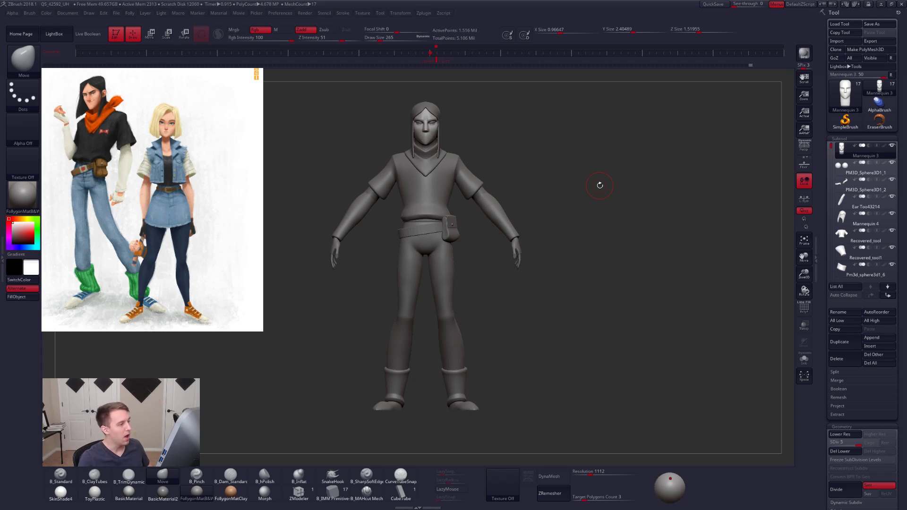
- Set the Move brush's draw size to 447
alt+drag(545, 309, 561, 317)
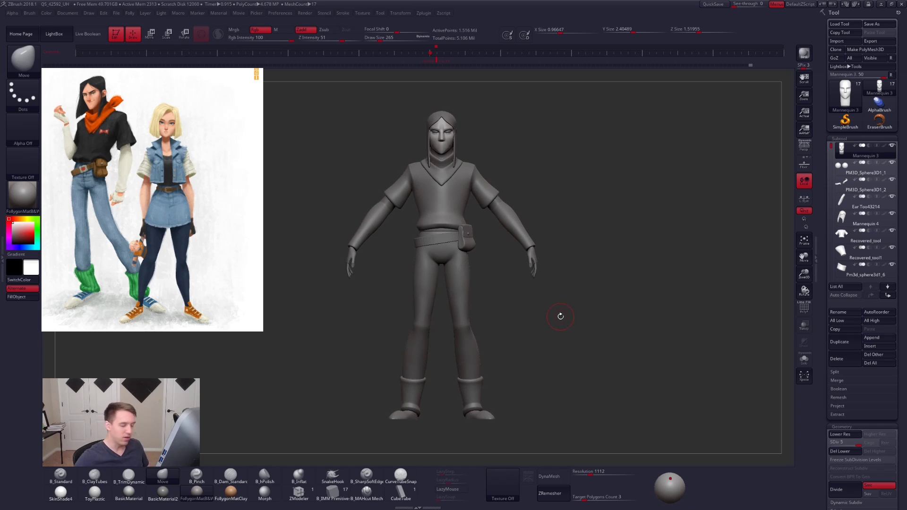
mouse_move(851, 150)
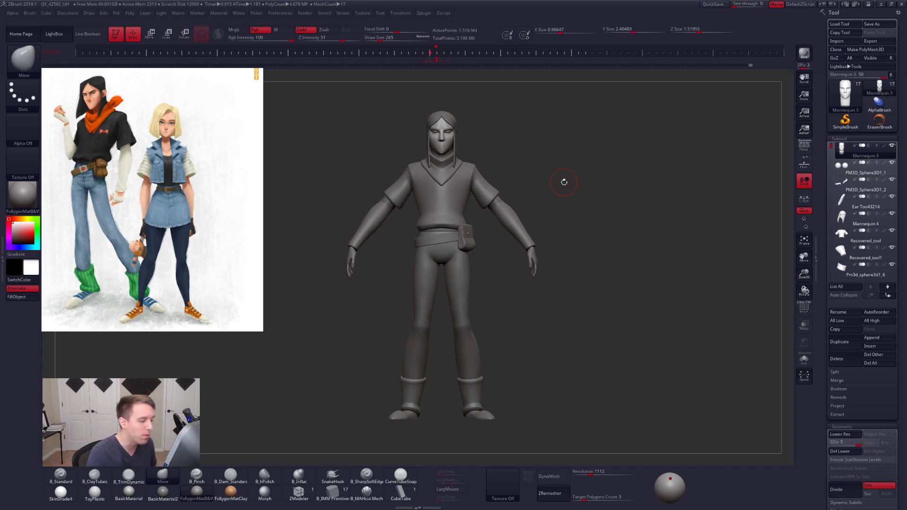
key(ctrl+space)
key(space)
click(598, 225)
drag(598, 225, 604, 229)
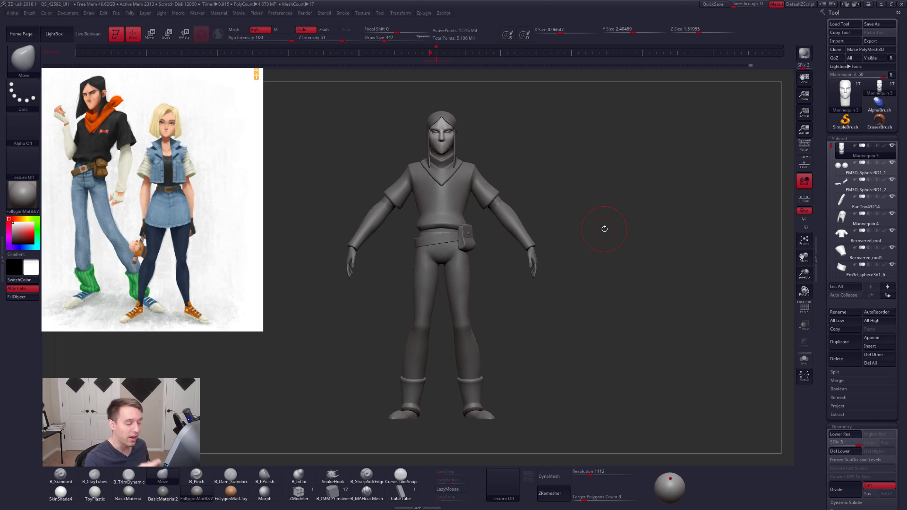
shift+drag(628, 352, 504, 378)
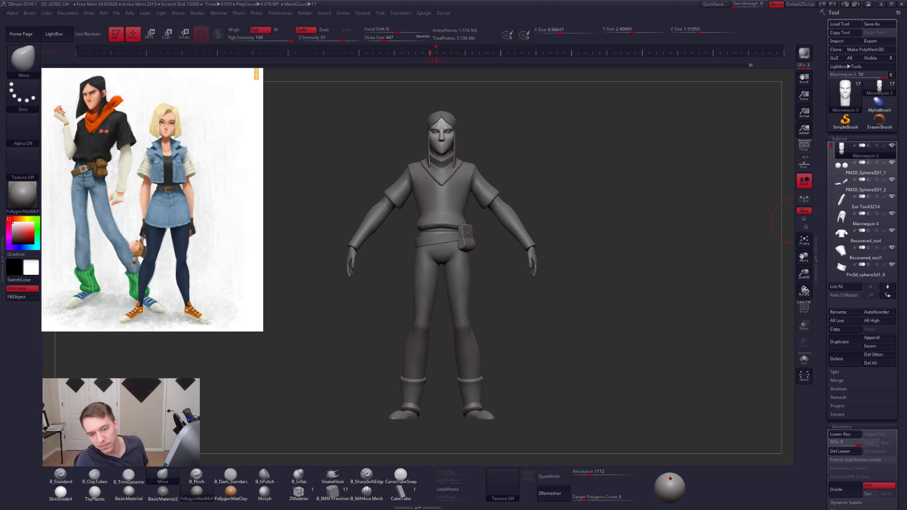
- Switch to the Chrome browser and view the red statue render followed by the photo of the printed statue
key(alt+Tab)
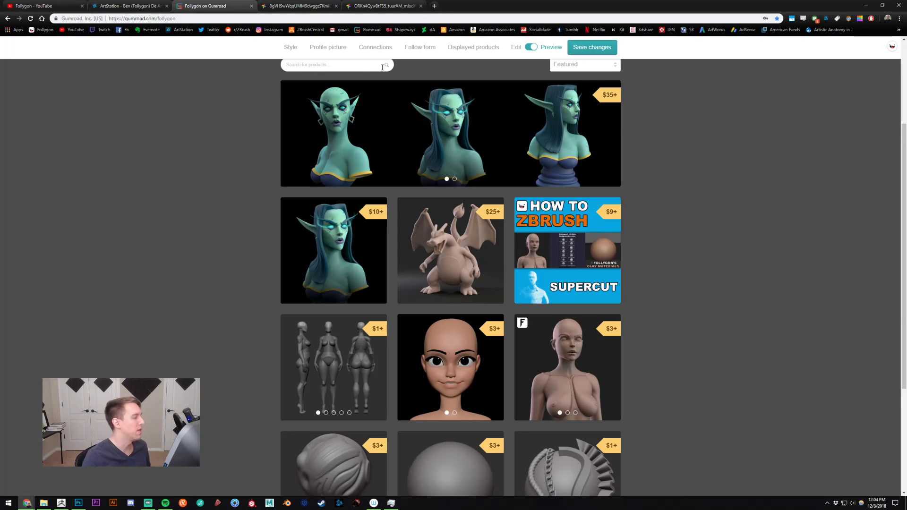
click(302, 6)
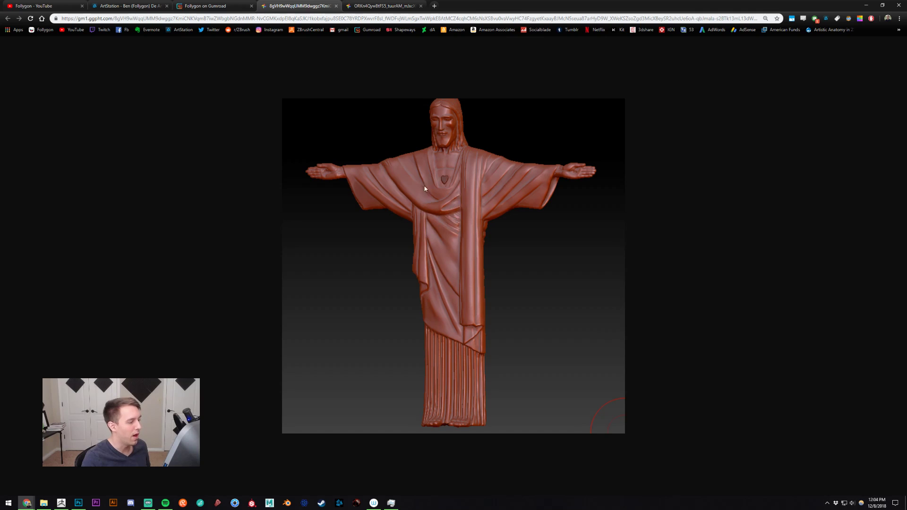
click(384, 6)
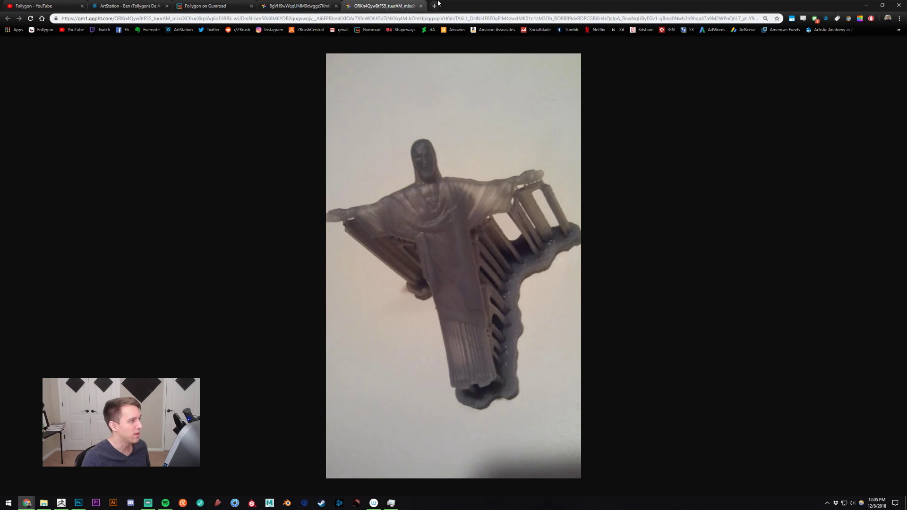
- Search the web for "jesus arms spread statue" in a new browser tab
click(438, 2)
text(jes)
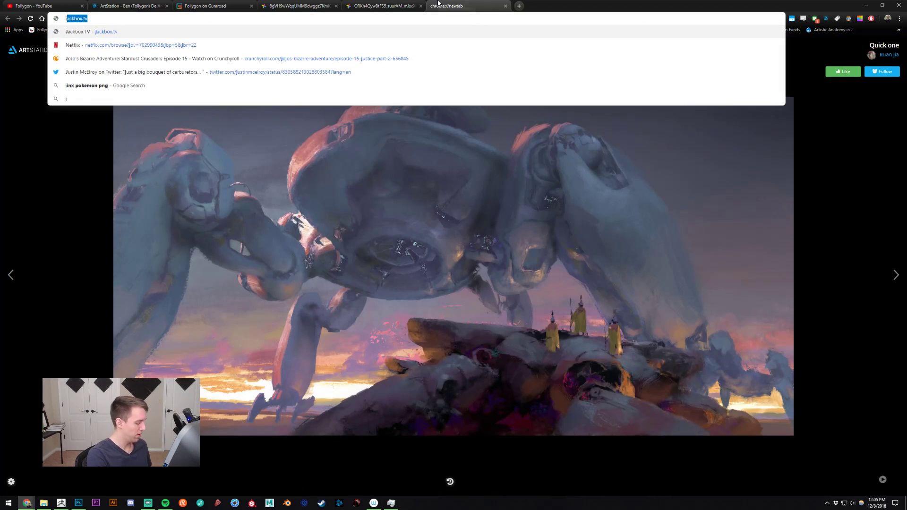
text(us )
text(arms spread statue&oq=jesus+arms+spread+statue&aqs=chrome..69i57.5515j1j1&sourceid=chrome&ie=UTF-8)
key(Return)
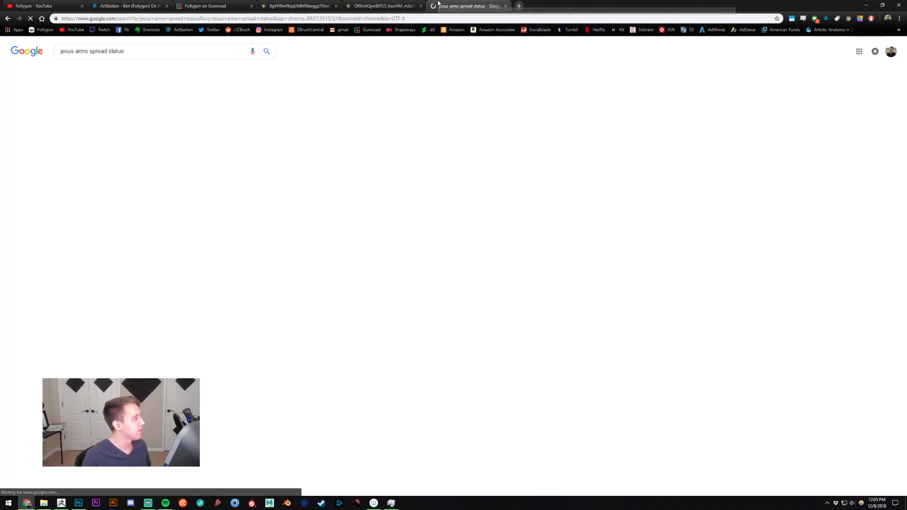
- Expand the question on what the Jesus statue in Brazil is called and read the linked Britannica article about Christ the Redeemer
scroll(236, 165, down, 1)
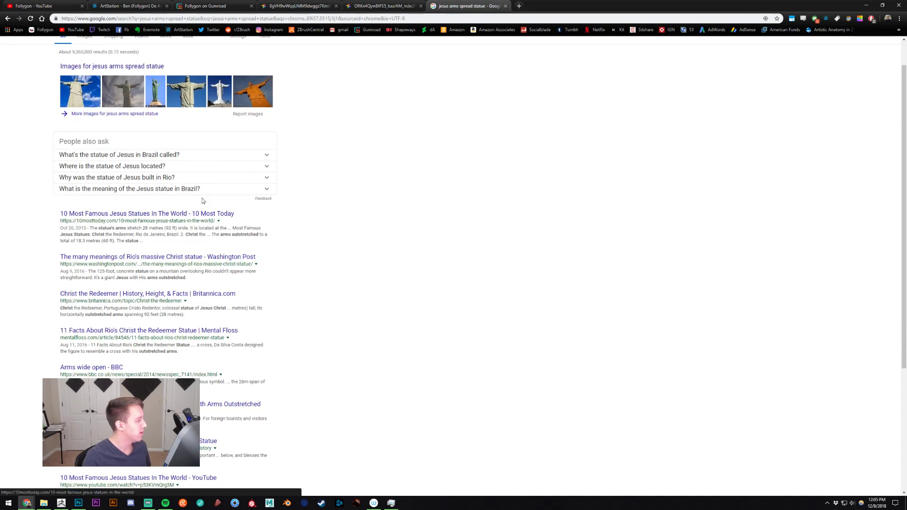
click(158, 155)
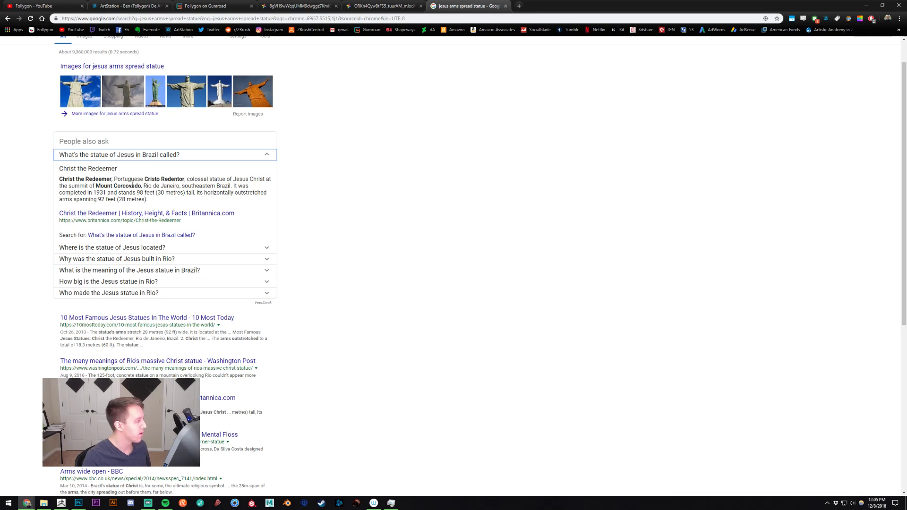
click(150, 214)
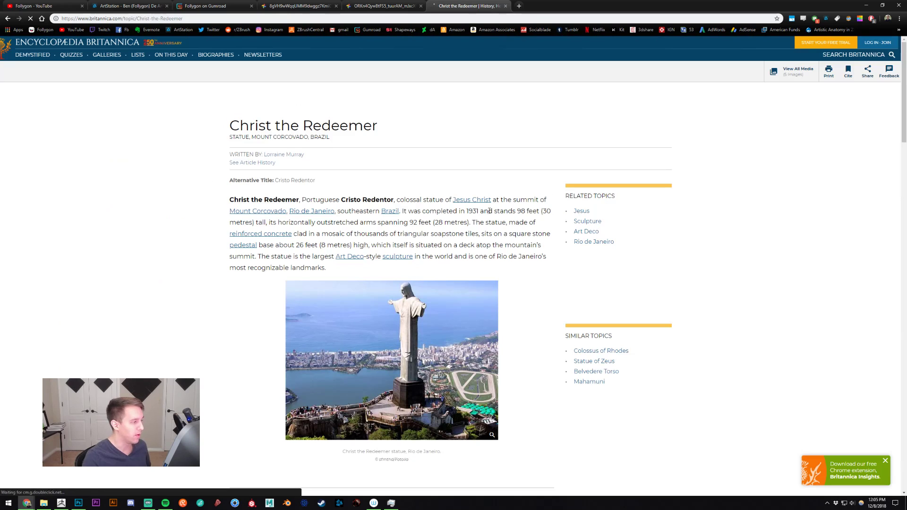
scroll(428, 222, down, 2)
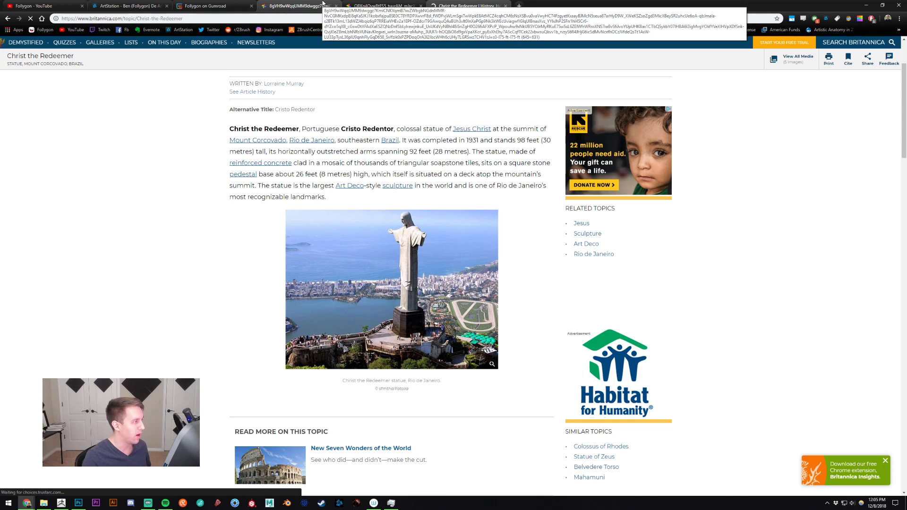
- Close the Britannica article and compare the red statue render with the photo of the printed statue
click(283, 6)
click(467, 5)
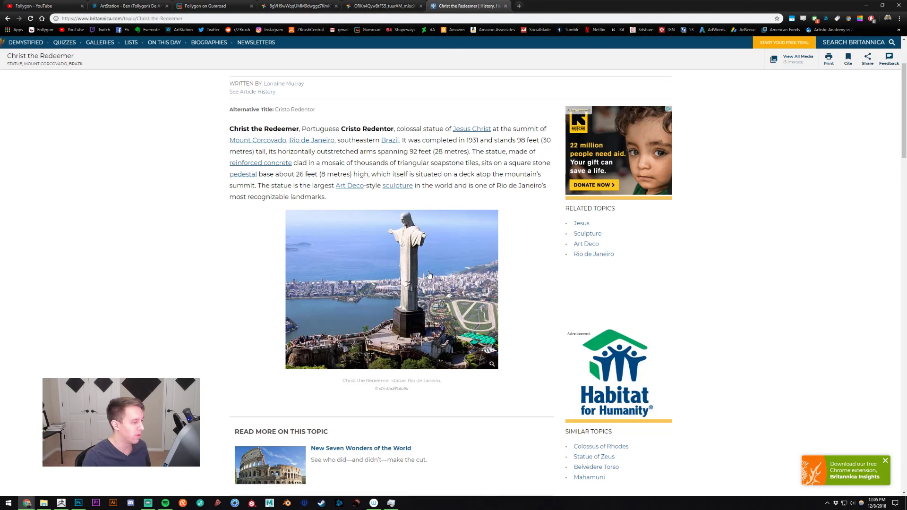
middle_click(467, 3)
click(323, 4)
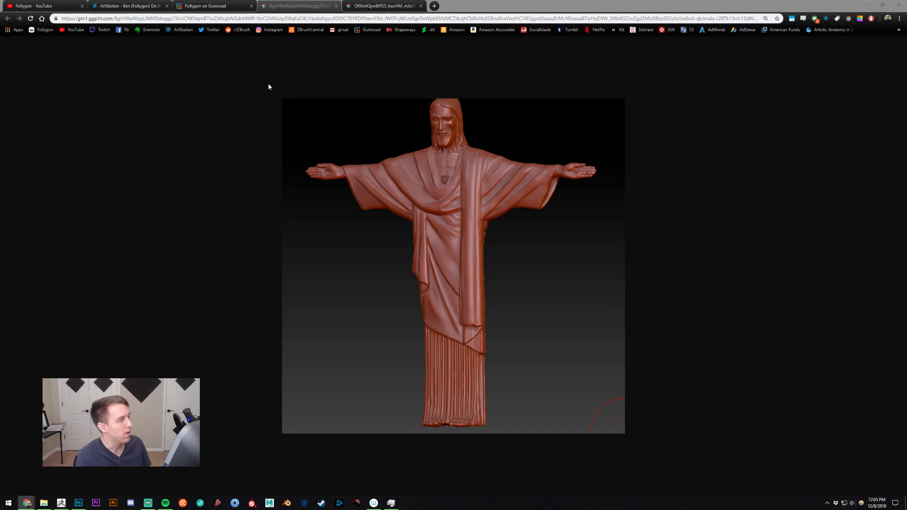
key(ctrl+Tab)
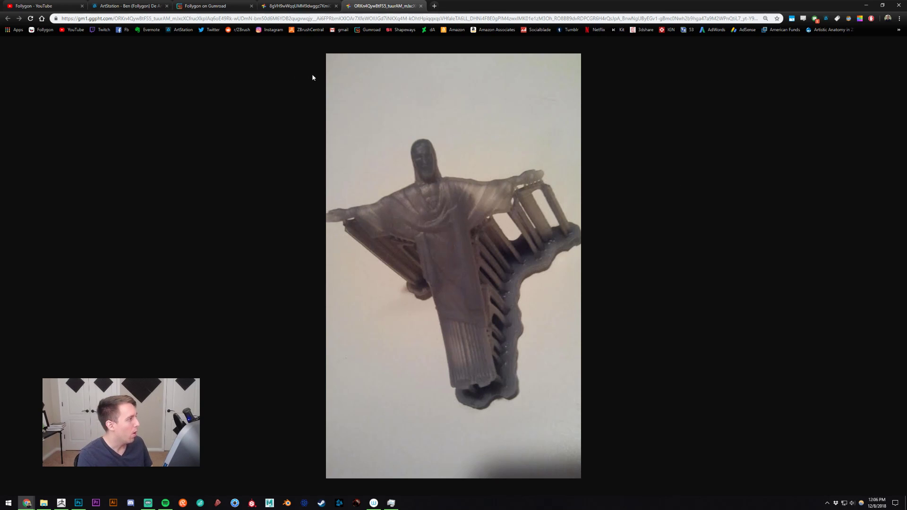
click(301, 5)
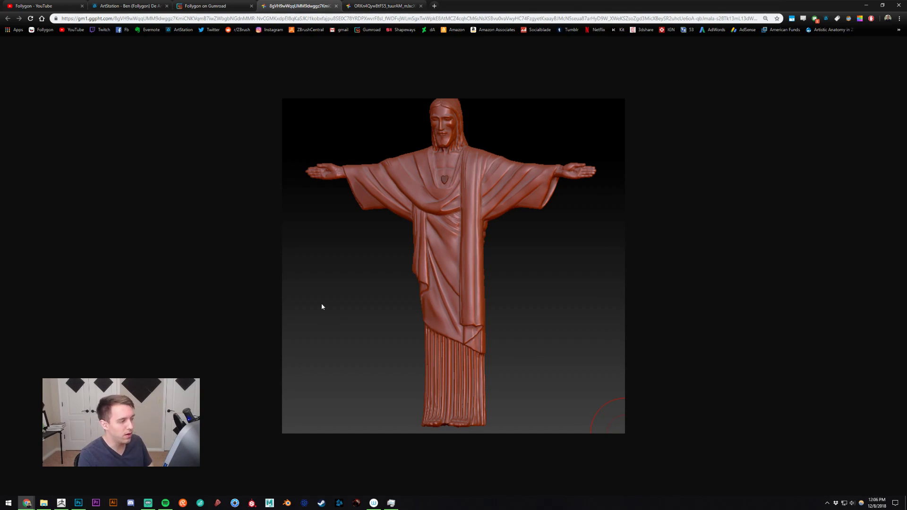
- Search the web for "relief sculpture" in a new browser tab and show the image results
click(431, 3)
text(re)
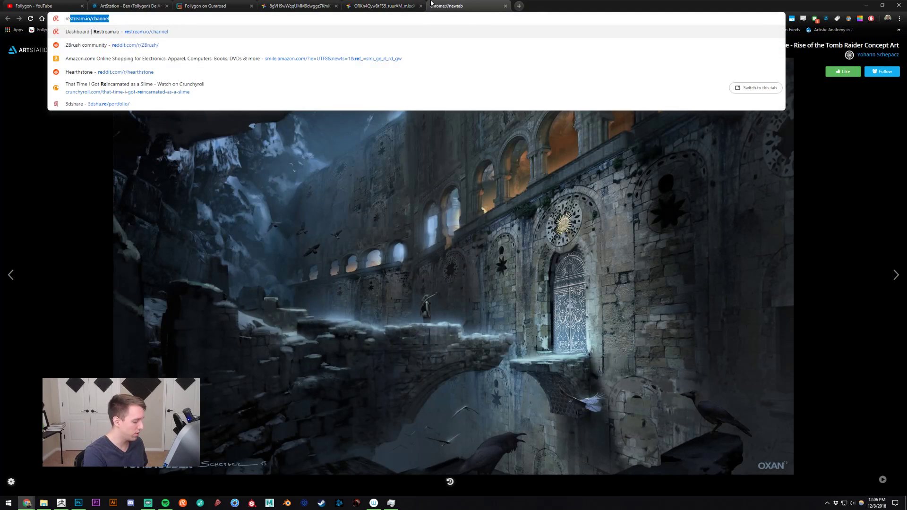
text(leif scul)
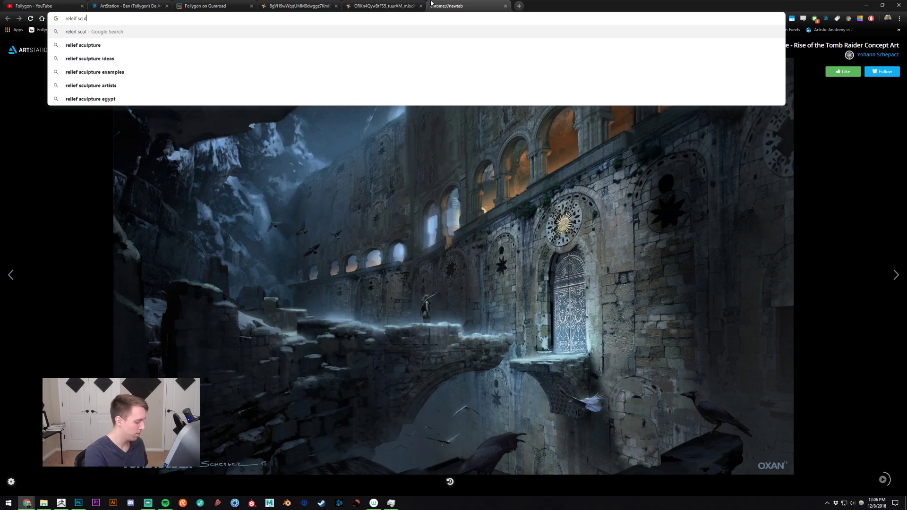
text(pture)
key(Return)
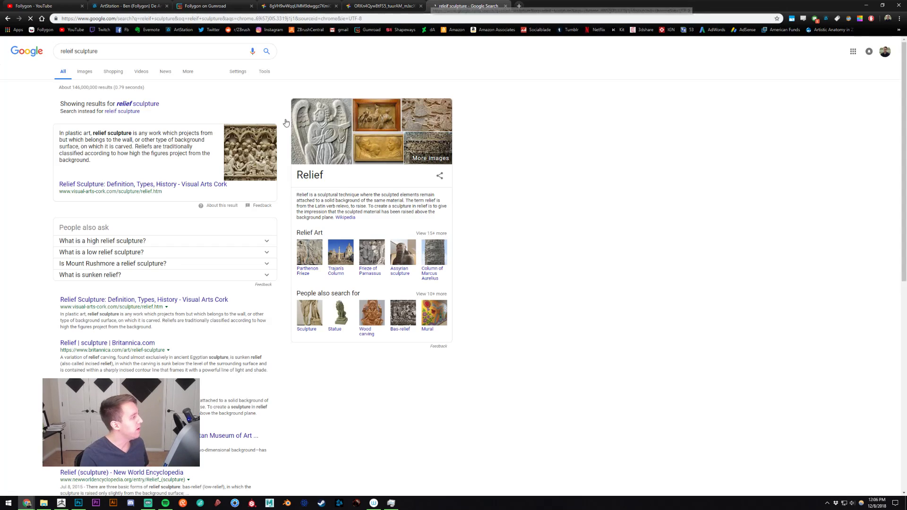
click(142, 104)
click(86, 71)
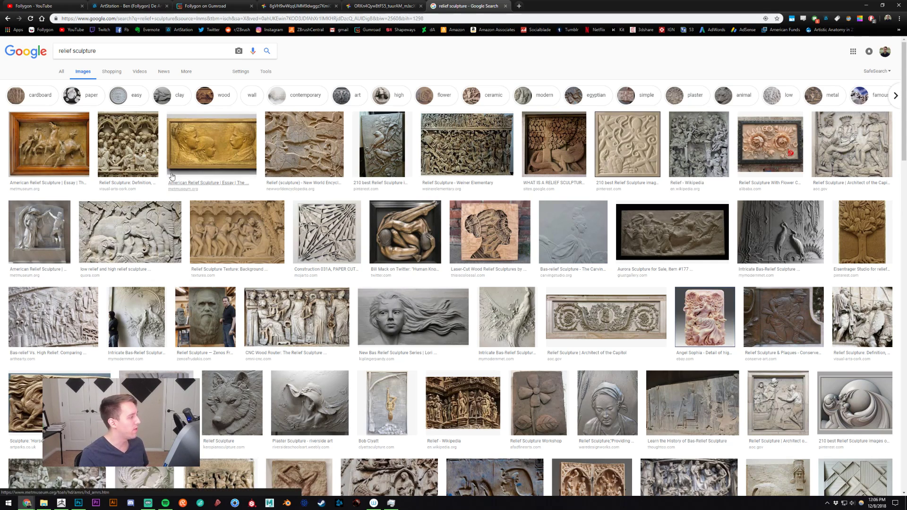
- Preview the crowded arcade relief, the golden family portrait and the Roman sarcophagus relief among the image results, then collapse the preview
click(128, 151)
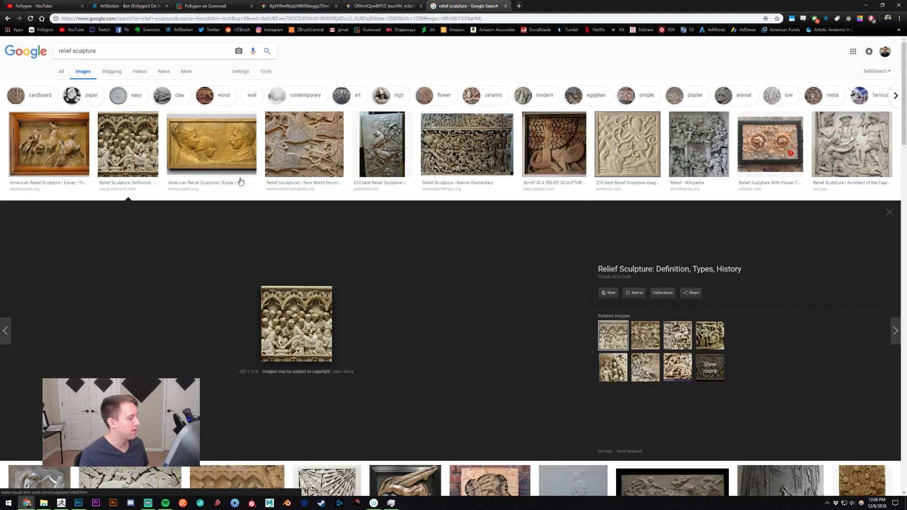
click(215, 152)
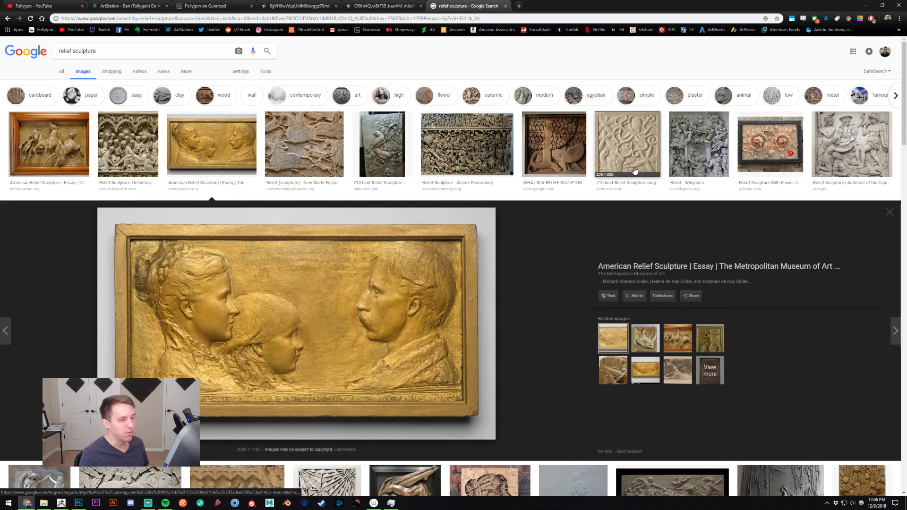
click(476, 137)
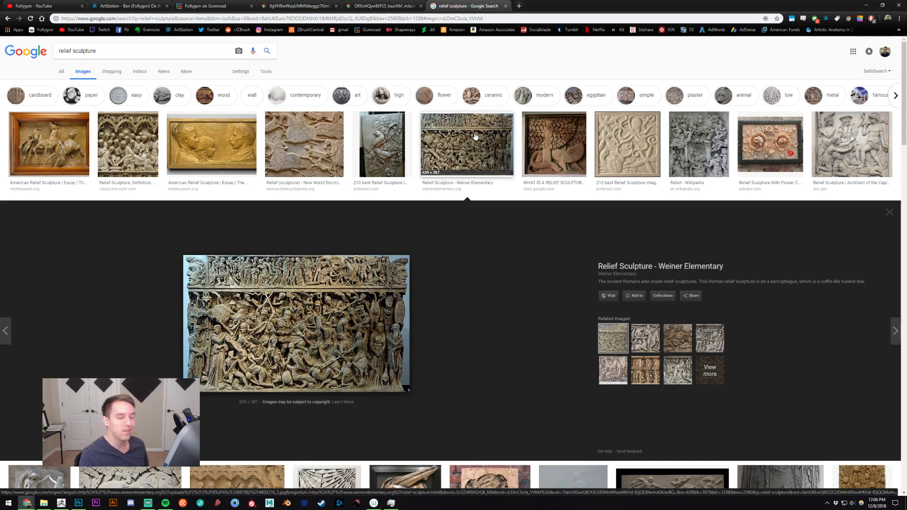
click(475, 136)
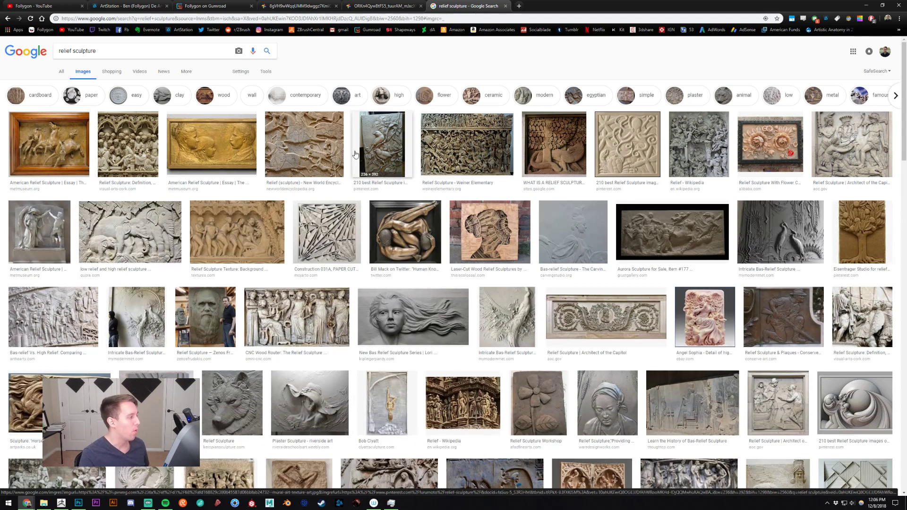
click(225, 132)
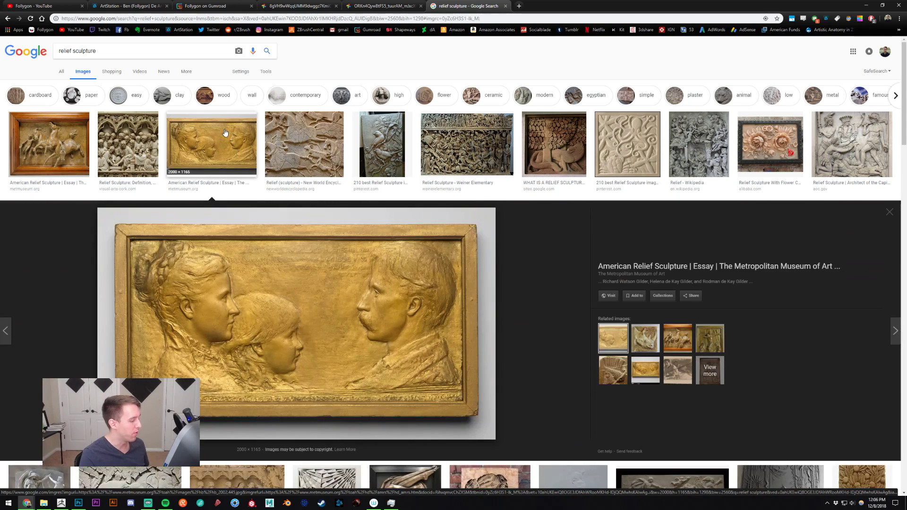
click(225, 132)
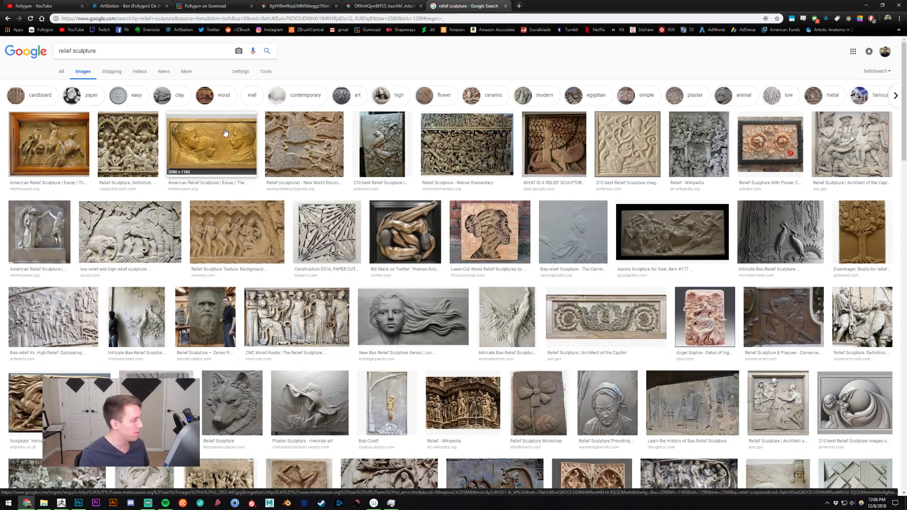
- Preview the white Angel of Death relief and the large Charles Darwin relief to examine their depth, closing each preview
click(40, 241)
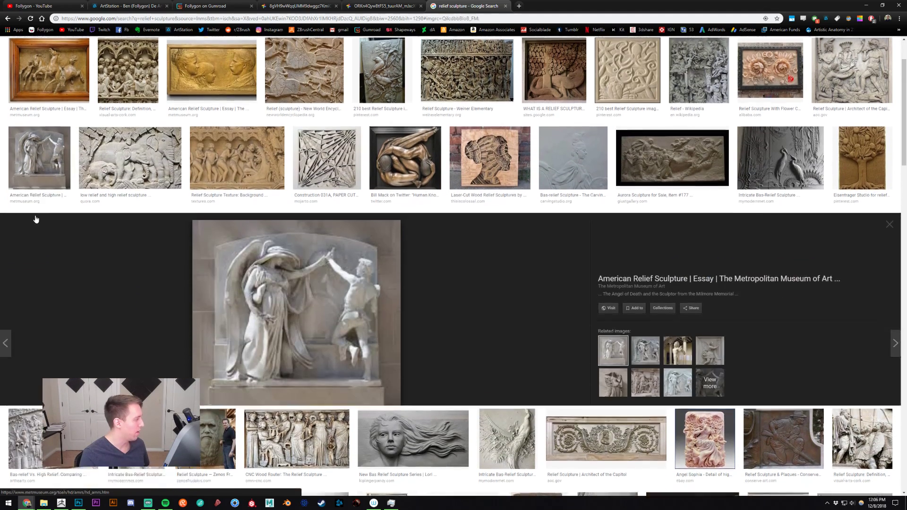
click(40, 140)
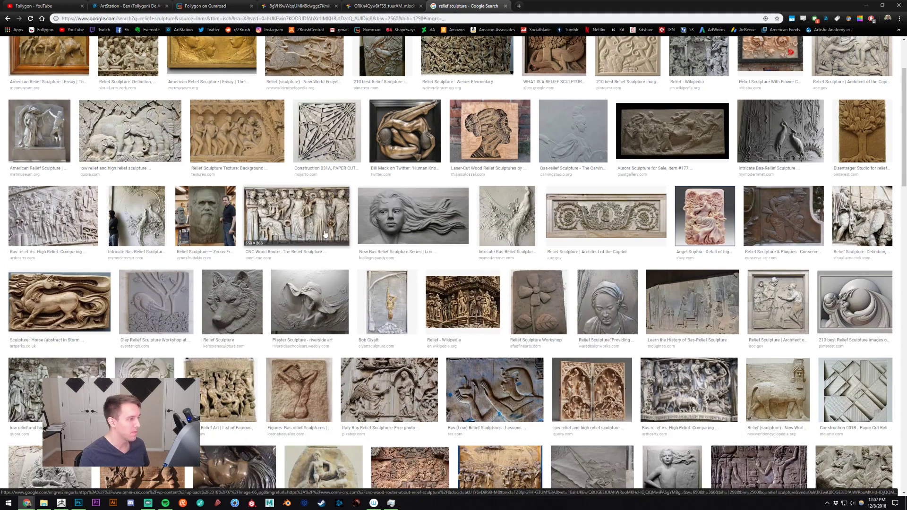
scroll(325, 234, up, 3)
click(205, 315)
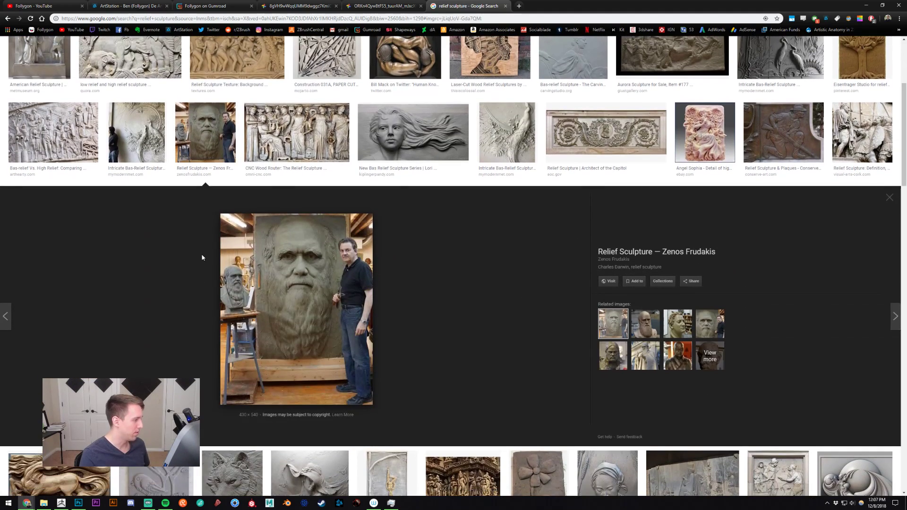
scroll(202, 258, up, 1)
click(204, 174)
scroll(270, 180, up, 4)
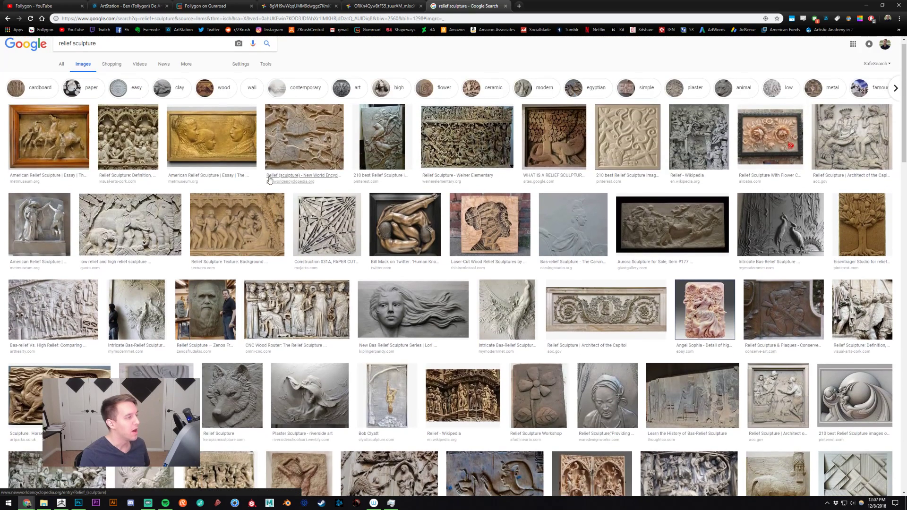
- Close the relief sculpture search and compare the red statue render with the photo of its print again
middle_click(463, 3)
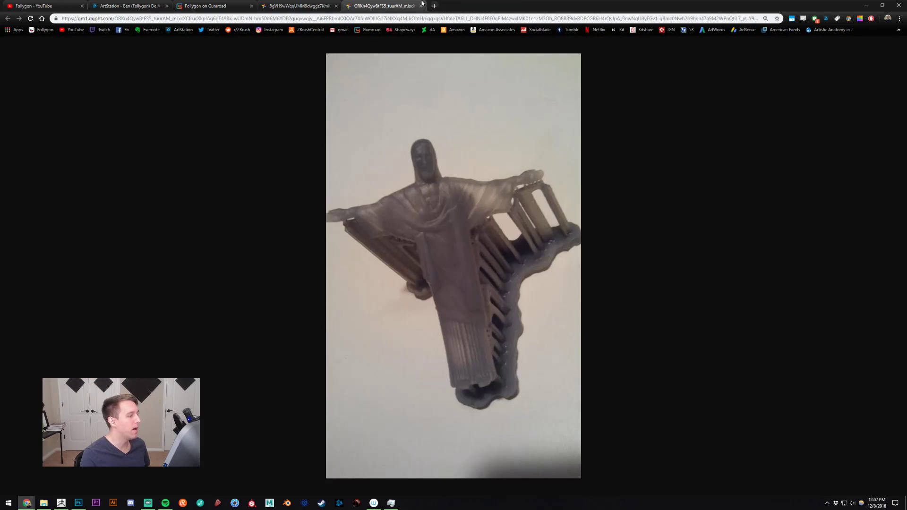
click(315, 5)
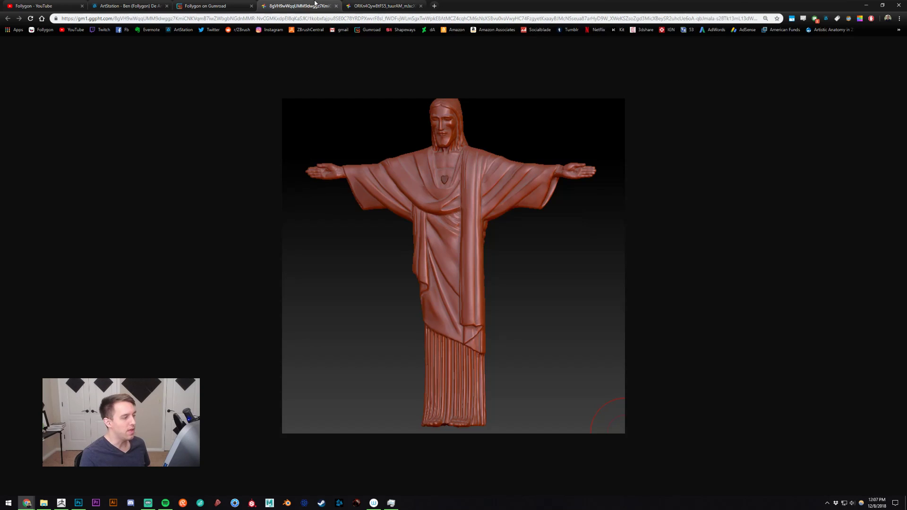
click(384, 5)
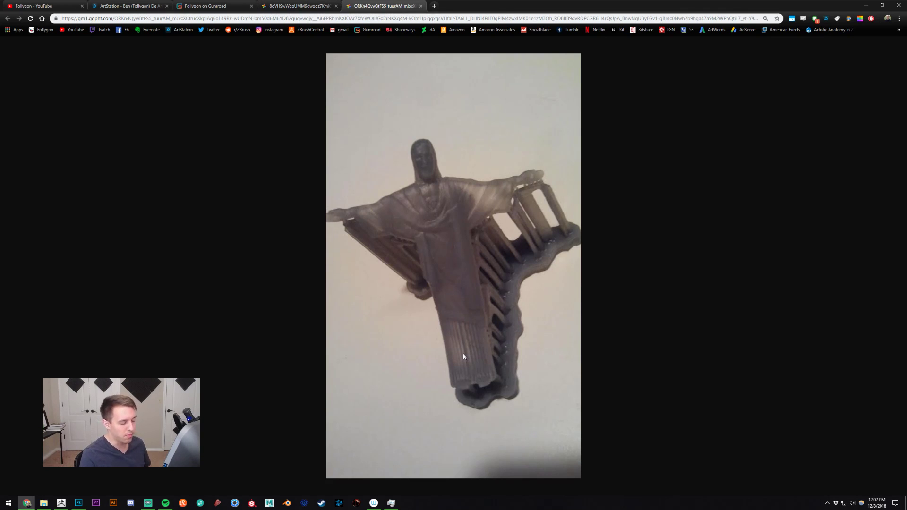
click(285, 7)
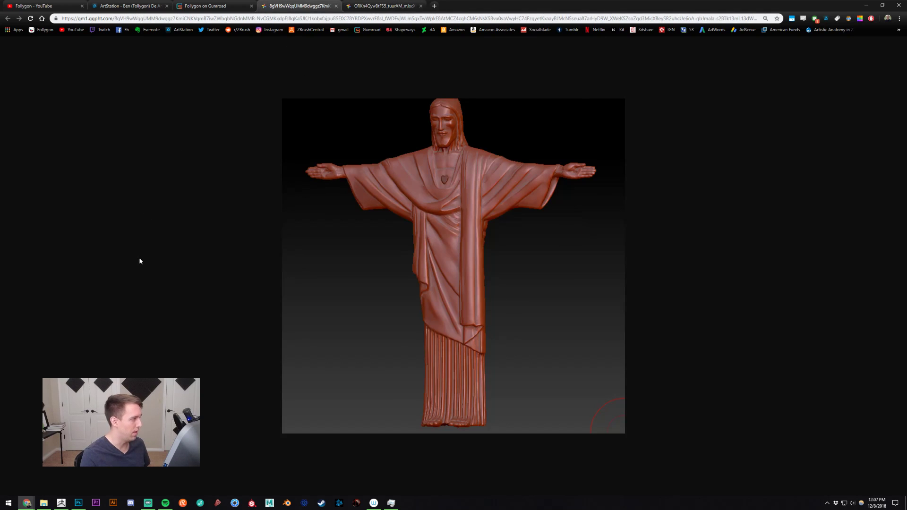
- Switch to ZBrush and hide the character reference image overlaid on the canvas
click(65, 504)
mouse_move(581, 278)
mouse_down()
mouse_move(564, 276)
mouse_move(584, 274)
mouse_up()
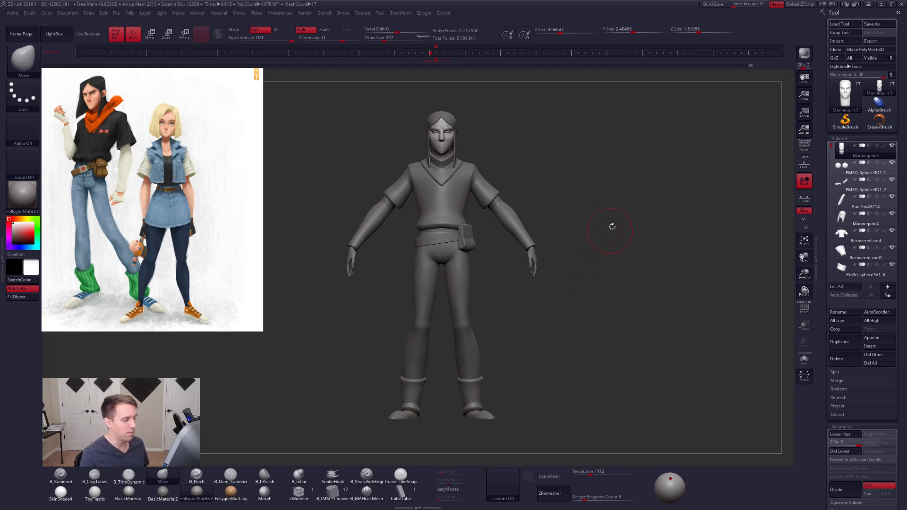
key(shift+z)
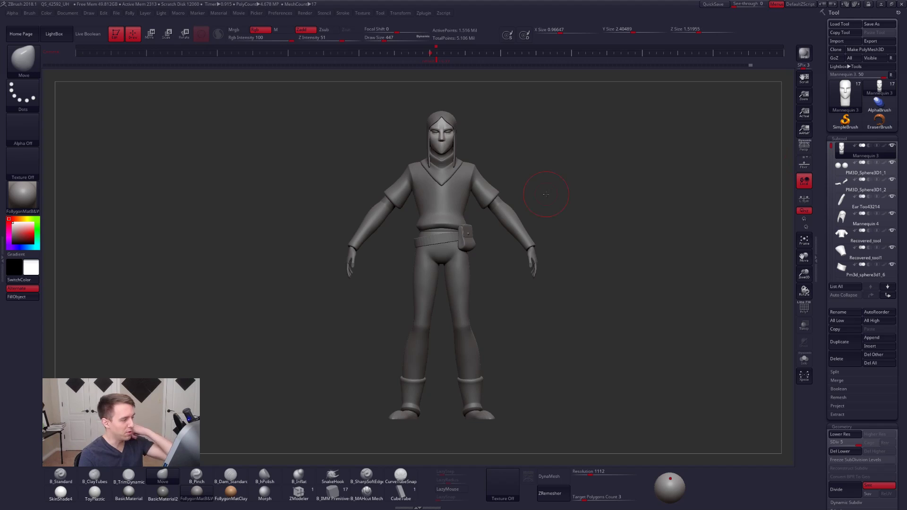
mouse_move(537, 191)
mouse_down()
mouse_move(330, 198)
mouse_move(532, 206)
mouse_up()
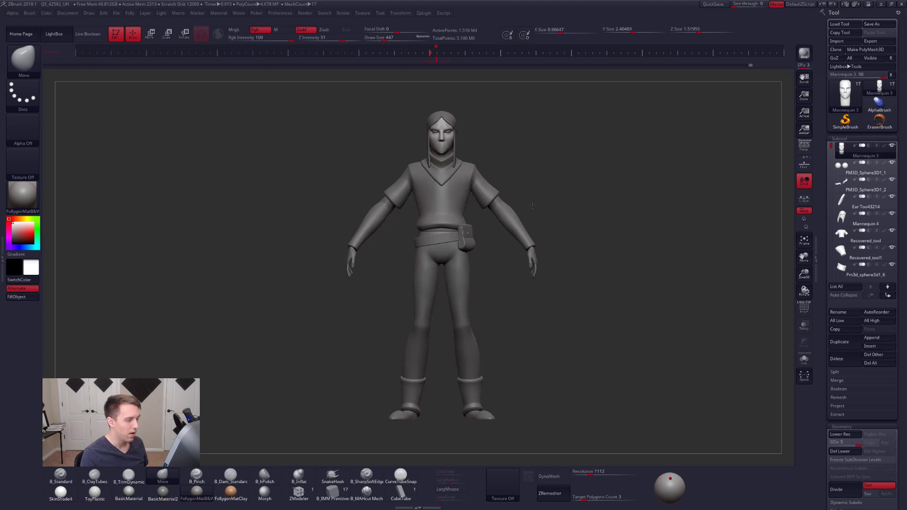
- Load the Cube3D primitive in place of the mannequin and convert it to a PolyMesh3D
click(845, 100)
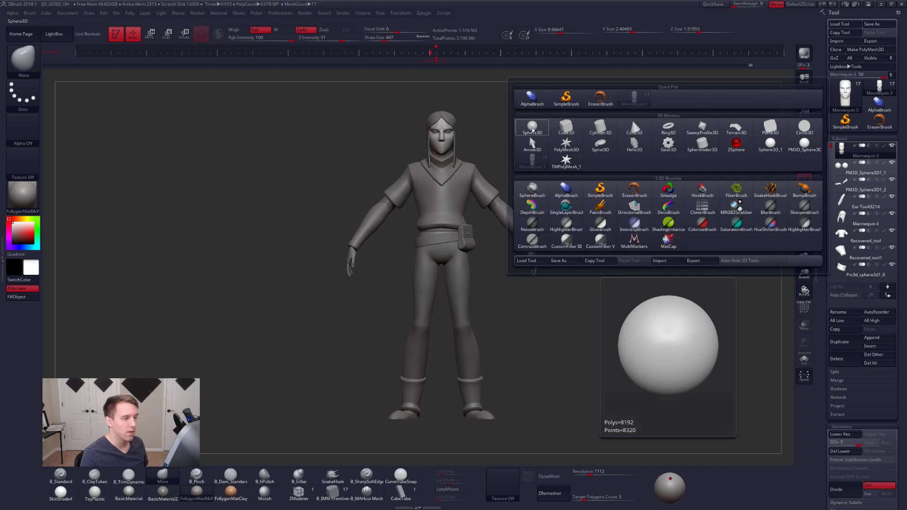
mouse_move(566, 127)
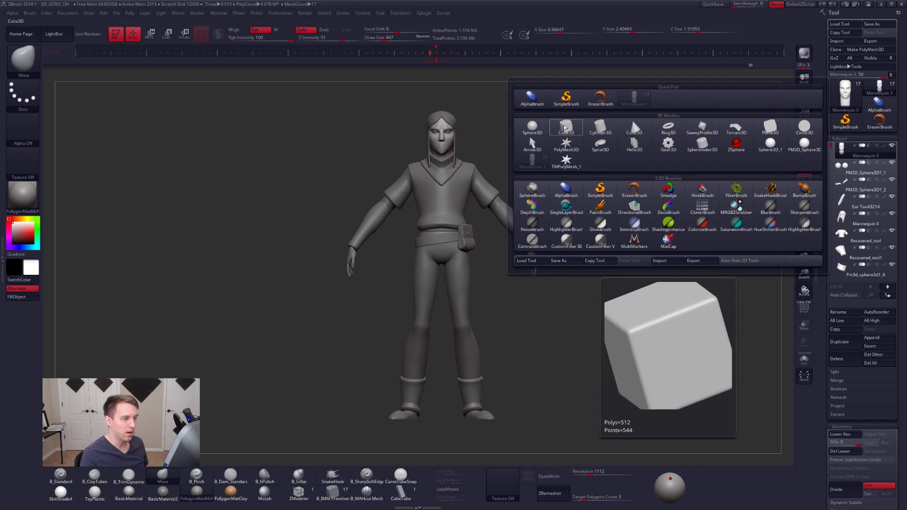
click(565, 128)
ctrl+right_drag(460, 194, 517, 228)
key(shift+f)
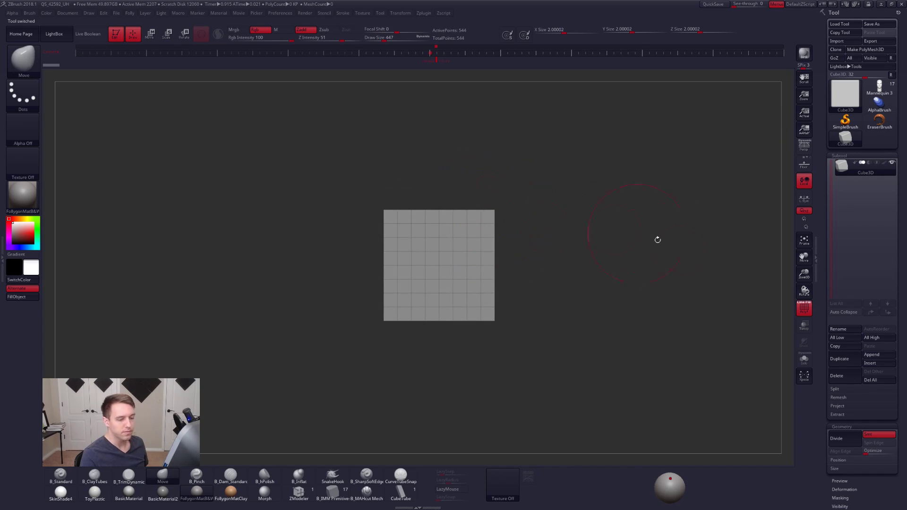
click(865, 50)
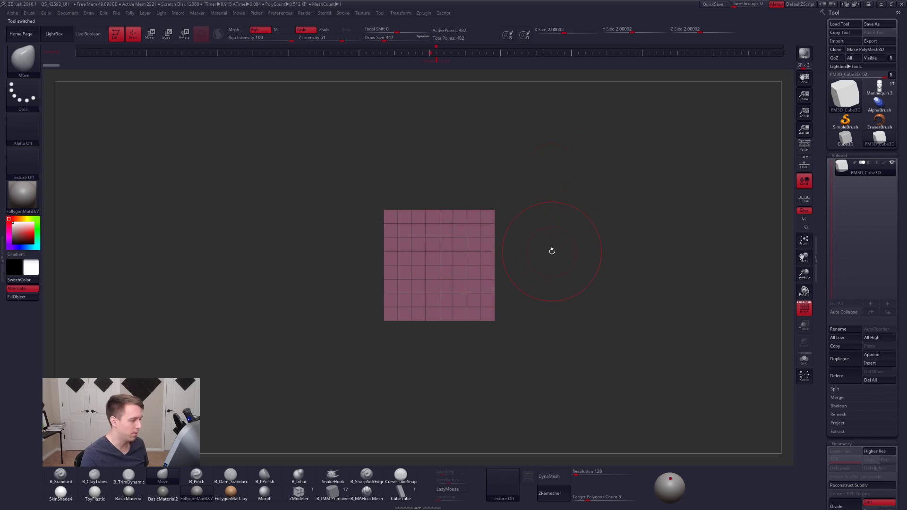
key(shift+f)
- Try Dynamic Subdiv on the cube, choosing to always activate it automatically
key(d)
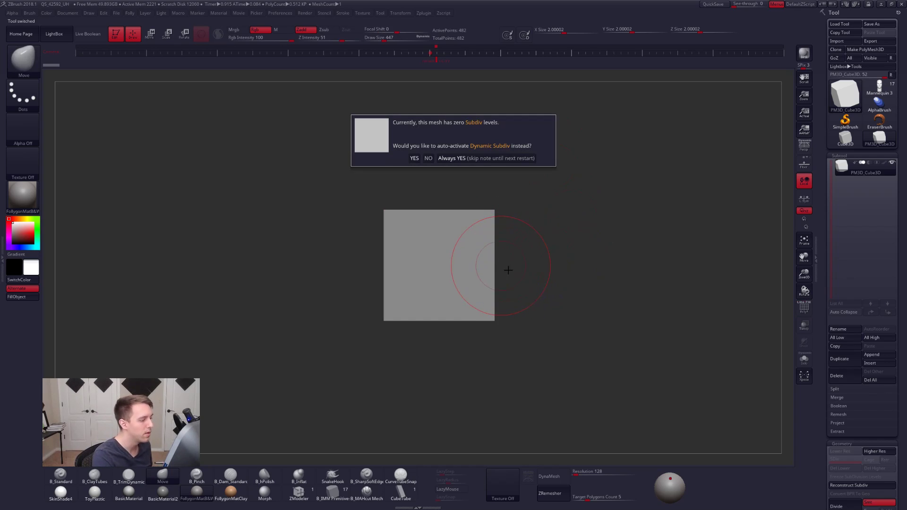
click(485, 159)
right_drag(463, 223, 476, 254)
key(shift+d)
- Flatten the cube into a thin slab with a Z size of about 0.2 and turn off the Gizmo
key(w)
drag(447, 259, 362, 258)
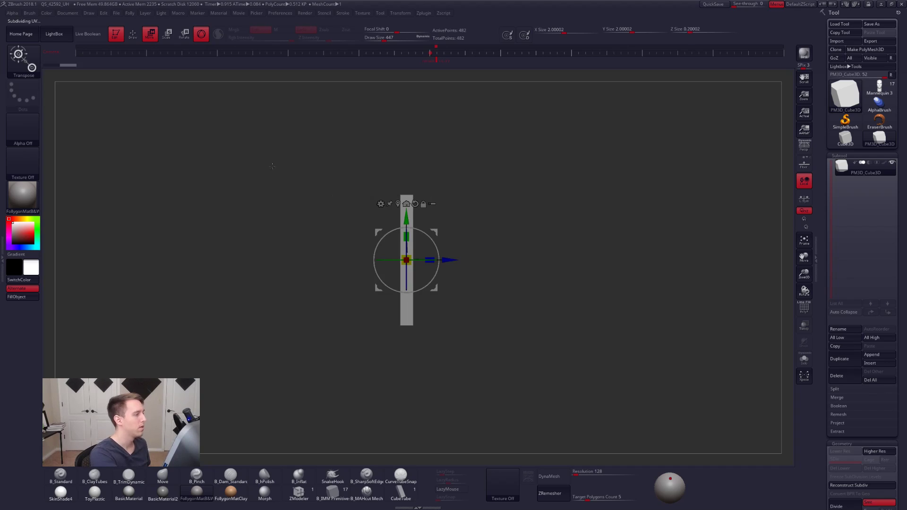
click(196, 53)
click(200, 35)
mouse_move(341, 234)
right_down()
mouse_move(396, 236)
mouse_move(415, 215)
mouse_move(454, 216)
mouse_move(451, 237)
right_up()
- Select the ClayTubes brush and subdivide the slab up to subdivision level 7
key(q)
key(2)
key(space)
drag(466, 222, 471, 266)
key(ctrl+z)
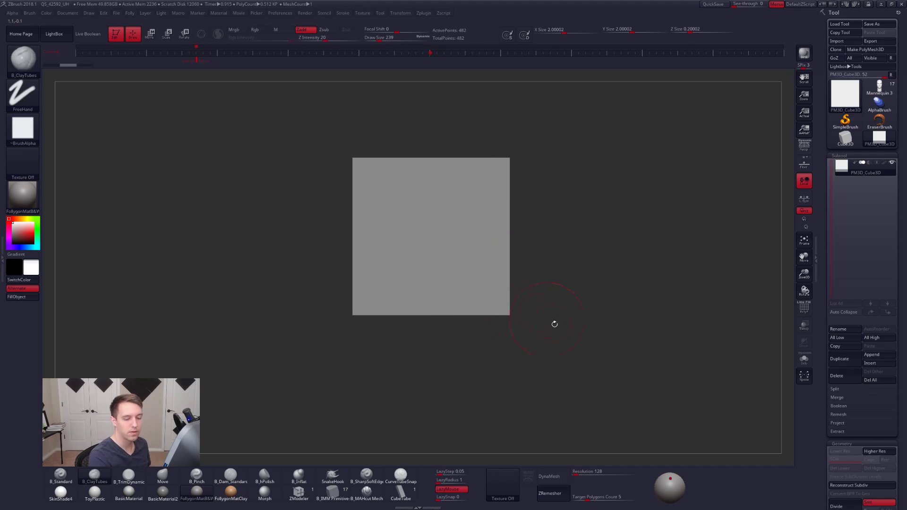
key(ctrl+d)
key(ctrl+d)
key(ctrl+d)
key(ctrl+d)
key(ctrl+d)
key(ctrl+d)
- Try ClayTubes test strokes on the slab's front face at draw size 150 and undo them
key(space)
drag(490, 221, 487, 220)
mouse_move(444, 260)
mouse_down()
mouse_move(473, 207)
mouse_move(466, 275)
mouse_up()
key(ctrl+z)
mouse_move(474, 267)
alt+right_down()
mouse_move(526, 269)
mouse_move(540, 285)
mouse_move(530, 306)
alt+right_up()
mouse_move(468, 296)
right_down()
mouse_move(501, 295)
mouse_move(464, 298)
right_up()
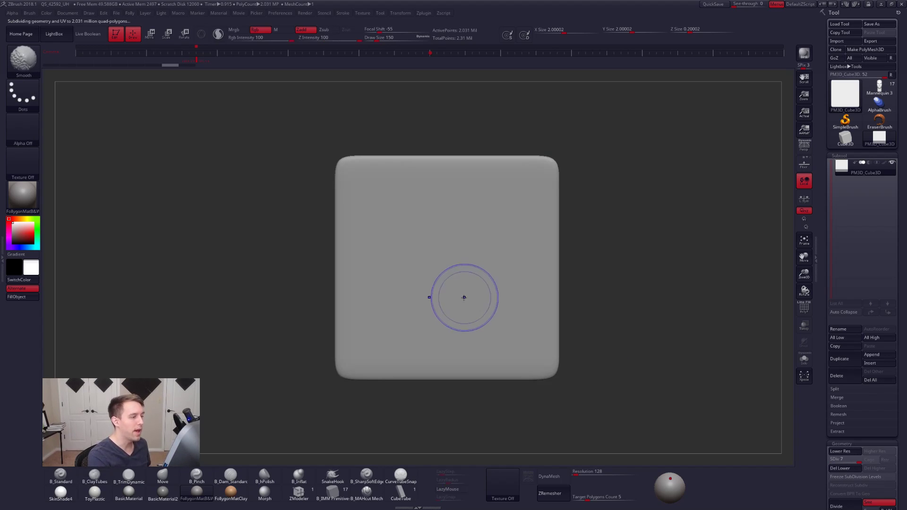
mouse_move(490, 285)
mouse_down()
mouse_move(498, 218)
mouse_move(500, 314)
mouse_up()
key(ctrl+z)
mouse_move(515, 289)
right_down()
mouse_move(520, 306)
mouse_move(529, 303)
mouse_move(504, 295)
right_up()
key(1)
click(535, 305)
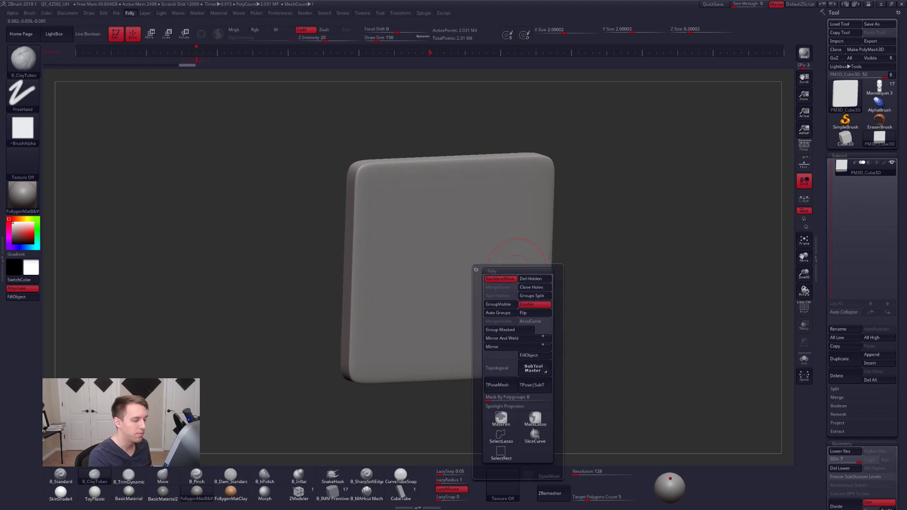
shift+right_drag(525, 264, 506, 224)
mouse_move(504, 143)
ctrl+shift+mouse_down()
mouse_move(497, 182)
mouse_move(614, 127)
ctrl+shift+mouse_up()
mouse_move(531, 212)
right_down()
mouse_move(482, 215)
mouse_move(542, 229)
right_up()
ctrl+shift+click(558, 251)
right_drag(552, 273, 535, 332)
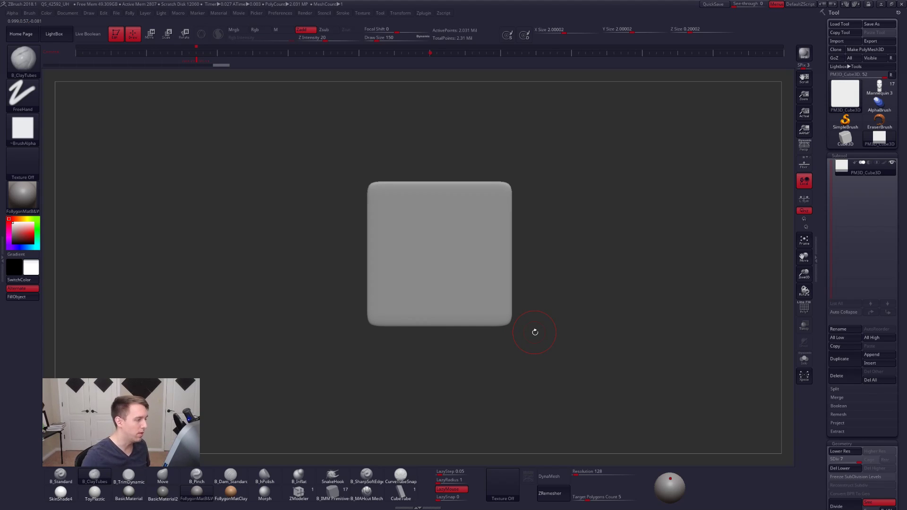
- Compare the red Christ statue render with the photo of its 3D print in the browser
key(alt+Tab)
key(alt+Tab)
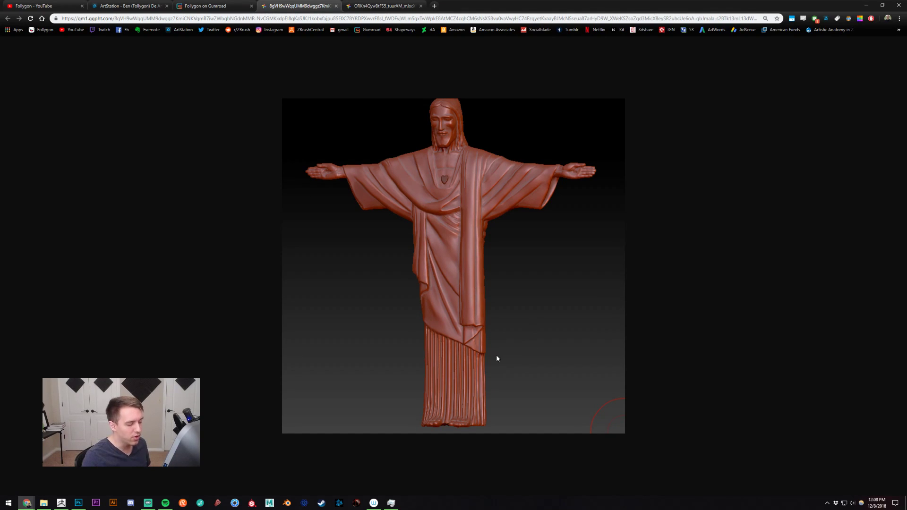
click(409, 5)
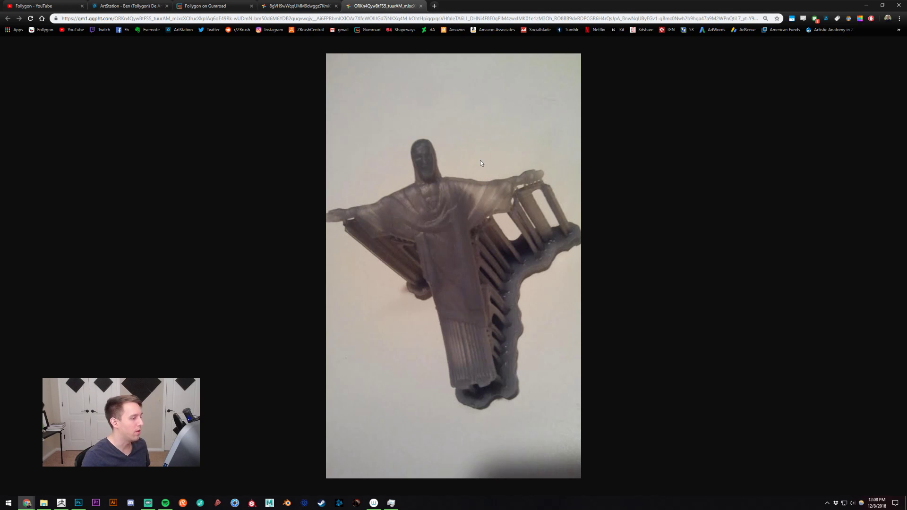
click(298, 5)
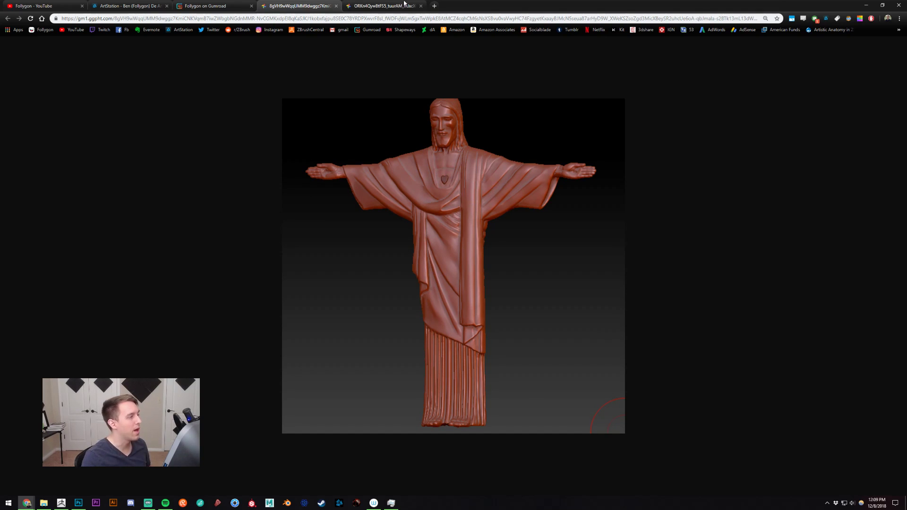
key(ctrl+Tab)
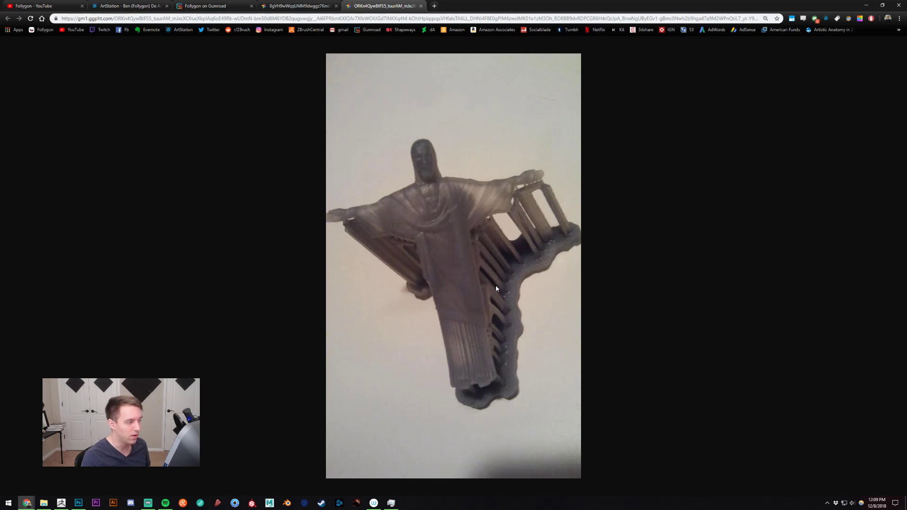
key(ctrl+shift+Tab)
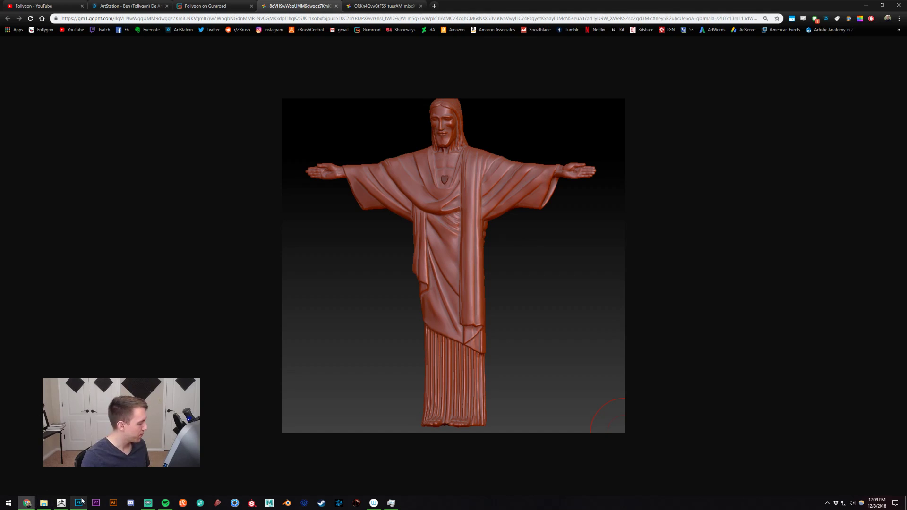
- Return to ZBrush and measure the slab's height with a Transpose line along its side edge
click(61, 502)
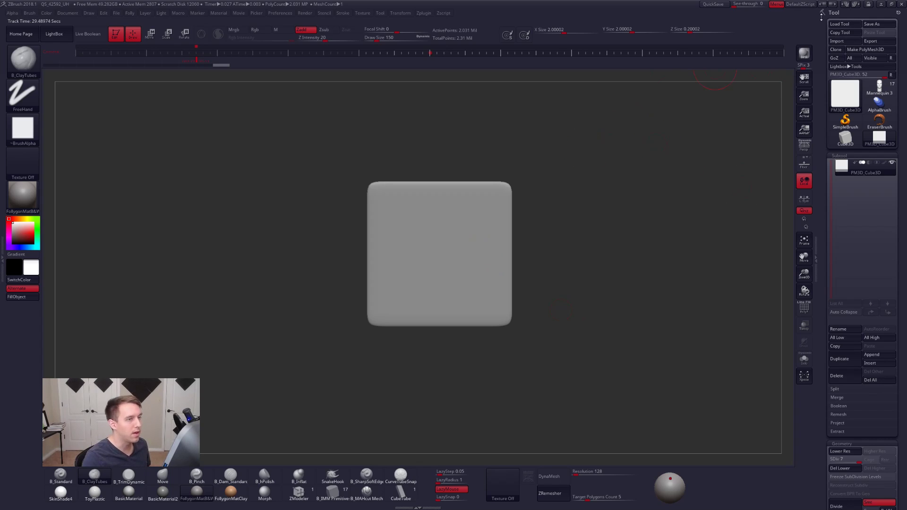
ctrl+right_drag(459, 197, 549, 175)
ctrl+right_drag(518, 214, 491, 240)
key(w)
drag(545, 341, 542, 178)
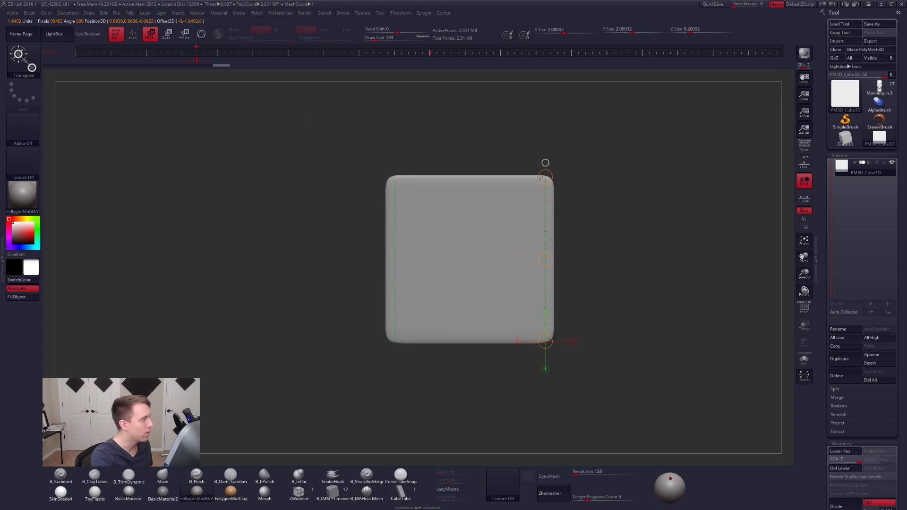
alt+right_drag(641, 235, 613, 253)
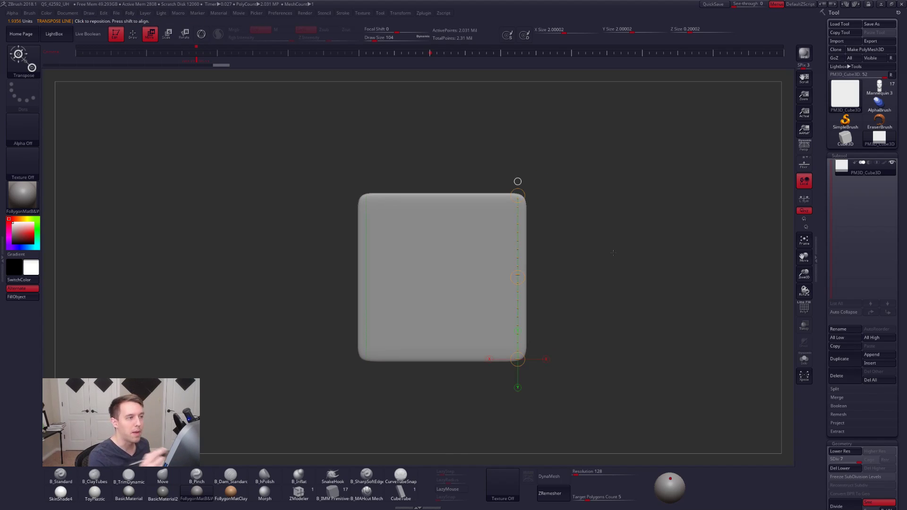
- Turn off symmetry for sculpting on the slab with the ClayTubes brush, undoing the mirrored test stroke
key(q)
alt+right_drag(518, 229, 564, 214)
alt+right_drag(511, 231, 522, 228)
key(space)
key(2)
key(space)
drag(507, 228, 509, 227)
drag(535, 190, 510, 308)
key(ctrl+z)
key(x)
- Build up a thick raised diagonal ridge across the slab's front with repeated ClayTubes strokes at draw size 239
drag(493, 196, 451, 330)
alt+right_drag(500, 272, 461, 268)
key(bracketright)
drag(460, 182, 414, 339)
key(bracketright)
drag(456, 184, 412, 342)
drag(460, 171, 415, 302)
drag(456, 173, 415, 320)
- Smooth the diagonal ridge's surface and check its height from the side and front
mouse_move(415, 320)
right_down()
mouse_move(490, 305)
mouse_move(431, 293)
mouse_move(458, 315)
right_up()
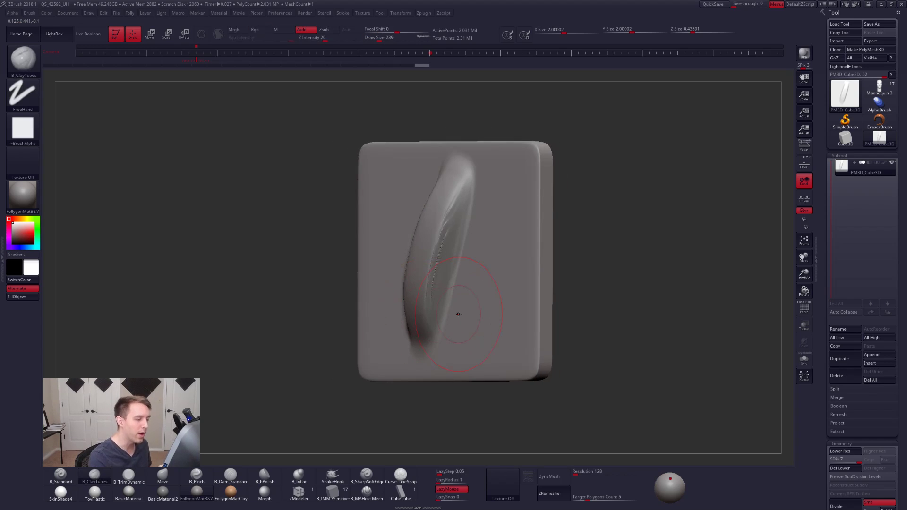
shift+drag(443, 266, 438, 275)
right_drag(428, 271, 459, 274)
shift+drag(407, 222, 393, 262)
shift+right_drag(476, 300, 507, 215)
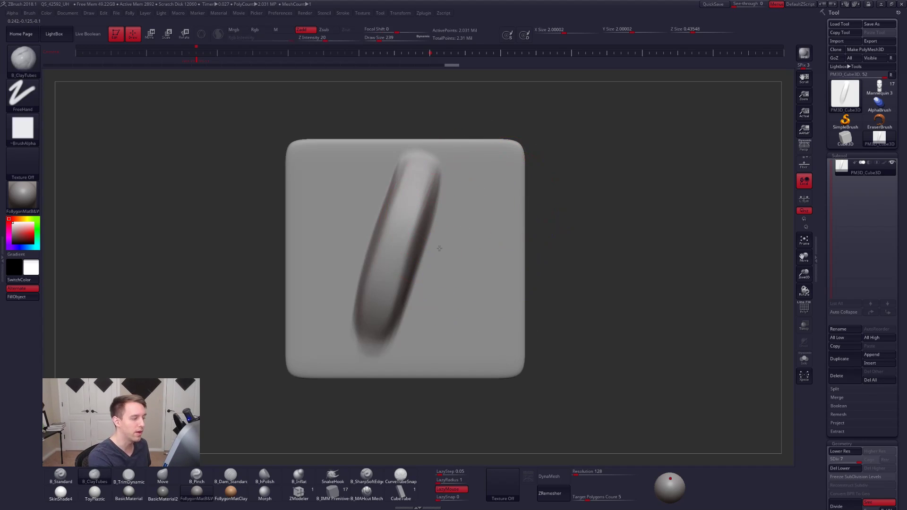
alt+right_drag(389, 298, 445, 307)
mouse_move(527, 284)
right_down()
mouse_move(493, 290)
mouse_move(488, 272)
right_up()
- Measure the diagonal ridge's width with a Transpose line, then switch to the Move brush
key(w)
alt+right_drag(425, 220, 425, 240)
drag(425, 240, 486, 256)
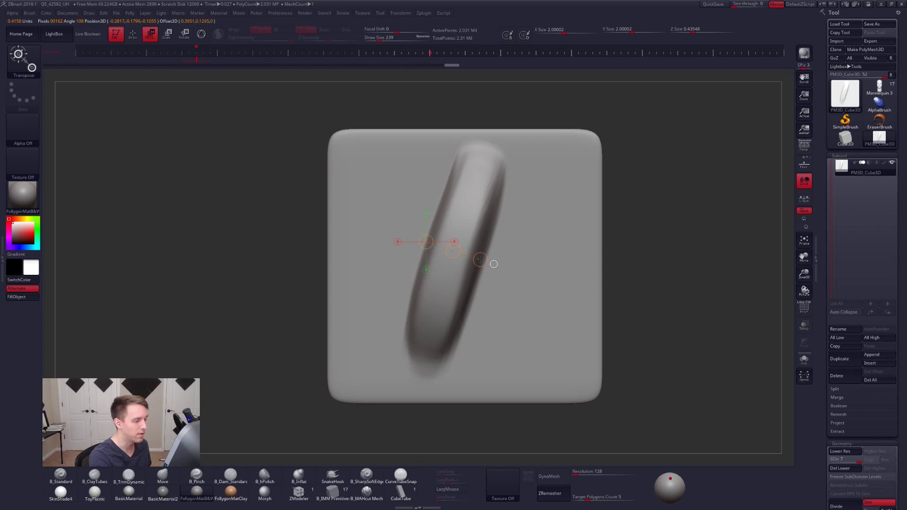
right_drag(494, 265, 483, 234)
right_drag(494, 243, 507, 306)
mouse_move(515, 304)
mouse_down()
mouse_move(452, 294)
mouse_move(510, 283)
mouse_move(425, 255)
mouse_move(506, 231)
mouse_up()
key(q)
key(space)
alt+right_drag(537, 259, 496, 292)
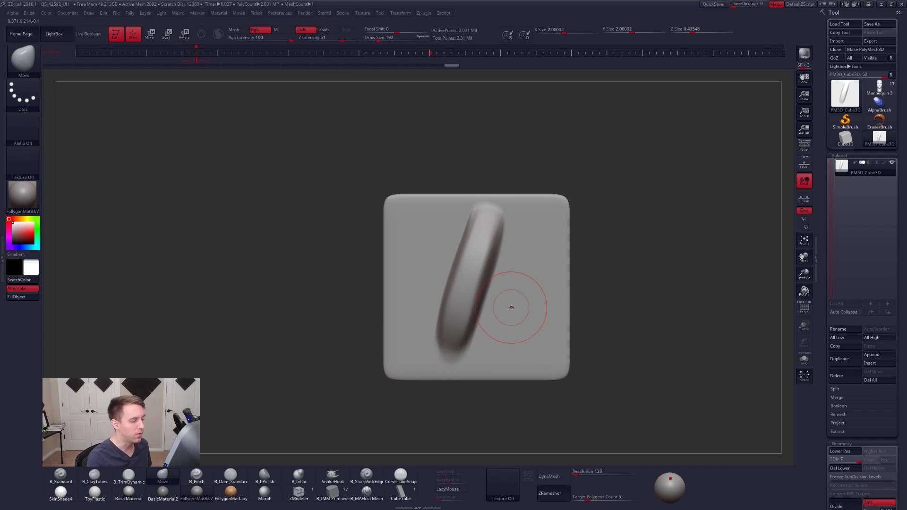
- Review the folds on the red statue render in the browser and return to ZBrush
key(alt+Tab)
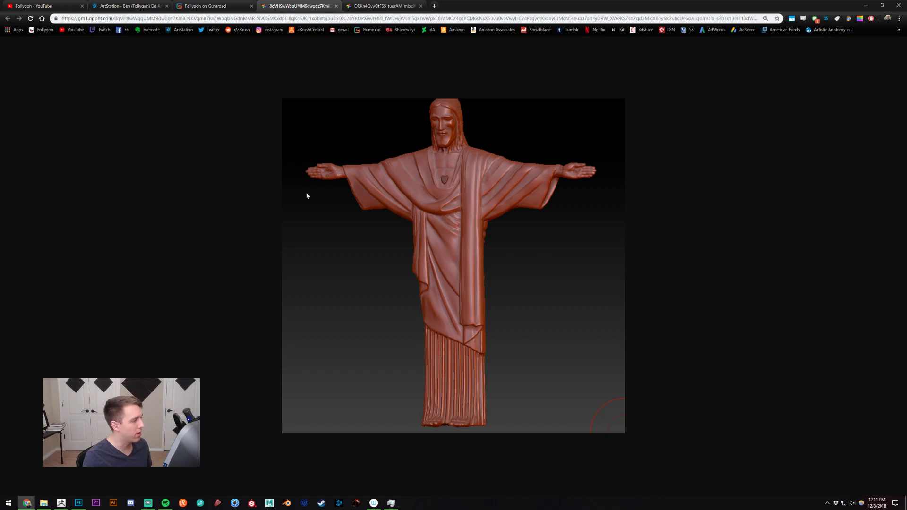
key(alt+Tab)
click(348, 137)
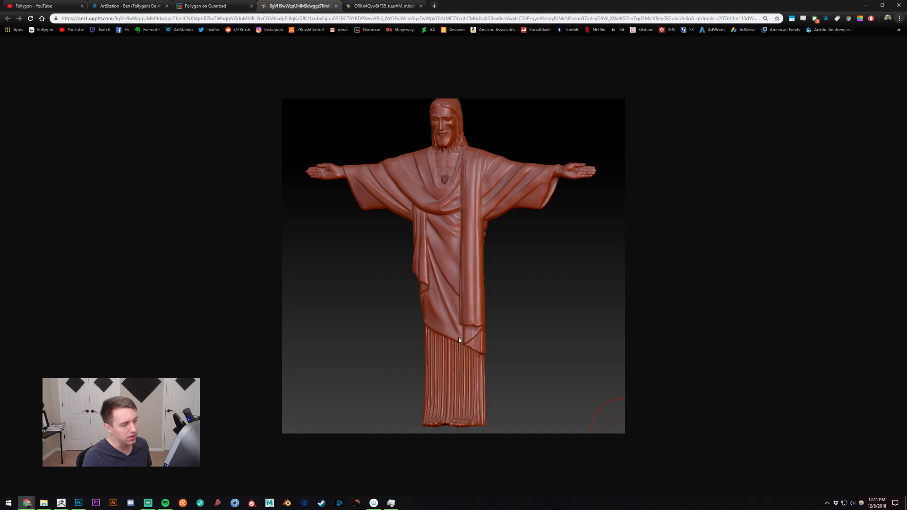
key(alt+Tab)
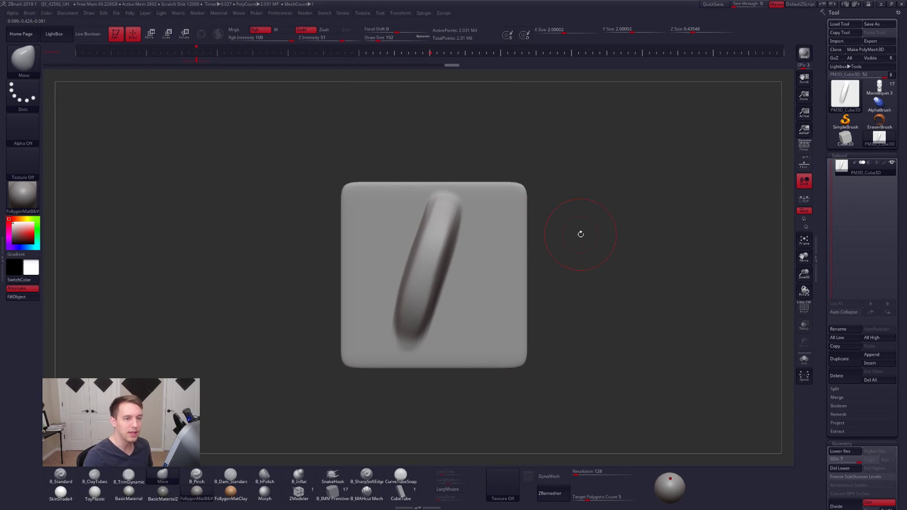
- Show the mannequin character briefly, then reload the sculpted PM3D_Cube3D slab
click(879, 87)
drag(651, 206, 606, 252)
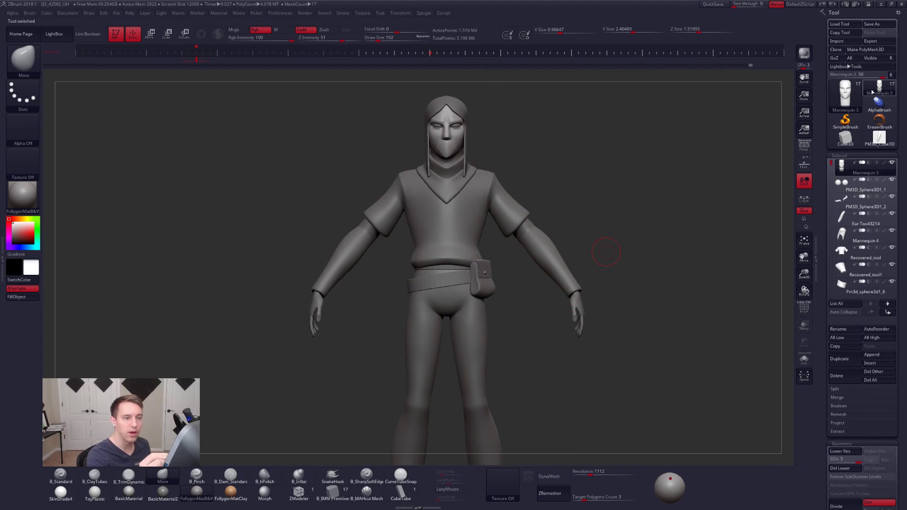
click(880, 138)
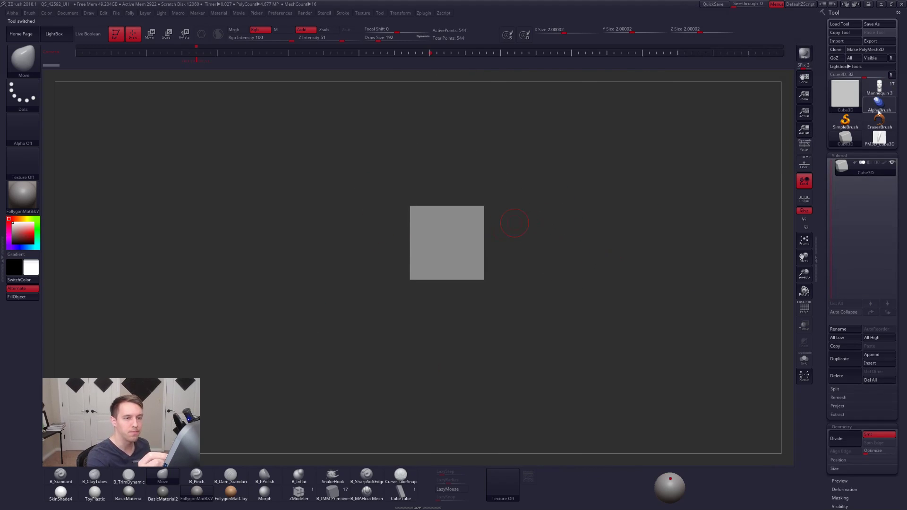
alt+drag(520, 237, 562, 309)
key(s)
drag(487, 275, 478, 278)
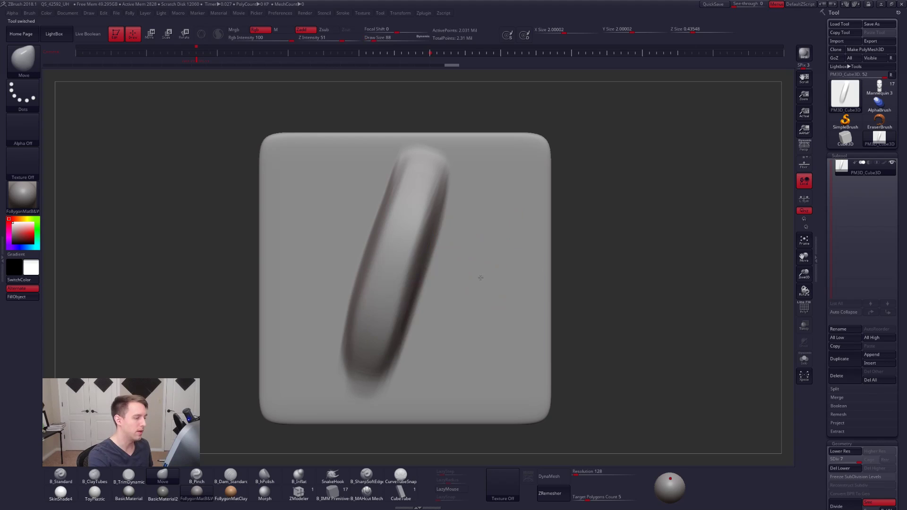
- Sculpt one straight vertical ridge on the slab's blank side using the Standard brush with LazyMouse on and draw size 54
alt+right_drag(473, 291, 488, 248)
key(1)
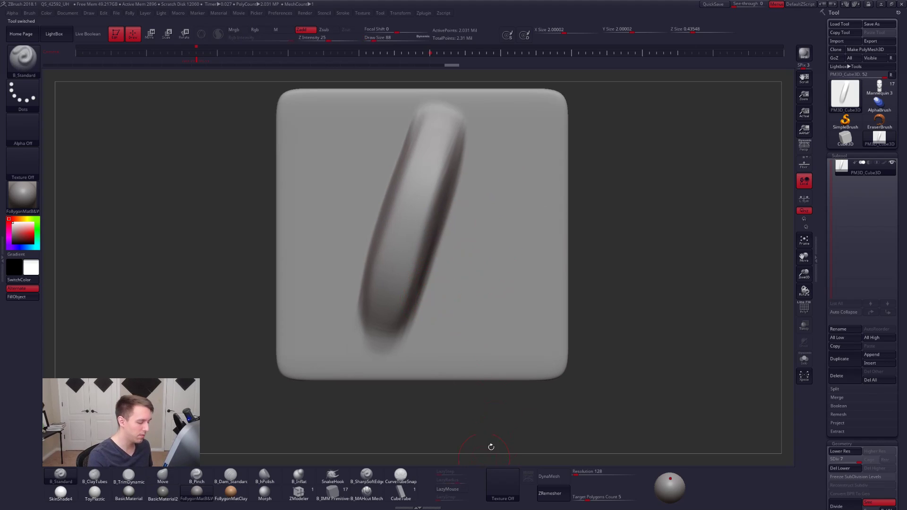
click(447, 489)
right_drag(494, 290, 454, 294)
alt+right_drag(483, 262, 444, 285)
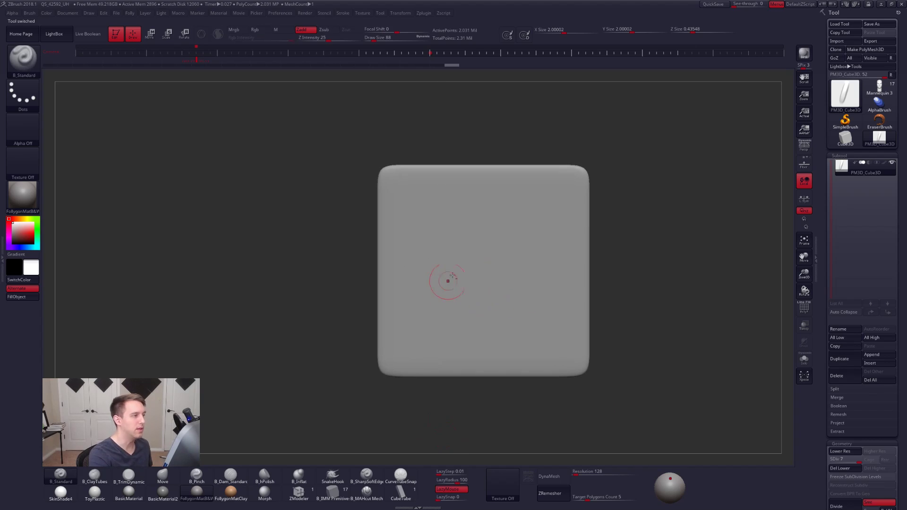
key(s)
drag(424, 192, 426, 368)
mouse_move(458, 308)
right_down()
mouse_move(510, 302)
mouse_move(477, 279)
right_up()
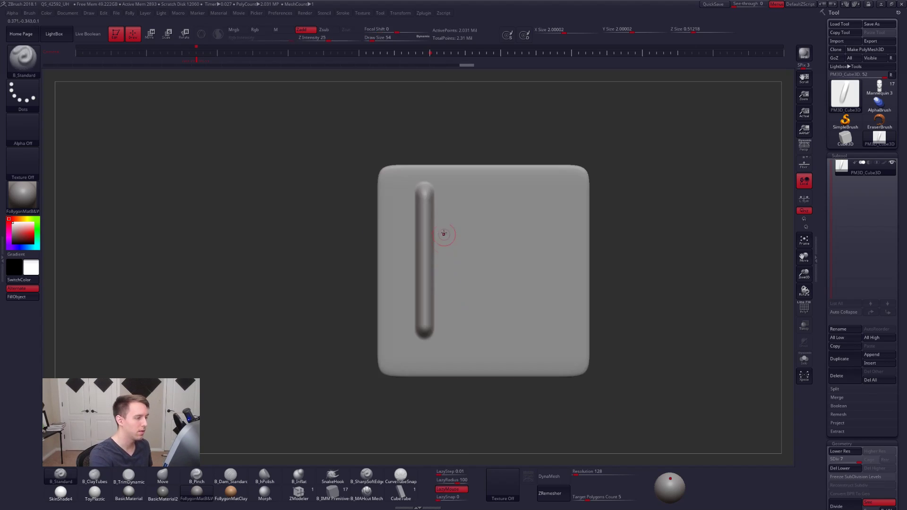
- Set the Z intensity to 40 and sculpt five more vertical ridges beside the first one
key(space)
drag(491, 292, 509, 294)
drag(465, 184, 467, 354)
drag(513, 183, 511, 332)
drag(510, 365, 511, 364)
drag(544, 185, 540, 355)
drag(494, 184, 492, 361)
drag(447, 194, 446, 352)
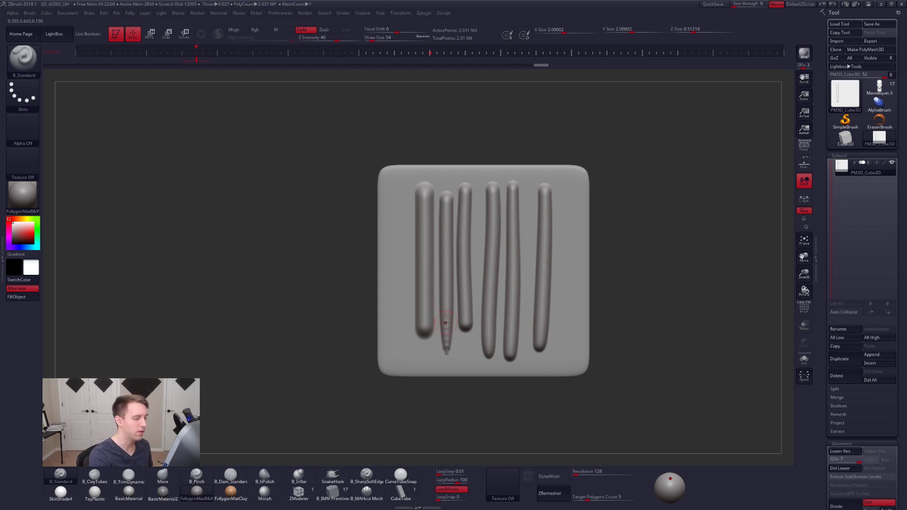
- Sculpt two more vertical ridges on the slab, one on each outer side of the existing row
drag(403, 188, 401, 335)
drag(563, 186, 562, 365)
mouse_move(479, 295)
right_down()
mouse_move(544, 317)
mouse_move(519, 322)
mouse_move(466, 282)
mouse_move(486, 297)
right_up()
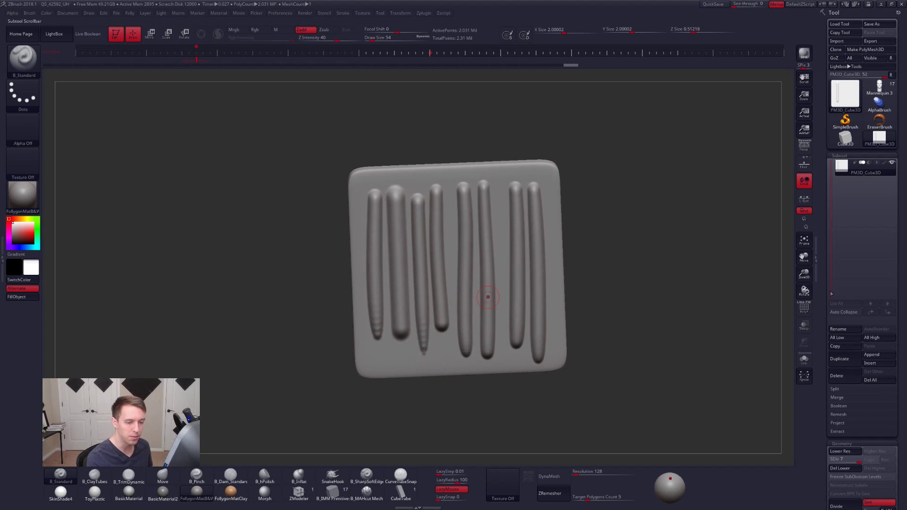
- Open the slab's Masking options and expand the Mask PeaksAndValleys settings
scroll(832, 278, down, 2)
scroll(832, 278, down, 15)
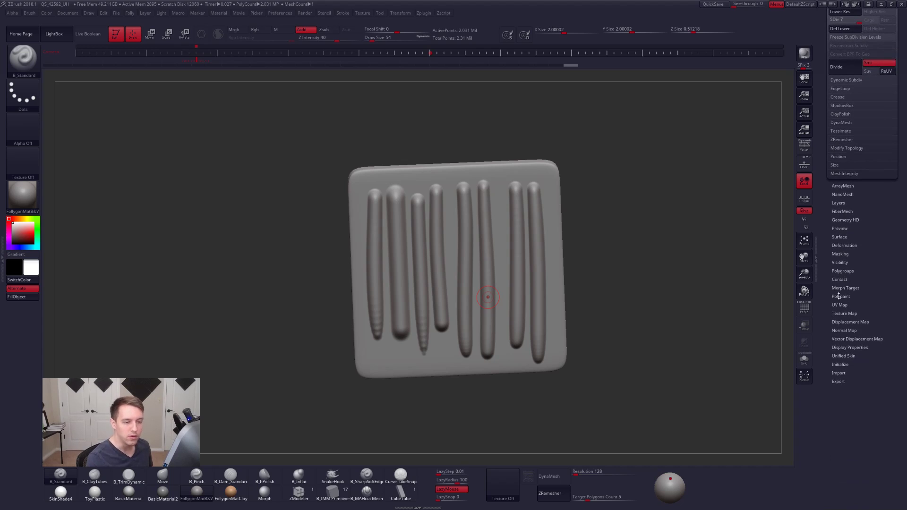
click(844, 245)
scroll(847, 219, down, 1)
click(846, 226)
click(846, 235)
drag(849, 221, 852, 182)
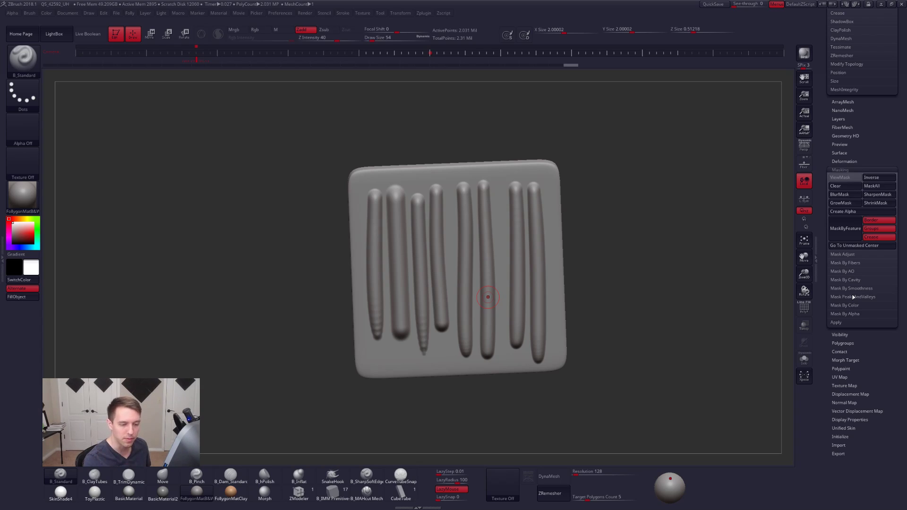
click(869, 298)
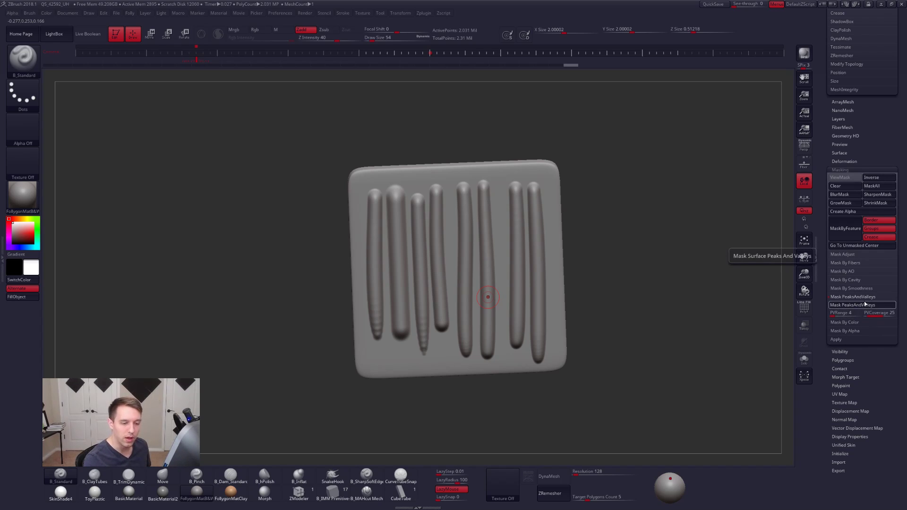
- Try masking the slab by cavity with intensity 100 and blur 2
click(852, 280)
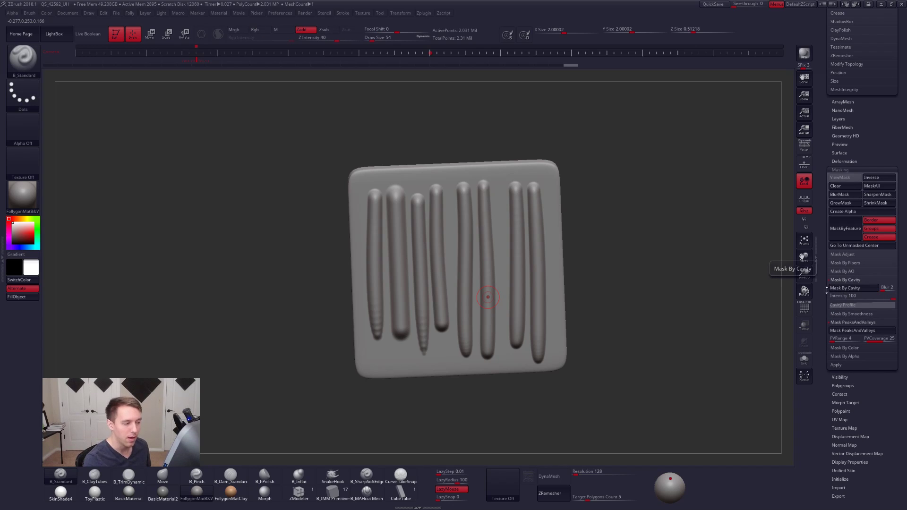
click(854, 289)
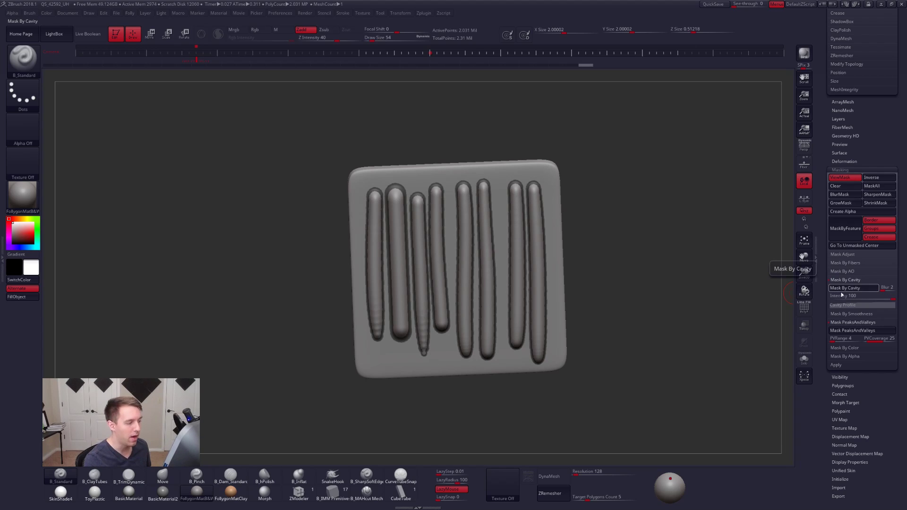
mouse_move(462, 299)
right_down()
mouse_move(535, 329)
mouse_move(456, 317)
mouse_move(473, 303)
right_up()
key(ctrl+h)
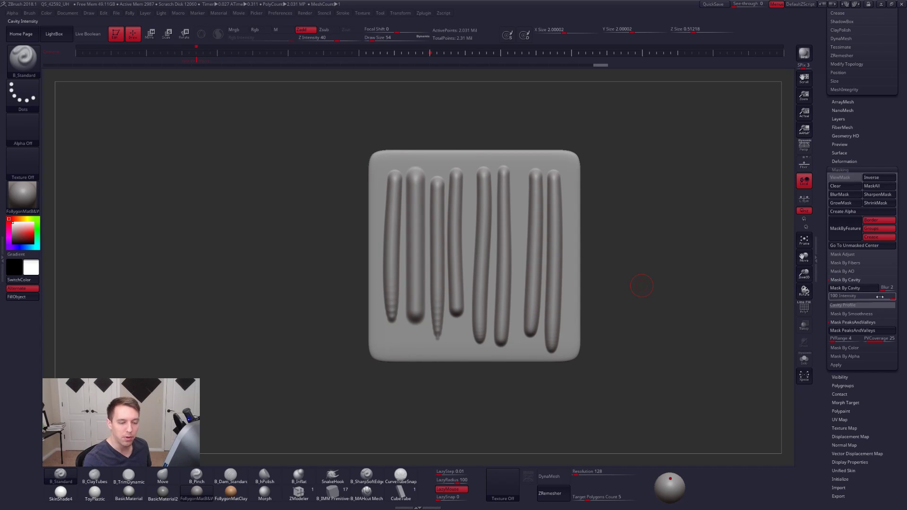
- Mask the slab by peaks and valleys with range 4 and coverage 25, and invert the mask so the ridges are editable
key(ctrl+h)
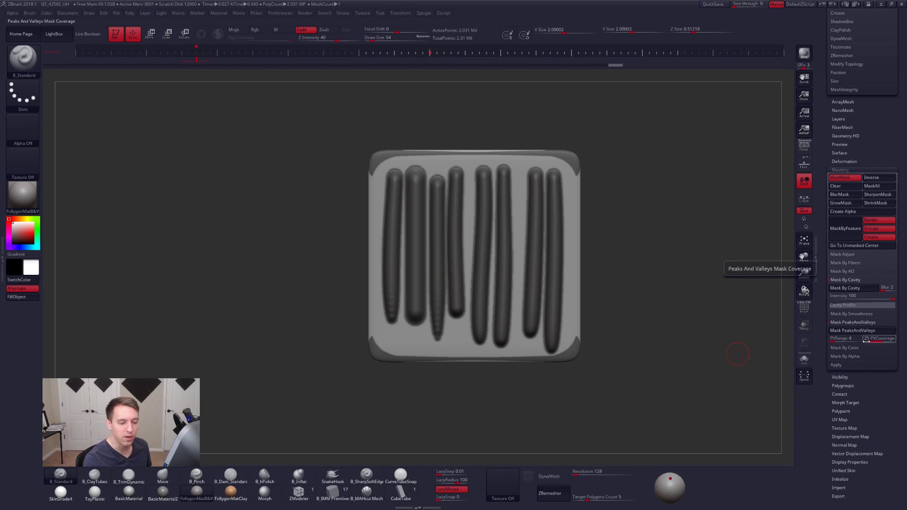
alt+right_drag(540, 288, 568, 310)
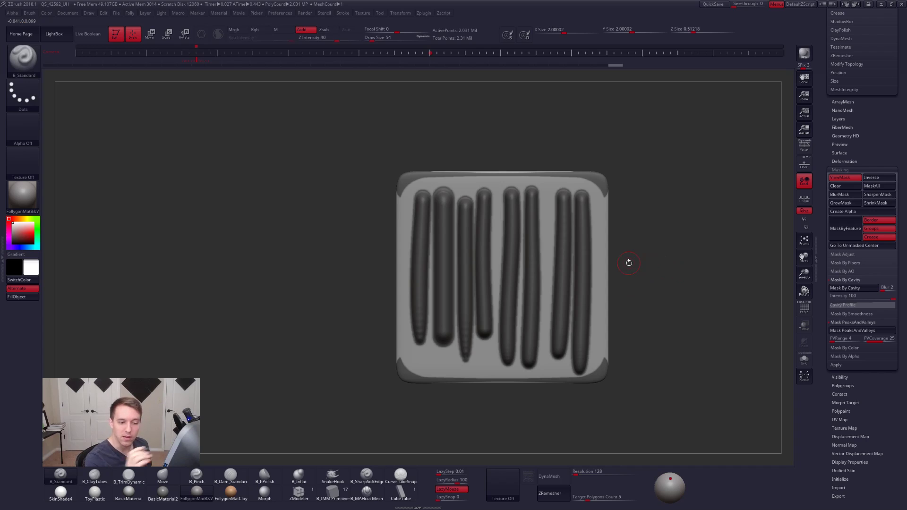
ctrl+click(681, 283)
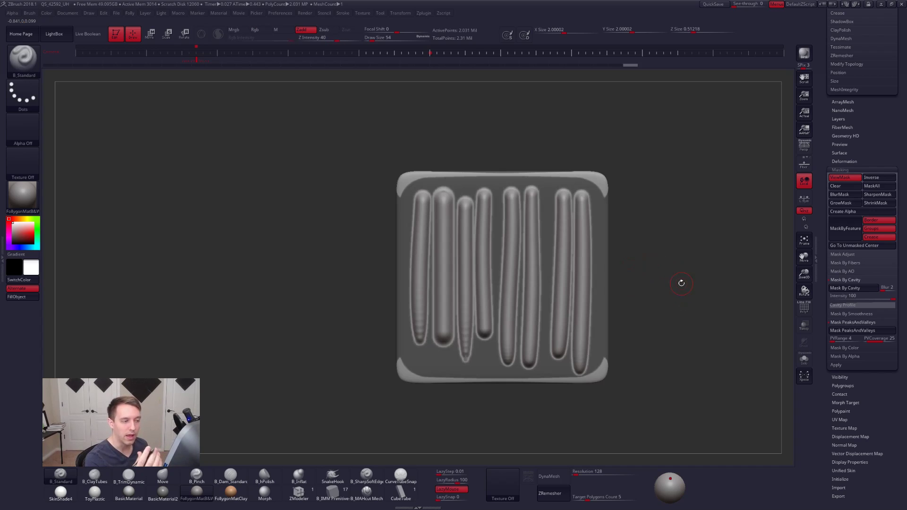
- Examine the unmasked ridges from the side and the front to judge their depth against the slab
mouse_move(610, 208)
ctrl+mouse_down()
mouse_move(594, 185)
mouse_move(458, 182)
mouse_move(718, 185)
ctrl+mouse_up()
mouse_move(469, 179)
ctrl+mouse_down()
mouse_move(434, 181)
mouse_move(451, 128)
mouse_move(459, 130)
ctrl+mouse_up()
alt+right_drag(461, 299, 463, 260)
mouse_move(375, 309)
ctrl+mouse_down()
mouse_move(420, 325)
mouse_move(409, 382)
ctrl+mouse_up()
mouse_move(449, 355)
ctrl+mouse_down()
mouse_move(513, 344)
mouse_move(572, 354)
mouse_move(558, 364)
ctrl+mouse_up()
mouse_move(609, 313)
ctrl+mouse_down()
mouse_move(581, 331)
mouse_move(561, 327)
mouse_move(622, 307)
ctrl+mouse_up()
key(ctrl+z)
alt+right_drag(591, 330, 616, 362)
ctrl+drag(620, 315, 551, 358)
alt+right_drag(551, 358, 562, 287)
right_drag(567, 245, 538, 248)
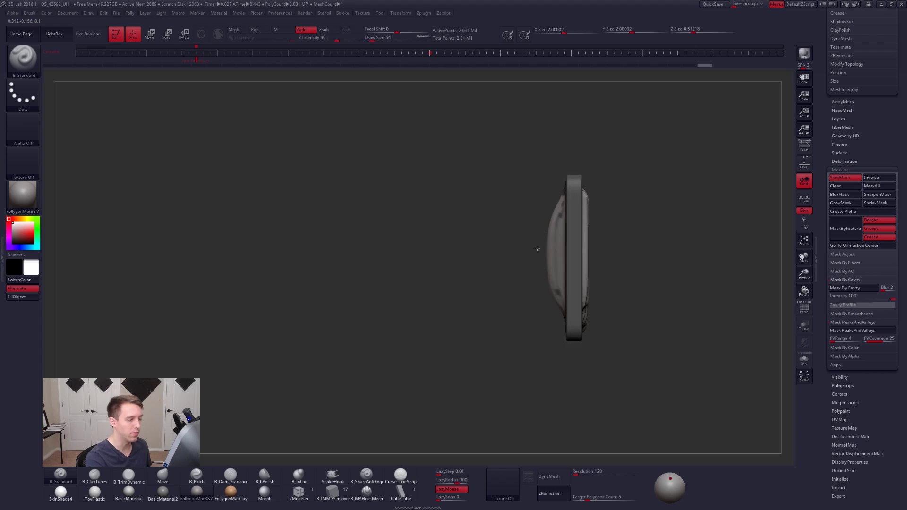
mouse_move(574, 164)
ctrl+mouse_down()
mouse_move(539, 356)
mouse_move(570, 379)
ctrl+mouse_up()
mouse_move(571, 379)
shift+right_down()
mouse_move(621, 324)
mouse_move(517, 310)
mouse_move(535, 365)
mouse_move(528, 351)
mouse_move(549, 363)
shift+right_up()
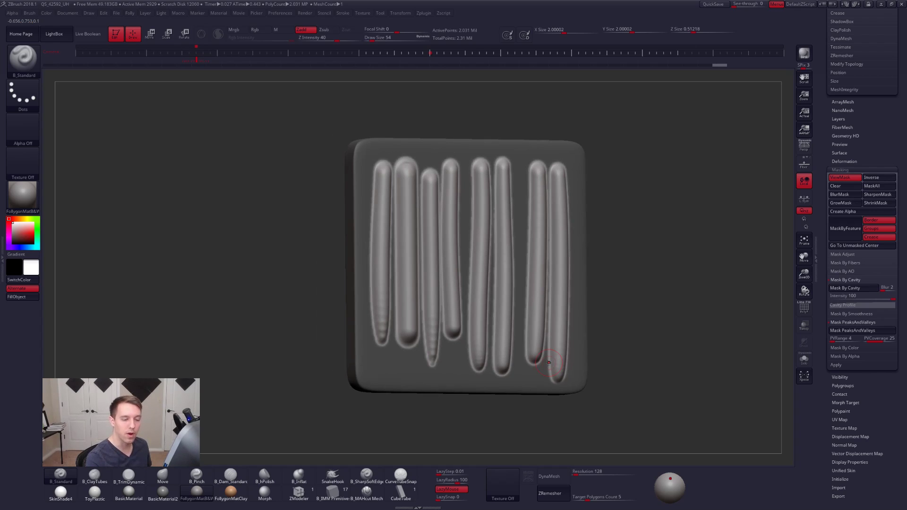
- Try to move the unmasked ridges outward from the slab's face with a transpose line in side view
drag(824, 370, 824, 324)
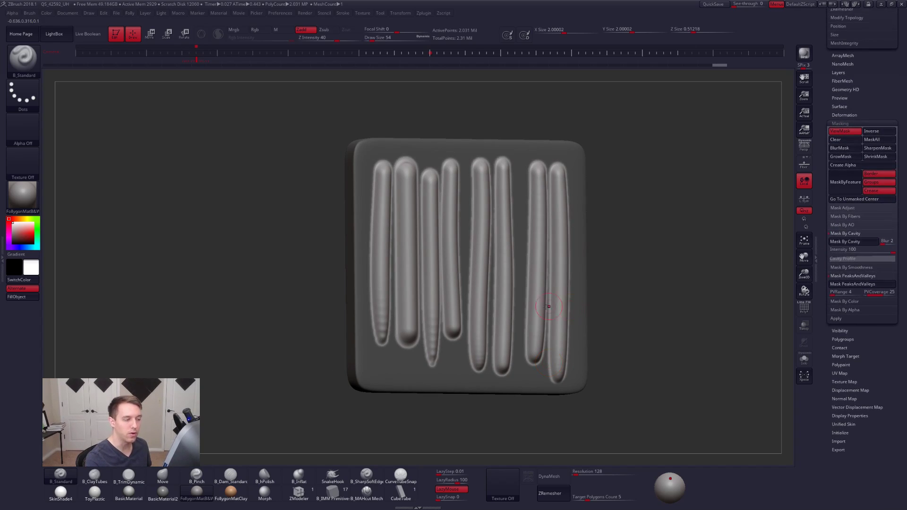
shift+right_drag(555, 307, 541, 310)
key(w)
shift+drag(526, 267, 566, 270)
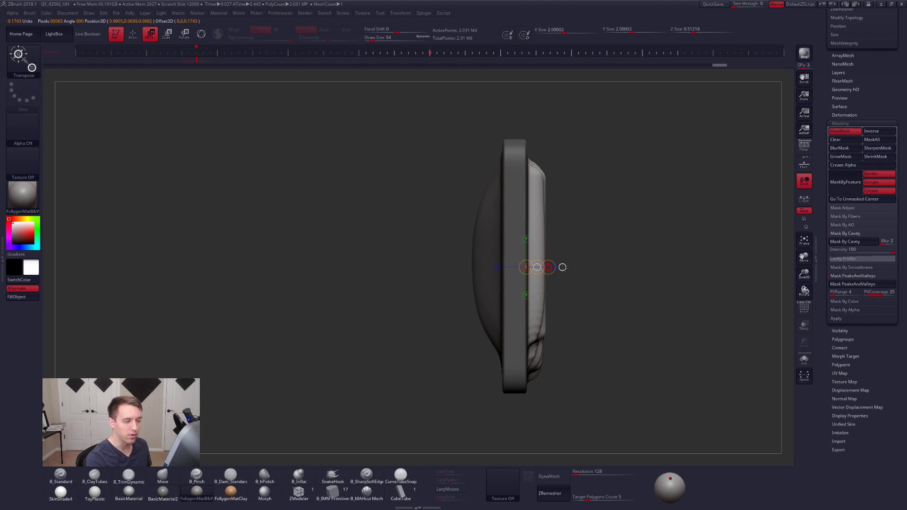
mouse_move(756, 283)
right_down()
mouse_move(668, 296)
mouse_move(540, 293)
mouse_move(573, 274)
mouse_move(563, 269)
right_up()
- Sculpt over the outermost ridge with the Standard brush and undo the stroke
key(q)
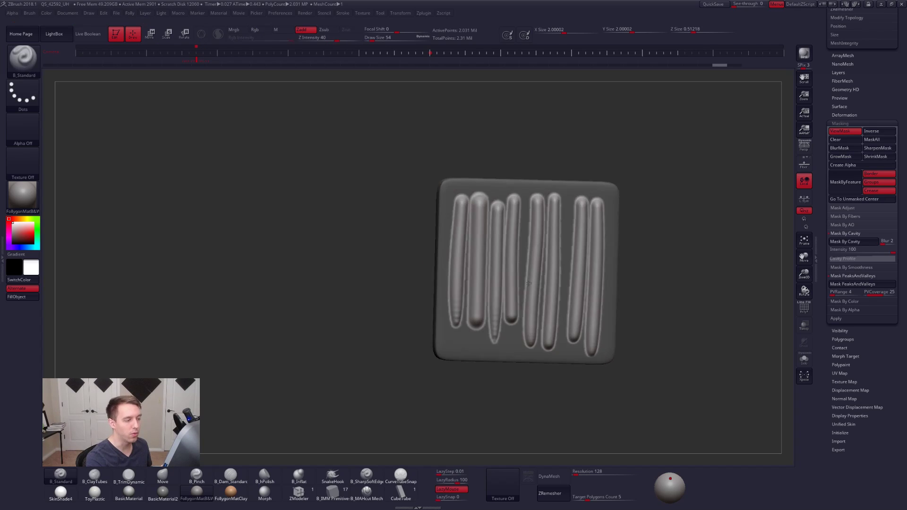
drag(458, 202, 450, 378)
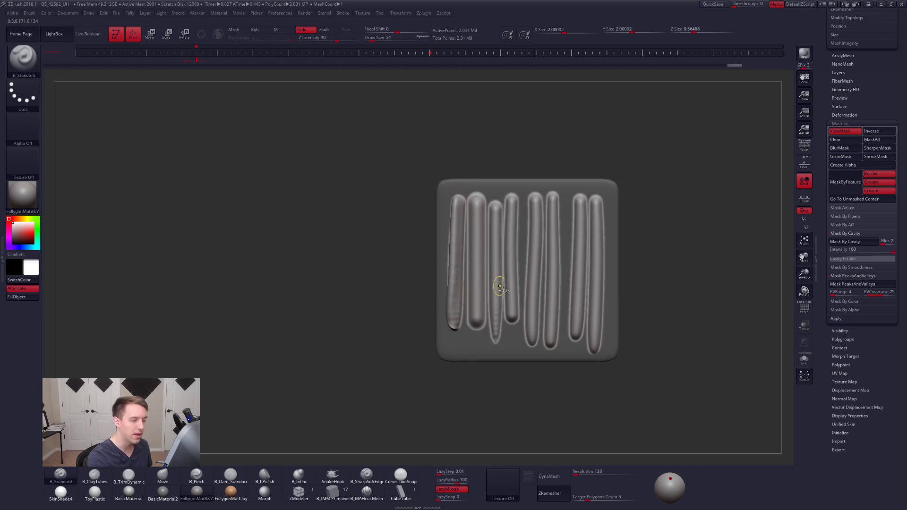
key(ctrl+z)
- Try a slight inflate deformation on the unmasked ridges and undo it
scroll(857, 181, up, 3)
key(shift)
click(857, 182)
scroll(825, 326, down, 3)
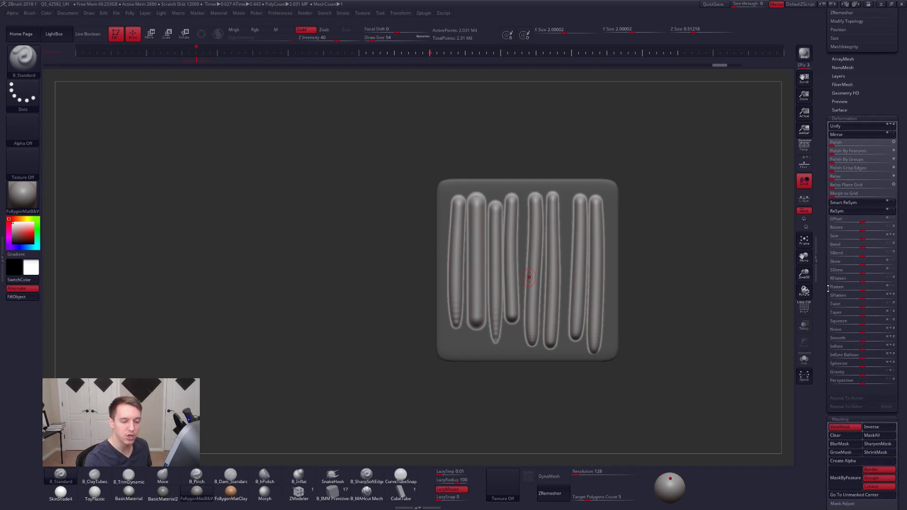
mouse_move(863, 350)
mouse_down()
mouse_move(876, 351)
mouse_move(858, 353)
mouse_up()
key(ctrl+z)
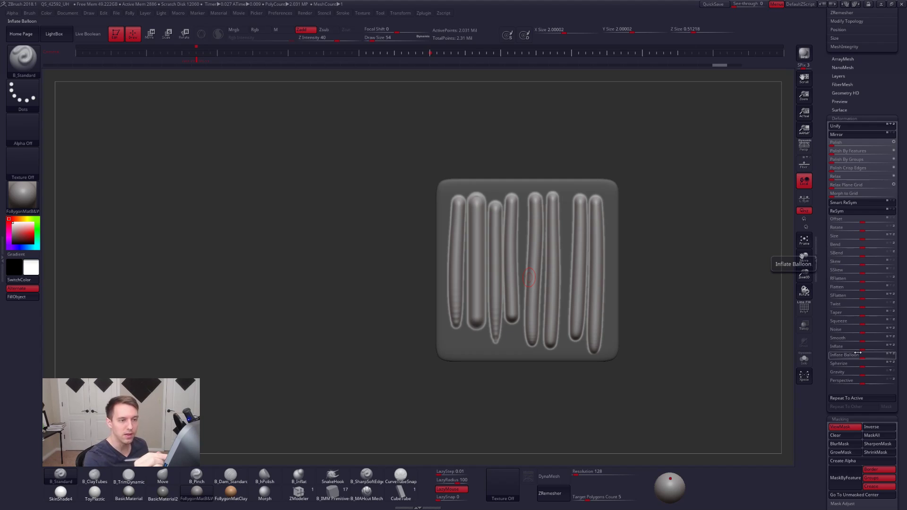
- Collapse the Masking options and return to the start of the tool settings
drag(848, 413, 850, 159)
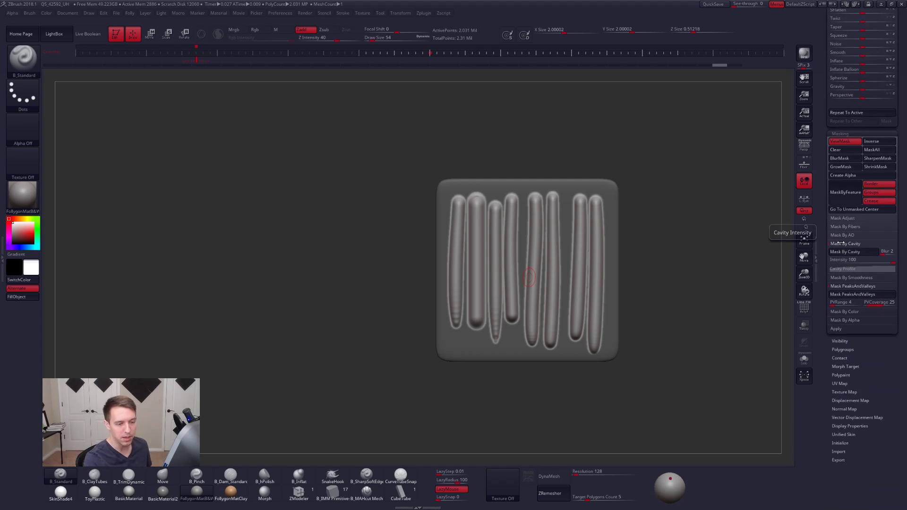
click(841, 134)
drag(846, 158, 846, 373)
- Compare the red statue render with the printed statue photo in the browser, close both images and return to ZBrush
key(alt+Tab)
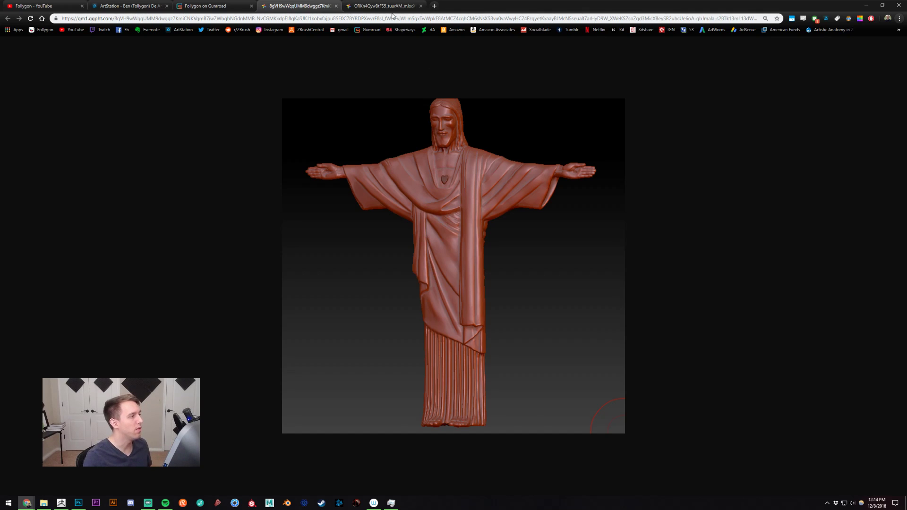
key(ctrl+Tab)
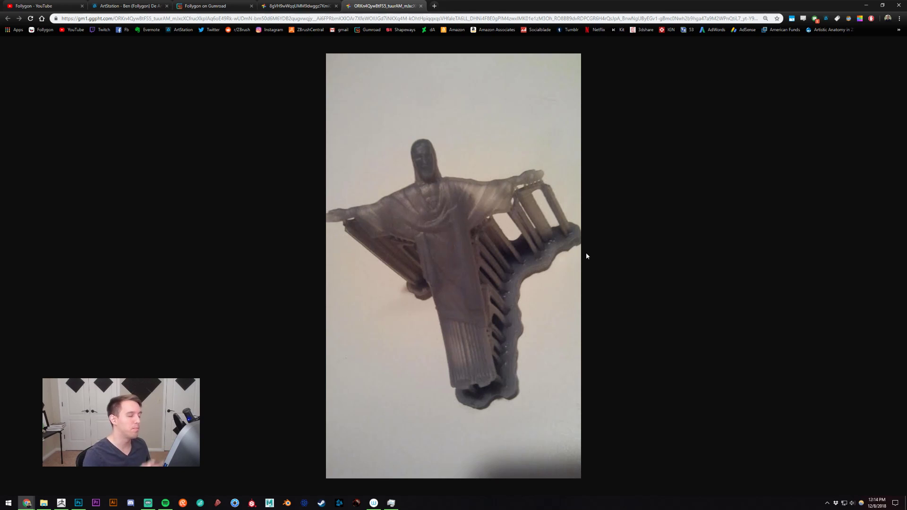
key(ctrl+w)
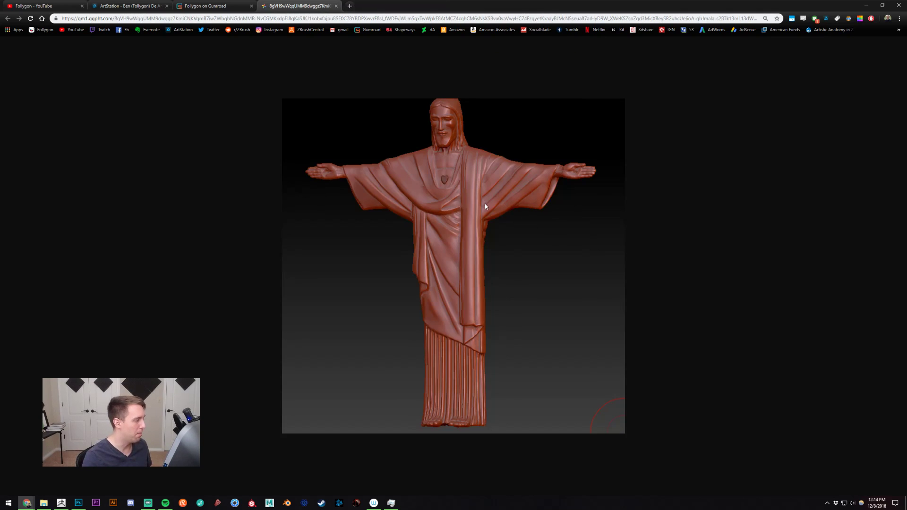
key(ctrl+w)
key(alt+Tab)
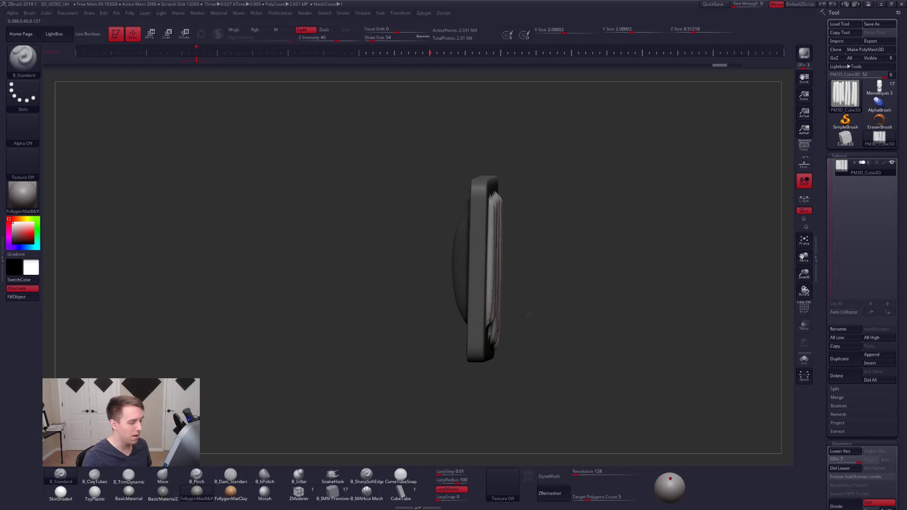
- Clear the slab's mask and delete the slab subtool
mouse_move(544, 308)
mouse_down()
mouse_move(558, 308)
mouse_move(570, 271)
mouse_move(563, 261)
mouse_up()
ctrl+click(601, 227)
ctrl+shift+right_click(613, 223)
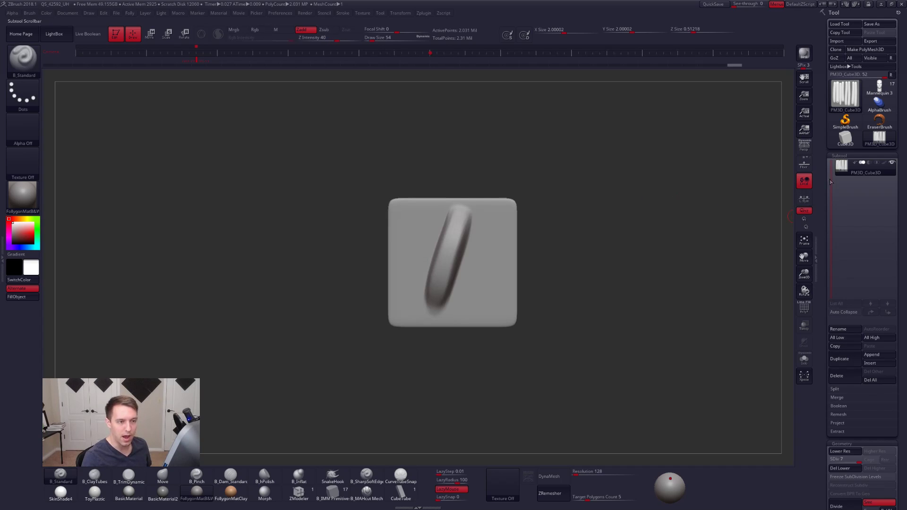
click(845, 378)
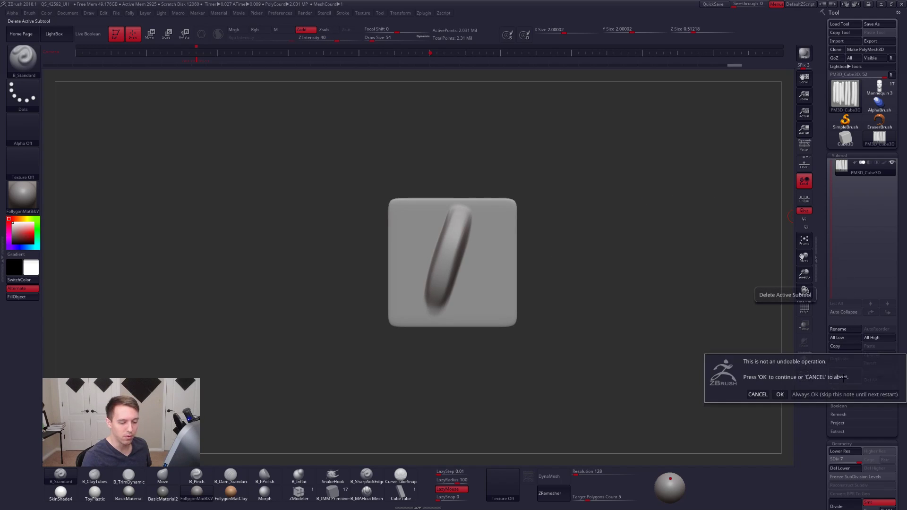
click(780, 395)
- Load the Mannequin 3 character, frame its whole figure and turn on perspective
click(880, 90)
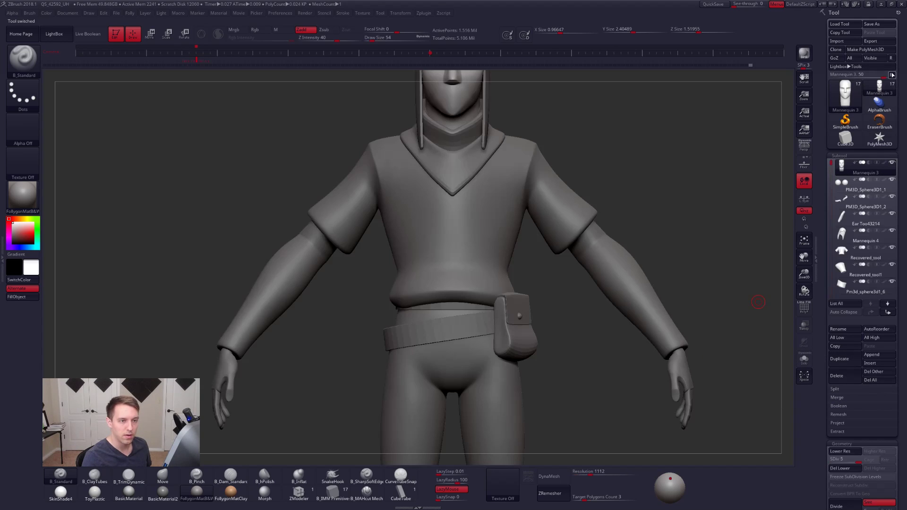
key(f)
drag(592, 175, 576, 185)
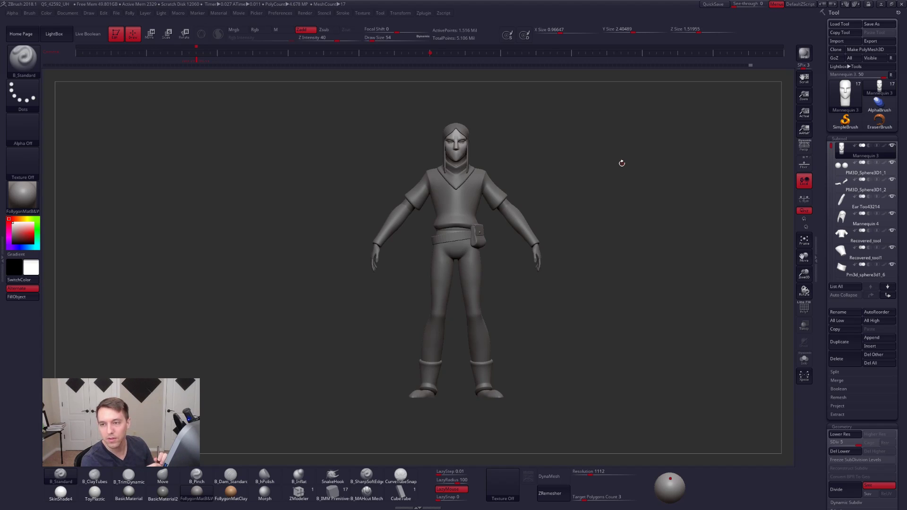
alt+drag(586, 210, 599, 238)
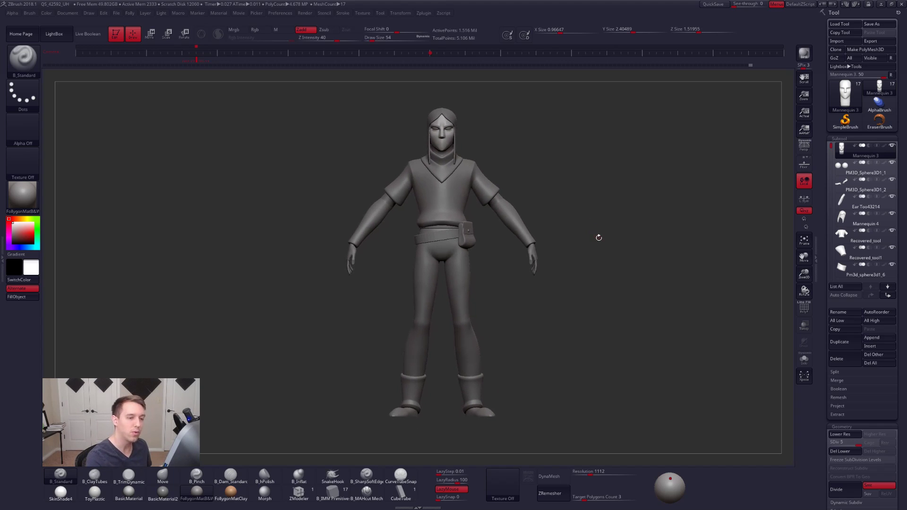
key(ctrl+shift+f)
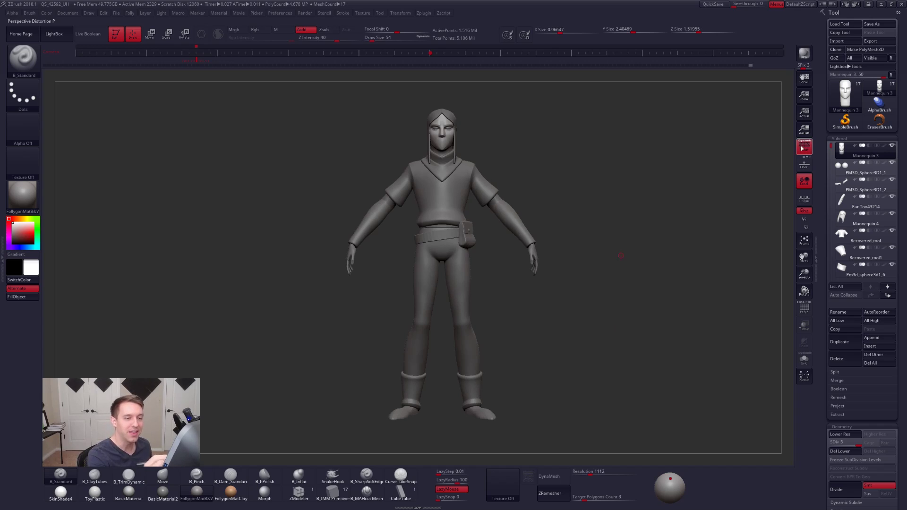
- Load the Sphere3D primitive and convert it to a PolyMesh3D
click(837, 108)
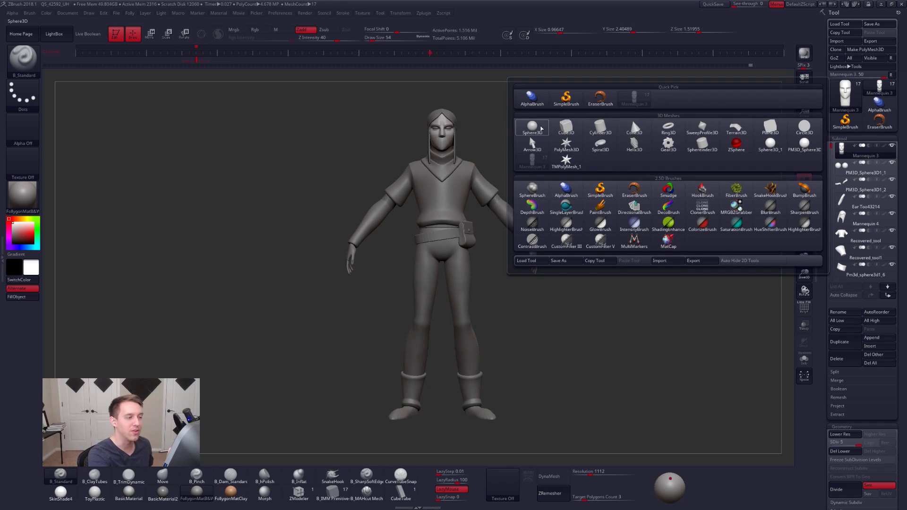
click(532, 126)
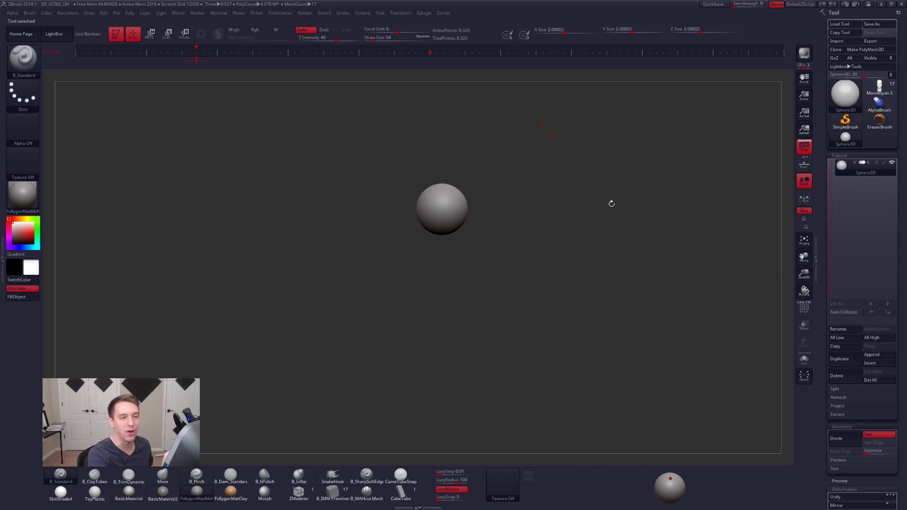
click(865, 49)
ctrl+right_drag(634, 236, 595, 289)
alt+right_drag(469, 246, 523, 234)
- Sculpt symmetrical vertical strokes across the sphere with the ClayTubes brush, using a draw size of 335
key(2)
key(space)
drag(511, 227, 525, 227)
alt+right_drag(523, 230, 495, 265)
key(space)
drag(505, 252, 502, 253)
drag(490, 218, 480, 283)
drag(491, 198, 478, 286)
right_drag(508, 263, 474, 275)
key(space)
drag(469, 291, 511, 196)
mouse_move(520, 232)
right_down()
mouse_move(559, 245)
mouse_move(555, 232)
right_up()
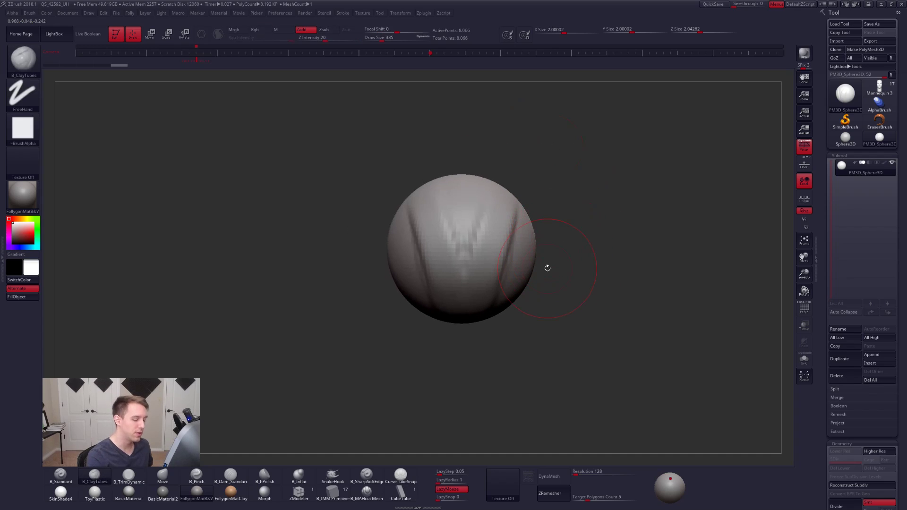
- Turn on DynaMesh for the sphere at resolution 56
click(587, 472)
text(56)
key(Tab)
click(555, 476)
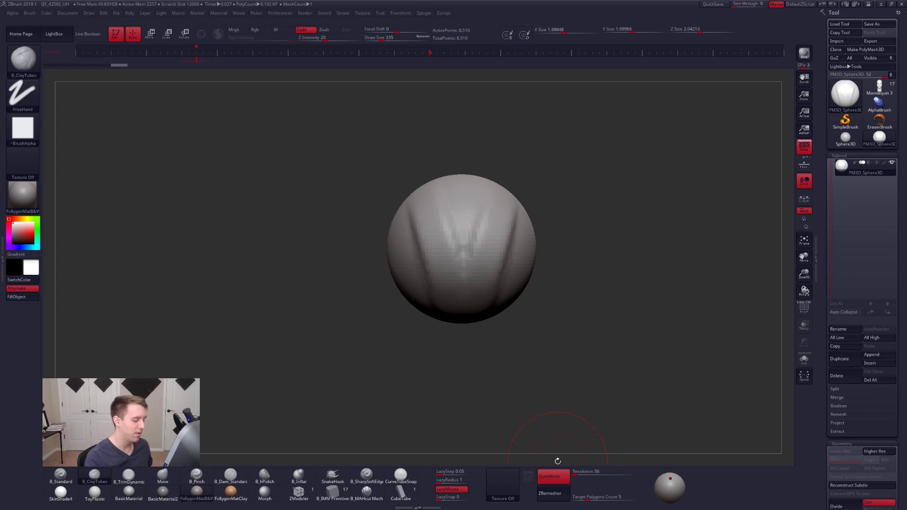
- Narrow and reshape the sphere with symmetrical ClayTubes strokes over its front and sides, starting at draw size 414
alt+right_drag(530, 318, 540, 356)
key(s)
drag(516, 282, 521, 283)
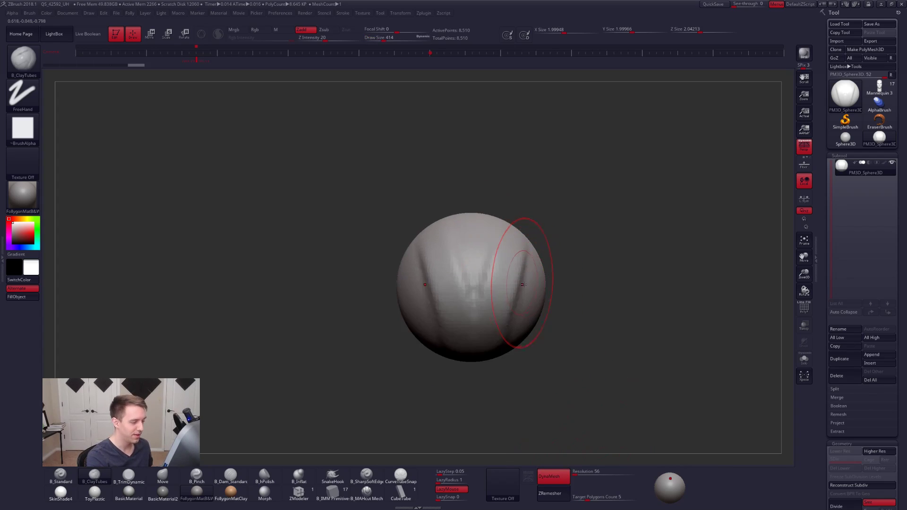
right_drag(521, 284, 509, 297)
drag(508, 298, 498, 330)
mouse_move(553, 283)
mouse_down()
mouse_move(509, 340)
mouse_move(531, 329)
mouse_up()
right_drag(533, 303, 586, 286)
drag(586, 286, 561, 334)
shift+right_drag(581, 346, 647, 338)
mouse_move(648, 338)
alt+right_down()
mouse_move(585, 328)
mouse_move(538, 294)
mouse_move(505, 288)
alt+right_up()
drag(500, 221, 430, 269)
right_drag(489, 233, 475, 221)
drag(490, 241, 481, 336)
right_drag(492, 302, 484, 347)
mouse_move(455, 326)
mouse_down()
mouse_move(482, 300)
mouse_move(492, 307)
mouse_move(461, 296)
mouse_move(496, 299)
mouse_up()
right_drag(495, 298, 486, 252)
ctrl+right_drag(482, 288, 476, 270)
- Pick the Move brush at draw size 615 and narrow the sphere to an X size of about 1.5 with Transpose scaling
key(space)
drag(483, 292, 491, 293)
key(b)
key(m)
key(v)
key(w)
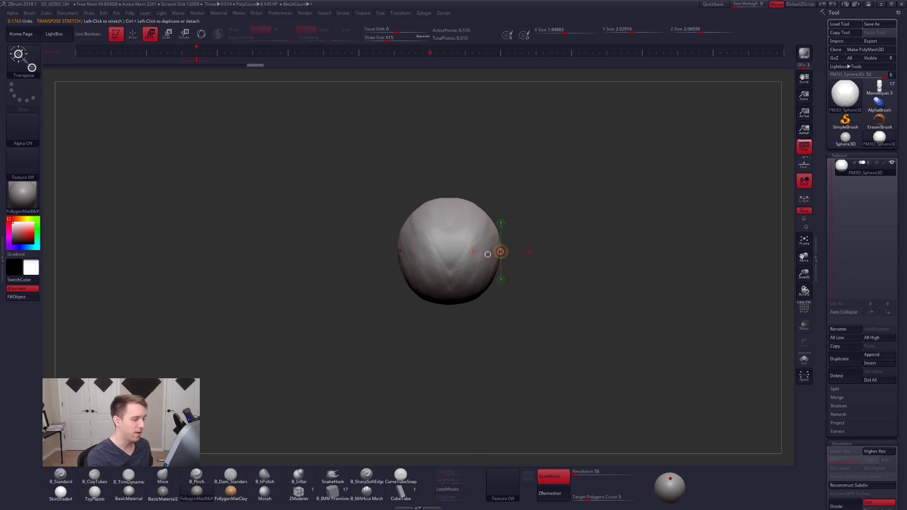
shift+drag(491, 257, 558, 258)
alt+right_drag(479, 282, 506, 295)
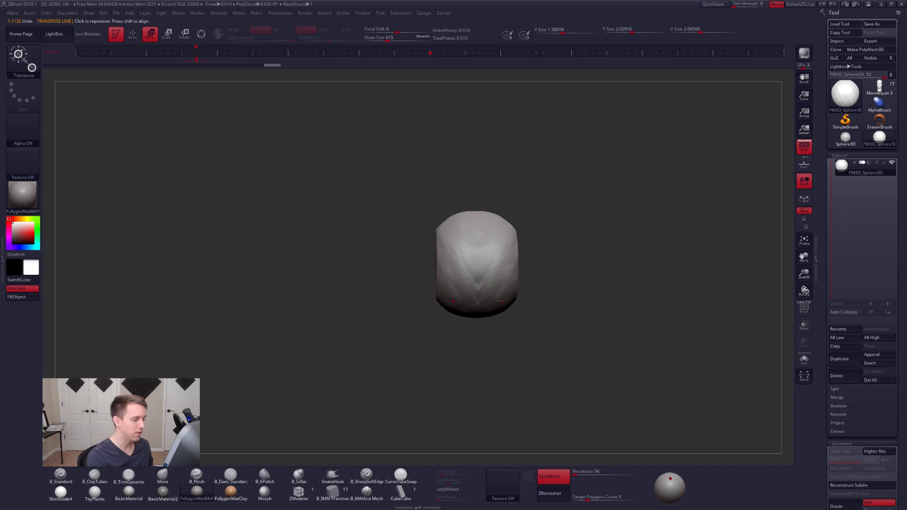
- Reshape the crown and sides of the form with symmetrical Move brush strokes, using a draw size of 482
key(q)
drag(504, 232, 506, 239)
key(space)
drag(478, 279, 473, 279)
mouse_move(497, 217)
right_down()
mouse_move(507, 257)
mouse_move(492, 269)
mouse_move(493, 287)
mouse_move(508, 286)
right_up()
shift+right_drag(543, 260, 494, 257)
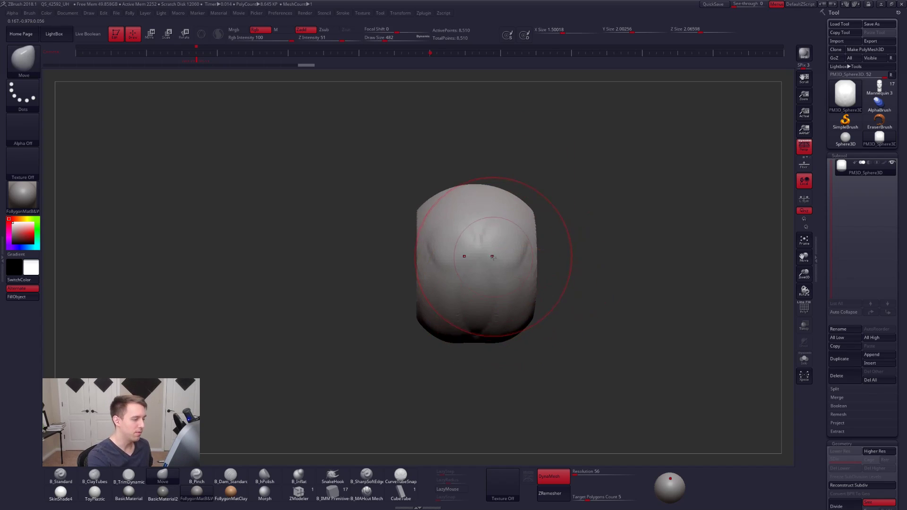
- Turn off perspective and flatten the form's depth to a Z size of about 1.22 with Transpose scaling
key(w)
click(804, 151)
mouse_move(525, 269)
mouse_down()
mouse_move(515, 294)
mouse_move(526, 377)
mouse_move(524, 354)
mouse_up()
mouse_move(504, 314)
shift+mouse_down()
mouse_move(504, 381)
mouse_move(496, 336)
shift+mouse_up()
mouse_move(514, 220)
shift+mouse_down()
mouse_move(514, 190)
mouse_move(514, 222)
shift+mouse_up()
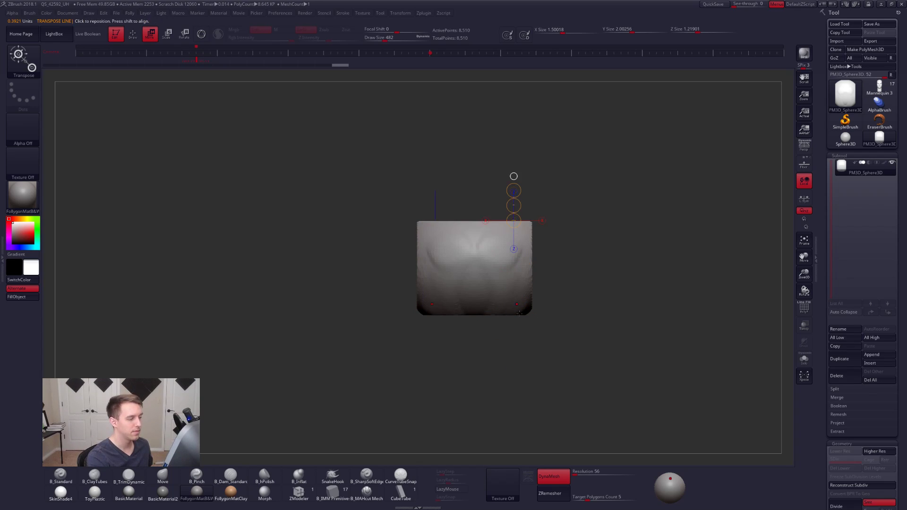
- Remesh the flattened form with DynaMesh and set the Move brush's draw size to 292
key(q)
shift+right_drag(544, 222, 539, 280)
key(s)
drag(541, 282, 537, 278)
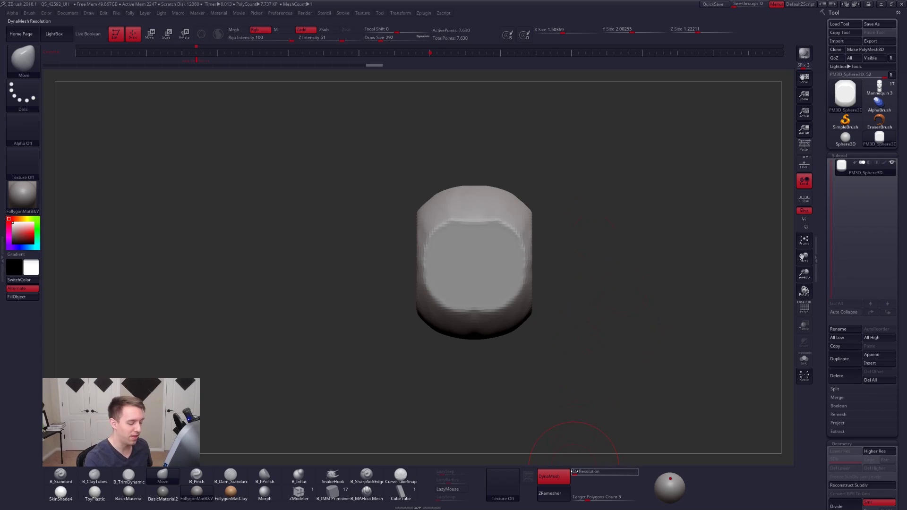
- Try DynaMesh resolution 8, undo the trial changes, and remesh the form coarsely at resolution 16
click(559, 474)
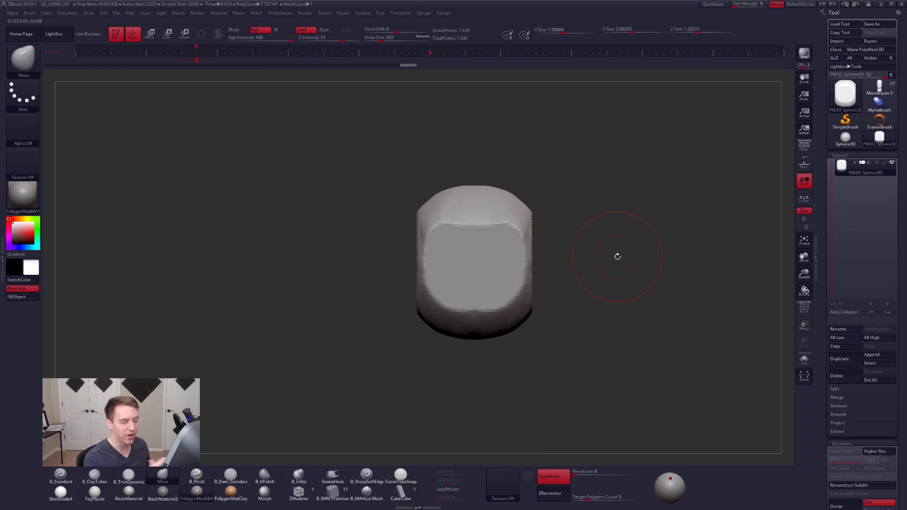
mouse_move(515, 247)
alt+right_down()
mouse_move(491, 238)
mouse_move(517, 250)
alt+right_up()
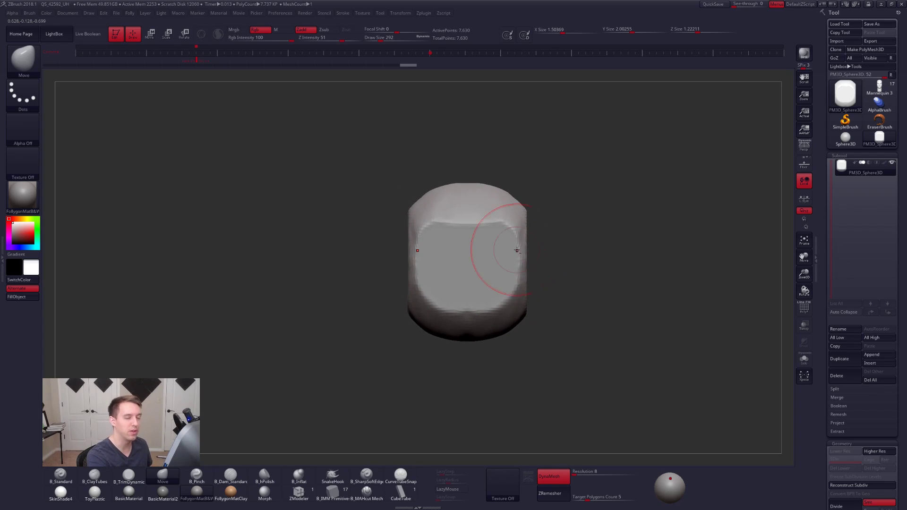
key(2)
key(space)
drag(502, 243, 497, 239)
key(ctrl+z)
key(ctrl+z)
key(ctrl+z)
key(ctrl+z)
key(ctrl+z)
key(ctrl+z)
key(ctrl+shift+z)
alt+right_drag(563, 271, 539, 268)
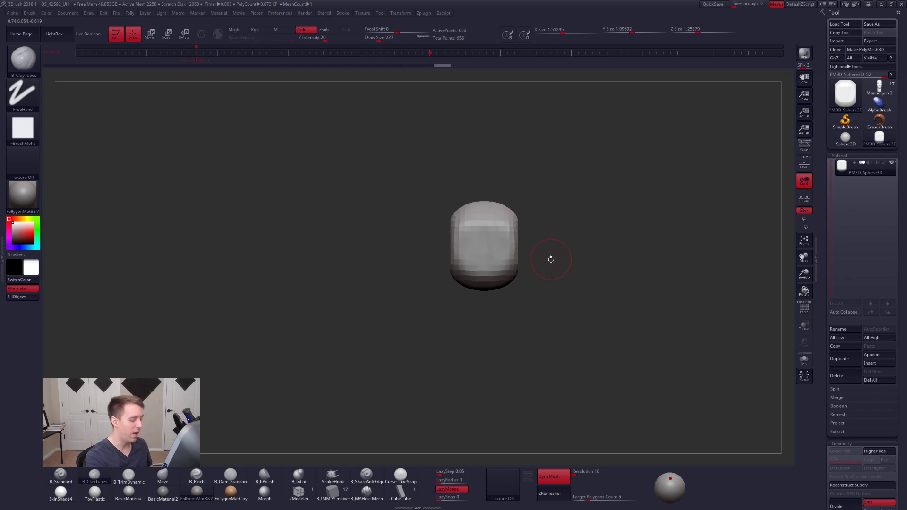
- Select the SnakeHook brush and replace the sphere mesh with an initialized QCube
click(334, 474)
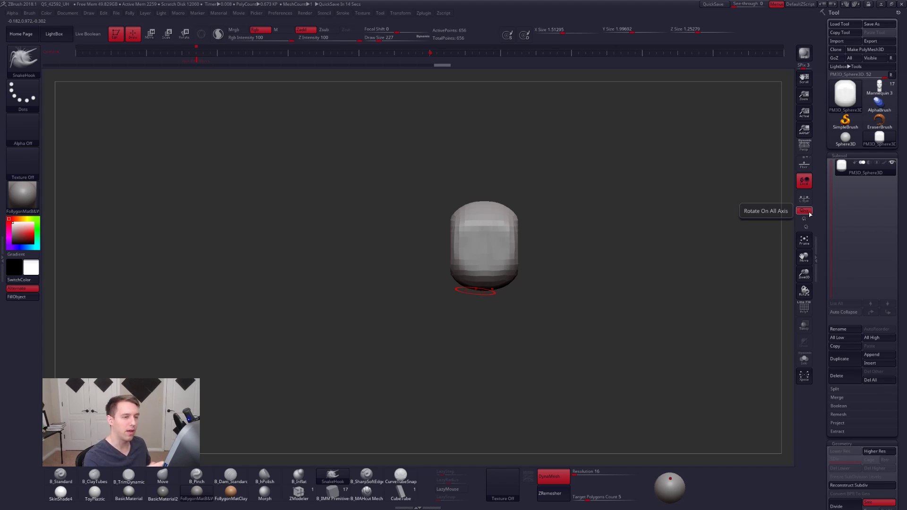
click(846, 94)
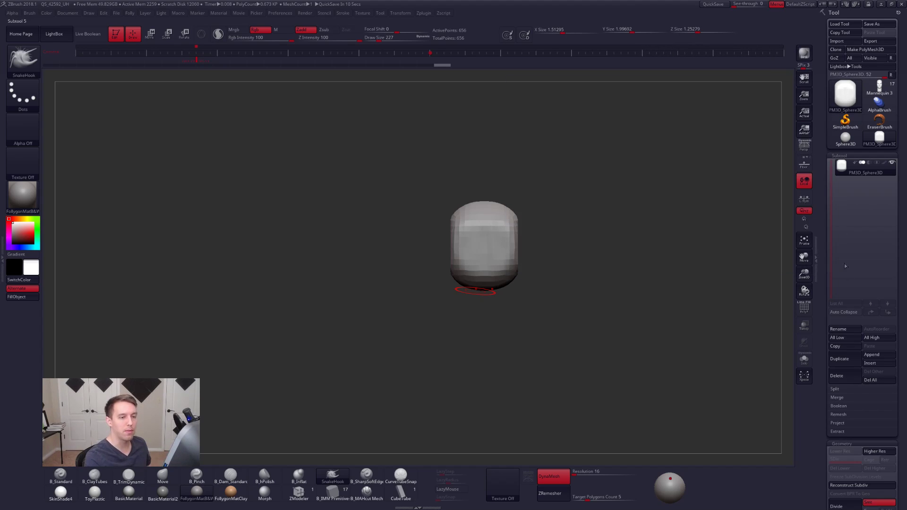
drag(825, 302, 829, 185)
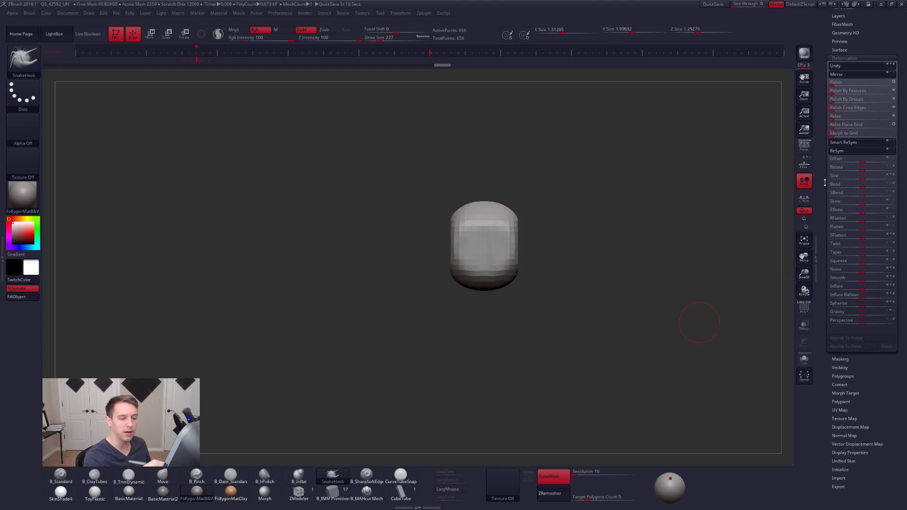
scroll(840, 361, down, 5)
click(848, 310)
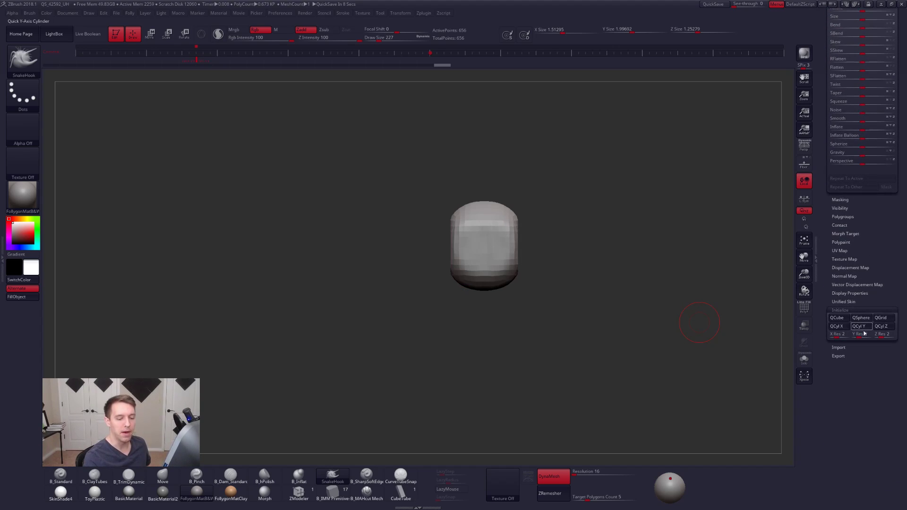
click(838, 318)
click(850, 310)
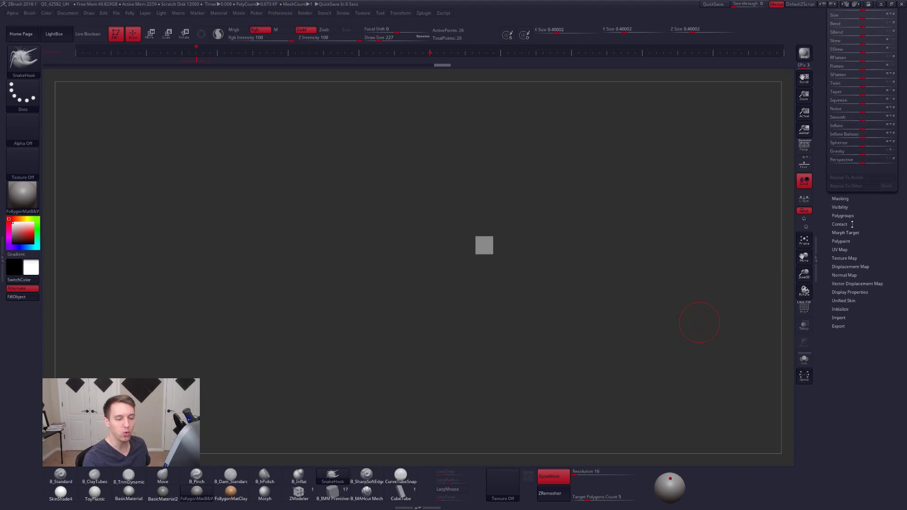
drag(852, 225, 838, 465)
- Stretch the cube with Transpose into a thin slab, about 3.67 in Y and 0.12 in Z
mouse_move(513, 269)
alt+mouse_down()
mouse_move(521, 278)
mouse_move(504, 299)
mouse_move(505, 451)
alt+mouse_up()
key(w)
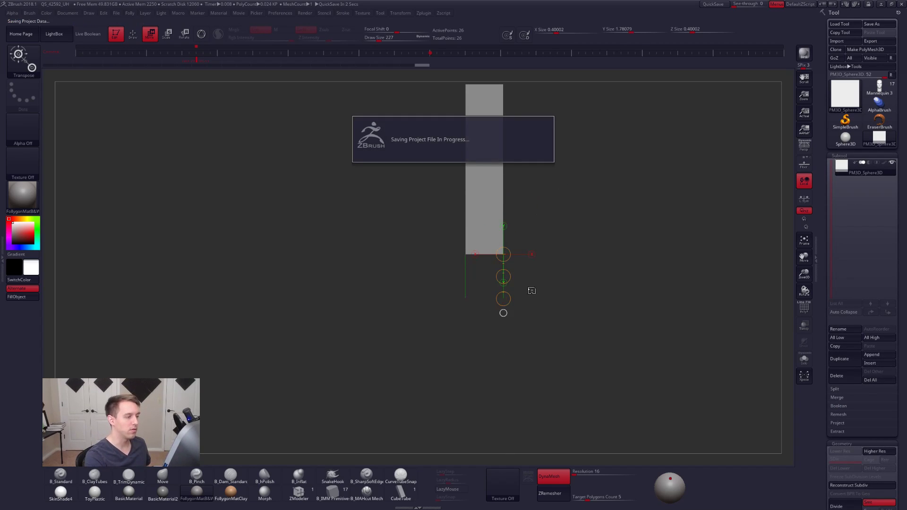
alt+drag(540, 297, 504, 300)
alt+drag(534, 239, 531, 304)
mouse_move(502, 237)
ctrl+right_down()
mouse_move(520, 246)
mouse_move(500, 249)
ctrl+right_up()
mouse_move(501, 250)
shift+mouse_down()
mouse_move(552, 250)
mouse_move(516, 254)
shift+mouse_up()
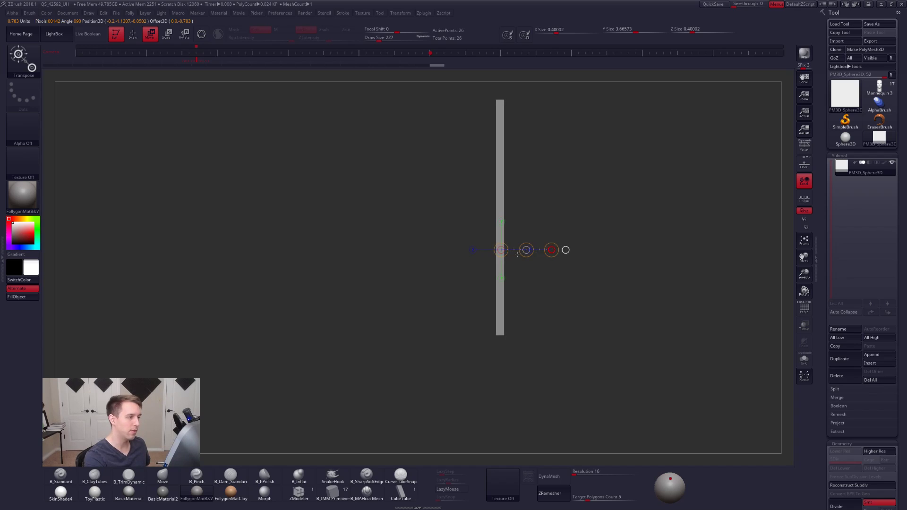
mouse_move(590, 284)
right_down()
mouse_move(541, 291)
mouse_move(530, 274)
right_up()
- Return to the Move brush and examine the slab with the Dynamic Subdiv preview and polyframe display, switching both off again
key(q)
mouse_move(530, 274)
alt+right_down()
mouse_move(519, 305)
mouse_move(542, 302)
mouse_move(544, 312)
alt+right_up()
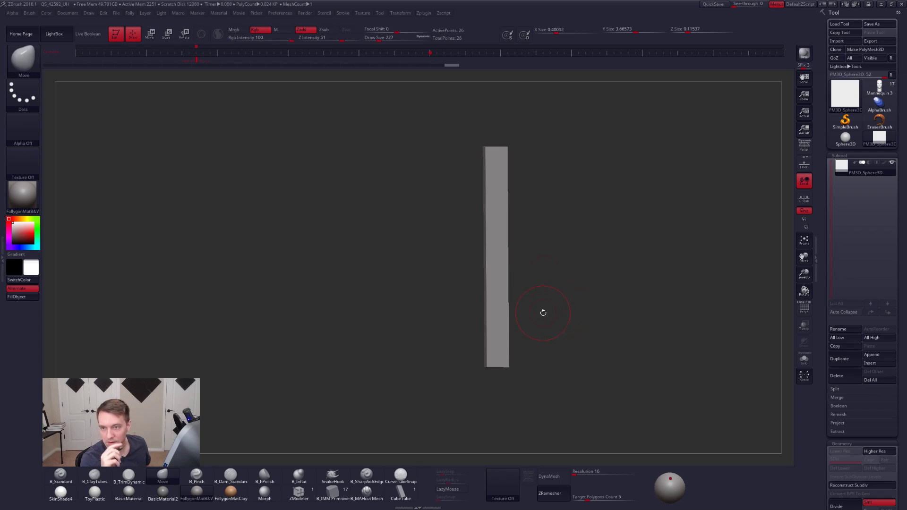
mouse_move(530, 329)
right_down()
mouse_move(550, 339)
mouse_move(523, 336)
mouse_move(579, 364)
right_up()
key(d)
key(shift+d)
key(shift+f)
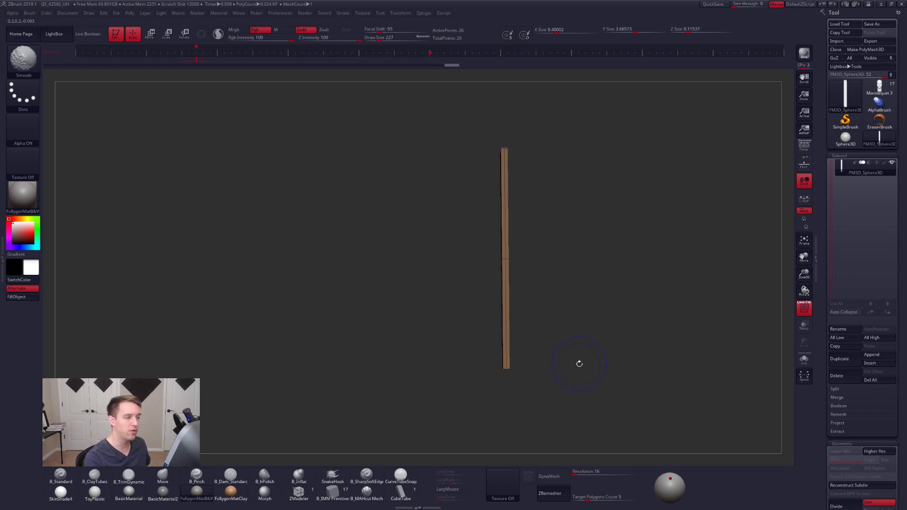
mouse_move(628, 385)
right_down()
mouse_move(537, 420)
mouse_move(622, 368)
mouse_move(603, 395)
mouse_move(592, 392)
mouse_move(594, 383)
right_up()
key(shift+f)
- Subdivide the slab up to level 9 with the Smt modifier off to keep its edges sharp, and re-enable Smt
drag(824, 348, 822, 301)
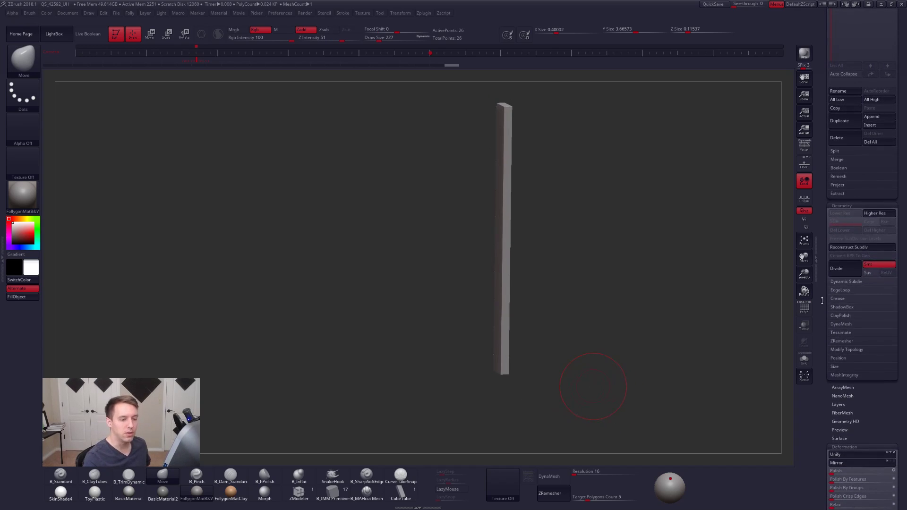
click(878, 266)
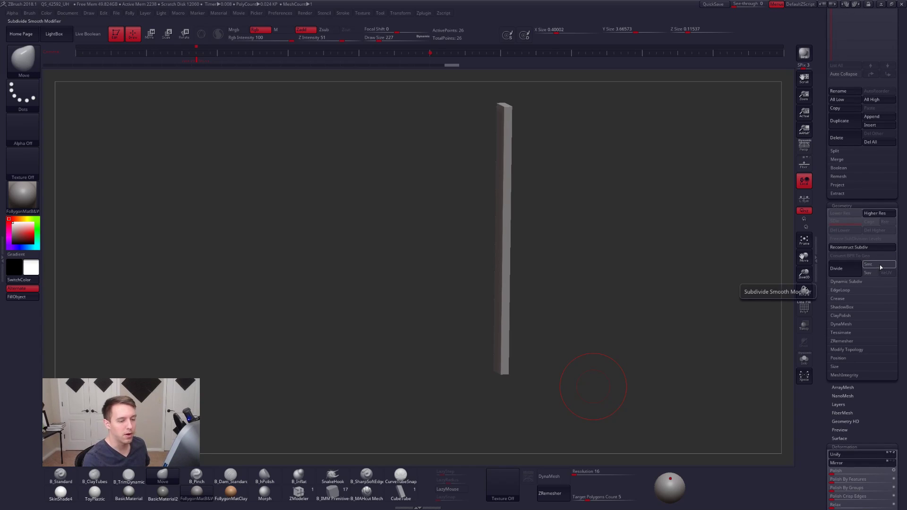
click(847, 270)
click(846, 273)
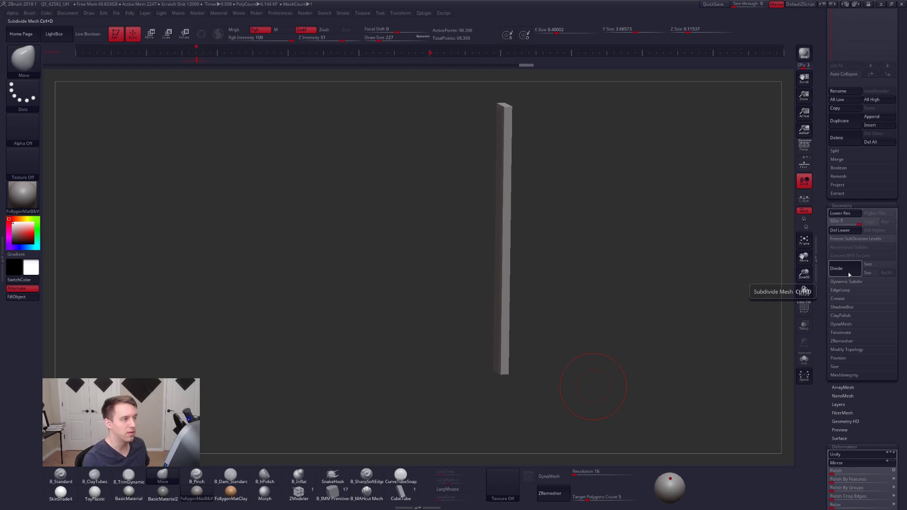
click(849, 271)
click(848, 271)
click(879, 264)
key(shift)
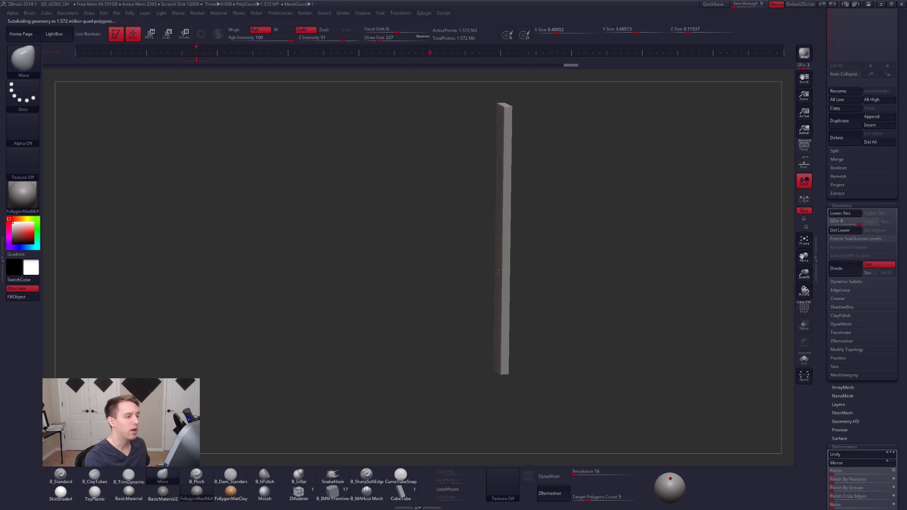
- Set the draw size to 67 and choose the Standard brush with the DragRect stroke
right_drag(496, 271, 511, 237)
key(space)
drag(516, 249, 507, 249)
mouse_move(507, 249)
right_down()
mouse_move(496, 301)
mouse_move(506, 265)
right_up()
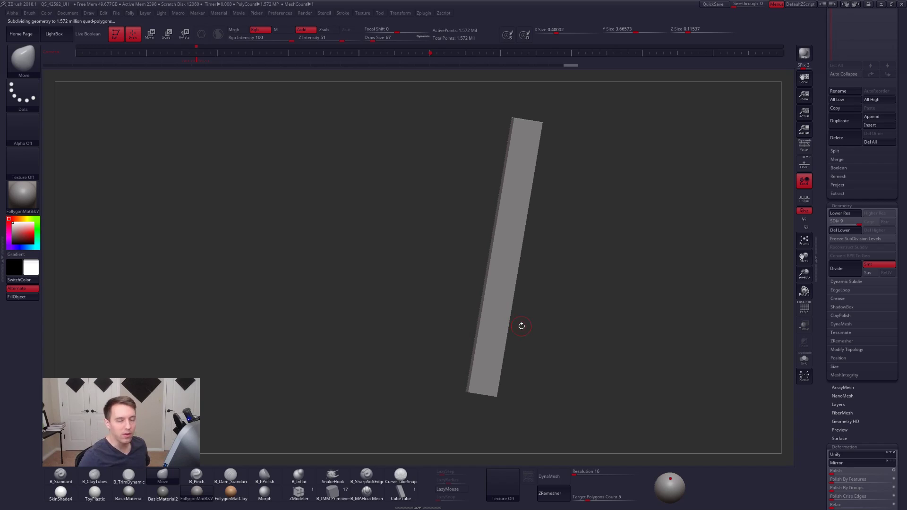
key(1)
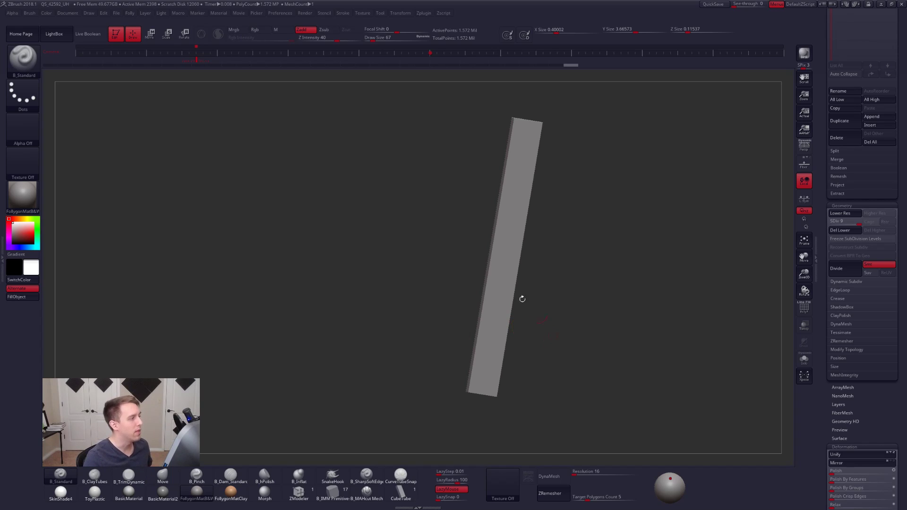
click(35, 101)
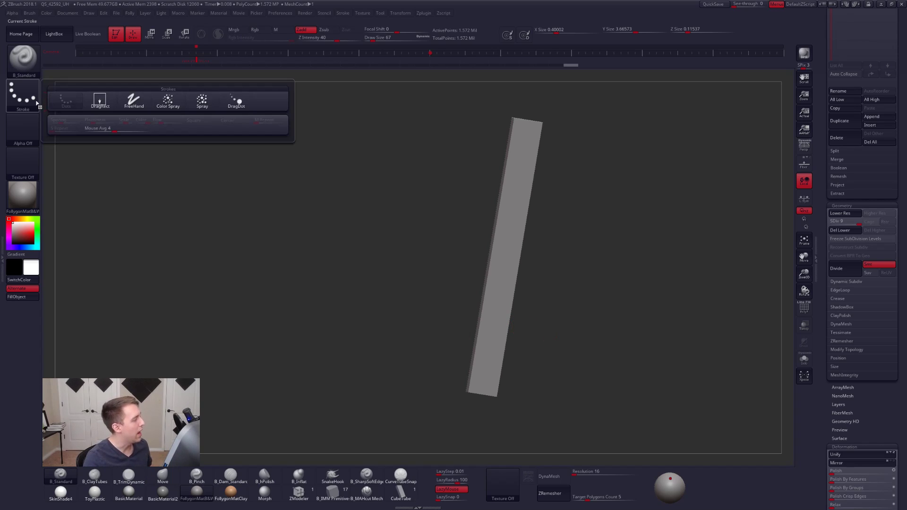
click(100, 100)
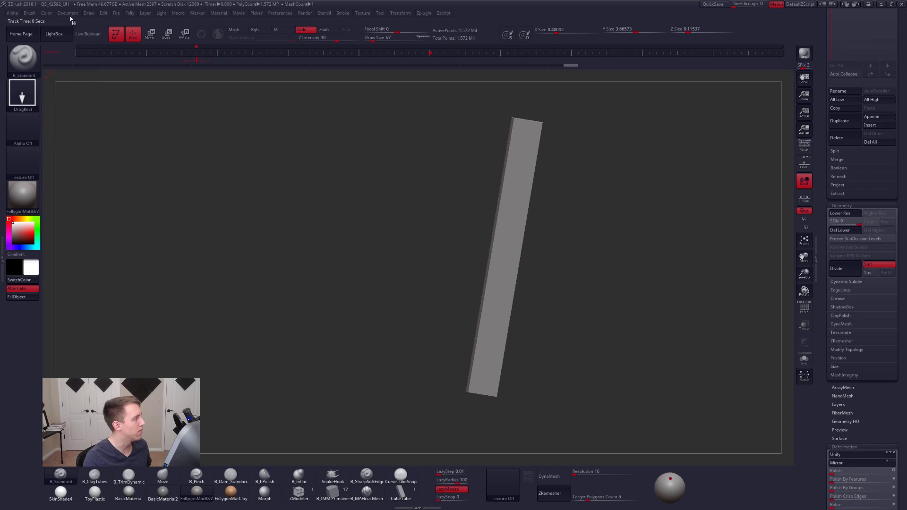
- Look through the available skin alphas in LightBox and close it again
click(26, 128)
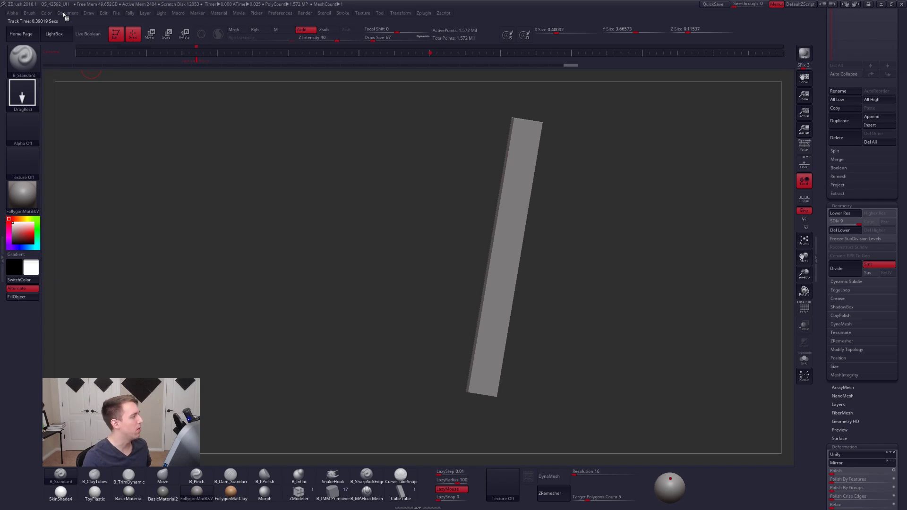
click(59, 36)
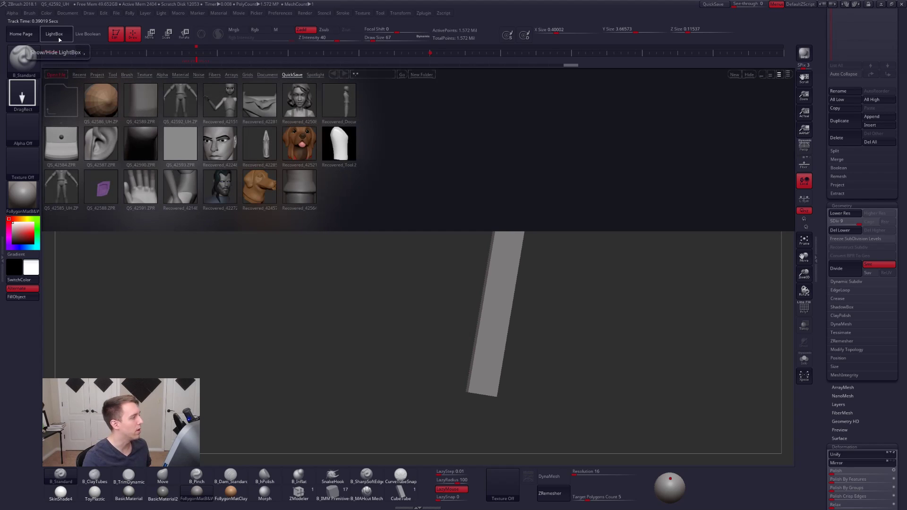
click(164, 74)
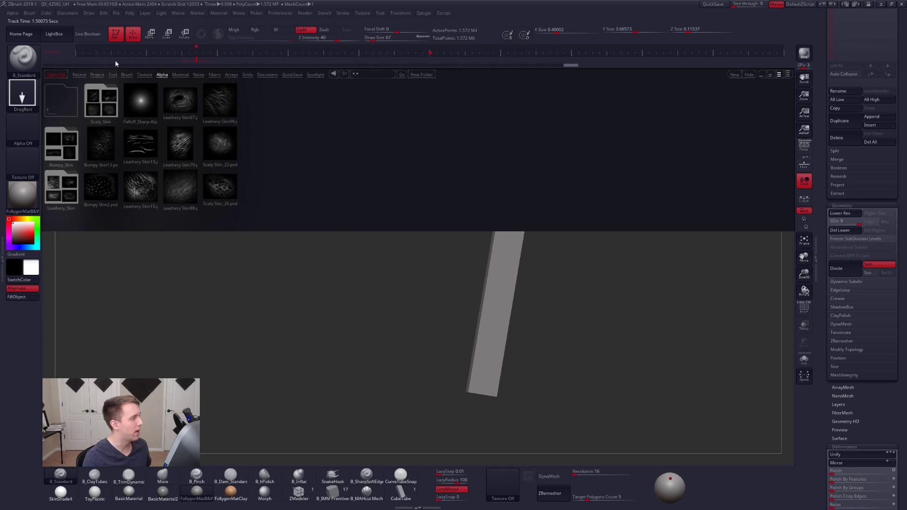
click(160, 74)
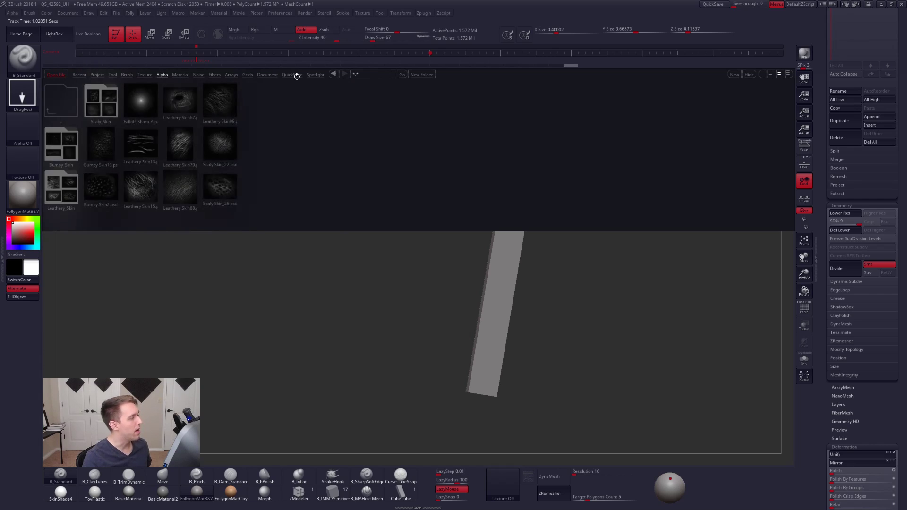
click(61, 40)
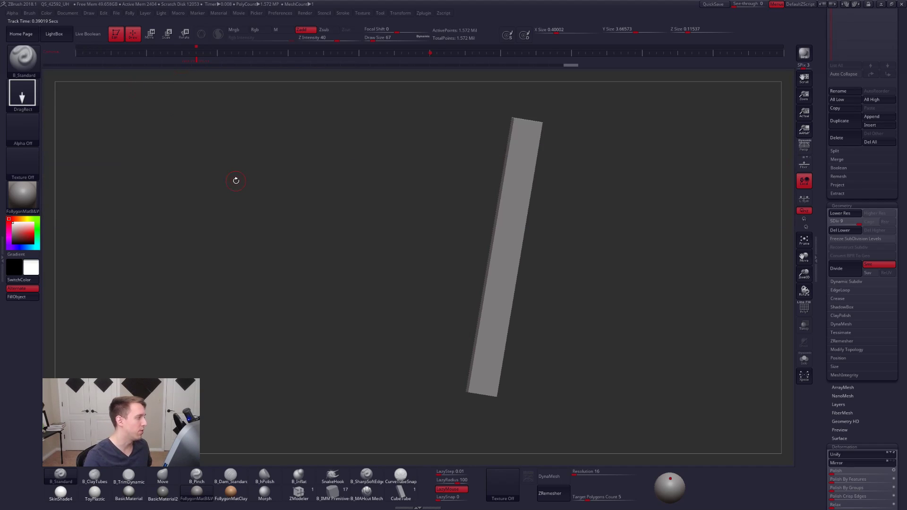
- Set the Standard brush's stroke to FreeHand, and sculpt a lengthwise ridge on the slab's lower half with the ClayTubes brush
click(29, 108)
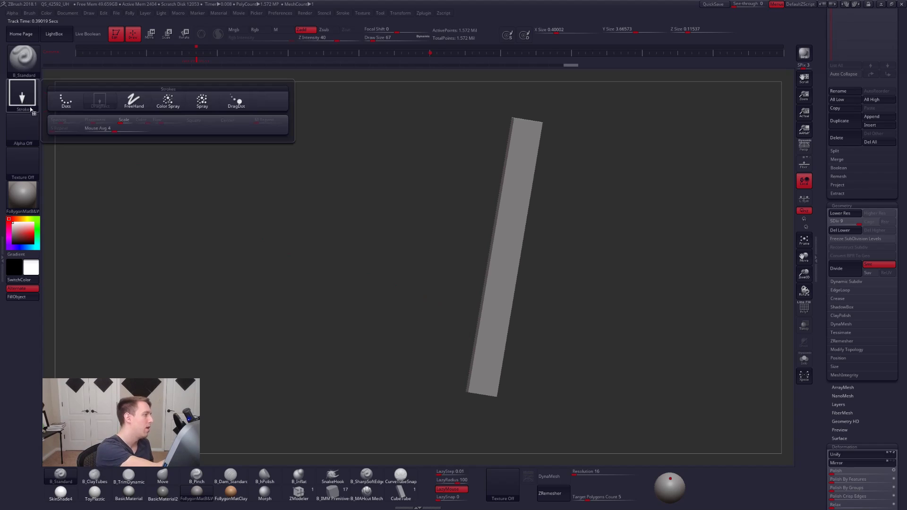
click(134, 100)
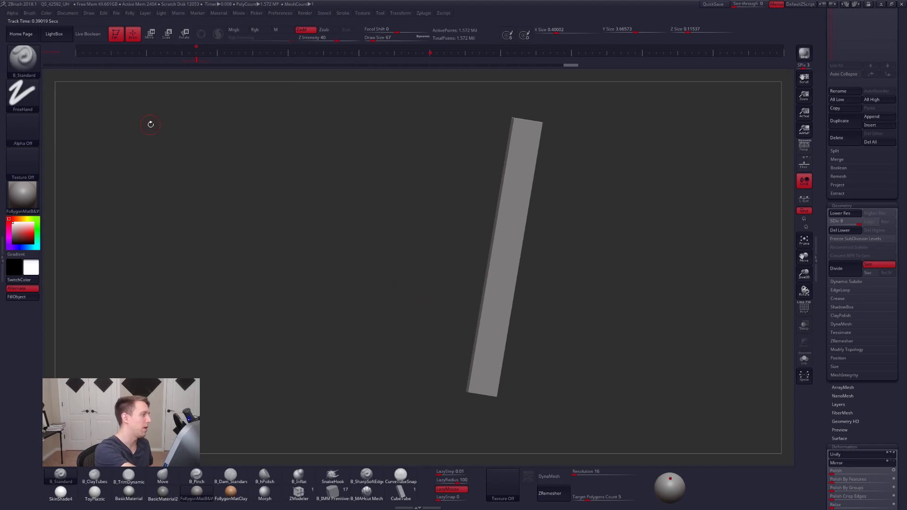
key(2)
mouse_move(511, 314)
alt+right_down()
mouse_move(461, 277)
mouse_move(464, 287)
mouse_move(463, 269)
mouse_move(451, 310)
mouse_move(424, 315)
mouse_move(425, 323)
mouse_move(431, 291)
mouse_move(430, 302)
alt+right_up()
drag(417, 338, 493, 141)
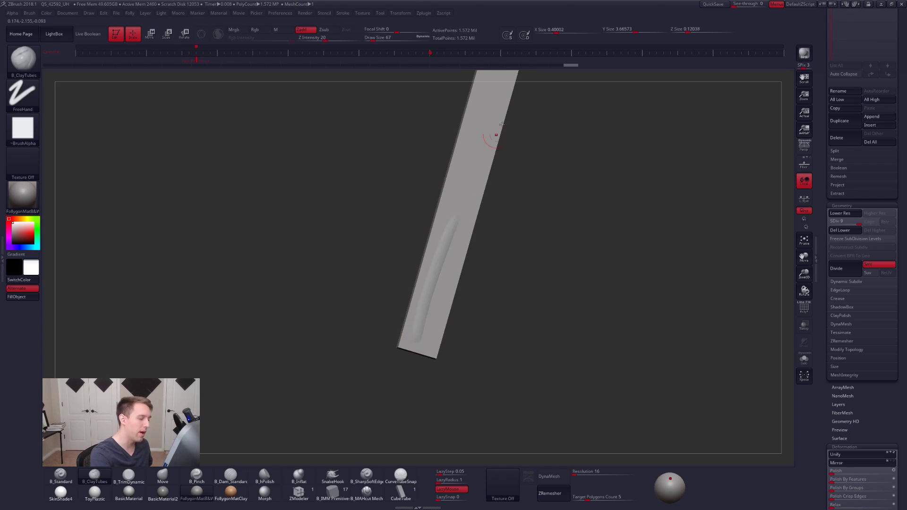
- Adjust the ClayTubes draw size and sculpt further lengthwise ridges beside the first on the slab's lower half
key(s)
click(431, 299)
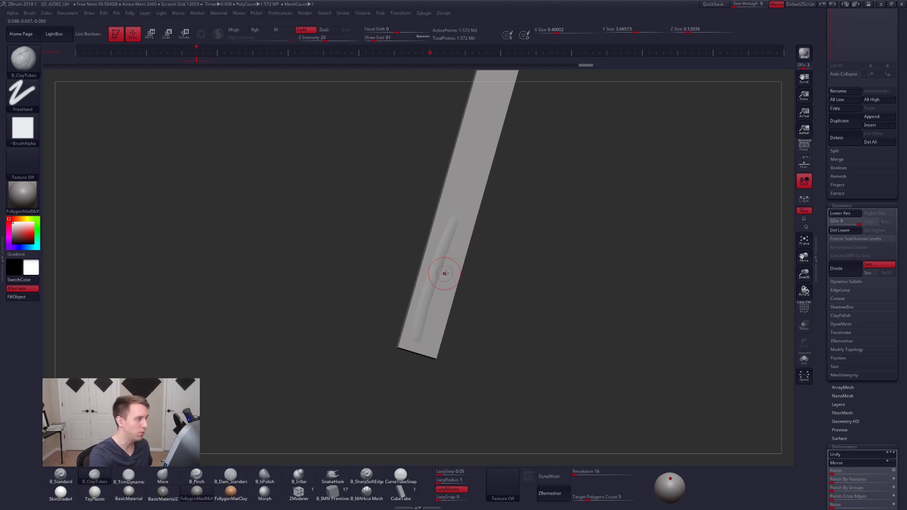
right_drag(442, 274, 503, 306)
mouse_move(452, 364)
mouse_down()
mouse_move(494, 219)
mouse_move(470, 246)
mouse_move(481, 218)
mouse_up()
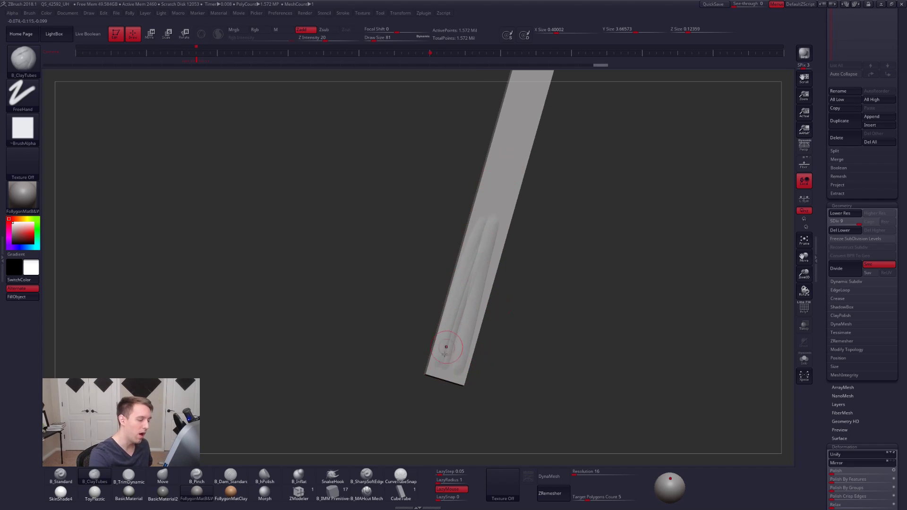
- Undo all the ClayTubes ridge strokes on the slab's lower half
drag(439, 368, 489, 242)
key(ctrl+z)
key(ctrl+z)
key(ctrl+z)
key(ctrl+z)
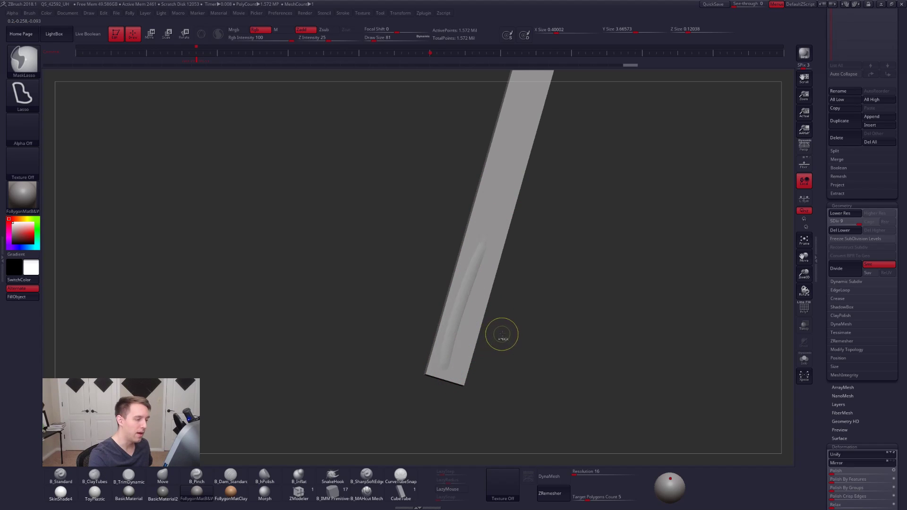
key(ctrl+z)
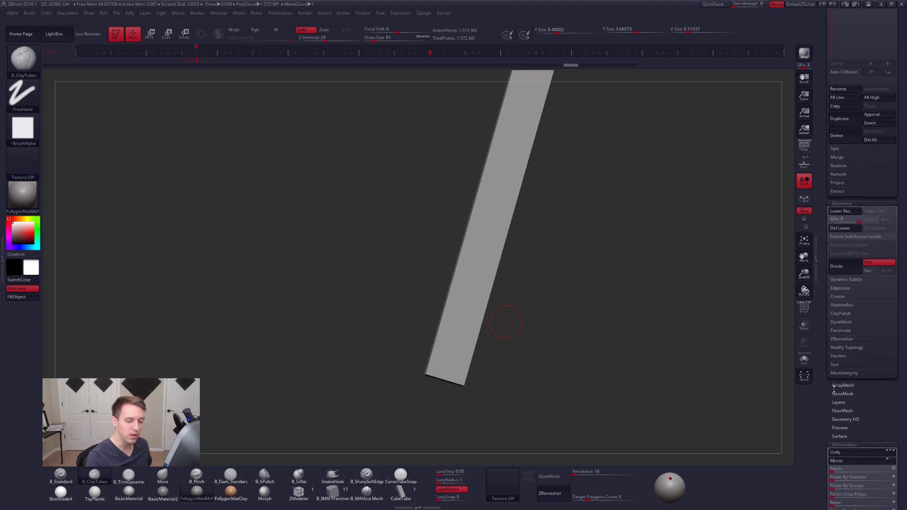
- Collapse the deformation settings and store a morph target of the unsculpted slab
drag(833, 391, 844, 344)
click(848, 344)
drag(842, 387, 848, 361)
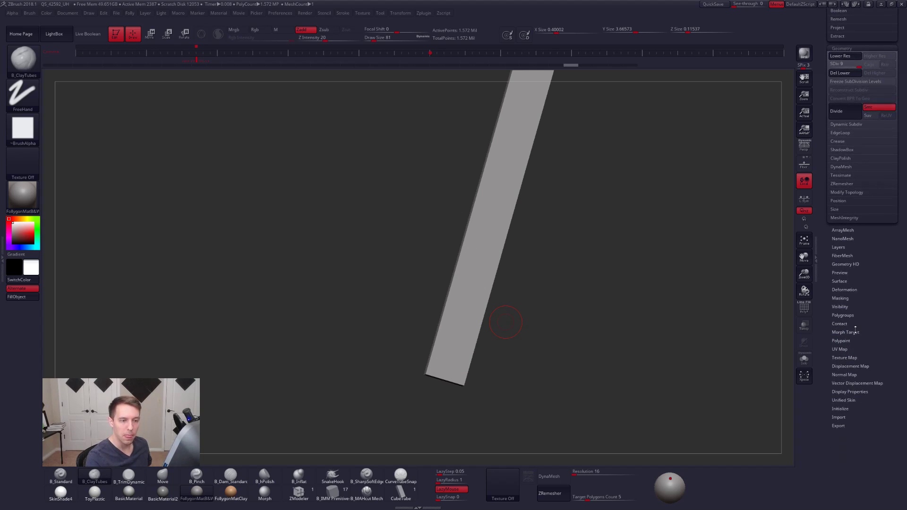
scroll(855, 329, up, 2)
scroll(853, 319, down, 3)
scroll(860, 344, down, 1)
click(846, 276)
scroll(825, 303, down, 1)
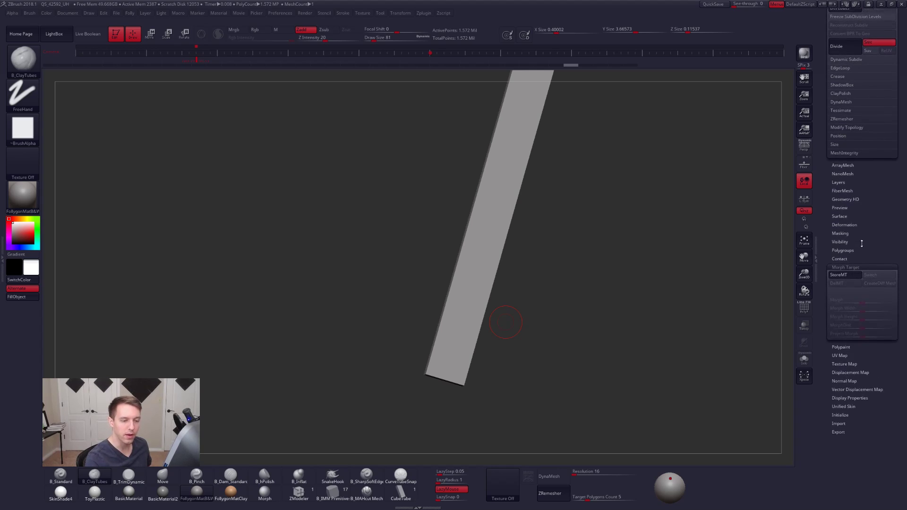
- Try sculpting lengthwise ridges from the slab's lower end upward with ClayTubes at Z Intensity 20
drag(587, 322, 399, 345)
mouse_move(396, 377)
mouse_down()
mouse_move(411, 368)
mouse_move(452, 218)
mouse_up()
shift+drag(407, 382, 440, 246)
key(ctrl+z)
key(ctrl+z)
drag(405, 384, 438, 276)
drag(430, 337, 450, 266)
mouse_move(425, 388)
mouse_down()
mouse_move(454, 259)
mouse_move(449, 226)
mouse_move(462, 240)
mouse_up()
alt+right_drag(430, 321, 412, 386)
drag(418, 410, 453, 281)
- Try a Z Intensity of 10 for the ClayTubes brush, and undo the ridge strokes on the slab
key(space)
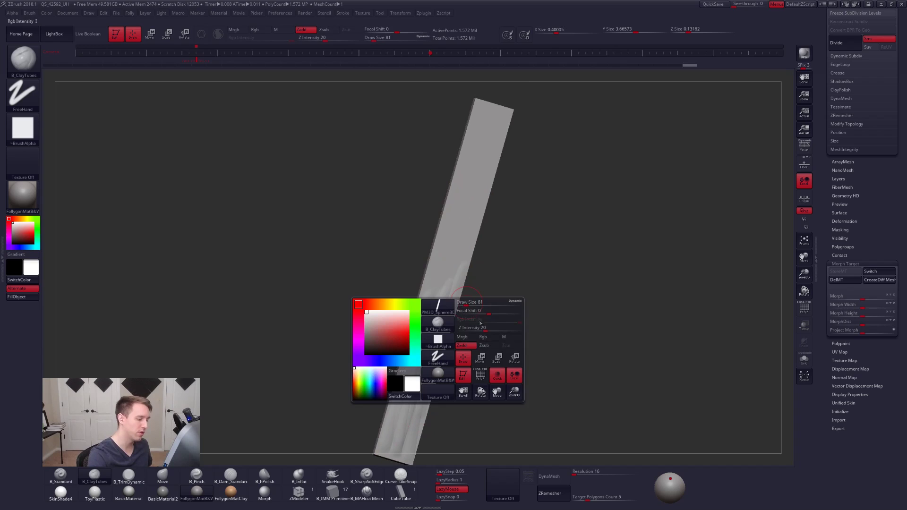
drag(485, 329, 484, 330)
alt+right_drag(502, 298, 541, 253)
key(ctrl+z)
key(ctrl+z)
key(ctrl+z)
key(ctrl+z)
key(ctrl+z)
key(ctrl+z)
- Set the ClayTubes Z Intensity to 6 and sculpt faint lengthwise streaks on the slab's lower half
key(space)
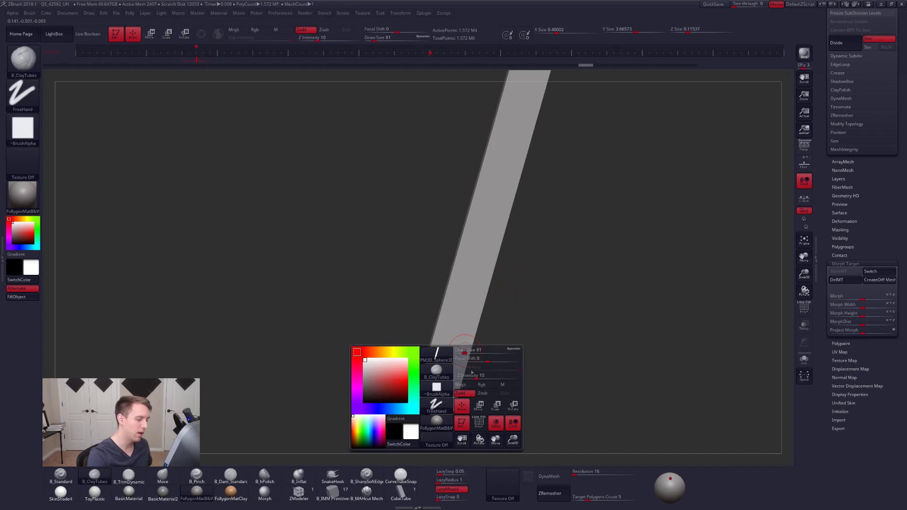
drag(484, 376, 473, 380)
alt+right_drag(469, 370, 474, 338)
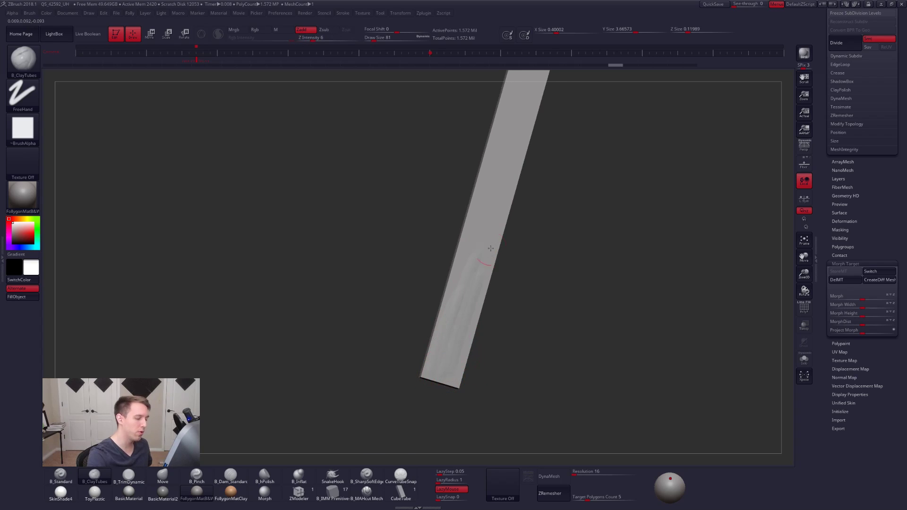
drag(459, 356, 455, 371)
drag(482, 255, 455, 375)
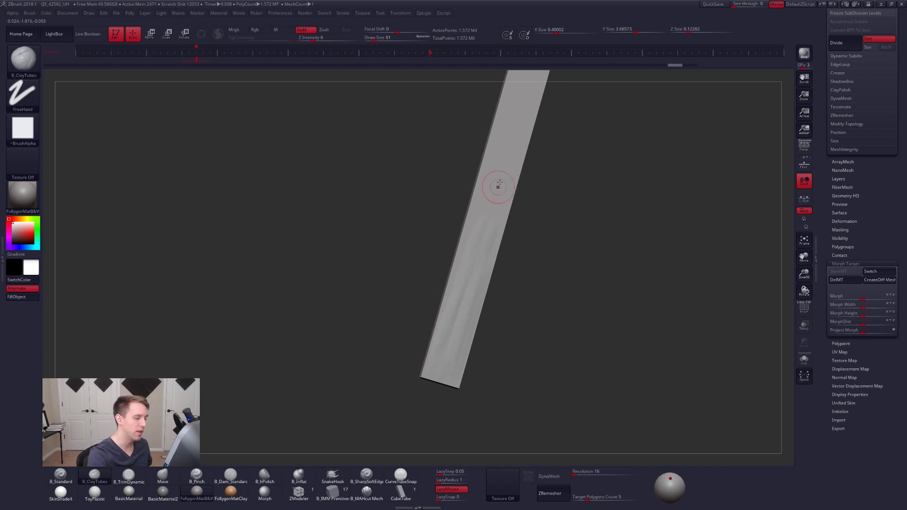
alt+right_drag(471, 279, 455, 344)
drag(454, 338, 450, 361)
- Continue the faint lengthwise ClayTubes streaks across the middle of the slab
drag(502, 192, 442, 339)
drag(483, 235, 467, 292)
right_drag(467, 292, 457, 328)
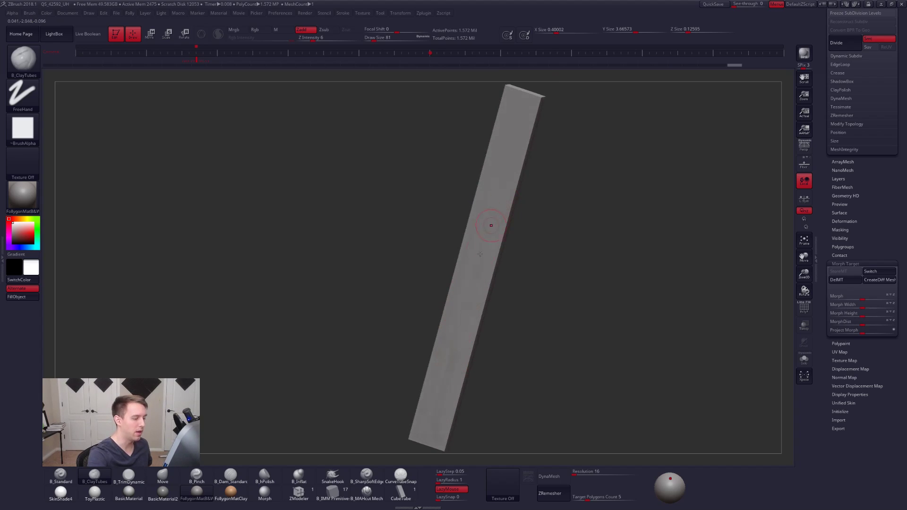
drag(492, 222, 473, 270)
right_drag(474, 270, 462, 311)
drag(483, 243, 459, 316)
alt+right_drag(490, 256, 461, 332)
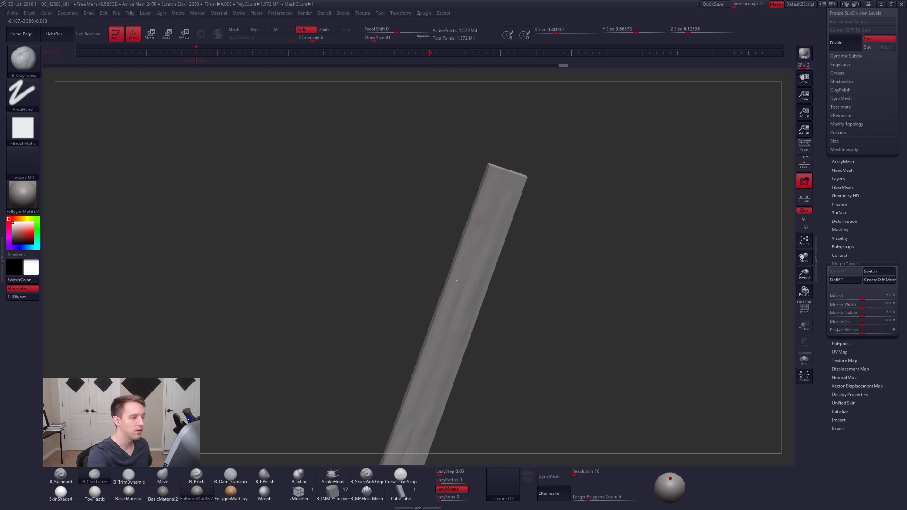
- Extend the lengthwise ClayTubes streaks over the slab's upper end and along its long edge
right_drag(523, 180, 508, 193)
drag(497, 222, 476, 290)
drag(520, 188, 459, 334)
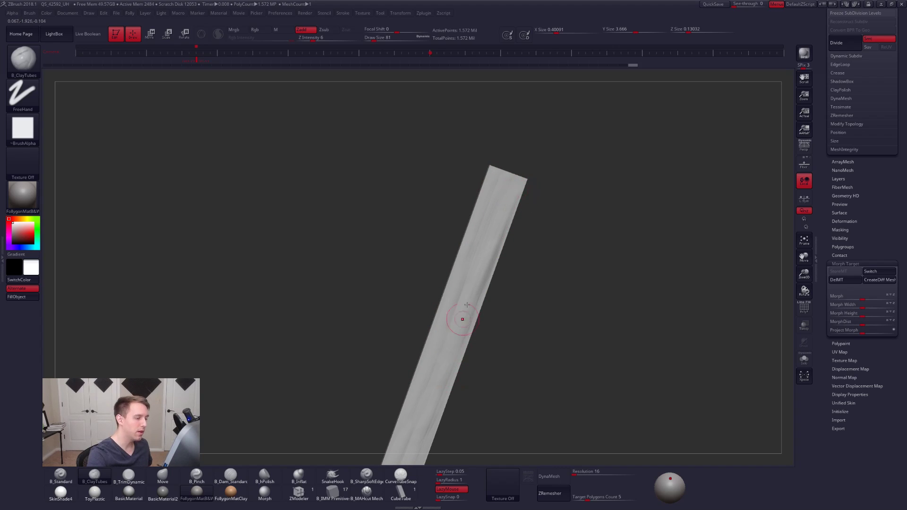
drag(481, 252, 436, 383)
alt+right_drag(441, 357, 452, 305)
drag(508, 176, 482, 267)
drag(532, 133, 452, 306)
right_drag(454, 279, 469, 272)
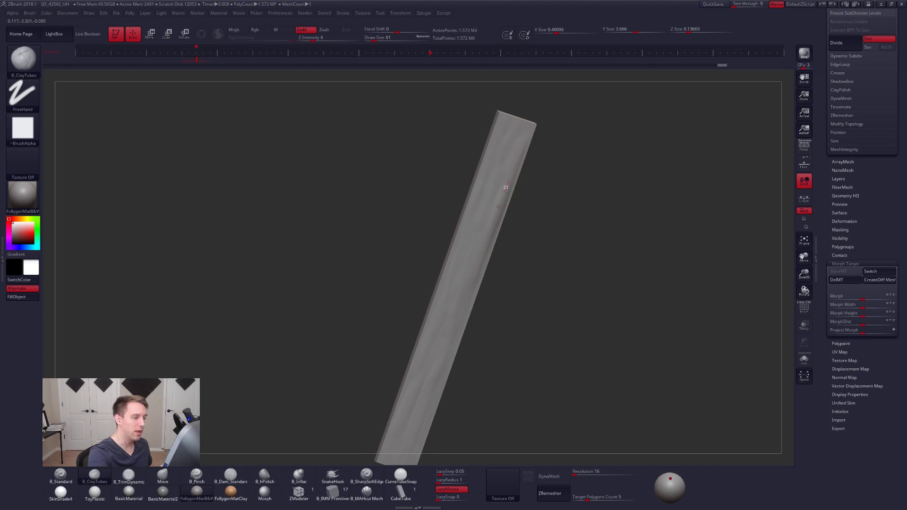
mouse_move(497, 179)
right_down()
mouse_move(488, 240)
mouse_move(472, 222)
mouse_move(478, 208)
mouse_move(487, 256)
mouse_move(483, 203)
mouse_move(481, 235)
mouse_move(496, 217)
right_up()
- Switch the material to BasicMaterial and build up more lengthwise streaks on the slab's upper half
click(129, 491)
mouse_move(502, 252)
right_down()
mouse_move(485, 253)
mouse_move(508, 239)
mouse_move(531, 158)
right_up()
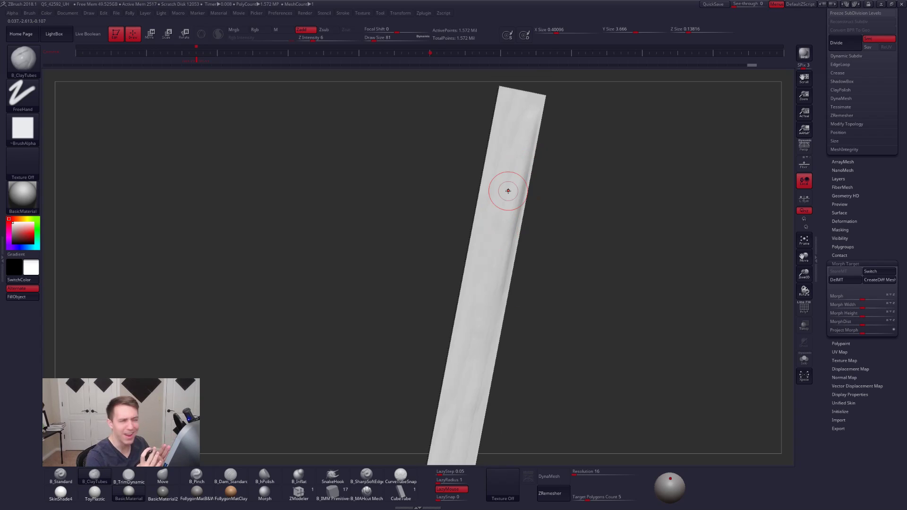
drag(537, 123, 495, 264)
drag(527, 151, 500, 265)
right_drag(500, 264, 514, 246)
drag(519, 181, 490, 318)
alt+right_drag(490, 294, 497, 251)
drag(527, 125, 491, 326)
drag(514, 155, 492, 321)
- Add overlapping lengthwise ClayTubes strokes down the slab's middle
alt+right_drag(492, 331, 490, 225)
drag(495, 204, 469, 356)
mouse_move(469, 357)
right_down()
mouse_move(502, 322)
mouse_move(505, 289)
mouse_move(500, 298)
mouse_move(473, 186)
right_up()
right_drag(484, 239, 462, 207)
right_drag(462, 207, 472, 263)
right_drag(472, 263, 442, 367)
- Sculpt overlapping lengthwise streaks from the slab's lower end up toward its middle with ClayTubes
alt+right_drag(506, 295, 520, 248)
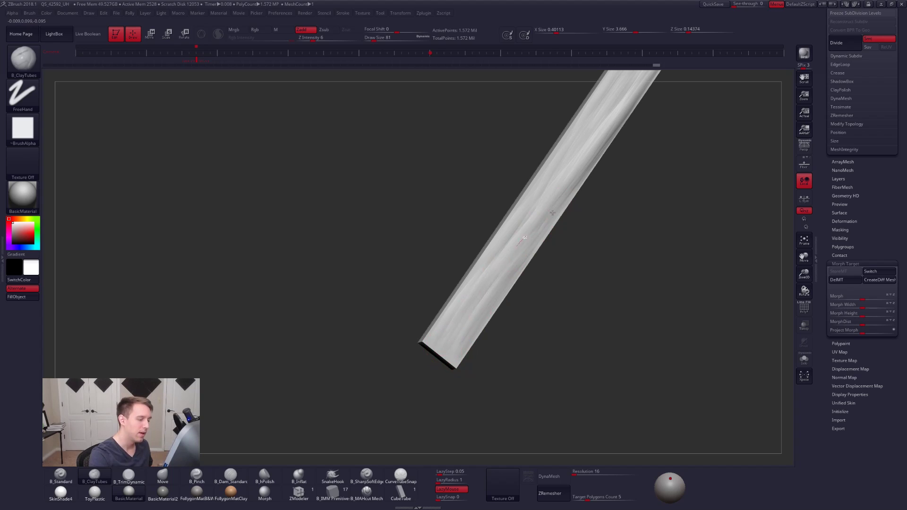
drag(540, 194, 569, 153)
alt+right_drag(568, 153, 513, 216)
mouse_move(455, 307)
mouse_down()
mouse_move(474, 263)
mouse_move(570, 131)
mouse_up()
drag(484, 255, 587, 117)
drag(466, 315, 555, 163)
drag(524, 225, 557, 176)
drag(429, 360, 510, 236)
mouse_move(510, 236)
alt+right_down()
mouse_move(506, 226)
mouse_move(493, 272)
alt+right_up()
- Adjust the ClayTubes draw size and set its Z Intensity to 10
key(space)
drag(504, 253, 501, 253)
key(space)
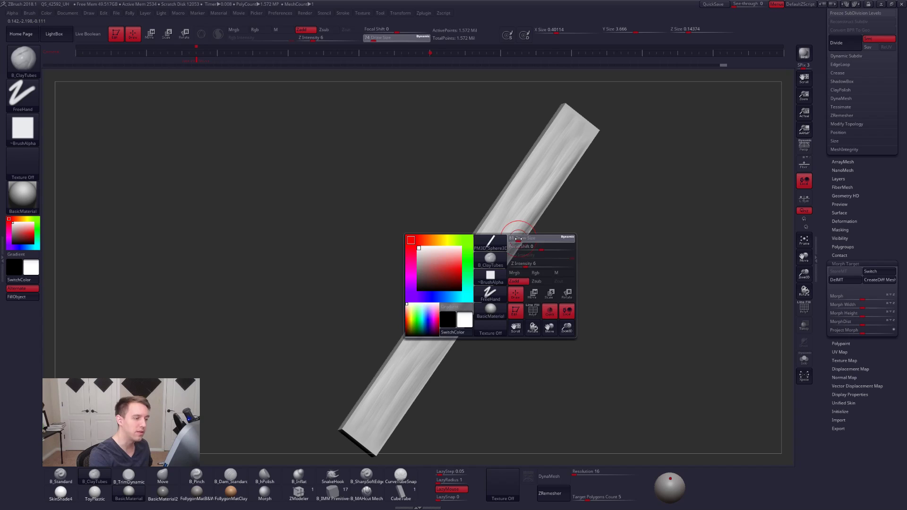
key(space)
drag(522, 296, 524, 297)
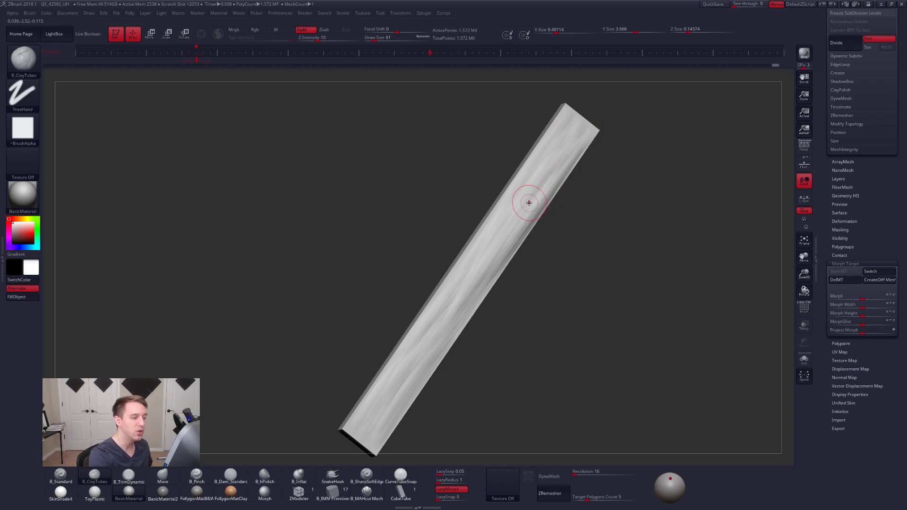
- Flatten the streaks along the whole slab with the TrimDynamic brush at draw size 150
key(3)
key(space)
mouse_move(548, 175)
mouse_down()
mouse_move(567, 159)
mouse_move(520, 219)
mouse_up()
key(space)
drag(581, 137, 525, 217)
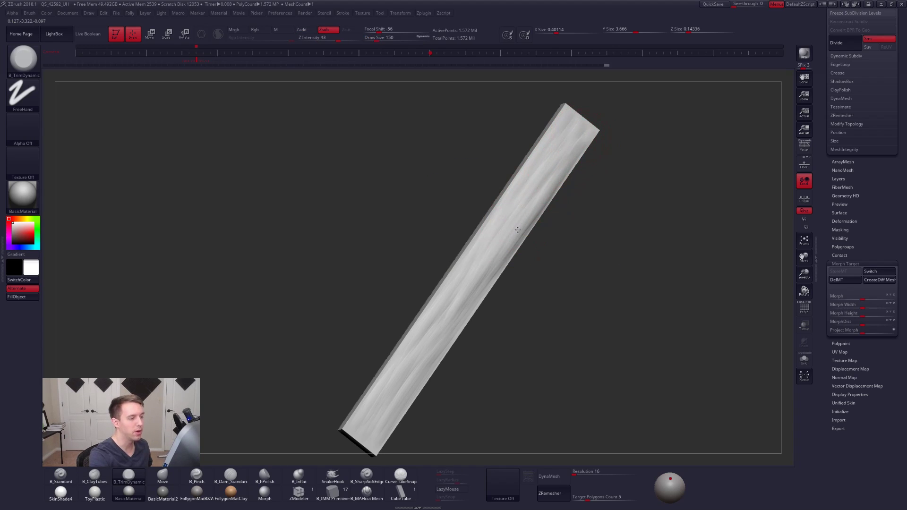
drag(573, 159, 463, 306)
mouse_move(464, 306)
right_down()
mouse_move(483, 304)
mouse_move(465, 307)
right_up()
drag(578, 138, 425, 368)
drag(549, 184, 435, 336)
drag(534, 210, 370, 436)
drag(528, 204, 389, 406)
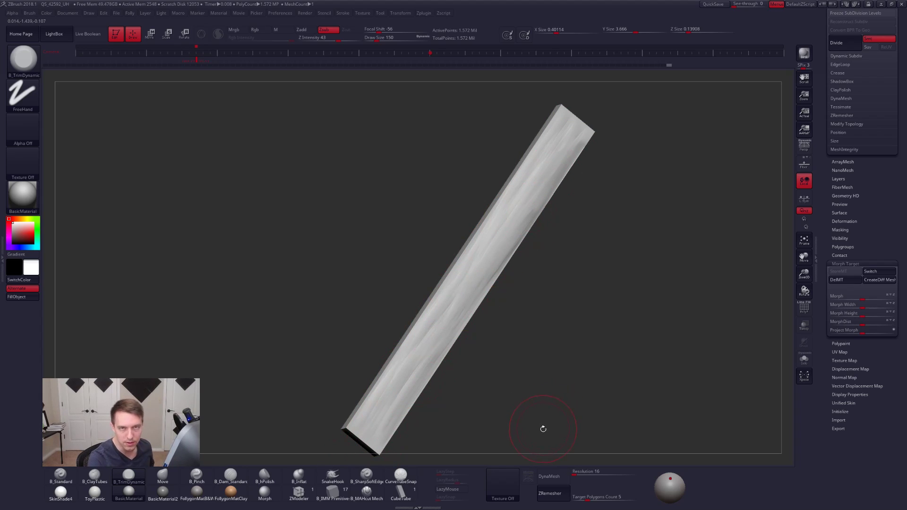
- Reduce the draw size and sculpt finer lengthwise streaks over the flattened surface with ClayTubes at Z Intensity 10
alt+right_drag(543, 429, 558, 388)
key(space)
drag(615, 356, 610, 355)
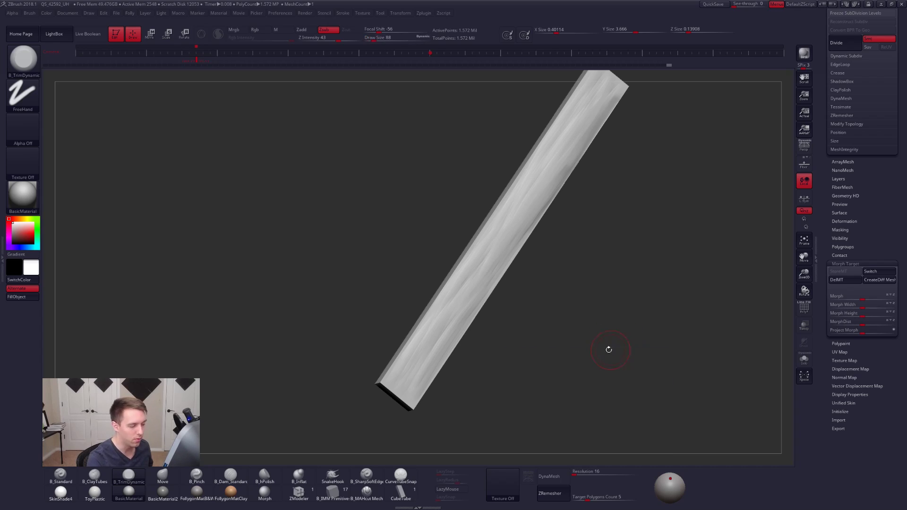
key(2)
drag(430, 380, 410, 380)
mouse_move(478, 287)
mouse_down()
mouse_move(407, 380)
mouse_move(502, 272)
mouse_up()
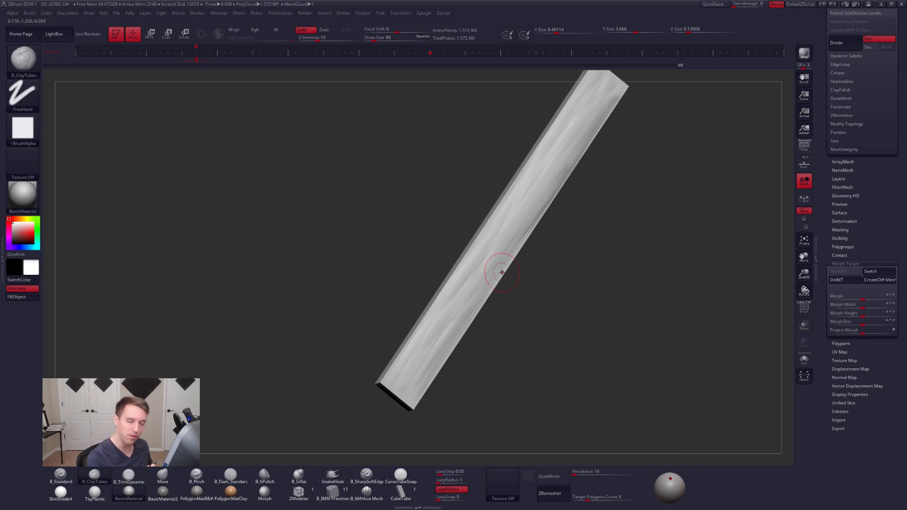
mouse_move(416, 385)
mouse_down()
mouse_move(468, 324)
mouse_move(498, 260)
mouse_move(490, 267)
mouse_up()
drag(417, 368, 430, 342)
drag(513, 203, 583, 115)
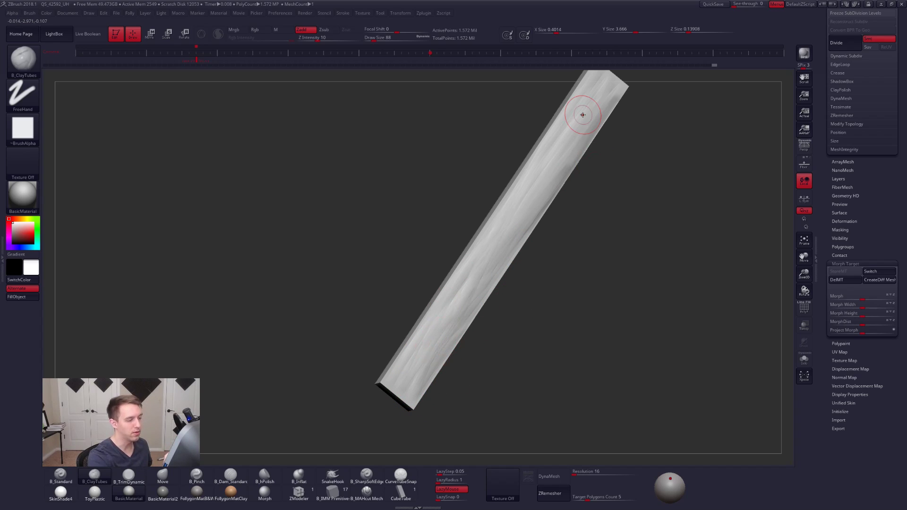
drag(431, 332, 549, 204)
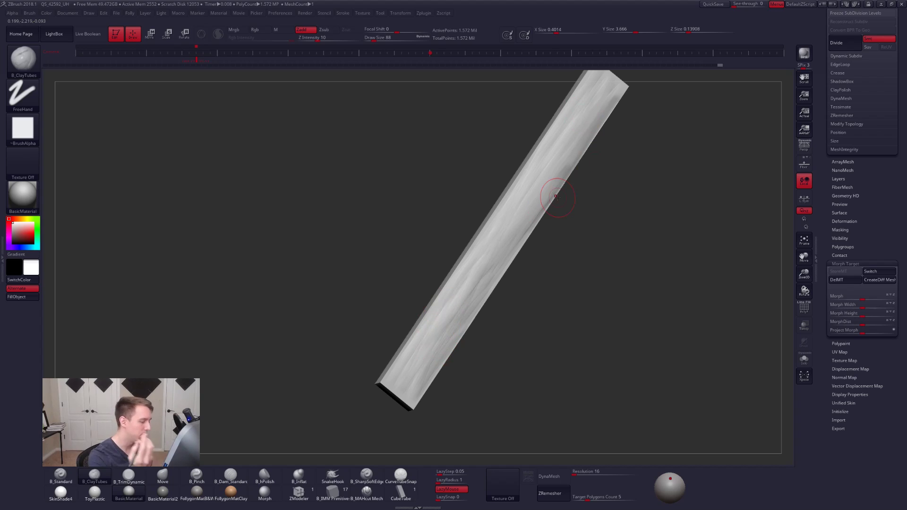
- Set the draw size to 140 and trim the streaks near the slab's lower end with TrimDynamic
key(space)
drag(442, 317, 446, 316)
key(3)
drag(424, 350, 444, 322)
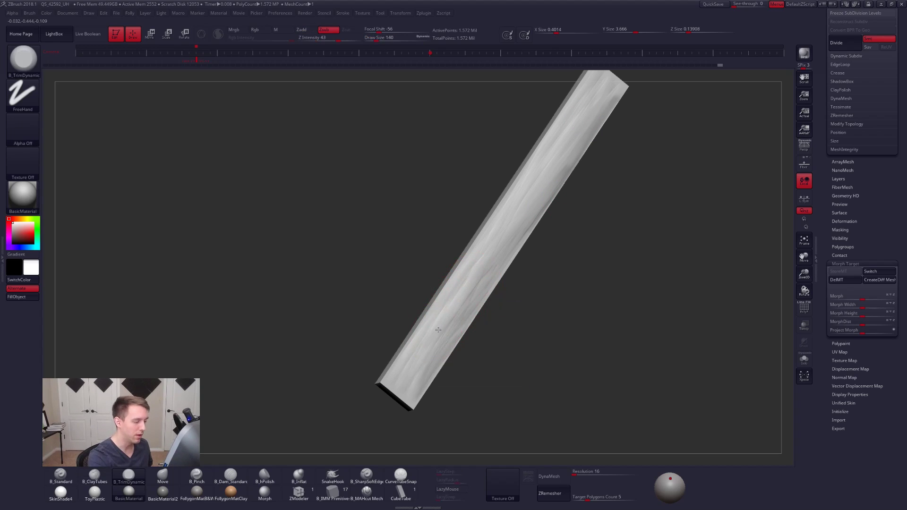
- Choose the Morph brush, try restoring the slab's lower end to the stored shape, and undo the stroke
drag(529, 371, 623, 402)
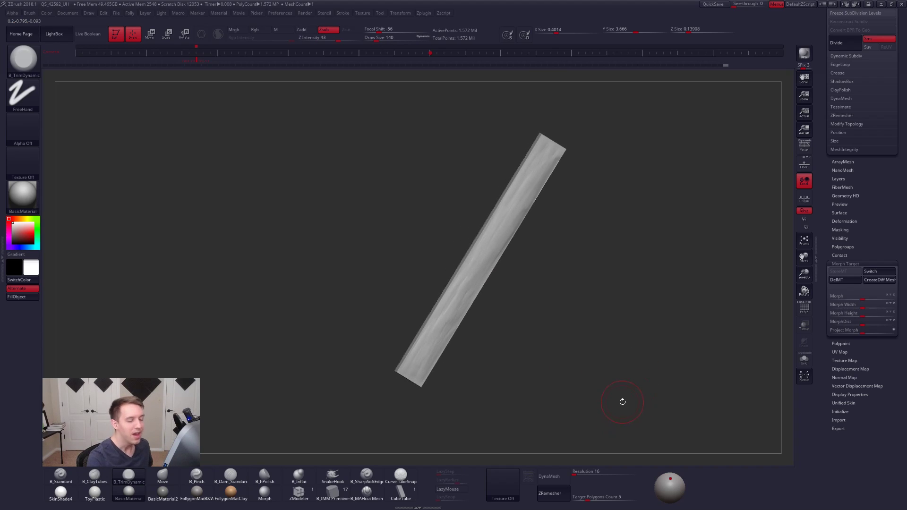
click(265, 493)
mouse_move(496, 385)
mouse_down()
mouse_move(504, 334)
mouse_move(512, 381)
mouse_up()
drag(512, 380, 553, 407)
mouse_move(411, 387)
mouse_down()
mouse_move(466, 251)
mouse_move(394, 347)
mouse_move(398, 330)
mouse_move(461, 242)
mouse_up()
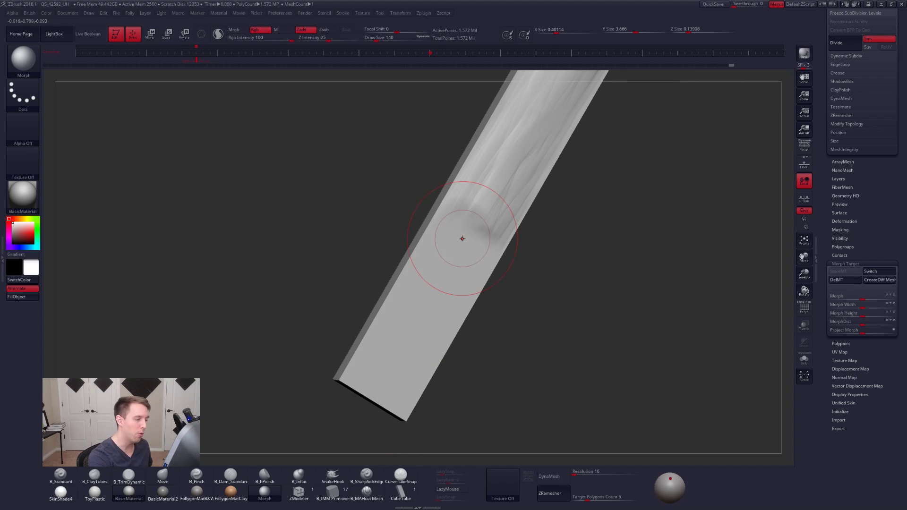
key(ctrl+z)
- Set the Morph brush to draw size 215 and Z Intensity 9, and partly fade the streaks along the slab
alt+drag(473, 347, 531, 332)
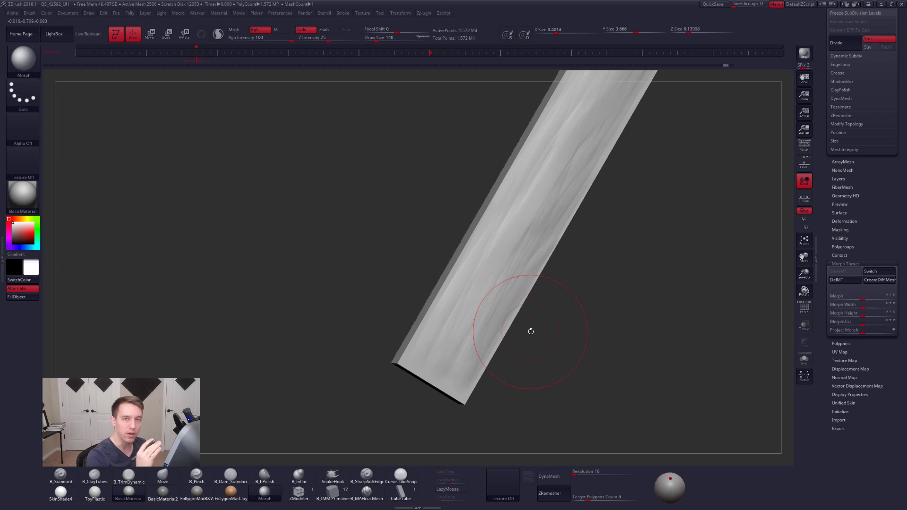
drag(487, 385, 492, 342)
mouse_move(530, 285)
alt+mouse_down()
mouse_move(492, 329)
mouse_move(488, 299)
mouse_move(539, 327)
mouse_move(518, 219)
mouse_move(516, 269)
alt+mouse_up()
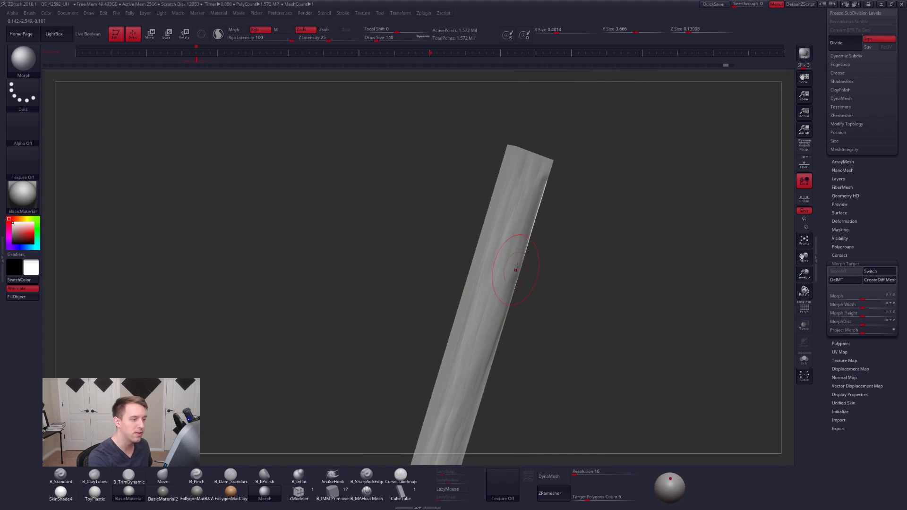
right_drag(516, 269, 512, 227)
key(space)
drag(513, 225, 522, 224)
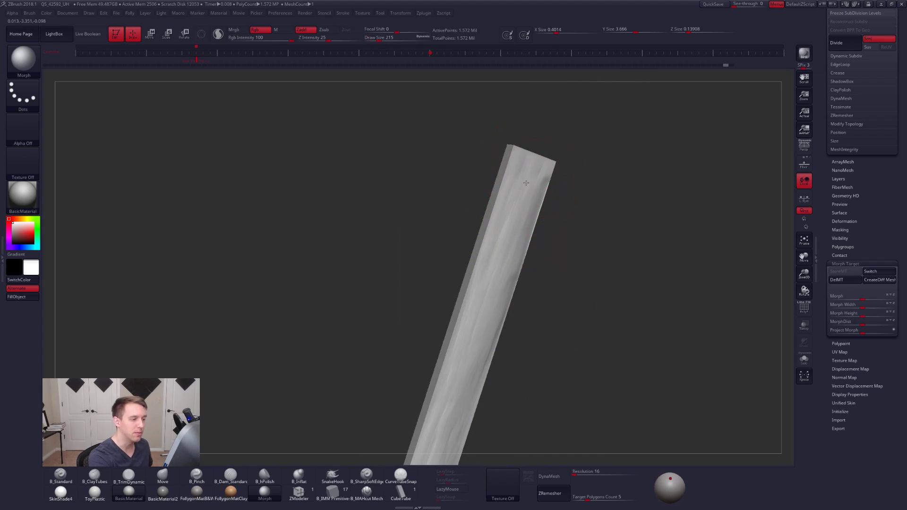
key(ctrl+z)
key(space)
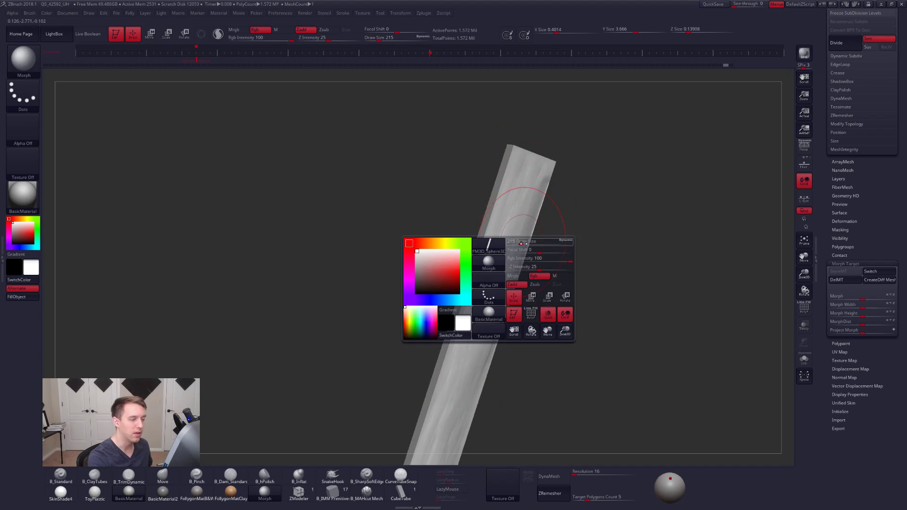
drag(523, 267, 515, 267)
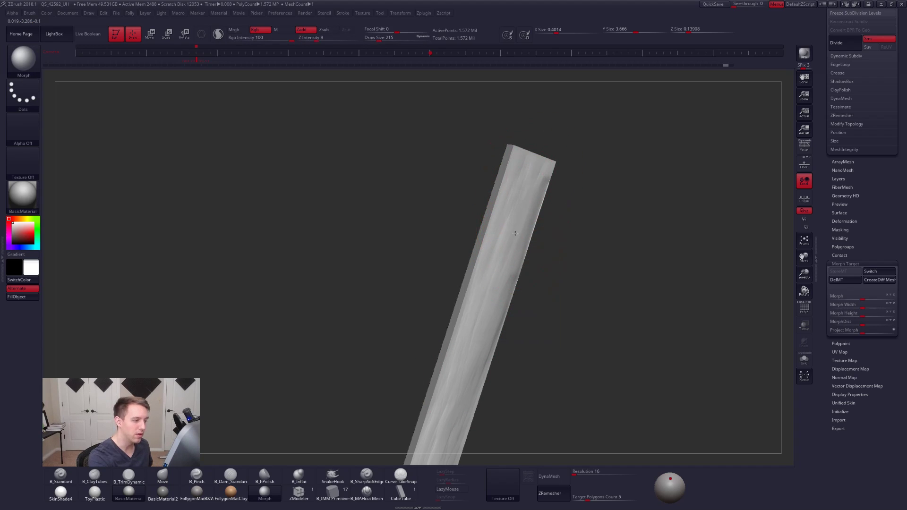
right_drag(499, 266, 462, 347)
right_drag(473, 314, 467, 356)
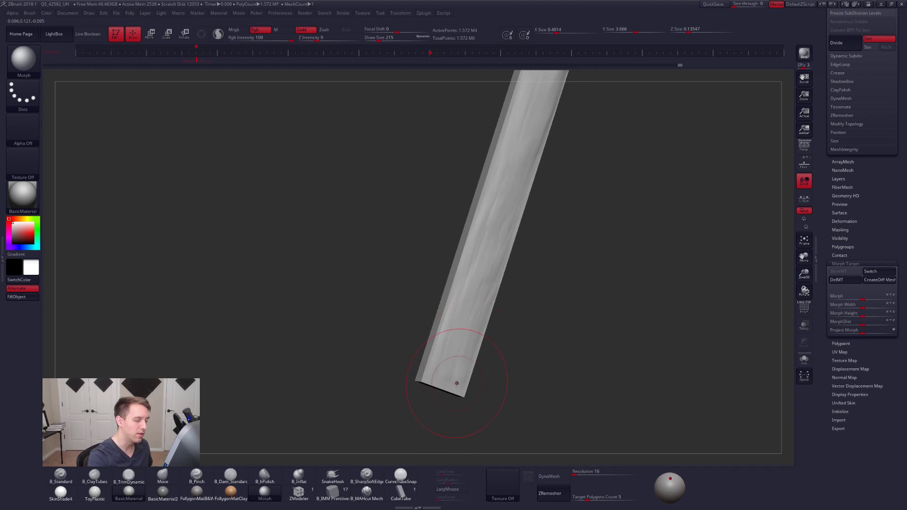
- Return to the ClayTubes brush with draw size 170, and collapse the Morph Target settings
mouse_move(487, 306)
right_down()
mouse_move(524, 296)
mouse_move(539, 208)
mouse_move(539, 281)
right_up()
key(2)
key(space)
drag(559, 250, 558, 251)
click(845, 264)
drag(825, 264, 824, 378)
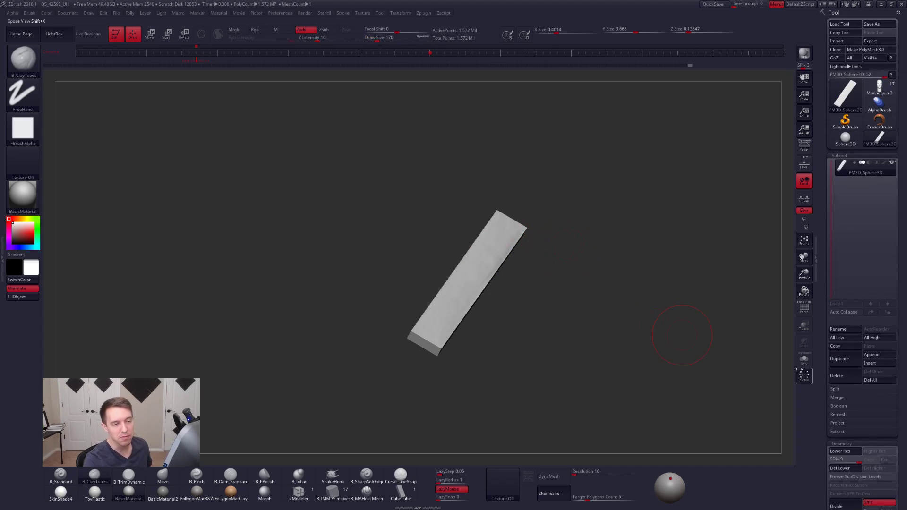
- Turn on perspective for the view of the slab
right_drag(631, 308, 618, 346)
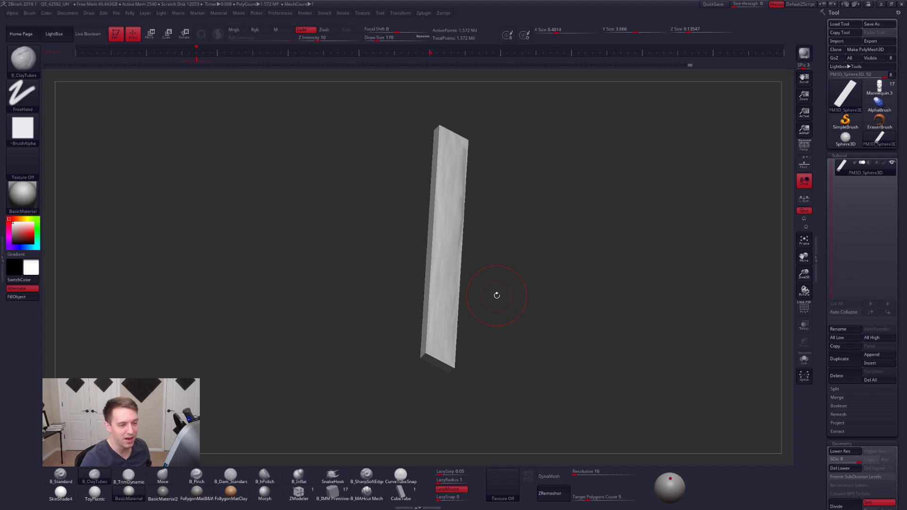
mouse_move(497, 295)
mouse_down()
mouse_move(431, 273)
mouse_move(437, 320)
mouse_move(476, 306)
mouse_move(498, 312)
mouse_up()
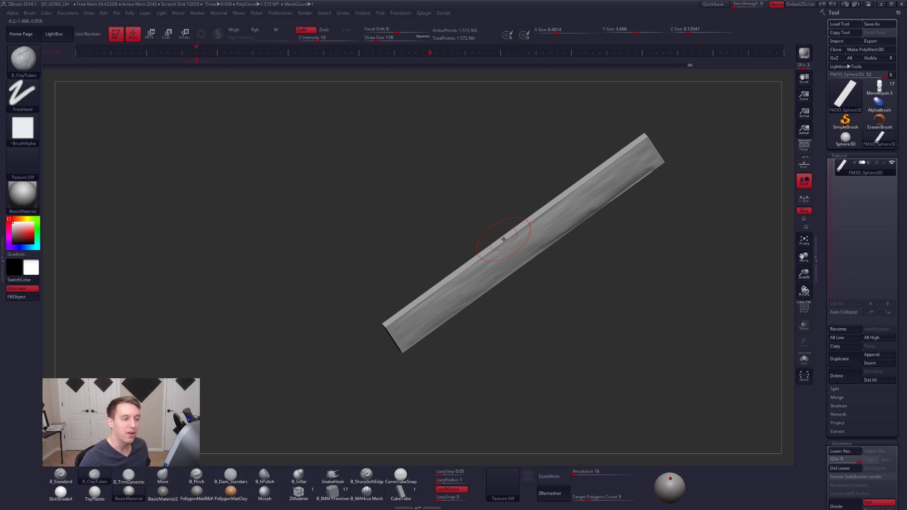
drag(567, 279, 610, 201)
mouse_move(614, 237)
mouse_down()
mouse_move(626, 188)
mouse_move(569, 216)
mouse_move(576, 214)
mouse_up()
click(808, 152)
- Set the draw size to 113 and sculpt more lengthwise ClayTubes streaks from the slab's upper end
key(space)
drag(561, 264, 565, 217)
drag(614, 200, 518, 233)
drag(609, 200, 455, 259)
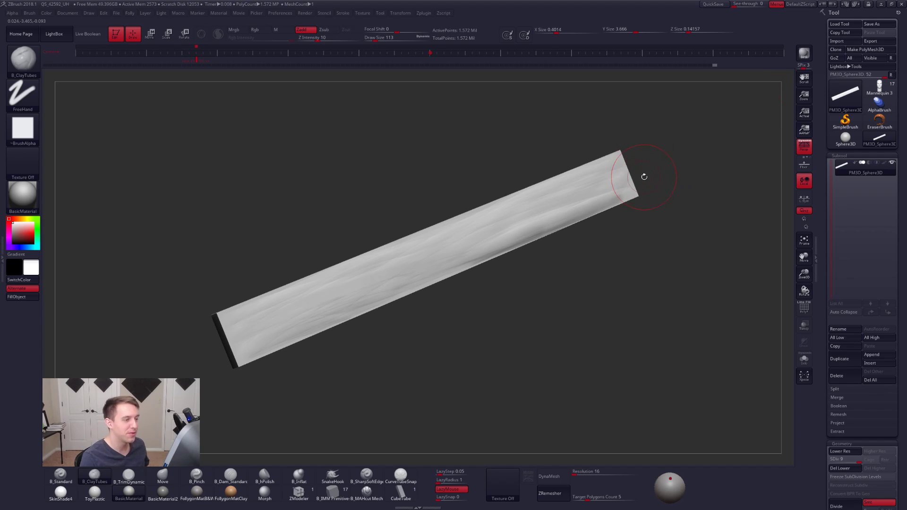
- Switch to the Mannequin 3 character tool, and show the full figure from the front in BasicMaterial2
click(879, 86)
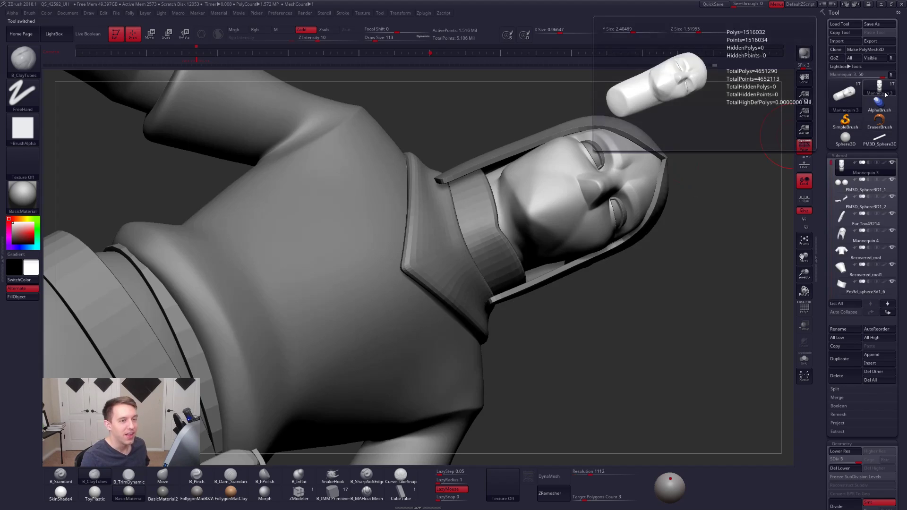
alt+drag(681, 204, 522, 141)
drag(468, 241, 513, 286)
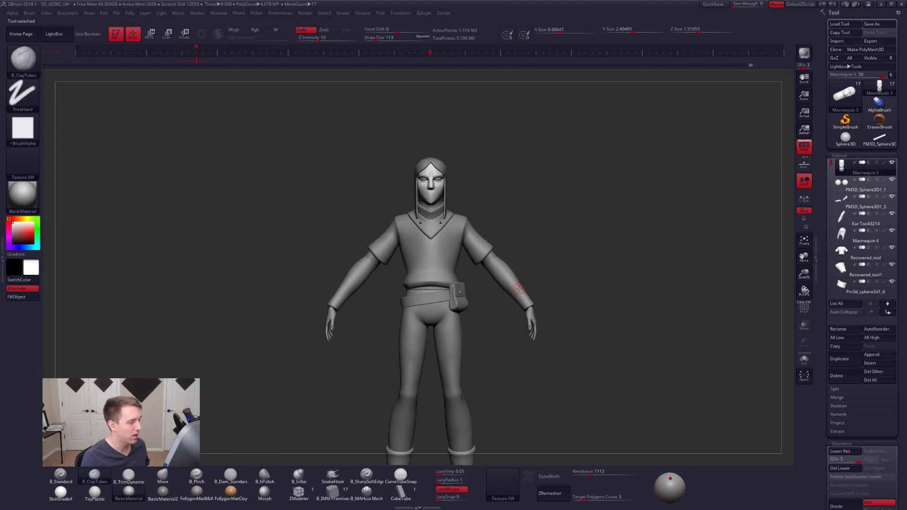
click(163, 492)
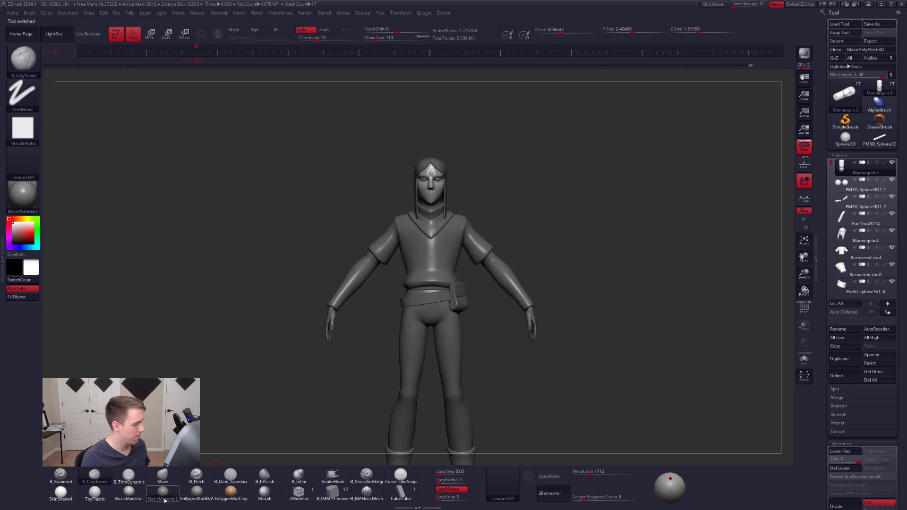
drag(364, 375, 426, 313)
alt+click(426, 313)
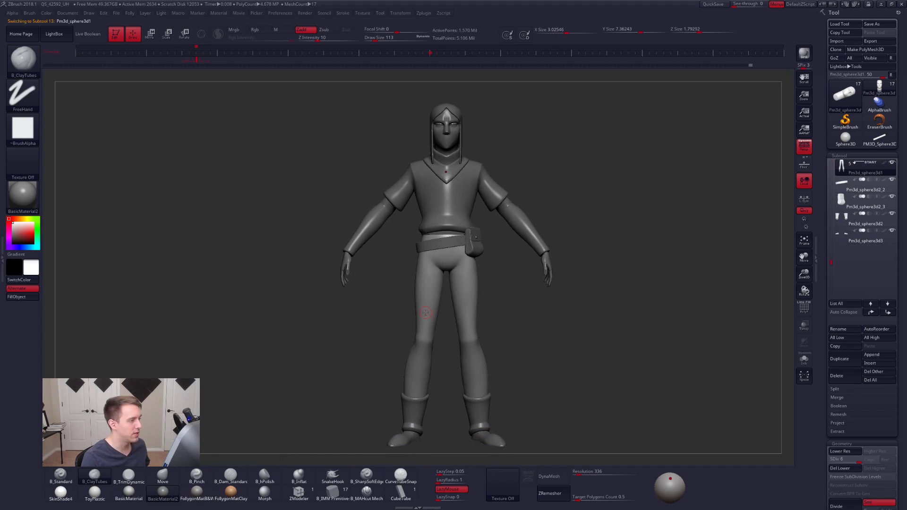
- Hide the hair subtool and make the head the active subtool, viewed close up at three-quarter angle
alt+click(456, 144)
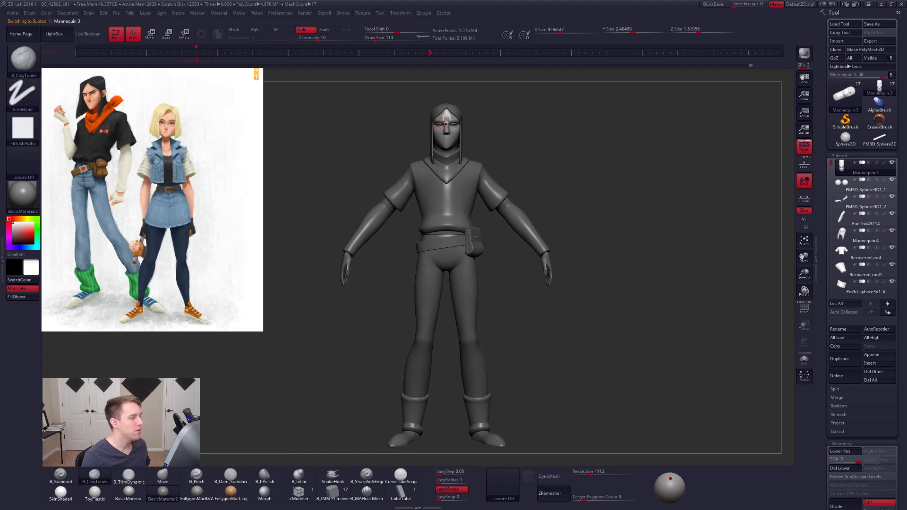
alt+drag(482, 124, 584, 227)
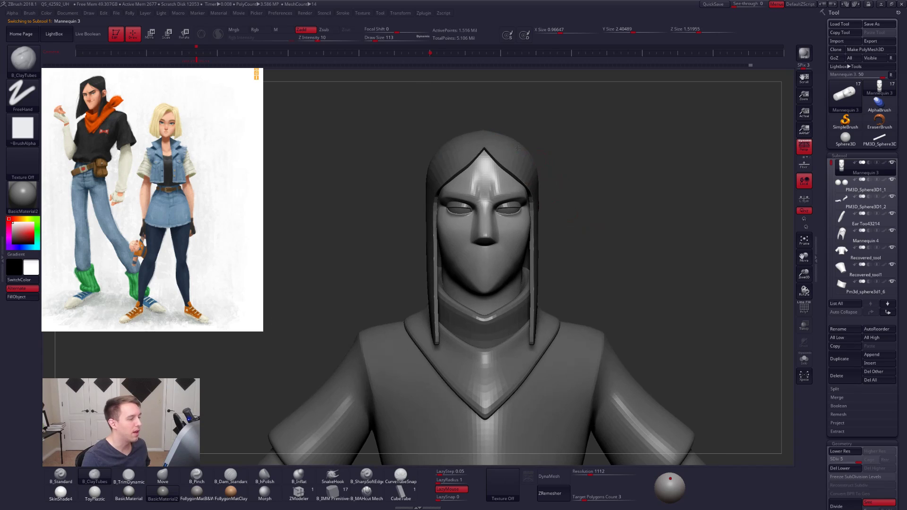
drag(534, 193, 513, 197)
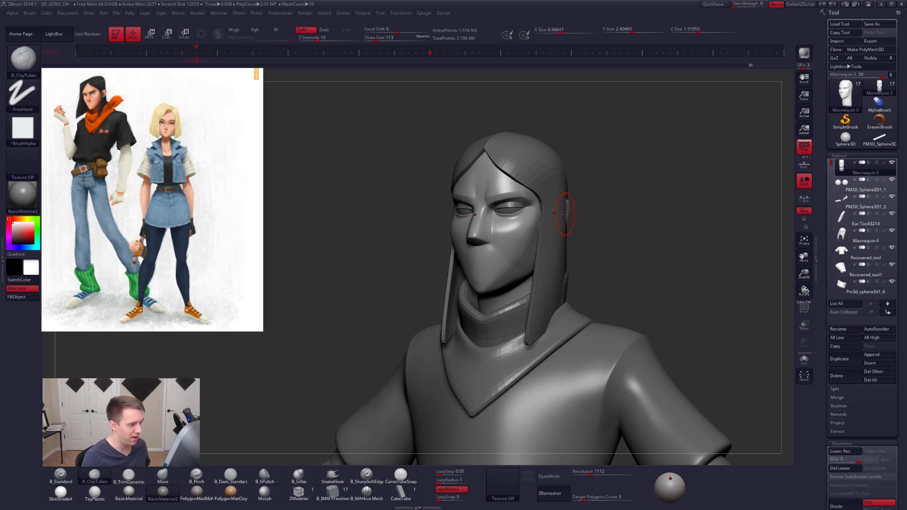
alt+click(565, 214)
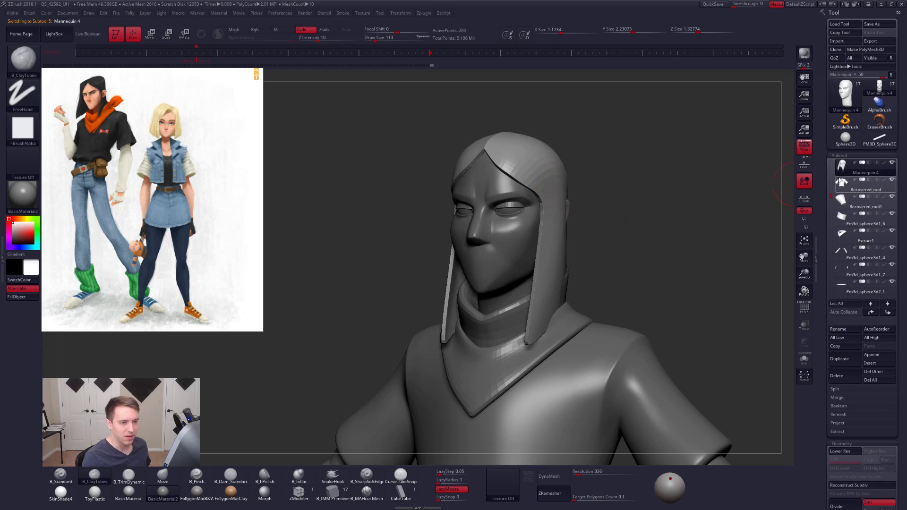
click(846, 183)
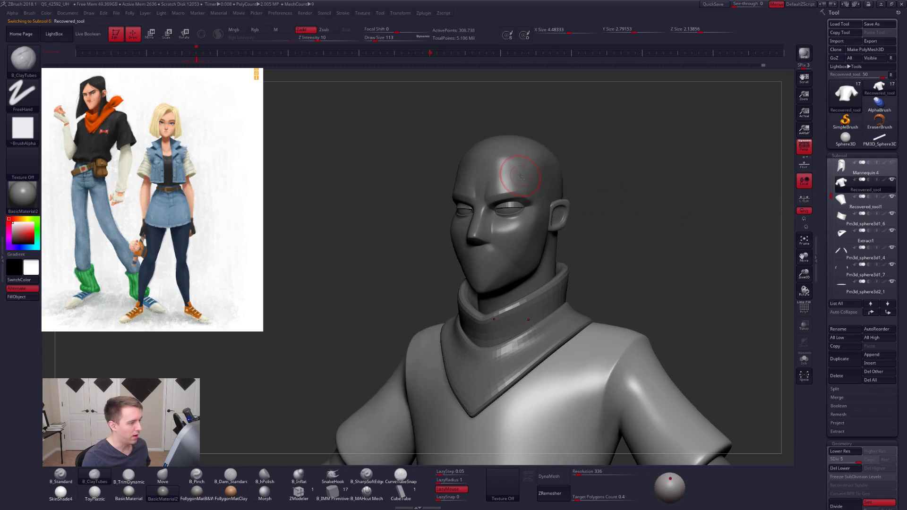
alt+click(521, 181)
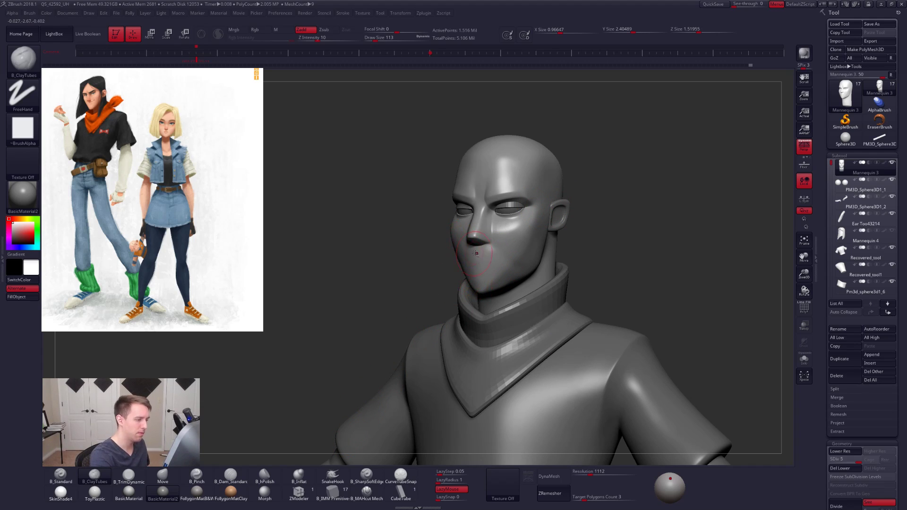
- Apply the FolygonMatB&W material to the character and frame the face
ctrl+right_drag(480, 252, 473, 309)
click(205, 494)
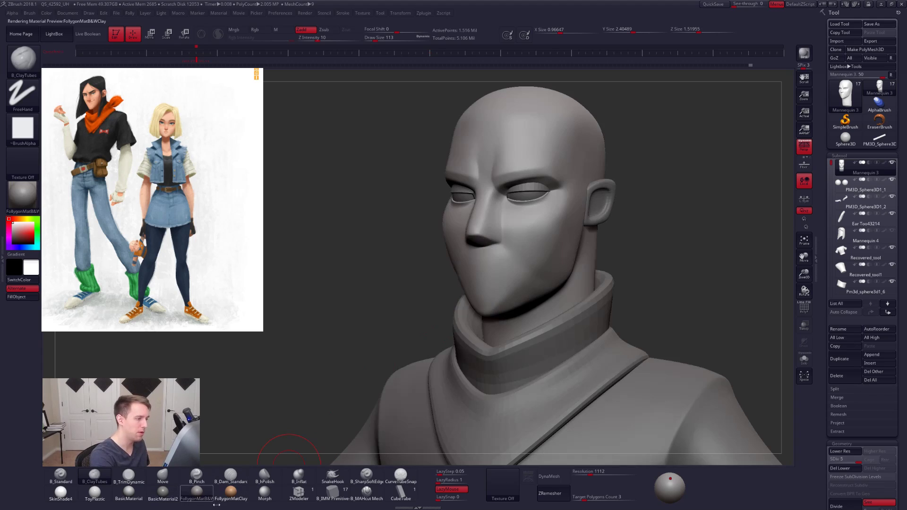
right_drag(429, 280, 455, 274)
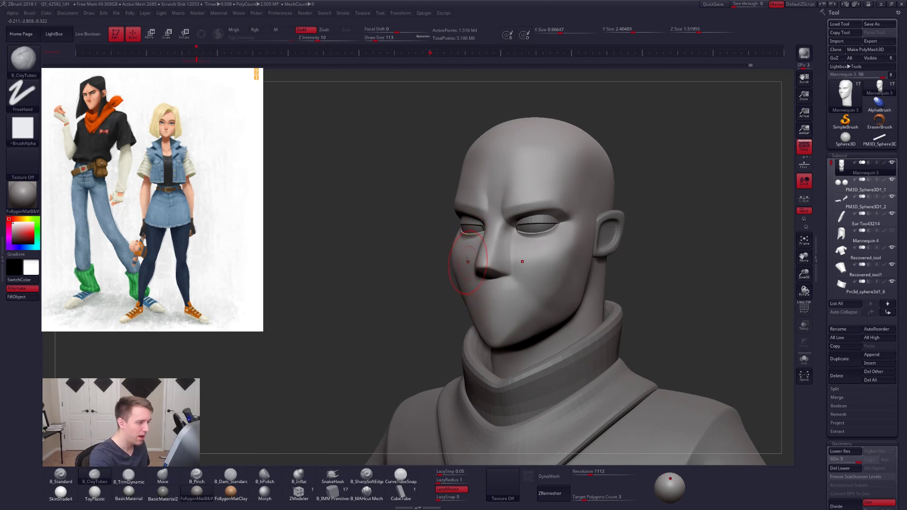
- Isolate the head, mask the cheeks and sides of the jaw, and drop to subdivision level 1
key(alt+s)
mouse_move(459, 230)
ctrl+mouse_down()
mouse_move(441, 300)
mouse_move(478, 373)
mouse_move(496, 351)
ctrl+mouse_up()
key(shift+d)
key(shift+d)
key(shift+d)
key(shift+d)
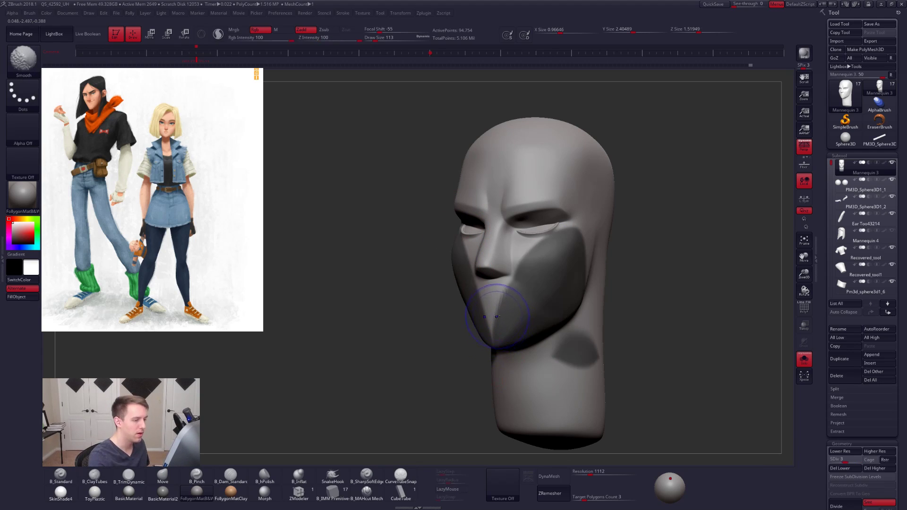
mouse_move(496, 331)
right_down()
mouse_move(530, 327)
mouse_move(522, 355)
right_up()
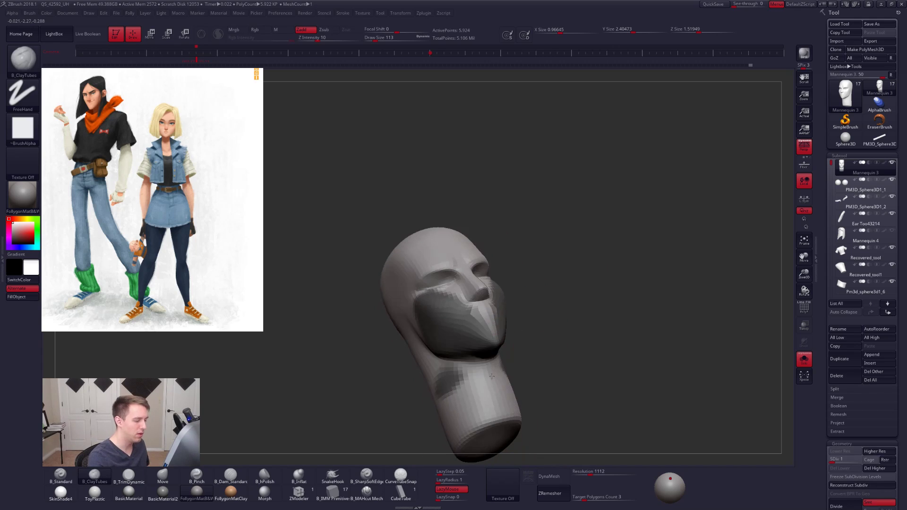
ctrl+drag(479, 365, 480, 427)
mouse_move(560, 312)
right_down()
mouse_move(538, 323)
mouse_move(534, 303)
right_up()
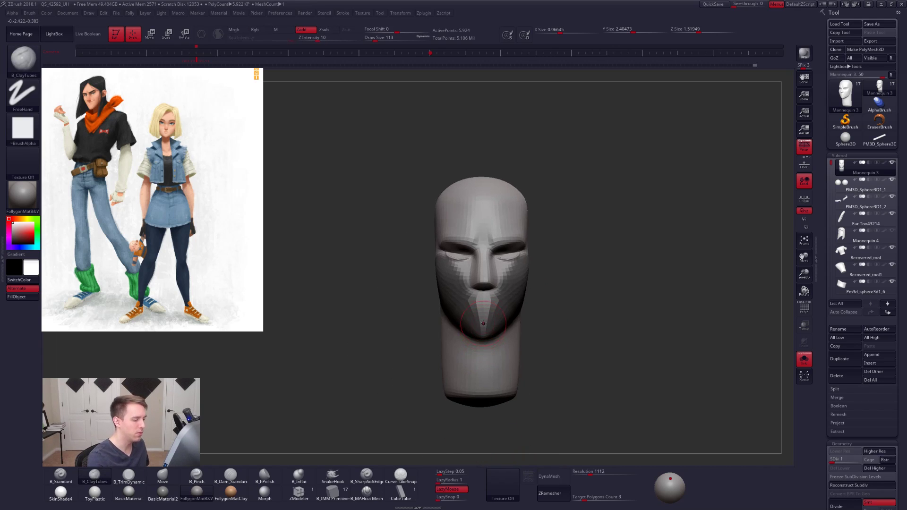
- Invert the cheek mask and adjust the lower face with a rotate Transpose line running from the chin
mouse_move(520, 264)
alt+right_down()
mouse_move(497, 325)
mouse_move(517, 318)
mouse_move(500, 338)
alt+right_up()
ctrl+click(490, 328)
ctrl+click(489, 328)
key(r)
drag(500, 339, 445, 221)
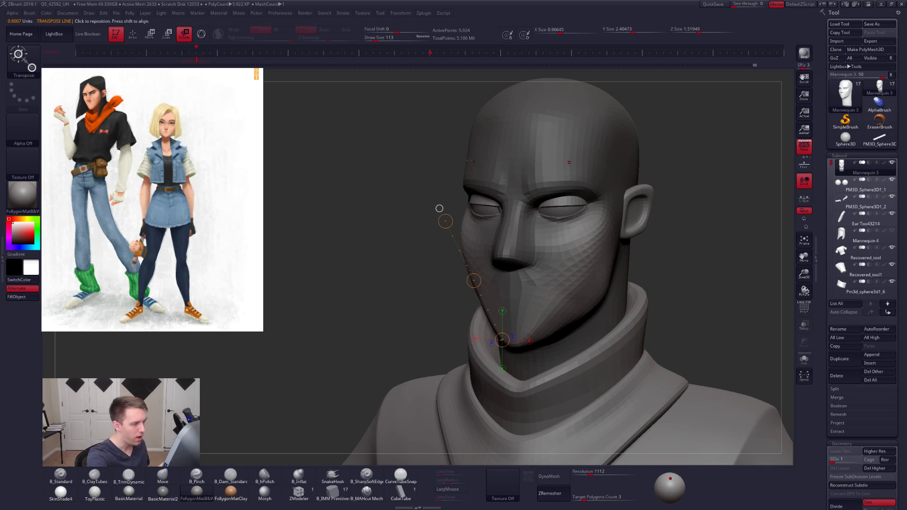
- Undo the last lower-face edits and return to Draw mode
drag(671, 314, 700, 331)
key(ctrl+z)
key(ctrl+z)
key(ctrl+z)
key(ctrl+z)
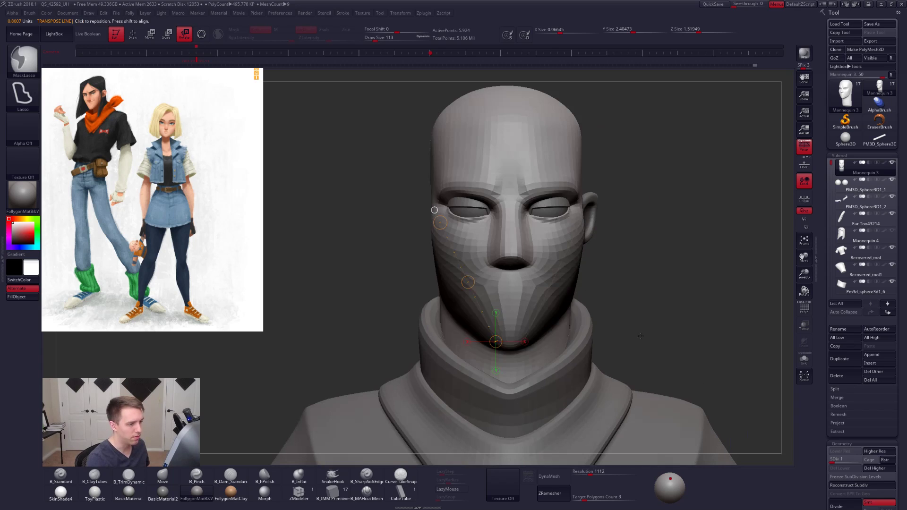
key(q)
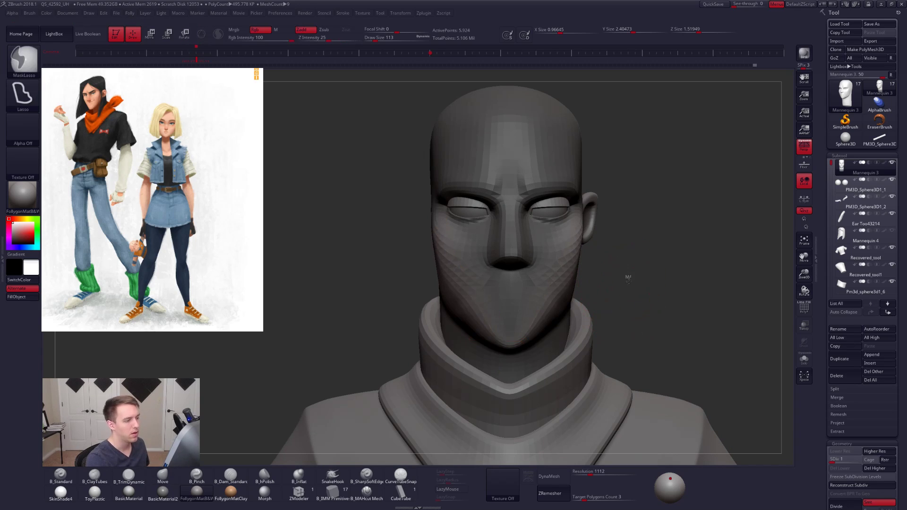
- Clear the mask on the head, switch to the Move brush, and return to subdivision level 5
ctrl+drag(628, 278, 637, 293)
mouse_move(368, 295)
mouse_down()
mouse_move(542, 293)
mouse_move(543, 274)
mouse_move(598, 267)
mouse_up()
right_click(544, 272)
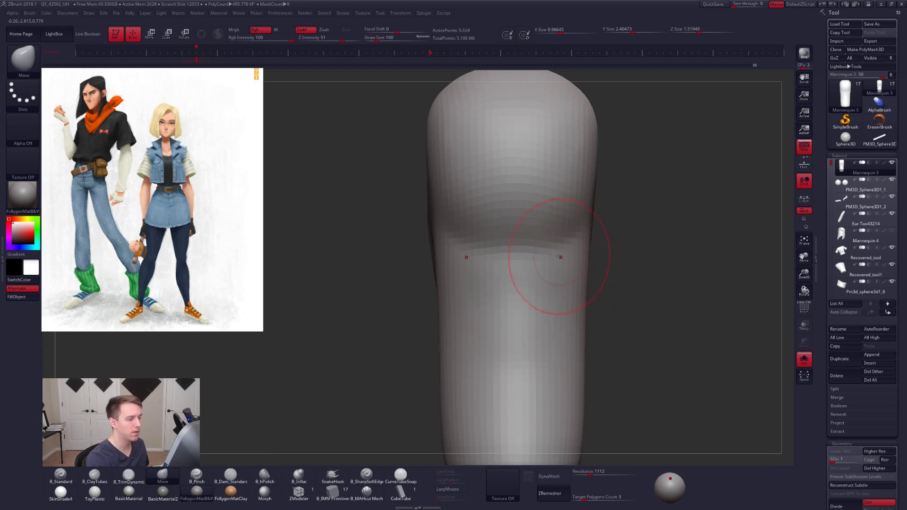
drag(385, 259, 416, 256)
mouse_move(322, 256)
mouse_down()
mouse_move(527, 262)
mouse_move(490, 254)
mouse_move(463, 262)
mouse_move(521, 263)
mouse_move(486, 265)
mouse_up()
key(d)
key(d)
key(d)
key(d)
right_click(495, 258)
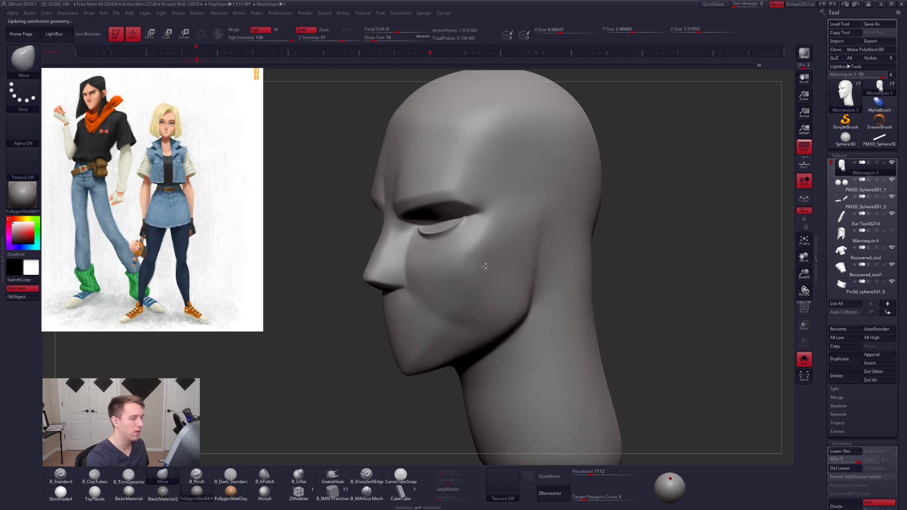
right_drag(486, 262, 527, 288)
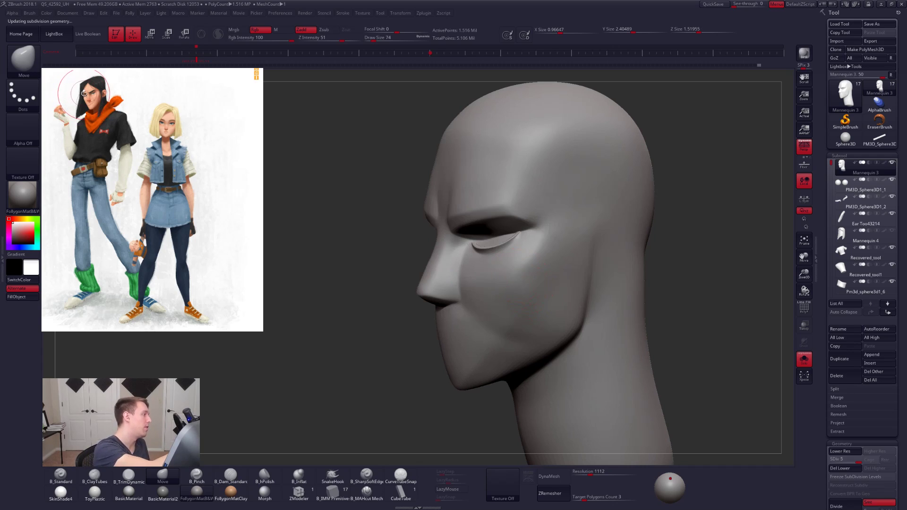
- Reshape the cheek and jaw contours with the Move brush, using a draw size of 28 for the finer adjustments
right_drag(517, 250, 538, 280)
key(space)
drag(539, 280, 533, 281)
right_drag(533, 284, 548, 312)
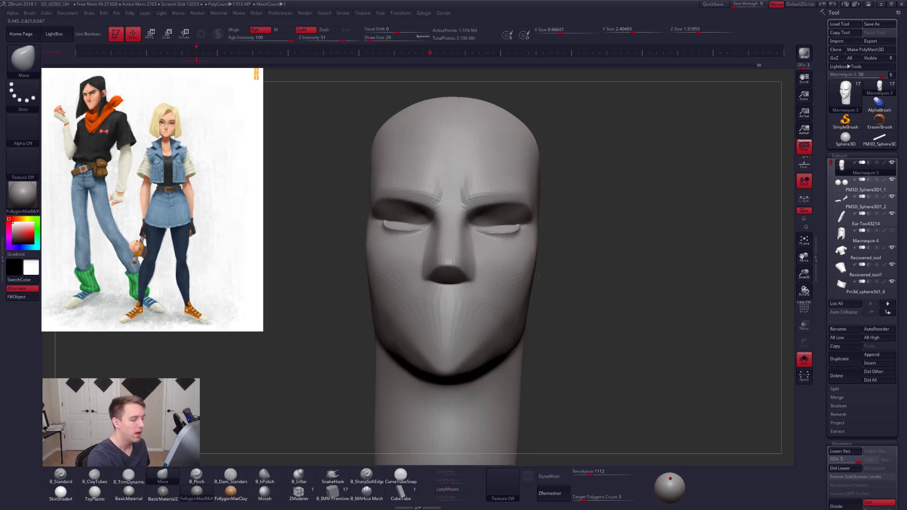
drag(588, 342, 559, 348)
key(space)
drag(553, 299, 558, 300)
mouse_move(554, 304)
right_down()
mouse_move(551, 323)
mouse_move(539, 309)
right_up()
- Set the draw size to 61, drop to subdivision level 3, and flatten the underside of the chin with TrimDynamic
key(space)
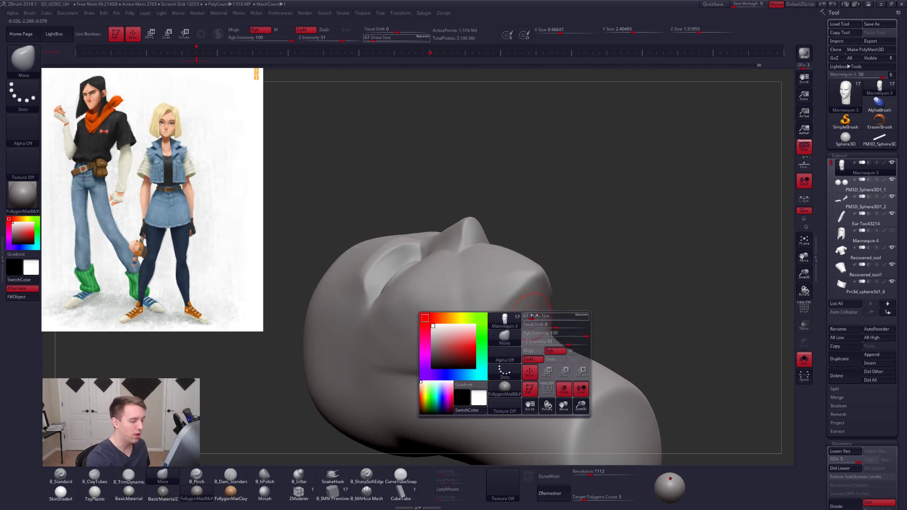
drag(539, 315, 542, 315)
key(shift+d)
key(shift+d)
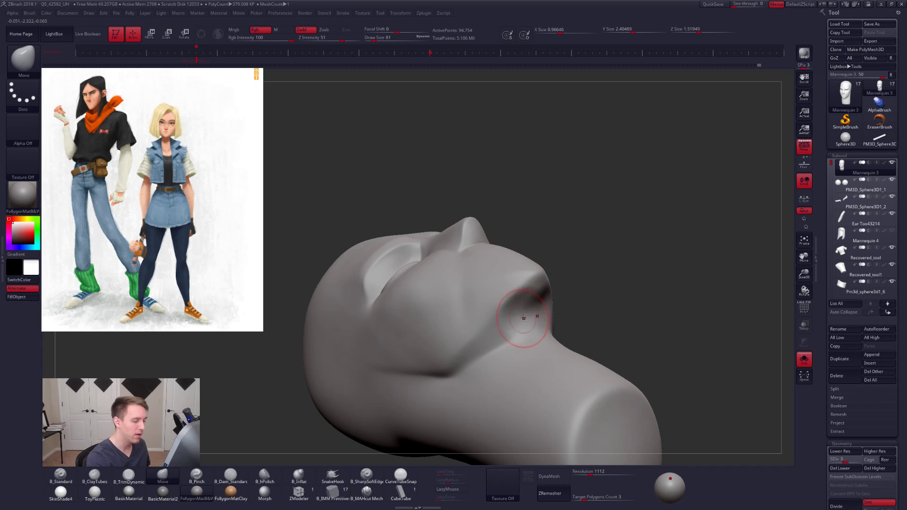
key(3)
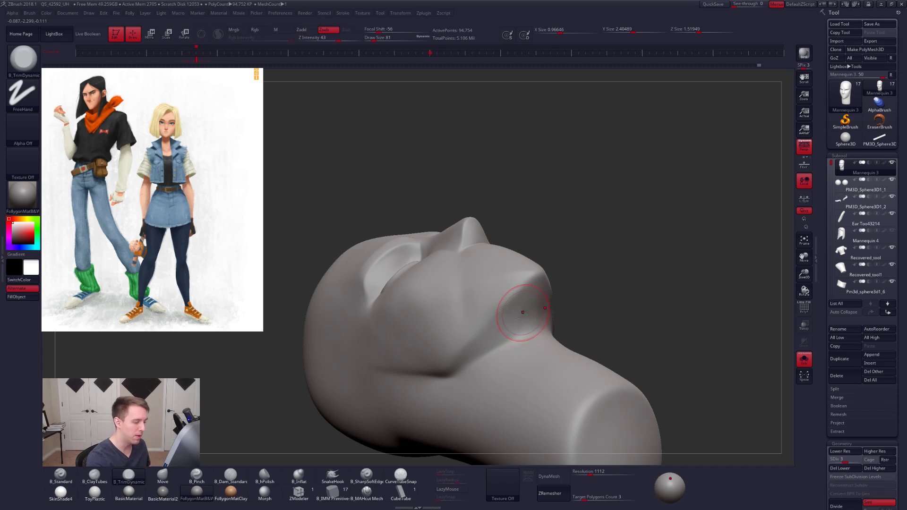
key(shift)
shift+drag(534, 313, 535, 309)
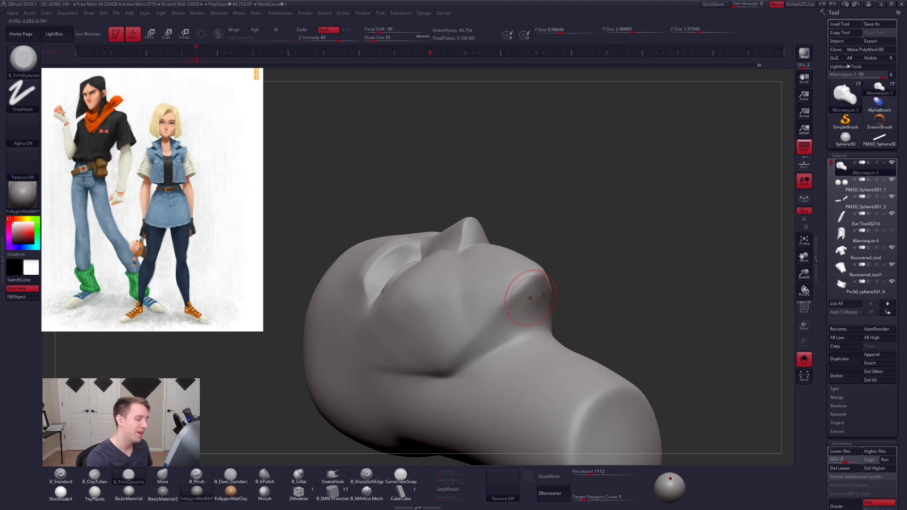
key(ctrl+d)
right_drag(518, 317, 508, 324)
mouse_move(454, 344)
alt+right_down()
mouse_move(500, 318)
mouse_move(486, 383)
mouse_move(632, 321)
mouse_move(555, 311)
mouse_move(545, 289)
alt+right_up()
- Select the ear subtool and mirror the ear to the other side of the head
alt+click(597, 219)
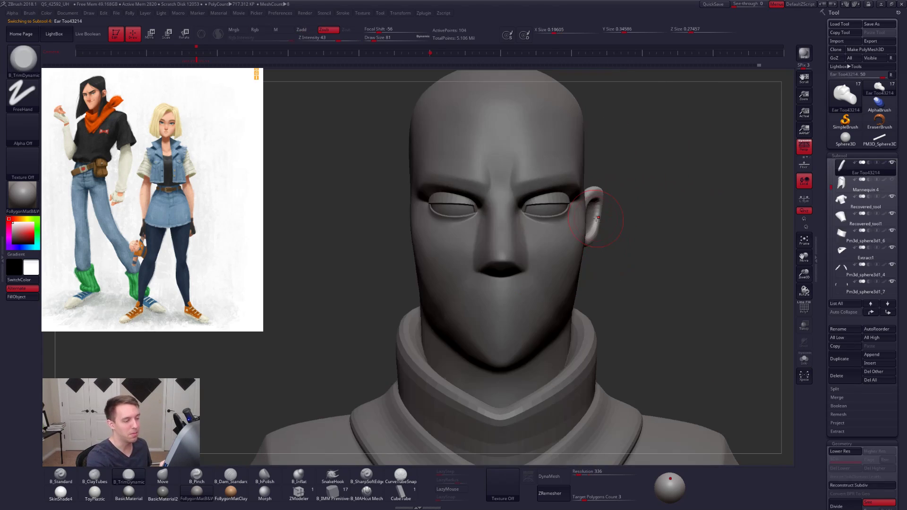
key(f)
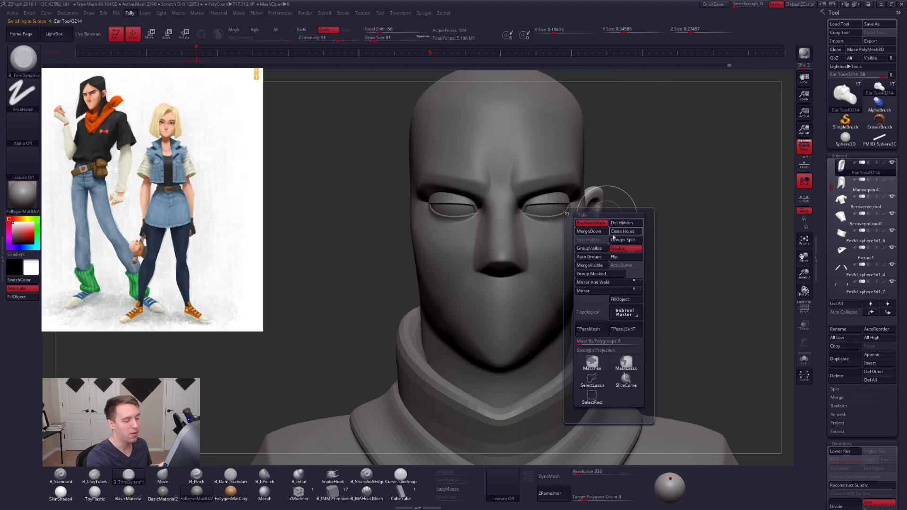
click(610, 290)
right_drag(585, 246, 597, 233)
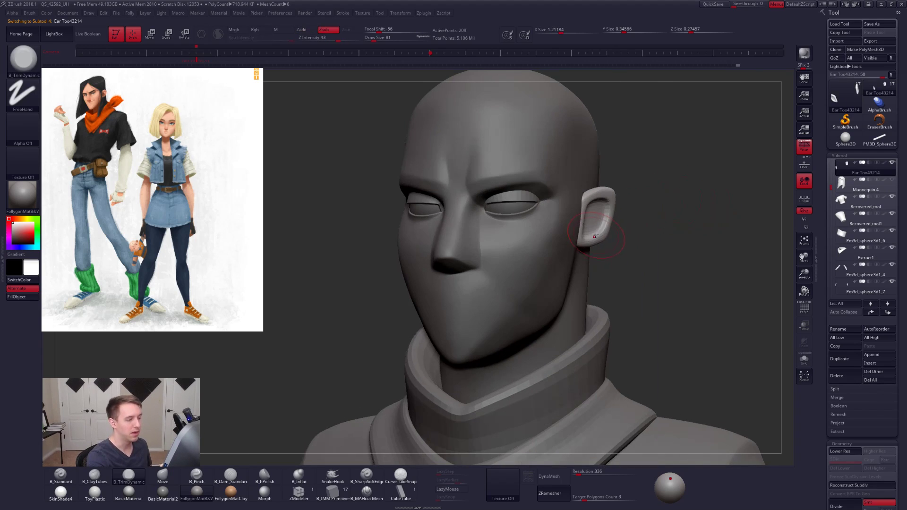
- Reselect the head, set the draw size to 49, and refine the planes beside the nose and cheek with TrimDynamic
alt+click(522, 279)
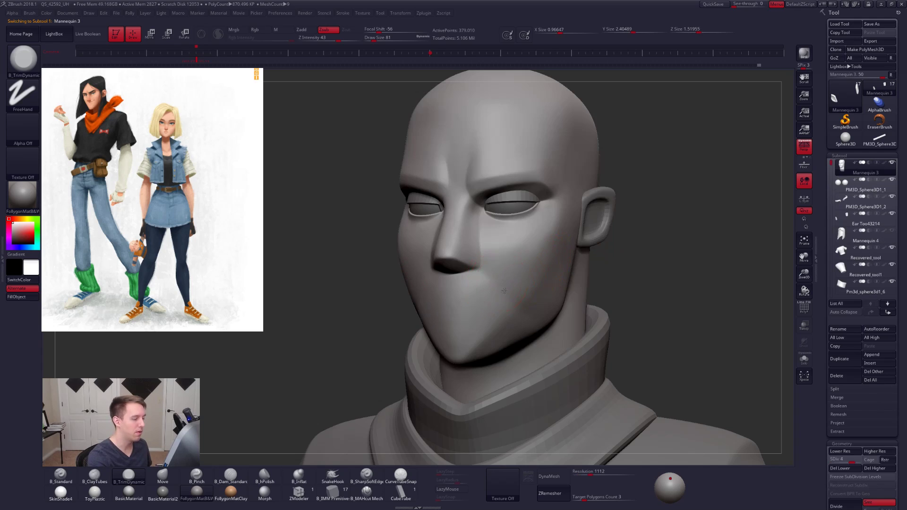
ctrl+right_drag(494, 283, 484, 240)
key(s)
drag(484, 240, 482, 240)
alt+right_drag(488, 244, 526, 281)
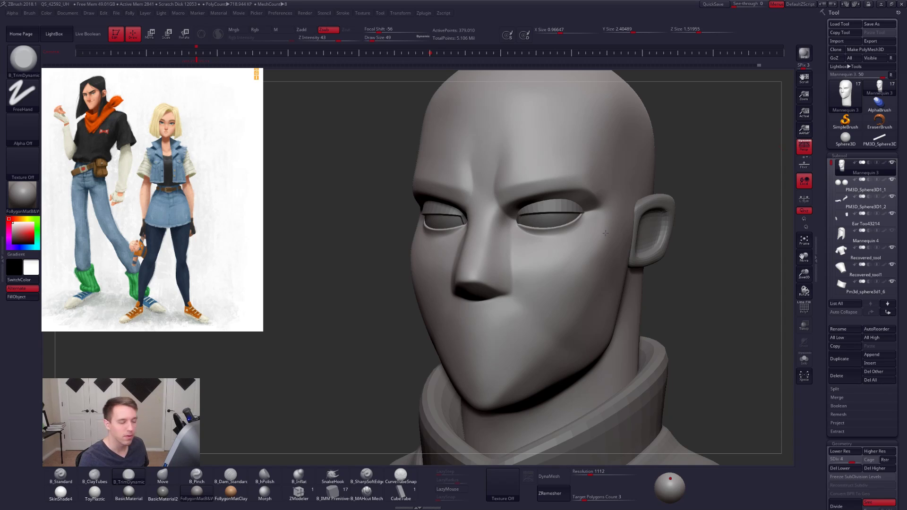
shift+drag(692, 243, 501, 266)
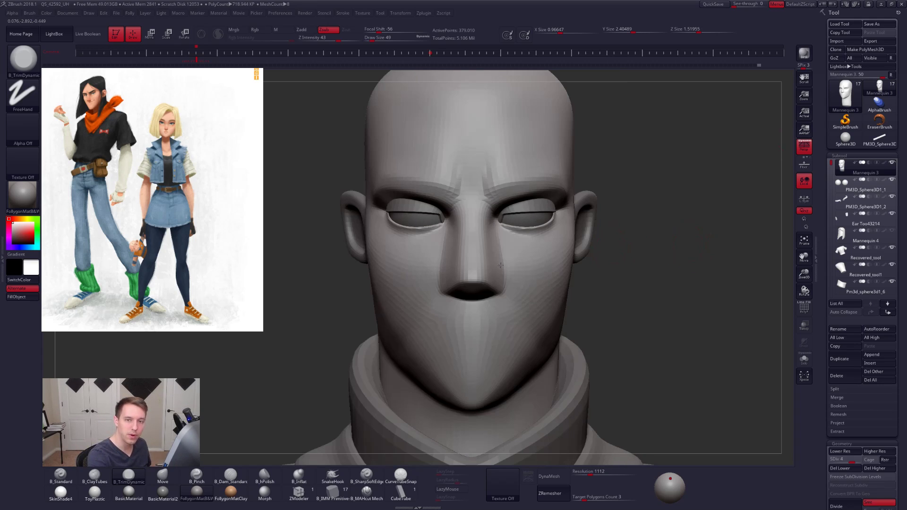
- Isolate the head again, drop to subdivision level 2, and switch to the Move brush
key(alt+s)
key(shift+d)
key(d)
key(shift+d)
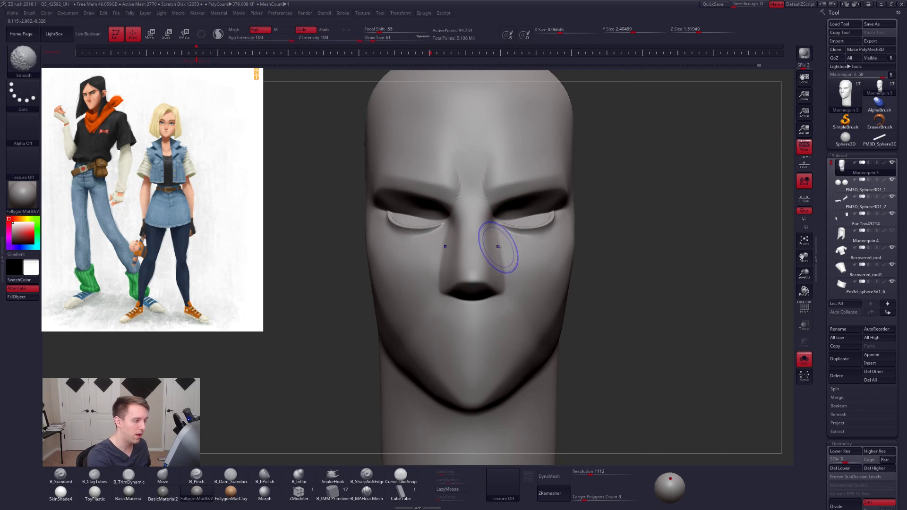
key(b)
key(m)
key(v)
key(shift+d)
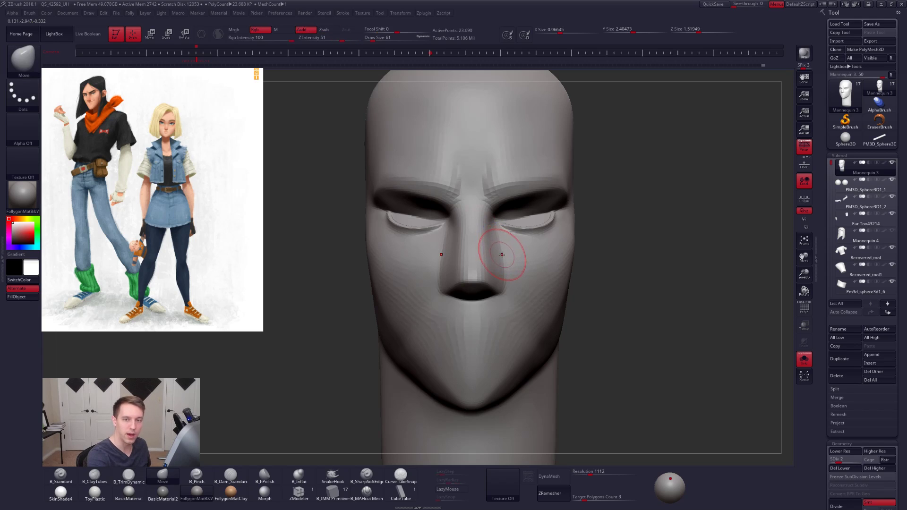
- Turn off perspective and mask the nose on the isolated head
drag(675, 246, 541, 239)
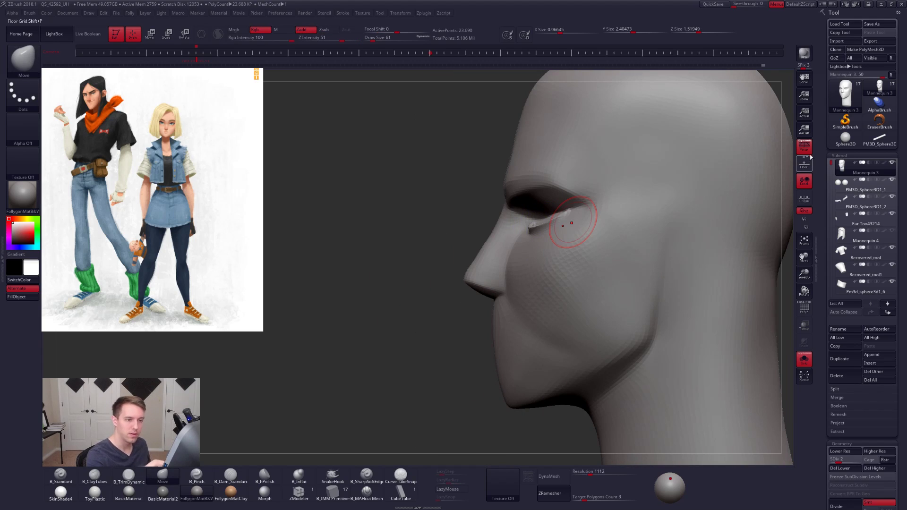
key(p)
mouse_move(503, 281)
ctrl+shift+mouse_down()
mouse_move(498, 203)
mouse_move(402, 302)
mouse_move(421, 307)
mouse_move(491, 245)
ctrl+shift+mouse_up()
ctrl+click(493, 246)
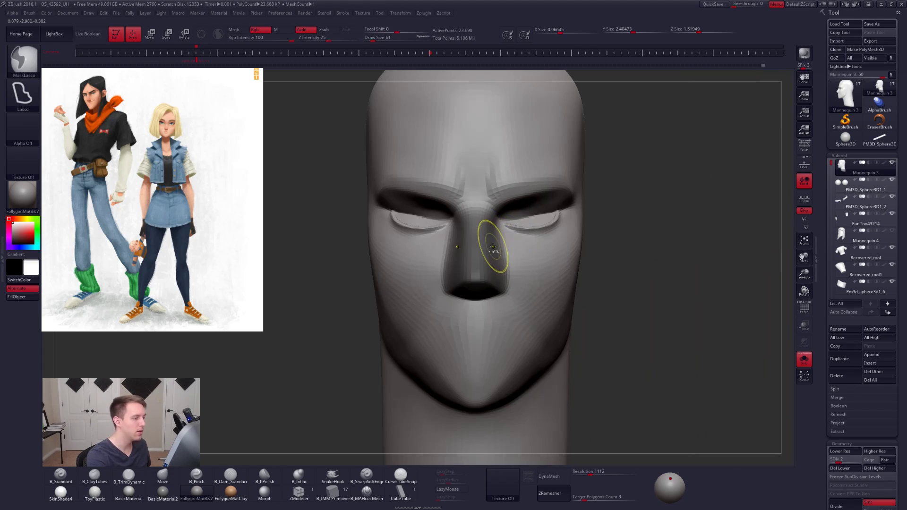
- Invert the mask so only the nose is editable, and narrow the nose with a Transpose line in Move mode
ctrl+click(600, 245)
key(w)
drag(456, 399, 373, 222)
shift+drag(475, 281, 546, 280)
right_drag(544, 280, 482, 265)
key(q)
- Rework the mask around the nose and soften its edges on the isolated head
mouse_move(523, 207)
ctrl+mouse_down()
mouse_move(492, 264)
mouse_move(512, 156)
mouse_move(525, 150)
ctrl+mouse_up()
shift+right_drag(445, 227, 503, 255)
ctrl+click(500, 263)
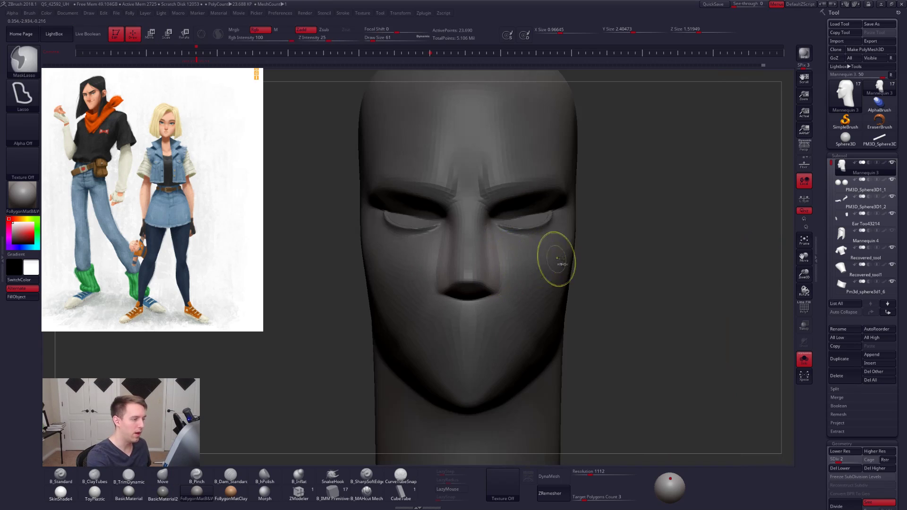
ctrl+click(603, 263)
ctrl+click(617, 262)
- Narrow the nose further with the Transpose line, compare the change using undo and redo, and return to Draw mode with perspective on
key(w)
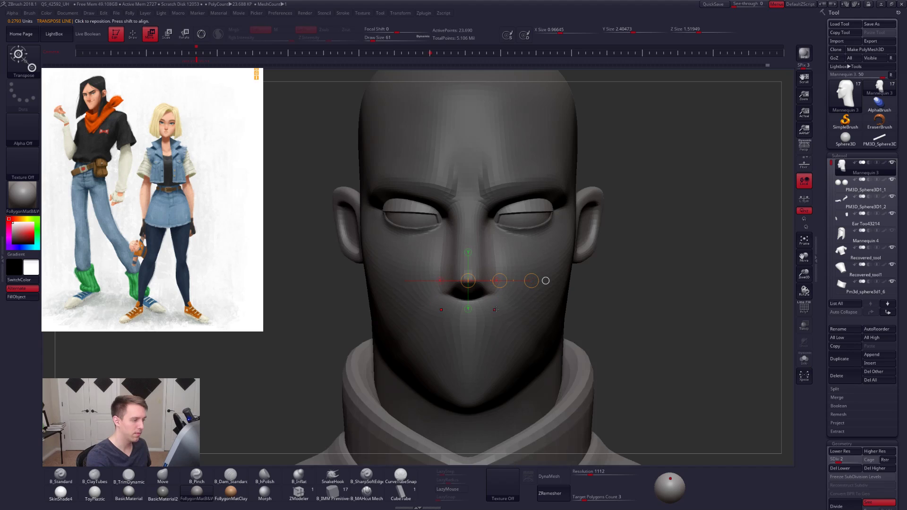
right_drag(496, 311, 669, 359)
key(ctrl+z)
key(ctrl+shift+z)
key(ctrl+shift+z)
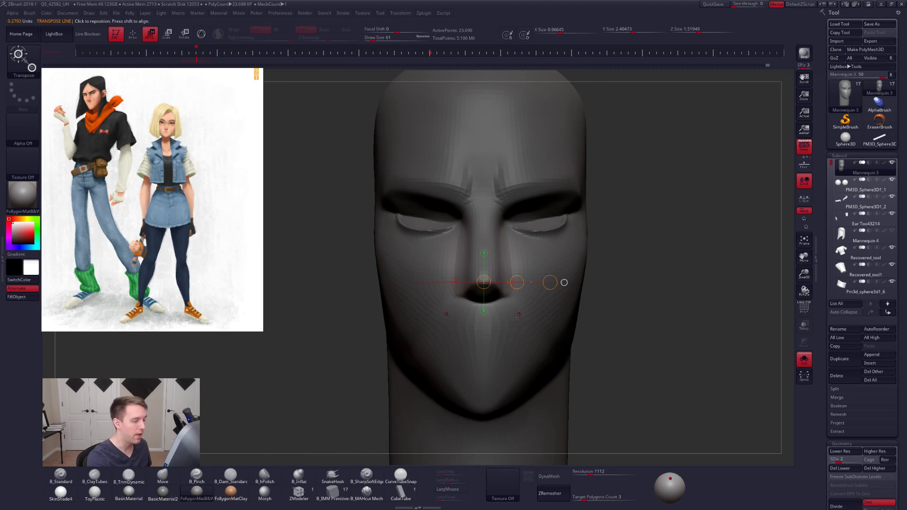
right_drag(519, 314, 508, 313)
key(q)
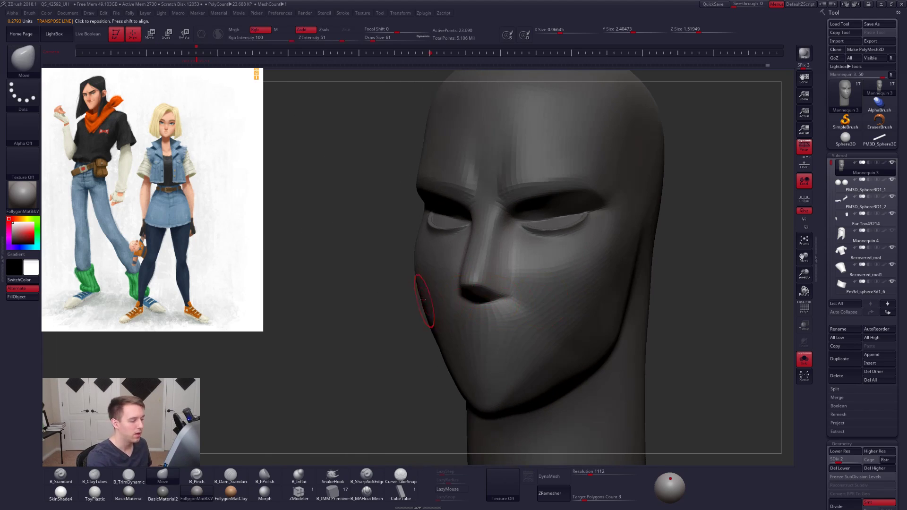
- Set the draw size to 43 and reshape the underside and nostril edges of the nose with the Move brush
ctrl+click(413, 327)
right_drag(490, 302, 487, 294)
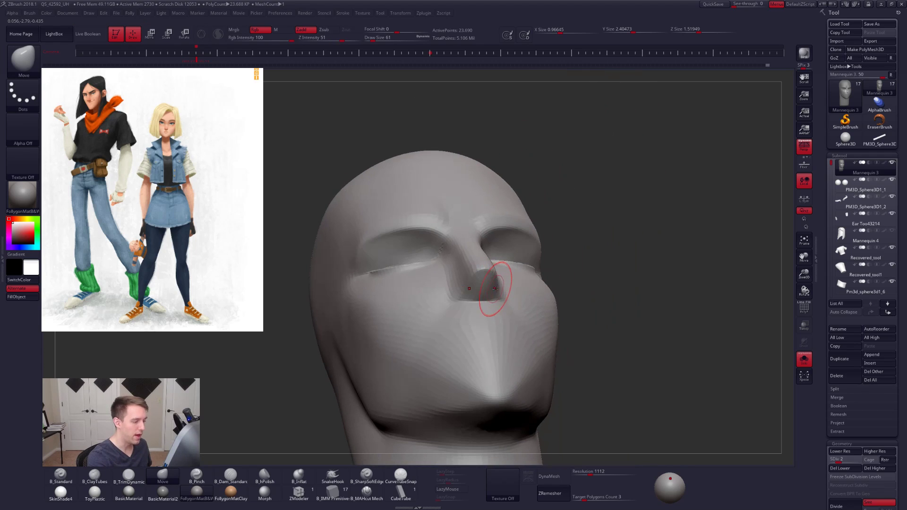
key(space)
drag(500, 287, 499, 287)
right_drag(501, 286, 488, 316)
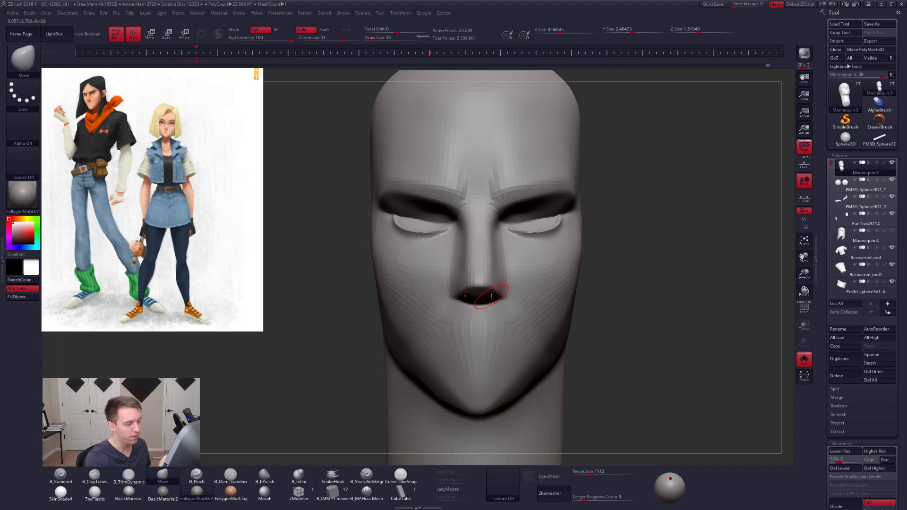
- Try flattening the side plane of the nose with TrimDynamic and undo the stroke
key(3)
drag(499, 248, 506, 261)
key(ctrl+z)
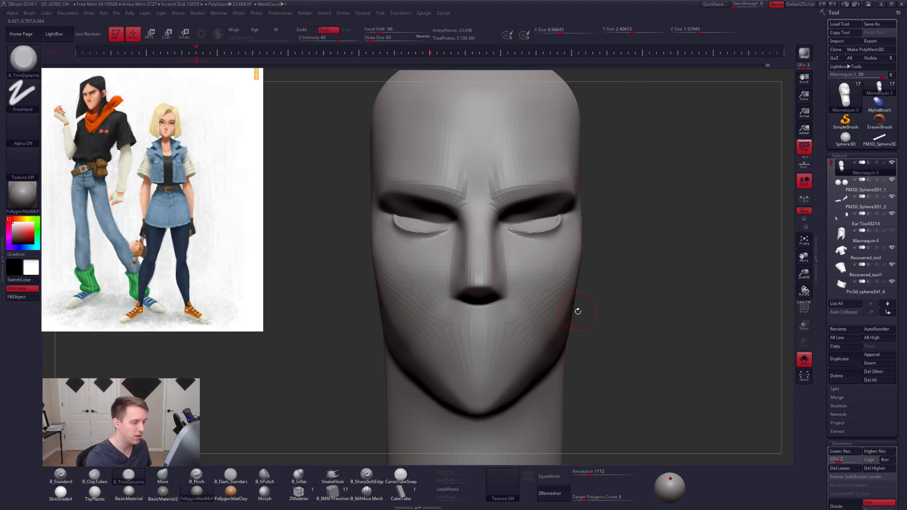
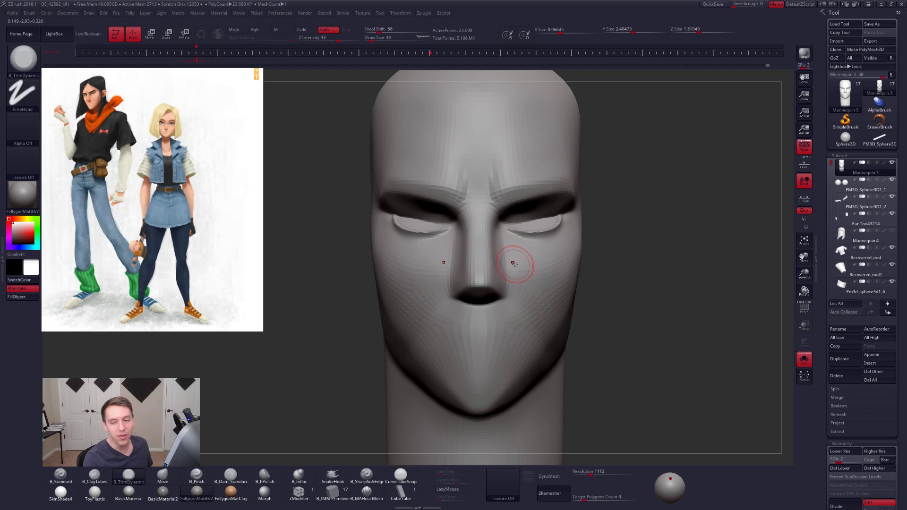
- Raise the head to subdivision level 5 and set the draw size to 14
key(d)
mouse_move(514, 264)
right_down()
mouse_move(487, 266)
mouse_move(510, 268)
right_up()
key(d)
key(d)
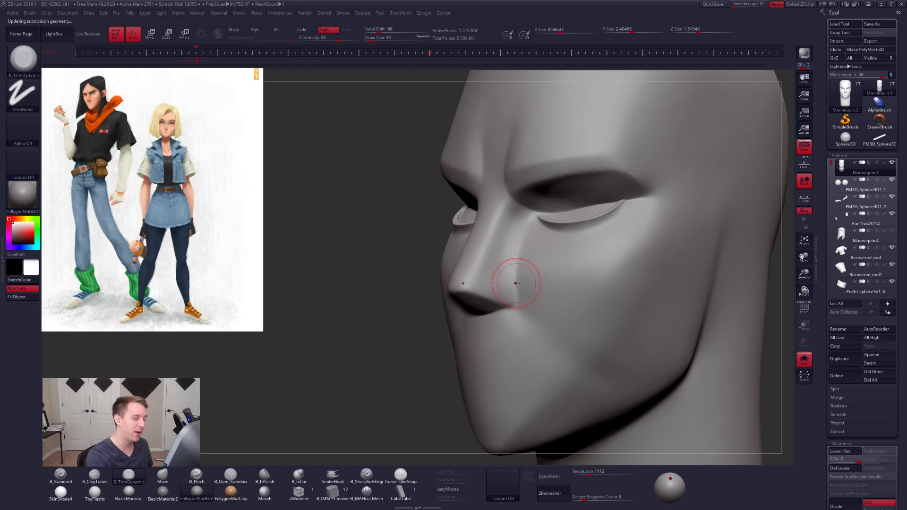
alt+right_drag(515, 282, 504, 276)
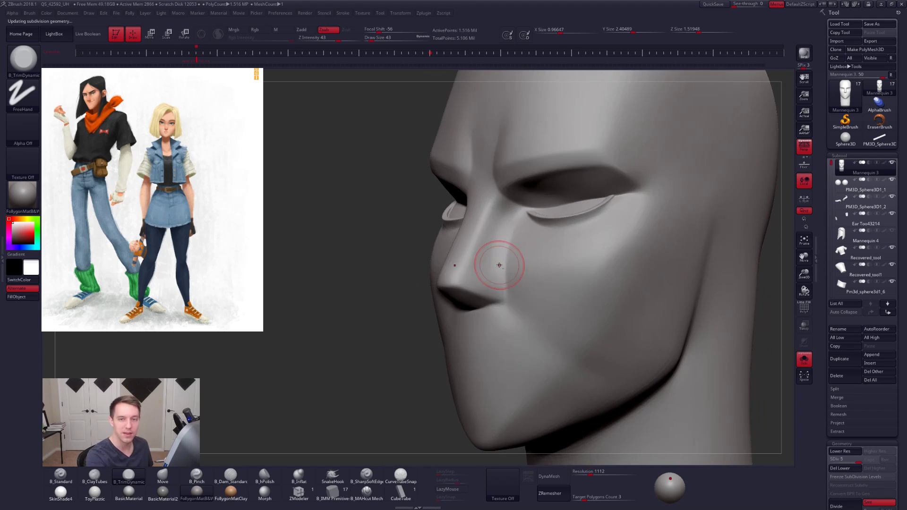
key(space)
drag(506, 280, 499, 280)
right_drag(500, 268, 563, 245)
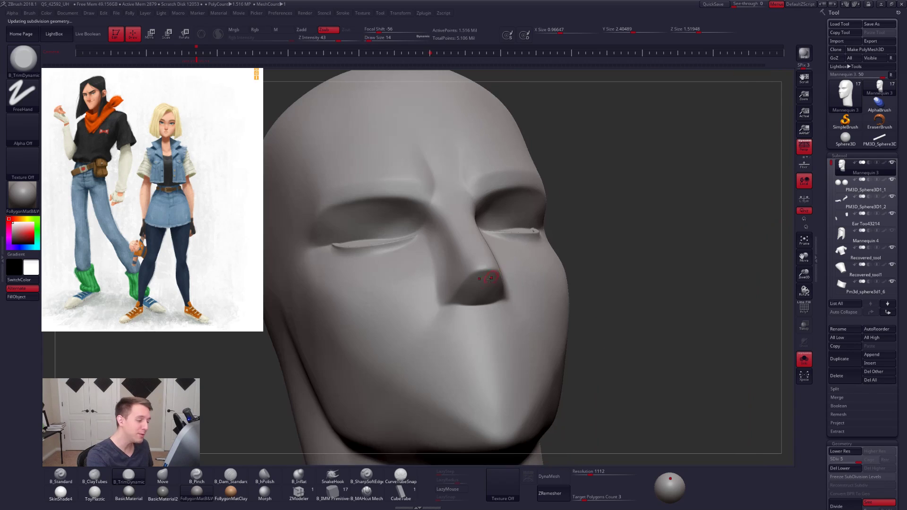
- Switch to the Standard brush with a draw size of 21 and turn LazyMouse off
key(2)
key(1)
right_drag(472, 290, 484, 283)
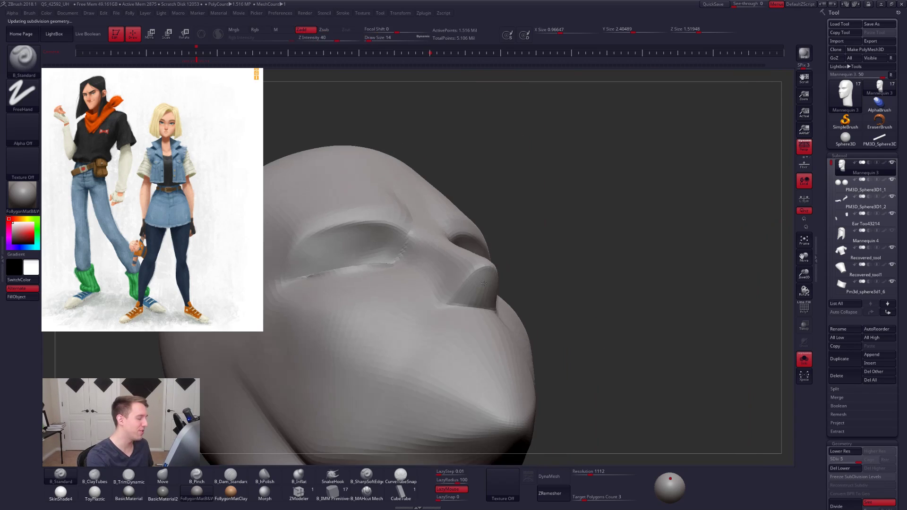
mouse_move(478, 318)
right_down()
mouse_move(496, 284)
mouse_move(494, 305)
right_up()
key(space)
drag(493, 294, 496, 292)
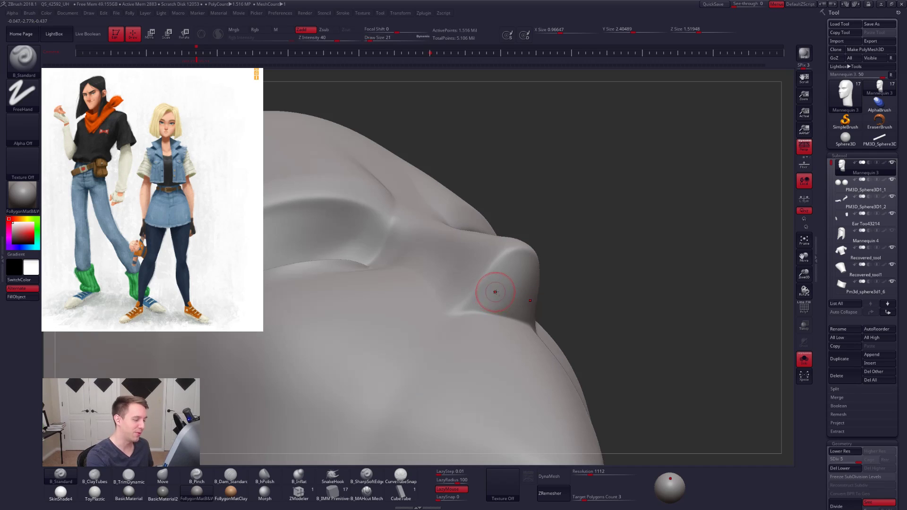
click(451, 489)
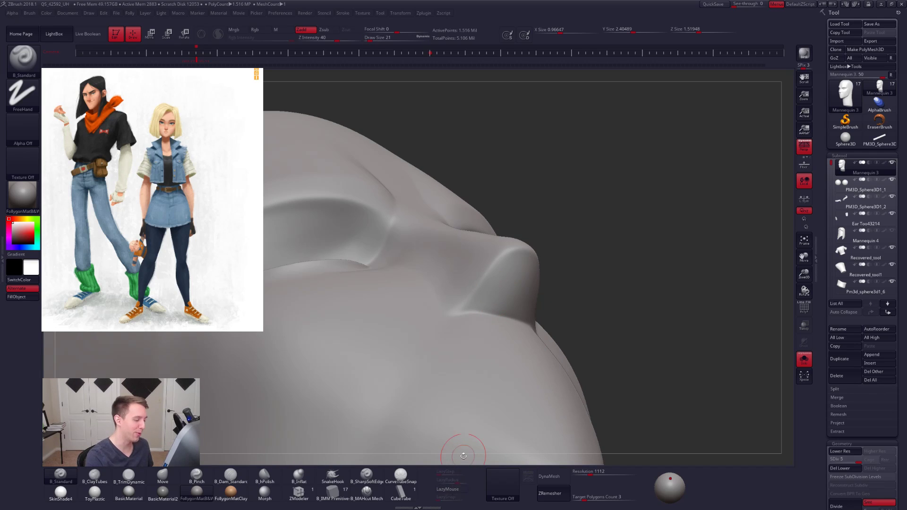
- Try a Standard brush stroke on the underside of the nose and undo it
alt+drag(497, 290, 499, 288)
key(ctrl+z)
right_drag(494, 305, 492, 302)
alt+drag(492, 302, 495, 293)
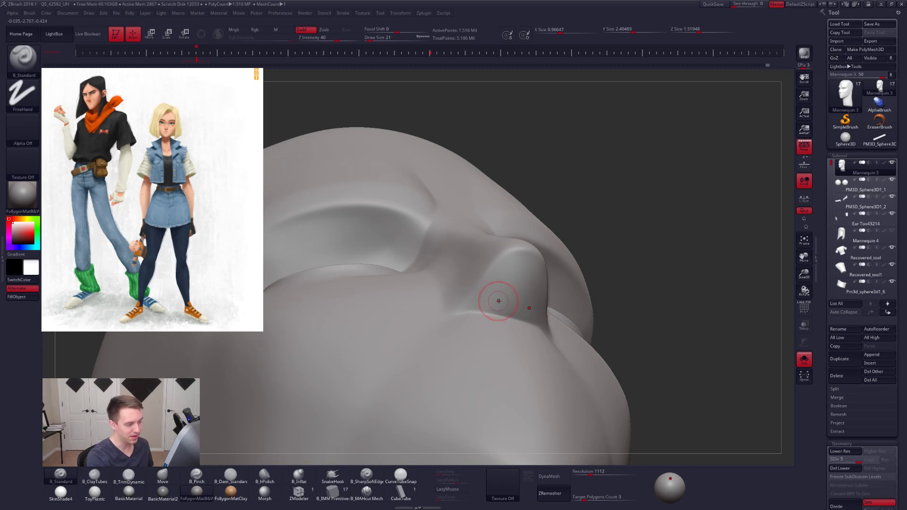
- Set the draw size to 9 and mask both nostril shapes on the underside of the nose
key(ctrl+shift+a)
click(489, 438)
key(space)
click(491, 303)
mouse_move(492, 291)
alt+right_down()
mouse_move(496, 305)
mouse_move(487, 296)
alt+right_up()
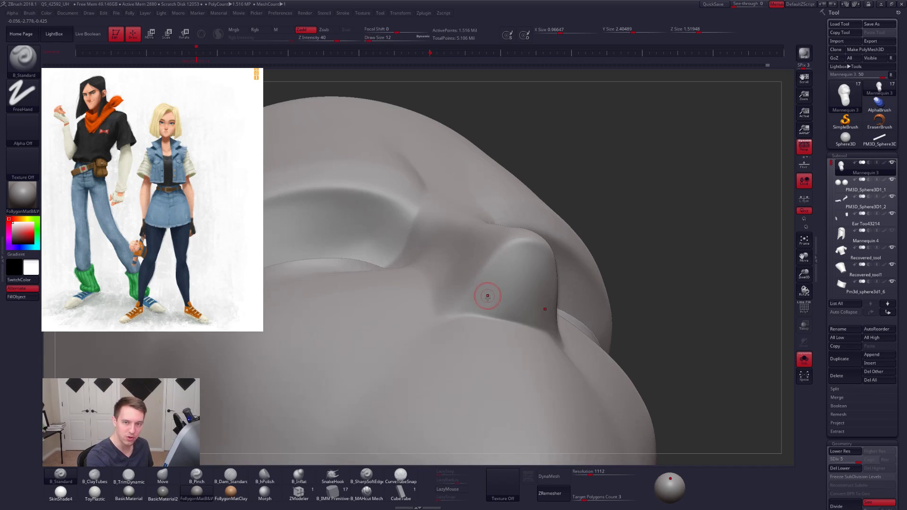
key(space)
ctrl+click(475, 306)
mouse_move(477, 306)
ctrl+mouse_down()
mouse_move(487, 291)
mouse_move(500, 295)
mouse_move(496, 312)
ctrl+mouse_up()
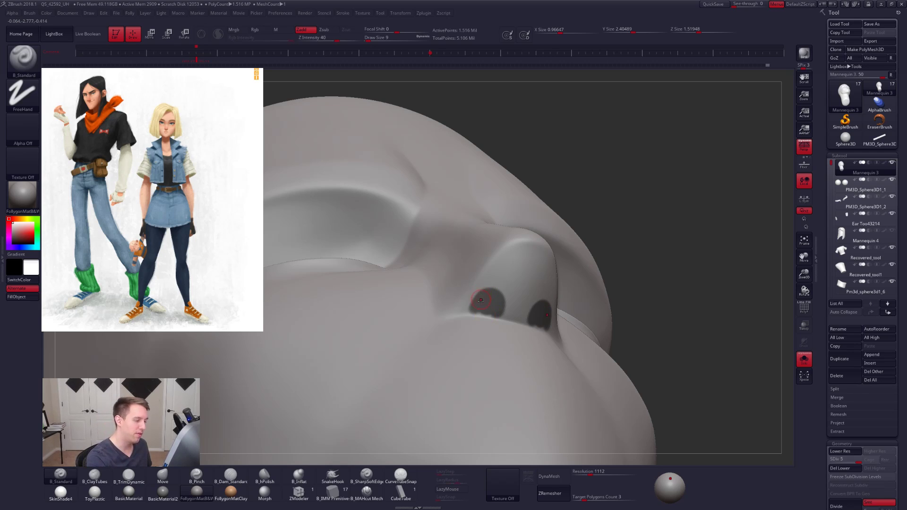
ctrl+right_drag(491, 304, 481, 314)
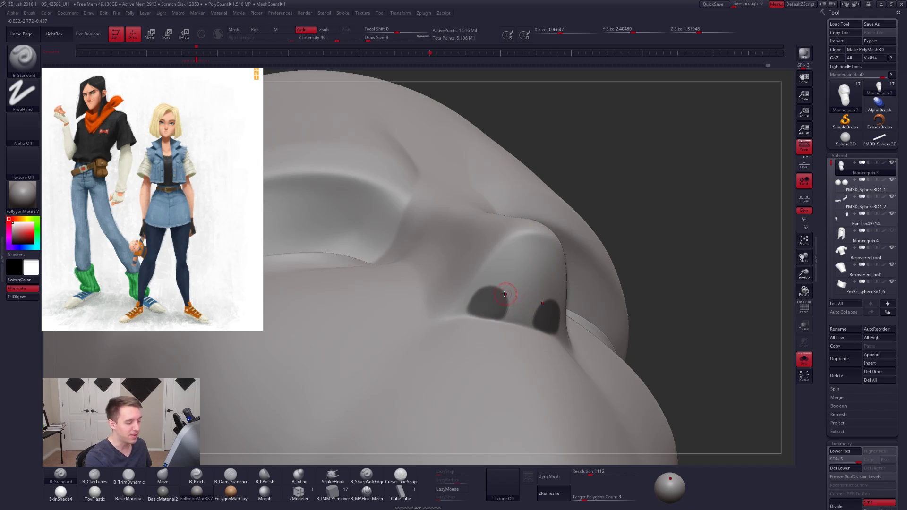
- Enlarge the nostril masks toward the septum and sharpen their outlines with a draw size of 4
key(ctrl)
mouse_move(495, 315)
ctrl+mouse_down()
mouse_move(505, 298)
mouse_move(489, 292)
ctrl+mouse_up()
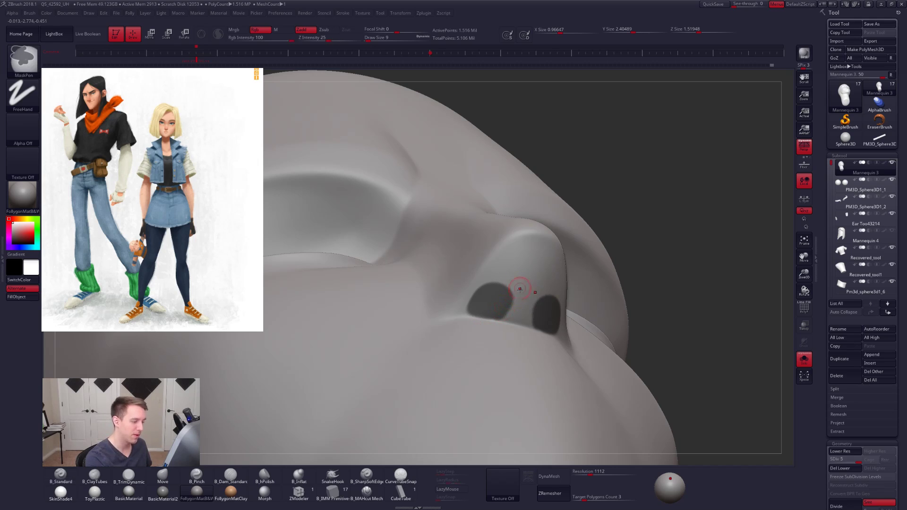
right_drag(516, 324, 488, 349)
key(space)
drag(524, 325, 512, 324)
right_drag(513, 302, 510, 297)
key(ctrl)
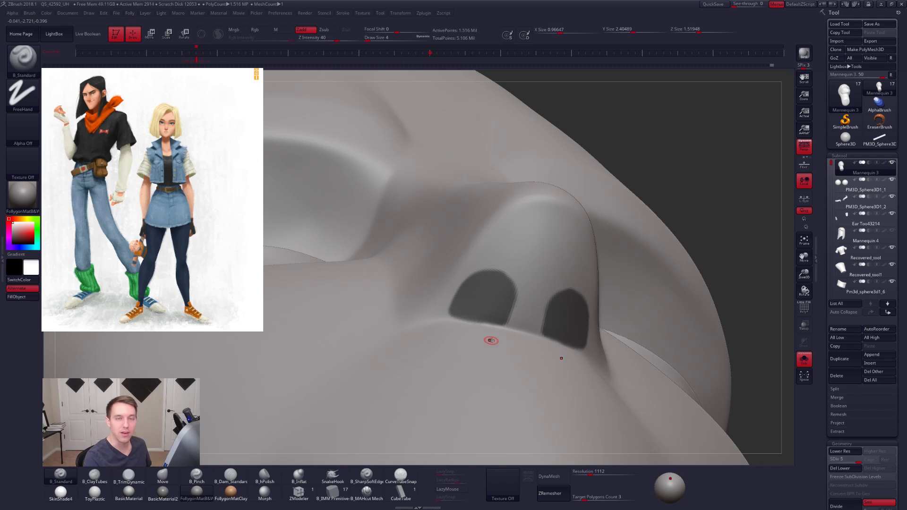
- Refine the nostril mask outlines along the septum and upper curves, working from both sides of the nose
key(ctrl)
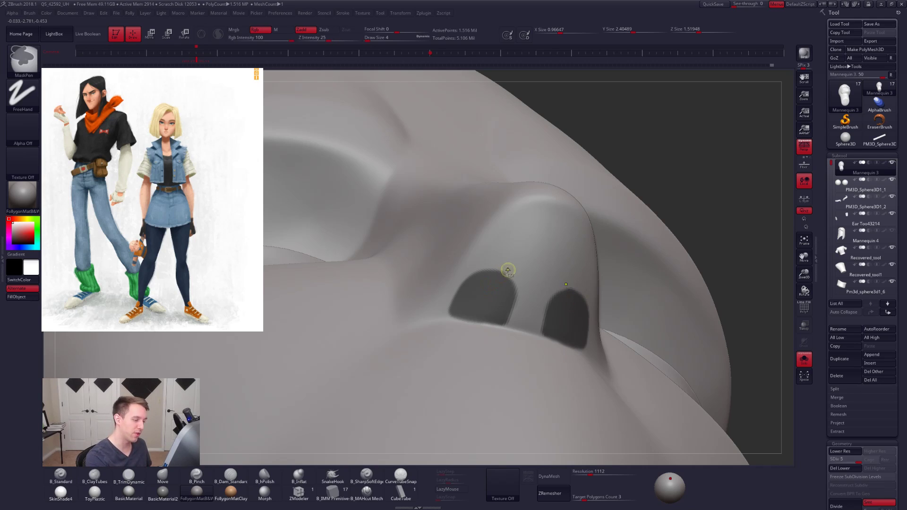
key(shift)
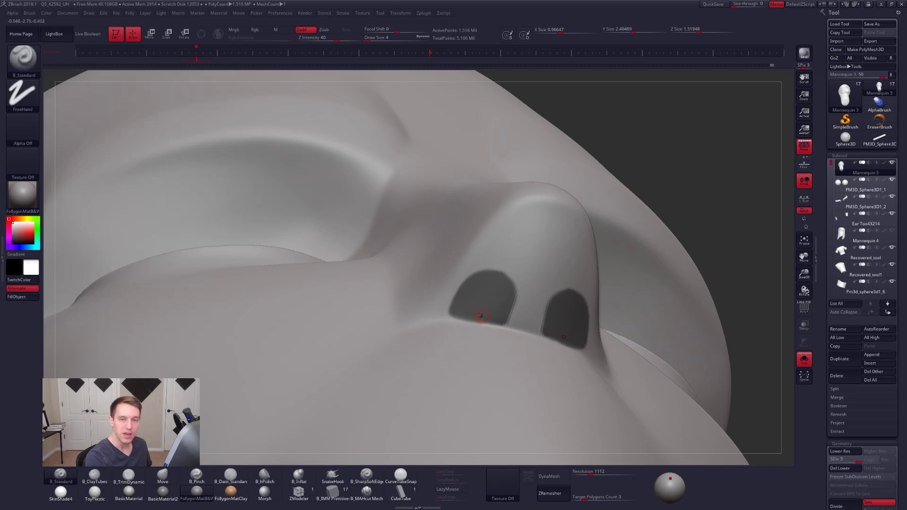
mouse_move(478, 330)
right_down()
mouse_move(555, 321)
mouse_move(537, 310)
right_up()
key(ctrl)
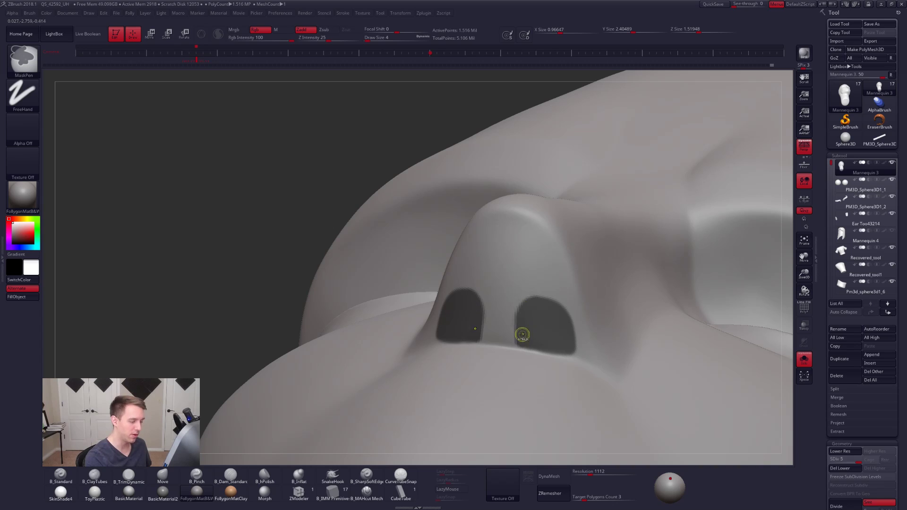
right_drag(532, 325, 541, 318)
key(ctrl)
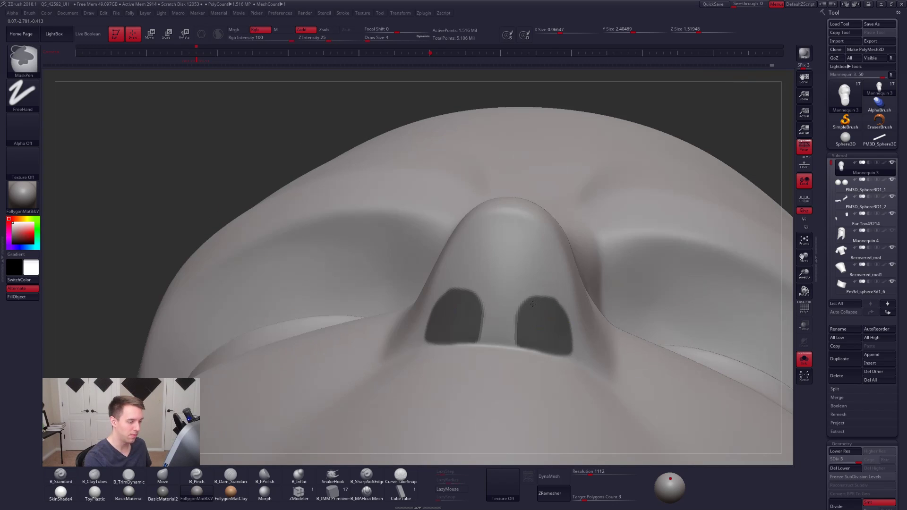
mouse_move(534, 302)
right_down()
mouse_move(561, 328)
mouse_move(555, 354)
mouse_move(569, 337)
right_up()
- Switch to MaskLasso, clean up the nostril masks along the lower edge of the nose and soften their borders
key(ctrl+f)
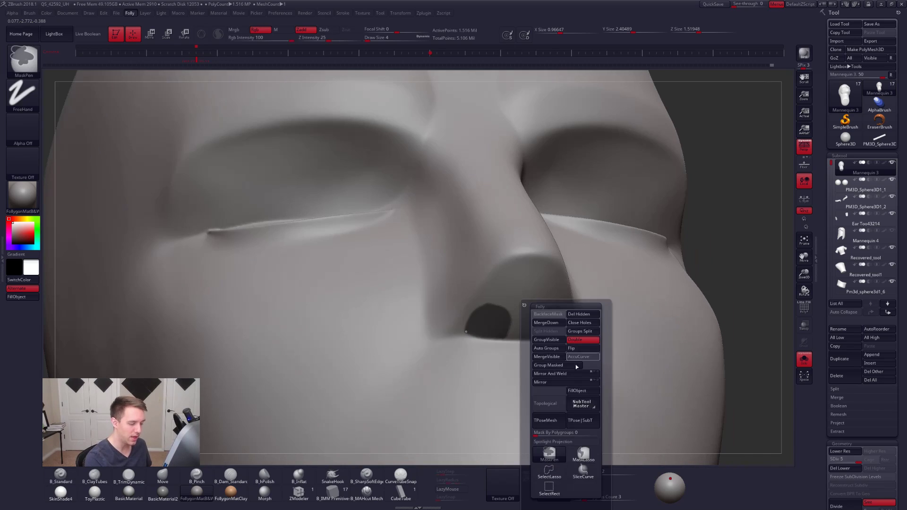
ctrl+click(584, 454)
mouse_move(548, 346)
right_down()
mouse_move(558, 357)
mouse_move(517, 344)
right_up()
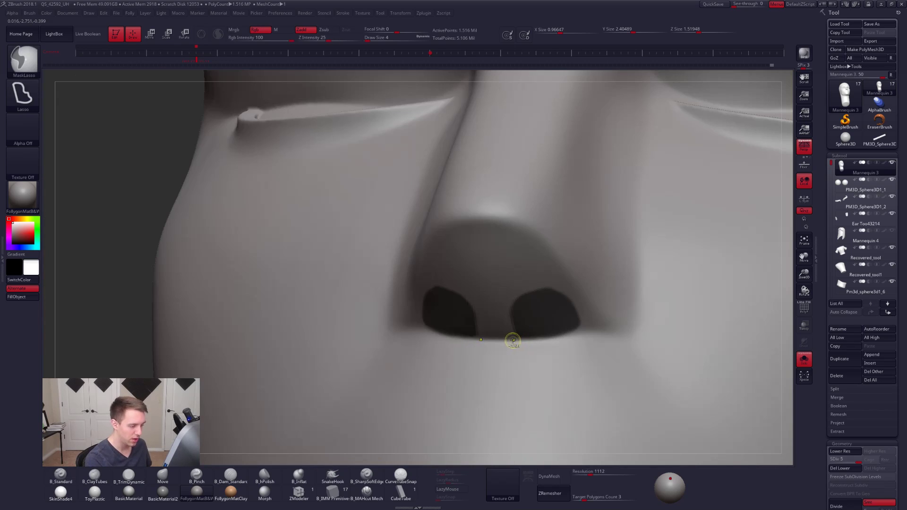
mouse_move(551, 340)
ctrl+mouse_down()
mouse_move(629, 325)
mouse_move(531, 395)
mouse_move(482, 366)
ctrl+mouse_up()
ctrl+right_drag(546, 311, 563, 265)
mouse_move(575, 325)
alt+right_down()
mouse_move(553, 301)
mouse_move(562, 310)
mouse_move(683, 271)
alt+right_up()
ctrl+click(597, 299)
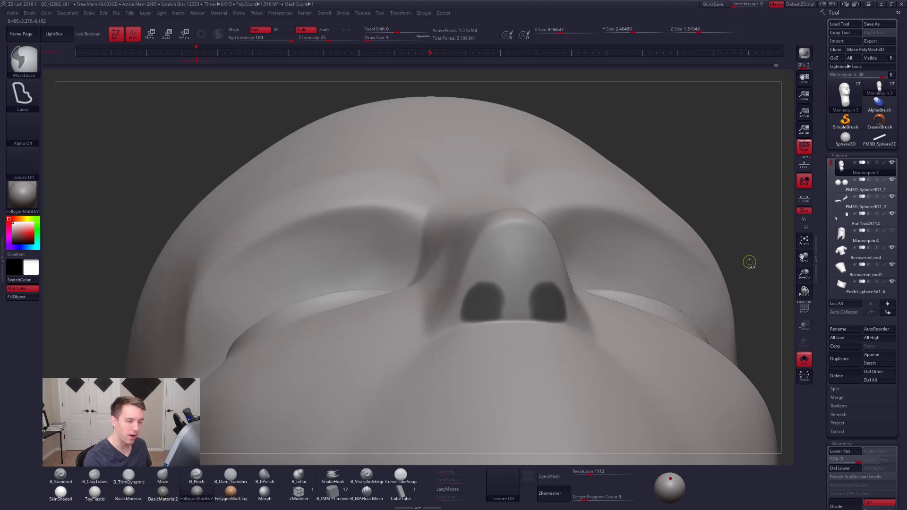
- Invert the mask and push the nostril areas up into the nose with the Transpose Move line
ctrl+click(747, 260)
key(w)
drag(549, 304, 577, 308)
right_drag(543, 312, 573, 307)
drag(566, 306, 526, 297)
right_drag(531, 284, 549, 251)
right_drag(584, 275, 573, 294)
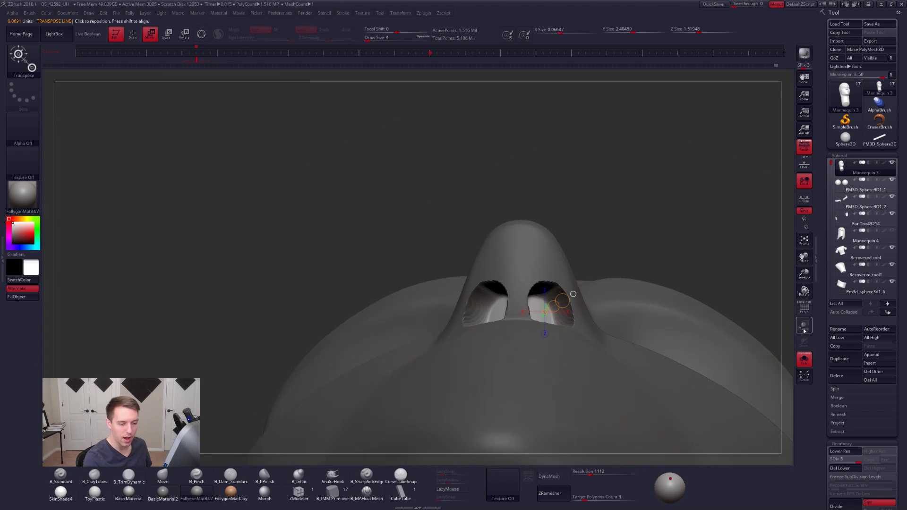
- Adjust the nostril cavities with the Transpose Scale line and return to Draw mode
click(802, 201)
right_drag(562, 296, 583, 304)
key(e)
drag(571, 305, 553, 315)
click(801, 200)
key(q)
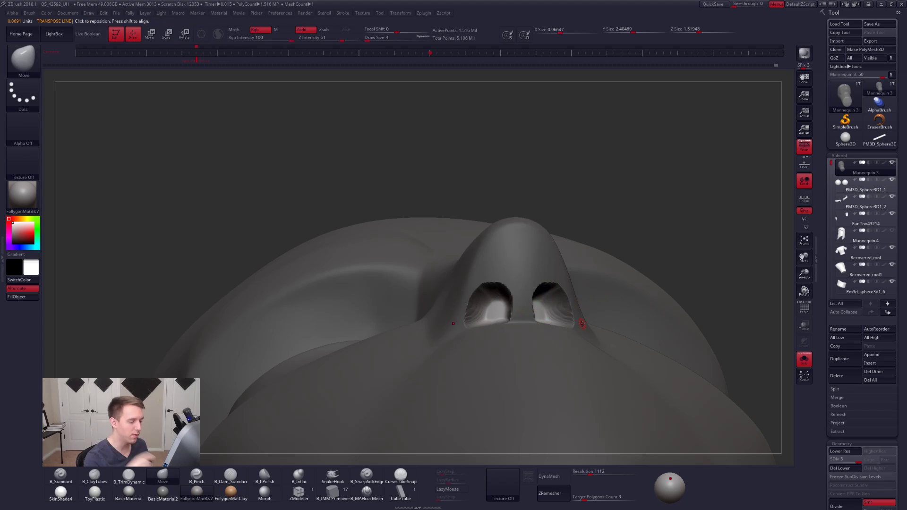
- Clear the mask and reshape and smooth the septum between the nostrils
right_drag(550, 322, 544, 284)
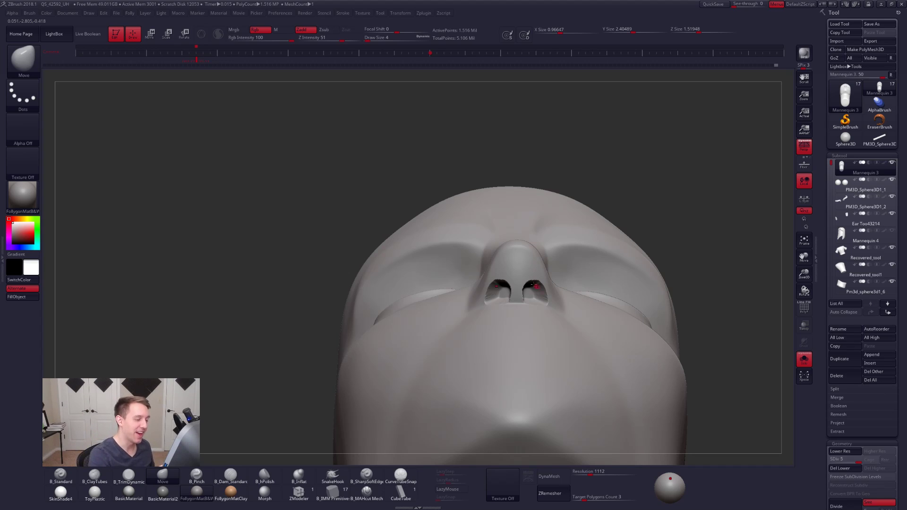
ctrl+right_drag(528, 280, 509, 283)
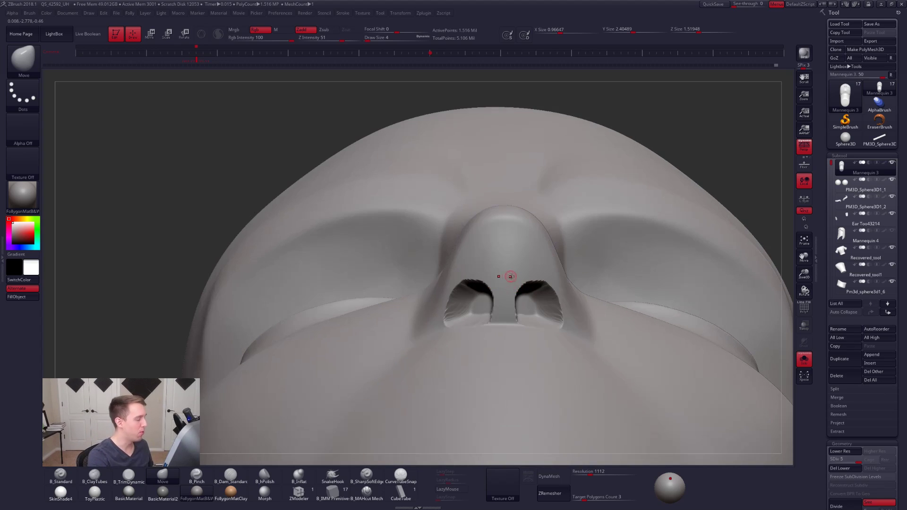
key(space)
drag(520, 283, 527, 285)
right_drag(515, 314, 506, 312)
key(shift)
shift+drag(505, 311, 508, 301)
mouse_move(520, 308)
ctrl+right_down()
mouse_move(518, 286)
mouse_move(554, 291)
mouse_move(537, 313)
mouse_move(514, 299)
mouse_move(529, 294)
mouse_move(520, 305)
ctrl+right_up()
- Set the draw size to 21 and turn on backface masking for the Move brush
key(space)
click(520, 305)
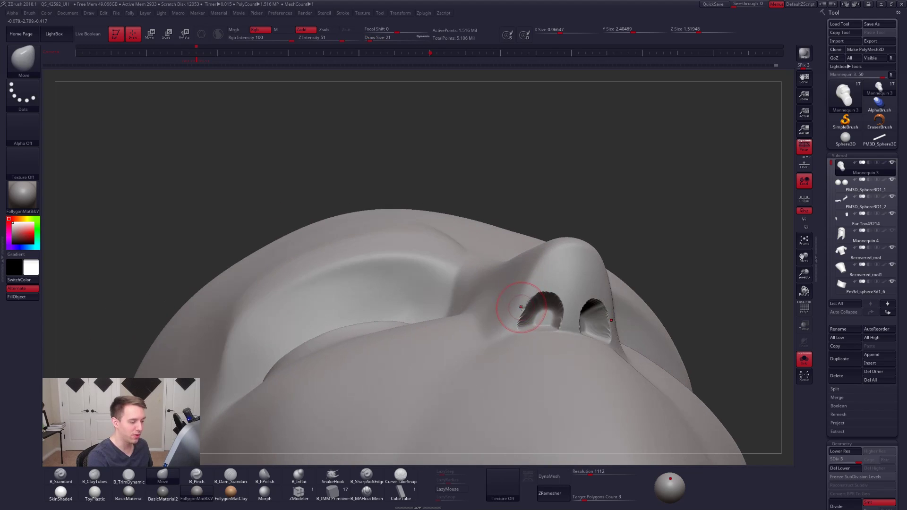
key(space)
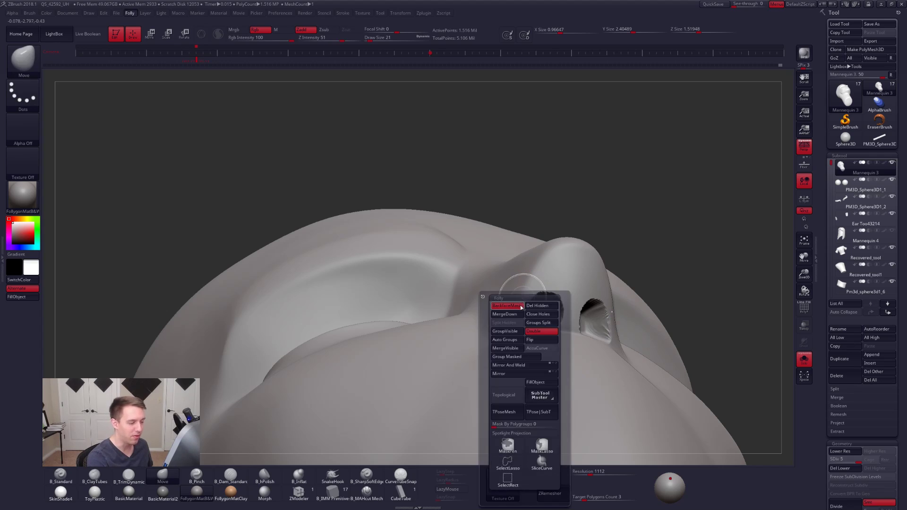
mouse_move(581, 284)
right_down()
mouse_move(567, 319)
mouse_move(542, 314)
mouse_move(511, 274)
mouse_move(504, 328)
right_up()
- Reshape the nostril rims and outer wings with the Move brush at a draw size of 29
key(space)
drag(527, 281, 529, 281)
key(ctrl+space)
click(527, 288)
right_drag(529, 299, 528, 274)
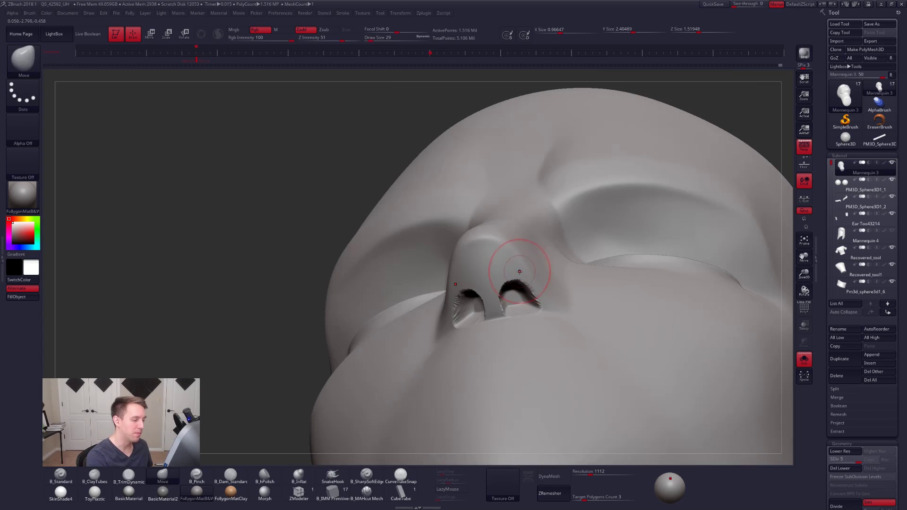
ctrl+right_drag(476, 307, 480, 267)
- Check the nose in profile and from below, toggle the polyframe, and set the draw size to 18
ctrl+right_click(515, 264)
mouse_move(531, 242)
right_down()
mouse_move(537, 310)
mouse_move(531, 289)
mouse_move(602, 361)
mouse_move(561, 328)
right_up()
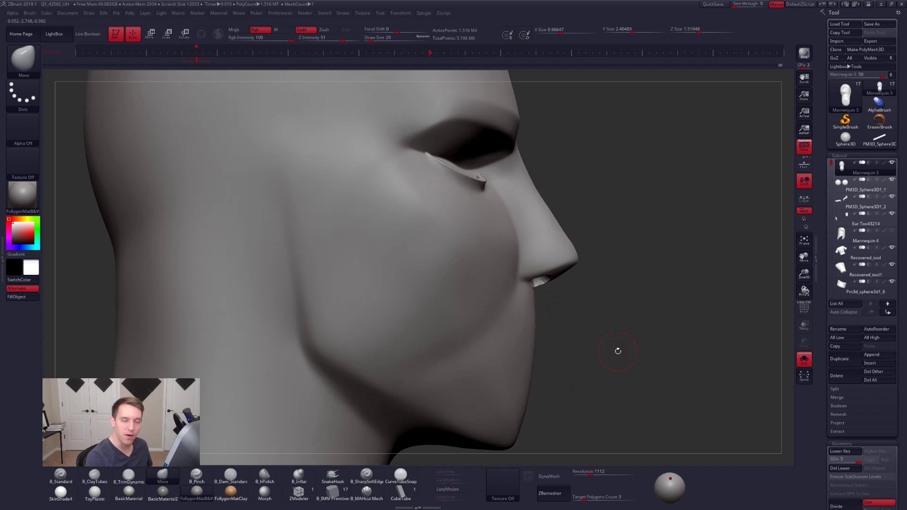
mouse_move(668, 354)
mouse_down()
mouse_move(648, 372)
mouse_move(661, 361)
mouse_move(645, 317)
mouse_up()
key(shift+f)
key(shift+f)
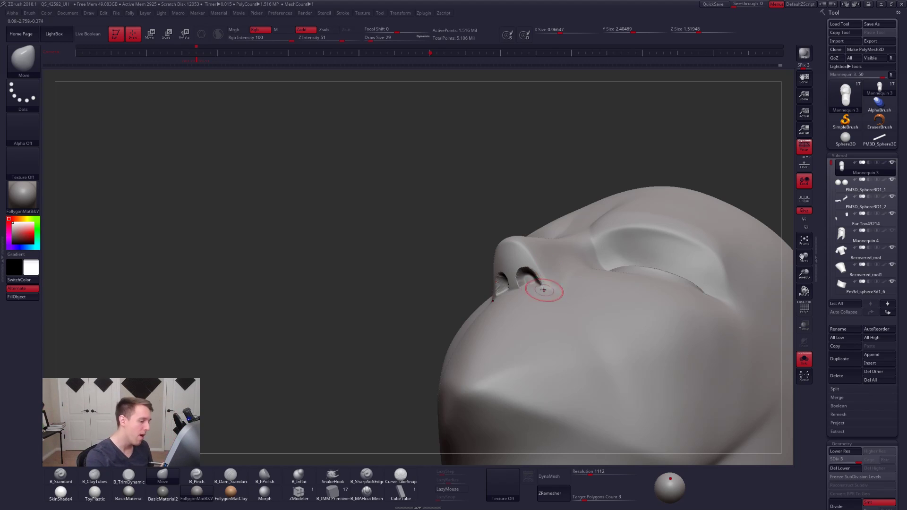
mouse_move(533, 280)
right_down()
mouse_move(546, 285)
mouse_move(550, 308)
right_up()
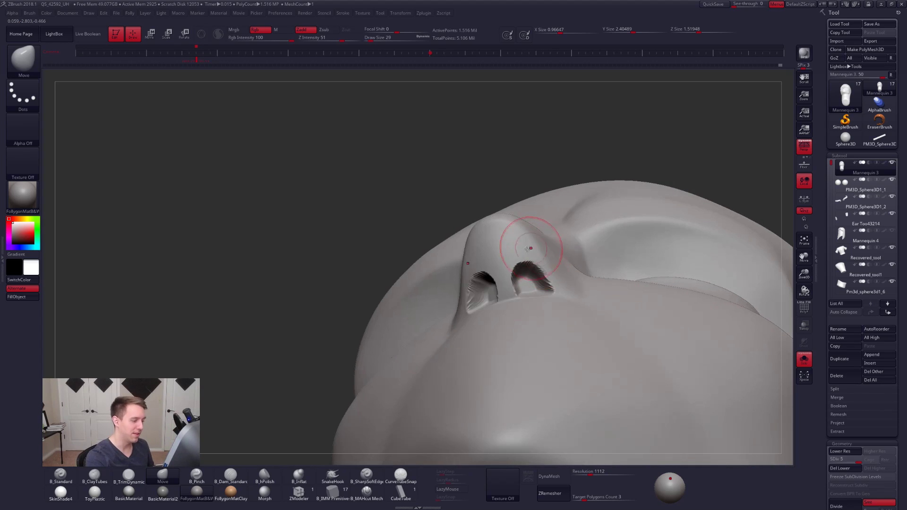
key(space)
drag(535, 274, 531, 274)
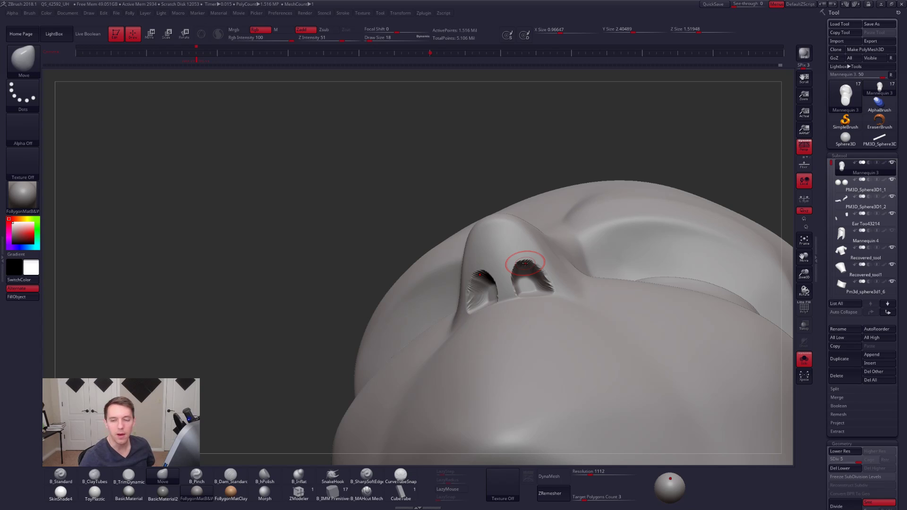
click(299, 493)
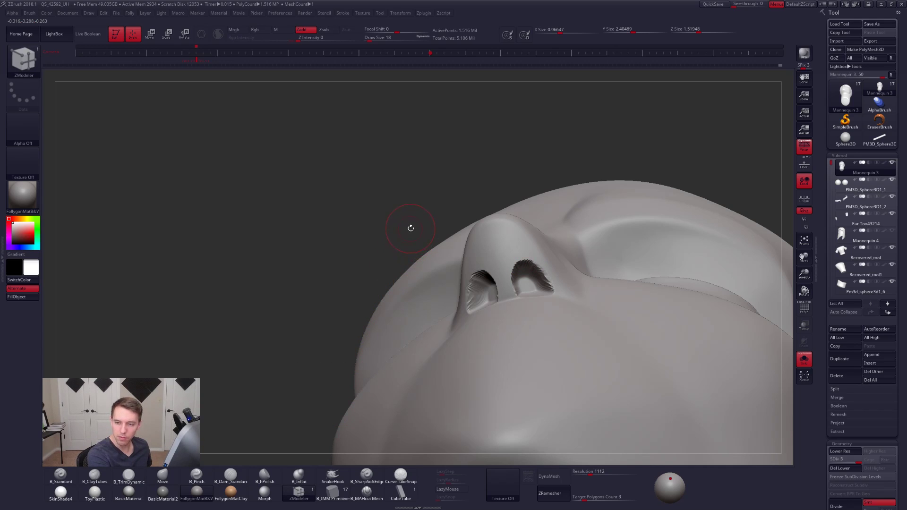
key(b)
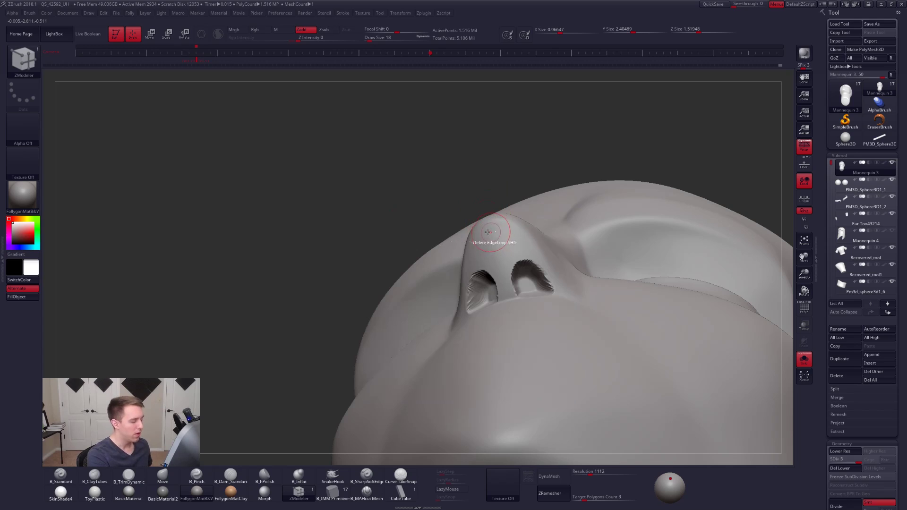
key(space)
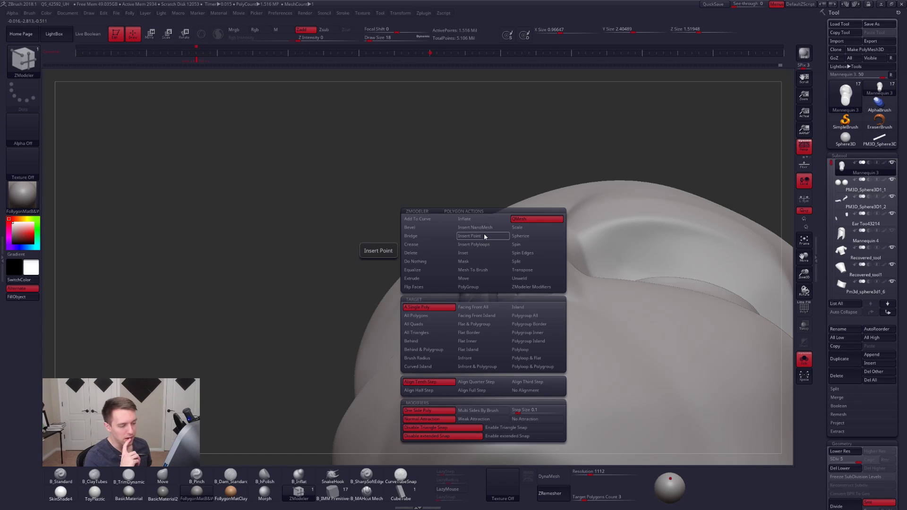
drag(828, 374, 850, 296)
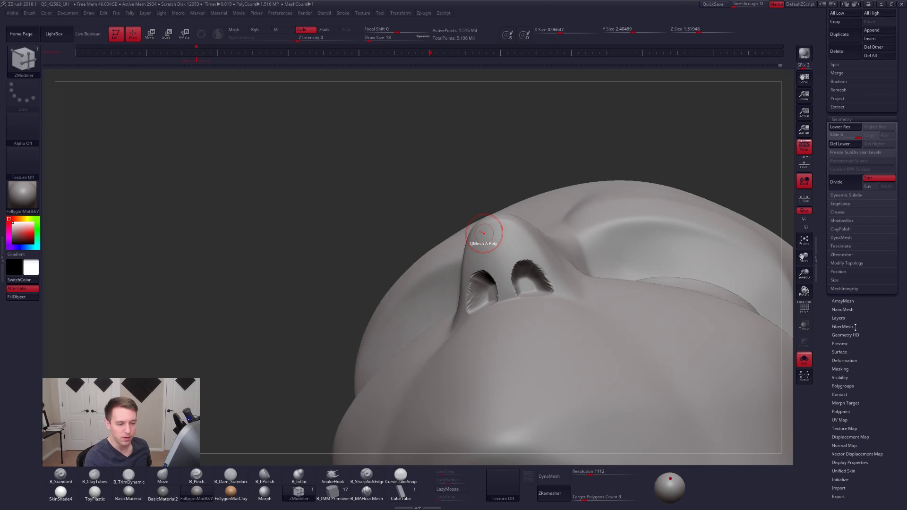
drag(856, 330, 839, 451)
key(b)
key(m)
key(v)
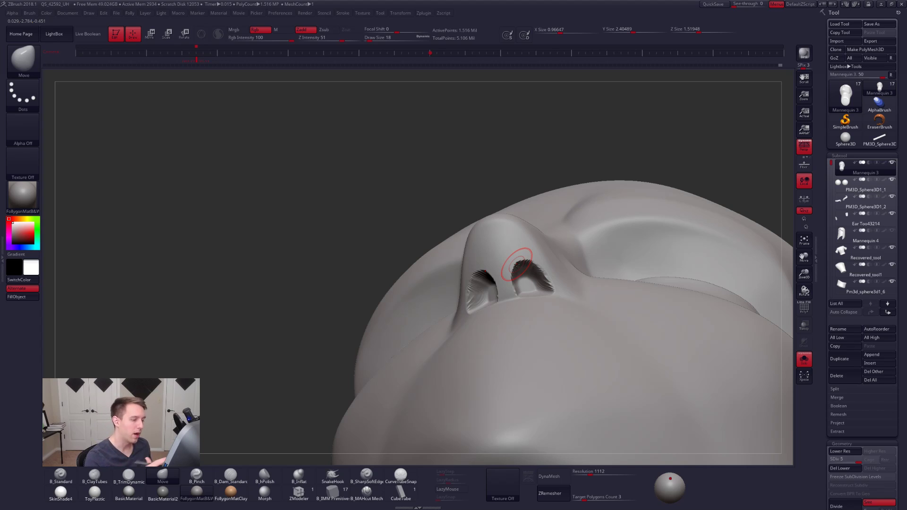
- Adjust the outer corner of the nostril beside the upper lip with the Move brush
right_drag(518, 265, 566, 350)
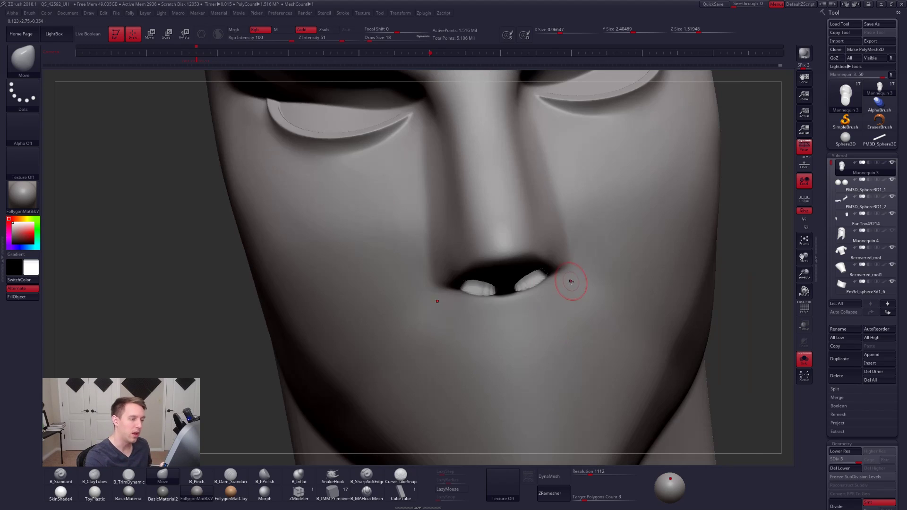
ctrl+right_drag(571, 284, 620, 300)
drag(539, 288, 547, 296)
right_drag(547, 295, 570, 285)
- Turn on LazyMouse and pinch the edge above the nostril with B_Pinch, raising the draw size to 29
key(5)
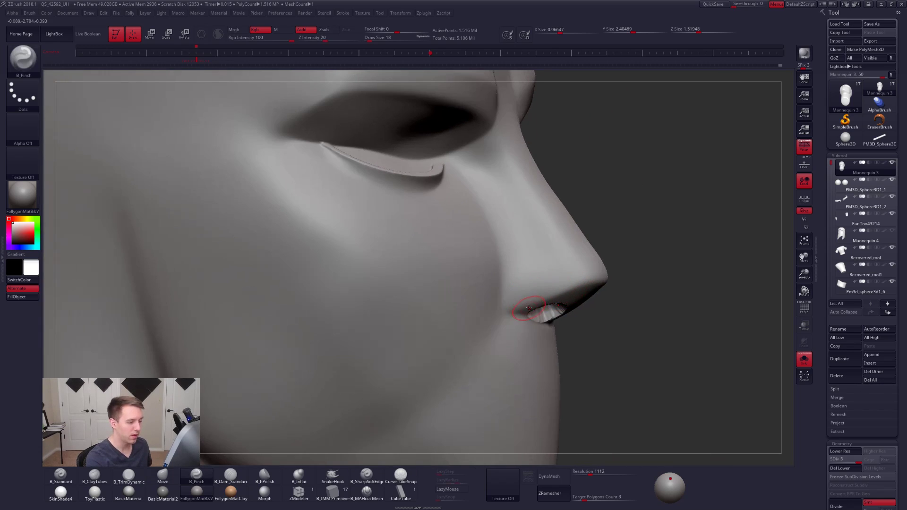
right_drag(532, 316, 520, 297)
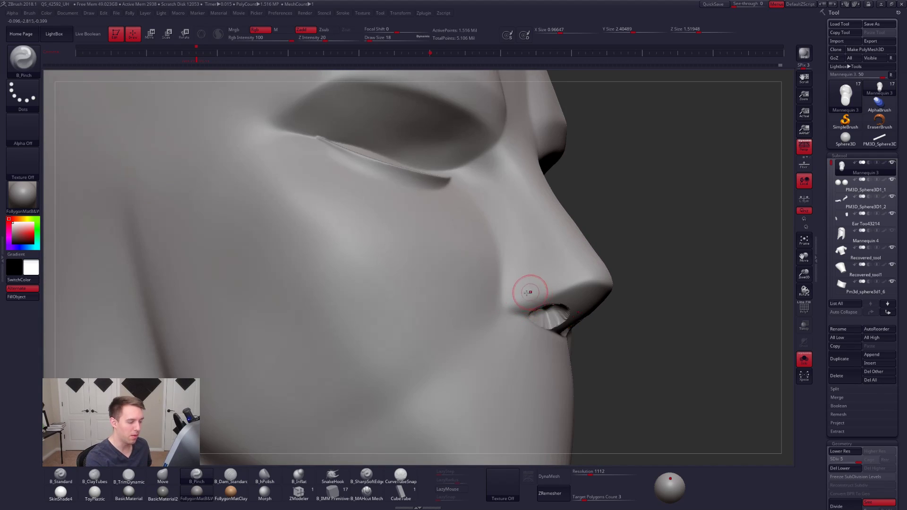
key(l)
drag(511, 307, 517, 301)
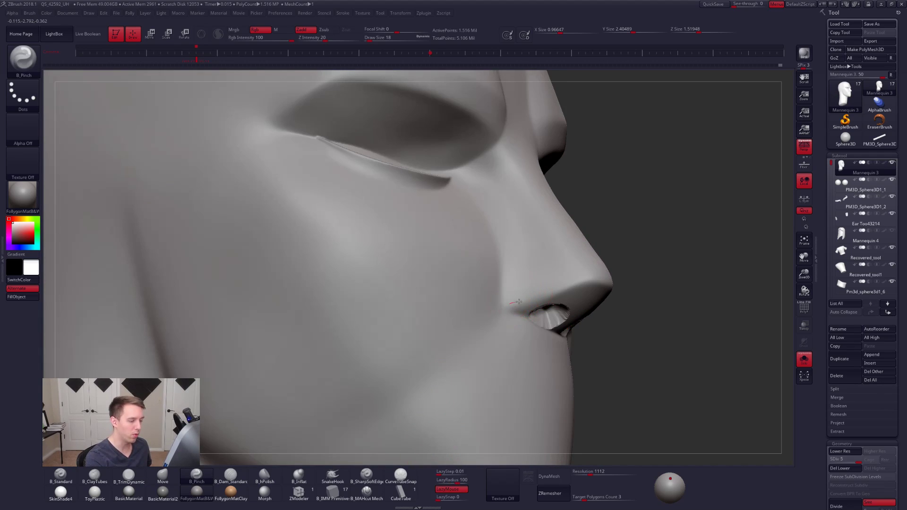
drag(585, 282, 592, 279)
drag(511, 302, 593, 280)
drag(516, 304, 523, 302)
drag(584, 281, 596, 278)
right_drag(597, 304, 539, 299)
key(space)
drag(617, 289, 621, 289)
mouse_move(630, 284)
right_down()
mouse_move(628, 241)
mouse_move(589, 284)
mouse_move(562, 287)
mouse_move(572, 318)
right_up()
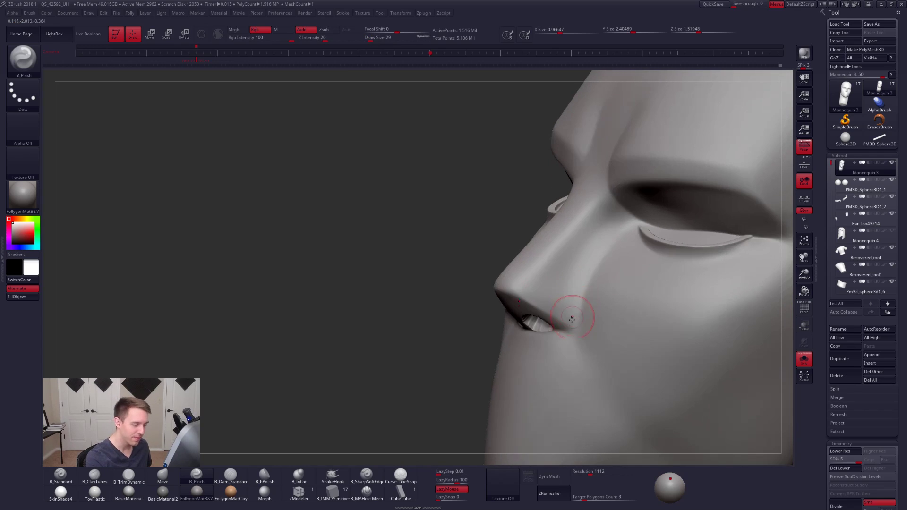
- Lasso-mask the side wings of the nose around the nostrils and check the mask from the front and side
key(ctrl)
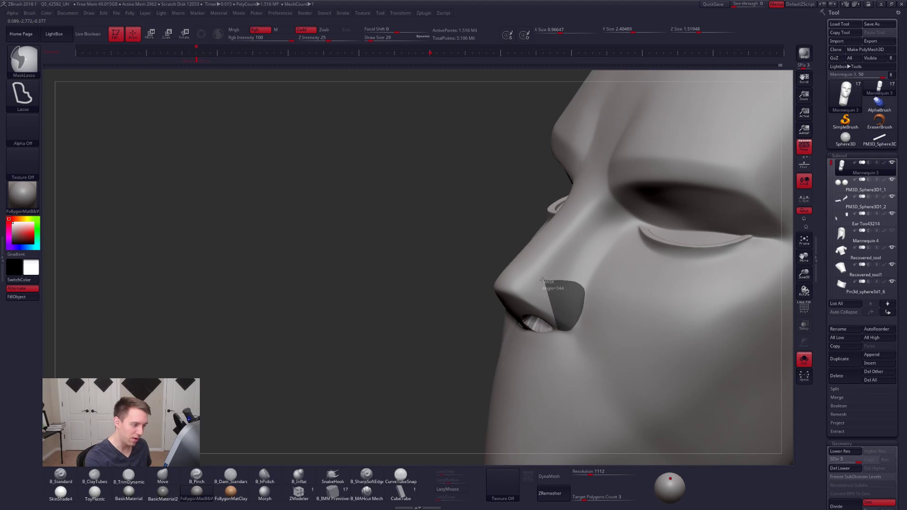
mouse_move(511, 297)
ctrl+mouse_down()
mouse_move(489, 331)
mouse_move(499, 350)
ctrl+mouse_up()
mouse_move(573, 347)
ctrl+right_down()
mouse_move(570, 332)
mouse_move(604, 334)
mouse_move(547, 312)
mouse_move(530, 335)
ctrl+right_up()
mouse_move(546, 273)
ctrl+mouse_down()
mouse_move(566, 353)
mouse_move(700, 206)
ctrl+mouse_up()
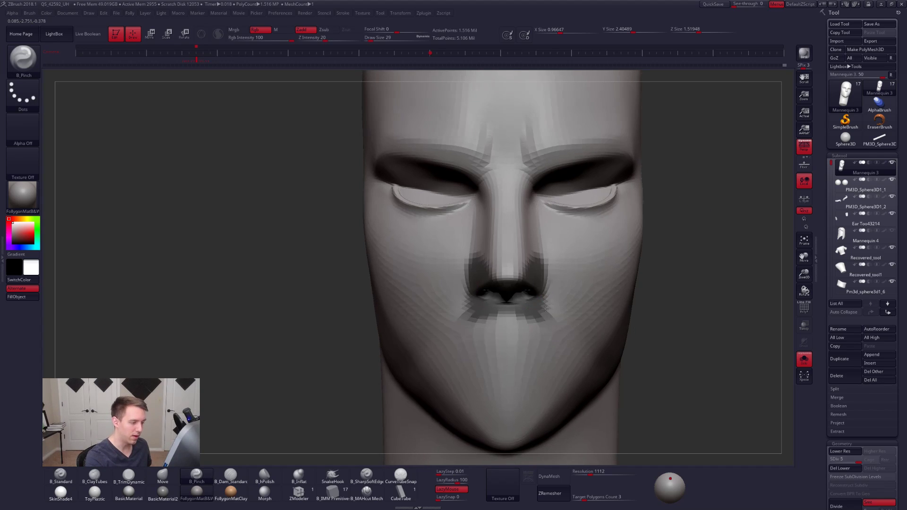
ctrl+right_drag(515, 280, 511, 298)
mouse_move(550, 293)
ctrl+mouse_down()
mouse_move(502, 302)
mouse_move(530, 360)
mouse_move(591, 316)
ctrl+mouse_up()
alt+right_drag(567, 324, 565, 284)
right_drag(658, 378, 552, 374)
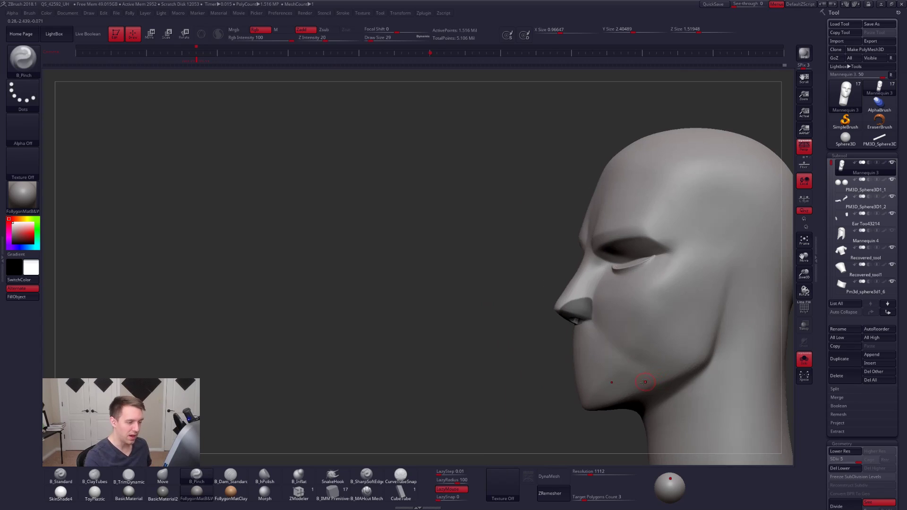
ctrl+right_drag(584, 306, 578, 321)
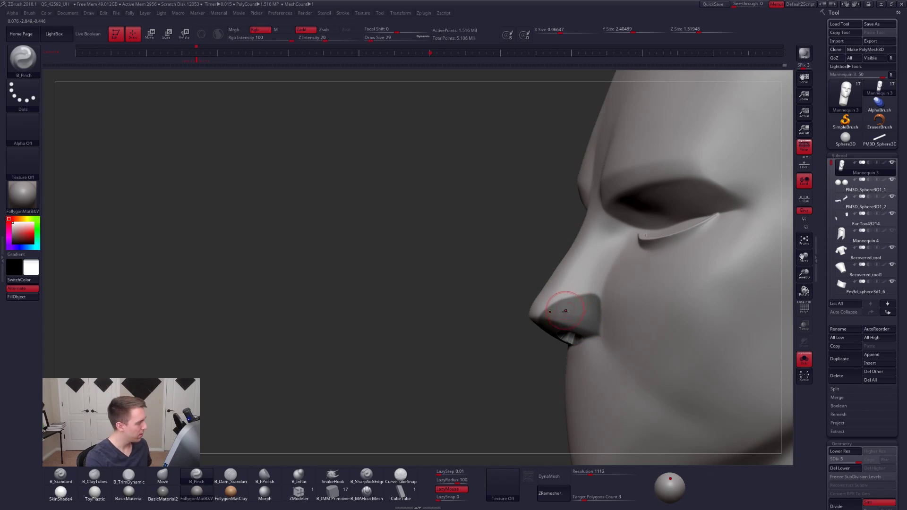
- Switch masking to the MaskPen and touch up the edge of the nose-wing mask, reducing the draw size to 12
key(ctrl+f)
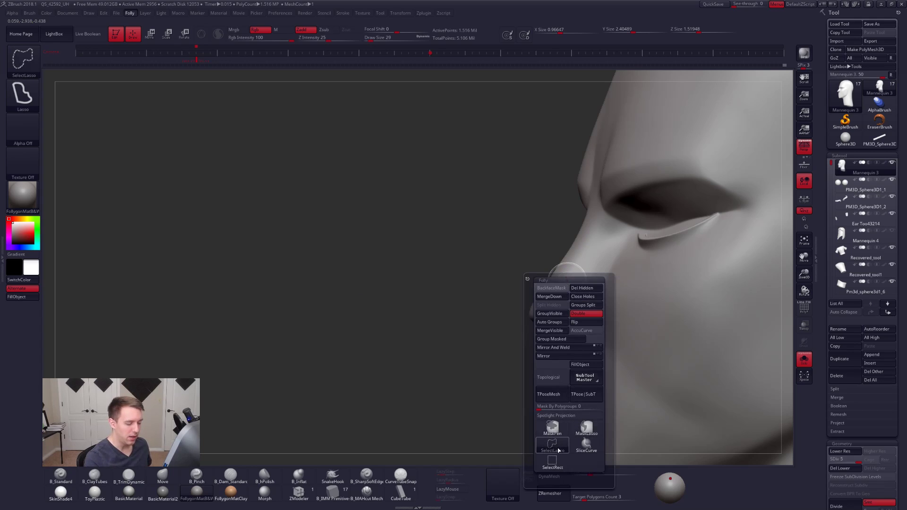
ctrl+right_drag(576, 283, 570, 306)
key(space)
drag(573, 308, 571, 307)
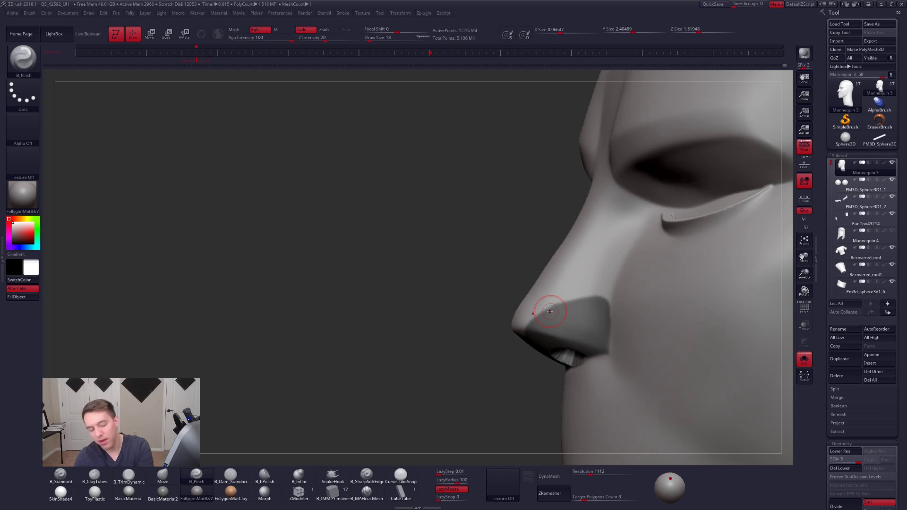
right_drag(550, 311, 619, 329)
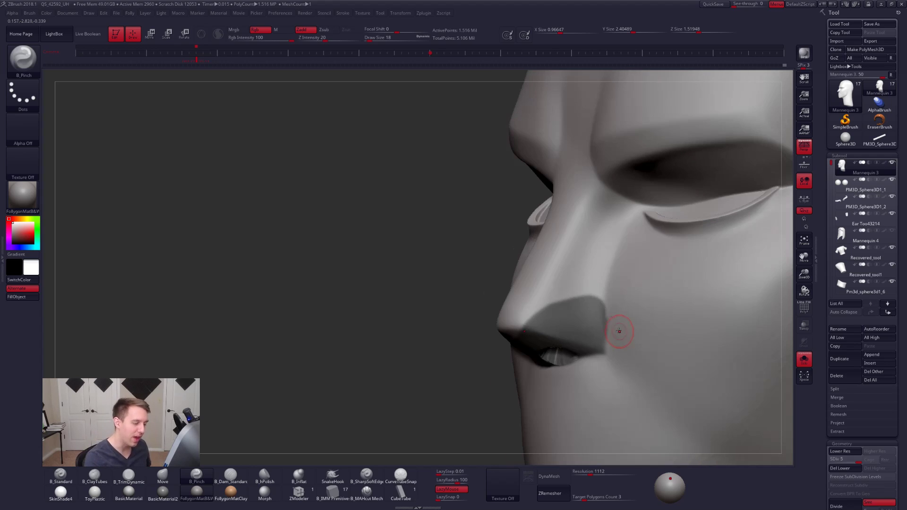
key(ctrl+f)
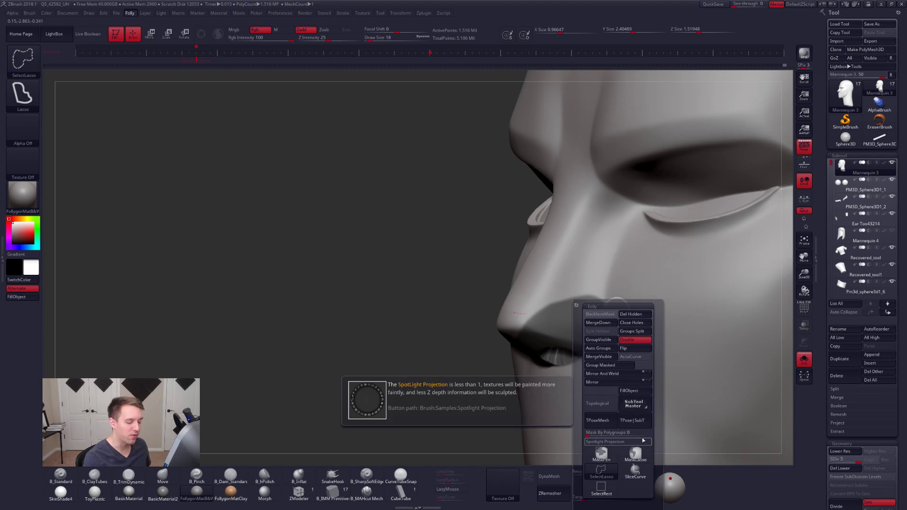
key(space)
drag(612, 303, 610, 304)
right_drag(610, 304, 624, 303)
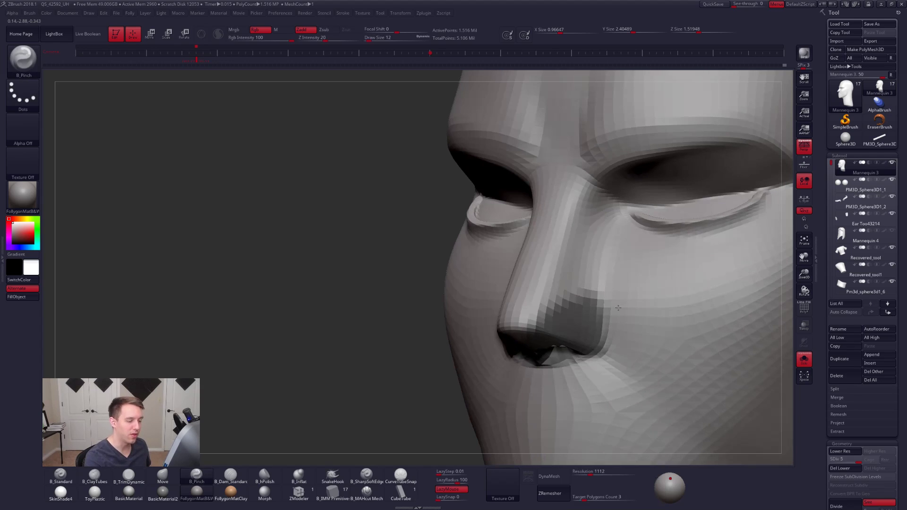
ctrl+drag(605, 296, 606, 300)
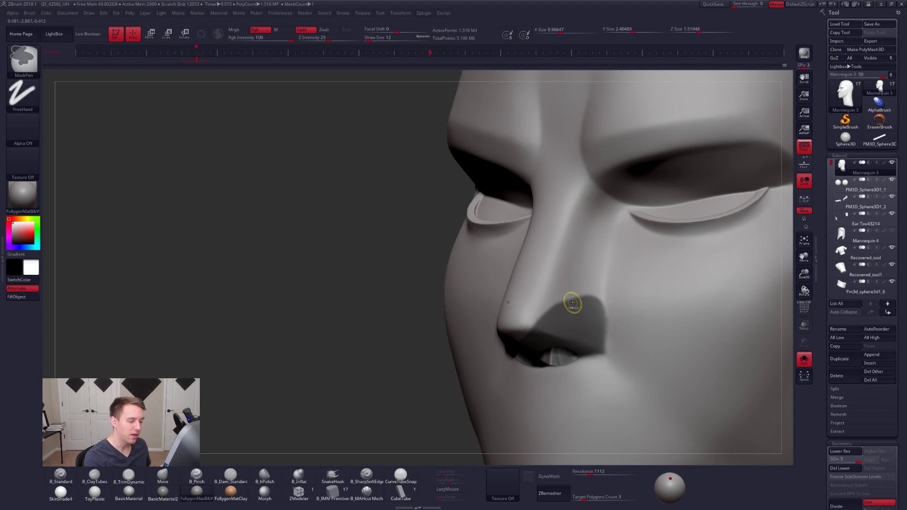
- Invert the mask and clean up the rear and lower borders of the nose wing at a draw size of 9
ctrl+click(429, 340)
key(space)
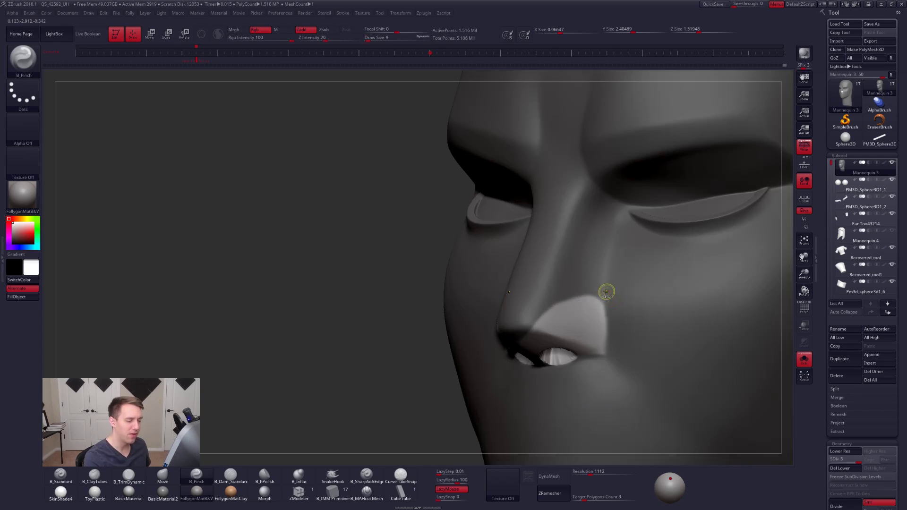
key(ctrl)
ctrl+drag(610, 314, 605, 359)
right_drag(596, 354, 556, 348)
- Select B_ClayTubes, turn off perspective, and refine the upper and lower borders of the unmasked nose wing
key(2)
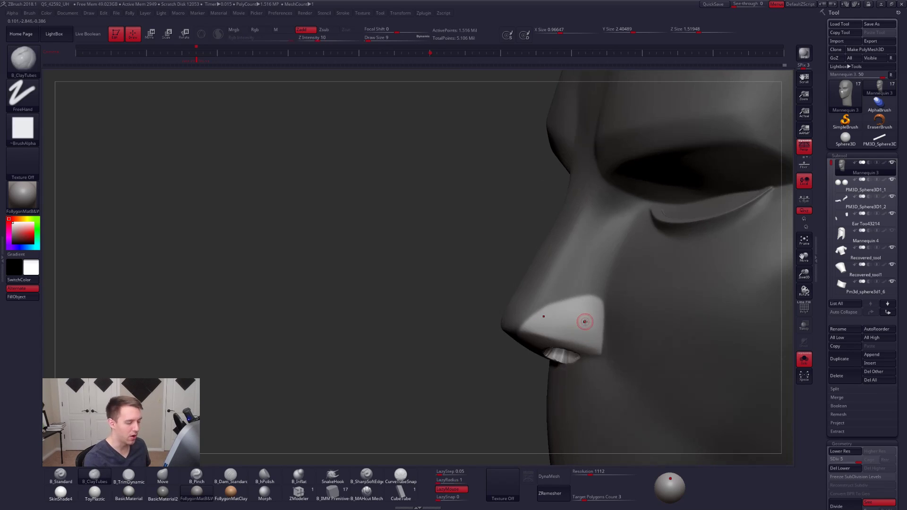
key(ctrl+f)
key(p)
right_drag(593, 291, 562, 307)
right_drag(557, 350, 498, 329)
mouse_move(500, 319)
ctrl+shift+mouse_down()
mouse_move(465, 325)
mouse_move(642, 362)
mouse_move(647, 352)
ctrl+shift+mouse_up()
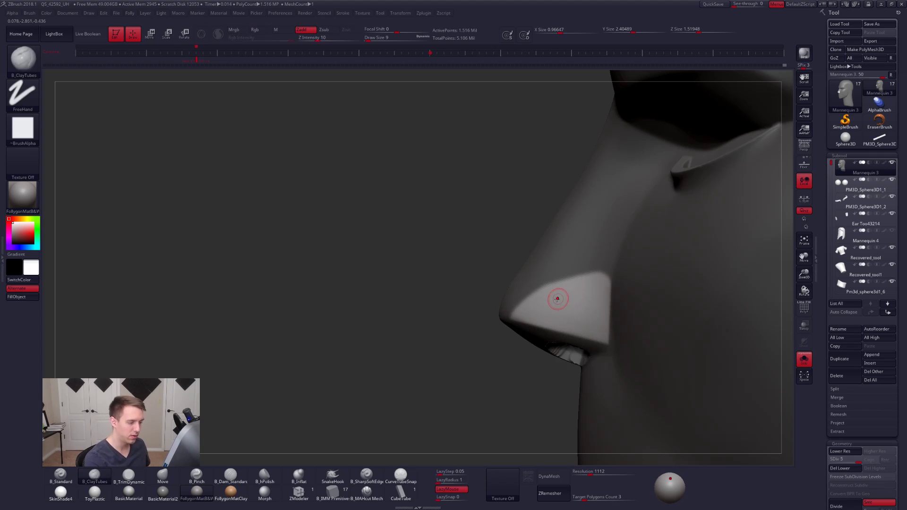
- Pull out the unmasked nostril wings with the Move brush at a draw size of 49
key(space)
drag(568, 304, 569, 304)
key(b)
key(m)
key(v)
mouse_move(569, 305)
right_down()
mouse_move(612, 305)
mouse_move(588, 300)
mouse_move(601, 259)
right_up()
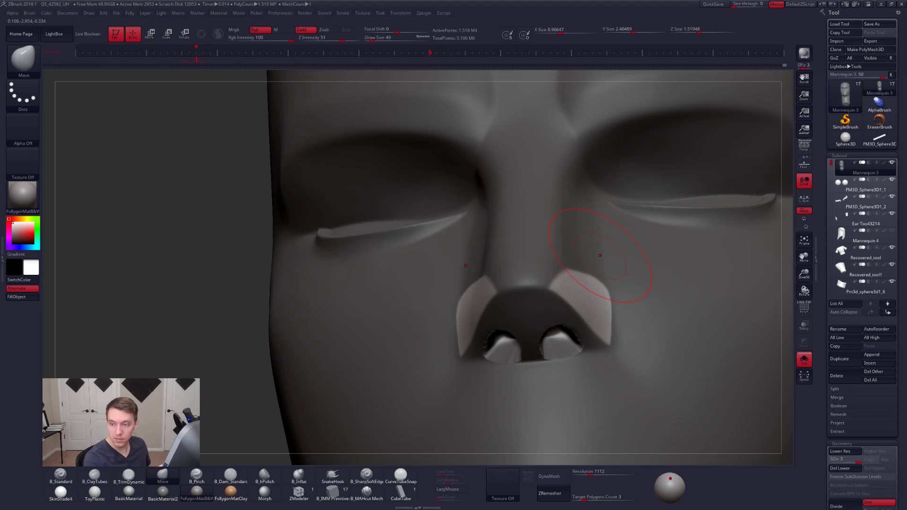
mouse_move(573, 261)
right_down()
mouse_move(555, 305)
mouse_move(569, 338)
right_up()
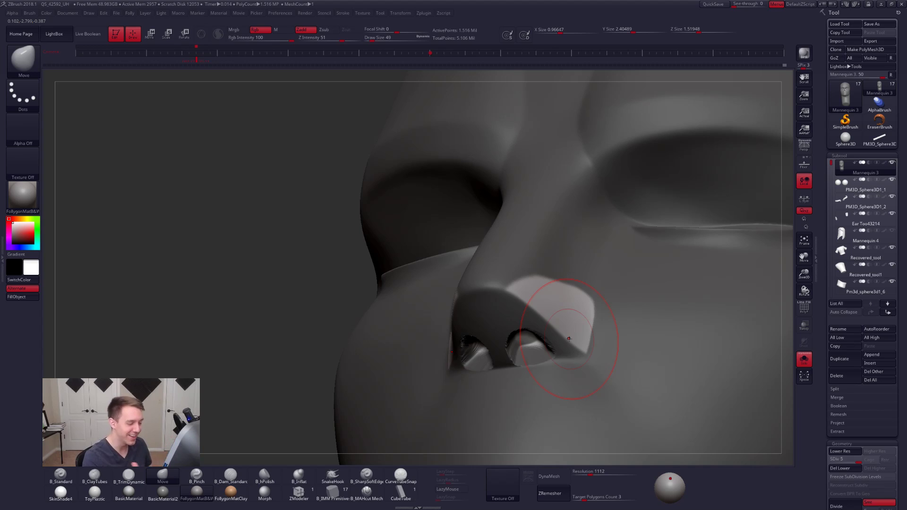
right_drag(581, 300, 587, 320)
- Reduce the Move brush's draw size and fine-tune the nostril wings from the front
key(space)
drag(587, 320, 589, 316)
key(space)
key(space)
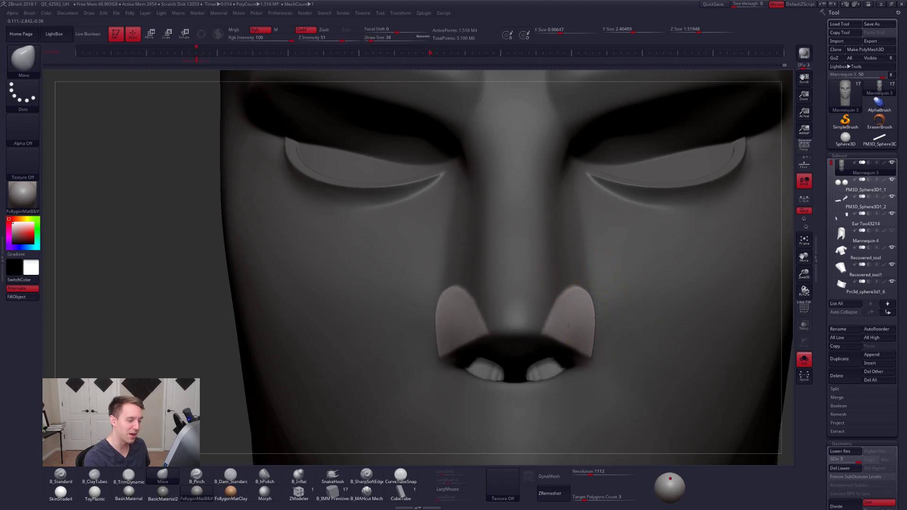
right_drag(568, 325, 573, 315)
- Build up the unmasked nostril wings with B_ClayTubes at a draw size of 29
key(space)
mouse_move(587, 307)
mouse_down()
mouse_move(589, 319)
mouse_move(544, 315)
mouse_move(581, 305)
mouse_move(562, 336)
mouse_move(582, 321)
mouse_move(600, 340)
mouse_move(572, 350)
mouse_up()
key(2)
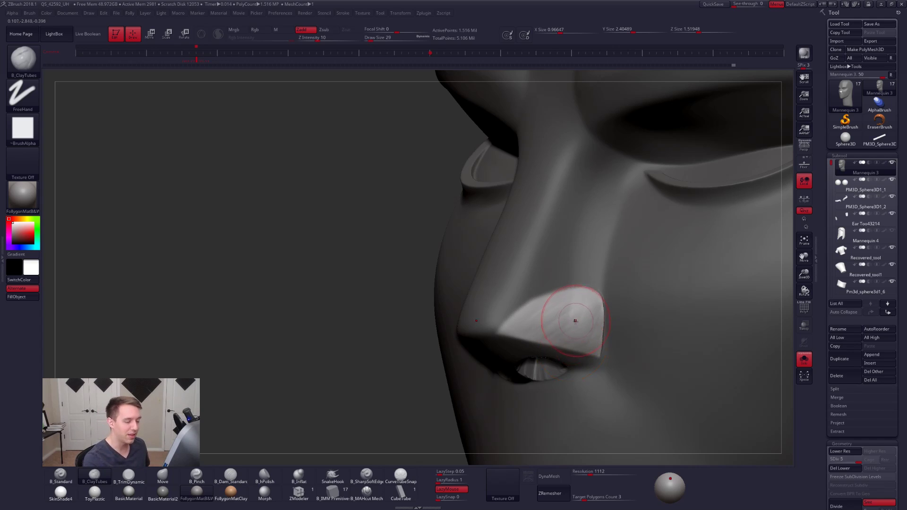
alt+right_drag(576, 323, 553, 330)
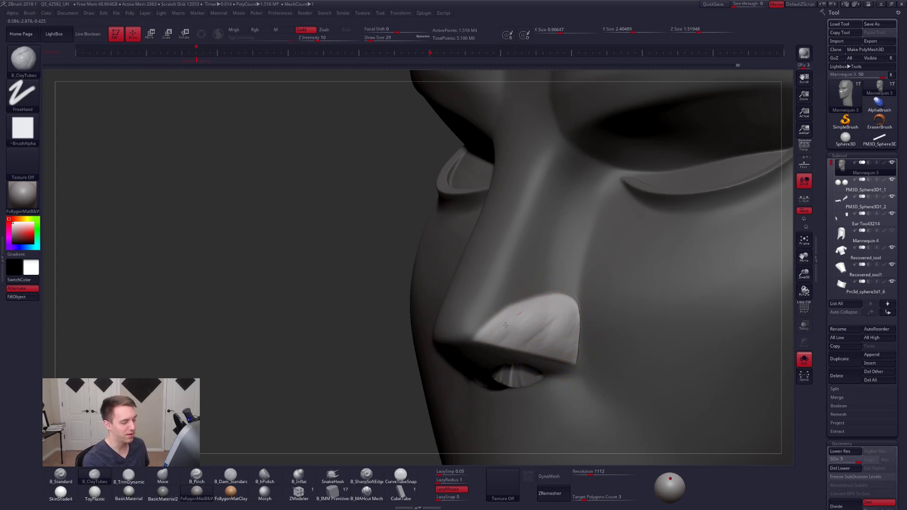
mouse_move(555, 335)
right_down()
mouse_move(586, 333)
mouse_move(500, 359)
right_up()
- Clear the mask and lower the head mesh by two subdivision levels
ctrl+click(302, 366)
ctrl+right_drag(578, 316, 589, 321)
key(space)
drag(578, 322, 574, 315)
key(shift+d)
key(shift+d)
- Reshape the nostril wings on the coarser mesh with the Move brush at a draw size of 43
key(b)
key(m)
key(v)
key(space)
alt+right_drag(574, 316, 561, 317)
key(space)
drag(561, 322, 562, 321)
shift+right_drag(560, 326, 530, 342)
- Lasso-mask the nose wing in profile and invert the mask to protect the rest of the face
key(ctrl+shift)
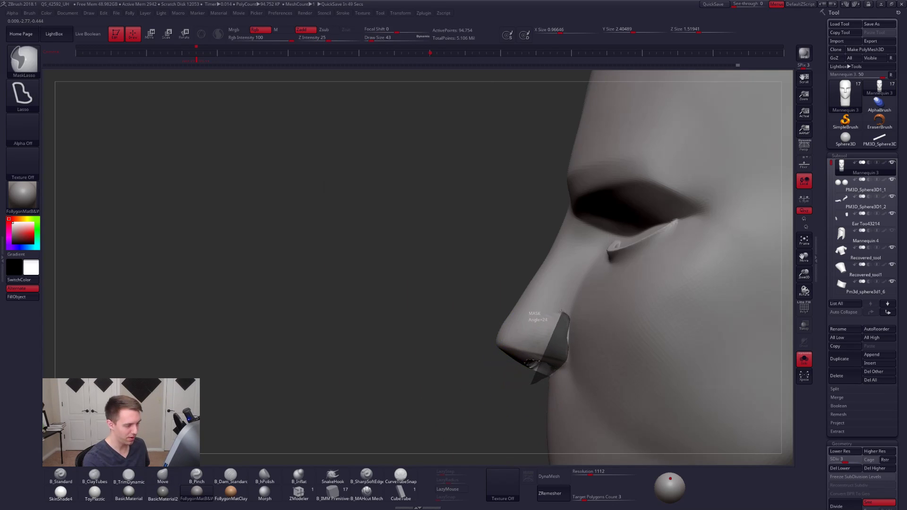
ctrl+shift+drag(493, 336, 495, 338)
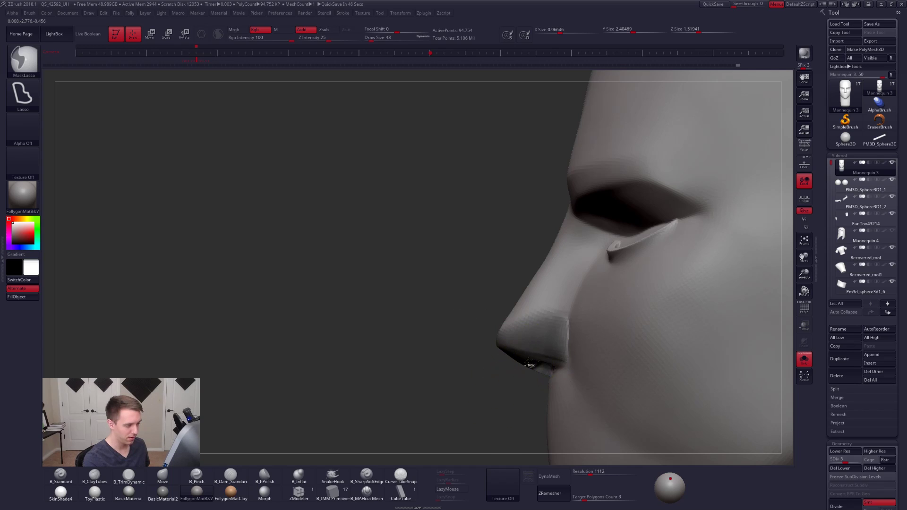
key(ctrl+i)
right_drag(543, 334, 607, 330)
right_drag(528, 329, 548, 326)
- Widen the nostril wings at the lowest subdivision levels with a draw size of 67, and return to level 3
right_click(545, 326)
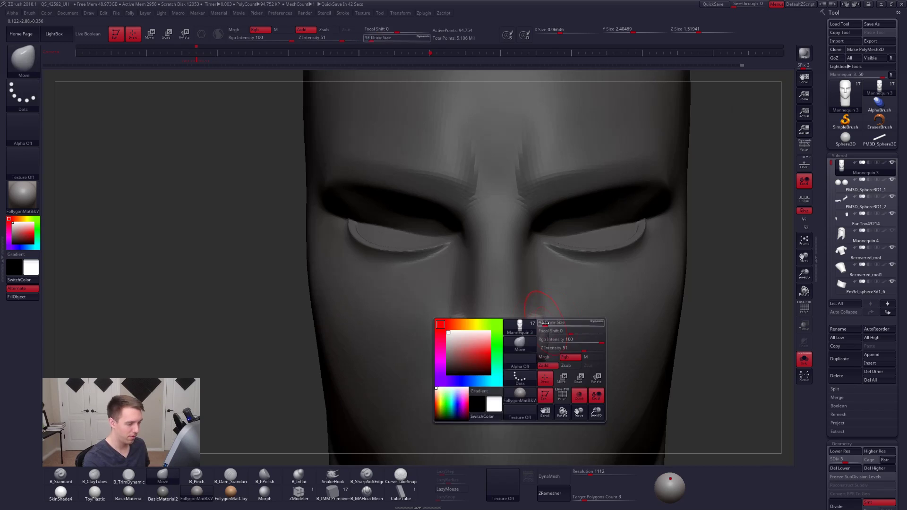
key(space)
drag(544, 325, 539, 317)
key(shift+d)
key(shift+d)
key(space)
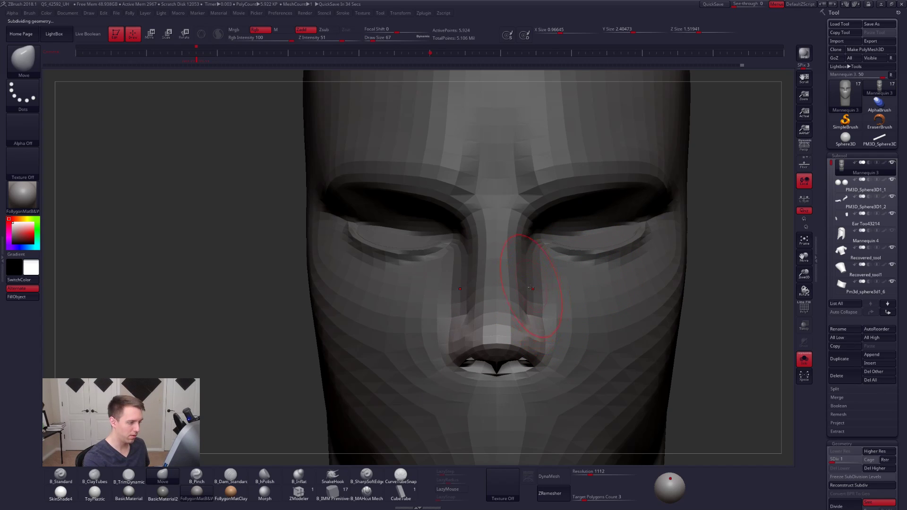
key(d)
mouse_move(538, 301)
right_down()
mouse_move(567, 305)
mouse_move(540, 303)
right_up()
key(d)
- Turn perspective on and reshape the nostril wings with the Move brush at a draw size of 38, undoing the last stroke
click(804, 146)
mouse_move(685, 322)
right_down()
mouse_move(707, 326)
mouse_move(688, 334)
right_up()
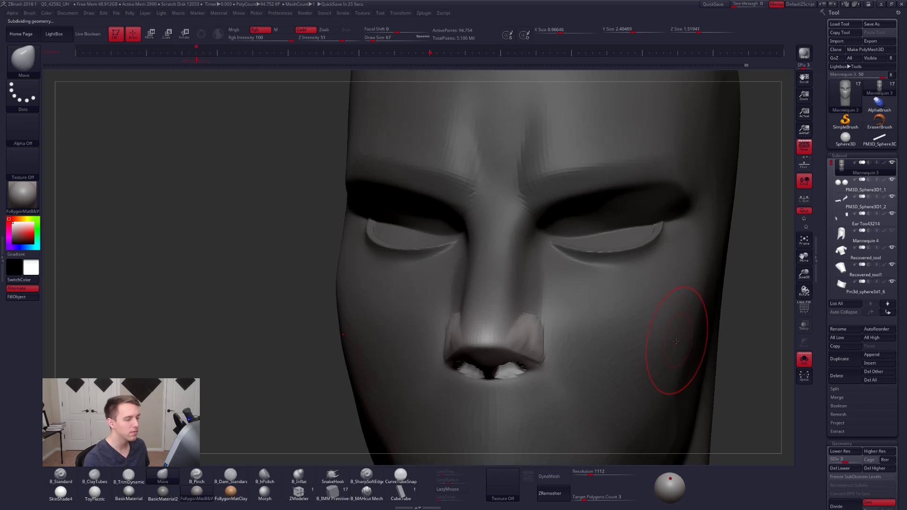
mouse_move(586, 322)
alt+right_down()
mouse_move(566, 296)
mouse_move(562, 265)
alt+right_up()
key(space)
drag(506, 269, 502, 269)
mouse_move(499, 273)
right_down()
mouse_move(474, 277)
mouse_move(522, 273)
right_up()
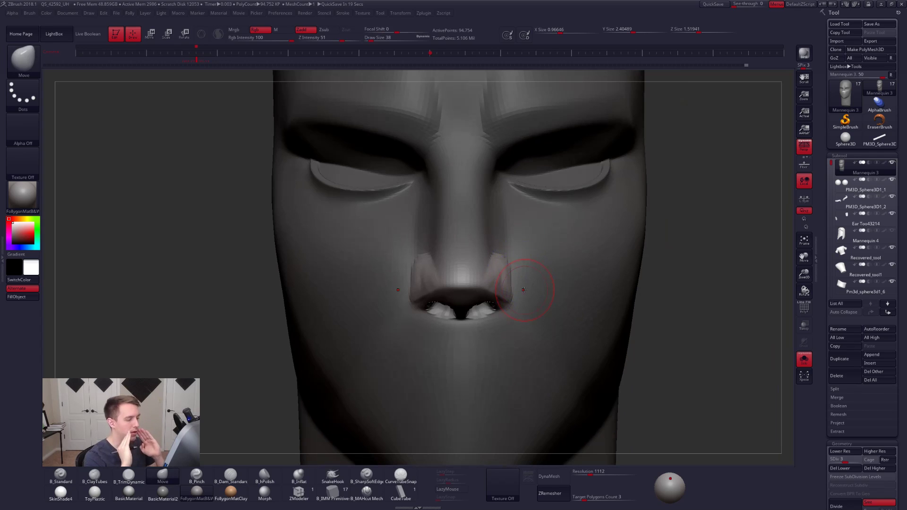
right_drag(502, 318, 492, 265)
right_drag(498, 301, 485, 299)
drag(490, 274, 497, 271)
key(ctrl+z)
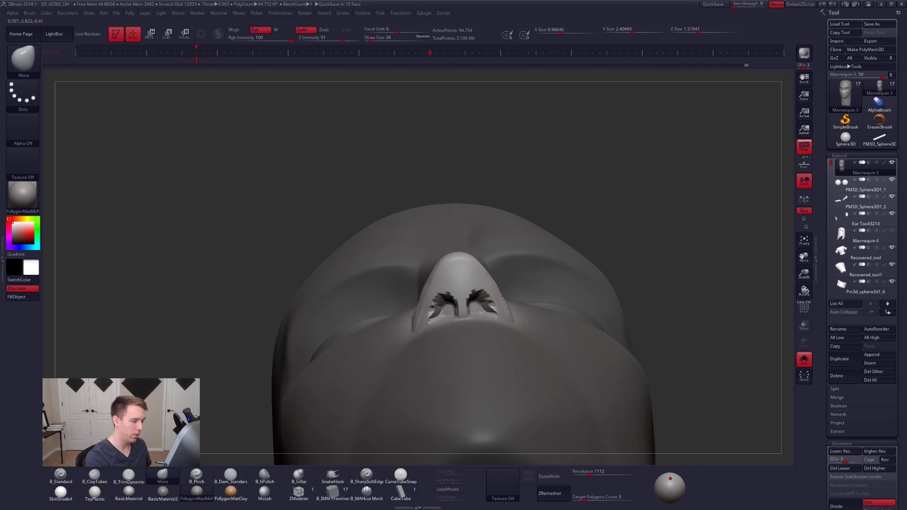
- Smooth and adjust the nostril wings, and raise the head mesh back to subdivision level 5
mouse_move(501, 298)
right_down()
mouse_move(455, 344)
mouse_move(499, 324)
mouse_move(403, 341)
right_up()
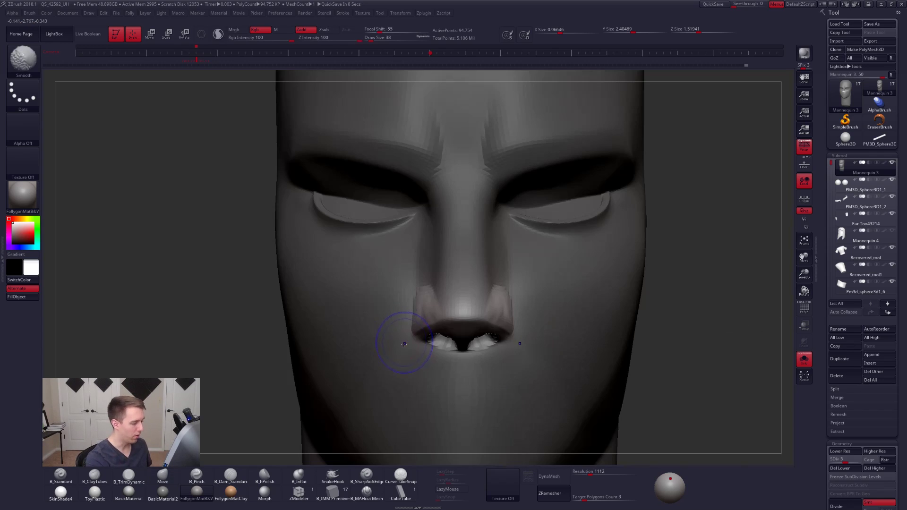
ctrl+drag(685, 299, 697, 310)
right_drag(524, 305, 509, 305)
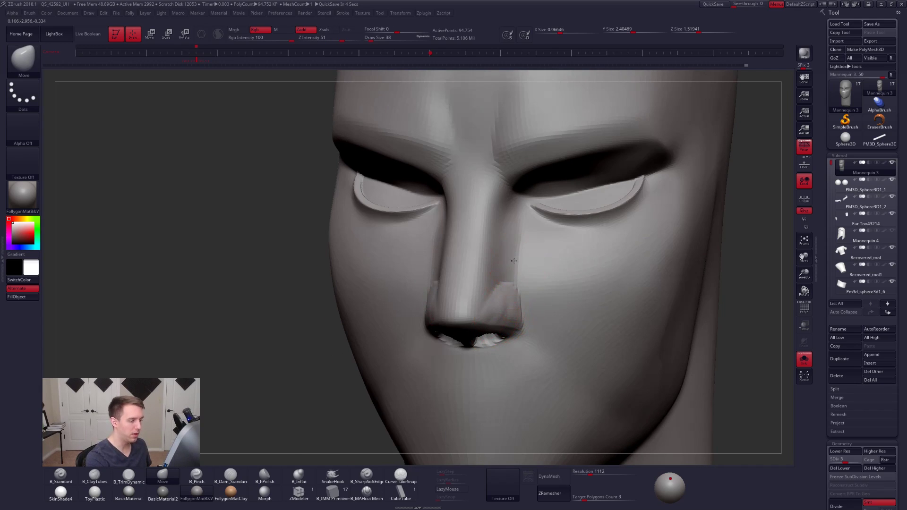
key(d)
key(d)
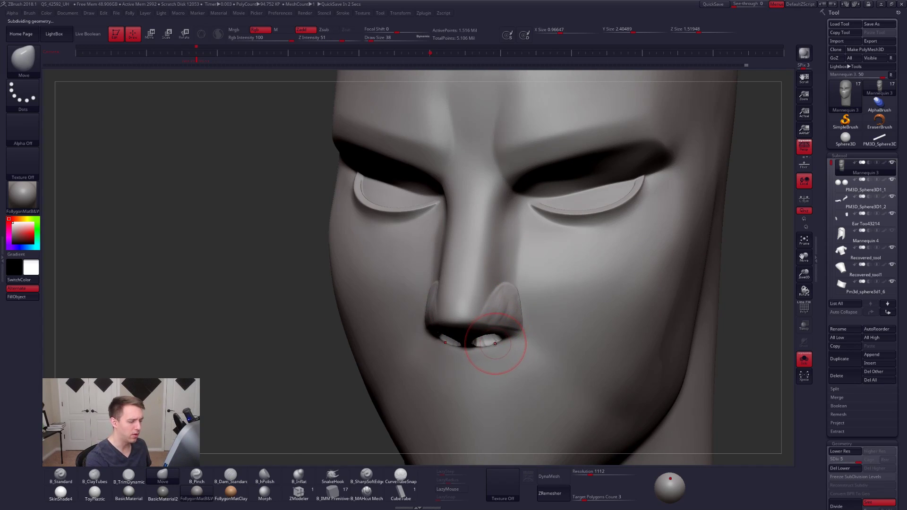
shift+right_drag(531, 362, 529, 344)
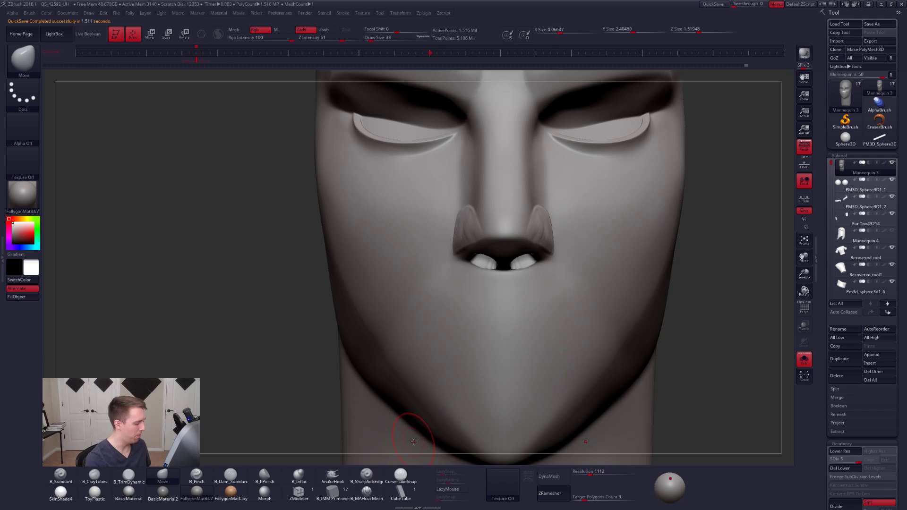
key(ctrl)
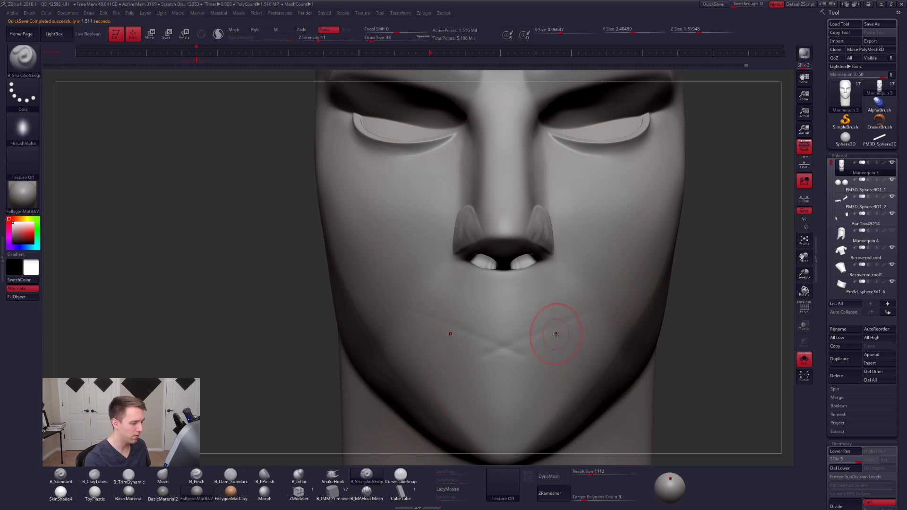
drag(544, 381, 608, 292)
key(space)
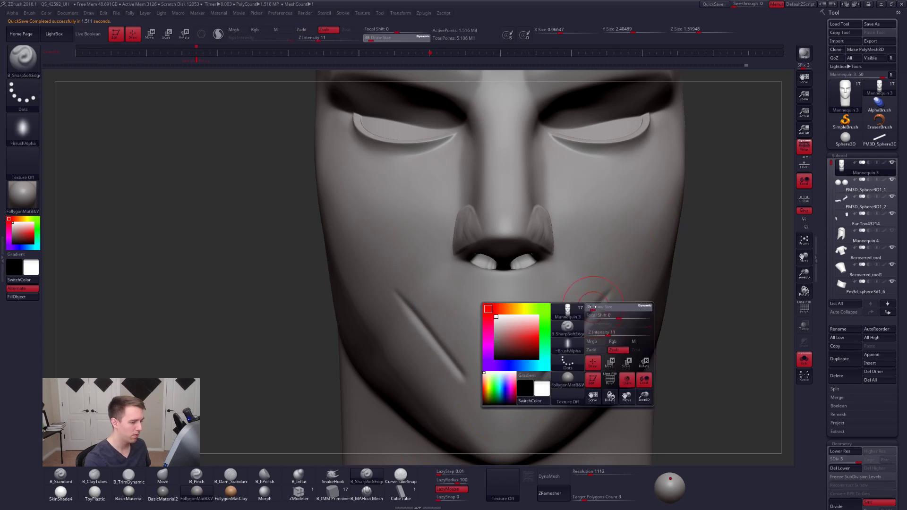
key(ctrl+z)
key(ctrl+d)
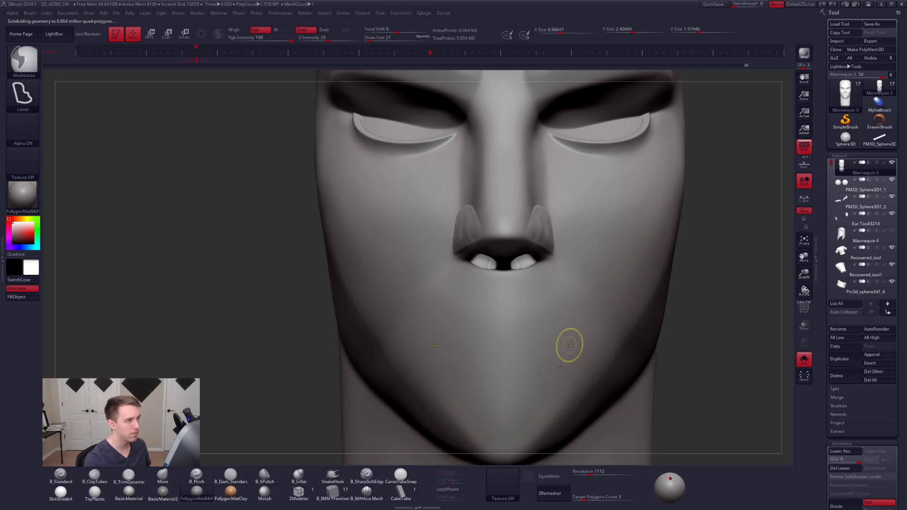
drag(556, 372, 616, 273)
key(ctrl+z)
key(ctrl+z)
- Show all subtools and carve a straight horizontal mouth line below the nose with B_SharpSoftEdge at draw size 21, undoing the stray cheek crease
alt+right_drag(479, 309, 473, 321)
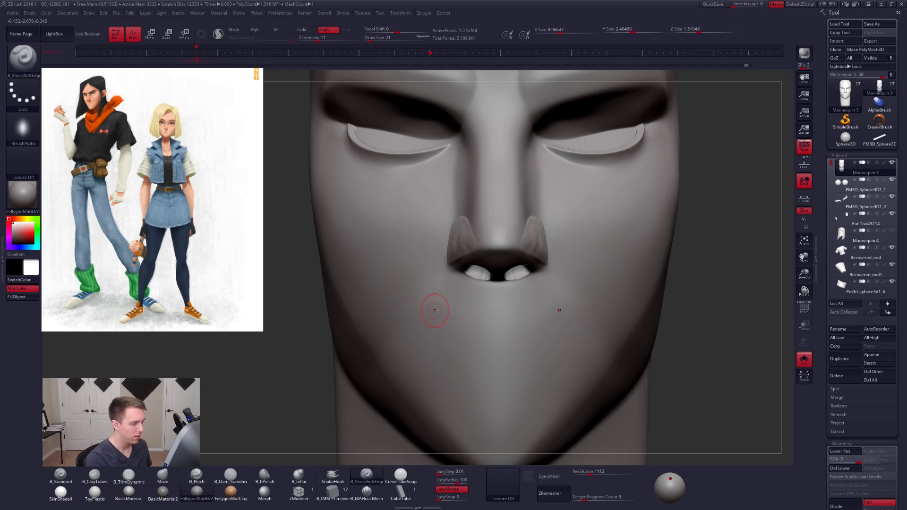
key(alt+s)
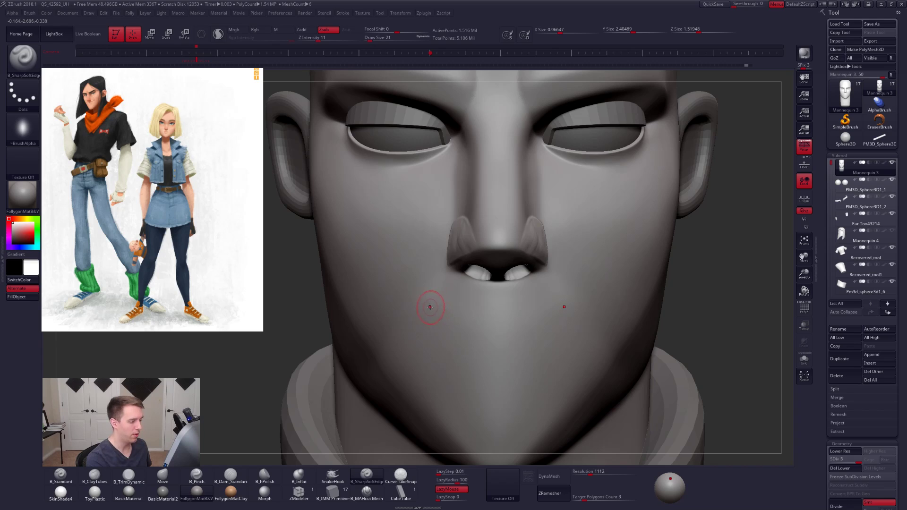
drag(479, 309, 489, 308)
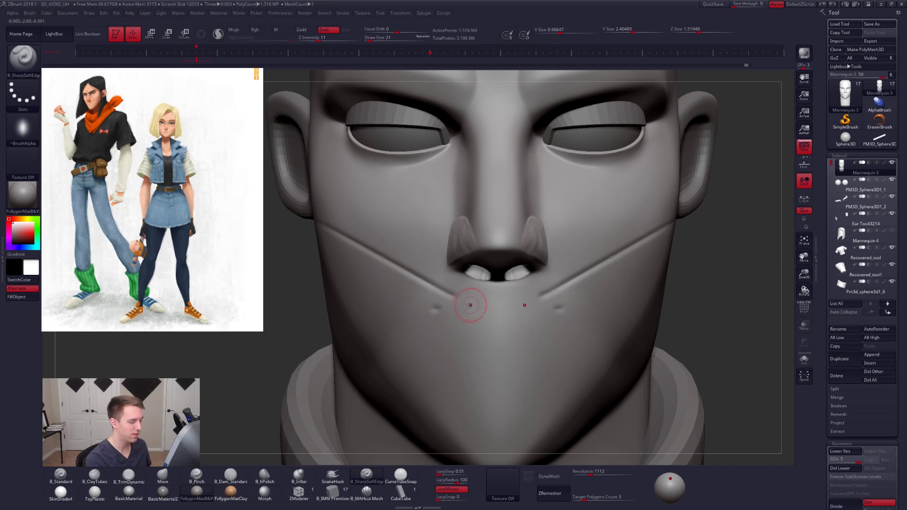
key(ctrl+z)
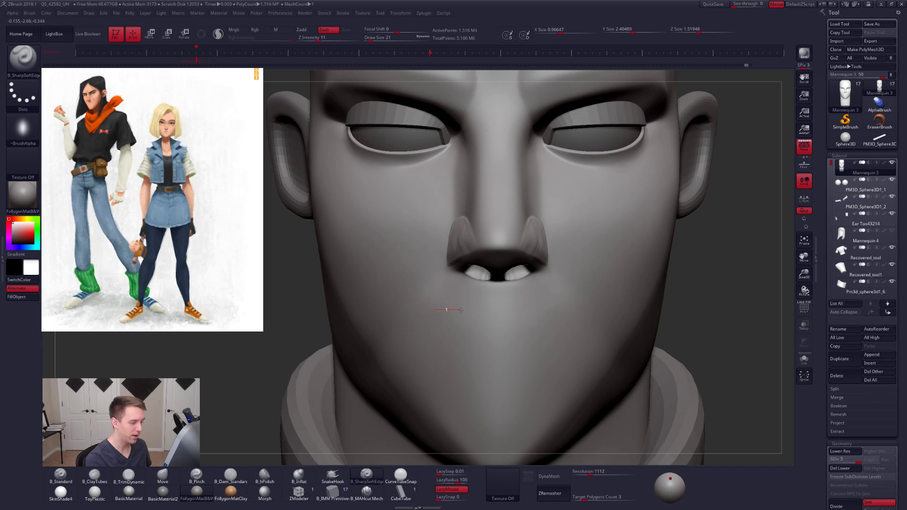
drag(475, 309, 586, 309)
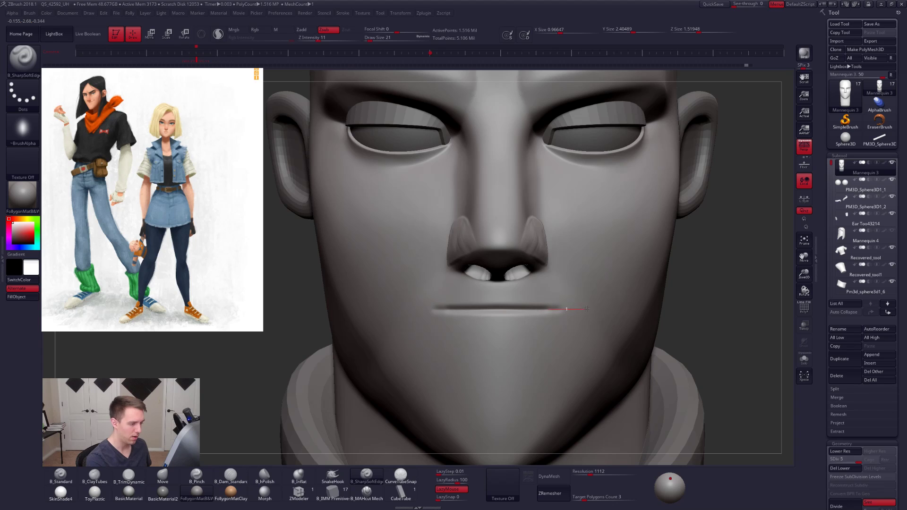
mouse_move(563, 308)
right_down()
mouse_move(607, 332)
mouse_move(573, 307)
right_up()
- Smooth the front of the chin below the mouth at subdivision level 4, and return to level 5
right_drag(620, 379, 602, 384)
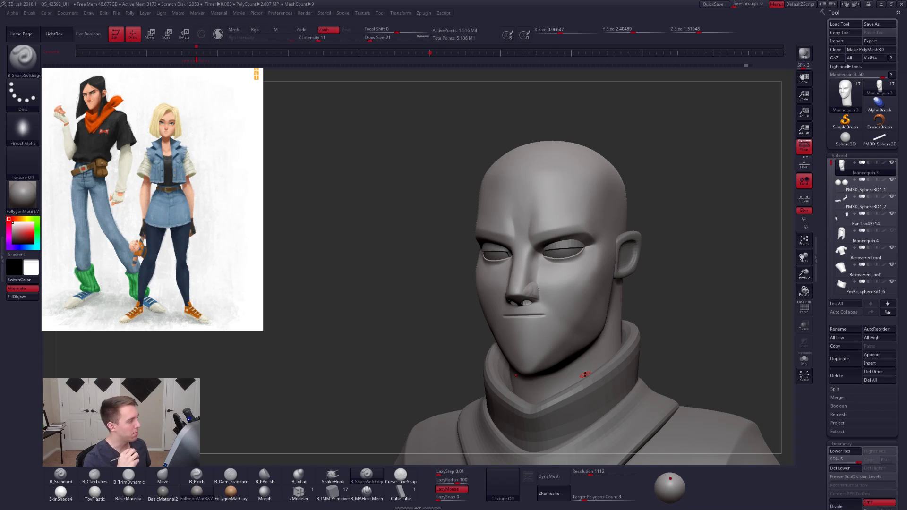
shift+drag(675, 355, 567, 361)
key(shift+d)
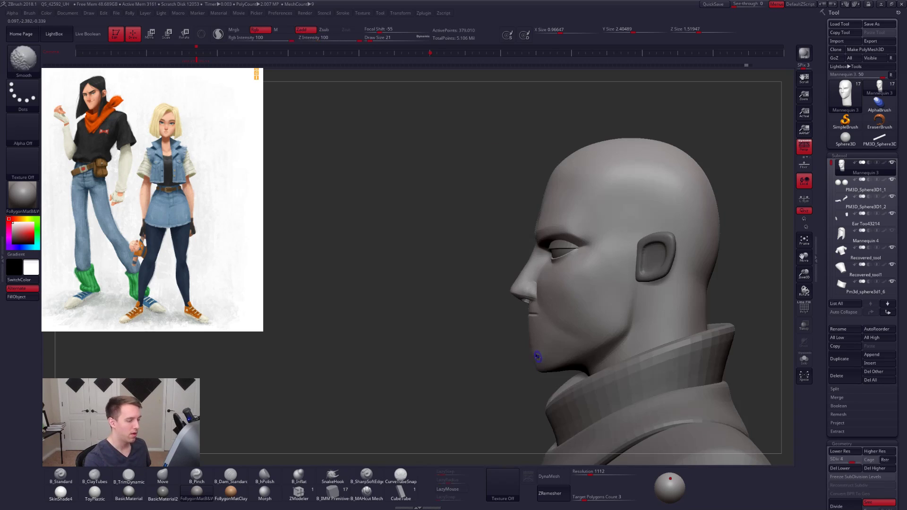
mouse_move(526, 338)
mouse_down()
mouse_move(610, 334)
mouse_move(538, 326)
mouse_up()
key(d)
drag(494, 303, 638, 303)
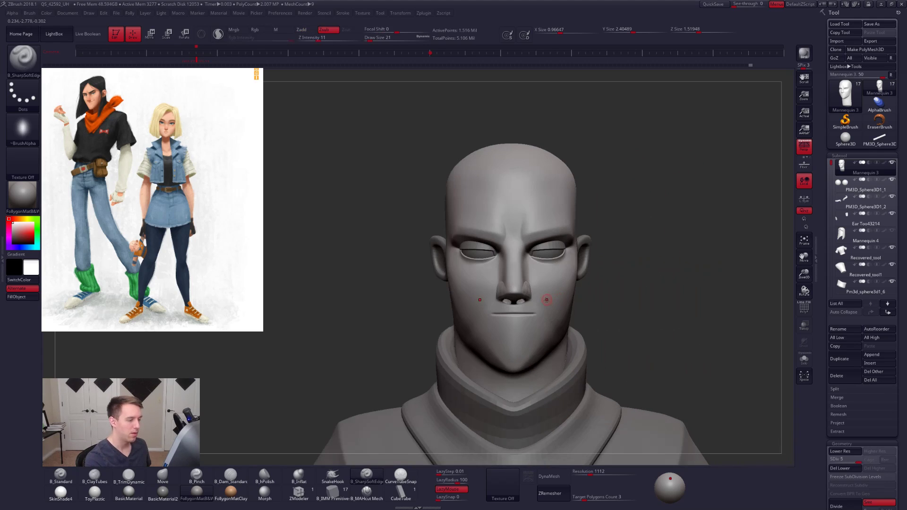
- Soften the edges of the nose wing with the Smooth brush at draw size 25, and lower the head to subdivision level 4
ctrl+right_drag(527, 278, 502, 389)
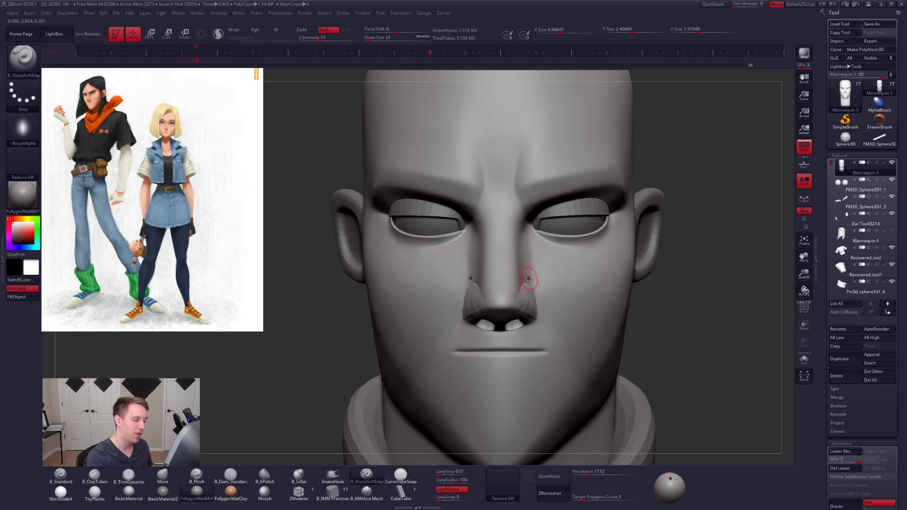
ctrl+right_drag(527, 278, 528, 315)
right_drag(628, 316, 527, 317)
key(space)
drag(530, 314, 540, 316)
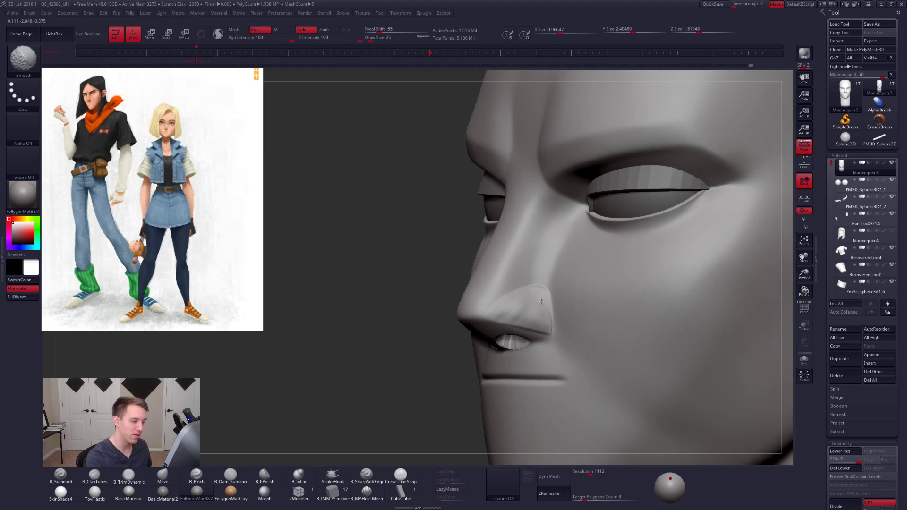
key(shift+d)
- Refine the nose wing's side surface and its transition to the nose tip with B_SharpSoftEdge
key(space)
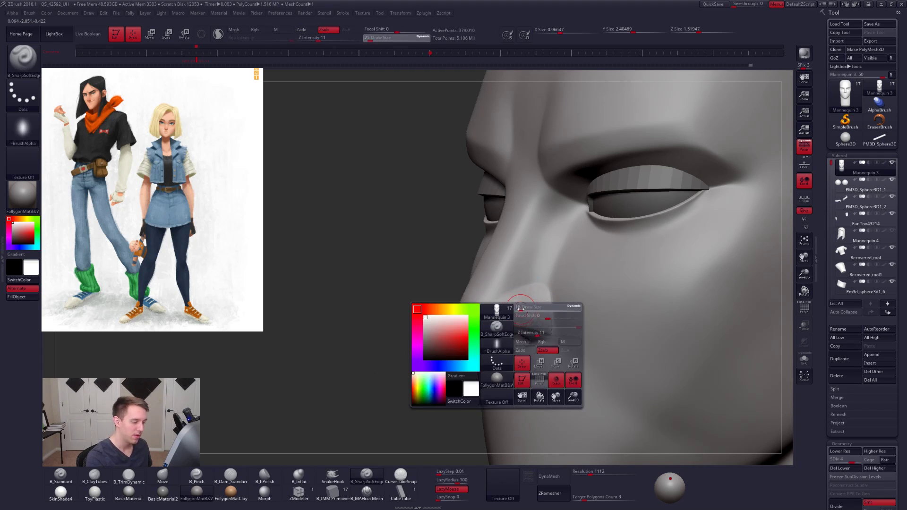
ctrl+right_drag(516, 302, 515, 312)
key(space)
drag(509, 313, 515, 314)
mouse_move(427, 302)
right_down()
mouse_move(542, 288)
mouse_move(506, 306)
right_up()
key(space)
right_drag(506, 308, 513, 341)
- Build up the nose wing and nostril rim with B_ClayTubes at draw size 21
key(2)
drag(537, 296, 516, 295)
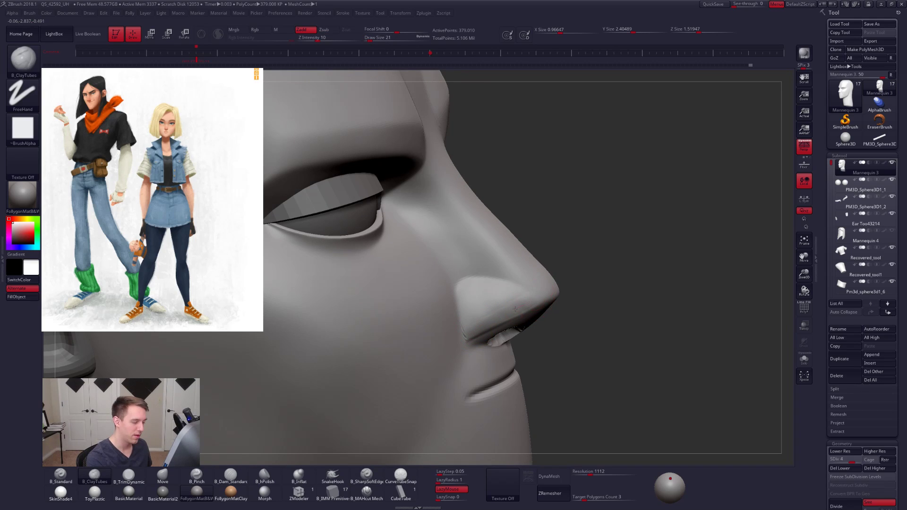
shift+drag(479, 321, 484, 321)
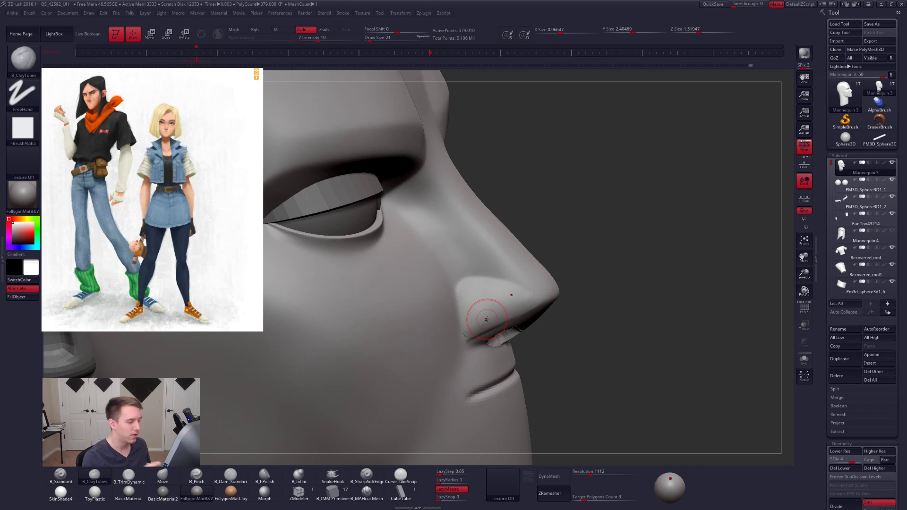
alt+right_drag(474, 329, 502, 325)
drag(502, 325, 548, 304)
right_drag(512, 349, 509, 328)
drag(509, 327, 540, 311)
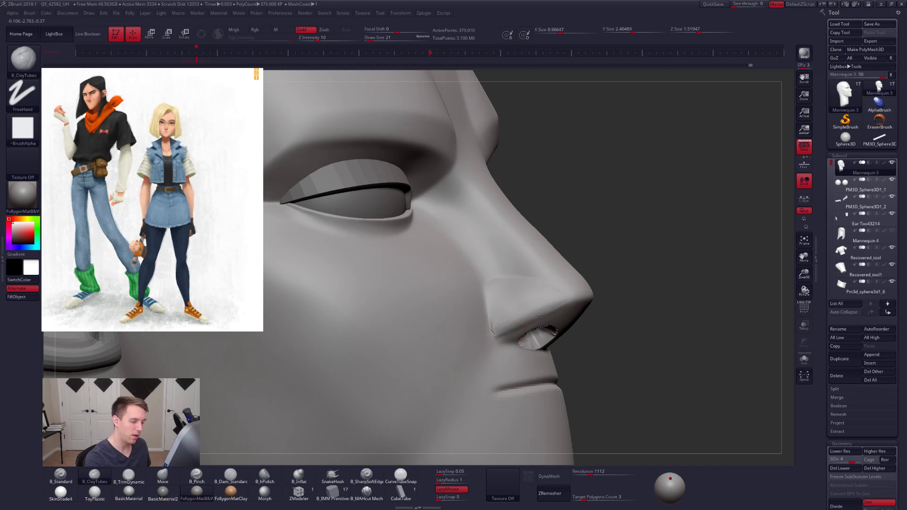
- Smooth and blend the nose wing into the nose tip and cheek, and set the draw size to 43
key(shift)
shift+drag(549, 305, 545, 315)
right_drag(544, 318, 560, 308)
shift+drag(528, 304, 499, 325)
mouse_move(500, 325)
right_down()
mouse_move(614, 314)
mouse_move(489, 329)
right_up()
key(space)
click(570, 326)
- Turn perspective off, lasso-mask the lower nose in profile, and invert the mask to protect the rest of the face
click(804, 147)
mouse_move(566, 298)
alt+right_down()
mouse_move(490, 296)
mouse_move(483, 312)
mouse_move(480, 301)
alt+right_up()
drag(478, 314, 462, 304)
alt+right_drag(445, 381, 447, 353)
mouse_move(445, 356)
ctrl+mouse_down()
mouse_move(478, 343)
mouse_move(489, 299)
mouse_move(470, 258)
mouse_move(392, 289)
ctrl+mouse_up()
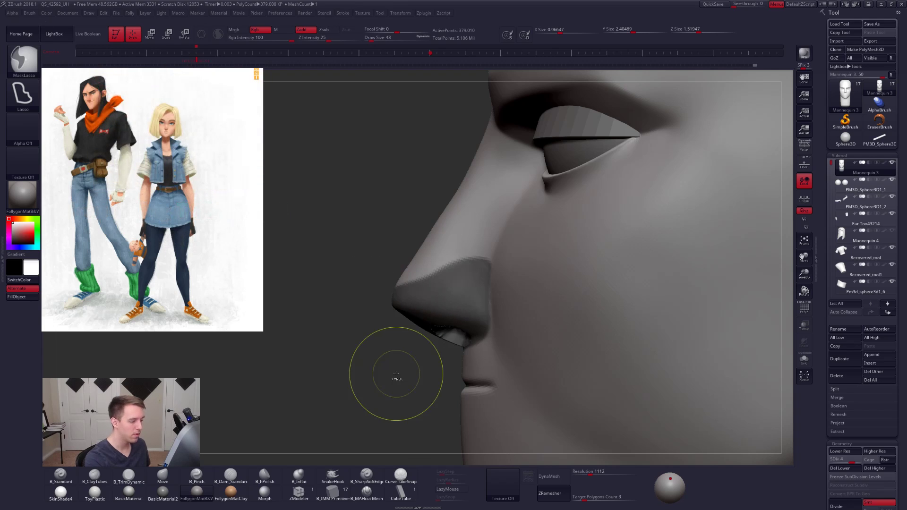
key(ctrl+i)
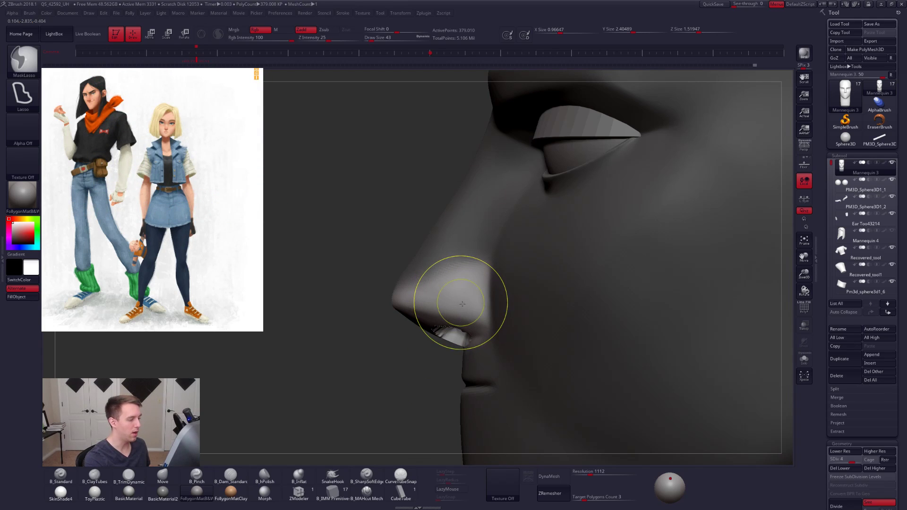
- Try reshaping the nostril wings from the front at subdivision level 1 with the Move brush at draw size 61, and undo the last stroke
key(shift+d)
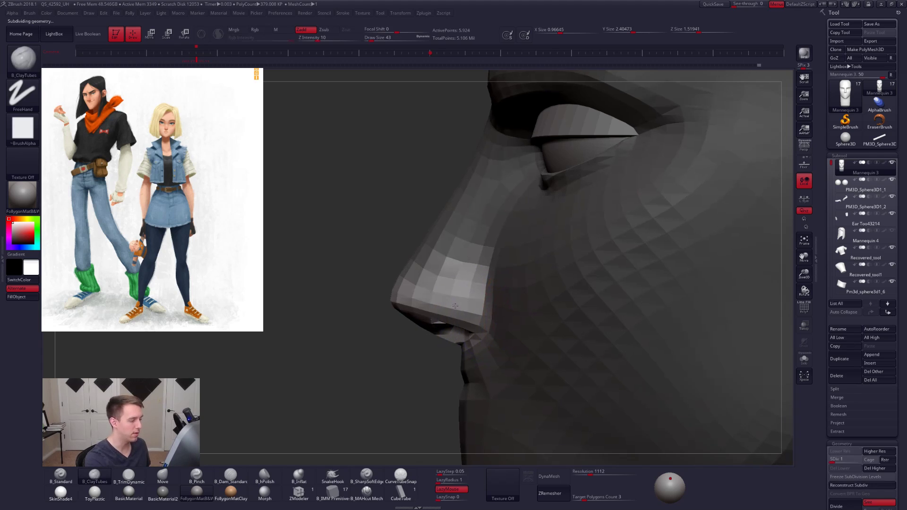
key(f)
mouse_move(415, 290)
shift+right_down()
mouse_move(500, 284)
mouse_move(531, 320)
shift+right_up()
key(b)
key(m)
key(v)
key(space)
drag(531, 315, 544, 320)
key(bracketleft)
key(bracketleft)
key(ctrl+z)
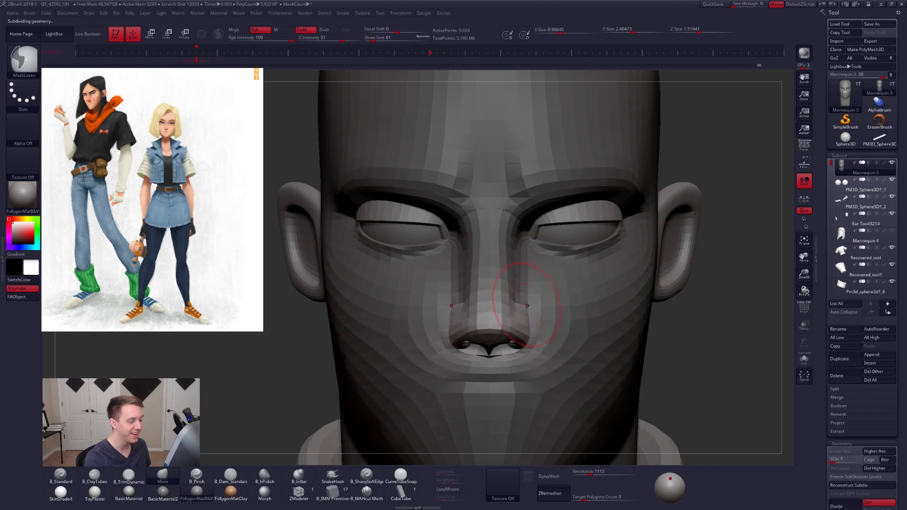
- Adjust the width of the nostril wings from the front with the Move brush at draw size 96
ctrl+right_drag(557, 317, 553, 308)
alt+right_drag(598, 338, 588, 321)
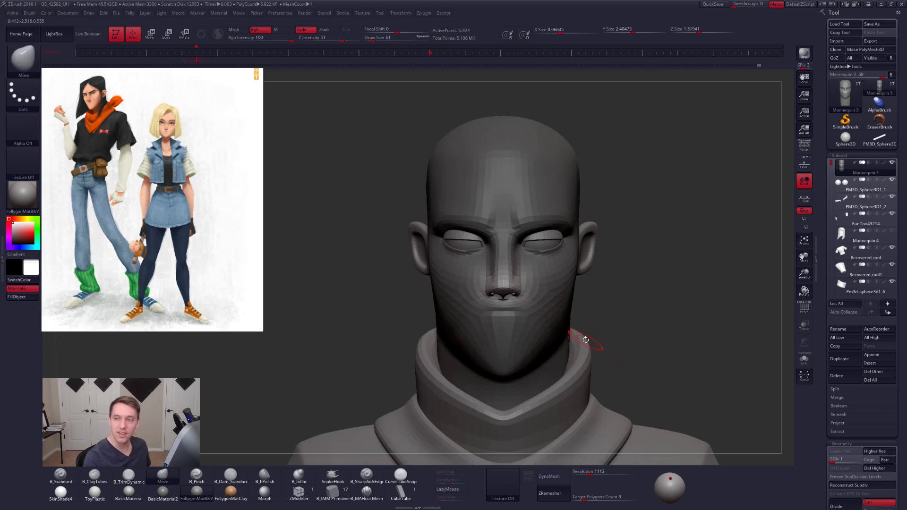
ctrl+right_drag(525, 274, 519, 290)
key(space)
drag(517, 267, 520, 266)
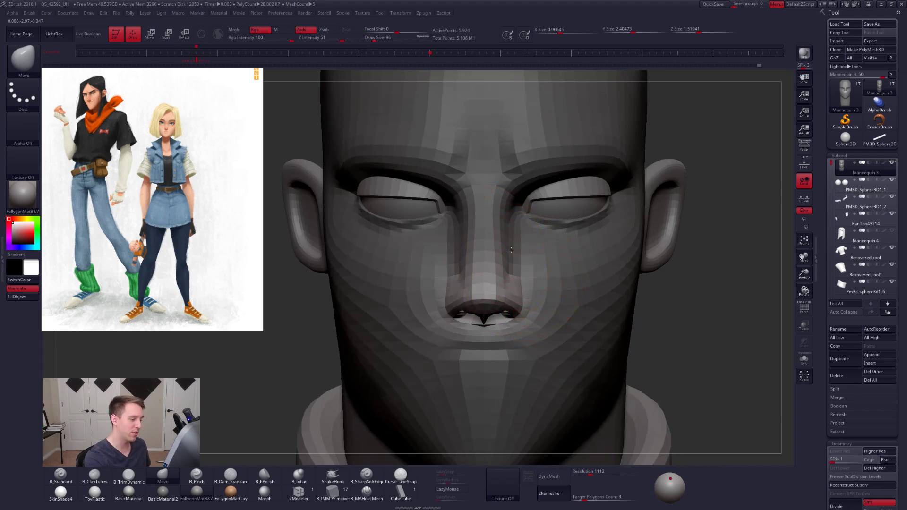
ctrl+right_drag(520, 266, 533, 282)
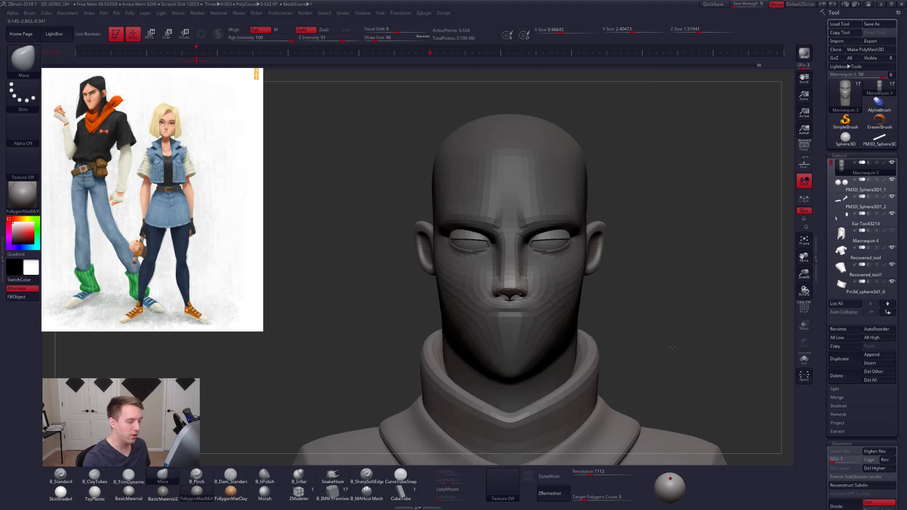
- Clear the mask, enlarge the Move brush, and isolate the head to adjust the side of the skull
right_drag(672, 348, 681, 348)
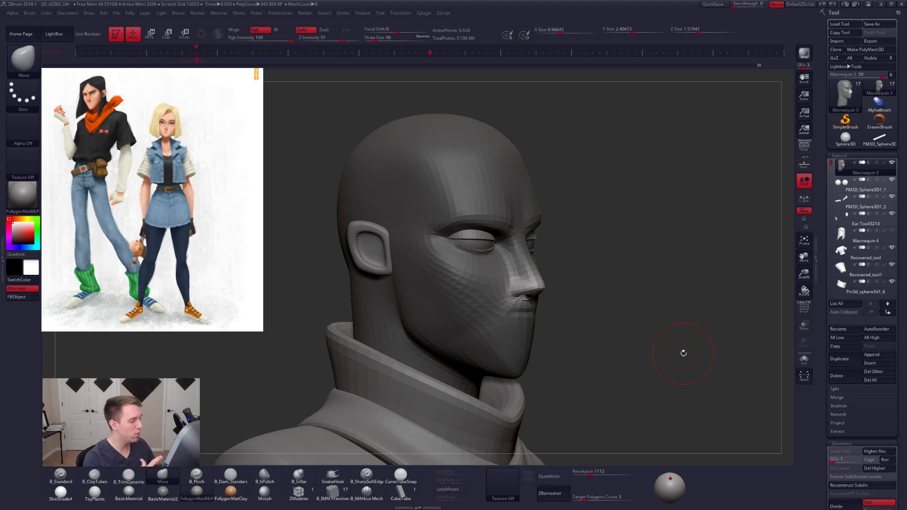
drag(684, 354, 602, 291)
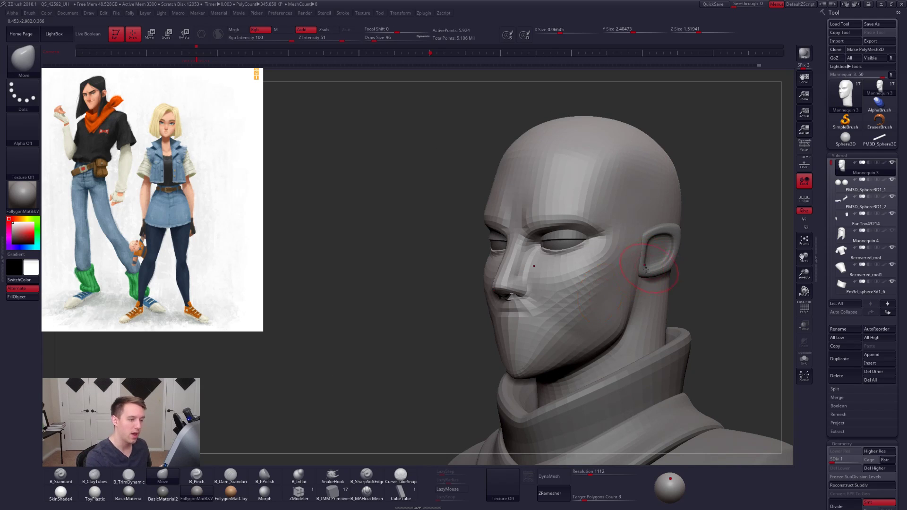
alt+right_drag(650, 263, 583, 283)
key(space)
click(584, 283)
key(space)
click(585, 284)
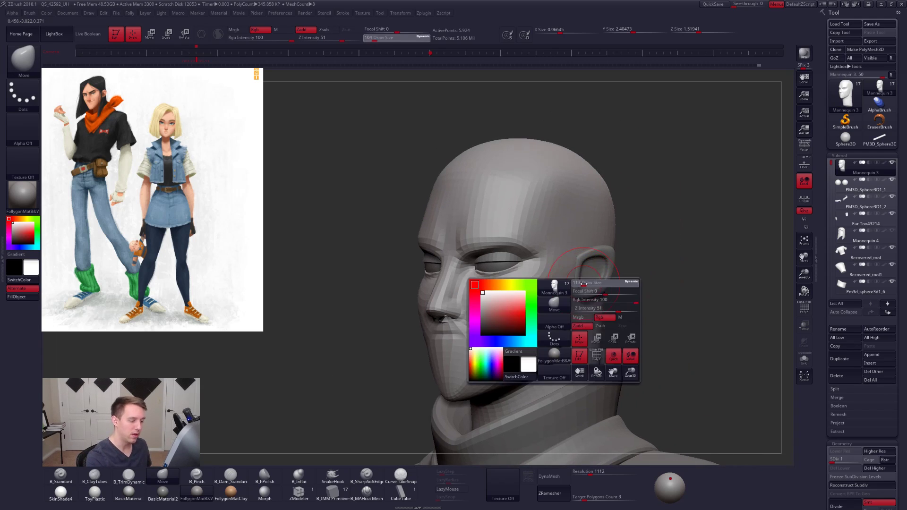
key(space)
click(573, 272)
mouse_move(582, 268)
right_down()
mouse_move(543, 279)
mouse_move(617, 260)
right_up()
key(space)
click(590, 231)
- Build up the side of the skull behind the temple with B_ClayTubes at draw size 160
key(2)
key(space)
click(545, 226)
mouse_move(544, 229)
right_down()
mouse_move(516, 213)
mouse_move(543, 246)
right_up()
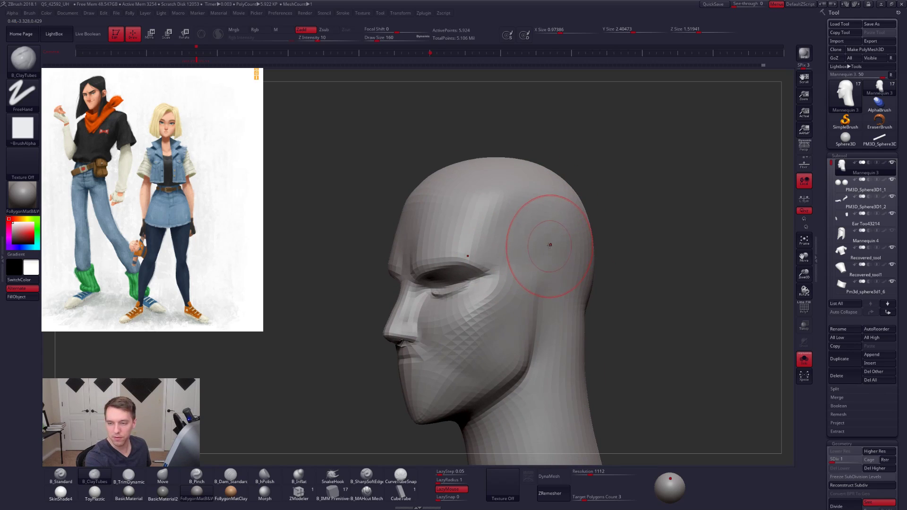
mouse_move(564, 224)
mouse_down()
mouse_move(533, 219)
mouse_move(518, 232)
mouse_move(533, 264)
mouse_up()
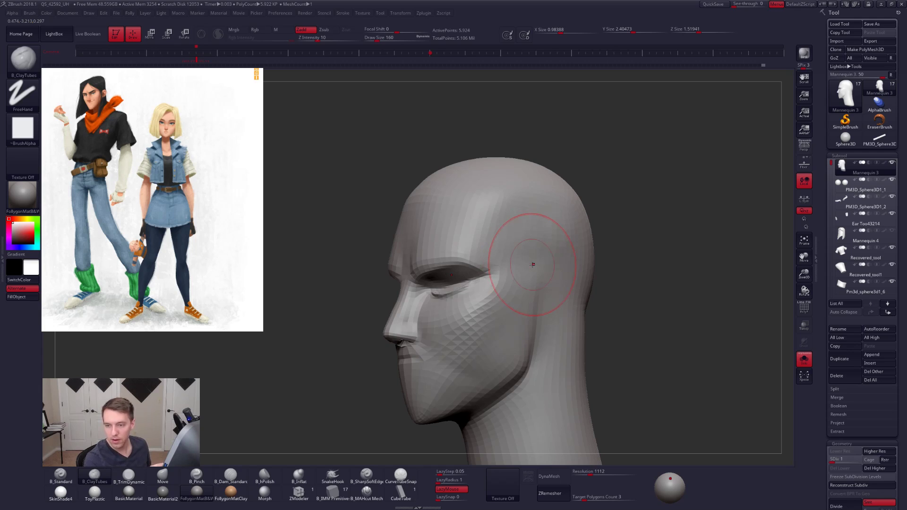
- Raise the head to subdivision level 3 while flattening and smoothing the side of the skull, using B_TrimDynamic at draw size 121
key(ctrl+d)
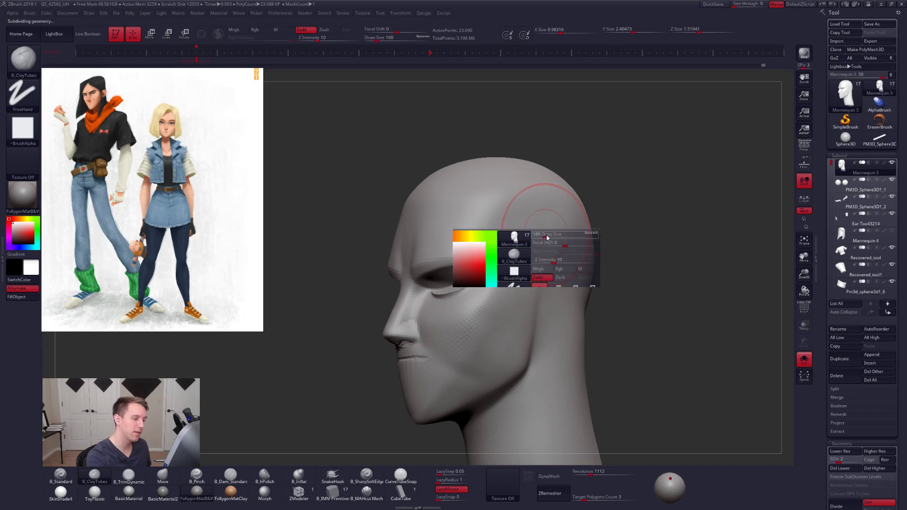
mouse_move(543, 239)
right_down()
mouse_move(543, 258)
mouse_move(547, 240)
right_up()
key(space)
drag(547, 240, 541, 240)
key(3)
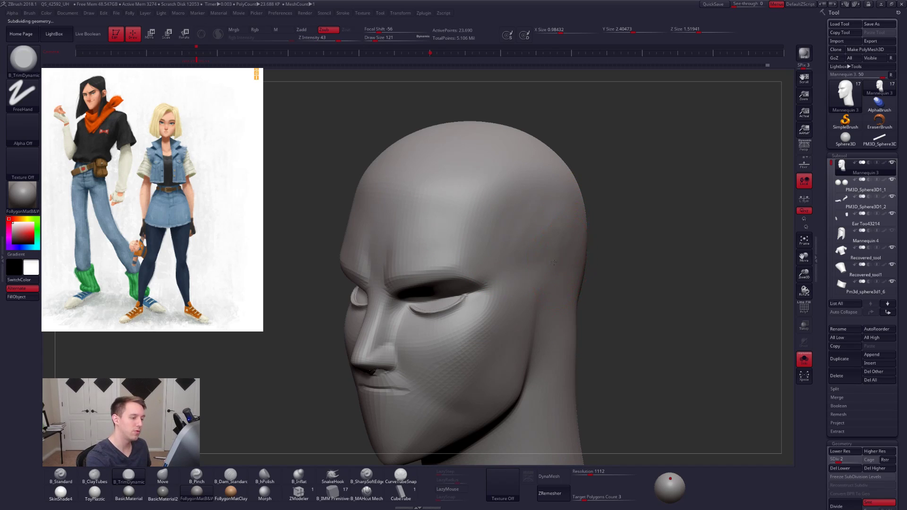
key(shift)
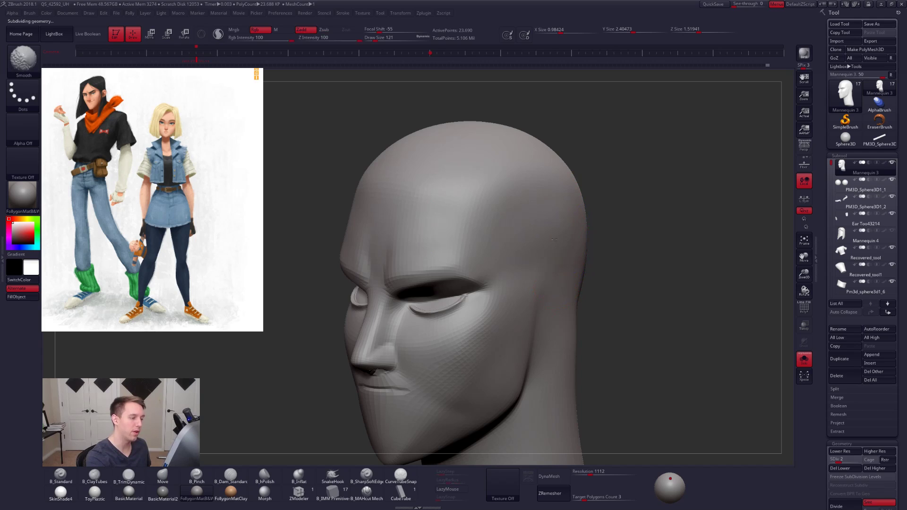
key(ctrl+d)
key(shift)
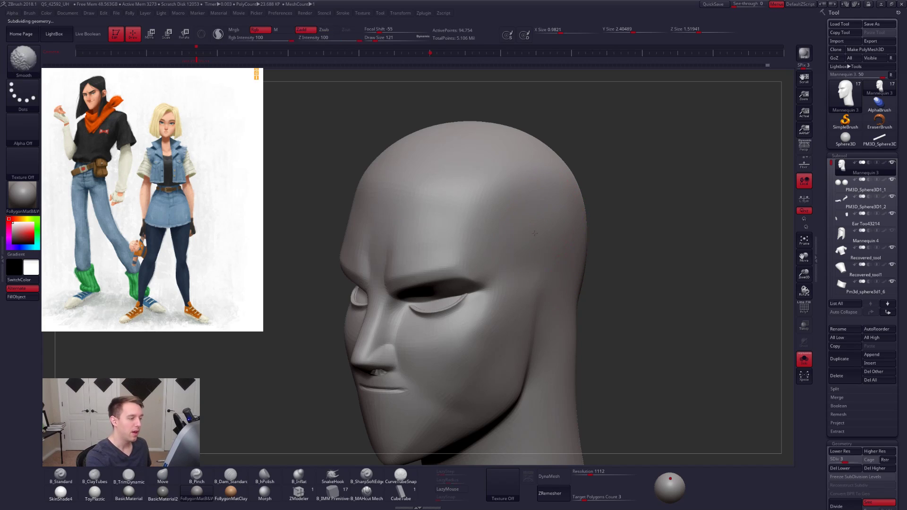
mouse_move(486, 229)
alt+right_down()
mouse_move(526, 241)
mouse_move(525, 252)
mouse_move(483, 252)
mouse_move(541, 241)
mouse_move(559, 257)
alt+right_up()
key(shift)
- Add volume to the temple area with B_ClayTubes at draw size 170, and lower the head to subdivision level 2
ctrl+right_drag(441, 274, 478, 251)
key(2)
key(space)
drag(478, 251, 483, 252)
ctrl+right_drag(480, 241, 470, 250)
drag(480, 238, 465, 266)
drag(481, 238, 462, 268)
key(shift+d)
key(shift)
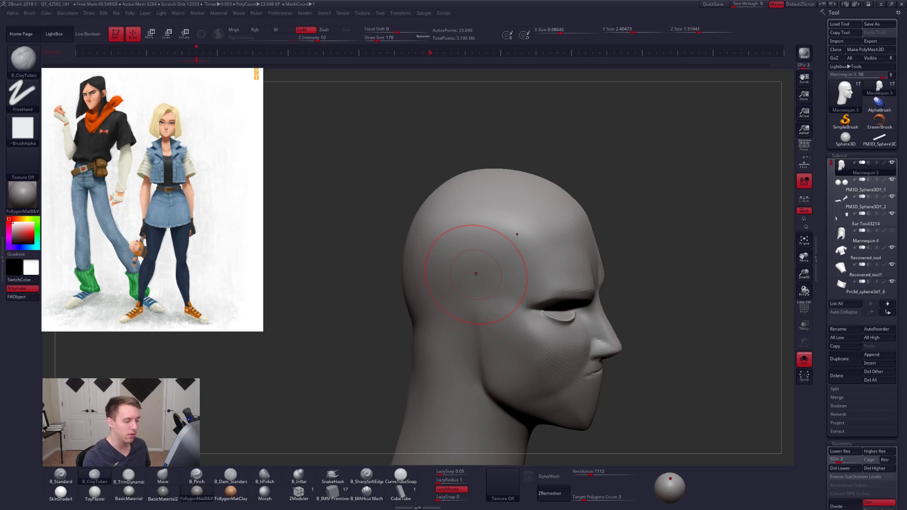
- Raise the head to subdivision level 3 and touch up the side of the face with B_ClayTubes at draw size 74
drag(652, 387, 573, 324)
key(d)
mouse_move(671, 369)
mouse_down()
mouse_move(538, 323)
mouse_move(528, 337)
mouse_up()
key(space)
click(562, 309)
drag(426, 328, 565, 294)
shift+right_drag(563, 298, 567, 296)
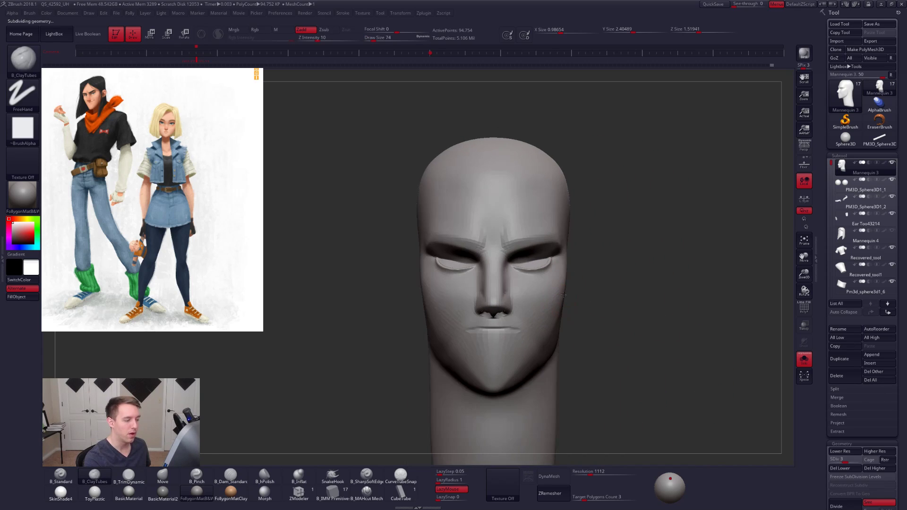
- Bring back the full bust and raise the head to subdivision level 5
alt+right_drag(546, 344, 562, 333)
right_drag(561, 333, 581, 344)
key(ctrl+d)
key(ctrl+d)
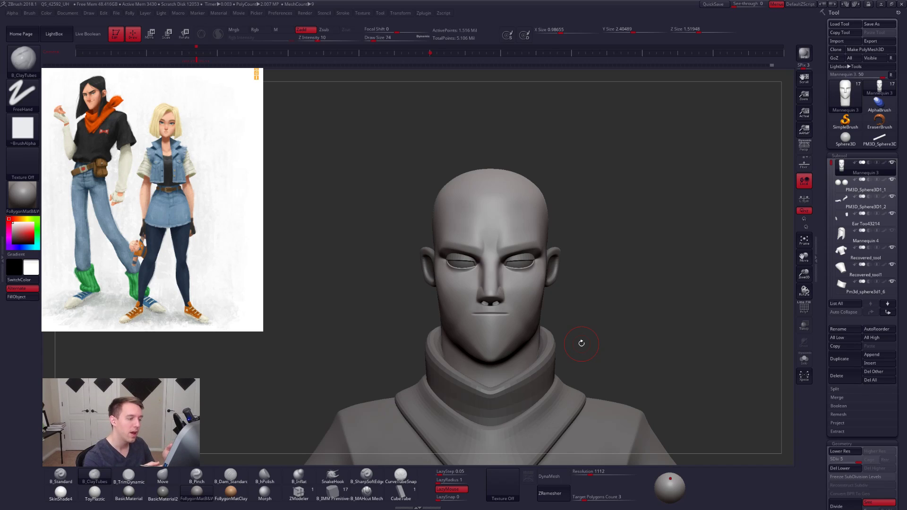
- Set the draw size to 121 and isolate the head from the other subtools
alt+right_drag(539, 258, 547, 265)
key(space)
drag(547, 265, 554, 264)
key(space)
key(ctrl)
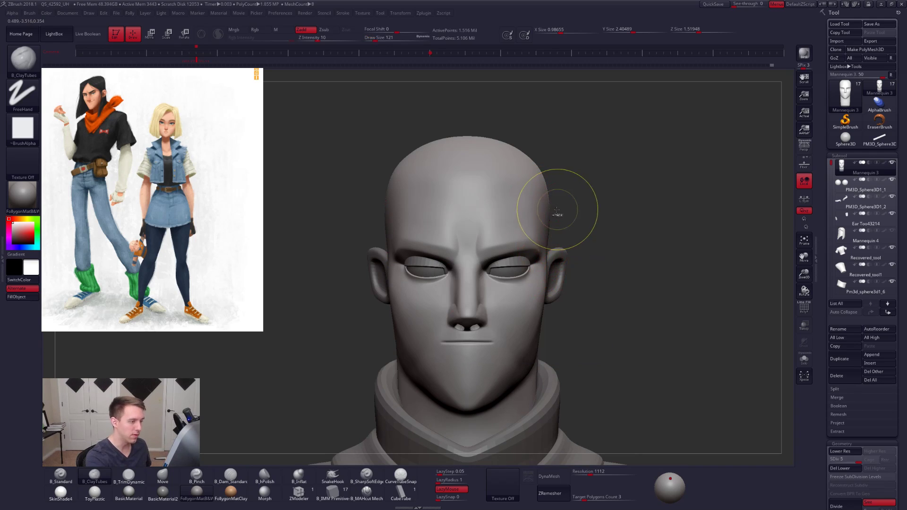
key(alt+shift+s)
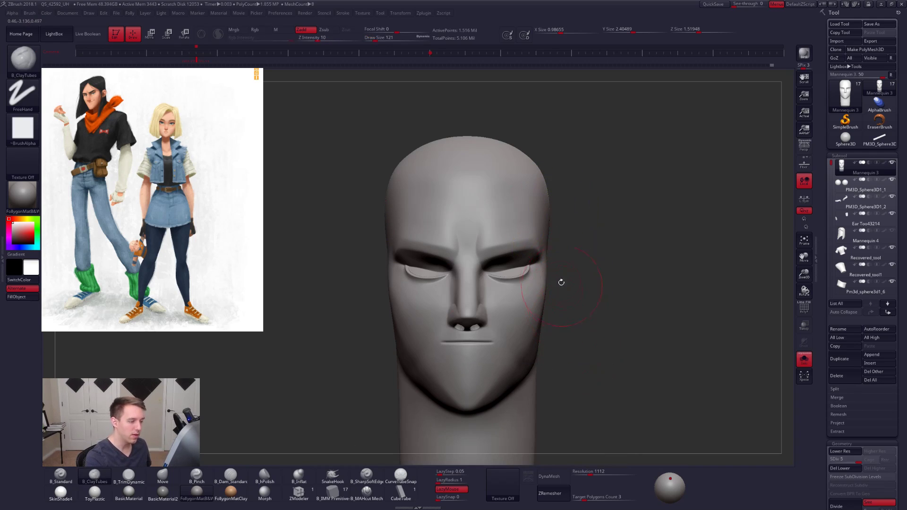
- Mask both temple areas with MaskLasso and lower the head to subdivision level 1
ctrl+drag(548, 188, 546, 256)
ctrl+drag(546, 288, 519, 337)
ctrl+drag(573, 298, 572, 313)
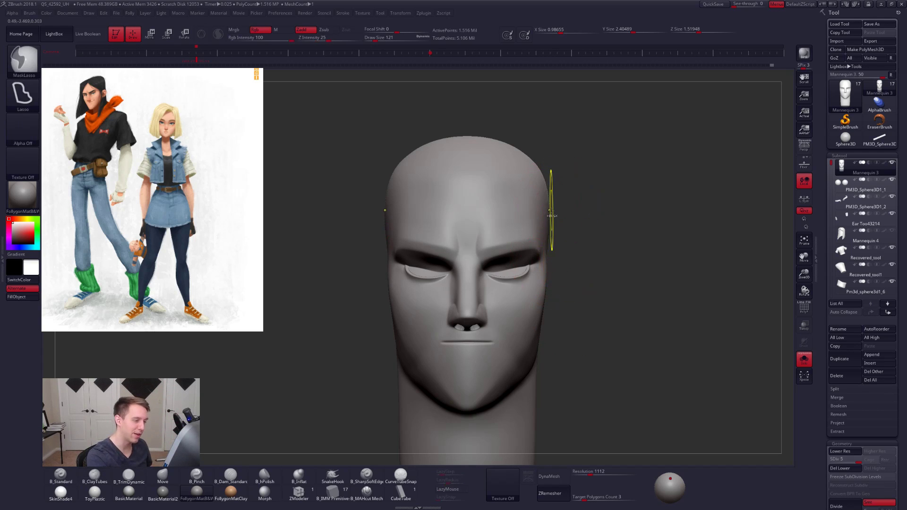
mouse_move(558, 198)
ctrl+mouse_down()
mouse_move(520, 255)
mouse_move(589, 335)
ctrl+mouse_up()
key(shift+d)
key(shift+d)
key(shift+d)
key(shift+d)
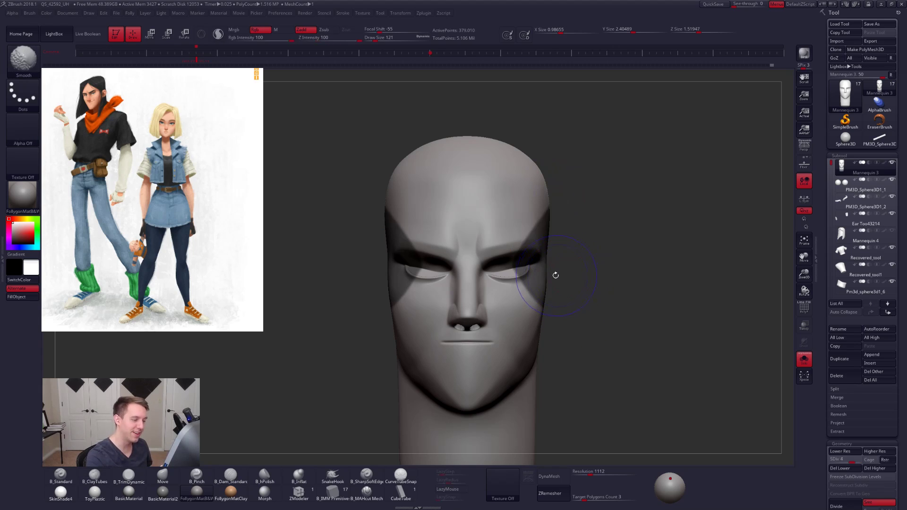
drag(609, 289, 558, 276)
- Soften the temple mask and invert it so only the sides of the skull stay editable
key(space)
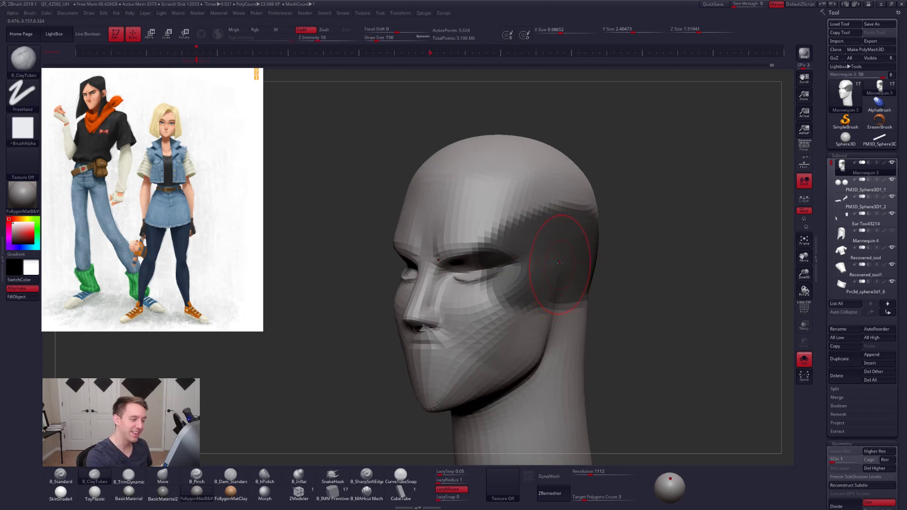
ctrl+click(584, 256)
ctrl+click(604, 264)
ctrl+click(564, 268)
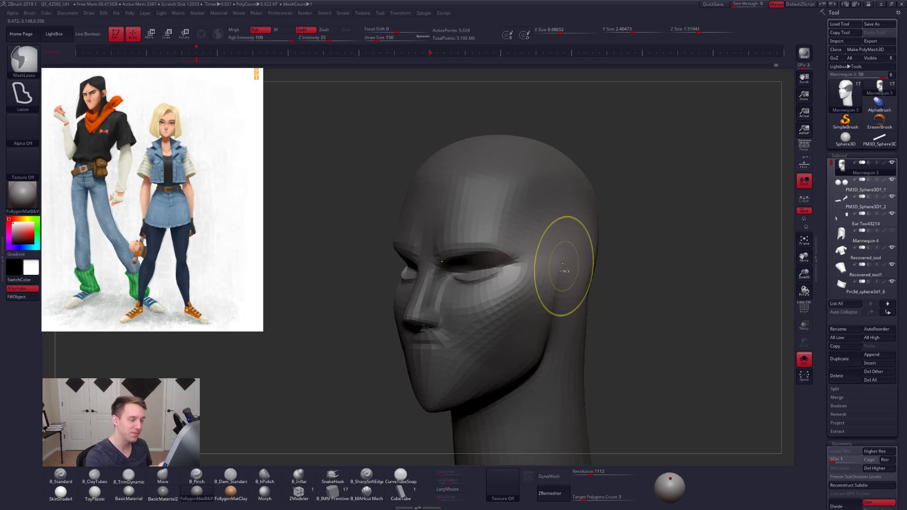
- Reshape the unmasked side of the skull with the Move brush at draw sizes 192 and 239
key(space)
right_drag(525, 246, 555, 251)
key(b)
key(m)
key(v)
key(space)
drag(554, 251, 562, 254)
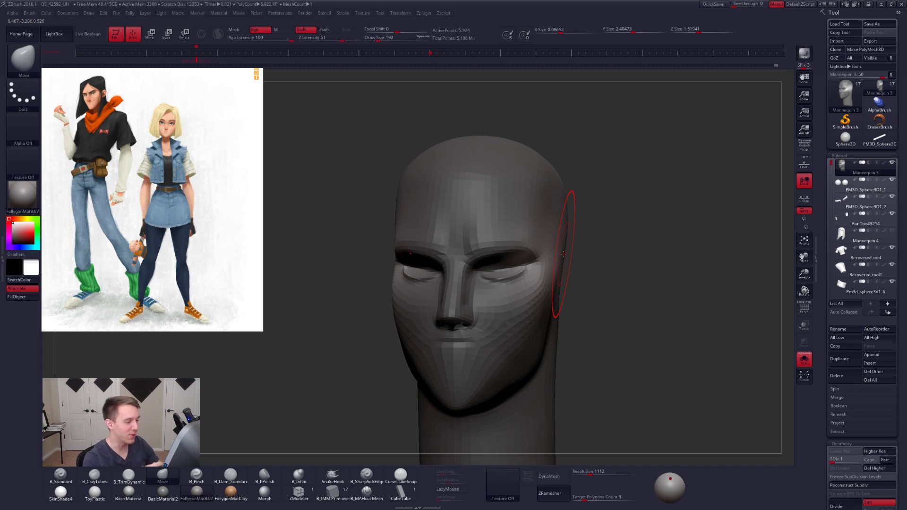
alt+right_drag(570, 247, 510, 265)
key(space)
drag(526, 267, 532, 266)
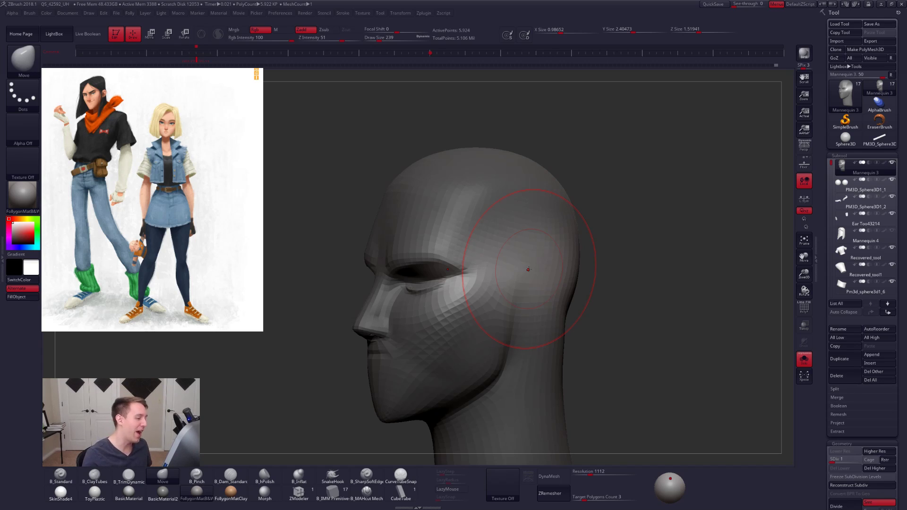
- Refine the temple contour with the Move brush at draw size 130
mouse_move(529, 270)
right_down()
mouse_move(529, 256)
mouse_move(519, 266)
right_up()
key(space)
click(528, 257)
drag(519, 265, 521, 264)
shift+right_drag(521, 264, 528, 263)
key(space)
click(530, 261)
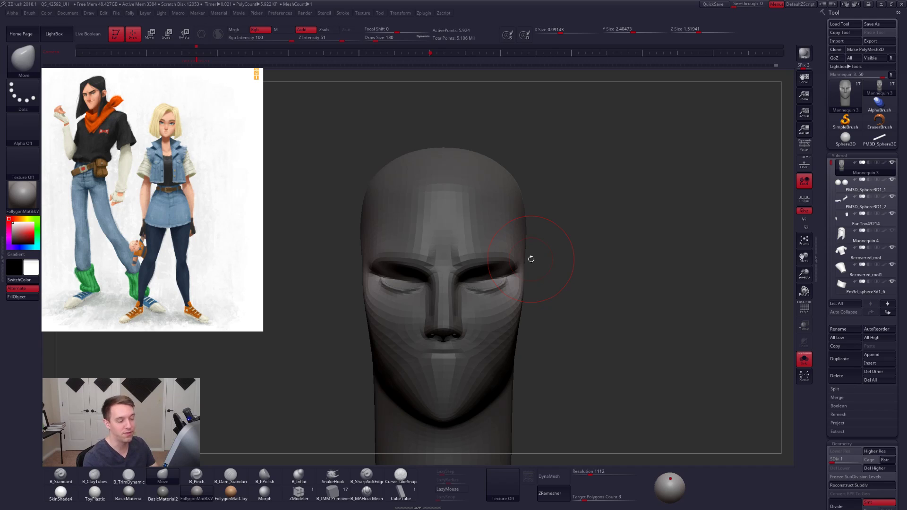
- Adjust the side silhouette with the Move brush at draw size 181 and clear the mask
key(space)
mouse_move(530, 273)
mouse_down()
mouse_move(537, 272)
mouse_move(498, 271)
mouse_move(521, 274)
mouse_up()
key(space)
key(space)
key(ctrl+z)
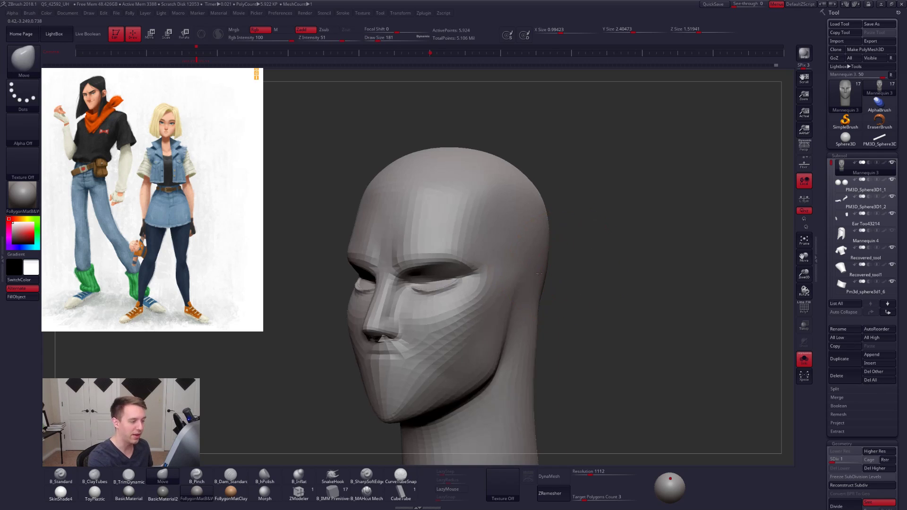
- Build up the side of the skull above the ear area with B_ClayTubes at draw size 160
right_drag(544, 260, 488, 236)
key(2)
key(space)
drag(543, 277, 542, 278)
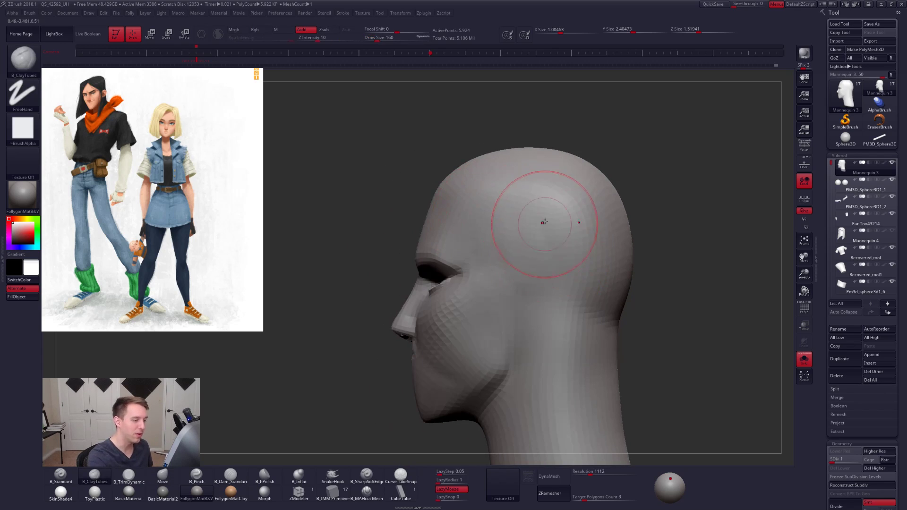
mouse_move(552, 312)
right_down()
mouse_move(563, 296)
mouse_move(530, 238)
right_up()
key(space)
drag(532, 253, 530, 253)
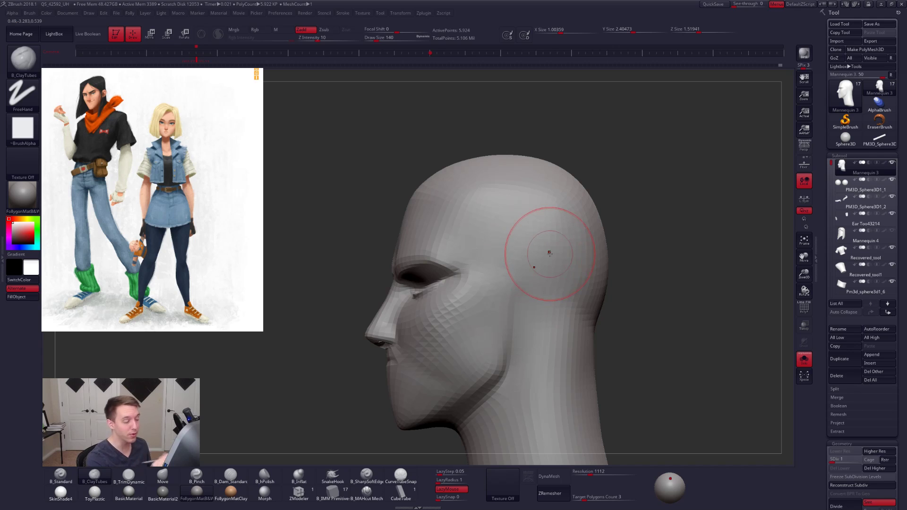
- Flatten and smooth the temple with B_TrimDynamic at draw size 140
key(space)
mouse_move(512, 248)
right_down()
mouse_move(530, 240)
mouse_move(486, 241)
right_up()
key(3)
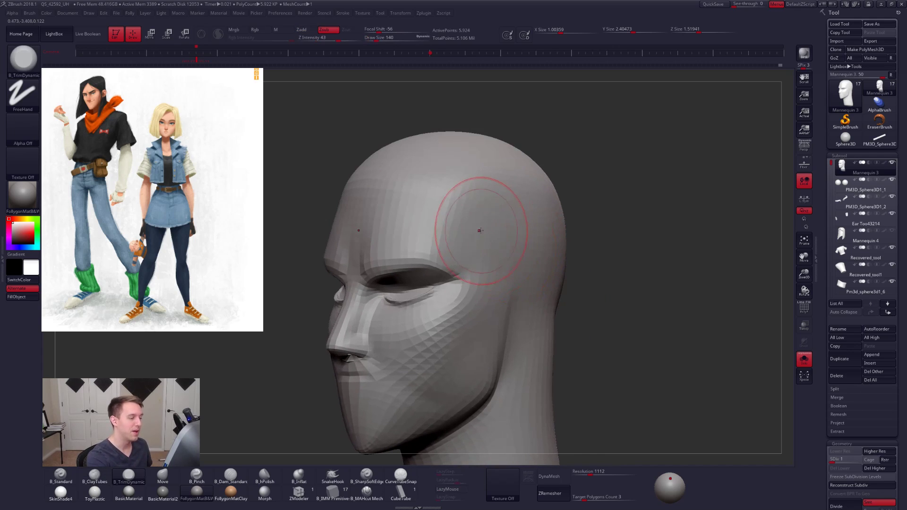
key(shift)
key(space)
drag(519, 237, 514, 237)
- Adjust the form behind the jaw with the Move brush at draw size 130
mouse_move(506, 283)
right_down()
mouse_move(529, 299)
mouse_move(536, 274)
right_up()
key(4)
key(space)
drag(520, 306, 517, 307)
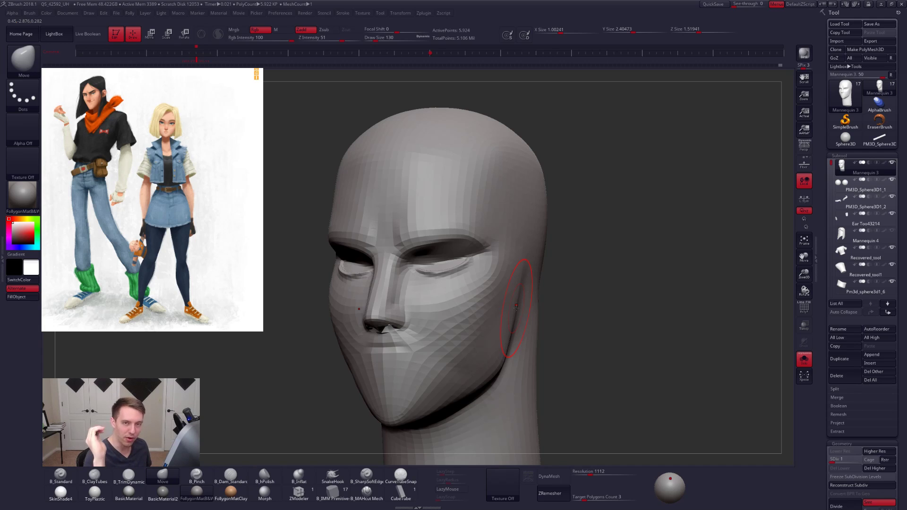
mouse_move(516, 306)
right_down()
mouse_move(563, 318)
mouse_move(585, 311)
mouse_move(559, 310)
right_up()
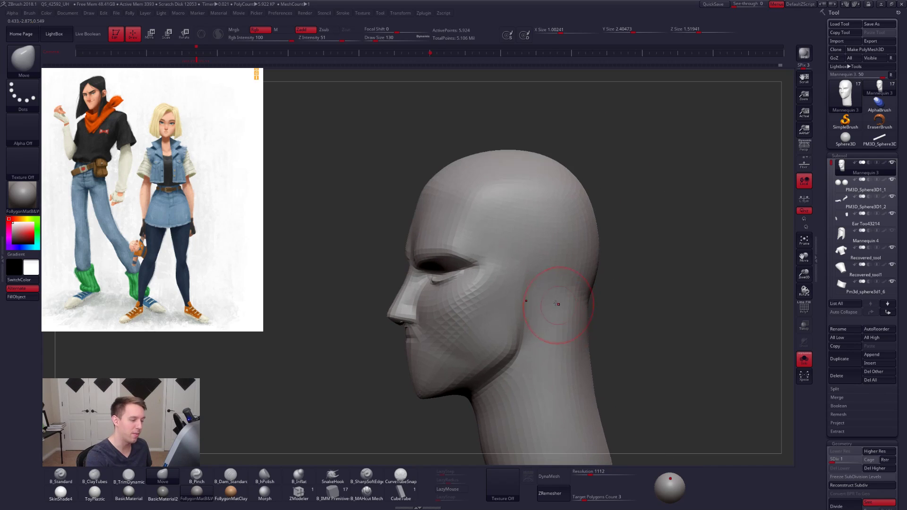
- Shape the area behind the jaw and ear with B_TrimDynamic and B_ClayTubes, increasing the draw size to 150
key(3)
key(space)
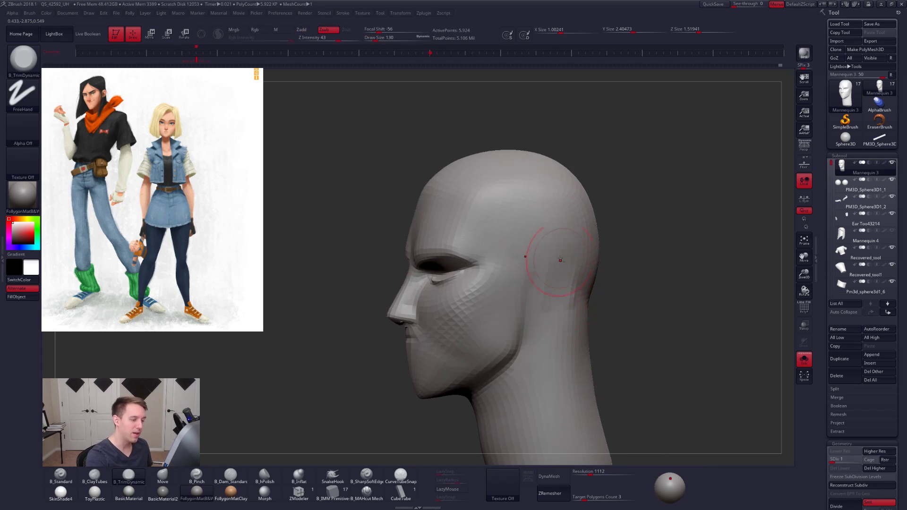
right_drag(557, 304, 567, 309)
key(2)
key(space)
drag(563, 309, 564, 309)
right_drag(568, 260, 560, 306)
key(3)
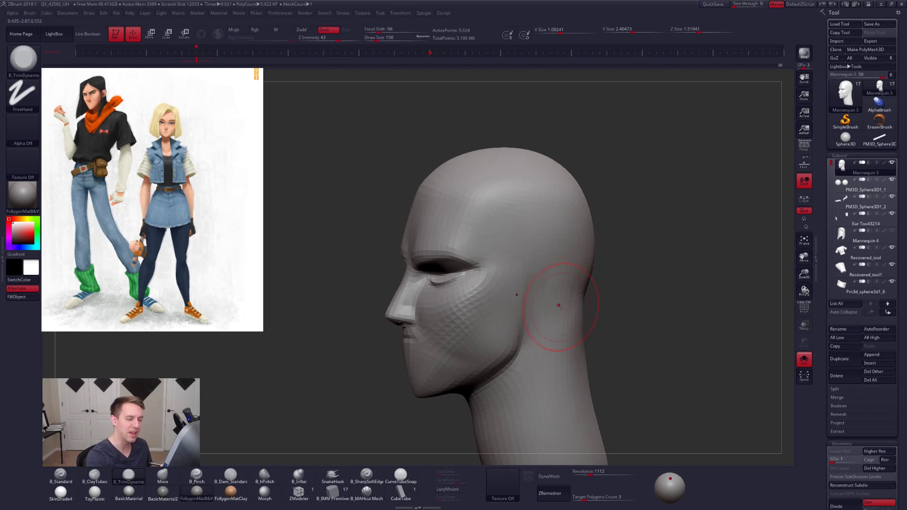
- Raise the head to subdivision level 2, smooth behind the jaw, and work the side of the skull with B_ClayTubes at draw size 113
key(ctrl+d)
key(shift)
right_drag(556, 318, 572, 285)
right_drag(550, 251, 550, 256)
ctrl+right_drag(550, 255, 547, 253)
key(space)
drag(547, 253, 544, 254)
alt+right_drag(547, 259, 546, 293)
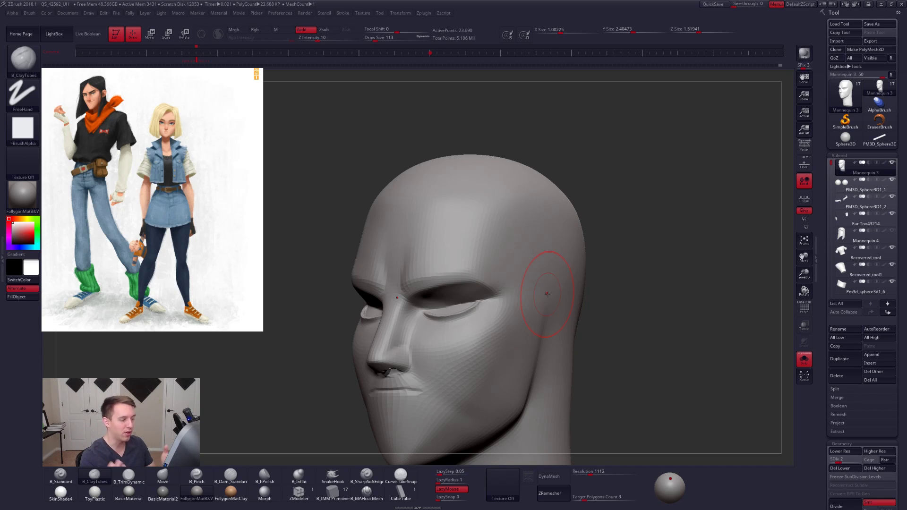
- Add volume to the temple with B_ClayTubes at draw size 140 and smooth it
key(space)
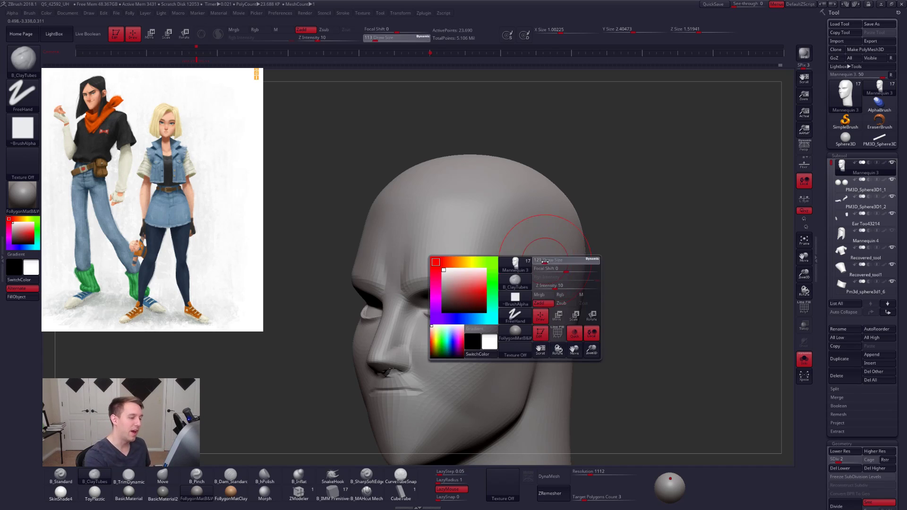
key(space)
drag(519, 255, 526, 254)
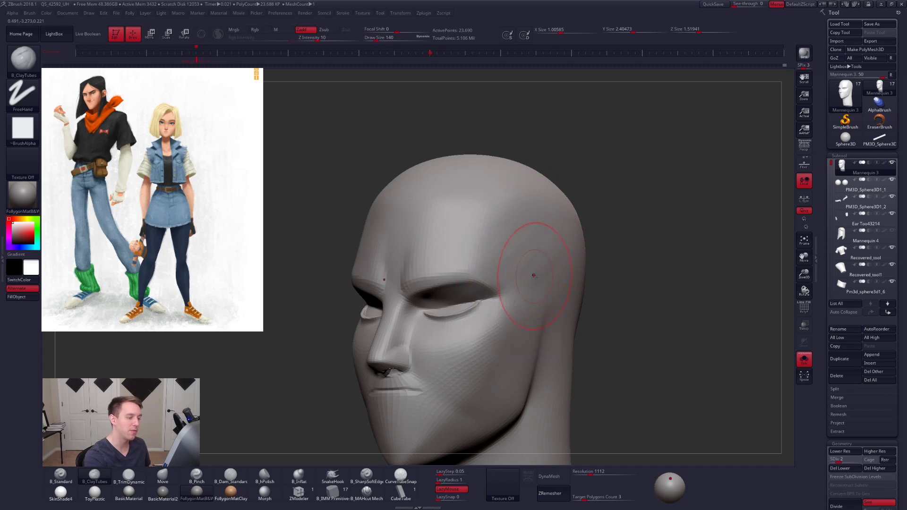
right_drag(544, 227, 509, 249)
mouse_move(509, 250)
mouse_down()
mouse_move(500, 209)
mouse_move(540, 225)
mouse_move(570, 267)
mouse_up()
key(shift)
shift+drag(519, 253, 526, 250)
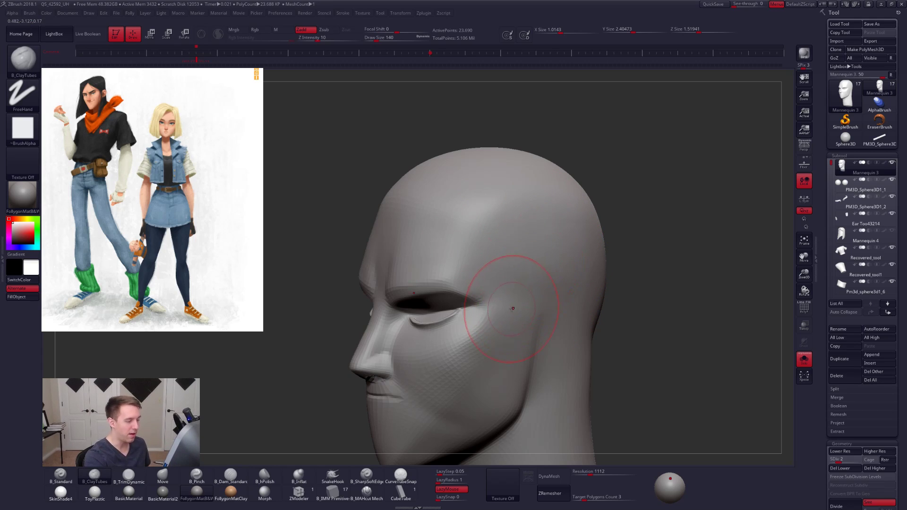
- Continue filling out the side of the skull with B_ClayTubes, show the full bust, and set the draw size to 181
drag(527, 269, 558, 239)
drag(516, 323, 541, 285)
right_drag(531, 297, 537, 274)
shift+drag(537, 273, 542, 266)
shift+right_drag(542, 266, 582, 257)
key(alt+s)
key(space)
drag(556, 240, 558, 241)
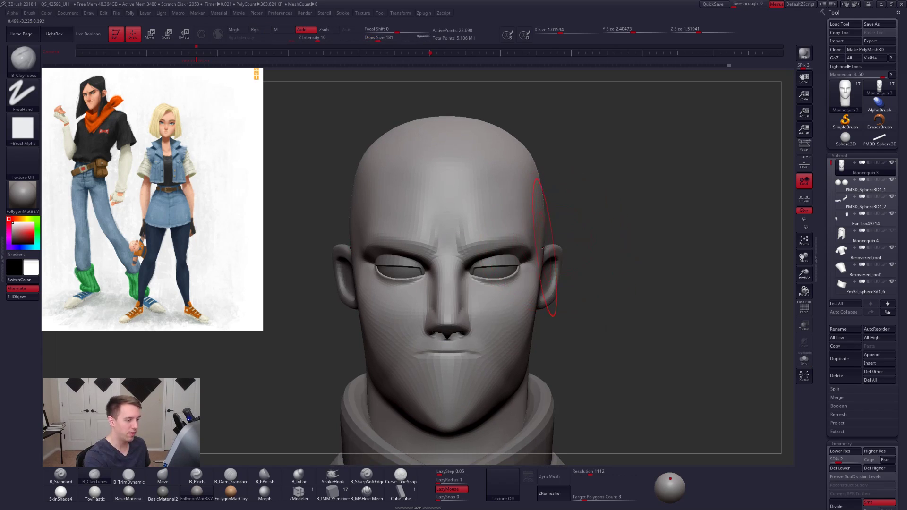
- Isolate the head in a view from above, lower it to subdivision level 1, and set the draw size to 265
mouse_move(542, 274)
ctrl+mouse_down()
mouse_move(552, 222)
mouse_move(548, 113)
mouse_move(524, 108)
ctrl+mouse_up()
key(alt+s)
mouse_move(577, 227)
mouse_down()
mouse_move(555, 233)
mouse_move(543, 286)
mouse_move(543, 277)
mouse_up()
key(shift+d)
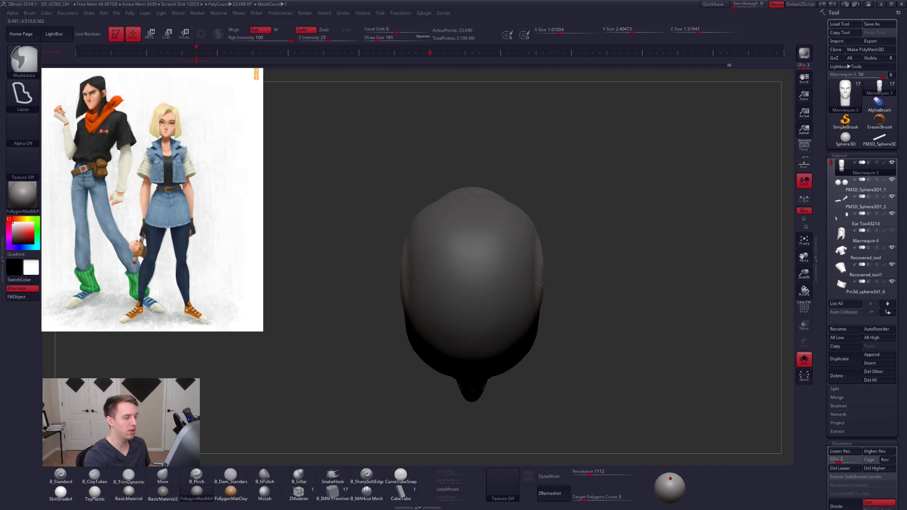
key(space)
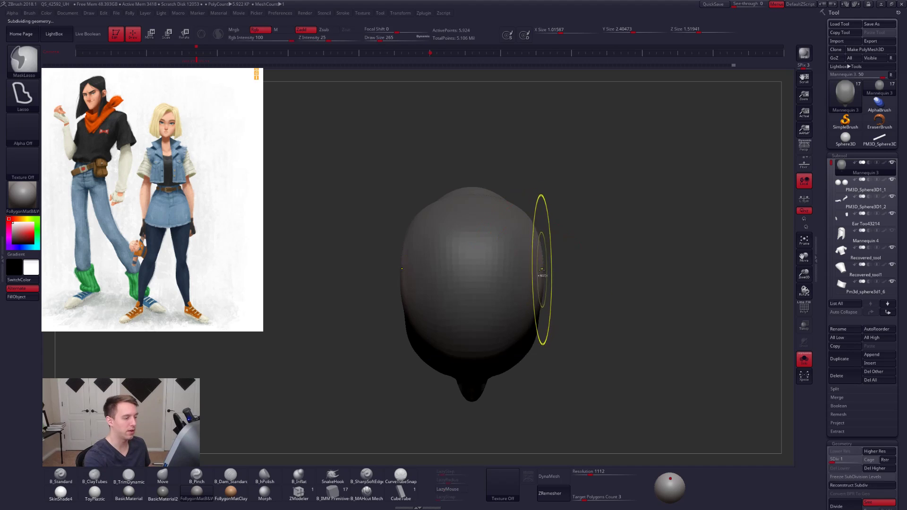
- Reshape the skull's width from above and the front with the Move brush, reducing its draw size to 181
key(b)
key(m)
key(v)
drag(544, 281, 553, 227)
mouse_move(565, 296)
mouse_down()
mouse_move(531, 294)
mouse_move(550, 291)
mouse_up()
key(space)
mouse_move(559, 285)
alt+right_down()
mouse_move(522, 231)
mouse_move(528, 255)
alt+right_up()
key(space)
drag(526, 255, 529, 255)
right_drag(525, 255, 535, 255)
key(space)
drag(534, 257, 534, 261)
right_drag(536, 260, 570, 274)
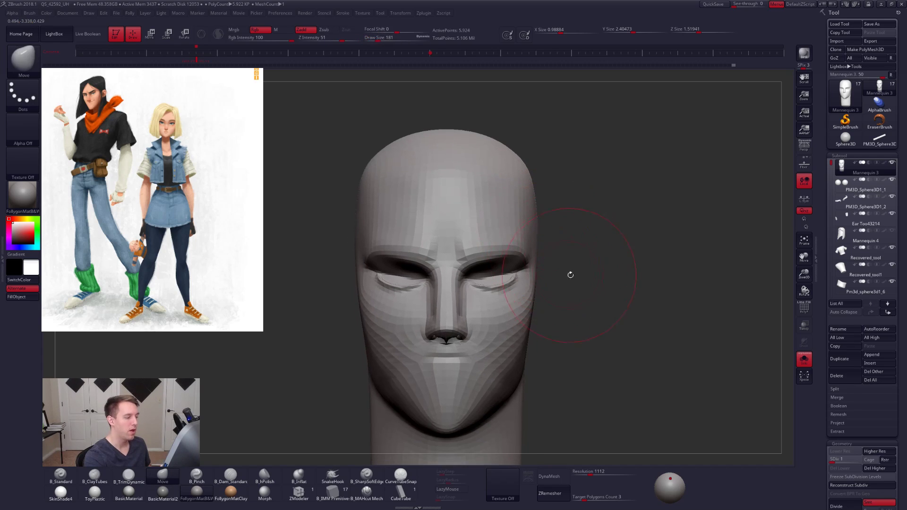
- Adjust the temple edge with Move and flatten the side plane with B_TrimDynamic
right_drag(536, 244, 537, 247)
key(space)
key(3)
mouse_move(514, 243)
mouse_down()
mouse_move(522, 229)
mouse_move(519, 238)
mouse_up()
shift+right_drag(519, 238, 537, 238)
key(space)
drag(563, 272, 562, 272)
right_drag(565, 274, 532, 260)
- Refine the head's side contour with the Move brush at draw size 203, and turn on perspective
key(4)
drag(542, 239, 537, 240)
shift+right_drag(557, 240, 575, 249)
click(804, 146)
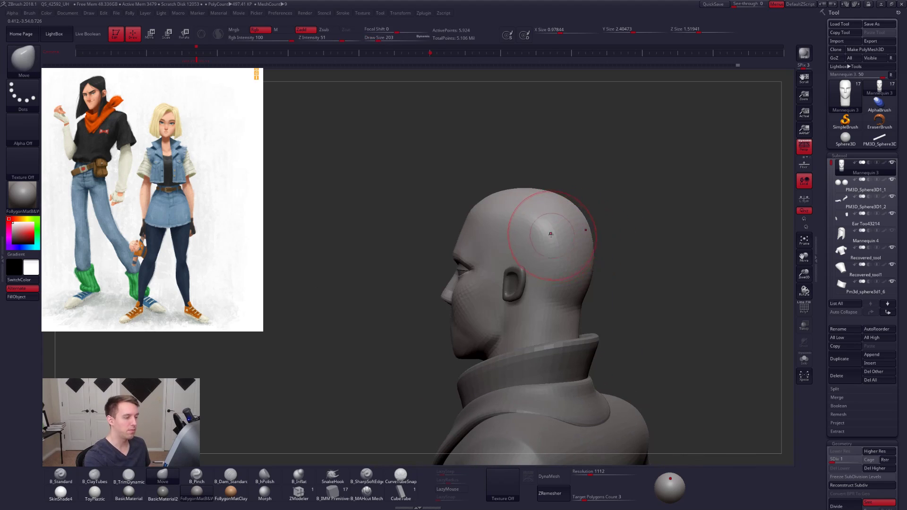
- Isolate the head, raise it to subdivision level 3, and tighten the cheekbone with B_Pinch at draw size 113
key(alt+s)
key(ctrl+d)
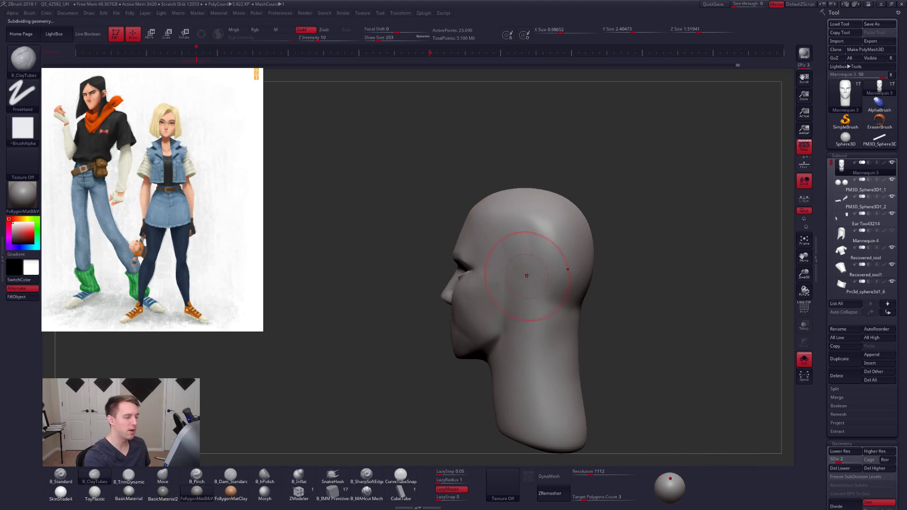
mouse_move(527, 253)
shift+right_down()
mouse_move(537, 245)
mouse_move(492, 315)
shift+right_up()
key(ctrl+d)
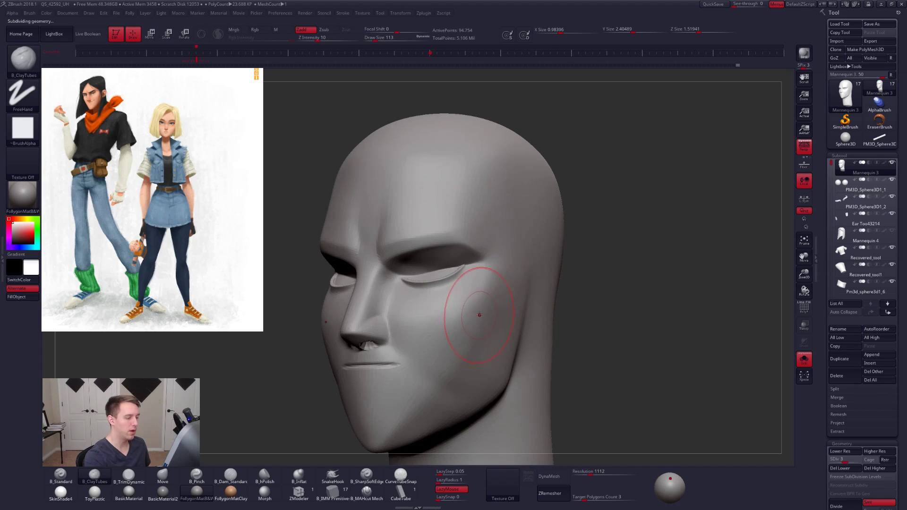
key(5)
drag(478, 298, 510, 255)
right_drag(510, 255, 632, 292)
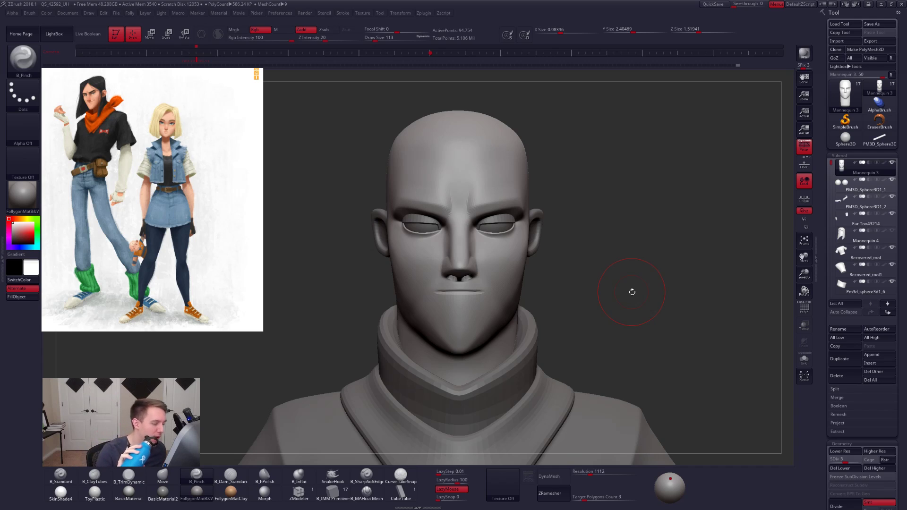
- Raise the head to subdivision level 5 and isolate it in a three-quarter view
key(d)
key(d)
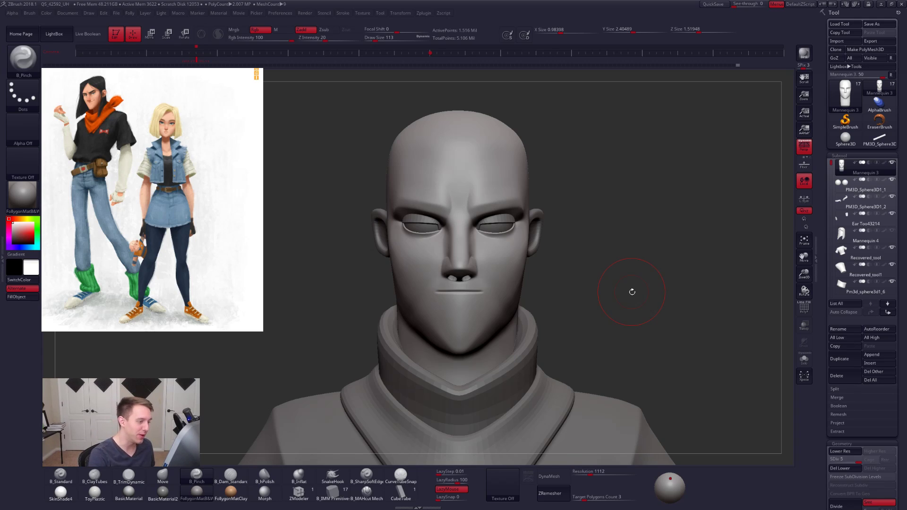
key(ctrl+shift+s)
right_drag(513, 279, 411, 265)
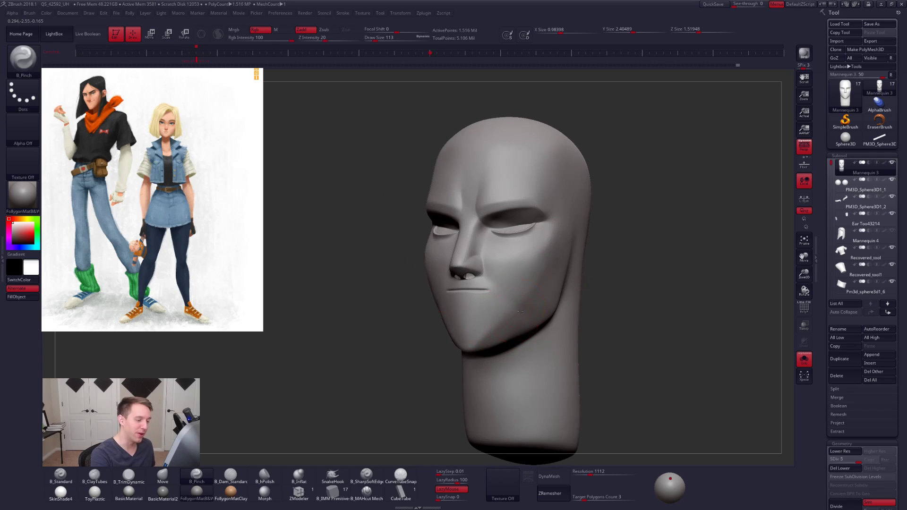
- Sharpen the facial planes with B_Pinch, reducing its draw size to 54, and turn off perspective
ctrl+right_drag(519, 311, 523, 287)
key(space)
drag(545, 277, 542, 277)
mouse_move(510, 273)
right_down()
mouse_move(542, 275)
mouse_move(507, 259)
right_up()
key(space)
drag(505, 257, 502, 257)
mouse_move(488, 265)
shift+right_down()
mouse_move(500, 272)
mouse_move(501, 257)
shift+right_up()
key(space)
drag(501, 258, 495, 259)
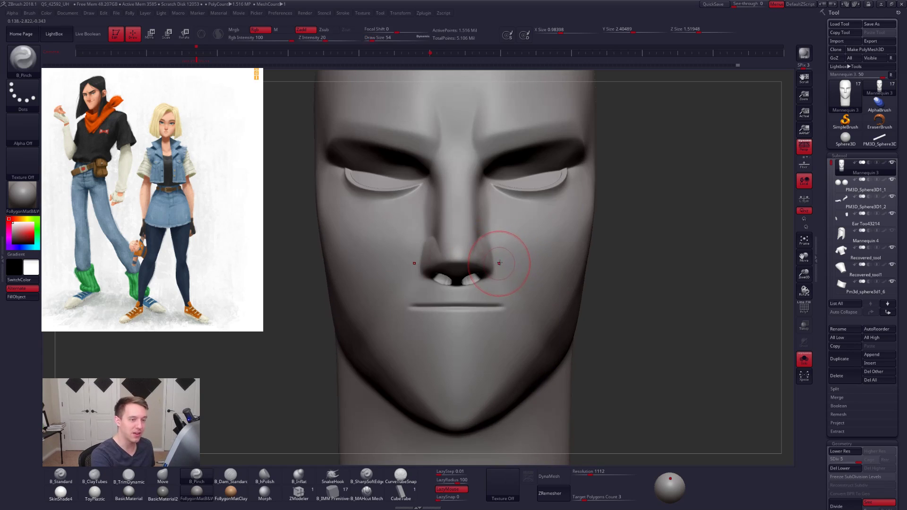
click(805, 148)
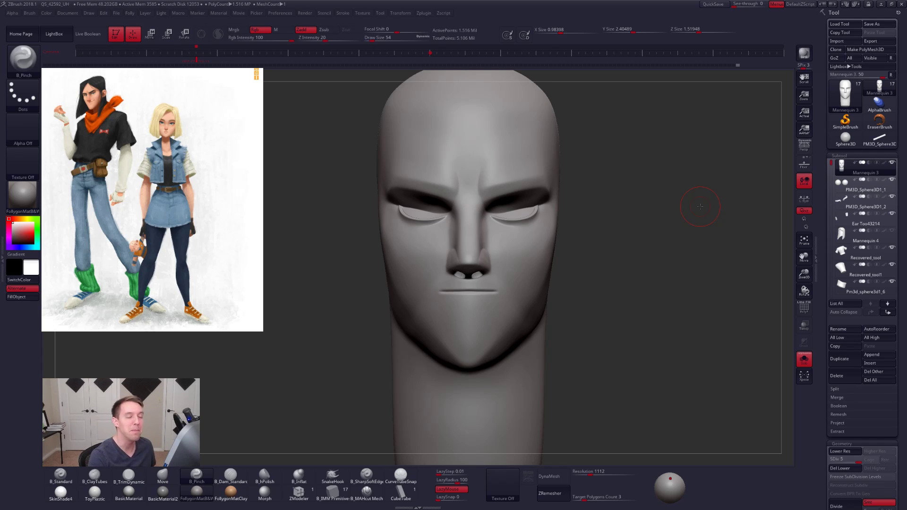
- Pinch the crease where the nostril wing meets the cheek with B_Pinch at draw size 21
mouse_move(501, 245)
alt+right_down()
mouse_move(507, 252)
mouse_move(493, 263)
alt+right_up()
key(space)
drag(494, 262, 490, 262)
mouse_move(490, 262)
right_down()
mouse_move(460, 261)
mouse_move(461, 315)
mouse_move(453, 302)
mouse_move(466, 263)
mouse_move(479, 302)
right_up()
key(space)
drag(481, 274, 478, 274)
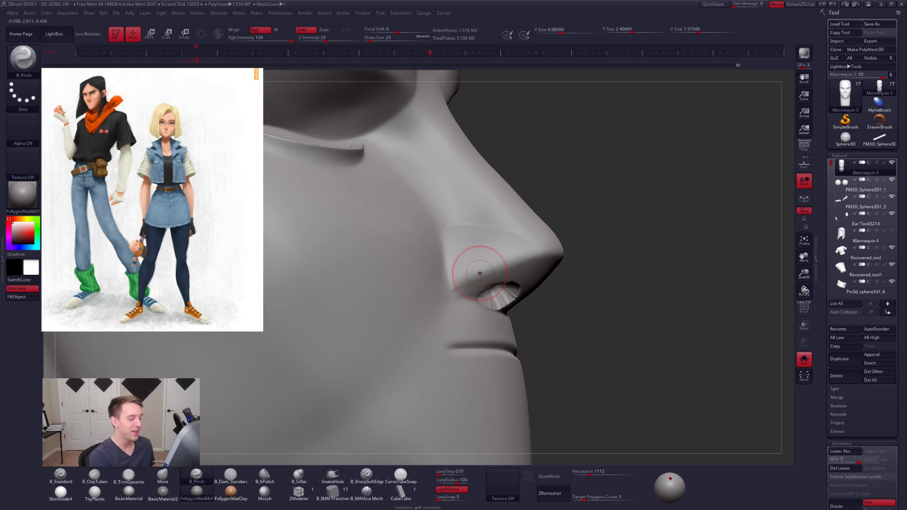
key(space)
drag(442, 232, 448, 274)
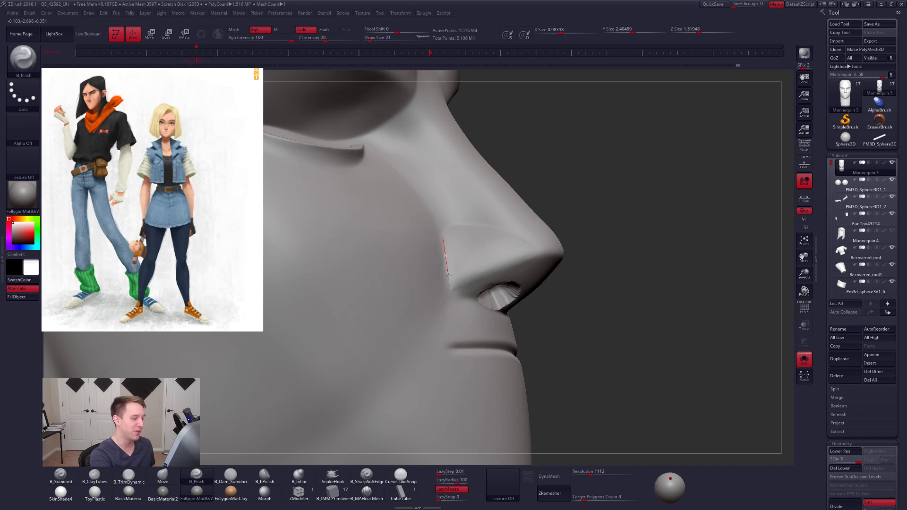
mouse_move(452, 311)
mouse_down()
mouse_move(473, 305)
mouse_move(454, 286)
mouse_up()
key(space)
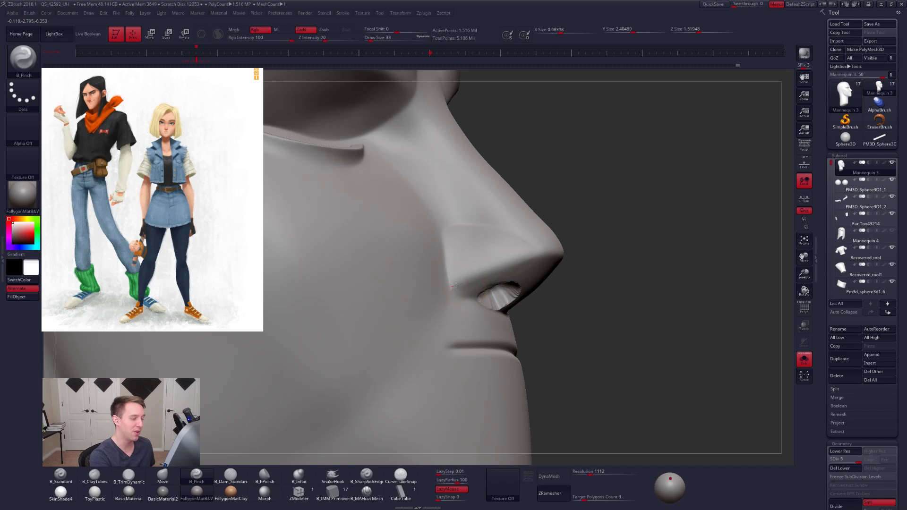
- Sharpen the upper edge of the nostril wing with B_Pinch, starting at draw size 33
drag(597, 242, 602, 242)
mouse_move(567, 248)
right_down()
mouse_move(508, 269)
mouse_move(506, 258)
right_up()
drag(516, 265, 518, 265)
right_drag(518, 265, 482, 263)
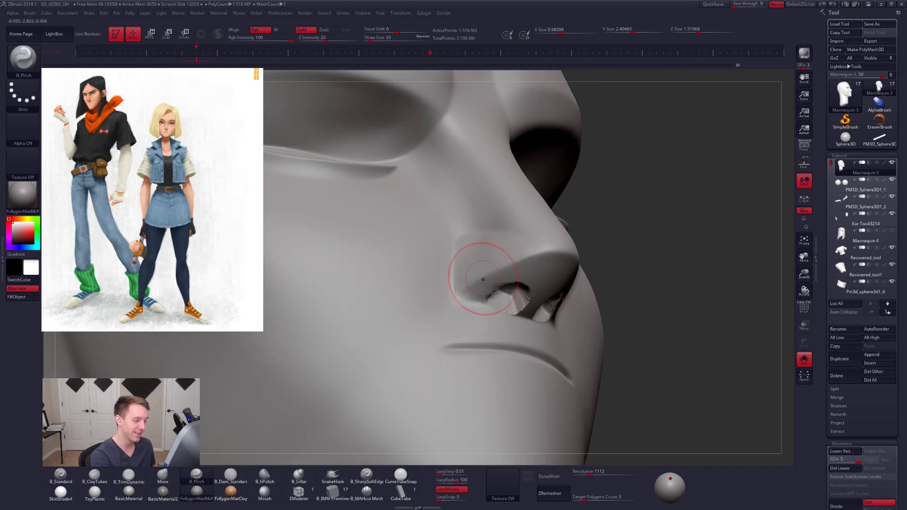
shift+drag(460, 242, 506, 245)
key(space)
right_drag(506, 246, 588, 247)
key(space)
drag(591, 247, 596, 247)
- Tighten the nostril wing's outline and lower edge from the opposite side with B_Pinch at draw size 18
mouse_move(563, 261)
ctrl+right_down()
mouse_move(526, 286)
mouse_move(552, 250)
mouse_move(554, 260)
ctrl+right_up()
key(space)
drag(554, 260, 551, 274)
mouse_move(543, 263)
alt+right_down()
mouse_move(506, 292)
mouse_move(507, 310)
mouse_move(489, 283)
alt+right_up()
key(space)
key(space)
mouse_move(481, 283)
mouse_down()
mouse_move(510, 257)
mouse_move(555, 244)
mouse_move(533, 285)
mouse_move(531, 357)
mouse_up()
right_drag(536, 330, 511, 336)
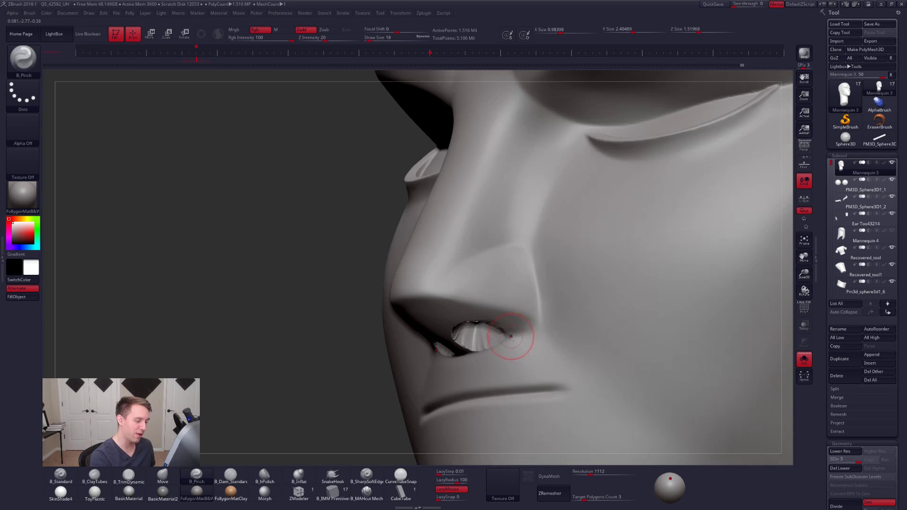
drag(566, 292, 550, 285)
mouse_move(520, 325)
right_down()
mouse_move(538, 326)
mouse_move(529, 281)
mouse_move(484, 280)
right_up()
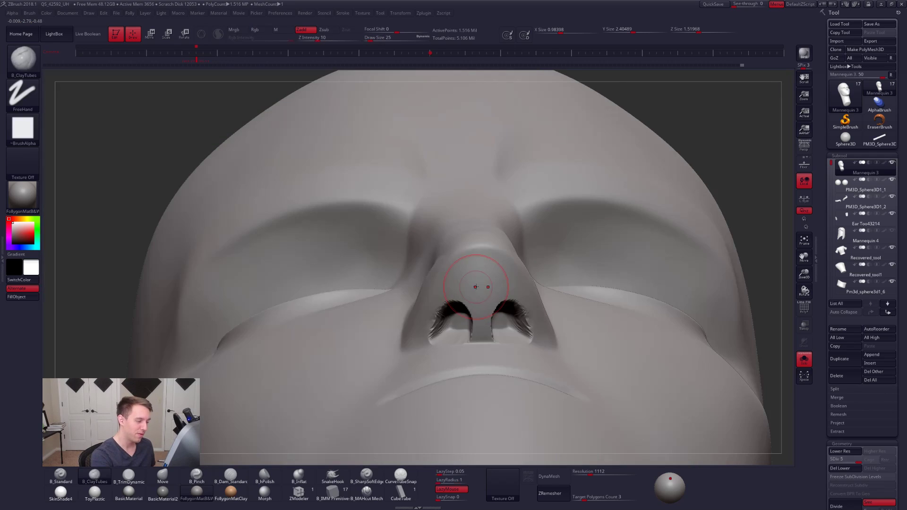
- Adjust the underside of the nose with B_ClayTubes and reshape its profile with the Move brush at draw size 29
right_click(452, 333)
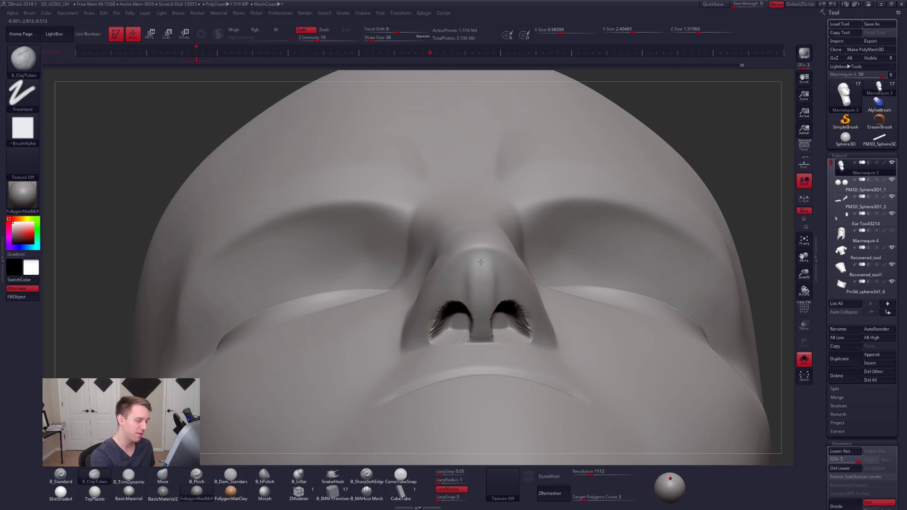
right_drag(483, 307, 628, 312)
key(b)
key(m)
key(v)
key(space)
drag(497, 352, 495, 352)
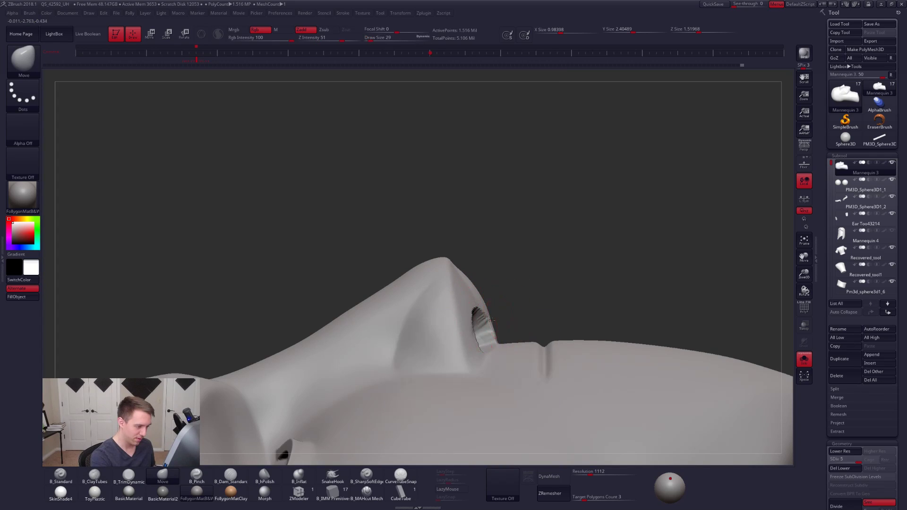
mouse_move(491, 320)
right_down()
mouse_move(468, 284)
mouse_move(487, 293)
mouse_move(466, 293)
right_up()
- Build up the underside of the nose with B_ClayTubes and flatten it with B_TrimDynamic at draw size 29
key(b)
key(c)
key(t)
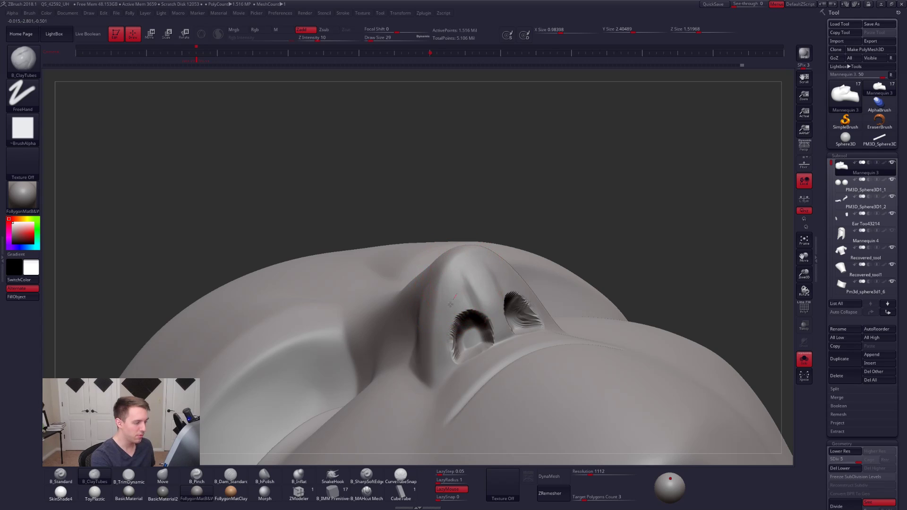
key(b)
key(t)
key(d)
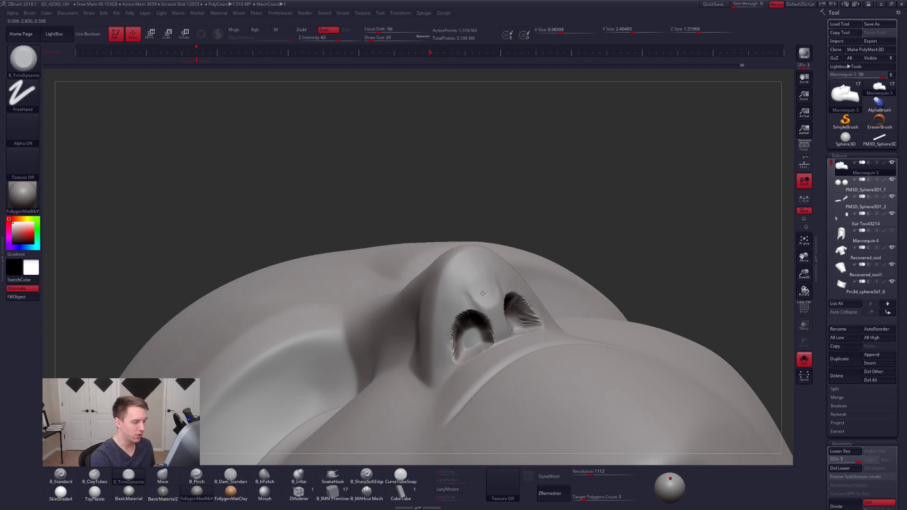
drag(474, 297, 462, 304)
- Show the hidden parts again and trim the side of the nose with a larger B_TrimDynamic brush
mouse_move(489, 194)
right_down()
mouse_move(437, 239)
mouse_move(379, 258)
right_up()
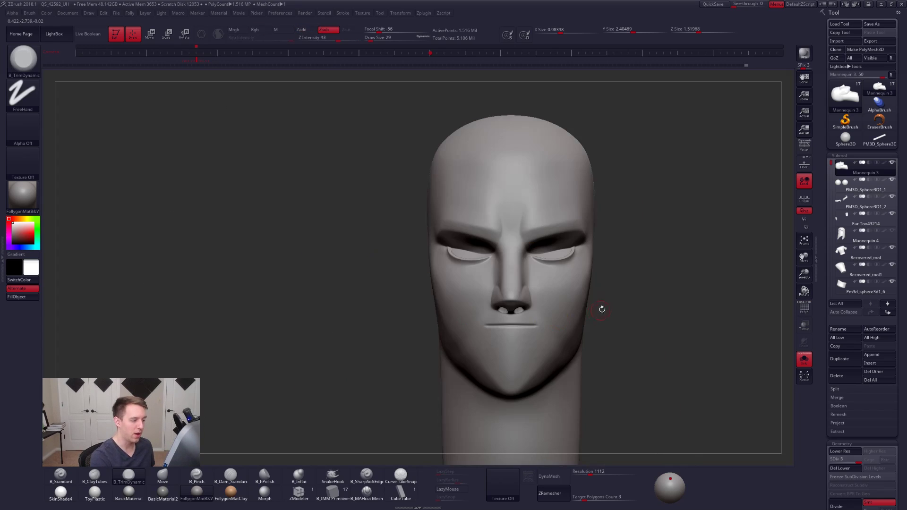
mouse_move(601, 307)
right_down()
mouse_move(524, 318)
mouse_move(548, 319)
mouse_move(528, 339)
right_up()
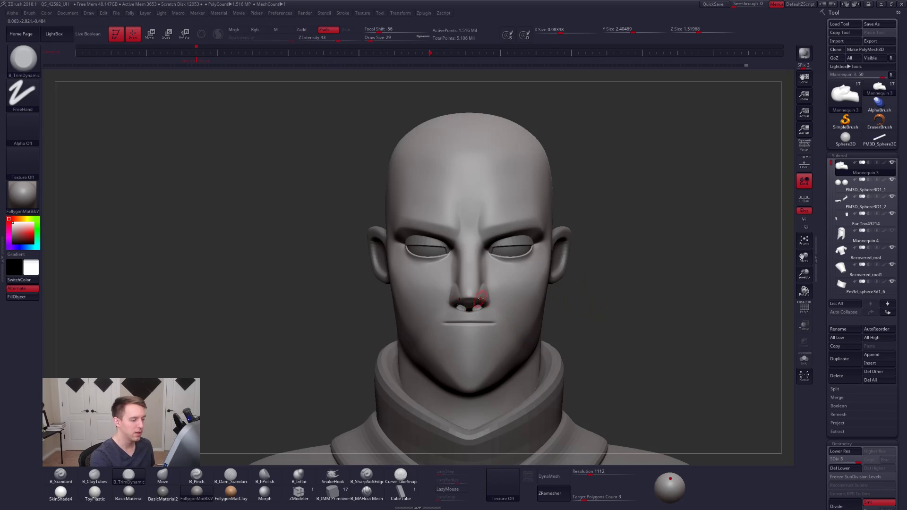
mouse_move(486, 296)
right_down()
mouse_move(488, 268)
mouse_move(504, 280)
right_up()
key(space)
drag(502, 278, 507, 279)
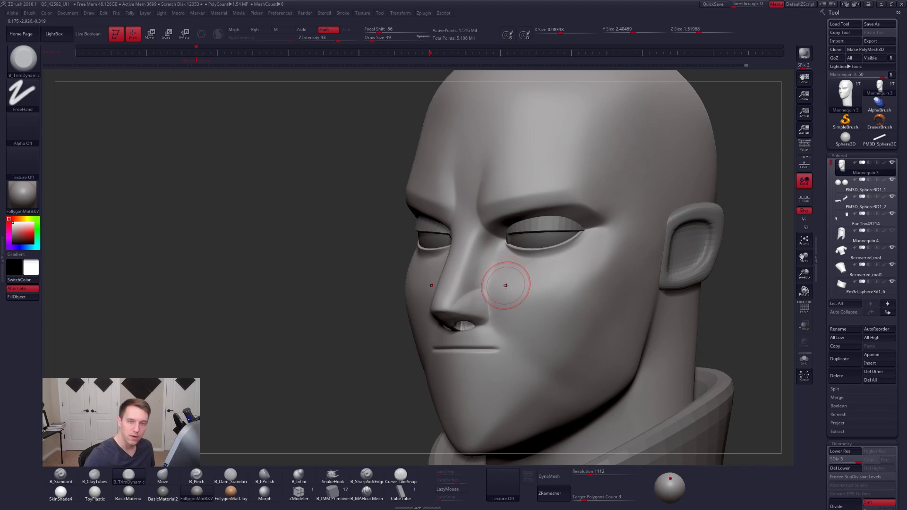
- Examine the male character's face in the concept image in Photos, then return to ZBrush
drag(906, 118, 439, 131)
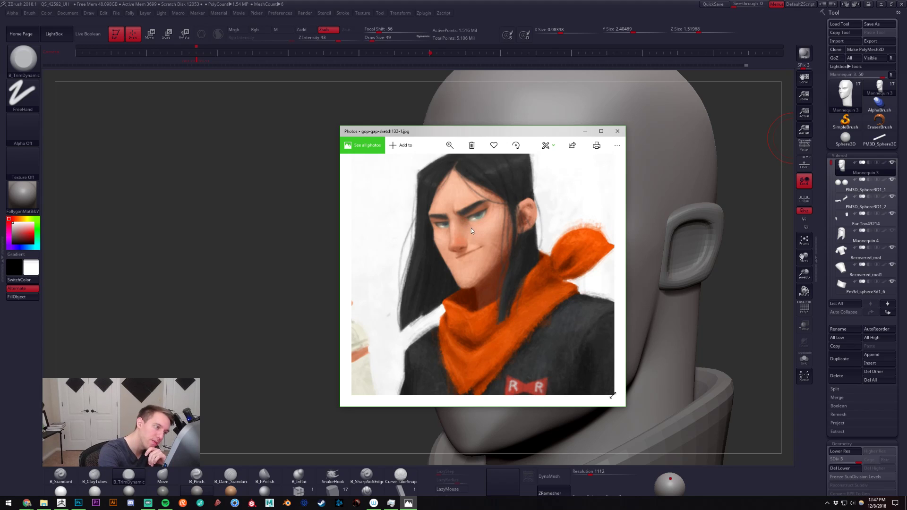
drag(496, 133, 480, 126)
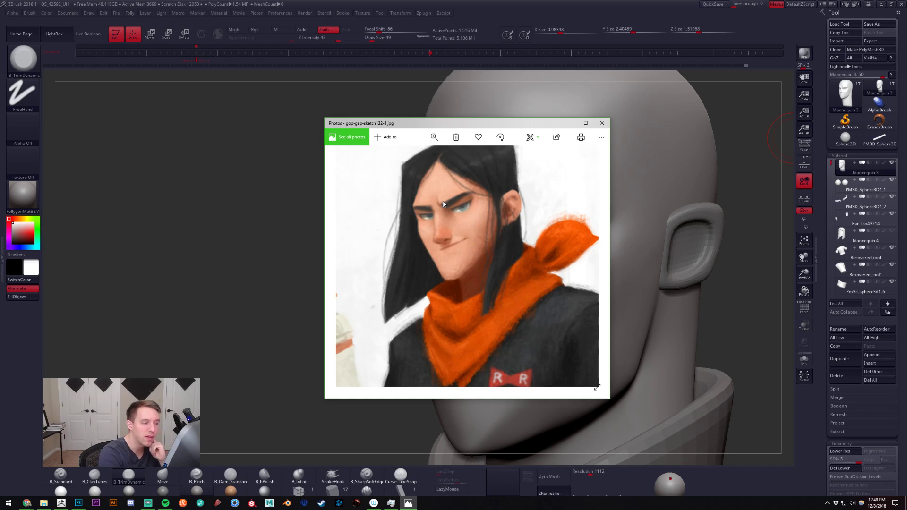
mouse_move(412, 219)
mouse_down()
mouse_move(434, 253)
mouse_move(410, 234)
mouse_up()
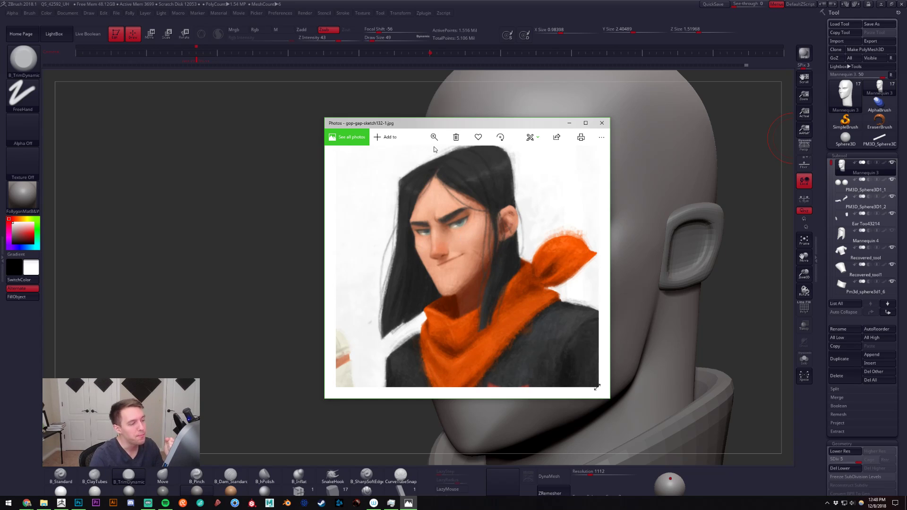
drag(501, 210, 513, 228)
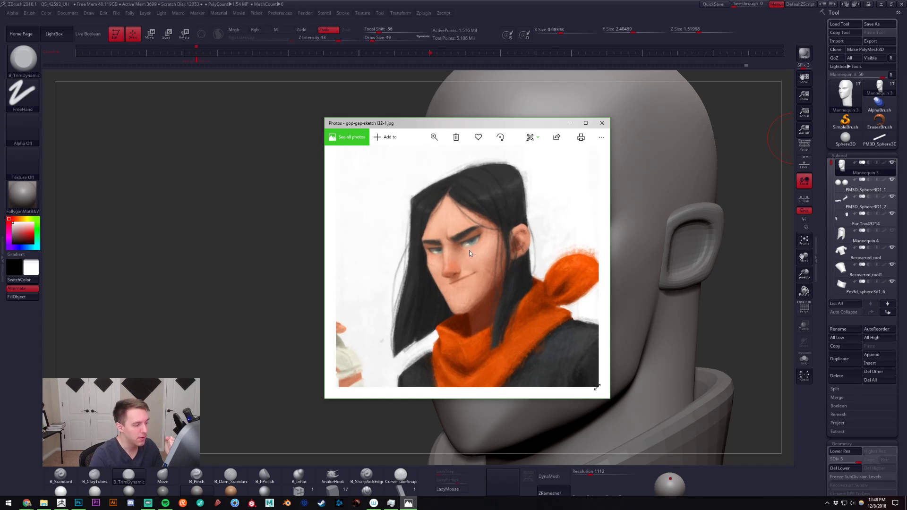
key(alt+Tab)
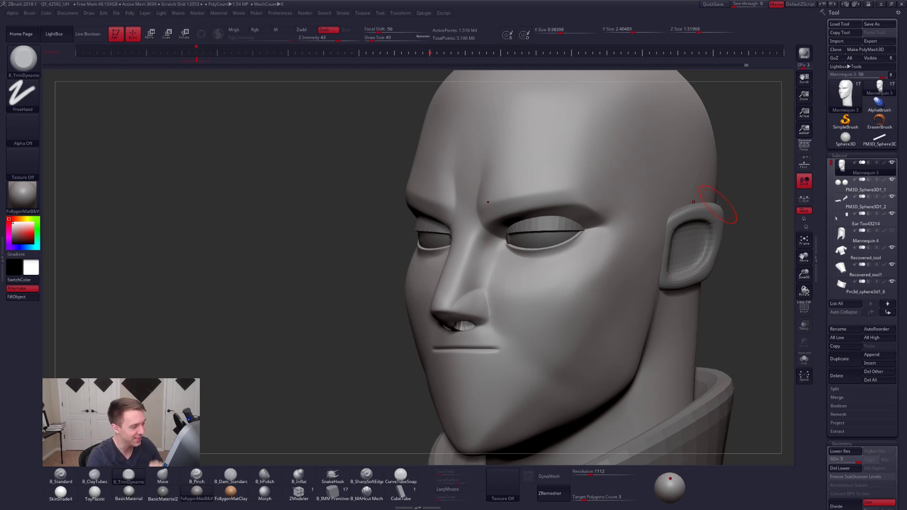
- Lower the head to subdivision level 3 and adjust the area below the nose with the Move brush at draw size 74
drag(717, 204, 462, 326)
ctrl+right_drag(461, 325, 467, 313)
key(shift+d)
key(shift+d)
key(space)
key(b)
key(m)
key(v)
drag(469, 330, 471, 332)
key(s)
click(471, 331)
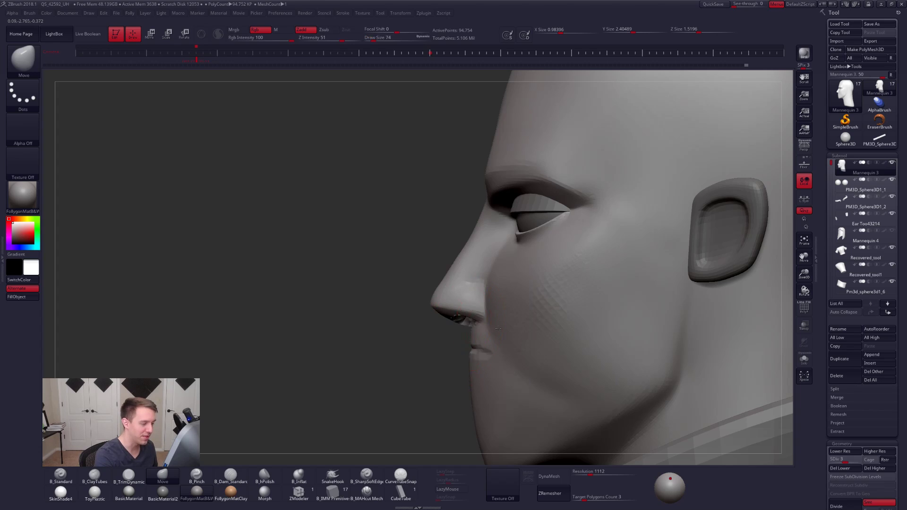
right_drag(471, 326, 490, 282)
- Raise the isolated head to subdivision level 5 and mask the temples, brow and eye area with MaskLasso
key(d)
key(d)
mouse_move(494, 247)
right_down()
mouse_move(563, 243)
mouse_move(489, 259)
mouse_move(492, 267)
mouse_move(480, 249)
right_up()
key(3)
key(space)
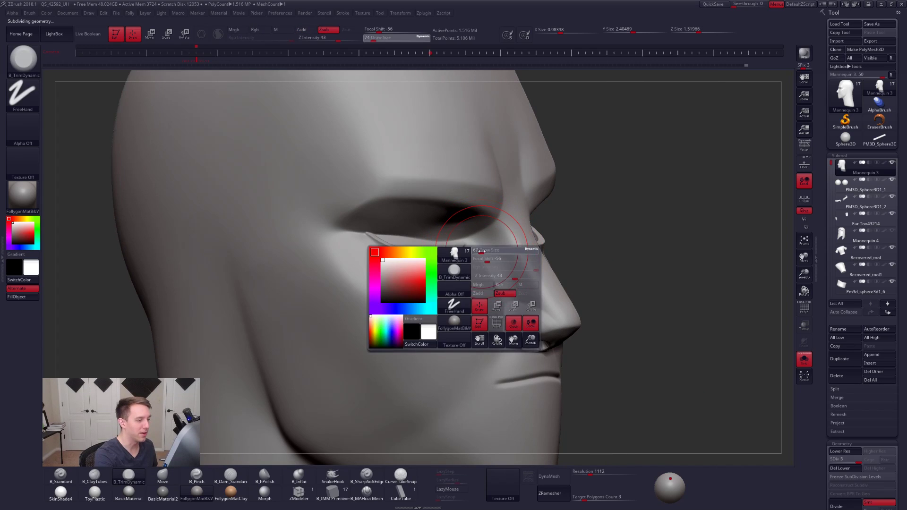
key(space)
mouse_move(483, 253)
mouse_down()
mouse_move(355, 309)
mouse_move(499, 123)
mouse_move(521, 121)
mouse_up()
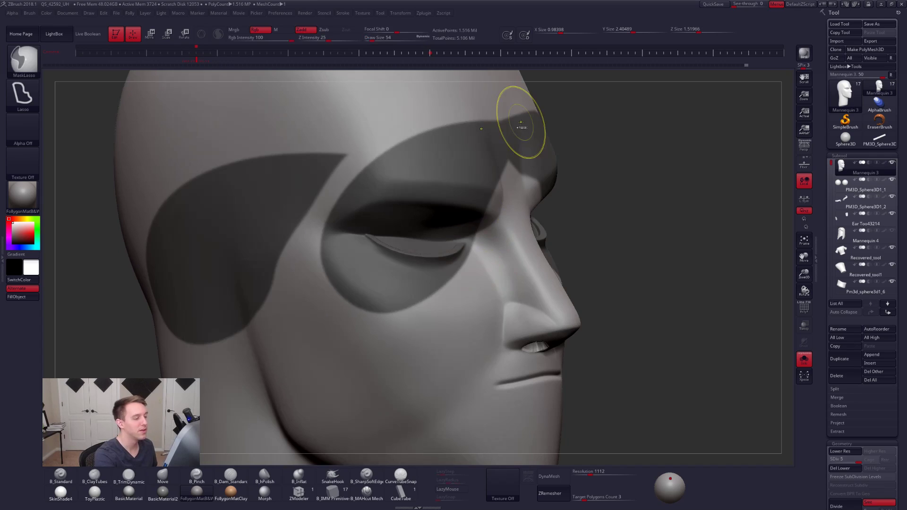
mouse_move(490, 232)
ctrl+mouse_down()
mouse_move(494, 167)
mouse_move(452, 177)
ctrl+mouse_up()
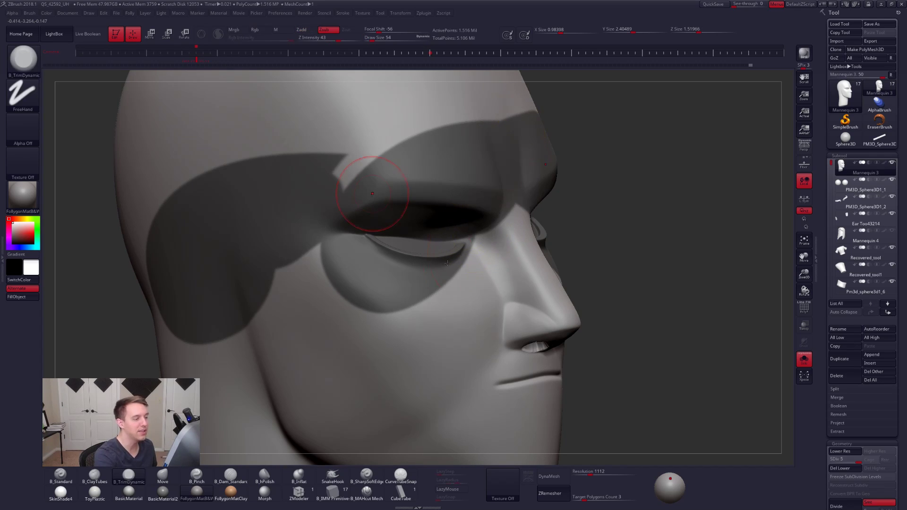
- Refine the unmasked sides of the nose and the nostril wings with B_TrimDynamic and B_ClayTubes at draw size 40
key(bracketleft)
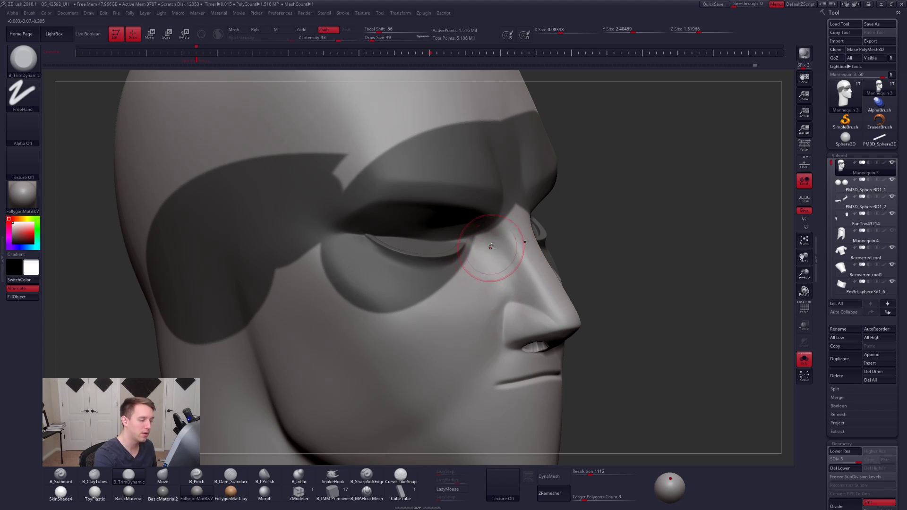
right_drag(482, 286, 368, 287)
mouse_move(549, 304)
alt+right_down()
mouse_move(473, 306)
mouse_move(492, 304)
mouse_move(480, 325)
alt+right_up()
mouse_move(477, 237)
mouse_down()
mouse_move(479, 248)
mouse_move(480, 238)
mouse_up()
key(2)
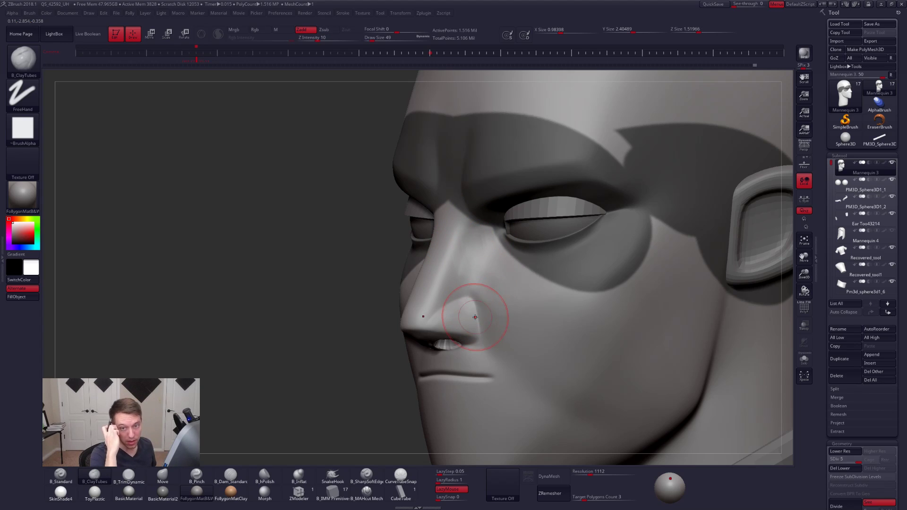
right_drag(476, 329, 493, 334)
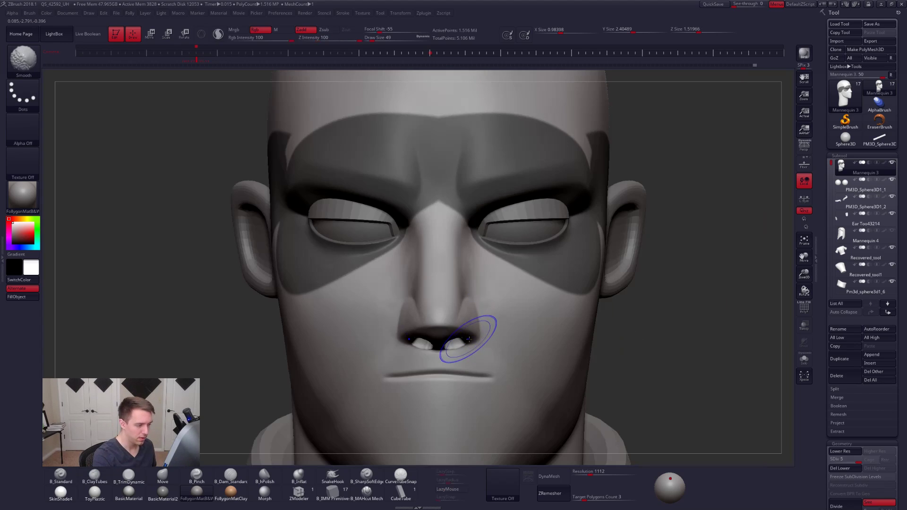
- Continue shaping the nostril wings with B_ClayTubes at draw size 61, and clear the mask
key(space)
drag(479, 334, 489, 330)
right_drag(490, 330, 450, 355)
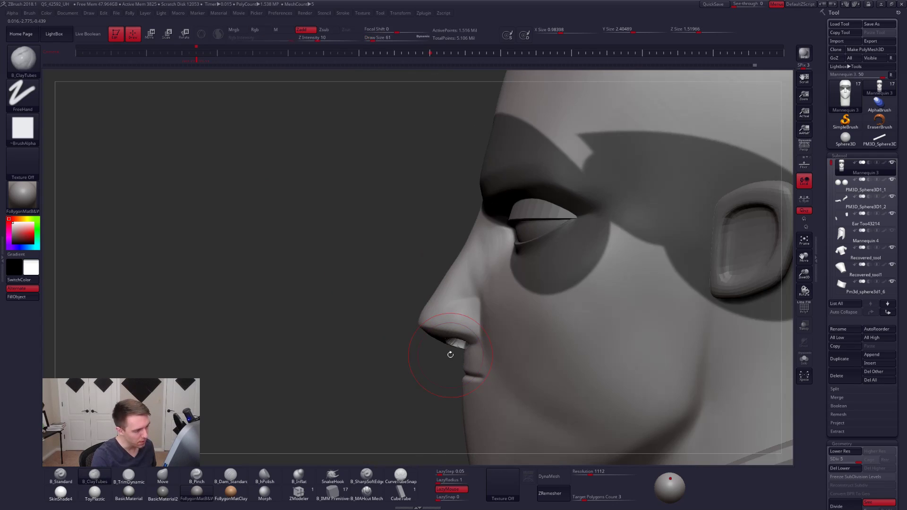
key(space)
mouse_move(487, 329)
mouse_down()
mouse_move(476, 310)
mouse_move(479, 319)
mouse_move(487, 311)
mouse_up()
key(shift+space)
key(ctrl+m)
- Refine the area beside the nose at a lower subdivision level, and raise the head back to level 5
key(space)
key(shift+d)
key(shift+d)
key(shift+d)
key(space)
right_drag(490, 308, 536, 326)
key(d)
key(d)
key(d)
- Carve a crease from the nostril wing toward the mouth corner with B_SharpSoftEdge at draw size 40
click(367, 476)
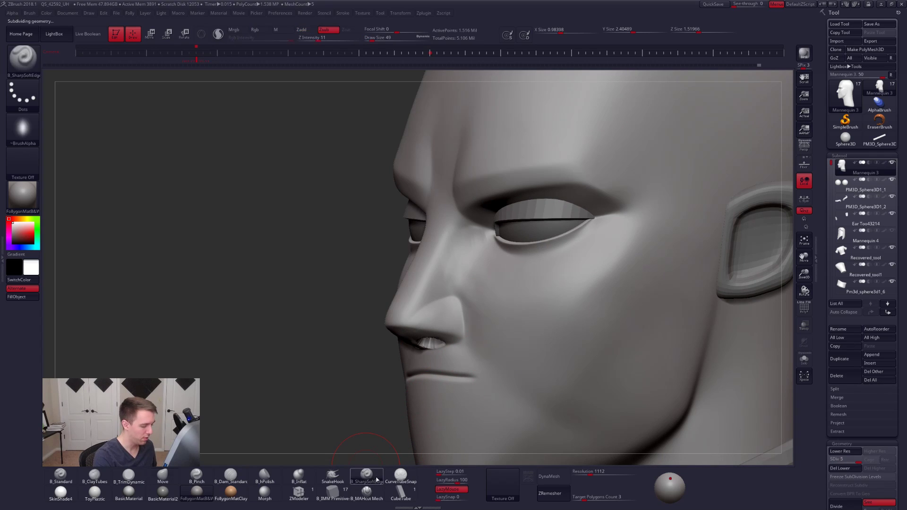
drag(540, 340, 646, 295)
key(ctrl+z)
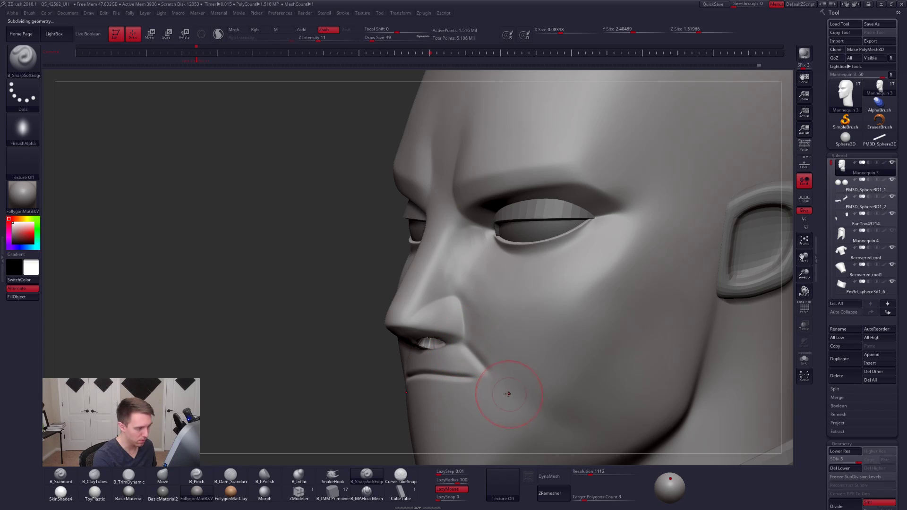
alt+right_drag(469, 350, 469, 330)
key(ctrl+z)
- Refine the crease between nostril and mouth corner with B_SharpSoftEdge, using draw sizes 25 and 43
right_drag(526, 371, 440, 356)
mouse_move(495, 360)
mouse_down()
mouse_move(517, 359)
mouse_move(486, 359)
mouse_up()
key(space)
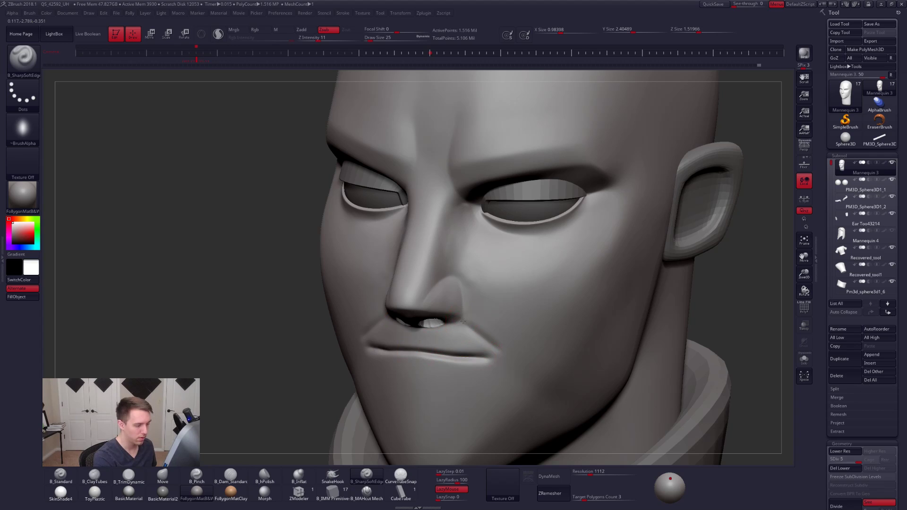
right_drag(520, 367, 468, 317)
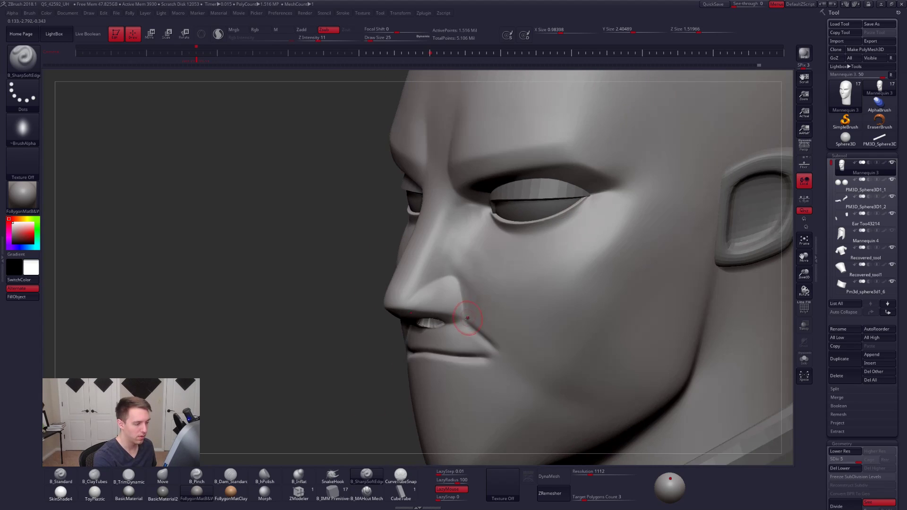
key(space)
drag(493, 332, 467, 323)
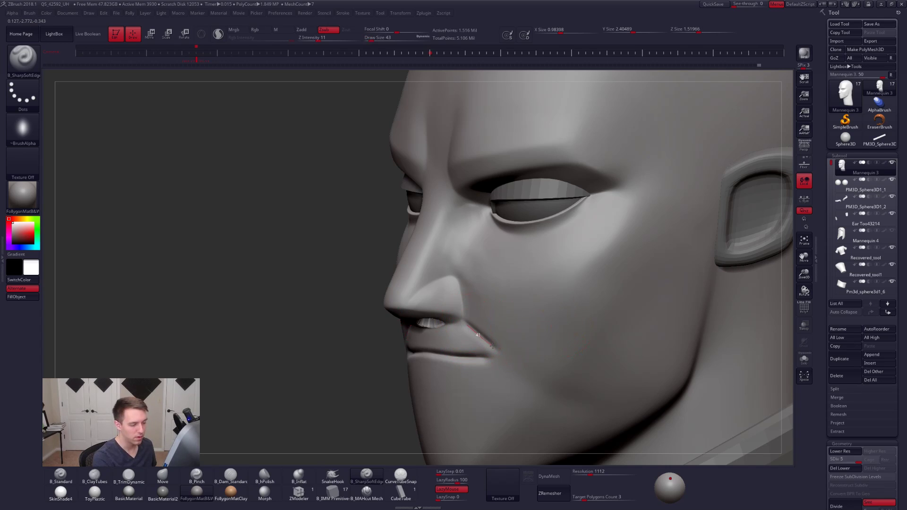
- Try to extend the nostril crease in a long curve across the lower cheek toward the ear
drag(542, 353, 585, 340)
key(ctrl+z)
drag(537, 364, 633, 312)
key(ctrl+z)
mouse_move(533, 377)
mouse_down()
mouse_move(644, 330)
mouse_move(676, 267)
mouse_up()
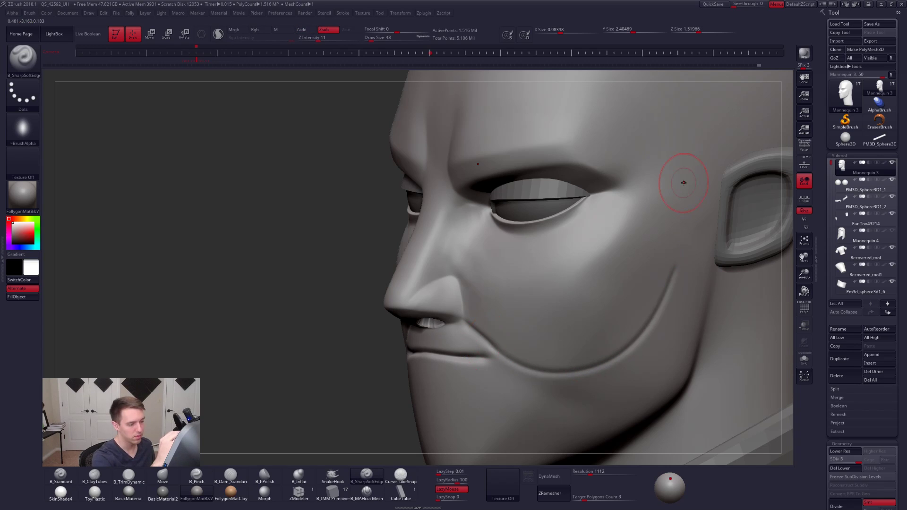
right_drag(521, 368, 571, 360)
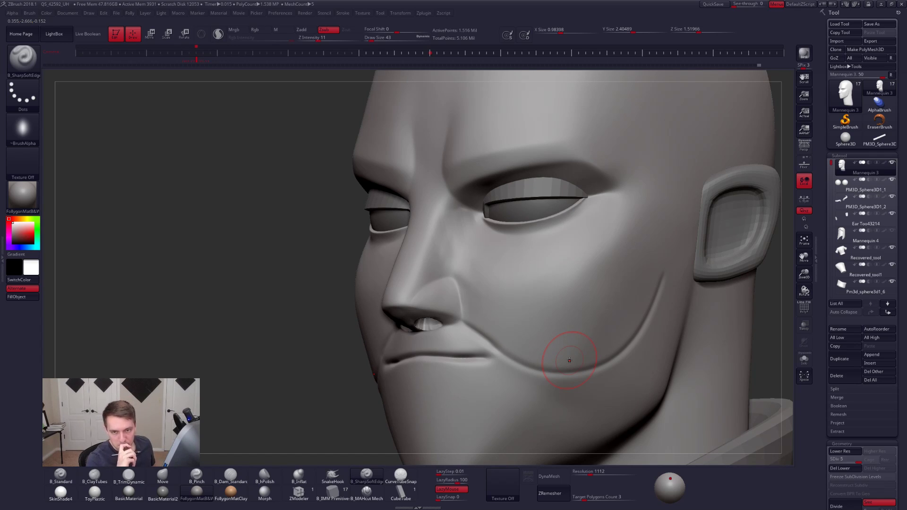
key(ctrl+z)
- Isolate the head in profile view and lower it to subdivision level 3
alt+right_drag(577, 362, 544, 345)
key(alt+s)
key(shift+d)
key(shift+d)
key(shift+d)
key(shift+d)
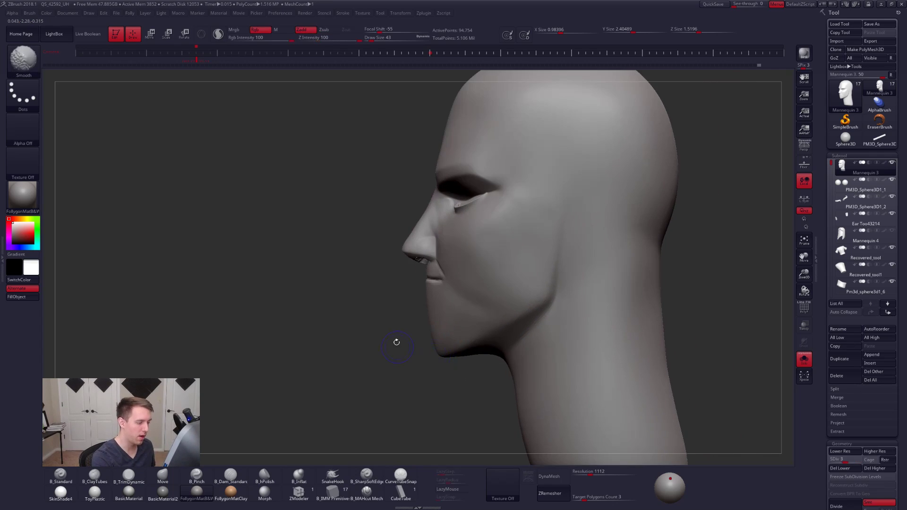
- Mask the head except for the chin and lower jaw at subdivision level 1
mouse_move(344, 338)
ctrl+mouse_down()
mouse_move(648, 239)
mouse_move(723, 284)
mouse_move(349, 417)
mouse_move(347, 426)
ctrl+mouse_up()
ctrl+click(534, 322)
ctrl+click(534, 324)
ctrl+click(477, 384)
ctrl+click(494, 343)
mouse_move(419, 348)
right_down()
mouse_move(484, 341)
mouse_move(460, 347)
right_up()
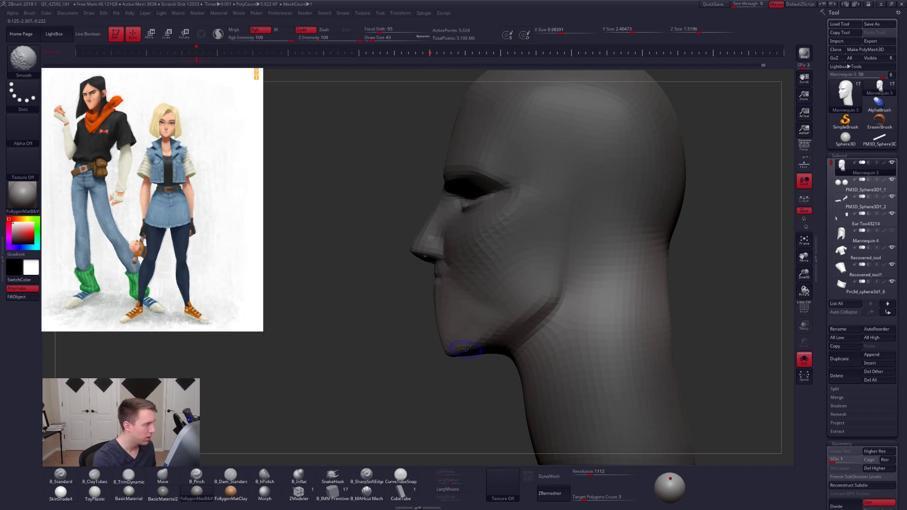
- Raise the unmasked chin slightly with Transpose Move and clear the mask
key(w)
drag(476, 315, 475, 392)
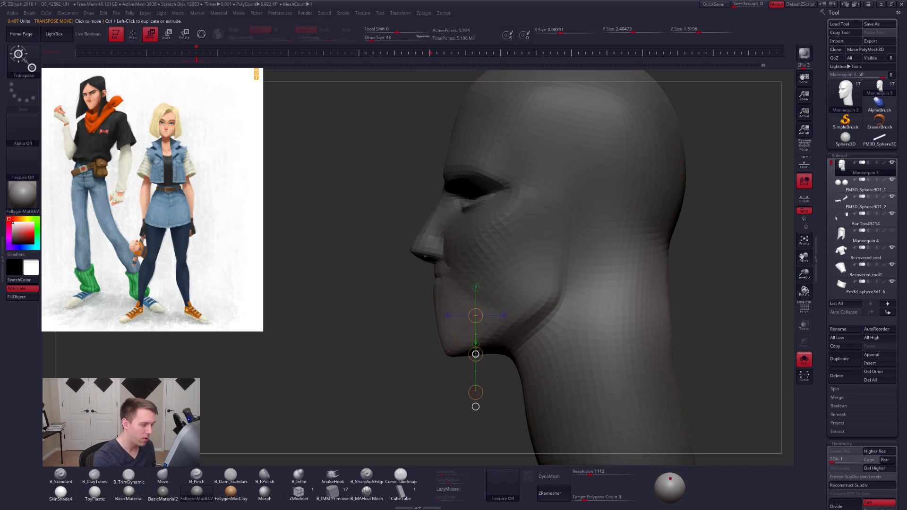
drag(475, 353, 475, 348)
ctrl+drag(402, 361, 414, 380)
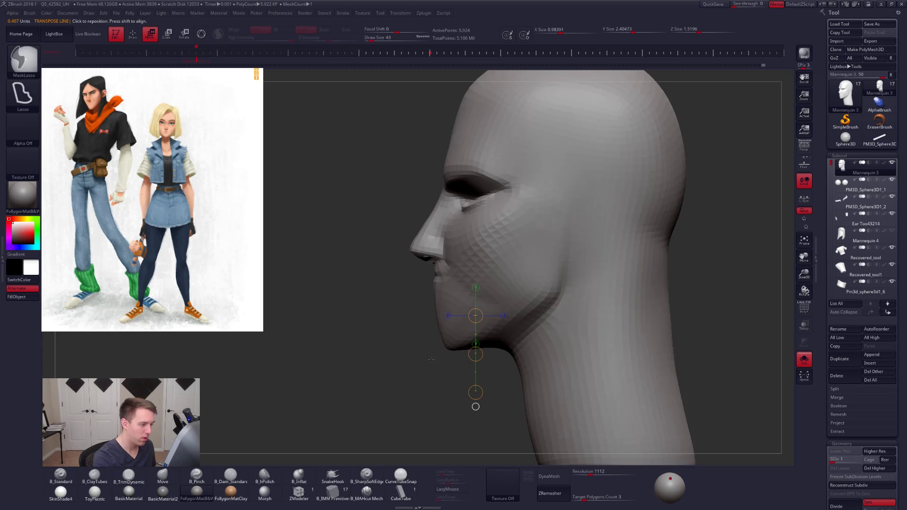
- Restore the head to subdivision level 5 and adjust the mouth corner with the Move brush, enlarging its draw size to 88
key(q)
right_drag(441, 279, 457, 286)
key(d)
key(d)
key(d)
key(d)
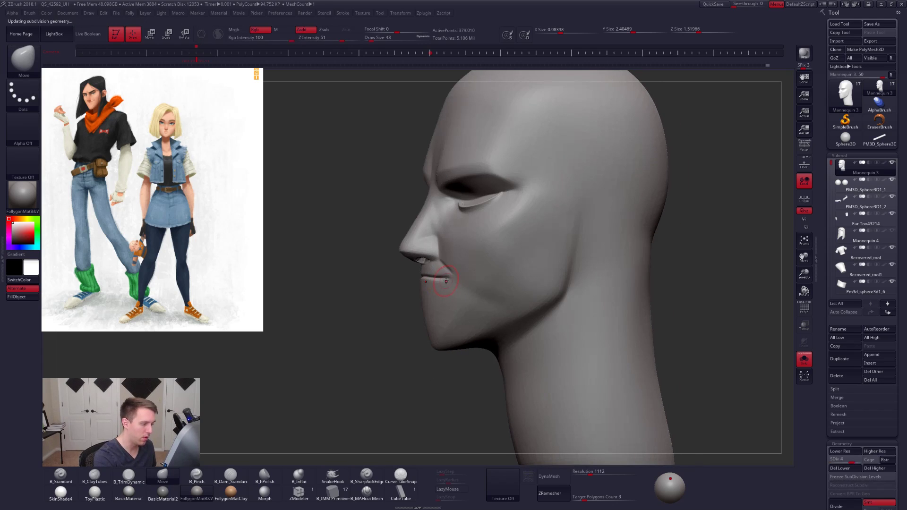
key(space)
drag(444, 279, 448, 278)
key(ctrl+space)
click(483, 310)
key(space)
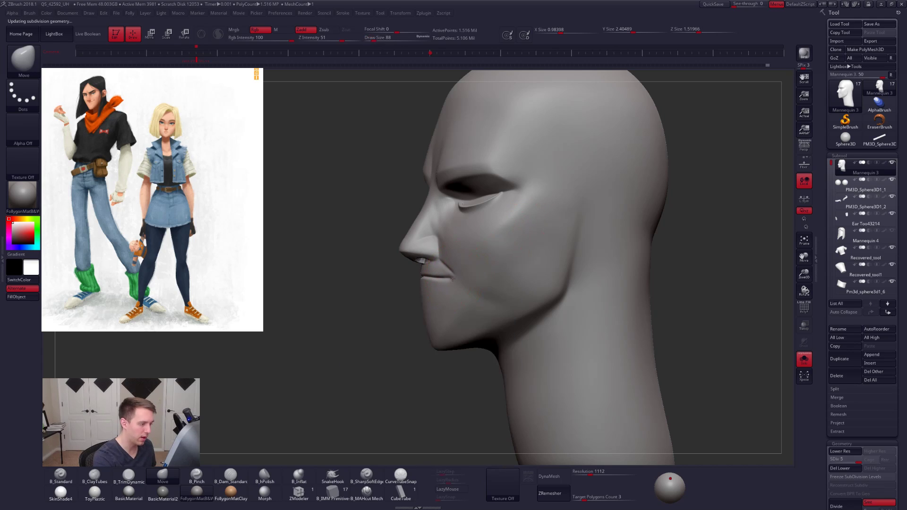
- Reshape the lips and mouth corner in profile with the Move brush at draw sizes 96 and 88
right_drag(462, 279, 439, 285)
key(space)
click(428, 279)
right_drag(435, 279, 404, 278)
key(space)
click(462, 278)
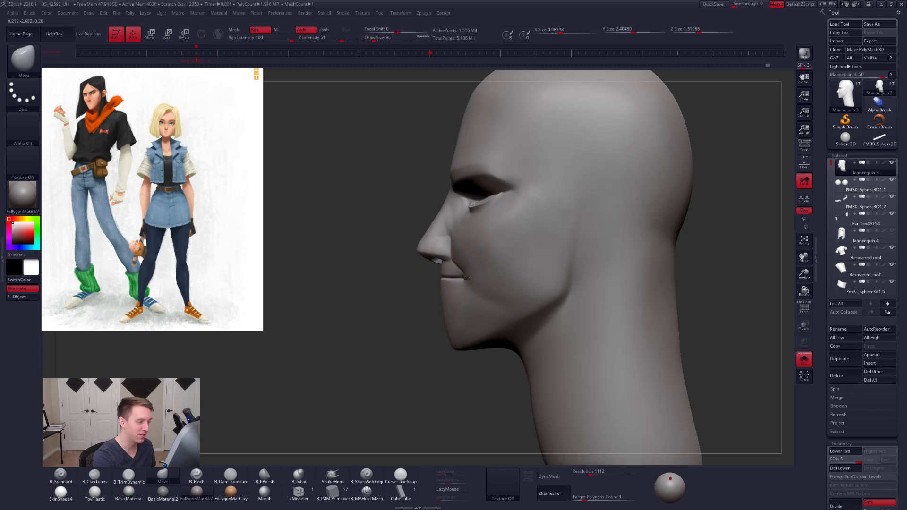
key(space)
click(466, 274)
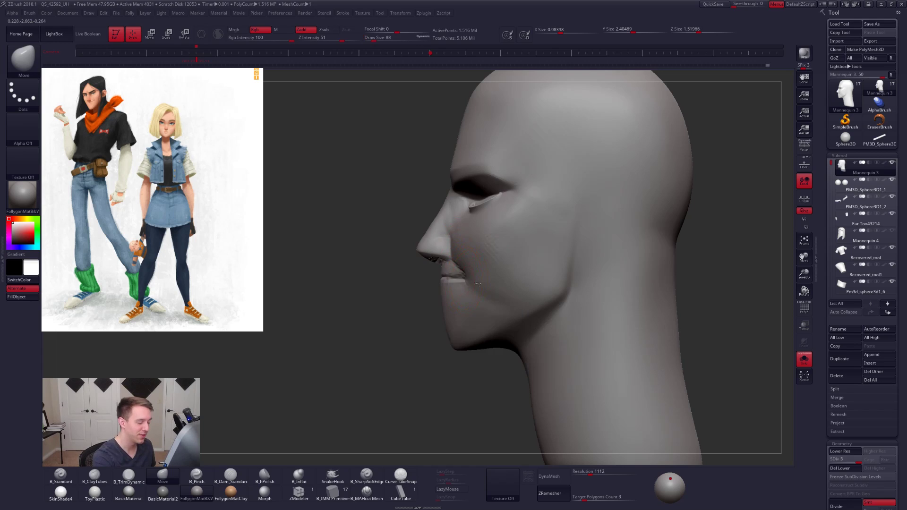
shift+right_drag(478, 283, 444, 290)
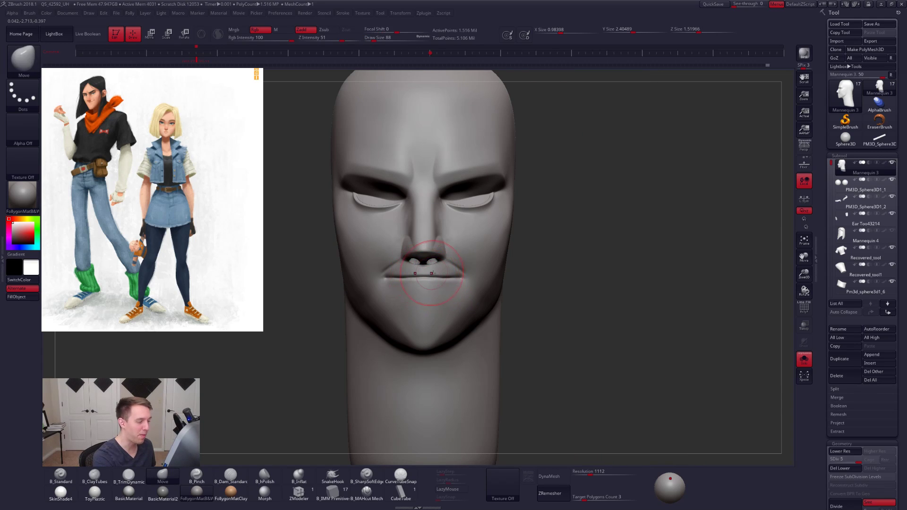
- Adjust the middle of the lip line from the front with the Move brush at draw size 74
key(space)
drag(433, 277, 429, 281)
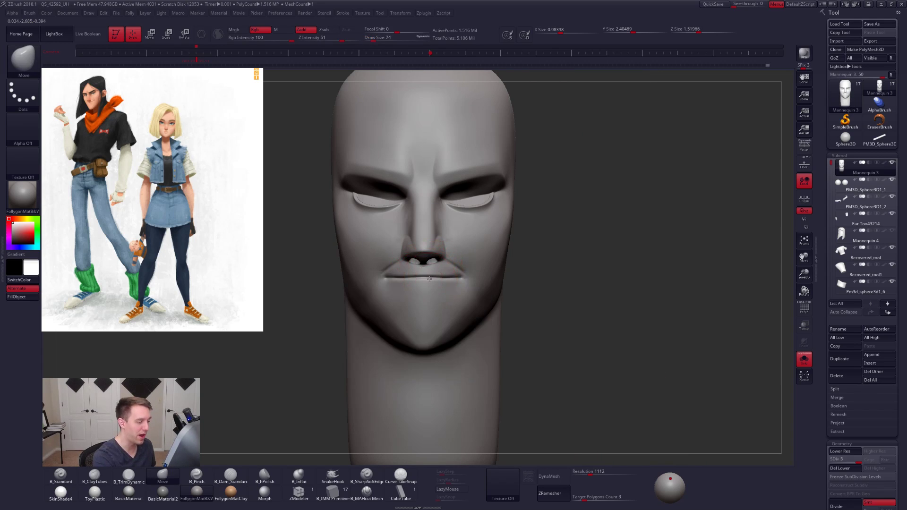
right_drag(435, 283, 471, 292)
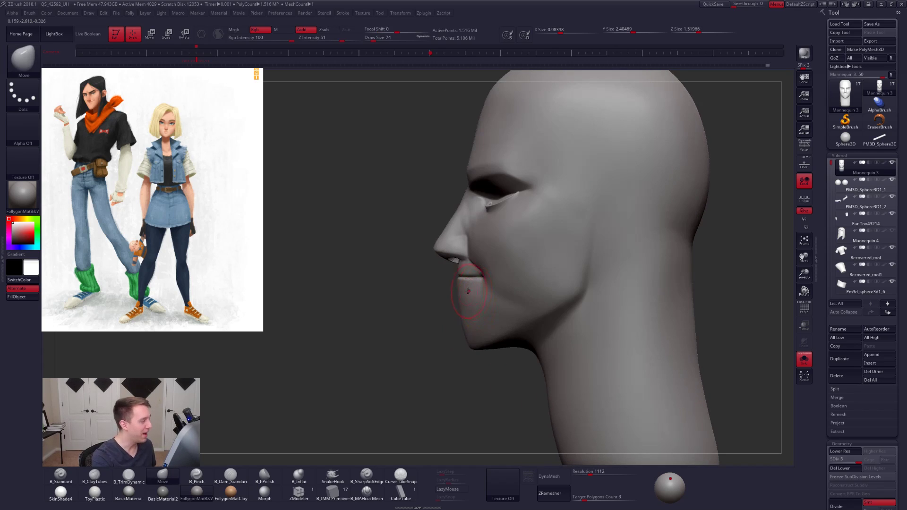
- Lower the head to subdivision level 1 and mask everything except the lower face around the mouth, chin and jaw
mouse_move(432, 305)
ctrl+mouse_down()
mouse_move(537, 347)
mouse_move(427, 345)
ctrl+mouse_up()
key(shift+d)
key(shift+d)
key(shift+d)
key(shift+d)
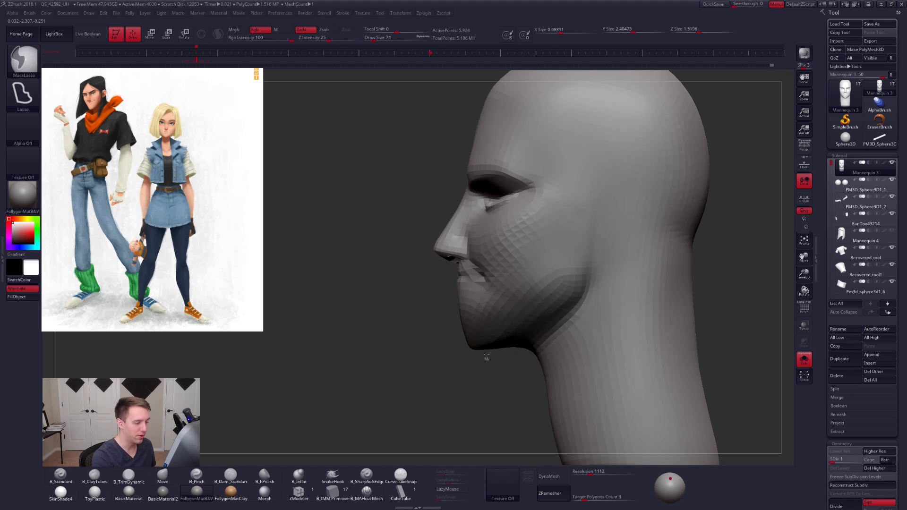
key(ctrl+i)
- Toggle Double display and push the chin forward in profile with the Move brush at draw size 252
key(space)
drag(497, 314, 503, 311)
key(ctrl+m)
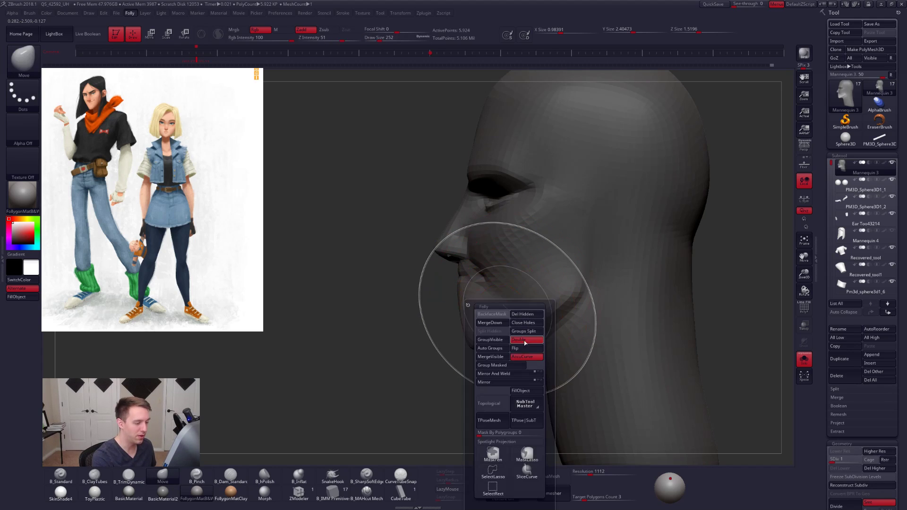
click(527, 342)
drag(473, 348, 463, 348)
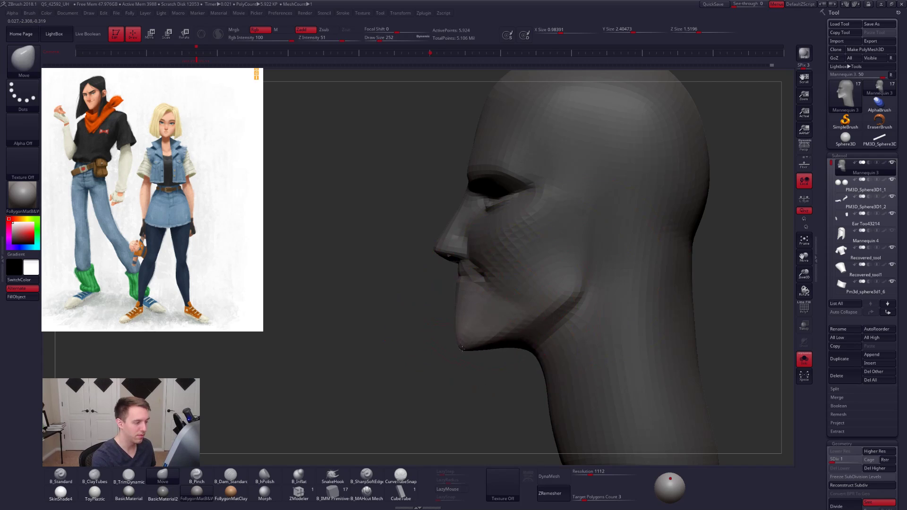
- Show the remaining subtools and raise the head to subdivision level 2, with the Move brush at draw size 130
drag(373, 352, 467, 355)
key(space)
drag(503, 312, 499, 310)
key(d)
key(alt+s)
drag(593, 279, 524, 293)
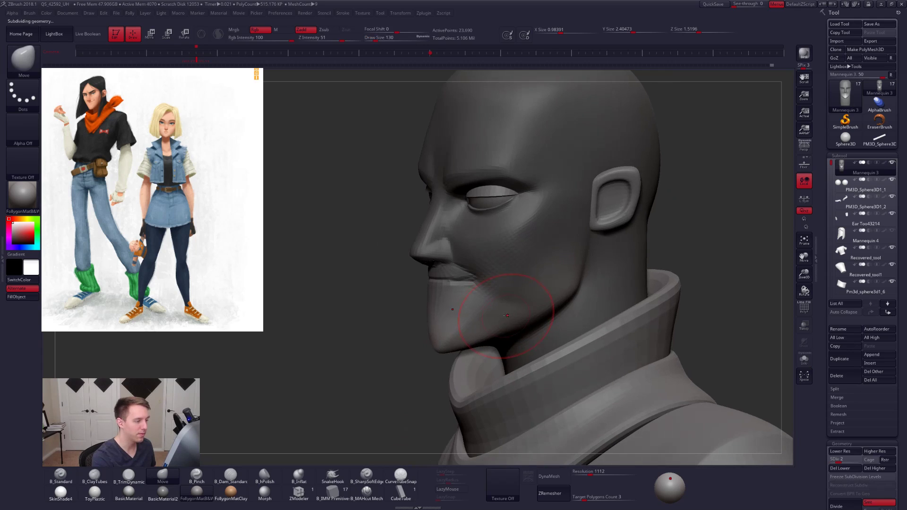
- Reshape the jaw between the chin and the jaw corner with the Move brush at draw sizes 130 and 140
shift+right_drag(492, 328, 461, 326)
key(space)
drag(483, 302, 486, 305)
ctrl+drag(415, 323, 467, 322)
key(space)
key(space)
right_drag(494, 312, 478, 320)
- Mask all but the chin and lower jaw, raise them slightly with Transpose Move at subdivision level 1, and clear the mask
mouse_move(424, 336)
ctrl+mouse_down()
mouse_move(555, 263)
mouse_move(515, 338)
mouse_move(417, 354)
ctrl+mouse_up()
ctrl+click(482, 329)
key(shift+d)
key(ctrl+i)
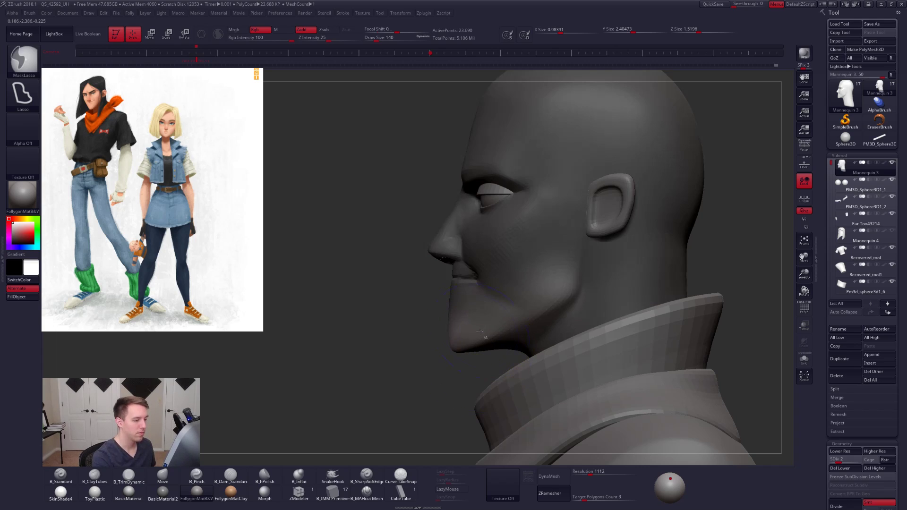
key(w)
drag(473, 333, 473, 397)
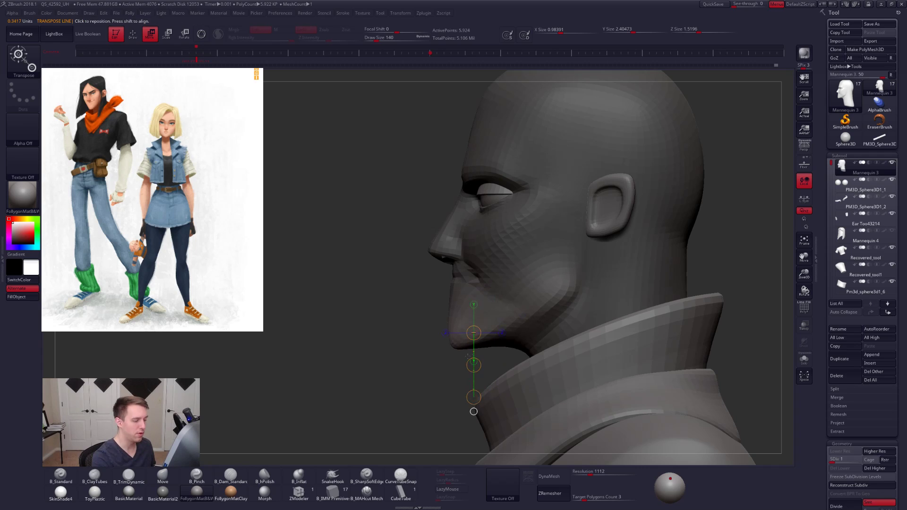
ctrl+drag(424, 370, 410, 387)
- Raise the head's subdivision level and adjust the cheek beside the nose with the Move brush
key(q)
key(d)
key(d)
key(space)
drag(498, 269, 492, 267)
drag(394, 278, 498, 265)
alt+right_drag(502, 272, 495, 290)
key(d)
key(d)
- Isolate the head from the front and mask the face around the nose at subdivision level 2
key(space)
drag(472, 266, 469, 266)
mouse_move(474, 265)
shift+right_down()
mouse_move(469, 279)
mouse_move(482, 277)
mouse_move(447, 319)
shift+right_up()
key(s)
ctrl+drag(447, 320, 463, 307)
mouse_move(476, 261)
ctrl+mouse_down()
mouse_move(314, 334)
mouse_move(455, 297)
ctrl+mouse_up()
ctrl+click(440, 320)
right_drag(438, 320, 481, 292)
key(shift+d)
right_click(481, 292)
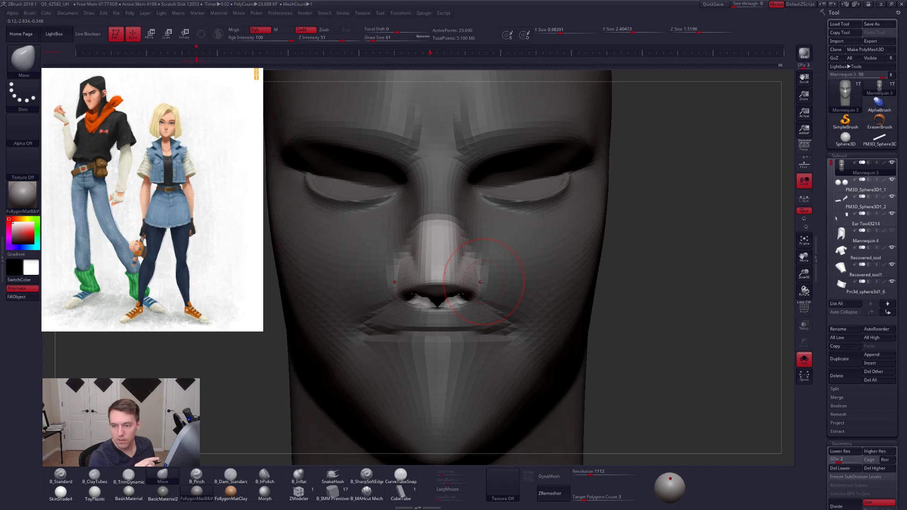
- Shape the nostril wings symmetrically with the Move brush, using a draw size of 49, and clear the mask
key(space)
click(482, 273)
key(space)
click(482, 274)
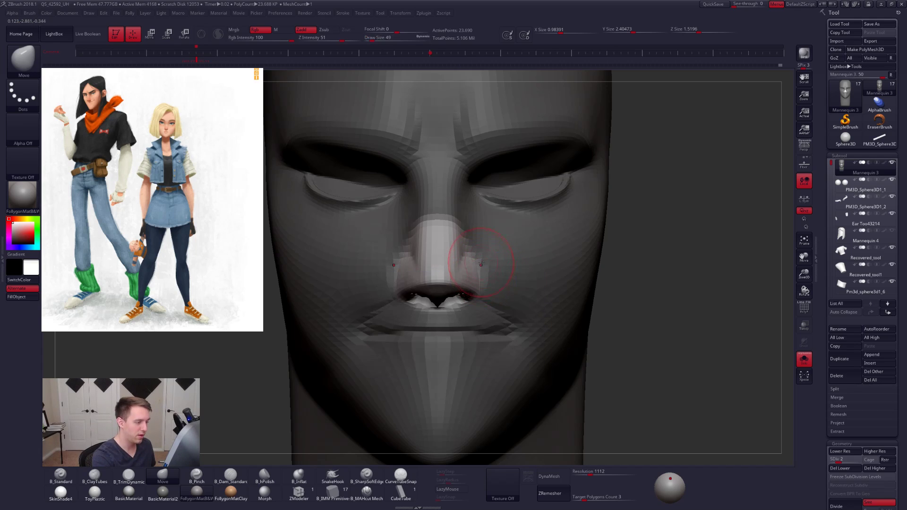
key(space)
click(481, 272)
drag(477, 282, 480, 287)
key(space)
click(485, 289)
mouse_move(484, 286)
right_down()
mouse_move(398, 351)
mouse_move(409, 331)
right_up()
ctrl+drag(413, 324, 401, 344)
- Adjust the top of the nostril wing with the Move brush at draw size 54 and flatten it with B_TrimDynamic
key(space)
click(480, 276)
drag(483, 268, 481, 258)
right_drag(479, 259, 515, 265)
key(space)
click(477, 255)
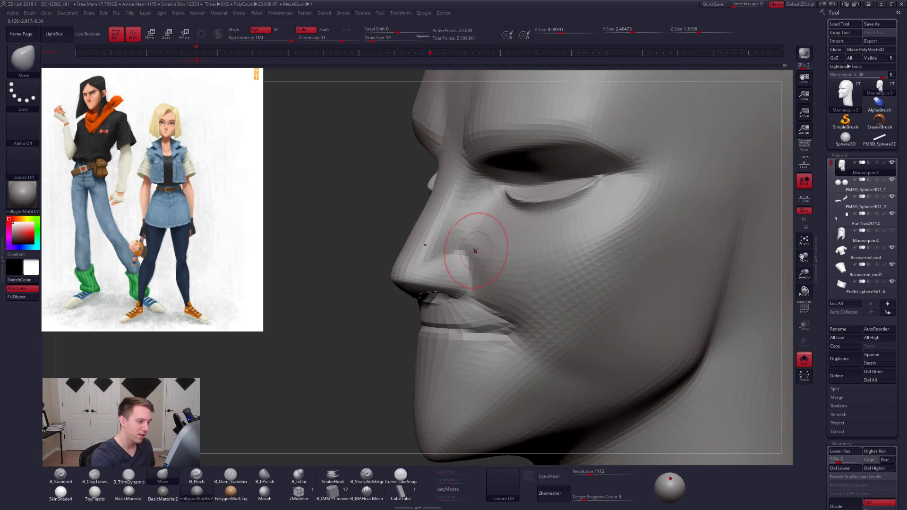
key(3)
drag(478, 244, 479, 250)
key(space)
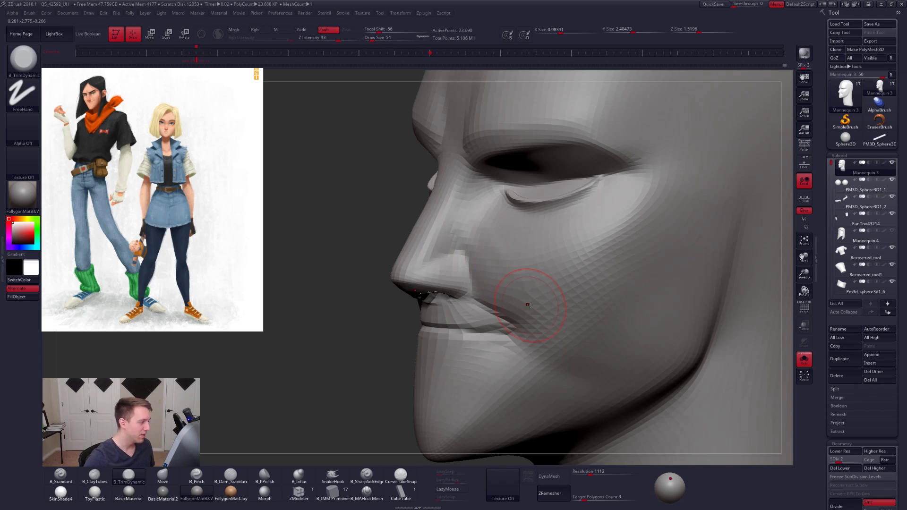
- Switch to Chrome and search the web for Android 16 in a new tab
key(alt+Tab)
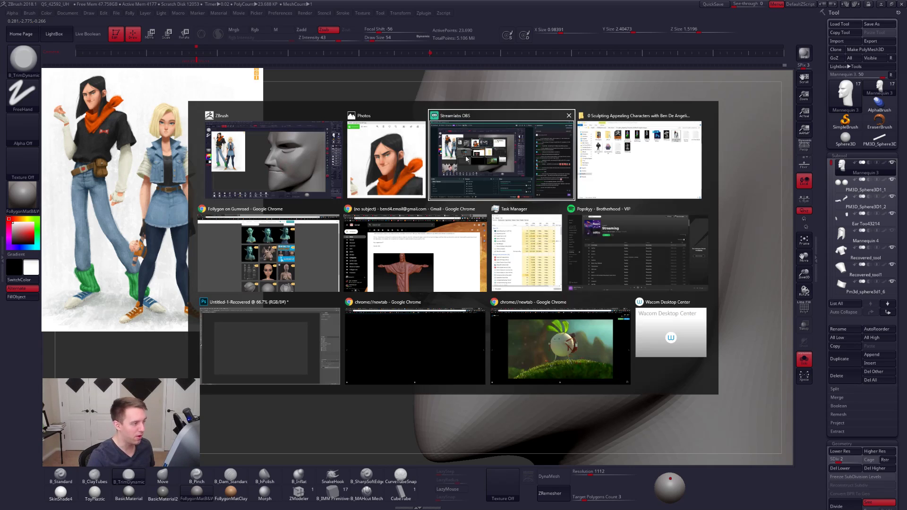
click(283, 257)
key(ctrl+t)
text(andro)
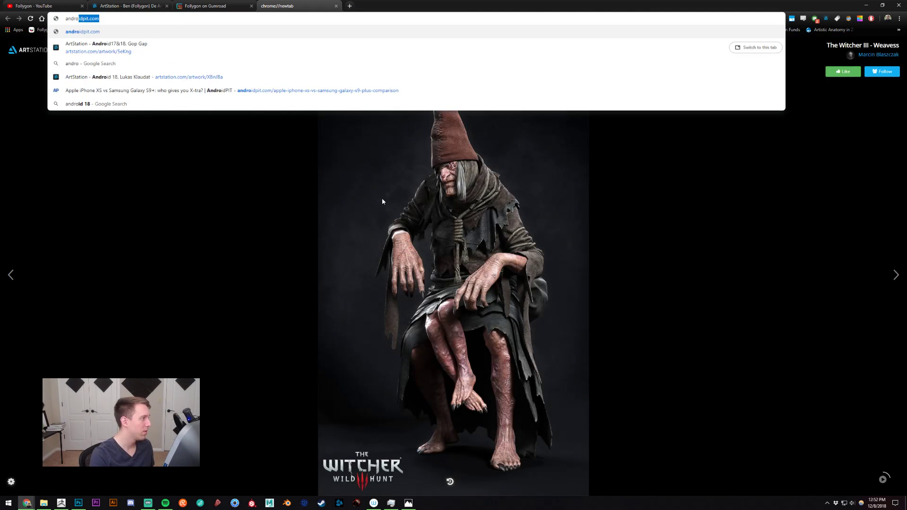
key(BackSpace)
text(id 16)
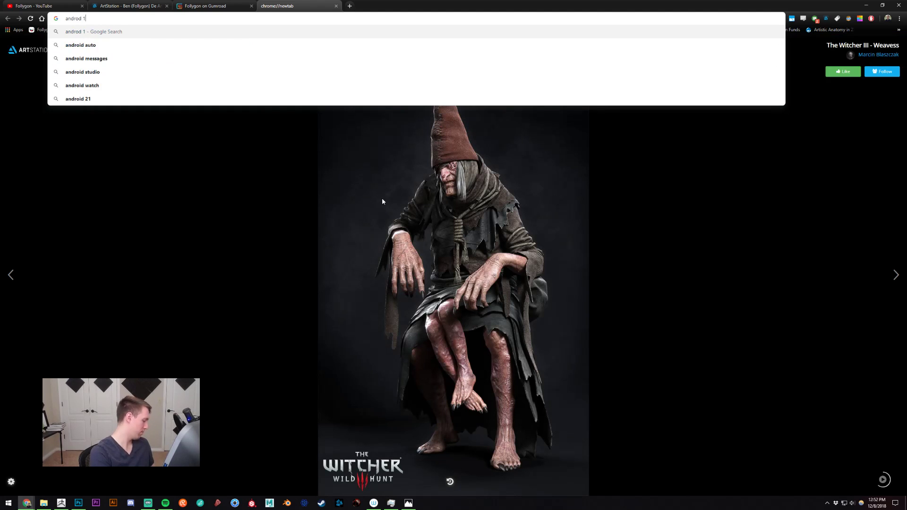
key(Return)
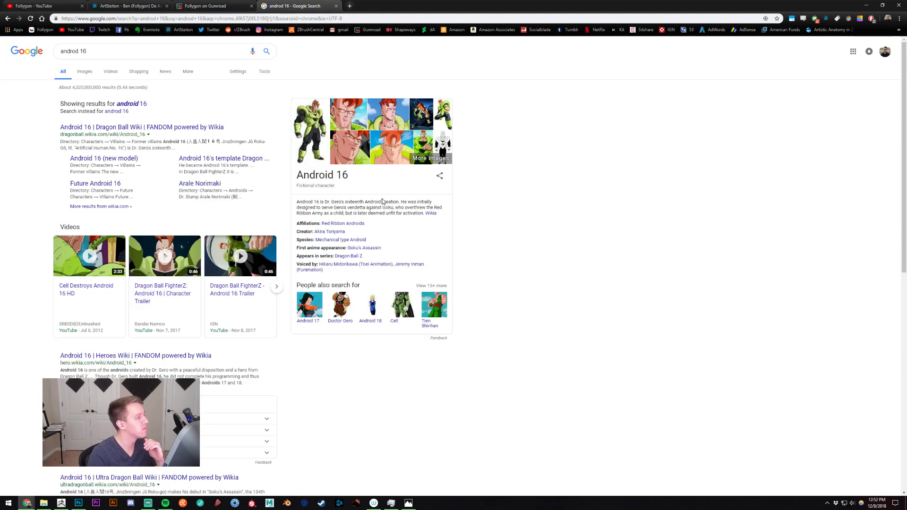
- Examine the full-body Android 16 artwork, close its tab and switch back to ZBrush
click(319, 124)
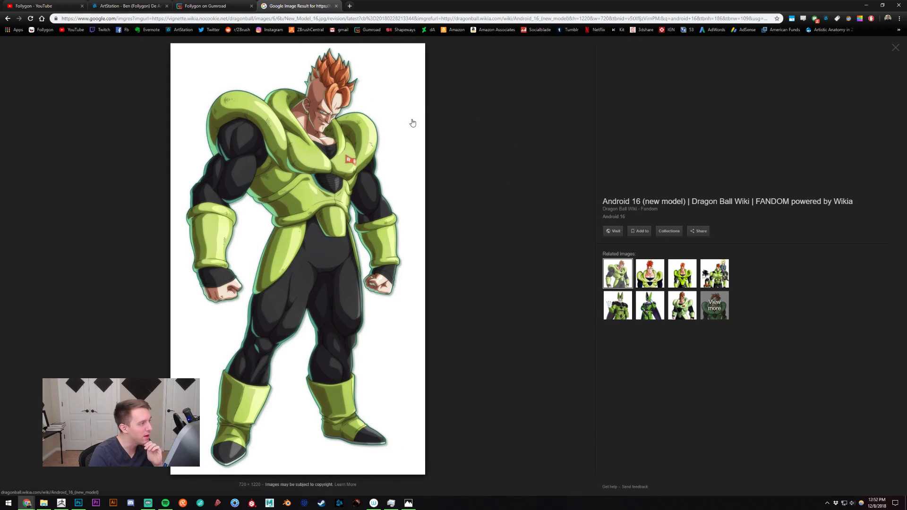
middle_click(320, 7)
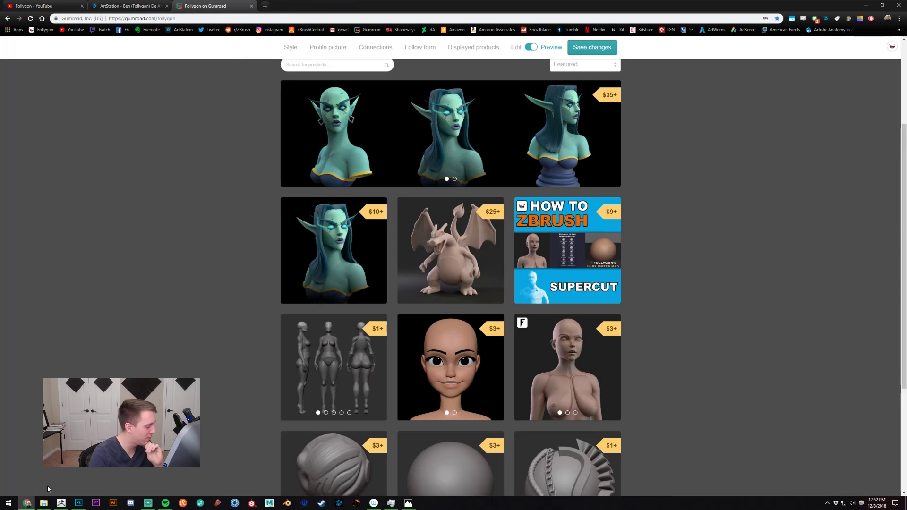
click(66, 502)
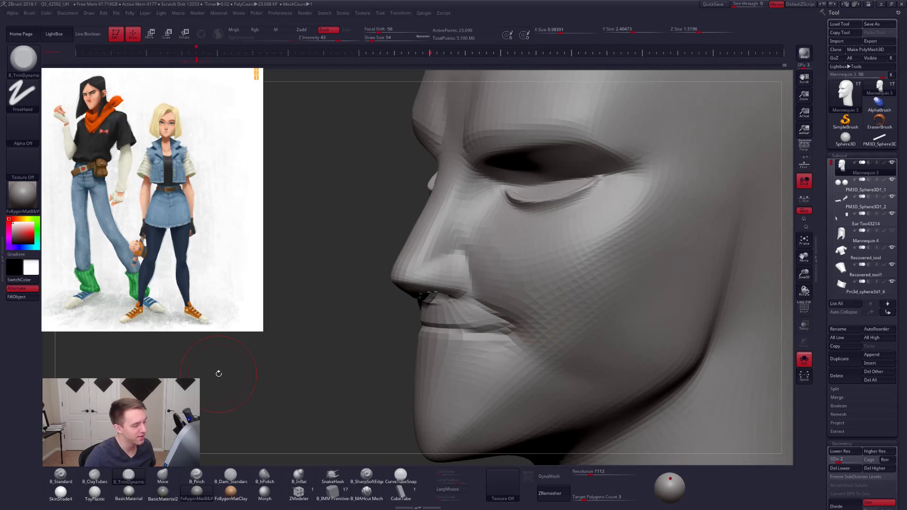
- Flatten the cheek below the eye with B_TrimDynamic at draw size 43
key(space)
drag(493, 260, 490, 261)
mouse_move(524, 292)
right_down()
mouse_move(533, 300)
mouse_move(500, 269)
mouse_move(518, 285)
right_up()
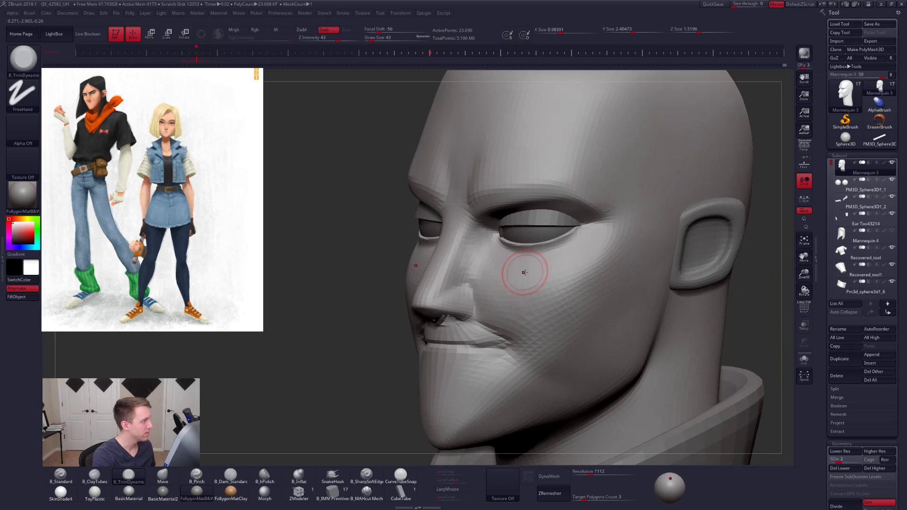
key(space)
drag(540, 269, 547, 252)
- Reshape the upper cheek beneath the eye with the Move brush at draw sizes 96 and 67
key(b)
key(m)
key(v)
key(space)
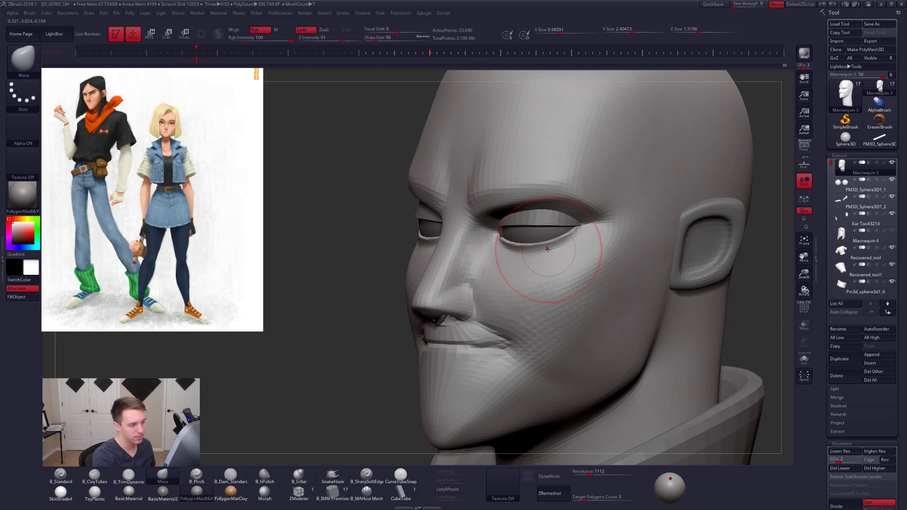
right_drag(545, 267, 517, 266)
key(space)
drag(554, 247, 551, 247)
mouse_move(558, 249)
right_down()
mouse_move(550, 250)
mouse_move(566, 246)
mouse_move(551, 260)
mouse_move(561, 263)
right_up()
key(space)
drag(518, 254, 514, 254)
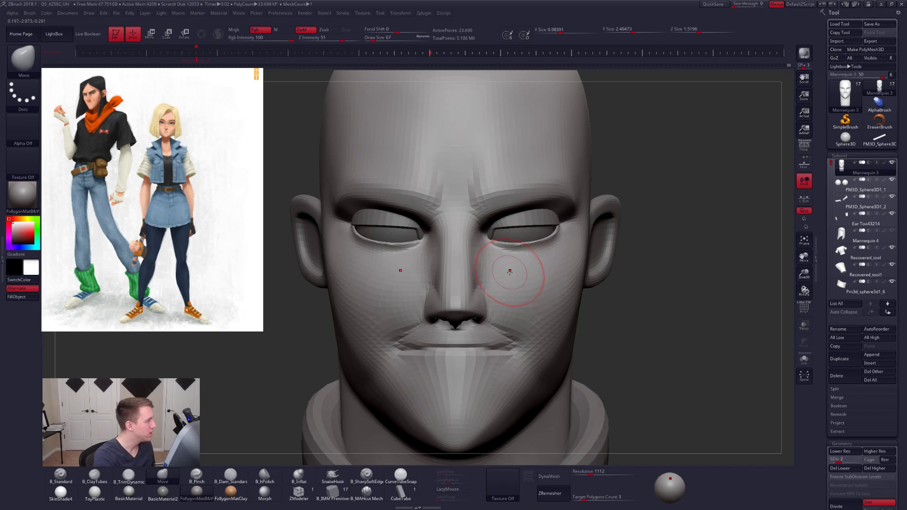
- Fit the lower eyelids around the eyes with the Move brush at draw sizes 43 and 61
key(space)
drag(507, 248, 500, 248)
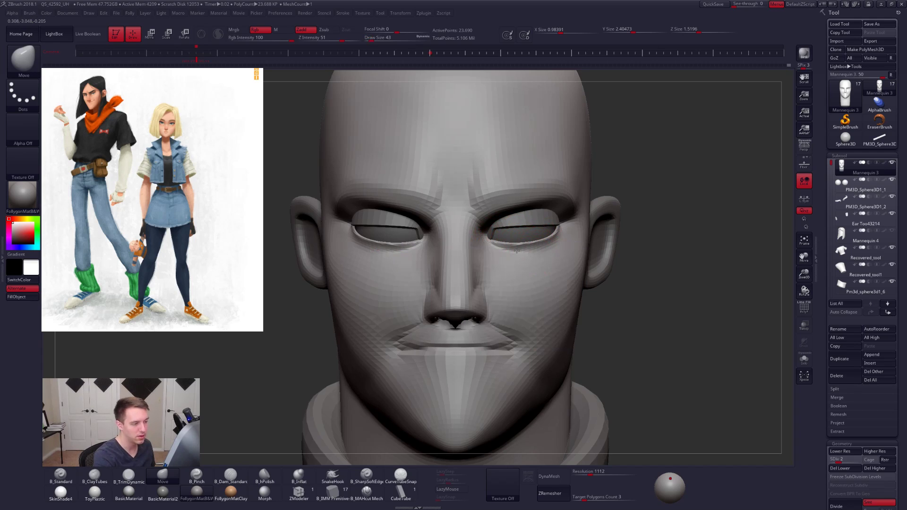
right_drag(506, 248, 537, 245)
key(space)
drag(550, 242, 555, 241)
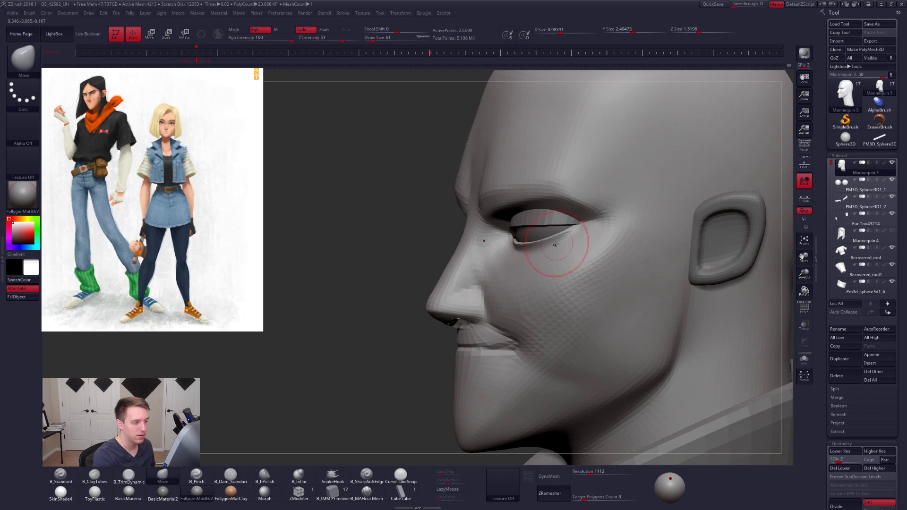
right_drag(535, 259, 548, 258)
right_drag(551, 258, 549, 302)
- Restore the head to subdivision level 5 and choose the B_ClayTubes brush at draw size 74
right_drag(652, 302, 520, 304)
key(d)
key(d)
key(d)
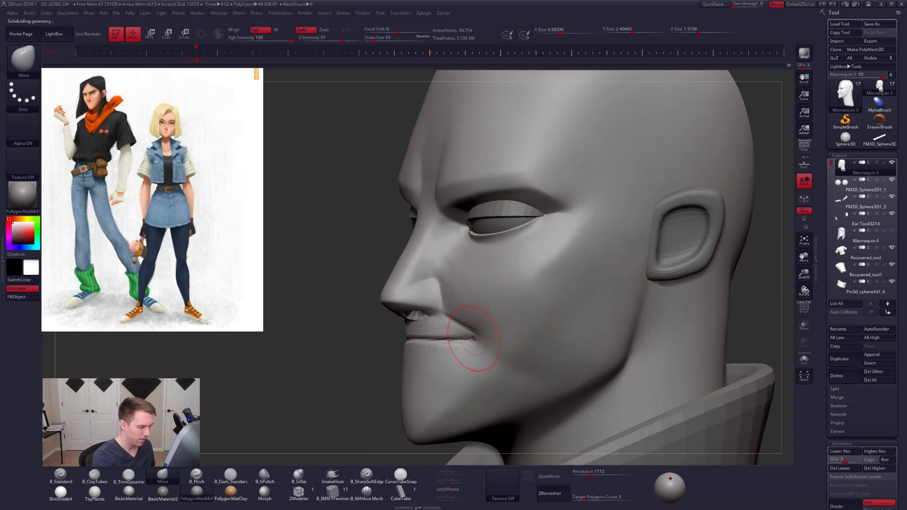
right_drag(463, 298, 487, 294)
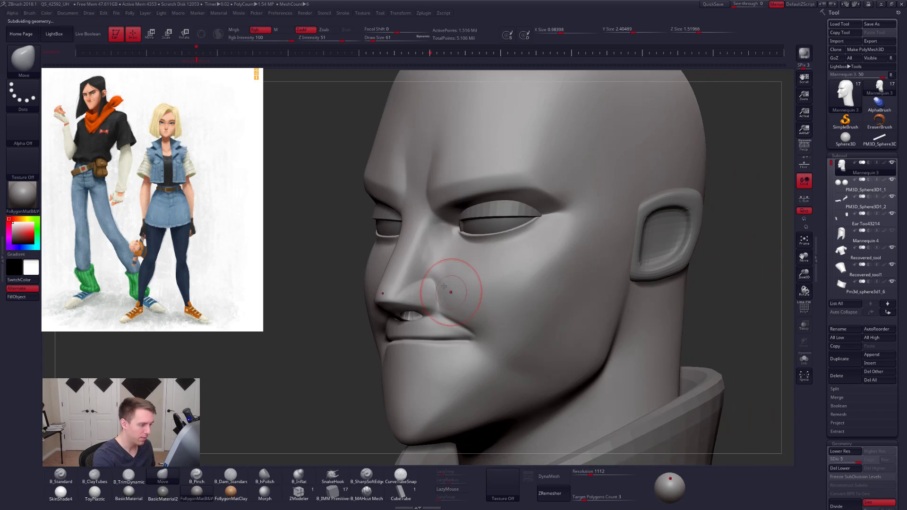
key(2)
key(space)
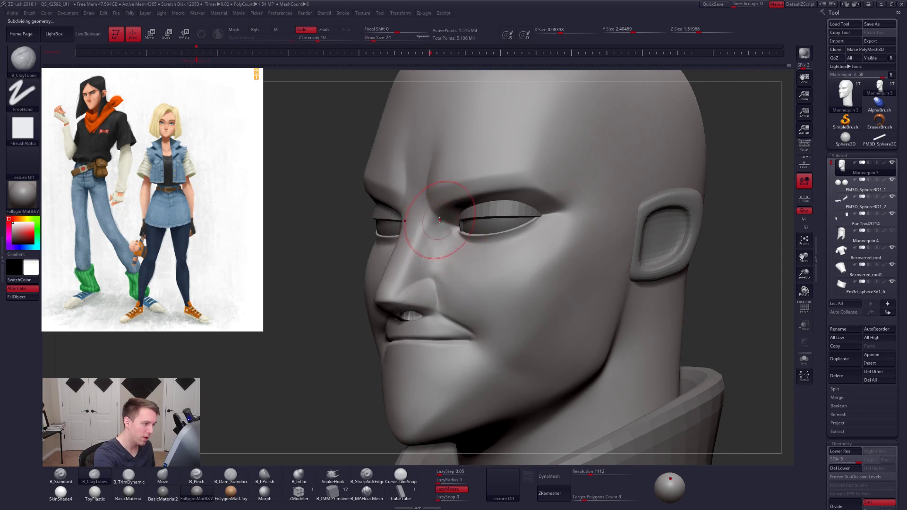
- Refine the side of the nose around the nostril with B_ClayTubes at draw size 54 and smooth the result
key(space)
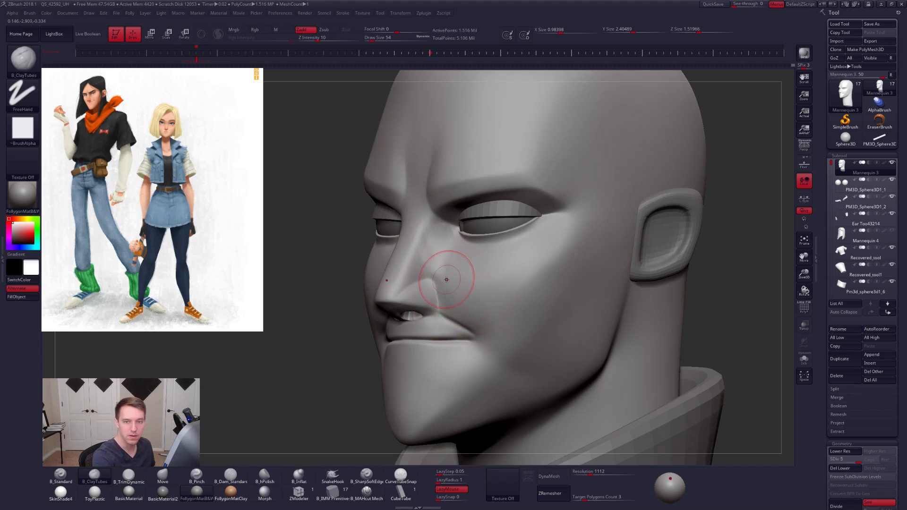
mouse_move(445, 290)
right_down()
mouse_move(416, 310)
mouse_move(411, 327)
right_up()
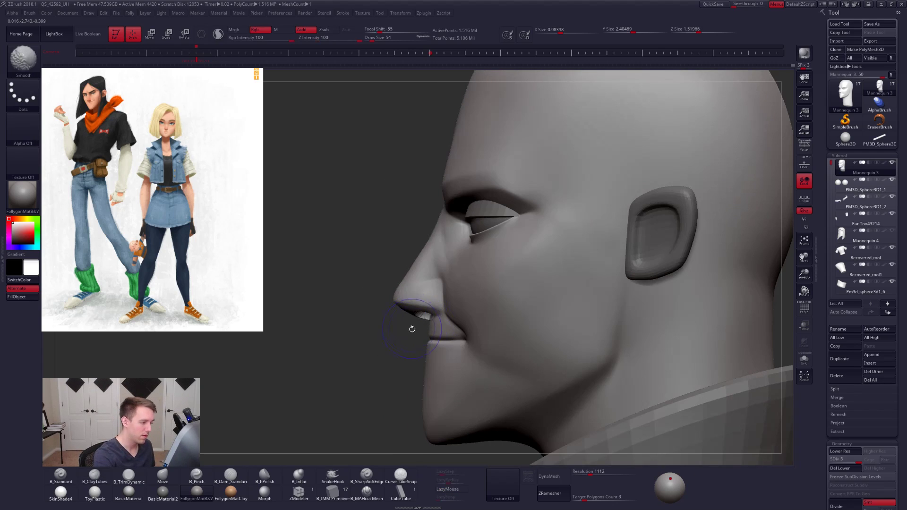
ctrl+drag(407, 323, 436, 320)
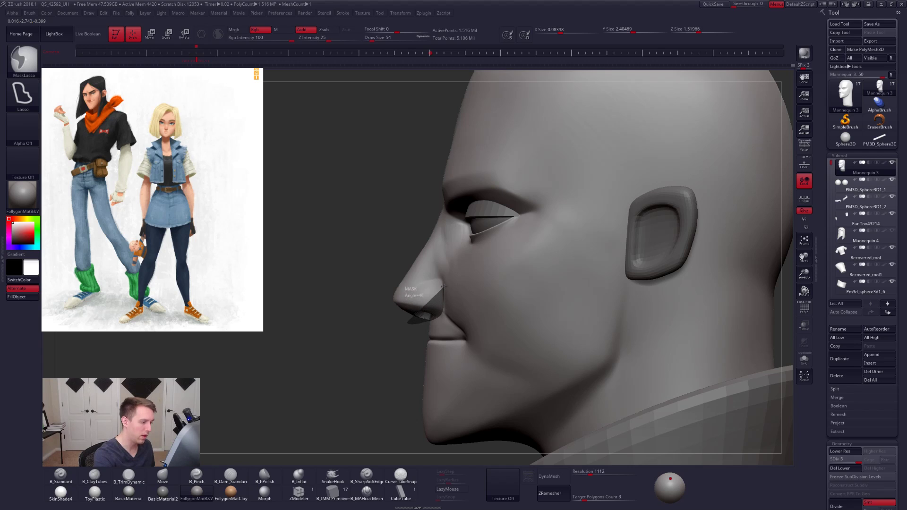
ctrl+drag(439, 261, 315, 343)
- Lower the head to subdivision level 1 and set the brush draw size to 81
key(shift+d)
key(shift+d)
key(shift+d)
key(shift+d)
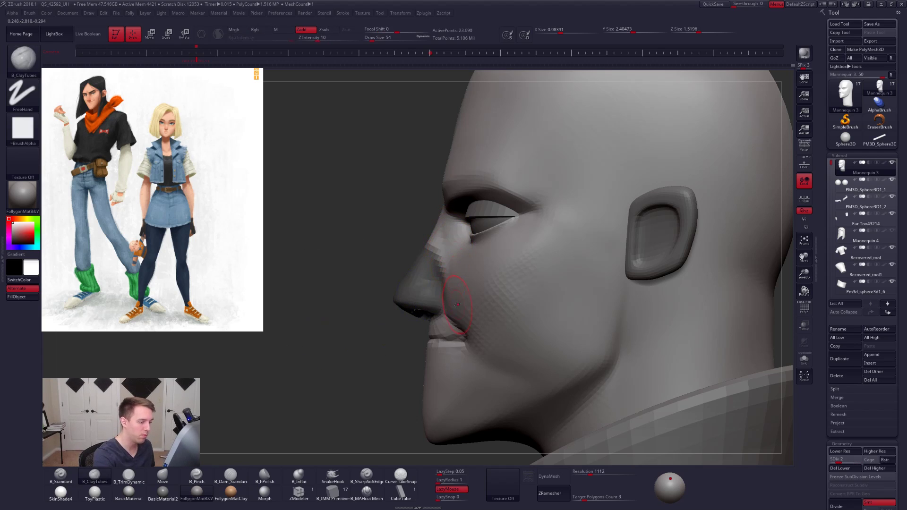
key(space)
ctrl+click(455, 284)
key(space)
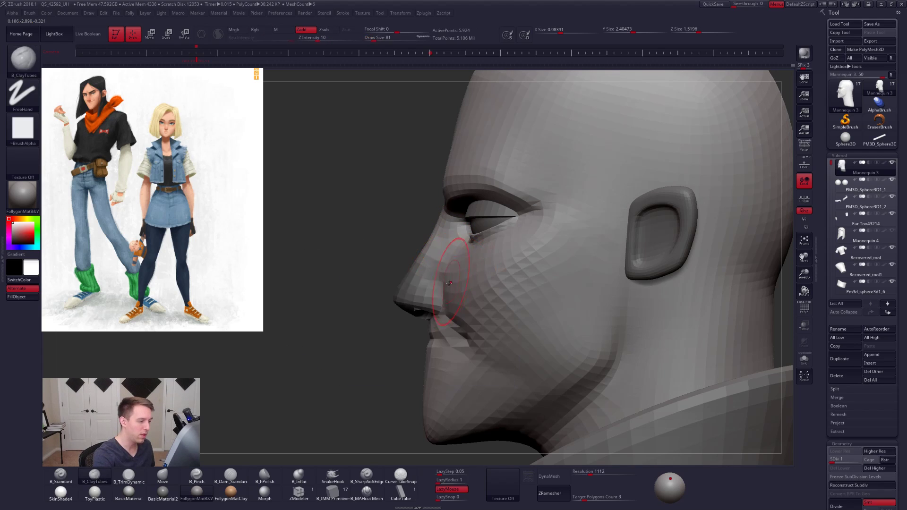
ctrl+click(406, 338)
ctrl+drag(400, 343, 408, 349)
key(space)
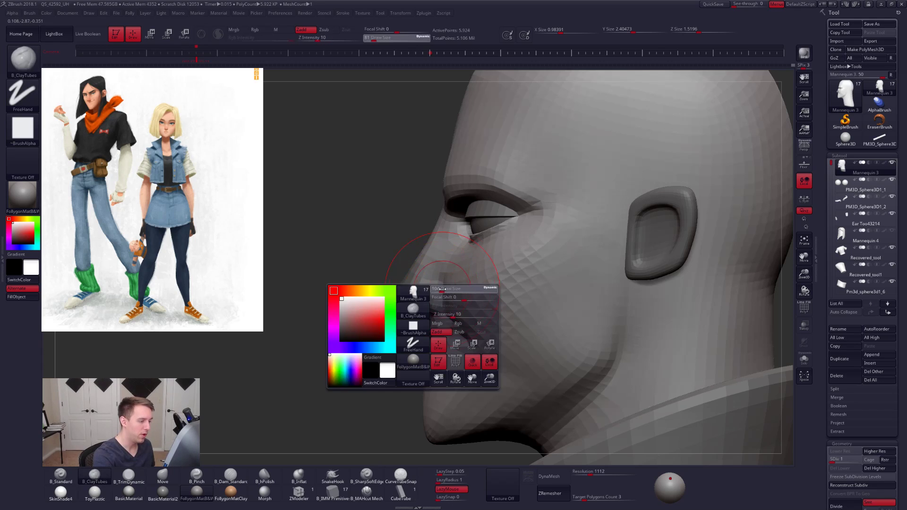
- Reshape the side of the nose and the adjoining cheek with the Move brush, finishing at draw size 74
key(bracketright)
key(b)
key(m)
key(v)
key(bracketleft)
key(bracketleft)
key(space)
drag(451, 271, 453, 271)
drag(456, 304, 448, 279)
key(space)
key(space)
right_drag(467, 267, 560, 271)
mouse_move(473, 276)
alt+right_down()
mouse_move(502, 270)
mouse_move(444, 276)
alt+right_up()
- Raise the head to subdivision level 3, then flatten and smooth the side of the nose with B_TrimDynamic at draw size 43
key(space)
drag(448, 272, 450, 270)
key(ctrl+d)
key(ctrl+d)
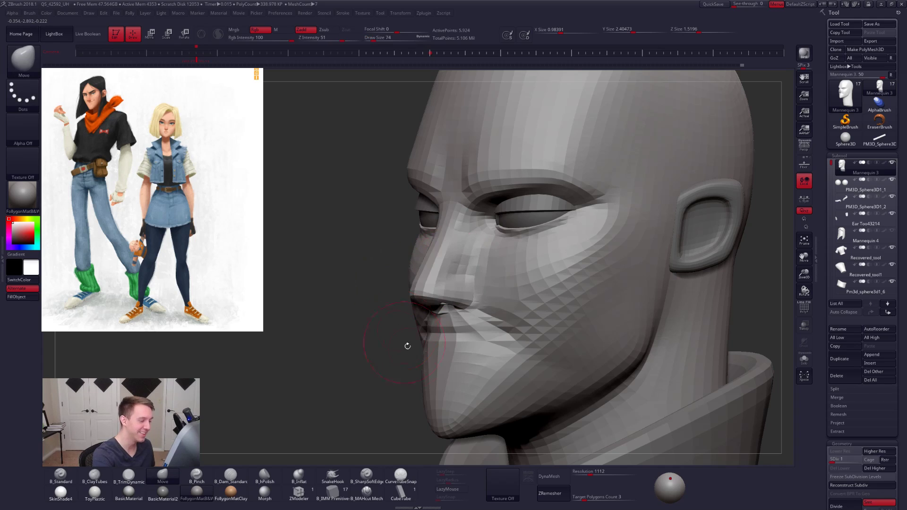
key(space)
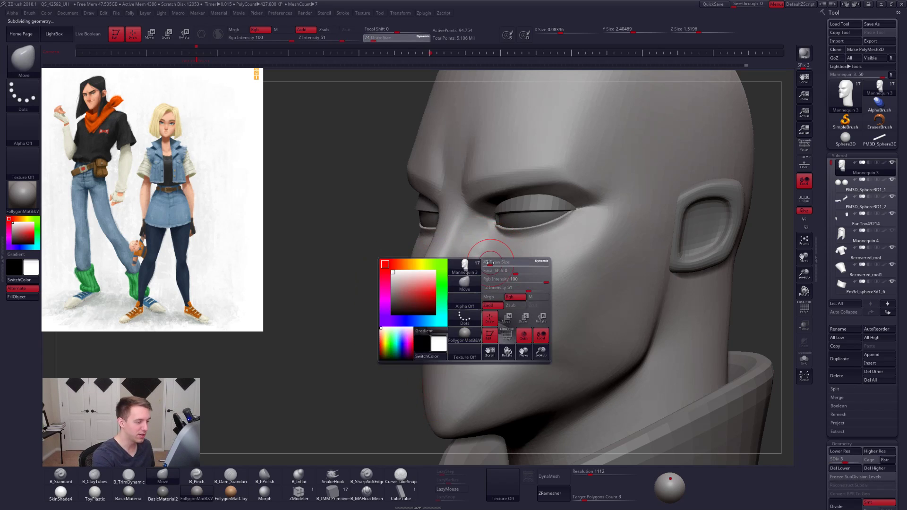
key(b)
key(t)
key(d)
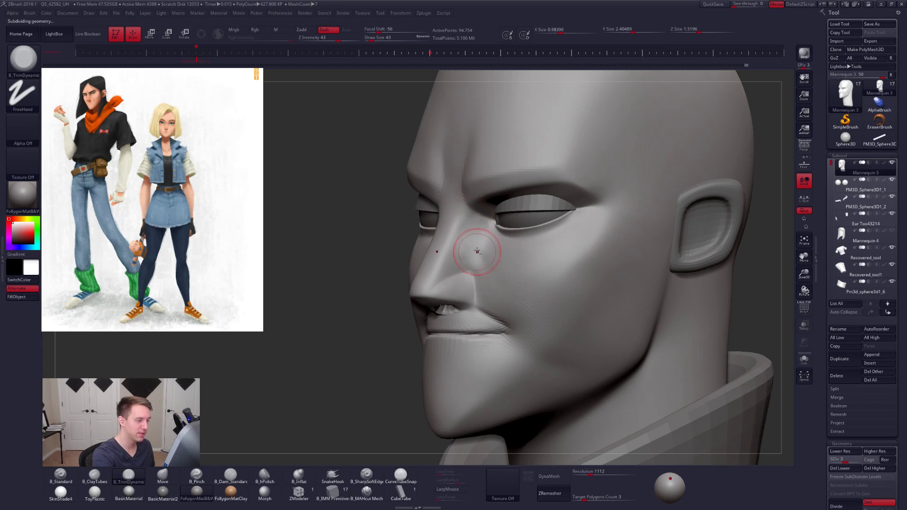
key(shift)
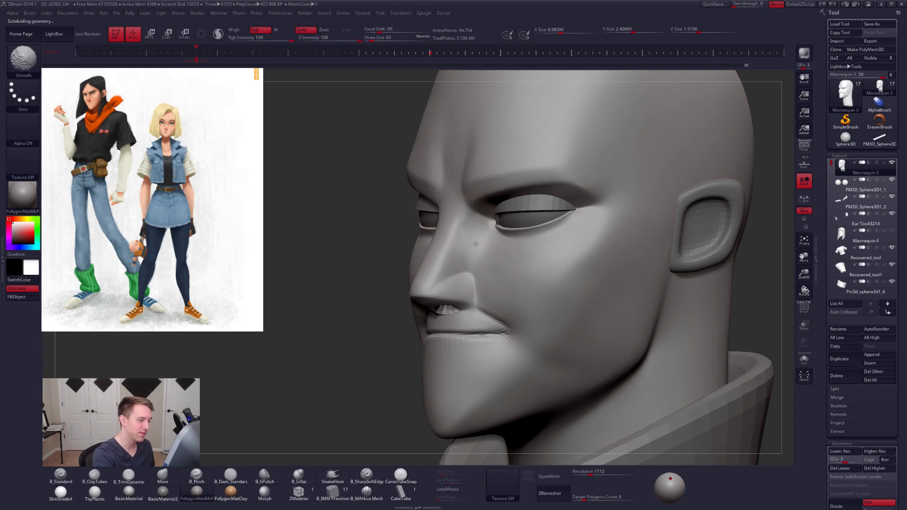
right_drag(487, 245, 520, 249)
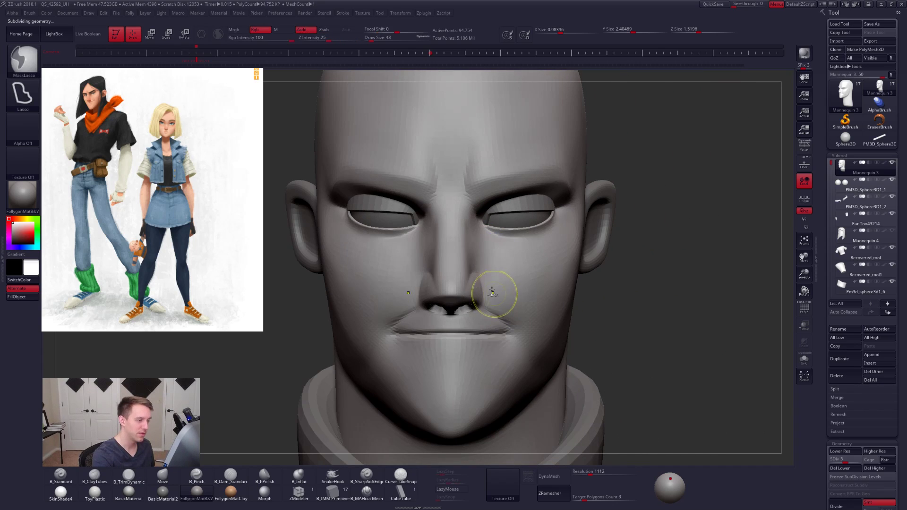
- Flatten the upper side of the nose near the inner eye corner with B_TrimDynamic at draw size 33
right_drag(491, 285, 461, 278)
key(space)
drag(471, 250, 467, 250)
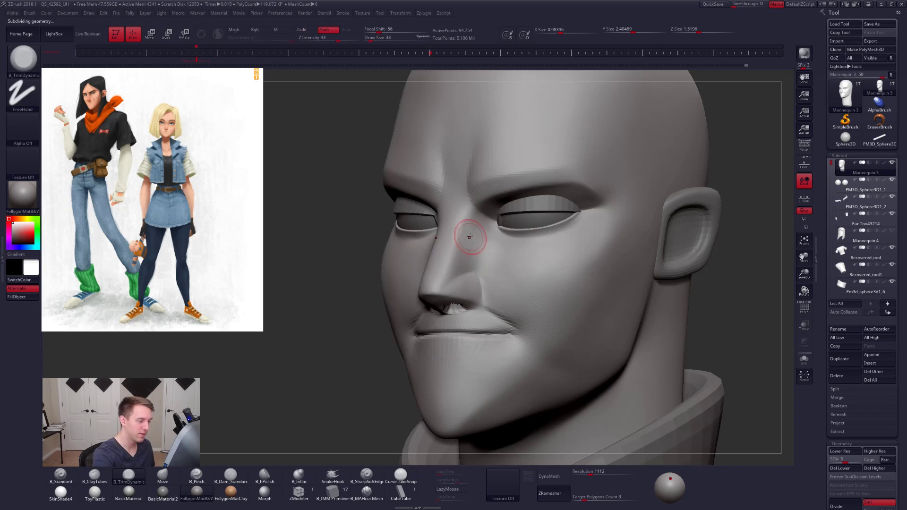
mouse_move(471, 237)
right_down()
mouse_move(486, 247)
mouse_move(470, 228)
mouse_move(501, 255)
mouse_move(512, 254)
mouse_move(491, 267)
mouse_move(480, 227)
mouse_move(473, 230)
right_up()
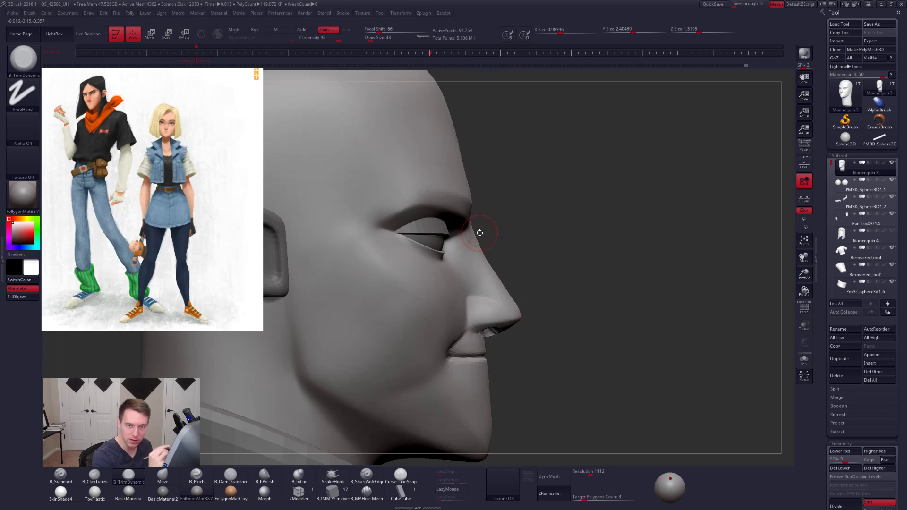
- Mask the nose from bridge to tip and invert the mask so only the nose stays editable
key(ctrl)
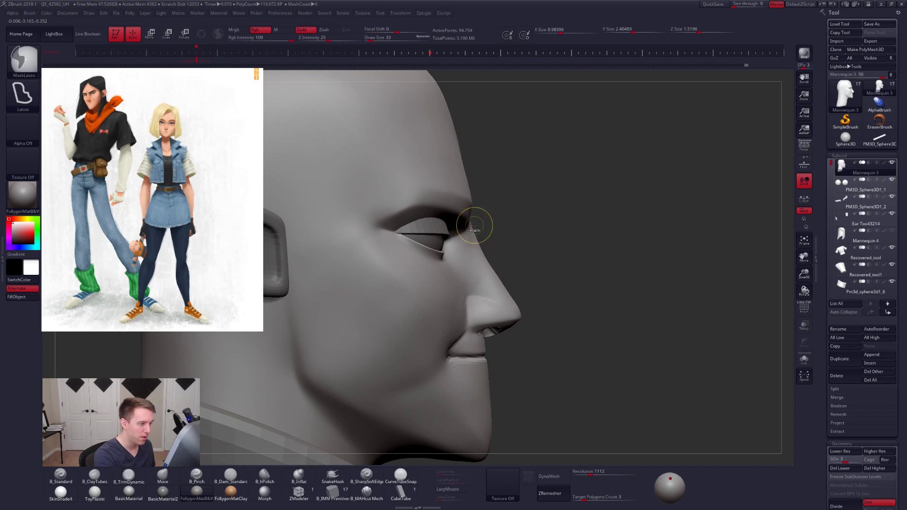
mouse_move(454, 238)
ctrl+mouse_down()
mouse_move(471, 317)
mouse_move(539, 349)
mouse_move(500, 291)
ctrl+mouse_up()
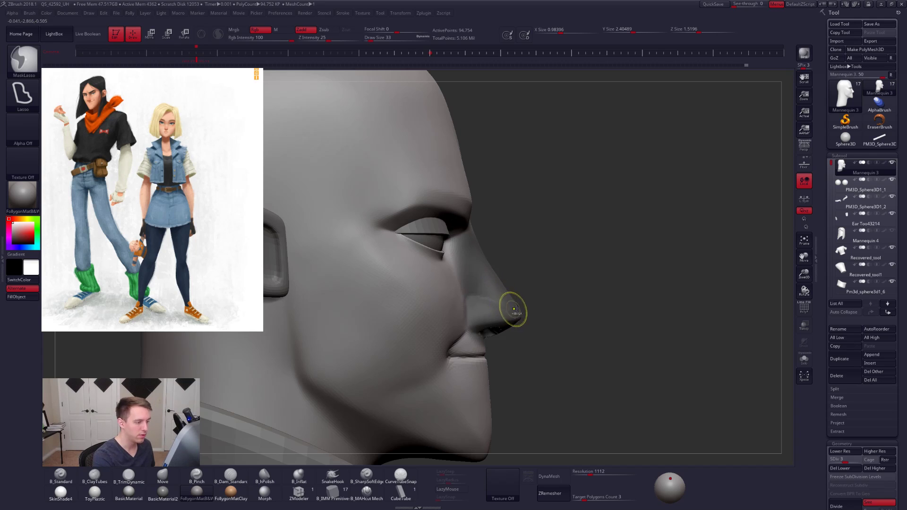
key(ctrl+i)
- Lower the head to subdivision level 1 and adjust the unmasked nose's profile with the Move brush at draw size 121
key(b)
key(m)
key(v)
key(space)
mouse_move(480, 245)
mouse_down()
mouse_move(487, 244)
mouse_move(474, 246)
mouse_up()
key(shift+d)
key(shift+d)
key(space)
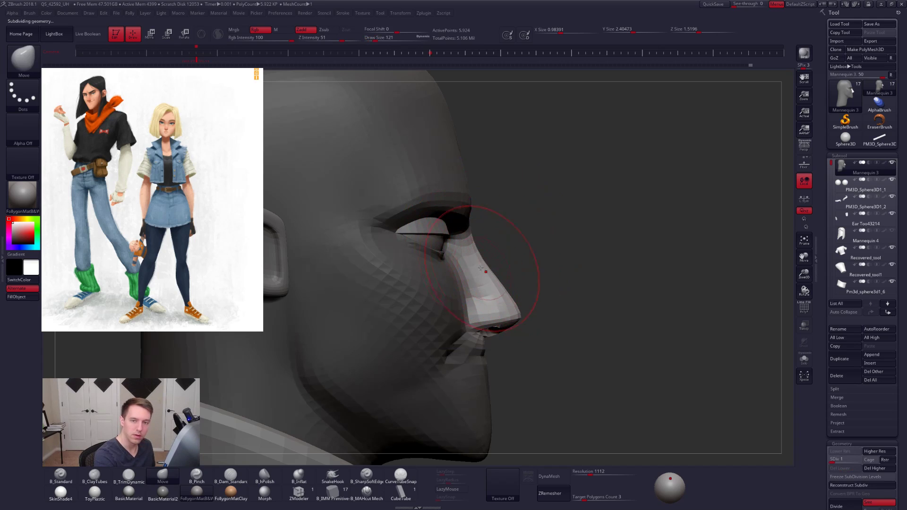
key(ctrl)
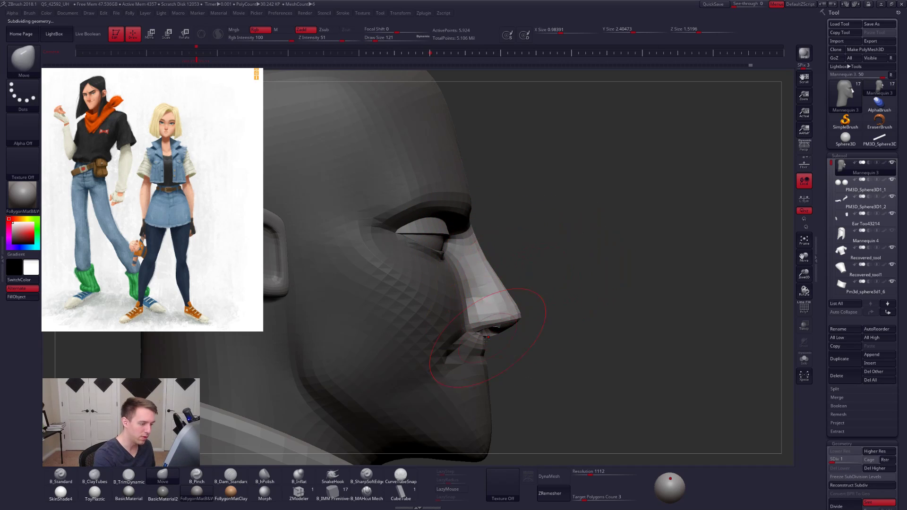
- Shift the unmasked nose slightly toward the face with a Transpose Move line
key(w)
drag(463, 288, 571, 241)
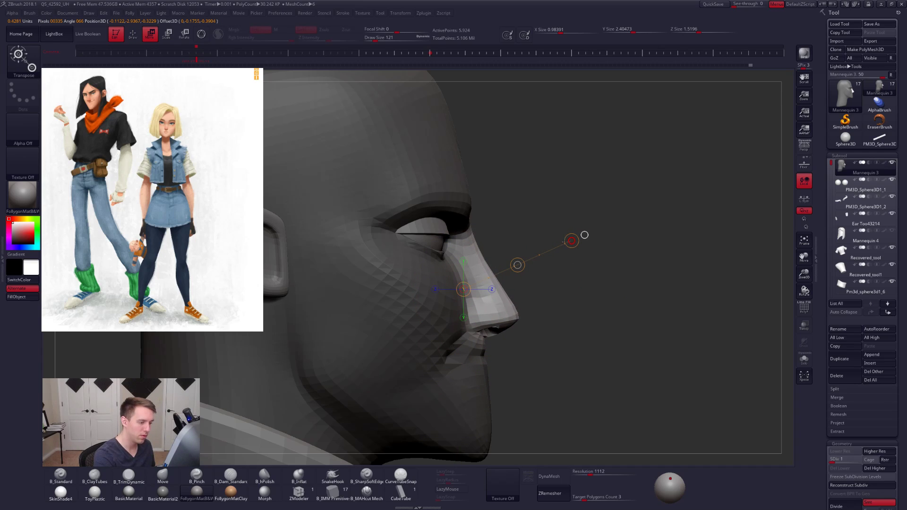
key(q)
- Refine the bridge and tip of the nose with the Move brush at draw sizes 61 and 67
key(space)
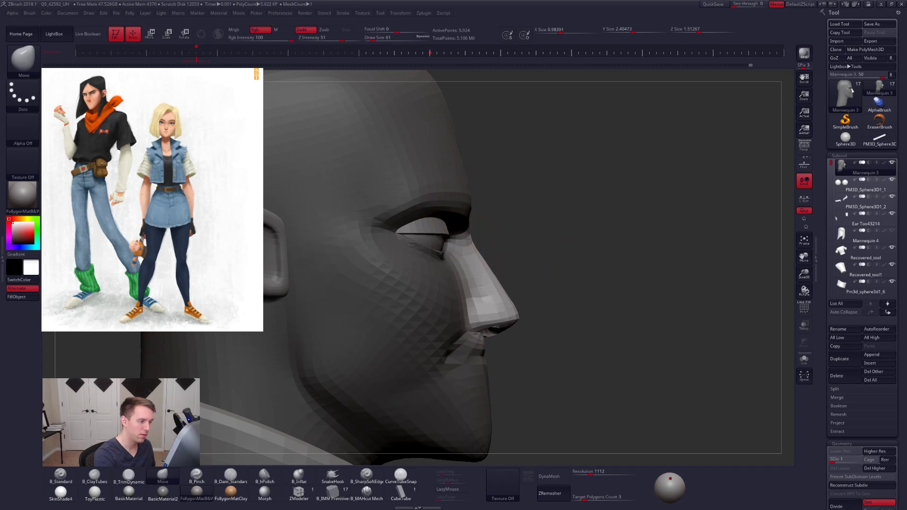
drag(517, 258, 451, 264)
right_drag(451, 263, 476, 244)
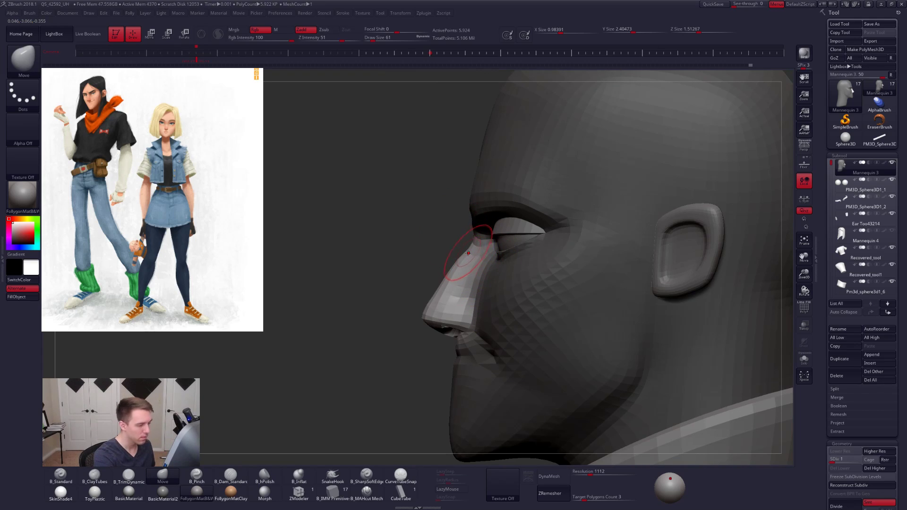
key(space)
click(457, 270)
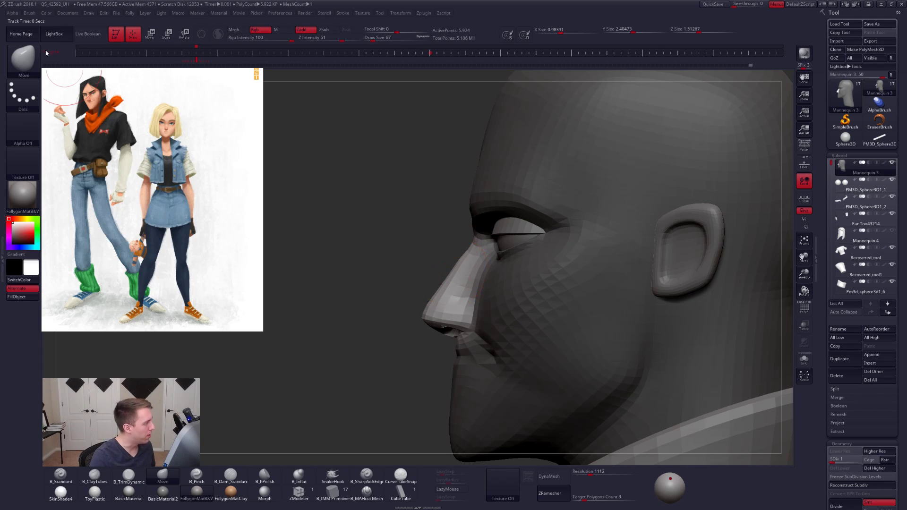
- Place the Photos window with the black-haired character's close-up portrait over the existing concept art for reference
drag(906, 76, 177, 65)
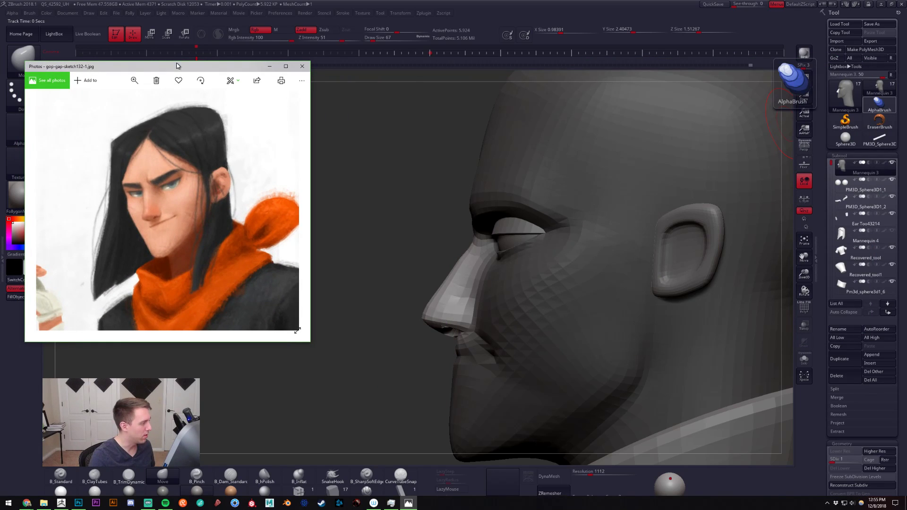
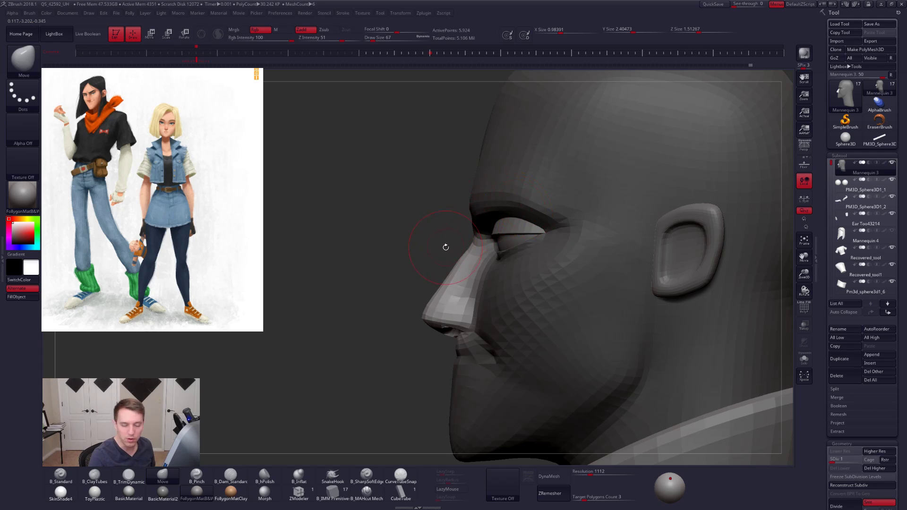
- Clear the mask around the nose and raise the head to subdivision level 5
key(ctrl)
ctrl+click(401, 239)
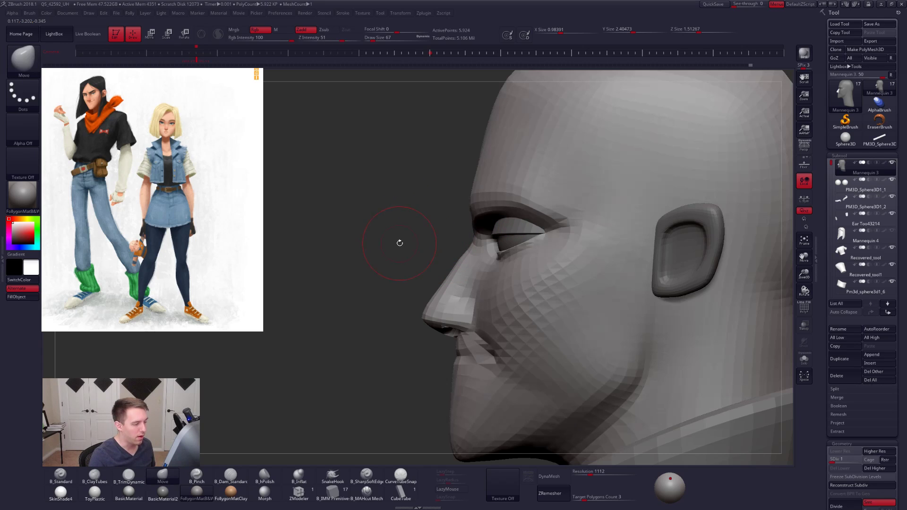
key(space)
drag(464, 277, 460, 277)
key(d)
key(d)
key(d)
key(d)
- Refine the nose in three-quarter view with the Move brush at draw size 38
drag(378, 319, 464, 317)
key(space)
alt+right_drag(468, 316, 495, 305)
drag(496, 305, 483, 305)
ctrl+right_drag(482, 306, 496, 326)
- Switch to Chrome and search Google Images for "nose anatomy" in a new tab
key(alt+Tab)
key(alt+Tab)
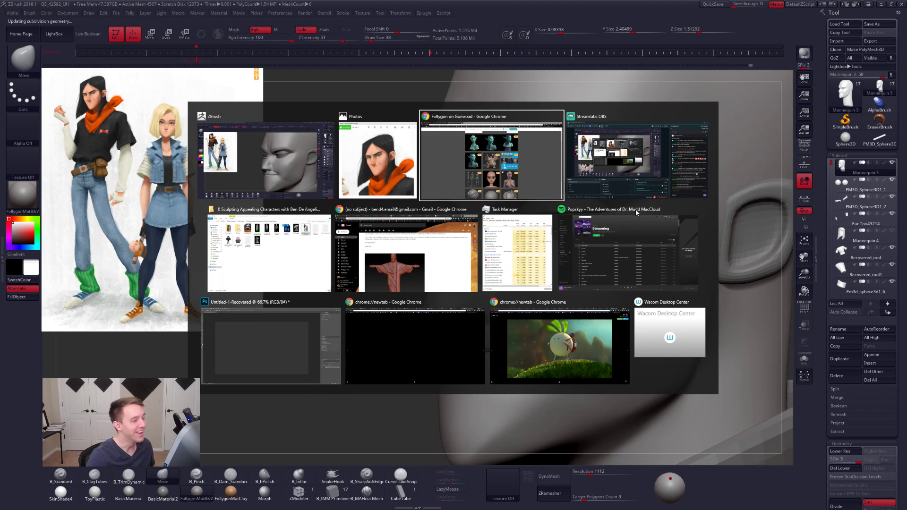
key(ctrl+t)
text(nose anatom)
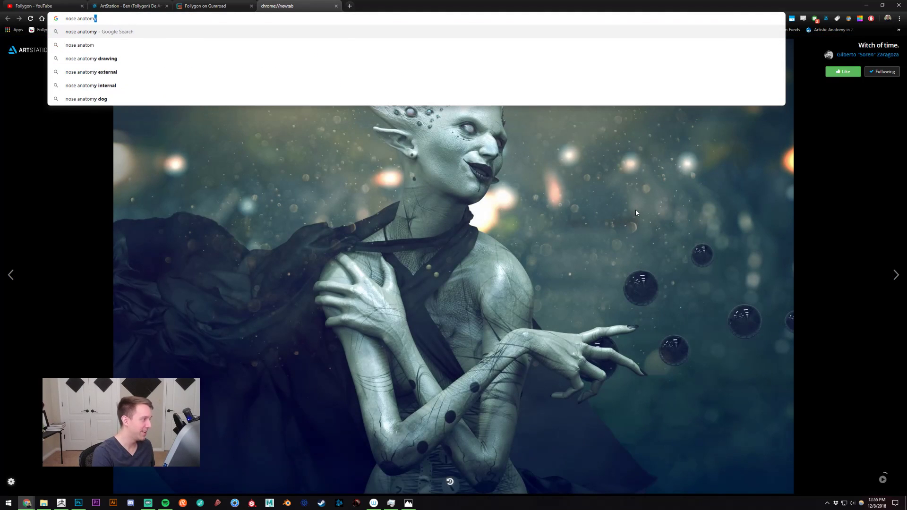
key(Return)
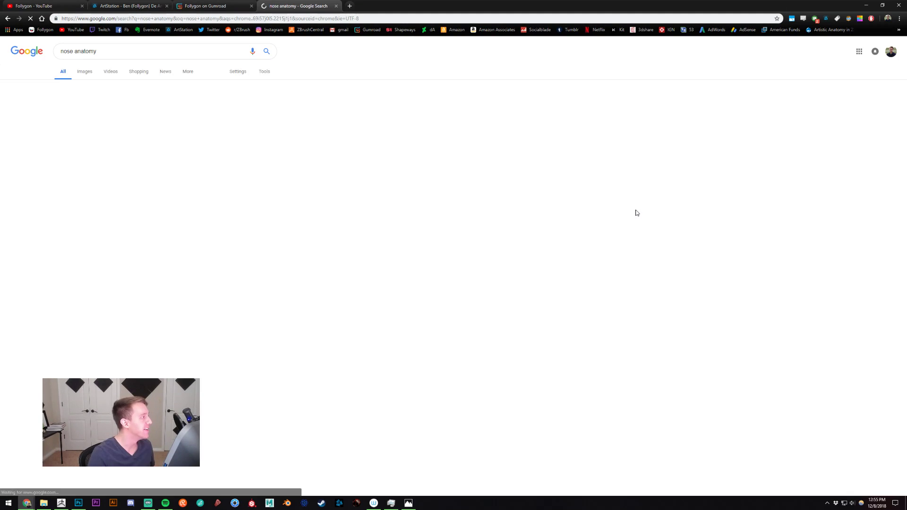
click(84, 71)
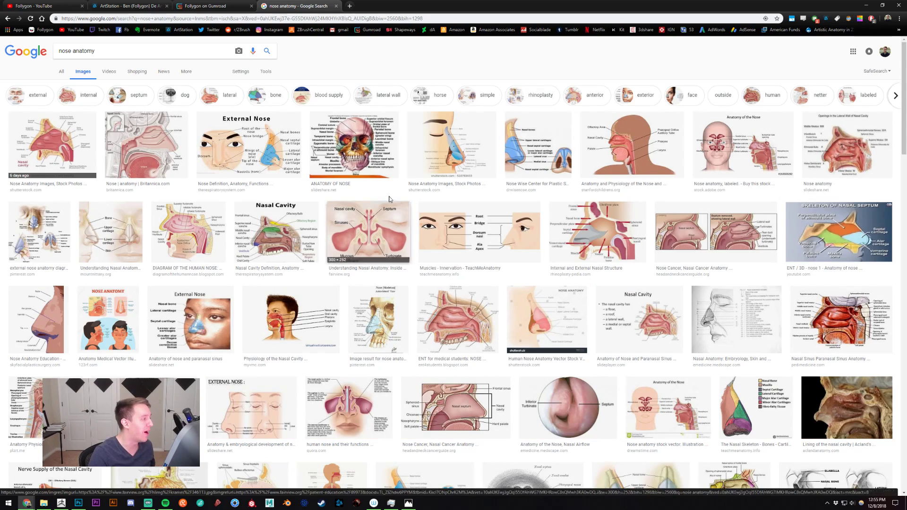
- Examine the External Nose diagram and the labelled nose-profile landmarks, close the search tab and return to ZBrush
click(265, 153)
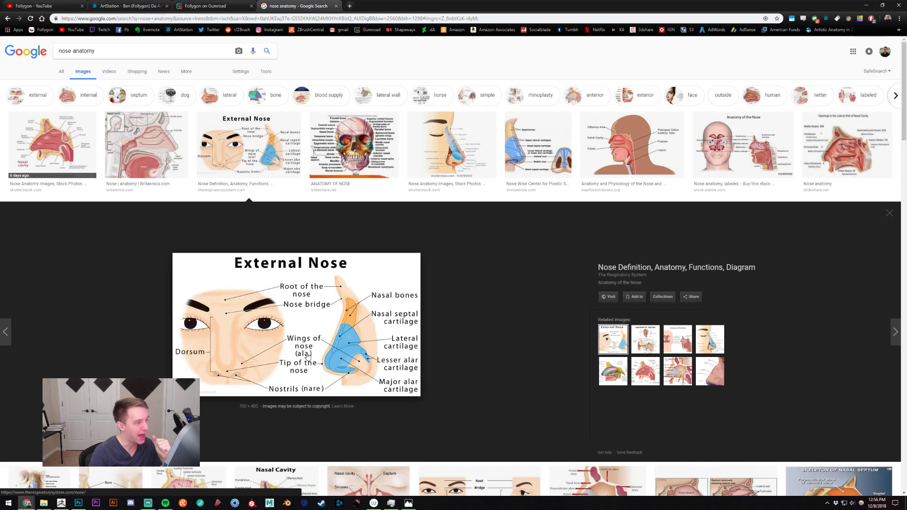
click(536, 141)
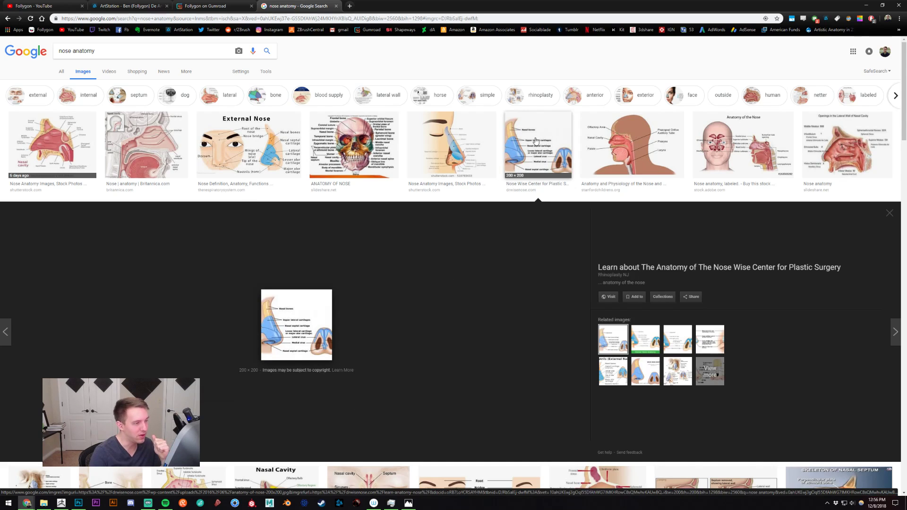
click(541, 142)
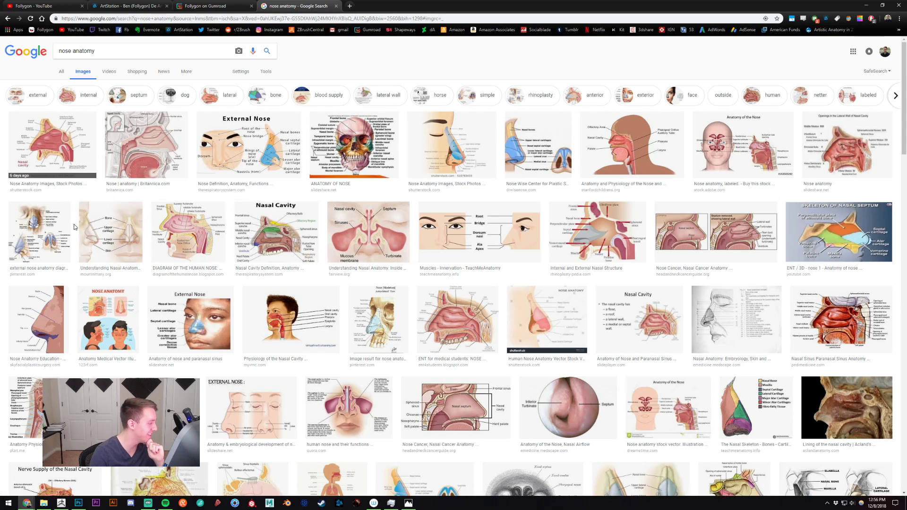
click(41, 233)
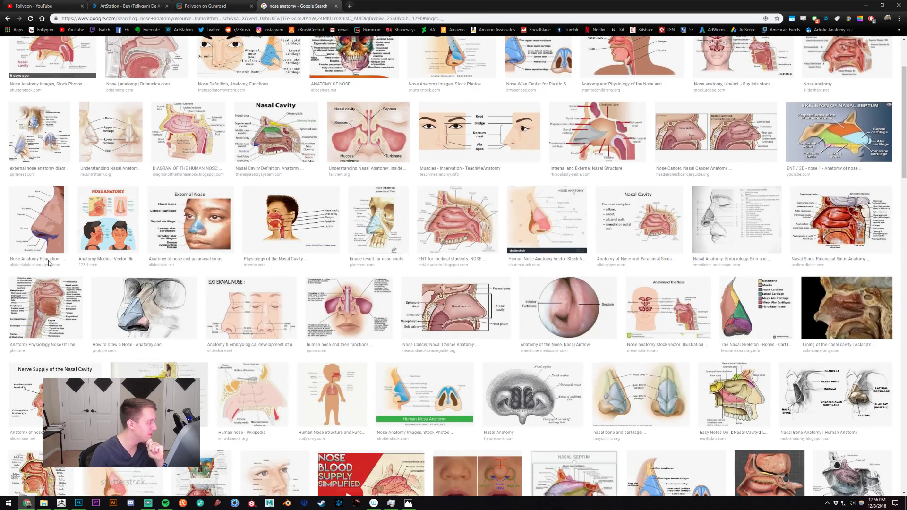
click(40, 259)
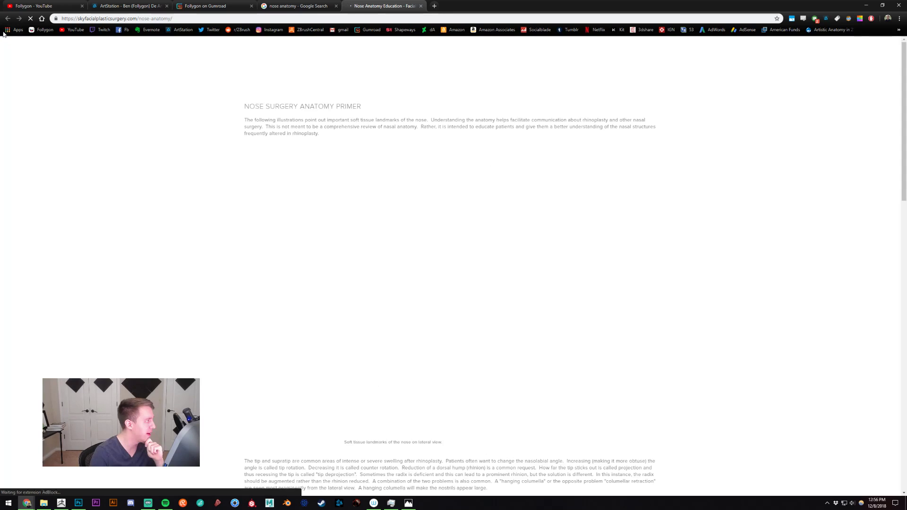
key(ctrl+w)
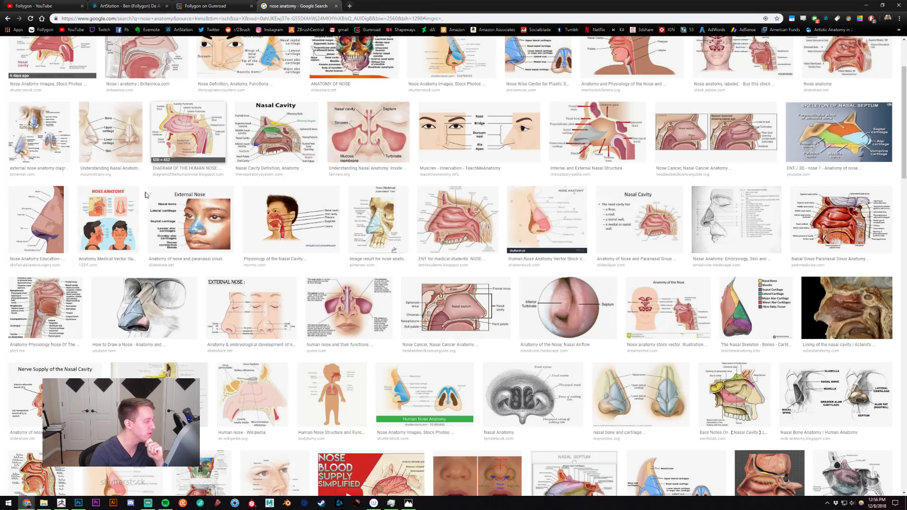
click(38, 220)
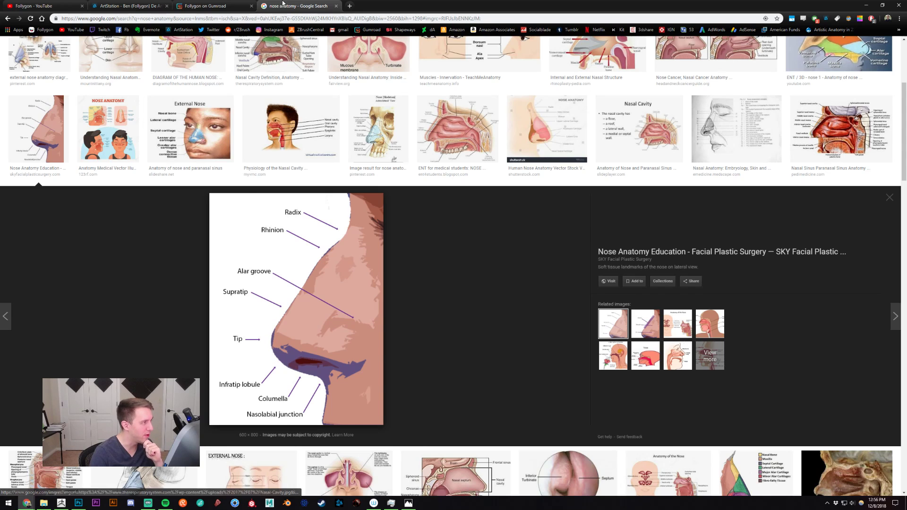
key(ctrl+w)
click(68, 502)
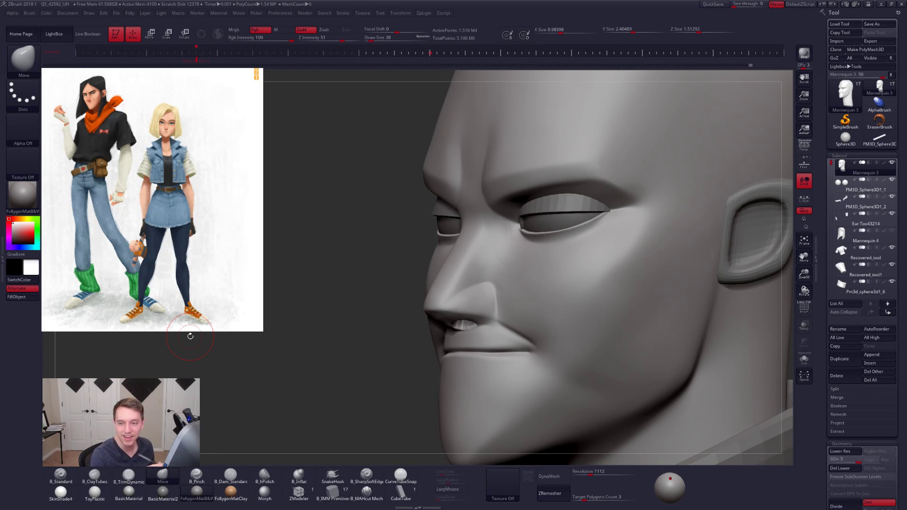
- Smooth the base of the nose and reshape the nostrils with the Move brush at draw sizes 61 and 29, working at subdivision levels 3 and 5
right_drag(465, 349, 501, 338)
key(space)
drag(473, 364, 482, 364)
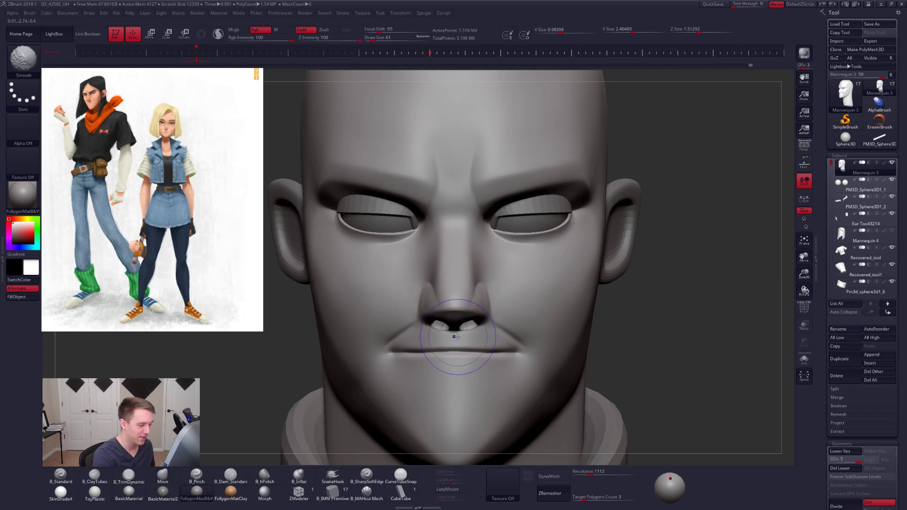
key(shift+d)
key(space)
key(shift+d)
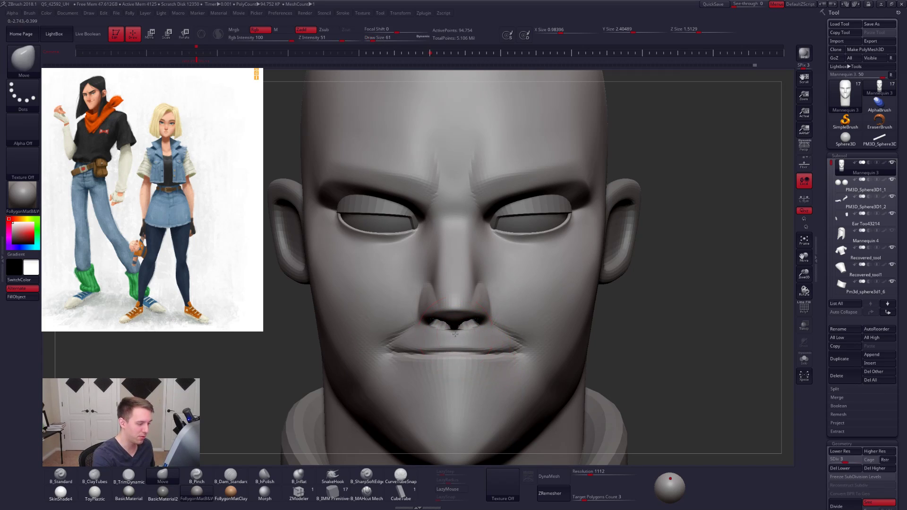
mouse_move(454, 340)
right_down()
mouse_move(471, 276)
mouse_move(444, 317)
right_up()
key(d)
key(space)
drag(466, 327, 454, 327)
right_drag(414, 309, 410, 336)
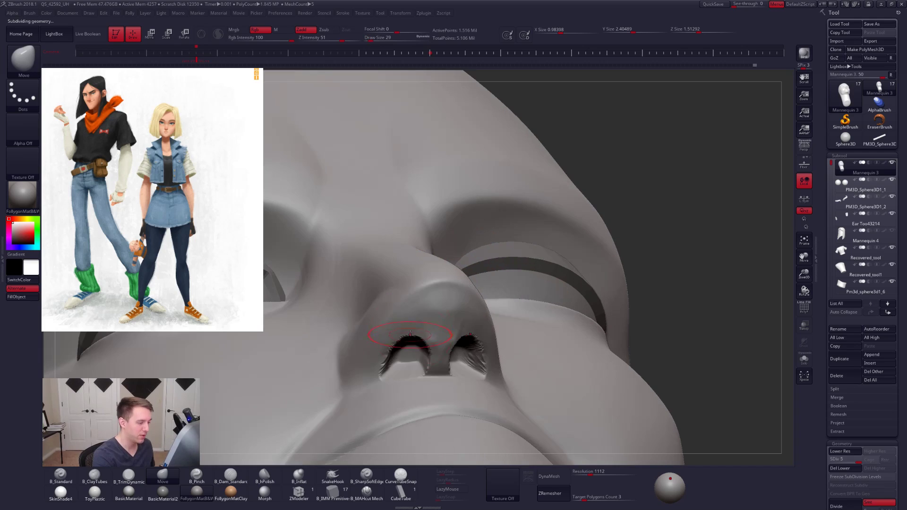
- Refine the nose tip and septum from below with B_ClayTubes, B_TrimDynamic and smoothing at draw size 29
key(b)
key(c)
key(t)
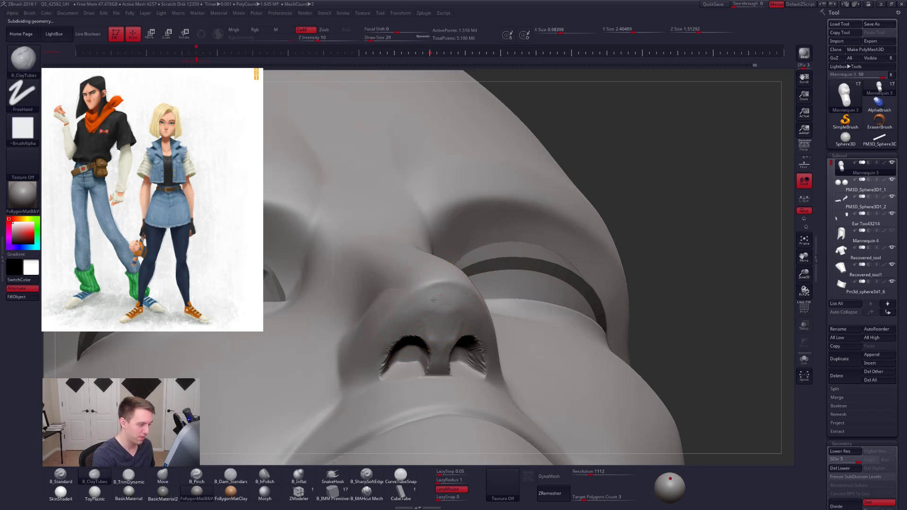
key(b)
key(t)
key(d)
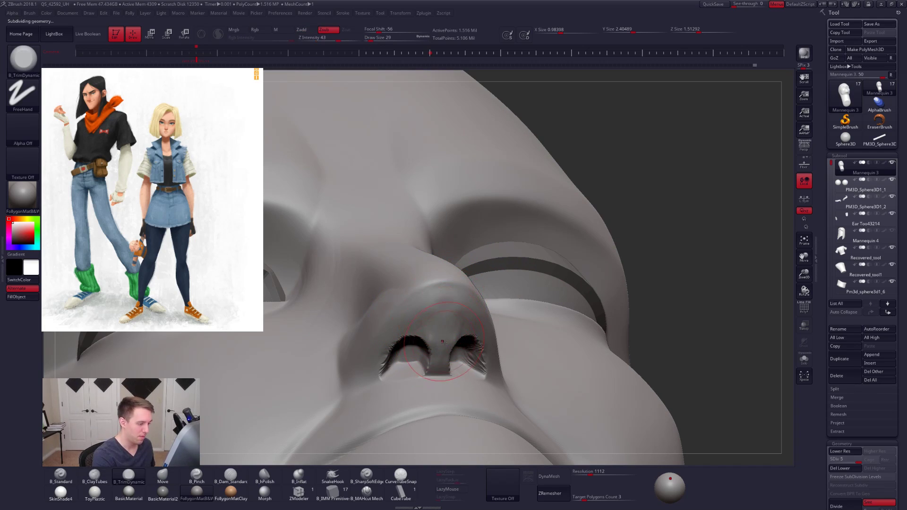
key(b)
key(c)
key(t)
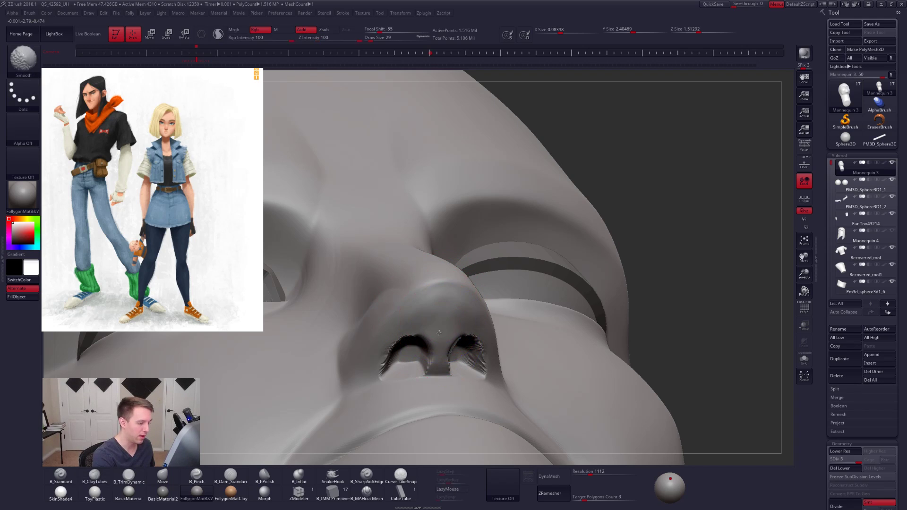
mouse_move(445, 309)
right_down()
mouse_move(432, 352)
mouse_move(459, 345)
mouse_move(454, 303)
right_up()
- Mask the lower half of the nose in profile with MaskLasso and blur the mask's edge at subdivision level 3
right_drag(454, 302, 561, 326)
mouse_move(499, 310)
alt+right_down()
mouse_move(481, 349)
mouse_move(451, 326)
mouse_move(466, 341)
mouse_move(511, 349)
alt+right_up()
key(ctrl)
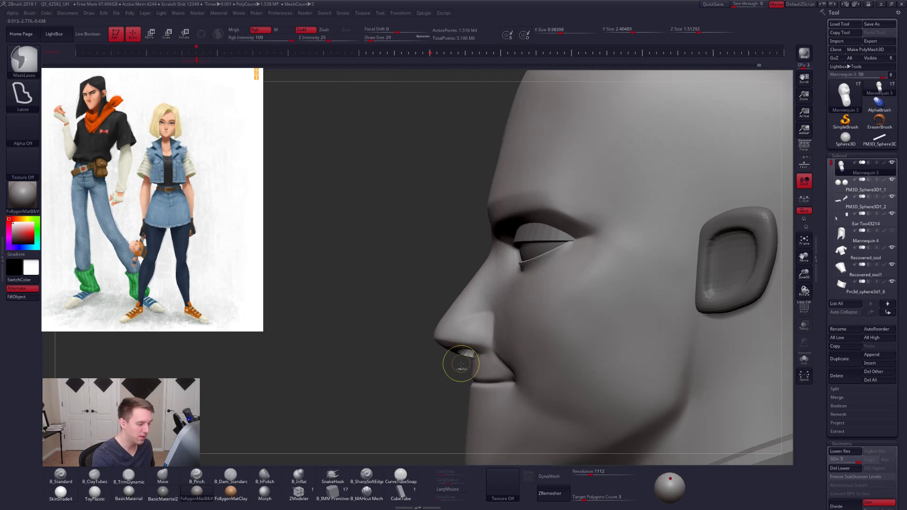
mouse_move(493, 328)
ctrl+mouse_down()
mouse_move(456, 295)
mouse_move(309, 380)
mouse_move(321, 404)
ctrl+mouse_up()
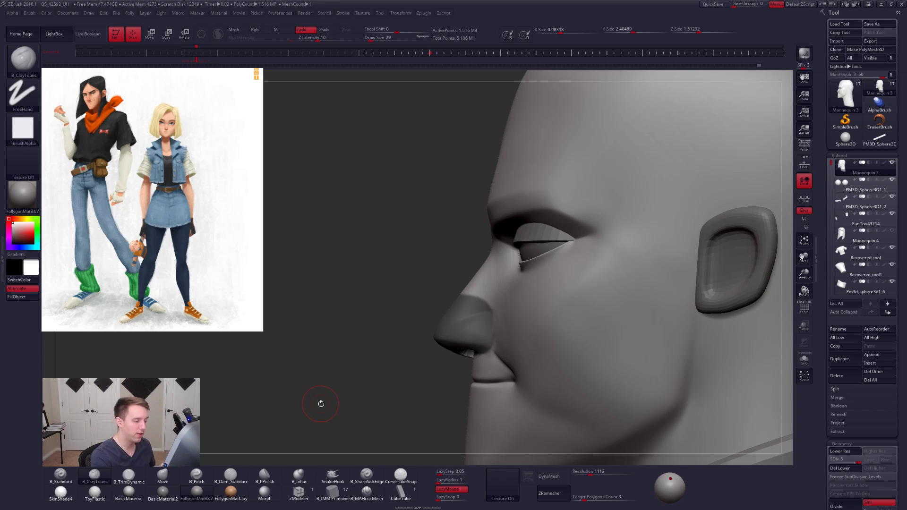
key(ctrl)
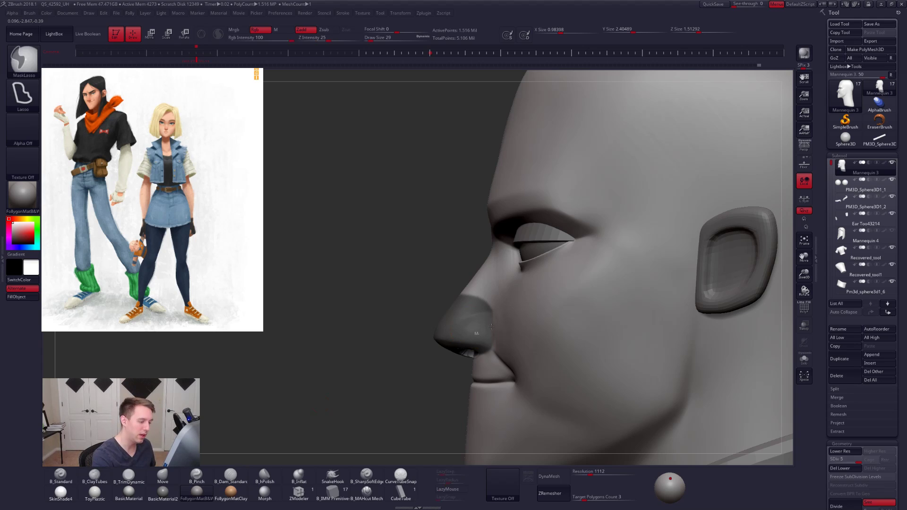
key(shift+d)
key(shift+d)
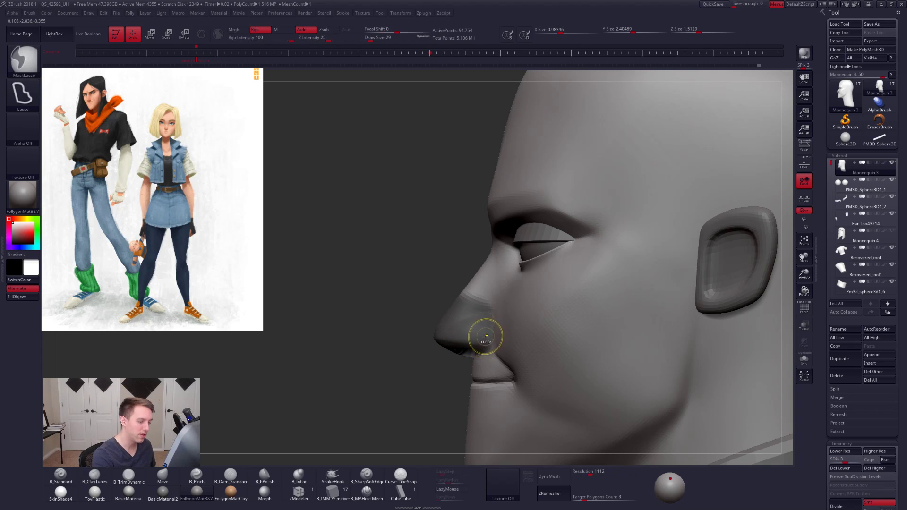
ctrl+click(485, 340)
ctrl+click(484, 340)
- Reshape the cheeks beside the masked nose with the Move brush at draw sizes 74, 113 and 67, lowering the head to subdivision level 2
drag(425, 361, 496, 340)
key(space)
key(b)
key(m)
key(v)
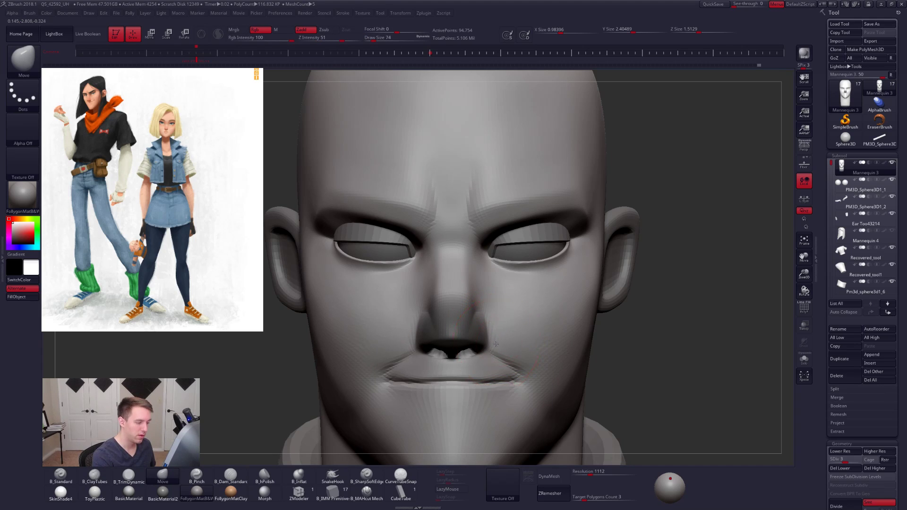
key(shift+d)
key(space)
drag(486, 340, 491, 340)
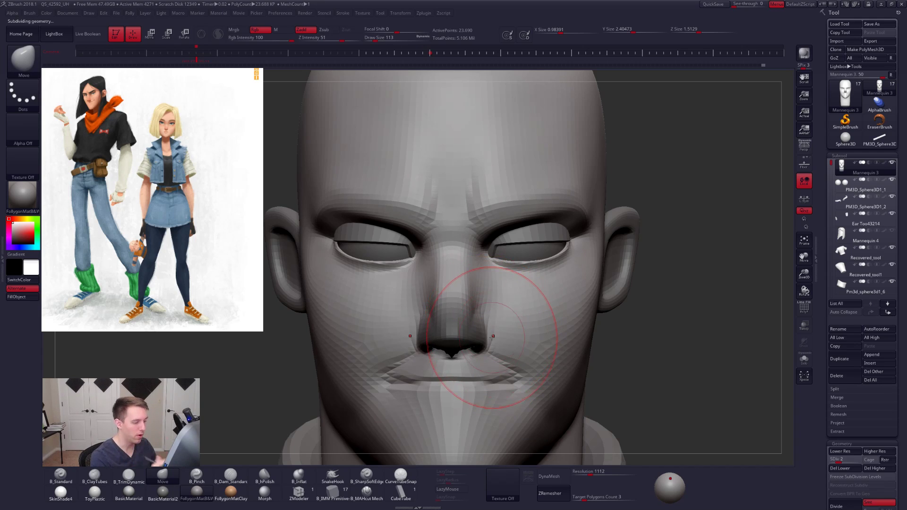
drag(490, 334, 496, 334)
mouse_move(496, 334)
right_down()
mouse_move(482, 270)
mouse_move(482, 309)
mouse_move(477, 288)
right_up()
key(space)
drag(493, 319, 487, 320)
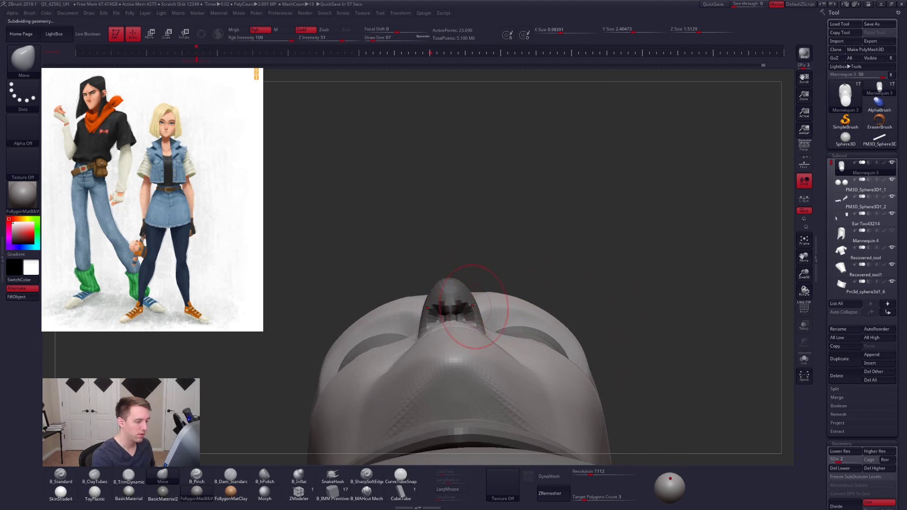
- Invert the mask and adjust the sides of the nose from below with the Move brush at draw sizes 33 and 49
key(ctrl)
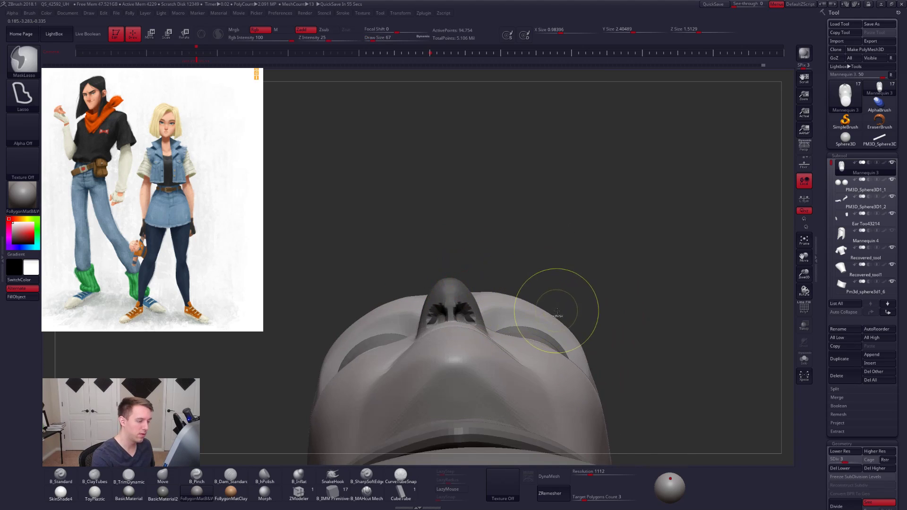
key(shift+d)
key(ctrl+shift)
key(space)
drag(487, 325, 484, 325)
ctrl+click(522, 281)
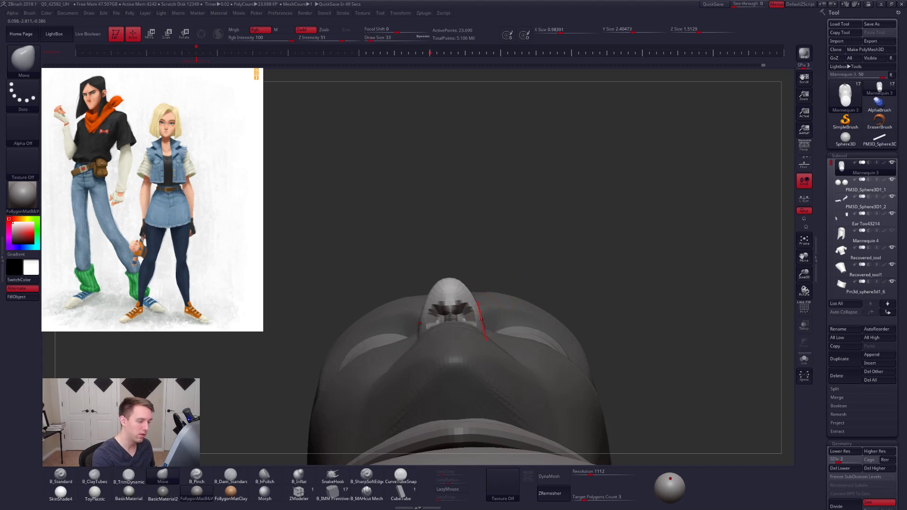
key(bracketright)
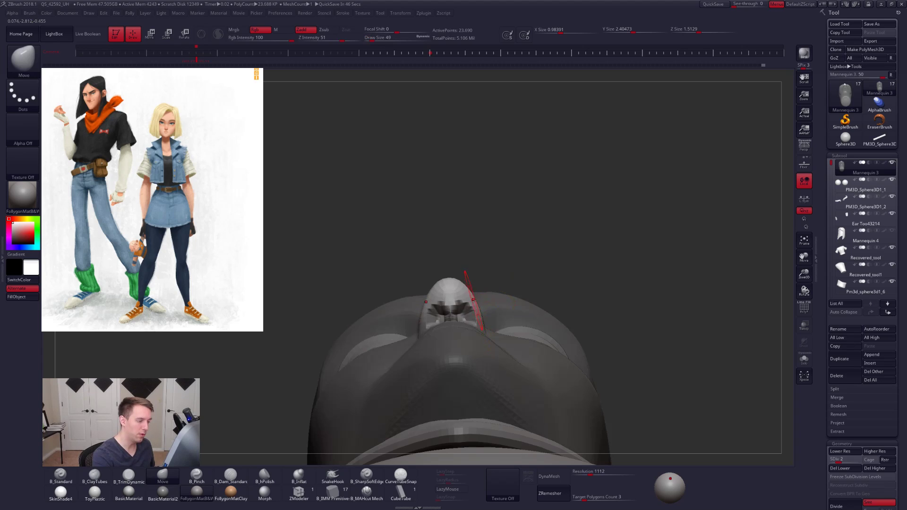
mouse_move(468, 253)
mouse_down()
mouse_move(460, 345)
mouse_move(406, 348)
mouse_move(389, 361)
mouse_move(461, 349)
mouse_up()
- Clear the mask and adjust the area beside the nose from the front with the Move brush at draw size 74
key(space)
drag(490, 301, 493, 299)
key(space)
mouse_move(495, 298)
right_down()
mouse_move(520, 302)
mouse_move(487, 288)
right_up()
key(space)
drag(488, 288, 484, 287)
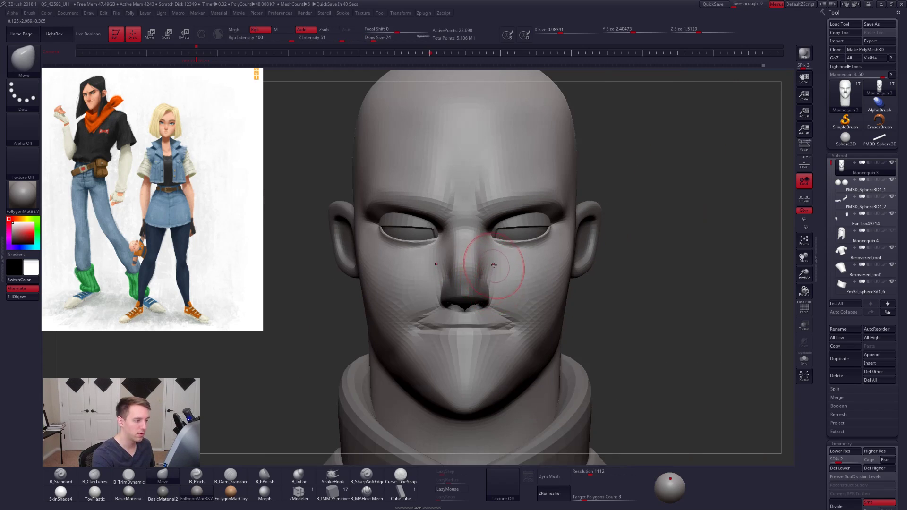
mouse_move(490, 260)
right_down()
mouse_move(401, 300)
mouse_move(512, 289)
mouse_move(525, 297)
mouse_move(489, 301)
mouse_move(516, 304)
right_up()
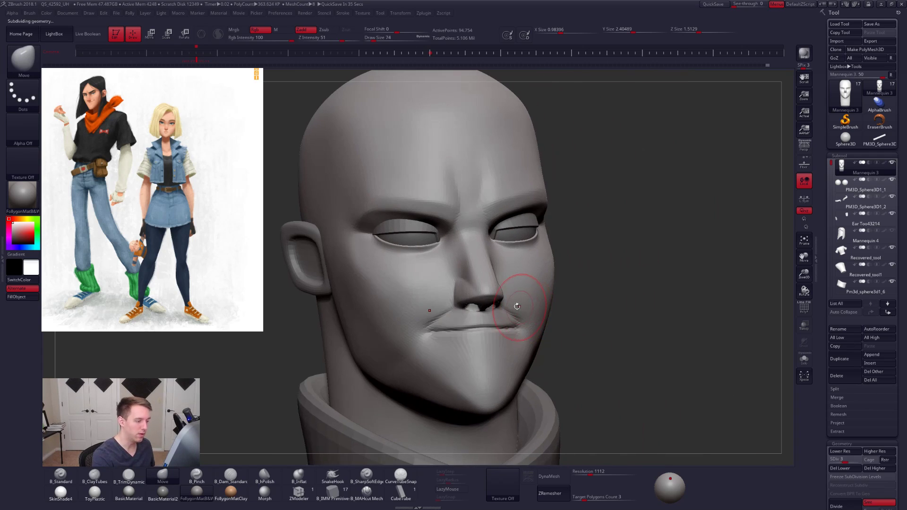
- Raise the head to subdivision level 5 and build up the nose wing with B_ClayTubes at draw size 29
right_drag(437, 303, 455, 283)
ctrl+right_drag(455, 282, 456, 306)
key(space)
drag(464, 313, 459, 302)
key(2)
key(space)
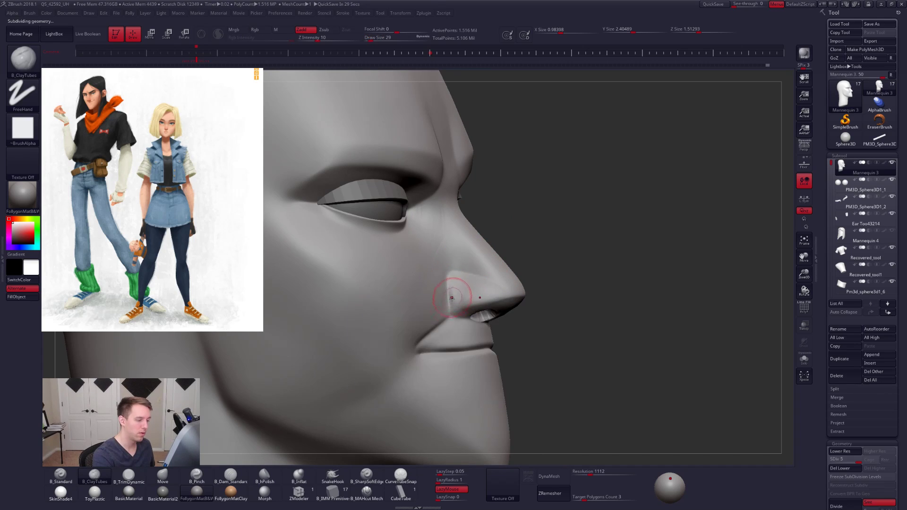
- Sharpen the edge of the nose wing and the area beside it with B_Pinch at draw sizes 29 and 33
key(5)
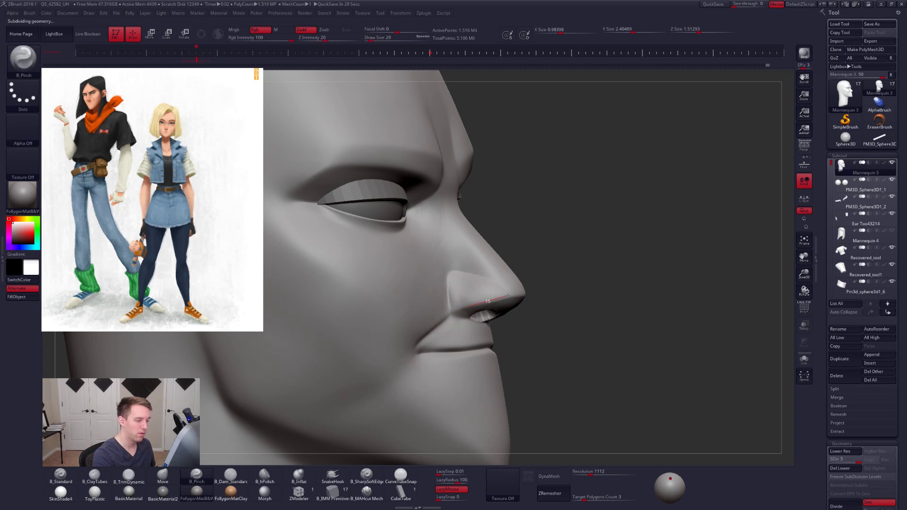
shift+drag(464, 292, 462, 302)
mouse_move(600, 303)
right_down()
mouse_move(522, 298)
mouse_move(520, 279)
mouse_move(499, 300)
right_up()
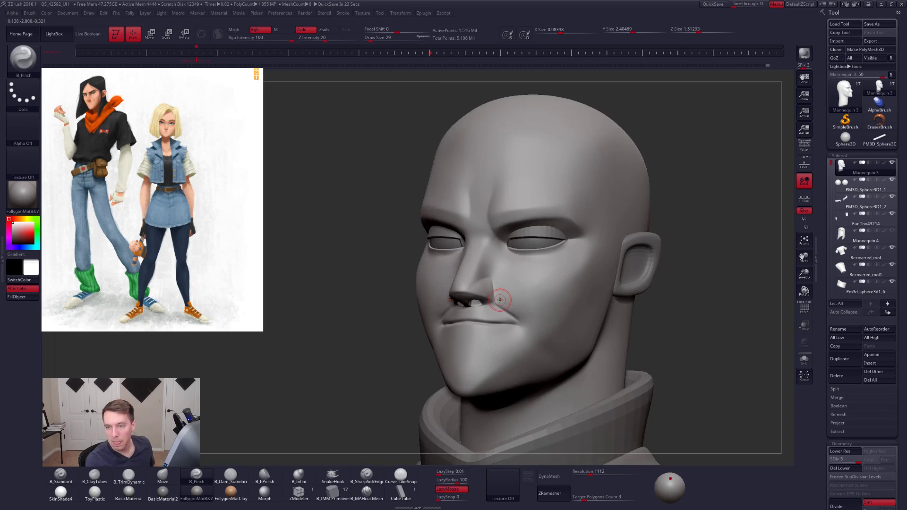
ctrl+right_drag(490, 277, 504, 245)
key(space)
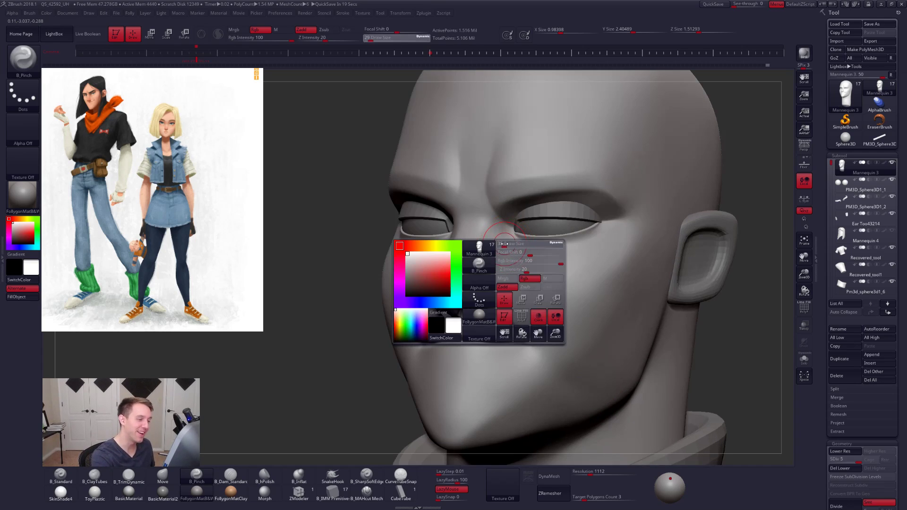
key(shift)
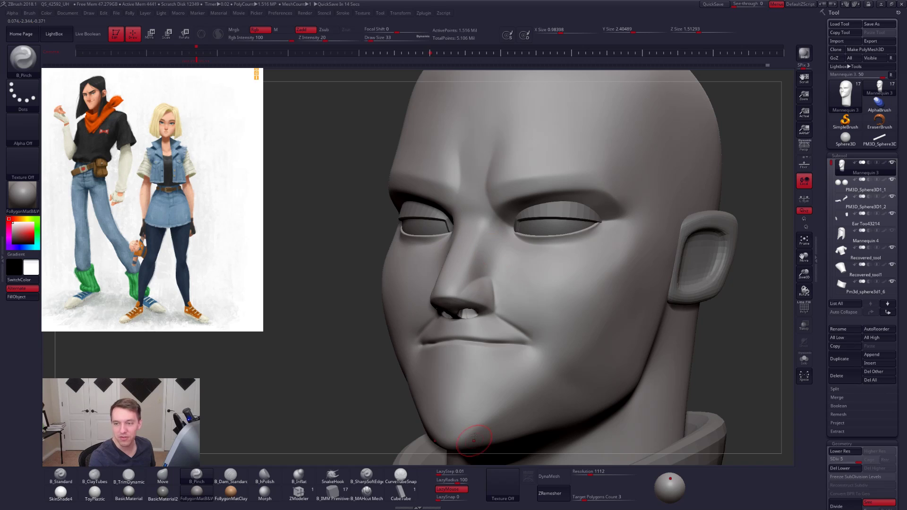
ctrl+right_drag(519, 286, 519, 302)
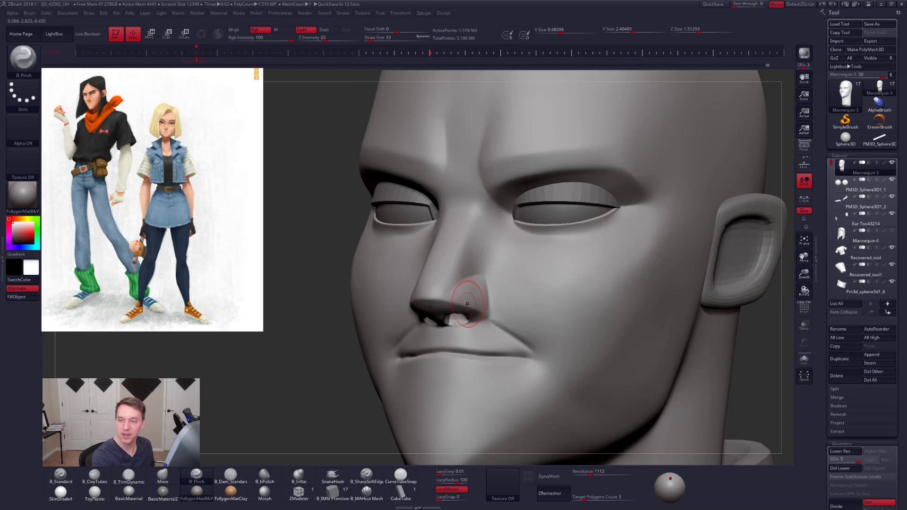
mouse_move(458, 291)
alt+right_down()
mouse_move(503, 291)
mouse_move(483, 305)
mouse_move(544, 318)
mouse_move(492, 288)
mouse_move(487, 274)
alt+right_up()
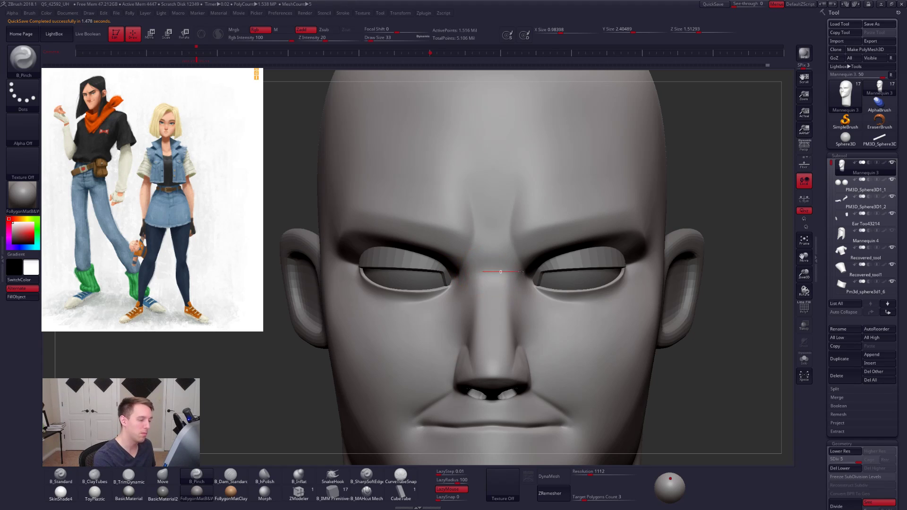
- Define the nose bridge planes between the inner eye corners with B_Pinch at draw size 33
right_drag(477, 285, 529, 281)
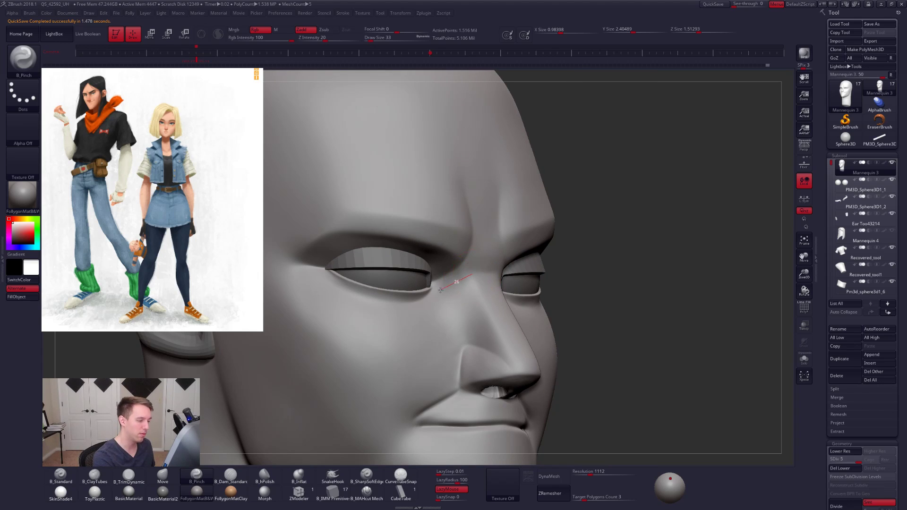
drag(414, 313, 462, 284)
drag(510, 259, 510, 259)
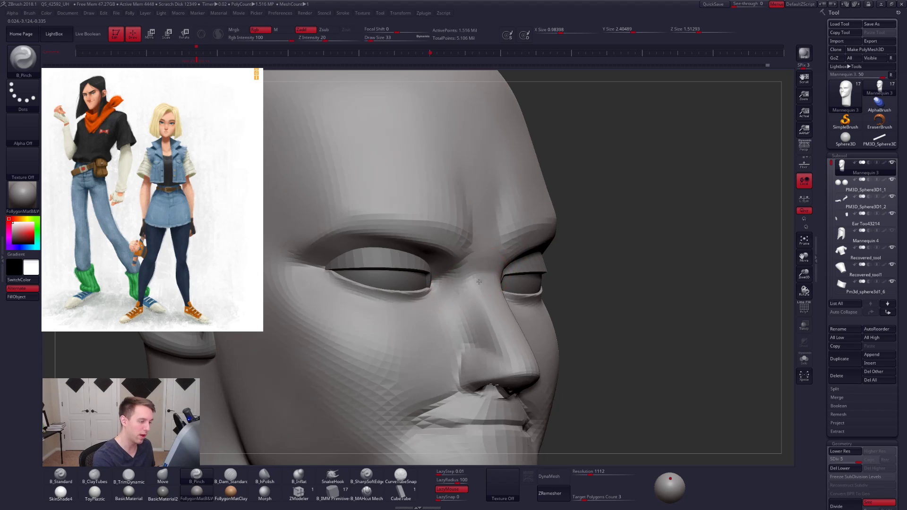
right_drag(511, 259, 472, 275)
drag(536, 271, 536, 272)
right_drag(535, 272, 492, 279)
drag(521, 296, 532, 303)
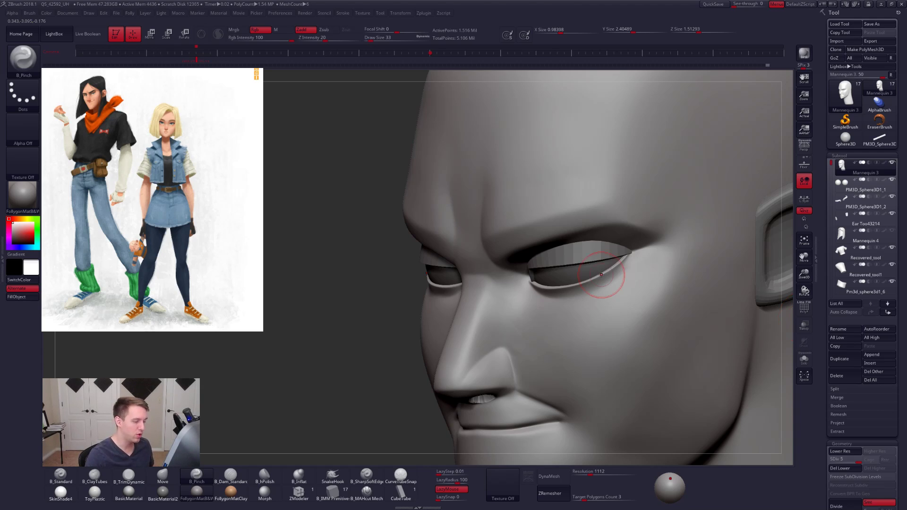
- Lower the head to subdivision level 3 and reshape the nose bridge in profile with the Move brush, reducing the draw size to 33
right_drag(498, 324, 439, 309)
key(space)
drag(493, 307, 496, 307)
key(b)
key(m)
key(v)
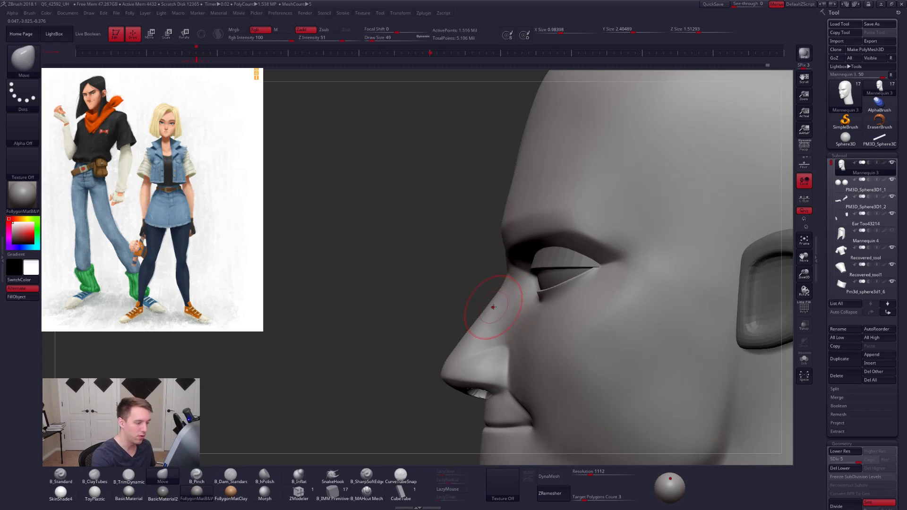
key(shift+d)
key(shift+d)
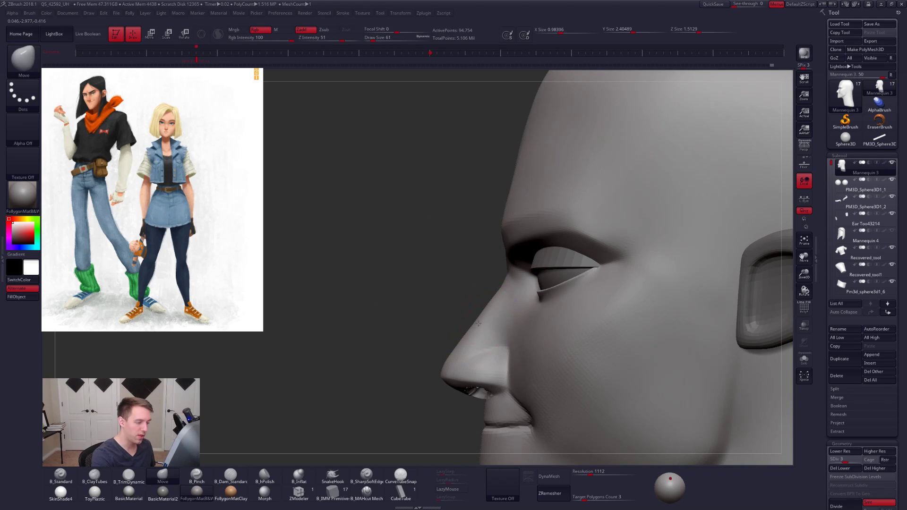
key(space)
drag(508, 288, 505, 288)
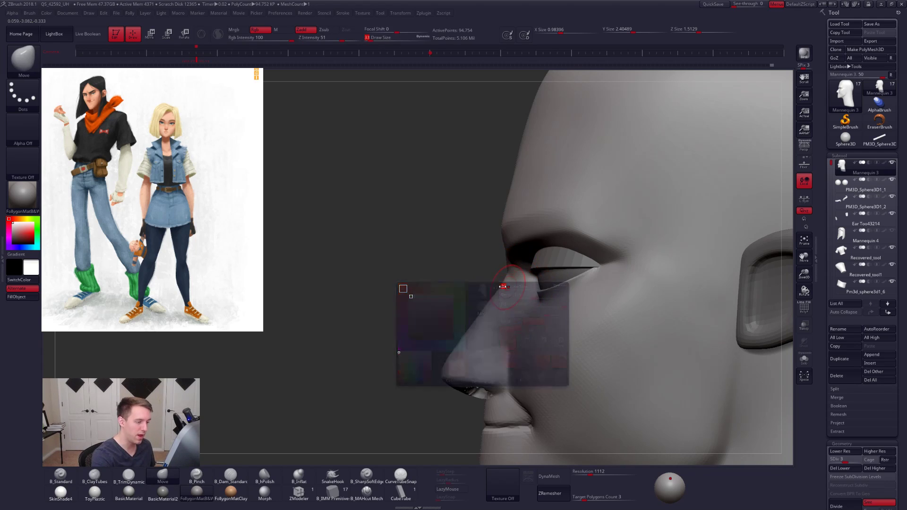
right_drag(502, 298, 547, 315)
- Return the head to subdivision level 5 and sharpen the side edge of the nose bridge with B_Pinch at draw size 21
key(d)
key(d)
key(5)
key(space)
drag(505, 288, 494, 287)
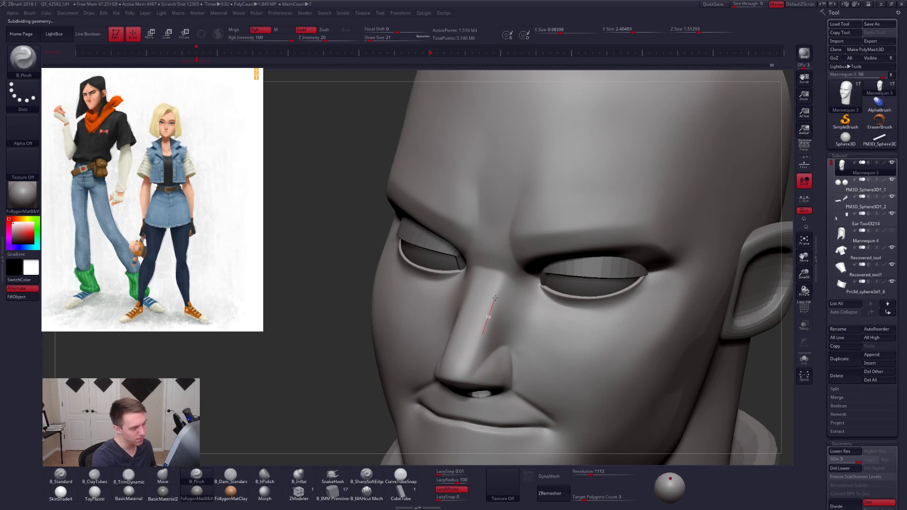
right_drag(491, 344, 484, 313)
- Sharpen the transition from the nose bridge into the brow furrows with B_Pinch, setting the draw size to 29
key(space)
drag(500, 265, 506, 260)
drag(507, 222, 506, 208)
mouse_move(515, 238)
right_down()
mouse_move(490, 232)
mouse_move(503, 242)
mouse_move(534, 243)
right_up()
key(space)
drag(484, 246, 481, 246)
mouse_move(451, 262)
right_down()
mouse_move(462, 264)
mouse_move(447, 279)
right_up()
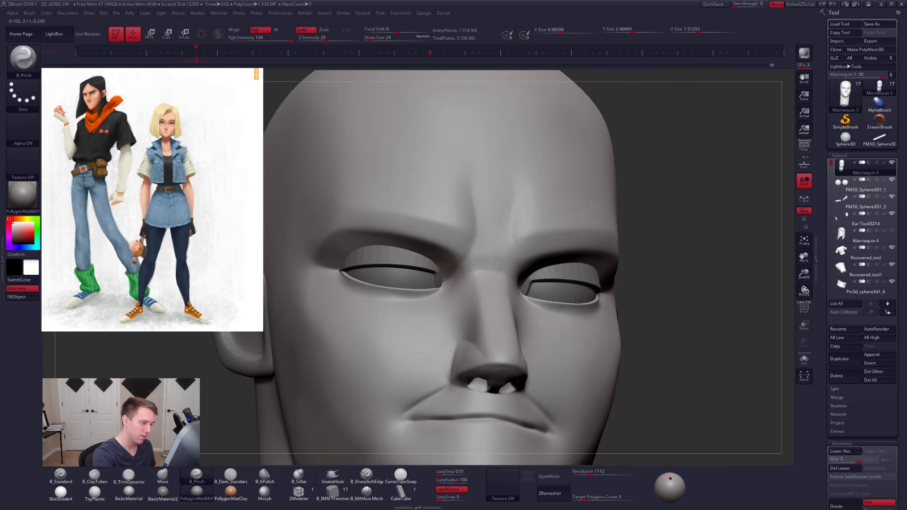
drag(481, 241, 487, 232)
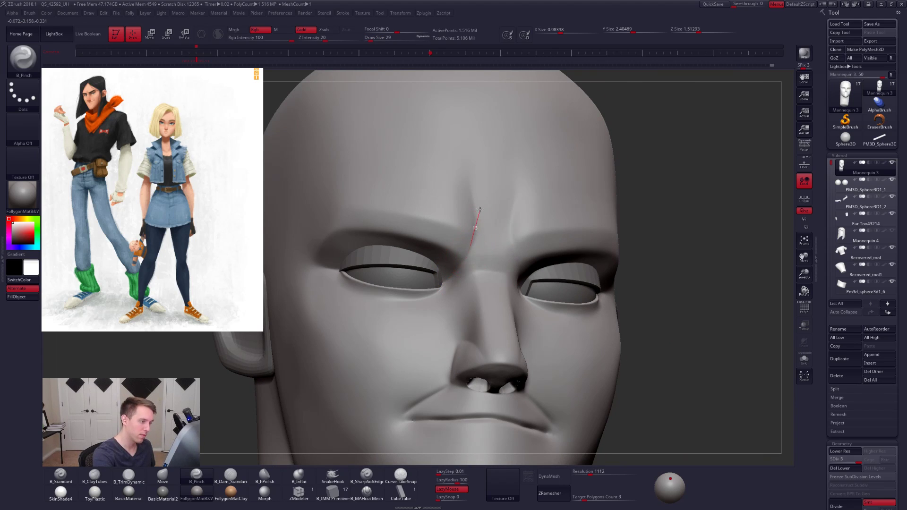
drag(483, 197, 483, 190)
drag(478, 240, 466, 159)
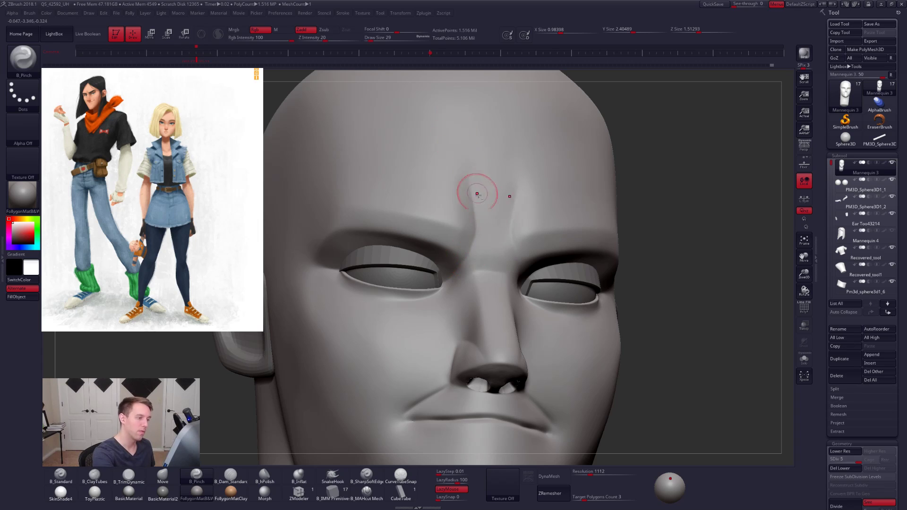
right_drag(526, 261, 655, 390)
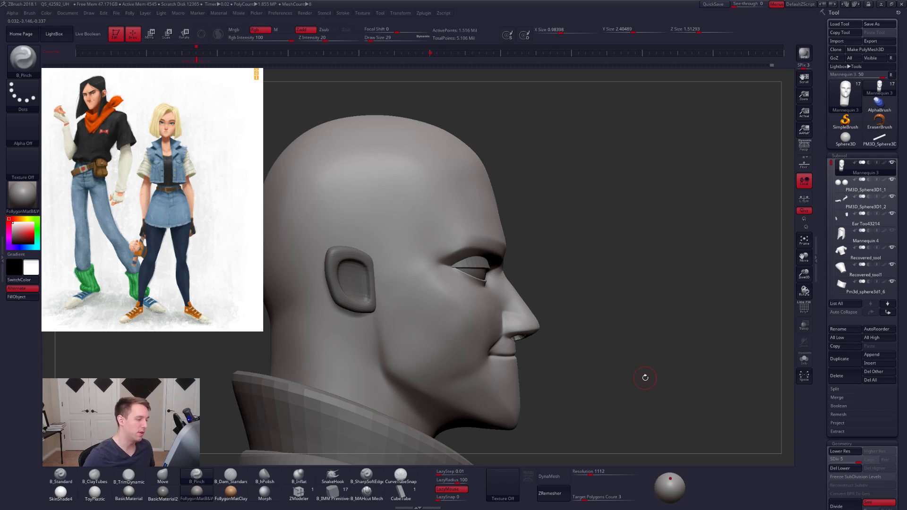
- Switch to Photoshop and crop gop-gap-sketch132-1.jpg to the black-haired character's head and shoulders
key(alt+Tab)
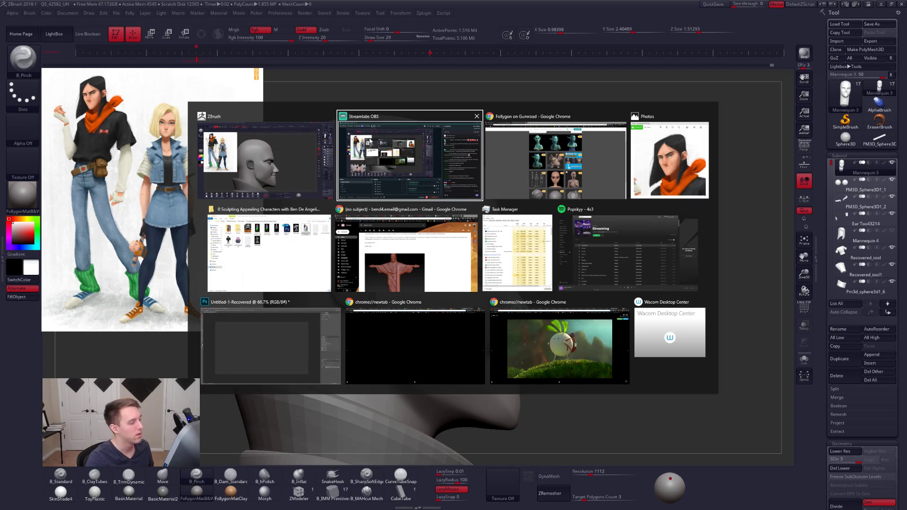
click(279, 325)
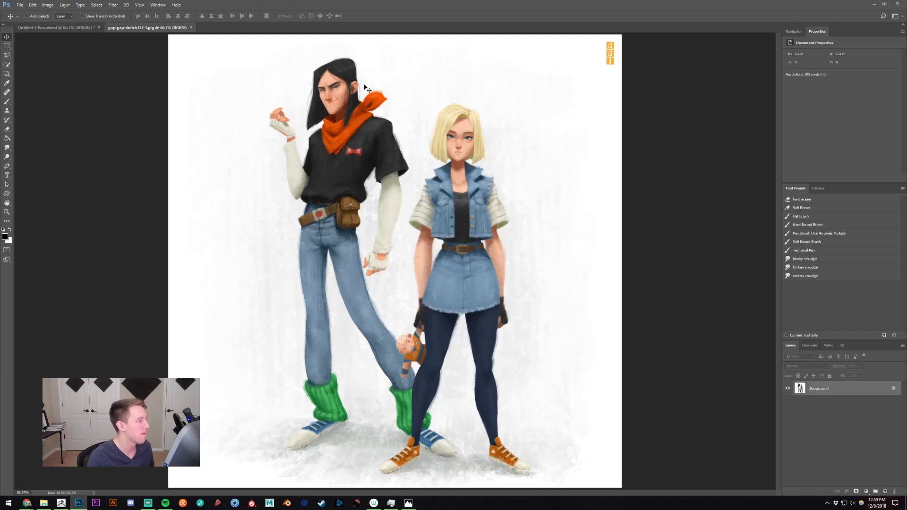
mouse_move(351, 66)
ctrl+mouse_down()
mouse_move(344, 121)
mouse_move(392, 201)
ctrl+mouse_up()
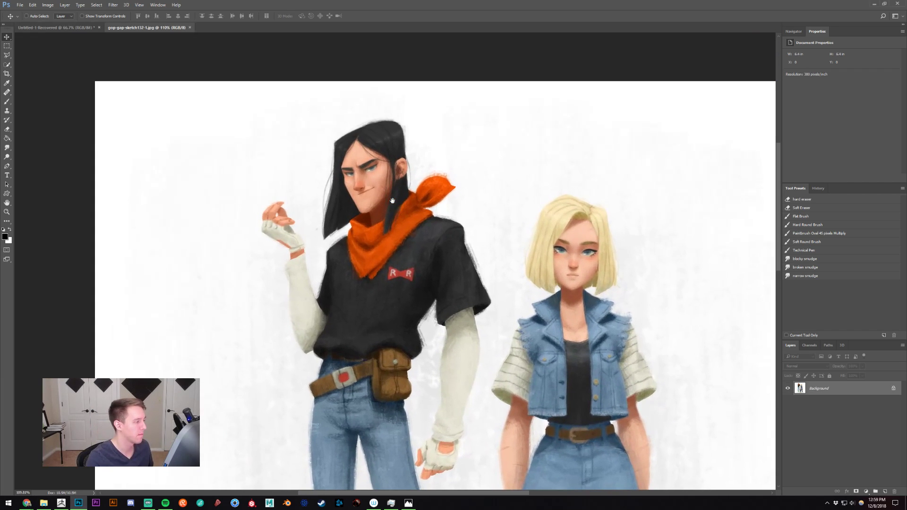
key(m)
drag(296, 115, 456, 256)
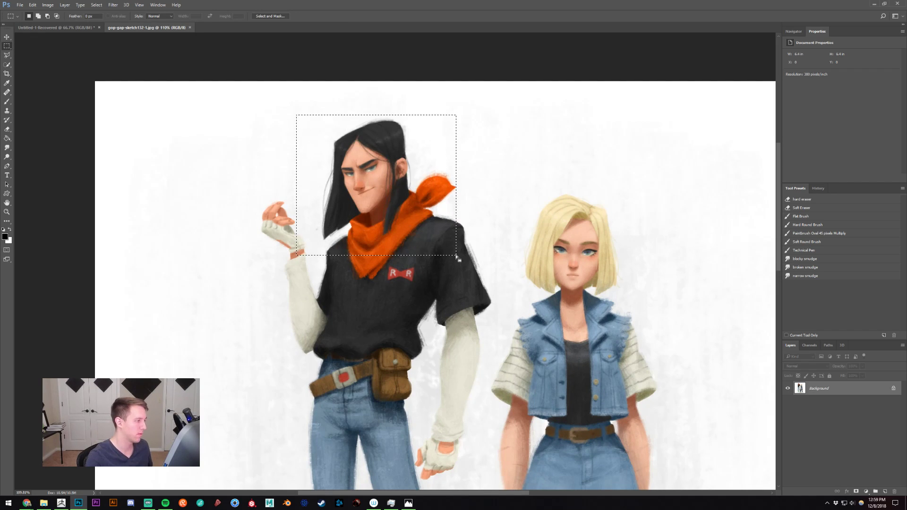
key(c)
key(Return)
- Tighten the crop on both sides around the black-haired character's head and scarf
ctrl+drag(434, 224, 447, 237)
key(v)
key(c)
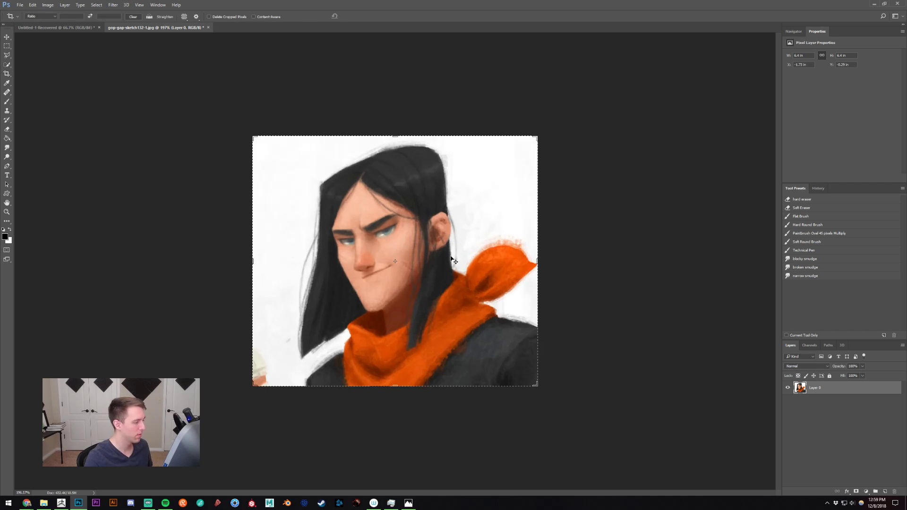
drag(540, 263, 513, 262)
drag(279, 267, 290, 268)
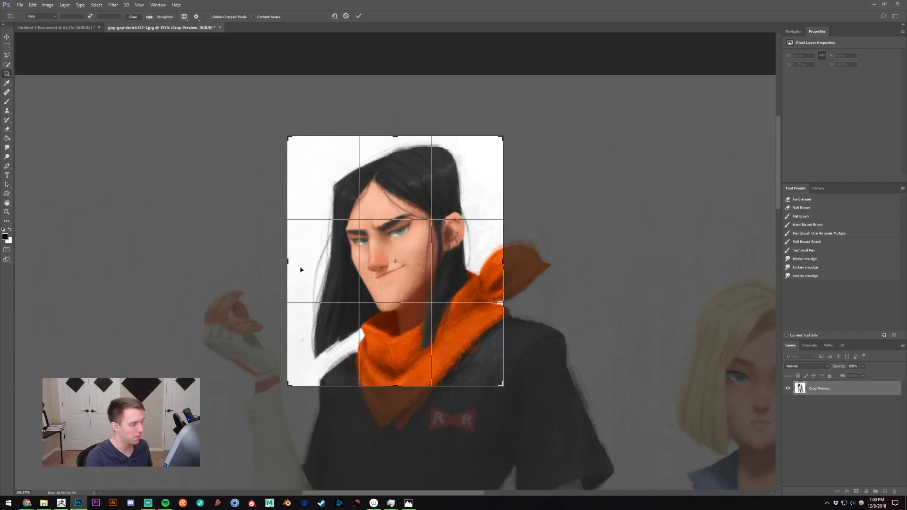
key(Return)
key(v)
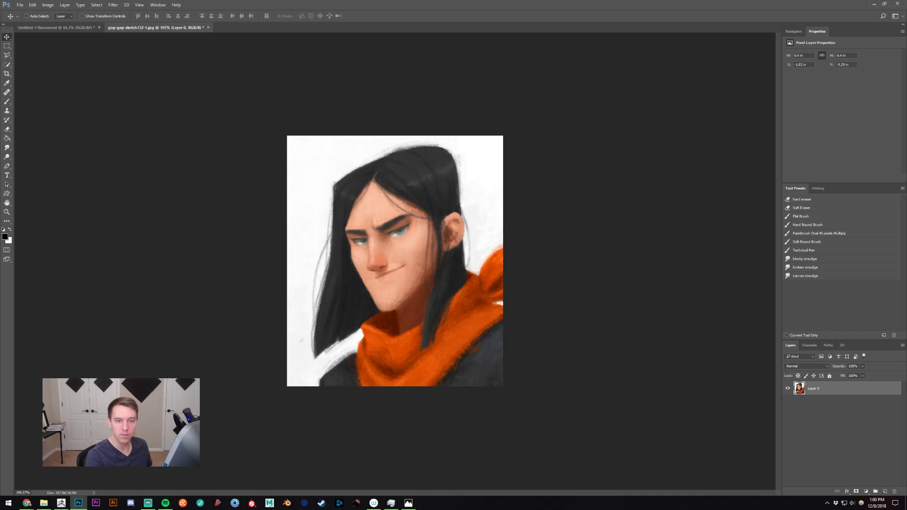
- Save the cropped head image as headdddd, close the original without saving its changes and return to ZBrush
key(ctrl+s)
key(Return)
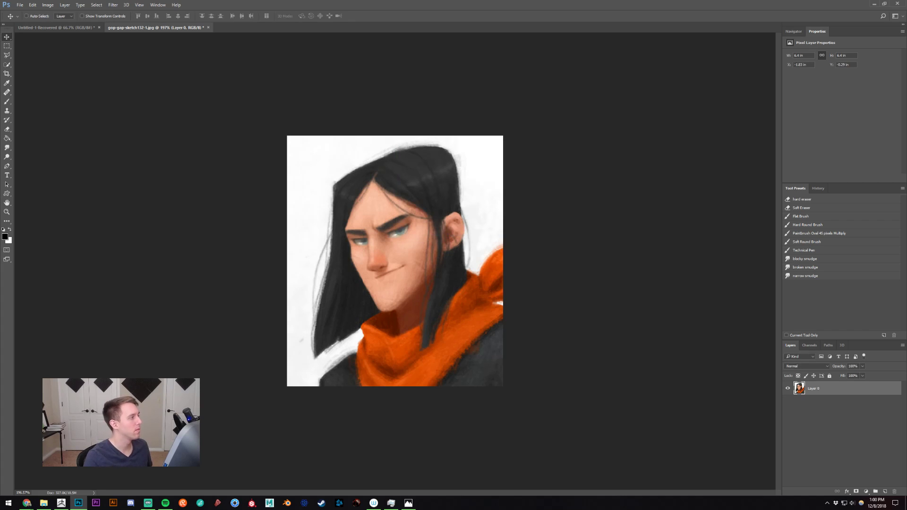
key(ctrl+w)
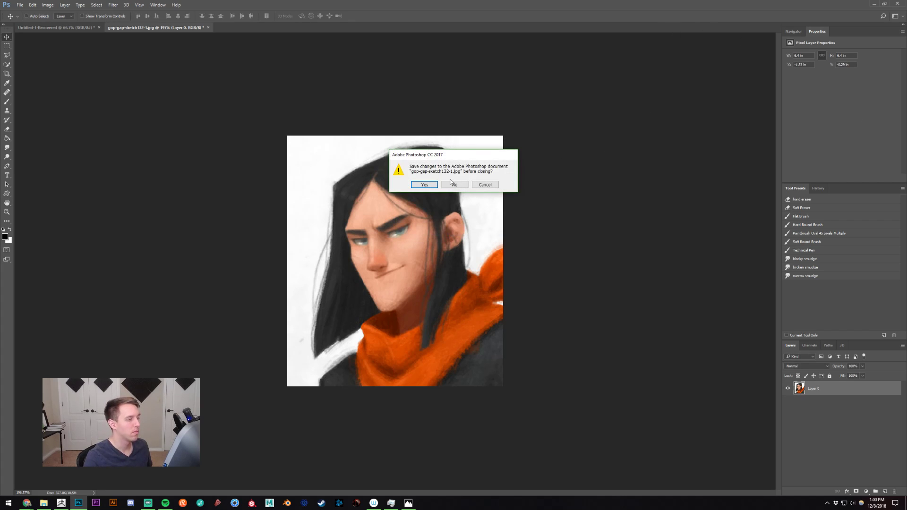
click(455, 183)
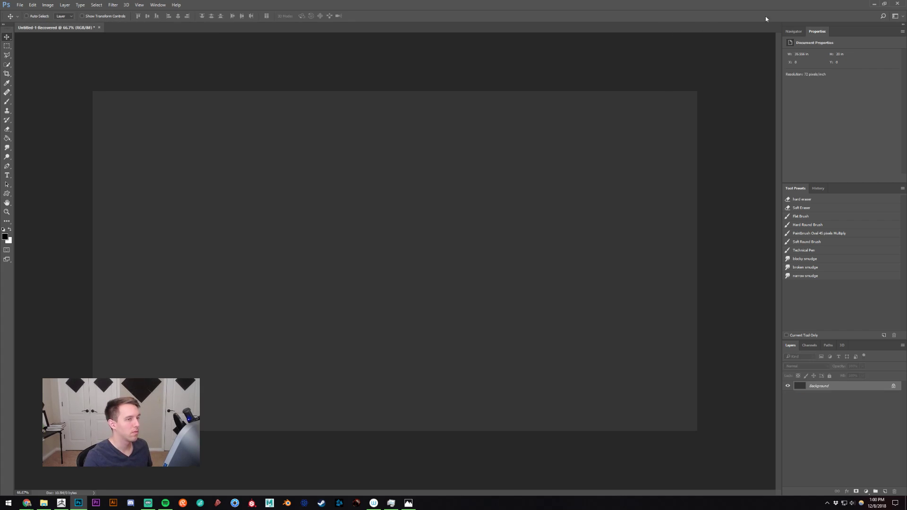
click(871, 4)
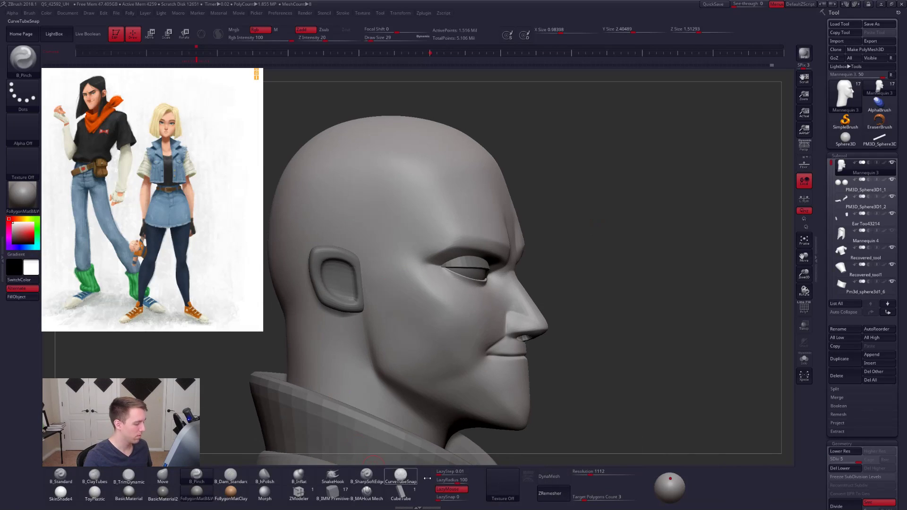
- Choose the headdddd texture and add it to Spotlight as a reference image
click(499, 483)
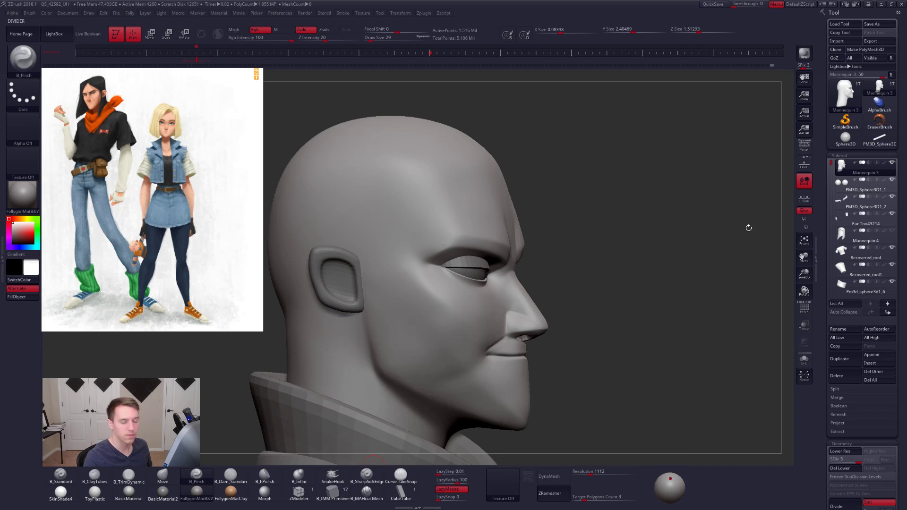
click(501, 492)
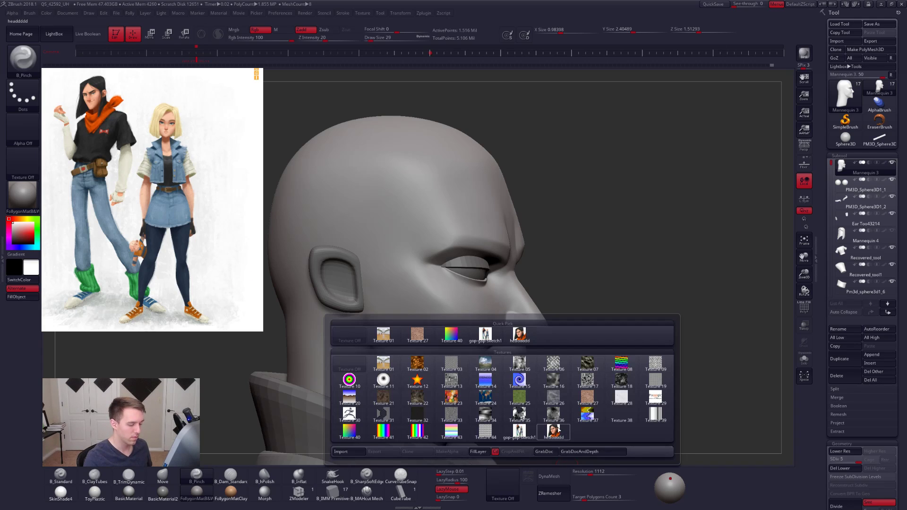
click(554, 432)
click(528, 476)
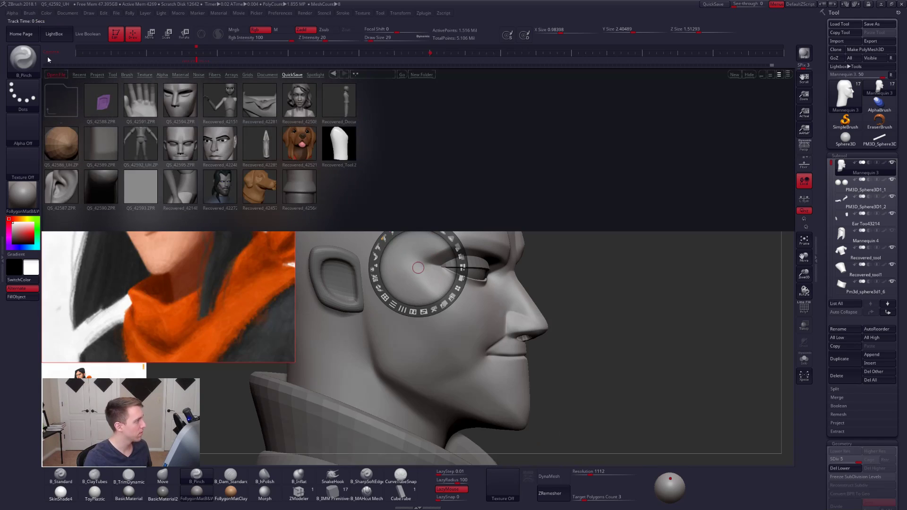
- Hide LightBox and leave Spotlight editing with the enlarged head reference placed beside the sculpt
click(54, 34)
click(208, 156)
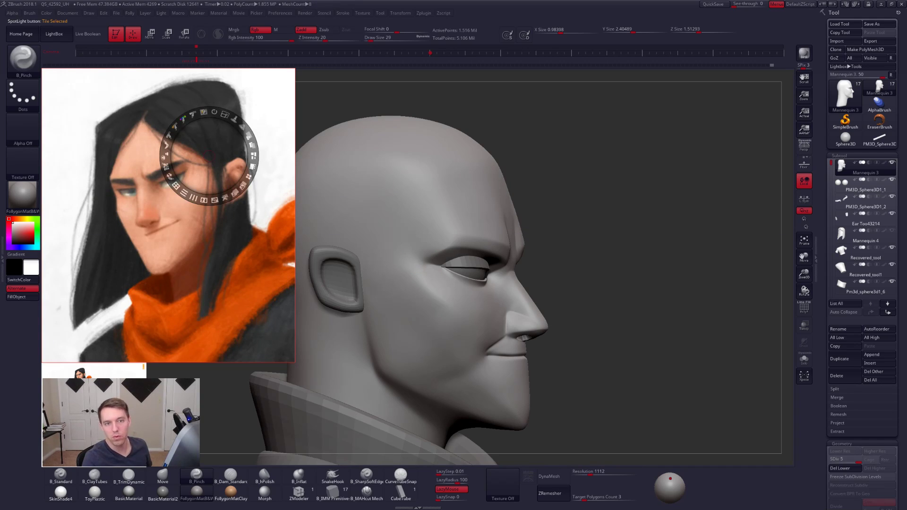
click(479, 161)
key(z)
- Activate the ear subtool and return to the head subtool
shift+drag(595, 166, 542, 200)
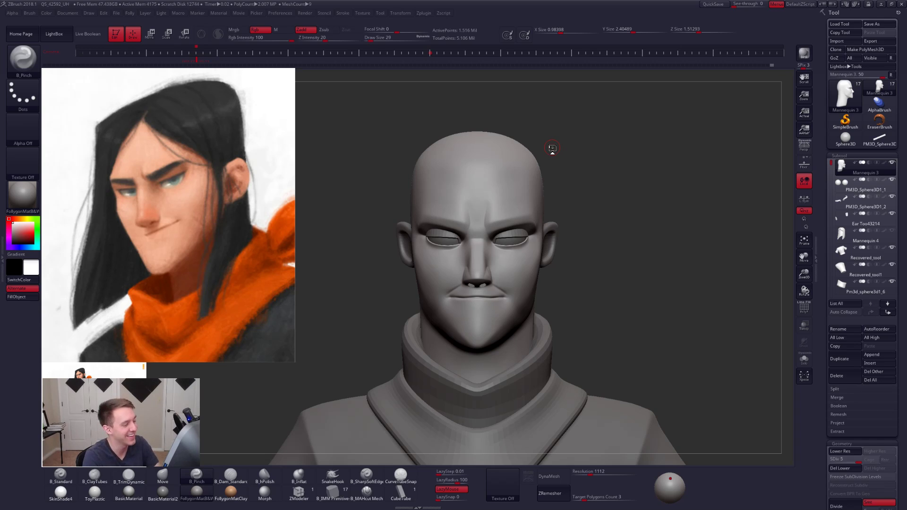
alt+click(562, 251)
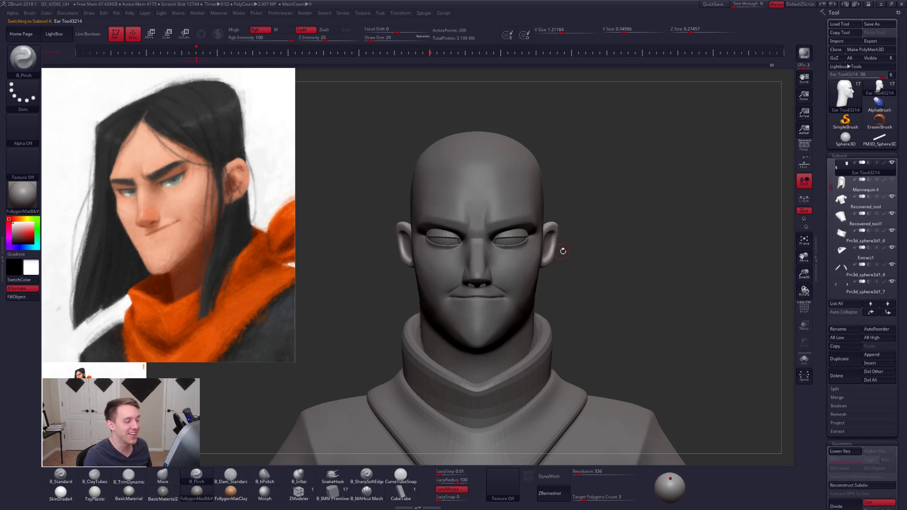
drag(603, 235, 632, 241)
alt+click(502, 250)
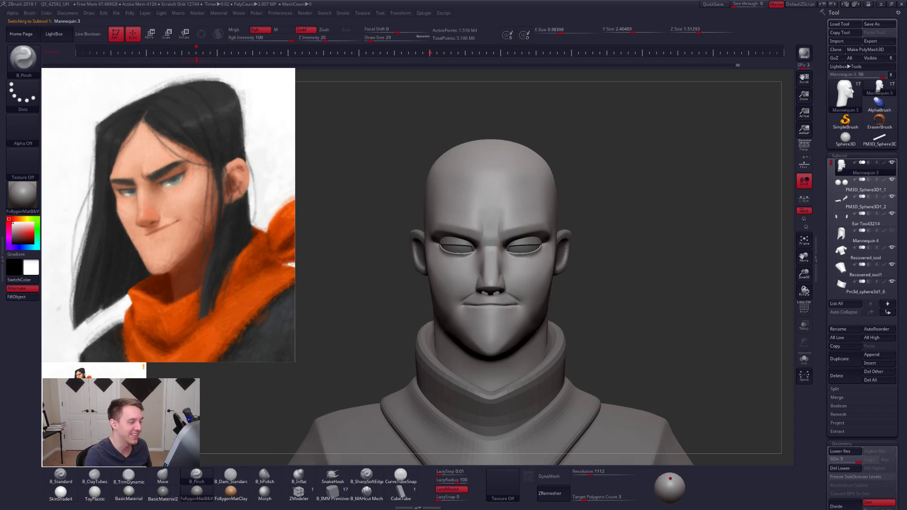
key(f)
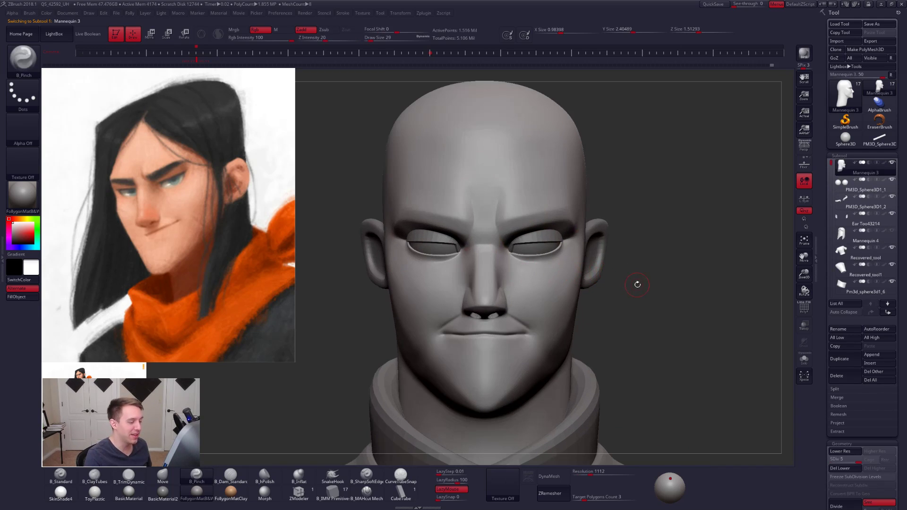
key(b)
key(m)
key(v)
alt+right_drag(483, 347, 492, 297)
key(space)
drag(493, 294, 497, 294)
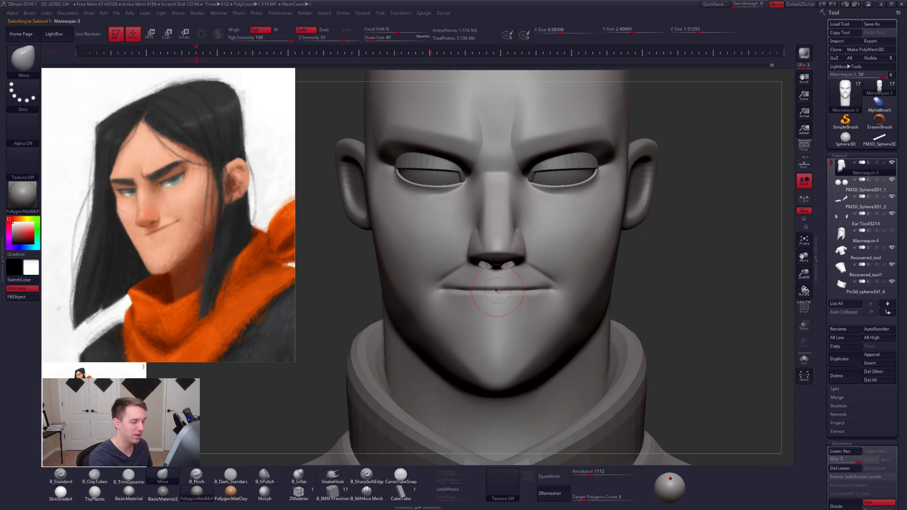
- Carve the line between the lips from corner to corner with the B_MAHcut Mech A brush at size 14, using LazyMouse
key(shift+z)
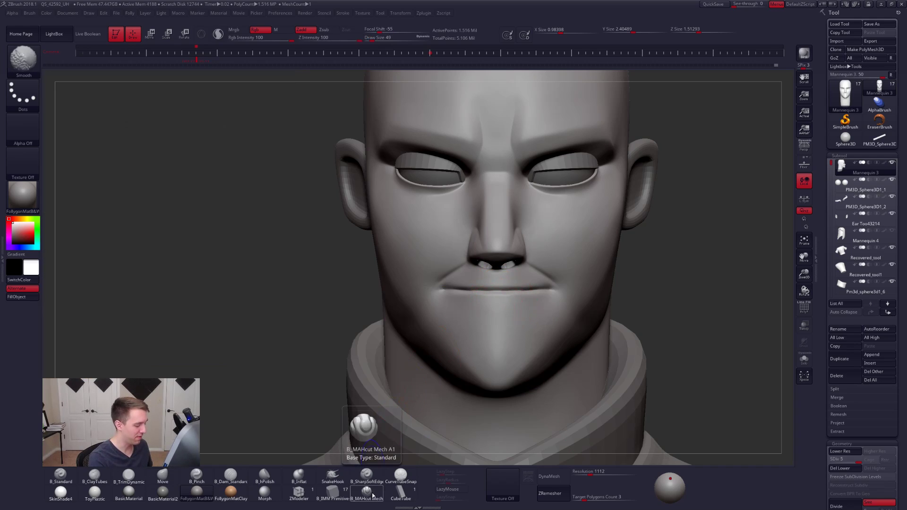
key(shift+z)
click(372, 495)
ctrl+right_drag(486, 310, 509, 290)
key(space)
drag(517, 285, 502, 286)
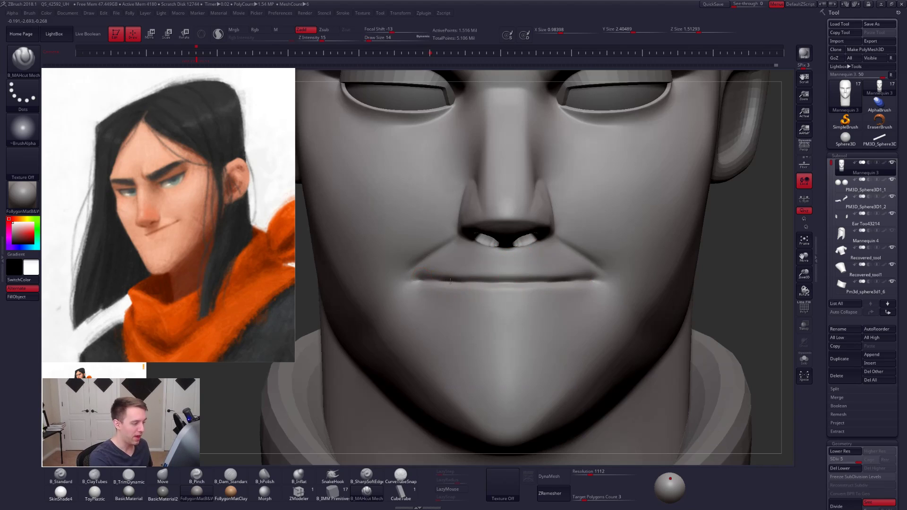
key(l)
key(shift)
drag(421, 280, 628, 275)
mouse_move(607, 289)
ctrl+right_down()
mouse_move(695, 304)
mouse_move(698, 344)
mouse_move(689, 349)
ctrl+right_up()
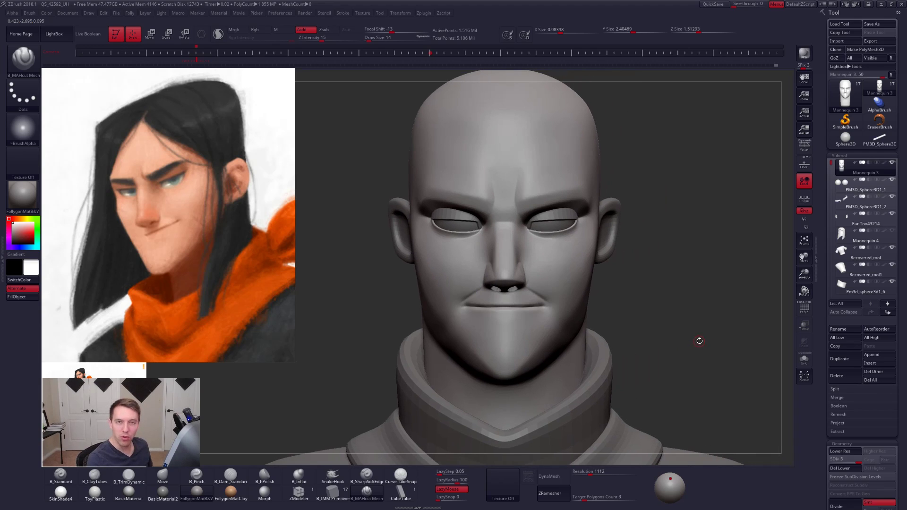
- Turn on perspective distortion and build up the side of the nostril wing with the ClayTubes brush
click(802, 150)
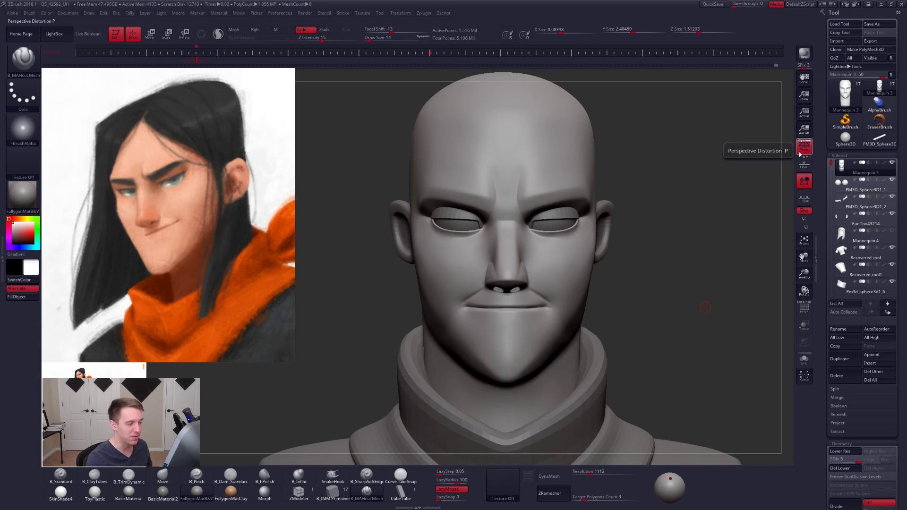
right_drag(709, 283, 610, 350)
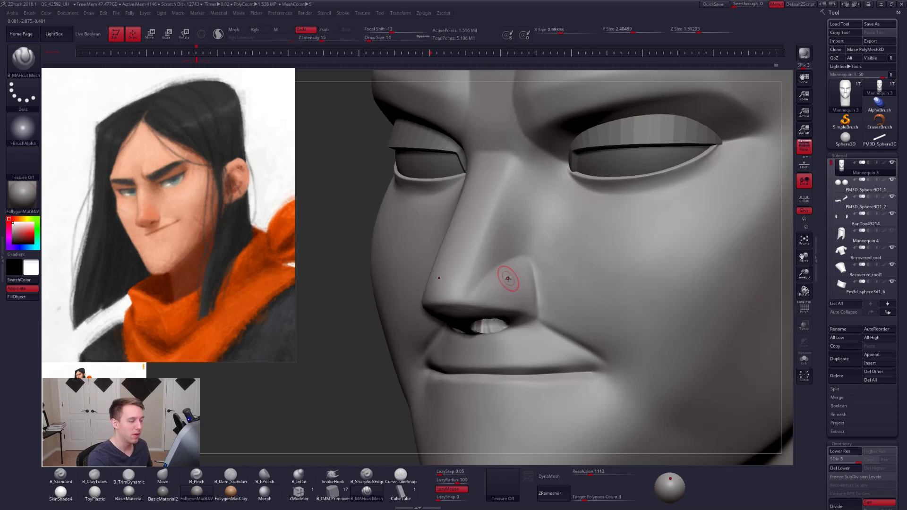
key(s)
mouse_move(507, 278)
mouse_down()
mouse_move(523, 277)
mouse_move(528, 298)
mouse_move(518, 262)
mouse_move(509, 271)
mouse_move(517, 306)
mouse_up()
key(2)
key(s)
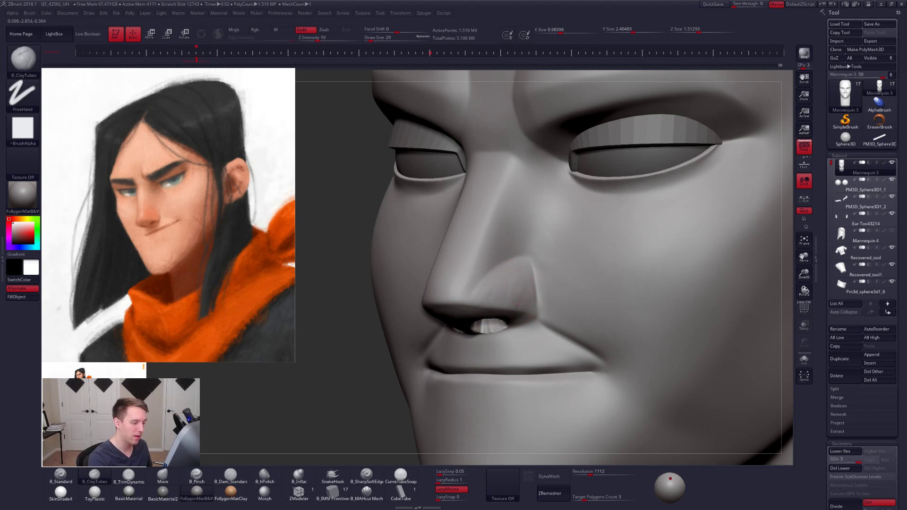
mouse_move(378, 397)
mouse_down()
mouse_move(472, 373)
mouse_move(523, 317)
mouse_up()
drag(756, 245, 671, 317)
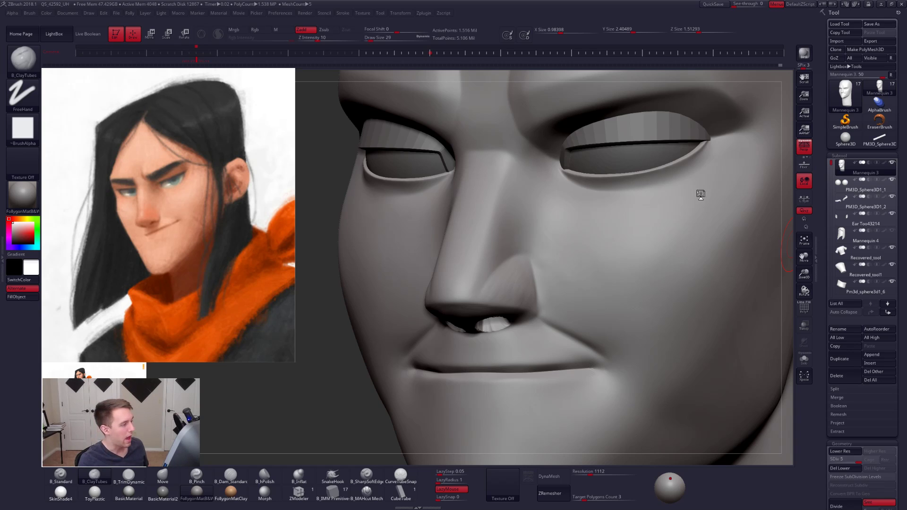
- Refine the plane between the nose bridge, nostril wing and cheek with ClayTubes strokes
mouse_move(843, 189)
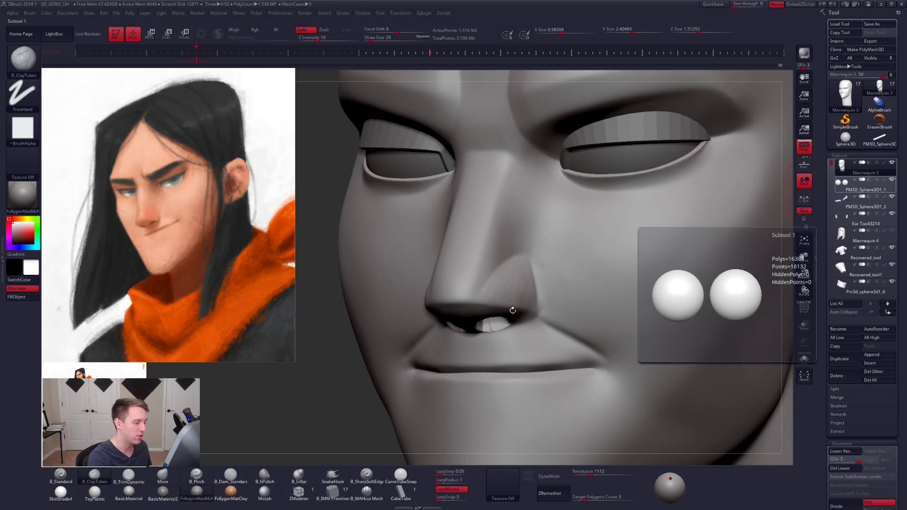
right_drag(535, 290, 432, 298)
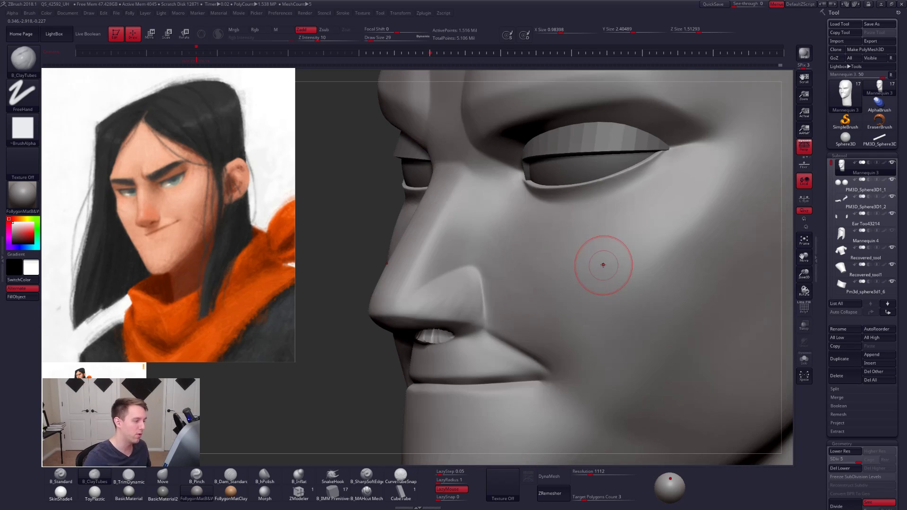
shift+drag(501, 245, 522, 241)
mouse_move(499, 198)
right_down()
mouse_move(540, 249)
mouse_move(472, 260)
mouse_move(519, 273)
right_up()
mouse_move(455, 269)
ctrl+right_down()
mouse_move(434, 280)
mouse_move(515, 292)
mouse_move(492, 313)
mouse_move(530, 313)
mouse_move(513, 316)
ctrl+right_up()
- Reshape the nostril wings with the Move brush two subdivision levels lower, and return the head to its highest level
key(shift+d)
key(shift+d)
key(b)
key(m)
key(v)
key(space)
drag(532, 300, 519, 287)
key(space)
right_drag(520, 290, 590, 274)
mouse_move(492, 302)
right_down()
mouse_move(535, 295)
mouse_move(541, 308)
mouse_move(470, 282)
right_up()
key(d)
key(d)
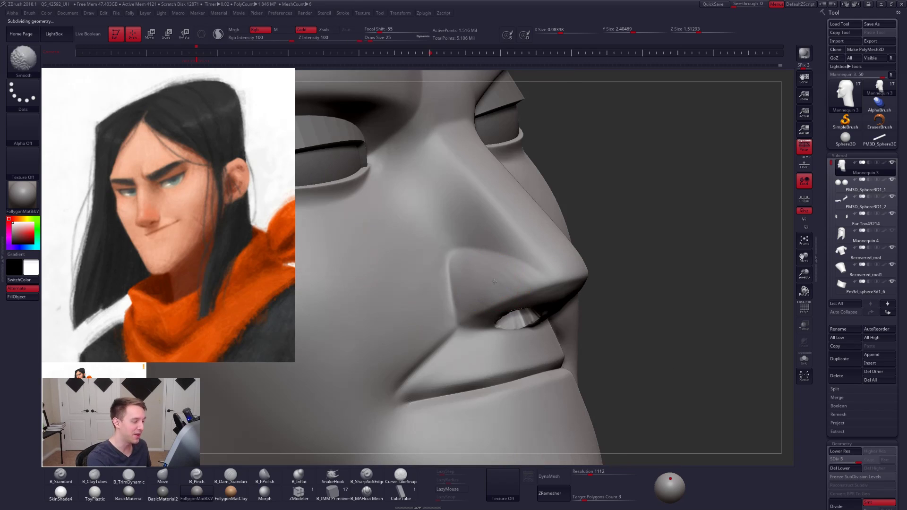
- Smooth the side of the nose bridge and check the whole head from the front
right_drag(459, 221, 469, 222)
key(f)
right_drag(597, 276, 466, 297)
alt+right_drag(565, 280, 578, 293)
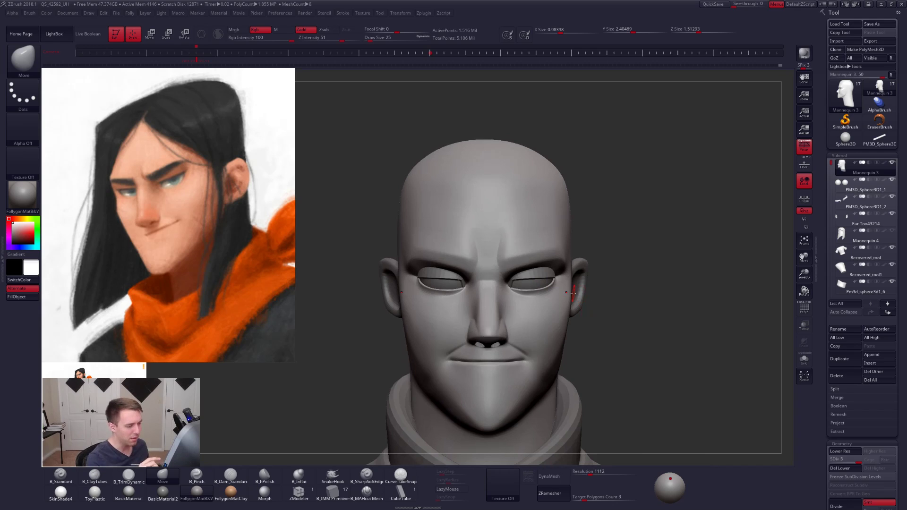
- Lower the head to subdivision level 2 for reshaping the area around the eyes
right_drag(616, 354, 598, 353)
ctrl+right_drag(531, 262, 555, 280)
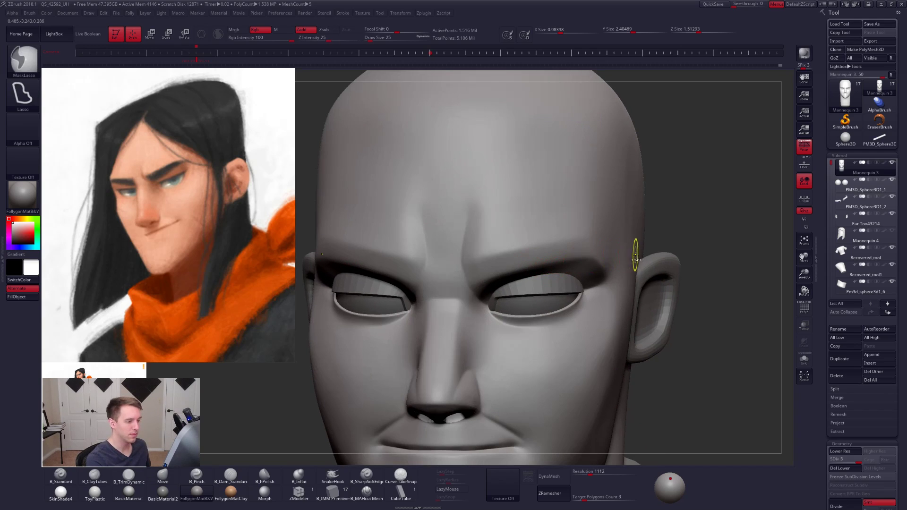
mouse_move(623, 277)
ctrl+mouse_down()
mouse_move(531, 252)
mouse_move(470, 295)
mouse_move(614, 335)
mouse_move(623, 280)
ctrl+mouse_up()
key(shift+d)
key(shift+d)
key(shift+d)
key(shift+d)
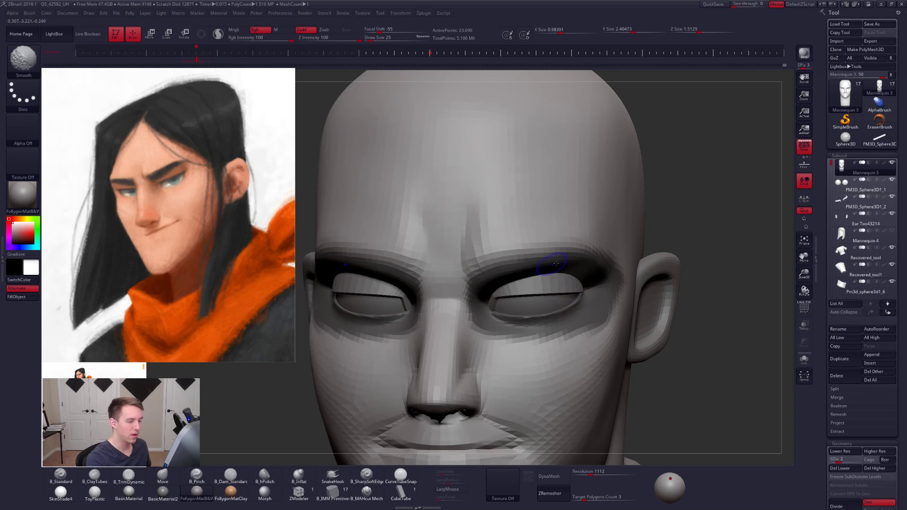
- Choose the Move brush and invert the mask so that only the eye socket areas can be sculpted
key(b)
key(m)
key(v)
key(d)
ctrl+click(619, 238)
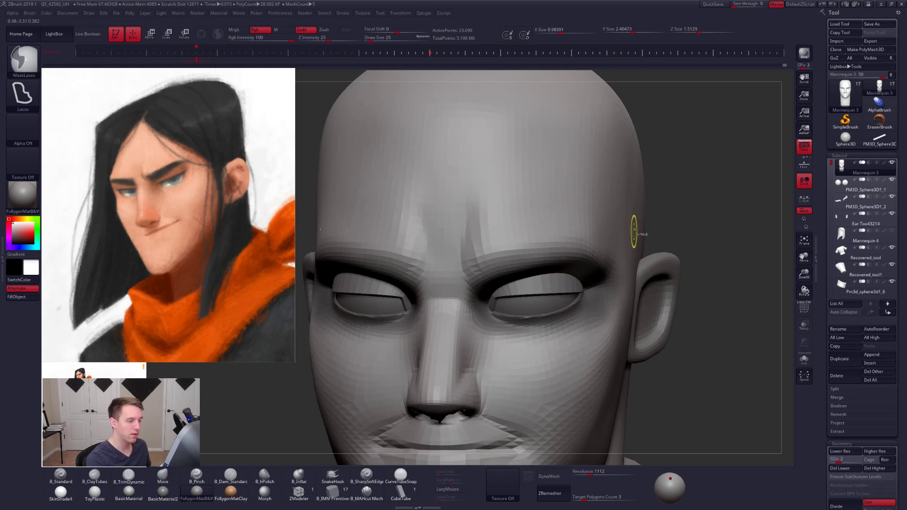
ctrl+click(648, 229)
ctrl+click(614, 243)
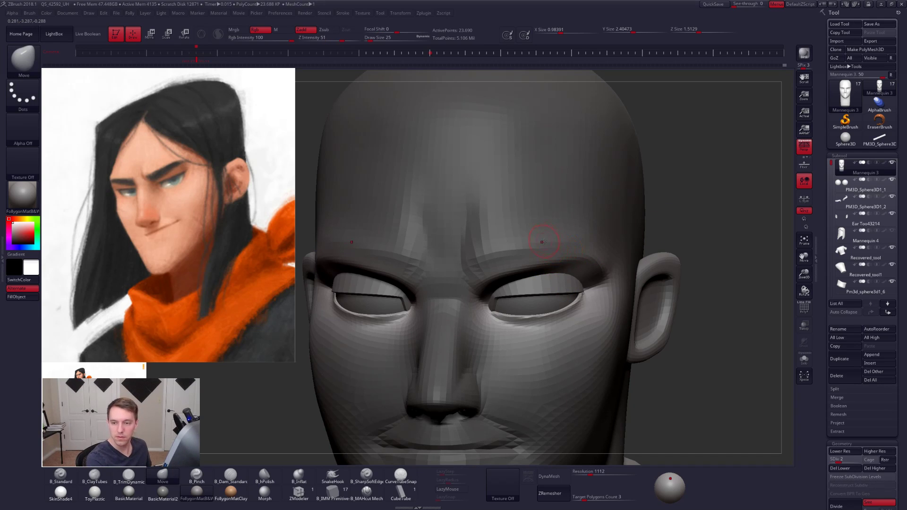
- Adjust the upper rims and inner corners of the eye sockets with an enlarged Move brush
key(space)
drag(529, 254, 534, 255)
right_drag(544, 270, 528, 258)
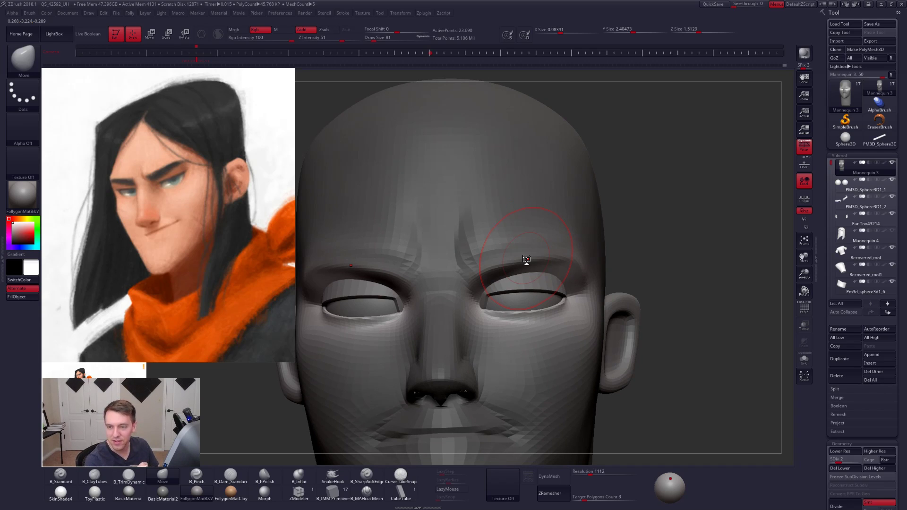
right_drag(526, 259, 493, 263)
drag(490, 272, 490, 274)
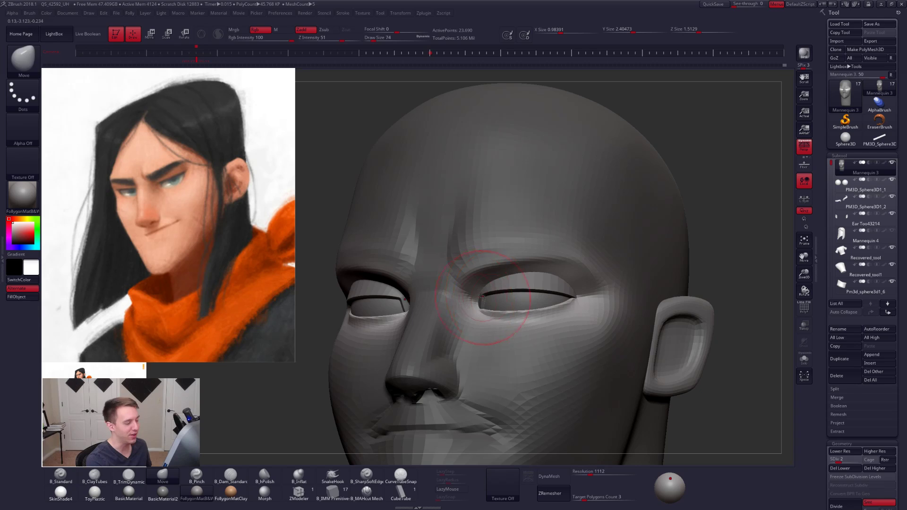
mouse_move(494, 305)
ctrl+mouse_down()
mouse_move(470, 298)
mouse_move(433, 312)
mouse_move(564, 354)
mouse_move(633, 287)
mouse_move(605, 303)
mouse_move(451, 307)
mouse_move(643, 416)
mouse_move(694, 358)
mouse_move(681, 356)
ctrl+mouse_up()
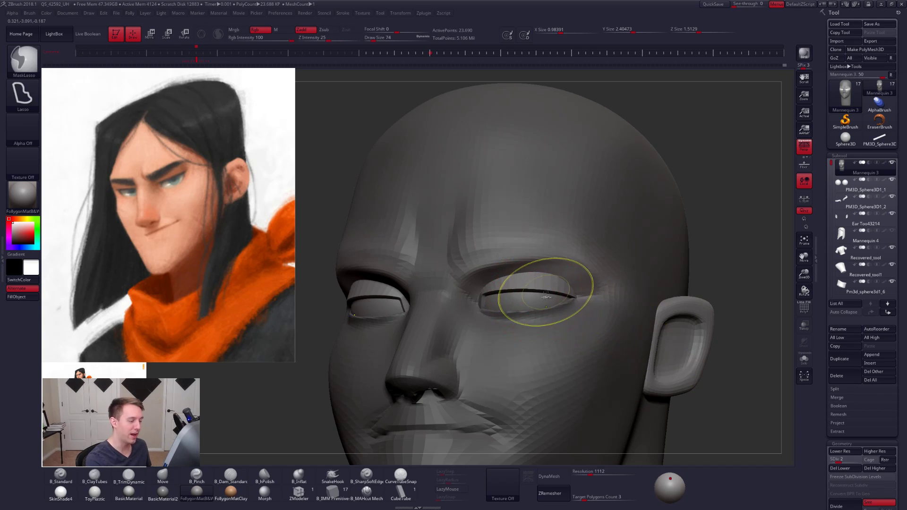
- Try backface masking with the Move brush at size 104 over the upper eye socket
ctrl+drag(703, 243, 699, 245)
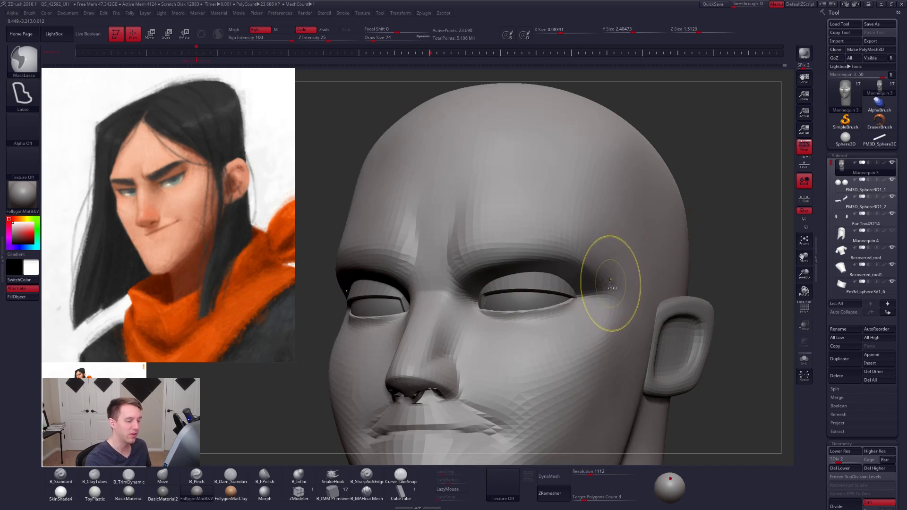
ctrl+click(706, 258)
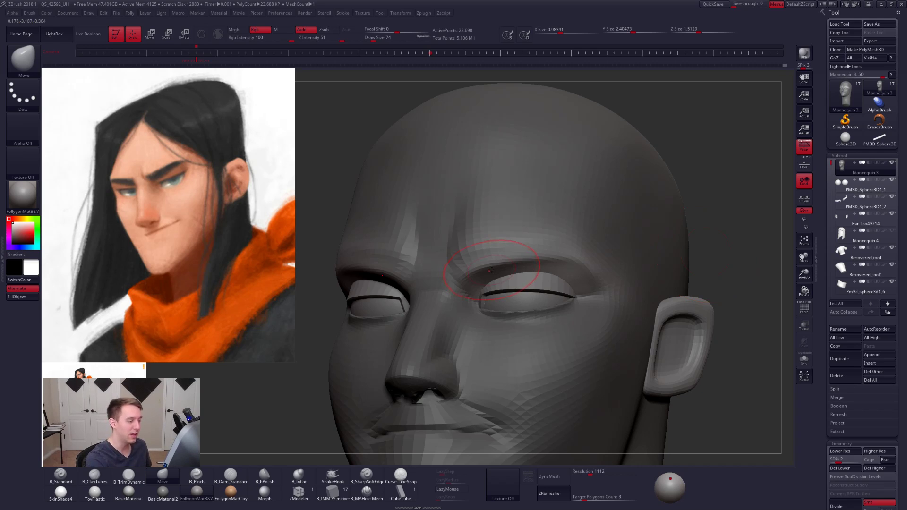
key(])
key(ctrl+shift+m)
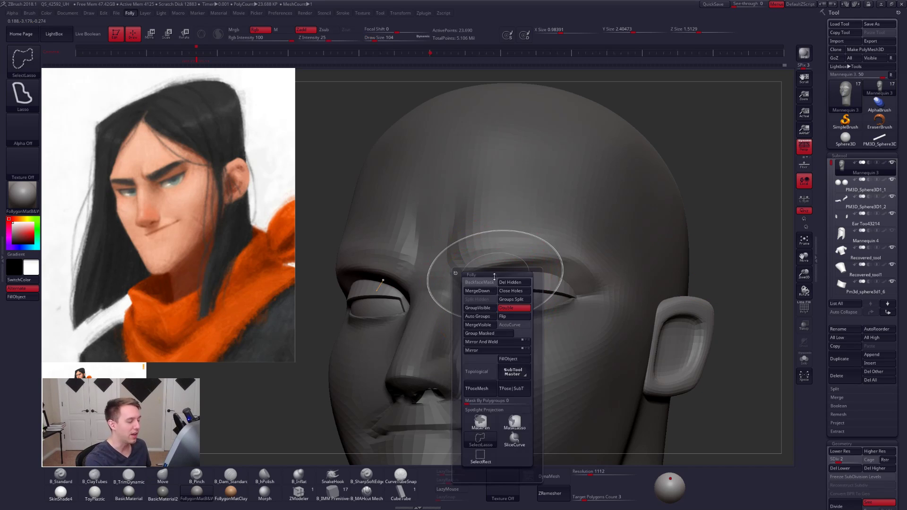
click(481, 283)
right_drag(518, 247, 483, 276)
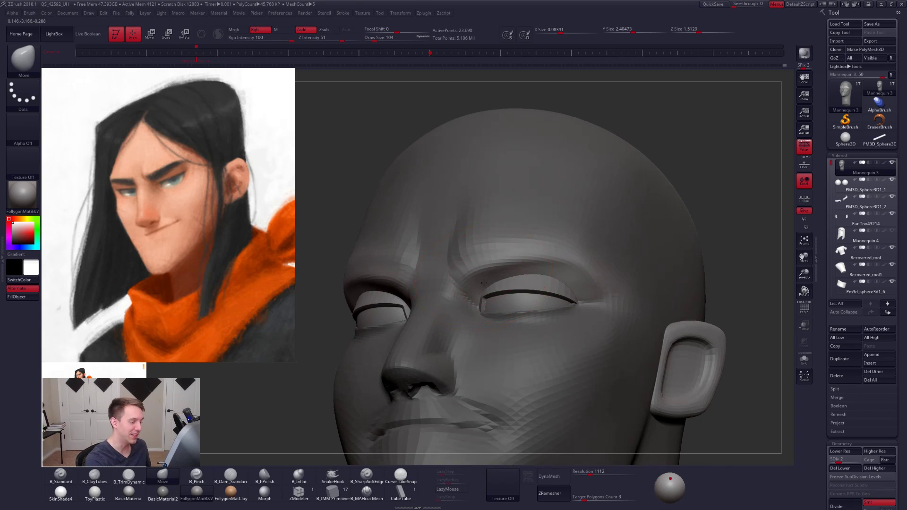
key(ctrl+shift+m)
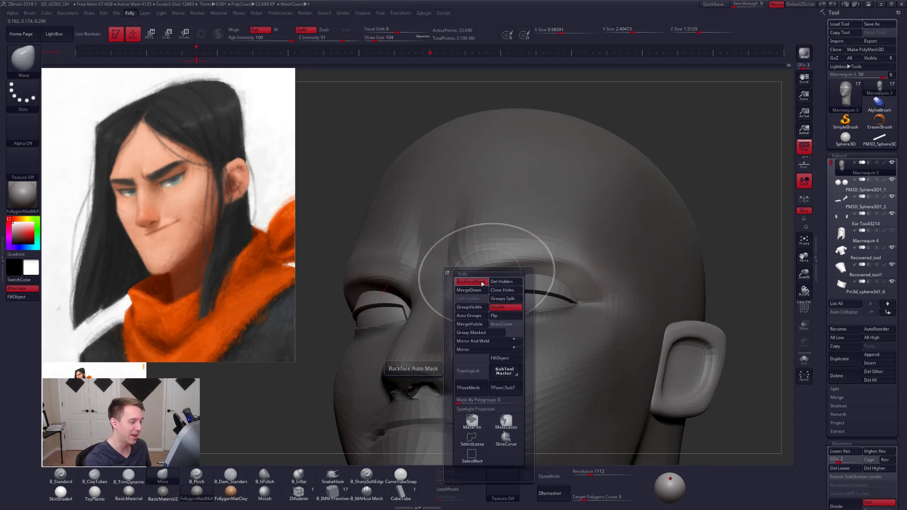
click(482, 283)
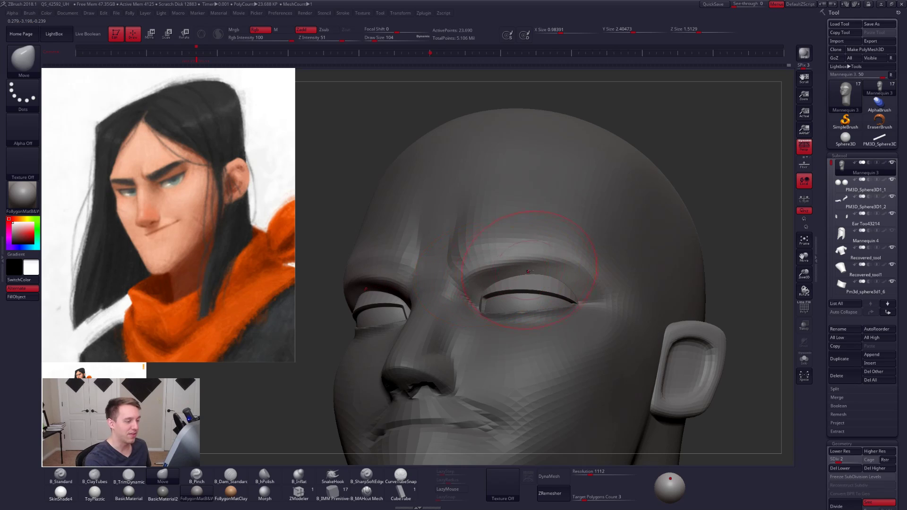
- Reshape the upper eye socket rims with large Move brush strokes, working from three-quarter and low angles
right_drag(529, 271, 557, 277)
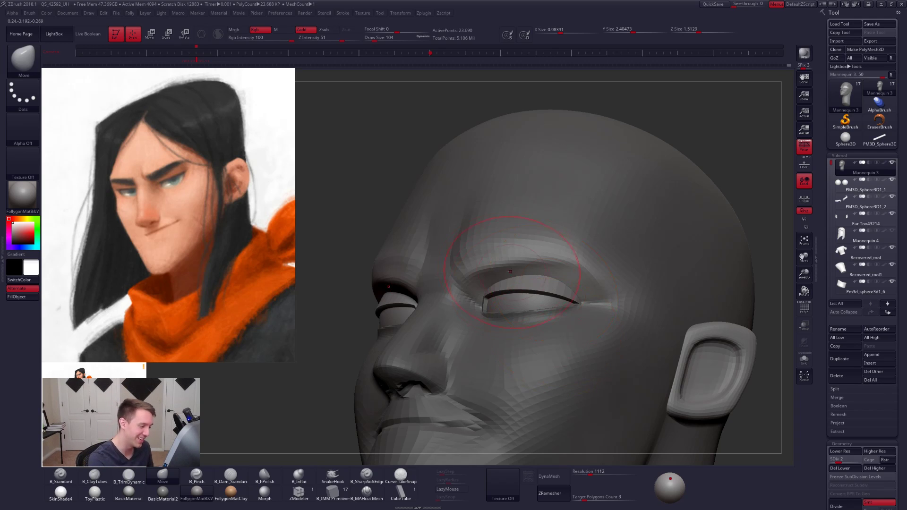
key(s)
drag(504, 271, 502, 271)
right_drag(502, 271, 478, 279)
key(s)
drag(477, 277, 475, 275)
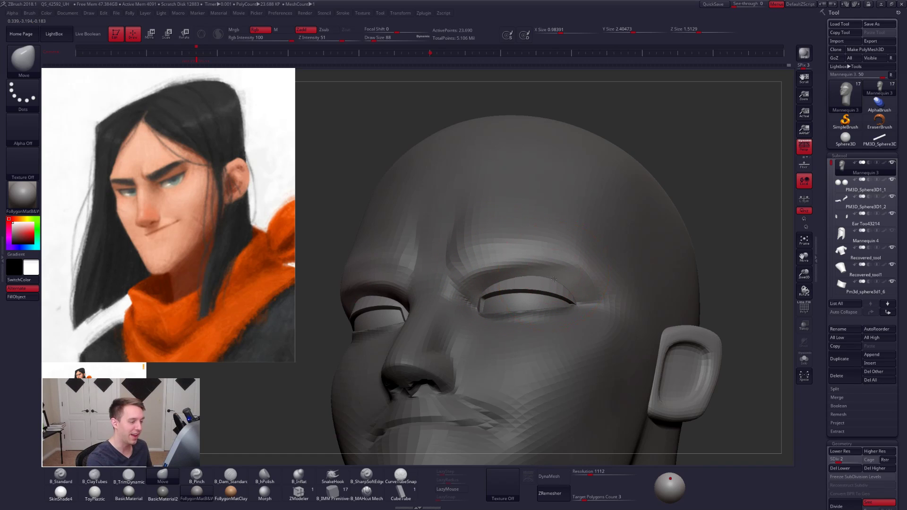
right_drag(535, 292, 478, 279)
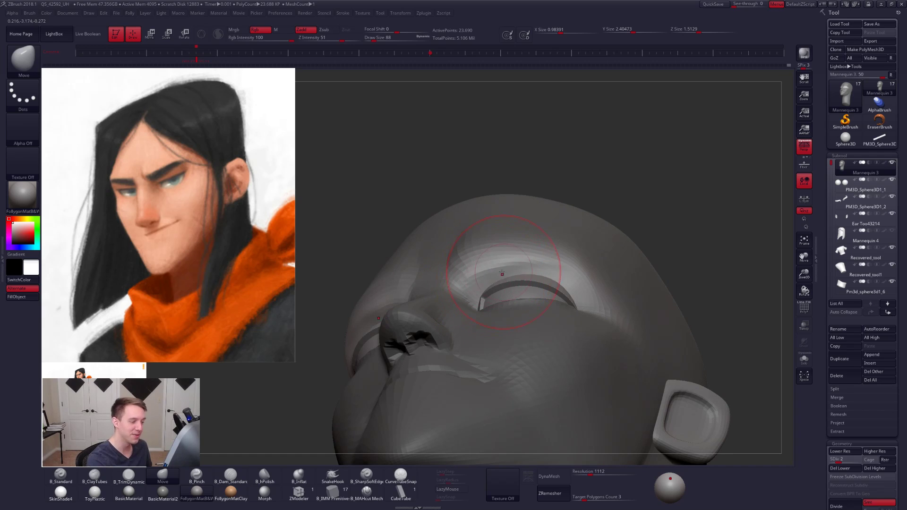
mouse_move(504, 259)
right_down()
mouse_move(531, 282)
mouse_move(540, 274)
right_up()
- Refine the fit of the eye sockets around the eyeballs with Move strokes at sizes 49 and 74
key(space)
drag(549, 278, 553, 277)
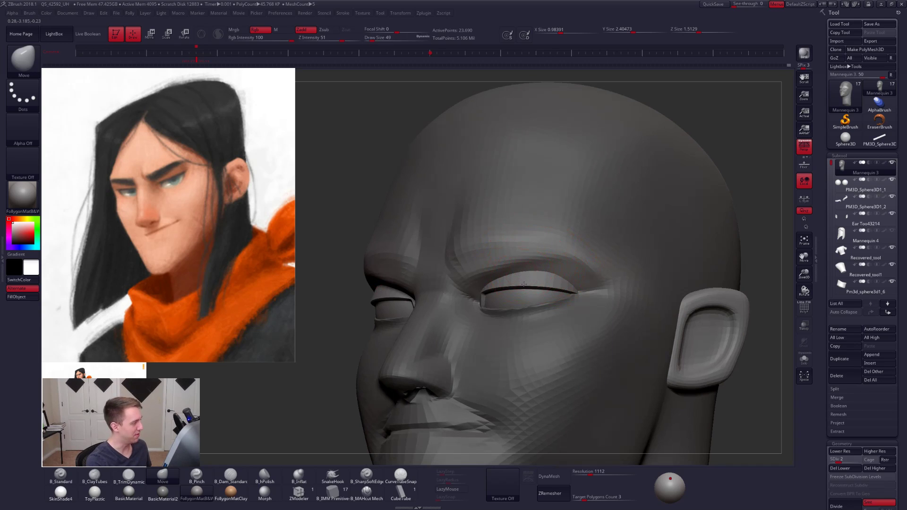
right_drag(524, 284, 499, 280)
key(space)
drag(547, 280, 548, 280)
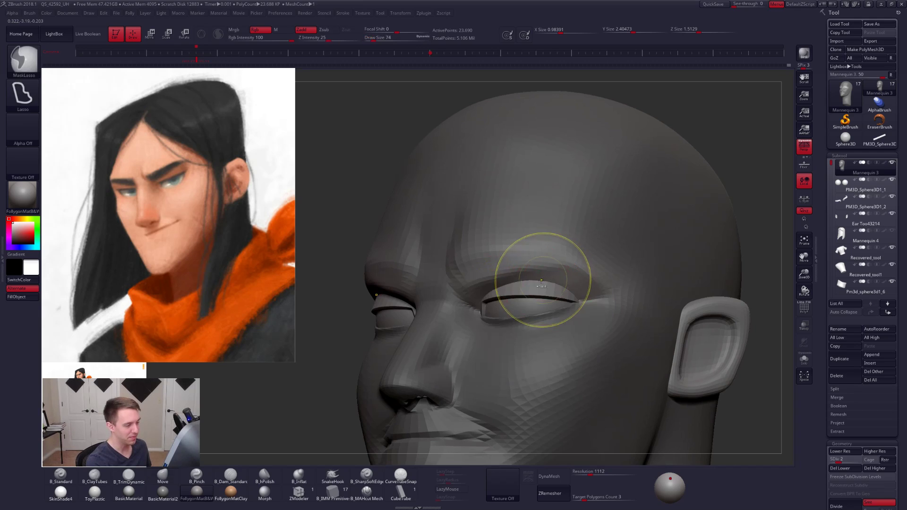
mouse_move(528, 288)
right_down()
mouse_move(512, 302)
mouse_move(516, 286)
right_up()
- Isolate the head at subdivision level 3 and invert its mask so the eye sockets are protected
key(ctrl+d)
key(alt+s)
key(space)
drag(533, 285, 530, 286)
ctrl+drag(752, 253, 766, 264)
right_drag(524, 294, 531, 280)
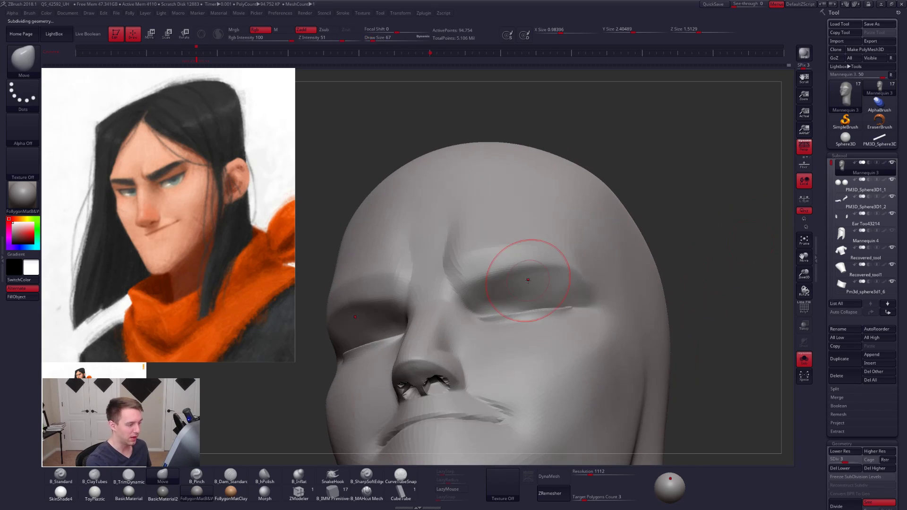
- Return the head to subdivision level 5 and set up the ClayTubes brush at size 40
key(2)
key(space)
drag(496, 287, 491, 287)
key(d)
key(ctrl+d)
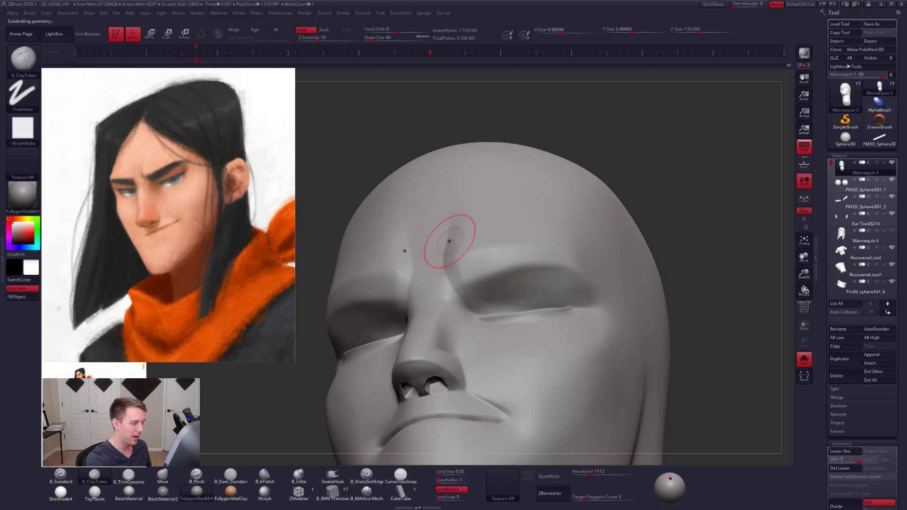
- Mask the area between the brows, the sides of the nose bridge and a band across the cheeks below the eyes
mouse_move(449, 231)
ctrl+mouse_down()
mouse_move(446, 262)
mouse_move(472, 336)
mouse_move(418, 283)
mouse_move(412, 231)
ctrl+mouse_up()
mouse_move(481, 318)
ctrl+mouse_down()
mouse_move(472, 319)
mouse_move(562, 312)
mouse_move(709, 253)
mouse_move(534, 396)
mouse_move(525, 387)
ctrl+mouse_up()
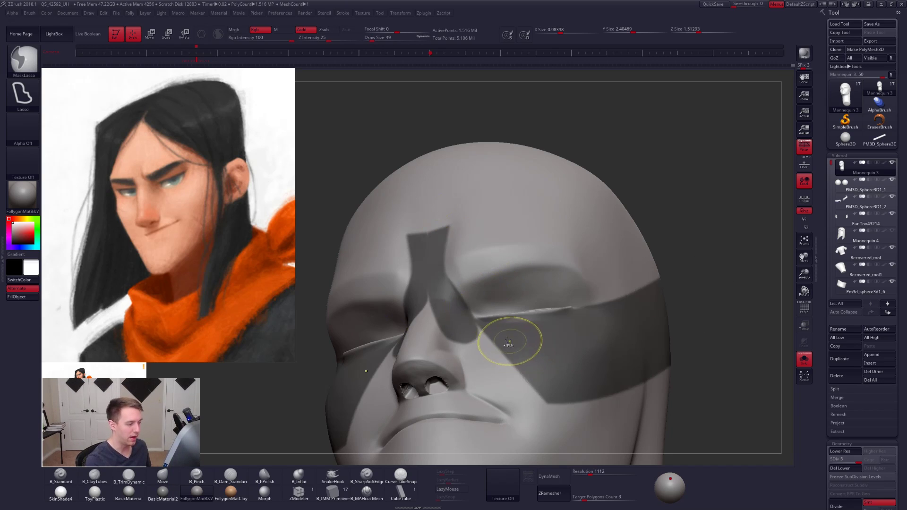
mouse_move(490, 323)
ctrl+mouse_down()
mouse_move(481, 399)
mouse_move(597, 404)
ctrl+mouse_up()
right_drag(525, 332, 520, 314)
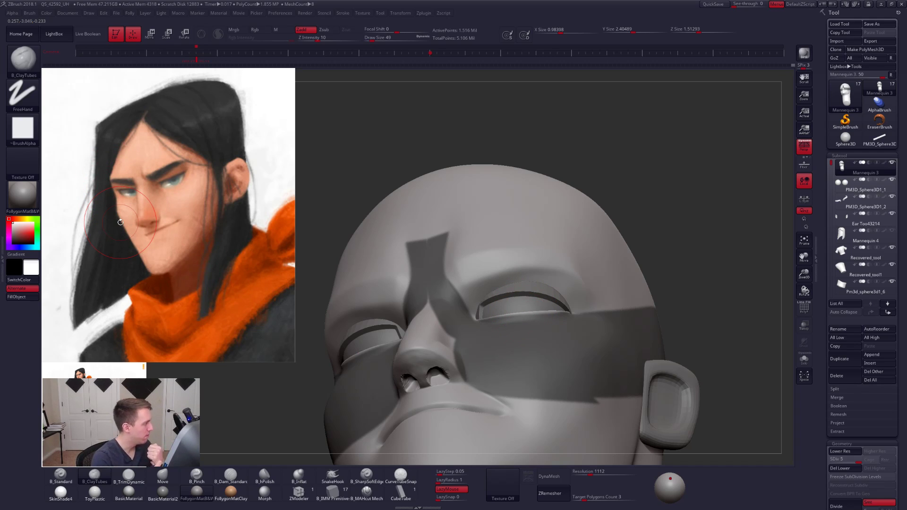
- Isolate the head at subdivision level 3 and tighten the inner upper rim of the eye socket with the Pinch brush at size 54
right_drag(514, 306, 481, 309)
key(shift+d)
key(shift+d)
key(alt+s)
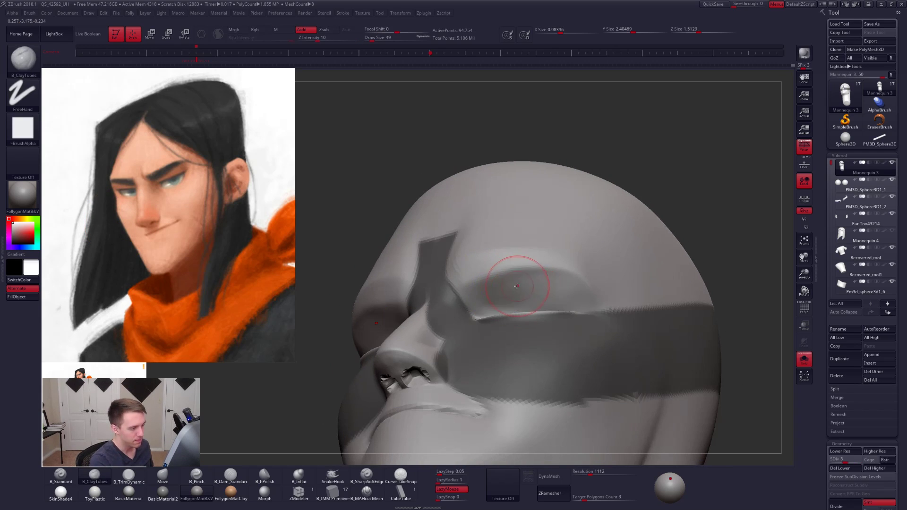
key(5)
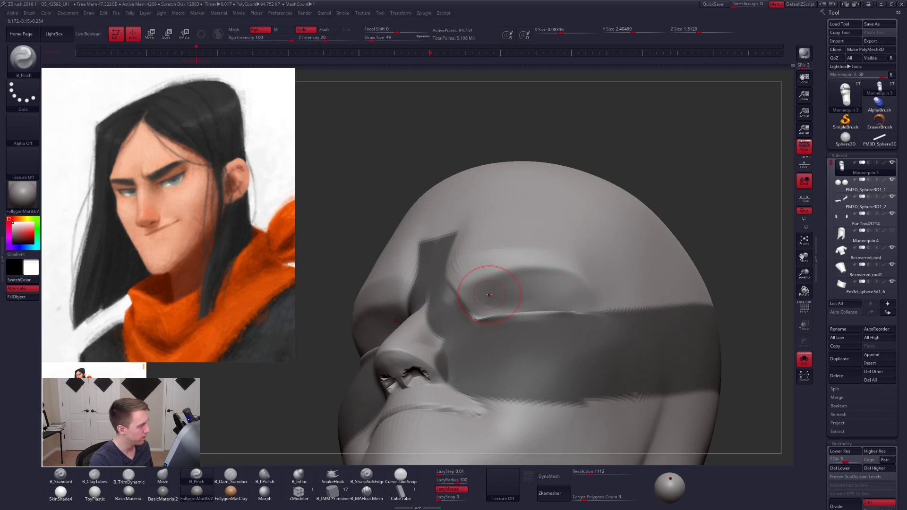
key(alt+s)
key(alt+s)
right_click(475, 304)
right_drag(476, 304, 482, 287)
key(alt+s)
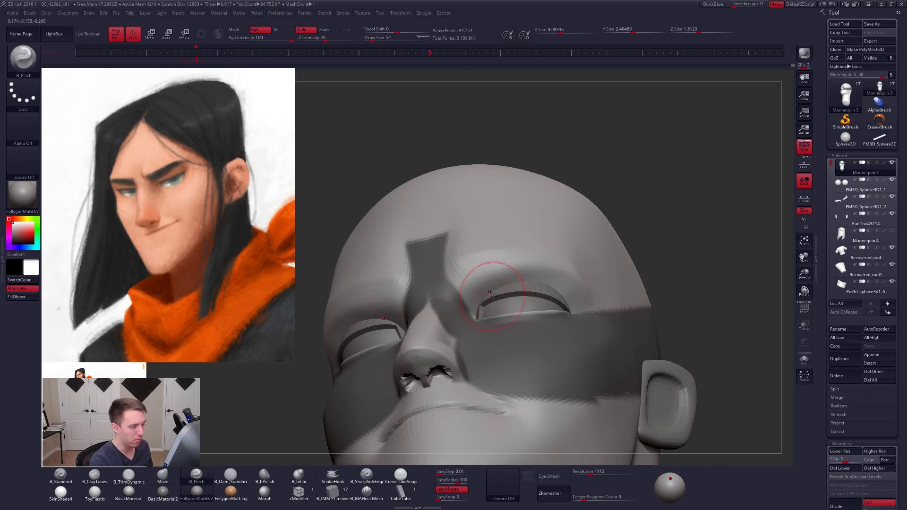
mouse_move(503, 320)
right_down()
mouse_move(513, 300)
mouse_move(506, 288)
right_up()
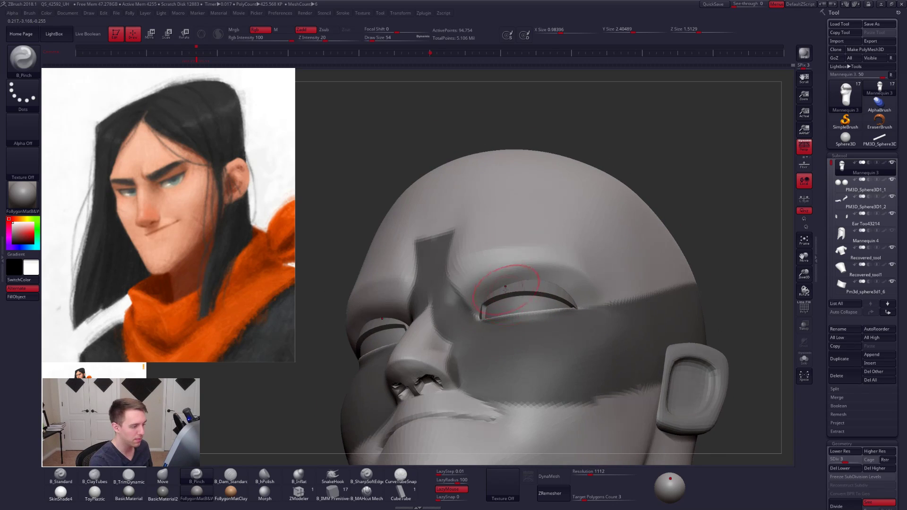
- Return the head to subdivision level 5 and refine the outer upper part of the eye socket, checking it with and without the eyeballs
key(alt+s)
key(ctrl+d)
key(ctrl+d)
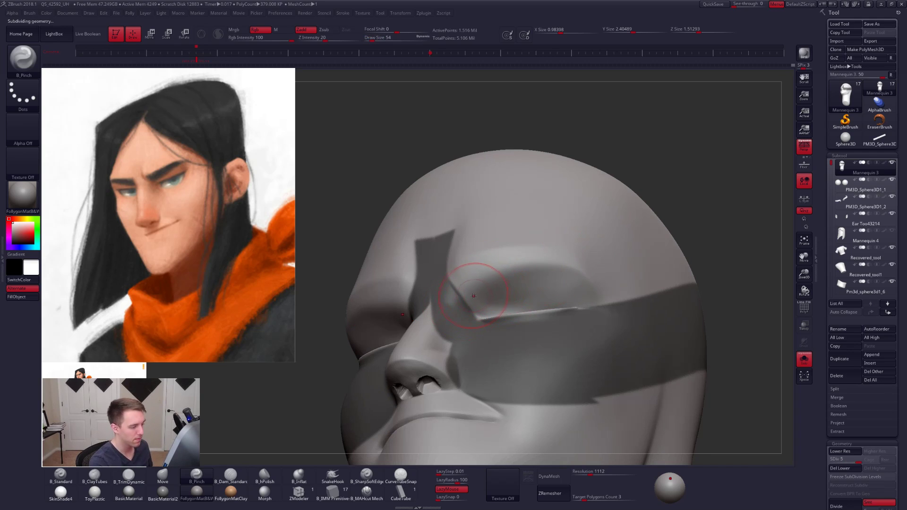
key(alt+s)
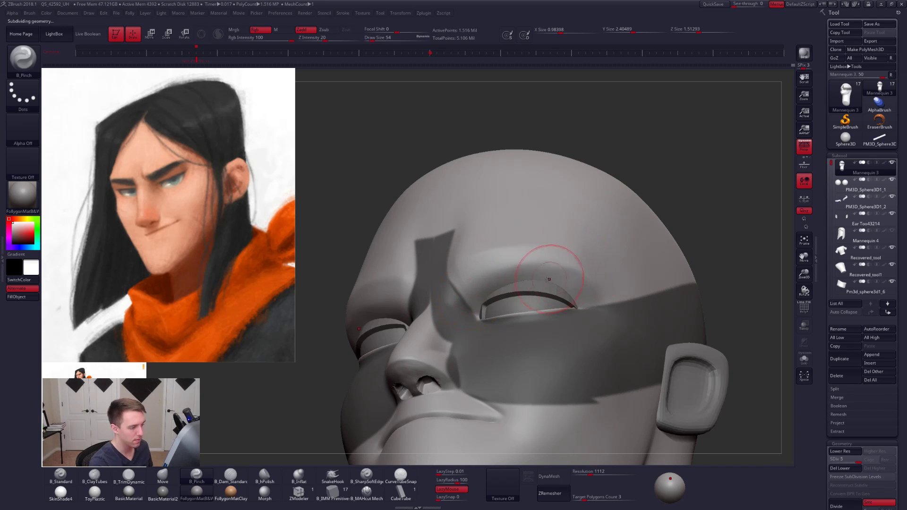
key(alt+s)
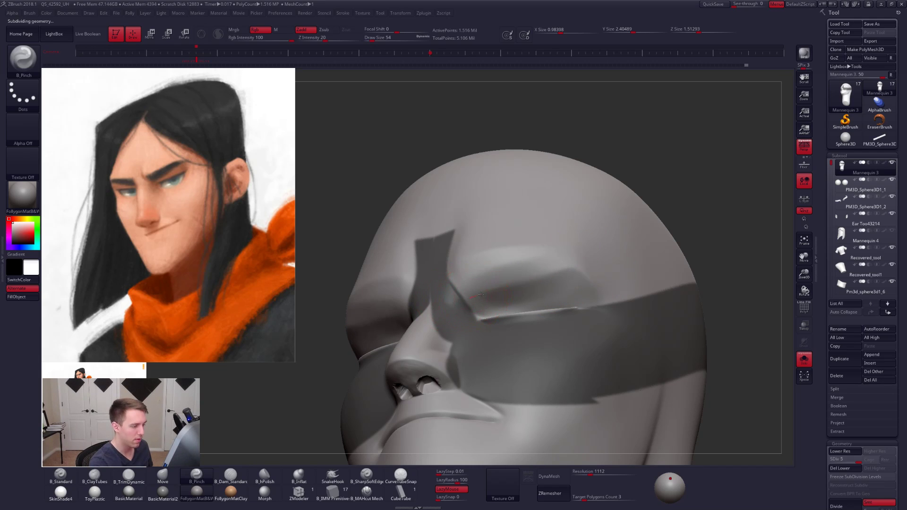
drag(571, 271, 585, 268)
key(alt+s)
mouse_move(547, 275)
right_down()
mouse_move(558, 288)
mouse_move(522, 298)
mouse_move(502, 275)
right_up()
- Drop the head to subdivision level 3 and smooth the outer brow above the eye
key(shift+d)
key(shift+d)
key(shift)
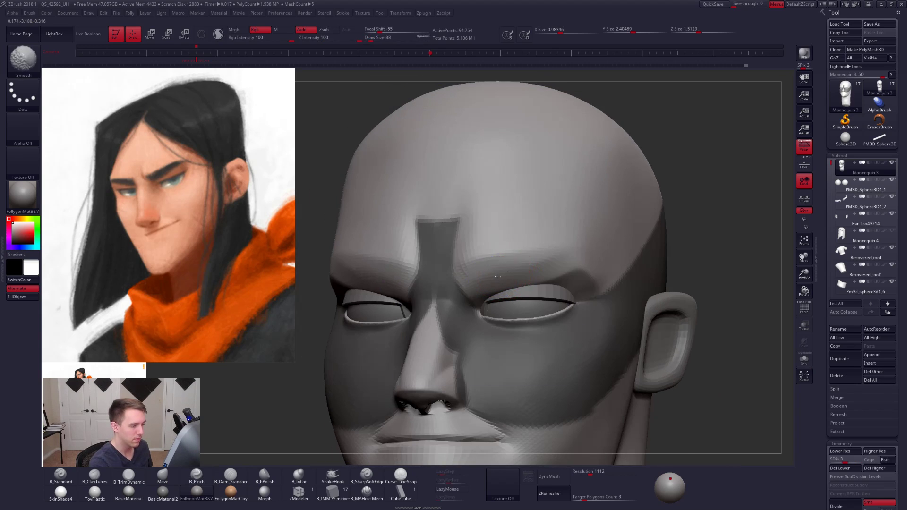
mouse_move(551, 257)
right_down()
mouse_move(522, 279)
mouse_move(543, 283)
right_up()
- Reshape the upper eye opening with the Move brush at size 54 and the outer end of the brow at size 43
key(b)
key(m)
key(v)
key(s)
drag(508, 294, 513, 293)
mouse_move(513, 293)
right_down()
mouse_move(496, 295)
mouse_move(511, 311)
mouse_move(498, 284)
right_up()
key(space)
drag(515, 289, 528, 276)
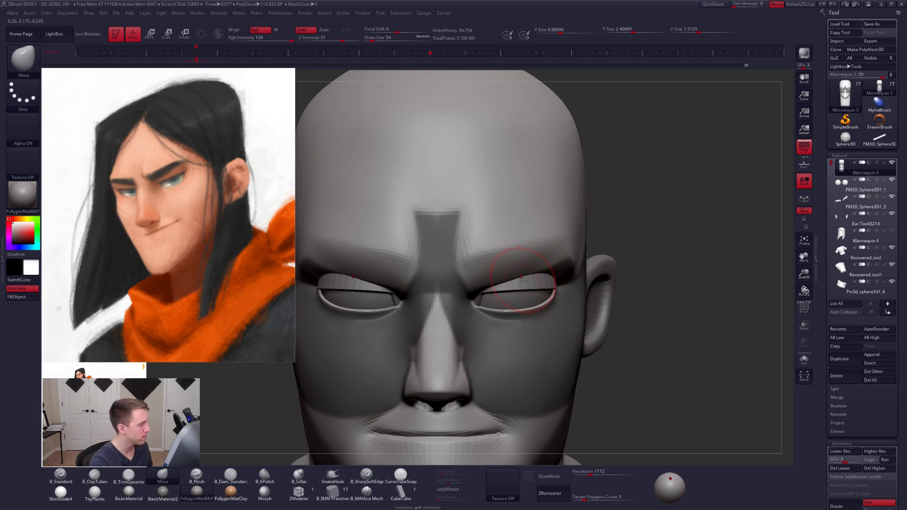
right_drag(521, 282, 502, 271)
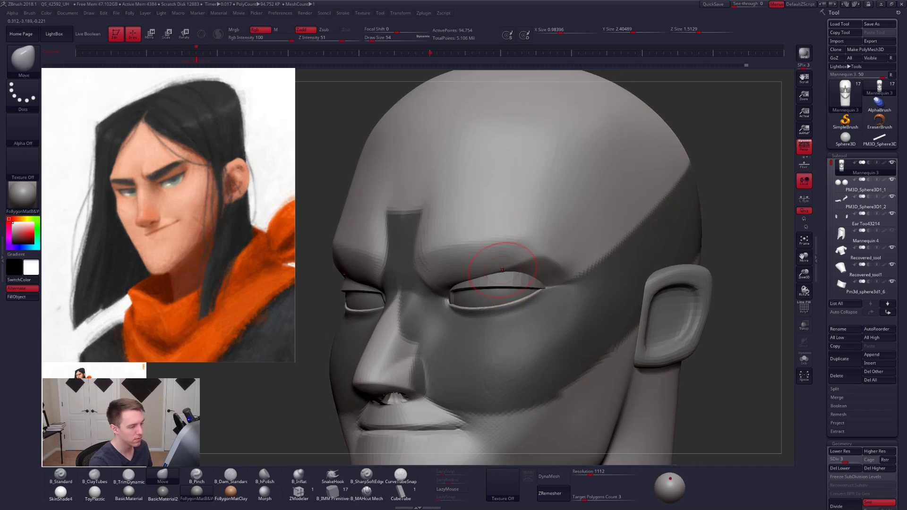
key(s)
drag(565, 280, 561, 278)
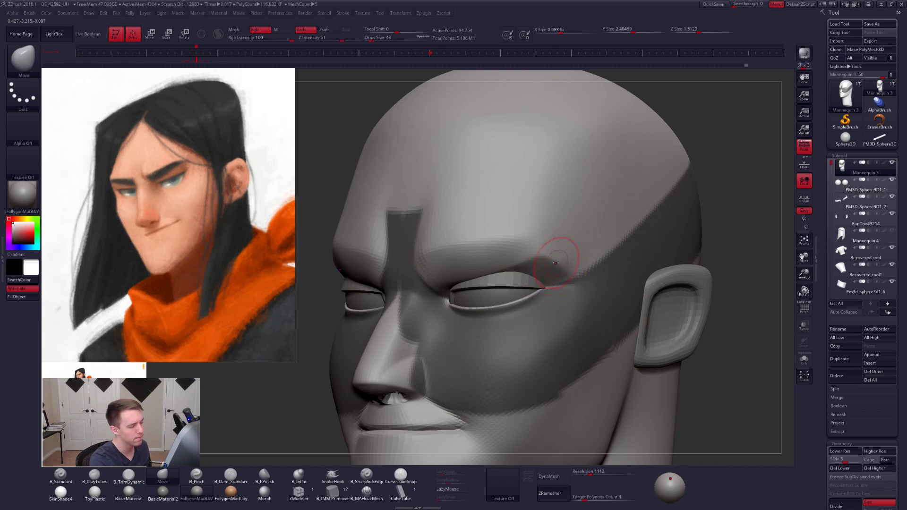
- Clear the head's mask and reshape the outer eye corner at subdivision level 1 with the Move brush at size 61
drag(718, 232, 768, 235)
mouse_move(650, 235)
ctrl+mouse_down()
mouse_move(678, 243)
mouse_move(657, 250)
mouse_move(619, 232)
ctrl+mouse_up()
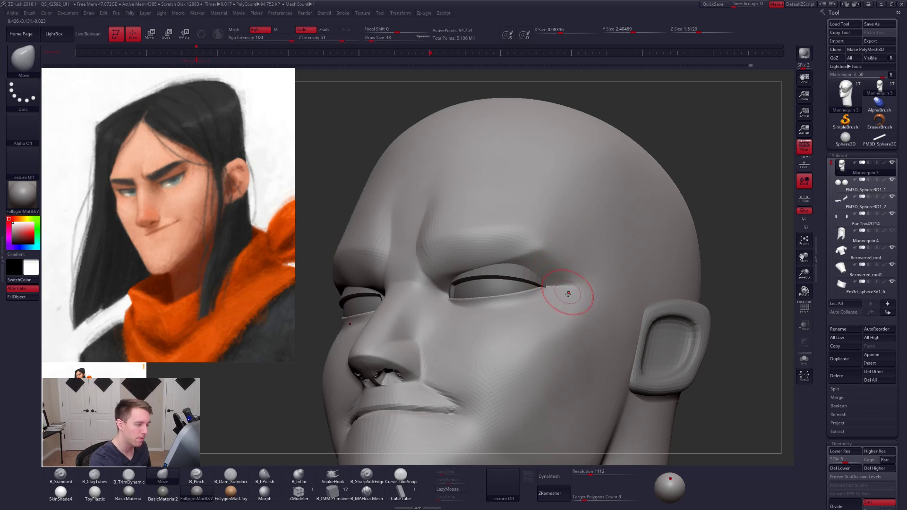
key(shift+d)
key(shift+d)
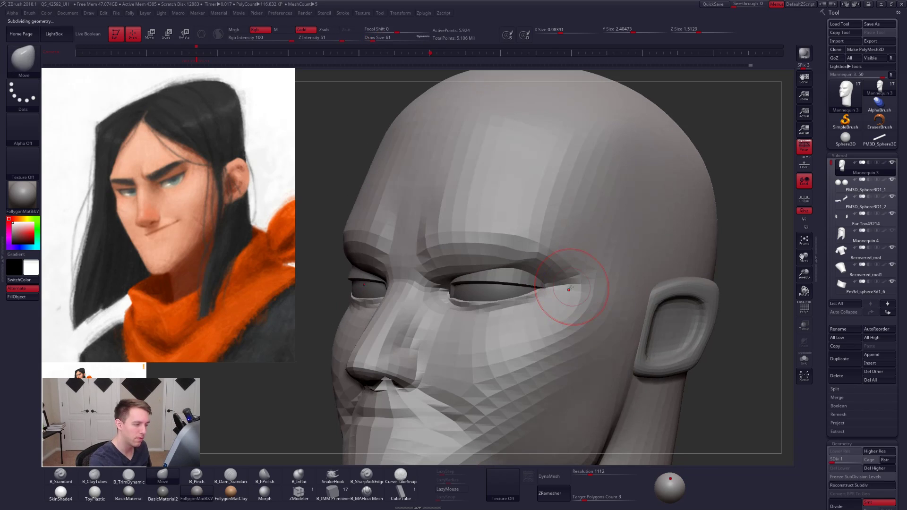
key(space)
drag(581, 284, 583, 285)
shift+right_drag(586, 284, 558, 284)
key(space)
drag(579, 283, 573, 285)
- Raise the head to subdivision level 2 and refine the outer brow and eye corner with Move strokes
key(d)
key(space)
right_drag(501, 296, 541, 301)
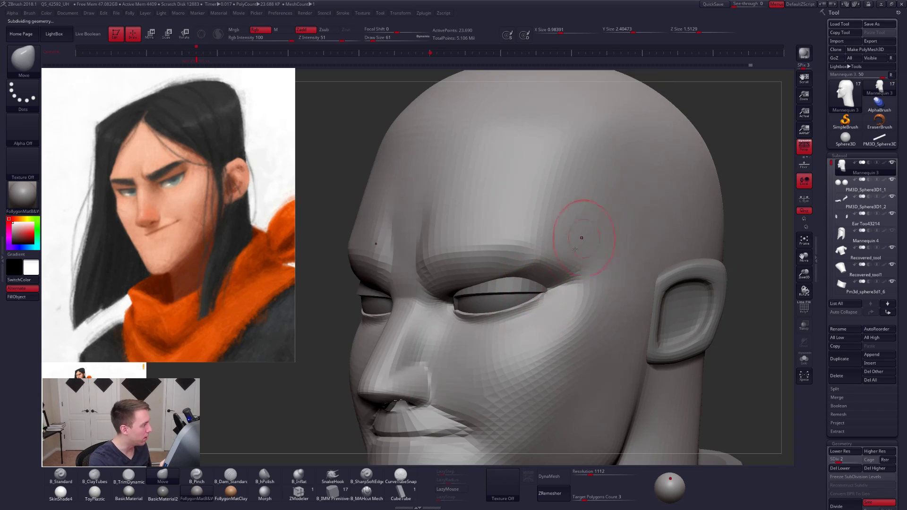
mouse_move(573, 274)
shift+right_down()
mouse_move(581, 283)
mouse_move(572, 292)
mouse_move(525, 295)
shift+right_up()
key(space)
drag(590, 296, 584, 295)
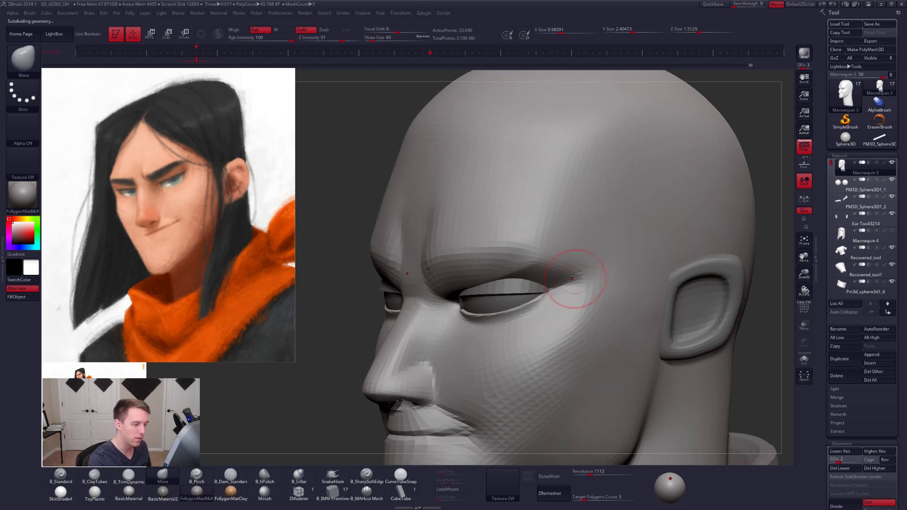
- Return the head to subdivision level 5 and draw a Transpose line from the outer eye corner up towards the temple
key(d)
key(d)
key(d)
right_drag(552, 293, 575, 285)
key(w)
drag(549, 294, 614, 219)
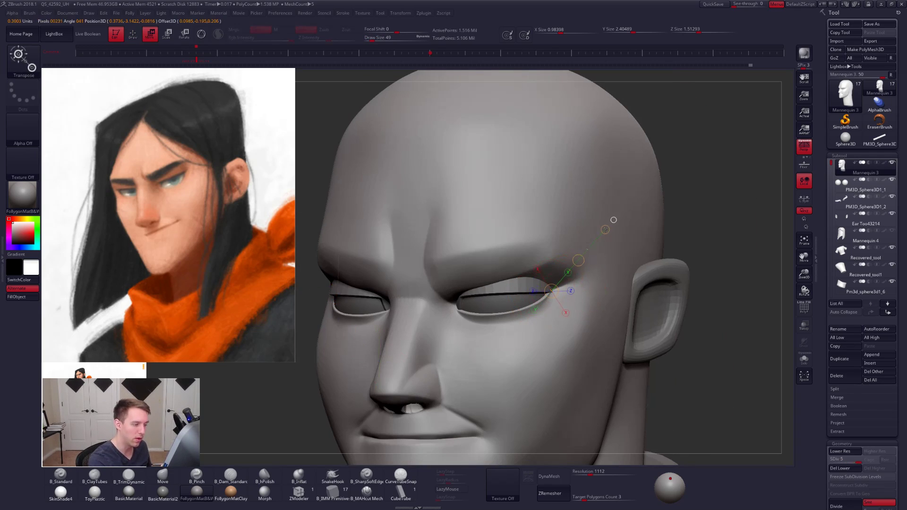
- Fine-tune the outer corner of the eye opening with a smaller Move brush
key(q)
key(space)
drag(569, 299, 556, 304)
mouse_move(556, 304)
right_down()
mouse_move(568, 314)
mouse_move(559, 309)
right_up()
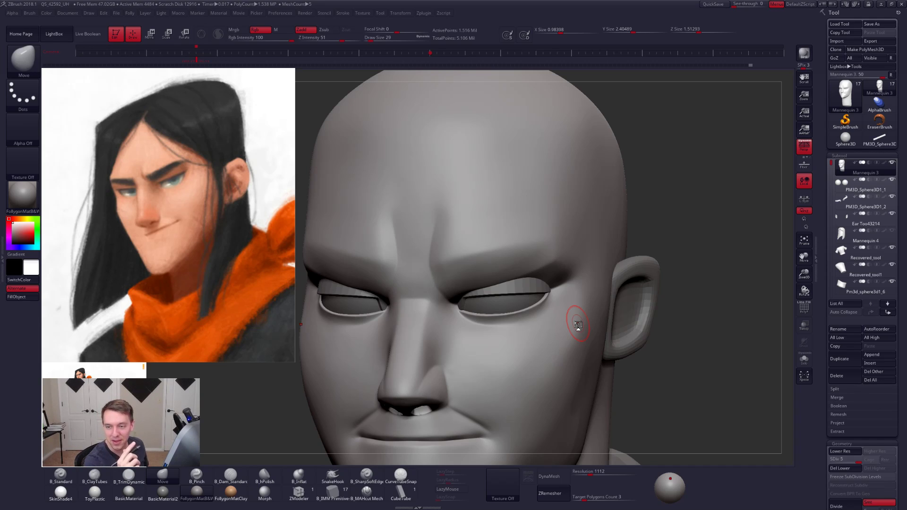
- Isolate the head and sharpen the lower edge of the brow above the eye socket with the Pinch brush
key(shift+s)
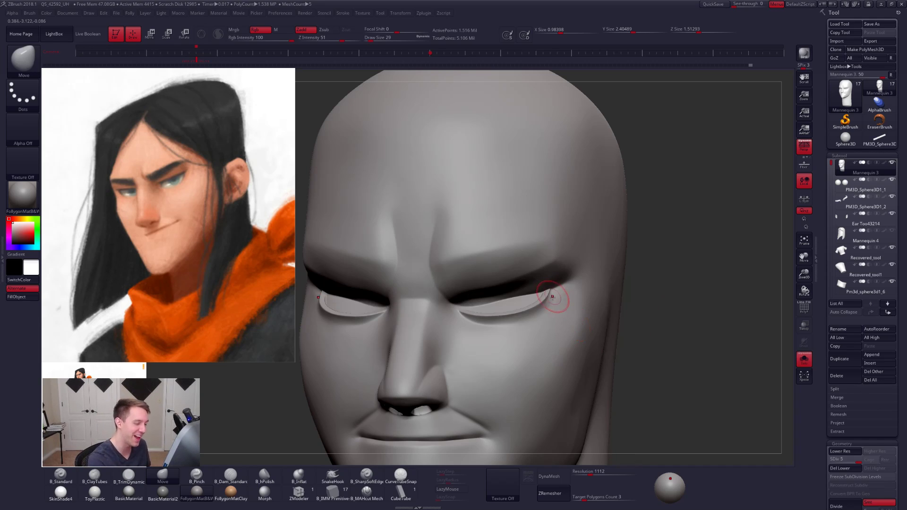
mouse_move(552, 297)
right_down()
mouse_move(495, 289)
mouse_move(489, 280)
mouse_move(438, 292)
right_up()
key(5)
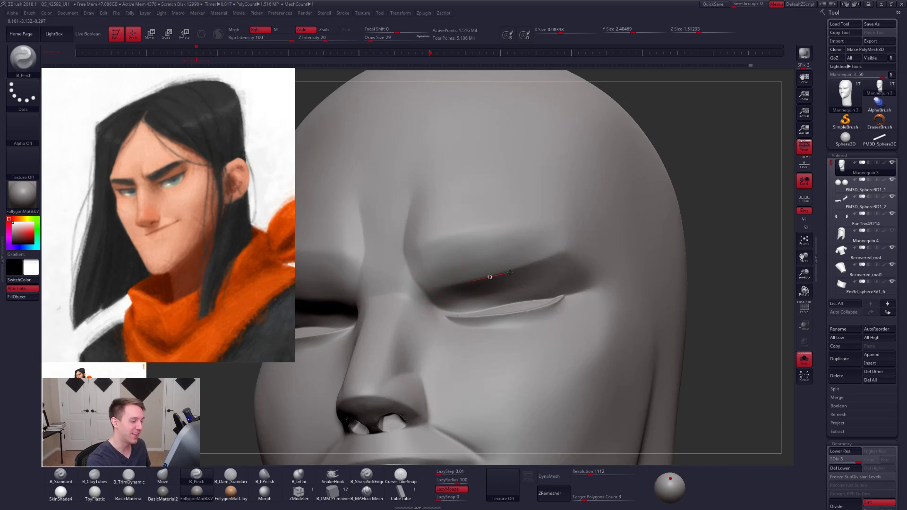
key(space)
drag(553, 265, 564, 266)
right_drag(530, 284, 567, 274)
- Flatten the inner brow plane at subdivision level 3 with the TrimDynamic brush, and return the head to level 5
key(shift)
key(shift+d)
key(shift+d)
key(4)
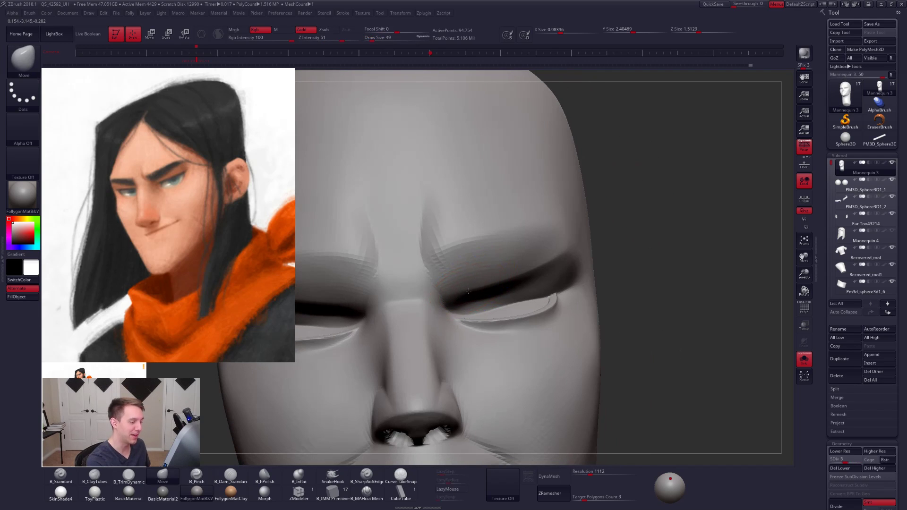
key(3)
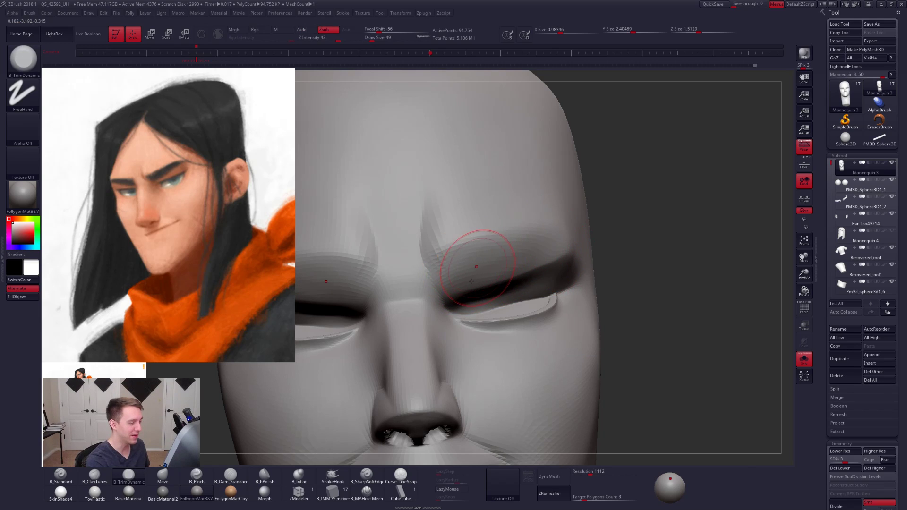
right_drag(476, 265, 467, 259)
key(d)
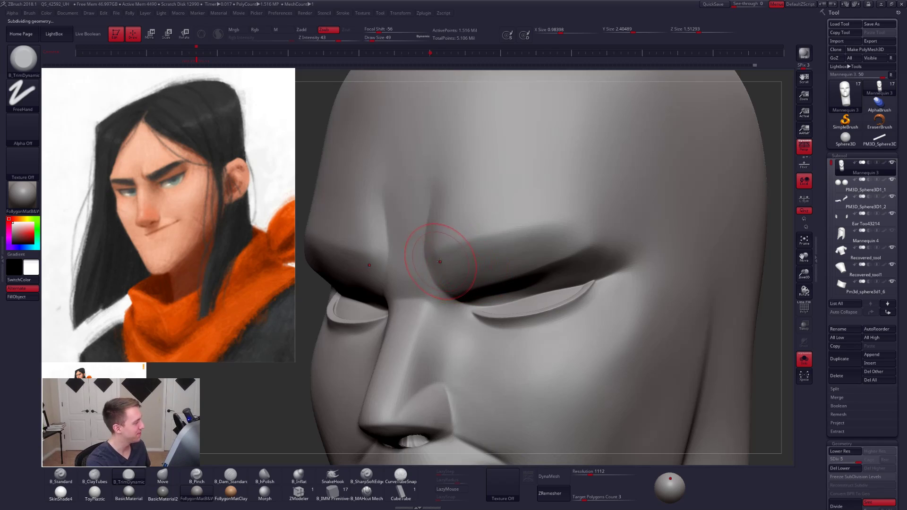
- Sharpen the inner and upper edges of the brow ridge with the Pinch brush at size 25
key(5)
key(space)
click(448, 255)
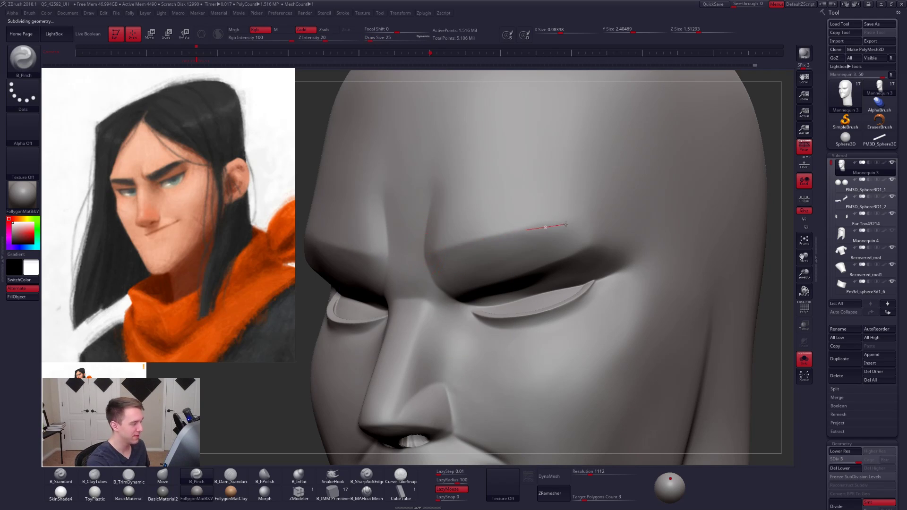
drag(588, 229, 606, 239)
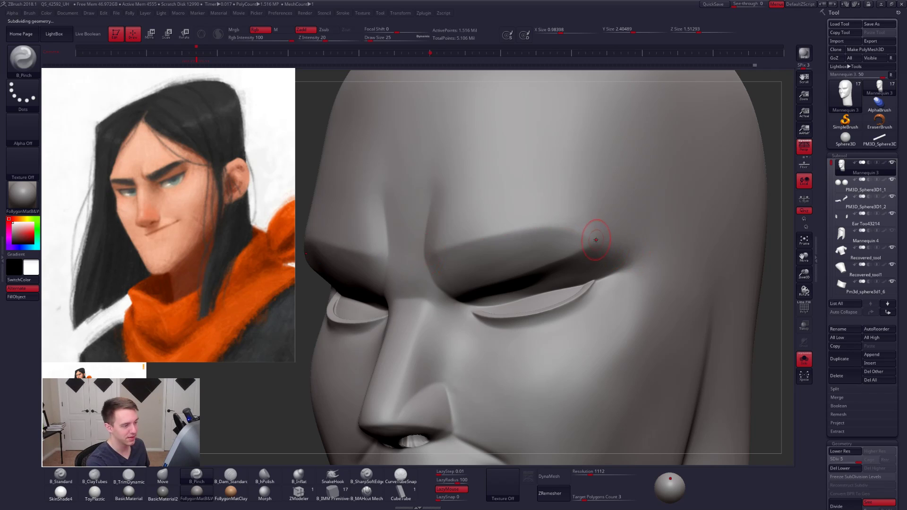
right_drag(581, 252, 567, 249)
- Drop the head to subdivision level 2 and pinch the underside of the brow inside the eye socket at size 43
key(shift+d)
key(shift+d)
key(shift+d)
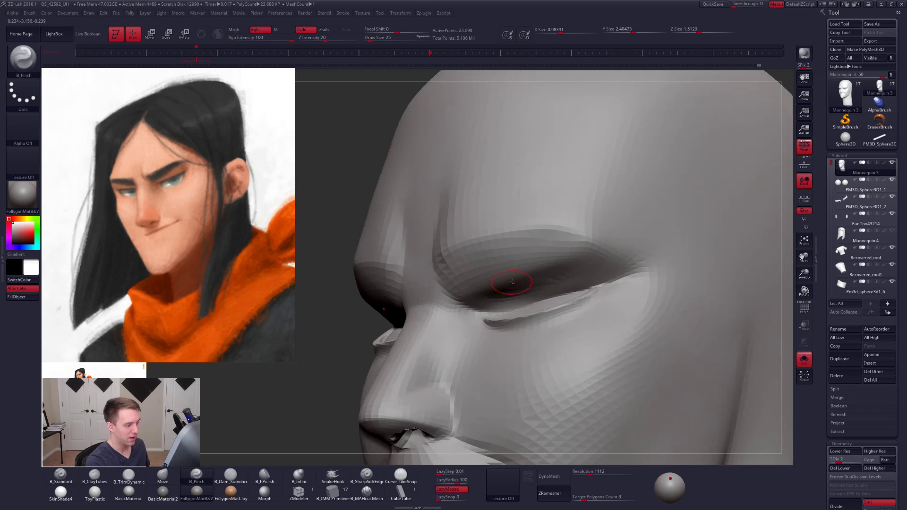
right_drag(514, 286, 523, 294)
key(space)
click(538, 279)
drag(538, 279, 539, 279)
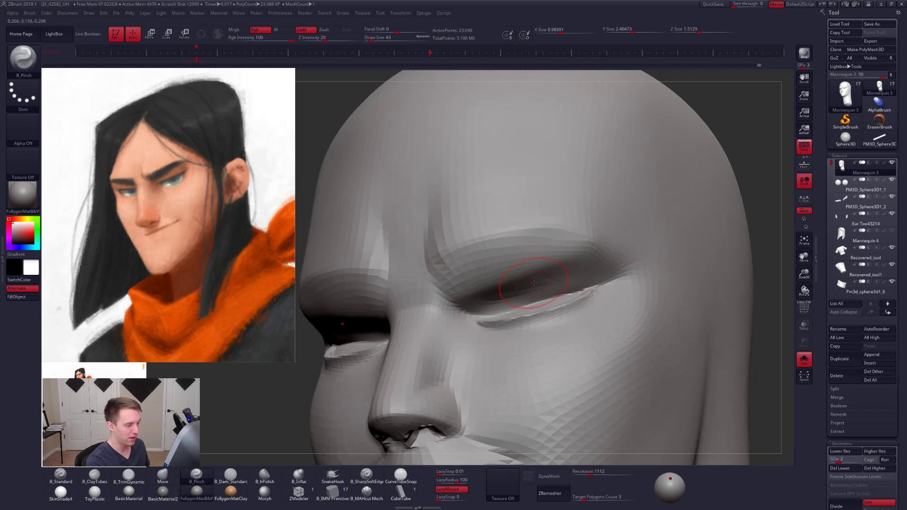
- Build up the upper inside of the eye socket with ClayTubes strokes at size 43 and bring the eyeballs back into view
key(2)
drag(476, 299, 500, 299)
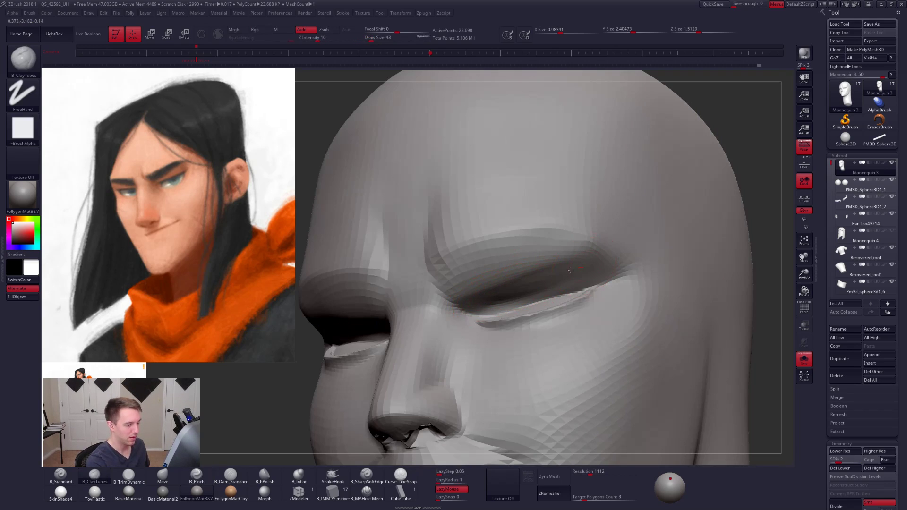
right_drag(528, 292, 543, 285)
drag(481, 314, 523, 300)
key(alt+s)
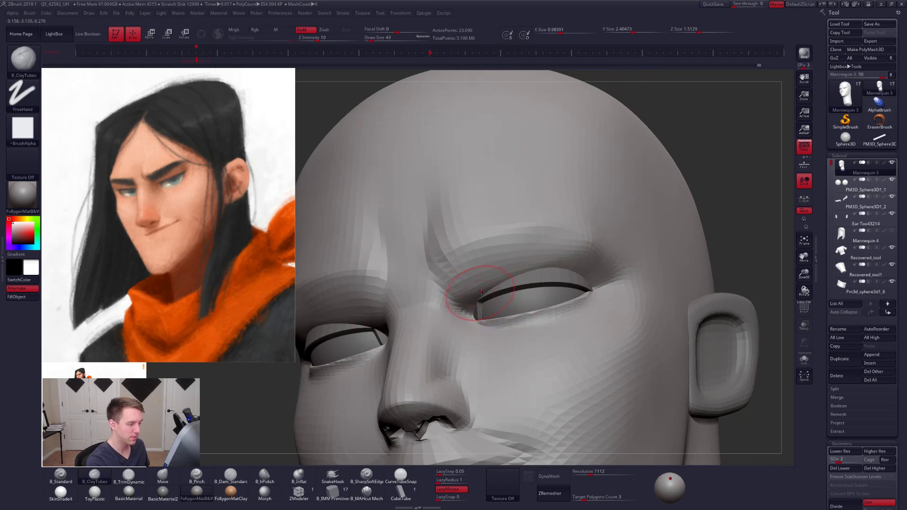
shift+right_drag(591, 248, 558, 289)
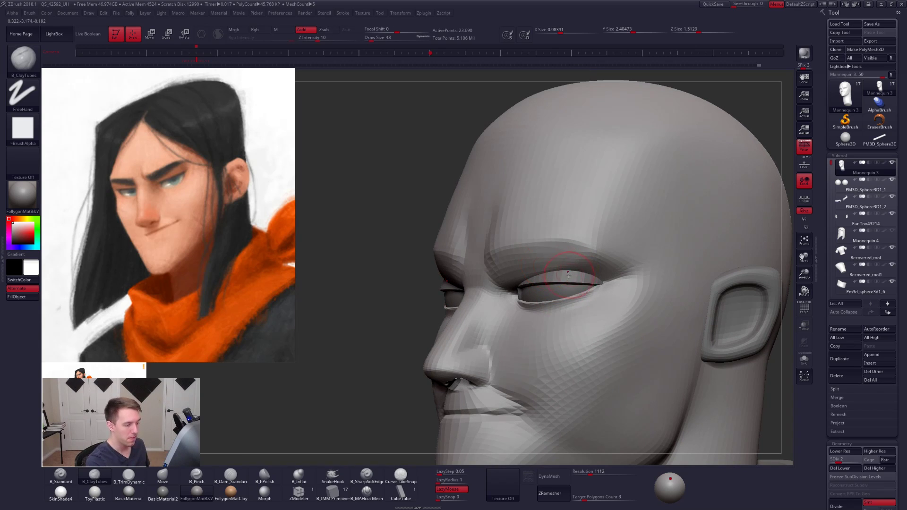
- Switch to the Move brush at size 67 and mask the forehead down to the brows with a softened mask edge
key(b)
key(m)
key(v)
right_drag(561, 268, 583, 267)
mouse_move(478, 268)
ctrl+mouse_down()
mouse_move(545, 259)
mouse_move(642, 127)
mouse_move(383, 238)
ctrl+mouse_up()
right_drag(597, 279, 576, 268)
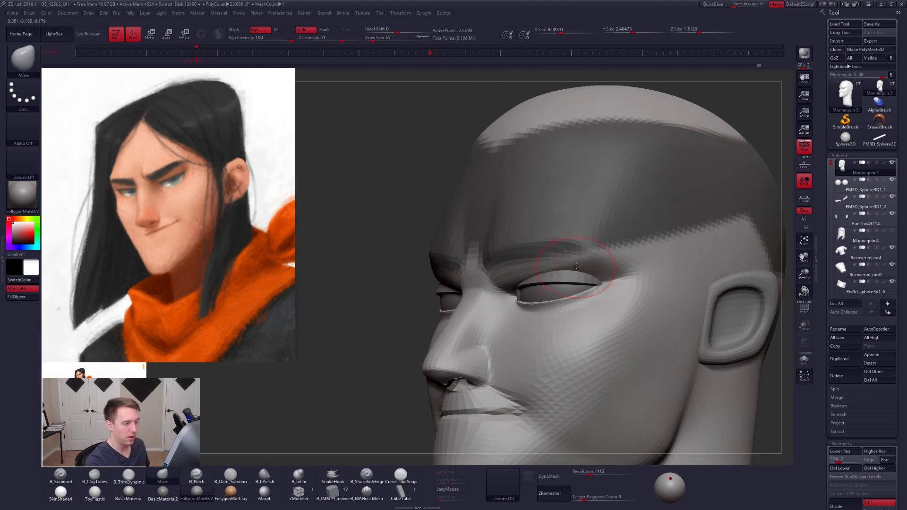
ctrl+click(559, 268)
ctrl+click(407, 317)
ctrl+click(535, 274)
ctrl+click(401, 308)
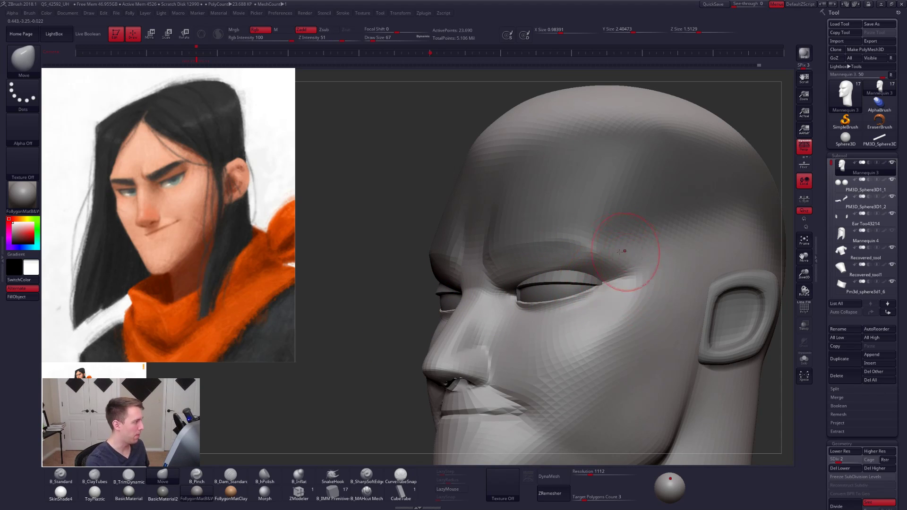
- Reshape the outer brow and upper eye socket with Move strokes, enlarging the brush to size 74
right_drag(621, 266, 638, 255)
key(space)
drag(572, 270, 574, 269)
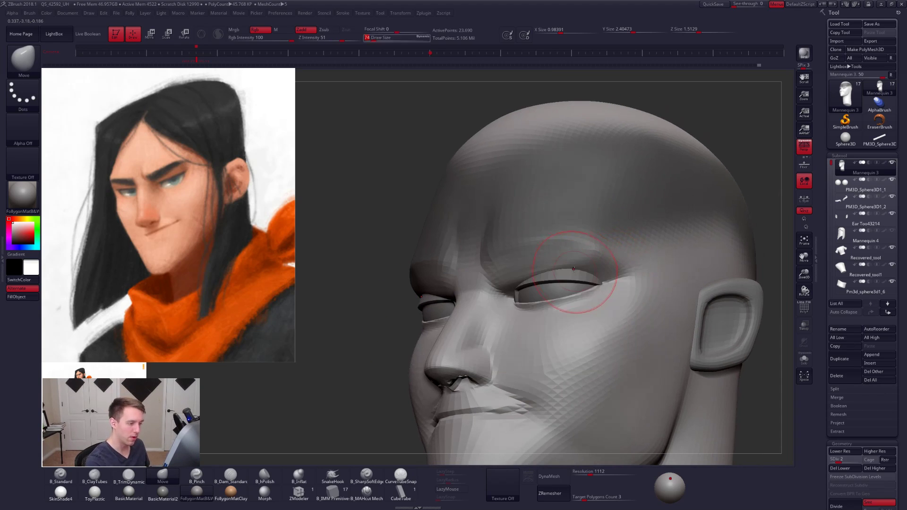
key(alt+s)
right_drag(580, 309, 616, 320)
- Add the cheek and the area below the eye to the mask and blur the mask's edges
mouse_move(631, 271)
ctrl+mouse_down()
mouse_move(600, 283)
mouse_move(493, 289)
mouse_move(629, 405)
mouse_move(728, 329)
ctrl+mouse_up()
ctrl+drag(625, 280, 630, 253)
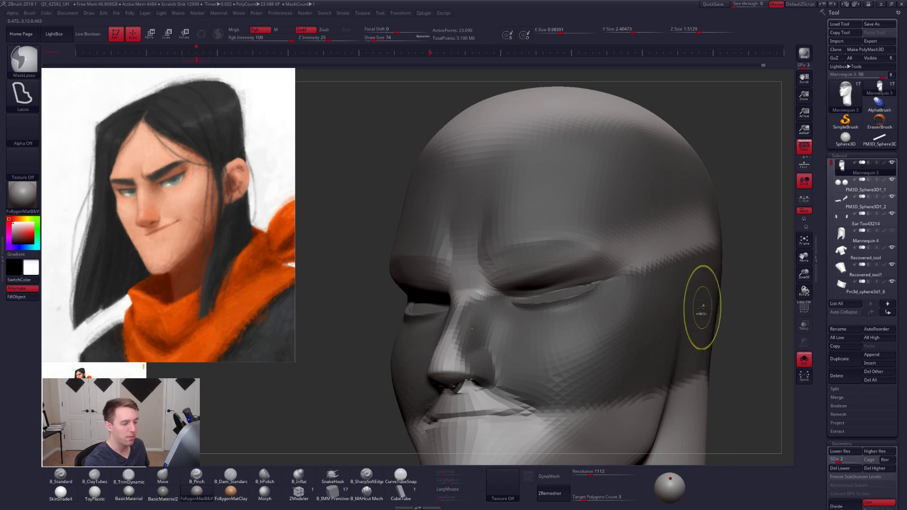
ctrl+click(706, 307)
key(ctrl+i)
ctrl+click(717, 308)
ctrl+click(728, 307)
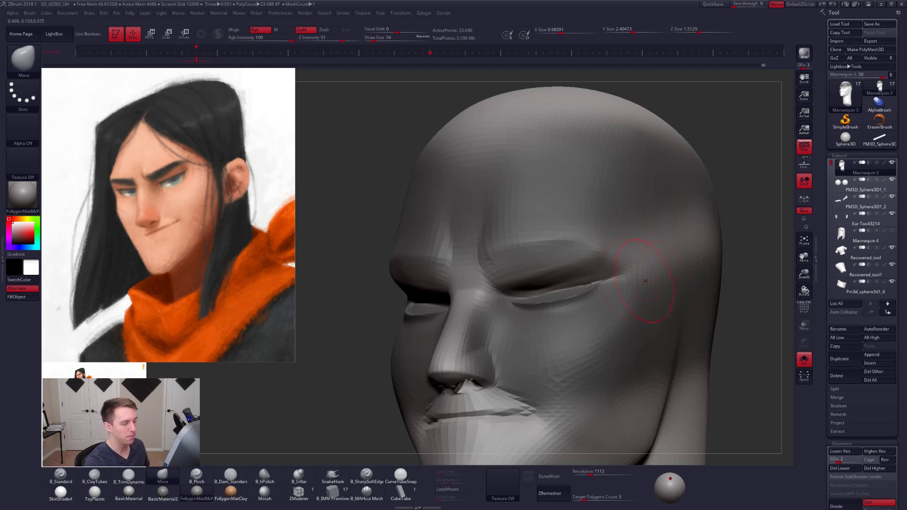
- Show the eyeballs again and fit the upper eye socket around them with Move strokes at size 88
key(alt+s)
right_drag(578, 283, 565, 269)
key(space)
drag(566, 272, 570, 273)
right_drag(574, 279, 542, 283)
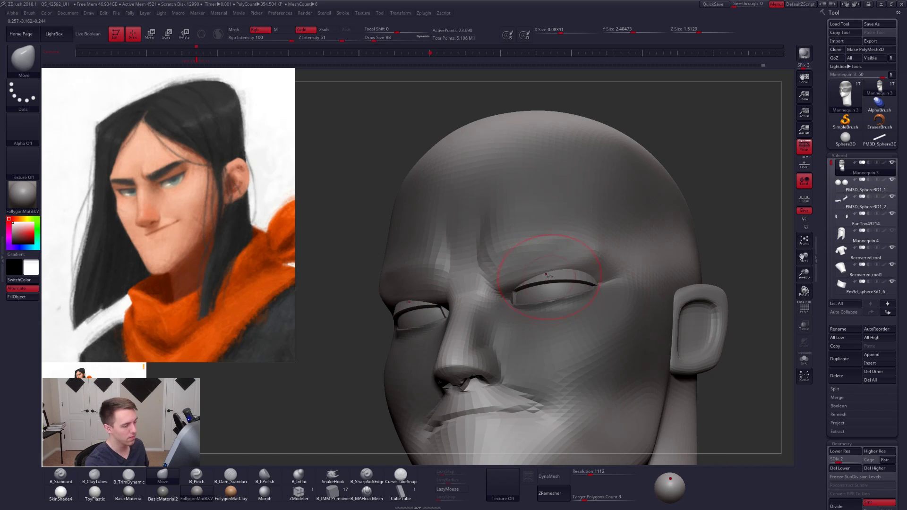
- Reshape the upper eyelid over the eyeball with Move strokes, reduce the brush to size 61, and isolate the head
right_drag(554, 282, 555, 305)
key(space)
drag(563, 274, 560, 274)
key(space)
mouse_move(560, 267)
right_down()
mouse_move(536, 289)
mouse_move(530, 279)
right_up()
key(shift+s)
key(space)
drag(543, 285, 539, 285)
mouse_move(532, 286)
right_down()
mouse_move(514, 274)
mouse_move(540, 283)
mouse_move(425, 312)
right_up()
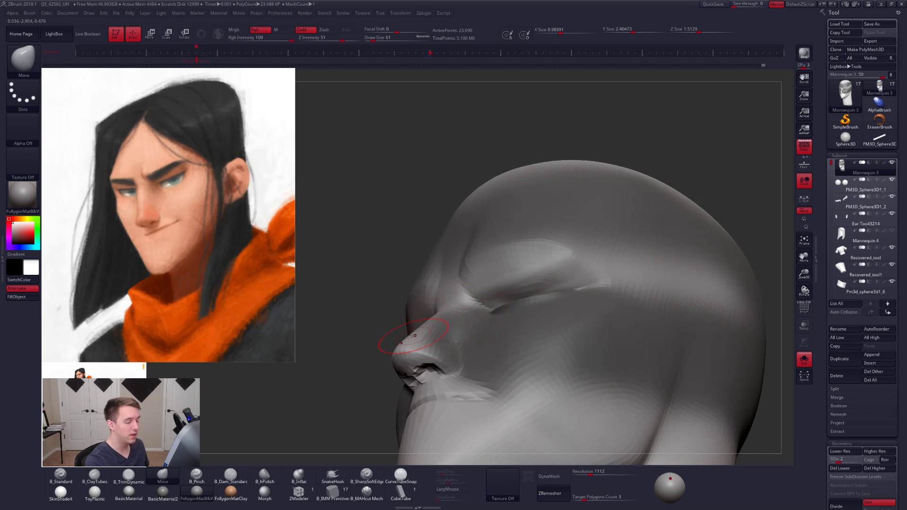
- Adjust the inner upper eye socket with Move strokes at size 58 and raise the head to subdivision level 5
key(space)
drag(499, 280, 496, 279)
ctrl+right_drag(496, 274, 496, 293)
key(d)
key(d)
key(d)
key(d)
key(space)
drag(509, 282, 478, 293)
- Pinch the eye socket crease, return to subdivision level 3, and smooth inside the socket at size 29
key(5)
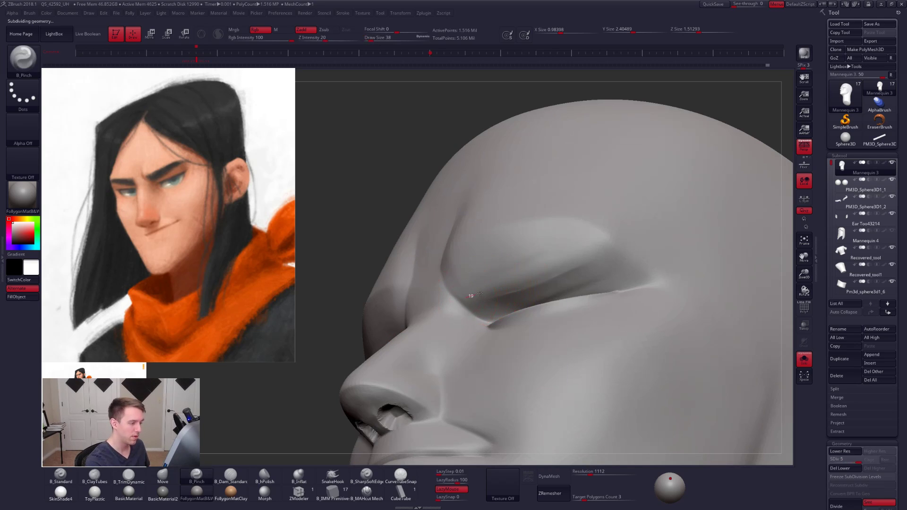
drag(611, 249, 604, 233)
key(shift+d)
key(shift+d)
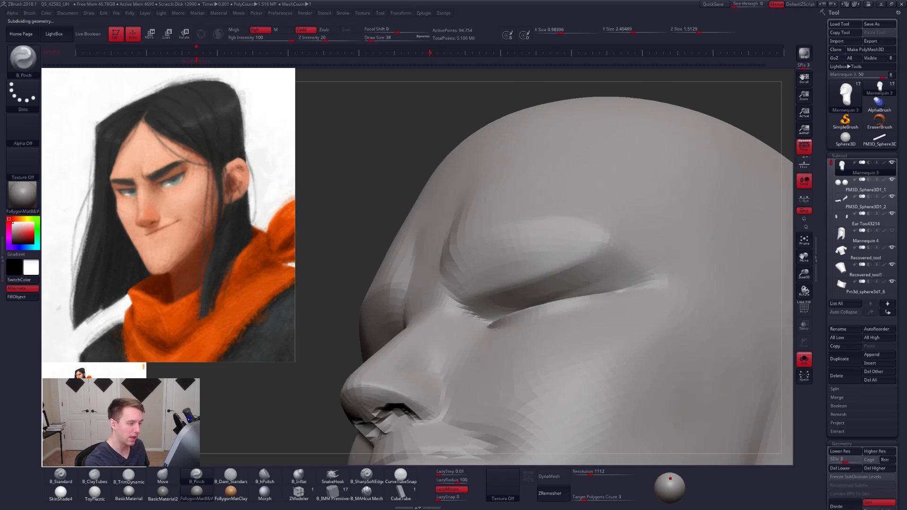
right_drag(588, 284, 587, 289)
key(space)
drag(588, 283, 569, 283)
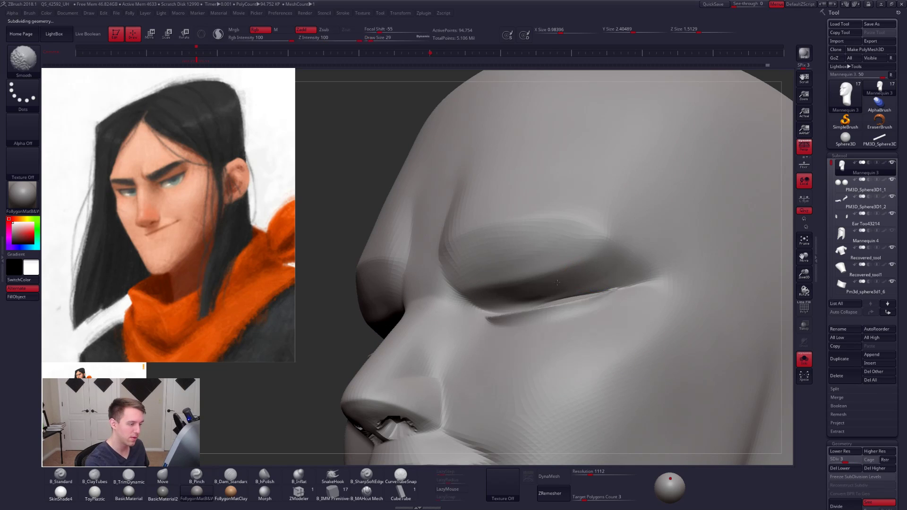
mouse_move(525, 290)
right_down()
mouse_move(560, 286)
mouse_move(493, 290)
right_up()
- Build up the socket interior above the lower eyelid with ClayTubes strokes, reducing the brush from size 40 to 25
key(2)
drag(477, 306, 541, 292)
right_drag(527, 292, 538, 289)
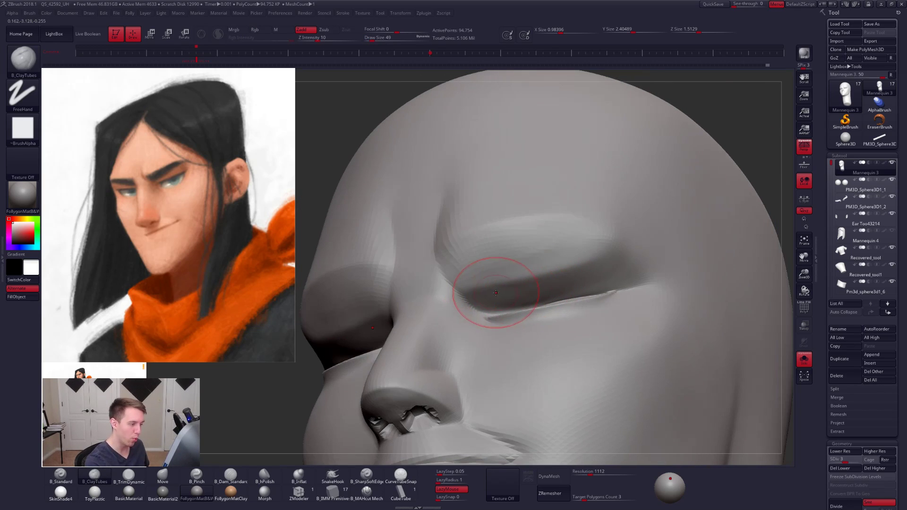
drag(508, 299, 547, 288)
right_drag(510, 303, 502, 307)
drag(503, 304, 562, 292)
right_drag(567, 291, 562, 306)
right_click(562, 305)
shift+drag(548, 293, 516, 299)
right_drag(516, 294, 515, 303)
shift+drag(606, 276, 591, 280)
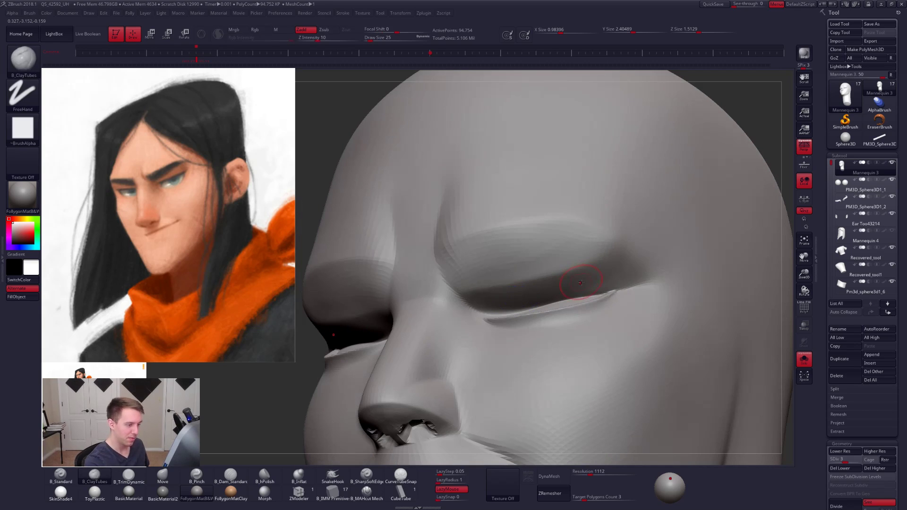
- Smooth the socket interior at subdivision level 4, then pinch the outer brow crease at level 5
key(ctrl+d)
right_drag(550, 271, 517, 296)
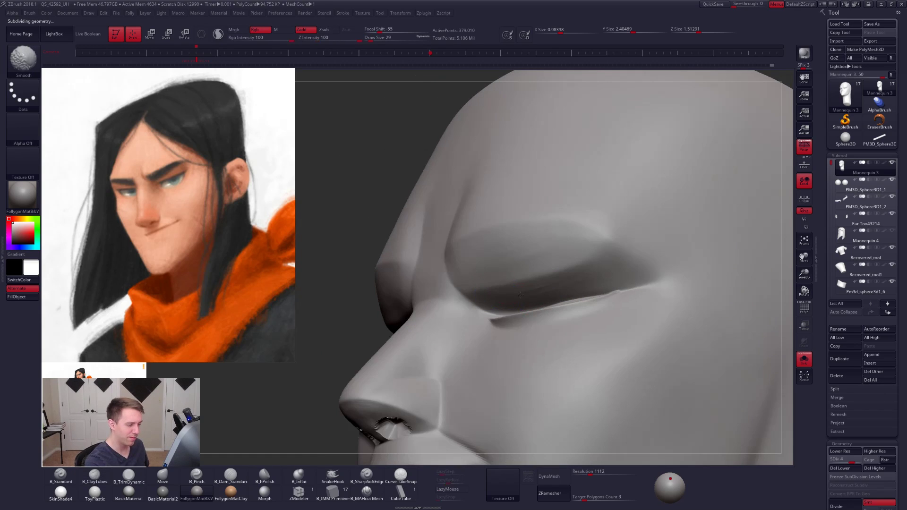
mouse_move(581, 330)
right_down()
mouse_move(599, 342)
mouse_move(589, 331)
right_up()
key(d)
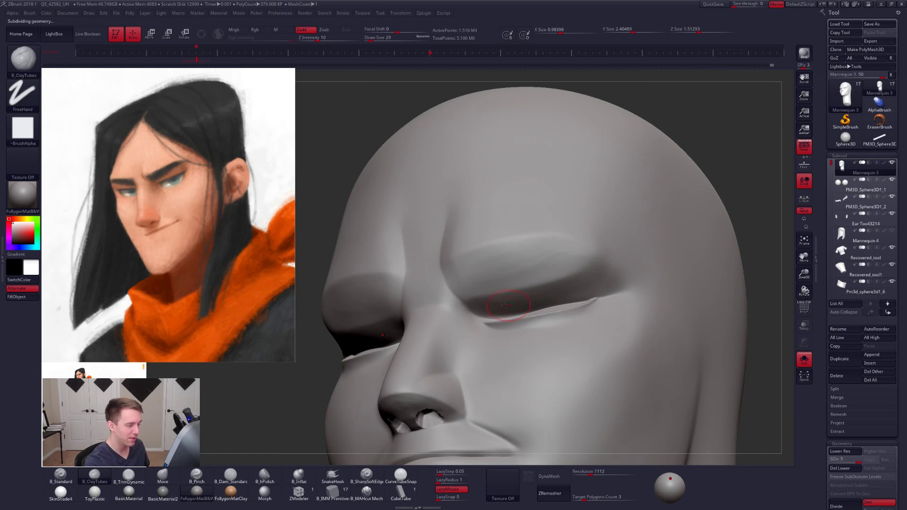
key(5)
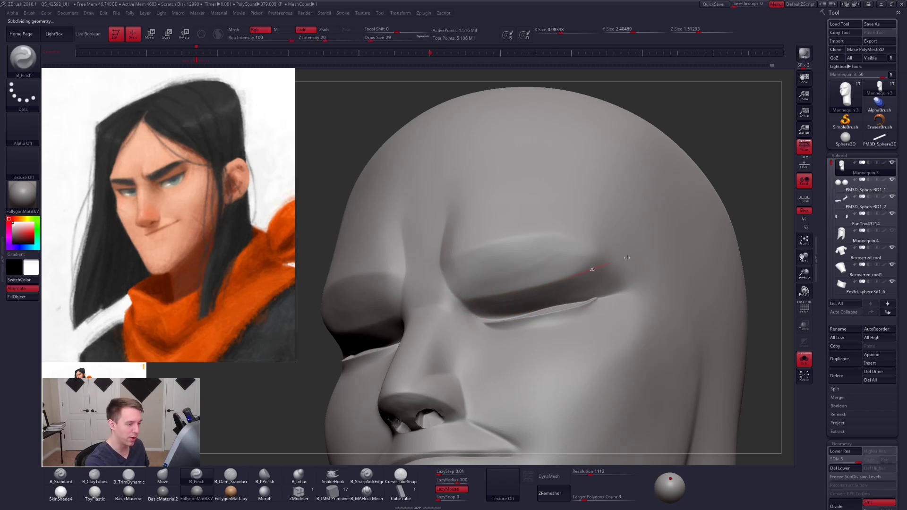
key(alt+s)
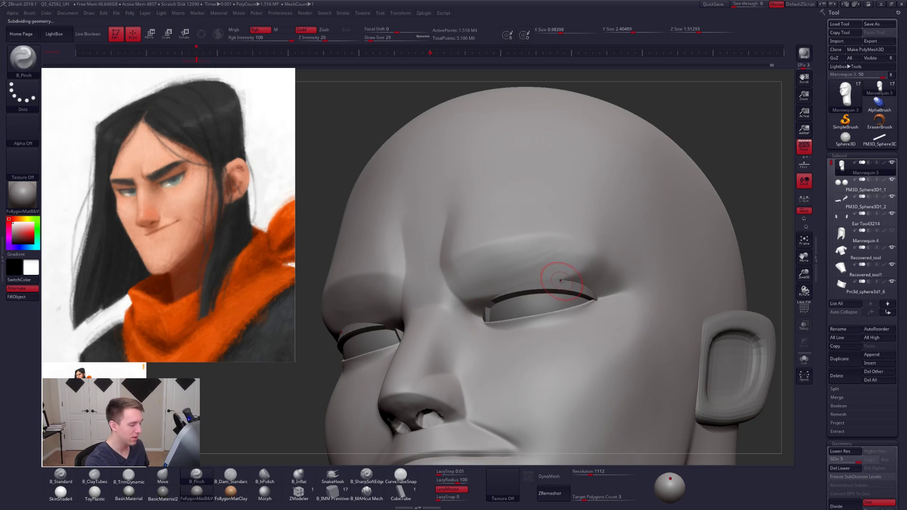
- Isolate the head at subdivision level 3 and reshape the underside of the upper eye socket with Move at size 49
key(alt+s)
key(space)
mouse_move(559, 284)
right_down()
mouse_move(569, 262)
mouse_move(541, 285)
right_up()
key(shift+d)
key(shift+d)
key(b)
key(m)
key(v)
key(space)
drag(546, 282, 511, 284)
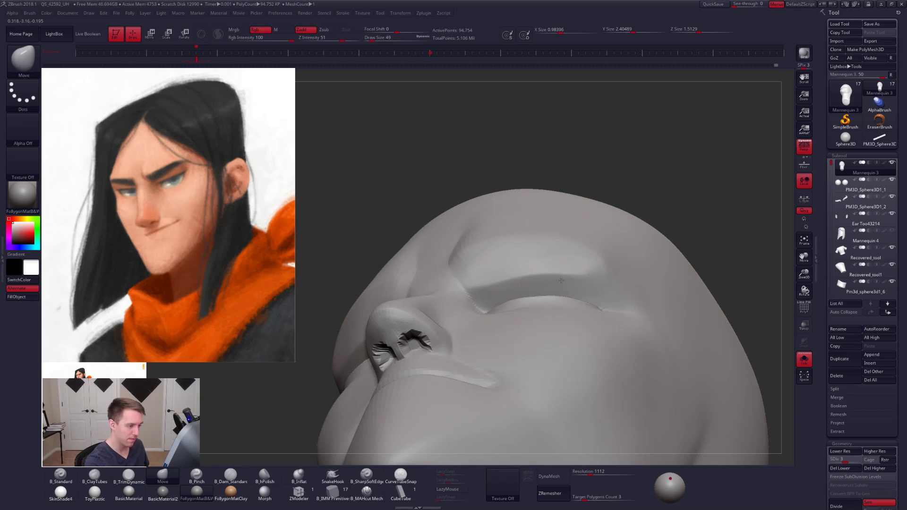
mouse_move(567, 273)
right_down()
mouse_move(506, 283)
mouse_move(507, 321)
mouse_move(578, 331)
mouse_move(597, 309)
mouse_move(558, 287)
mouse_move(515, 292)
mouse_move(547, 323)
right_up()
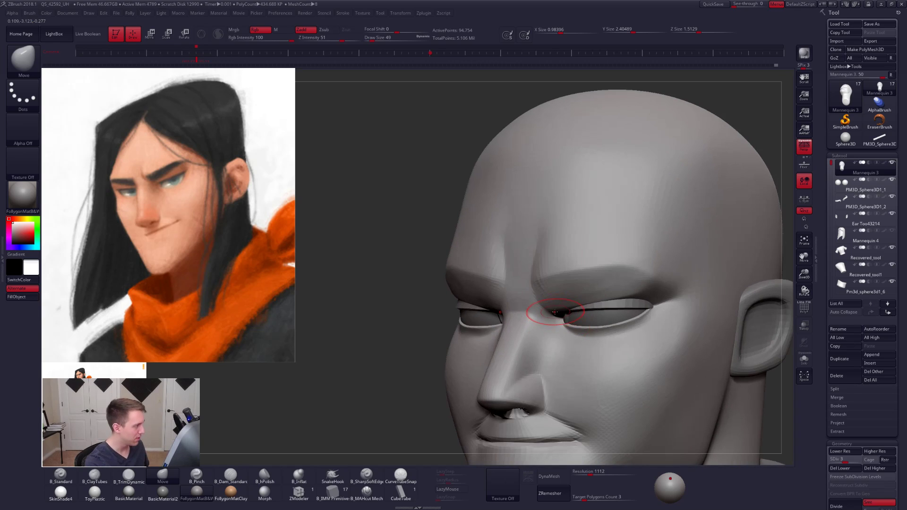
- Adjust the inner eye corner with Move strokes at size 61 and raise the head to subdivision level 5
key(s)
drag(546, 313, 553, 321)
mouse_move(553, 322)
right_down()
mouse_move(512, 320)
mouse_move(571, 326)
mouse_move(566, 311)
mouse_move(547, 318)
right_up()
key(ctrl+shift+f)
key(d)
key(d)
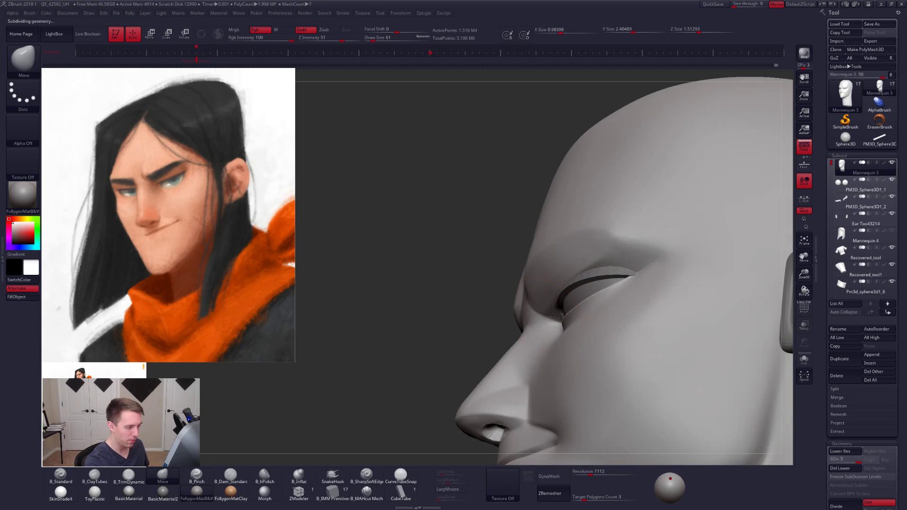
- Refine the inner eye corner and lower eyelid from several angles with Move strokes, reducing the brush to size 43
mouse_move(550, 317)
mouse_down()
mouse_move(560, 322)
mouse_move(550, 334)
mouse_up()
key(space)
mouse_move(550, 334)
right_down()
mouse_move(540, 309)
mouse_move(550, 316)
mouse_move(542, 325)
mouse_move(536, 313)
mouse_move(536, 333)
right_up()
key(space)
drag(562, 355, 558, 356)
drag(538, 324, 531, 320)
key(space)
right_drag(534, 322, 506, 338)
mouse_move(632, 340)
right_down()
mouse_move(578, 315)
mouse_move(511, 308)
right_up()
key(space)
drag(511, 308, 515, 308)
key(ctrl+shift+f)
click(533, 357)
- Lasso-mask the brow area above the eye, then soften and invert the mask at subdivision level 2
mouse_move(498, 287)
right_down()
mouse_move(477, 282)
mouse_move(463, 233)
right_up()
key(ctrl)
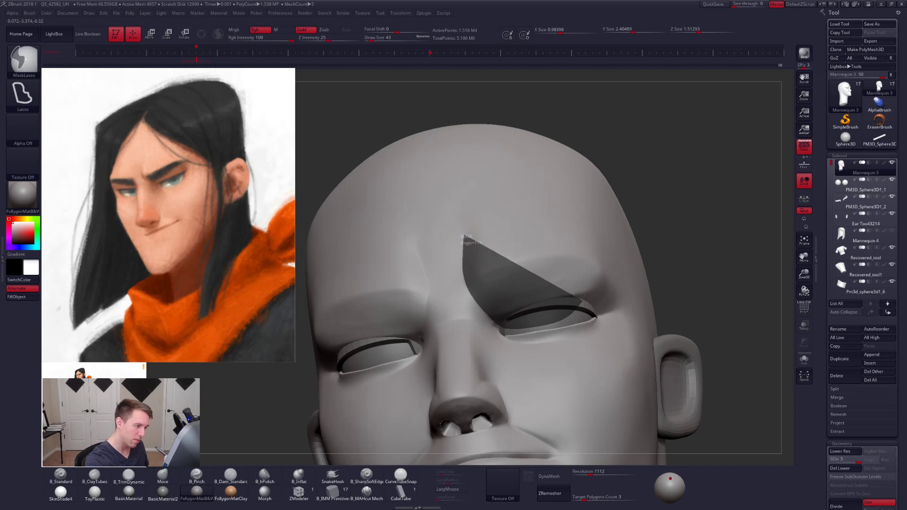
ctrl+drag(582, 303, 595, 218)
key(shift+d)
key(shift+d)
key(shift+d)
ctrl+click(523, 280)
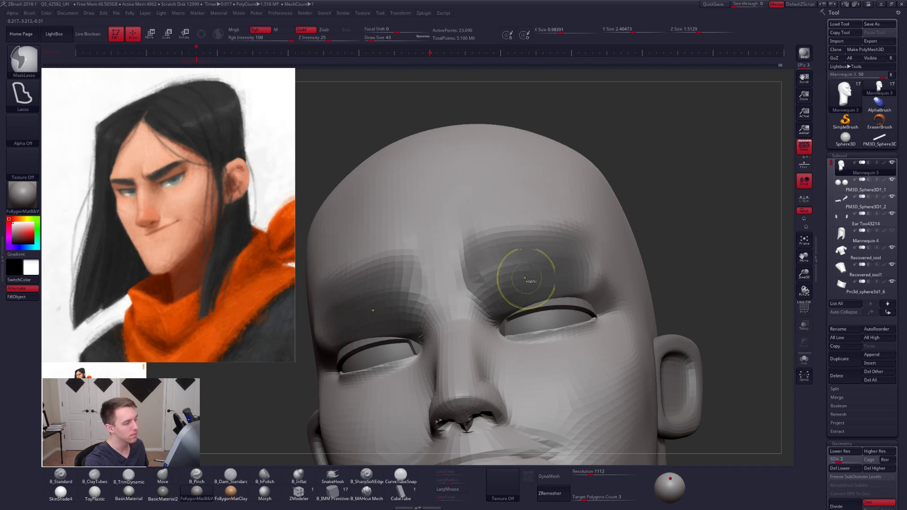
ctrl+click(657, 232)
ctrl+click(511, 278)
- Reshape the unmasked brow with Move strokes at size 61 and raise the head to subdivision level 3
key(])
mouse_move(506, 282)
right_down()
mouse_move(494, 312)
mouse_move(516, 298)
right_up()
key(space)
drag(530, 318, 524, 318)
mouse_move(510, 284)
right_down()
mouse_move(494, 301)
mouse_move(504, 316)
mouse_move(652, 268)
mouse_move(658, 284)
mouse_move(671, 278)
mouse_move(601, 268)
right_up()
key(d)
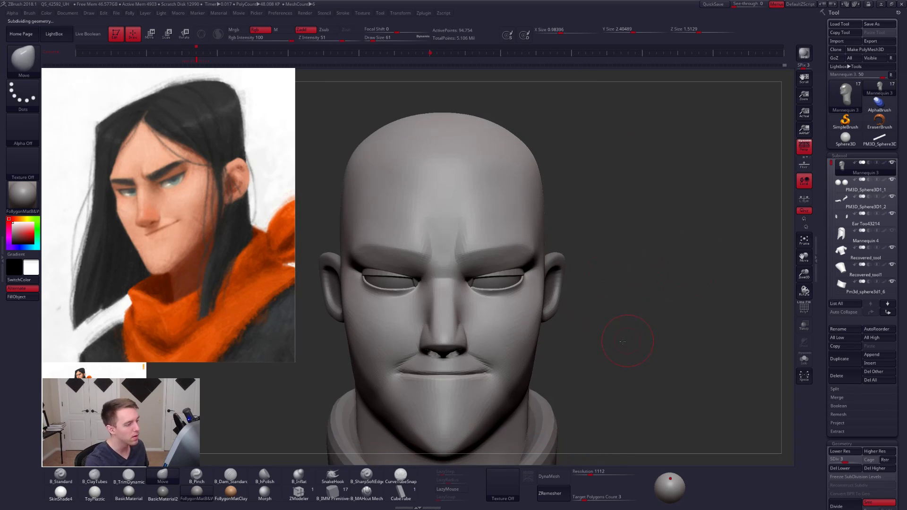
- Isolate the head, flatten the brow plane with TrimDynamic strokes at size 61, and show the full figure again
right_drag(622, 341, 563, 336)
key(shift+s)
alt+right_drag(520, 289, 524, 330)
key(3)
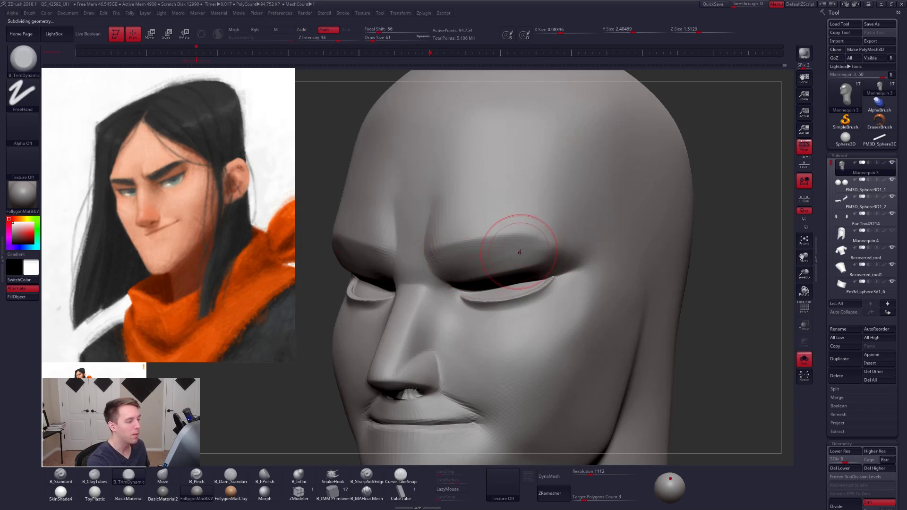
ctrl+right_drag(527, 267, 526, 234)
mouse_move(527, 298)
alt+right_down()
mouse_move(520, 270)
mouse_move(562, 278)
mouse_move(522, 260)
alt+right_up()
key(shift+s)
mouse_move(605, 323)
right_down()
mouse_move(623, 325)
mouse_move(601, 330)
right_up()
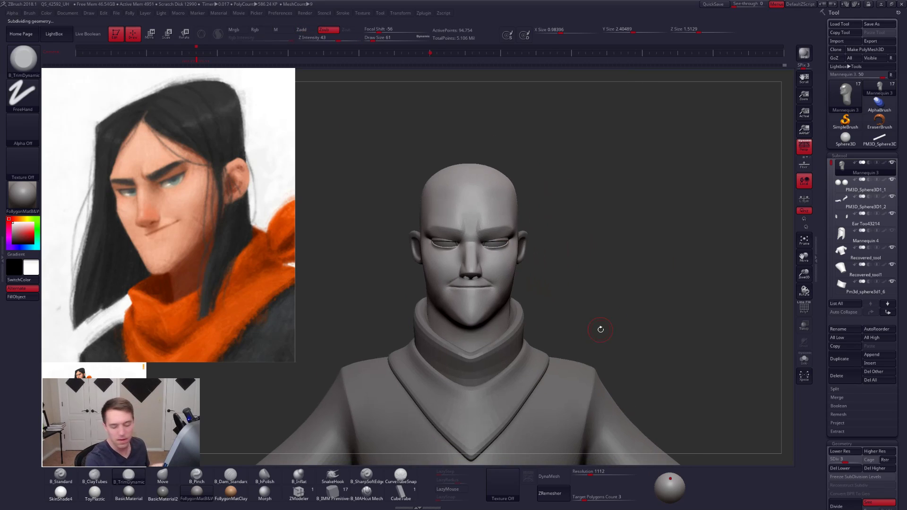
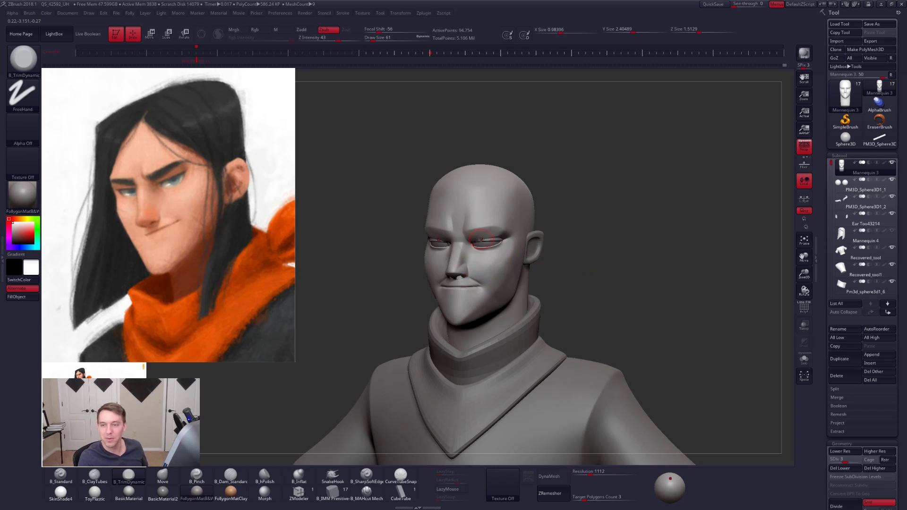
mouse_move(481, 240)
ctrl+right_down()
mouse_move(491, 252)
mouse_move(509, 242)
mouse_move(511, 253)
ctrl+right_up()
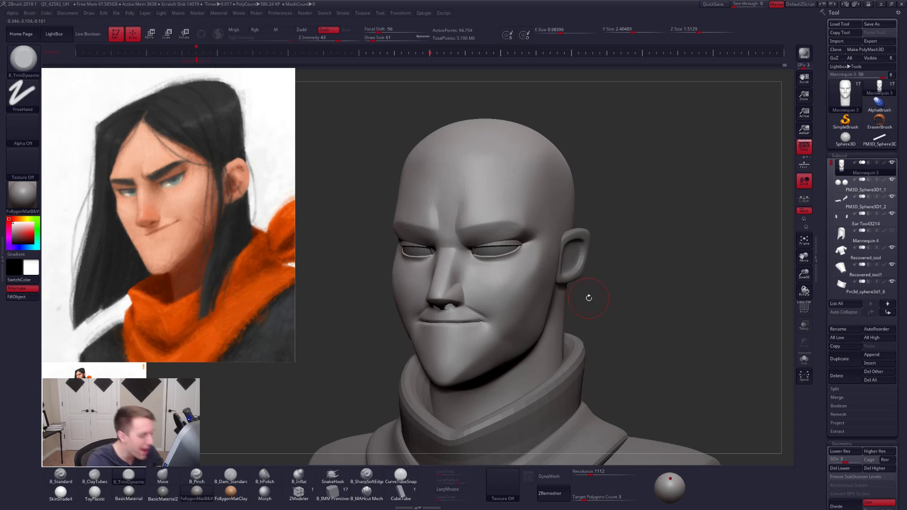
right_drag(536, 343, 512, 316)
key(space)
drag(506, 315, 509, 314)
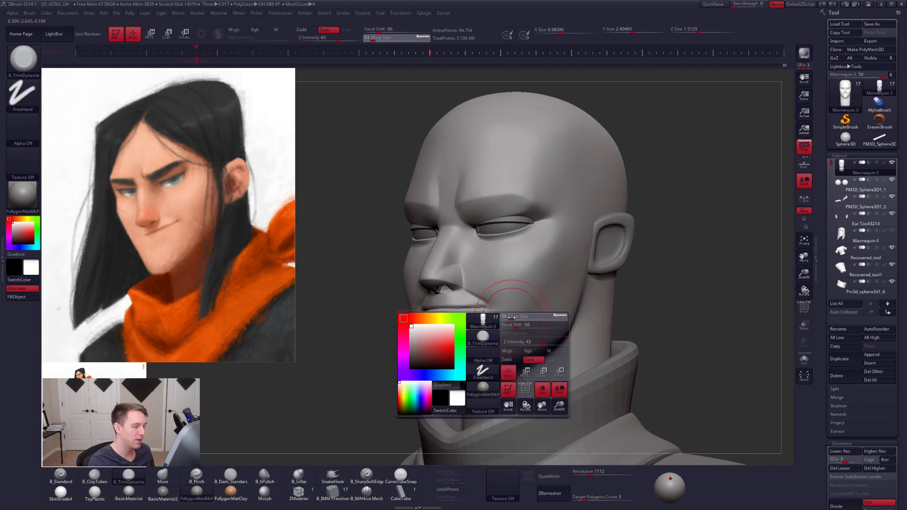
right_drag(524, 314, 501, 310)
key(shift+d)
key(shift+d)
key(space)
drag(509, 309, 514, 314)
key(b)
key(m)
key(v)
key(space)
key(d)
key(d)
key(d)
- Build up the cheek beside the mouth with ClayTubes strokes at size 61, working at subdivision level 2
key(b)
key(c)
key(t)
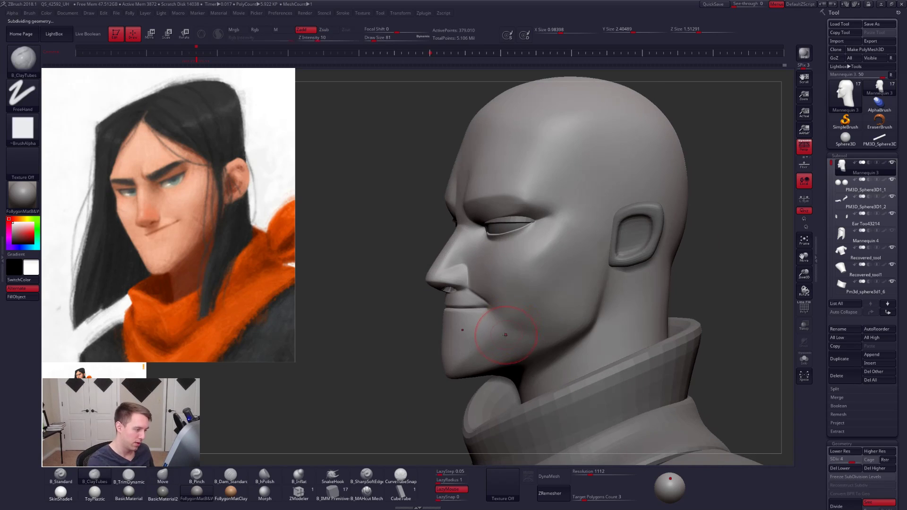
key(shift+d)
key(shift+d)
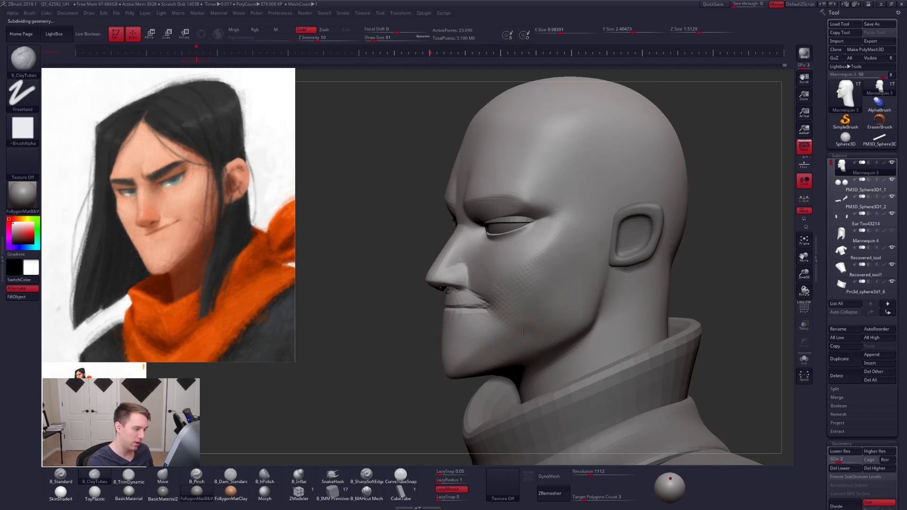
right_drag(557, 314, 623, 295)
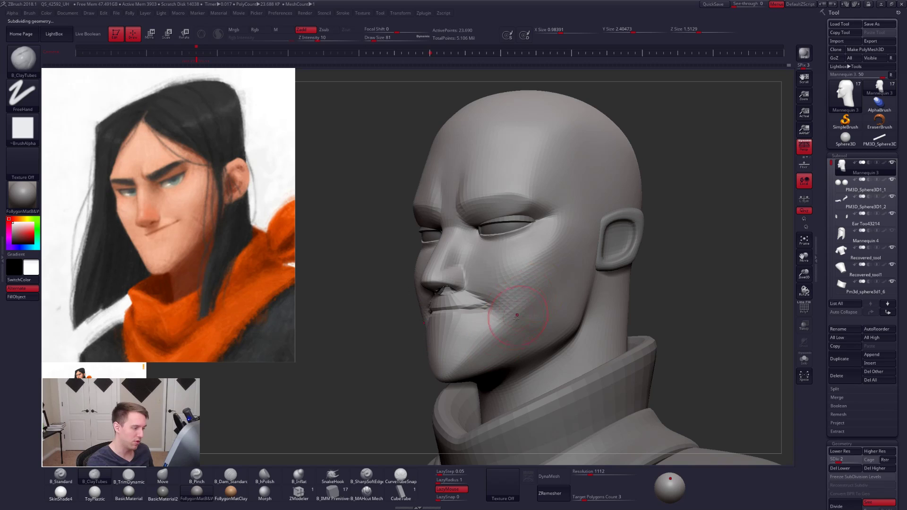
- Smooth the cheek at subdivision level 3, then return to level 2 and continue its ClayTubes build-up
key(d)
key(shift)
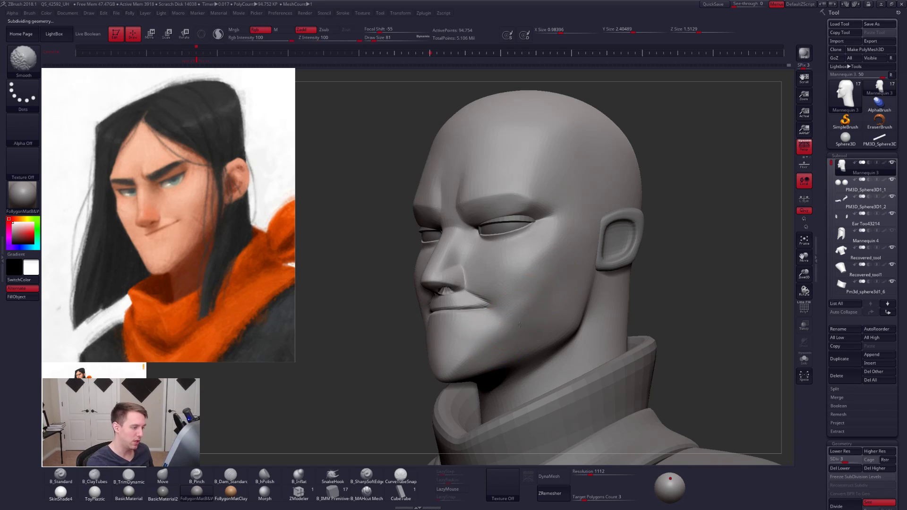
key(shift+d)
alt+right_drag(535, 311, 540, 330)
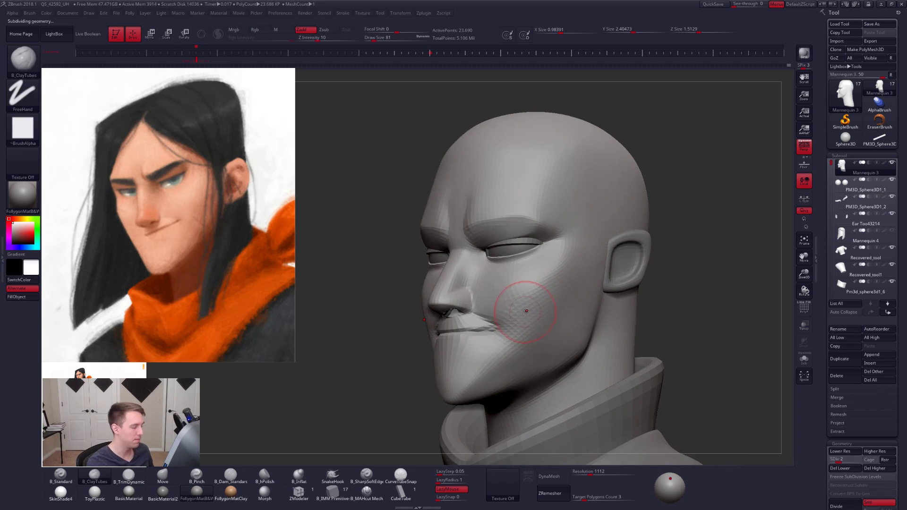
- Bring the head into profile, choose the Move brush at size 265, and drop to subdivision level 1
key(s)
drag(526, 310, 528, 310)
mouse_move(527, 310)
right_down()
mouse_move(513, 303)
mouse_move(541, 332)
mouse_move(531, 331)
right_up()
right_click(530, 332)
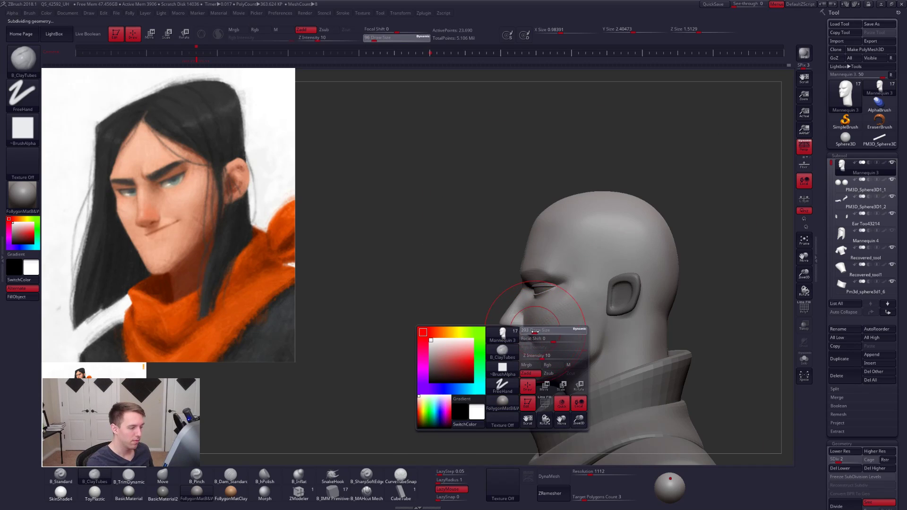
key(b)
key(m)
key(v)
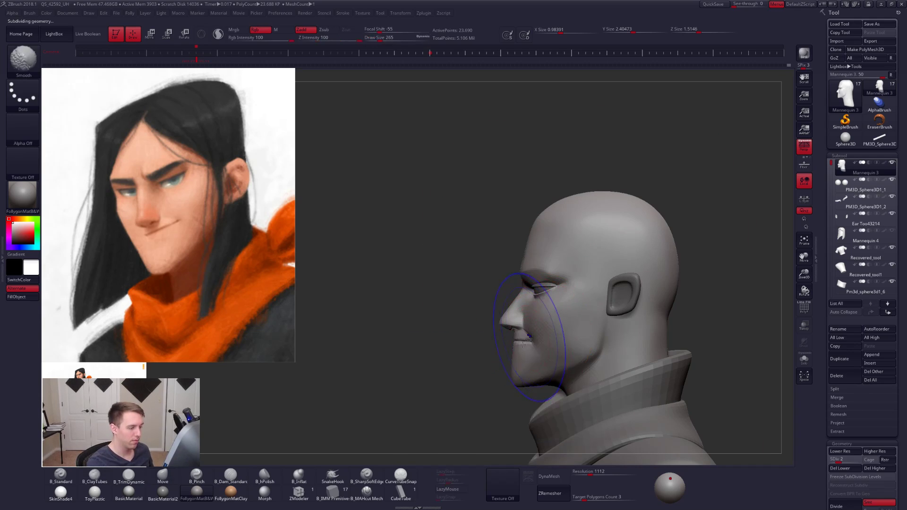
key(shift+d)
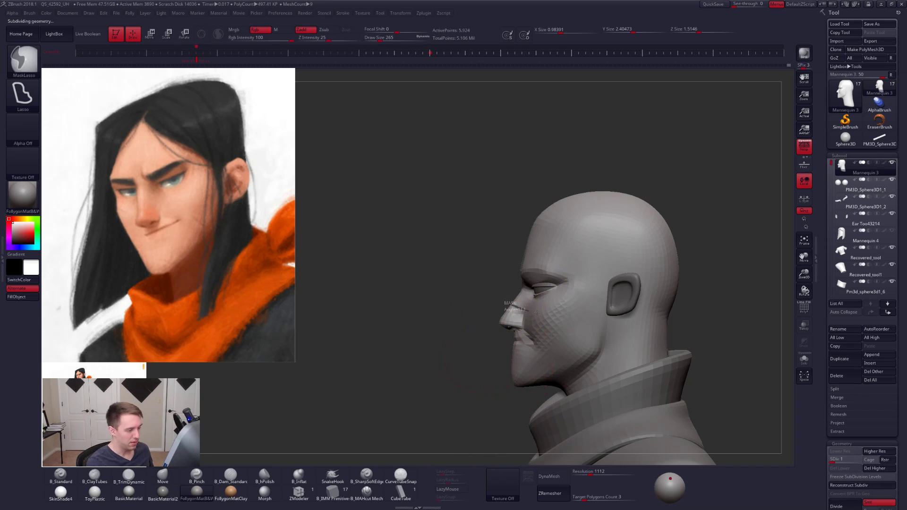
- Turn off perspective and try masking everything except the nose, mouth and chin, then undo that mask
mouse_move(549, 306)
ctrl+mouse_down()
mouse_move(567, 345)
mouse_move(515, 378)
ctrl+mouse_up()
ctrl+click(540, 377)
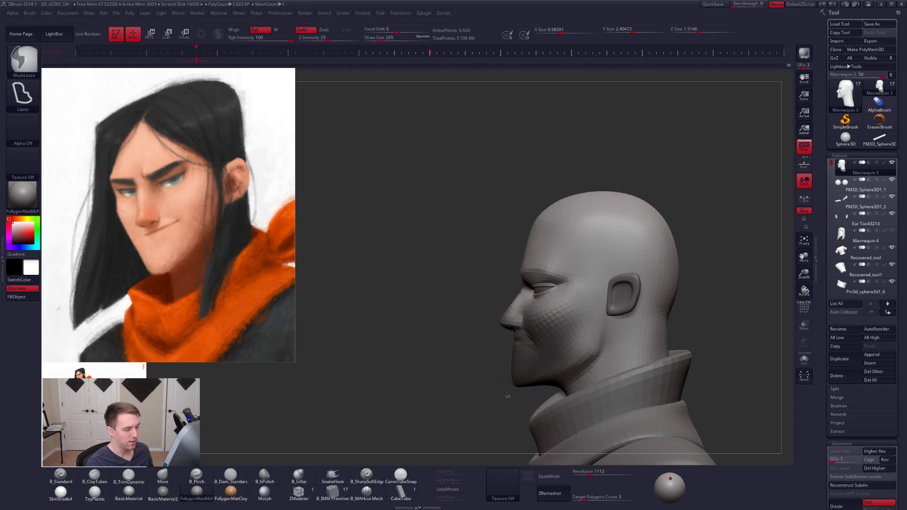
ctrl+click(507, 396)
click(805, 150)
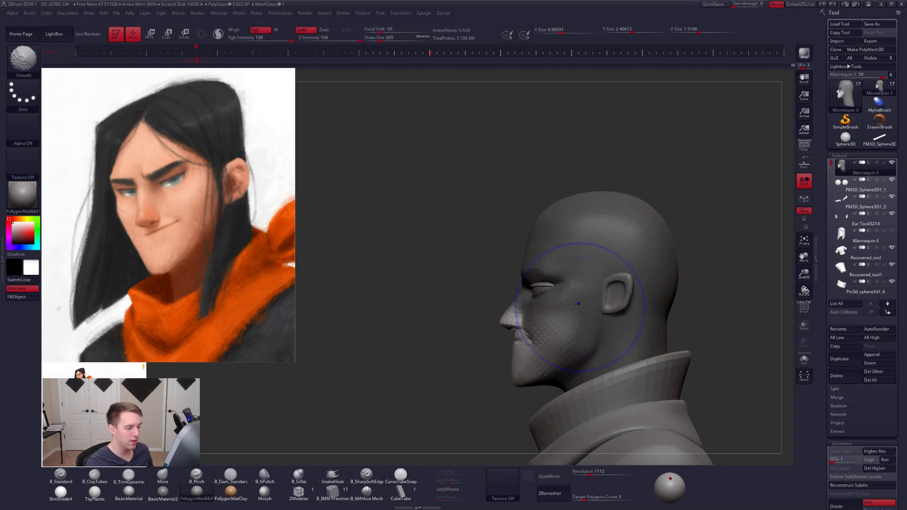
ctrl+drag(577, 304, 569, 300)
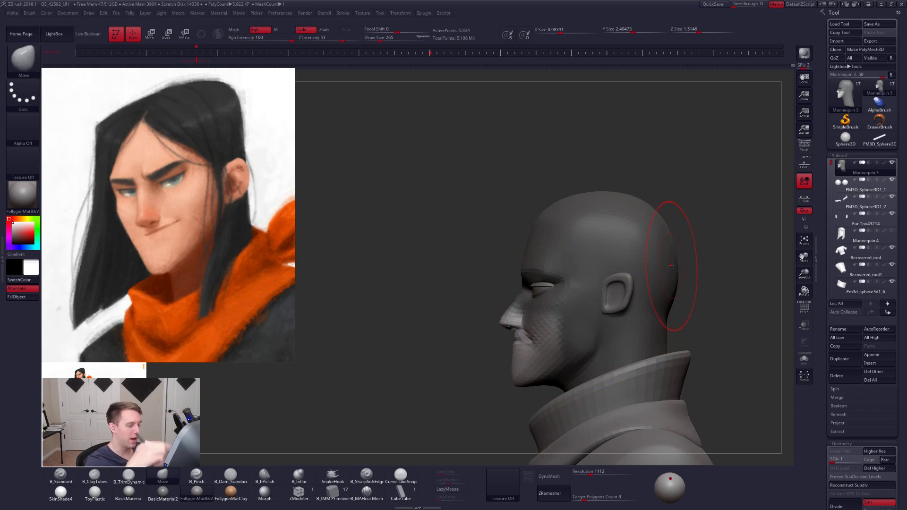
ctrl+drag(514, 400, 512, 403)
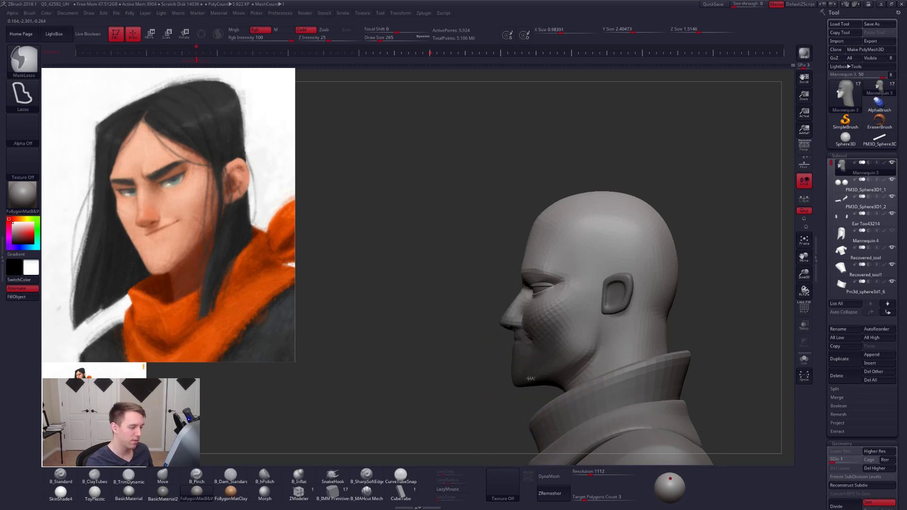
key(ctrl+z)
key(ctrl+z)
key(ctrl+z)
- Lasso-mask the nose, mouth and chin, invert the mask, and rotate the lower face slightly forward with the Transpose line
ctrl+click(514, 404)
ctrl+click(510, 399)
ctrl+click(522, 372)
ctrl+click(506, 375)
key(r)
drag(517, 304, 509, 418)
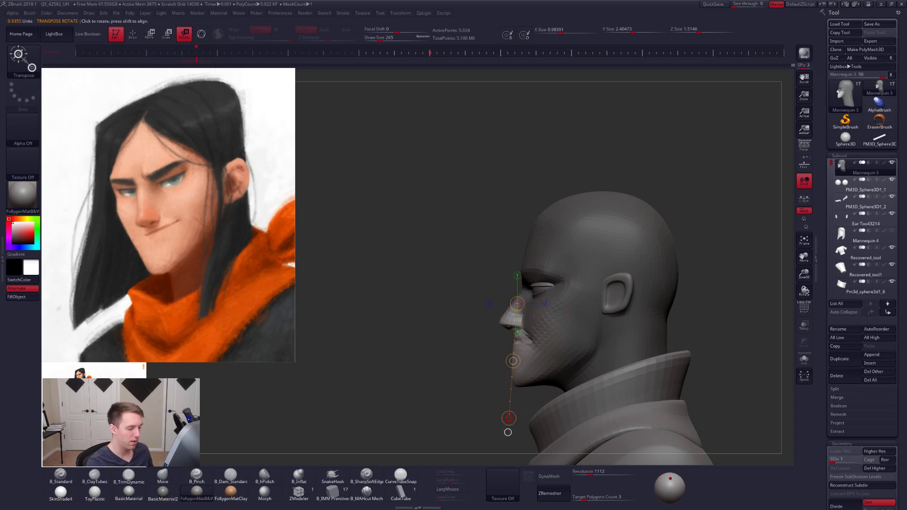
key(q)
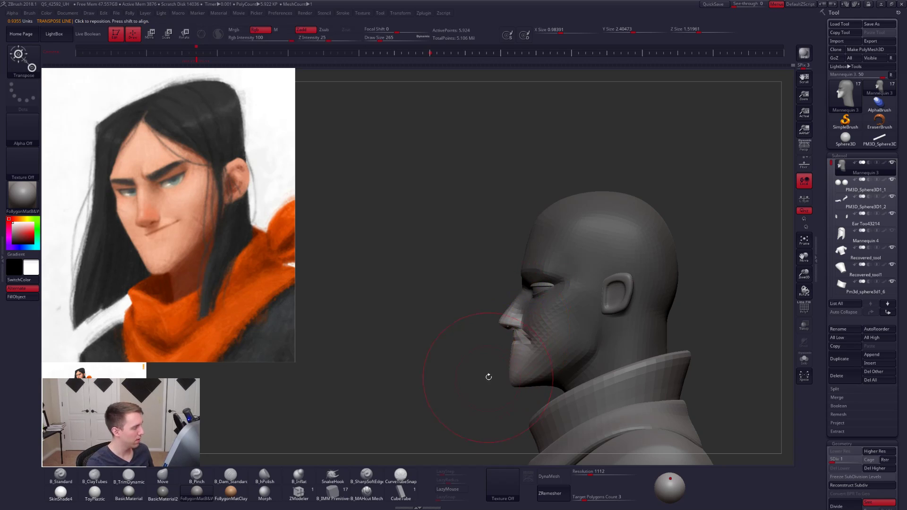
- Adjust the mouth and chin profile with Move strokes at sizes 181 and 252, clearing the mask between them
mouse_move(488, 374)
mouse_down()
mouse_move(527, 383)
mouse_move(496, 378)
mouse_move(492, 363)
mouse_move(503, 379)
mouse_up()
key(s)
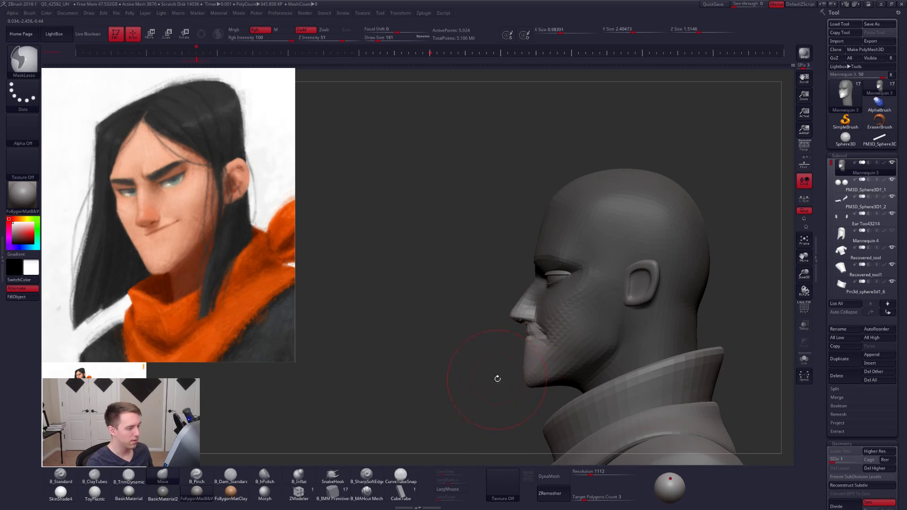
ctrl+drag(500, 381, 532, 332)
key(bracketright)
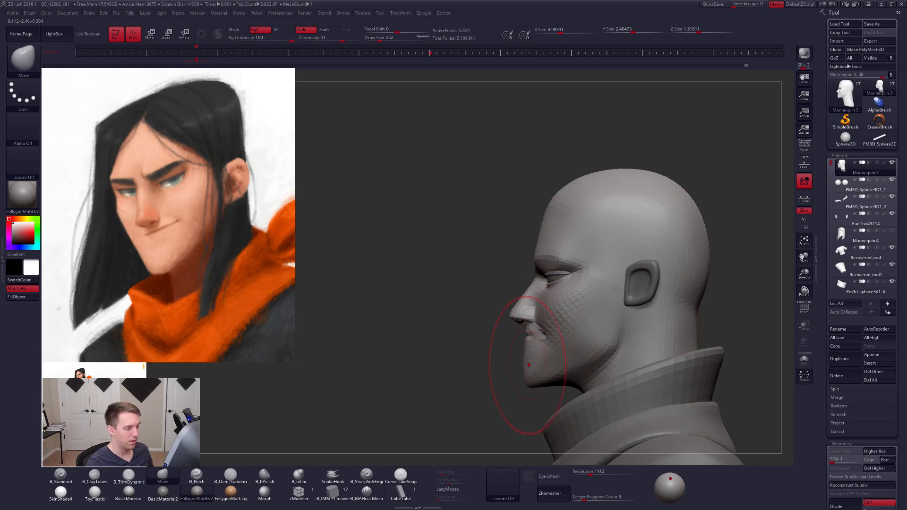
drag(508, 384, 524, 365)
- Reshape the jawline and the underside of the chin with Move strokes at size 170
key(bracketleft)
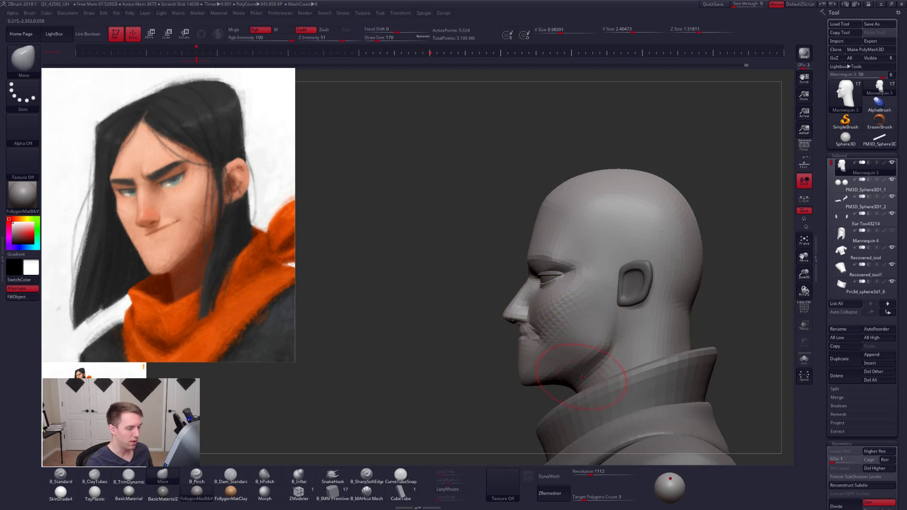
mouse_move(525, 402)
mouse_down()
mouse_move(548, 401)
mouse_move(535, 402)
mouse_up()
alt+drag(534, 401, 594, 374)
key(alt+s)
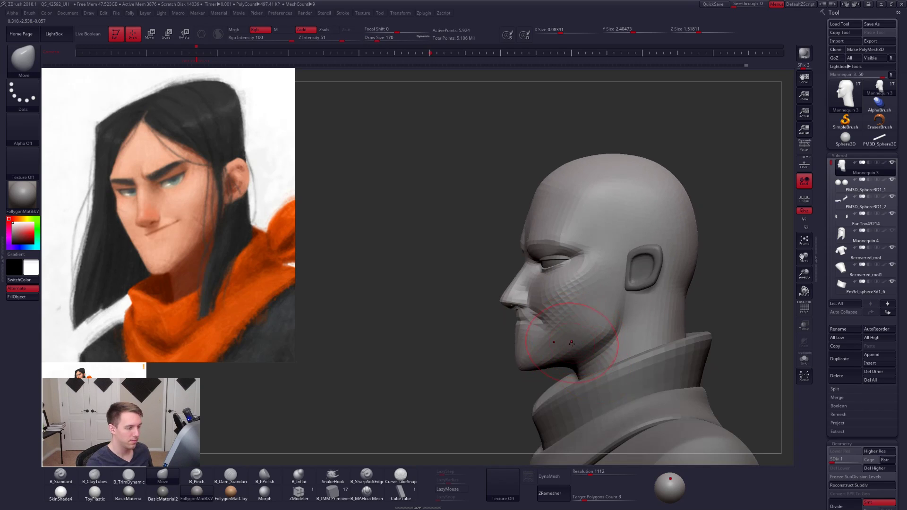
drag(523, 388, 574, 374)
- Raise the head to subdivision level 3 and flatten the brow above the eye with TrimDynamic strokes at size 54
key(d)
key(d)
mouse_move(568, 300)
alt+right_down()
mouse_move(562, 339)
mouse_move(529, 338)
alt+right_up()
ctrl+right_drag(529, 307, 533, 338)
key(space)
drag(566, 290, 558, 290)
alt+right_drag(563, 310, 559, 349)
mouse_move(560, 349)
right_down()
mouse_move(567, 326)
mouse_move(564, 344)
right_up()
key(3)
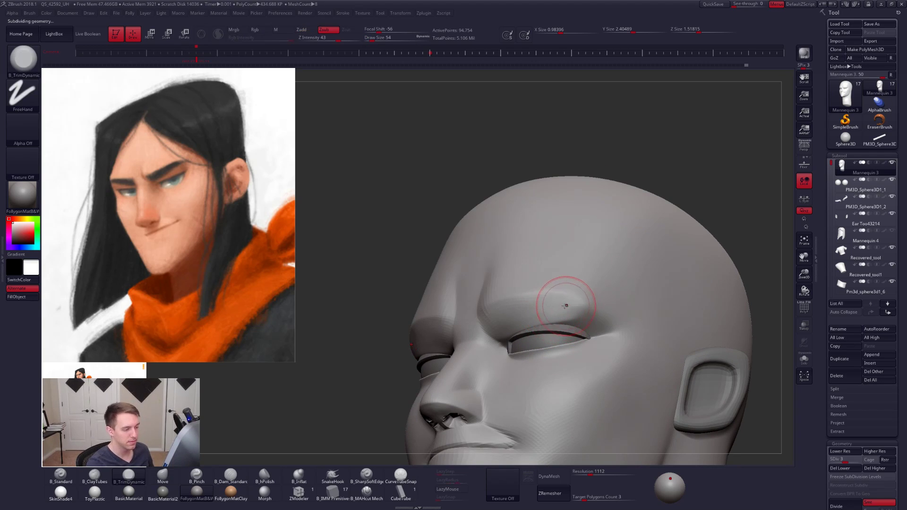
drag(586, 321, 569, 306)
ctrl+right_drag(569, 306, 567, 322)
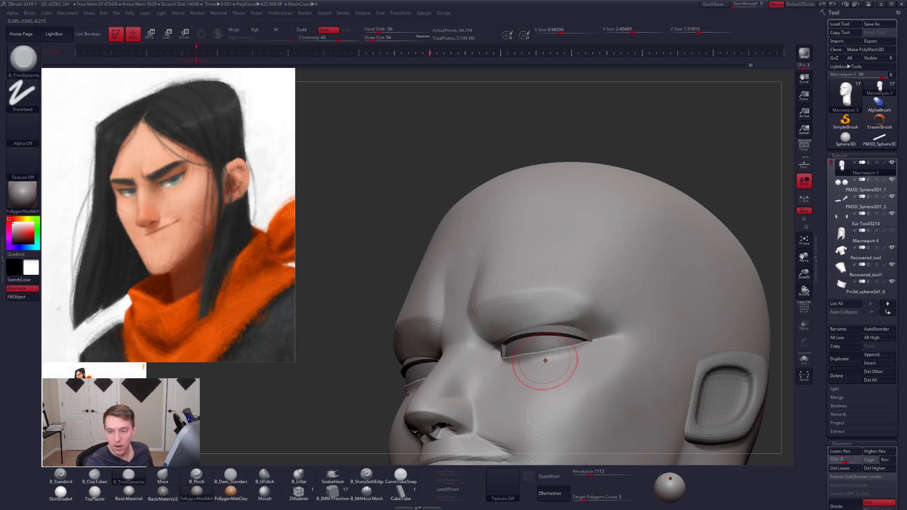
- Refine the planes below the eye, at its outer corner and under the inner brow with TrimDynamic strokes
right_drag(558, 363, 575, 353)
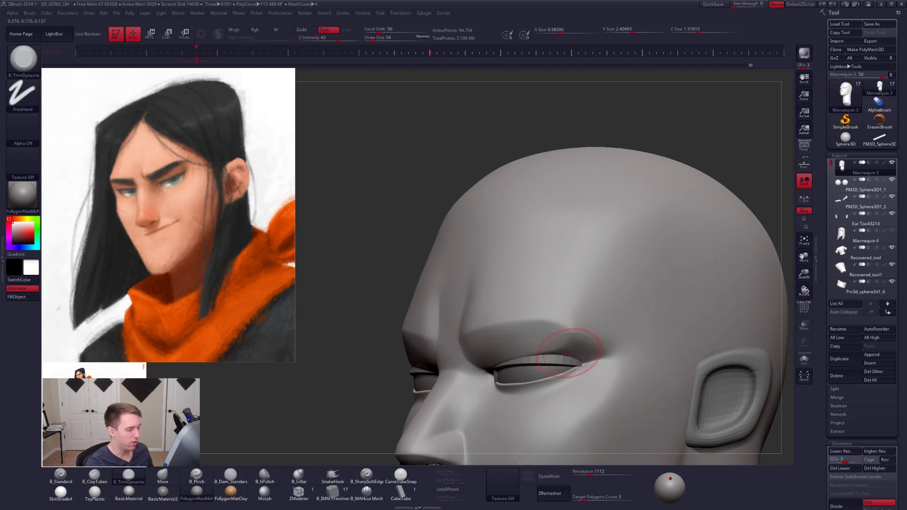
right_drag(557, 355, 543, 345)
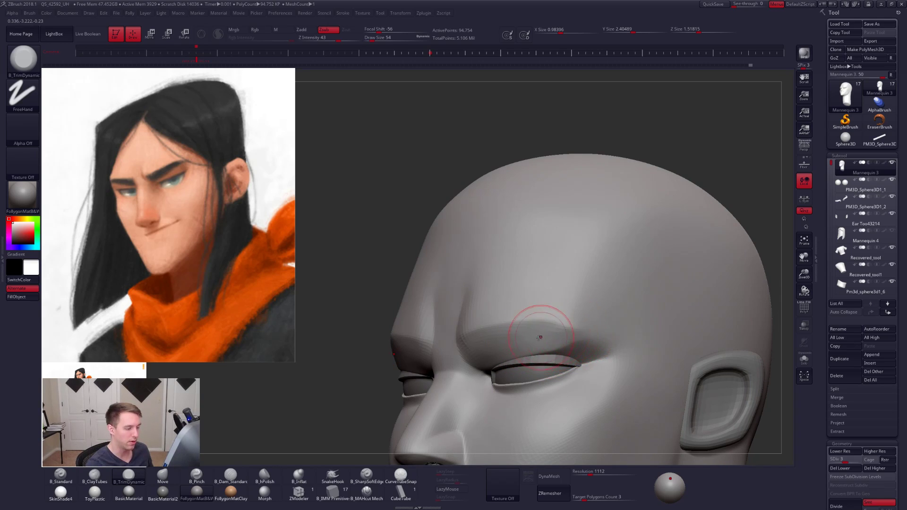
right_drag(547, 349, 561, 340)
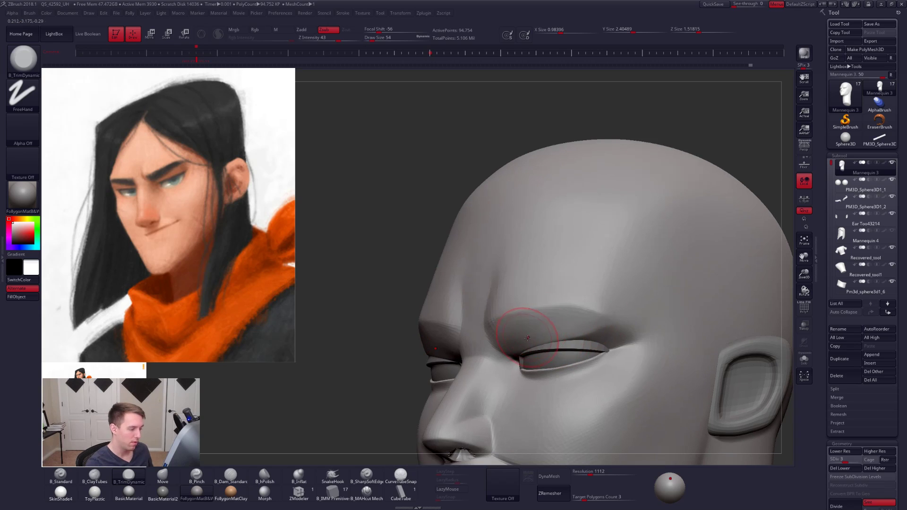
shift+drag(529, 323, 541, 327)
right_drag(540, 327, 560, 299)
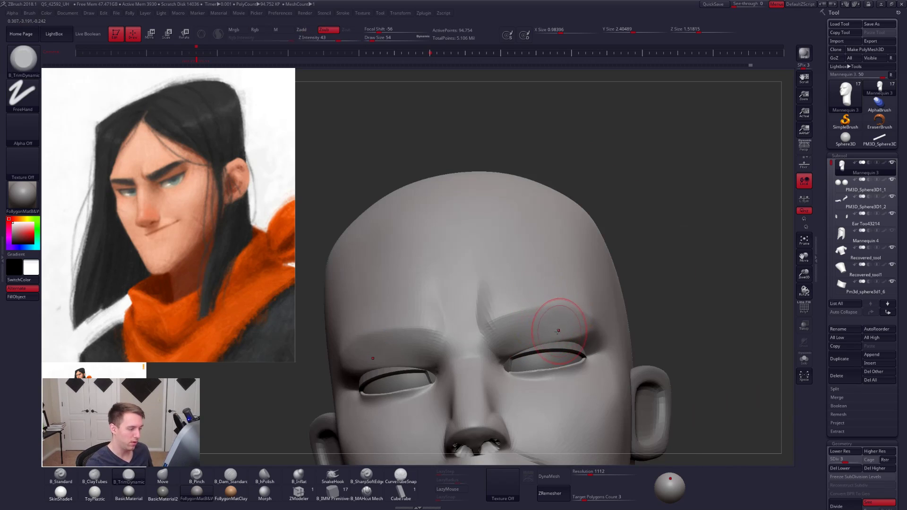
mouse_move(558, 331)
right_down()
mouse_move(525, 354)
mouse_move(549, 346)
right_up()
- Adjust the eye area from below with the Move brush at size 54 and raise the head to subdivision level 5
key(b)
key(m)
key(v)
key(space)
click(549, 343)
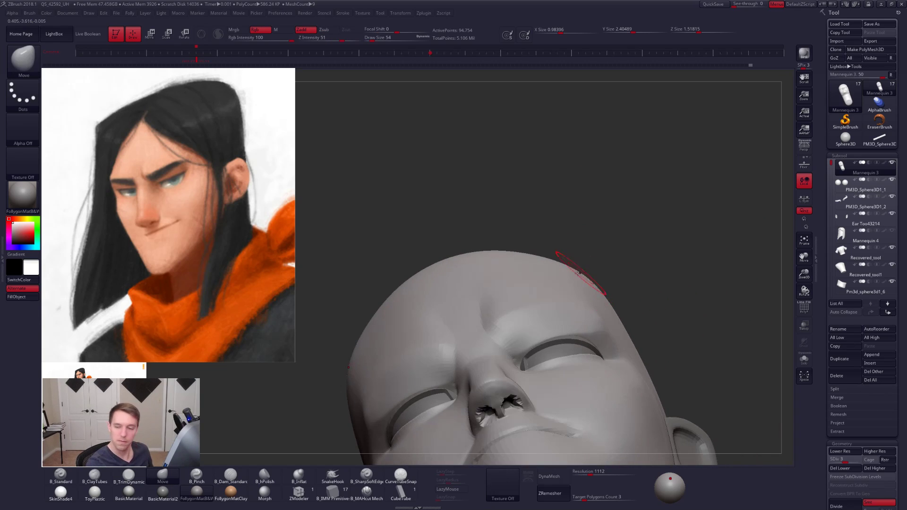
right_drag(581, 279, 594, 263)
right_drag(520, 326, 567, 326)
key(ctrl+d)
key(ctrl+d)
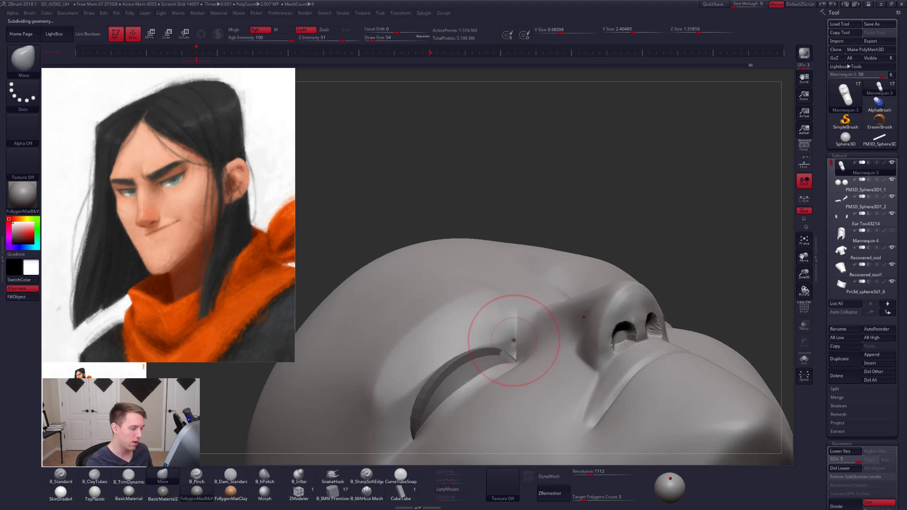
- Tidy the inner eye corner at subdivision level 5 and switch to the Pinch brush at size 21
key(space)
right_drag(514, 341, 511, 310)
key(space)
drag(510, 295, 519, 302)
key(5)
key(space)
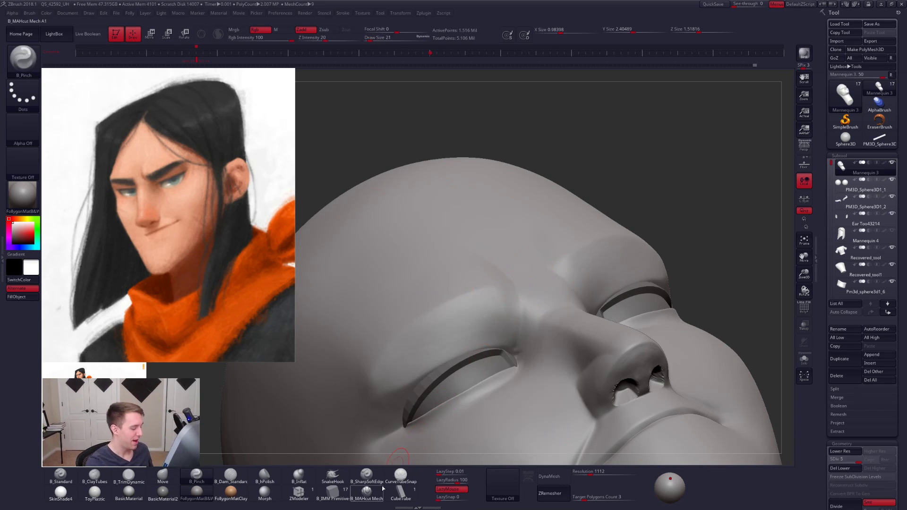
- Choose the MAHcut Mech brush, check the full figure, and isolate the head for close work on the brow
click(372, 490)
mouse_move(558, 338)
ctrl+right_down()
mouse_move(504, 261)
mouse_move(660, 366)
mouse_move(676, 362)
ctrl+right_up()
mouse_move(675, 362)
ctrl+right_down()
mouse_move(697, 365)
mouse_move(664, 282)
mouse_move(702, 339)
mouse_move(688, 325)
mouse_move(631, 355)
mouse_move(670, 373)
mouse_move(639, 390)
mouse_move(677, 372)
ctrl+right_up()
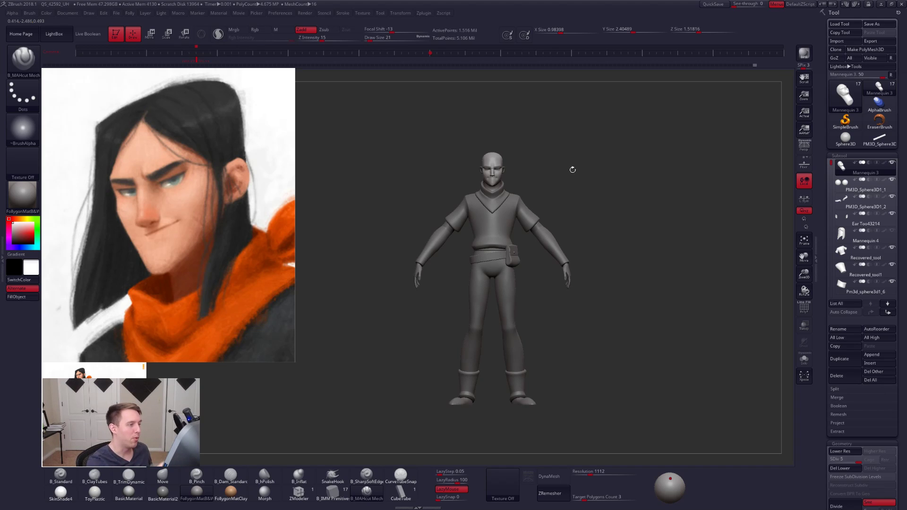
alt+right_drag(573, 169, 502, 357)
key(alt+s)
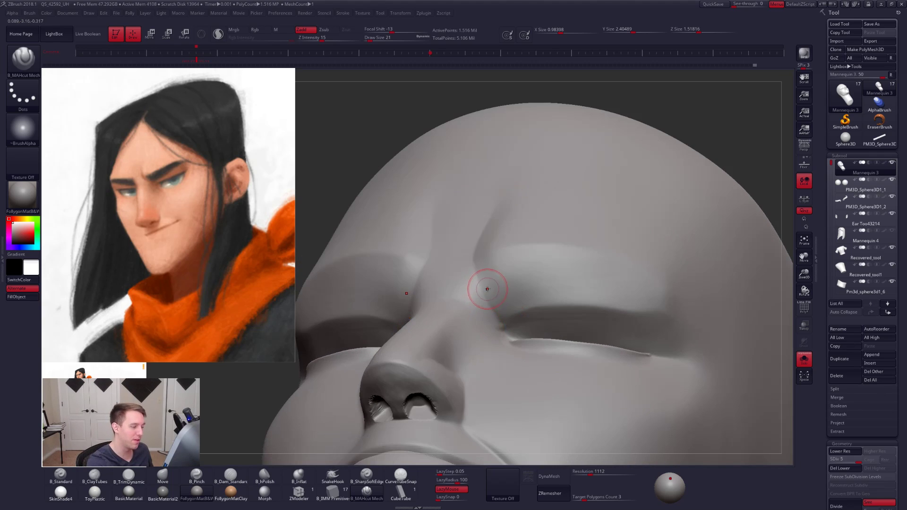
- Carve the crease from between the brows down to the inner eye corner with MAHcut Mech strokes at size 18
key(space)
key(space)
drag(492, 289, 488, 288)
right_drag(488, 287, 475, 266)
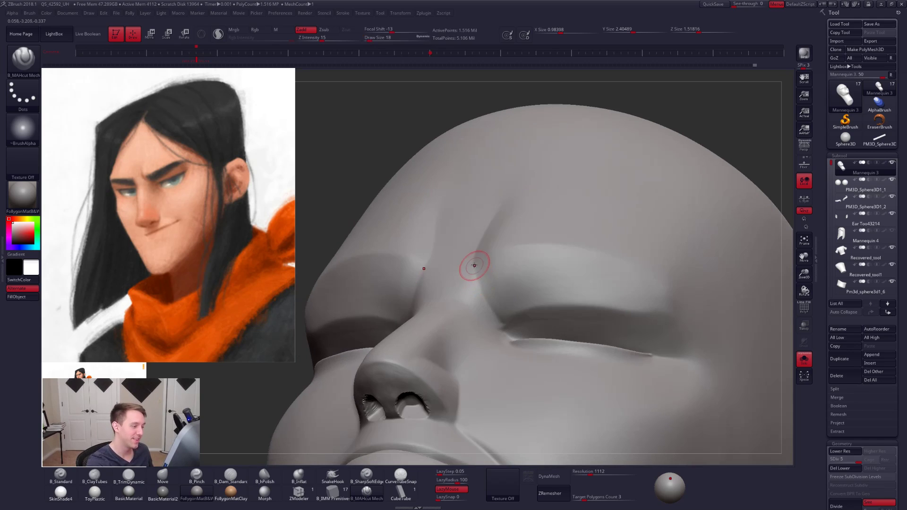
drag(474, 266, 483, 293)
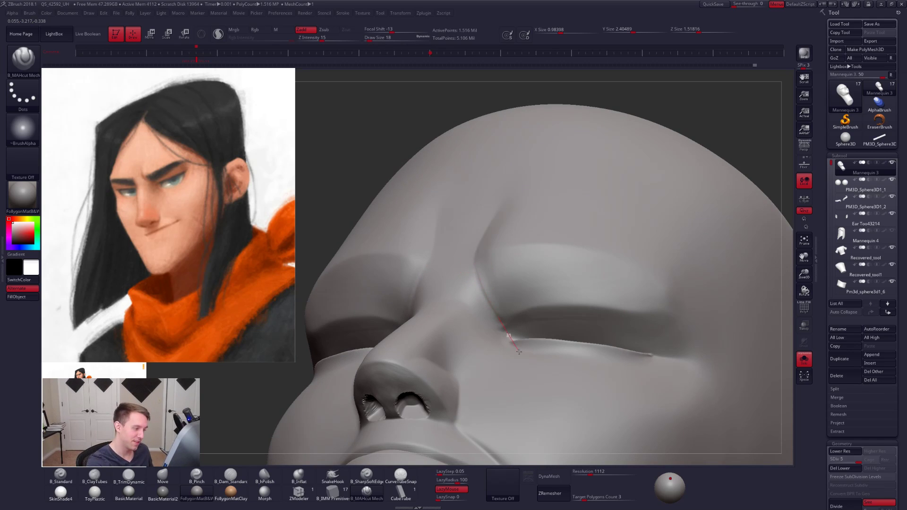
drag(519, 352, 519, 353)
key(ctrl)
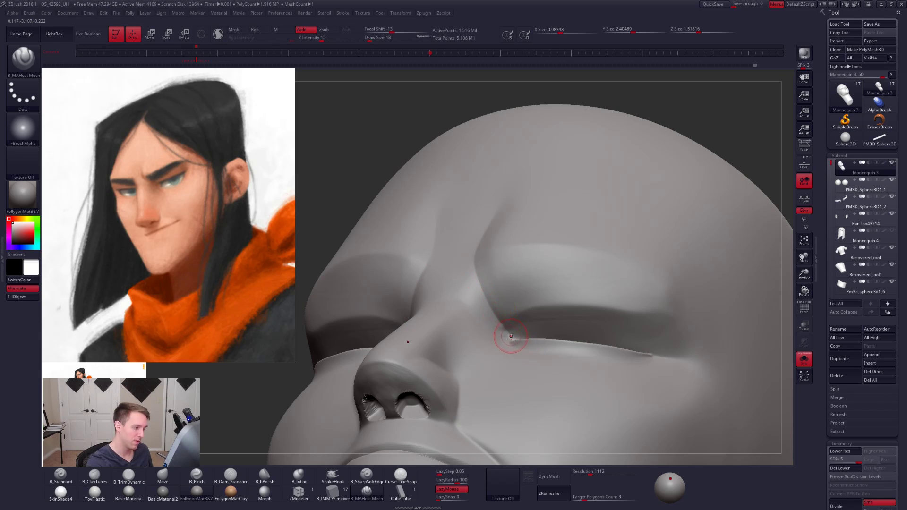
- Recarve the crease from between the brows to the inner eye corner with MAHcut Mech, then restore the other head pieces
mouse_move(478, 291)
mouse_down()
mouse_move(470, 224)
mouse_move(482, 209)
mouse_up()
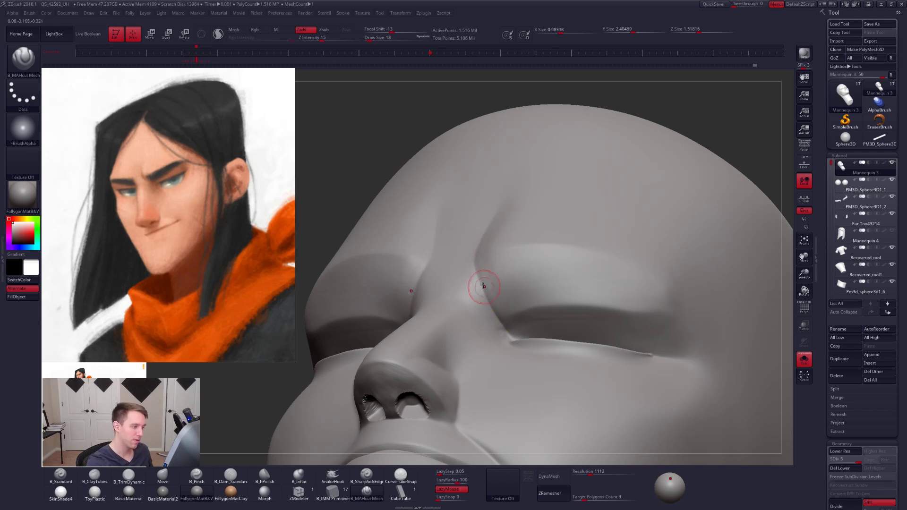
key(ctrl+z)
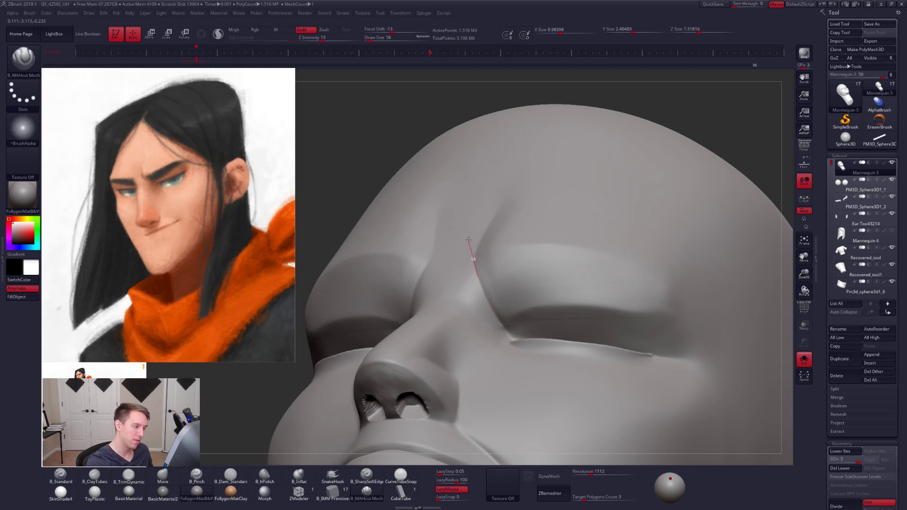
mouse_move(468, 241)
mouse_down()
mouse_move(471, 228)
mouse_move(482, 271)
mouse_up()
shift+drag(498, 316, 500, 329)
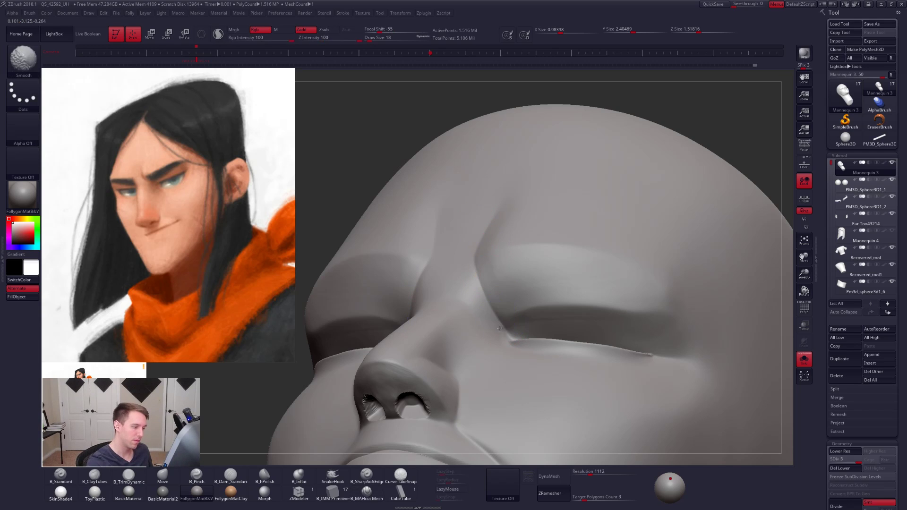
key(alt+s)
mouse_move(543, 314)
right_down()
mouse_move(584, 313)
mouse_move(548, 312)
mouse_move(548, 369)
mouse_move(524, 322)
mouse_move(508, 363)
mouse_move(559, 371)
right_up()
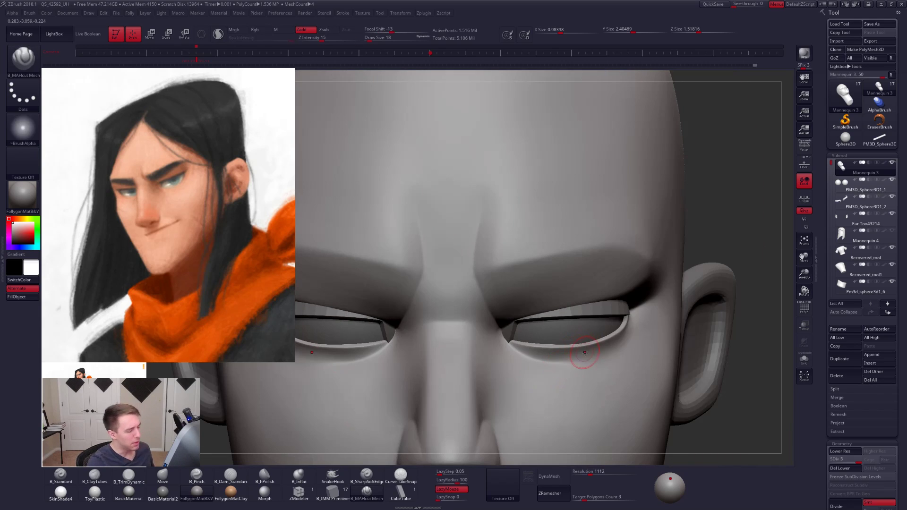
alt+right_drag(587, 362, 579, 376)
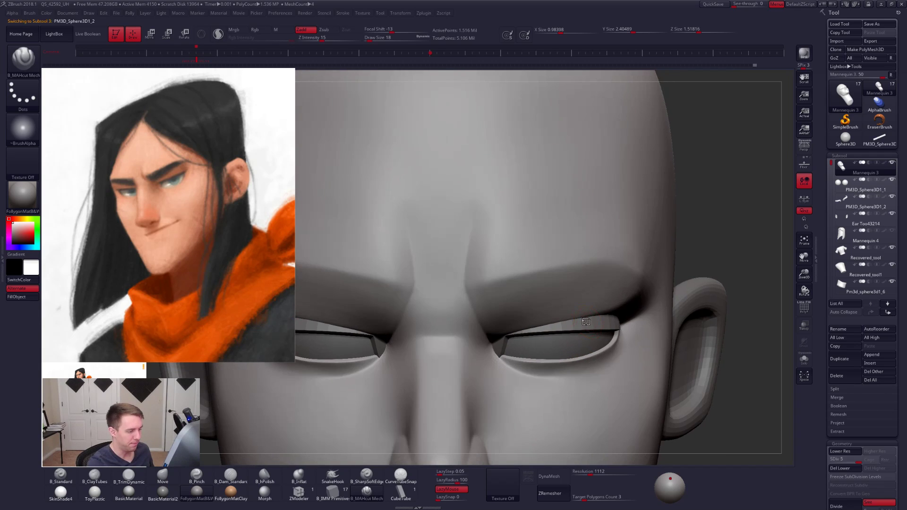
- Select the upper eyelid piece and adjust its shape from the front with the Move brush
alt+click(582, 323)
key(s)
drag(578, 331, 581, 331)
key(b)
key(m)
key(v)
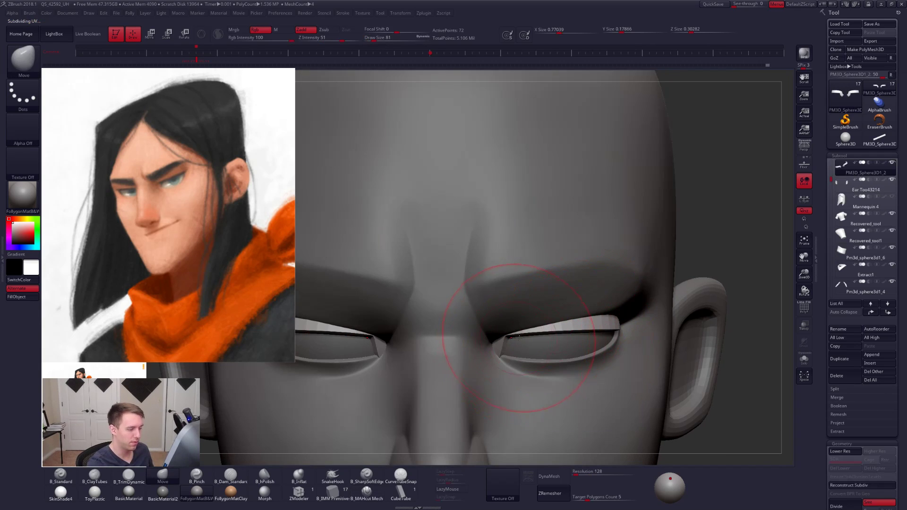
key(s)
mouse_move(520, 338)
mouse_down()
mouse_move(512, 336)
mouse_move(574, 330)
mouse_up()
key(space)
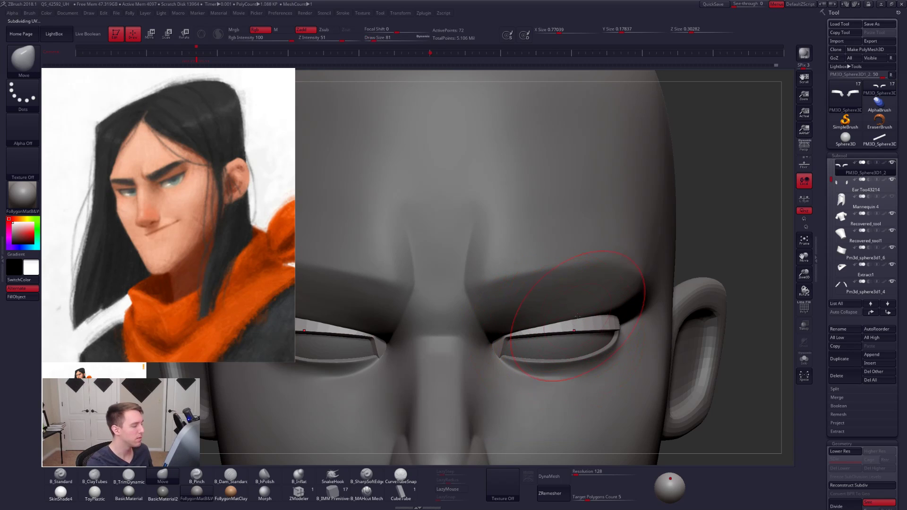
- Reshape the upper eyelid's curve around the eye from the side with the Move brush and reselect the head
drag(756, 333, 654, 338)
key(space)
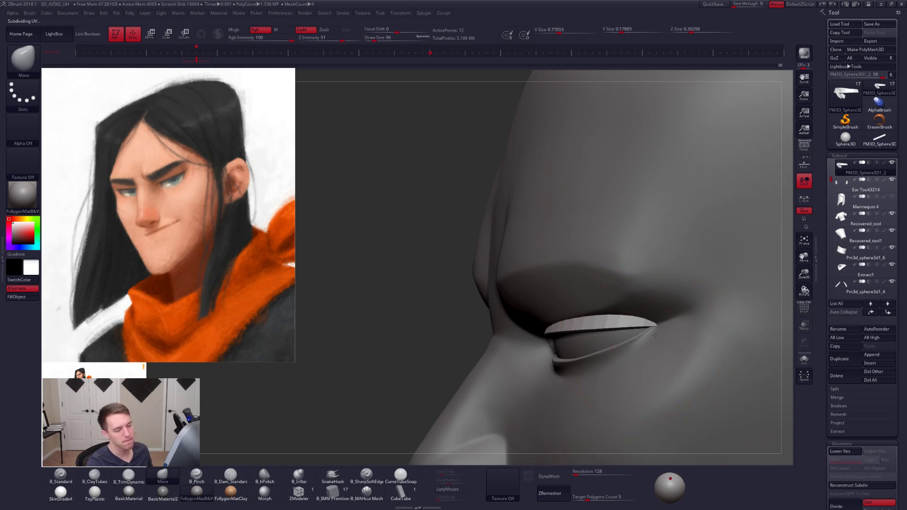
drag(656, 331, 650, 328)
mouse_move(473, 345)
mouse_down()
mouse_move(597, 347)
mouse_move(600, 275)
mouse_up()
alt+click(610, 301)
right_drag(609, 299, 634, 324)
mouse_move(613, 290)
ctrl+right_down()
mouse_move(685, 336)
mouse_move(599, 289)
mouse_move(650, 324)
mouse_move(596, 326)
ctrl+right_up()
key(space)
drag(607, 327, 603, 327)
alt+right_drag(601, 326, 619, 312)
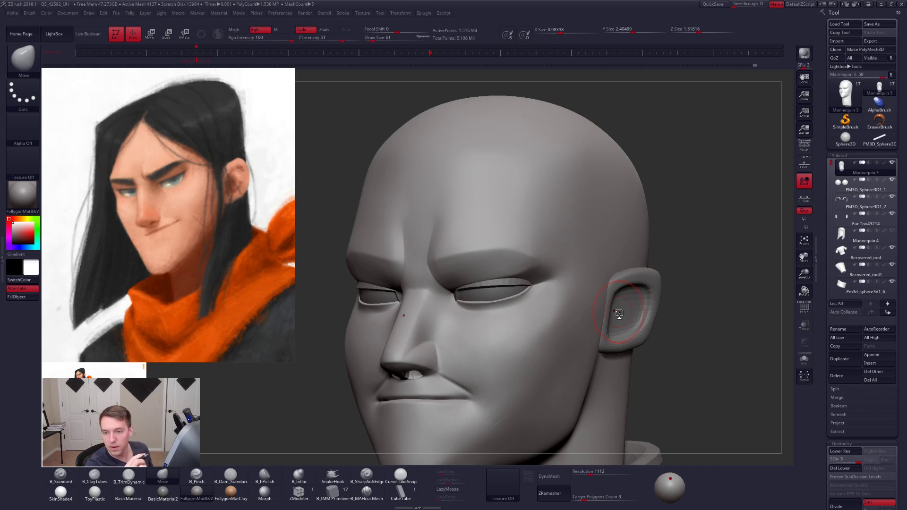
- Build up and smooth the cheek beside the mouth corner with ClayTubes at subdivision level 3
alt+right_drag(503, 426, 524, 381)
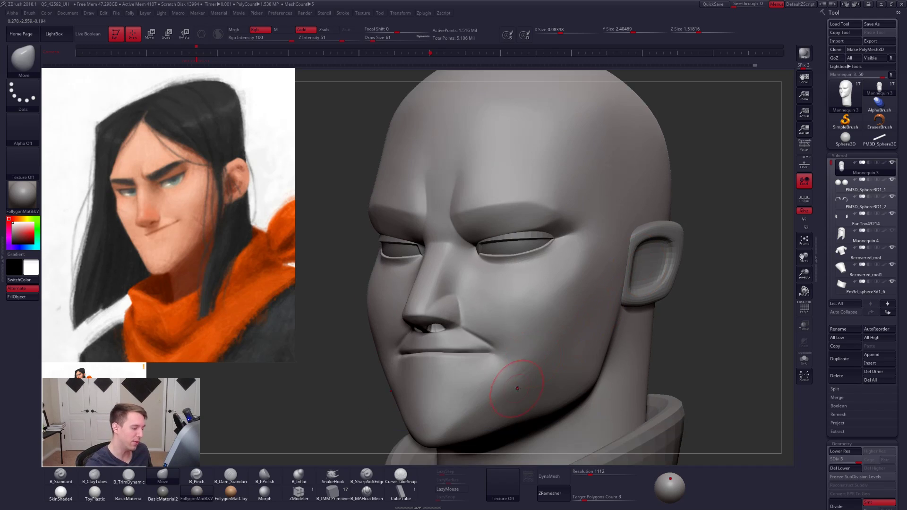
shift+drag(514, 385, 527, 374)
key(shift+d)
key(shift+d)
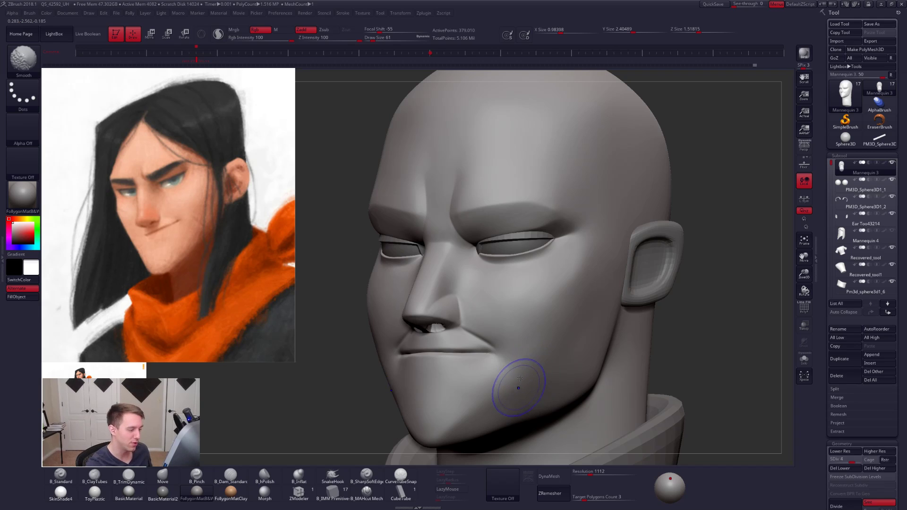
key(space)
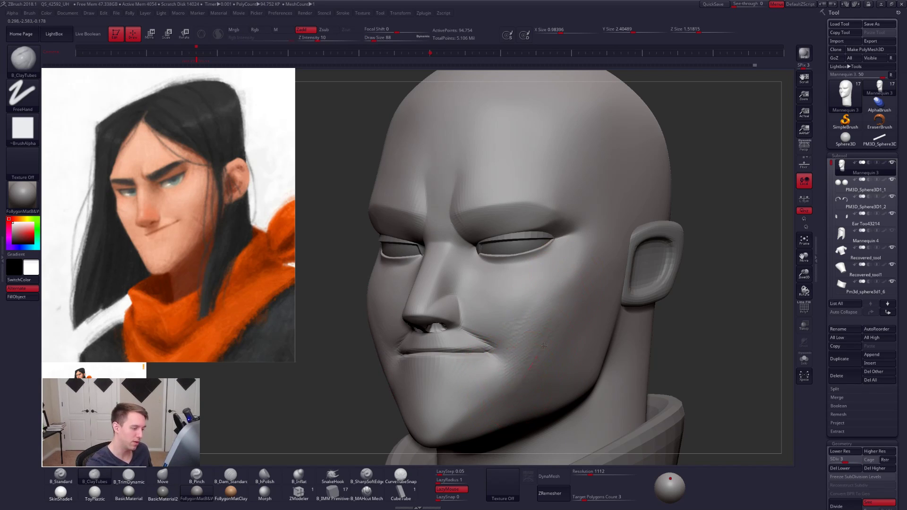
key(shift)
shift+drag(545, 342, 532, 344)
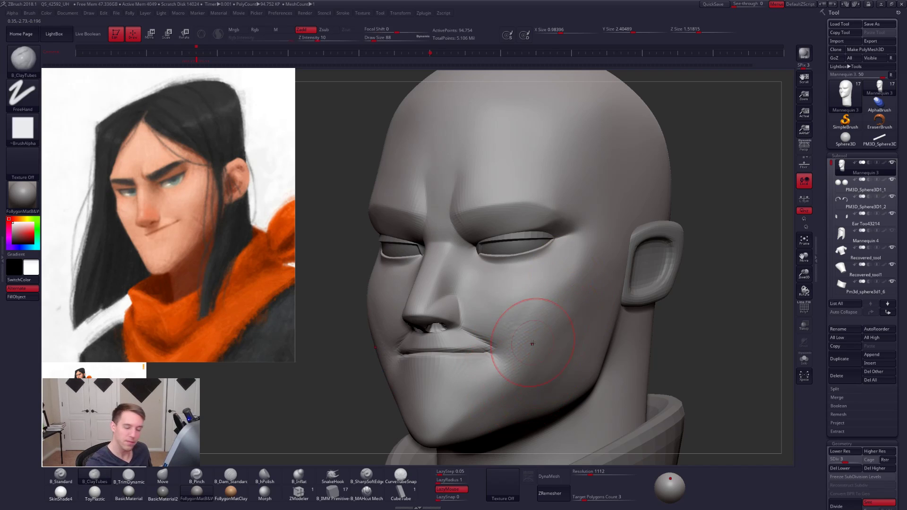
right_drag(532, 343, 577, 344)
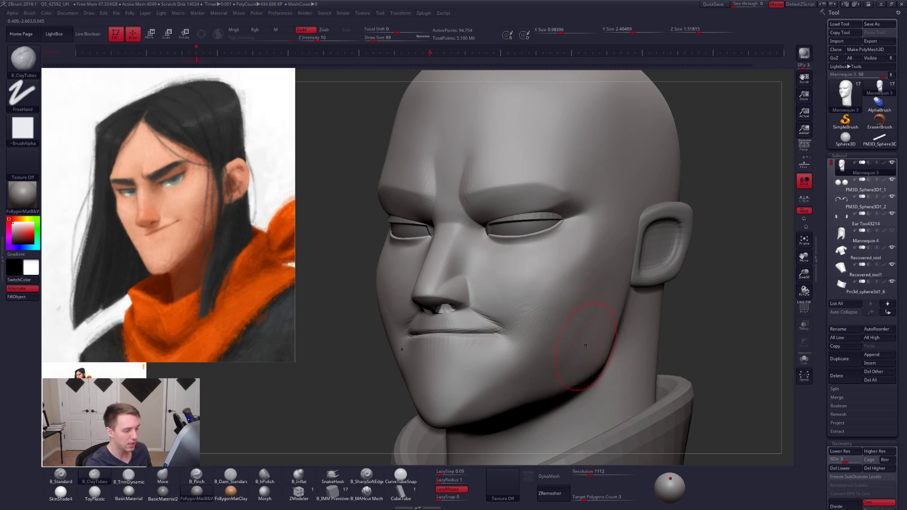
- Even out the cheek between the mouth corner and jaw, working between subdivision levels 2 and 4
key(shift+d)
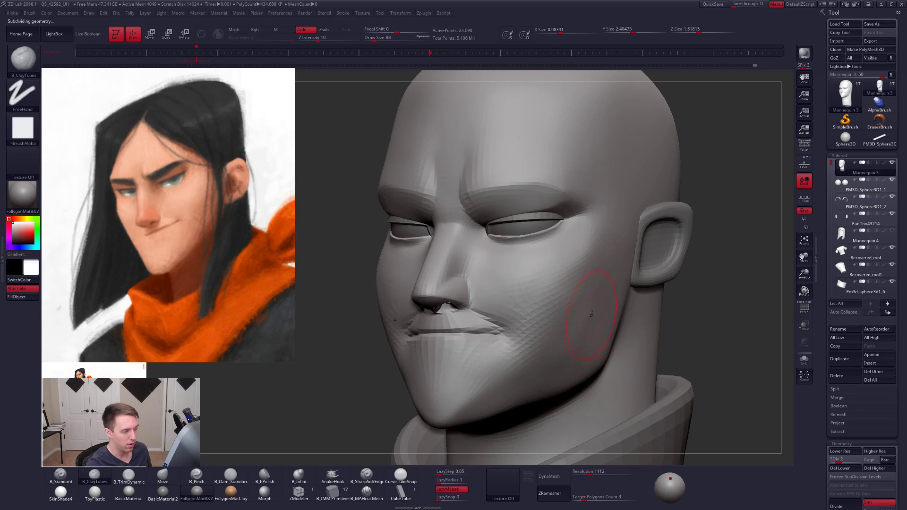
key(d)
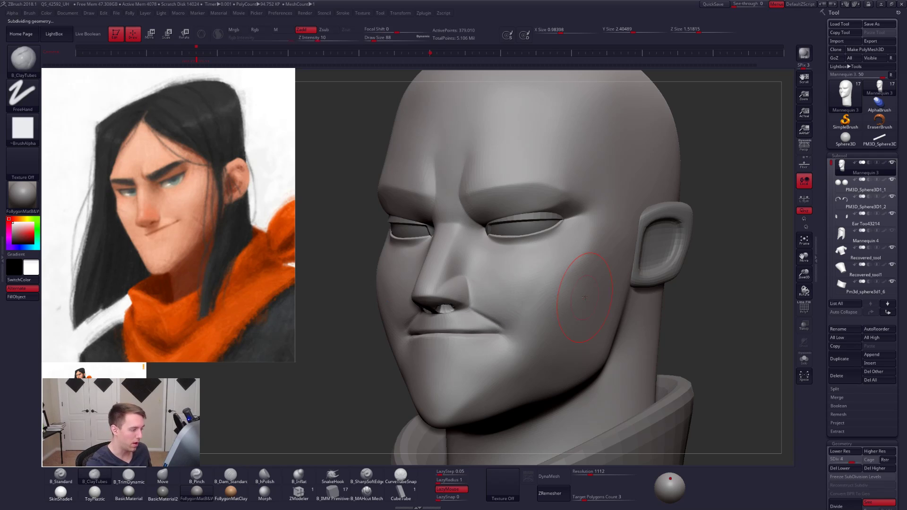
alt+right_drag(576, 343, 642, 378)
mouse_move(515, 360)
alt+right_down()
mouse_move(538, 326)
mouse_move(520, 358)
alt+right_up()
key(shift+d)
key(space)
mouse_move(554, 313)
mouse_down()
mouse_move(525, 300)
mouse_move(527, 289)
mouse_up()
key(space)
- Switch to the Move brush, raise the head to subdivision level 5 and check the mouth area from the front
key(b)
key(m)
key(v)
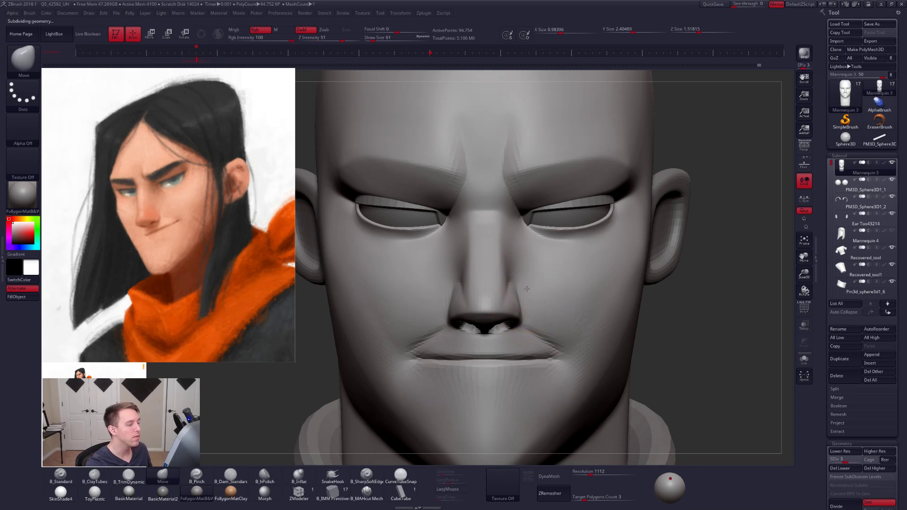
right_drag(550, 302, 503, 345)
key(space)
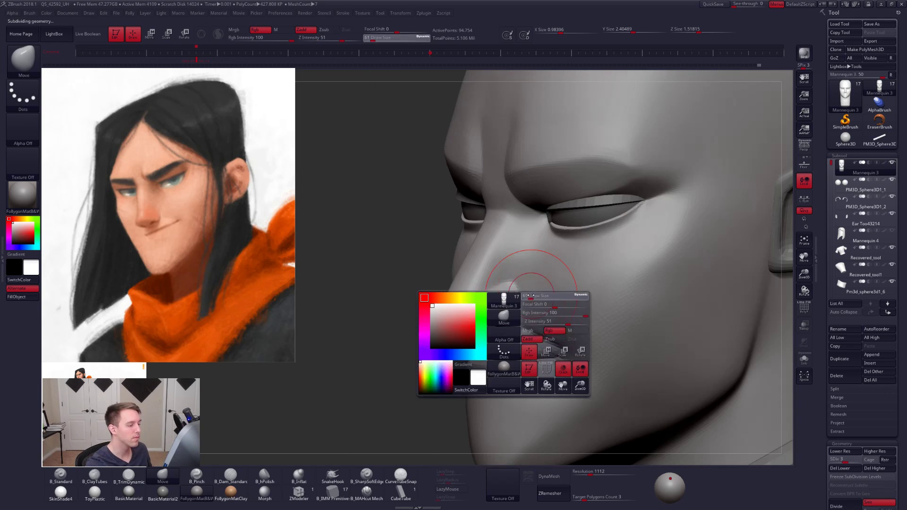
key(d)
key(d)
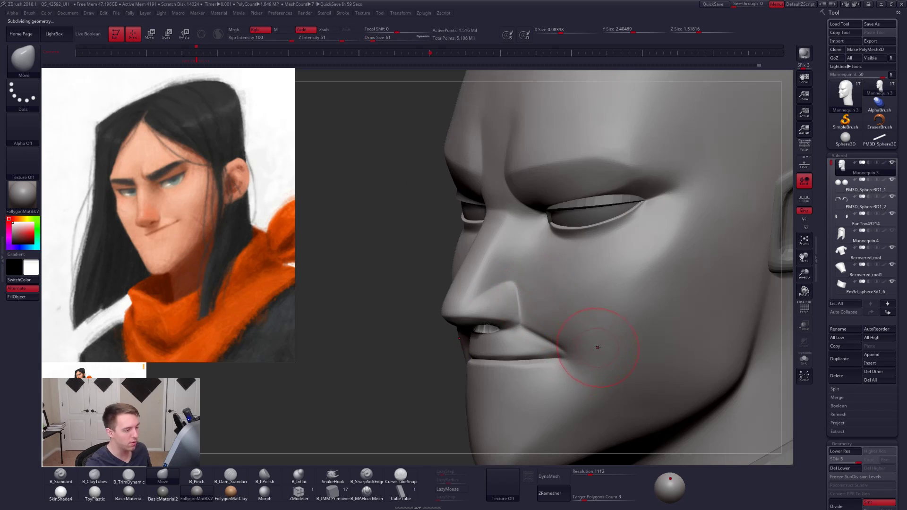
mouse_move(598, 347)
right_down()
mouse_move(607, 348)
mouse_move(575, 343)
mouse_move(579, 368)
mouse_move(563, 367)
mouse_move(542, 339)
right_up()
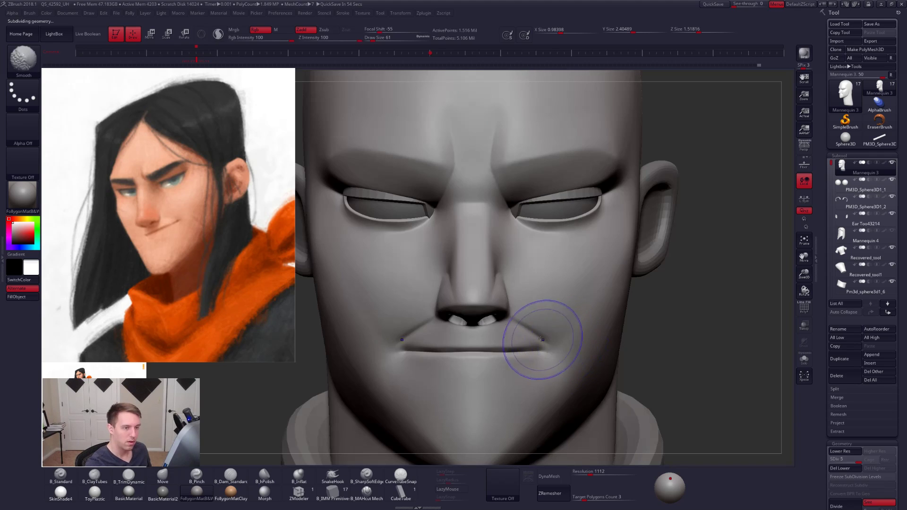
alt+right_drag(416, 337, 477, 318)
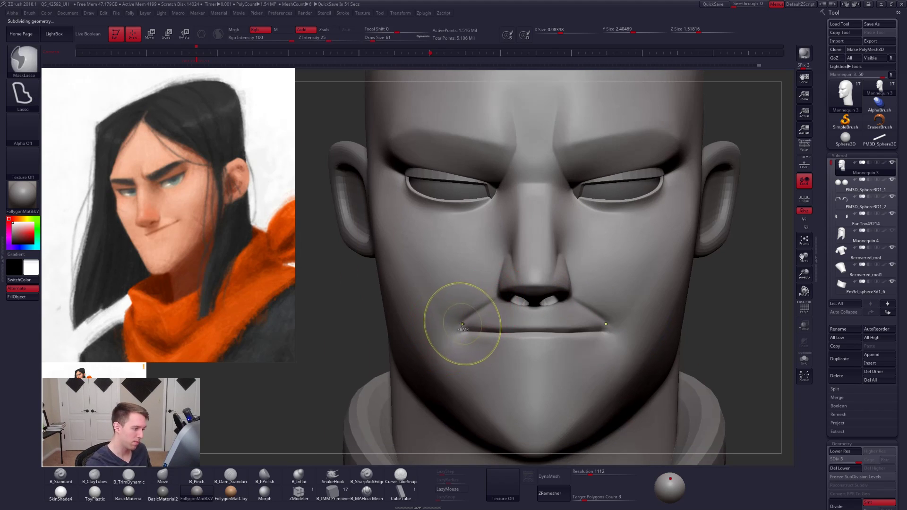
- Isolate the head and mask the upper lip, lower cheeks and sides of the nose with MaskLasso
key(alt+s)
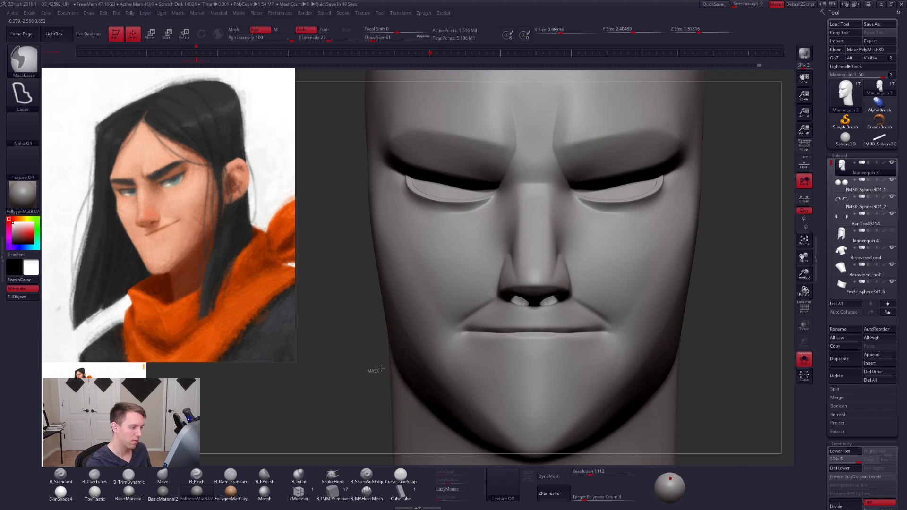
mouse_move(382, 369)
ctrl+mouse_down()
mouse_move(490, 302)
mouse_move(574, 295)
mouse_move(478, 393)
mouse_move(465, 394)
ctrl+mouse_up()
ctrl+alt+drag(490, 308, 420, 307)
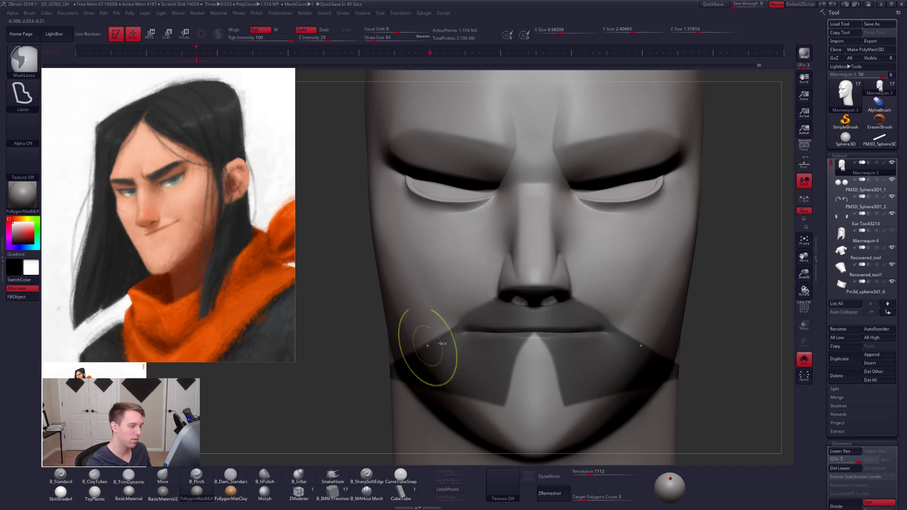
right_drag(441, 339, 476, 283)
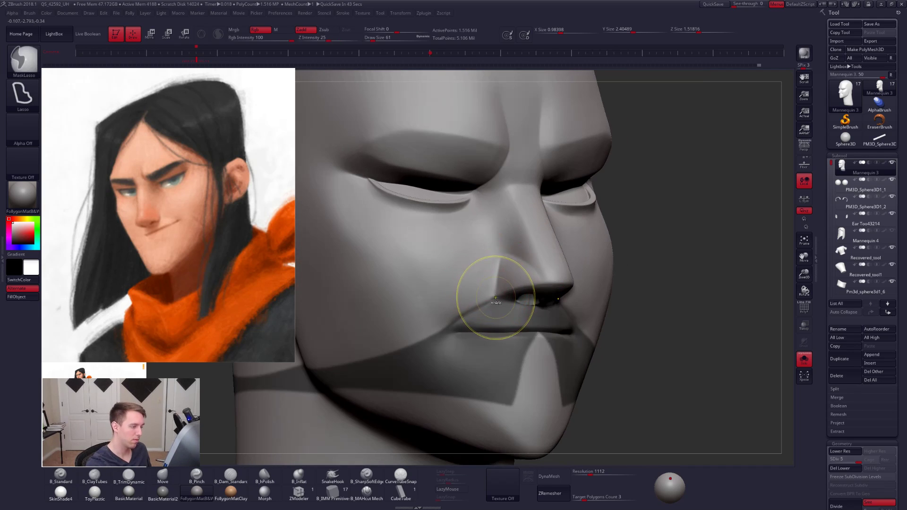
mouse_move(495, 298)
ctrl+mouse_down()
mouse_move(512, 246)
mouse_move(525, 286)
mouse_move(510, 297)
ctrl+mouse_up()
mouse_move(520, 264)
alt+right_down()
mouse_move(498, 336)
mouse_move(502, 295)
mouse_move(444, 310)
alt+right_up()
- Lower the masked head to subdivision level 2, enlarge the brush and choose ClayTubes for the cheek
key(shift+d)
key(shift+d)
key(shift+d)
key(bracketright)
key(bracketright)
key(bracketright)
key(bracketright)
key(b)
key(c)
key(t)
mouse_move(674, 391)
alt+right_down()
mouse_move(608, 360)
mouse_move(610, 346)
mouse_move(609, 360)
alt+right_up()
- Pinch across the cheek from beside the nose at size 54 and raise the head to subdivision level 5
key(5)
key(space)
drag(519, 287, 517, 288)
mouse_move(520, 294)
alt+right_down()
mouse_move(509, 308)
mouse_move(487, 305)
alt+right_up()
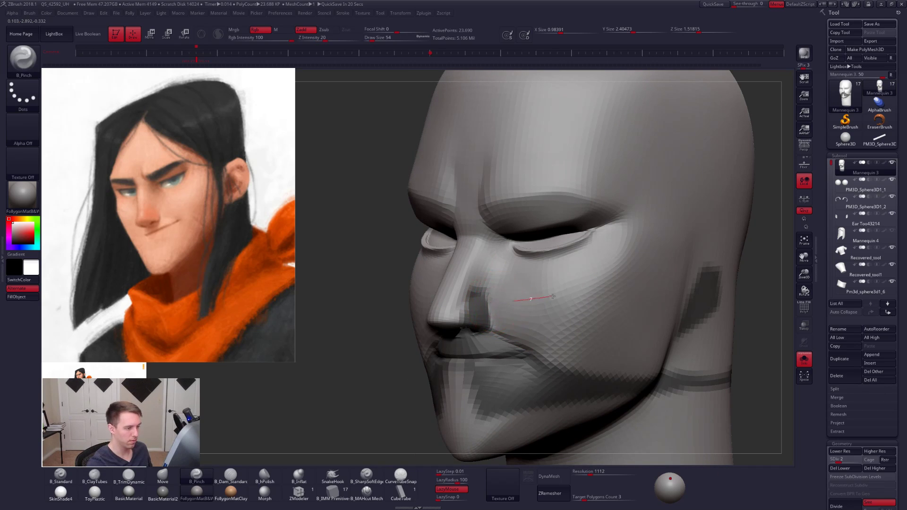
drag(590, 282, 596, 279)
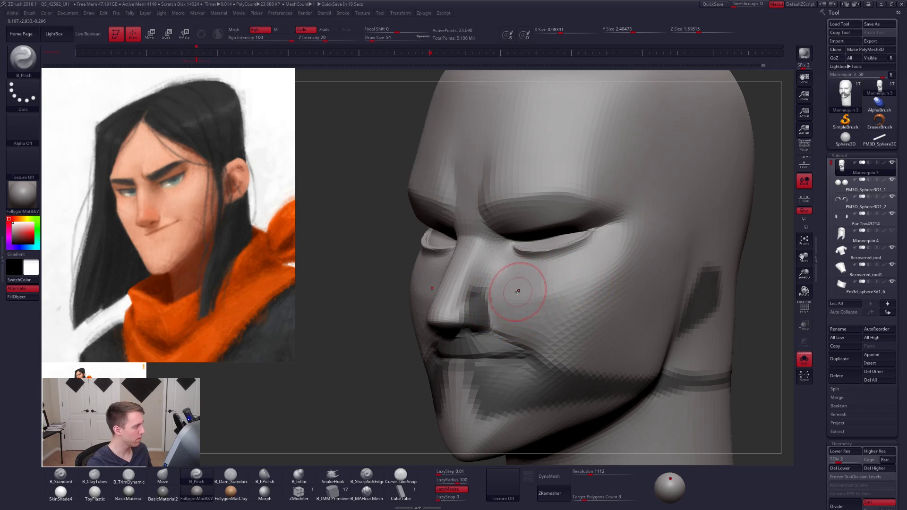
key(d)
key(d)
key(d)
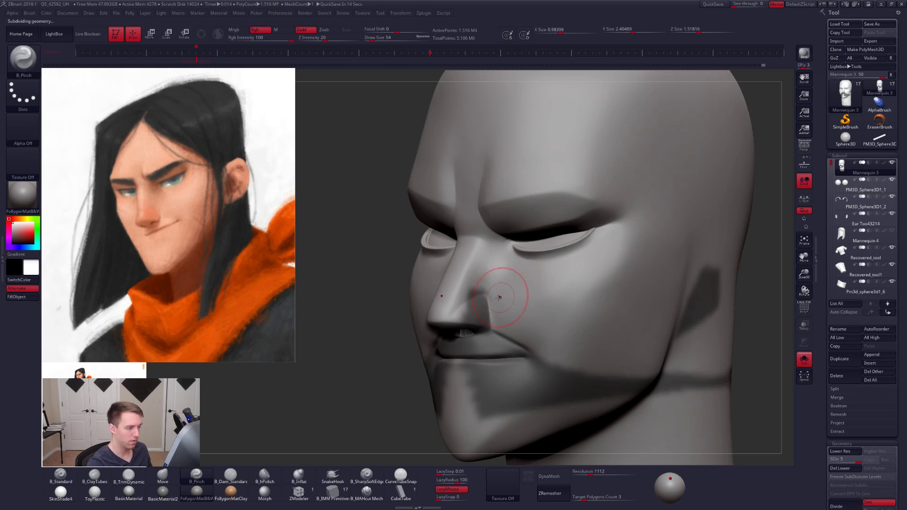
- Sharpen the cheek plane's edge from the nostril toward the ear with Pinch strokes at size 61
key(space)
drag(498, 299, 520, 296)
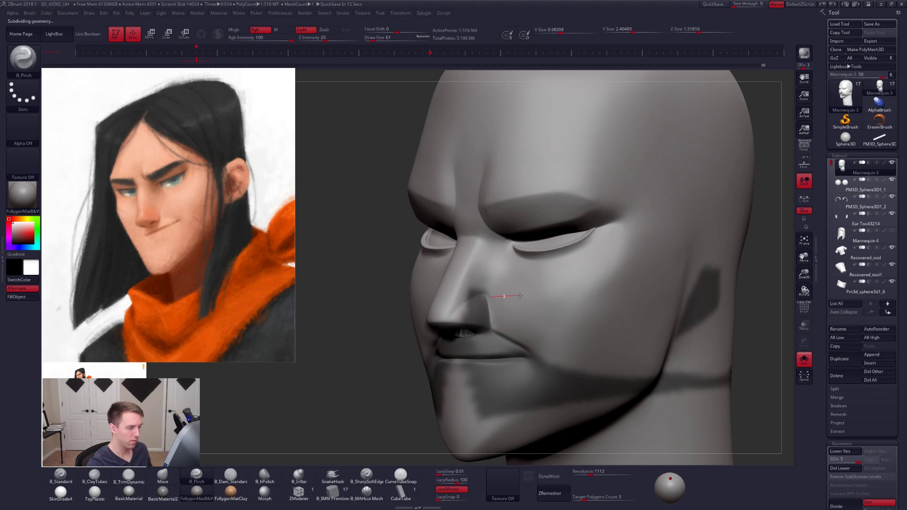
drag(626, 271, 628, 270)
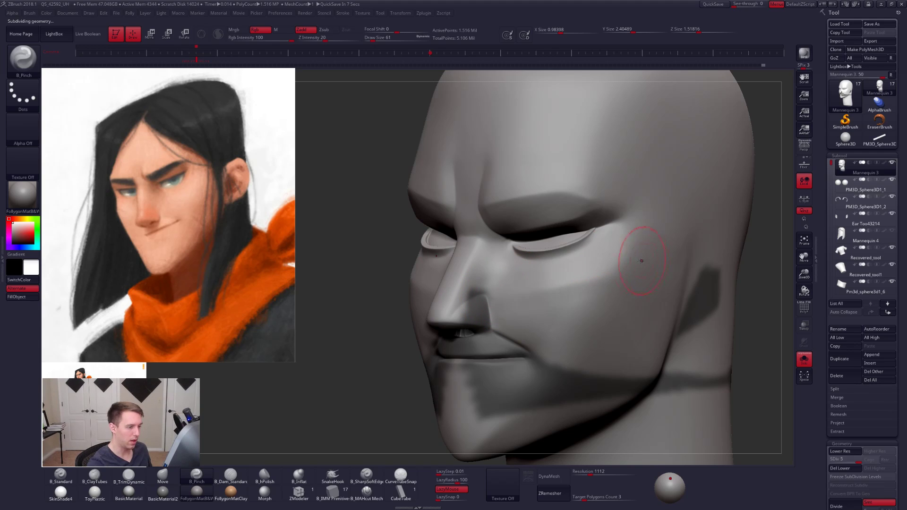
key(ctrl+z)
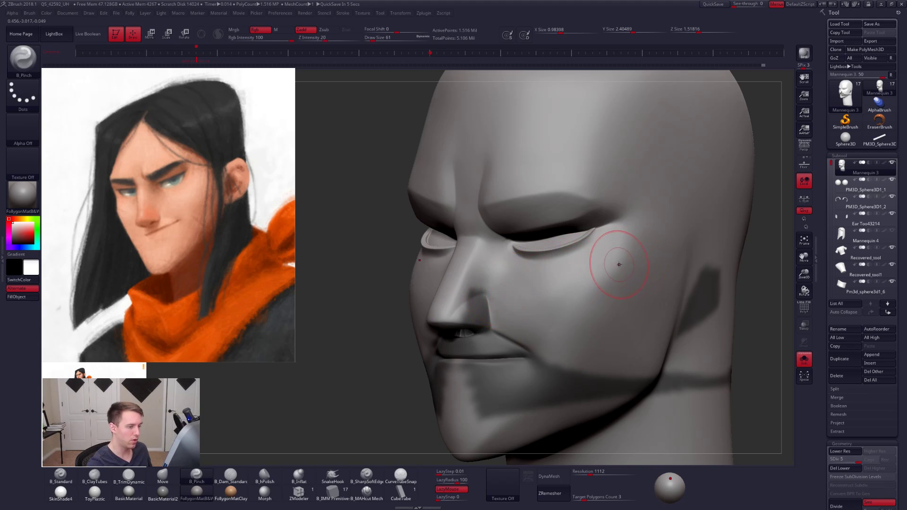
drag(601, 268, 551, 280)
drag(469, 301, 537, 286)
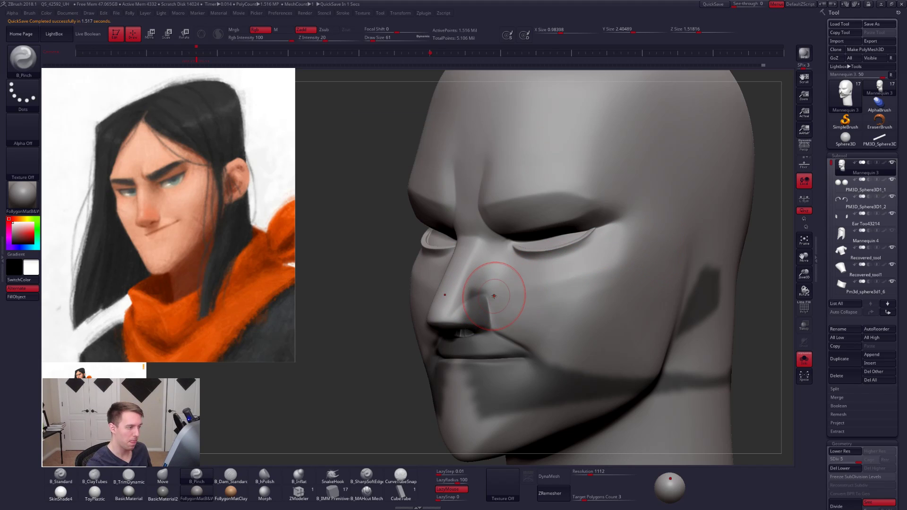
drag(526, 288, 572, 279)
mouse_move(555, 305)
shift+right_down()
mouse_move(635, 330)
mouse_move(589, 353)
mouse_move(591, 336)
shift+right_up()
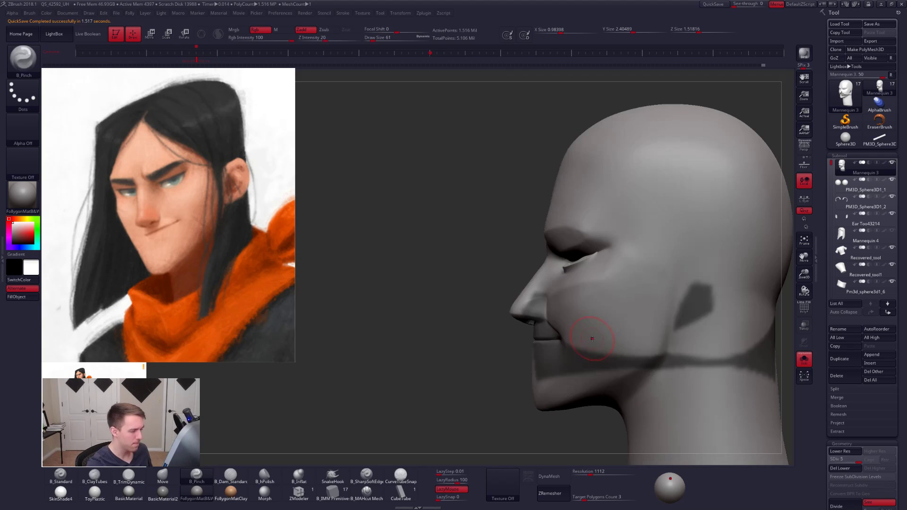
- Try a broad Pinch stroke at size 160 around the mouth corner and cheek in side view
key(space)
drag(593, 337, 608, 336)
key(space)
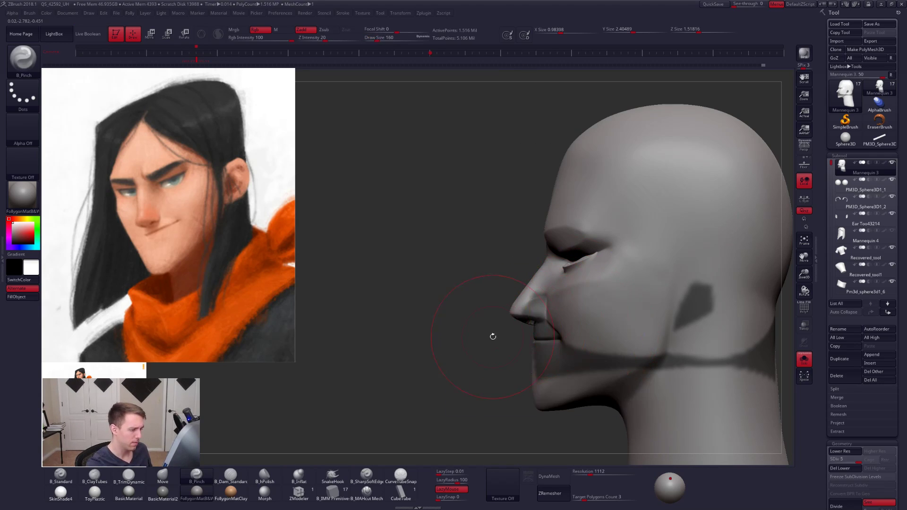
ctrl+drag(491, 336, 502, 348)
mouse_move(558, 347)
right_down()
mouse_move(556, 358)
mouse_move(565, 331)
right_up()
key(ctrl+z)
- Build up the cheek beside the mouth corner with ClayTubes strokes at sizes 74 and 81
key(space)
key(space)
drag(573, 331, 560, 332)
right_drag(554, 303, 598, 303)
key(2)
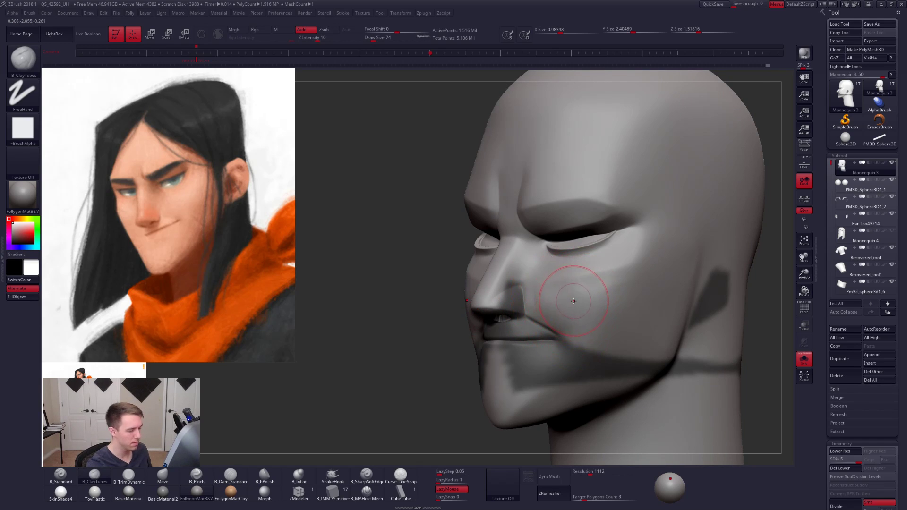
key(space)
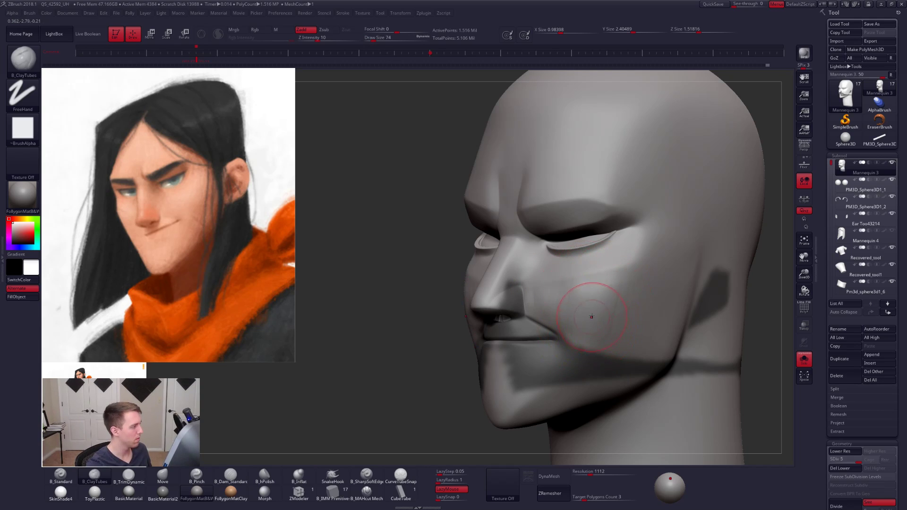
key(space)
drag(617, 298, 619, 298)
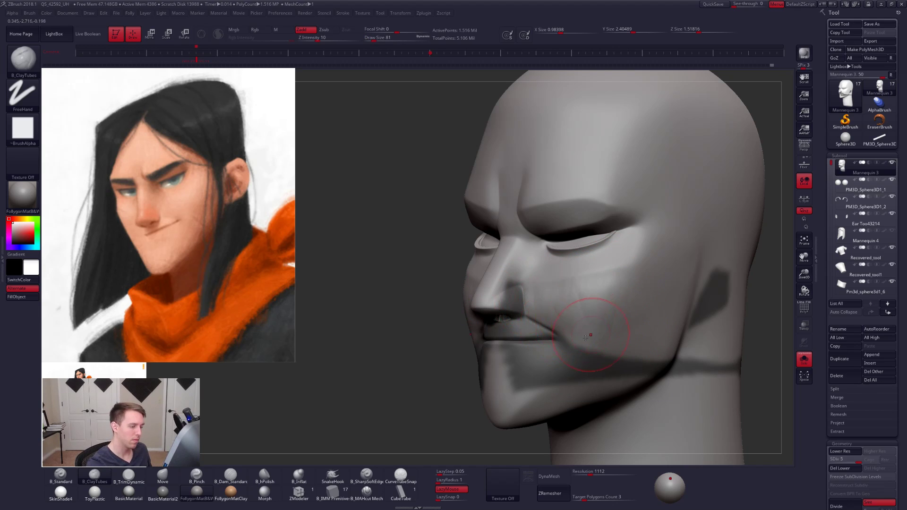
right_drag(591, 334, 510, 336)
ctrl+drag(487, 338, 501, 347)
- Lower the head to subdivision level 1 and choose the Move brush at size 181
key(shift+d)
key(shift+d)
key(shift+d)
key(shift+d)
key(space)
drag(582, 340, 608, 340)
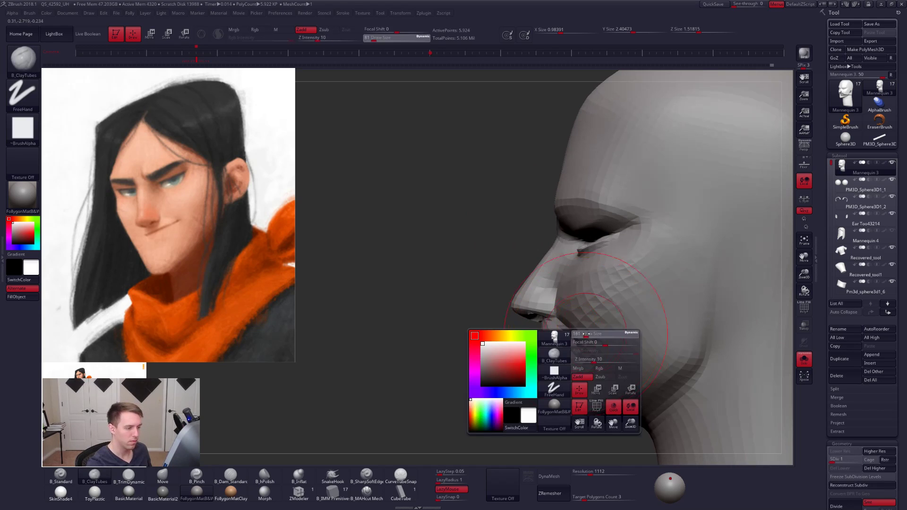
key(b)
key(m)
key(v)
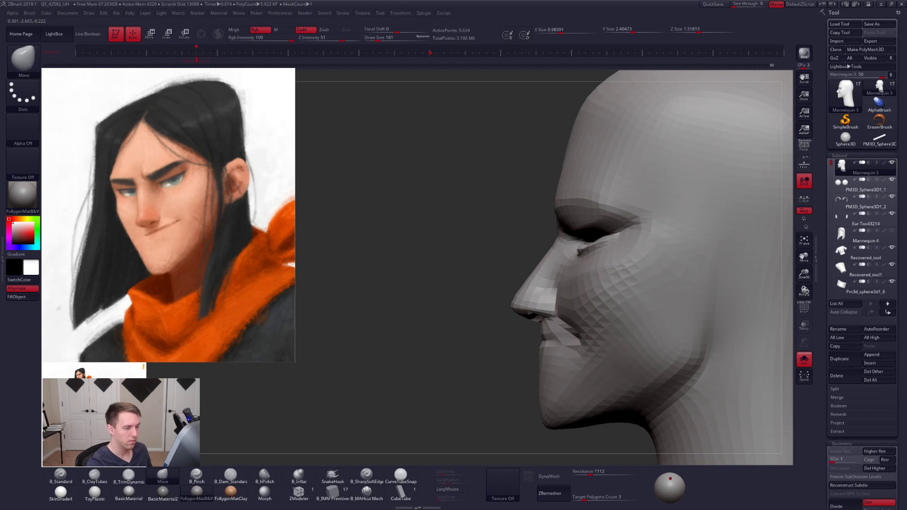
- Adjust the jaw and chin profile with the Move brush at size 160 on subdivision level 2
key(d)
key(space)
drag(593, 340, 597, 342)
key(space)
alt+right_drag(597, 365, 573, 357)
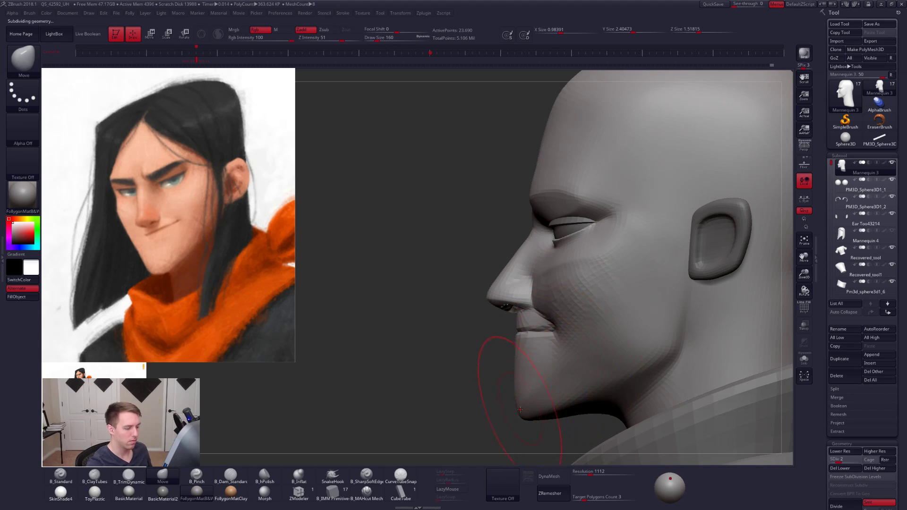
drag(520, 410, 529, 411)
- Shape the lower face beside the mouth corners in front view with Move strokes, starting at size 121
mouse_move(587, 355)
ctrl+right_down()
mouse_move(558, 352)
mouse_move(614, 355)
ctrl+right_up()
key(space)
drag(589, 353, 586, 353)
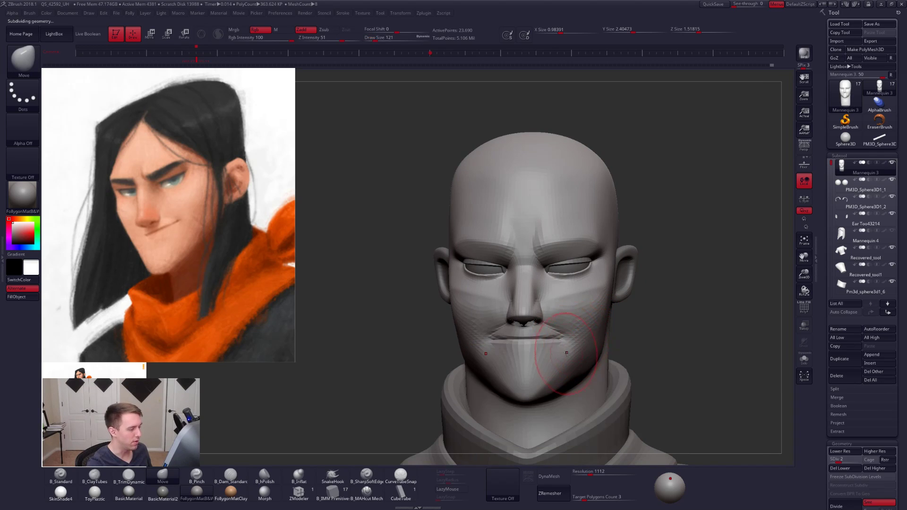
right_drag(567, 353, 569, 348)
key(space)
drag(587, 329, 585, 328)
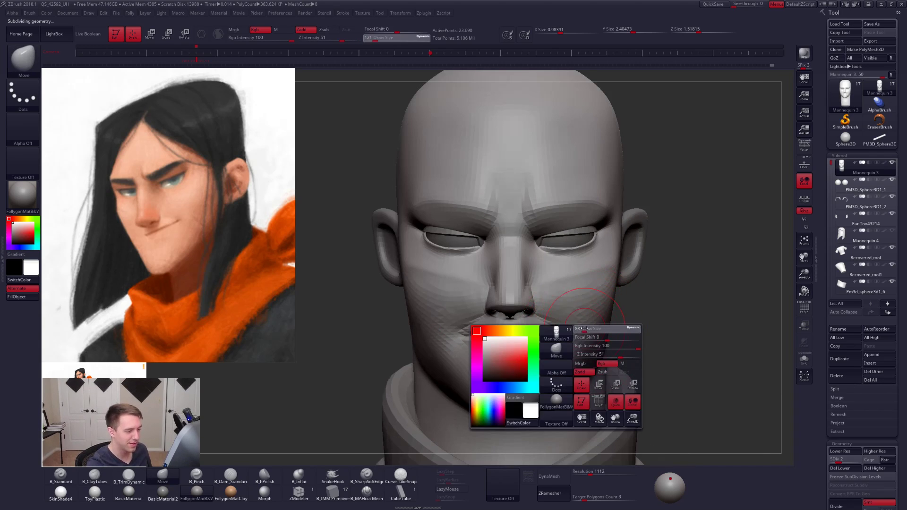
mouse_move(586, 329)
right_down()
mouse_move(579, 372)
mouse_move(593, 366)
mouse_move(577, 304)
right_up()
- Flatten the cheek plane with TrimDynamic at subdivision level 3 and set the brush size to 104
key(b)
key(t)
key(d)
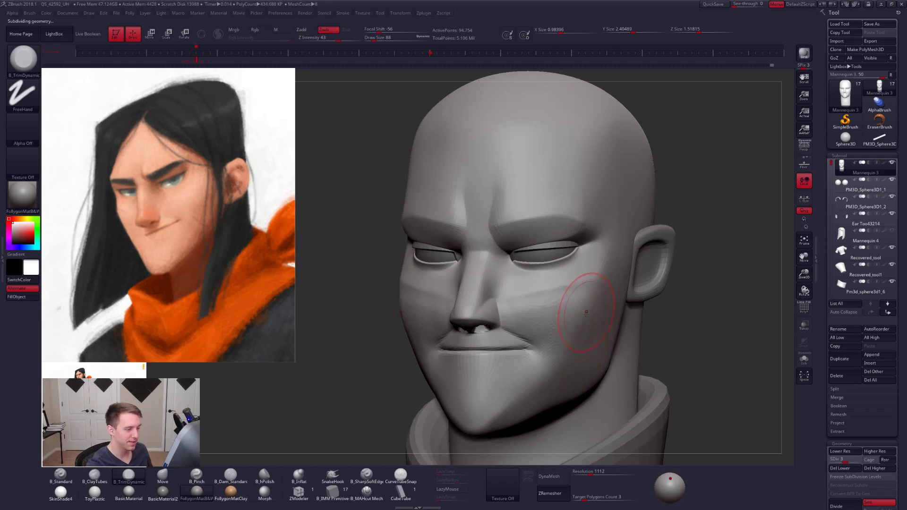
key(space)
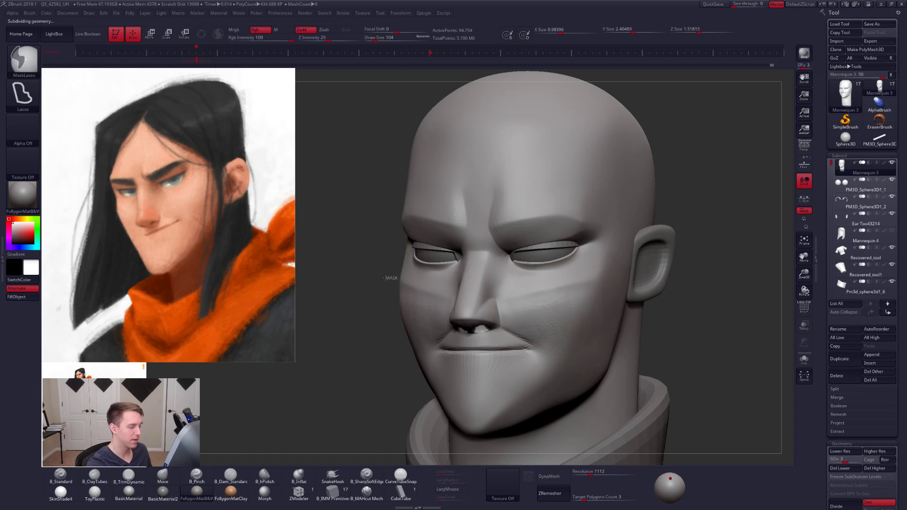
- Isolate the lower face with an inverted lasso mask and choose the Move brush at subdivision level 1
mouse_move(391, 277)
ctrl+mouse_down()
mouse_move(505, 334)
mouse_move(472, 378)
ctrl+mouse_up()
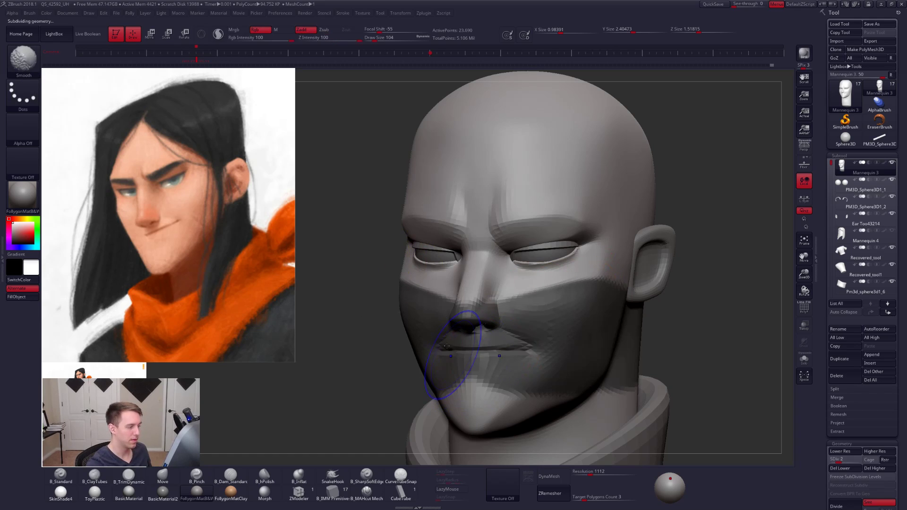
key(shift+d)
key(shift+d)
key(b)
key(m)
key(v)
ctrl+click(385, 328)
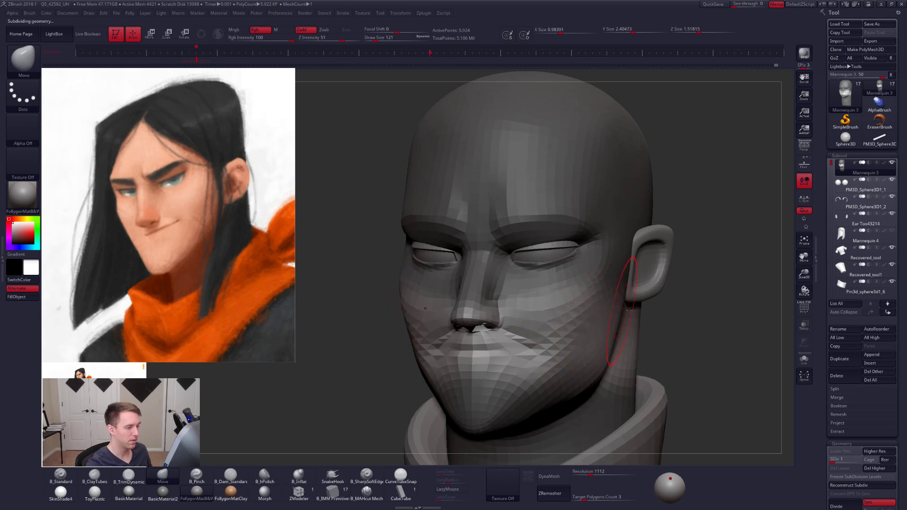
- Move the jaw and cheek area below the ear and return the unmasked head to subdivision level 2
ctrl+click(628, 324)
drag(597, 278, 589, 320)
key(ctrl+d)
key(space)
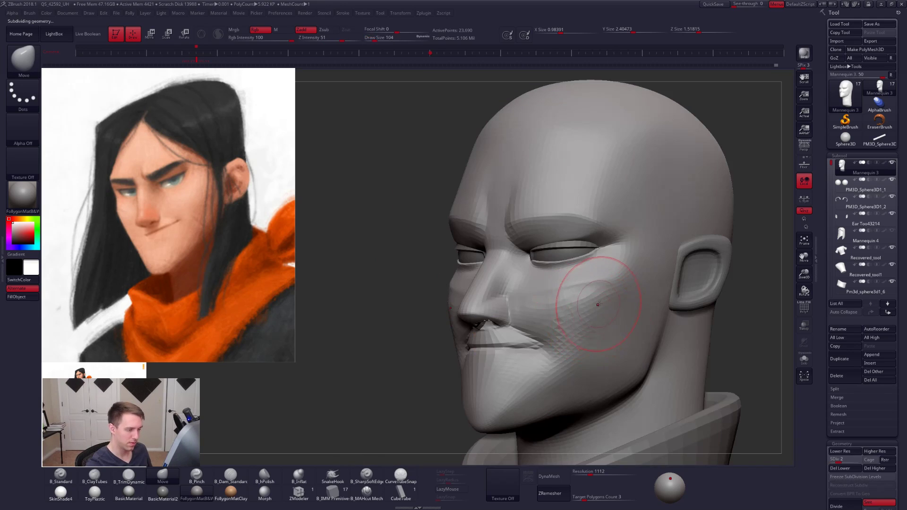
- Pinch from below the mouth corner up across the cheek at size 104 on subdivision level 3
key(5)
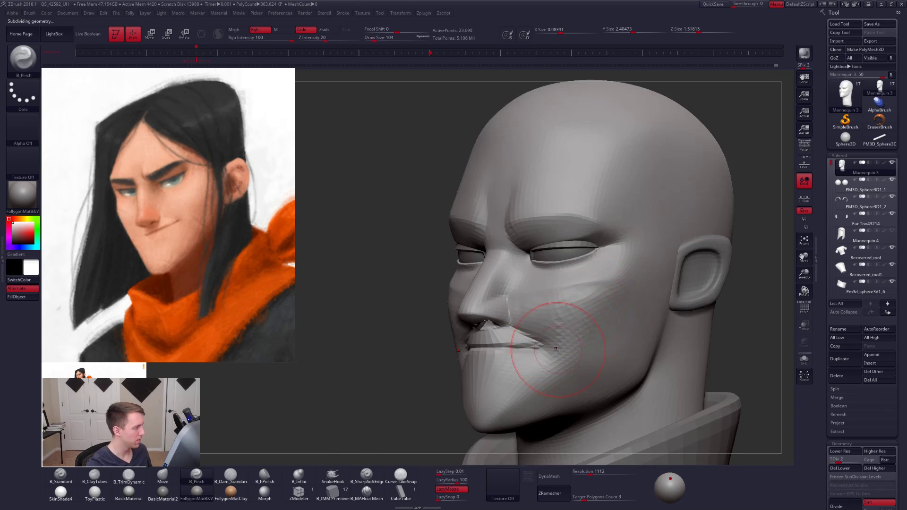
key(d)
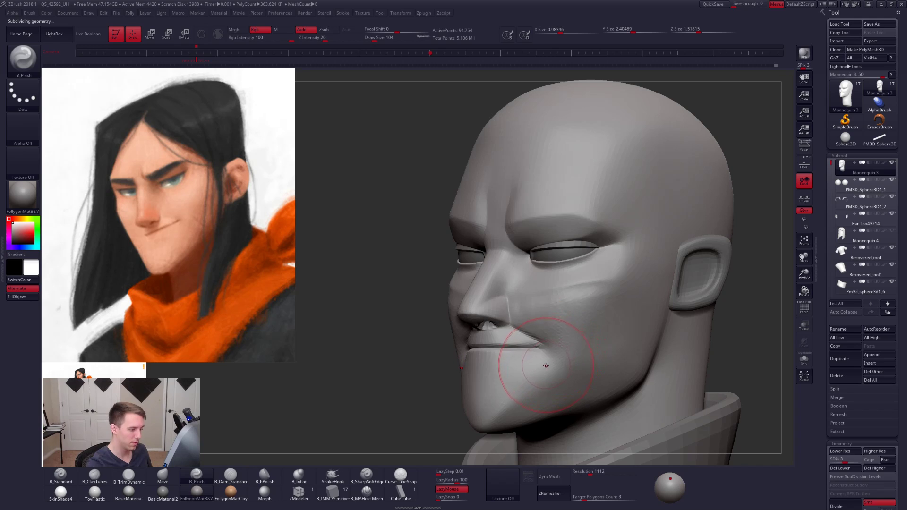
key(2)
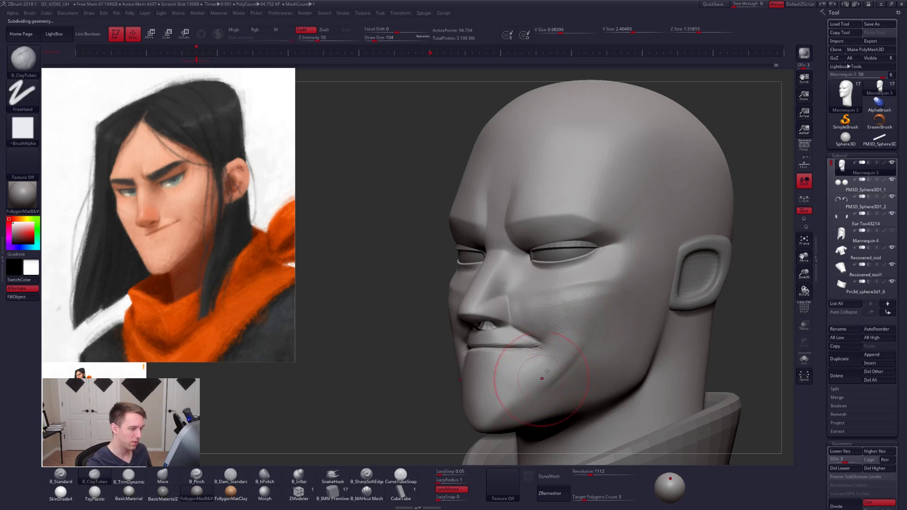
key(5)
mouse_move(539, 367)
mouse_down()
mouse_move(511, 394)
mouse_move(584, 326)
mouse_up()
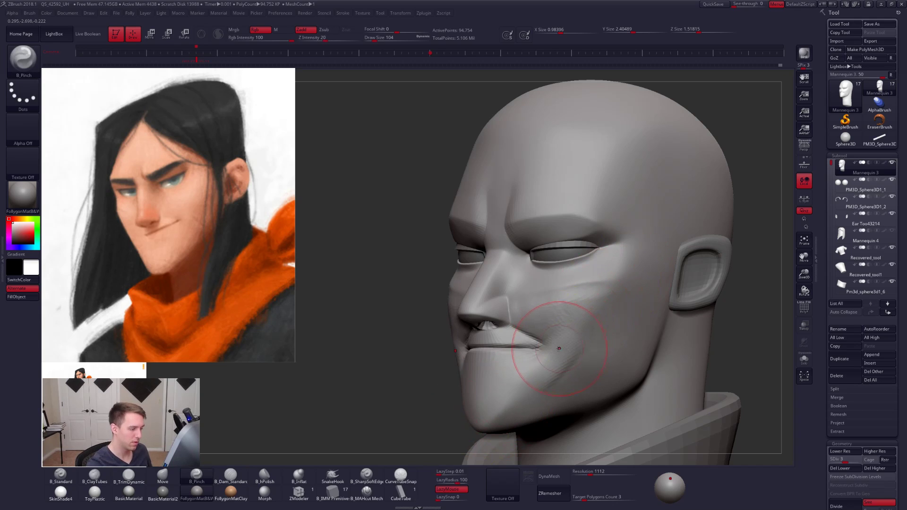
- Adjust the lower cheek with the Move brush at subdivision level 2 and raise the head to level 3
key(4)
key(shift+d)
key(shift+d)
key(d)
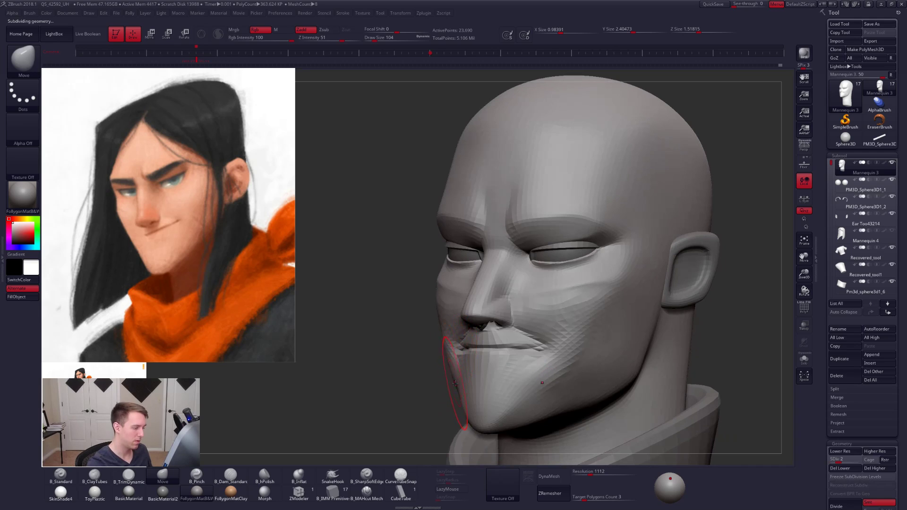
key(d)
drag(366, 378, 429, 360)
- Rework both cheeks and the area behind the mouth corner with ClayTubes and TrimDynamic at size 104
key(2)
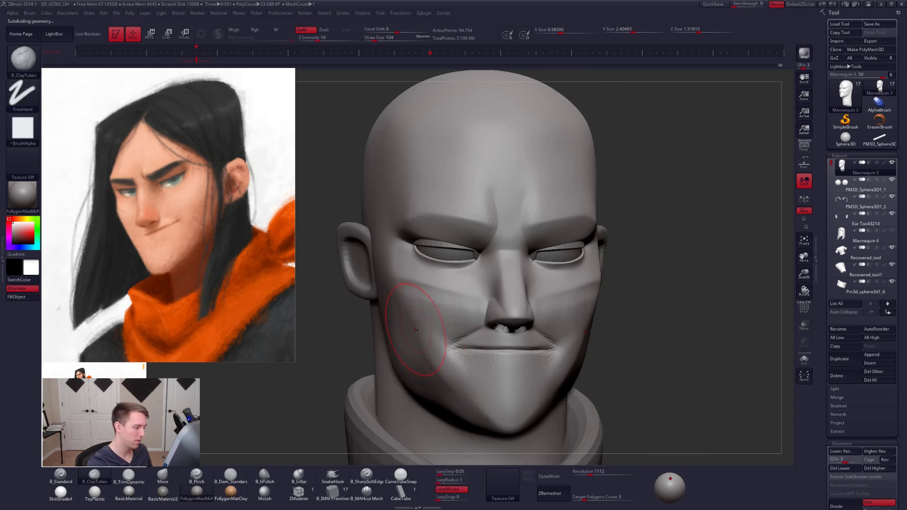
key(3)
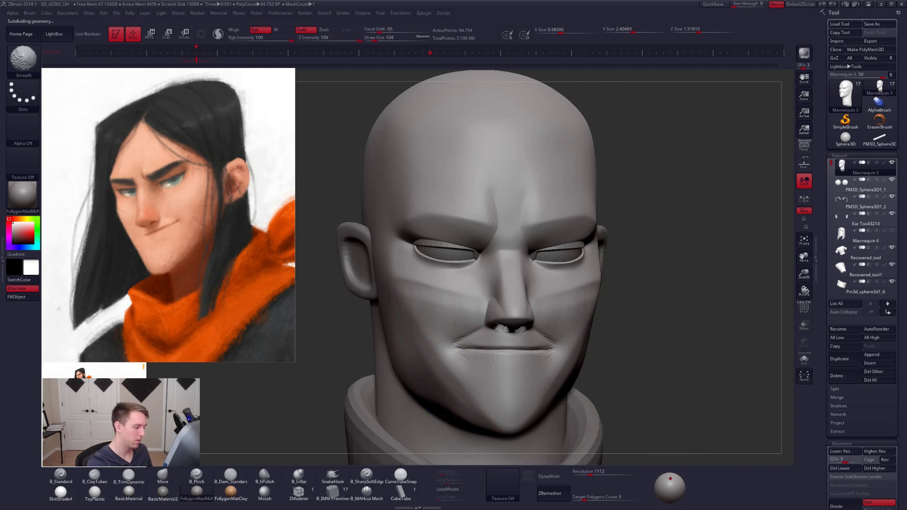
right_drag(465, 378, 528, 378)
key(2)
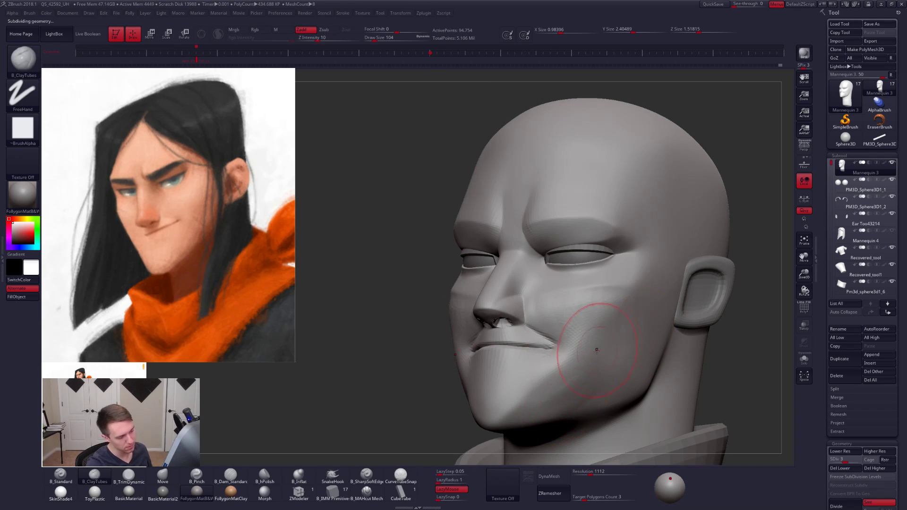
alt+right_drag(590, 382, 567, 376)
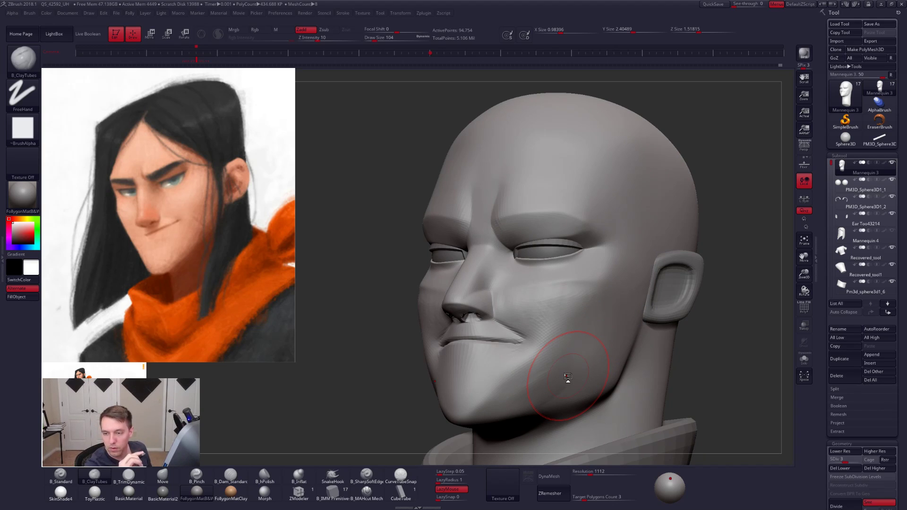
mouse_move(568, 376)
alt+right_down()
mouse_move(577, 344)
mouse_move(569, 346)
alt+right_up()
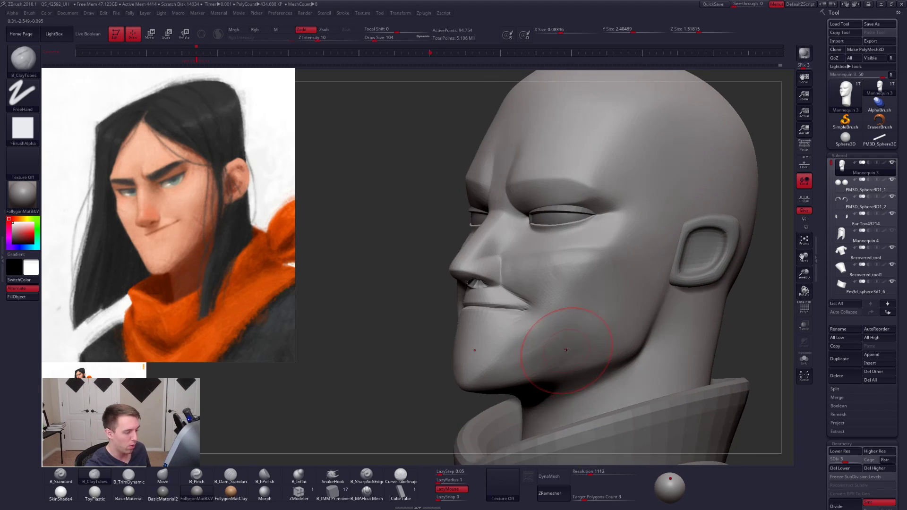
- Flatten the lower cheek and jaw with TrimDynamic at size 104 and smooth the cheek at subdivision level 4
key(space)
drag(569, 348, 568, 347)
key(3)
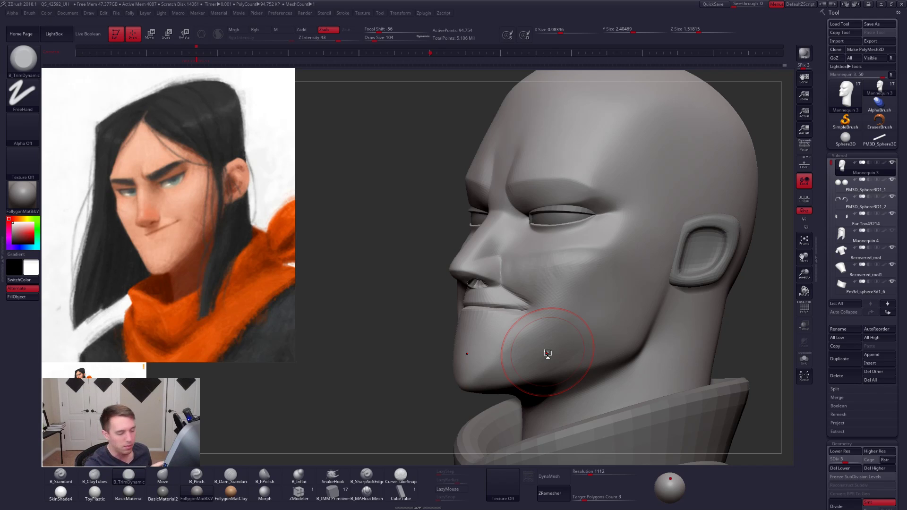
key(space)
drag(594, 338, 595, 338)
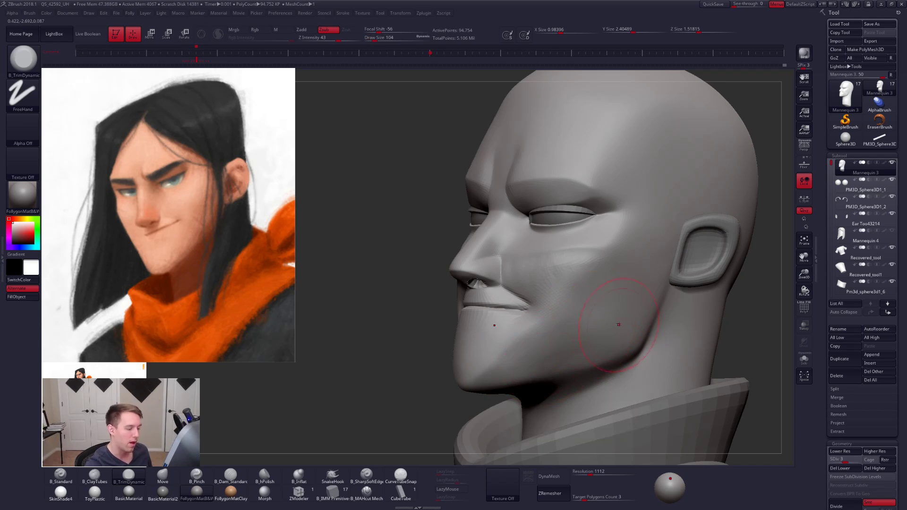
mouse_move(619, 325)
mouse_down()
mouse_move(567, 314)
mouse_move(569, 328)
mouse_move(551, 350)
mouse_move(598, 281)
mouse_up()
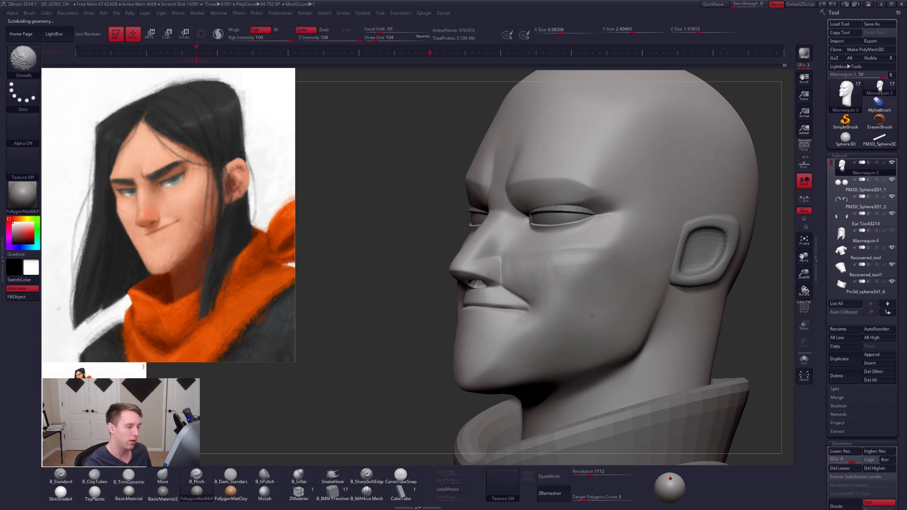
mouse_move(592, 315)
right_down()
mouse_move(728, 297)
mouse_move(633, 303)
right_up()
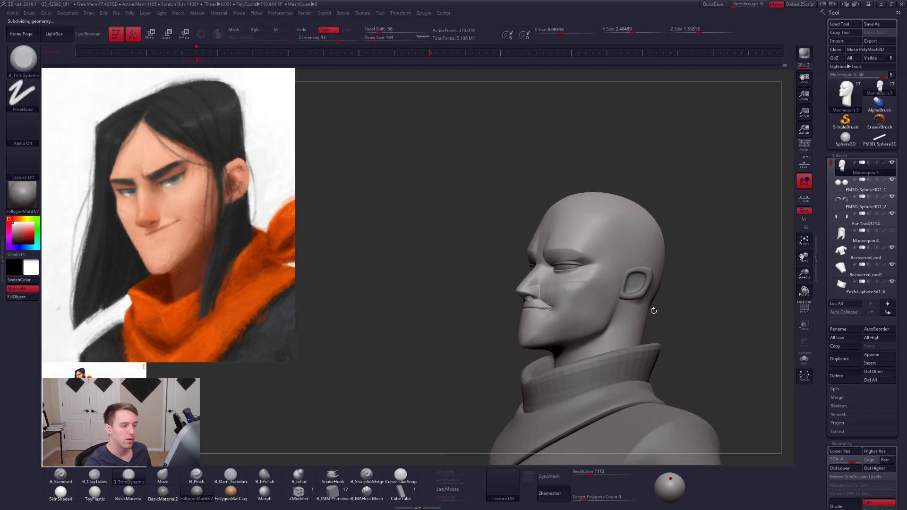
- Lower the head to subdivision level 2 in side view and choose an enlarged Move brush for the skull
key(shift+f)
right_drag(694, 310, 621, 312)
key(d)
key(space)
drag(651, 312, 637, 307)
key(shift+f)
key(shift+d)
key(shift+d)
key(shift+d)
key(space)
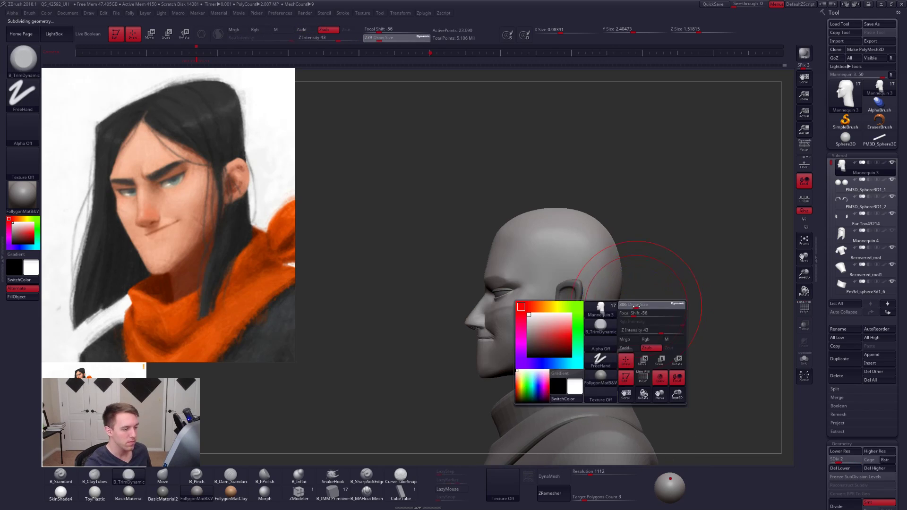
key(b)
key(m)
key(v)
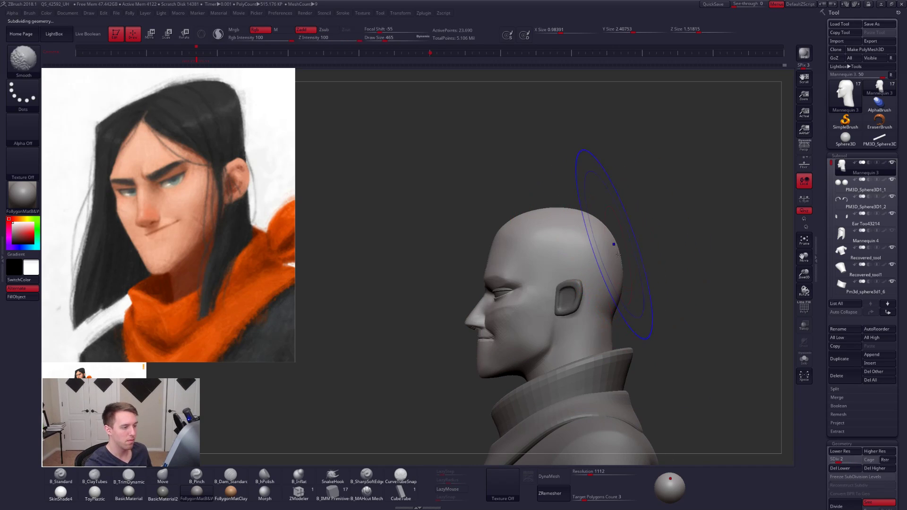
- Adjust the back of the skull with the brush at size 465 and raise the head to subdivision level 5
key(shift+d)
drag(616, 262, 616, 264)
key(space)
key(d)
key(d)
key(d)
key(d)
- Show the wireframe, mask the top of the skull with a lasso and assign it its own polygroup
key(shift+f)
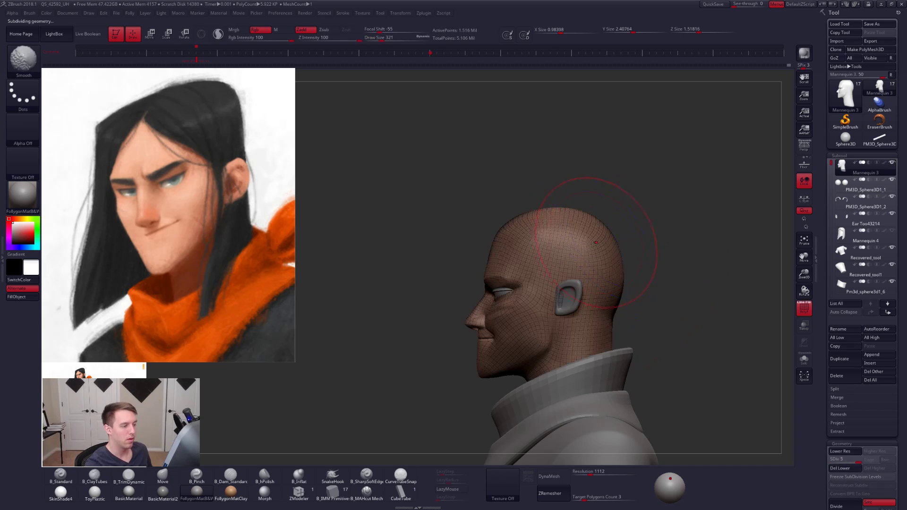
mouse_move(454, 254)
ctrl+mouse_down()
mouse_move(695, 245)
mouse_move(448, 203)
ctrl+mouse_up()
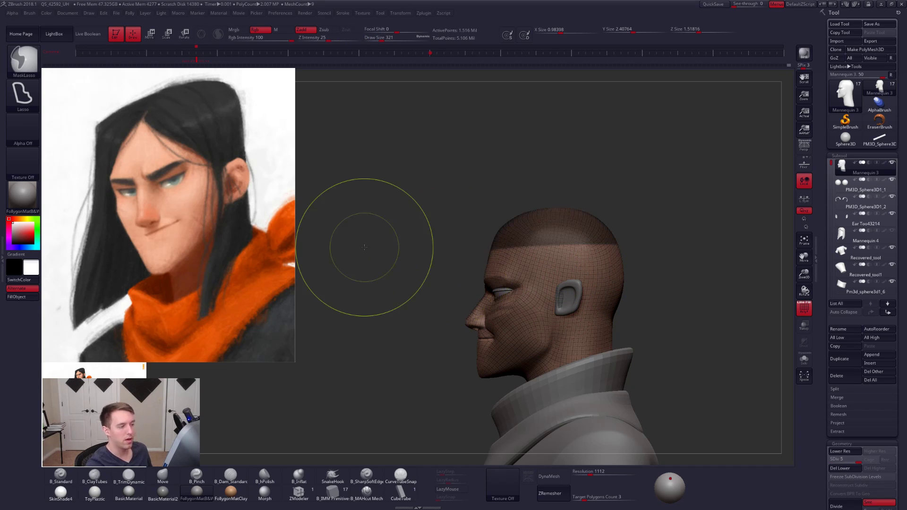
key(ctrl+w)
- Compare the skull polygroup's wireframe at subdivision level 1 with the higher levels up to 5 in front view
mouse_move(655, 307)
shift+mouse_down()
mouse_move(690, 306)
mouse_move(716, 290)
mouse_move(652, 302)
shift+mouse_up()
key(bracketleft)
key(bracketleft)
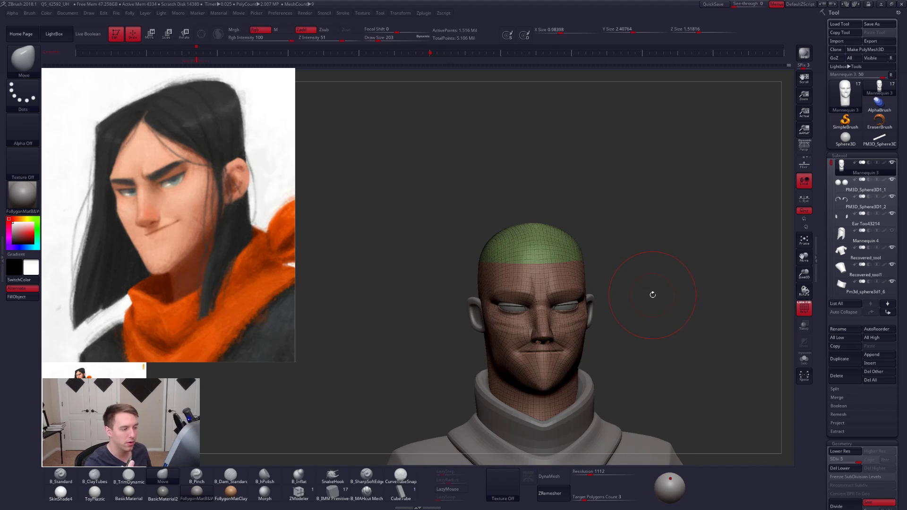
key(shift+d)
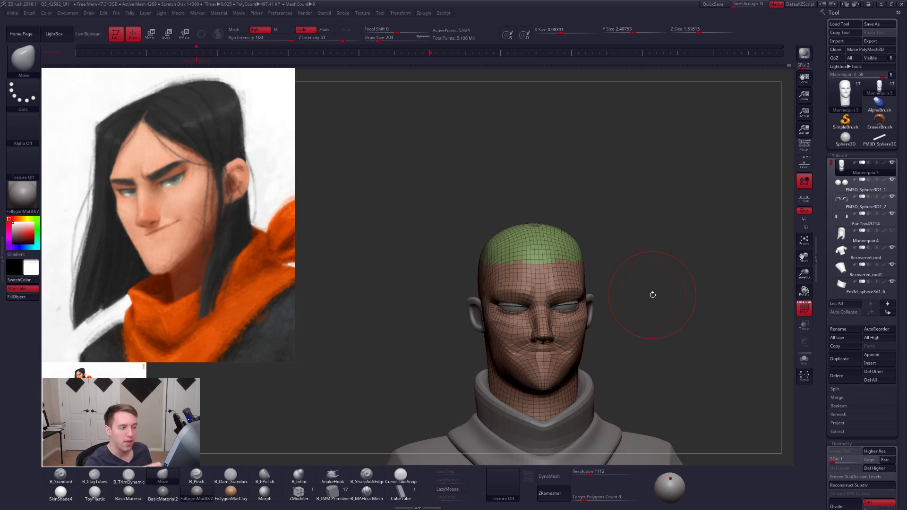
key(d)
key(d)
key(d)
key(d)
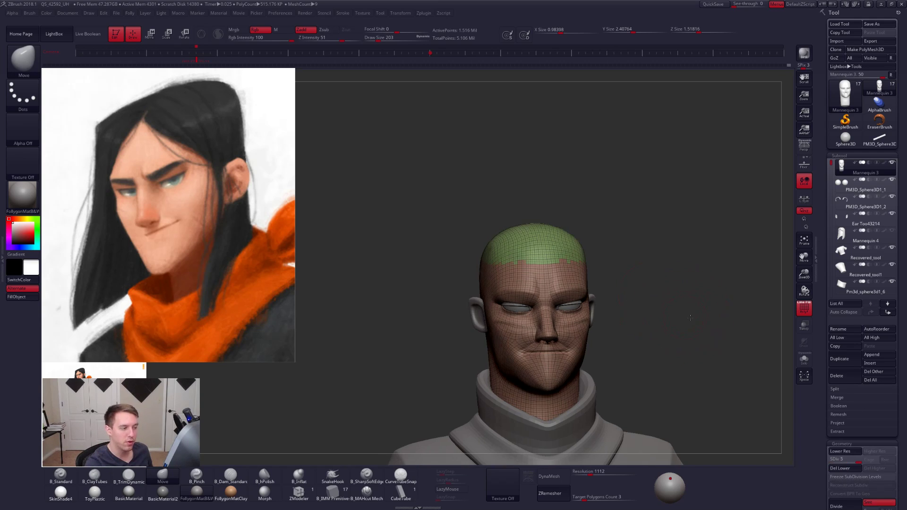
- Regroup the whole head as a single polygroup and isolate it in Solo mode in side view
drag(691, 318, 692, 298)
mouse_move(494, 280)
mouse_down()
mouse_move(658, 318)
mouse_move(615, 336)
mouse_up()
key(ctrl)
key(ctrl+w)
alt+drag(674, 347, 645, 324)
key(alt+s)
shift+drag(633, 363, 671, 369)
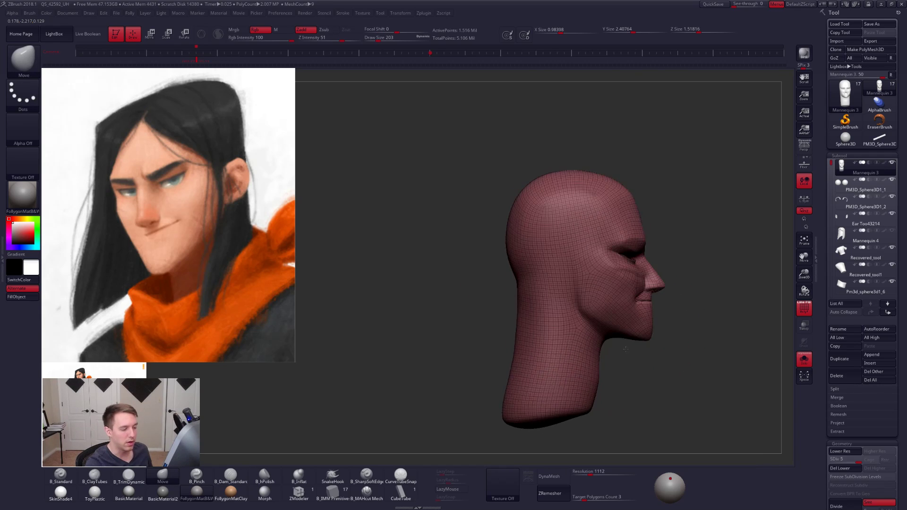
- At subdivision level 1, mask the lower neck with a lasso, assign it its own polygroup and hide the wireframe
mouse_move(607, 373)
alt+mouse_down()
mouse_move(612, 339)
mouse_move(633, 339)
mouse_move(622, 334)
alt+mouse_up()
key(shift+d)
key(shift+d)
key(shift+d)
key(shift+d)
key(s)
key(ctrl)
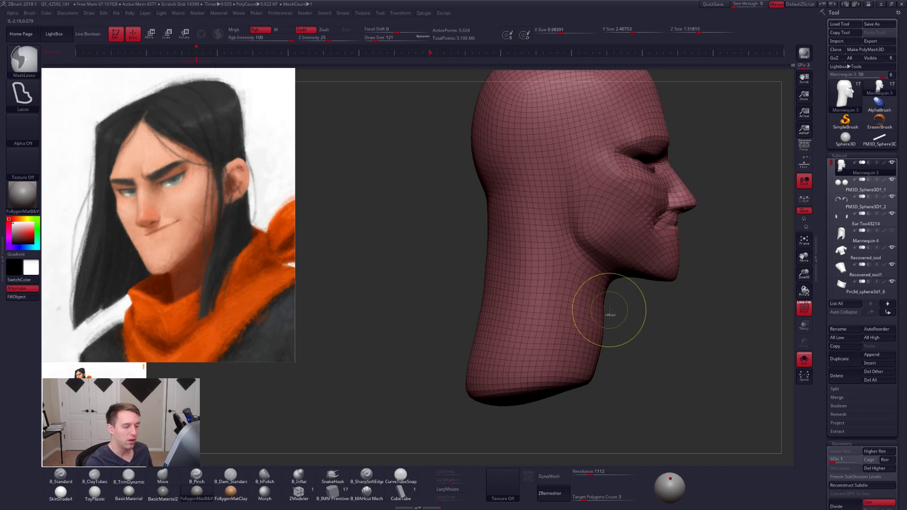
mouse_move(517, 287)
ctrl+mouse_down()
mouse_move(416, 284)
mouse_move(614, 461)
mouse_move(614, 322)
mouse_move(644, 350)
mouse_move(699, 352)
mouse_move(511, 343)
ctrl+mouse_up()
key(ctrl+w)
key(shift+f)
alt+drag(705, 341, 642, 348)
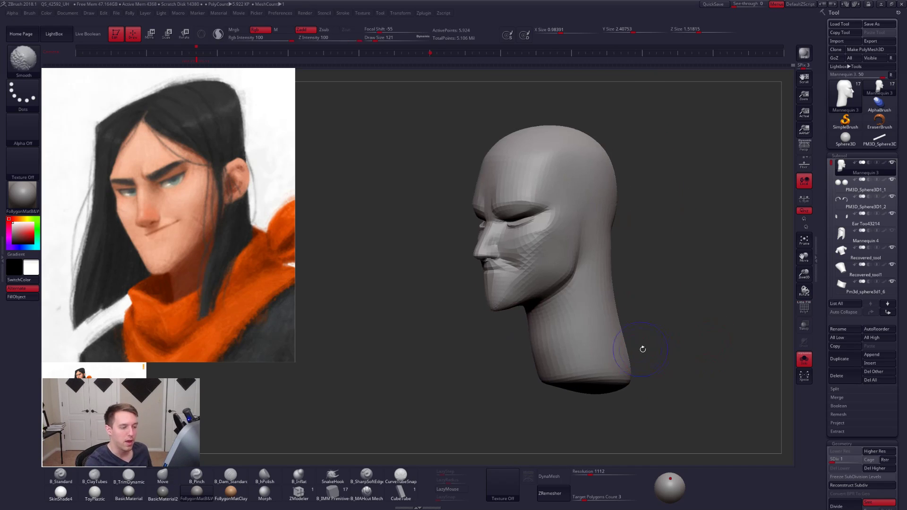
- Compare the neck polygroup's boundary and wireframe at subdivision level 5 with the lower levels in side view
key(shift+f)
key(d)
key(d)
key(d)
key(d)
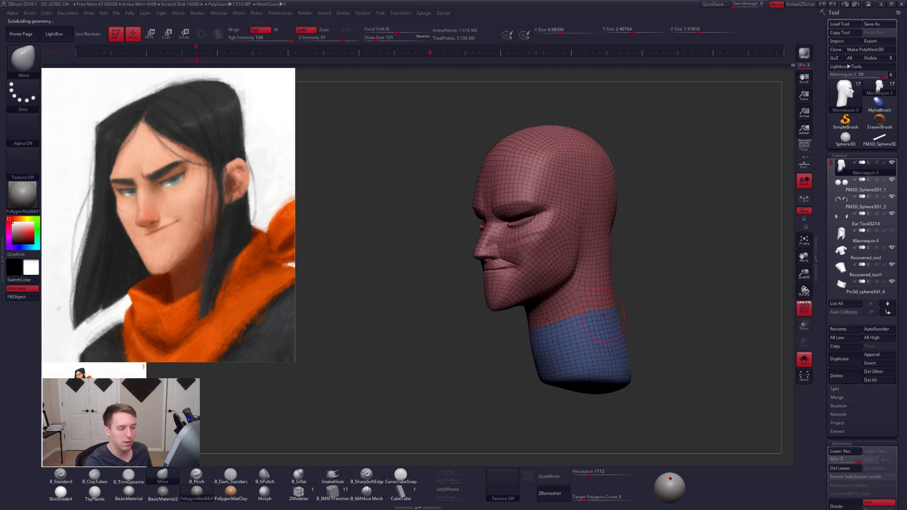
shift+drag(641, 325, 595, 334)
key(shift+d)
key(shift+d)
key(shift+d)
key(shift+d)
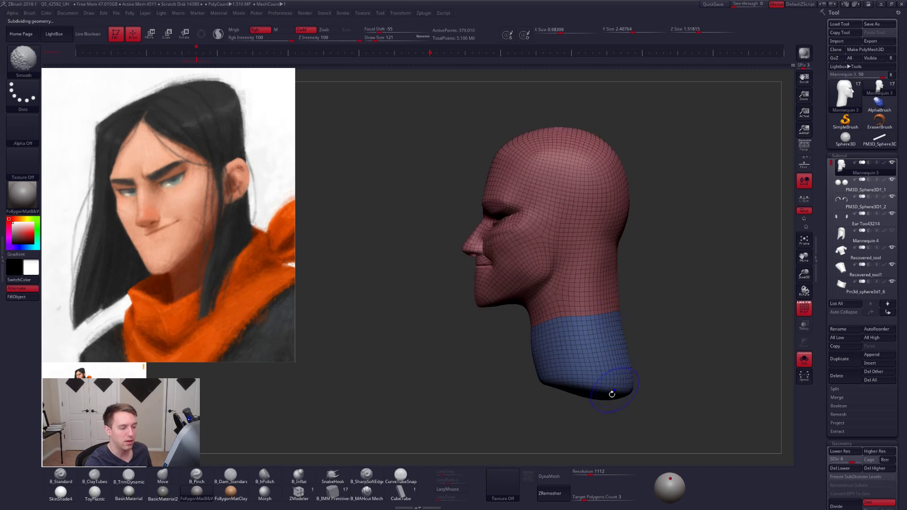
- Regroup the whole head as a single polygroup, raise its subdivision level and hide the wireframe
key(ctrl+w)
key(d)
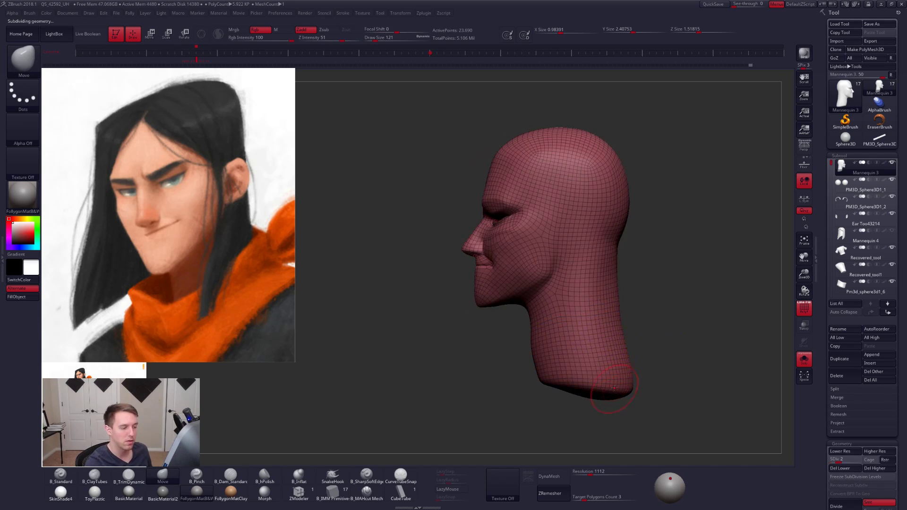
key(d)
key(shift+f)
- Reshape the cheek beside the mouth with the Move brush at subdivision level 5, adjusting the draw size
mouse_move(580, 331)
alt+right_down()
mouse_move(611, 367)
mouse_move(636, 364)
alt+right_up()
ctrl+right_drag(541, 304, 535, 342)
key(space)
drag(564, 297, 559, 298)
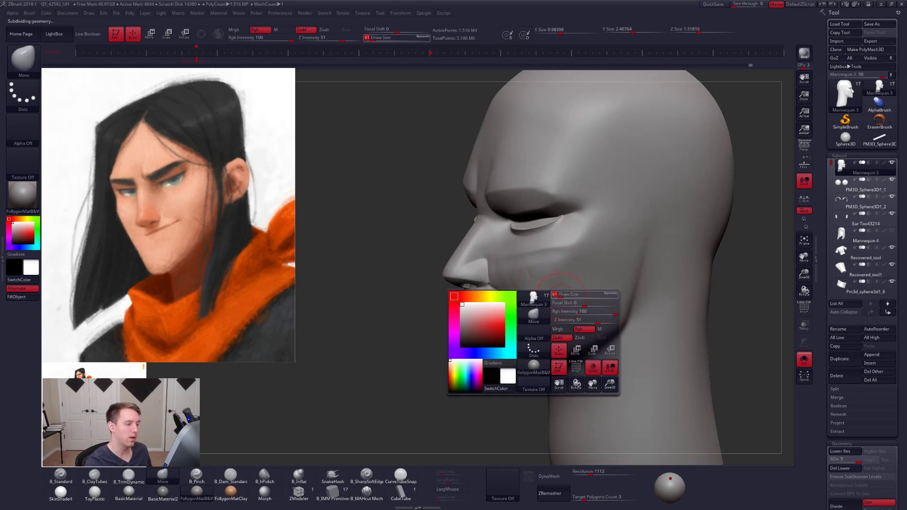
right_drag(558, 306, 557, 303)
key(space)
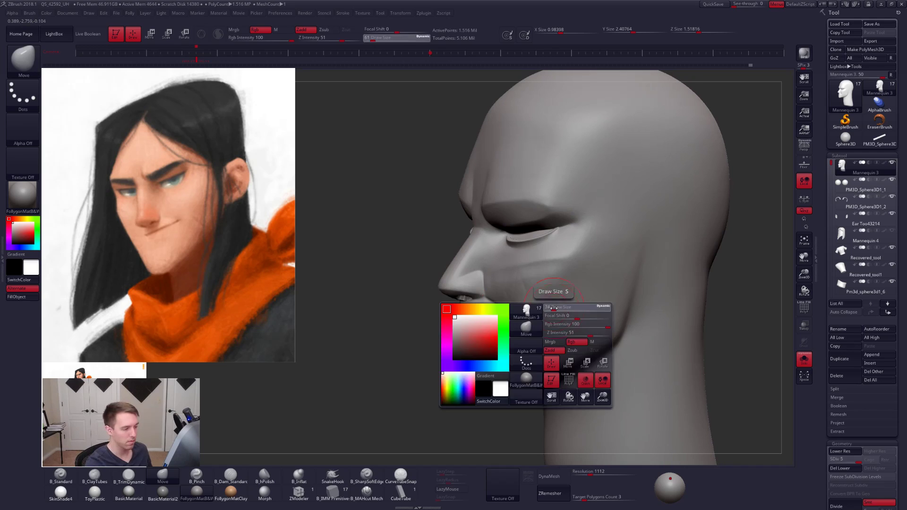
drag(551, 308, 558, 308)
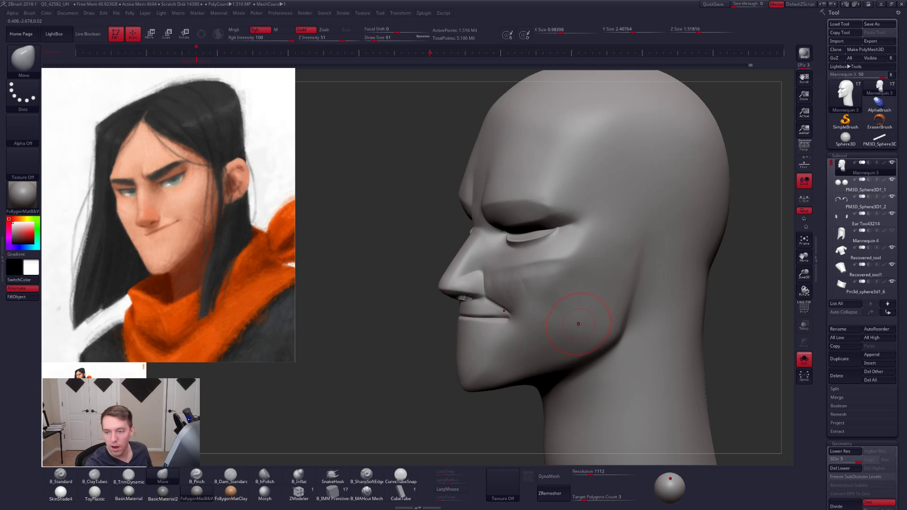
right_drag(579, 324, 599, 330)
key(space)
drag(593, 334, 599, 333)
right_drag(598, 331, 582, 325)
- Lower the head to subdivision level 2 and build up the cheek with the ClayTubes brush at size 113
key(shift)
key(shift+d)
key(space)
drag(584, 326, 590, 326)
key(shift+d)
key(shift+d)
key(space)
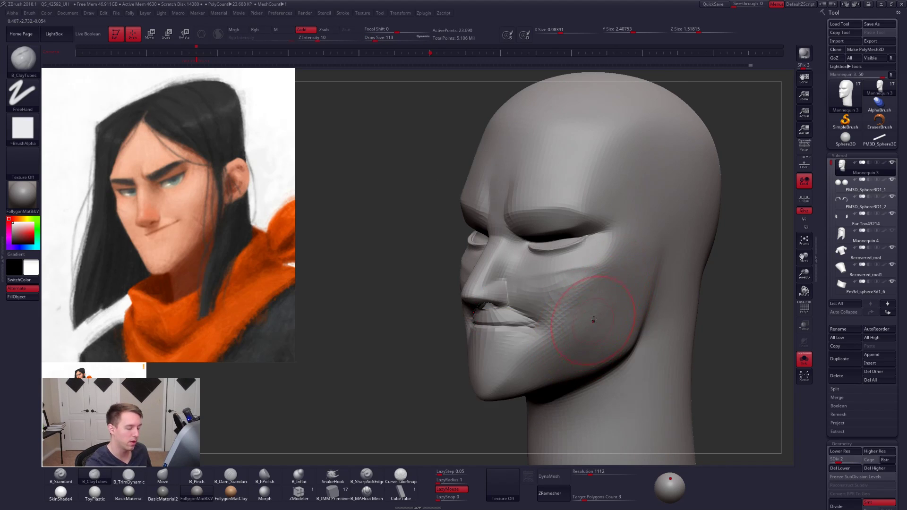
alt+right_drag(594, 321, 609, 332)
- Flatten the cheek plane with the TrimDynamic brush and raise the head to subdivision level 5
key(3)
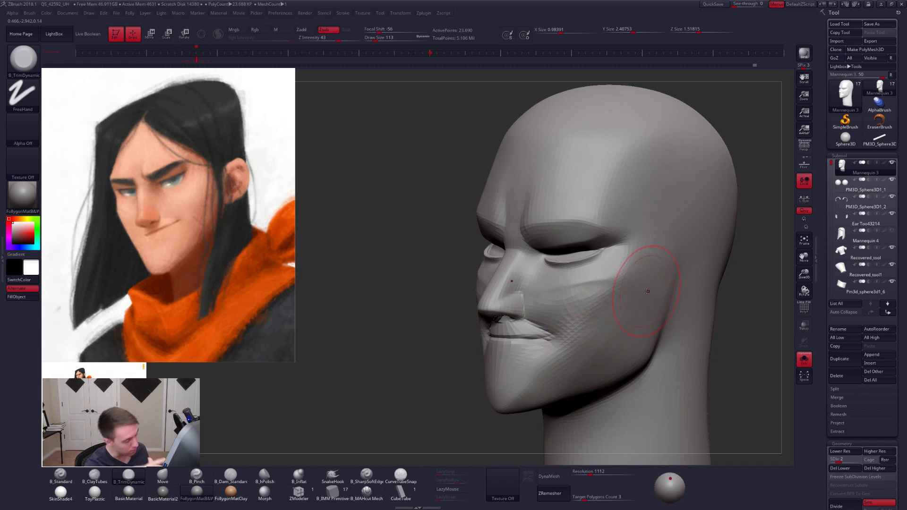
drag(644, 294, 592, 330)
key(space)
key(d)
key(d)
key(d)
- Sharpen the cheek plane beside the mouth with the Pinch brush at size 68 and turn off Solo mode
key(space)
key(5)
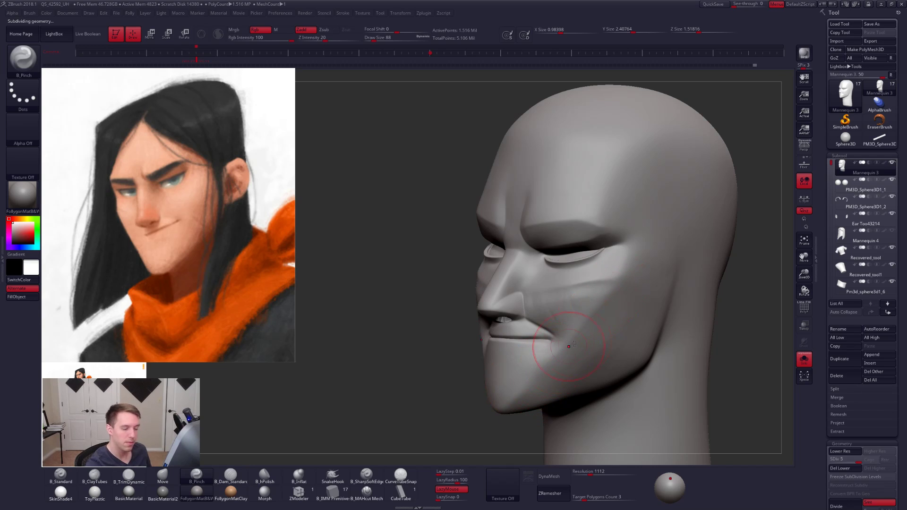
shift+right_drag(573, 339, 619, 332)
key(shift+s)
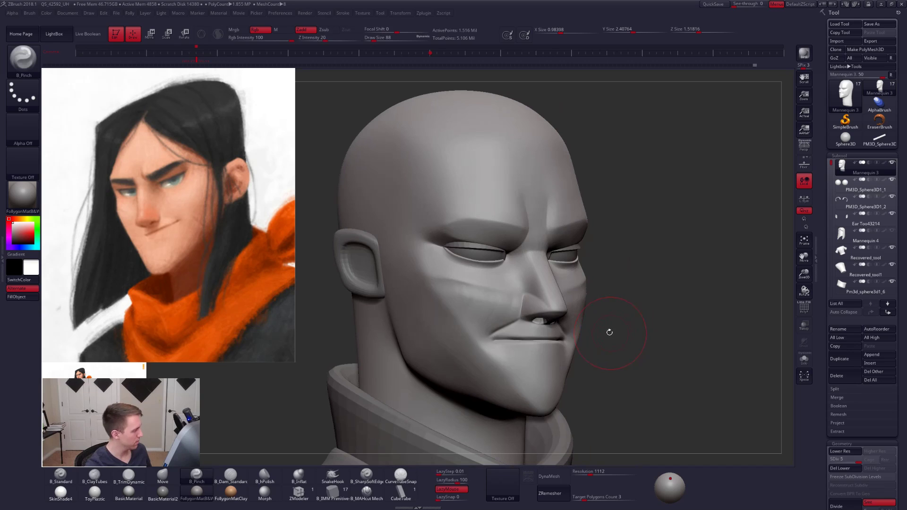
- Adjust the cheek and mouth area with the Move brush at size 113 on subdivision level 2, then raise to level 3
key(space)
key(shift+d)
key(shift+d)
key(space)
drag(579, 350, 581, 349)
key(b)
key(m)
key(v)
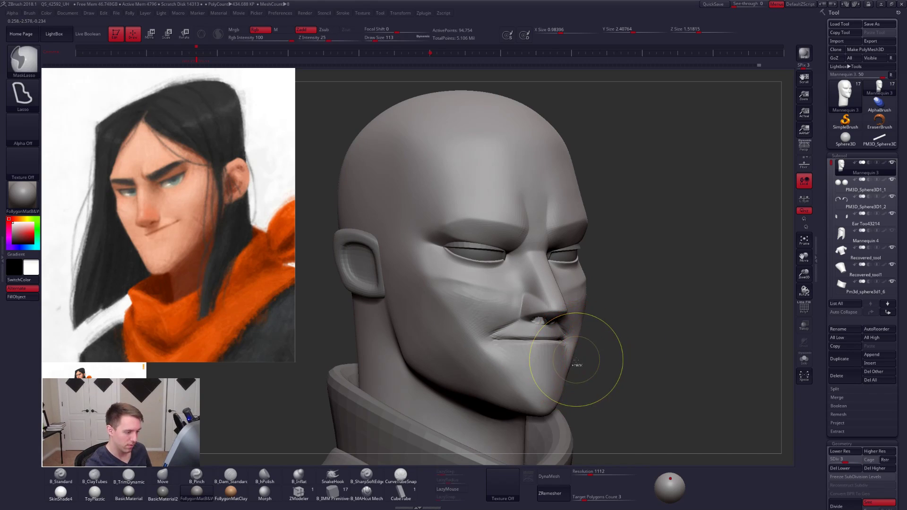
key(d)
key(shift+d)
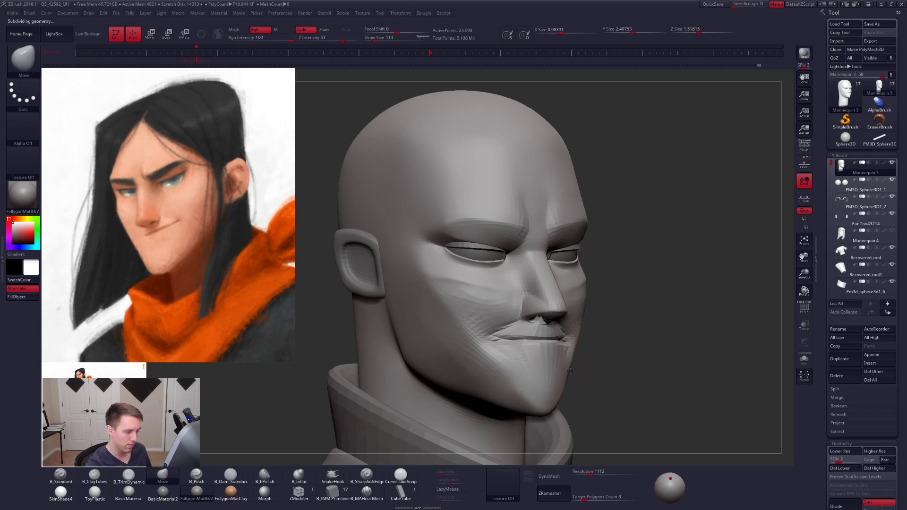
drag(583, 337, 567, 376)
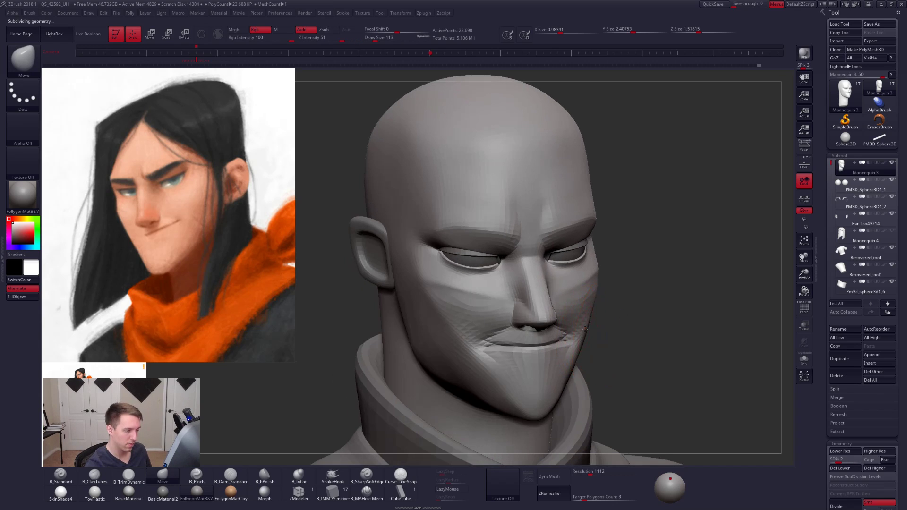
right_drag(581, 352, 515, 348)
key(d)
right_click(567, 342)
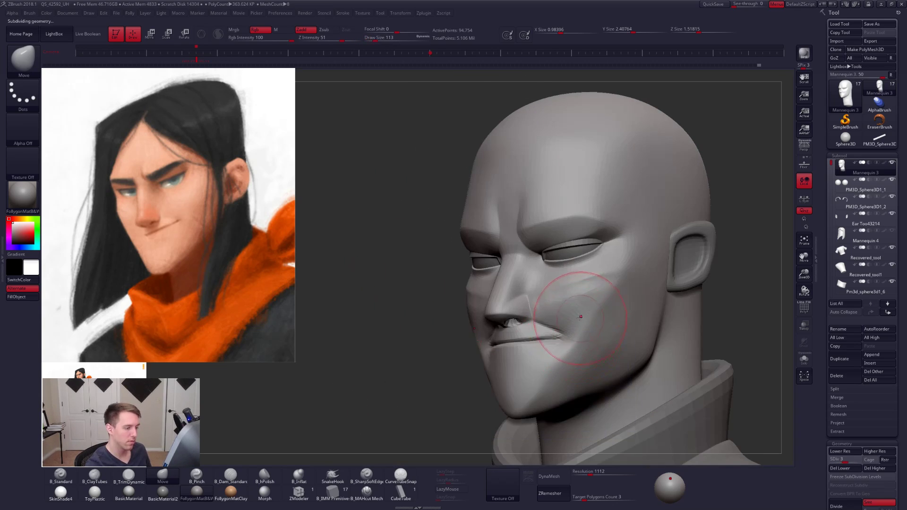
- Isolate the head in Solo mode and flatten the cheek beside the nose with the TrimDynamic brush at subdivision level 4
key(space)
drag(585, 321, 577, 324)
key(shift+s)
mouse_move(577, 324)
alt+right_down()
mouse_move(584, 330)
mouse_move(549, 307)
alt+right_up()
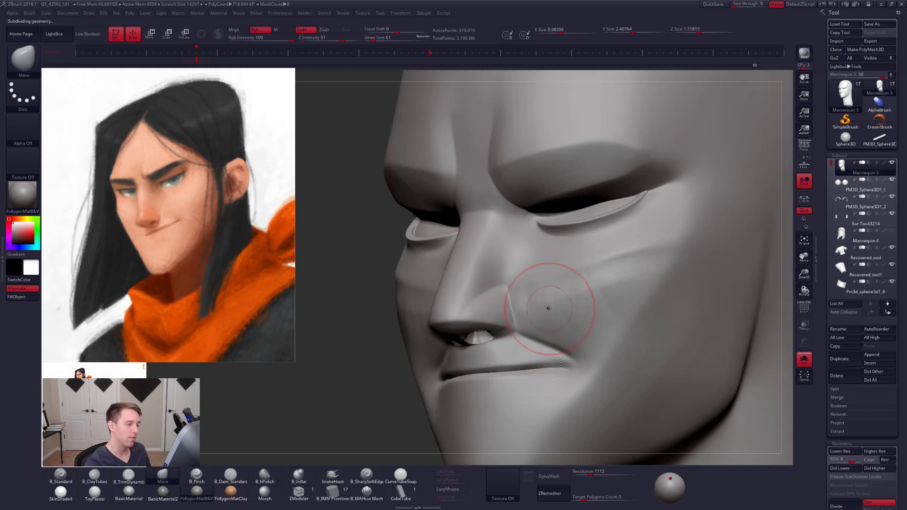
key(3)
drag(536, 306, 582, 292)
- Sharpen the cheek plane's upper edge beside the nose with the Pinch brush, enlarging its size to 38
key(5)
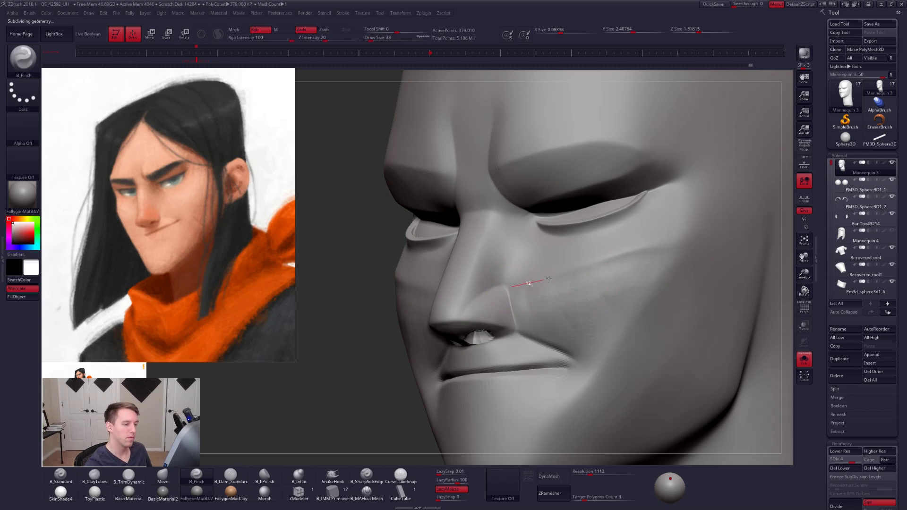
key(space)
drag(616, 259, 620, 261)
right_drag(621, 261, 666, 280)
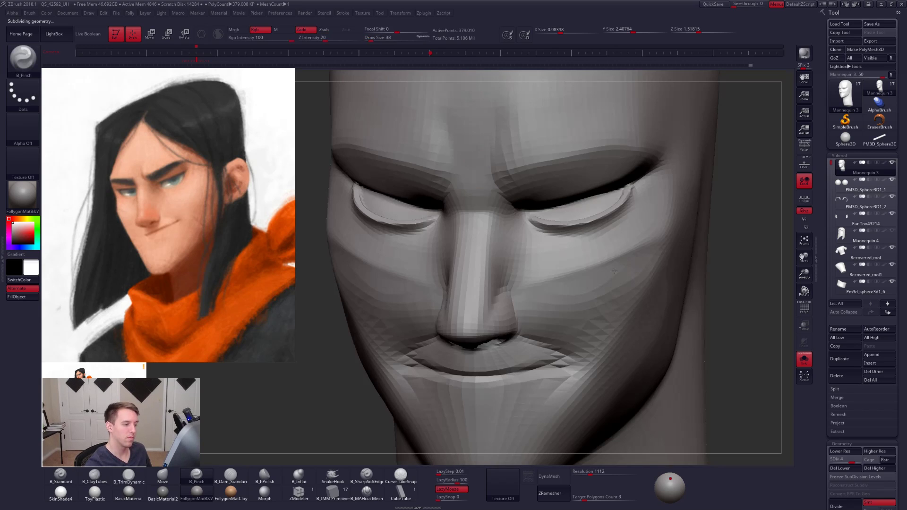
- Lower the head to subdivision level 3 and rework the cheek beside the nose with ClayTubes at size 43 and smoothing
key(2)
key(space)
drag(544, 282, 547, 281)
key(shift+d)
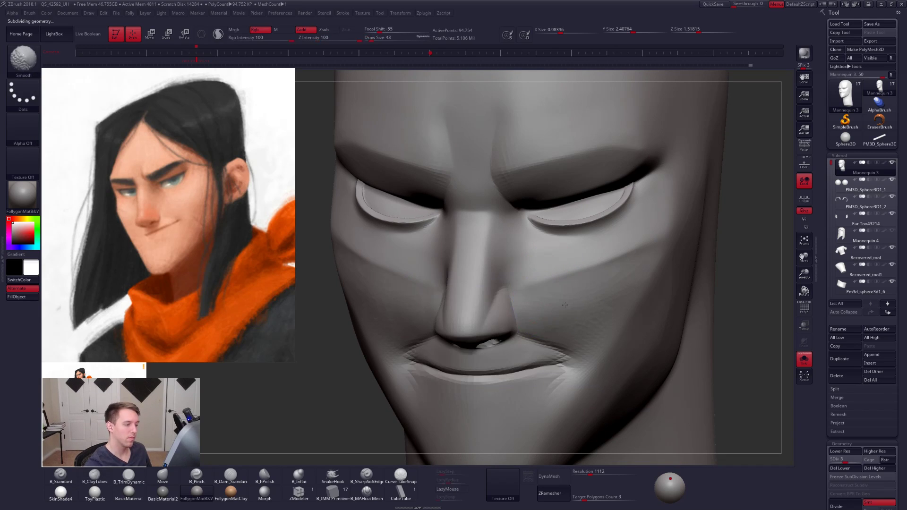
shift+drag(582, 308, 566, 305)
- Build up the cheek beside the mouth corner with the ClayTubes brush at size 67
mouse_move(609, 328)
right_down()
mouse_move(603, 287)
mouse_move(588, 280)
right_up()
key(space)
drag(607, 296, 610, 330)
ctrl+right_drag(612, 339, 616, 315)
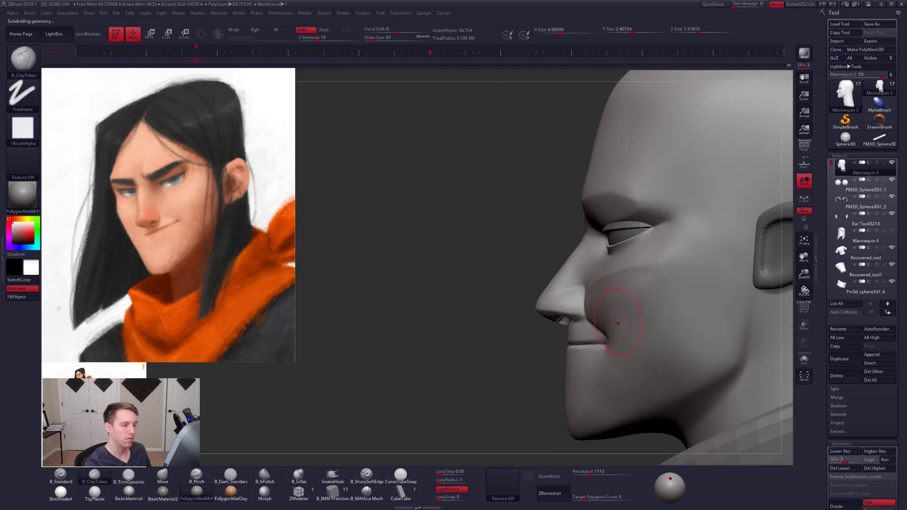
drag(617, 314, 621, 358)
mouse_move(620, 358)
right_down()
mouse_move(606, 327)
mouse_move(593, 326)
right_up()
- Adjust the cheek volume beside the nose with the Move brush at size 74 and raise the head to subdivision level 5
key(shift+d)
key(space)
drag(592, 323, 622, 314)
key(b)
key(m)
key(v)
key(space)
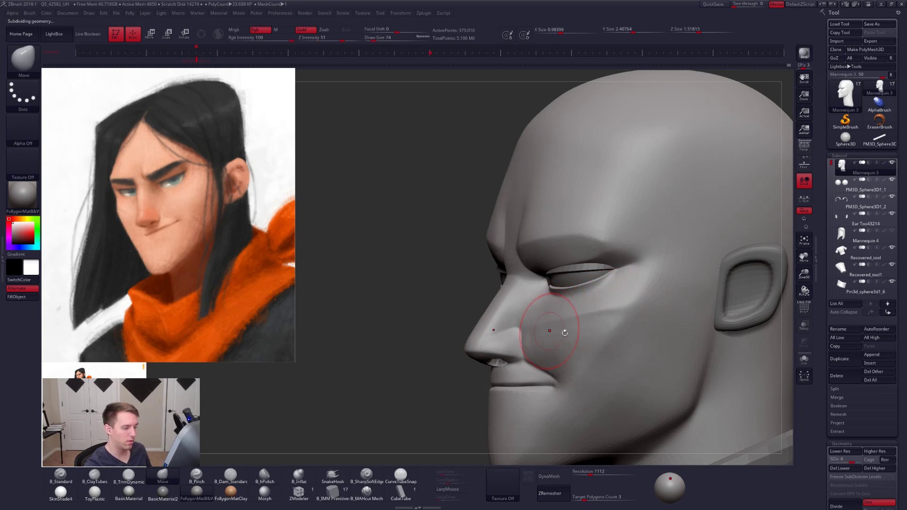
key(d)
key(d)
key(d)
right_drag(565, 346, 554, 323)
- Sharpen the cheekbone plane's edge below the eye with the Pinch brush at size 54
key(b)
key(p)
key(i)
key(space)
drag(544, 320, 540, 319)
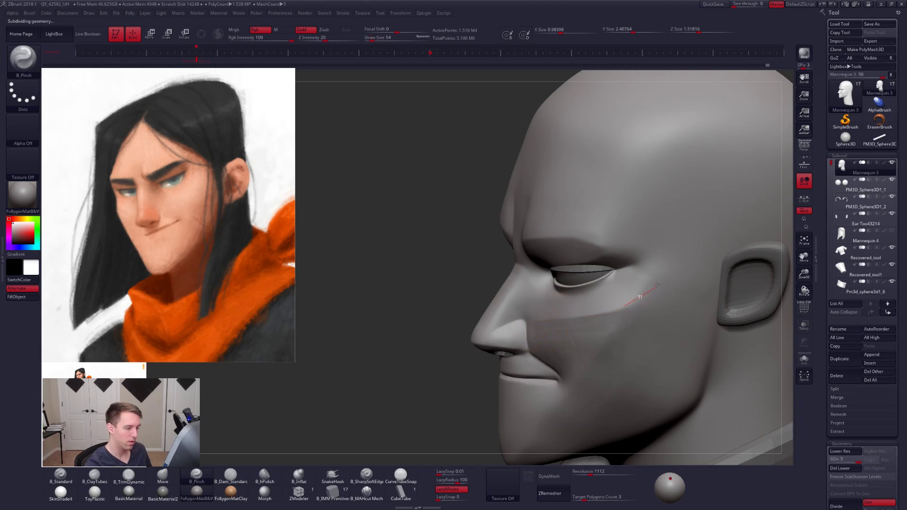
drag(647, 236, 643, 193)
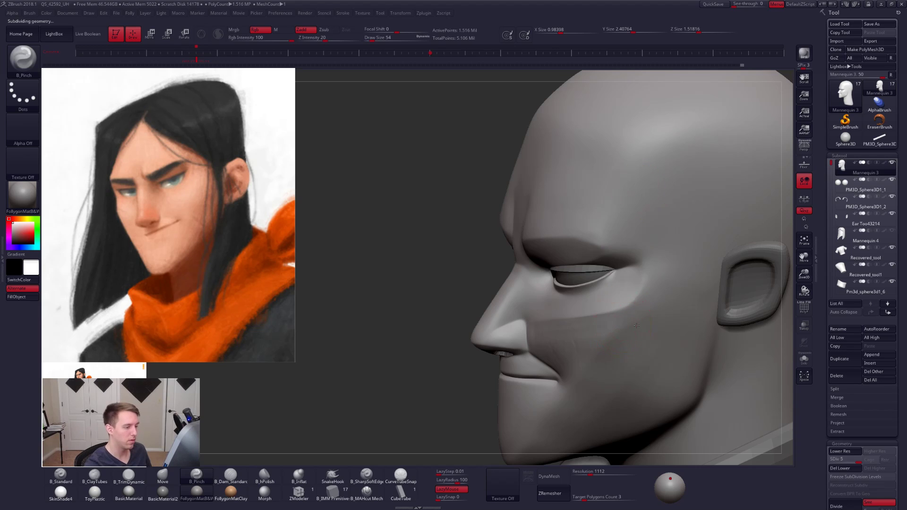
- Refine the outer end of the cheekbone edge with the Pinch brush at size 40
mouse_move(548, 274)
right_down()
mouse_move(645, 319)
mouse_move(609, 331)
right_up()
key(space)
drag(635, 321, 632, 321)
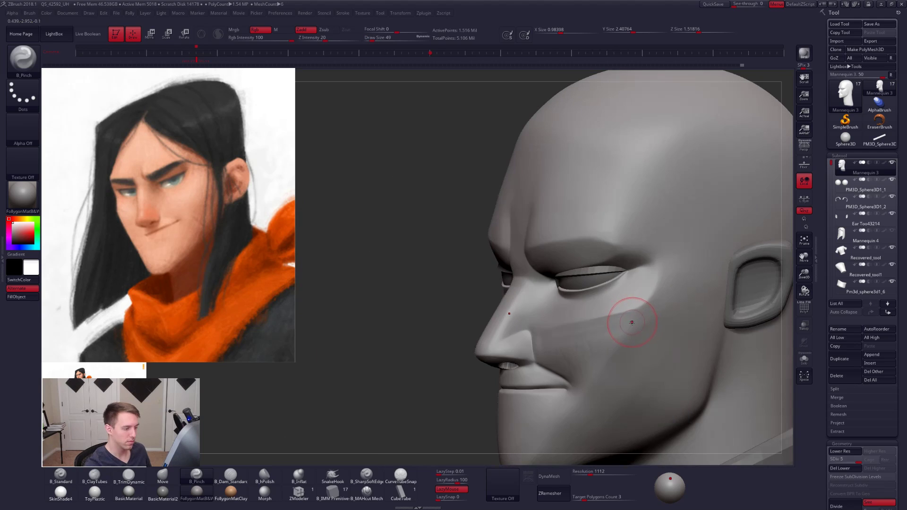
right_drag(631, 321, 622, 330)
- Sharpen the plane edge running from the cheek past the mouth corner to the chin with the Pinch brush at size 74
key(space)
drag(631, 317, 637, 315)
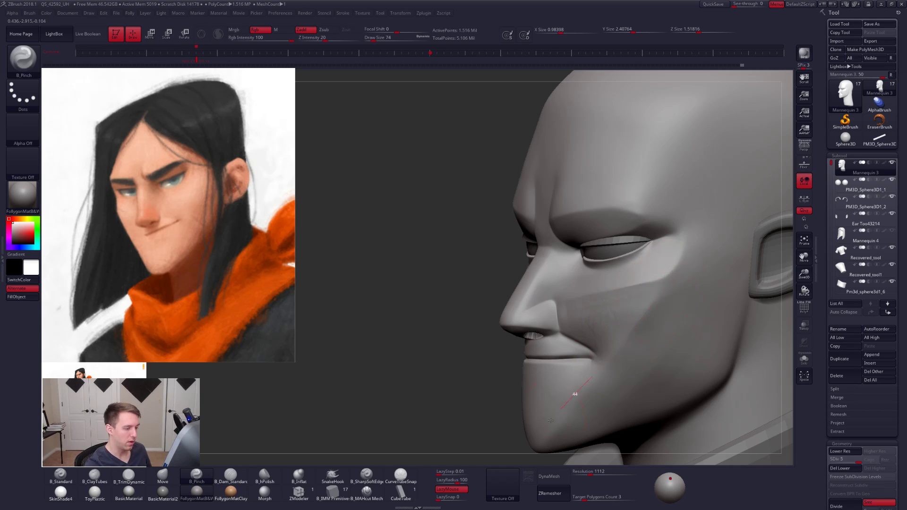
right_drag(551, 421, 542, 436)
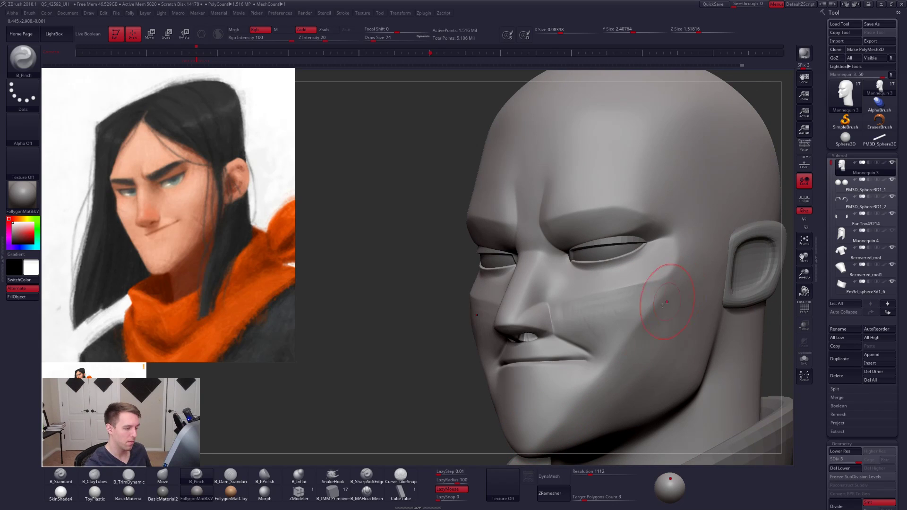
right_drag(607, 362, 576, 352)
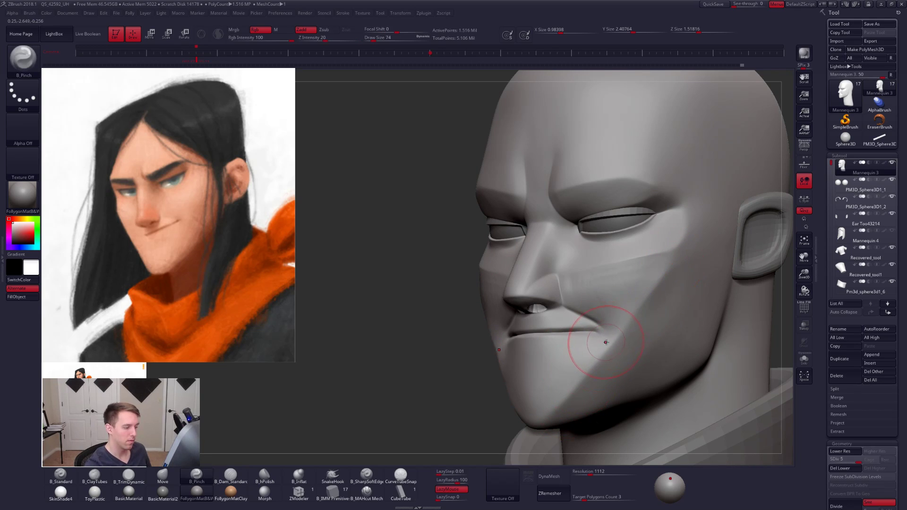
mouse_move(583, 348)
right_down()
mouse_move(621, 347)
mouse_move(601, 353)
right_up()
- Lower the head to subdivision level 2 and soften and reshape the cheek beside the mouth with the Smooth and Move brushes
key(space)
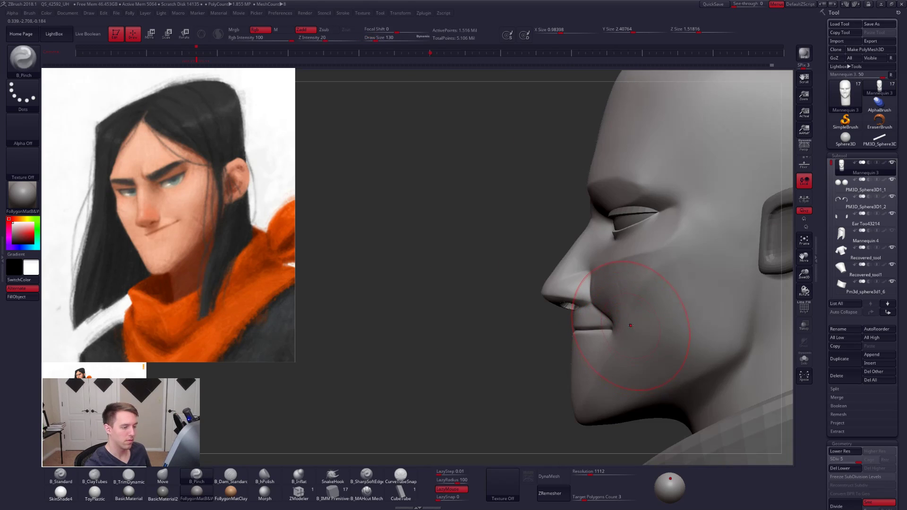
key(b)
key(m)
key(v)
key(shift+d)
key(shift+d)
key(shift+d)
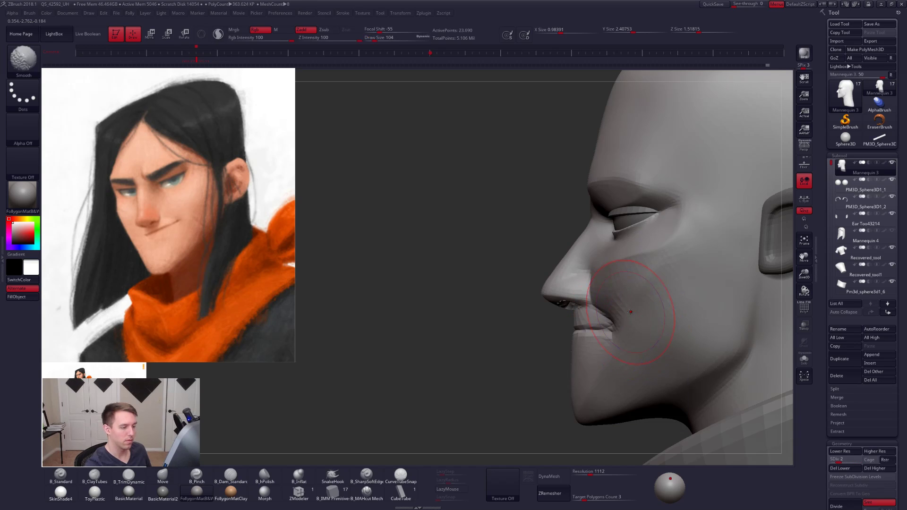
mouse_move(616, 349)
right_down()
mouse_move(631, 333)
mouse_move(636, 310)
mouse_move(623, 308)
mouse_move(645, 273)
right_up()
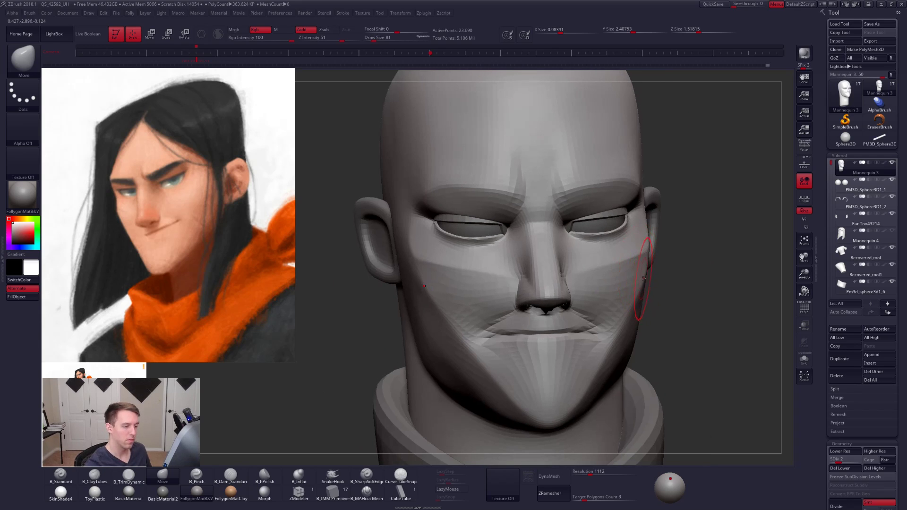
- Mask the outer cheek and jaw with a lasso, blur the mask and invert it
mouse_move(610, 267)
ctrl+mouse_down()
mouse_move(736, 218)
mouse_move(652, 378)
ctrl+mouse_up()
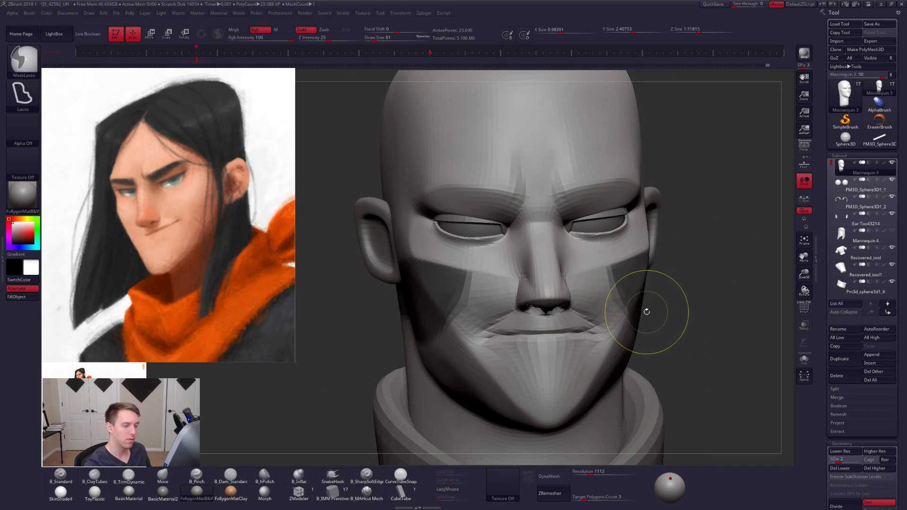
ctrl+click(635, 309)
ctrl+click(634, 309)
ctrl+click(660, 308)
right_drag(660, 308, 693, 304)
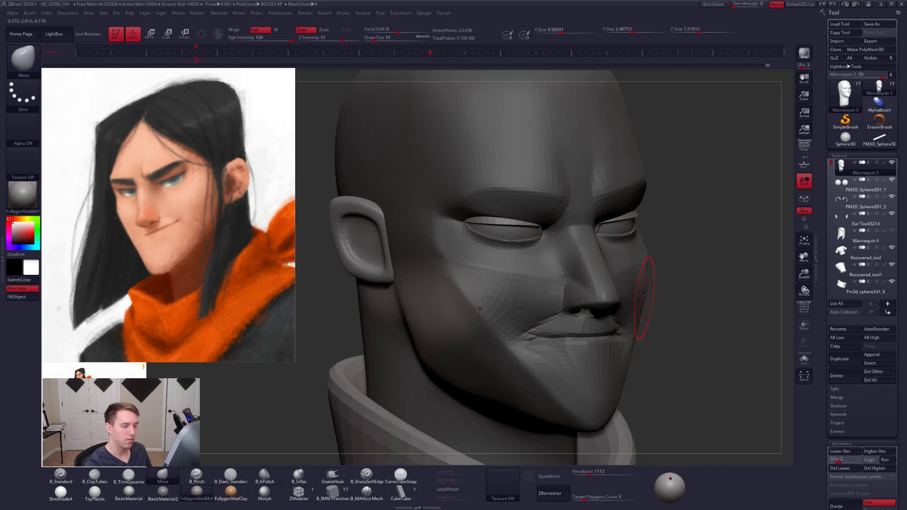
- Adjust the unmasked outer cheek with the Move brush at size 113 on subdivision level 1 and raise to level 5
key(space)
drag(645, 299, 650, 298)
key(shift+d)
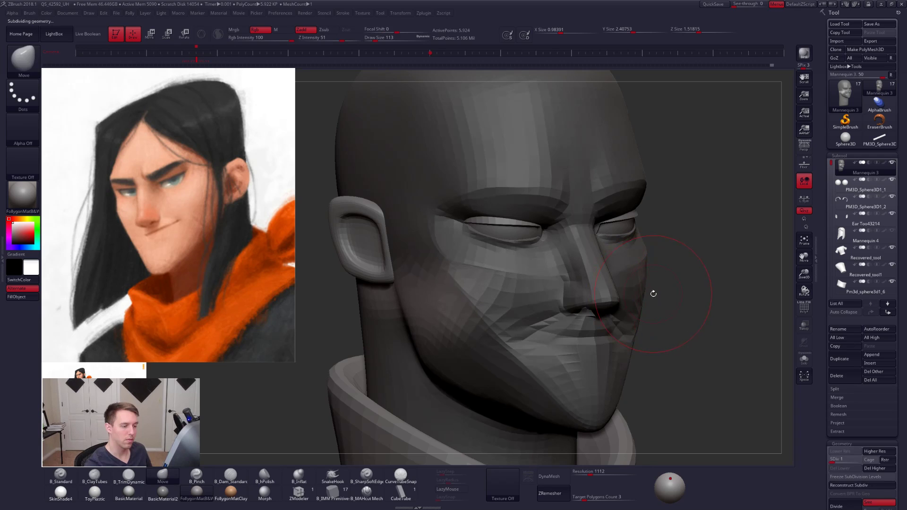
key(d)
key(d)
key(d)
key(d)
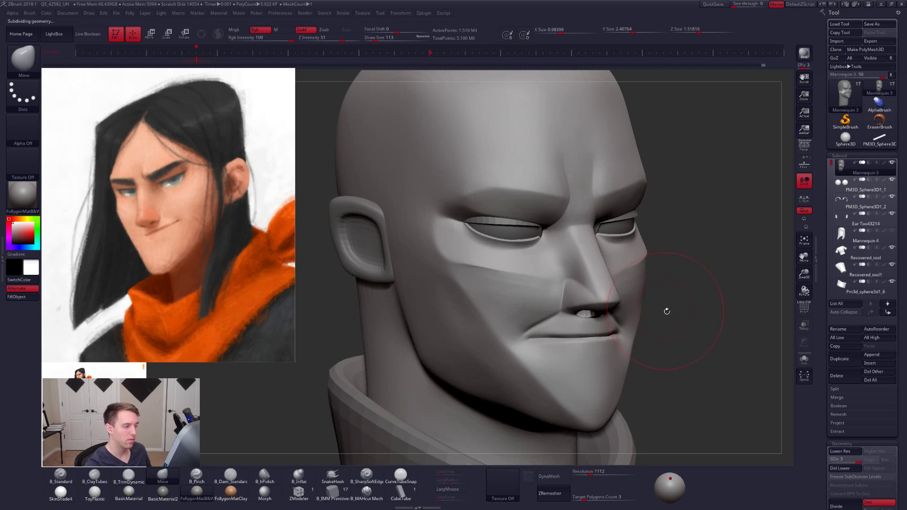
- Flatten the planes of the cheek and jaw beside the mouth with the TrimDynamic brush on subdivision level 5
mouse_move(666, 311)
mouse_down()
mouse_move(610, 315)
mouse_move(647, 331)
mouse_up()
key(space)
key(3)
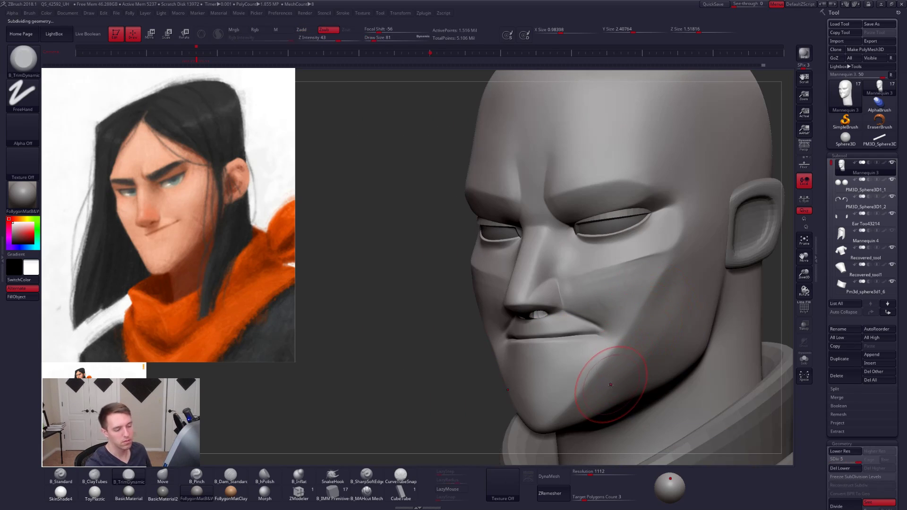
mouse_move(668, 311)
right_down()
mouse_move(647, 316)
mouse_move(632, 355)
right_up()
key(space)
drag(626, 338, 631, 337)
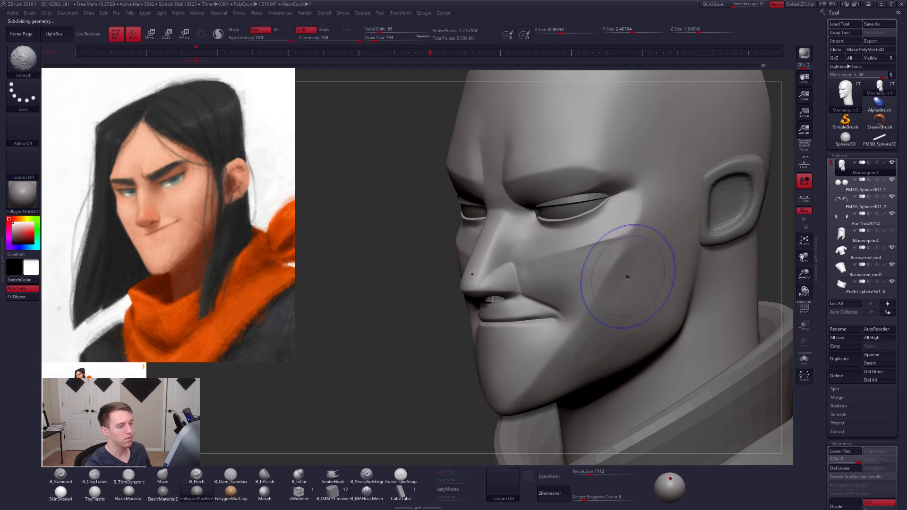
- Lower the head to subdivision level 3, then smooth and flatten the outer cheek with the TrimDynamic brush at size 74
key(shift+d)
key(shift+d)
key(space)
drag(634, 277, 629, 279)
key(space)
drag(610, 313, 617, 313)
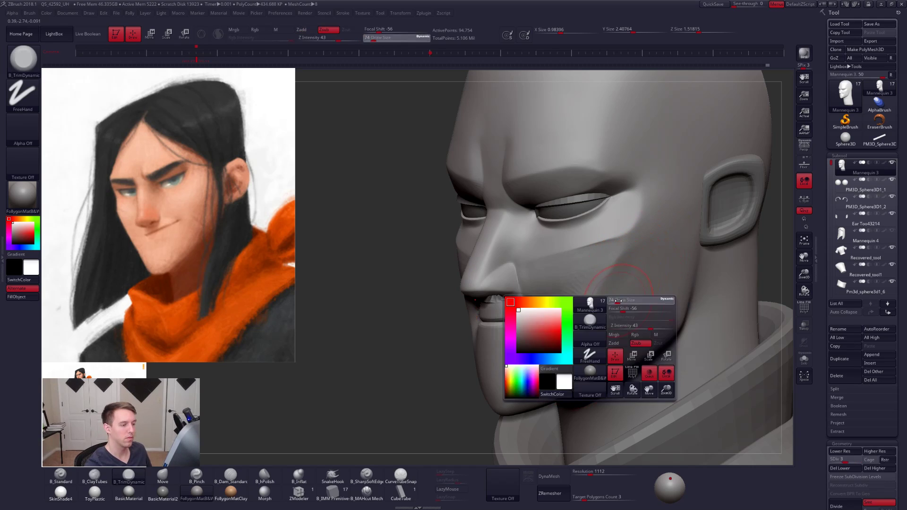
- Build up the cheek beside the mouth with the ClayTubes brush at size 96, then raise the head's subdivision level
key(2)
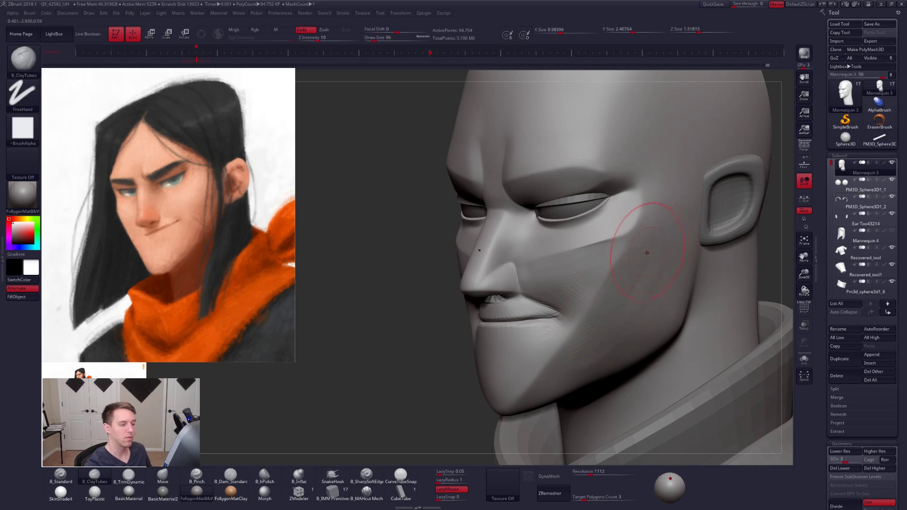
key(shift)
key(d)
key(d)
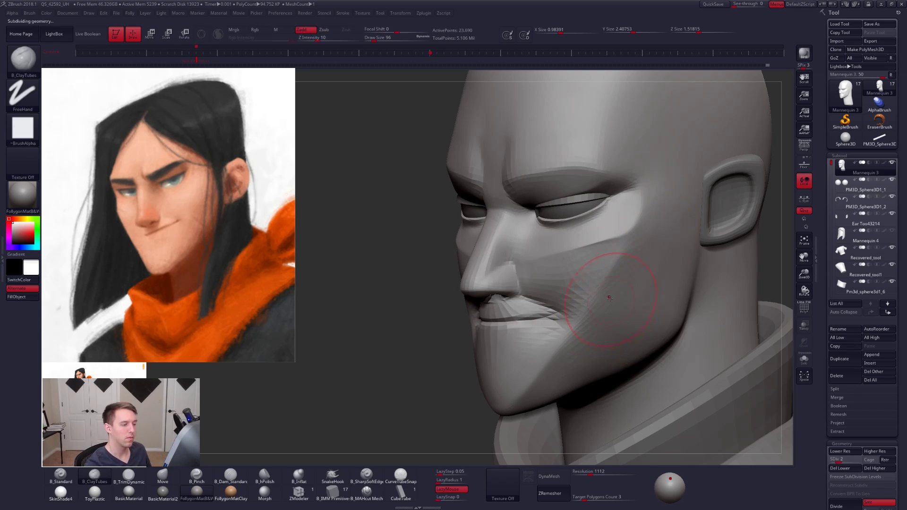
mouse_move(616, 316)
right_down()
mouse_move(674, 307)
mouse_move(664, 309)
mouse_move(685, 283)
right_up()
mouse_move(685, 307)
shift+right_down()
mouse_move(649, 303)
mouse_move(635, 347)
mouse_move(591, 367)
shift+right_up()
- Lower the head to subdivision level 2 and work the outer upper eyelid with the ClayTubes brush at size 38
key(space)
drag(618, 319, 616, 310)
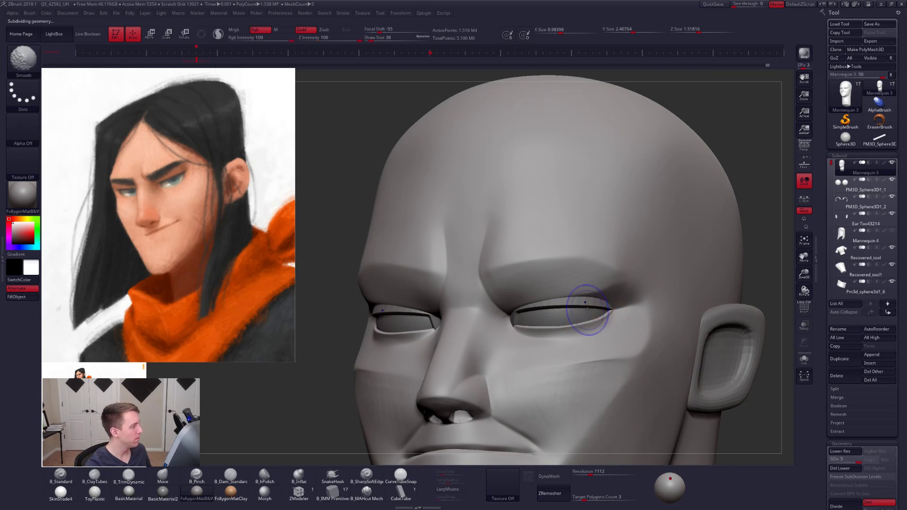
key(shift+d)
key(shift+d)
right_drag(610, 312, 593, 303)
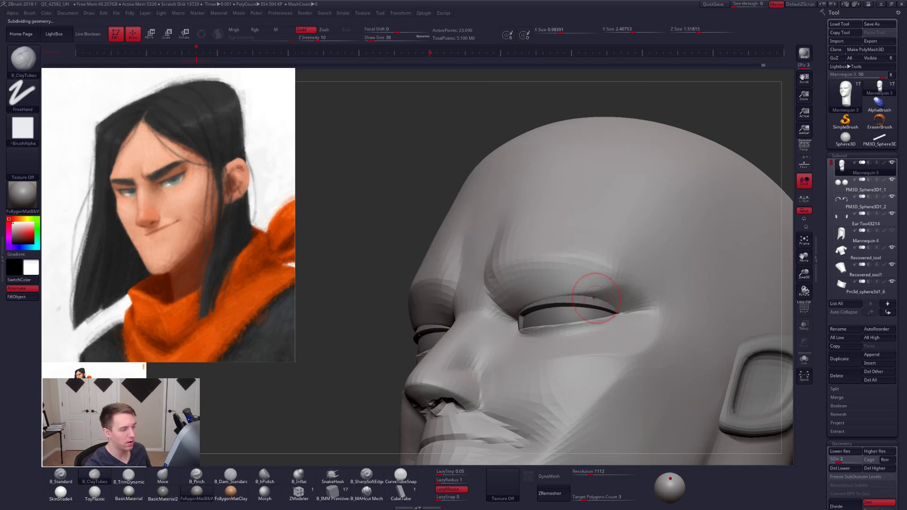
- Isolate the head and mask the lower eyelids and upper cheeks across the nose bridge with a lasso
key(alt+s)
key(shift+d)
right_drag(530, 304, 546, 330)
key(ctrl)
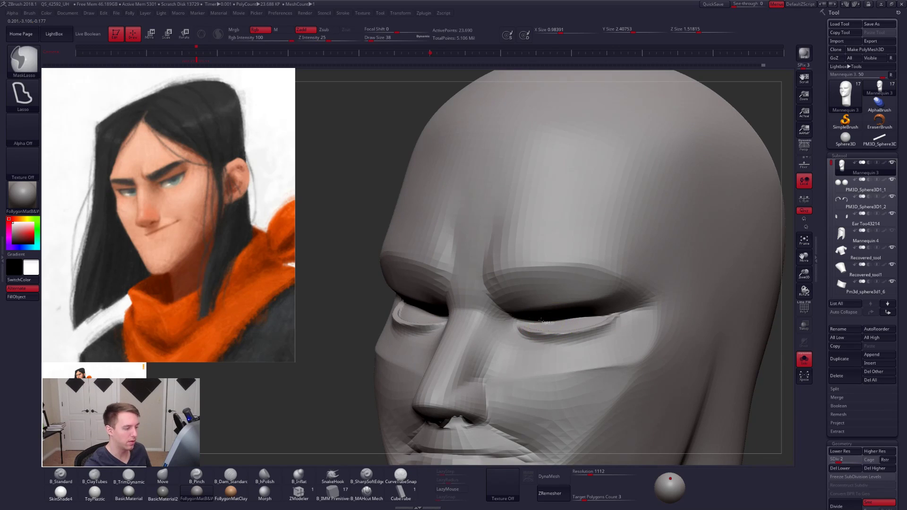
mouse_move(483, 319)
ctrl+mouse_down()
mouse_move(649, 383)
mouse_move(614, 300)
mouse_move(472, 307)
ctrl+mouse_up()
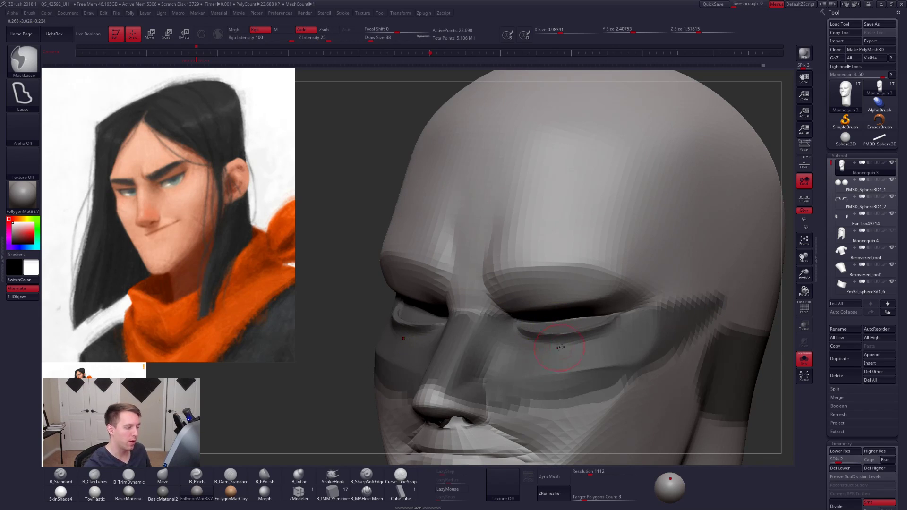
- Smooth the brow underside and upper eyelid above the masked area, working up to subdivision level 3
mouse_move(549, 366)
right_down()
mouse_move(572, 321)
mouse_move(555, 305)
right_up()
key(shift)
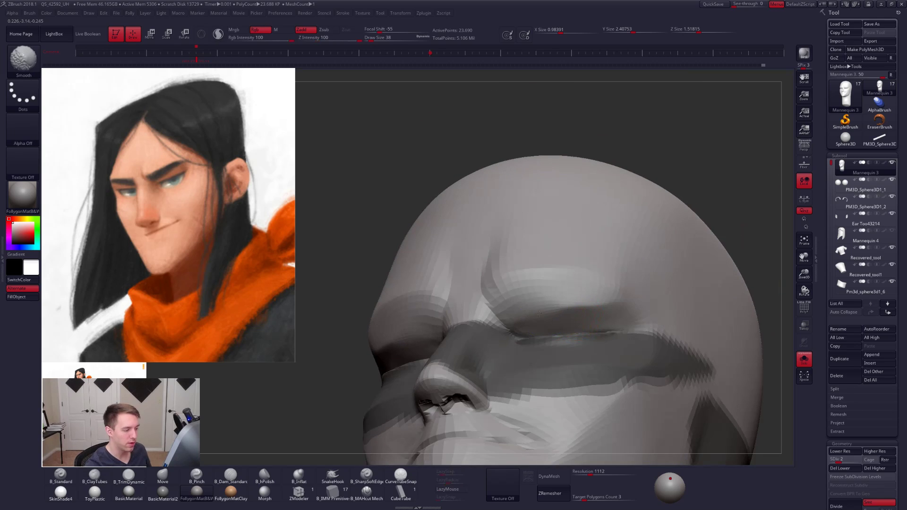
key(d)
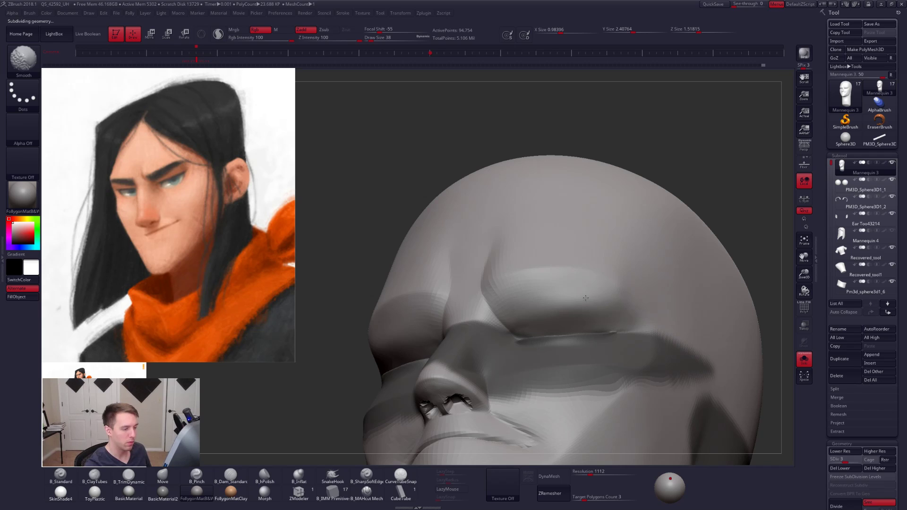
shift+drag(585, 298, 570, 311)
key(shift+d)
- Shape the underside of the brow above the eye with the ClayTubes brush at size 43
right_drag(592, 355, 584, 318)
key(shift+s)
key(space)
key(space)
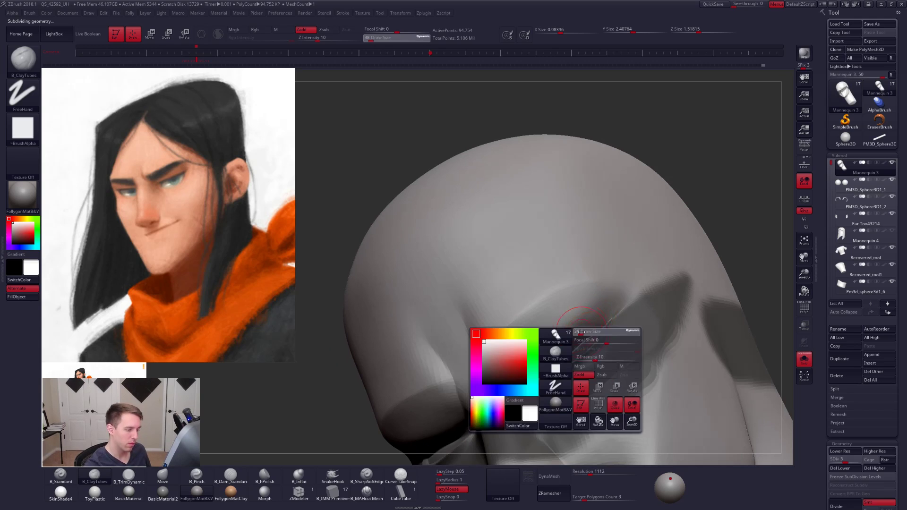
drag(592, 332, 594, 332)
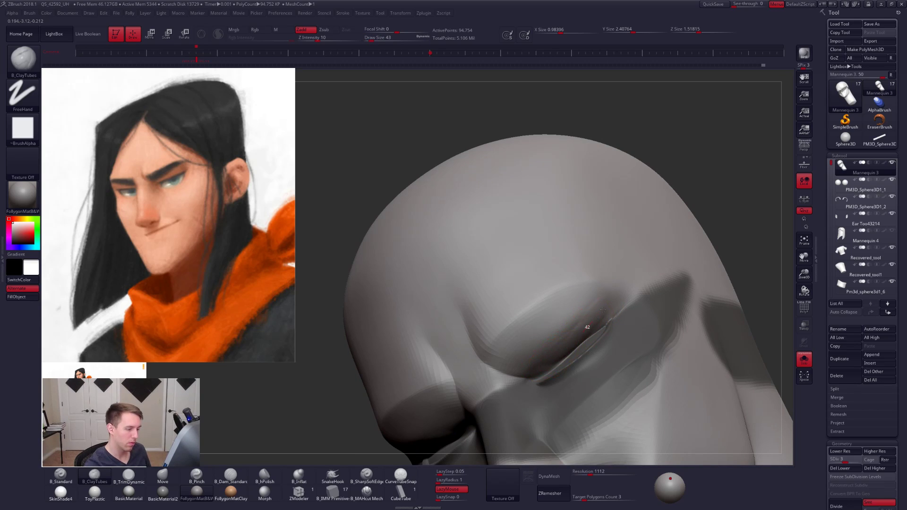
- Smooth the upper eyelid's outer end on subdivision level 2 and bring the hidden eyes and ears back into view
key(shift+d)
key(shift)
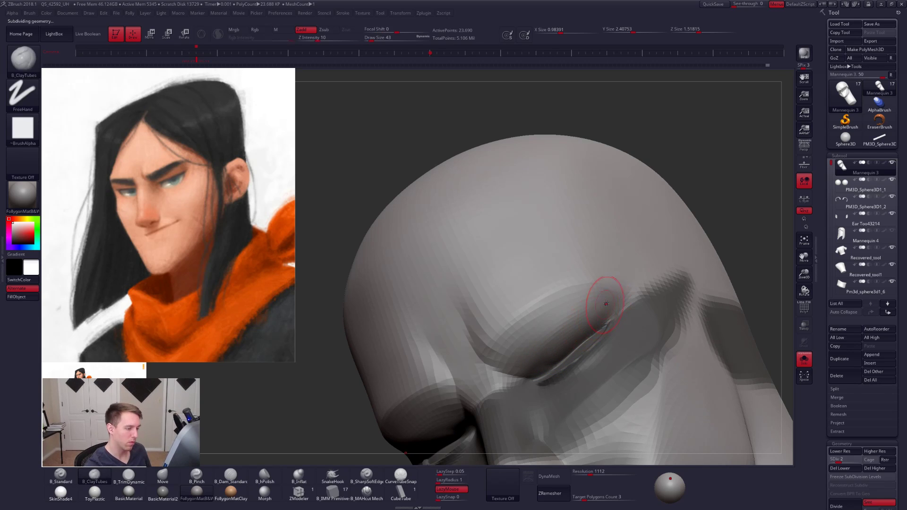
shift+drag(588, 310, 562, 333)
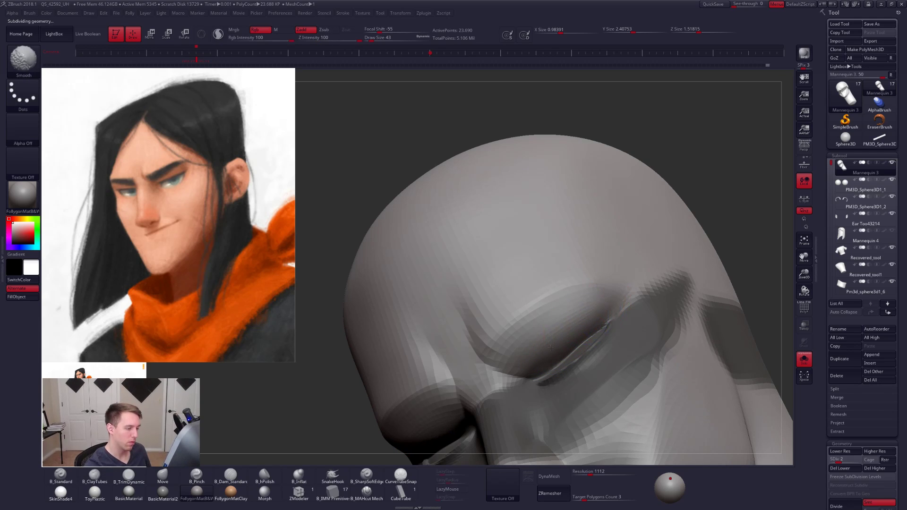
key(alt+s)
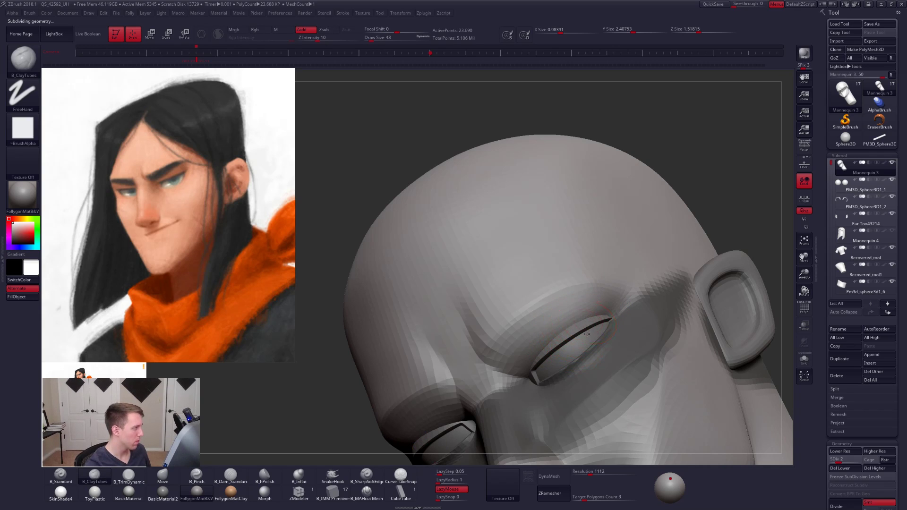
mouse_move(586, 334)
right_down()
mouse_move(606, 318)
mouse_move(573, 336)
mouse_move(577, 323)
right_up()
- Adjust the outer part of the upper eyelid with the Move brush at size 49
key(b)
key(m)
key(v)
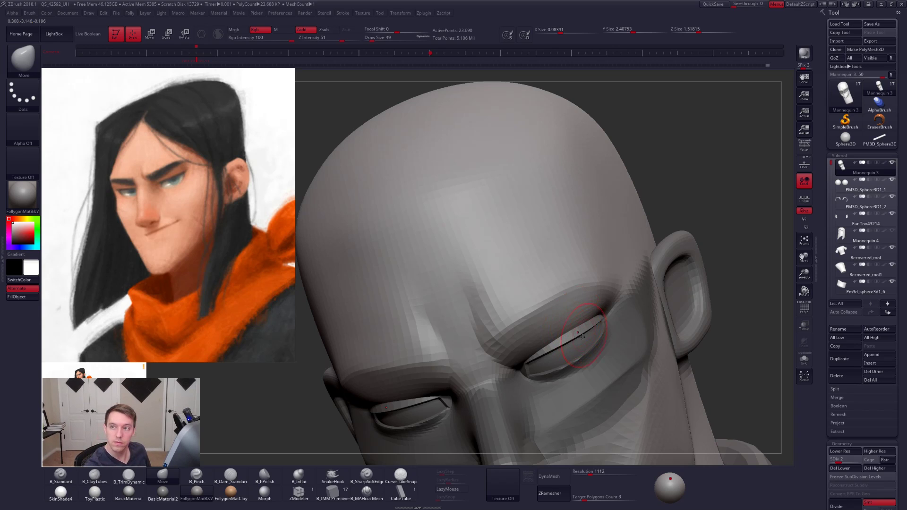
mouse_move(594, 316)
right_down()
mouse_move(577, 333)
mouse_move(560, 330)
mouse_move(607, 324)
right_up()
key(s)
- Build up the upper eyelid and brow underside with the ClayTubes brush at size 67, then smooth them on subdivision level 3
key(2)
key(s)
drag(607, 323, 585, 333)
drag(617, 305, 580, 336)
right_drag(597, 326, 609, 323)
ctrl+click(616, 311)
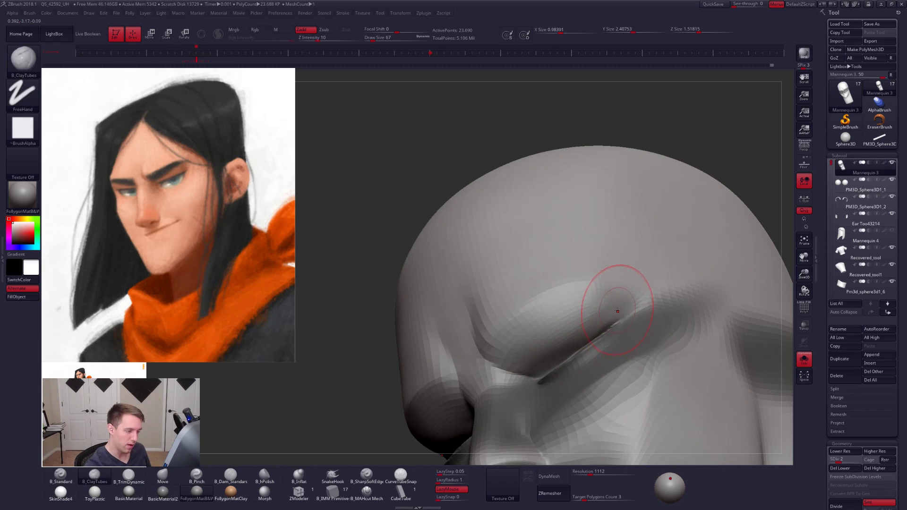
mouse_move(613, 308)
mouse_down()
mouse_move(583, 328)
mouse_move(597, 326)
mouse_up()
alt+right_drag(576, 347, 593, 329)
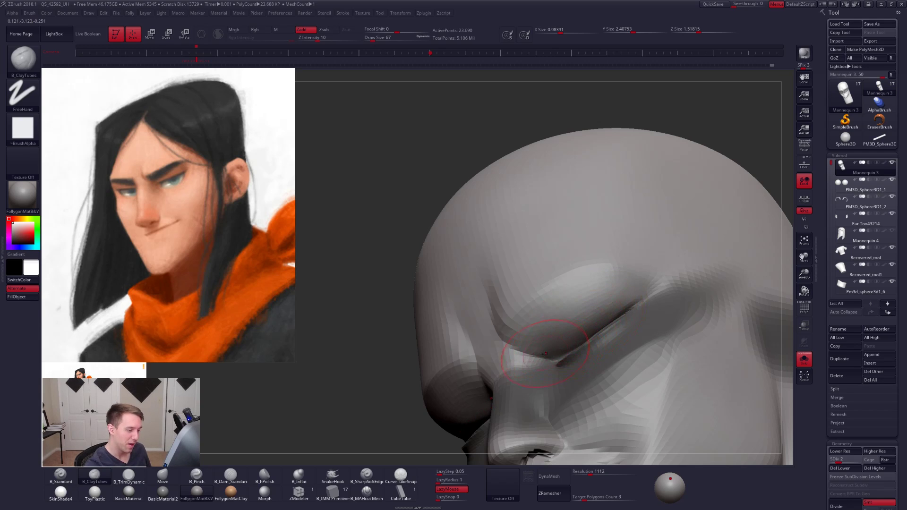
key(ctrl+d)
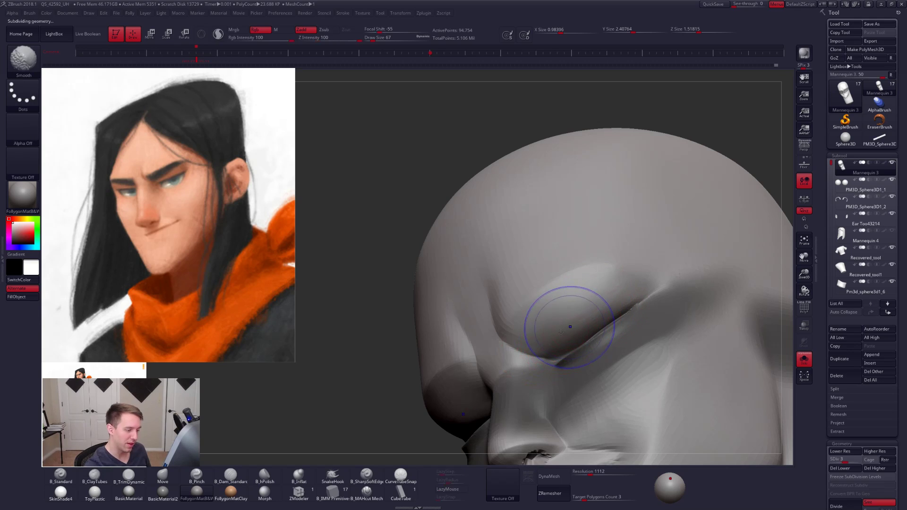
mouse_move(617, 302)
right_down()
mouse_move(597, 292)
mouse_move(614, 286)
right_up()
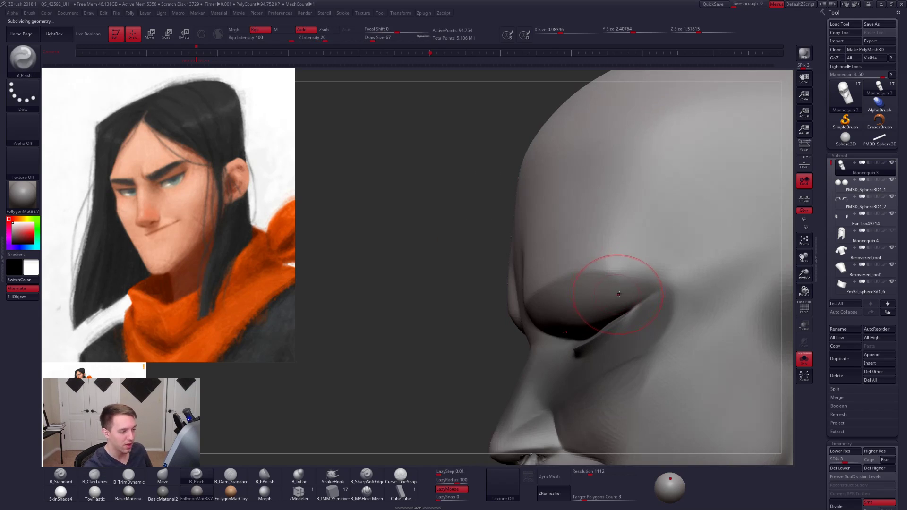
- Raise the head to subdivision level 5 and sharpen the brow's edge with the Pinch brush at size 54
key(space)
mouse_move(628, 286)
mouse_down()
mouse_move(618, 289)
mouse_move(630, 289)
mouse_move(622, 277)
mouse_move(631, 275)
mouse_up()
key(d)
key(d)
key(space)
key(space)
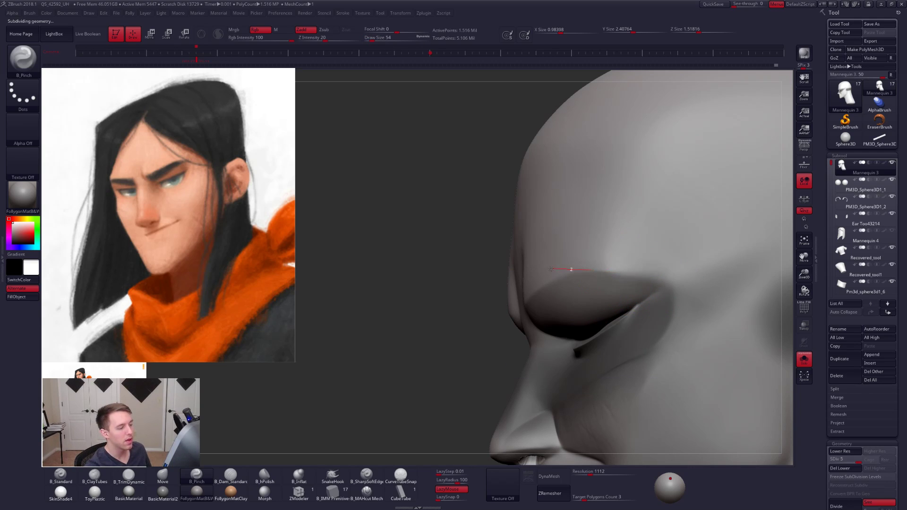
ctrl+right_drag(584, 283, 586, 277)
right_drag(586, 278, 629, 283)
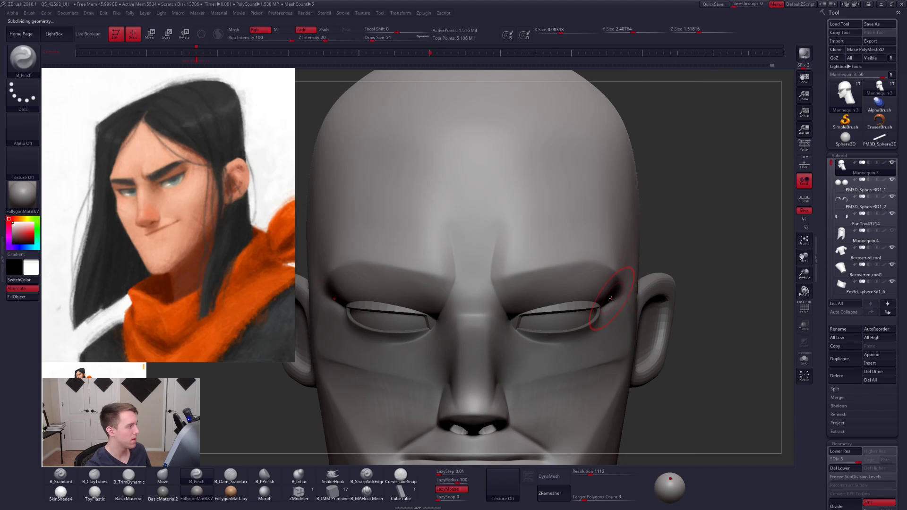
- Sharpen the brow's upper edge with the Pinch brush at size 67 and lower the head to subdivision level 3
mouse_move(611, 300)
right_down()
mouse_move(596, 303)
mouse_move(585, 282)
right_up()
key(space)
drag(543, 286, 546, 286)
key(shift+d)
key(shift+d)
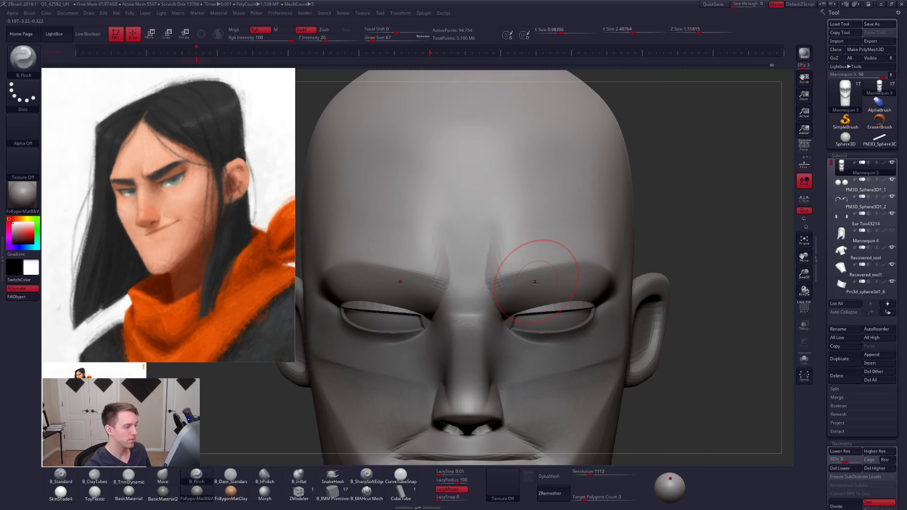
- Mask the upper forehead and the centre between the brows on subdivision level 2 and blur the mask, with the Move brush active
mouse_move(657, 265)
ctrl+mouse_down()
mouse_move(558, 284)
mouse_move(538, 188)
mouse_move(701, 192)
ctrl+mouse_up()
key(b)
key(m)
key(v)
key(shift+d)
ctrl+click(602, 257)
ctrl+click(602, 258)
ctrl+click(654, 237)
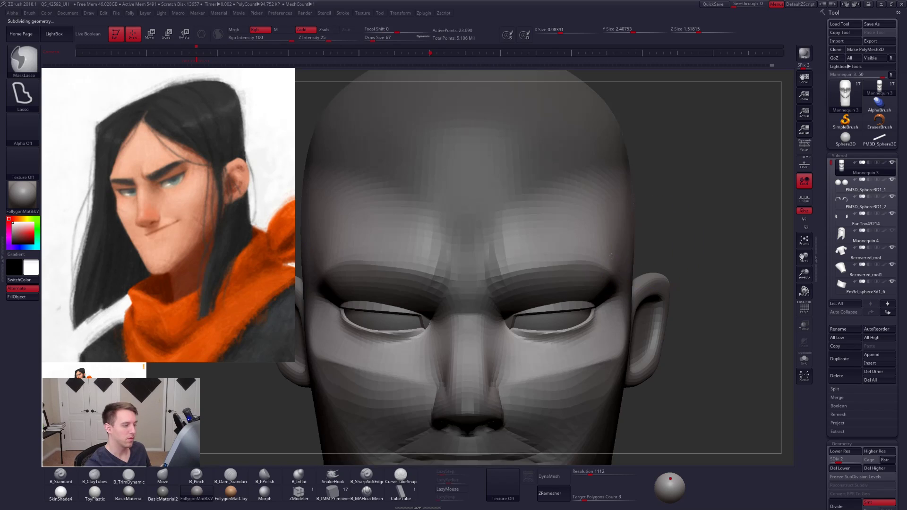
- Reshape the unmasked brow and lower forehead with the Move brush, starting at size 104
key(space)
drag(558, 265, 552, 267)
key(space)
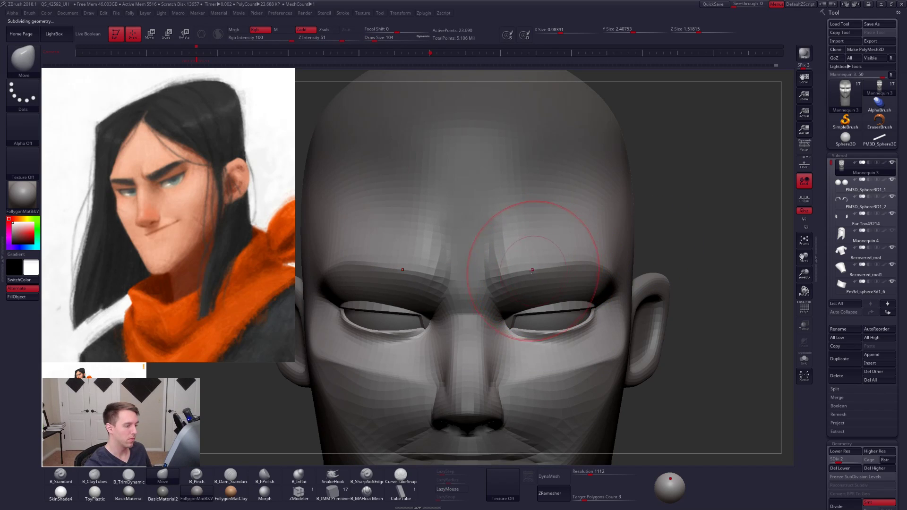
key(space)
key(space)
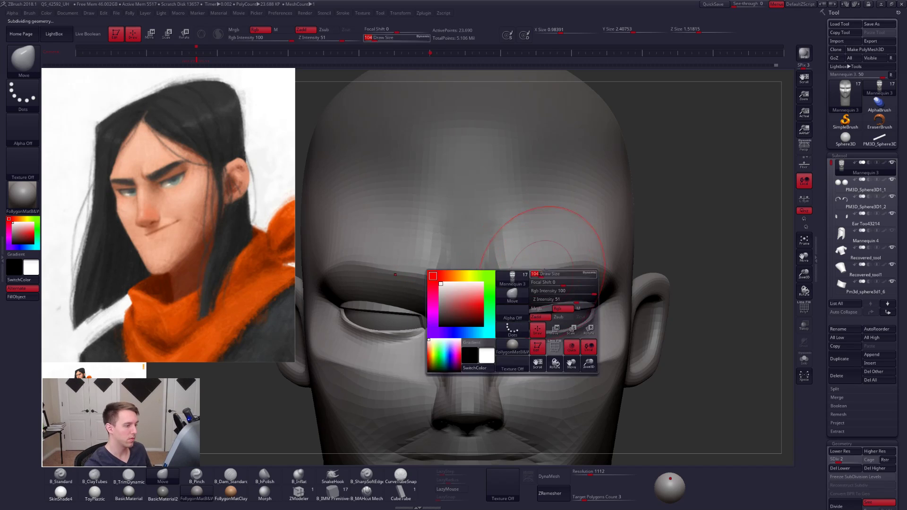
drag(556, 265, 565, 265)
- Clear the mask and adjust the inner brow with the Move brush, reducing its size to 61 and 38
key(space)
drag(567, 265, 568, 268)
right_drag(567, 274, 522, 270)
mouse_move(575, 251)
shift+right_down()
mouse_move(543, 258)
mouse_move(616, 264)
shift+right_up()
drag(534, 258, 536, 261)
key(space)
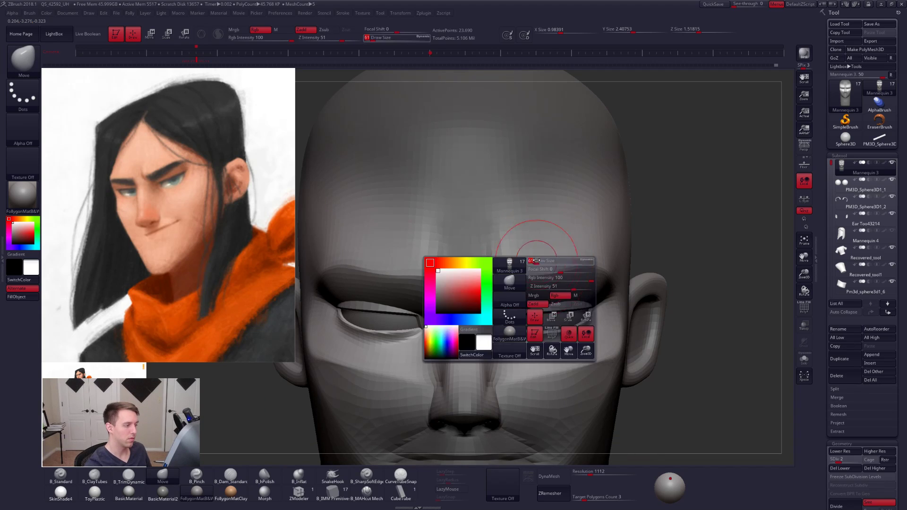
ctrl+drag(660, 223, 673, 238)
mouse_move(516, 263)
mouse_down()
mouse_move(533, 282)
mouse_move(504, 277)
mouse_up()
key([)
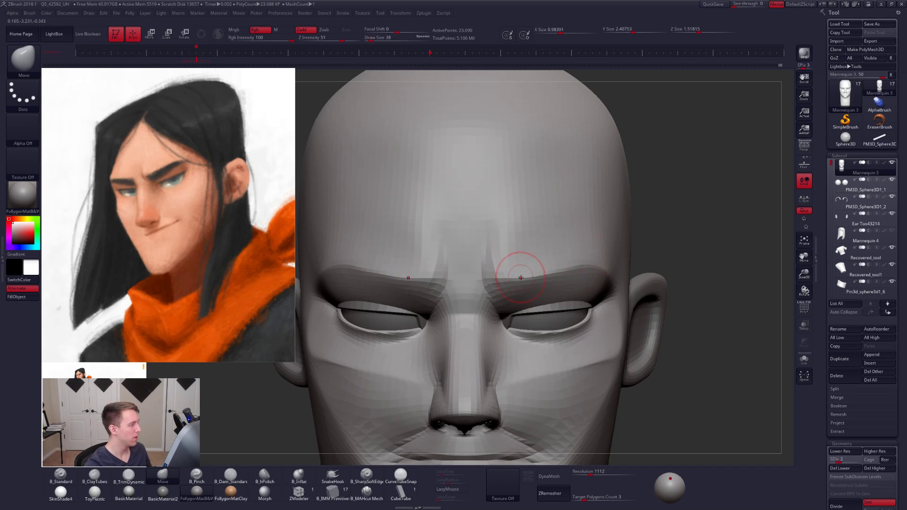
right_drag(520, 278, 496, 298)
- Raise the head to subdivision level 3 and adjust the brow's outer peak with the Move brush at size 54
key(d)
key(space)
drag(558, 271, 584, 268)
key(])
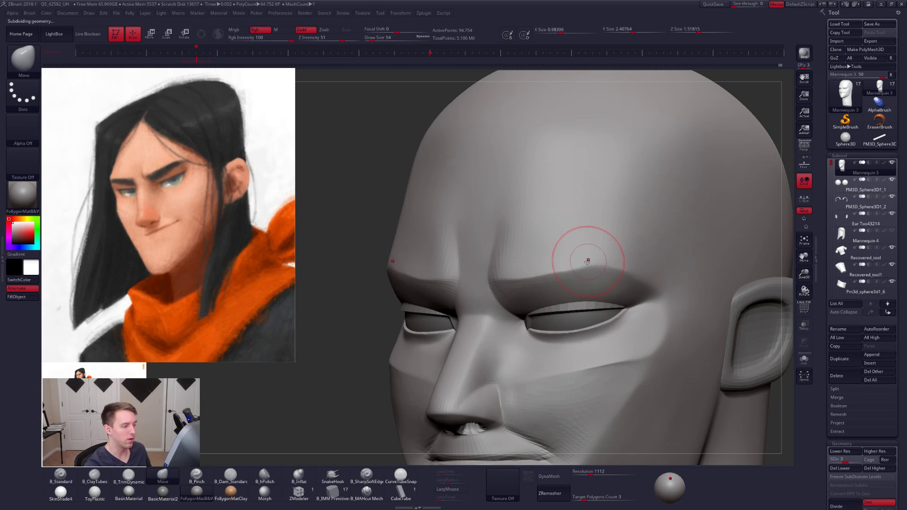
- Raise the head to subdivision level 5 and sharpen the brow's edge with the Pinch brush at size 38
key(d)
key(d)
key(5)
key(space)
drag(524, 280, 521, 281)
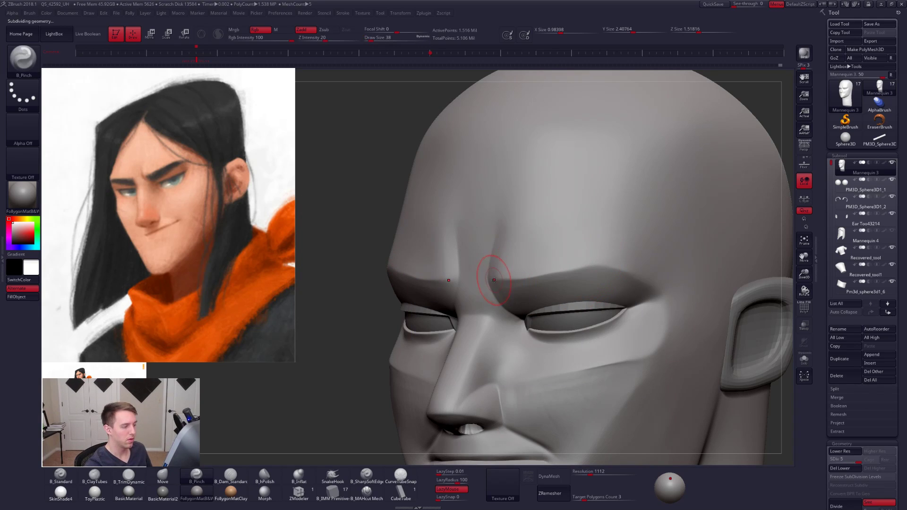
drag(614, 261, 595, 270)
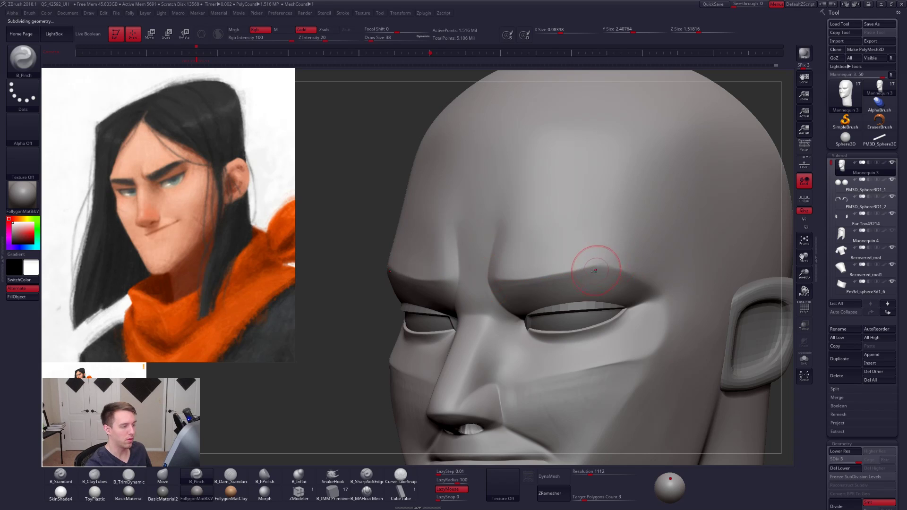
shift+right_drag(572, 275, 505, 286)
- Refine the brow edge and outer eye area with an enlarged Pinch brush, then reduce the brush size to 38
key(space)
drag(573, 311, 576, 311)
ctrl+right_drag(575, 284, 578, 264)
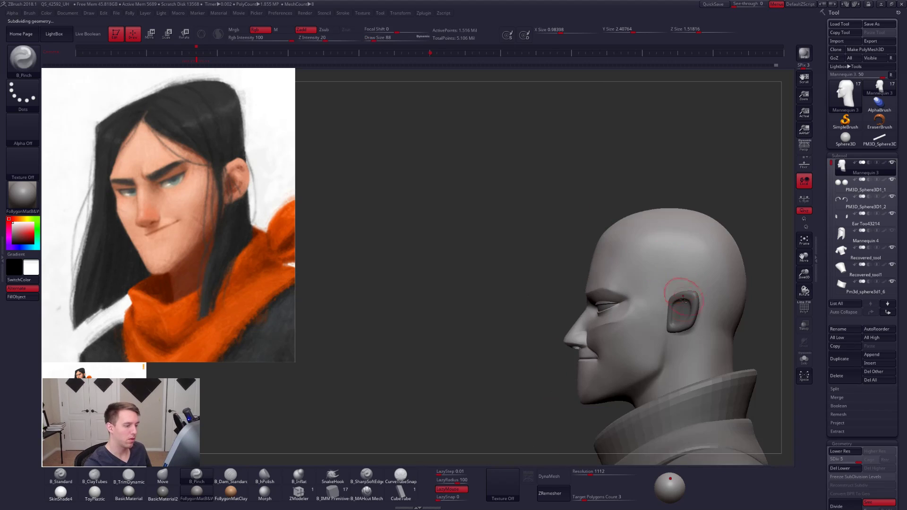
mouse_move(609, 293)
alt+right_down()
mouse_move(584, 260)
mouse_move(578, 268)
mouse_move(605, 273)
alt+right_up()
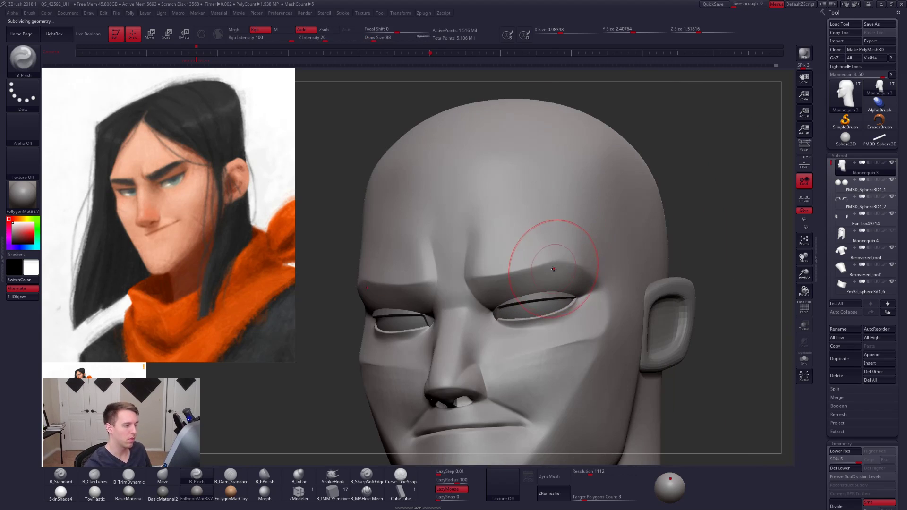
key(space)
drag(559, 271, 557, 271)
right_drag(557, 271, 614, 325)
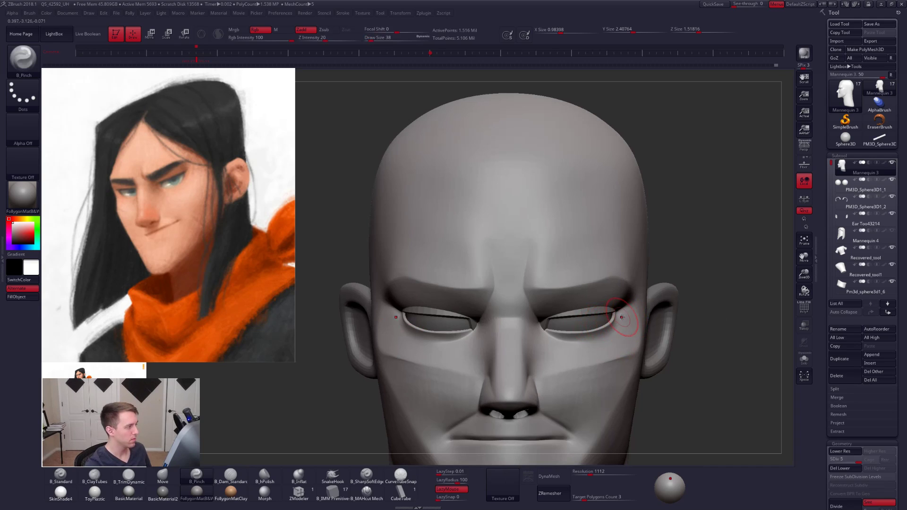
- Refine the brow edge with the Pinch brush and set the brush size to 54
mouse_move(614, 325)
right_down()
mouse_move(589, 334)
mouse_move(602, 331)
mouse_move(571, 283)
right_up()
key(space)
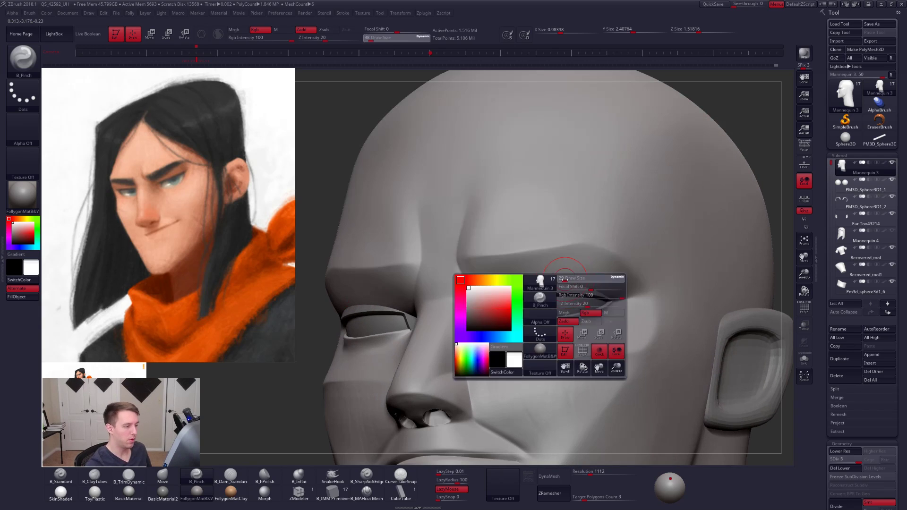
drag(570, 282, 567, 282)
right_drag(568, 284, 591, 285)
key(space)
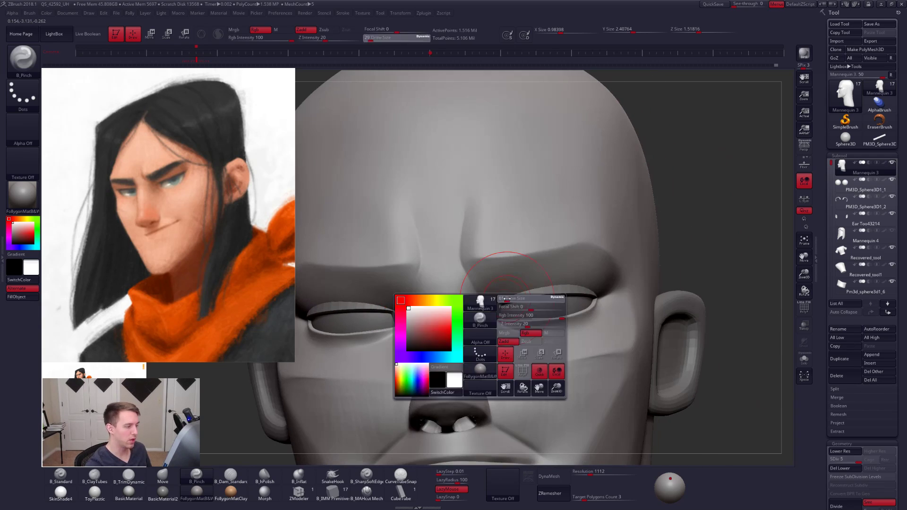
drag(528, 303, 533, 303)
- Lasso-mask the brow and upper eyelid area, lower the head to subdivision level 3, then soften and invert the mask
key(alt+shift+s)
mouse_move(465, 204)
ctrl+mouse_down()
mouse_move(481, 289)
mouse_move(517, 316)
mouse_move(586, 308)
mouse_move(616, 296)
mouse_move(641, 175)
ctrl+mouse_up()
key(shift+d)
key(shift+d)
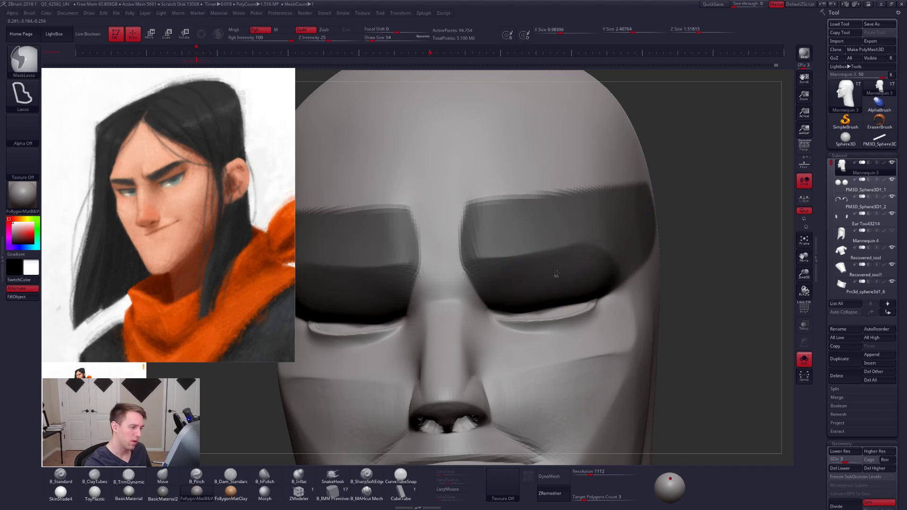
ctrl+click(557, 274)
ctrl+click(557, 273)
ctrl+click(676, 264)
ctrl+click(627, 277)
drag(676, 279, 692, 275)
- Lower the head to subdivision level 1 and reshape the unmasked brow and upper eyelid with the Move brush at size 81
key(b)
key(m)
key(v)
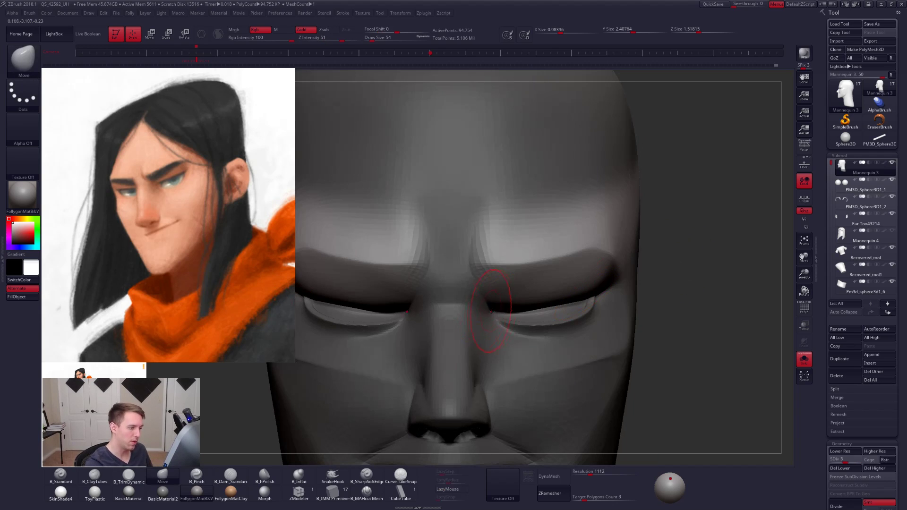
key(space)
mouse_move(482, 314)
mouse_down()
mouse_move(528, 303)
mouse_move(494, 315)
mouse_up()
key(shift+d)
key(shift+d)
key(space)
- Adjust the upper eyelid and outer brow fold with the Move brush at sizes 96 and 67
key(space)
key(space)
key(space)
right_drag(496, 317, 407, 314)
key(space)
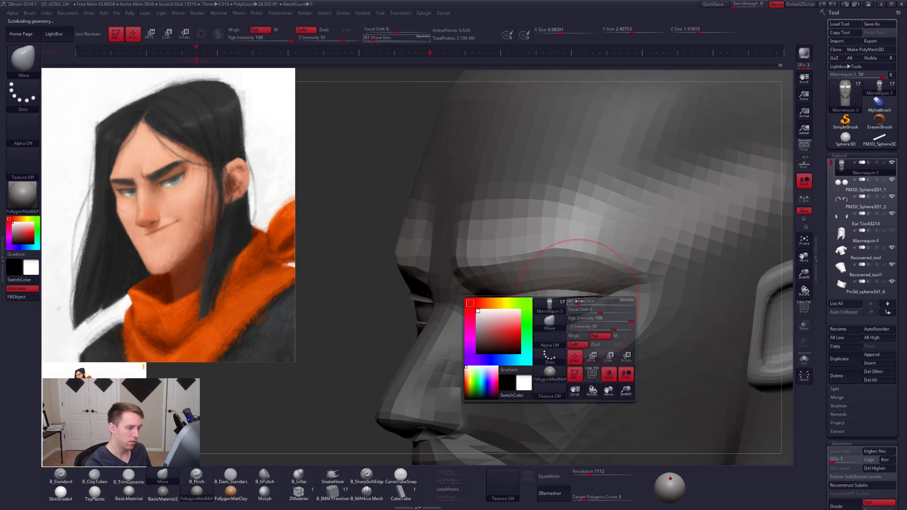
drag(550, 308, 557, 307)
mouse_move(550, 308)
right_down()
mouse_move(572, 310)
mouse_move(560, 302)
right_up()
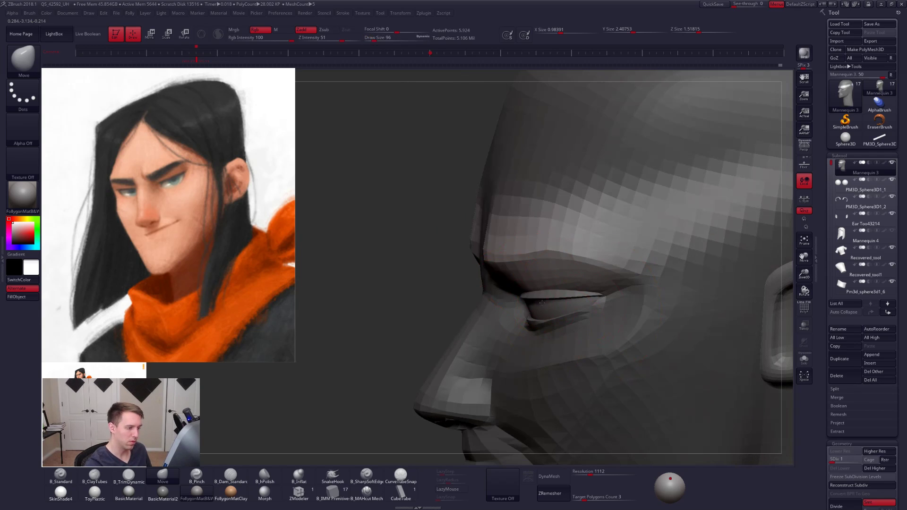
key(space)
drag(558, 295, 579, 290)
right_drag(584, 288, 638, 291)
key(space)
drag(578, 292, 557, 299)
key(space)
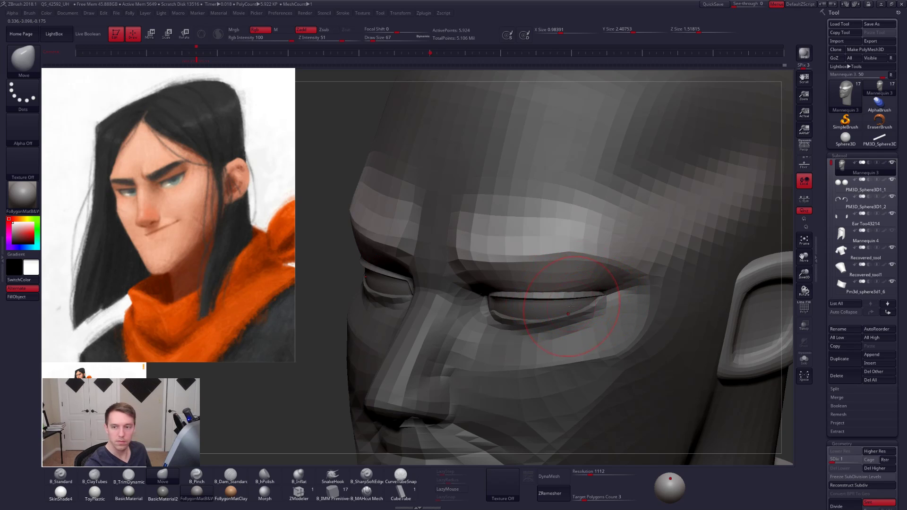
mouse_move(572, 308)
right_down()
mouse_move(656, 316)
mouse_move(644, 320)
right_up()
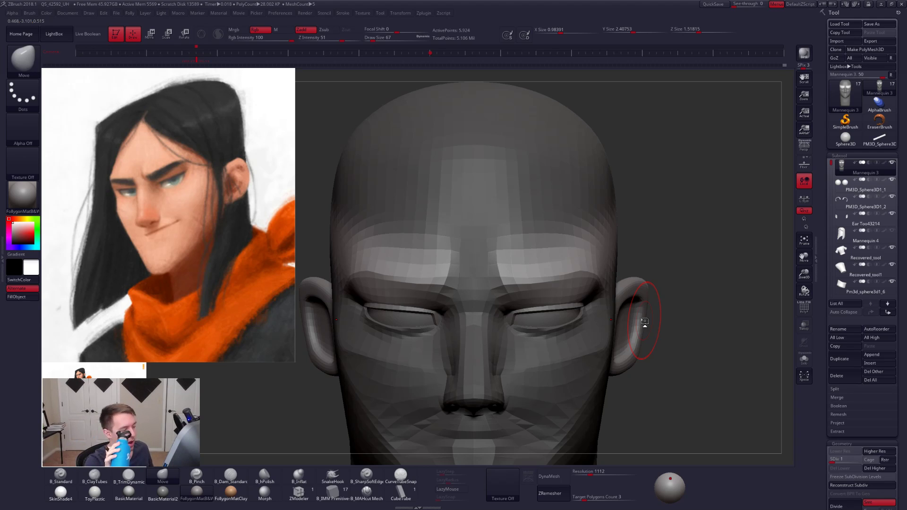
- Raise the head to subdivision level 5 and check the reshaped brow and eyelids from the front
key(d)
key(d)
key(d)
key(d)
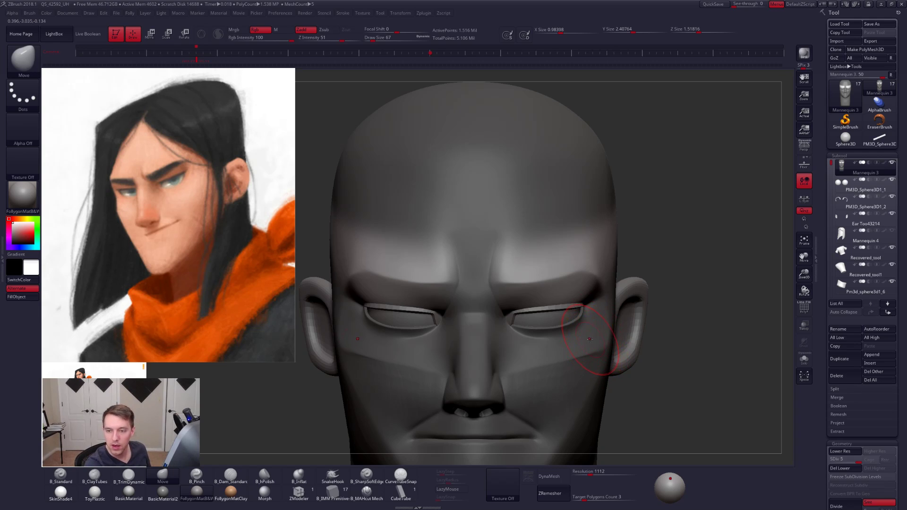
right_drag(593, 352, 540, 349)
- Lower the head to subdivision level 3 and reshape the eyelids and outer eye corner with the Move brush, varying its size up to 74
key(shift+d)
key(shift+d)
key(space)
mouse_move(577, 298)
ctrl+right_down()
mouse_move(591, 317)
mouse_move(573, 319)
ctrl+right_up()
key(space)
drag(580, 317, 605, 319)
key(space)
right_drag(606, 320, 655, 322)
key(space)
drag(559, 315, 569, 309)
key(space)
shift+right_drag(568, 310, 574, 315)
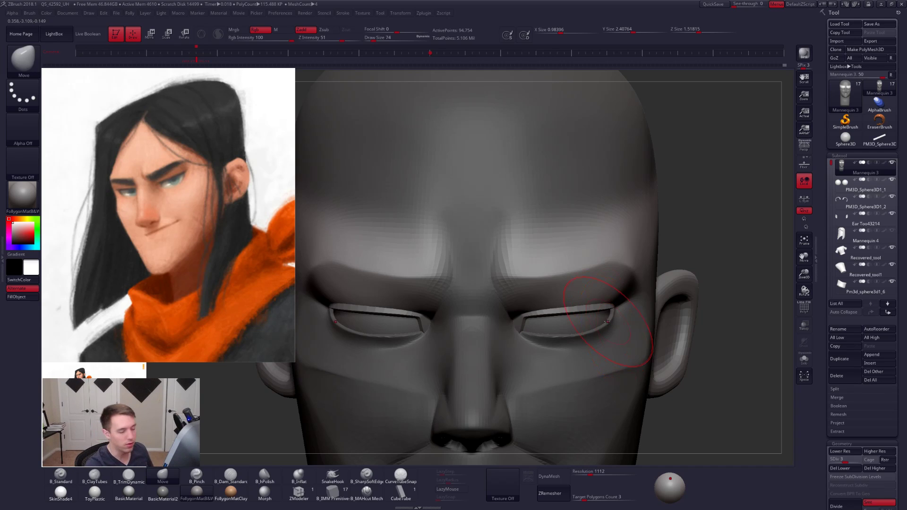
- Adjust the outer eye corner with the Move brush, reducing its size to 38, and clear the mask
alt+right_drag(608, 322, 614, 332)
key(space)
drag(610, 332, 609, 331)
right_drag(609, 331, 596, 322)
key(space)
drag(597, 324, 593, 325)
ctrl+drag(702, 291, 706, 296)
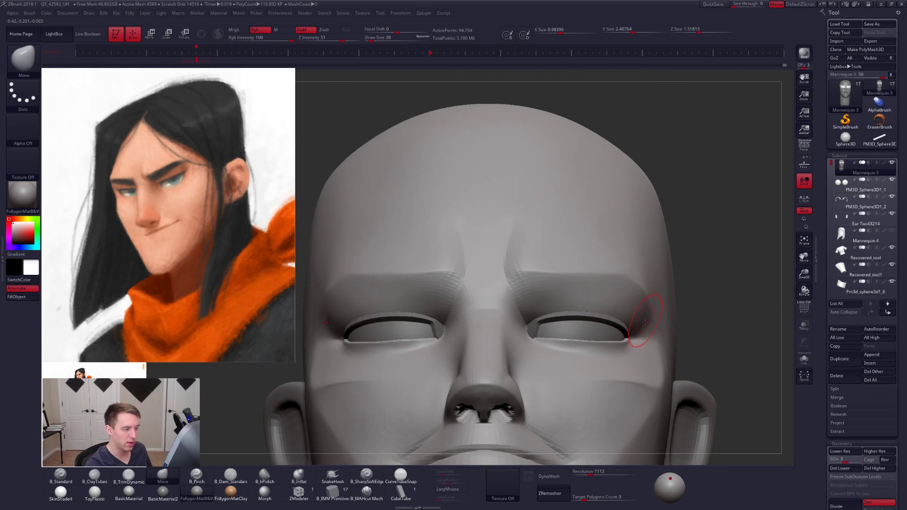
right_drag(646, 321, 613, 329)
- Raise the head to subdivision level 5 and sharpen the brow's lower edge with the Pinch brush at size 38
key(d)
key(d)
right_drag(533, 330, 502, 327)
key(5)
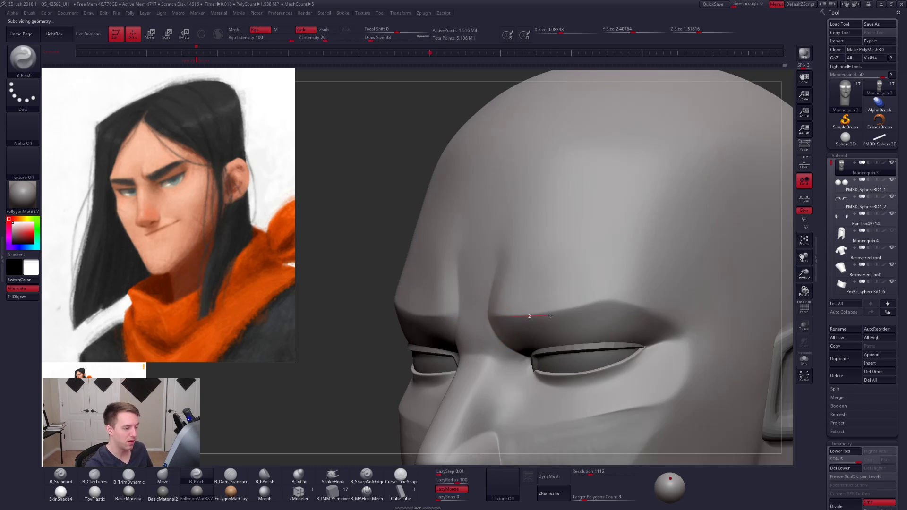
drag(650, 296, 655, 295)
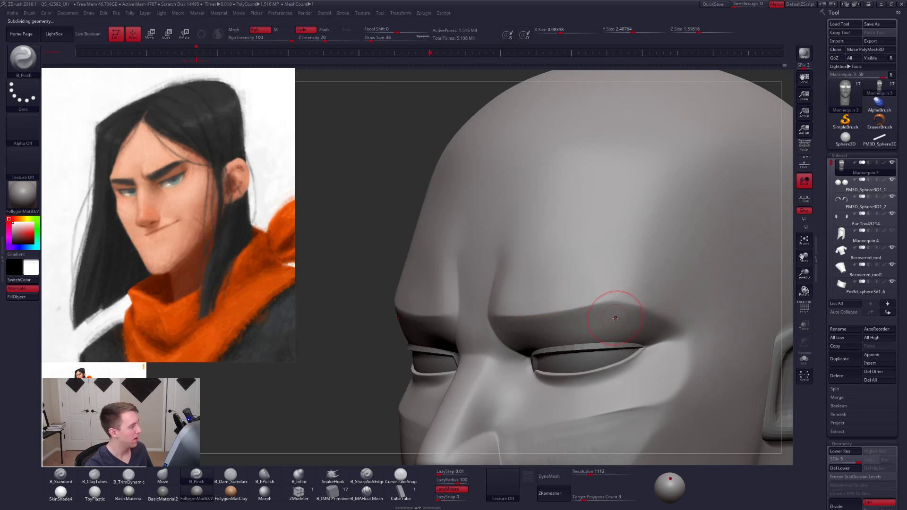
mouse_move(618, 315)
right_down()
mouse_move(627, 318)
mouse_move(606, 325)
right_up()
- Sharpen the brow's outer tail and the crease beside the eye with the Pinch brush at sizes 54, 61 and 40
key(space)
drag(608, 327, 609, 326)
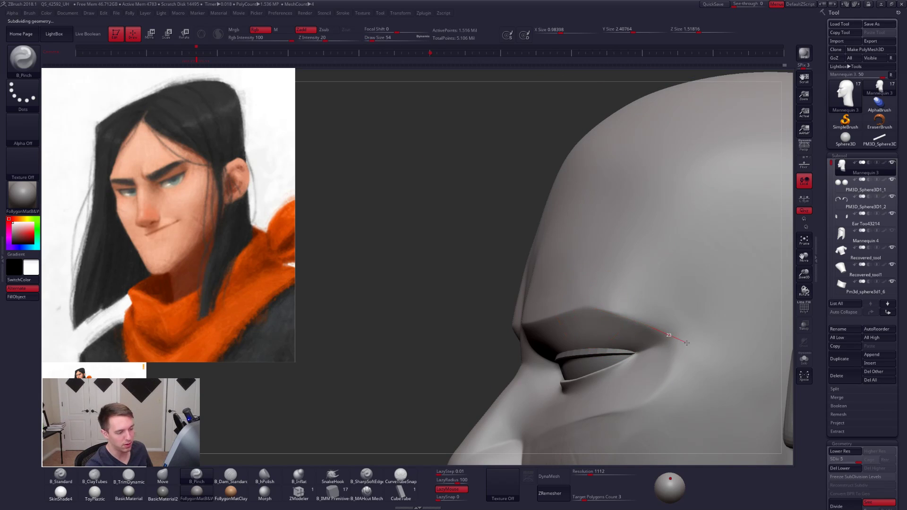
drag(686, 343, 688, 345)
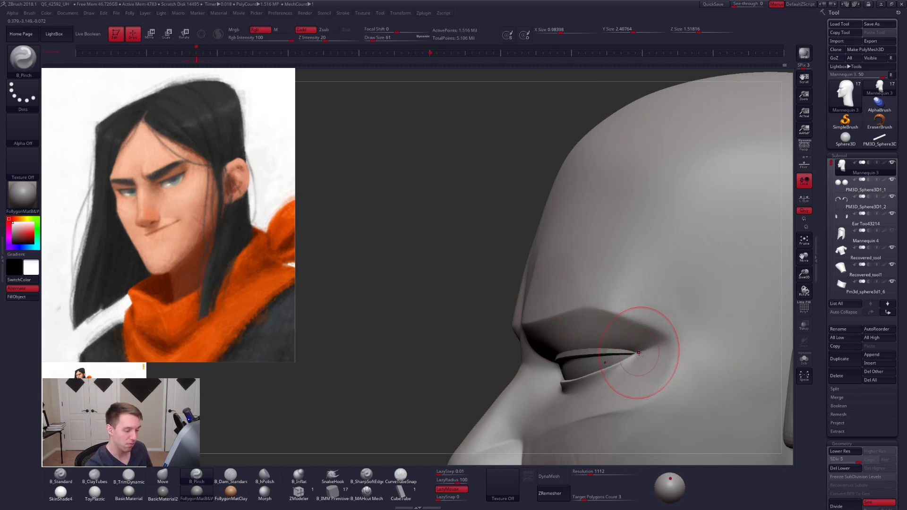
right_drag(681, 338, 723, 344)
key(s)
drag(669, 344, 667, 344)
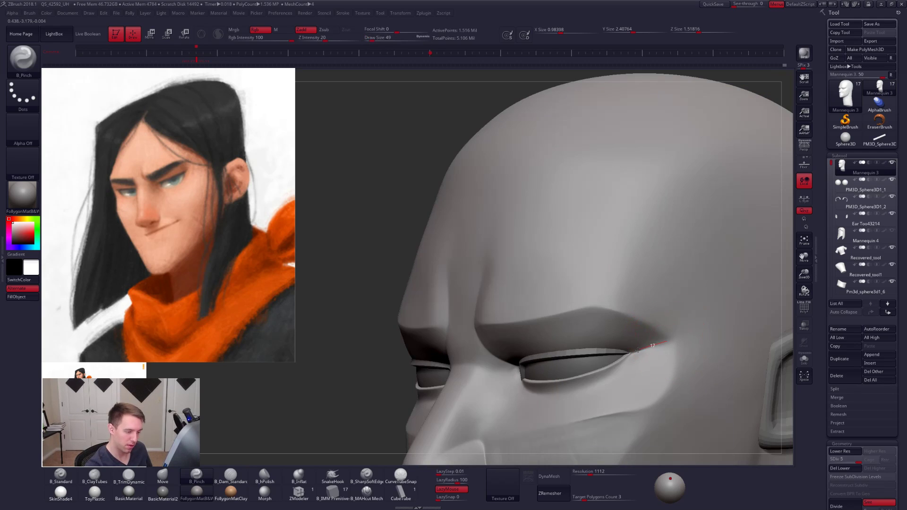
mouse_move(644, 358)
right_down()
mouse_move(671, 353)
mouse_move(657, 303)
right_up()
alt+right_drag(664, 378, 649, 321)
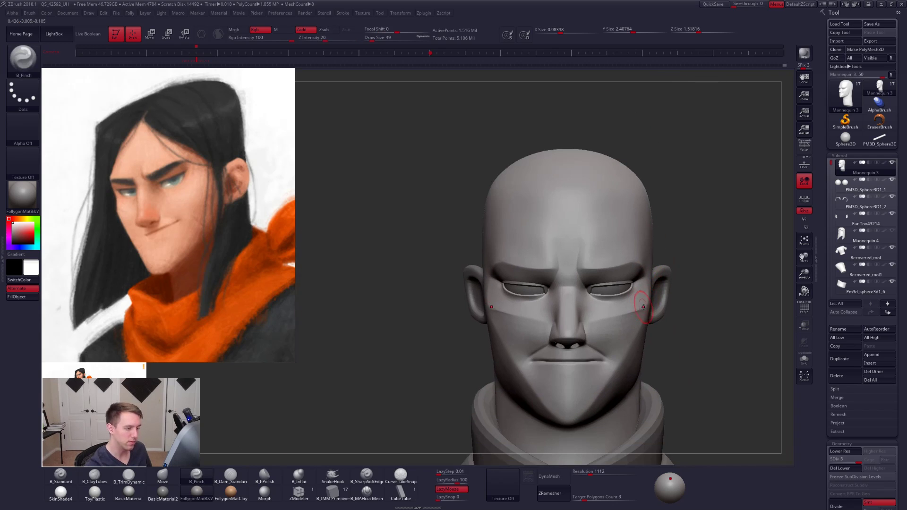
- Enlarge the Pinch brush to size 96 and review the whole head against the concept art
key(s)
drag(649, 321, 656, 321)
alt+right_drag(648, 315, 647, 336)
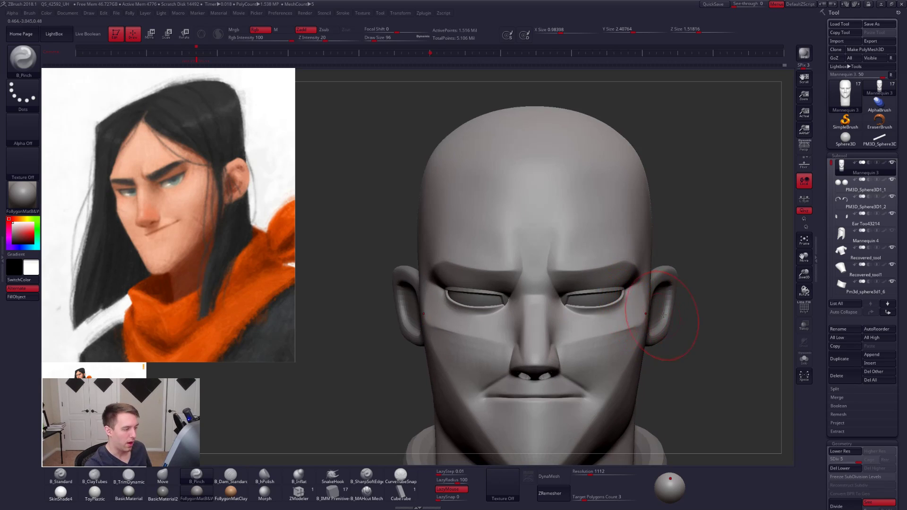
alt+right_drag(670, 311, 663, 321)
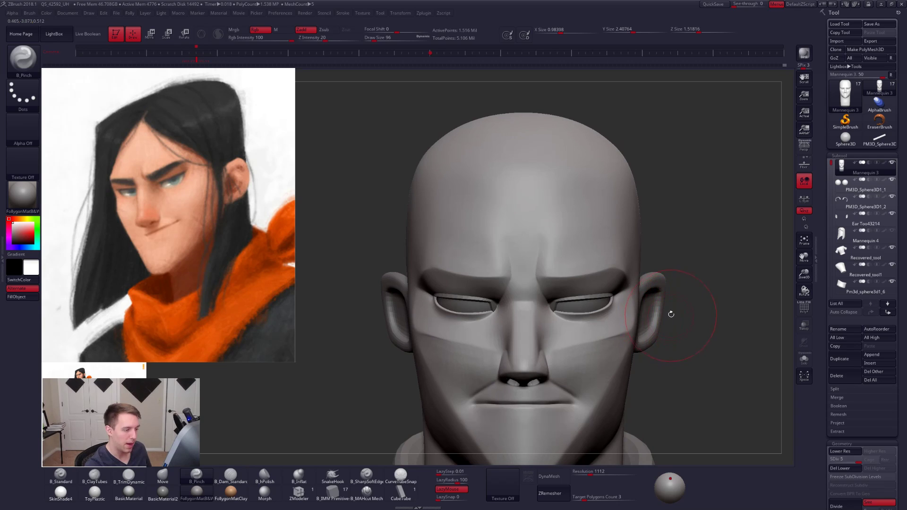
mouse_move(671, 314)
right_down()
mouse_move(576, 317)
mouse_move(669, 312)
mouse_move(711, 326)
right_up()
ctrl+right_drag(704, 369, 687, 338)
alt+right_drag(686, 338, 677, 301)
- Lower the head to subdivision level 1
key(shift+d)
key(shift+d)
key(shift+d)
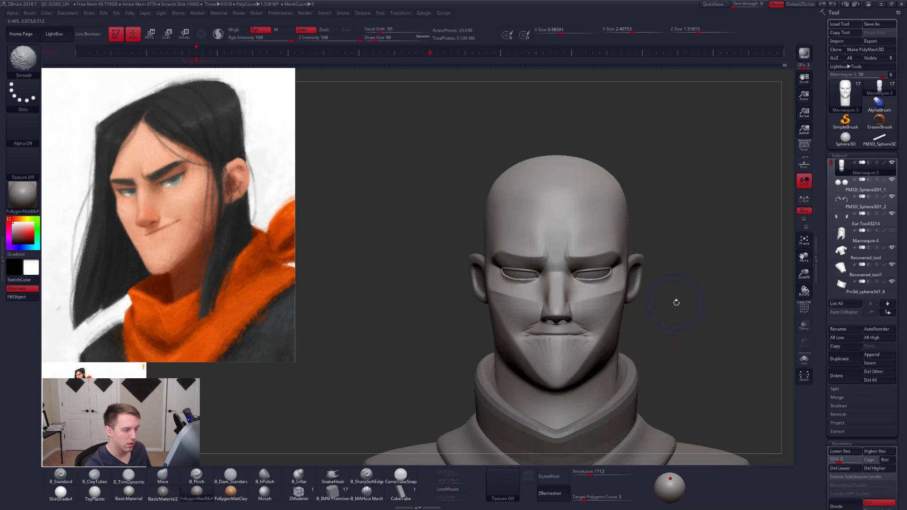
key(shift+d)
key(shift+f)
key(shift+f)
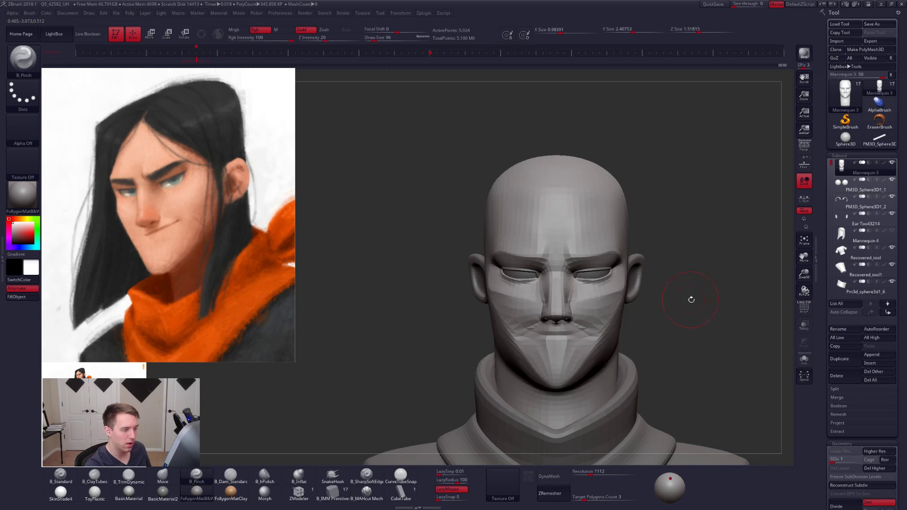
right_drag(671, 311, 705, 279)
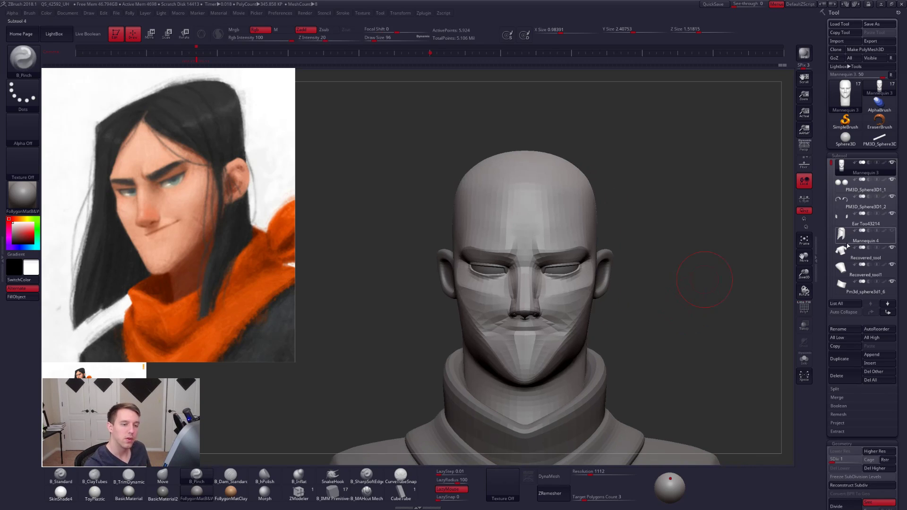
- Hide the scarf and clothing subtools and create a Transpose Master TPose mesh from the visible head parts
click(892, 247)
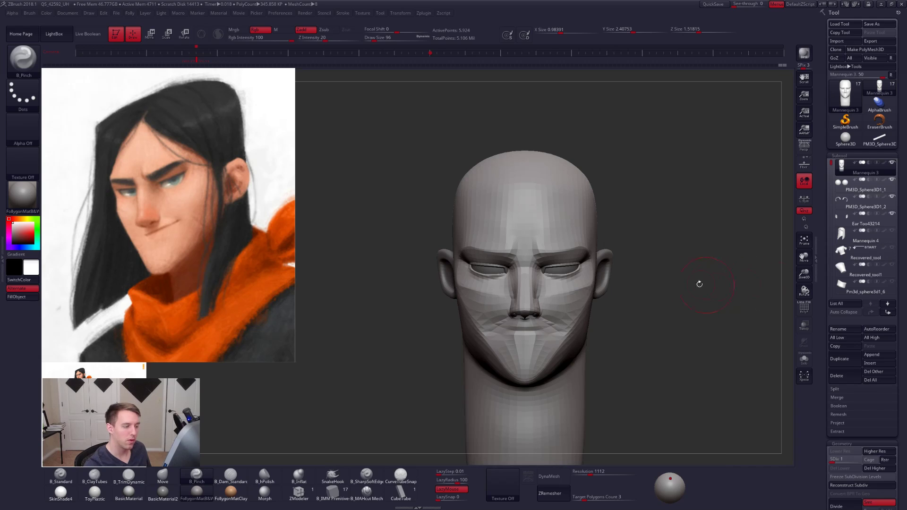
alt+drag(692, 236, 678, 229)
key(alt+f)
click(669, 348)
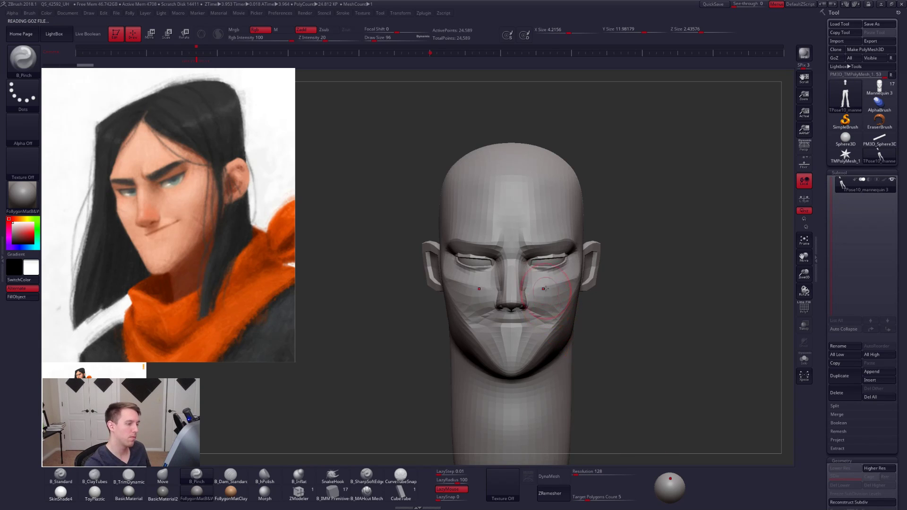
- Isolate the face and ears of the TPose mesh using polygroups, then turn off the polygroup wireframe display
alt+right_drag(543, 267, 549, 303)
key(shift+f)
ctrl+shift+click(560, 249)
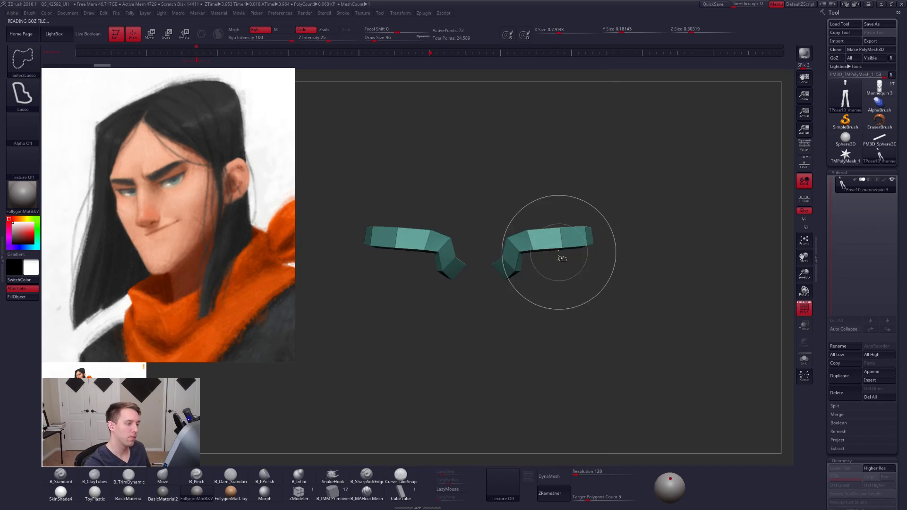
mouse_move(559, 261)
ctrl+shift+mouse_down()
mouse_move(580, 278)
mouse_move(565, 263)
ctrl+shift+mouse_up()
ctrl+shift+click(562, 259)
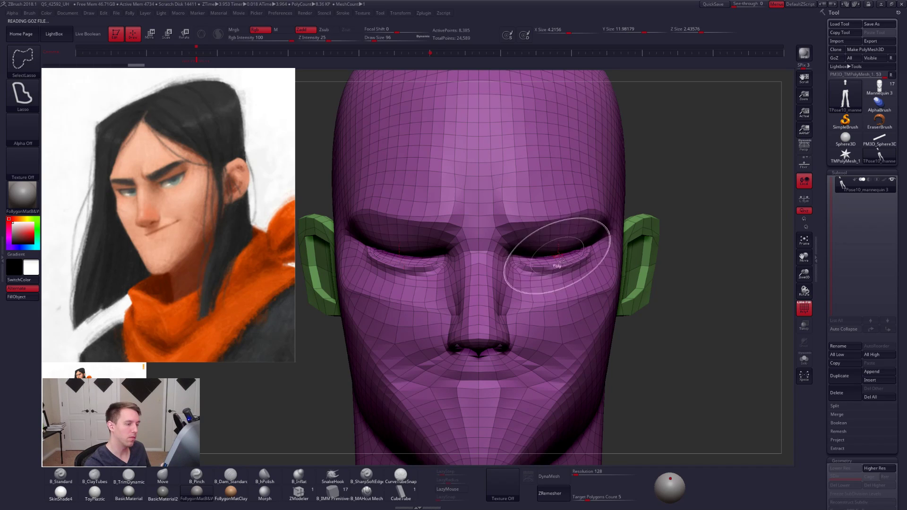
key(shift+f)
- Lasso-mask the eyelid areas of both eyes and unhide the rest of the TPose mesh
key(ctrl)
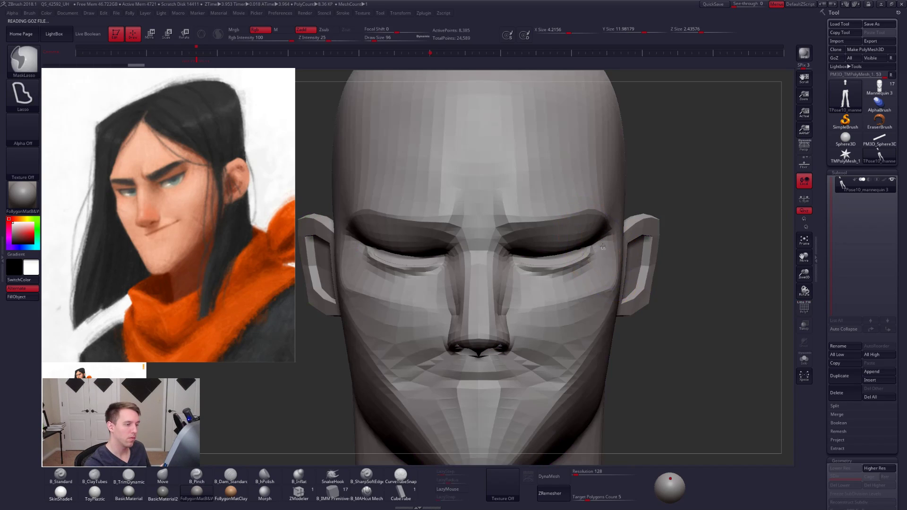
ctrl+drag(508, 245, 523, 279)
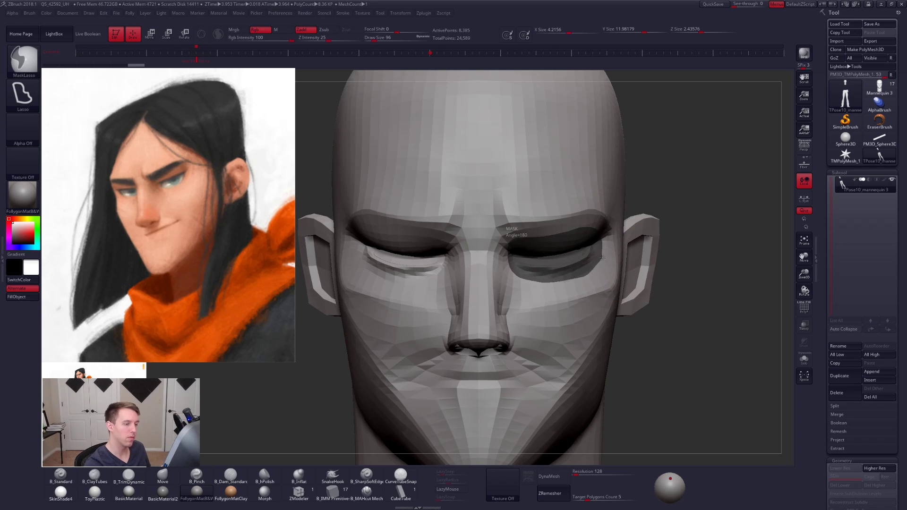
ctrl+drag(602, 257, 603, 251)
ctrl+right_drag(614, 265, 619, 204)
right_drag(619, 204, 519, 208)
mouse_move(653, 232)
ctrl+mouse_down()
mouse_move(641, 279)
mouse_move(770, 208)
ctrl+mouse_up()
shift+right_drag(662, 258, 709, 261)
ctrl+shift+drag(687, 258, 696, 268)
ctrl+click(695, 270)
ctrl+shift+click(688, 270)
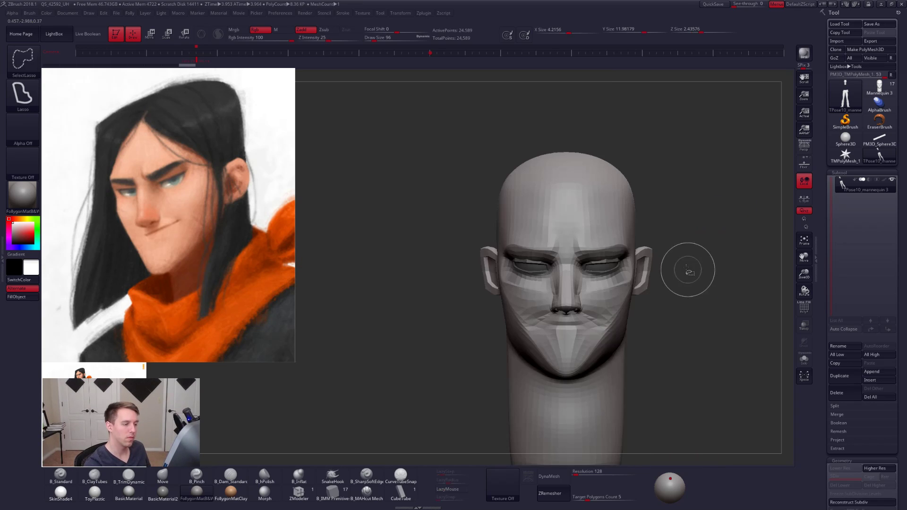
- Invert the mask so only the eyes and eyelids stay editable
alt+right_drag(688, 270, 661, 331)
mouse_move(589, 269)
ctrl+mouse_down()
mouse_move(571, 302)
mouse_move(623, 307)
mouse_move(601, 299)
ctrl+mouse_up()
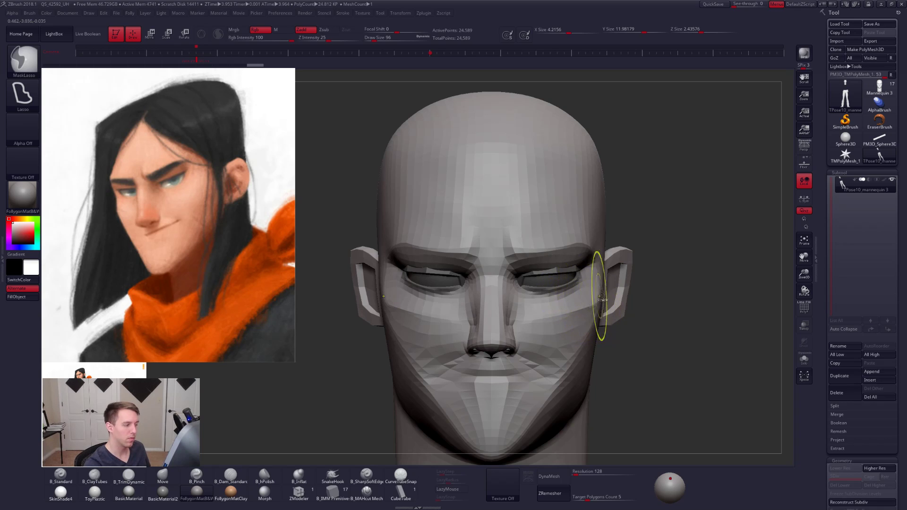
ctrl+click(643, 314)
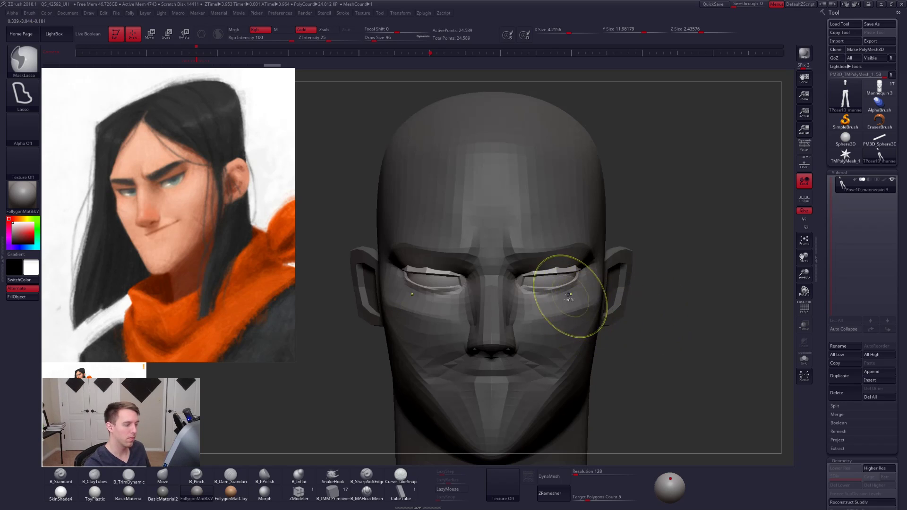
alt+right_drag(610, 270, 628, 288)
- Turn on local symmetry and enlarge both eyes and eyelids with a Transpose Scale line drawn outward from one eye
click(805, 198)
key(e)
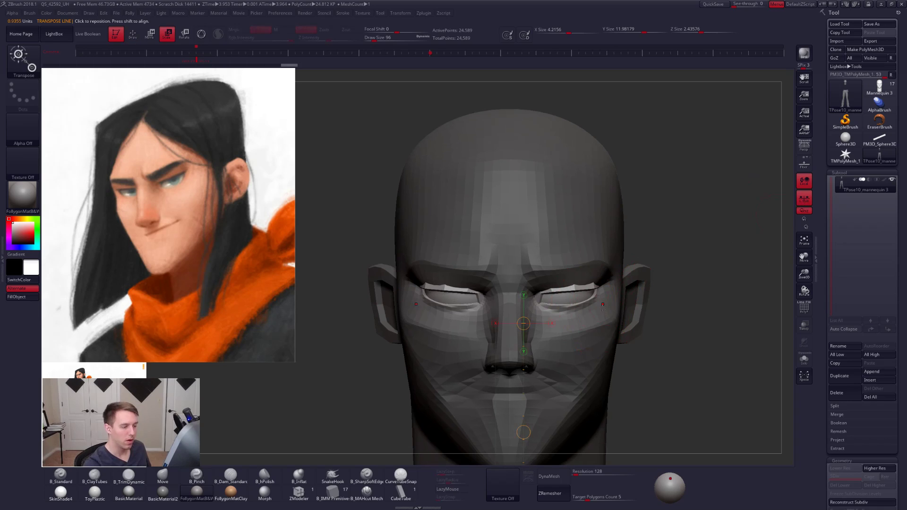
drag(566, 295, 709, 293)
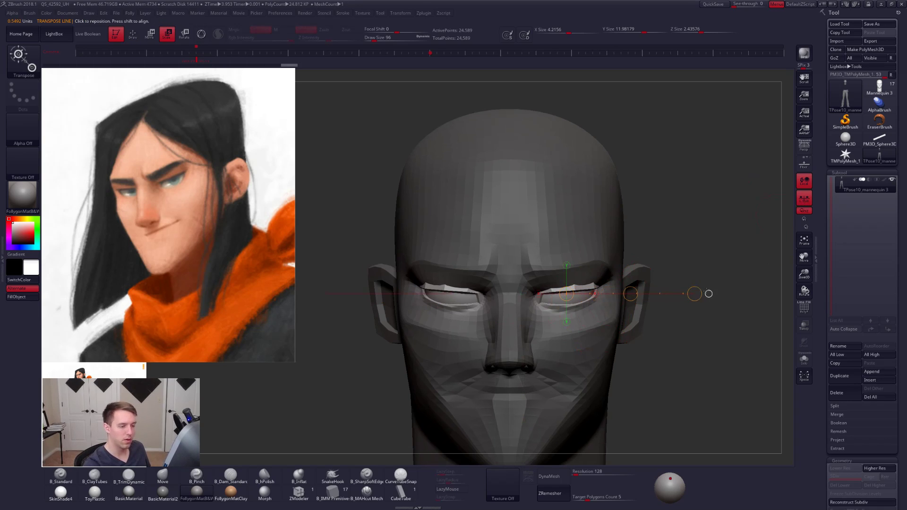
mouse_move(617, 327)
right_down()
mouse_move(534, 331)
mouse_move(617, 331)
right_up()
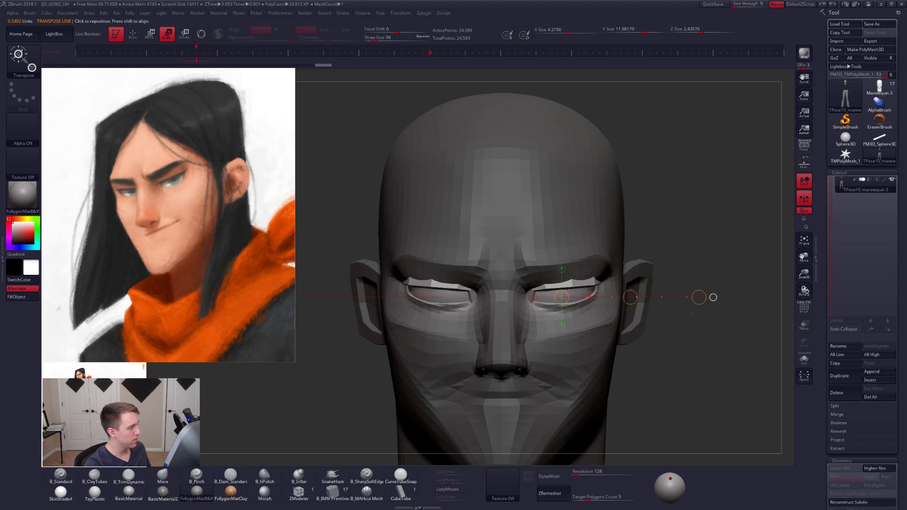
key(ctrl+z)
key(ctrl+shift+z)
alt+drag(669, 332, 683, 327)
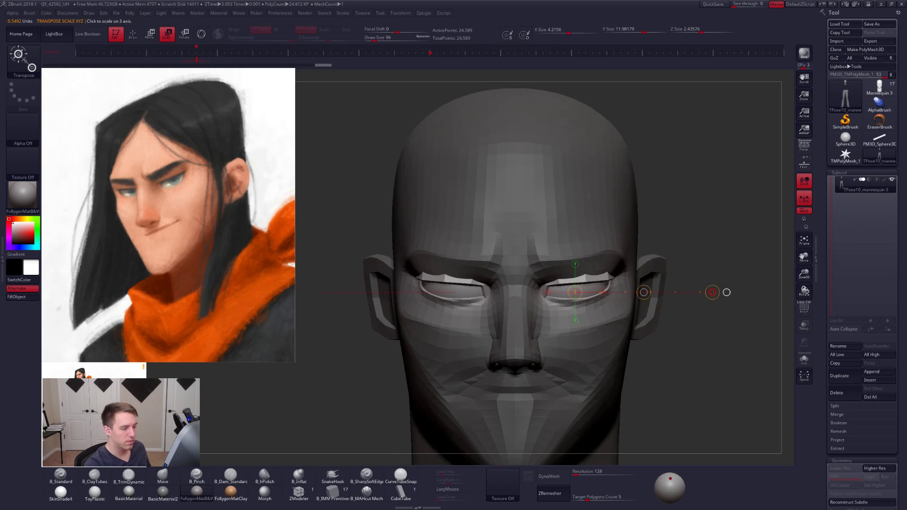
drag(710, 317, 661, 325)
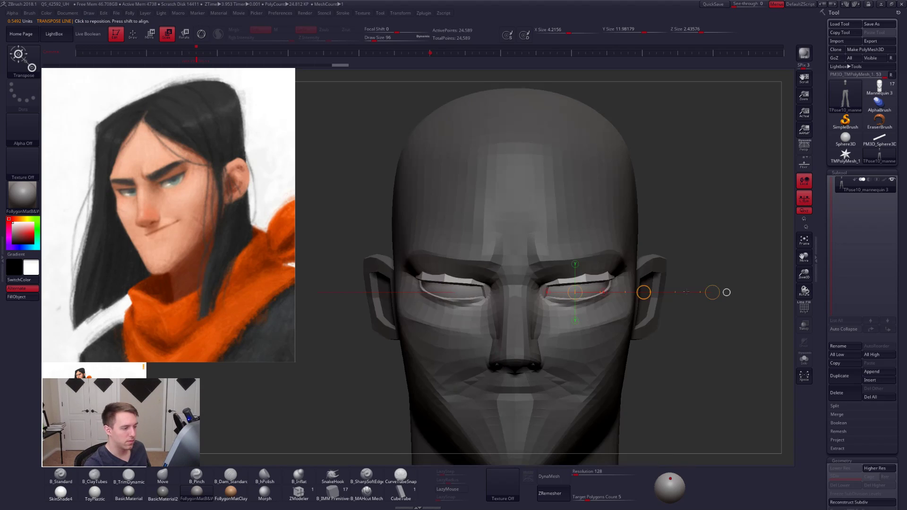
- Compare the original and enlarged eyes from the front and side by undoing and redoing the scaling
key(w)
drag(644, 292, 644, 292)
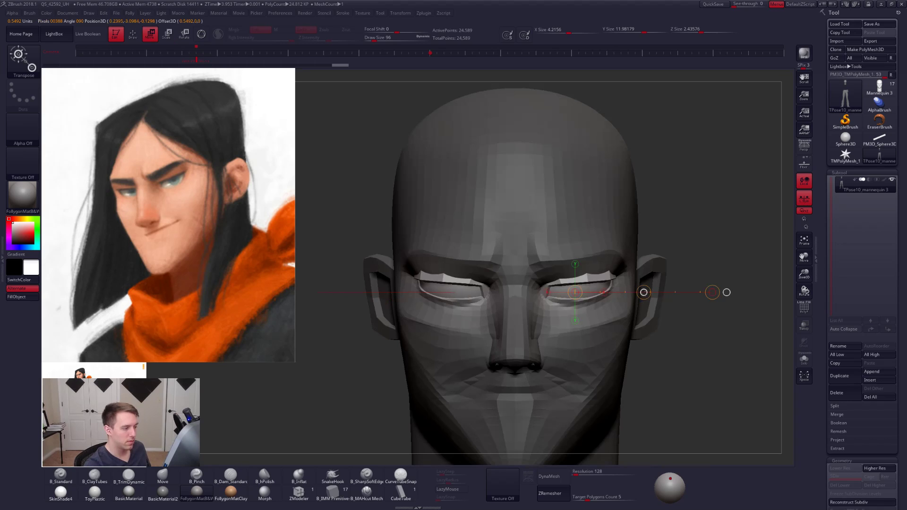
key(ctrl+z)
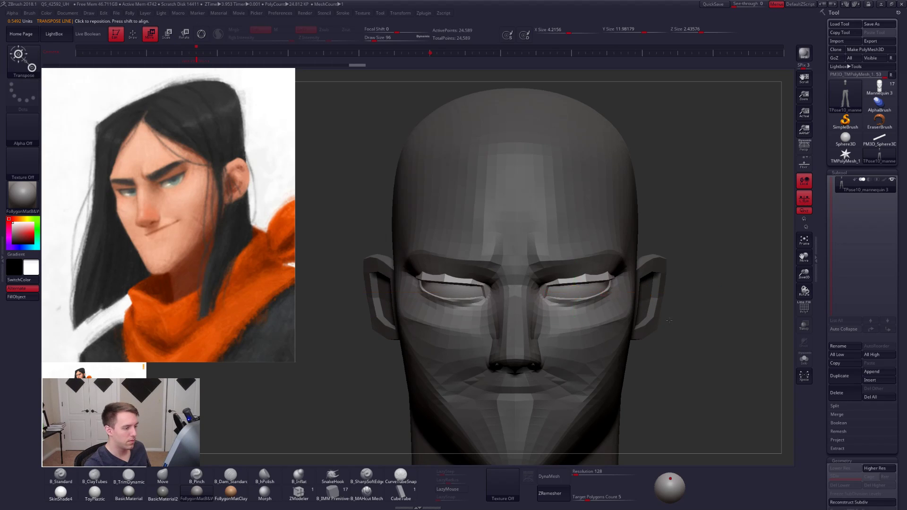
key(q)
mouse_move(670, 316)
alt+mouse_down()
mouse_move(649, 318)
mouse_move(648, 331)
mouse_move(633, 324)
alt+mouse_up()
alt+right_drag(632, 324, 622, 334)
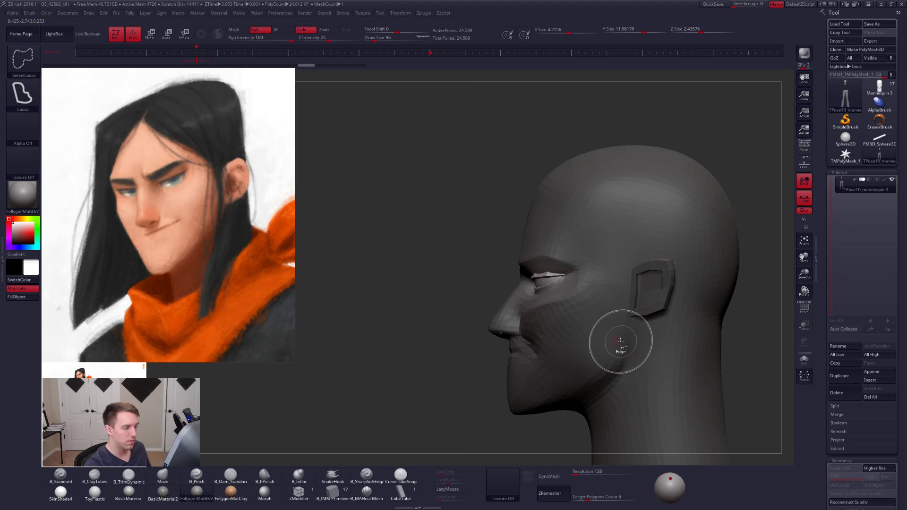
key(ctrl+shift+z)
key(ctrl+shift+z)
key(ctrl+shift+z)
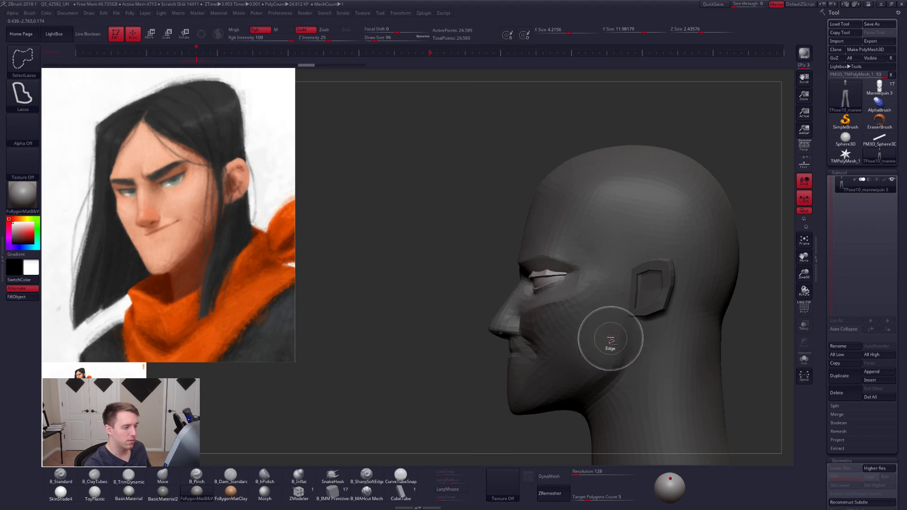
- Adjust the front-to-back position of the unmasked eyes in side view with Transpose Move
mouse_move(609, 340)
alt+right_down()
mouse_move(617, 342)
mouse_move(581, 326)
alt+right_up()
key(w)
drag(569, 266, 637, 266)
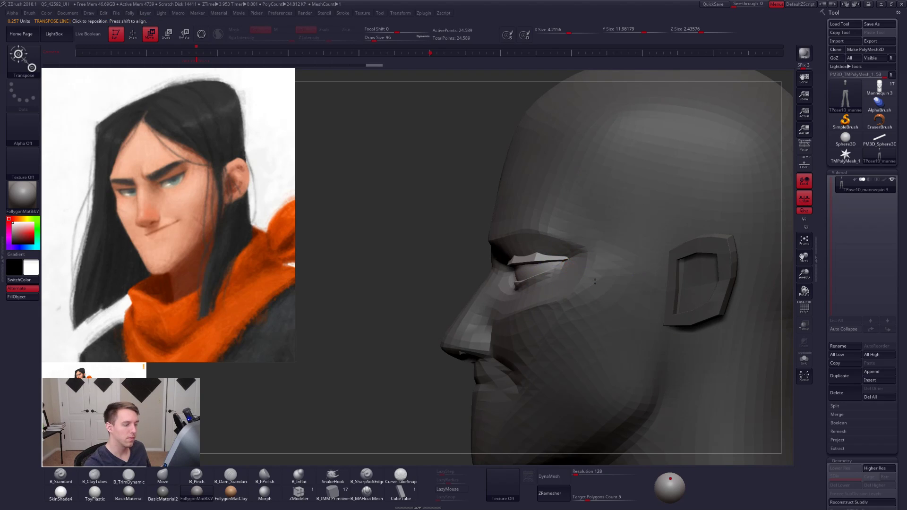
key(q)
mouse_move(605, 292)
ctrl+right_down()
mouse_move(590, 327)
mouse_move(605, 322)
ctrl+right_up()
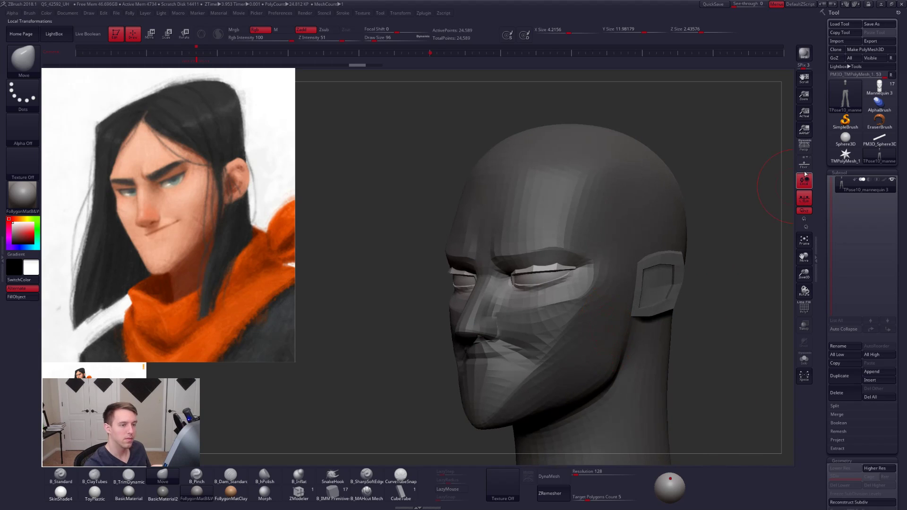
- Turn on perspective, turn off local symmetry and clear the mask from the TPose mesh
click(808, 151)
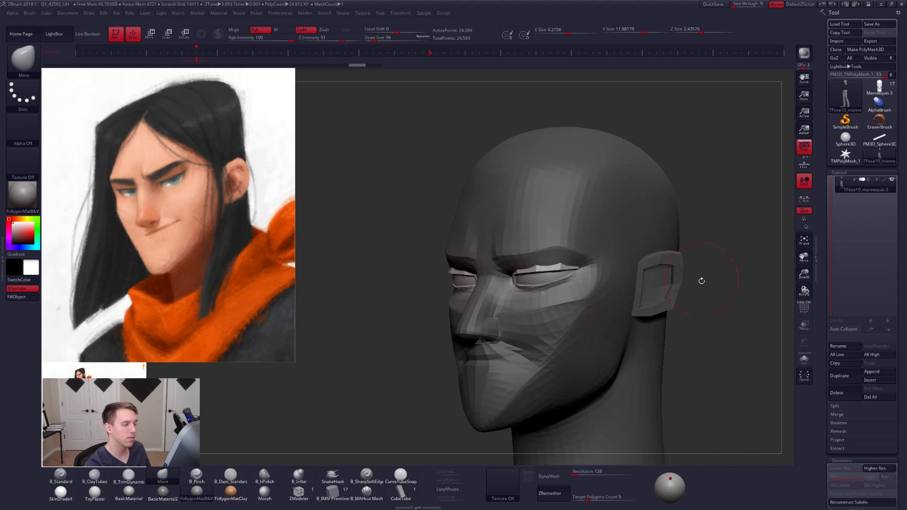
key(d)
mouse_move(702, 299)
right_down()
mouse_move(723, 301)
mouse_move(680, 302)
mouse_move(714, 307)
right_up()
key(shift+d)
ctrl+drag(715, 307, 733, 300)
alt+right_drag(737, 298, 671, 294)
- Transfer the TPose mesh edits back to the original subtools with TPose|SubT
key(shift+f)
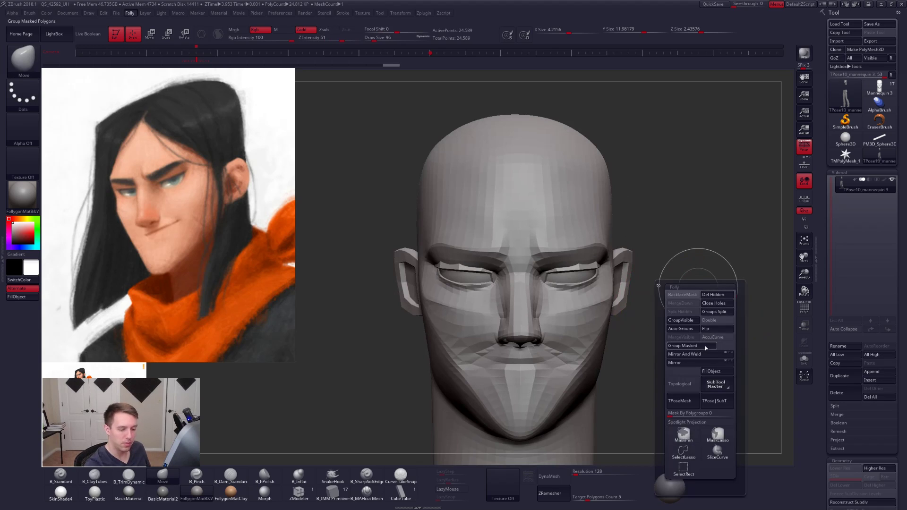
click(715, 401)
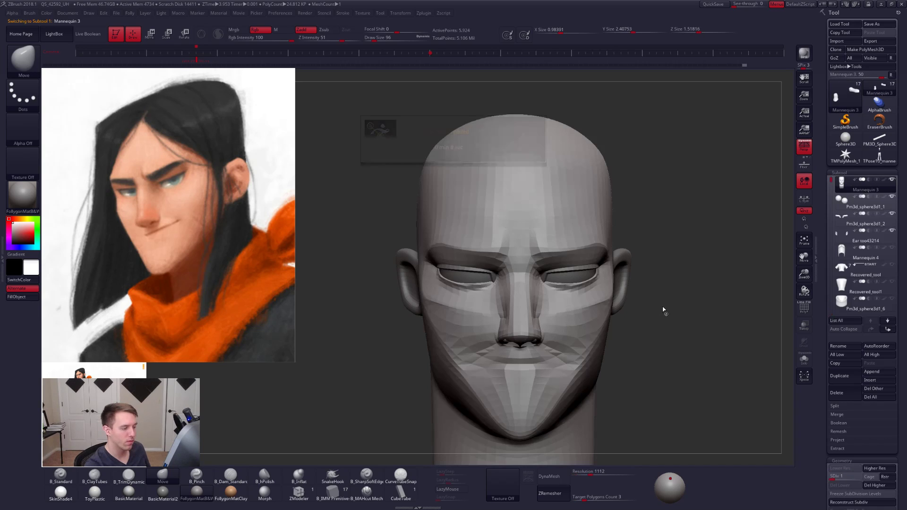
key(shift)
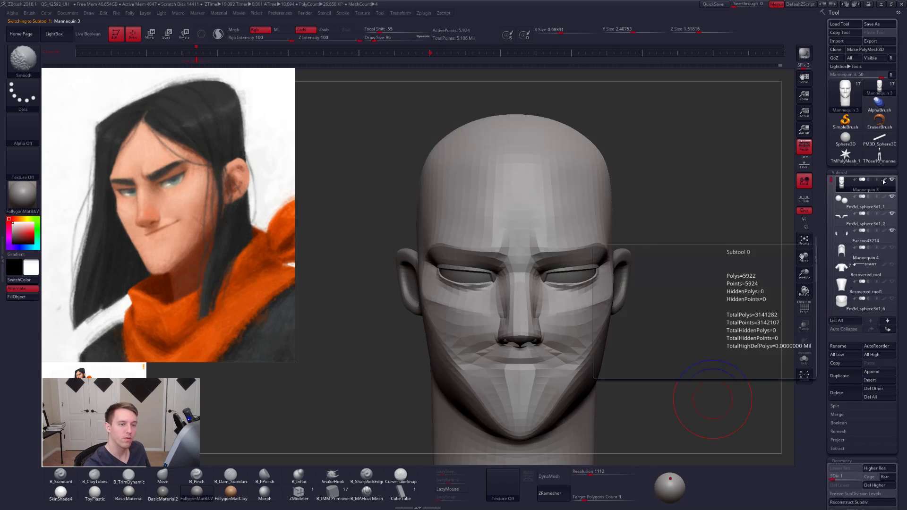
- Examine the resized eyes on the head at higher subdivision levels
key(d)
key(d)
key(d)
key(d)
mouse_move(593, 306)
right_down()
mouse_move(581, 310)
mouse_move(608, 284)
mouse_move(662, 286)
mouse_move(650, 310)
mouse_move(619, 281)
right_up()
key(shift+d)
key(shift+d)
key(shift+d)
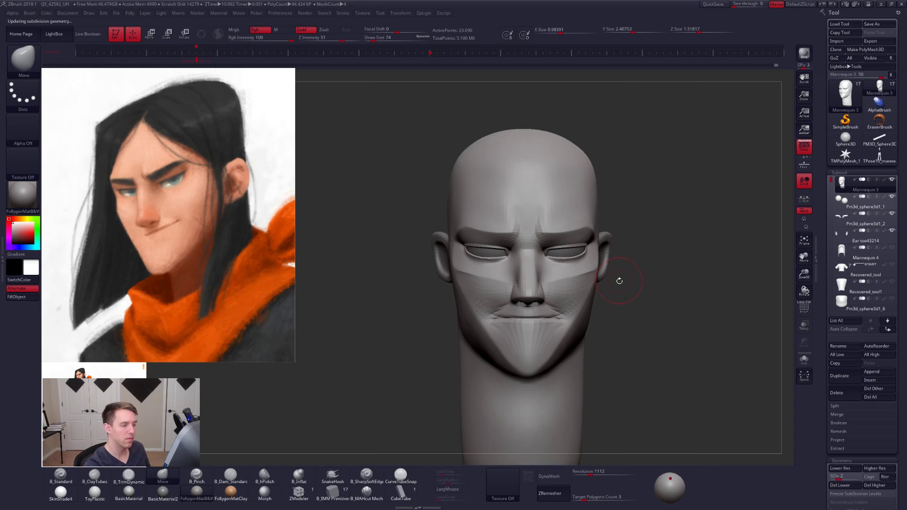
- Turn off perspective, lower the head to subdivision level 1 and mask both sides of the skull and jaw
click(803, 146)
alt+right_drag(632, 213, 605, 231)
key(shift+d)
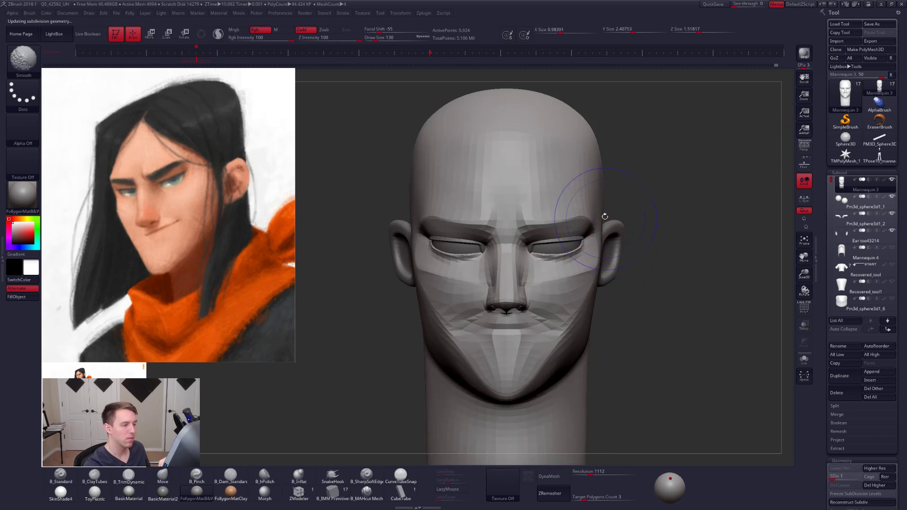
mouse_move(599, 229)
ctrl+mouse_down()
mouse_move(532, 310)
mouse_move(585, 258)
mouse_move(668, 203)
mouse_move(652, 321)
mouse_move(553, 416)
ctrl+mouse_up()
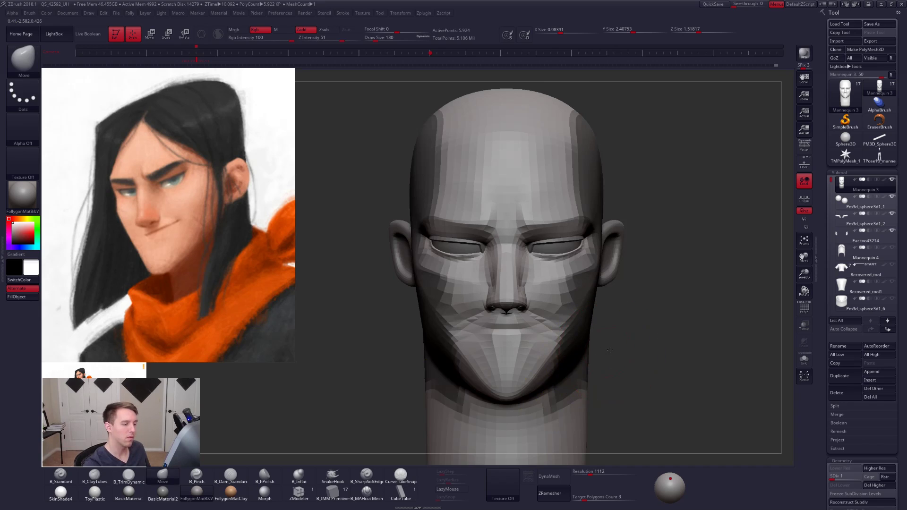
- Solo the head, extend the mask down the neck's sides, and invert it so only the sides stay editable
key(shift+alt+s)
mouse_move(610, 350)
alt+mouse_down()
mouse_move(587, 336)
mouse_move(598, 334)
mouse_move(597, 361)
alt+mouse_up()
key(space)
mouse_move(594, 326)
alt+mouse_down()
mouse_move(597, 347)
mouse_move(584, 335)
mouse_move(585, 343)
mouse_move(608, 426)
mouse_move(613, 407)
alt+mouse_up()
mouse_move(605, 402)
mouse_down()
mouse_move(604, 327)
mouse_move(609, 399)
mouse_up()
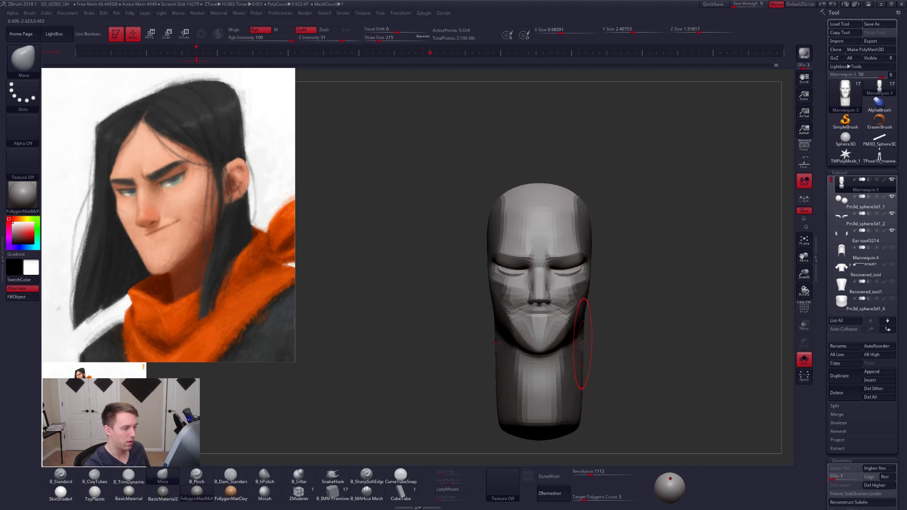
key(ctrl)
ctrl+click(607, 352)
ctrl+click(585, 356)
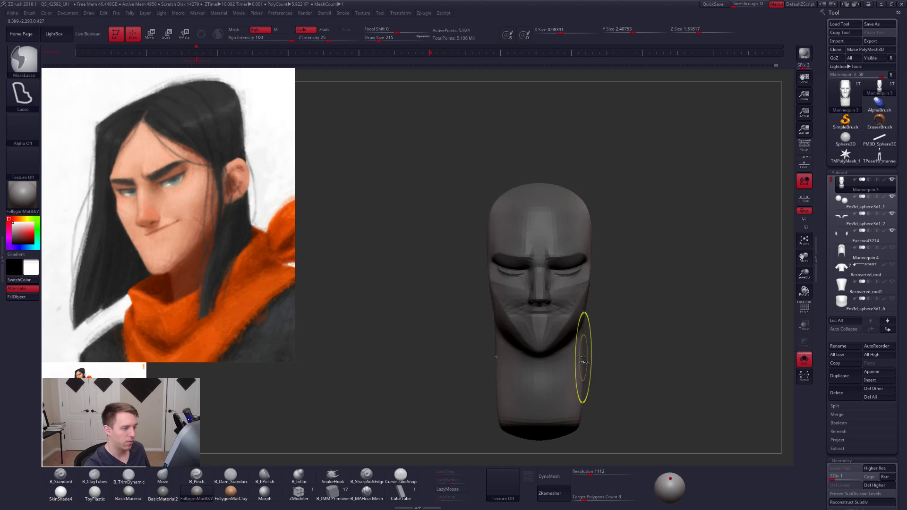
alt+drag(597, 331, 593, 358)
- Show the other head parts again and try to shift the sides of the head horizontally with Transpose Move
key(alt+s)
mouse_move(601, 301)
alt+mouse_down()
mouse_move(592, 343)
mouse_move(675, 338)
alt+mouse_up()
key(w)
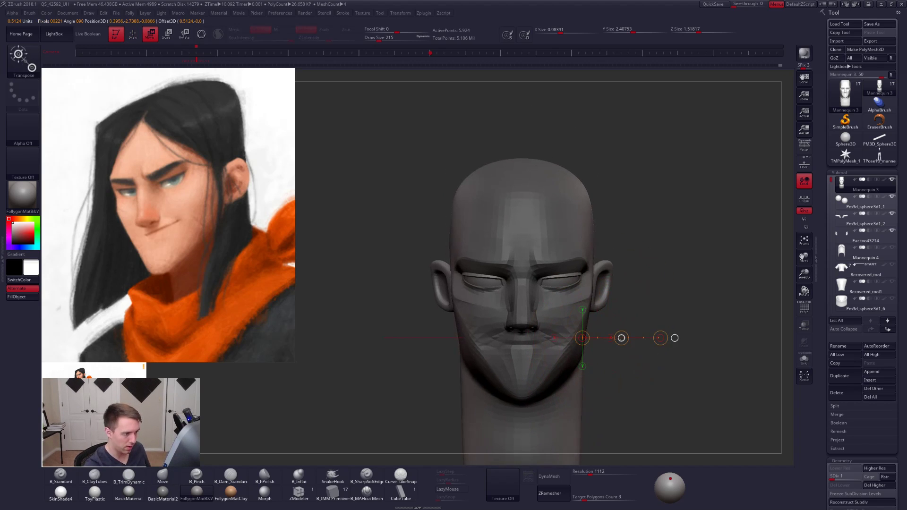
drag(618, 340, 567, 340)
key(ctrl+z)
mouse_move(623, 338)
mouse_down()
mouse_move(654, 339)
mouse_move(636, 340)
mouse_up()
click(804, 149)
drag(662, 373, 699, 354)
key(ctrl+z)
mouse_move(638, 357)
shift+mouse_down()
mouse_move(617, 358)
mouse_move(620, 387)
shift+mouse_up()
key(q)
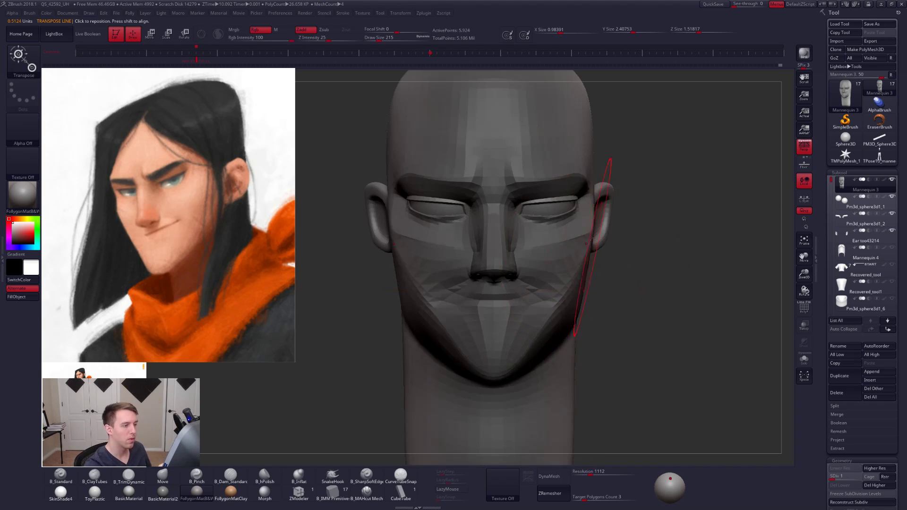
- Reduce the Move brush draw size to 67 and clear the mask from the head
key(space)
click(591, 220)
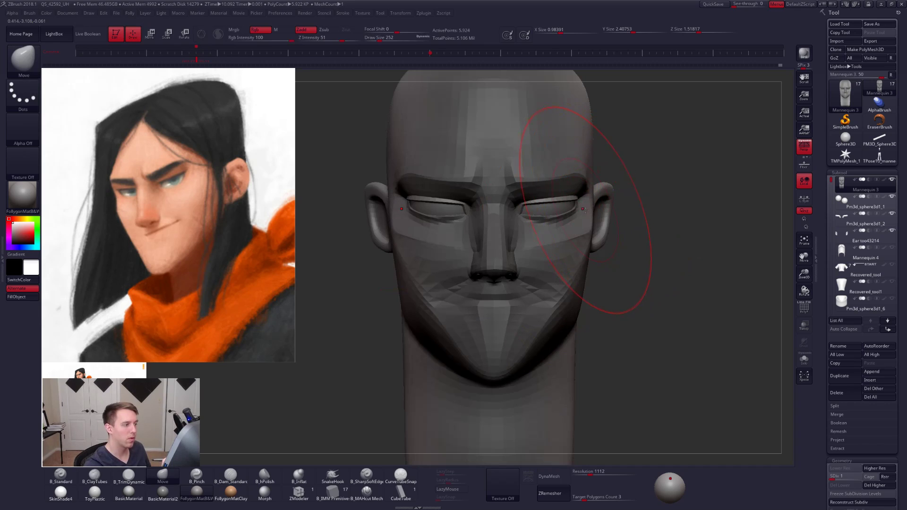
key(space)
click(588, 221)
drag(652, 269, 586, 265)
key(space)
click(587, 223)
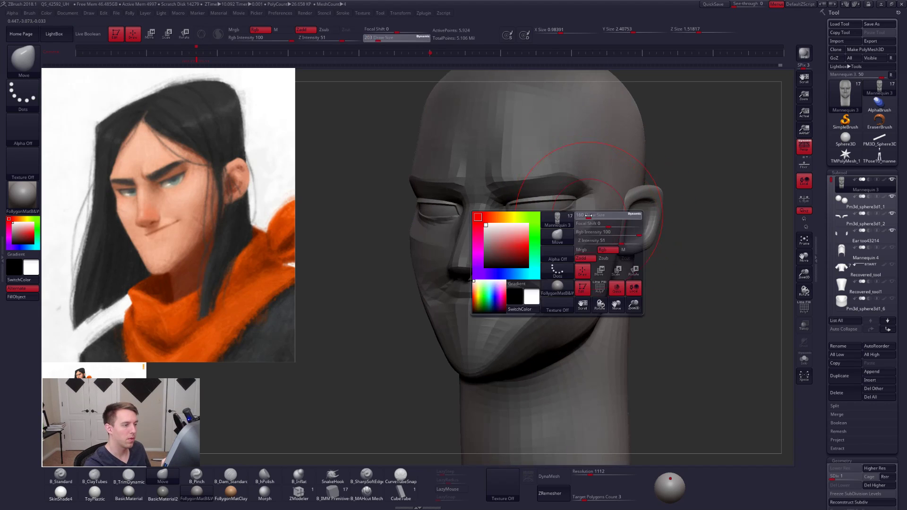
shift+drag(673, 265, 704, 265)
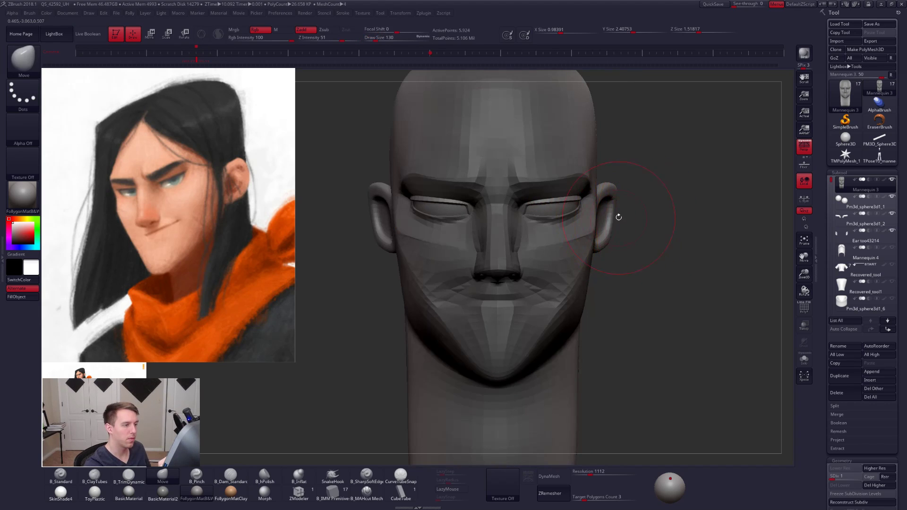
mouse_move(662, 226)
mouse_down()
mouse_move(626, 239)
mouse_move(649, 255)
mouse_move(647, 279)
mouse_up()
key(space)
click(539, 269)
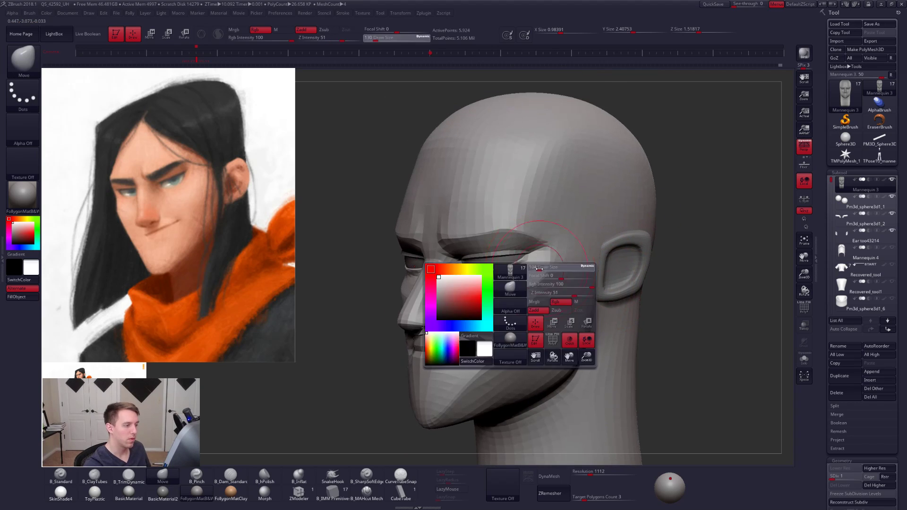
drag(540, 269, 537, 269)
drag(666, 288, 697, 293)
- Raise the head to subdivision level 4 and adjust the inner corners of the lower eyelids with the Move brush
key(ctrl+d)
key(ctrl+d)
key(ctrl+d)
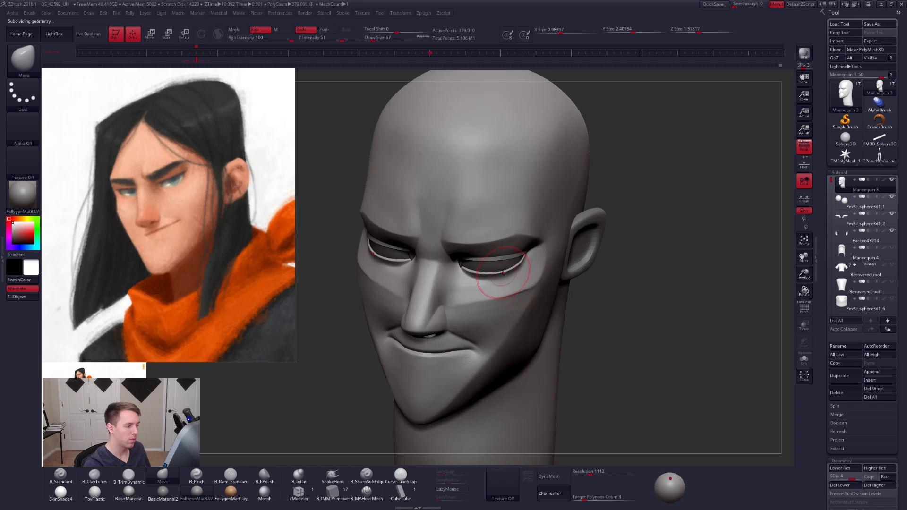
alt+drag(612, 293, 671, 337)
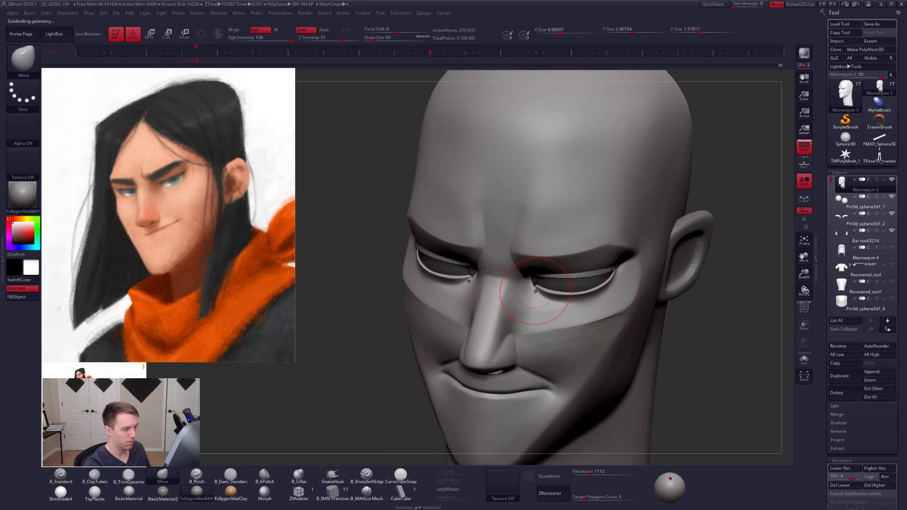
mouse_move(547, 296)
shift+right_down()
mouse_move(565, 309)
mouse_move(534, 310)
shift+right_up()
mouse_move(588, 302)
right_down()
mouse_move(596, 292)
mouse_move(611, 296)
mouse_move(607, 312)
right_up()
- Nudge the lower eyelids at subdivision level 3 with the Move brush at draw size 49, and return to level 4
key(shift+d)
key(shift+d)
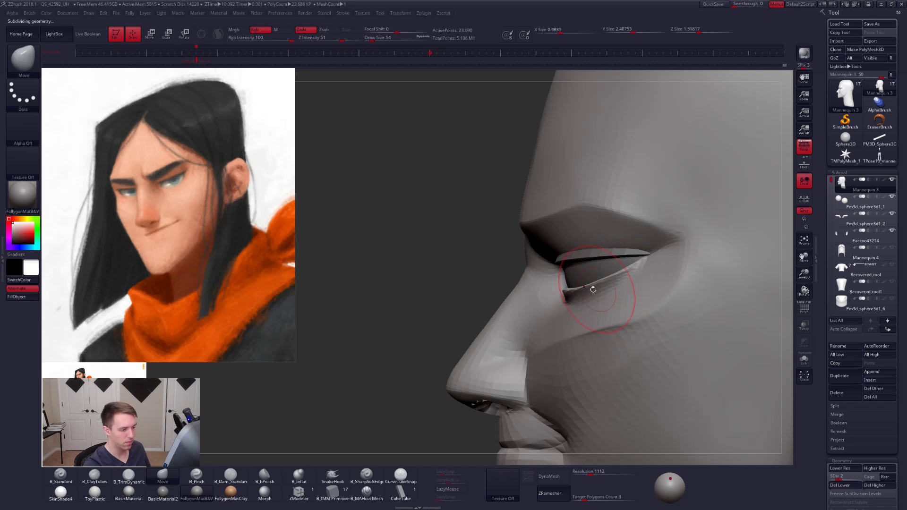
right_click(593, 289)
key(d)
right_drag(541, 300, 570, 296)
right_click(571, 295)
drag(571, 295, 569, 296)
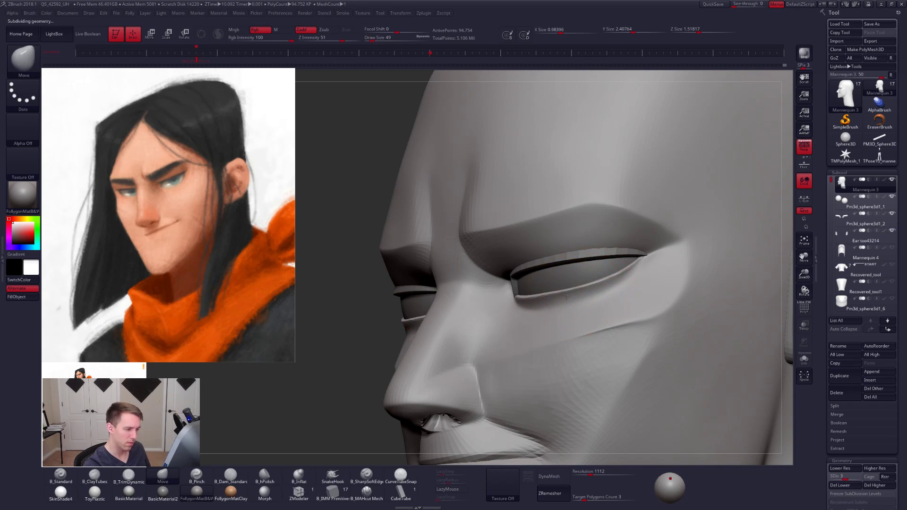
right_drag(603, 292, 633, 314)
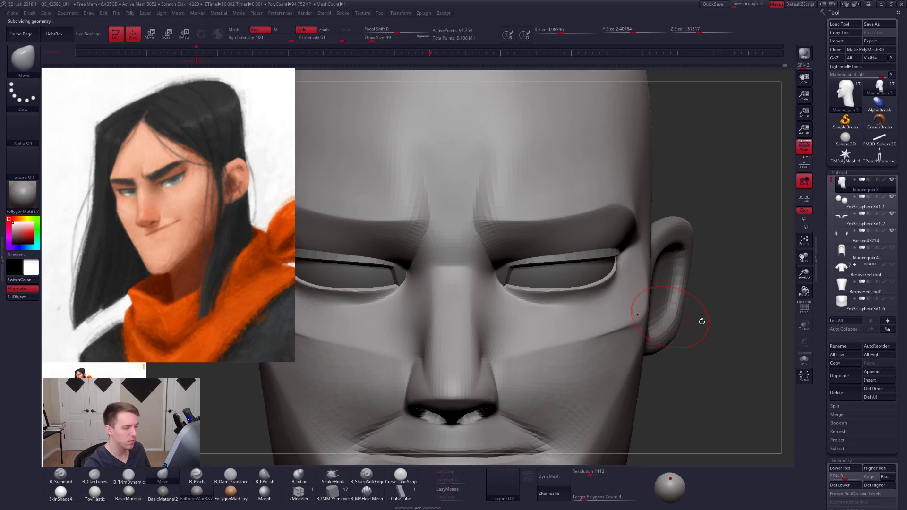
key(d)
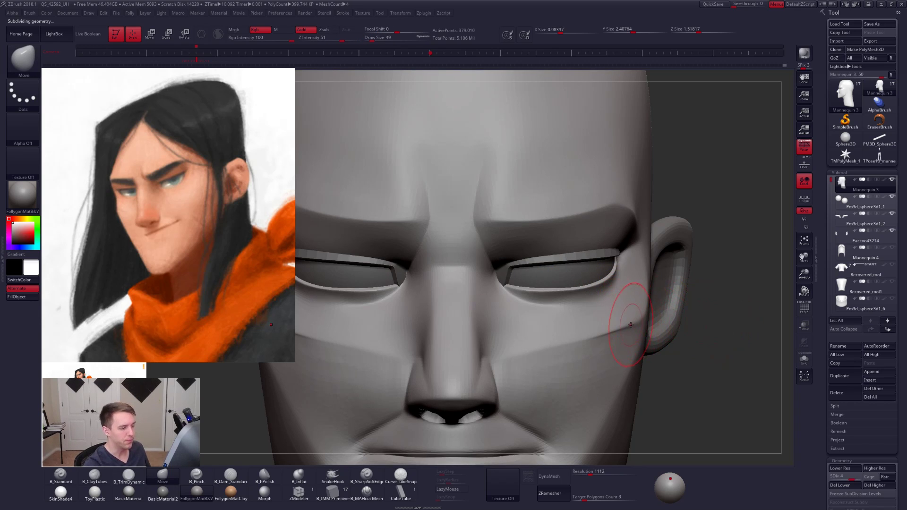
- Reshape the lower eyelid rims toward their inner corners with the Move brush, reducing the draw size to 38
right_drag(631, 325, 640, 391)
key(s)
drag(603, 329, 598, 329)
mouse_move(602, 329)
right_down()
mouse_move(599, 349)
mouse_move(569, 352)
mouse_move(579, 327)
mouse_move(579, 351)
right_up()
mouse_move(578, 355)
shift+mouse_down()
mouse_move(583, 344)
mouse_move(562, 367)
shift+mouse_up()
key(s)
right_drag(539, 361, 517, 367)
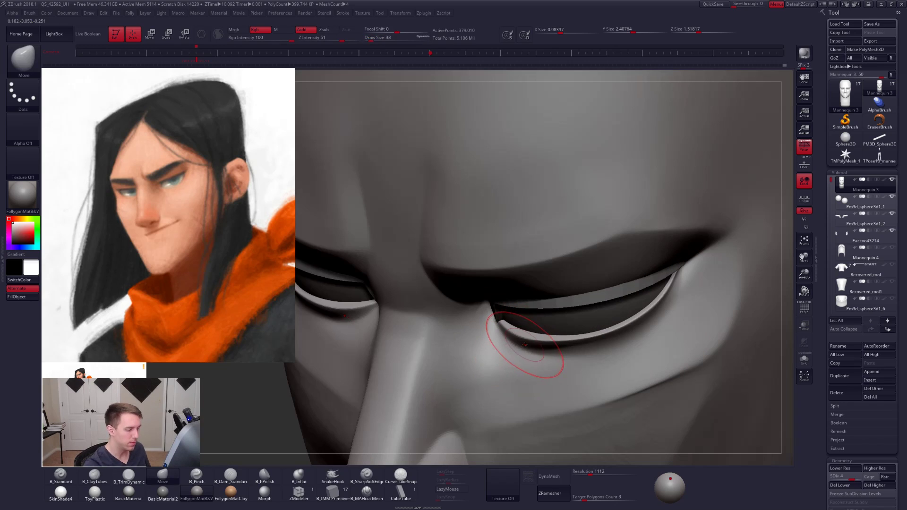
- Lower the head to subdivision level 3 and reshape the lower eyelid rims with the Move brush at draw size 43
key(shift+d)
key(space)
drag(520, 343, 523, 343)
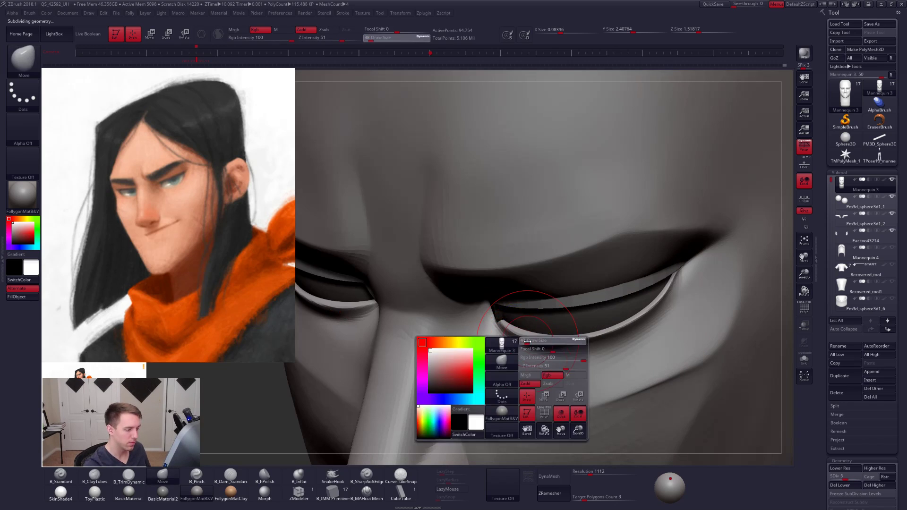
key(d)
key(space)
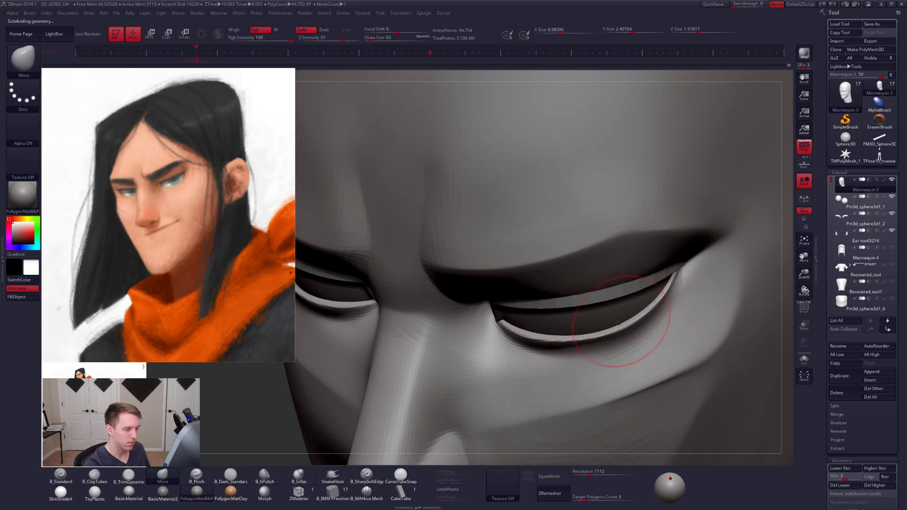
key(bracketright)
right_drag(532, 327, 558, 322)
- Adjust the lower eyelids from the front with the Move brush, setting the draw size to 67 and then 61
key(space)
click(543, 342)
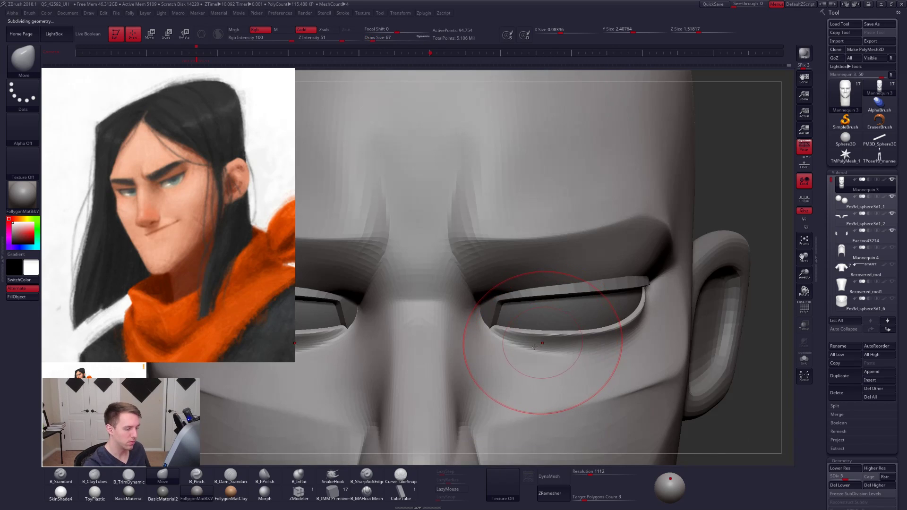
shift+drag(537, 341, 559, 343)
key(space)
click(555, 341)
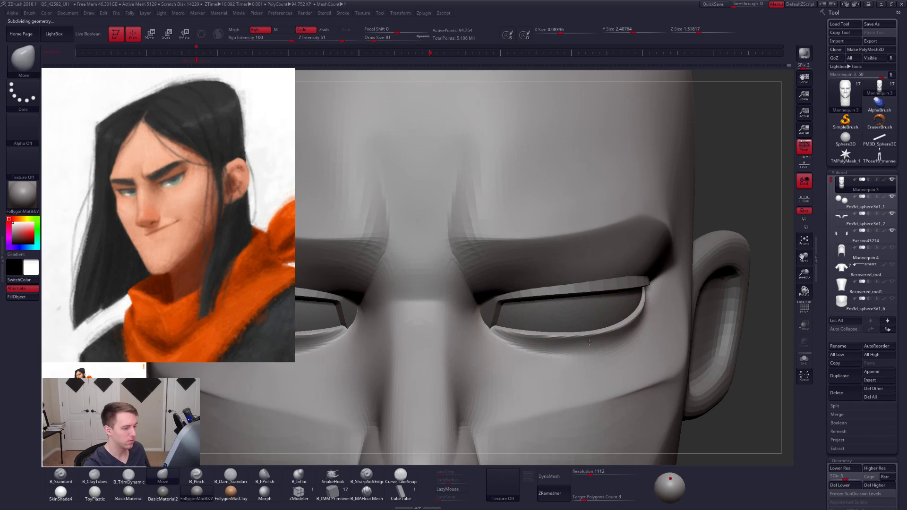
mouse_move(610, 338)
right_down()
mouse_move(587, 349)
mouse_move(551, 345)
right_up()
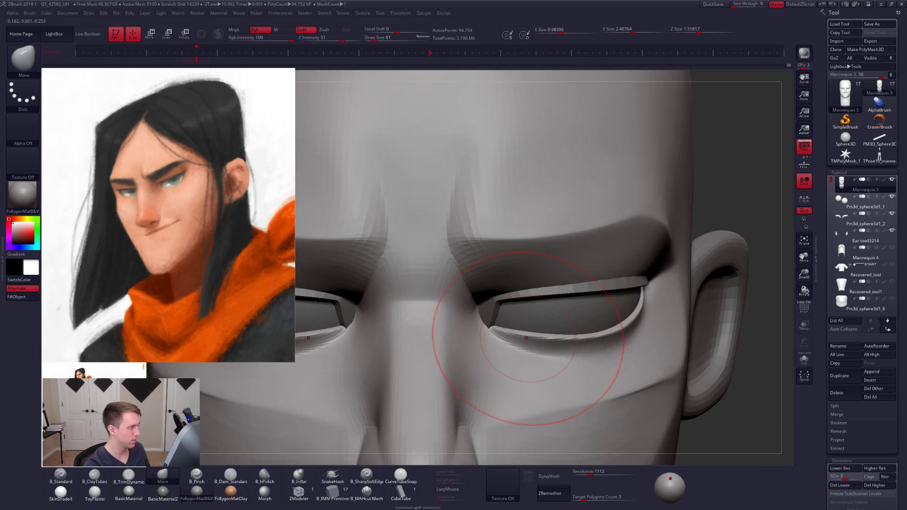
key(space)
drag(524, 342, 556, 342)
mouse_move(613, 341)
alt+right_down()
mouse_move(594, 340)
mouse_move(599, 335)
mouse_move(560, 349)
mouse_move(706, 301)
alt+right_up()
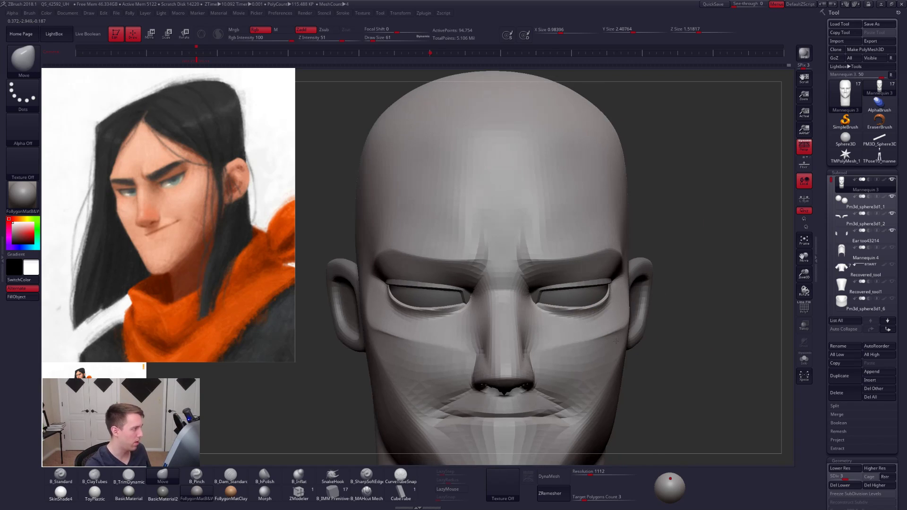
- Raise the head to subdivision level 5 and switch to the B_Pinch brush at draw size 61
key(d)
key(d)
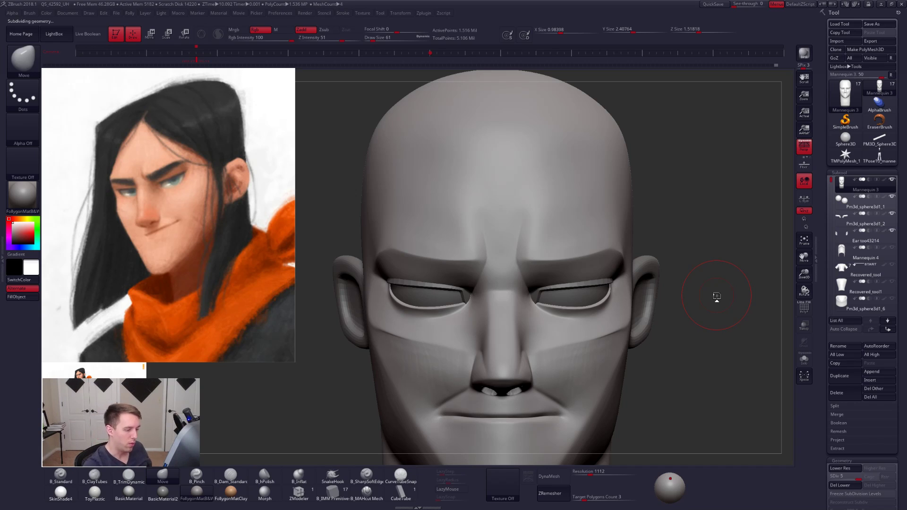
mouse_move(623, 345)
alt+right_down()
mouse_move(649, 304)
mouse_move(631, 325)
alt+right_up()
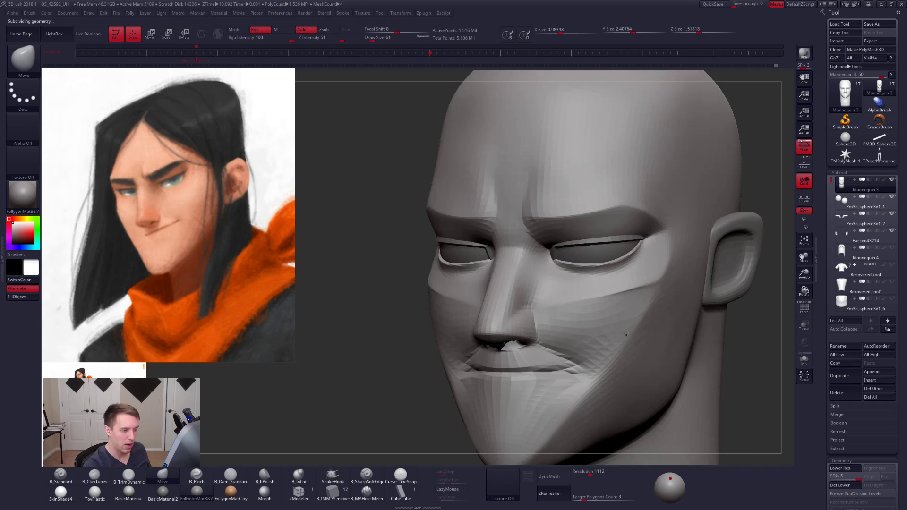
key(space)
drag(631, 324, 630, 324)
key(5)
ctrl+right_drag(596, 327, 610, 336)
key(space)
drag(611, 337, 615, 337)
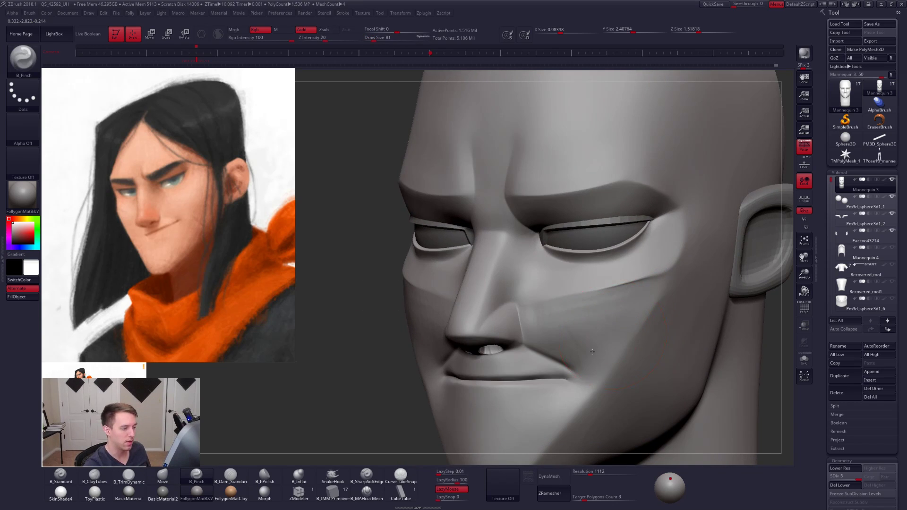
- Isolate the head and sharpen the crease below the cheekbone with the B_Pinch brush, reducing the draw size from 40 to 25
alt+right_drag(615, 337, 595, 353)
key(alt+s)
key(space)
drag(596, 338, 591, 338)
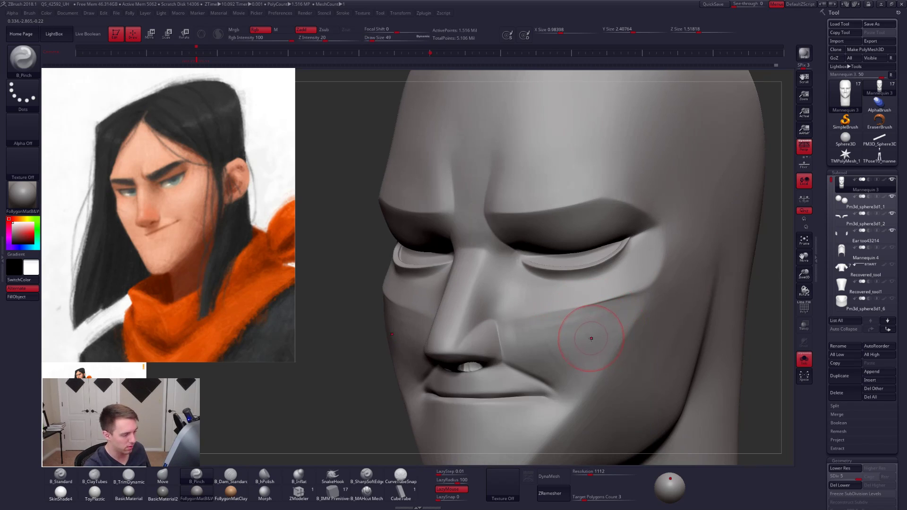
right_drag(591, 338, 585, 342)
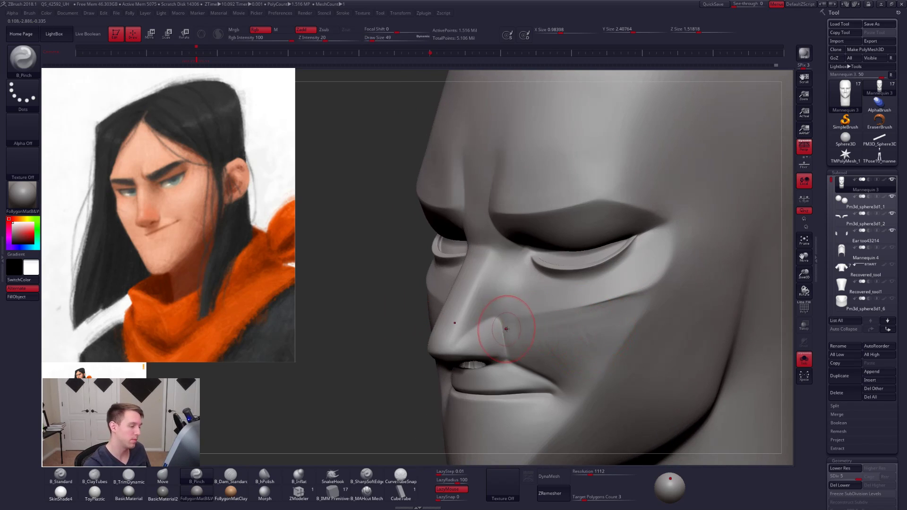
key(space)
drag(506, 329, 506, 321)
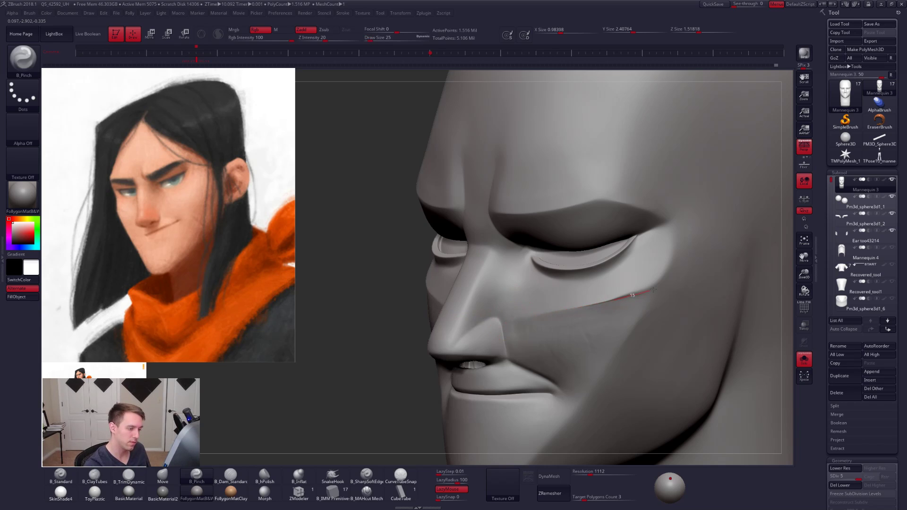
drag(668, 266, 673, 253)
- Smooth the cheek beside the mouth at subdivision level 3 with draw size 61, and return to level 4
key(space)
drag(648, 305, 654, 305)
key(shift+d)
key(shift+d)
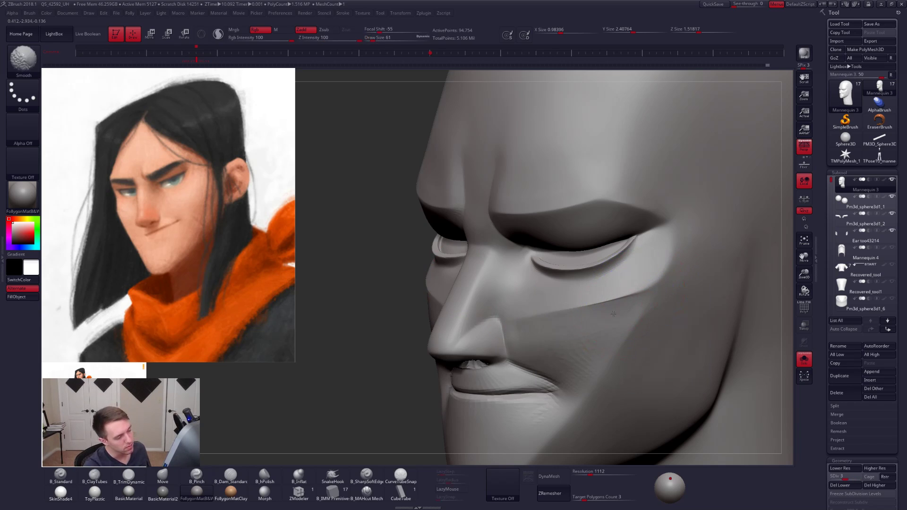
key(shift)
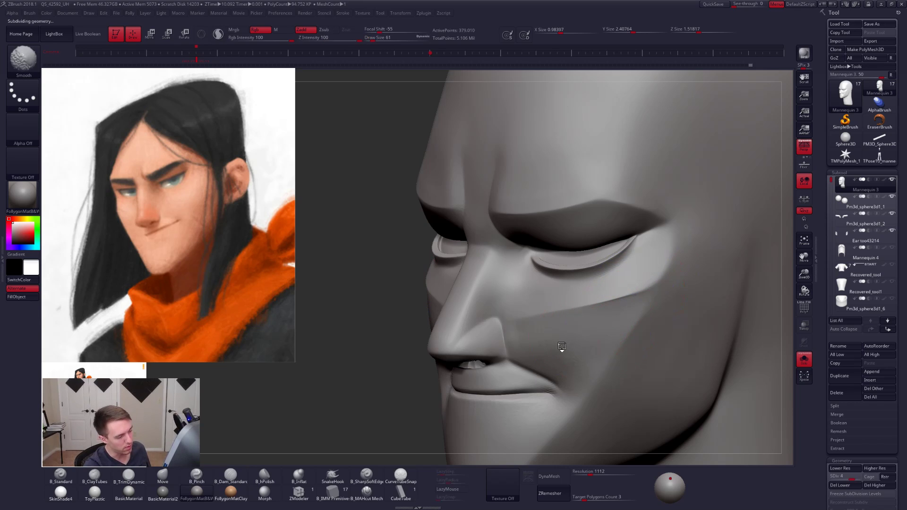
mouse_move(601, 348)
right_down()
mouse_move(657, 330)
mouse_move(654, 341)
mouse_move(645, 304)
mouse_move(579, 326)
mouse_move(645, 328)
right_up()
- Sharpen the jaw corner below the ear with the B_Pinch brush at subdivision level 5 and draw size 49
key(space)
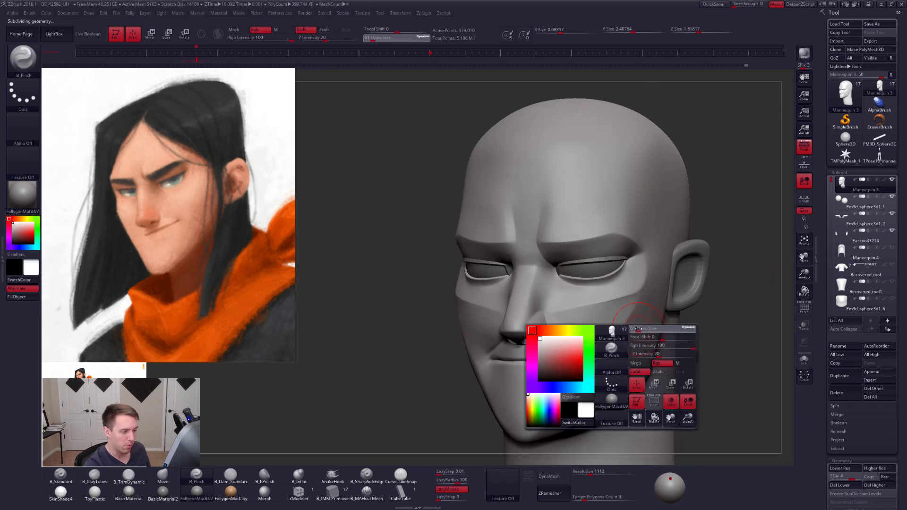
drag(638, 328, 639, 329)
mouse_move(610, 336)
alt+right_down()
mouse_move(603, 363)
mouse_move(619, 323)
alt+right_up()
right_drag(605, 392, 587, 324)
key(space)
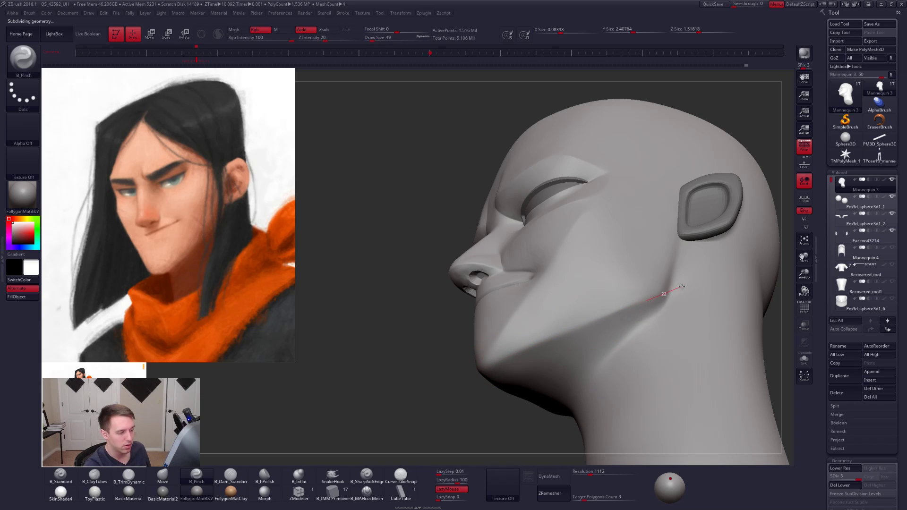
drag(682, 287, 679, 276)
- Pinch the lower jaw edge from the jaw corner toward the chin with draw size 67
key(space)
drag(615, 313, 623, 314)
right_drag(624, 314, 639, 306)
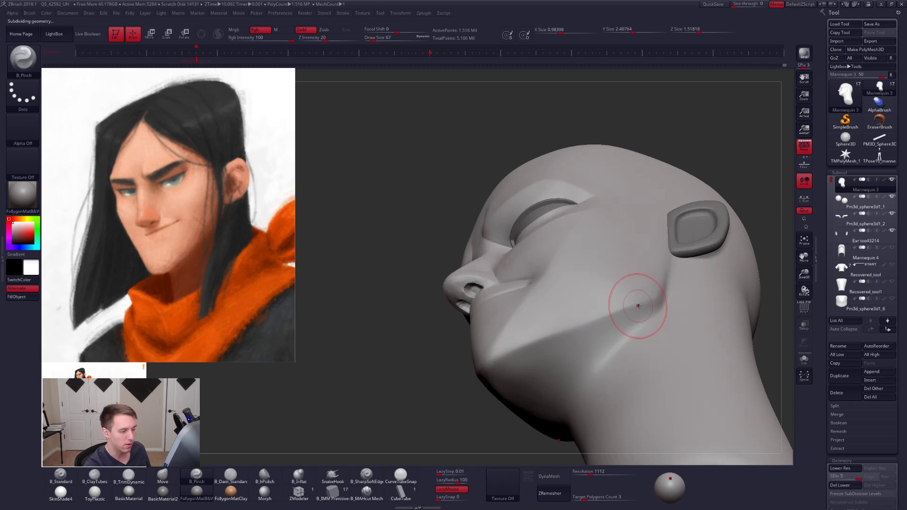
drag(536, 342, 507, 352)
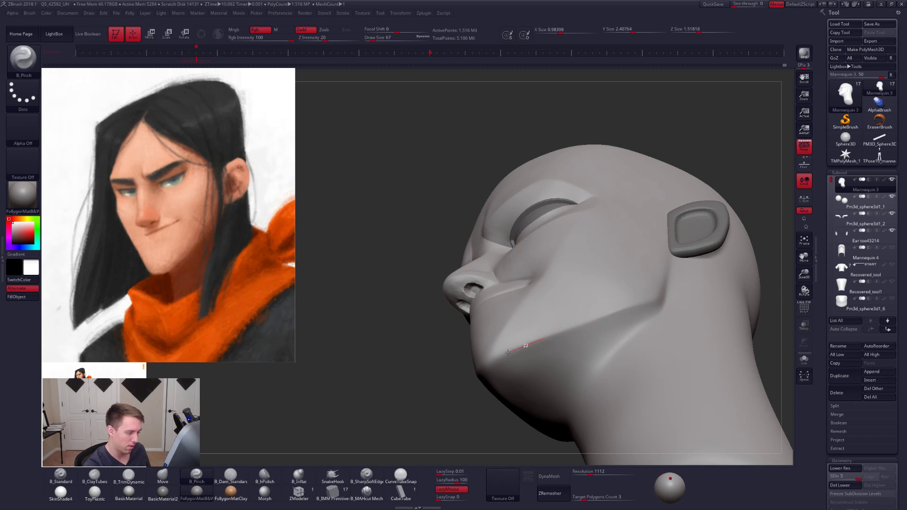
right_drag(577, 348, 596, 340)
- Lower the head to subdivision level 3 and reshape the jaw edge from below with the Move brush at draw size 104
key(space)
drag(596, 340, 602, 340)
key(shift+d)
key(shift+d)
key(space)
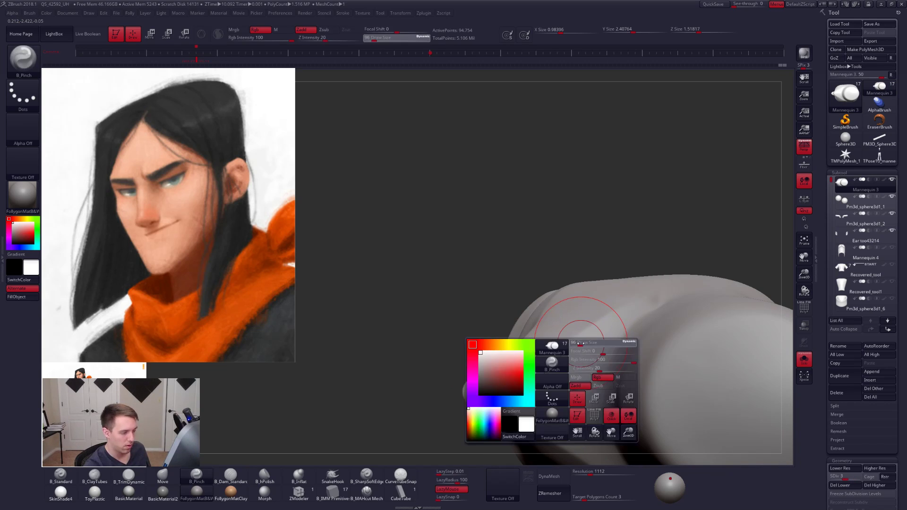
key(b)
key(m)
key(v)
key(space)
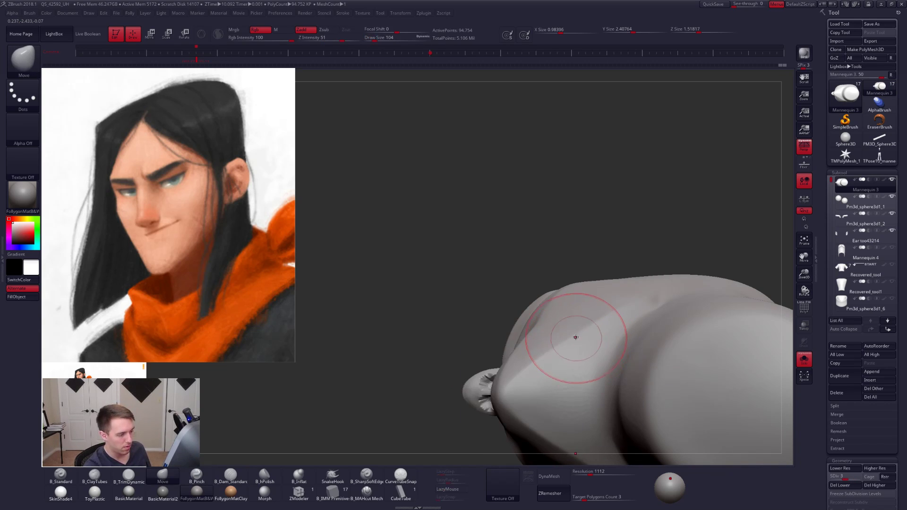
mouse_move(573, 330)
right_down()
mouse_move(578, 394)
mouse_move(598, 322)
right_up()
- Flatten the lower jaw plane with the B_TrimDynamic brush at draw size 96, smooth the cheek, and raise the head to level 4
key(space)
drag(598, 321, 594, 321)
mouse_move(612, 321)
right_down()
mouse_move(588, 341)
mouse_move(610, 346)
mouse_move(588, 344)
right_up()
key(b)
key(t)
key(d)
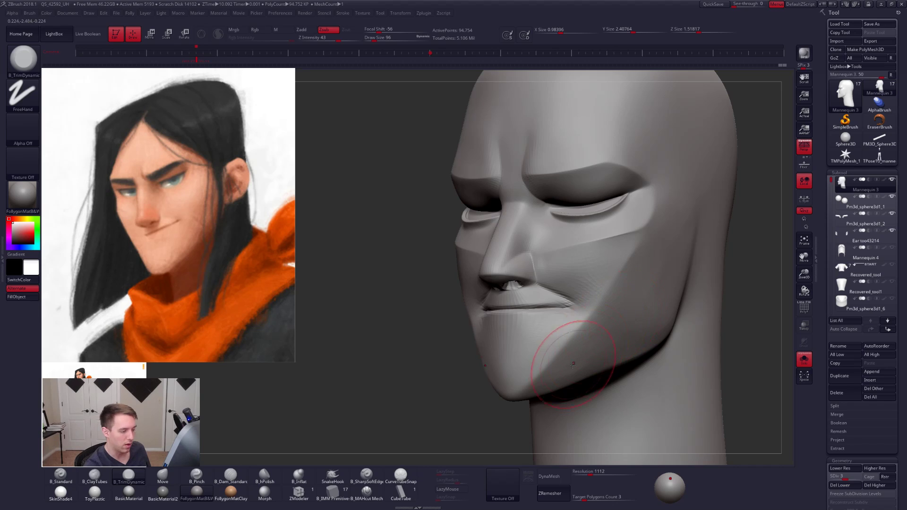
key(shift)
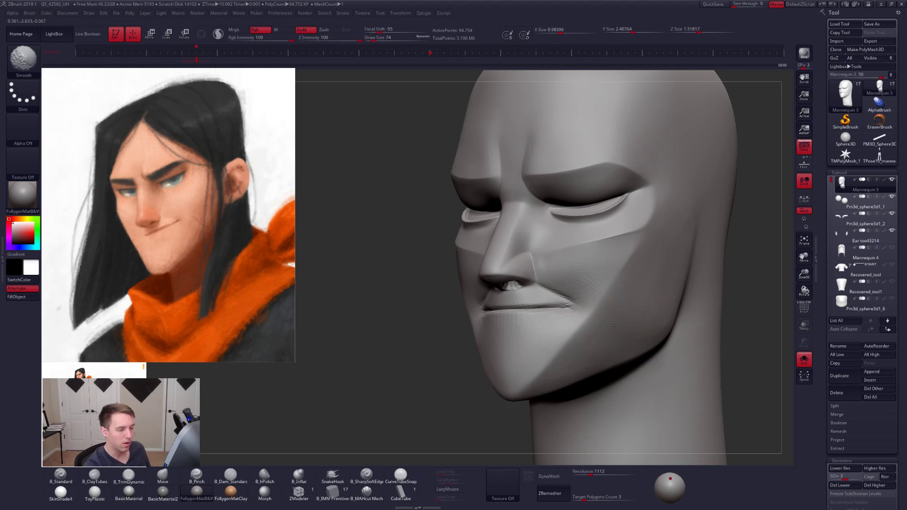
shift+drag(614, 326, 591, 344)
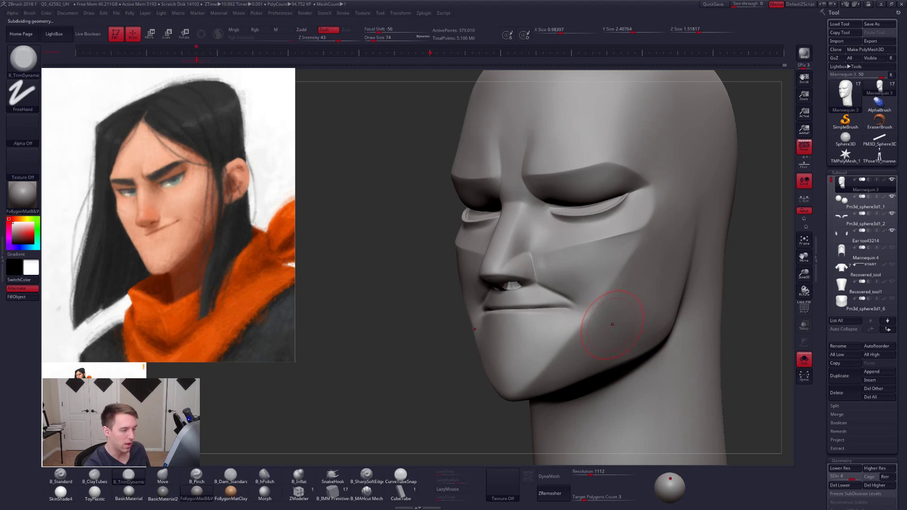
right_drag(614, 326, 629, 325)
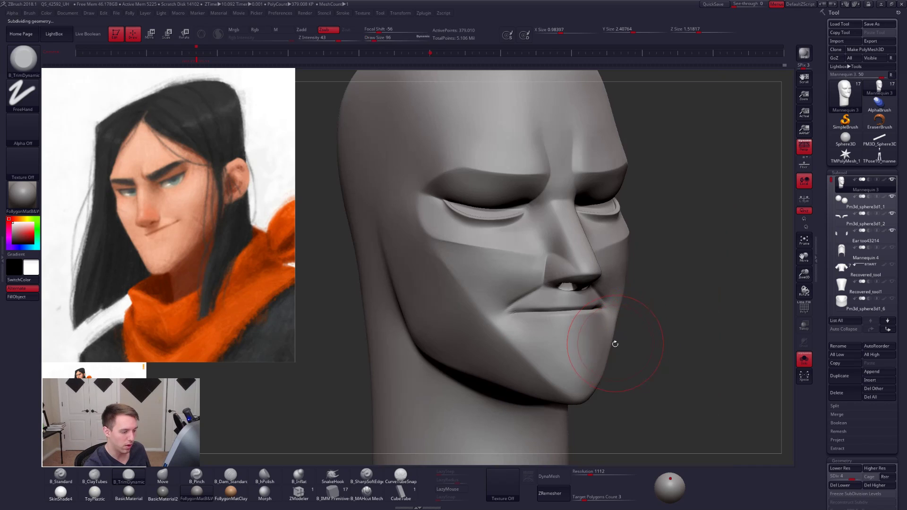
- Switch to the Move brush at draw size 121 and check the head from the front and in profile
key(b)
key(m)
key(v)
right_drag(619, 352, 650, 322)
key(space)
drag(652, 322, 662, 321)
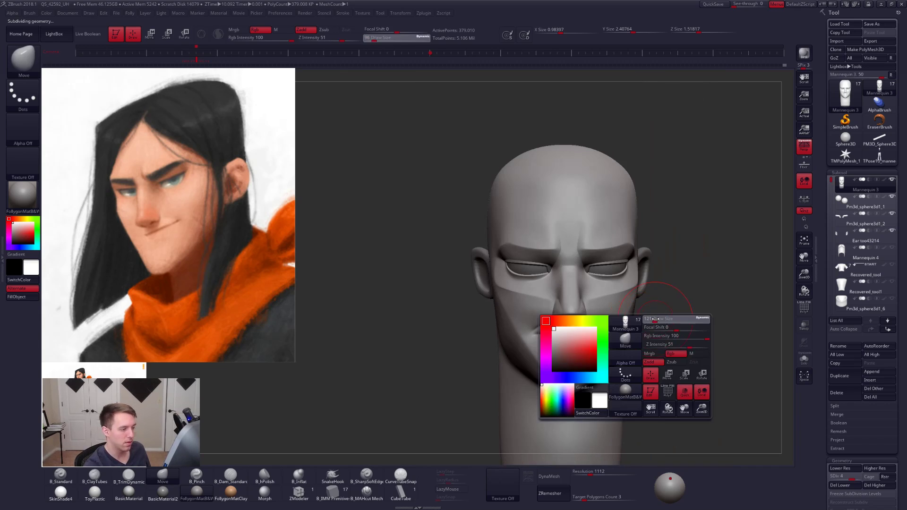
alt+right_drag(660, 326, 636, 301)
mouse_move(694, 350)
right_down()
mouse_move(640, 360)
mouse_move(575, 354)
right_up()
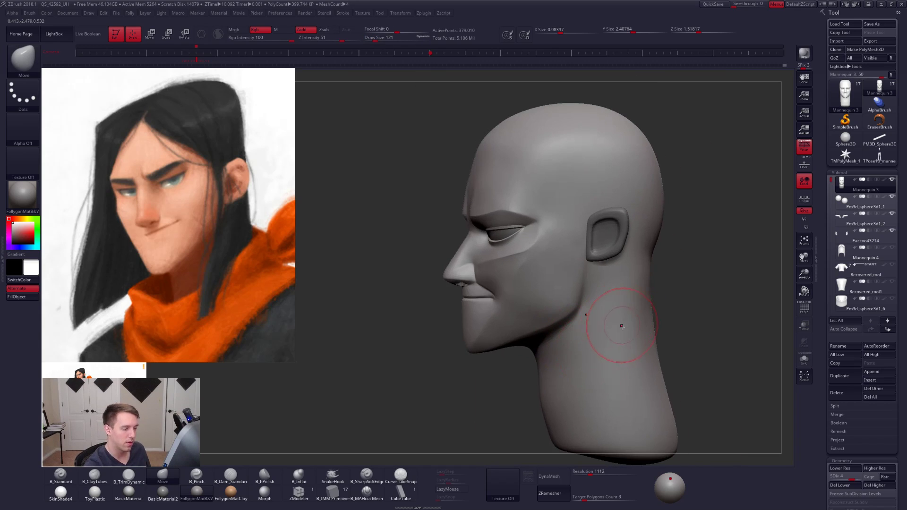
- Isolate the head and switch to the B_ClayTubes brush at draw size 170 for the neck behind the jaw
key(space)
mouse_move(624, 335)
mouse_down()
mouse_move(635, 335)
mouse_move(626, 326)
mouse_up()
key(alt+s)
key(space)
key(2)
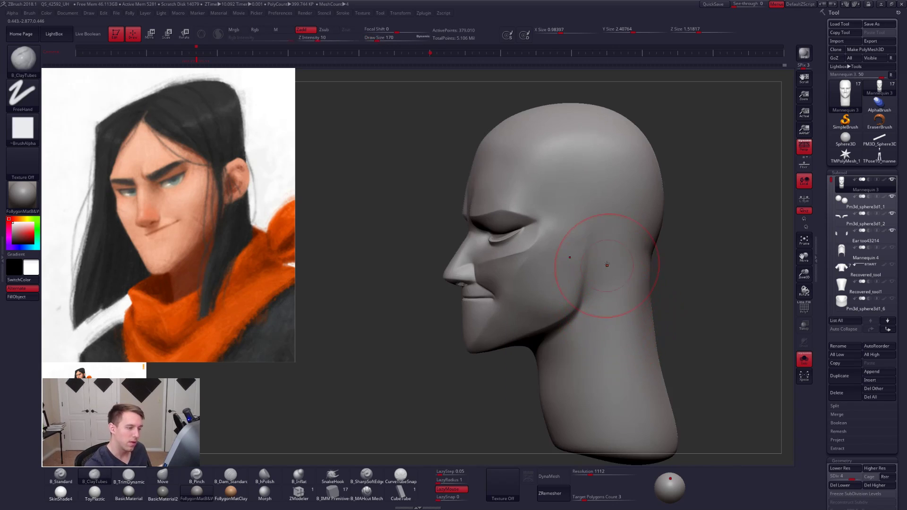
mouse_move(612, 285)
shift+right_down()
mouse_move(642, 320)
mouse_move(632, 329)
shift+right_up()
- Lower the head to subdivision level 1 and switch to the Move brush at draw size 239 for the neck
key(space)
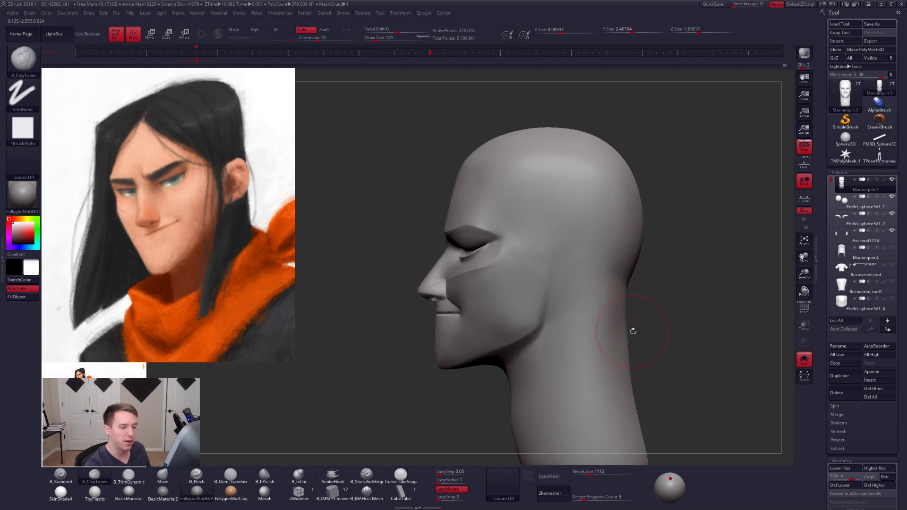
key(space)
key(shift+d)
key(shift+d)
key(shift+d)
key(space)
drag(626, 331, 631, 331)
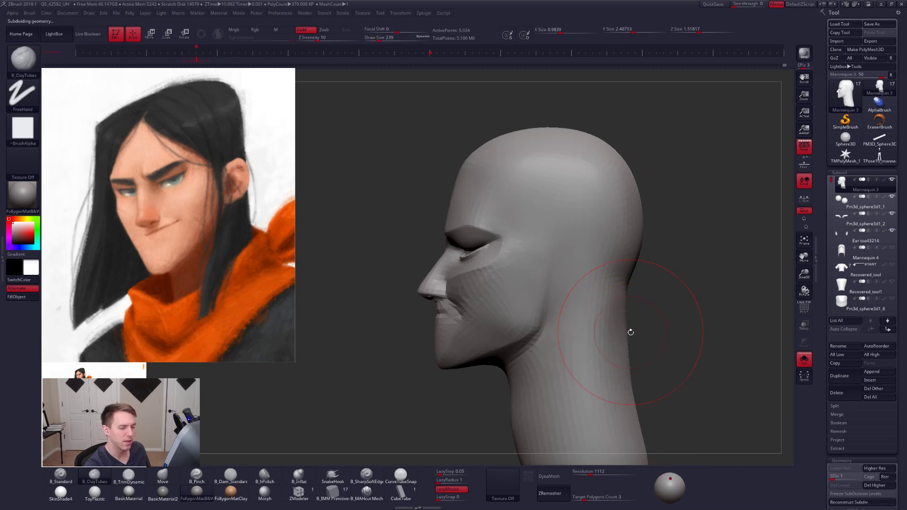
key(4)
alt+right_drag(620, 348, 641, 310)
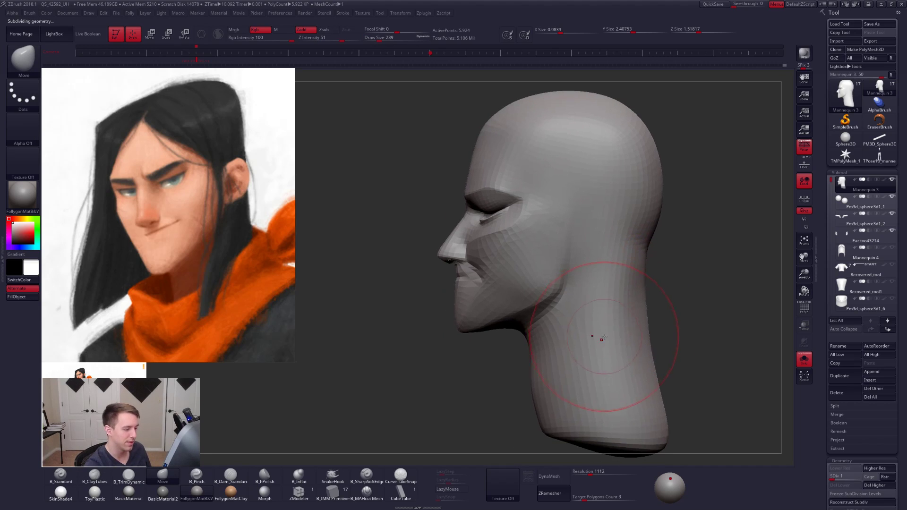
- Reshape the front contour of the neck with the Move brush at draw size 170
key(space)
click(568, 347)
key(shift+s)
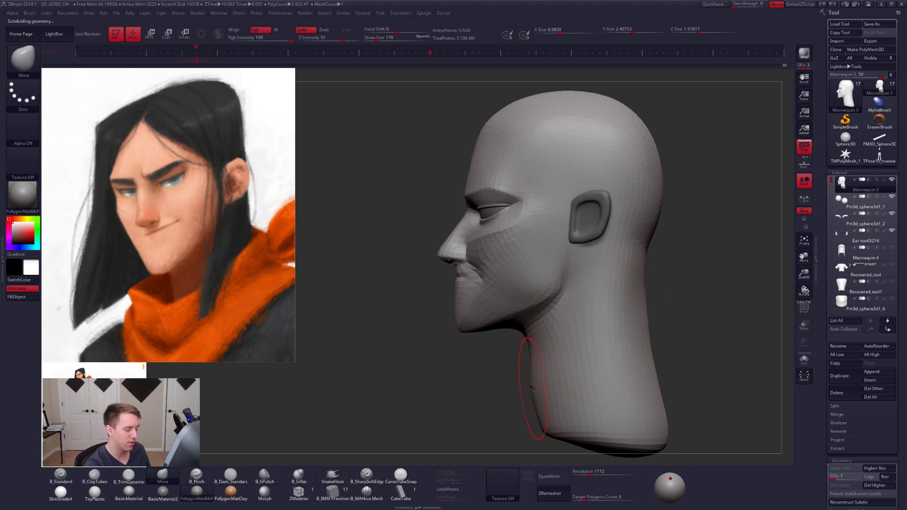
drag(532, 388, 537, 402)
mouse_move(491, 386)
right_down()
mouse_move(544, 382)
mouse_move(547, 346)
right_up()
- Build up the throat under the chin with B_ClayTubes at subdivision level 2, and smooth it at level 3
key(d)
key(2)
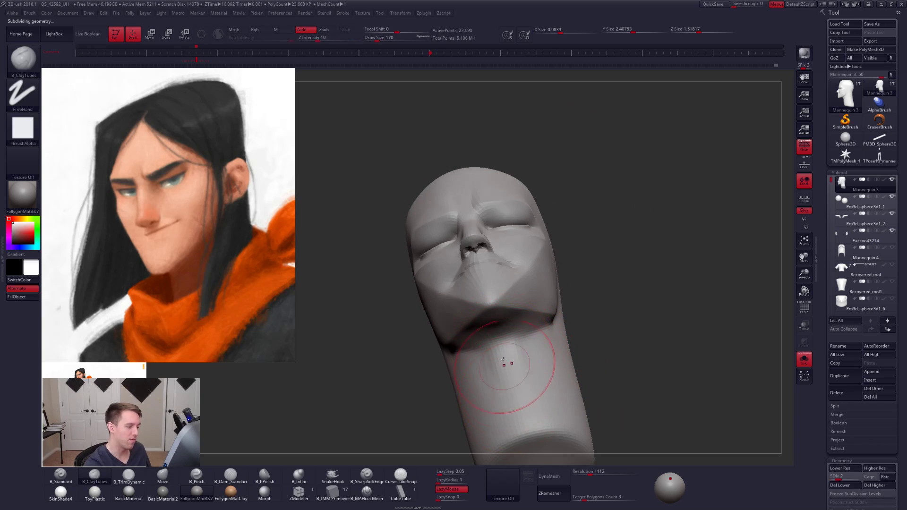
mouse_move(504, 360)
mouse_down()
mouse_move(520, 411)
mouse_move(511, 372)
mouse_move(513, 381)
mouse_up()
key(d)
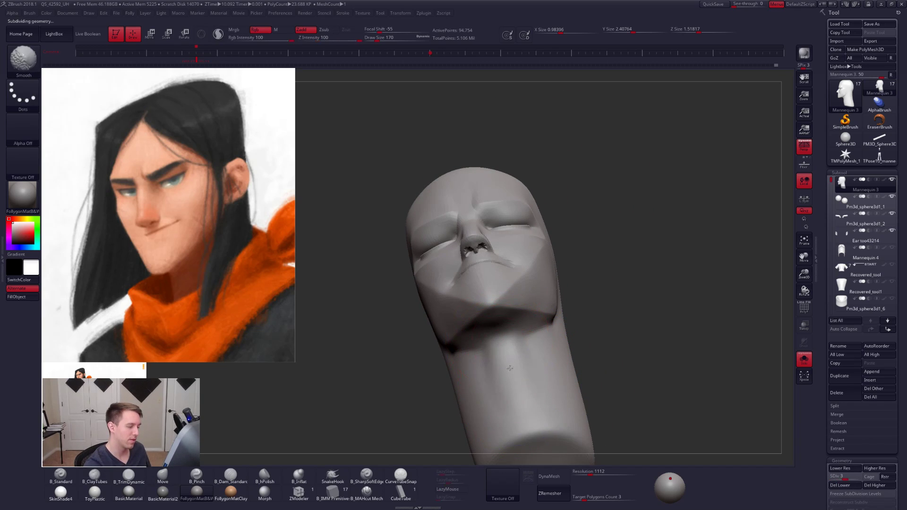
right_drag(522, 375, 525, 364)
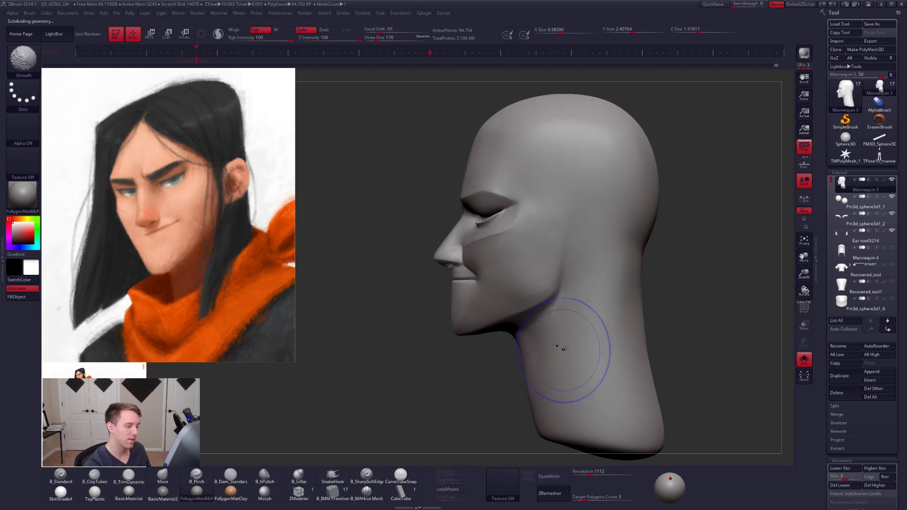
- Build up the neck and jaw corner with B_ClayTubes, working from draw size 130 down to 67
key(space)
drag(564, 349, 558, 349)
mouse_move(561, 348)
alt+right_down()
mouse_move(584, 355)
mouse_move(569, 350)
mouse_move(572, 361)
alt+right_up()
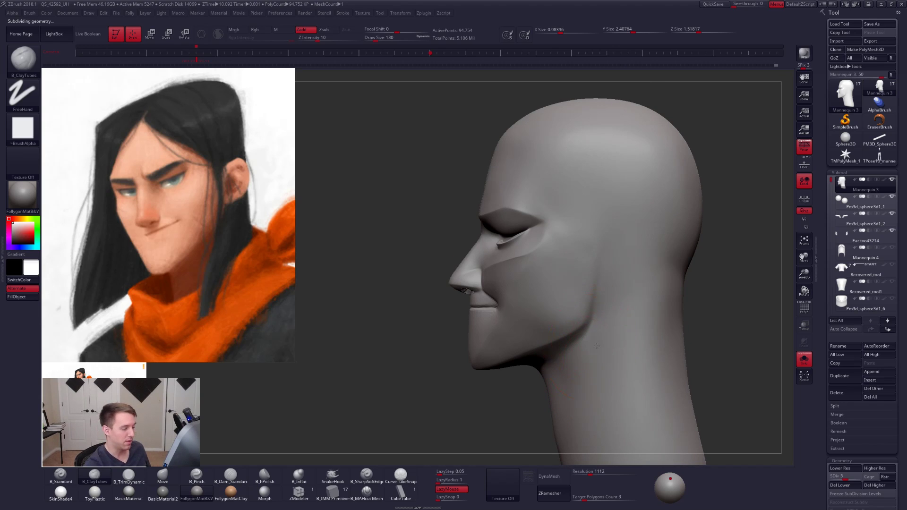
key(space)
drag(599, 340, 597, 337)
right_drag(607, 341, 593, 331)
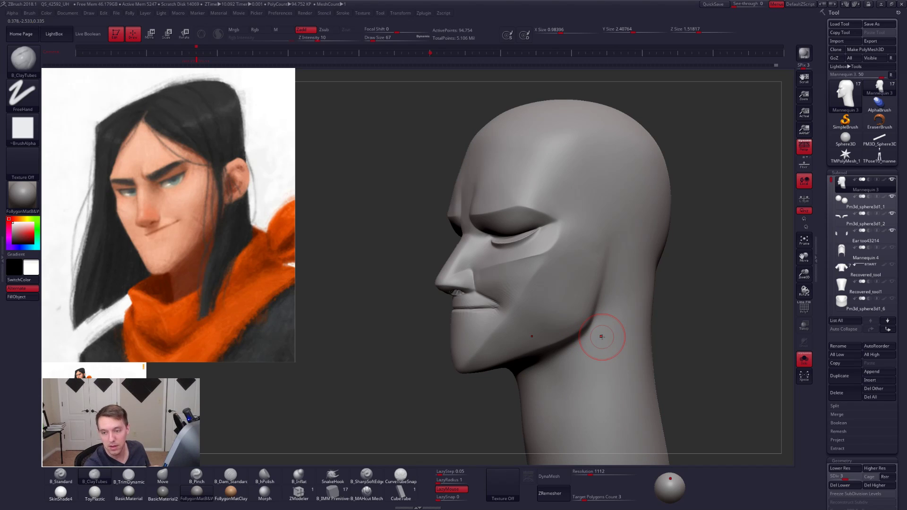
- Flatten the side of the jaw and lower cheek with B_TrimDynamic at draw sizes 130 and 104
key(3)
key(space)
drag(603, 337, 606, 336)
alt+right_drag(525, 334, 598, 336)
key(space)
drag(599, 336, 603, 338)
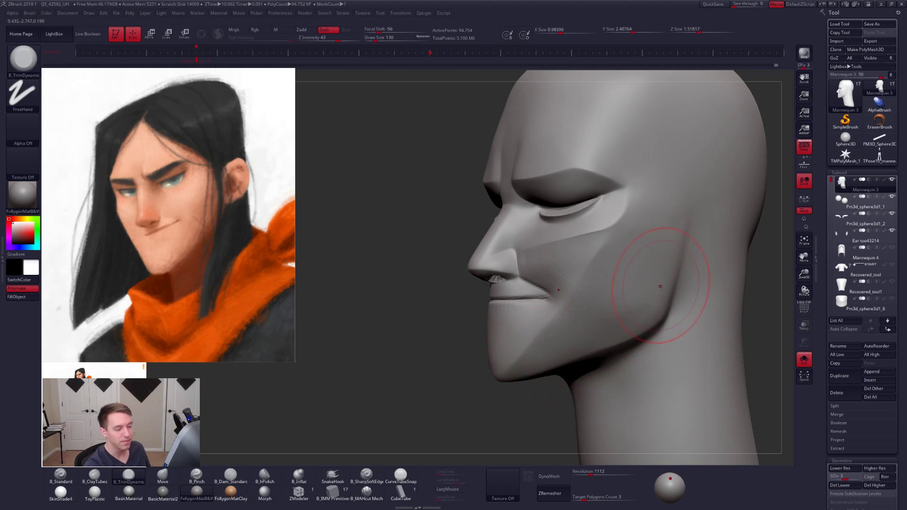
mouse_move(653, 316)
alt+right_down()
mouse_move(644, 323)
mouse_move(615, 310)
alt+right_up()
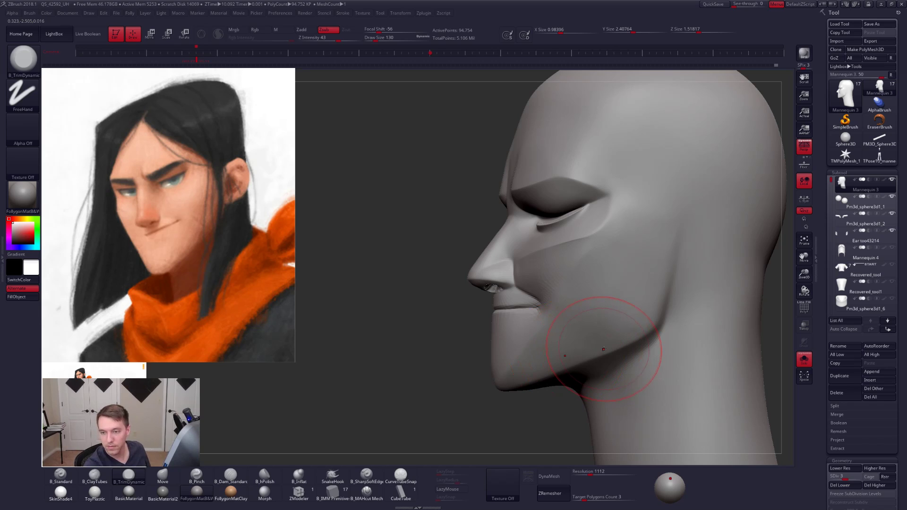
right_drag(614, 328, 638, 328)
key(space)
drag(620, 328, 618, 328)
key(space)
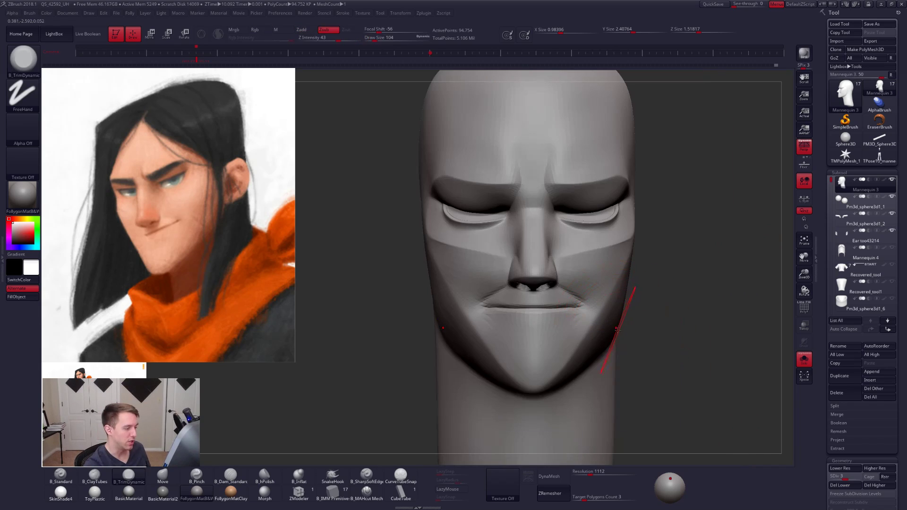
- Show the eyes and ears again, and refine the cheek beside the nostril with B_ClayTubes at draw size 54, smoothing it
key(alt+shift+s)
right_drag(618, 330, 581, 347)
key(bracketleft)
key(space)
drag(580, 347, 577, 345)
key(2)
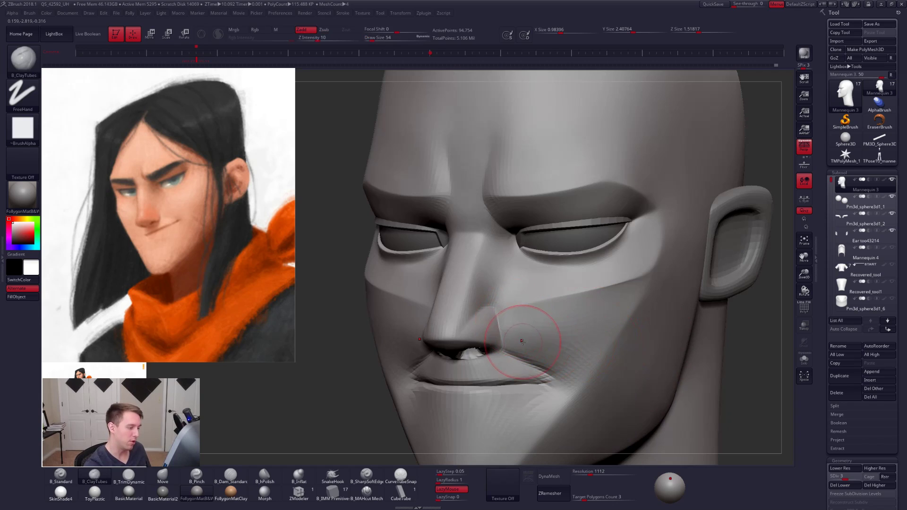
right_drag(532, 334, 517, 337)
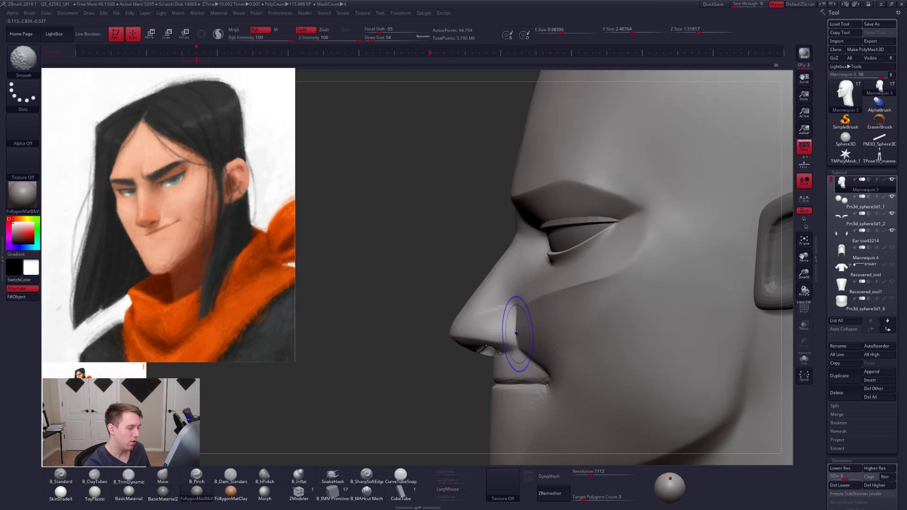
key(shift)
key(space)
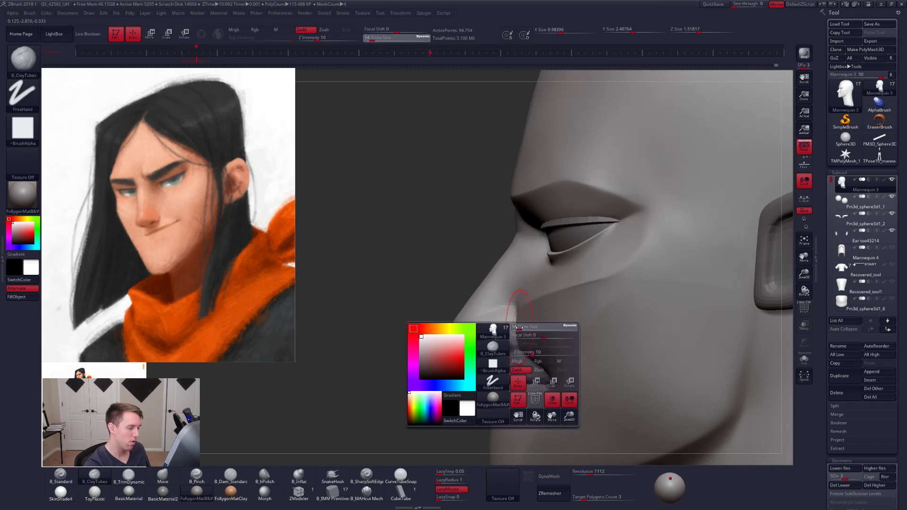
drag(516, 331, 515, 331)
- Adjust the crease behind the nostril with the Move brush at draw size 40, and raise the head to subdivision level 5
key(shift+d)
key(shift+d)
key(4)
key(d)
key(d)
key(d)
key(d)
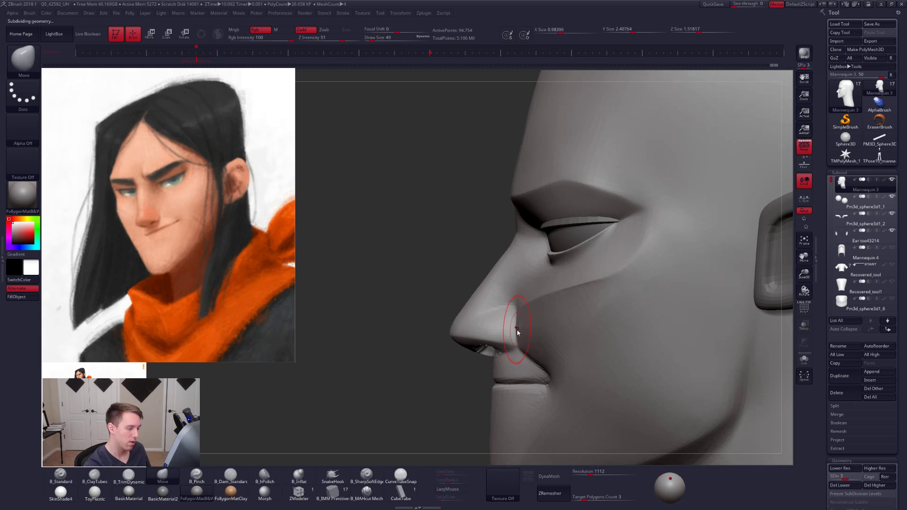
key(space)
key(space)
drag(519, 327, 518, 328)
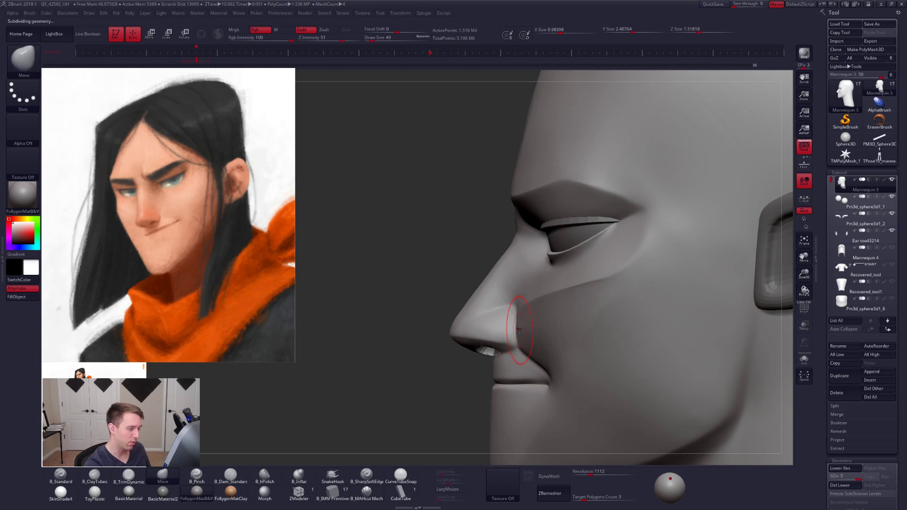
- Reshape the crease behind the nostril at subdivision level 2 with the Move brush at draw size 25
key(shift+d)
key(shift+d)
key(shift+d)
key(shift+d)
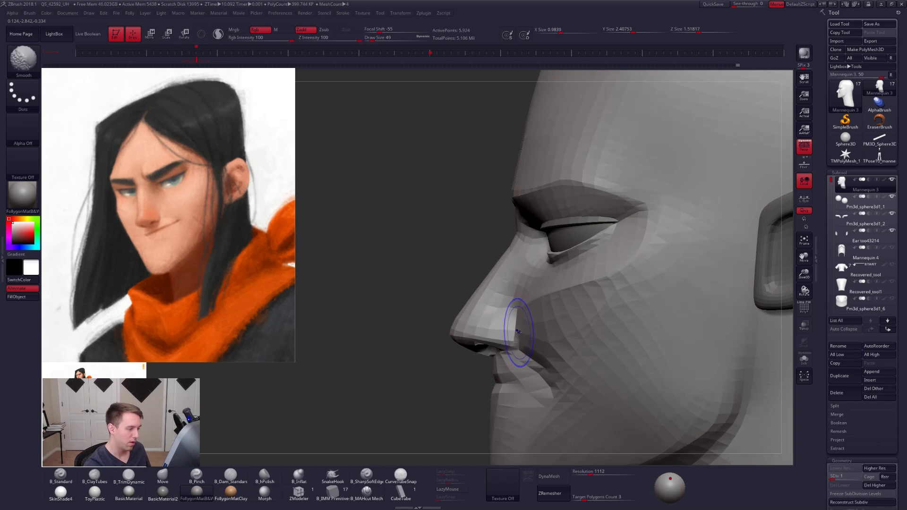
key(space)
drag(517, 331, 517, 331)
drag(516, 331, 517, 330)
key(d)
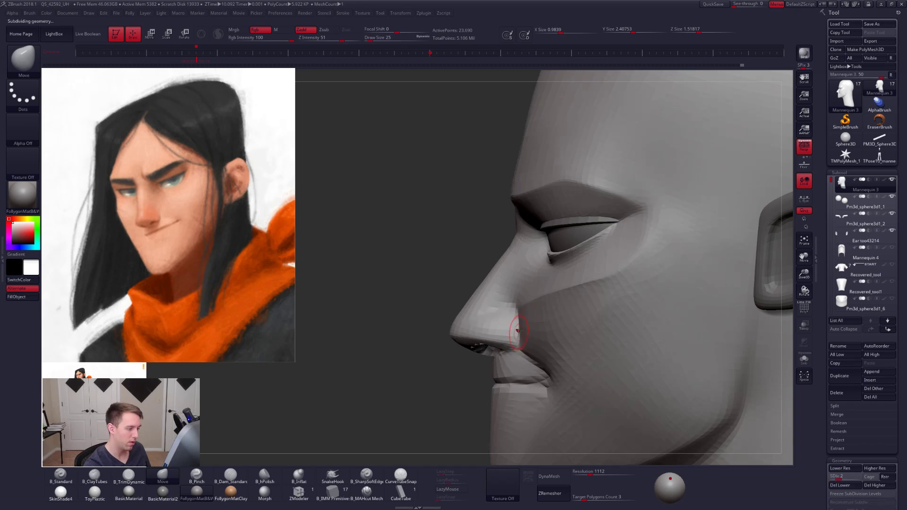
mouse_move(519, 334)
right_down()
mouse_move(579, 331)
mouse_move(506, 337)
right_up()
- Build up the cheek between the nostril and mouth corner at subdivision level 3 with B_ClayTubes at draw size 43
key(b)
key(c)
key(t)
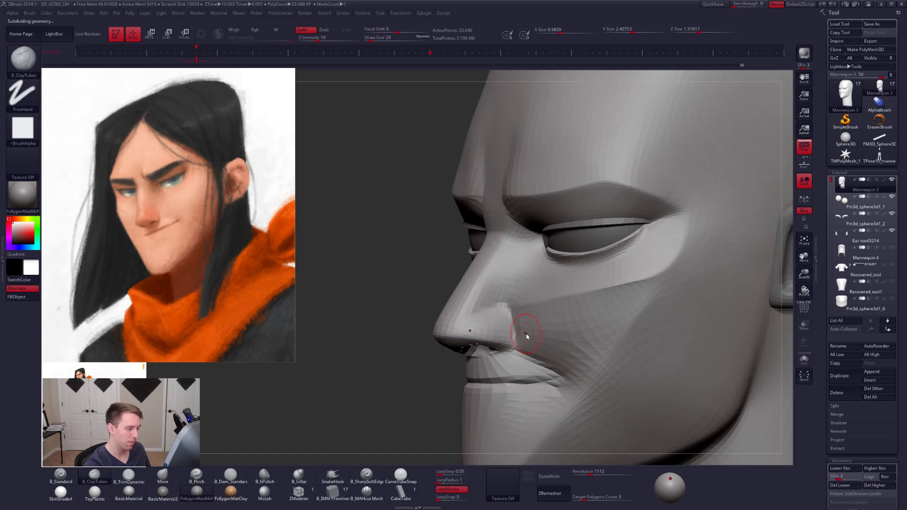
key(ctrl+d)
key(space)
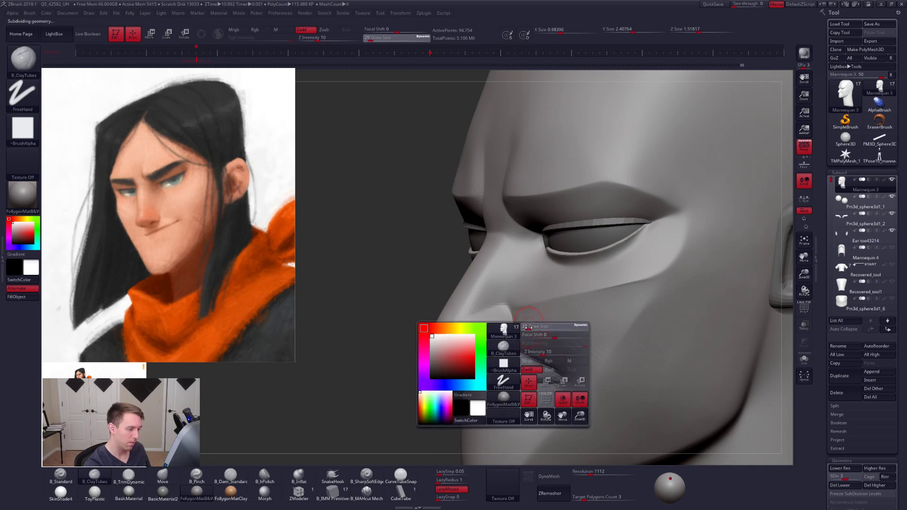
drag(525, 342, 528, 342)
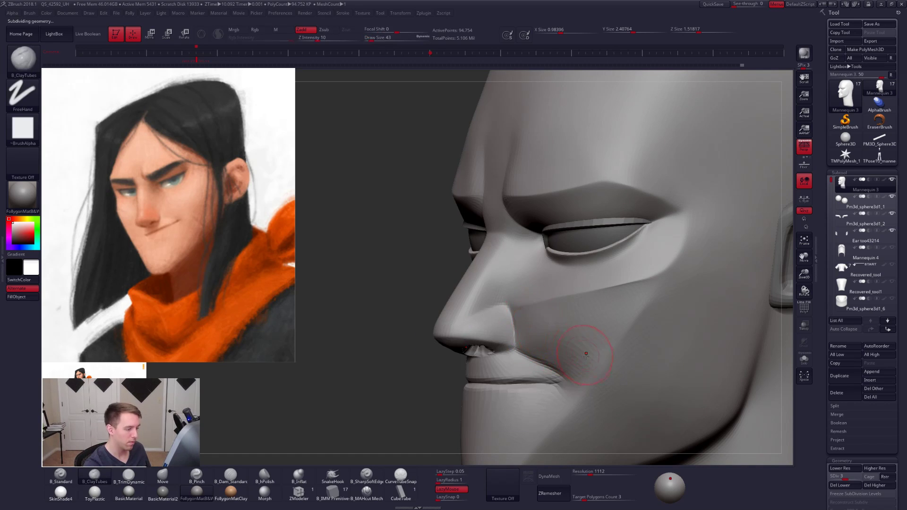
mouse_move(586, 357)
right_down()
mouse_move(548, 349)
mouse_move(561, 332)
mouse_move(579, 330)
right_up()
- Raise the head to subdivision level 5, smooth the cheek and check the face from the opposite side
key(ctrl+d)
key(ctrl+d)
key(shift)
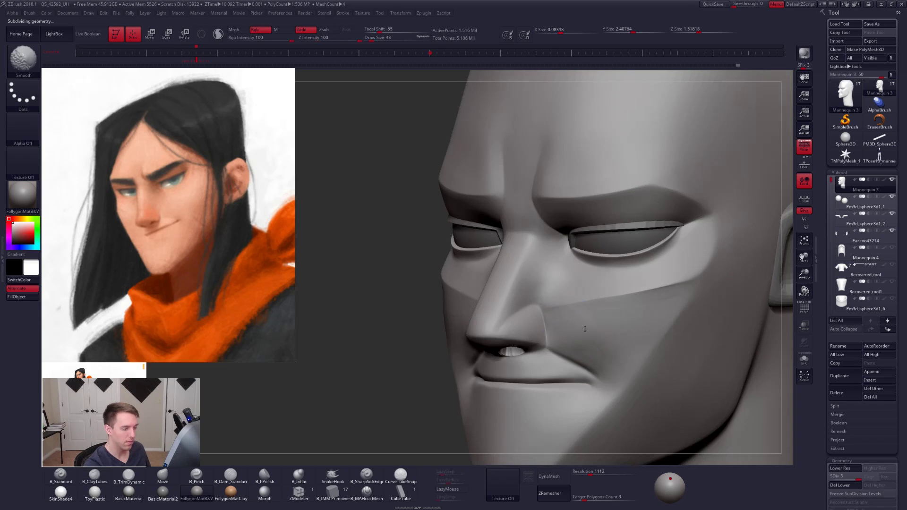
right_drag(668, 298, 641, 295)
key(shift+d)
key(d)
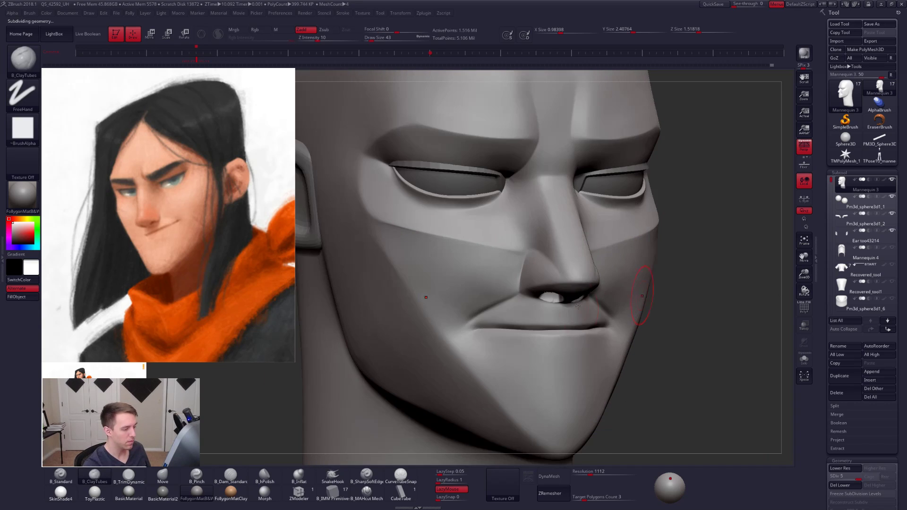
- Switch to the B_MAHcut Mech brush at draw size 21 for the mouth line
click(368, 492)
mouse_move(537, 367)
right_down()
mouse_move(550, 367)
mouse_move(562, 330)
right_up()
key(space)
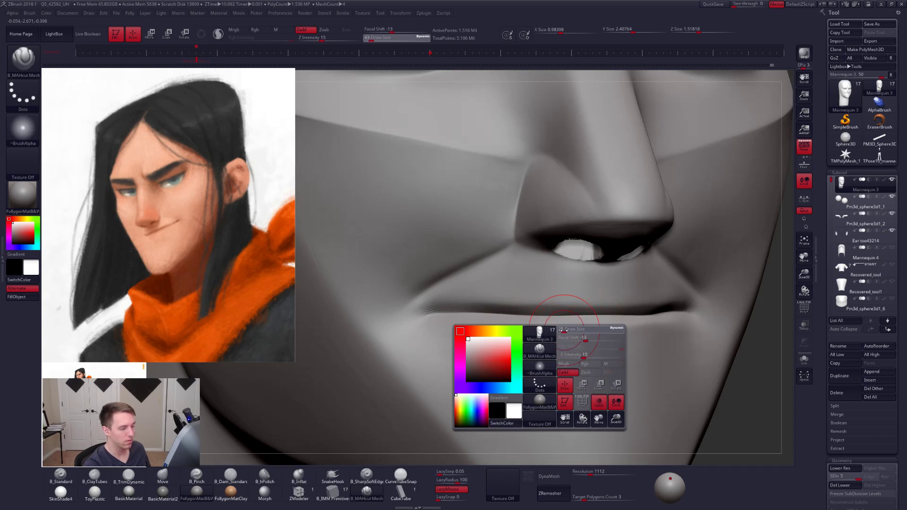
key(b)
key(m)
key(v)
key(space)
drag(594, 322, 591, 326)
click(368, 492)
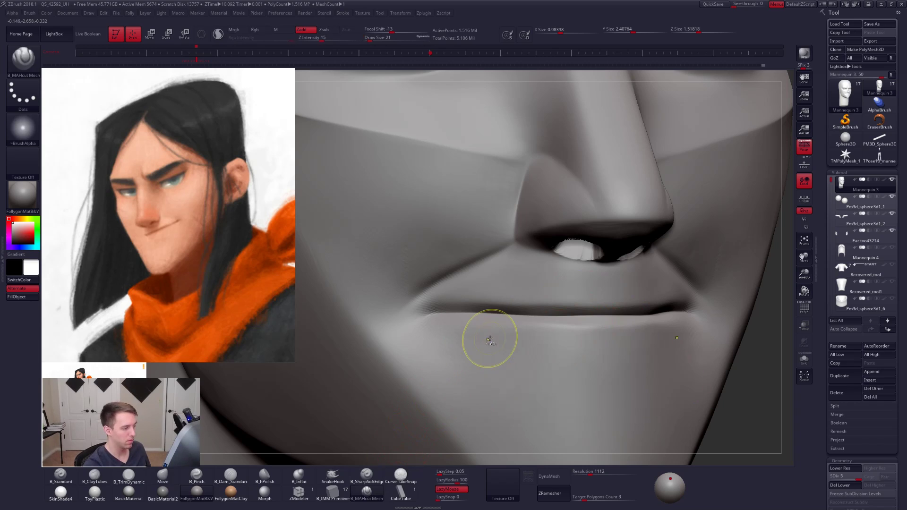
- Subdivide the head to level 6 and set the B_MAHcut Mech brush to draw size 18 for the upper lip edge
key(ctrl+d)
key(space)
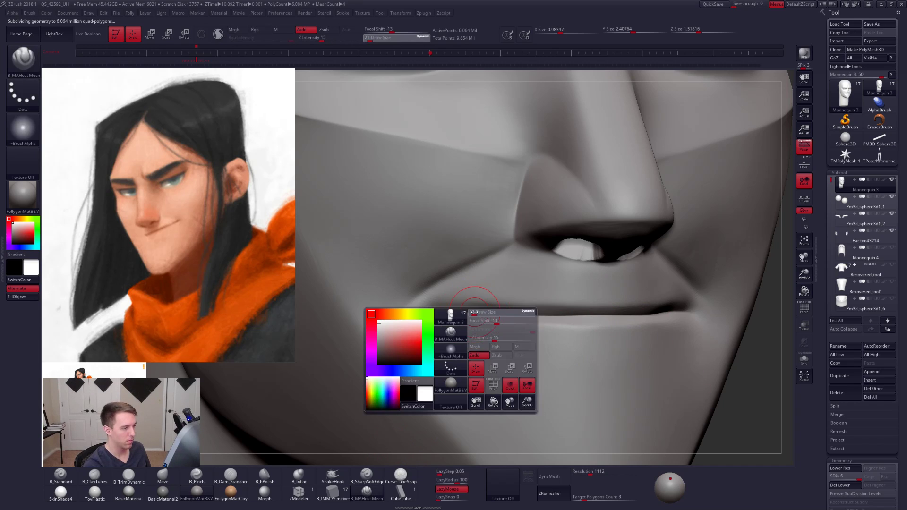
drag(474, 312, 442, 304)
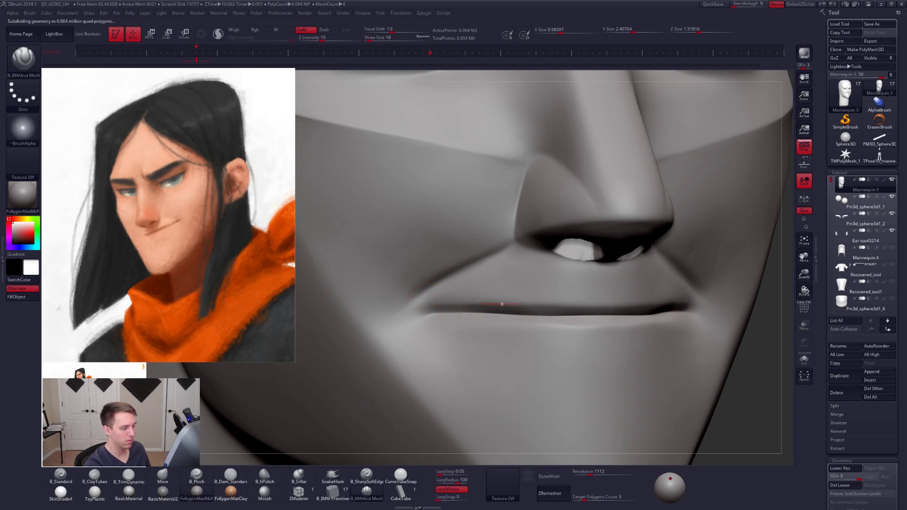
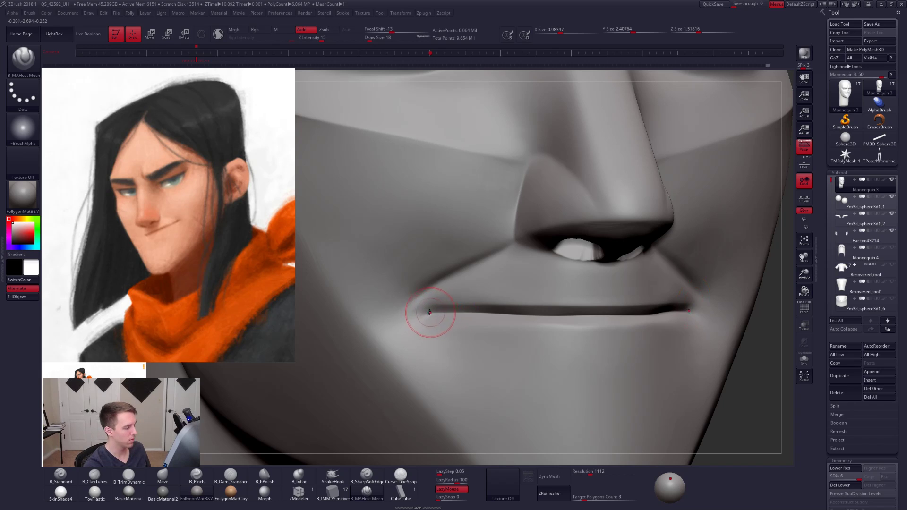
- Sharpen the mouth corners and the lower edge of the mouth slit with the B_MAHcut Mech brush
mouse_move(414, 310)
mouse_down()
mouse_move(479, 319)
mouse_move(424, 310)
mouse_up()
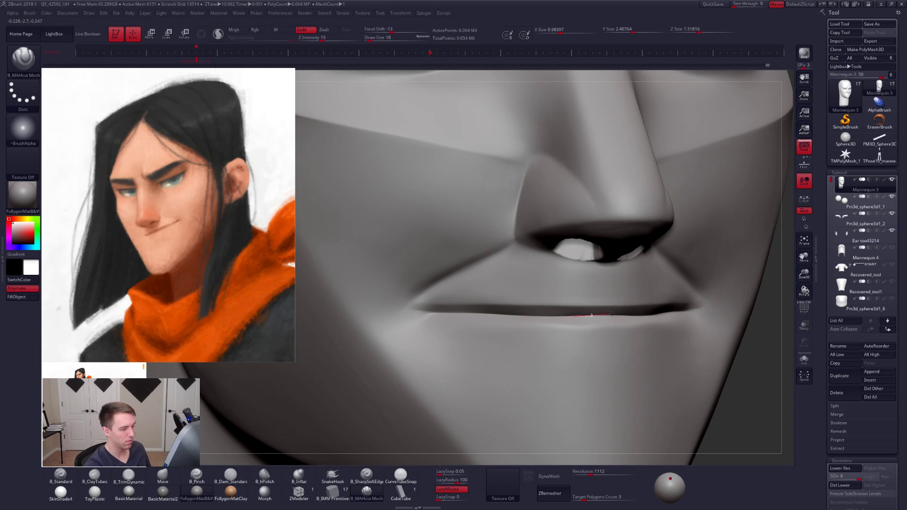
drag(612, 313, 669, 316)
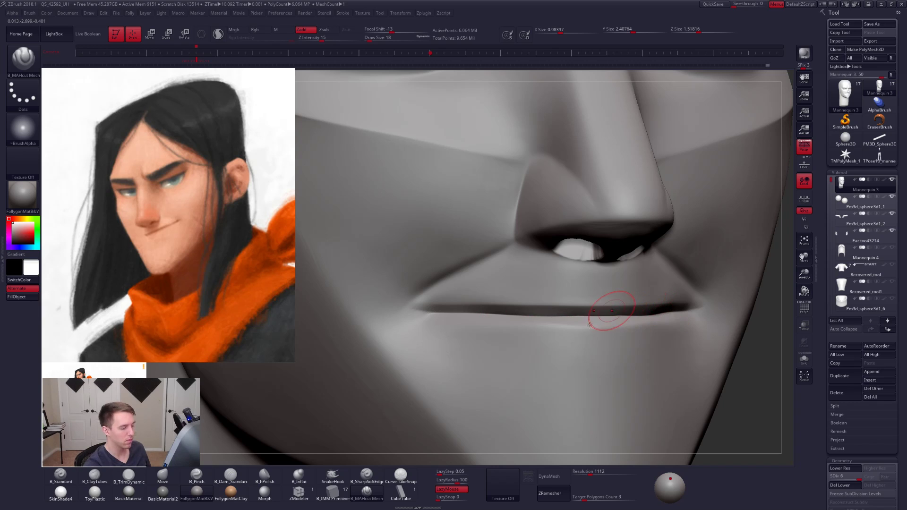
mouse_move(590, 341)
alt+right_down()
mouse_move(561, 350)
mouse_move(544, 333)
alt+right_up()
key(space)
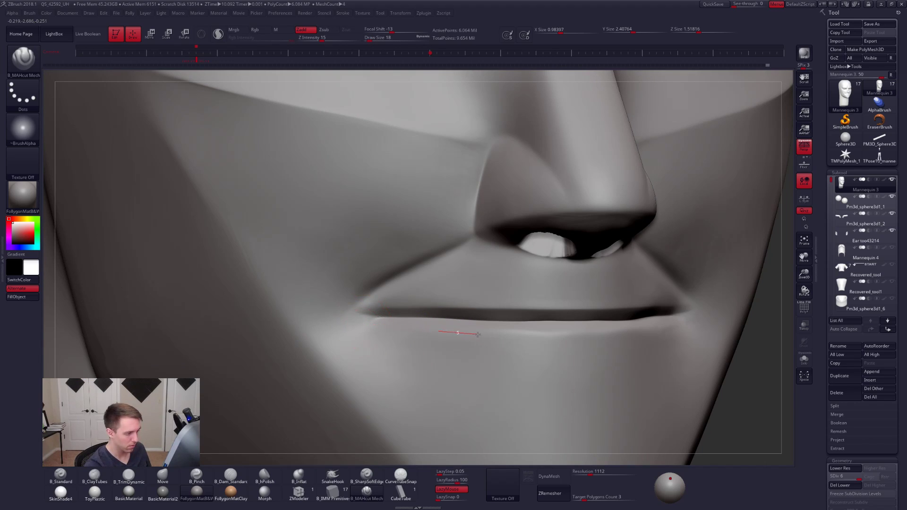
- Define the lower lip's bottom edge with B_MAHcut Mech strokes across its full width and smooth it
drag(539, 335, 564, 335)
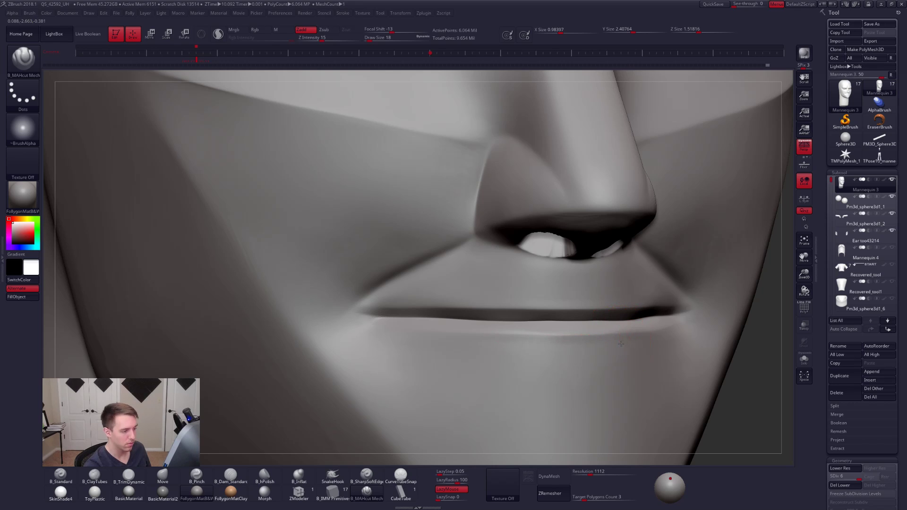
mouse_move(621, 328)
right_down()
mouse_move(685, 344)
mouse_move(553, 361)
right_up()
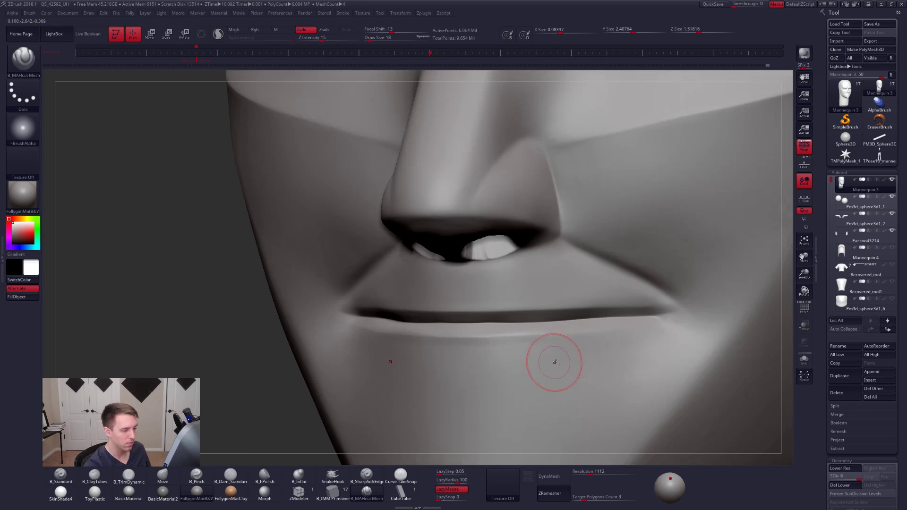
drag(674, 322, 621, 327)
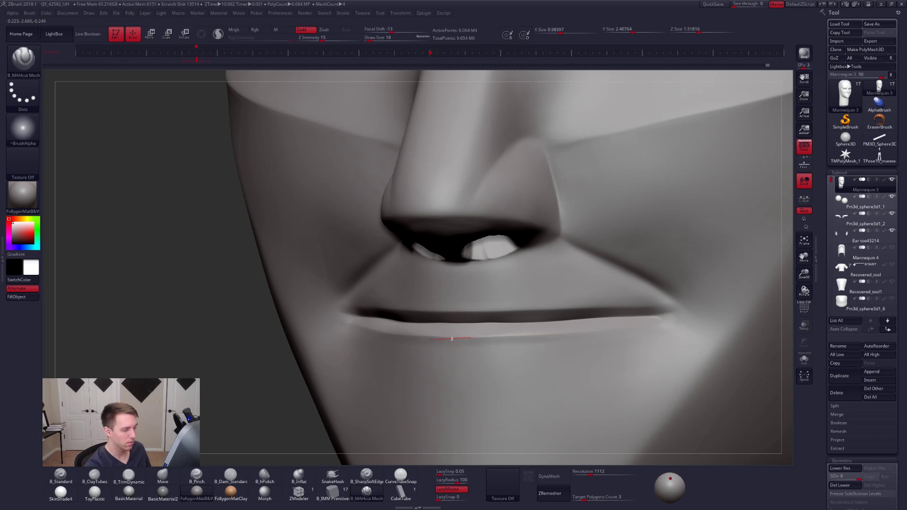
drag(430, 339, 420, 342)
key(shift)
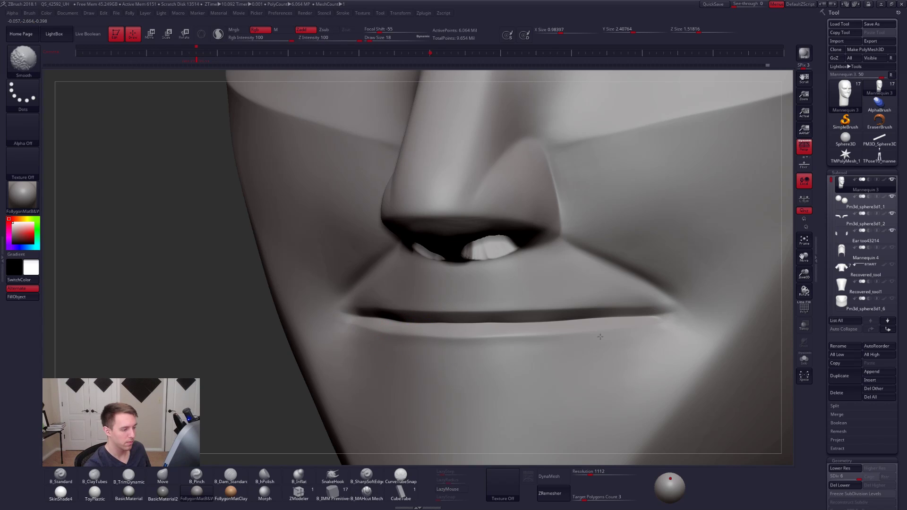
mouse_move(600, 337)
shift+mouse_down()
mouse_move(630, 338)
mouse_move(453, 350)
mouse_move(543, 349)
shift+mouse_up()
- Drop the head to subdivision level 4 and reshape the lip line with the Move brush at draw size 14
mouse_move(463, 354)
shift+mouse_down()
mouse_move(521, 343)
mouse_move(496, 313)
shift+mouse_up()
key(b)
key(m)
key(v)
key(s)
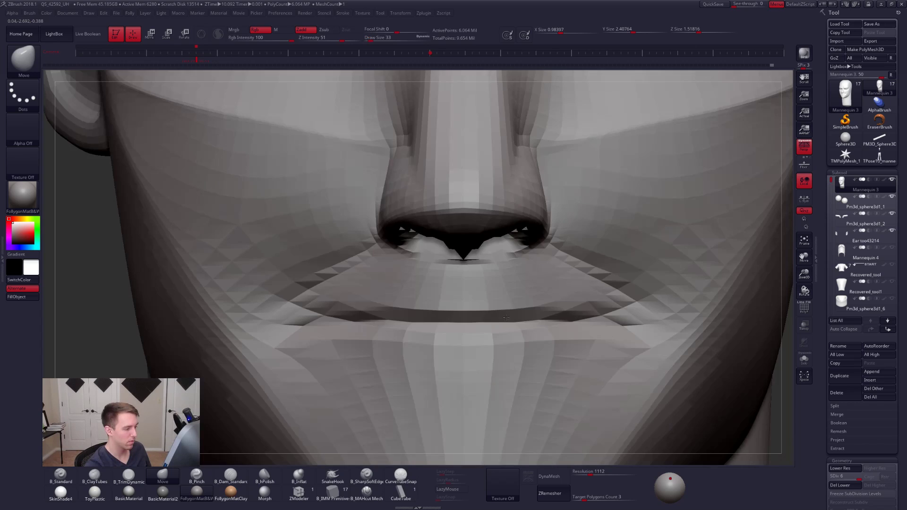
key(shift+d)
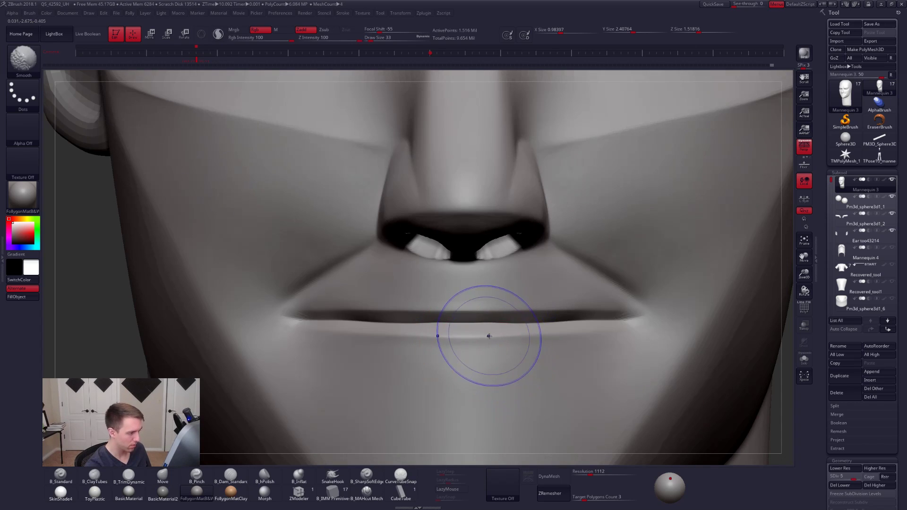
key(shift+d)
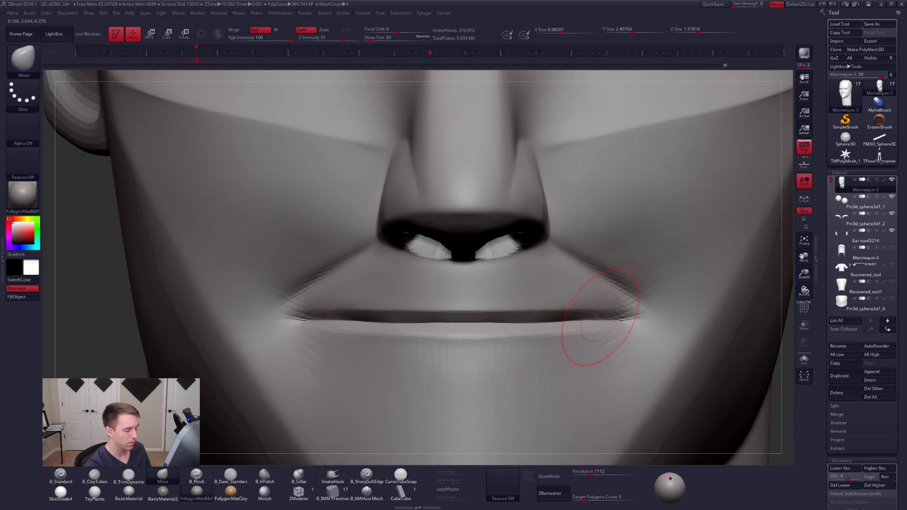
key(space)
drag(502, 324, 494, 324)
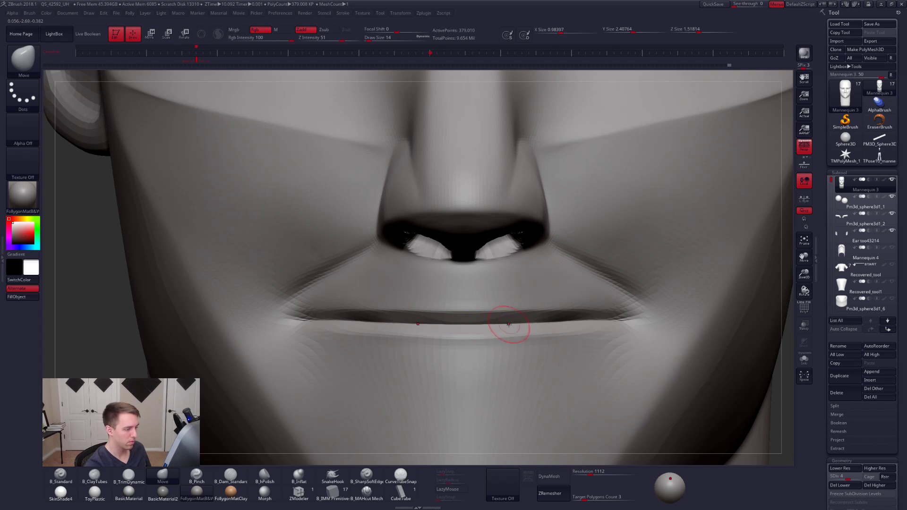
right_drag(509, 324, 401, 324)
- Set the Move brush draw size to 38 and return the head to subdivision level 6
key(s)
drag(583, 334, 591, 330)
mouse_move(599, 332)
right_down()
mouse_move(525, 317)
mouse_move(571, 340)
mouse_move(532, 340)
mouse_move(610, 364)
mouse_move(593, 351)
mouse_move(542, 355)
right_up()
key(d)
key(d)
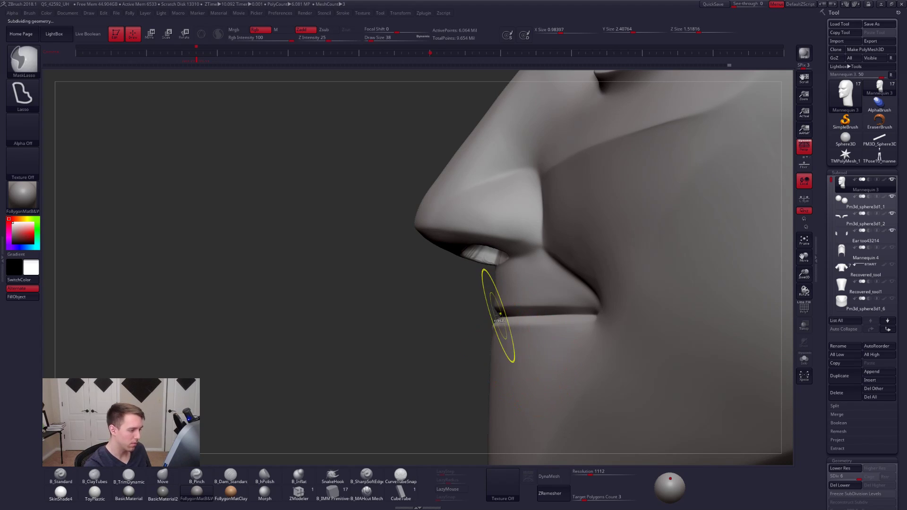
- Mask the lower face from the mouth line down to the chin with MaskLasso in side view
mouse_move(499, 316)
ctrl+mouse_down()
mouse_move(355, 465)
mouse_move(721, 314)
ctrl+mouse_up()
mouse_move(721, 323)
ctrl+right_down()
mouse_move(651, 376)
mouse_move(573, 374)
mouse_move(614, 390)
ctrl+right_up()
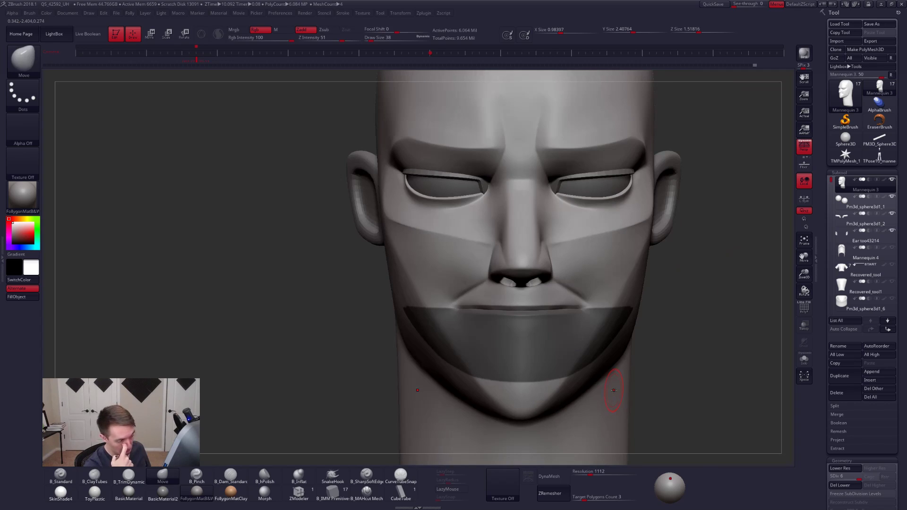
key(shift)
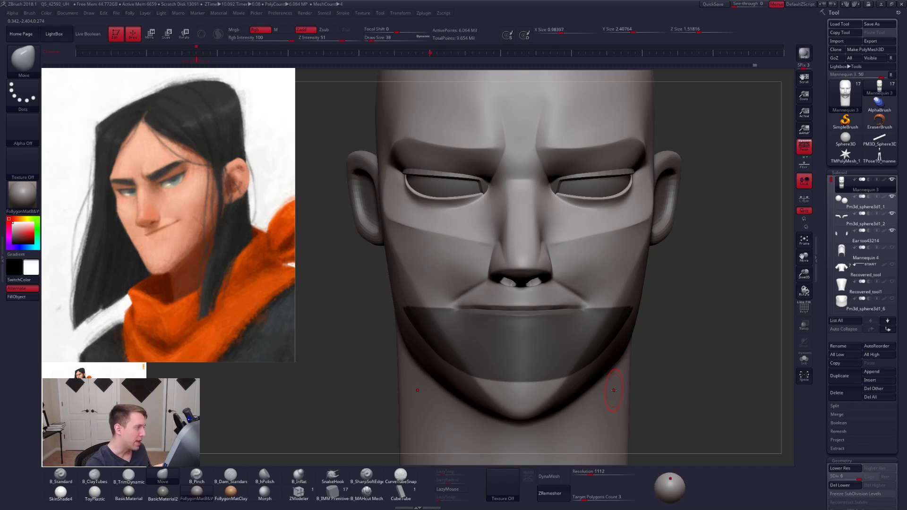
drag(635, 340, 500, 317)
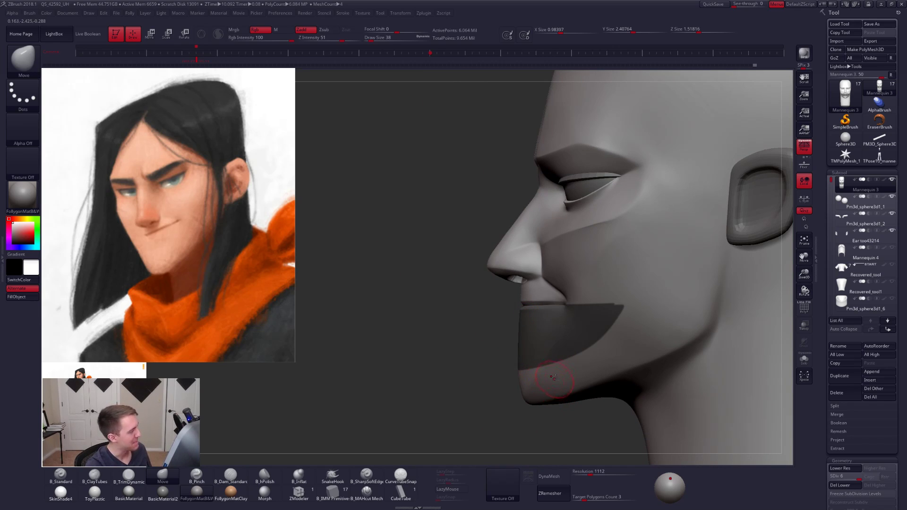
- Reshape the mouth profile at the mask edge with the Move brush at draw size 68 on subdivision level 4, and restore level 6
mouse_move(554, 377)
alt+right_down()
mouse_move(602, 407)
mouse_move(583, 344)
alt+right_up()
key(space)
drag(579, 348, 582, 348)
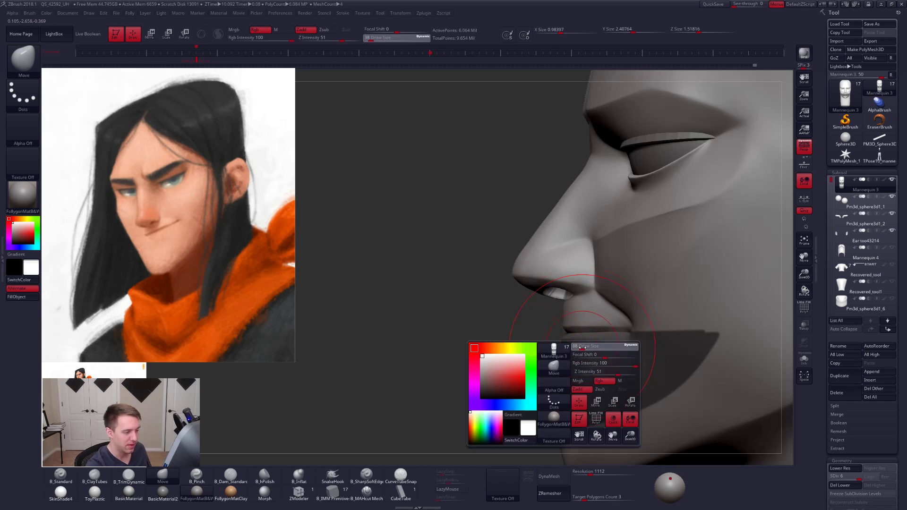
key(shift+d)
key(shift+d)
ctrl+right_drag(573, 359, 496, 354)
key(d)
key(d)
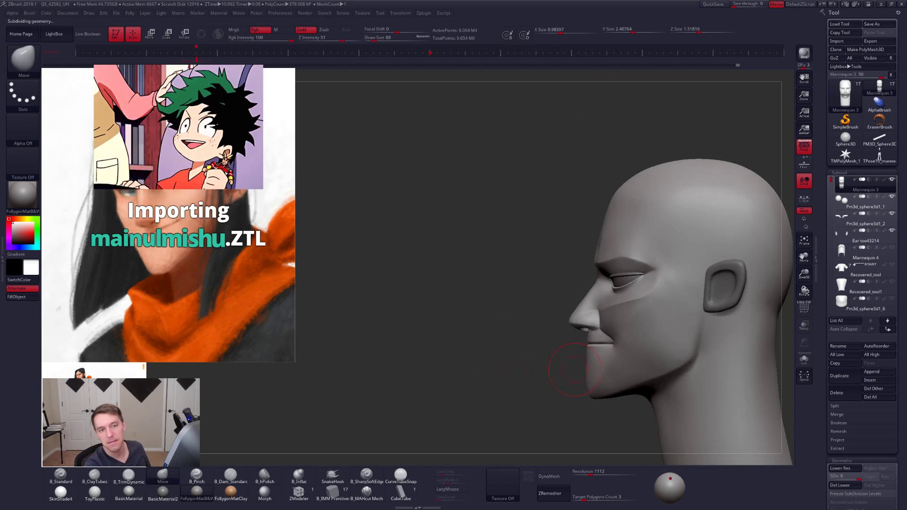
- Turn off perspective and convert the head to a DynaMesh at resolution 1112
shift+right_drag(575, 370, 622, 365)
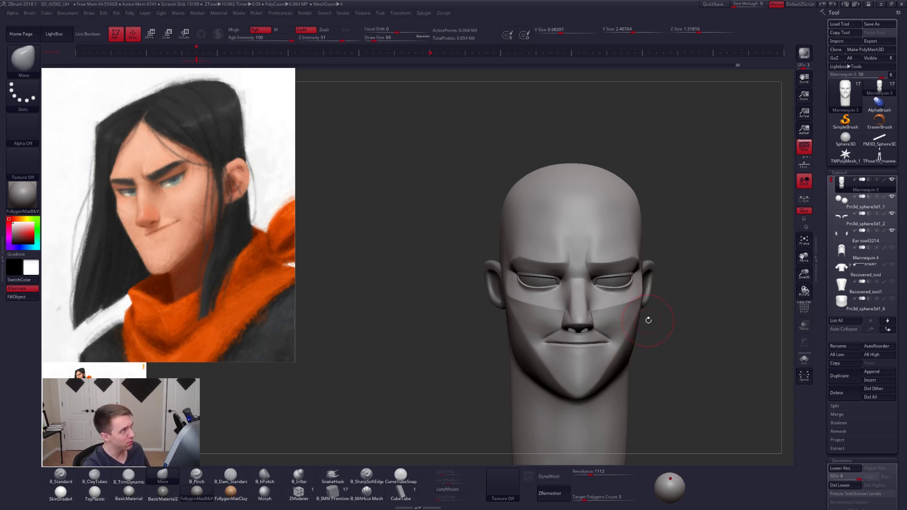
mouse_move(649, 320)
alt+mouse_down()
mouse_move(631, 317)
mouse_move(631, 333)
mouse_move(604, 300)
mouse_move(611, 318)
mouse_move(639, 328)
mouse_move(671, 290)
alt+mouse_up()
click(798, 152)
key(shift+f)
key(shift+f)
alt+drag(757, 306, 741, 290)
key(shift+d)
key(shift+d)
key(shift+d)
key(shift+d)
key(shift+d)
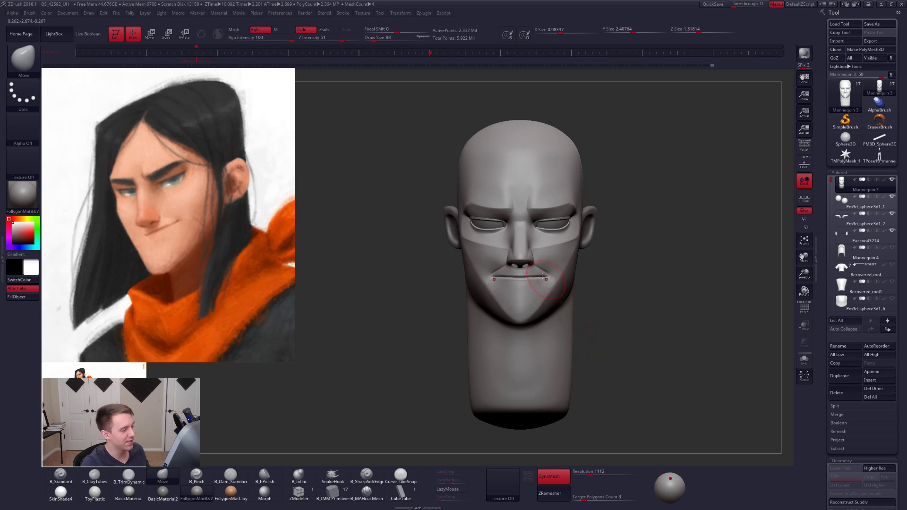
- Assign the whole head mesh a new polygroup and inspect it with the polyframe display
key(alt+s)
ctrl+right_drag(542, 276, 590, 321)
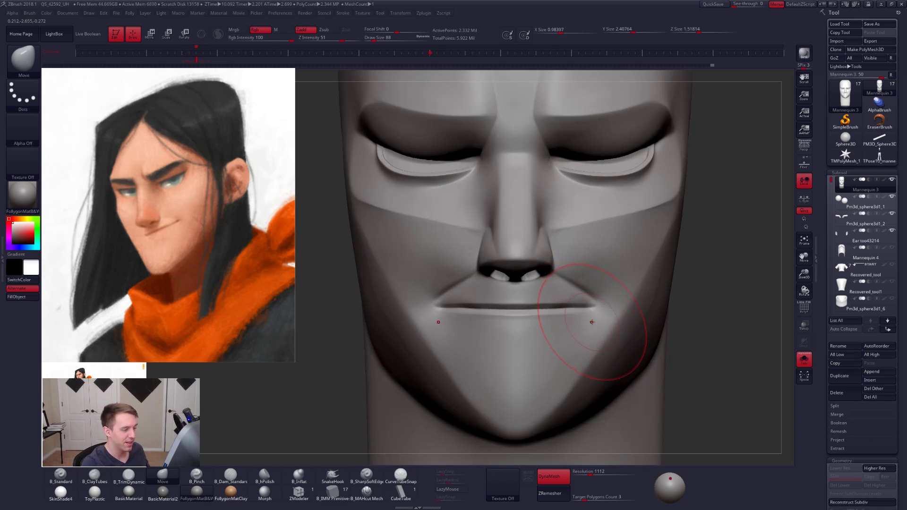
key(shift+f)
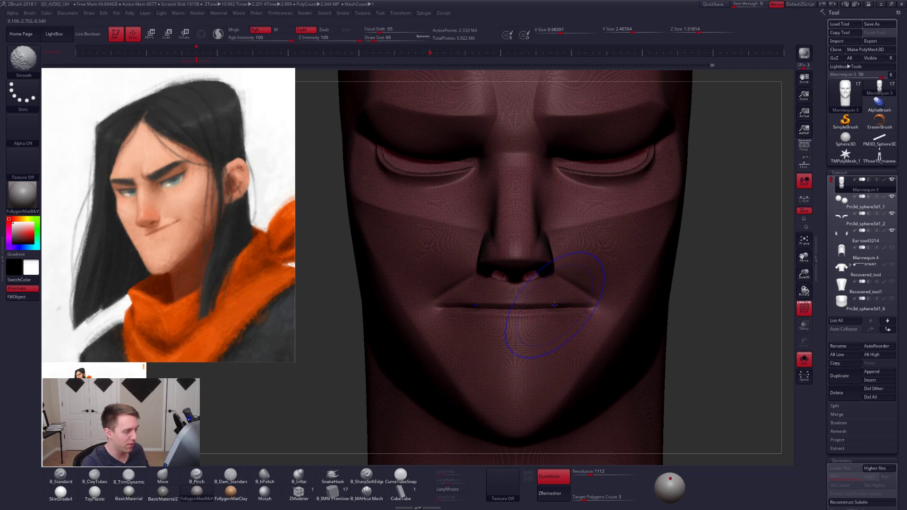
key(shift+f)
key(ctrl+w)
key(shift+f)
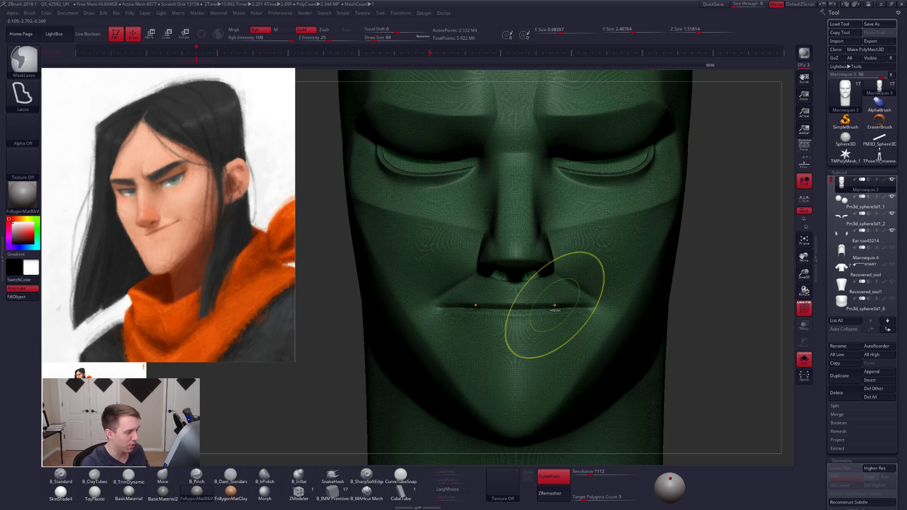
- Undo the last two changes to the head, hide the polyframe and redo one change
key(ctrl+z)
key(ctrl+z)
key(shift+f)
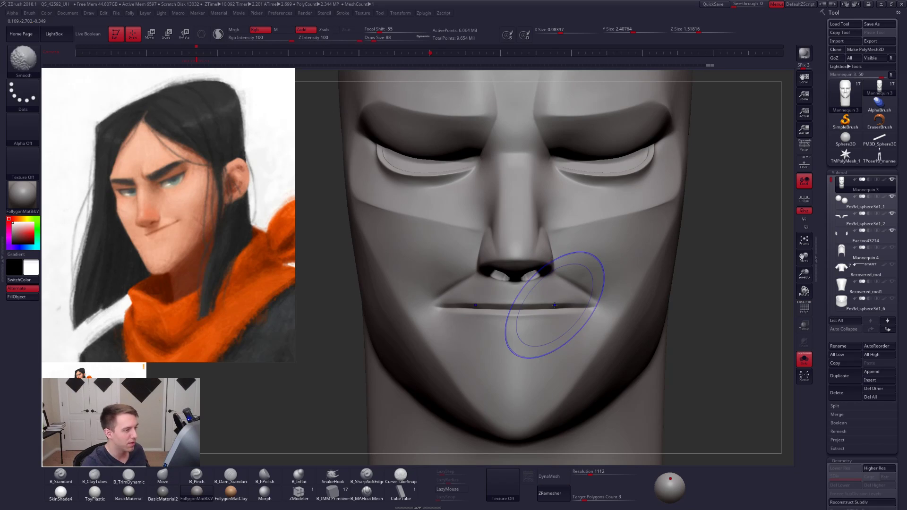
key(ctrl+shift+z)
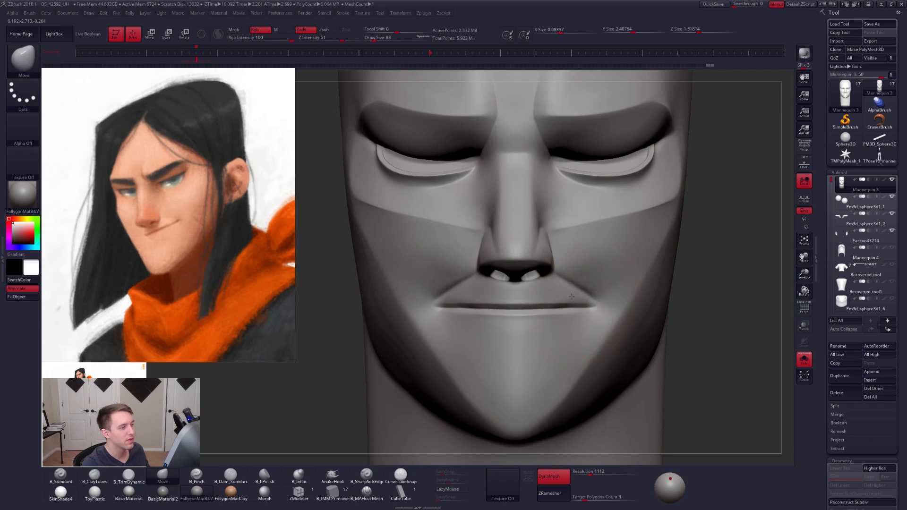
- Set the Move brush draw size to 74 and adjust the mouth and jaw from front and side views
ctrl+right_drag(571, 297, 550, 284)
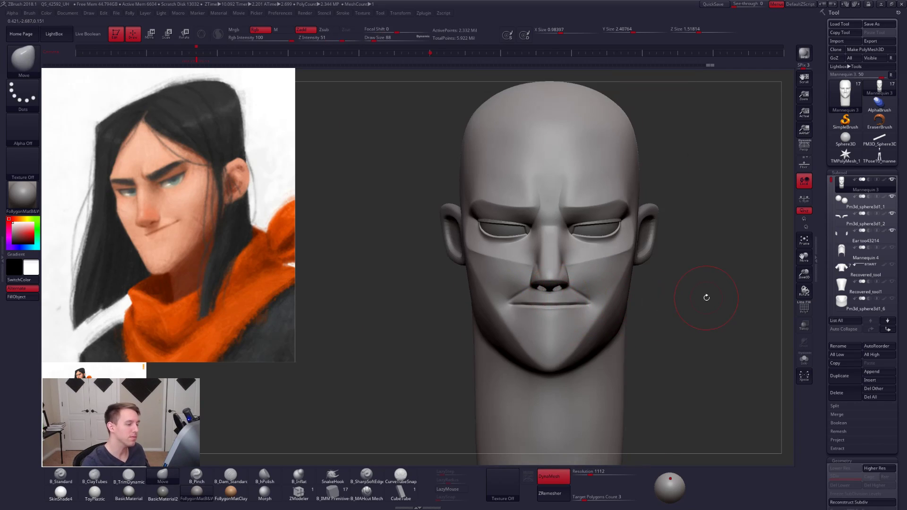
right_drag(567, 326, 634, 324)
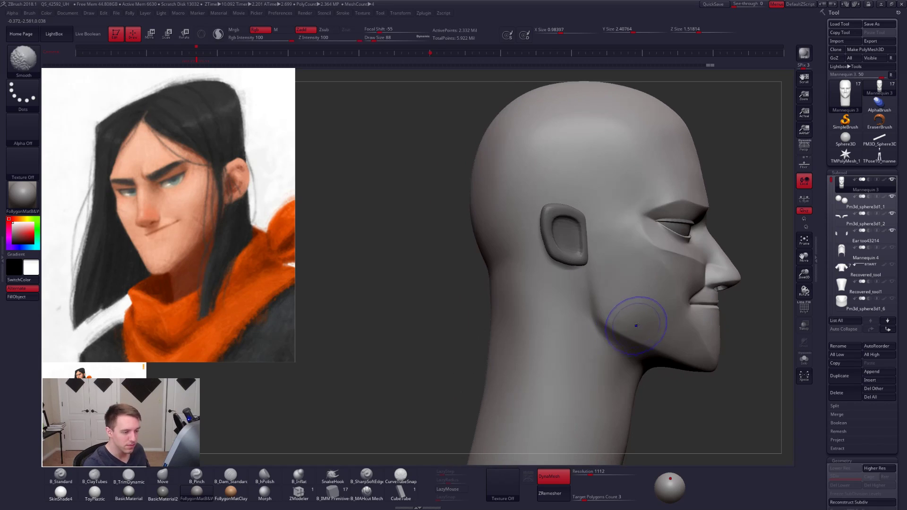
alt+right_drag(707, 327, 627, 330)
key(space)
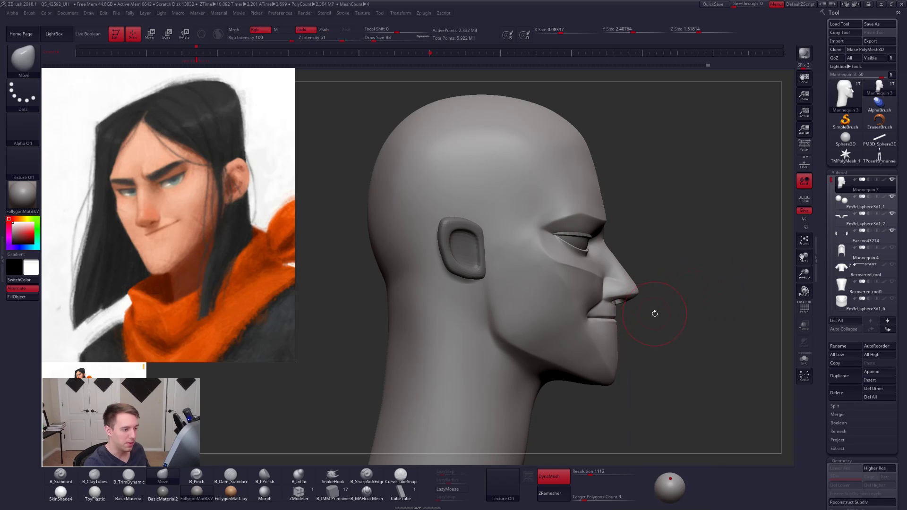
key(space)
mouse_move(655, 313)
right_down()
mouse_move(597, 338)
mouse_move(672, 356)
mouse_move(671, 378)
right_up()
mouse_move(546, 385)
alt+right_down()
mouse_move(527, 373)
mouse_move(548, 376)
mouse_move(541, 387)
mouse_move(550, 405)
alt+right_up()
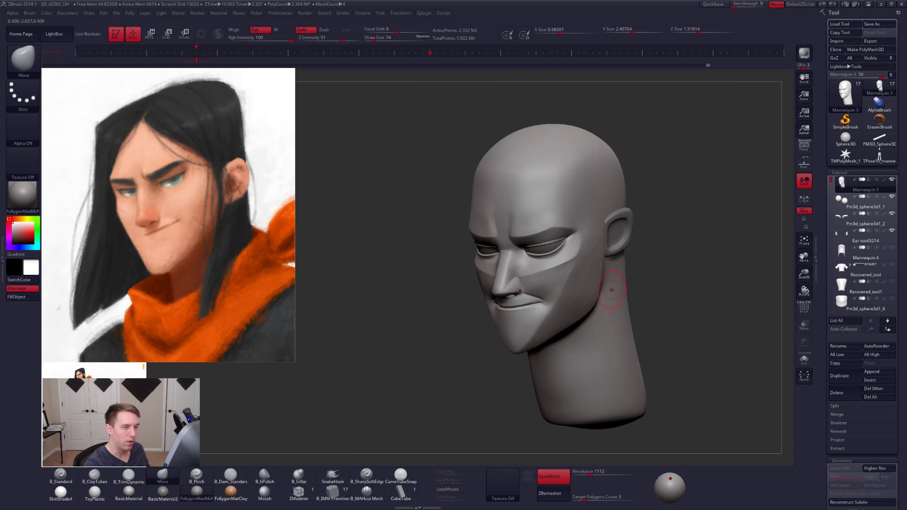
- Turn perspective back on and shift the light direction lower on the head
click(804, 147)
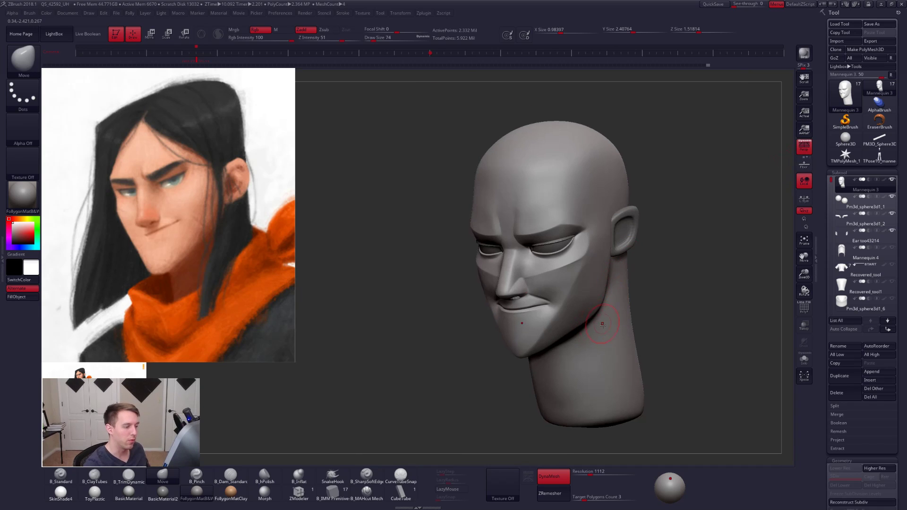
right_drag(610, 320, 597, 370)
mouse_move(670, 480)
mouse_down()
mouse_move(671, 490)
mouse_move(665, 484)
mouse_up()
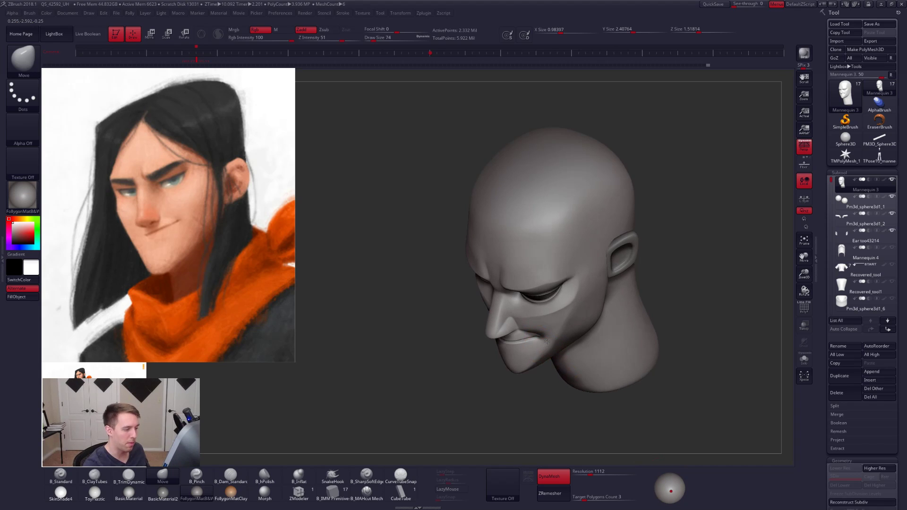
- Isolate both mouth corners with an inverted lasso mask and reshape them with the Move brush
mouse_move(544, 335)
alt+right_down()
mouse_move(543, 350)
mouse_move(575, 343)
mouse_move(555, 369)
mouse_move(523, 345)
alt+right_up()
key(ctrl)
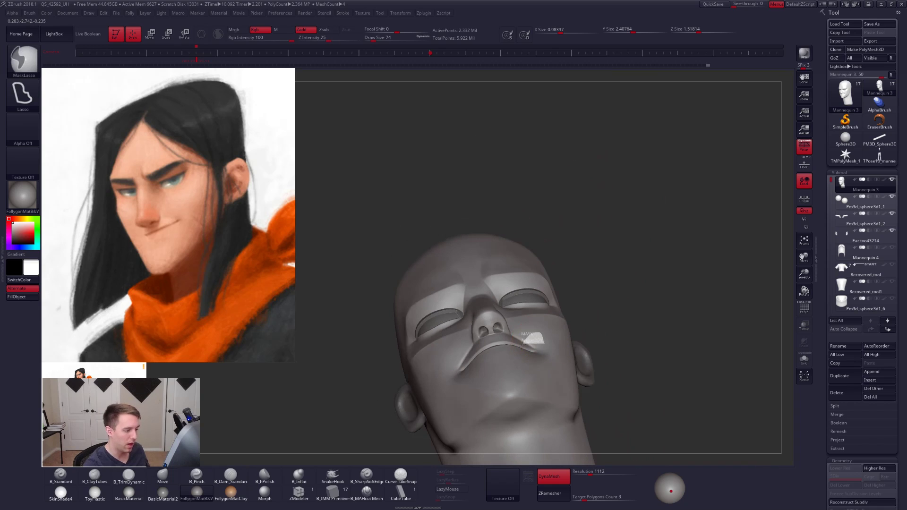
ctrl+drag(548, 348, 546, 337)
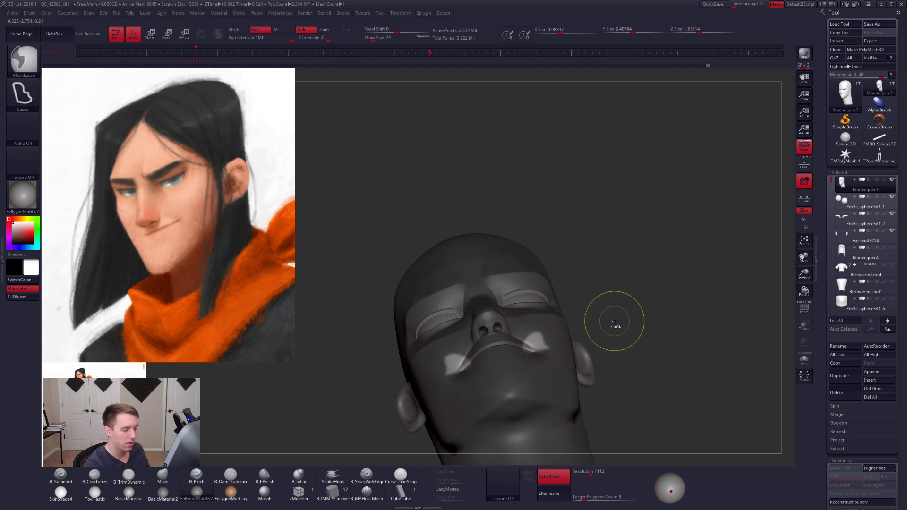
ctrl+drag(615, 319, 593, 339)
right_drag(592, 339, 561, 372)
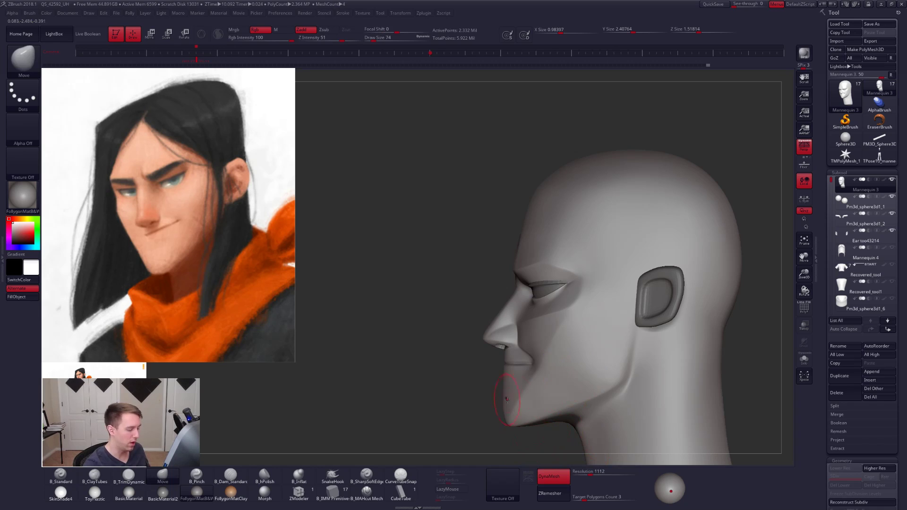
- Mask the mouth, chin, jaw and sides of the nose with lasso selections, leaving the cheek beside the smile fold free
right_drag(567, 379, 598, 324)
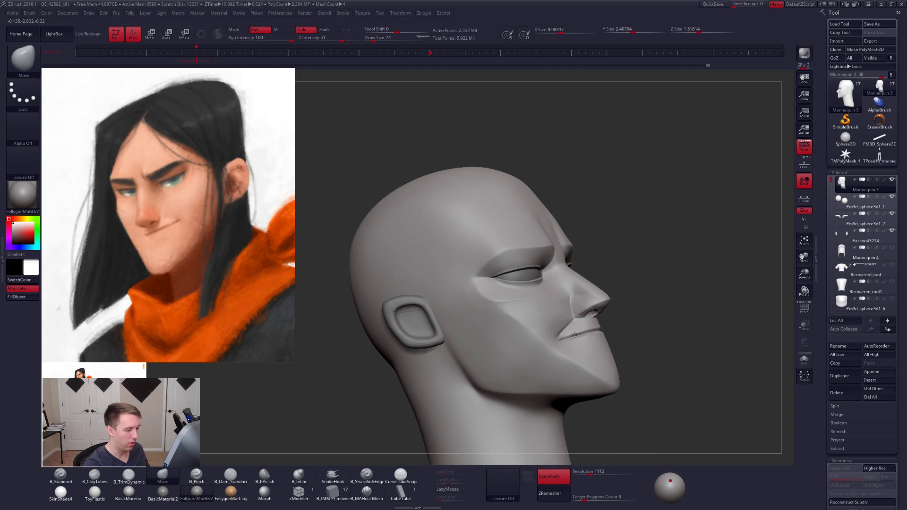
ctrl+right_drag(552, 307, 551, 339)
drag(551, 339, 560, 328)
mouse_move(544, 302)
ctrl+right_down()
mouse_move(548, 316)
mouse_move(570, 311)
mouse_move(571, 319)
ctrl+right_up()
key(2)
key(ctrl)
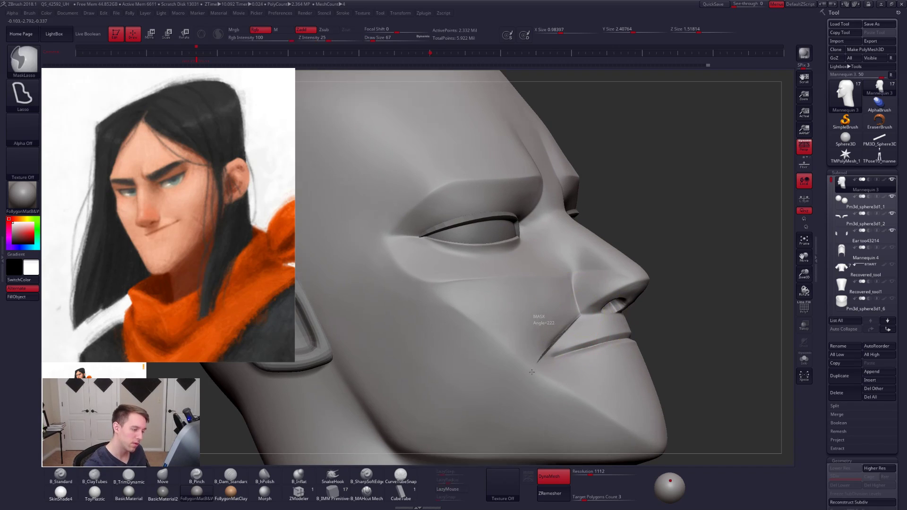
mouse_move(532, 372)
ctrl+mouse_down()
mouse_move(557, 450)
mouse_move(652, 426)
ctrl+mouse_up()
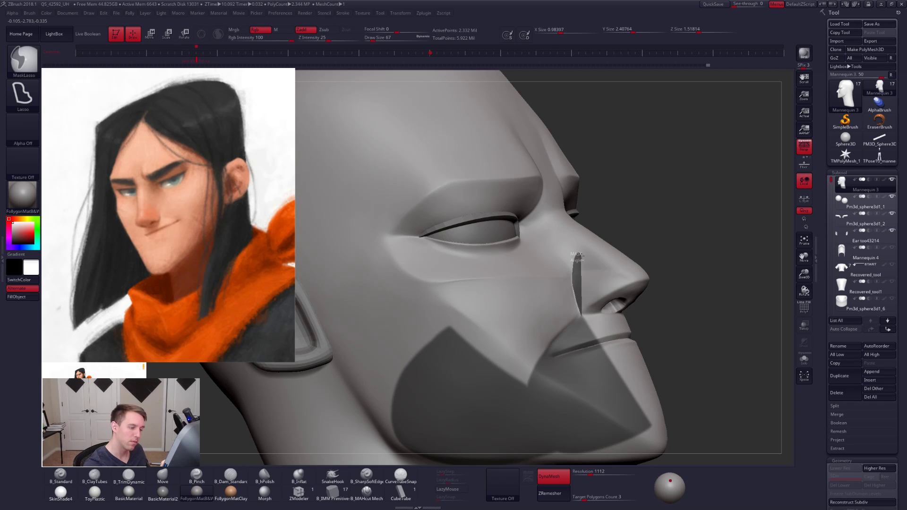
ctrl+drag(585, 262, 585, 263)
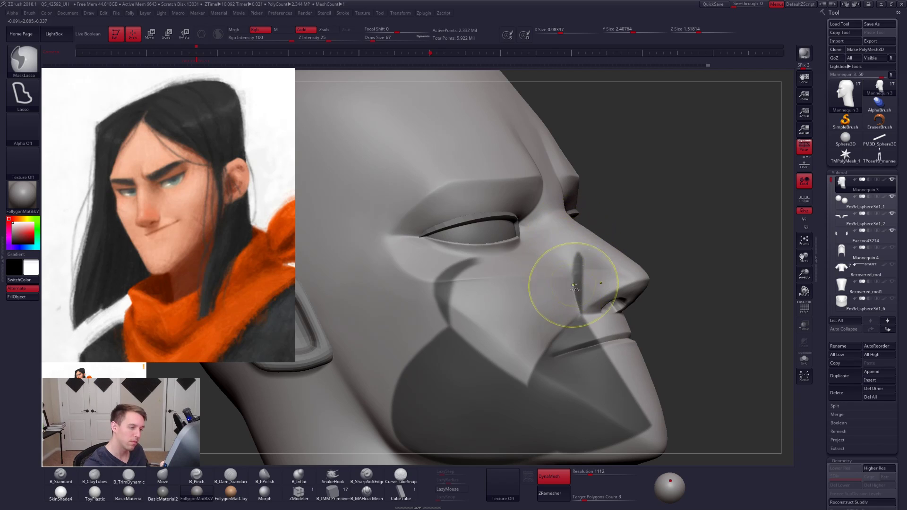
mouse_move(586, 266)
right_down()
mouse_move(572, 289)
mouse_move(578, 308)
right_up()
drag(614, 281, 623, 325)
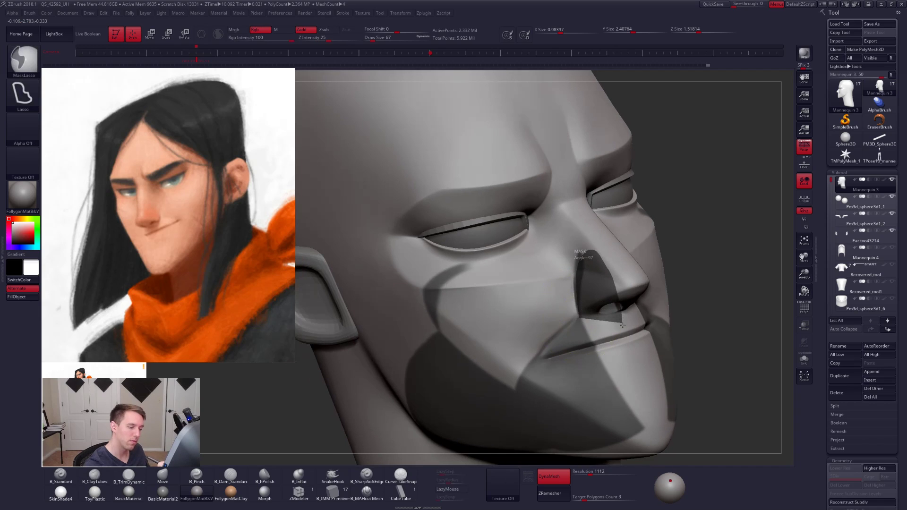
ctrl+drag(593, 382, 579, 352)
alt+right_drag(532, 325, 558, 320)
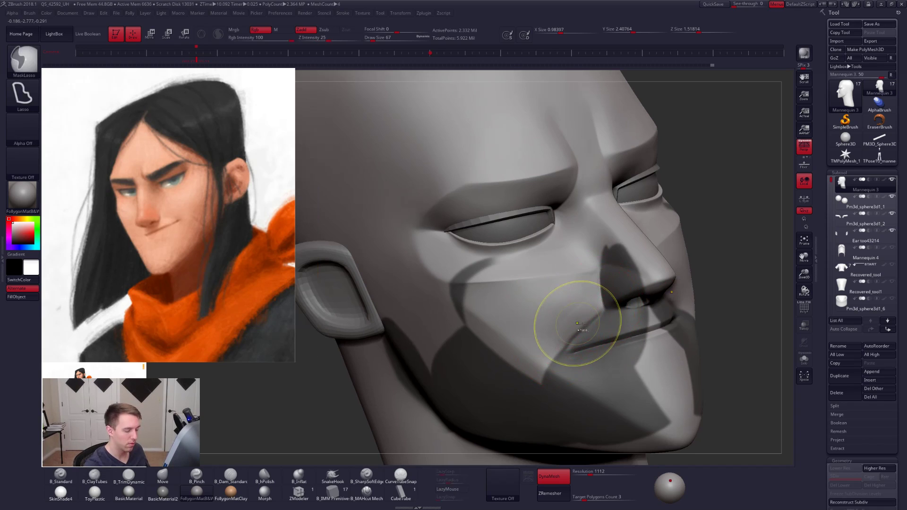
- Shape the unmasked cheek along the smile fold with the Move brush and build it up with ClayTubes at draw size 67
mouse_move(562, 339)
right_down()
mouse_move(579, 339)
mouse_move(577, 305)
right_up()
key(b)
key(m)
key(v)
key(space)
drag(575, 347, 572, 345)
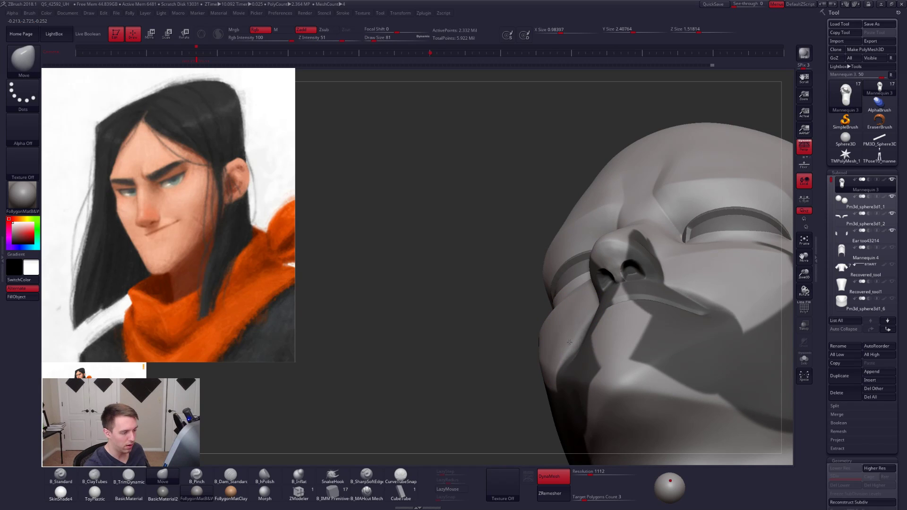
mouse_move(588, 357)
right_down()
mouse_move(593, 371)
mouse_move(591, 321)
mouse_move(666, 321)
right_up()
key(2)
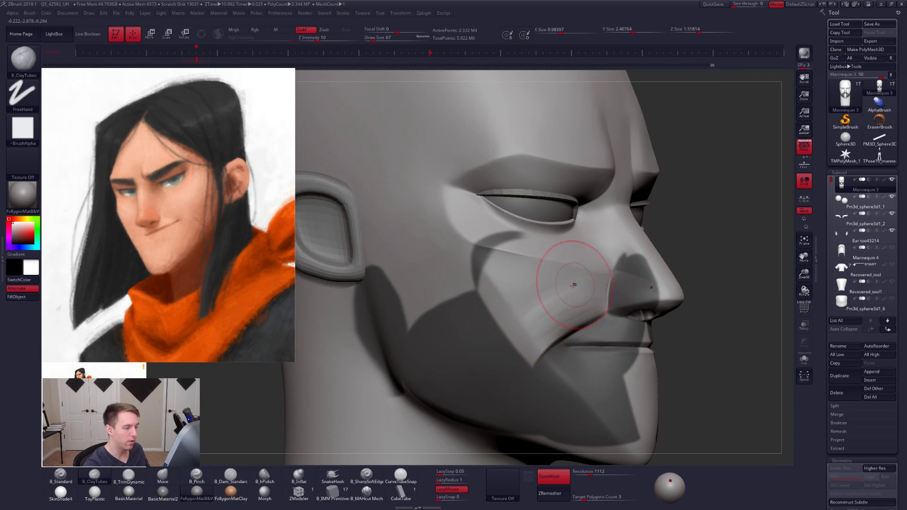
mouse_move(544, 303)
right_down()
mouse_move(628, 318)
mouse_move(623, 326)
mouse_move(655, 314)
mouse_move(708, 242)
right_up()
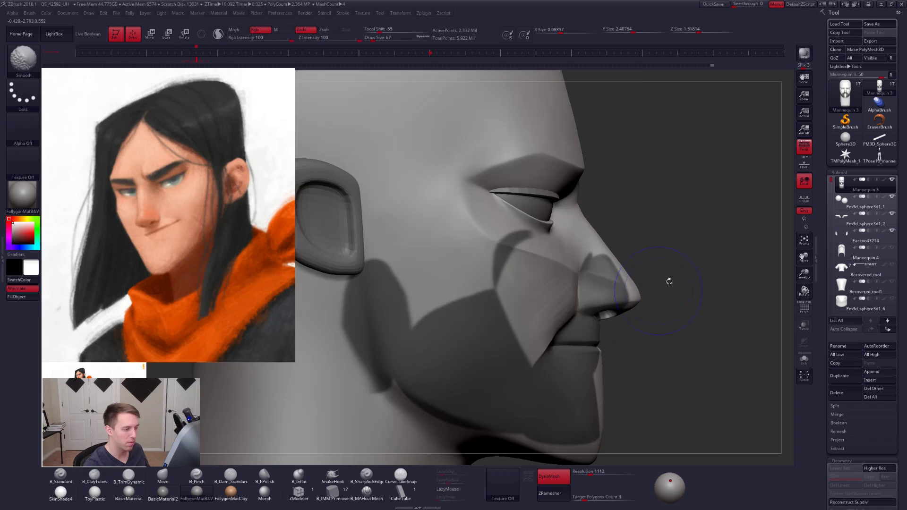
- Turn perspective off, clear the mask and refine the mouth corner and smile fold with the Move brush at draw size 29
click(804, 147)
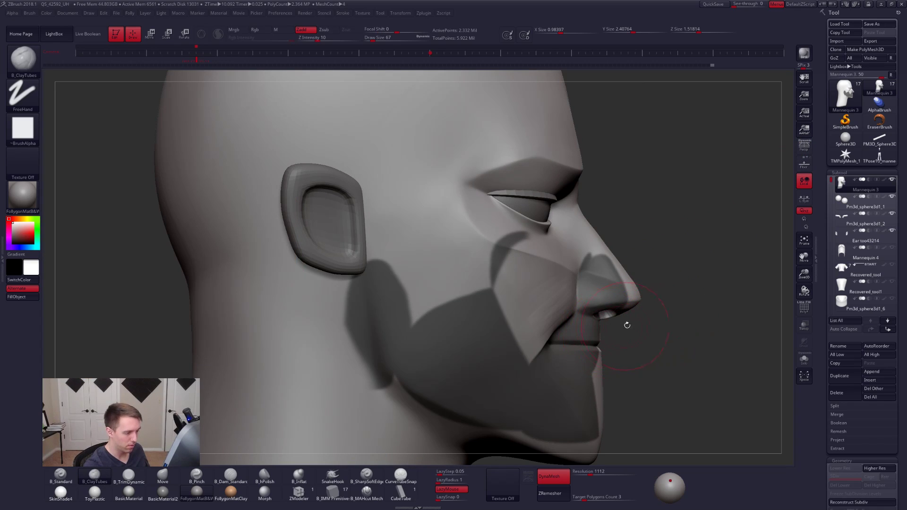
key(b)
key(m)
key(v)
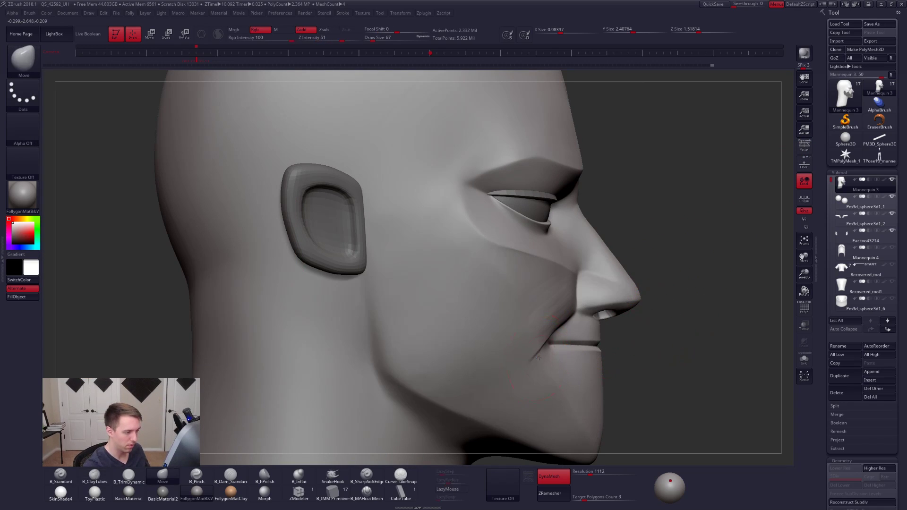
right_drag(538, 357, 494, 354)
key(s)
click(544, 341)
shift+drag(557, 328, 584, 309)
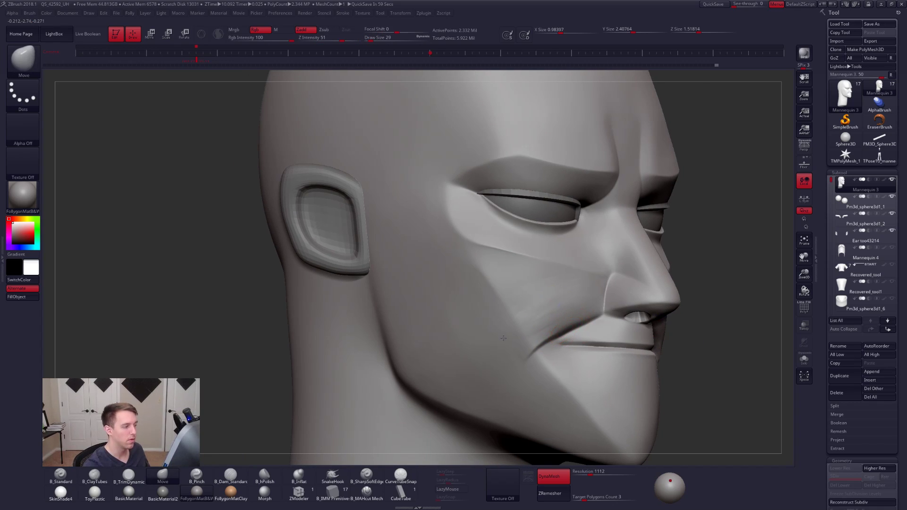
- Flatten the underside of the nose tip above the nostrils with the TrimDynamic brush at draw size 29
mouse_move(662, 303)
right_down()
mouse_move(685, 304)
mouse_move(687, 323)
mouse_move(601, 334)
mouse_move(598, 296)
mouse_move(563, 350)
mouse_move(561, 382)
mouse_move(529, 335)
right_up()
right_click(530, 335)
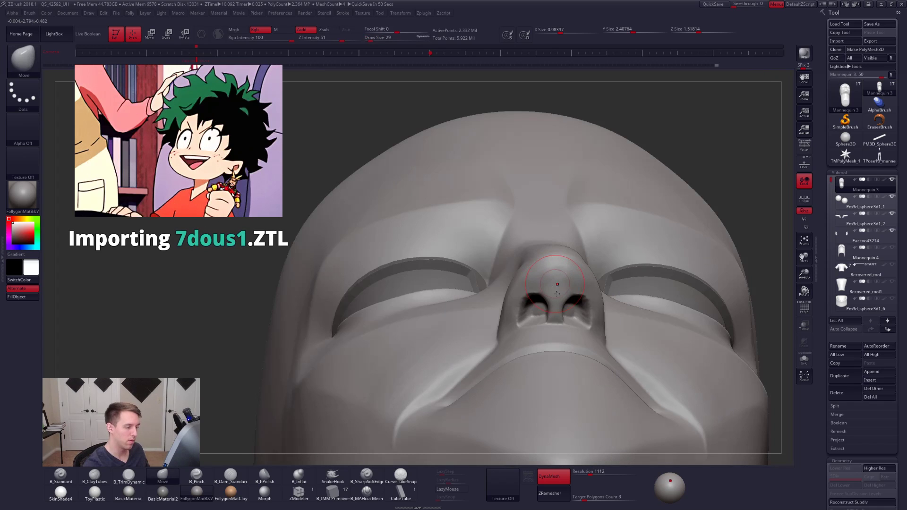
click(129, 477)
ctrl+right_drag(558, 255, 558, 272)
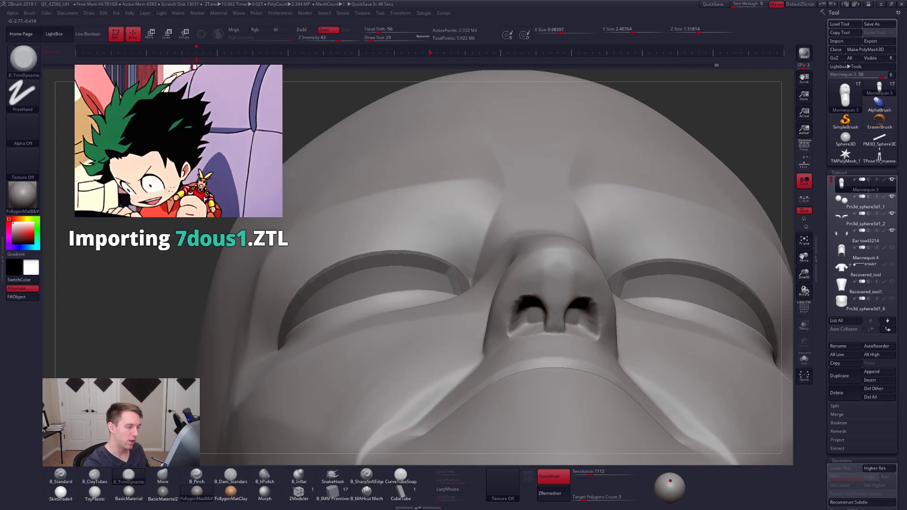
mouse_move(531, 263)
mouse_down()
mouse_move(551, 271)
mouse_move(549, 256)
mouse_up()
right_drag(472, 331, 512, 328)
right_click(512, 327)
drag(555, 265, 516, 296)
- Adjust the outer rim of the nostrils with the Move brush at draw size 18
key(space)
key(b)
key(m)
key(v)
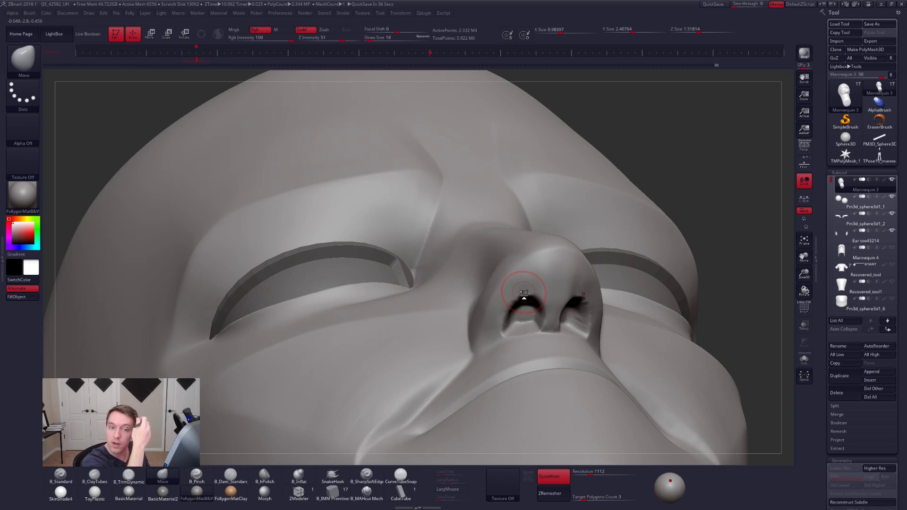
drag(524, 294, 501, 309)
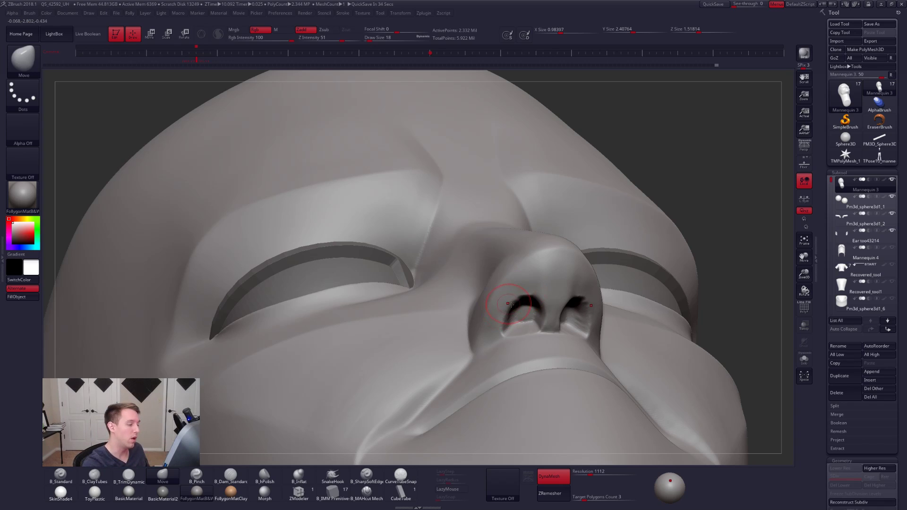
ctrl+right_drag(508, 304, 509, 326)
- Sharpen the nostril edges and the base of the septum with the Pinch brush at draw size 9
key(5)
key(space)
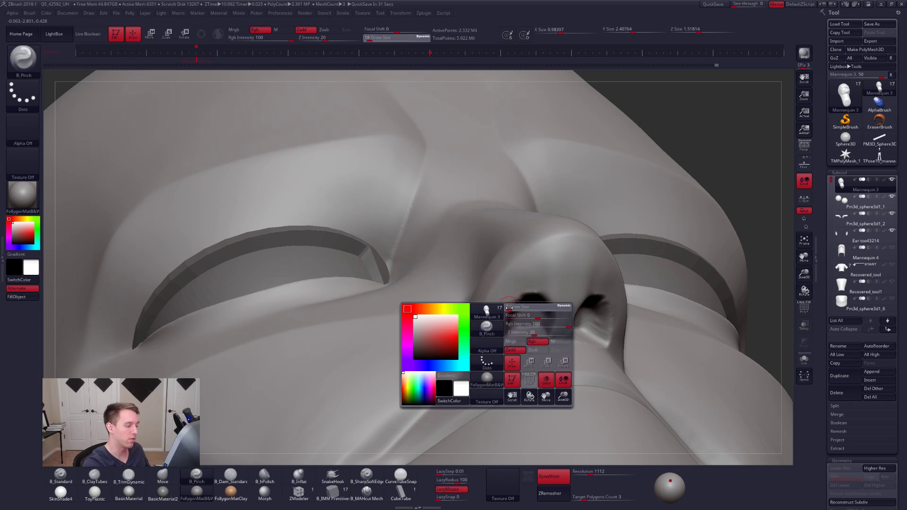
drag(509, 308, 507, 308)
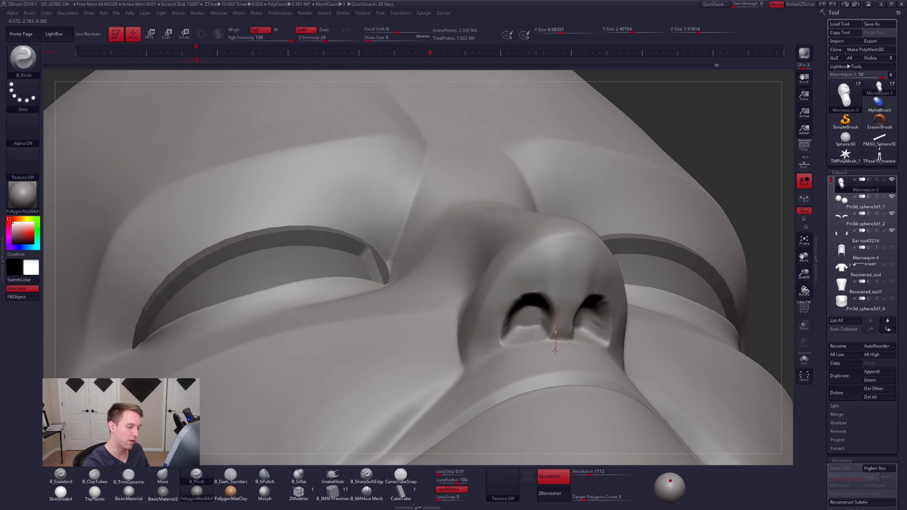
- Flatten the septum between the nostrils with the TrimDynamic brush at draw size 14
key(space)
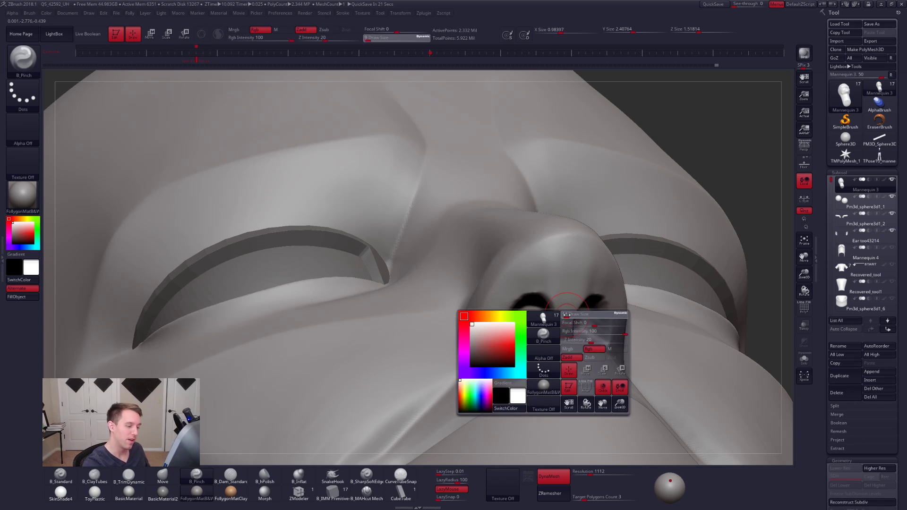
drag(567, 326, 569, 326)
key(3)
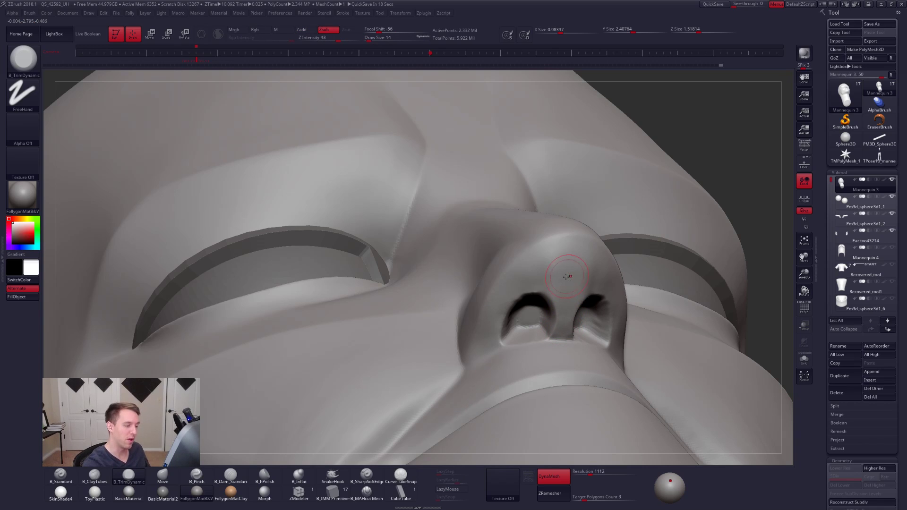
key(space)
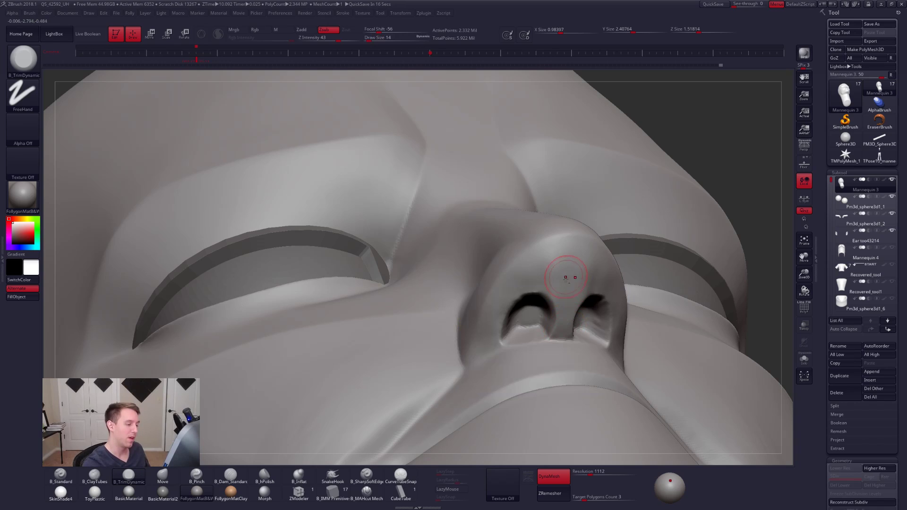
drag(565, 308, 563, 324)
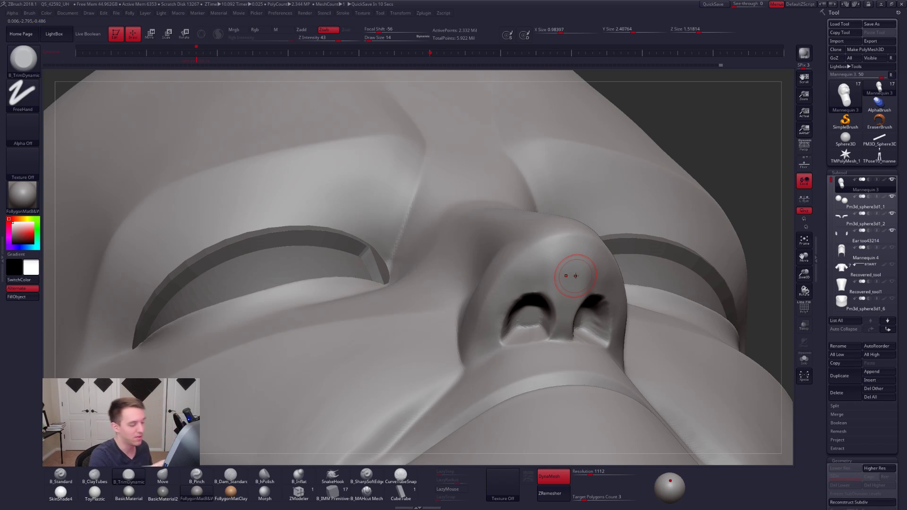
- Pinch the outer nostril wings and lower edge of the nose at draw size 14
key(5)
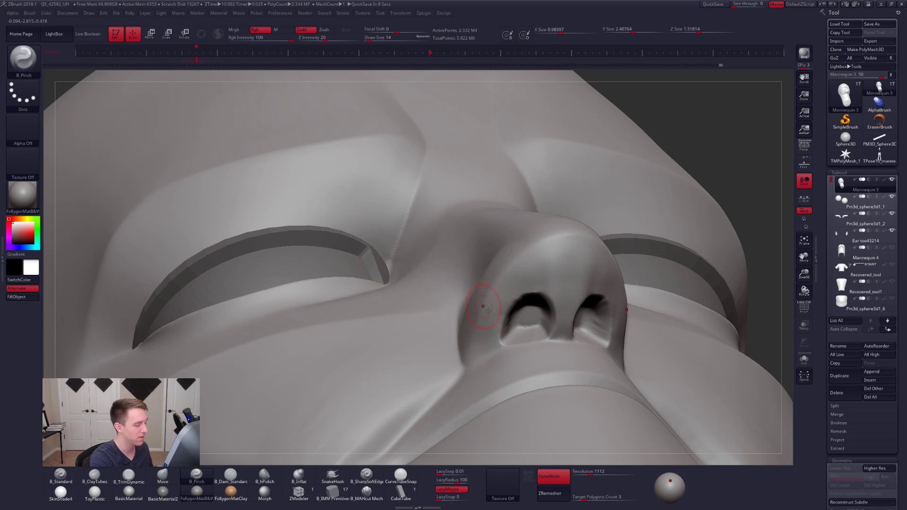
right_drag(489, 311, 567, 309)
key(space)
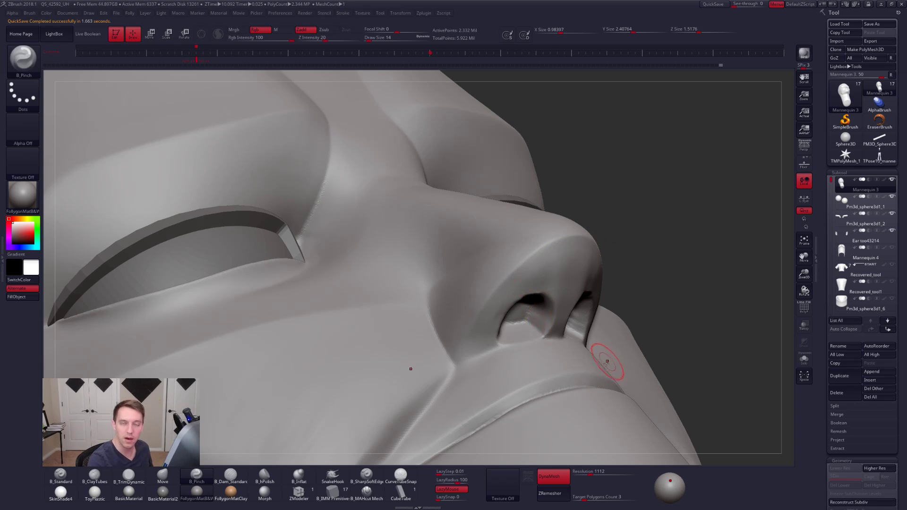
- Try to flatten the underside of the nose tip with the TrimDynamic brush at draw size 18
key(space)
drag(556, 284, 559, 285)
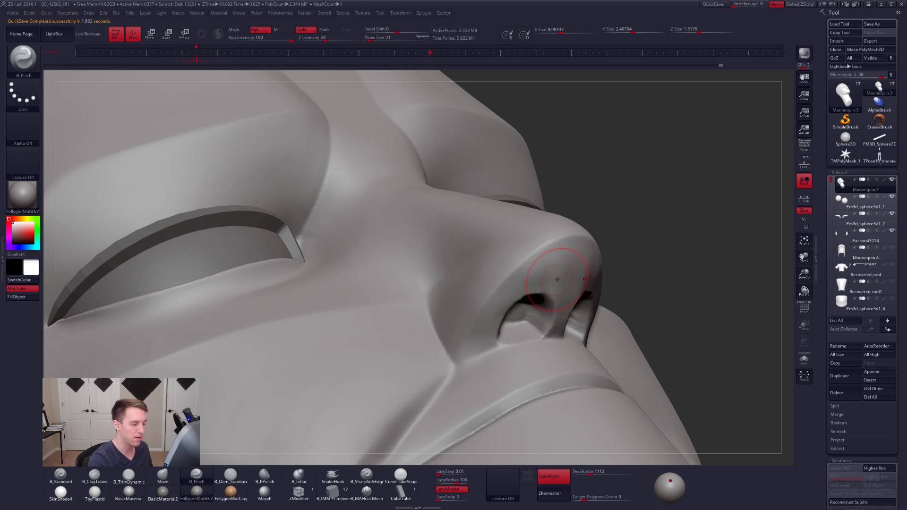
key(space)
key(3)
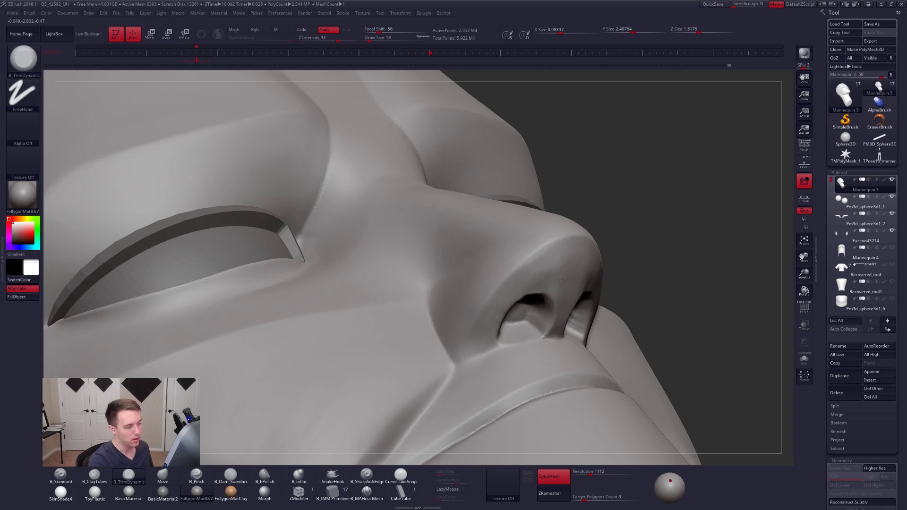
drag(560, 280, 561, 276)
key(ctrl+z)
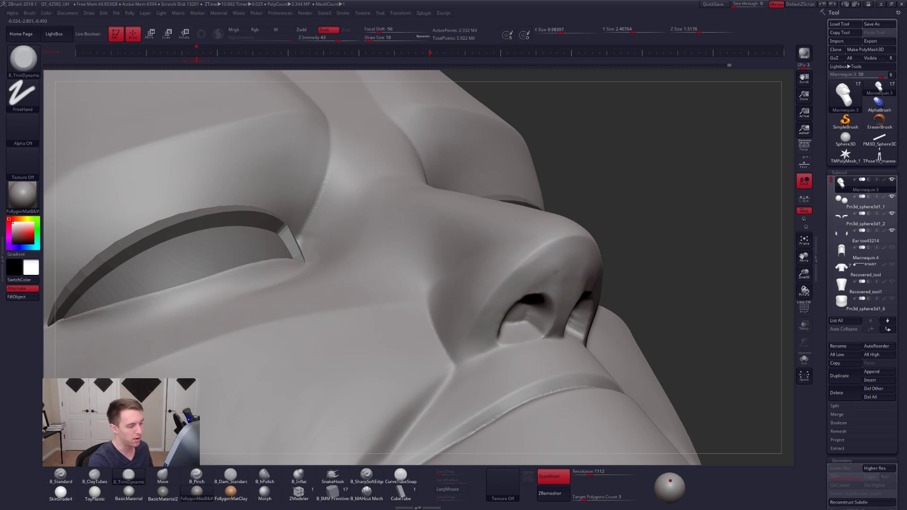
key(ctrl+z)
- Build up the underside of the nose tip above the nostrils with the ClayTubes brush at draw size 21
key(2)
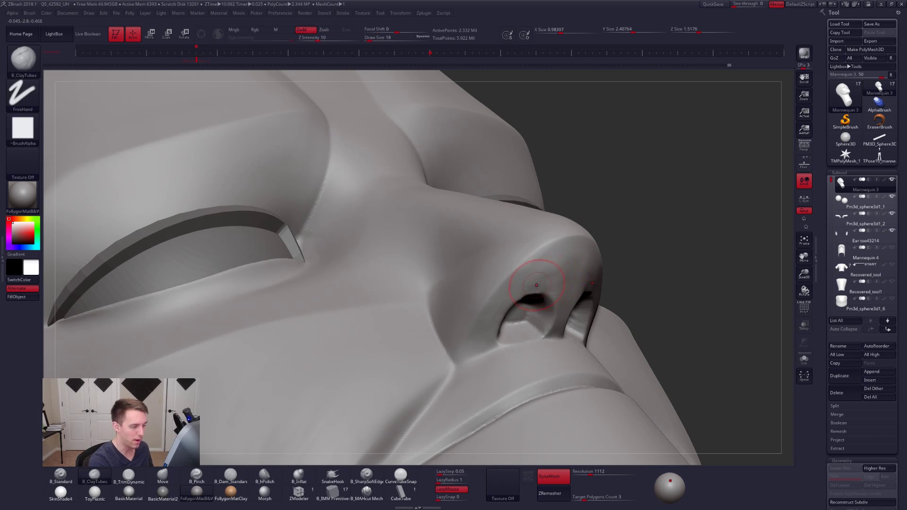
key(space)
drag(542, 281, 544, 281)
key(space)
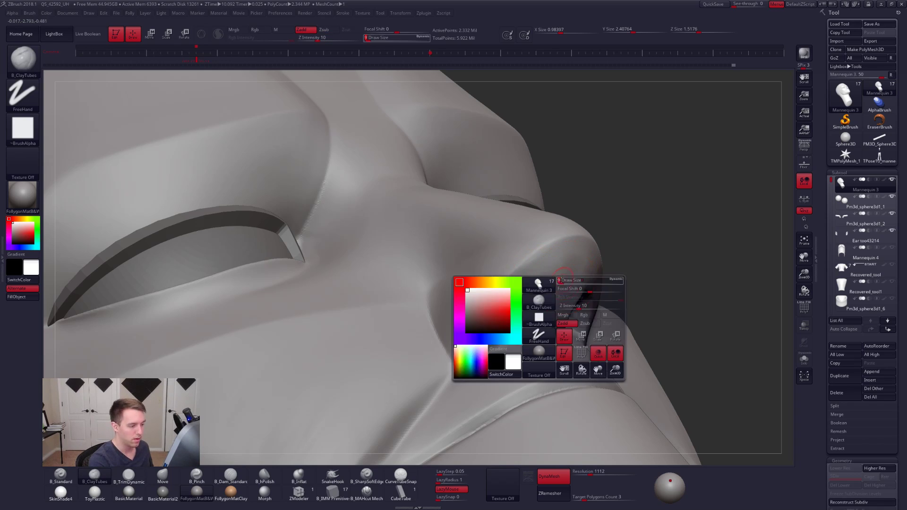
key(3)
key(space)
key(2)
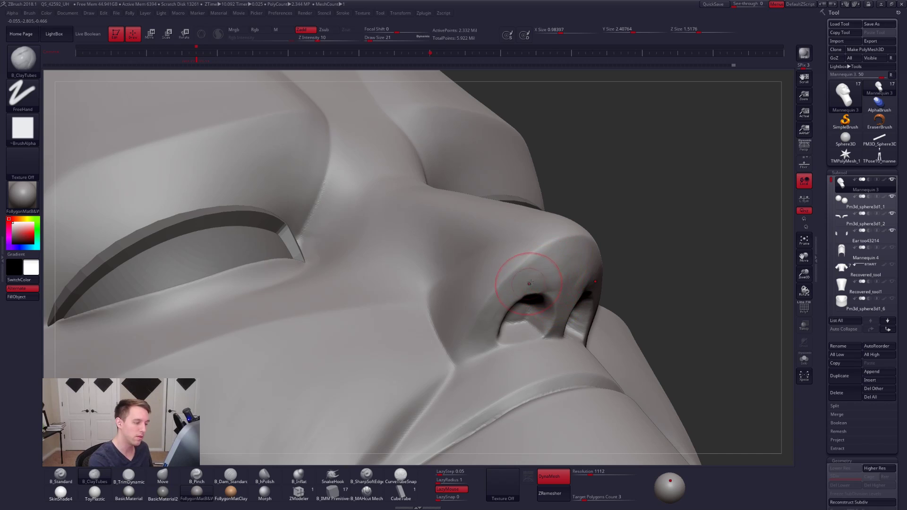
shift+drag(546, 267, 560, 269)
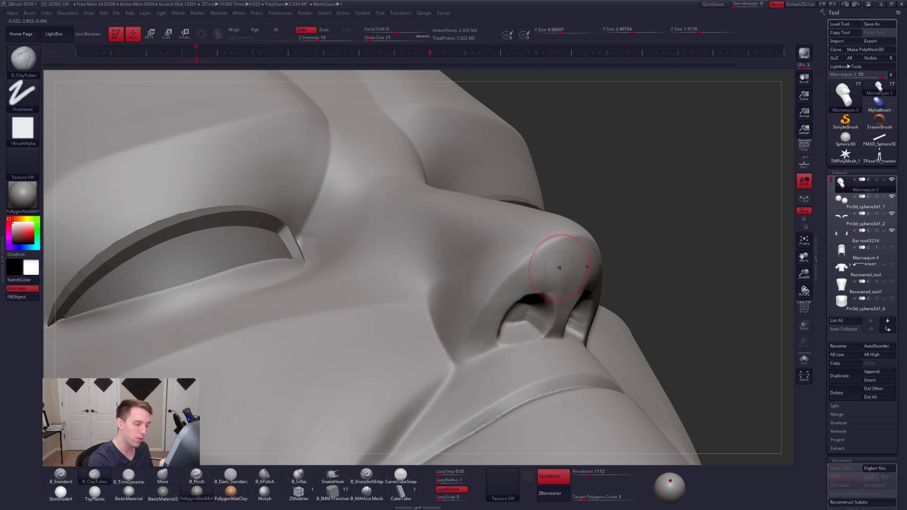
- Smooth down the built-up underside of the nose with the TrimDynamic brush at draw size 21
key(3)
drag(676, 293, 576, 289)
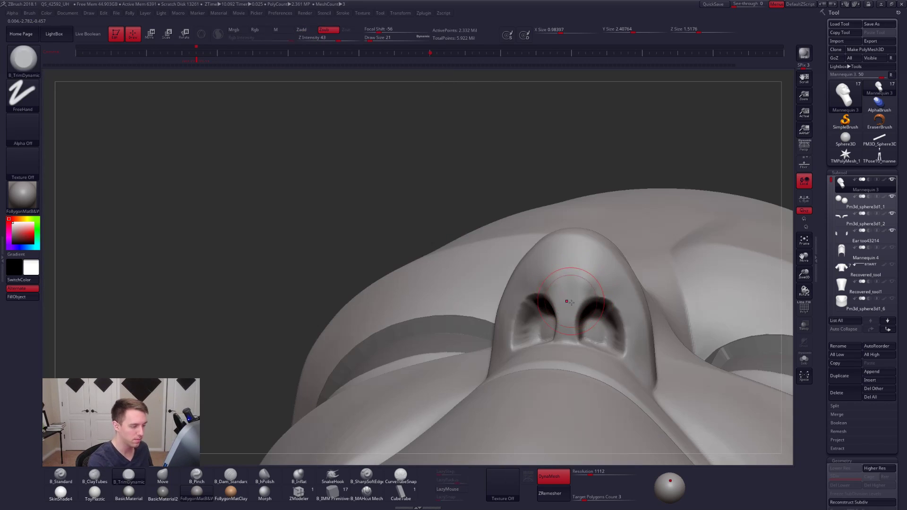
mouse_move(570, 301)
right_down()
mouse_move(600, 345)
mouse_move(581, 338)
mouse_move(605, 321)
right_up()
key(ctrl+shift)
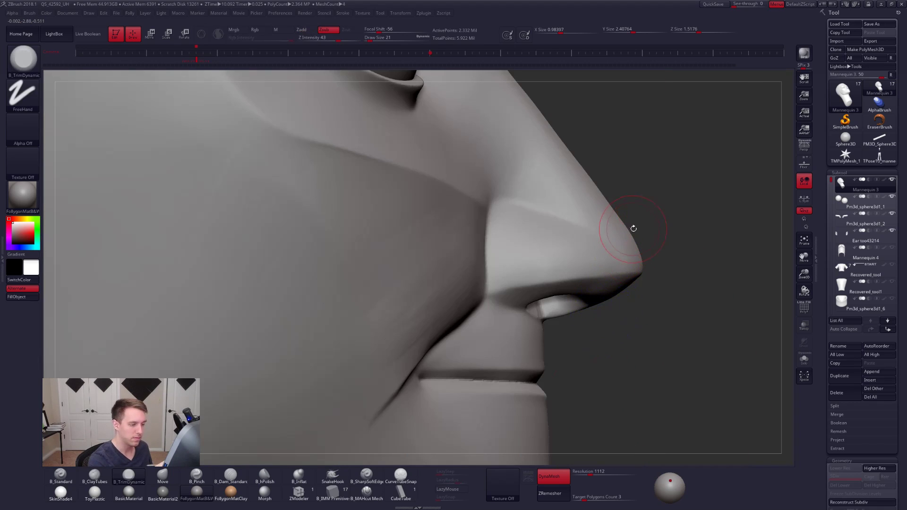
mouse_move(656, 195)
ctrl+shift+mouse_down()
mouse_move(608, 169)
mouse_move(441, 349)
mouse_move(499, 350)
ctrl+shift+mouse_up()
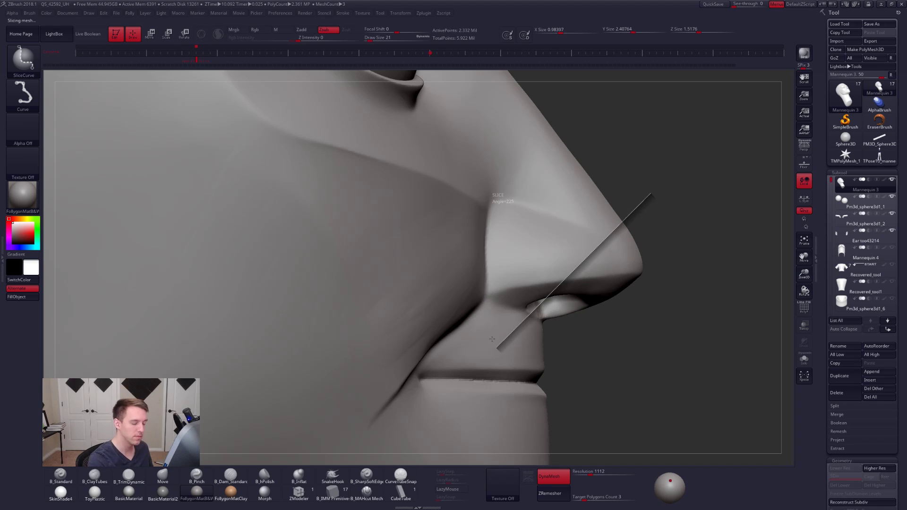
key(shift+f)
key(ctrl+z)
- Isolate the nose and its surrounding area with the SelectLasso brush, with the polyframe display off
key(space)
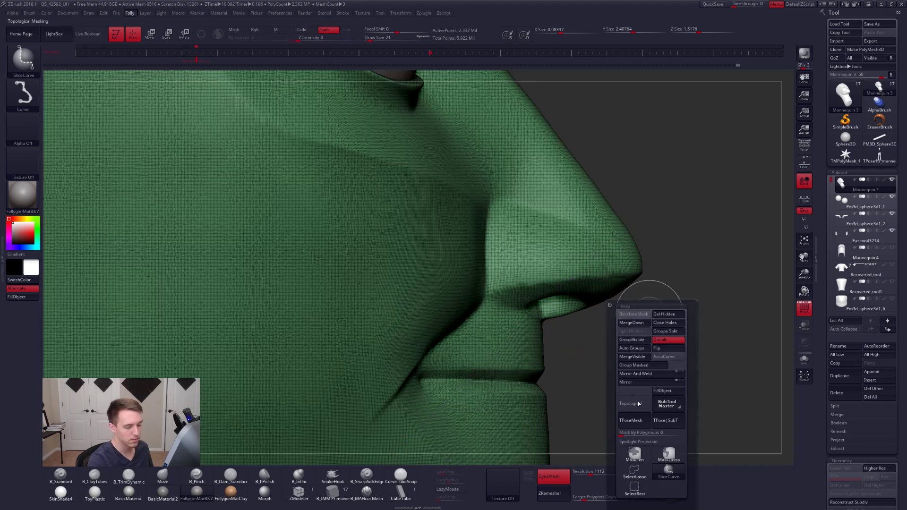
ctrl+shift+click(635, 470)
mouse_move(626, 156)
ctrl+shift+mouse_down()
mouse_move(557, 130)
mouse_move(537, 347)
mouse_move(729, 230)
mouse_move(699, 203)
ctrl+shift+mouse_up()
key(shift+f)
mouse_move(587, 299)
right_down()
mouse_move(515, 264)
mouse_move(508, 199)
mouse_move(537, 304)
mouse_move(514, 266)
mouse_move(531, 288)
right_up()
key(alt+s)
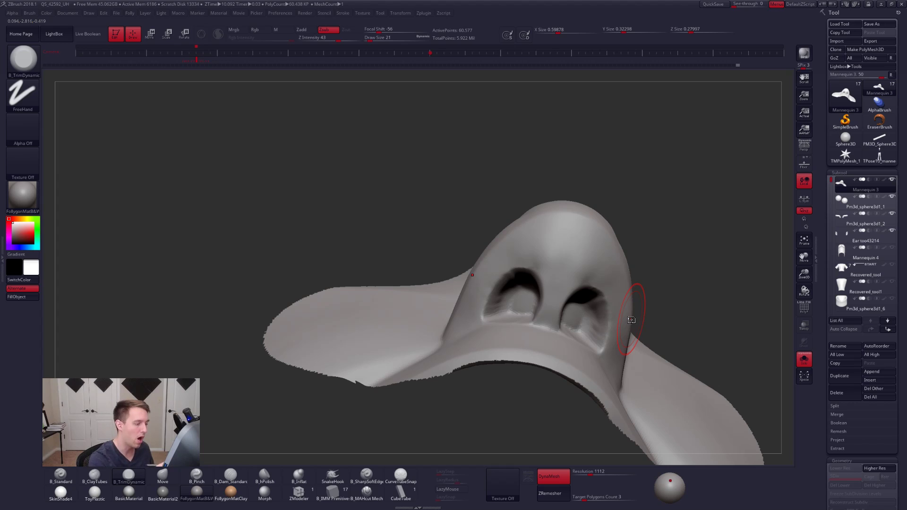
- Flatten the outer nostril rims and the surface around them with the TrimDynamic brush at draw size 12
right_drag(520, 286, 494, 282)
key(space)
drag(496, 284, 493, 285)
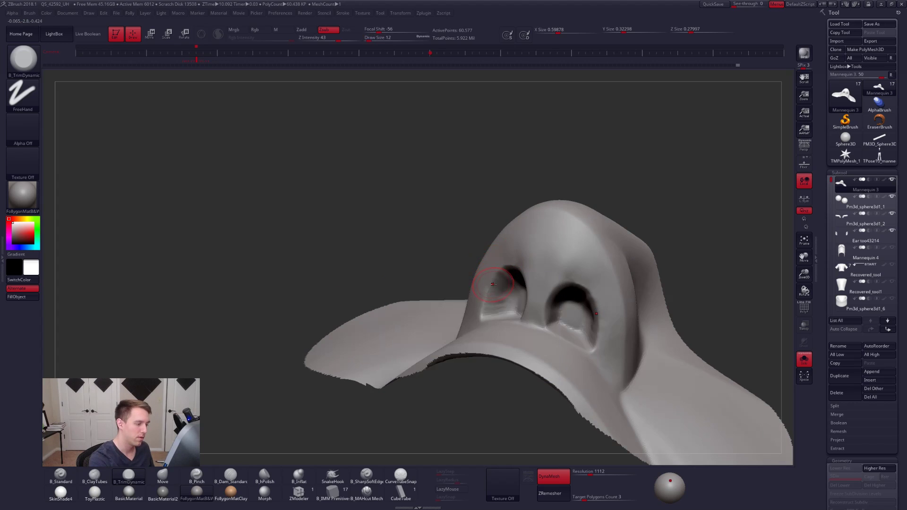
right_drag(493, 285, 647, 332)
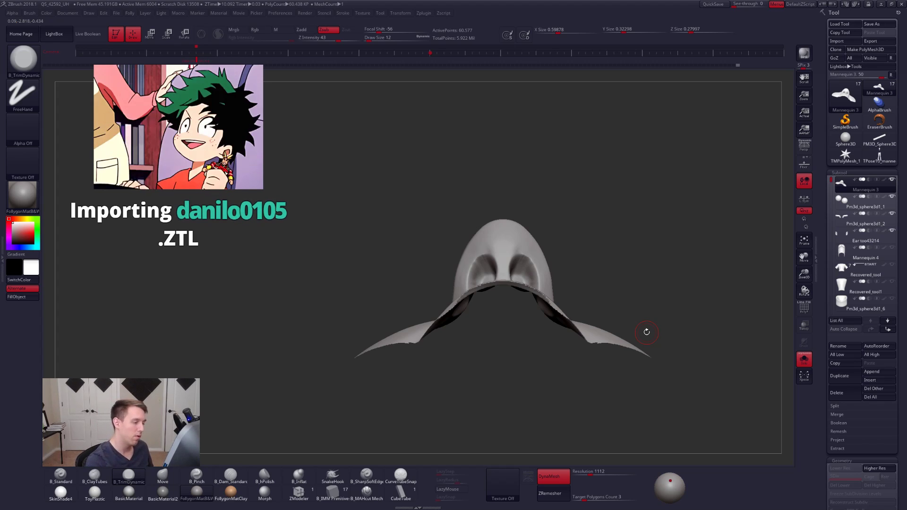
mouse_move(517, 240)
ctrl+right_down()
mouse_move(530, 259)
mouse_move(487, 284)
ctrl+right_up()
drag(488, 284, 502, 305)
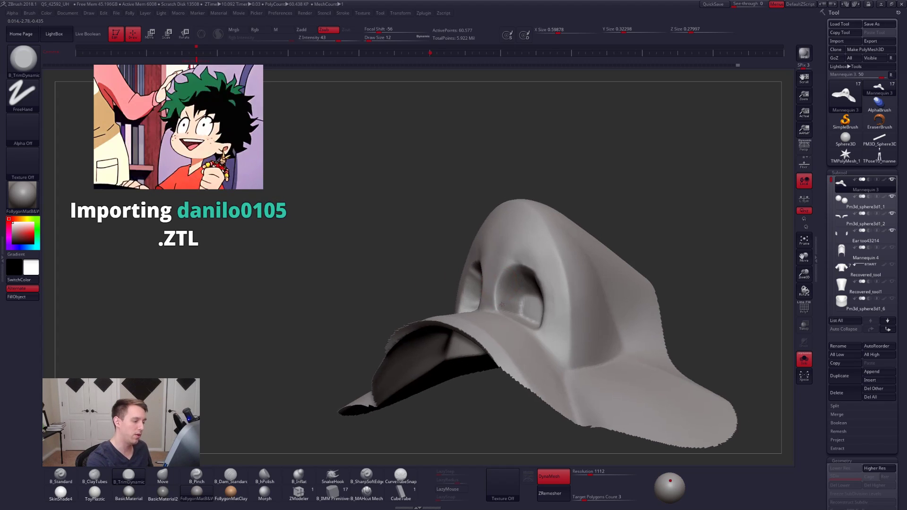
ctrl+right_drag(502, 305, 502, 316)
- Sharpen the upper and outer rims of the nostril with the Pinch brush at draw size 12
key(b)
key(p)
key(i)
key(space)
drag(509, 278, 495, 278)
key(space)
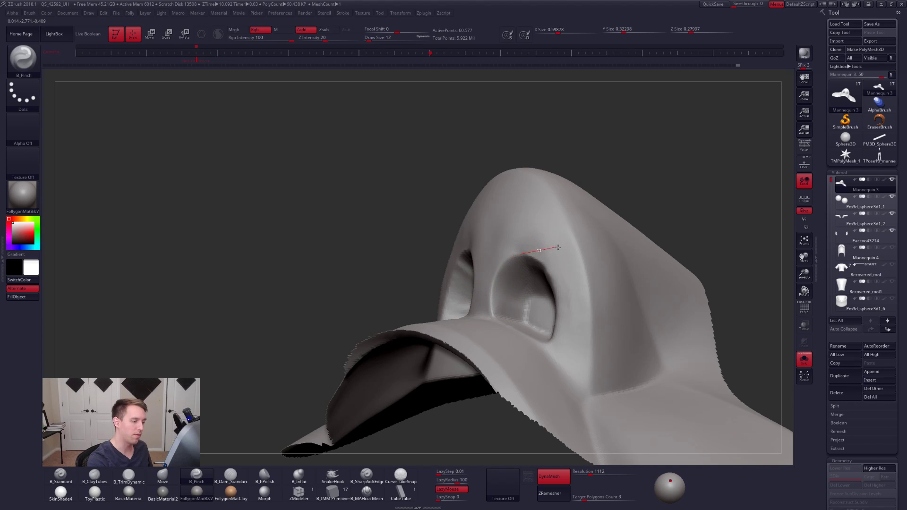
drag(558, 248, 558, 251)
right_drag(564, 259, 527, 289)
right_drag(529, 248, 496, 263)
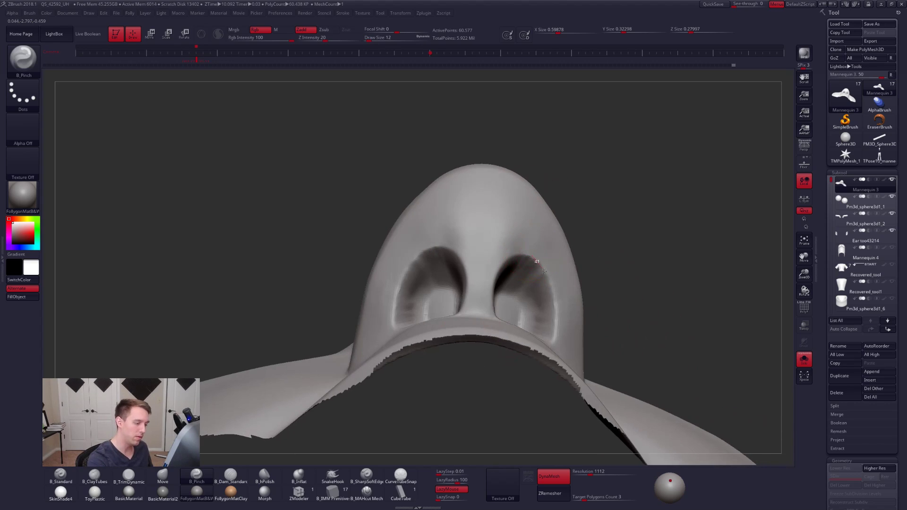
drag(562, 310, 559, 334)
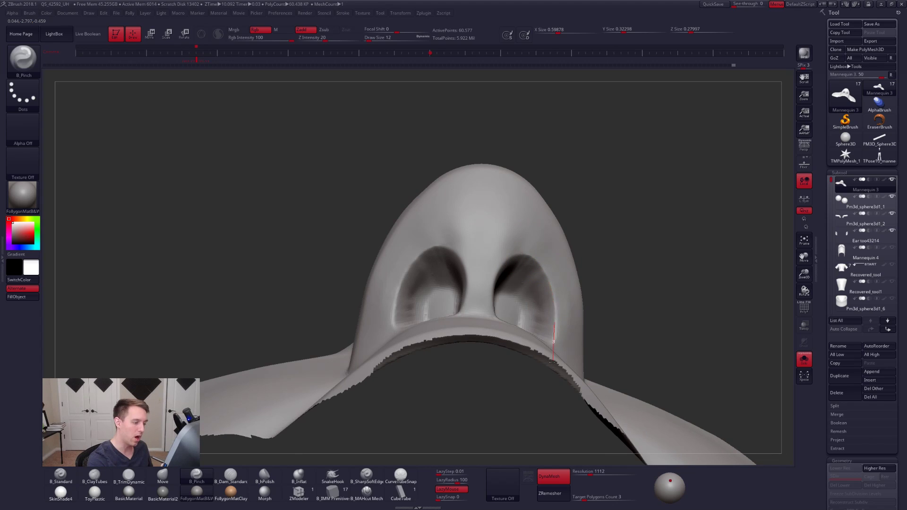
right_drag(549, 337, 551, 299)
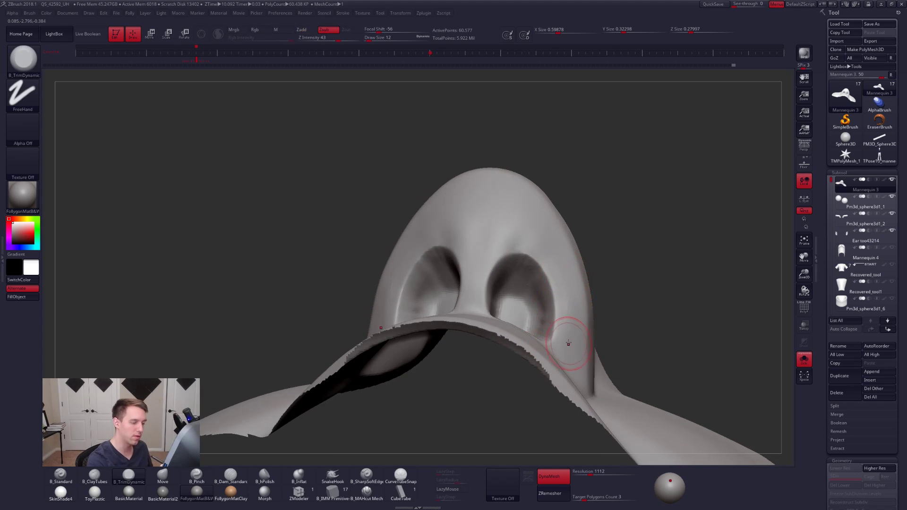
- Smooth and flatten the underside of the nose tip above the nostrils, using the TrimDynamic brush at draw size 18
right_drag(506, 229, 517, 249)
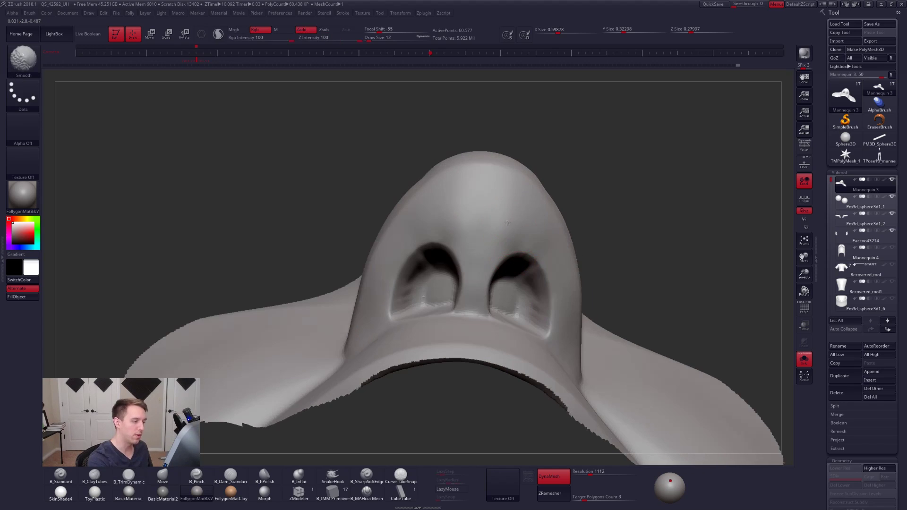
right_drag(483, 216, 522, 256)
key(space)
drag(516, 258, 521, 258)
mouse_move(501, 258)
right_down()
mouse_move(530, 267)
mouse_move(517, 257)
mouse_move(524, 244)
right_up()
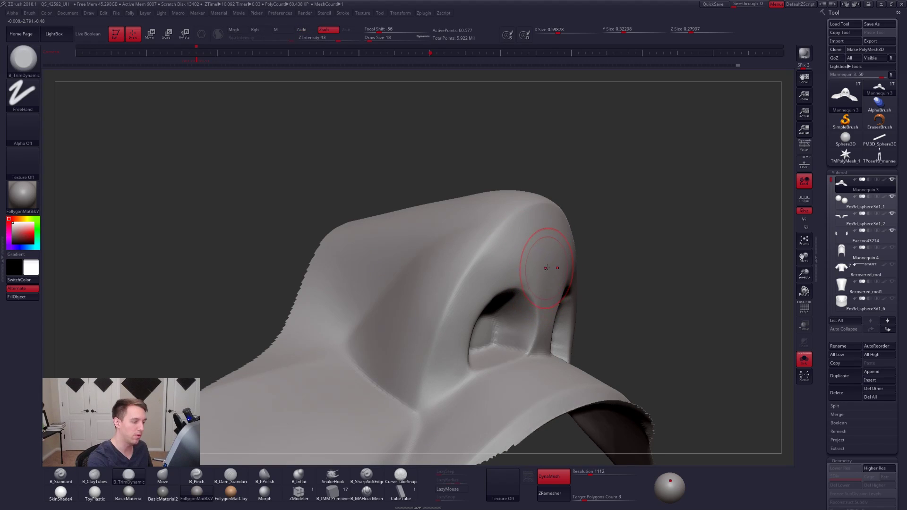
- Pinch the lower outer edge of the nose wing at draw size 14 and unhide the rest of the head
key(5)
drag(419, 409, 424, 372)
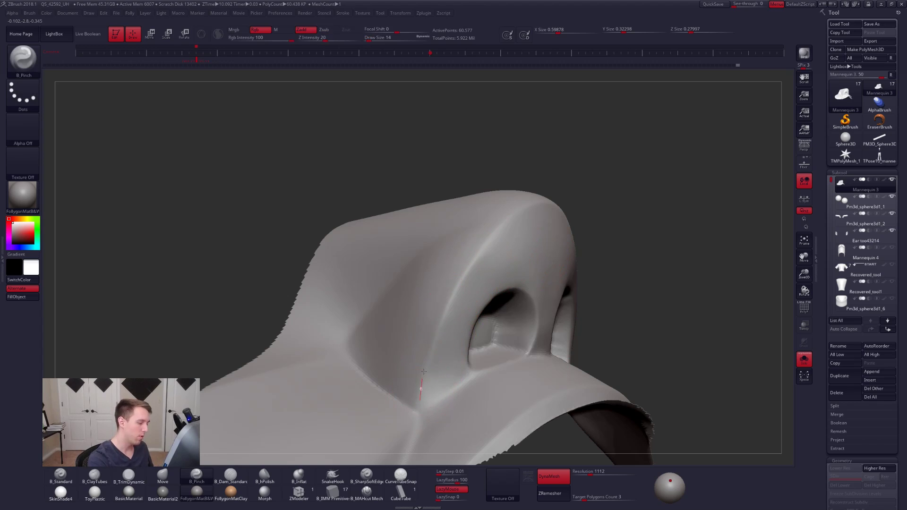
right_drag(546, 253, 581, 276)
key(space)
drag(582, 277, 584, 278)
mouse_move(584, 277)
alt+right_down()
mouse_move(563, 292)
mouse_move(559, 285)
mouse_move(576, 283)
alt+right_up()
ctrl+shift+click(586, 289)
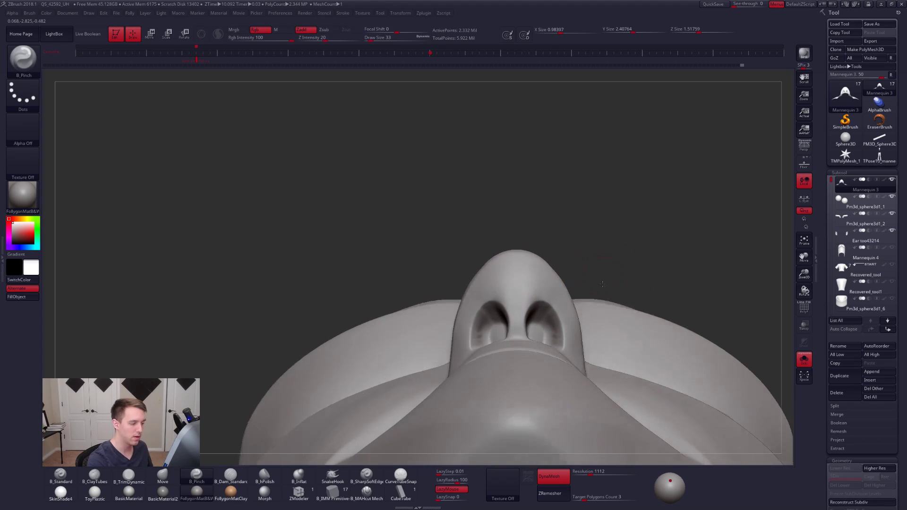
mouse_move(598, 326)
right_down()
mouse_move(570, 373)
mouse_move(543, 362)
right_up()
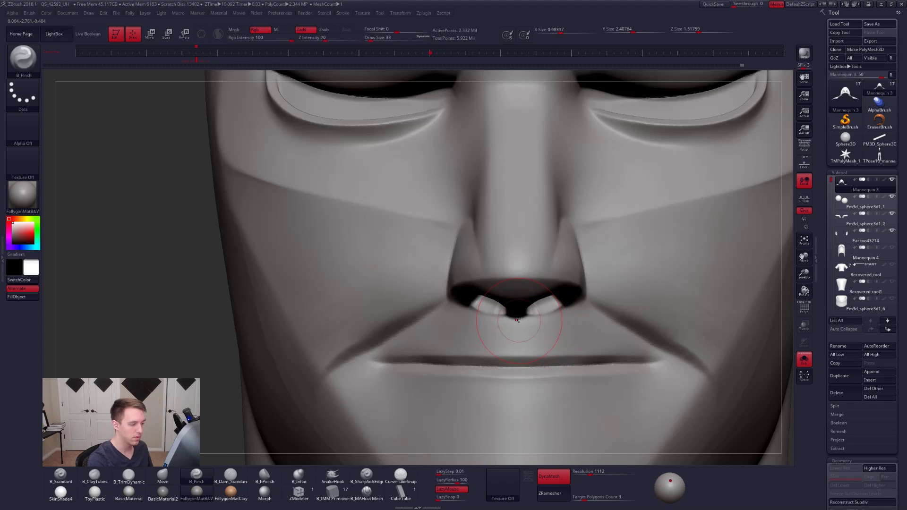
- Smooth the transition between the nostril's lower edge and the upper lip at draw size 14
key(space)
key(shift)
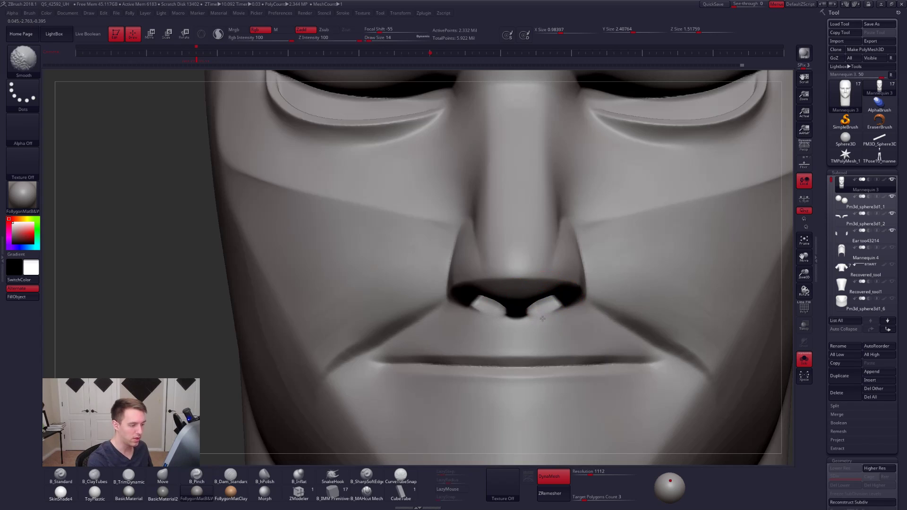
shift+drag(553, 313, 550, 317)
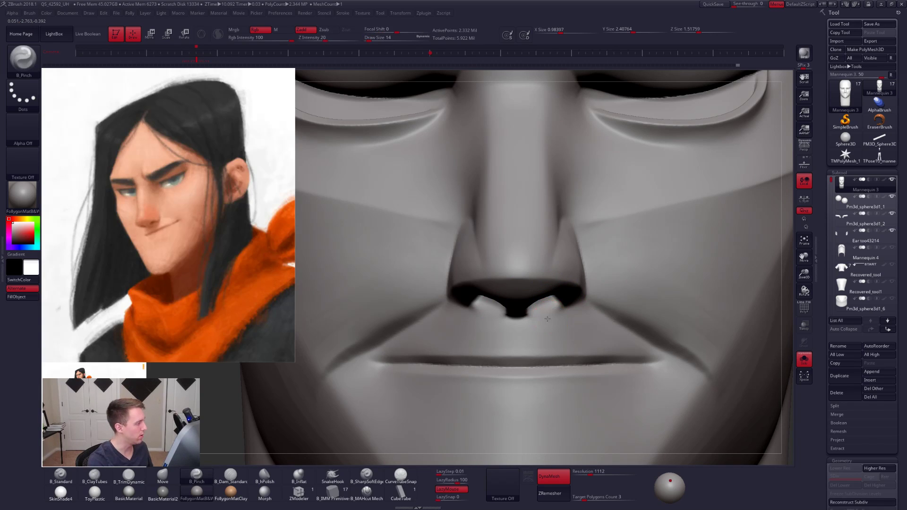
right_drag(547, 318, 544, 323)
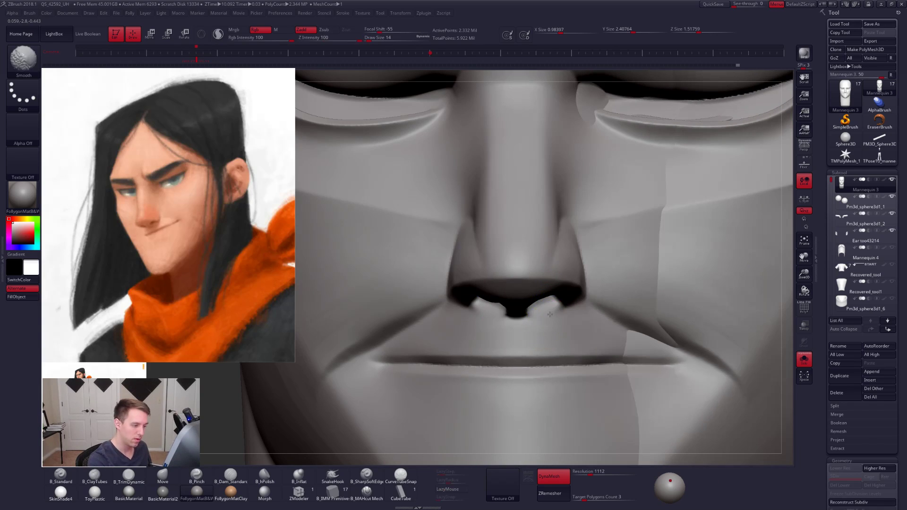
shift+drag(550, 314, 551, 320)
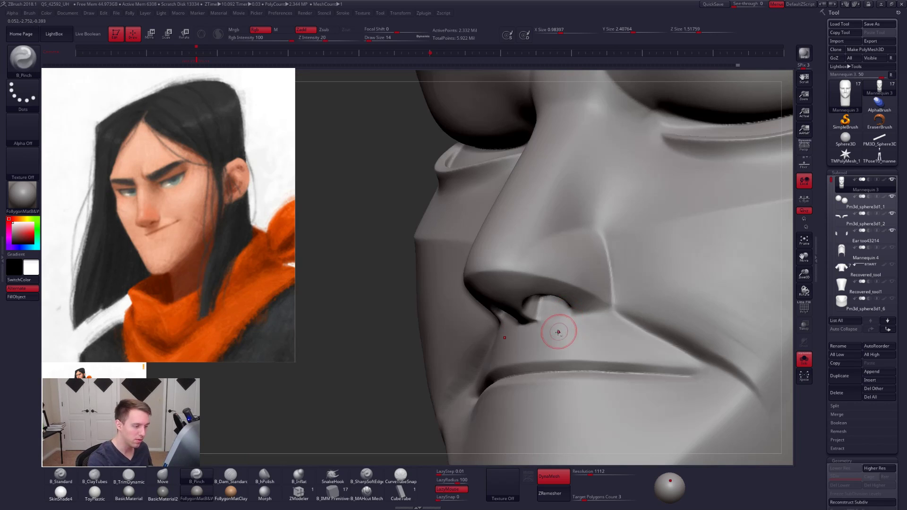
- Smooth the nostril floor and the base of the septum from a three-quarter view at draw size 14
right_drag(559, 331, 521, 330)
key(3)
key(shift)
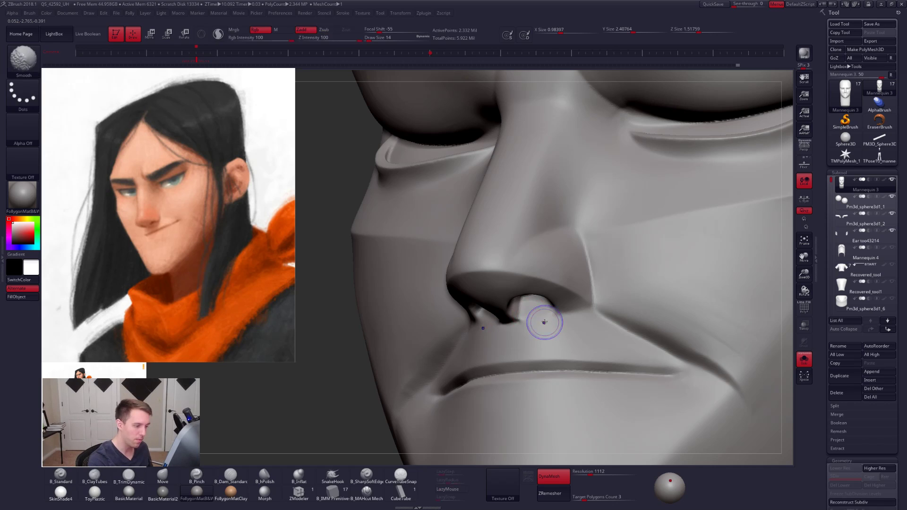
shift+drag(534, 318, 537, 329)
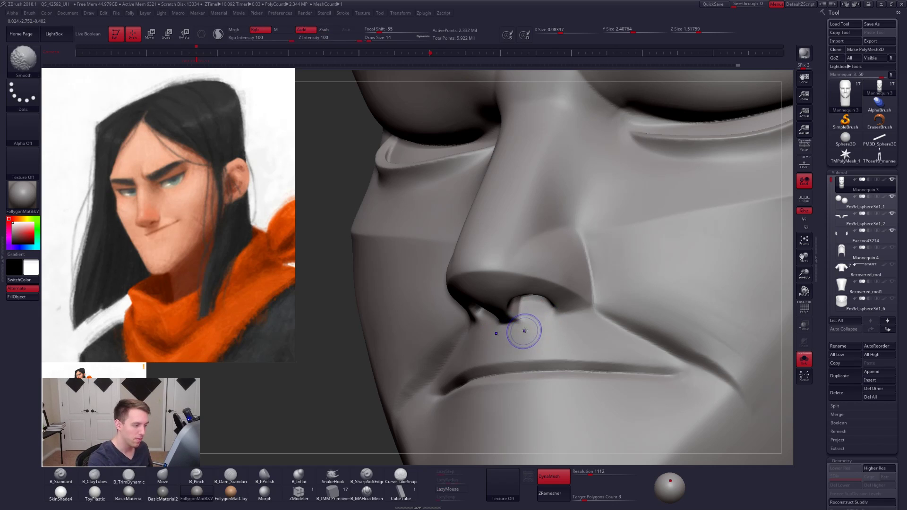
right_drag(531, 306, 525, 294)
drag(531, 309, 534, 307)
right_drag(532, 308, 524, 294)
shift+drag(518, 309, 522, 304)
right_drag(530, 301, 534, 298)
shift+drag(525, 286, 526, 293)
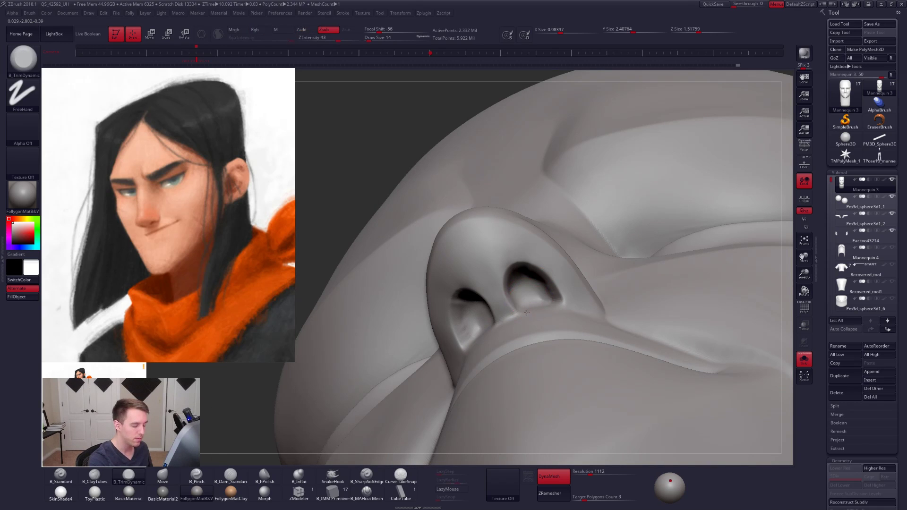
- Trim and smooth the nostril floor where it meets the upper lip, using TrimDynamic at draw size 14
right_drag(527, 313, 527, 321)
shift+drag(527, 313, 523, 310)
right_drag(523, 310, 512, 311)
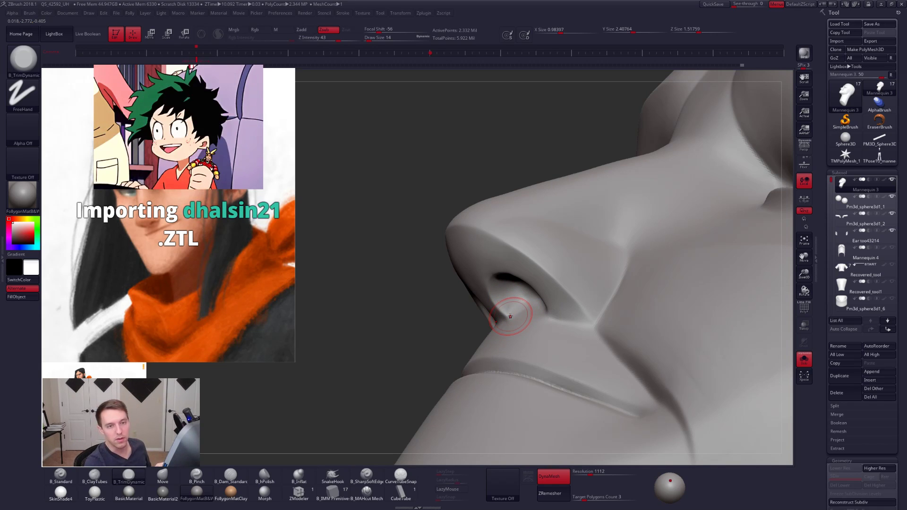
right_drag(511, 316, 524, 290)
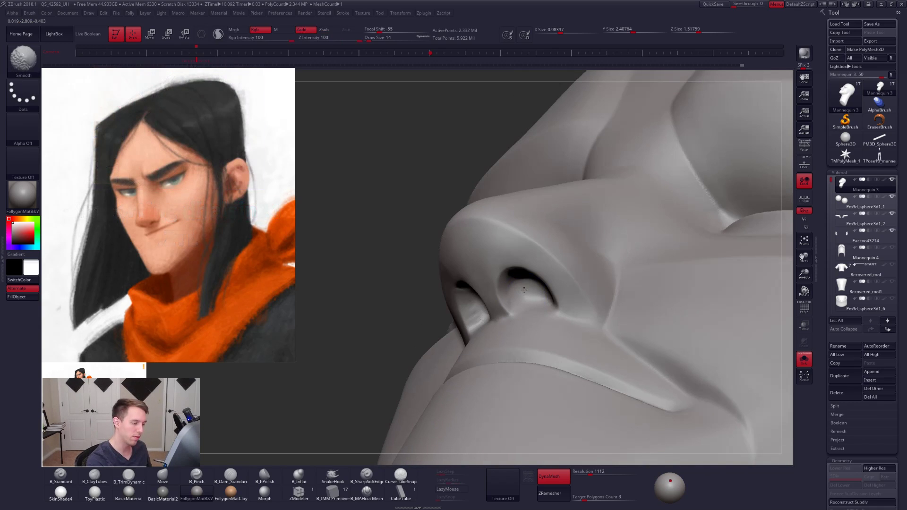
shift+drag(519, 297, 522, 303)
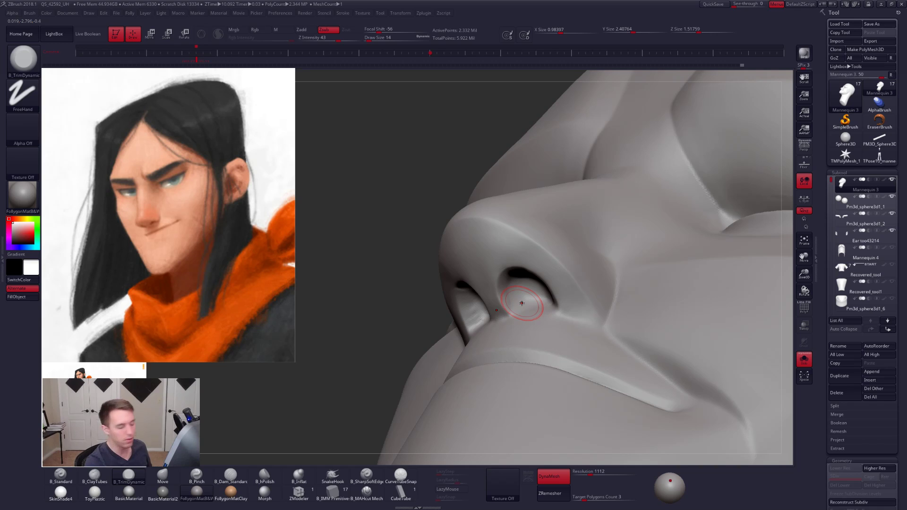
mouse_move(520, 294)
right_down()
mouse_move(517, 253)
mouse_move(462, 299)
mouse_move(469, 283)
mouse_move(478, 331)
right_up()
mouse_move(522, 306)
shift+mouse_down()
mouse_move(532, 312)
mouse_move(524, 309)
shift+mouse_up()
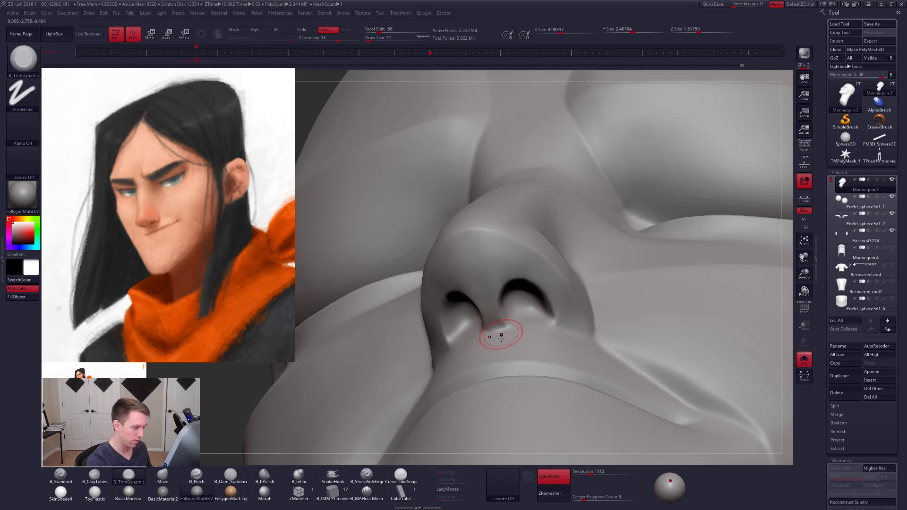
- Flatten the base of the septum above the upper lip with the TrimDynamic brush at draw size 14
right_drag(497, 334, 498, 333)
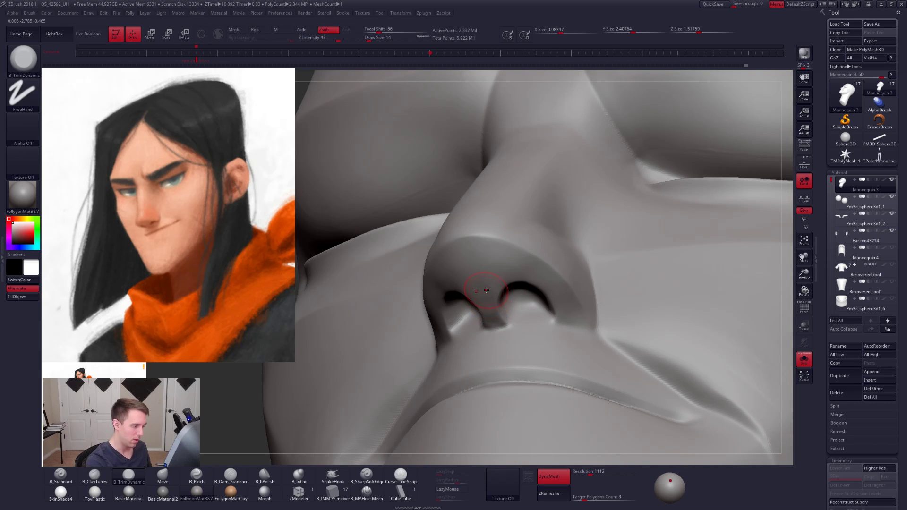
shift+drag(492, 322, 503, 334)
mouse_move(531, 316)
right_down()
mouse_move(529, 325)
mouse_move(543, 320)
mouse_move(581, 336)
right_up()
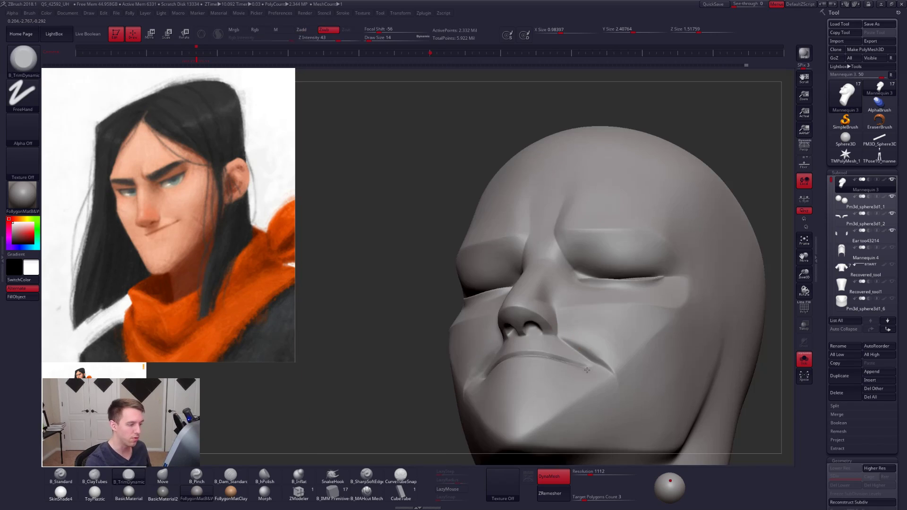
- Turn on perspective display for viewing the whole head
right_drag(587, 370, 689, 330)
alt+right_drag(642, 347, 616, 313)
click(804, 148)
mouse_move(646, 287)
right_down()
mouse_move(657, 298)
mouse_move(543, 285)
mouse_move(556, 306)
mouse_move(602, 294)
right_up()
- Flatten the cheek along the upper side of the smile fold with TrimDynamic at draw sizes 43 and 38
key(space)
drag(546, 288, 551, 284)
right_drag(534, 272, 550, 274)
mouse_move(550, 274)
alt+right_down()
mouse_move(561, 295)
mouse_move(588, 289)
mouse_move(582, 275)
mouse_move(633, 281)
alt+right_up()
mouse_move(520, 294)
right_down()
mouse_move(541, 295)
mouse_move(528, 303)
right_up()
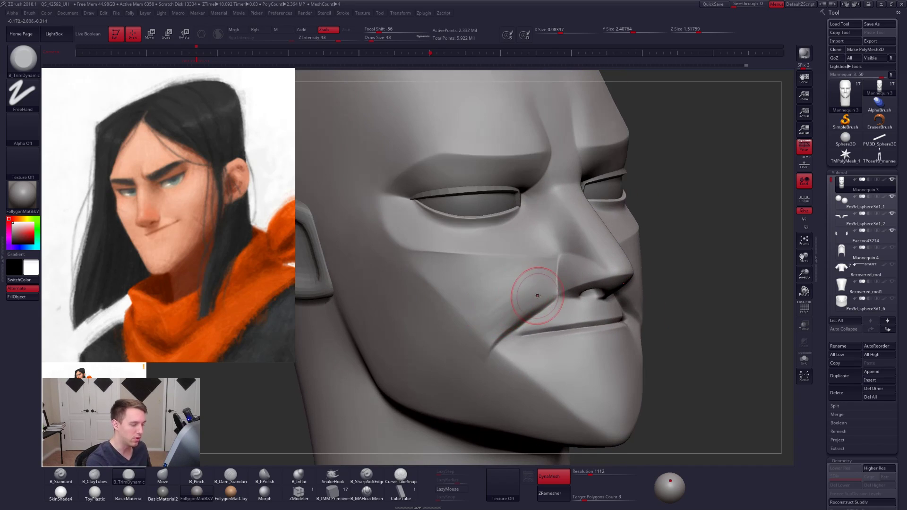
key(space)
drag(537, 295, 534, 292)
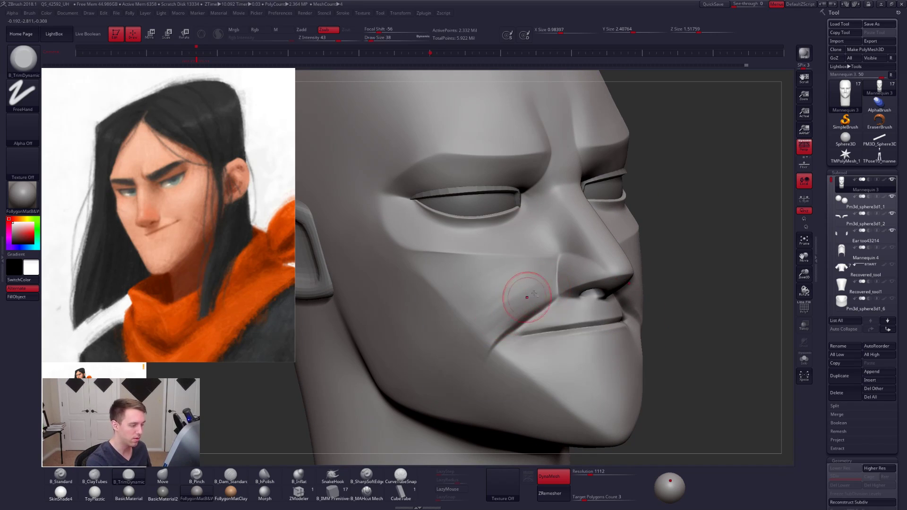
mouse_move(503, 297)
mouse_down()
mouse_move(490, 313)
mouse_move(521, 308)
mouse_up()
- Trim the upper lip above the mouth line with the TrimDynamic brush at draw size 21
key(space)
mouse_move(524, 310)
shift+mouse_down()
mouse_move(516, 324)
mouse_move(540, 314)
shift+mouse_up()
key(space)
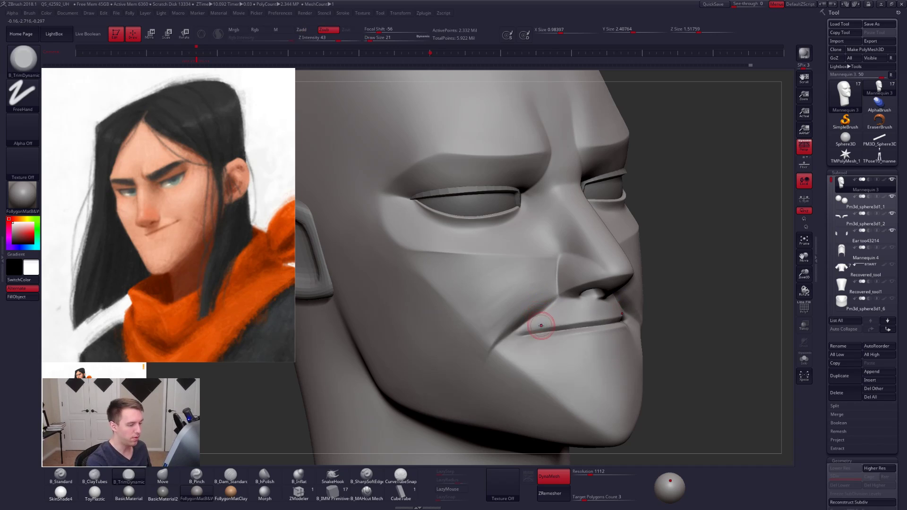
shift+right_drag(558, 324, 560, 313)
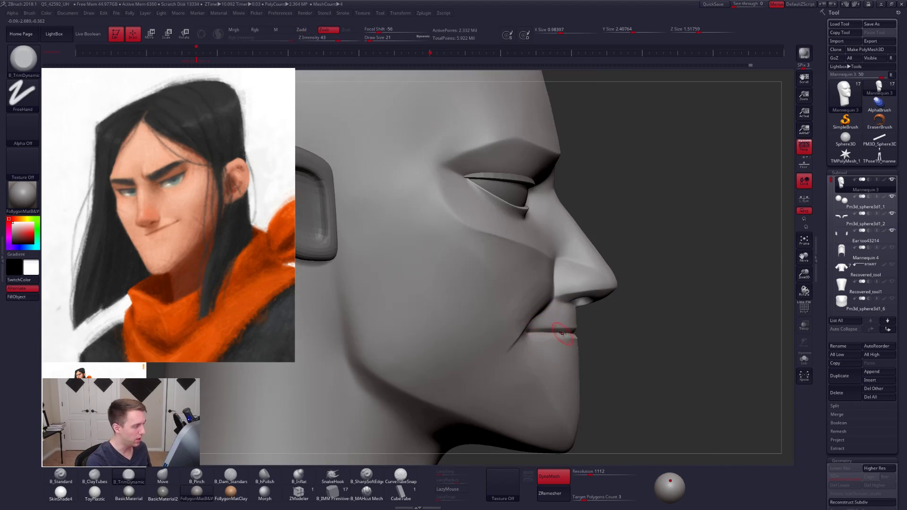
key(shift)
key(shift+f)
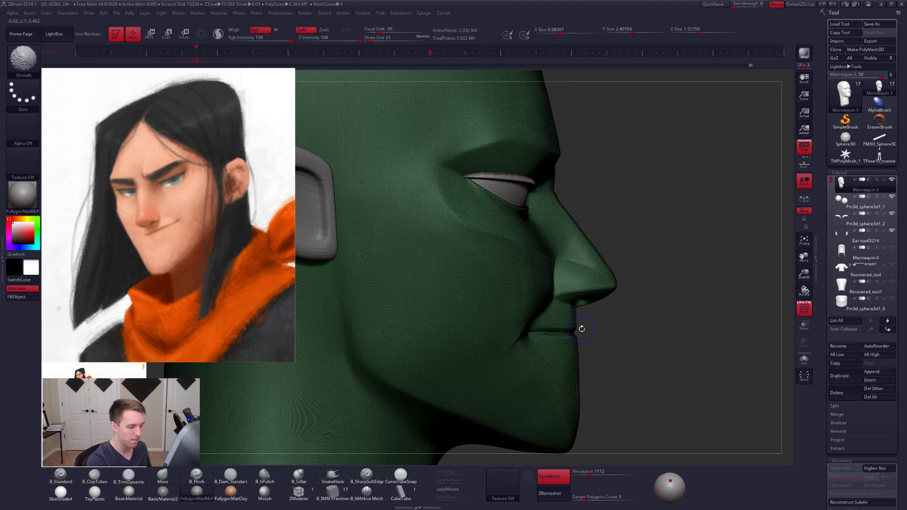
key(shift+f)
drag(585, 336, 549, 320)
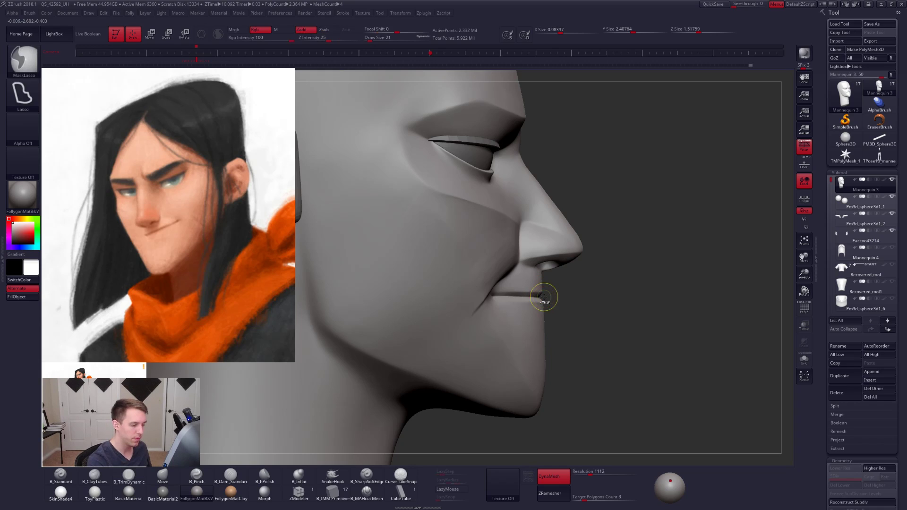
- Mask the jaw below the mouth line and the nose with lasso masks, leaving the upper lip free for the Move brush
mouse_move(545, 298)
ctrl+mouse_down()
mouse_move(377, 386)
mouse_move(363, 291)
ctrl+mouse_up()
key(space)
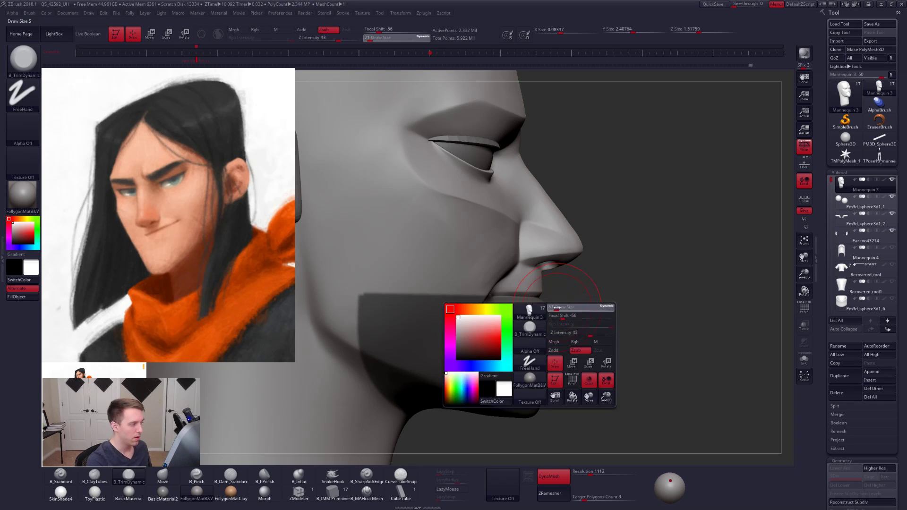
drag(552, 307, 538, 301)
key(b)
key(m)
key(v)
key(space)
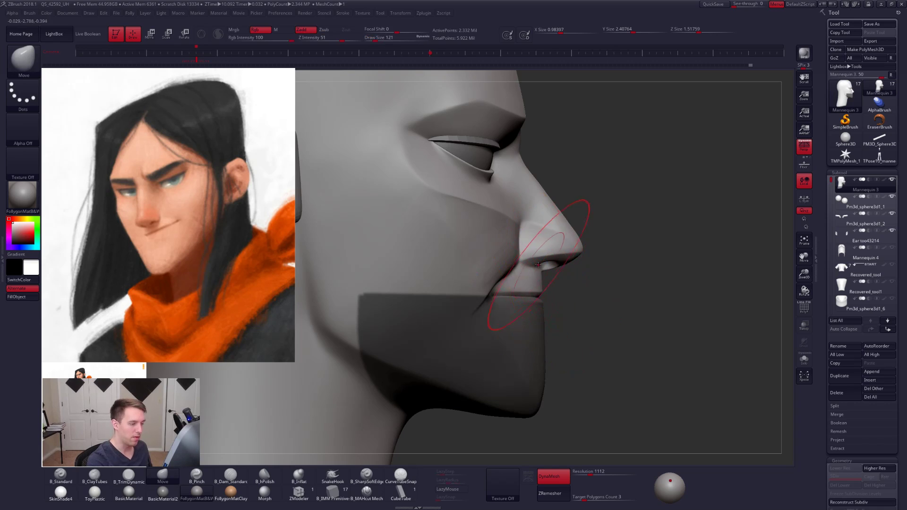
key(ctrl)
mouse_move(524, 265)
ctrl+mouse_down()
mouse_move(515, 253)
mouse_move(520, 215)
mouse_move(690, 212)
mouse_move(541, 279)
mouse_move(450, 260)
mouse_move(508, 224)
ctrl+mouse_up()
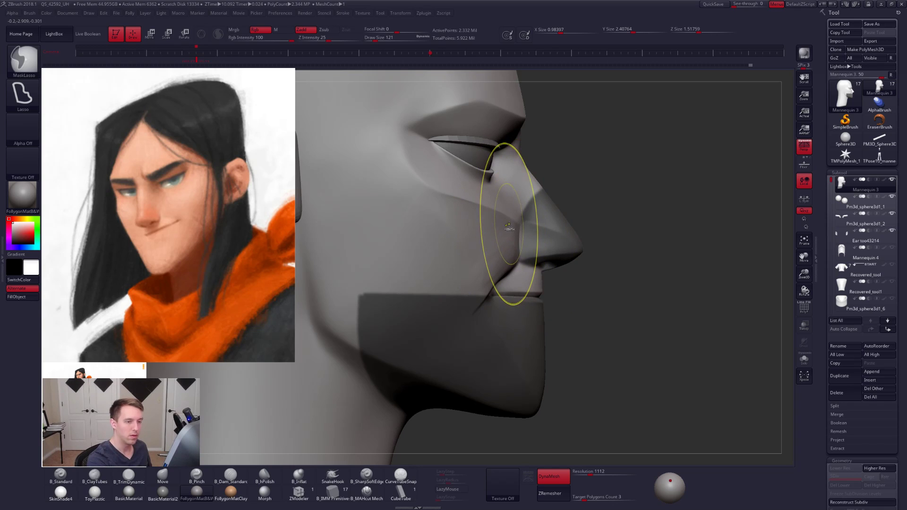
- Turn off perspective display and reshape the unmasked upper lip with the Move brush at draw size 121
click(799, 149)
drag(705, 198, 628, 201)
mouse_move(521, 217)
mouse_down()
mouse_move(515, 260)
mouse_move(511, 186)
mouse_move(507, 274)
mouse_up()
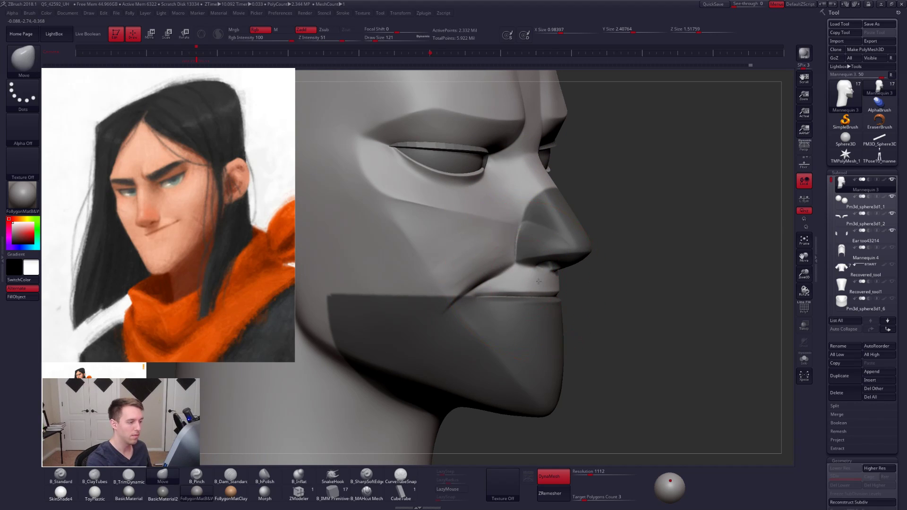
right_drag(523, 304, 536, 304)
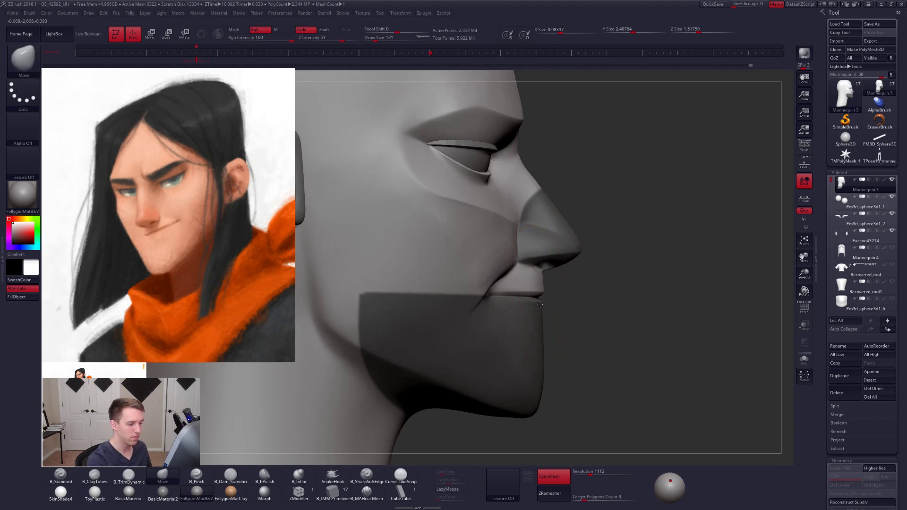
- Mask the cheek above the smile fold and adjust the upper lip's profile with the Move brush at draw size 61
key(space)
mouse_move(541, 307)
mouse_down()
mouse_move(463, 218)
mouse_move(424, 219)
mouse_up()
key(ctrl+z)
key(ctrl+z)
key(space)
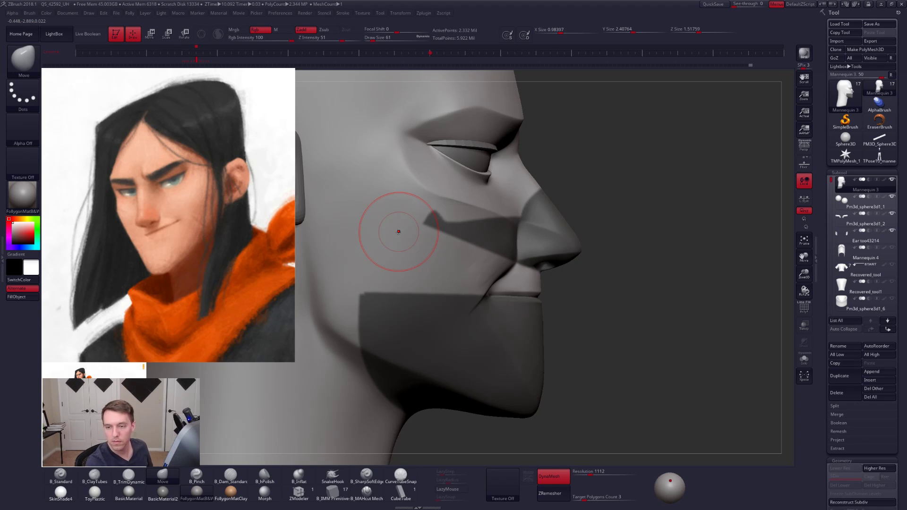
mouse_move(558, 278)
alt+mouse_down()
mouse_move(559, 305)
mouse_move(543, 309)
alt+mouse_up()
key(space)
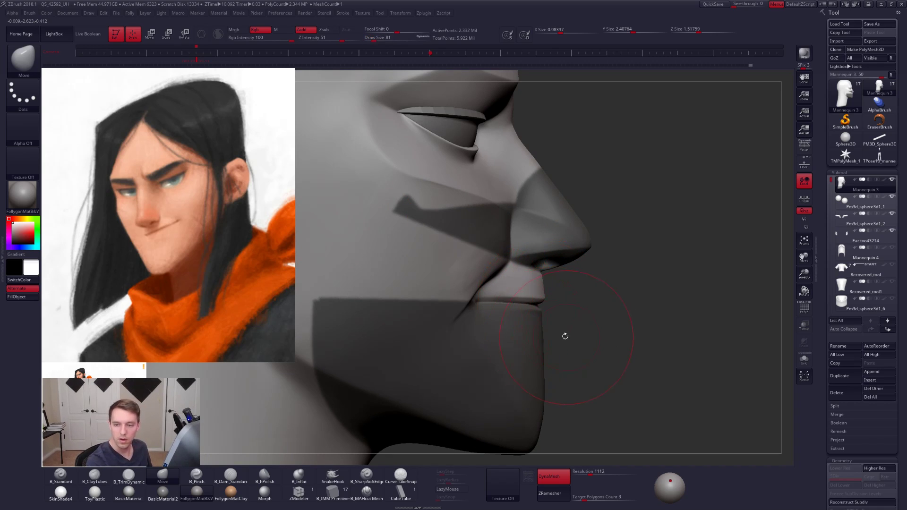
- Adjust the upper lip's edge along the mouth line from the front with the Move brush at draw size 43
drag(541, 307, 449, 314)
key(space)
drag(571, 293, 567, 292)
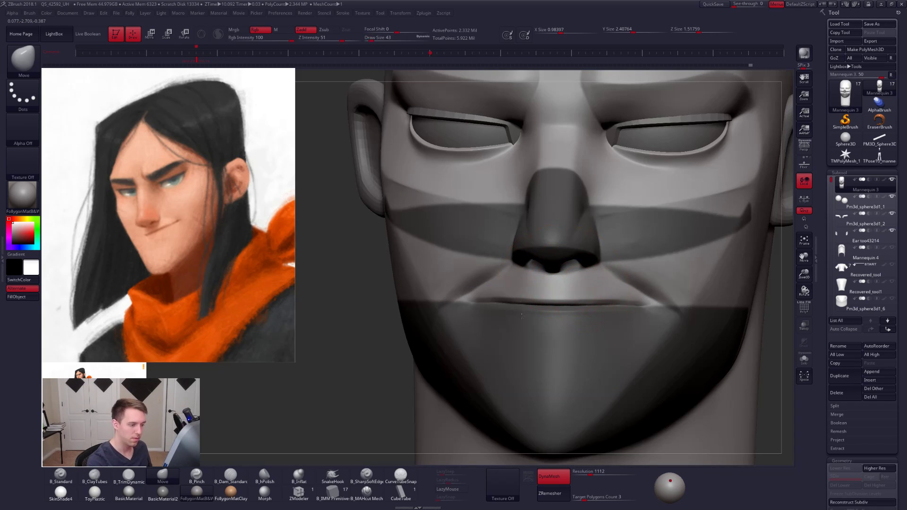
alt+right_drag(522, 317, 448, 322)
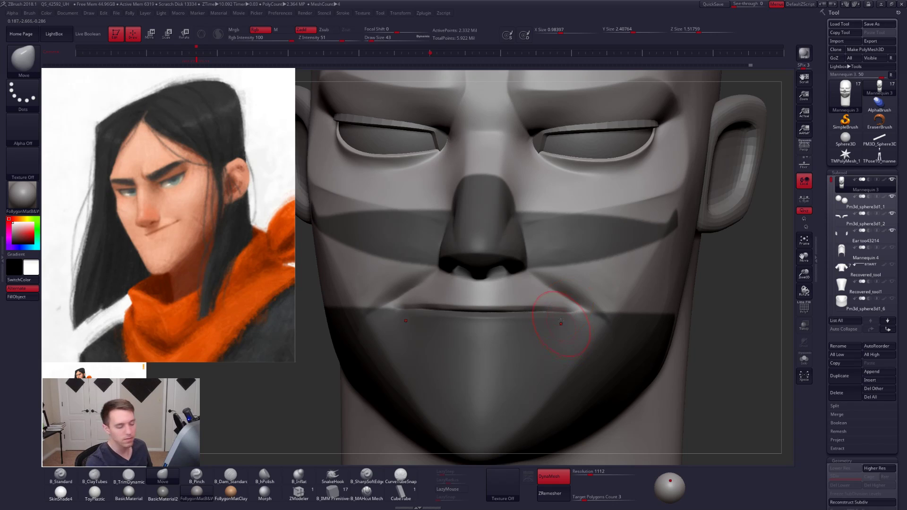
mouse_move(560, 321)
right_down()
mouse_move(559, 293)
mouse_move(517, 285)
right_up()
- Shape the curve of the upper lip from below with the Move brush at draw sizes 67 and 68
key(space)
drag(542, 308, 547, 309)
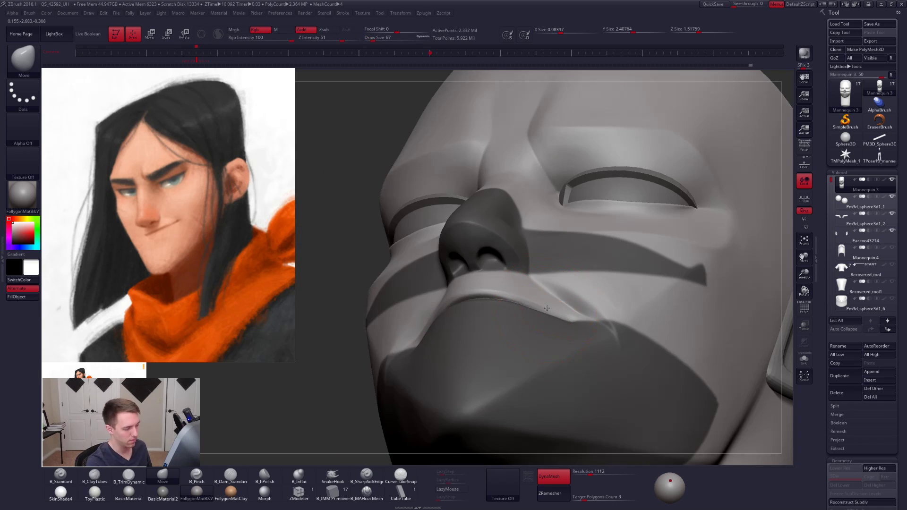
right_drag(547, 309, 544, 298)
drag(551, 313, 547, 312)
key(space)
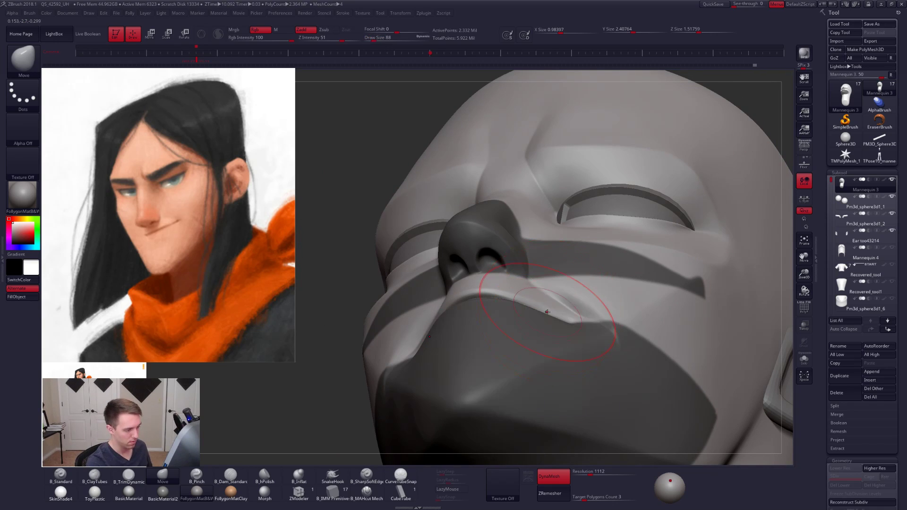
mouse_move(546, 312)
right_down()
mouse_move(536, 354)
mouse_move(537, 337)
right_up()
shift+right_drag(535, 304, 535, 303)
- Refine the upper lip near the mouth corners with the Move brush at draw size 40, comparing front and profile views
key(space)
drag(535, 303, 542, 300)
key(space)
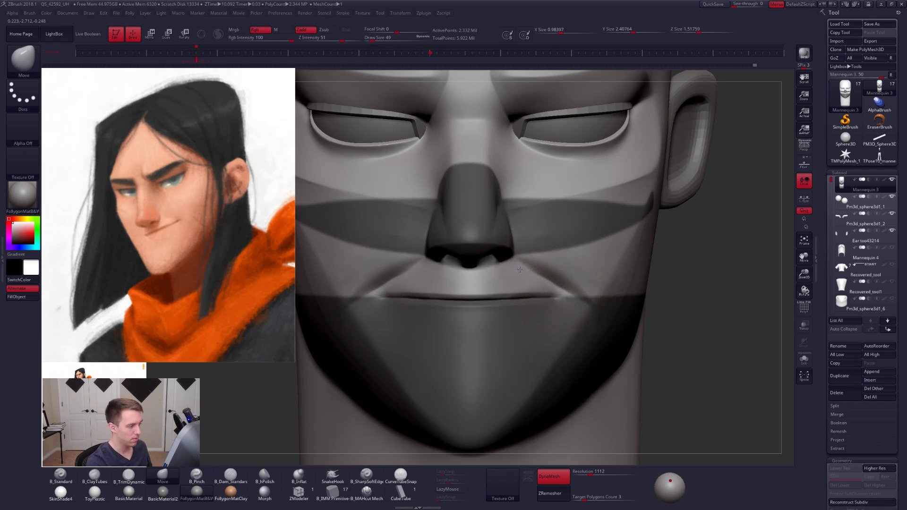
ctrl+right_drag(562, 290, 491, 228)
right_drag(662, 338, 723, 338)
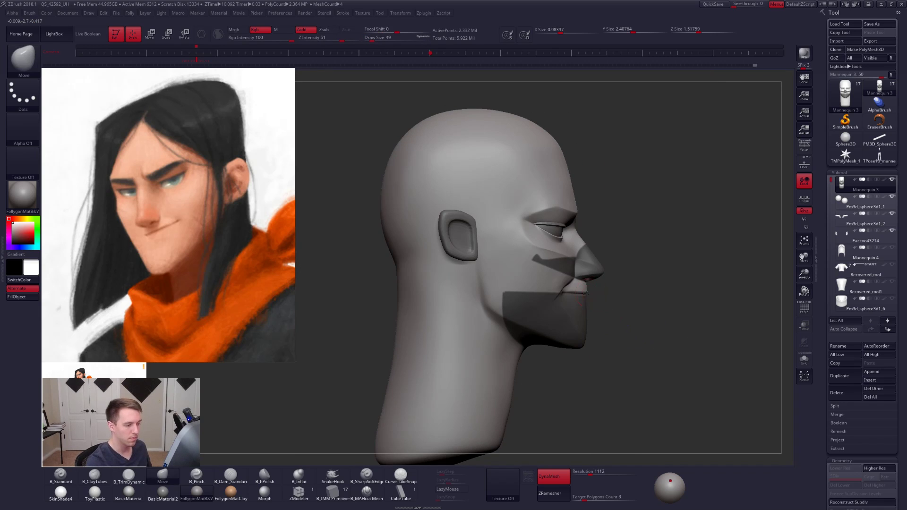
alt+right_drag(578, 283, 615, 375)
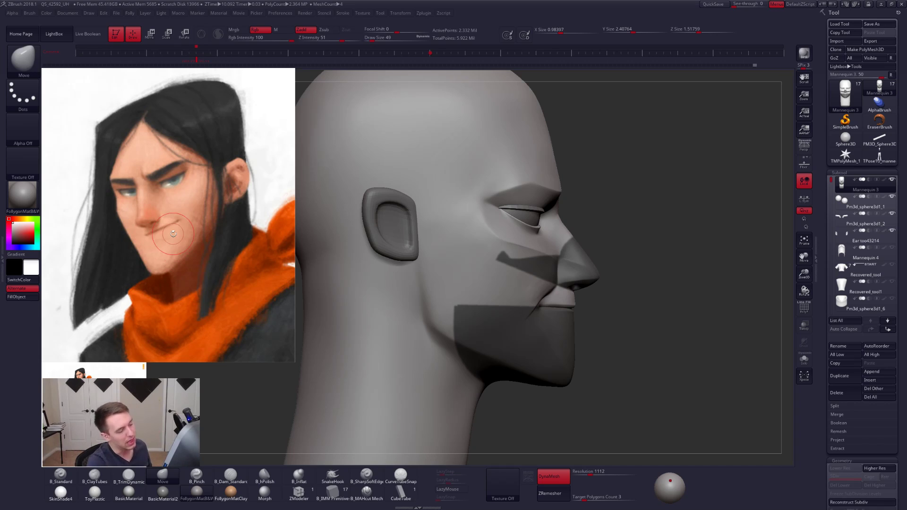
drag(613, 335, 556, 362)
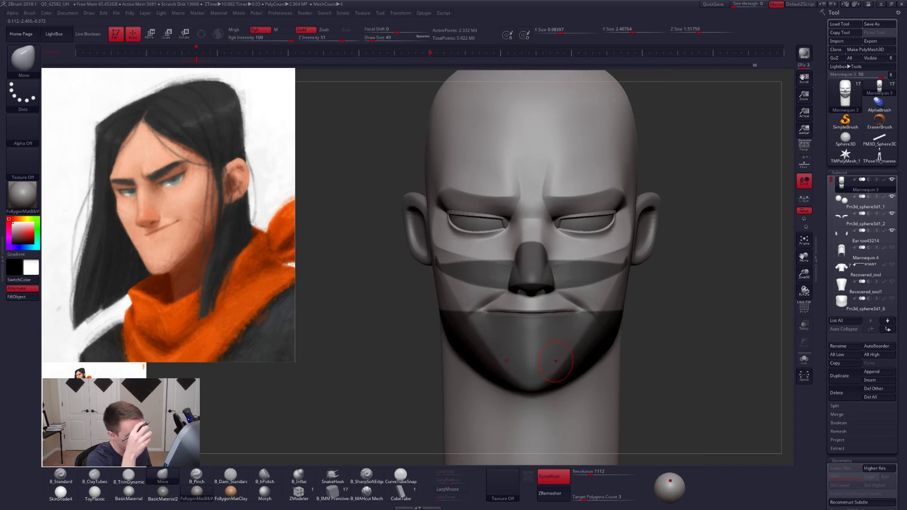
mouse_move(548, 317)
alt+right_down()
mouse_move(582, 352)
mouse_move(527, 336)
alt+right_up()
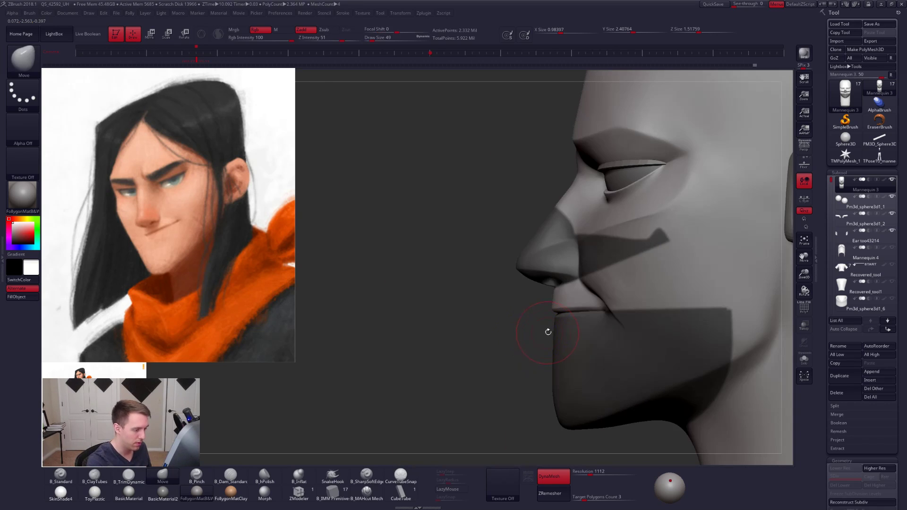
- Clear the mask and adjust the profile below the lower lip with the Move brush at draw size 96
key(space)
mouse_move(548, 331)
mouse_down()
mouse_move(529, 337)
mouse_move(558, 324)
mouse_up()
key(space)
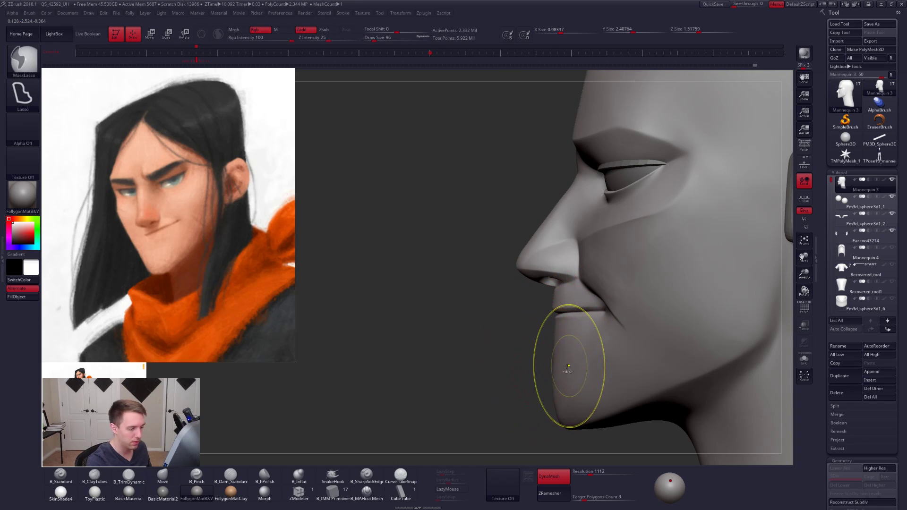
alt+right_drag(574, 404, 550, 357)
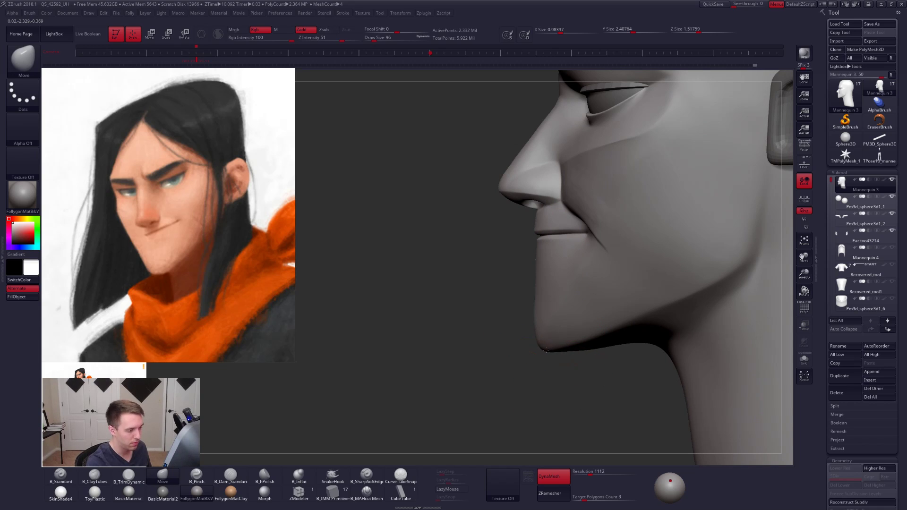
- Refine the front profile of the lower lip and chin with the Move brush at draw size 40
key(space)
drag(550, 350, 548, 359)
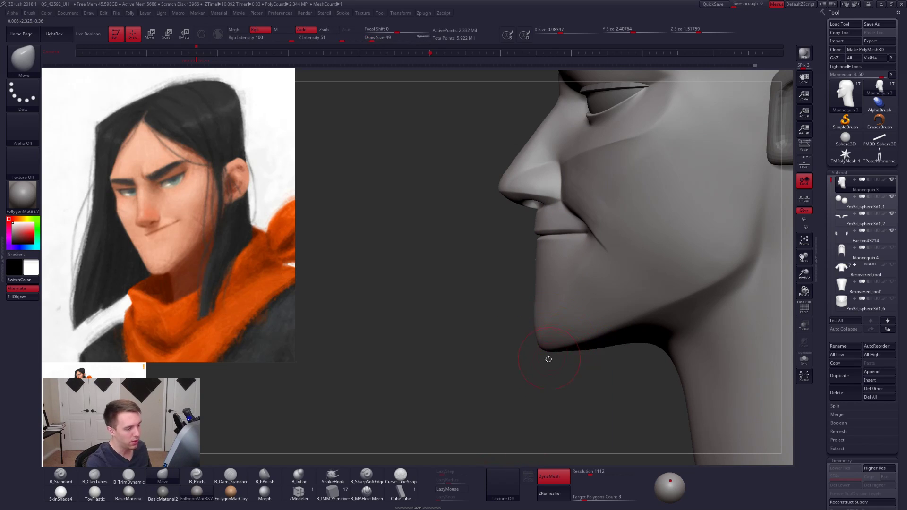
mouse_move(531, 246)
ctrl+mouse_down()
mouse_move(528, 258)
mouse_move(535, 239)
ctrl+mouse_up()
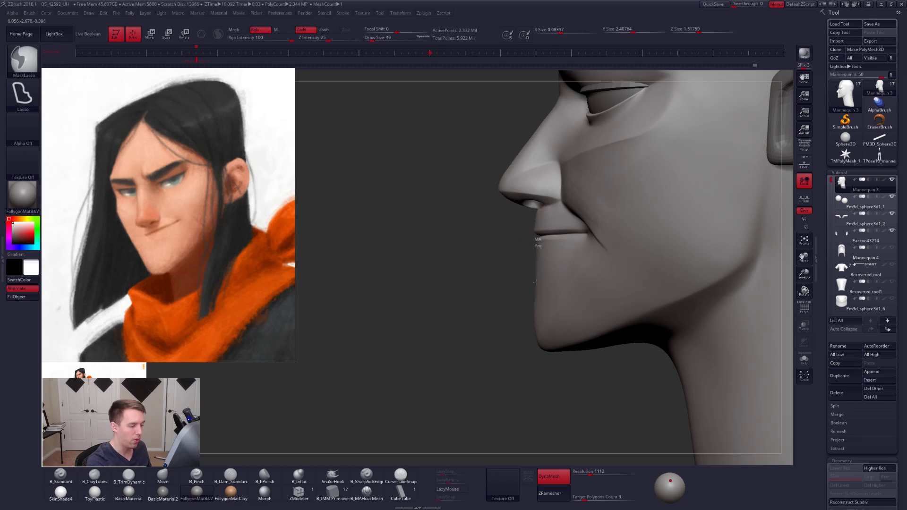
mouse_move(534, 315)
ctrl+mouse_down()
mouse_move(541, 346)
mouse_move(525, 383)
mouse_move(569, 307)
ctrl+mouse_up()
ctrl+drag(552, 370, 549, 414)
- Adjust the tip of the chin with the Move brush and smooth the chin's surface
key(space)
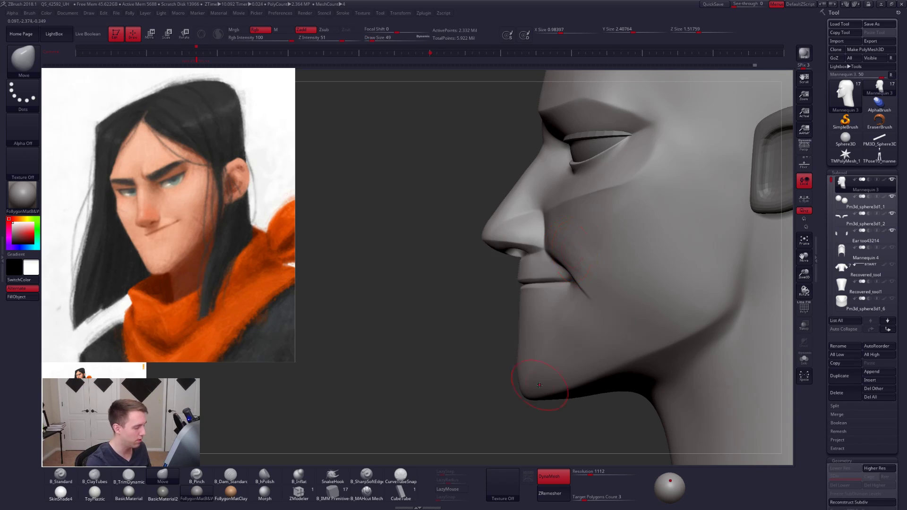
mouse_move(541, 405)
mouse_down()
mouse_move(552, 330)
mouse_move(543, 387)
mouse_up()
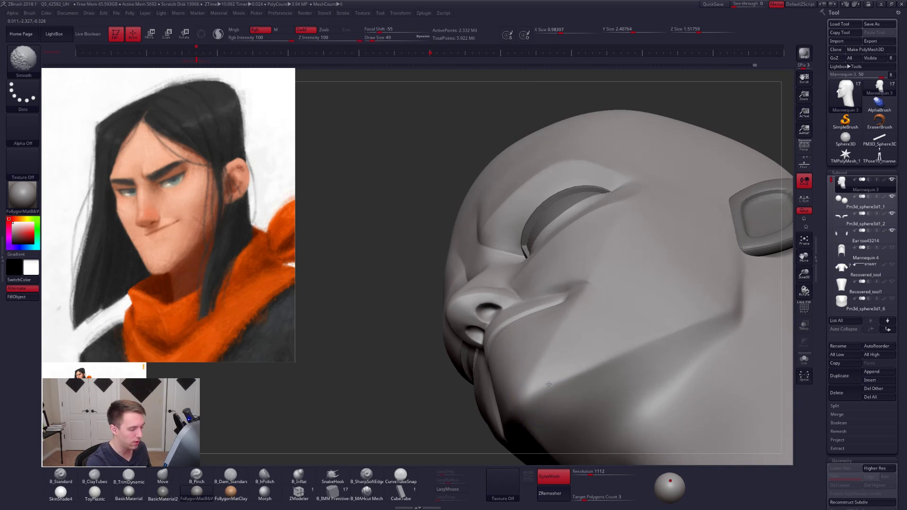
right_drag(573, 283, 555, 338)
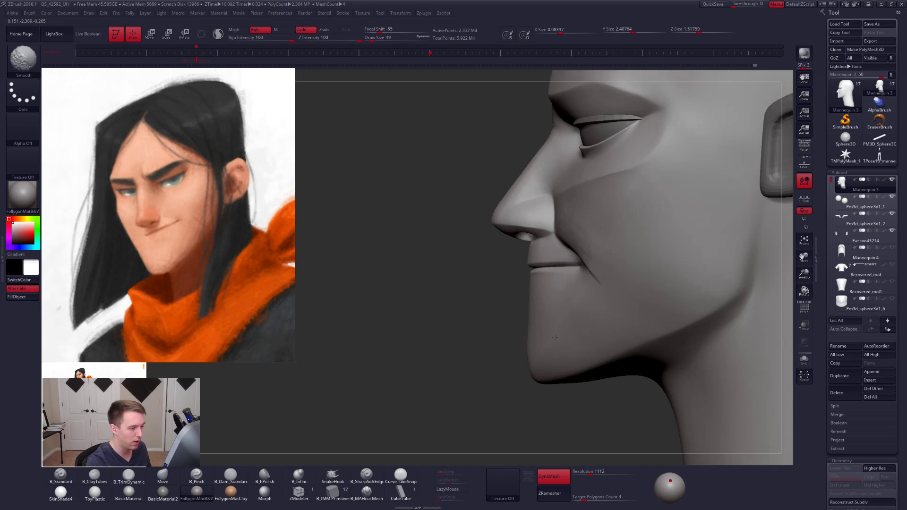
mouse_move(531, 280)
right_down()
mouse_move(630, 245)
mouse_move(645, 299)
right_up()
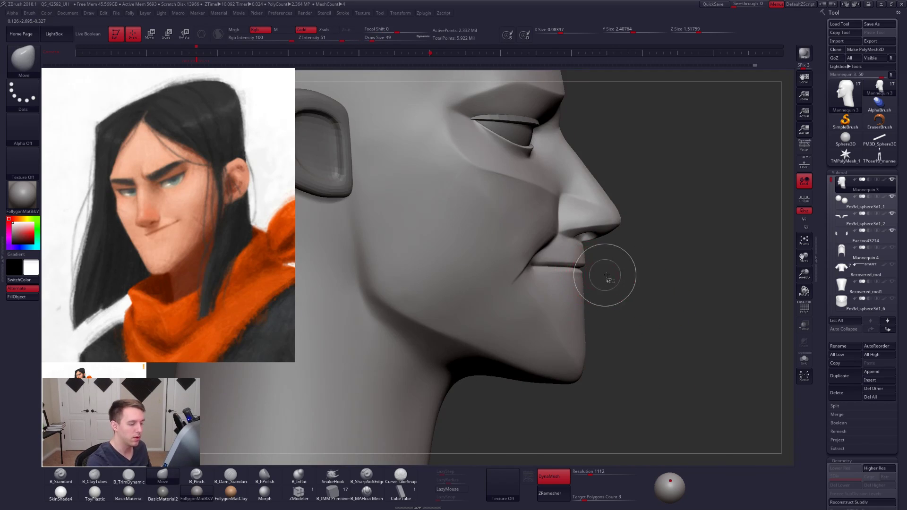
- Isolate the head in solo mode and slice it along the mouth line into separate upper and lower polygroups
key(ctrl+shift+f)
ctrl+shift+click(631, 442)
mouse_move(571, 235)
alt+right_down()
mouse_move(622, 273)
mouse_move(654, 322)
mouse_move(658, 354)
mouse_move(612, 306)
mouse_move(605, 313)
mouse_move(629, 333)
alt+right_up()
key(shift+s)
key(ctrl+shift)
ctrl+shift+drag(666, 311, 315, 297)
ctrl+shift+drag(316, 299, 312, 298)
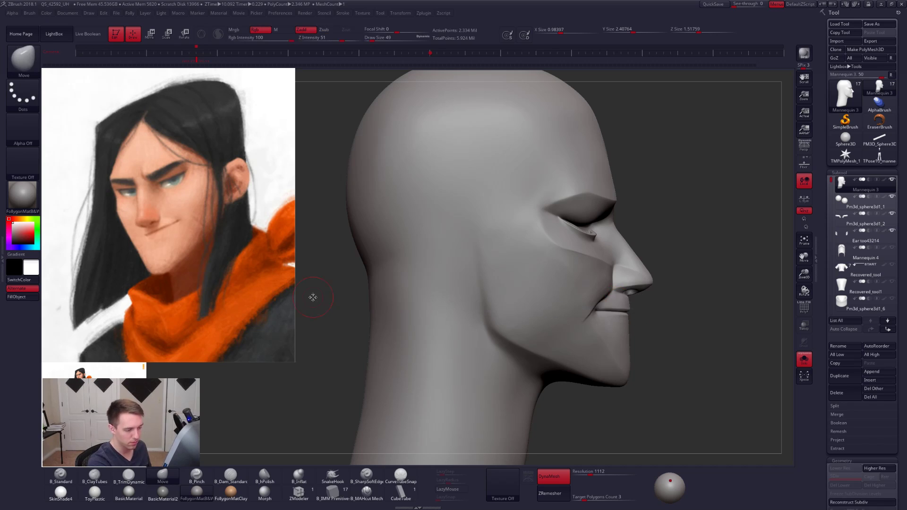
key(shift+f)
key(shift+f)
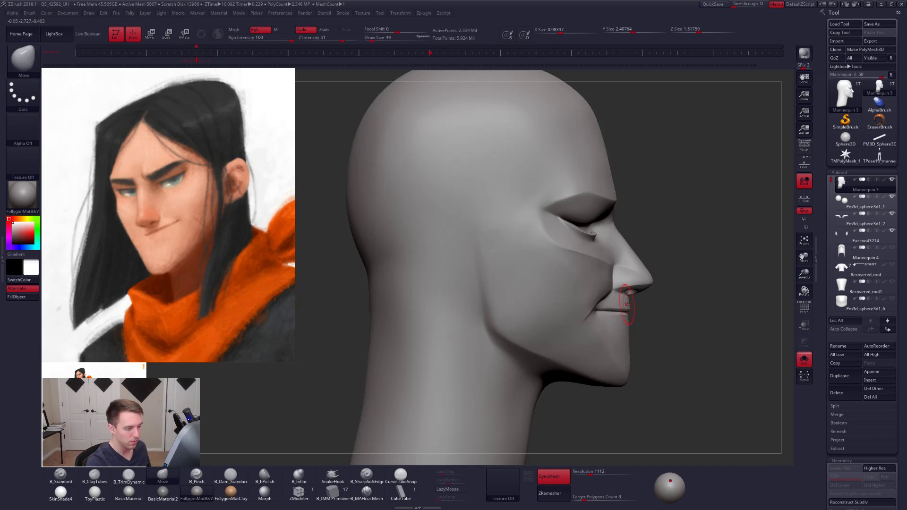
- Examine the mouth-line polygroup split from the side and front with polyframe display, and show the other subtools again
ctrl+shift+click(624, 304)
alt+drag(657, 306, 515, 312)
mouse_move(596, 307)
alt+mouse_down()
mouse_move(610, 343)
mouse_move(638, 312)
alt+mouse_up()
ctrl+shift+click(616, 344)
drag(683, 331, 668, 338)
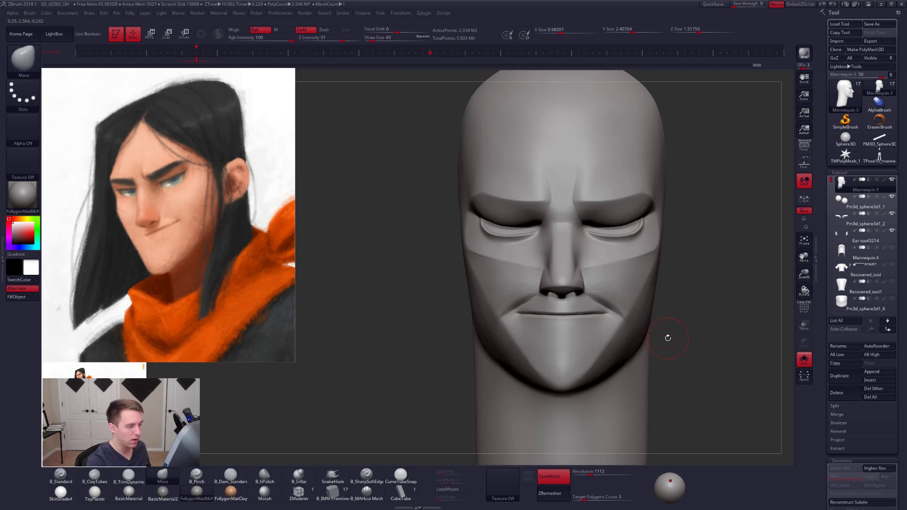
key(shift+f)
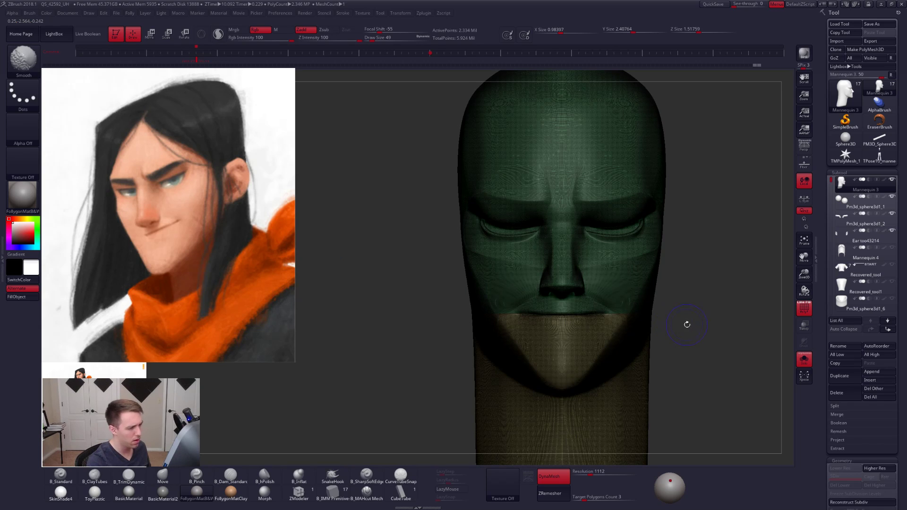
key(shift+f)
mouse_move(700, 339)
alt+mouse_down()
mouse_move(686, 326)
mouse_move(639, 325)
alt+mouse_up()
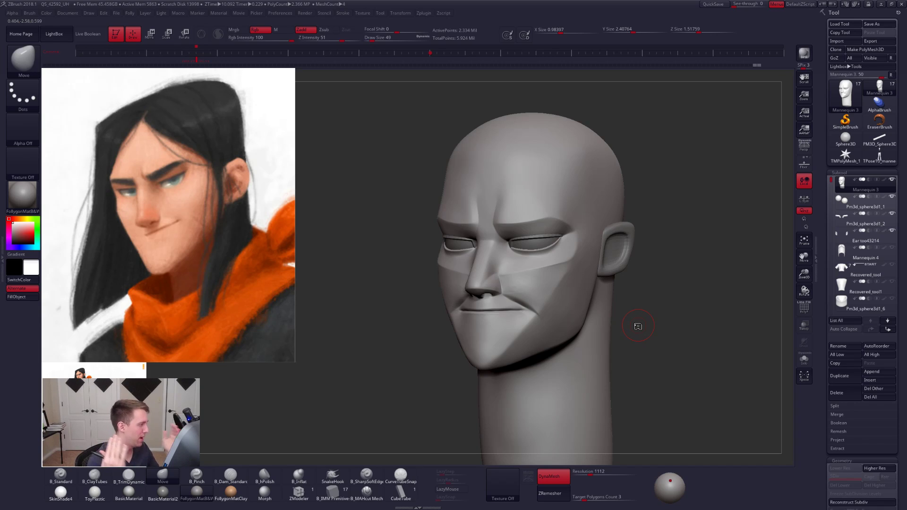
- Select the ear subtool and shift the ears slightly outward from the head with the transpose Move line
alt+click(621, 262)
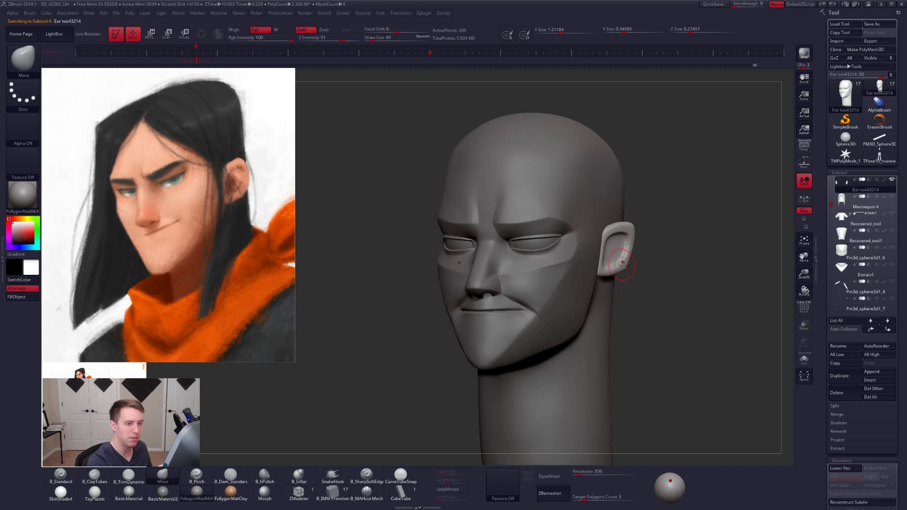
shift+right_drag(622, 264, 585, 267)
key(w)
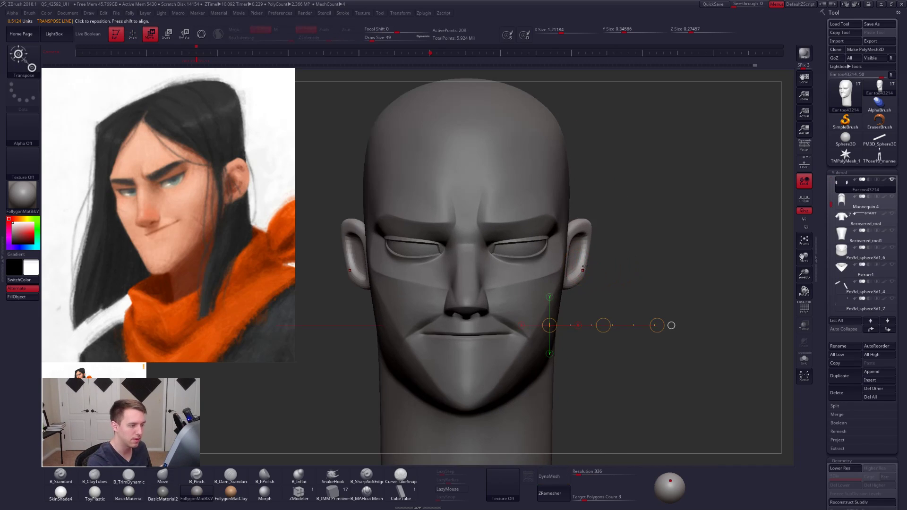
mouse_move(589, 264)
shift+mouse_down()
mouse_move(611, 263)
mouse_move(601, 264)
shift+mouse_up()
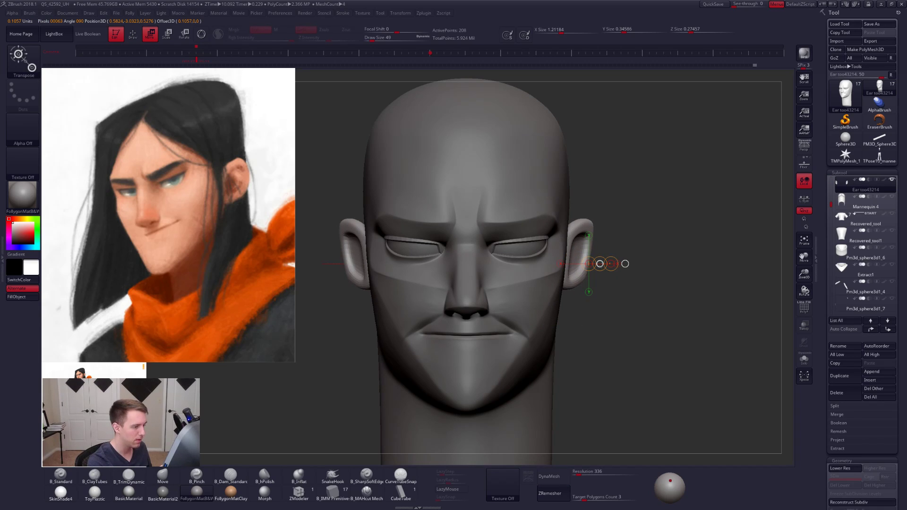
- Enlarge the ears from the side view with the transpose Scale line, using local symmetry so each ear scales around itself
key(q)
key(b)
key(m)
key(v)
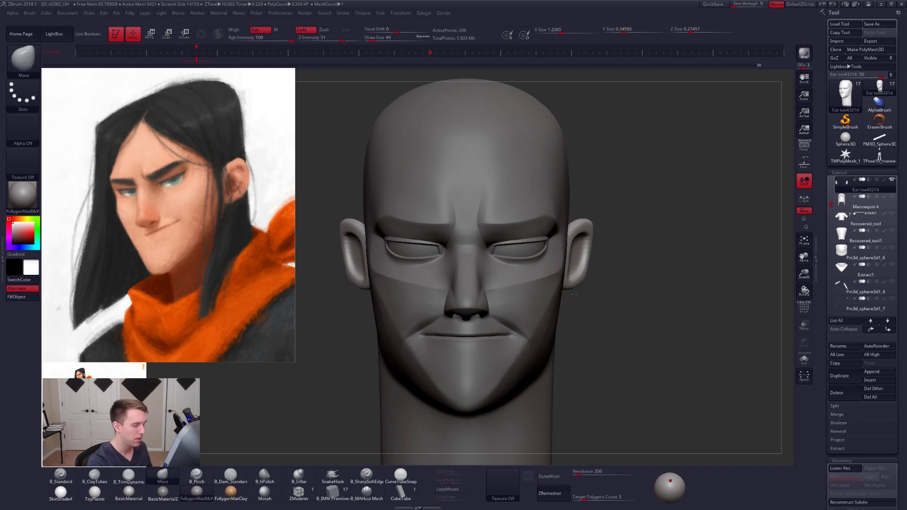
mouse_move(574, 294)
shift+right_down()
mouse_move(556, 302)
mouse_move(545, 294)
shift+right_up()
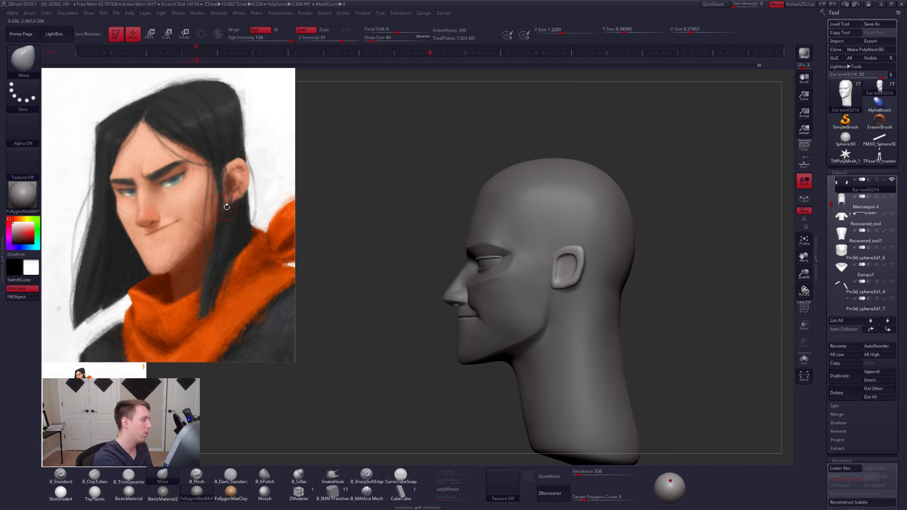
ctrl+right_drag(540, 303, 554, 302)
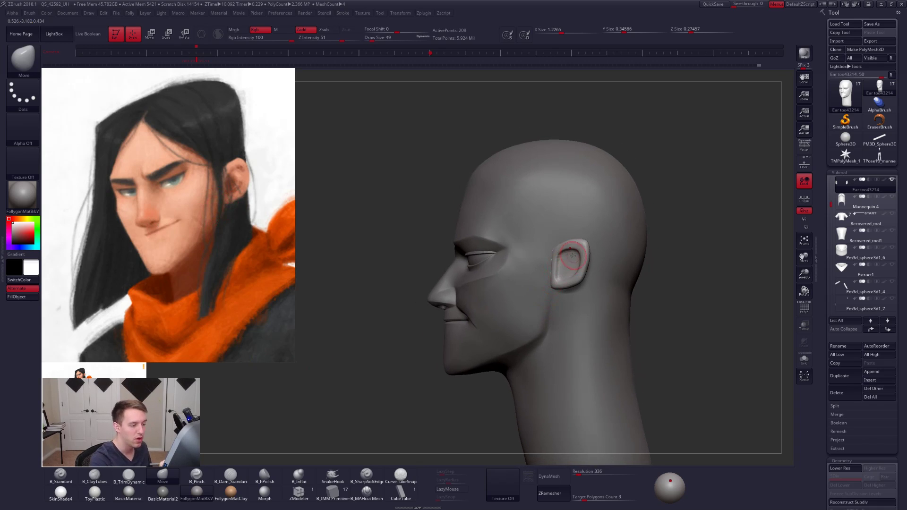
key(e)
shift+drag(576, 240, 580, 346)
click(804, 198)
key(ctrl+z)
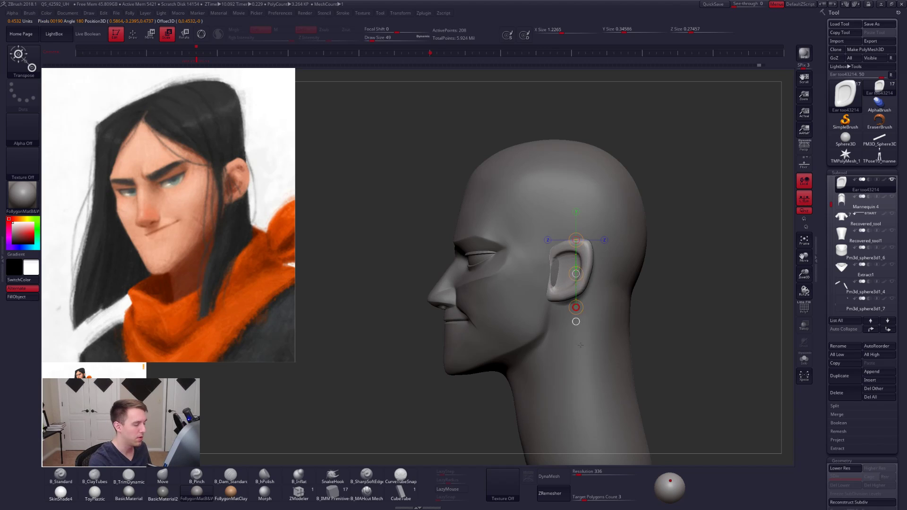
click(803, 198)
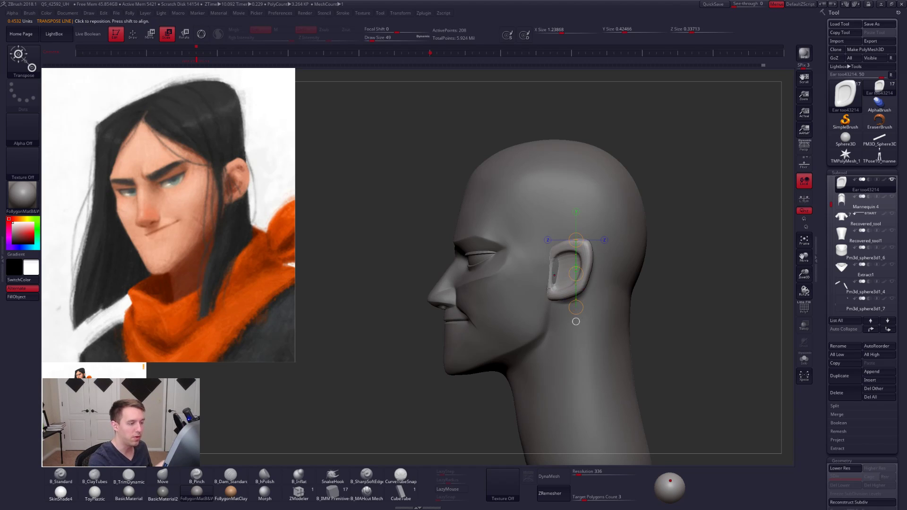
- Shift the ears outward from the head in the front view with the transpose Move line
right_drag(478, 284, 558, 283)
key(w)
mouse_move(553, 290)
shift+mouse_down()
mouse_move(602, 289)
mouse_move(581, 290)
shift+mouse_up()
ctrl+right_drag(604, 283, 610, 250)
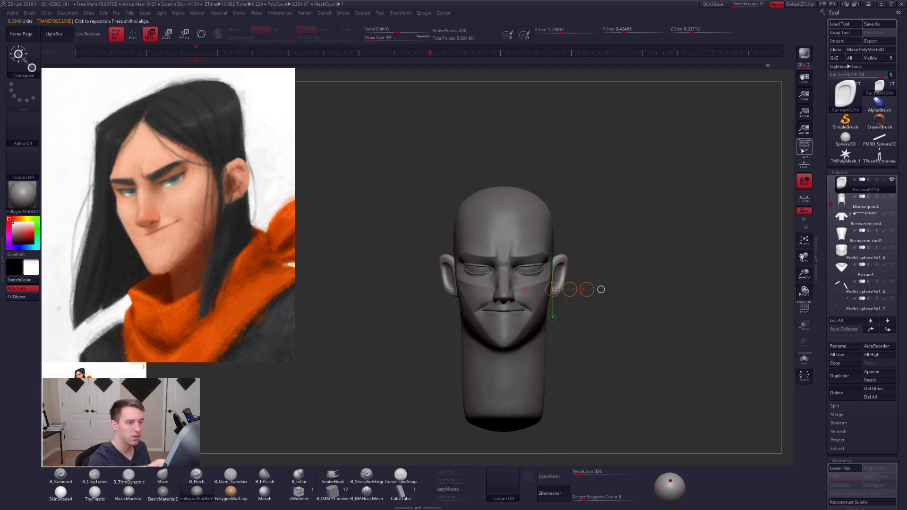
- Turn on perspective and scale the ears down slightly with the transpose Scale line and local symmetry
click(804, 147)
right_drag(671, 270, 570, 327)
shift+drag(570, 276, 570, 359)
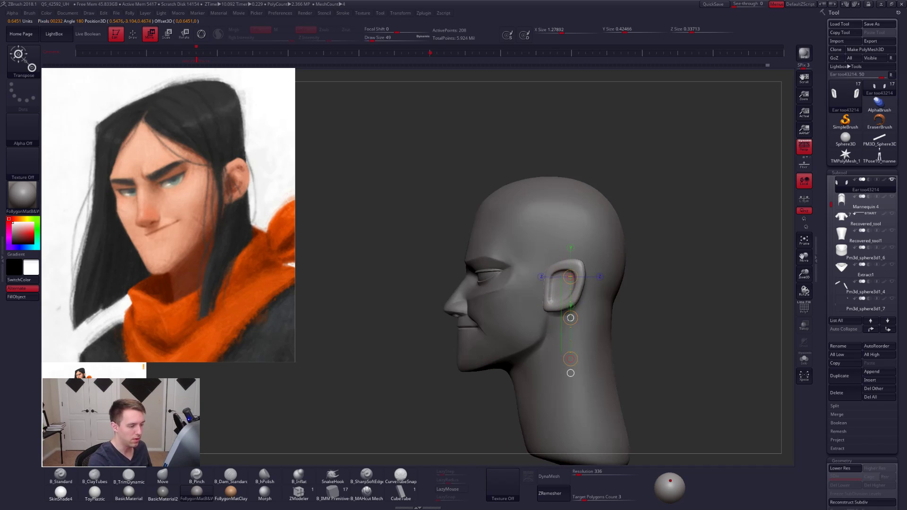
right_drag(567, 331, 616, 333)
key(e)
mouse_move(553, 298)
shift+mouse_down()
mouse_move(606, 299)
mouse_move(591, 302)
mouse_move(558, 363)
mouse_move(559, 335)
shift+mouse_up()
key(ctrl+z)
click(803, 201)
key(w)
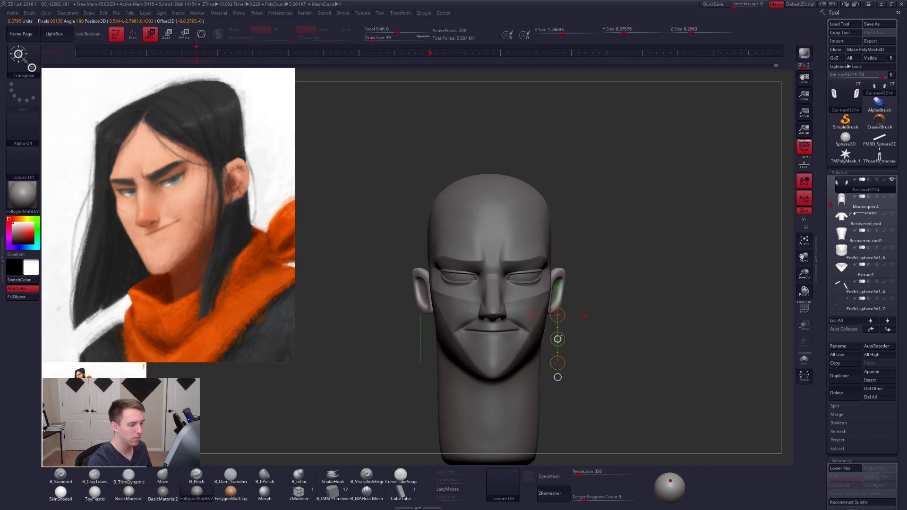
- Lengthen the ears slightly, refine their outline with a larger Move brush, and turn local symmetry off
shift+drag(619, 326, 544, 326)
key(q)
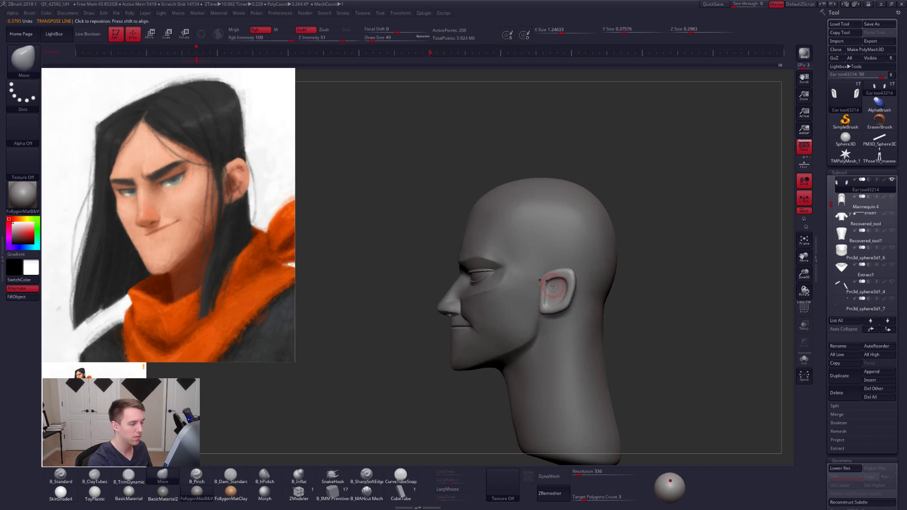
key(space)
drag(550, 287, 555, 329)
key(w)
key(q)
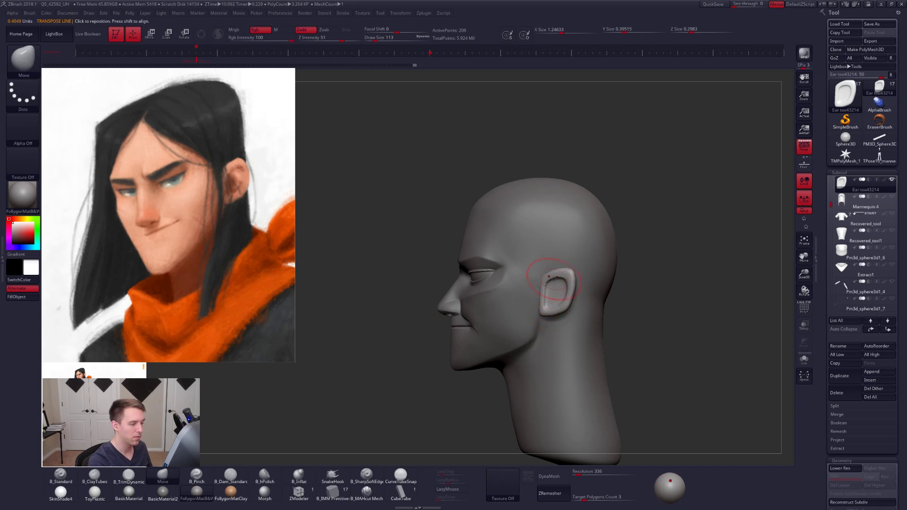
shift+right_drag(555, 303, 575, 298)
key(space)
drag(569, 322, 573, 322)
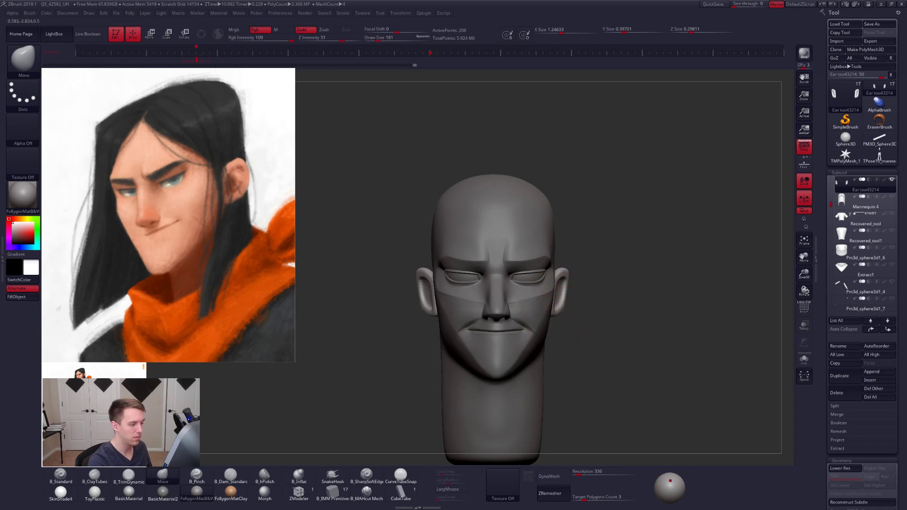
drag(616, 288, 582, 287)
click(804, 199)
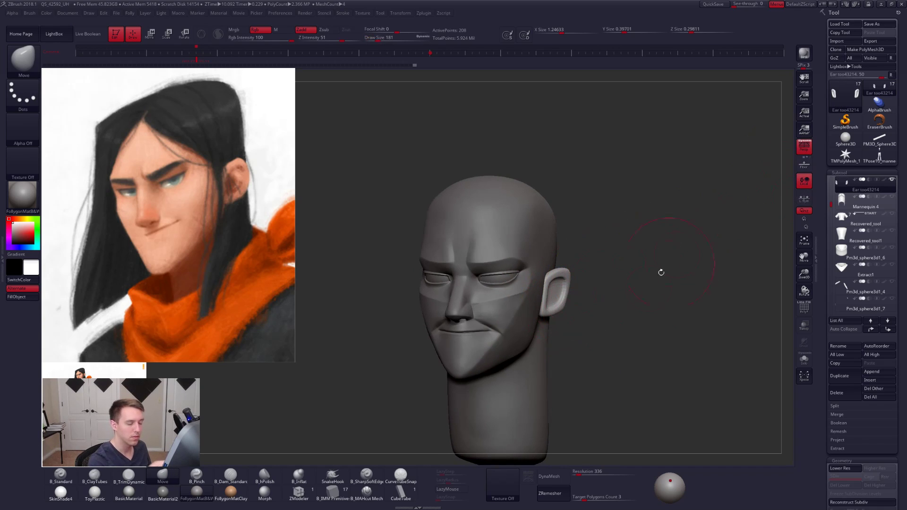
- Tilt the ears in the side view with the transpose Rotate line
shift+drag(630, 322, 634, 298)
key(r)
drag(544, 297, 653, 297)
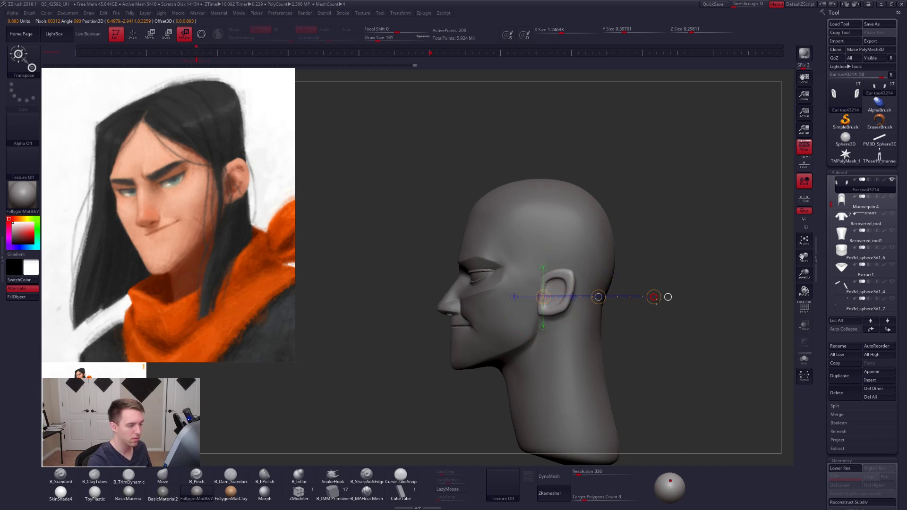
- Reshape the ears' outline from the side and front with the Move brush, reducing the draw size for finer adjustments
key(b)
key(m)
key(v)
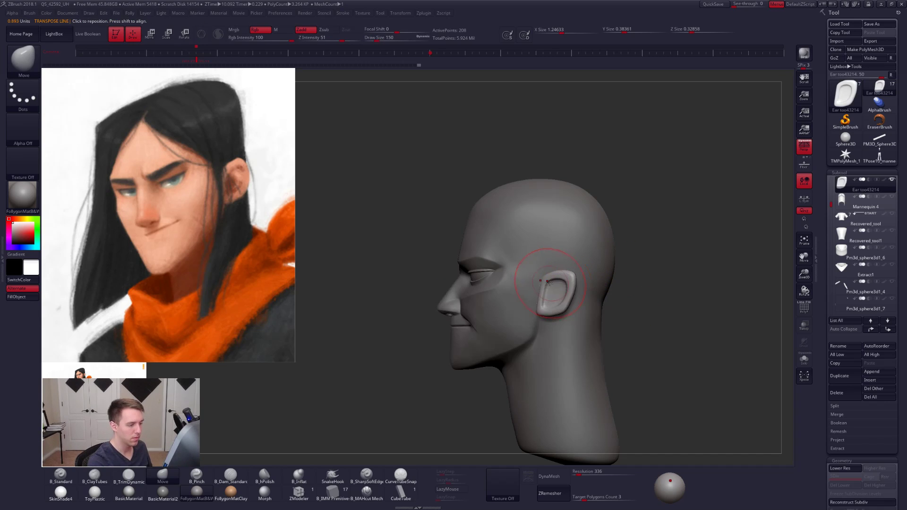
shift+right_drag(551, 307, 603, 306)
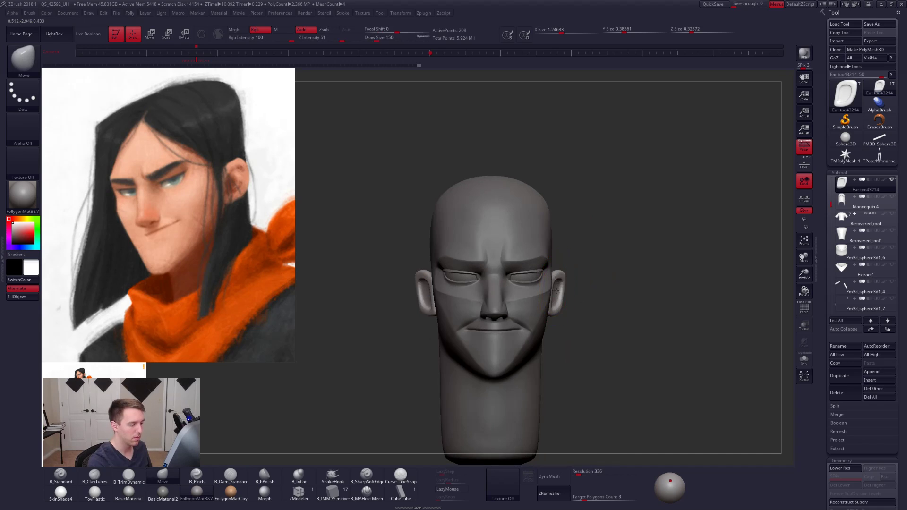
ctrl+right_drag(555, 267, 568, 285)
key(space)
drag(570, 286, 574, 285)
right_drag(619, 284, 579, 280)
key(space)
drag(582, 279, 609, 266)
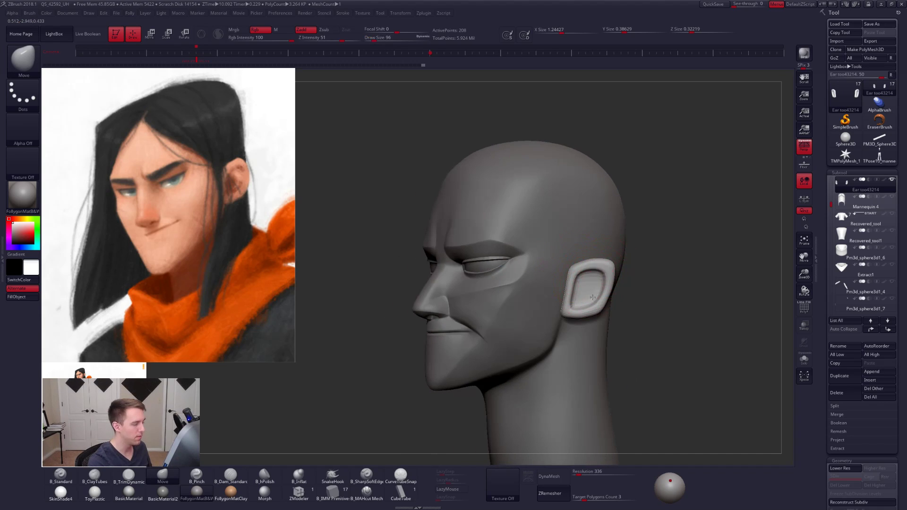
- Raise the ears slightly on the head with the transpose Move line and check their placement from the side and front
mouse_move(582, 307)
right_down()
mouse_move(621, 325)
mouse_move(628, 343)
right_up()
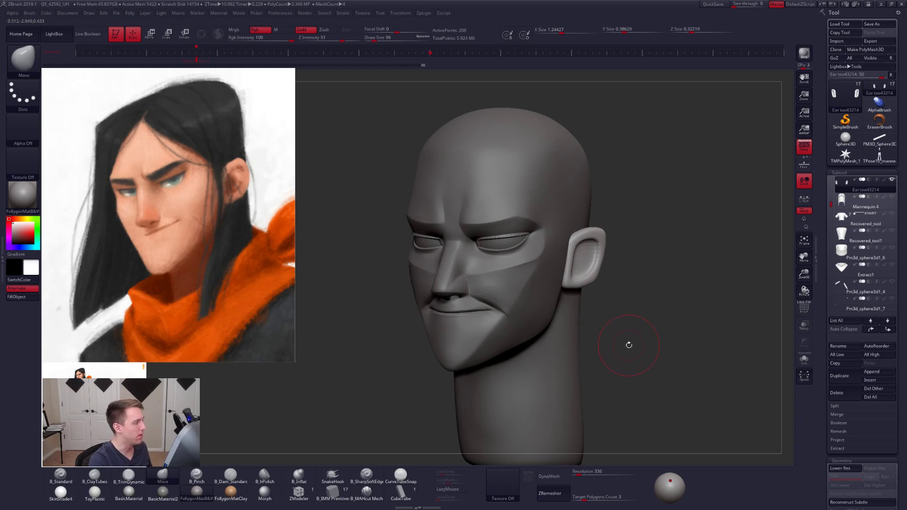
shift+right_drag(631, 342, 614, 346)
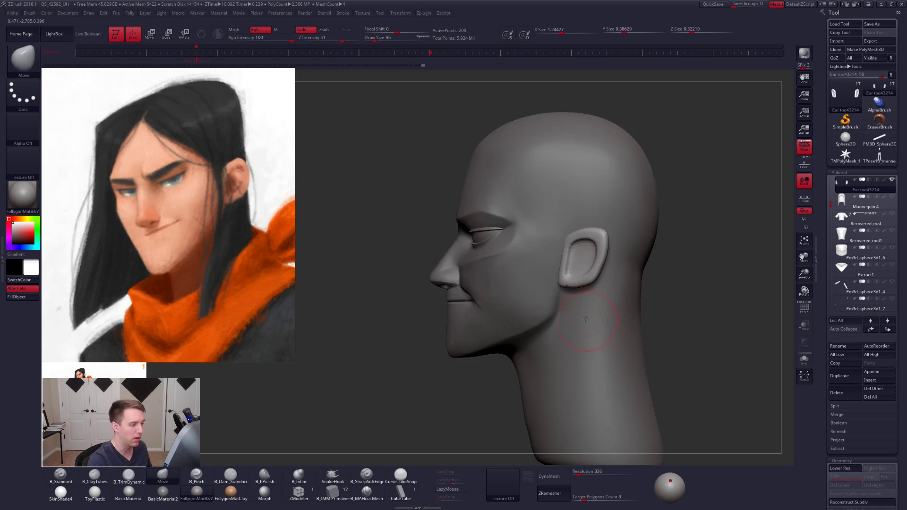
key(w)
drag(564, 280, 595, 103)
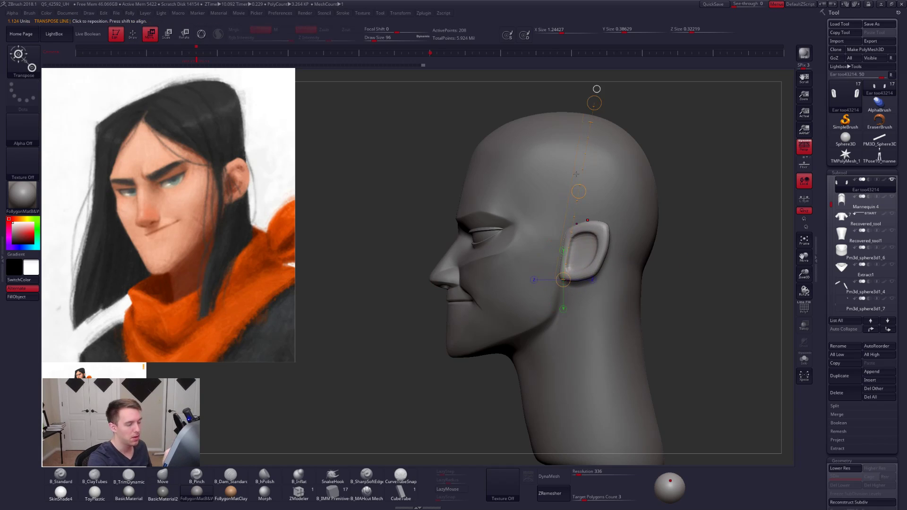
key(q)
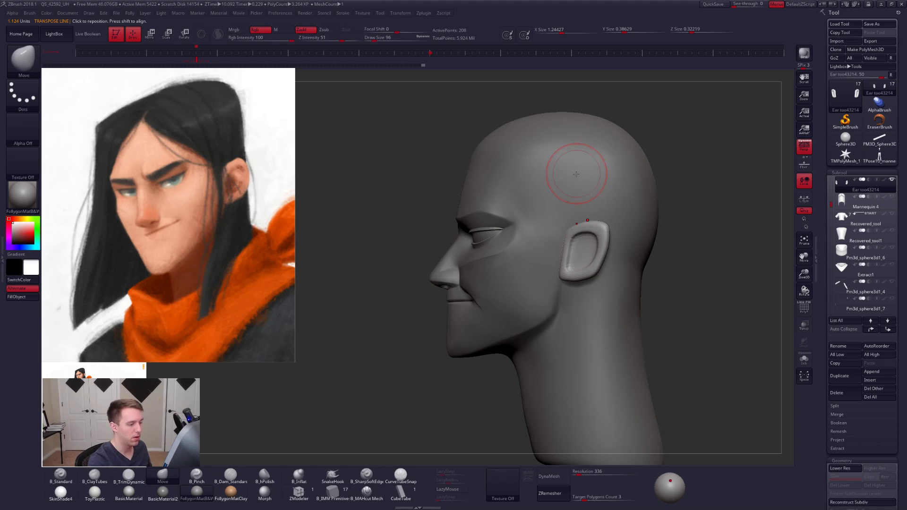
drag(407, 302, 659, 337)
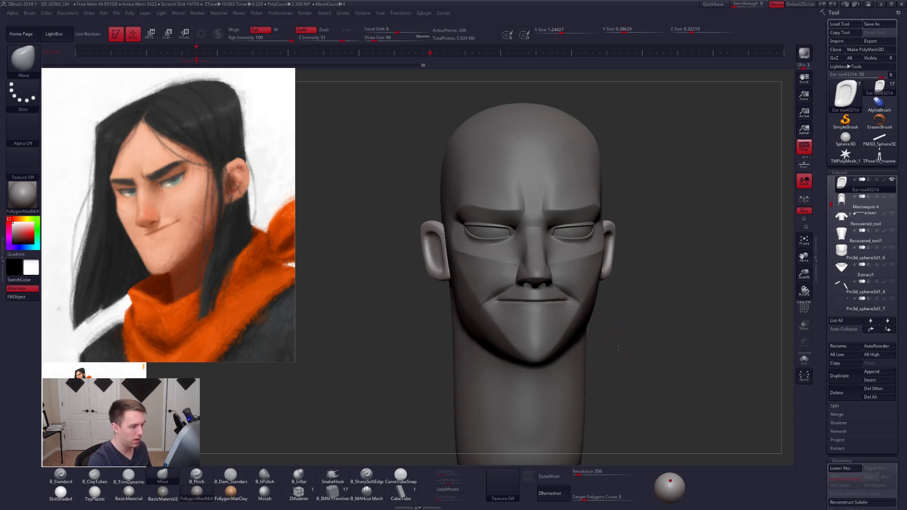
mouse_move(618, 348)
mouse_down()
mouse_move(529, 311)
mouse_move(607, 352)
mouse_move(570, 371)
mouse_up()
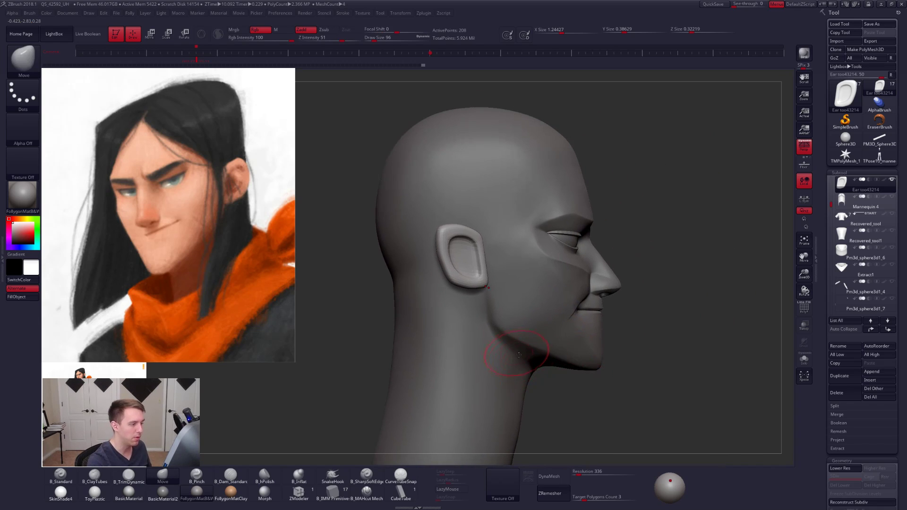
- Select the head subtool and smooth the neck behind the ears with a draw size of about 160
mouse_move(519, 355)
mouse_down()
mouse_move(568, 351)
mouse_move(504, 318)
mouse_up()
alt+click(549, 366)
key(space)
drag(551, 296, 558, 296)
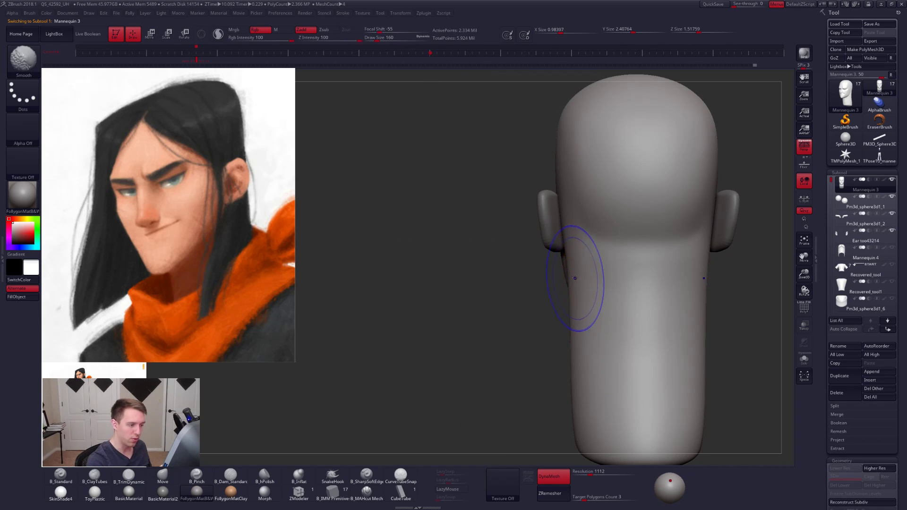
right_drag(569, 279, 615, 263)
mouse_move(512, 142)
right_down()
mouse_move(462, 182)
mouse_move(522, 286)
right_up()
- Refine the cheek and outer jaw contour with the Move brush, lowering the draw size to about 54
key(space)
drag(522, 286, 519, 285)
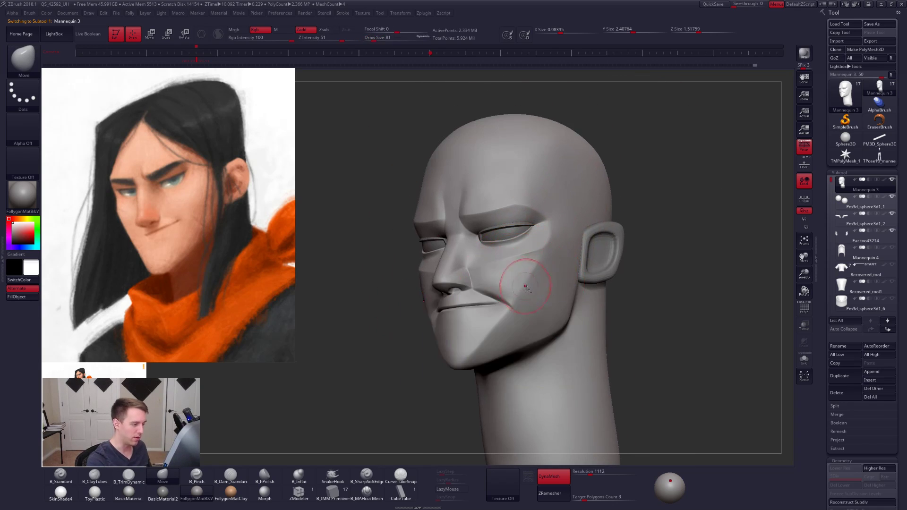
mouse_move(526, 286)
alt+right_down()
mouse_move(553, 303)
mouse_move(541, 283)
mouse_move(543, 296)
alt+right_up()
key(space)
drag(544, 296, 540, 296)
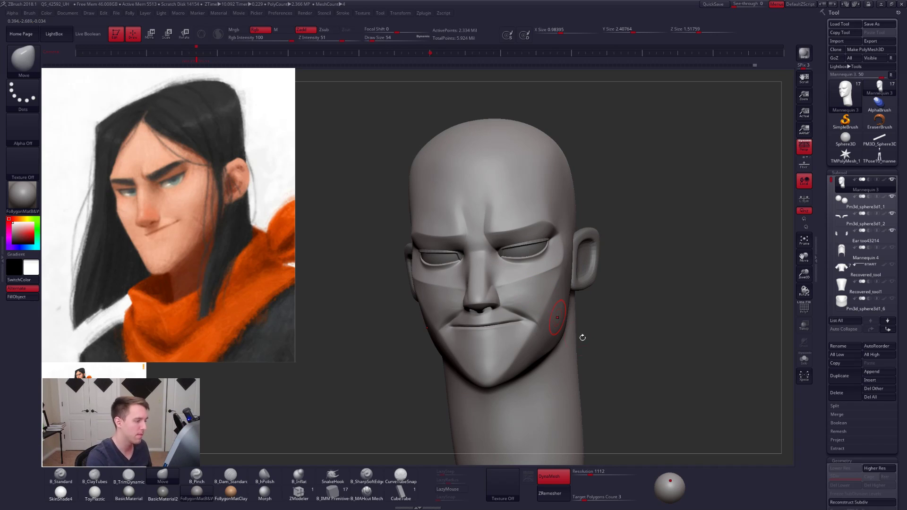
shift+right_drag(582, 337, 600, 292)
key(shift+f)
key(shift+f)
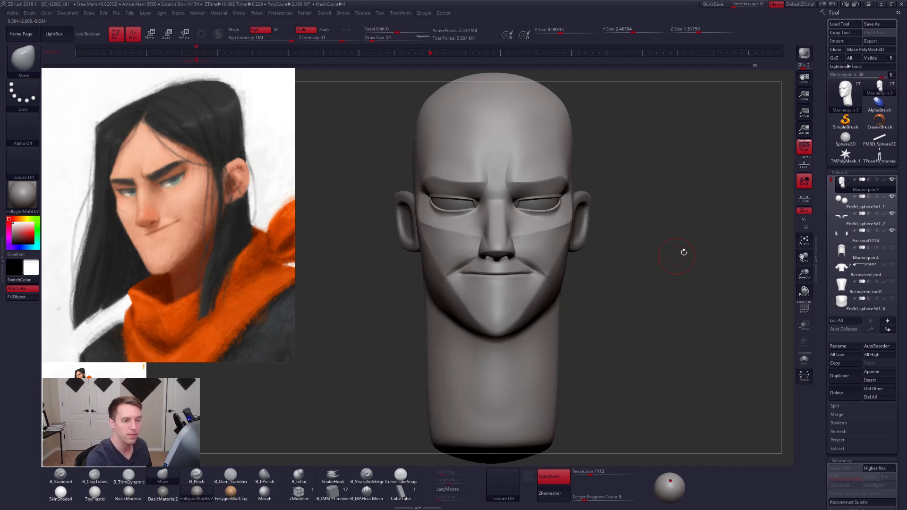
- Duplicate the head and ZRemesh the original with DynaMesh off, Keep Groups on and a target polygon count of 5
click(892, 179)
click(847, 377)
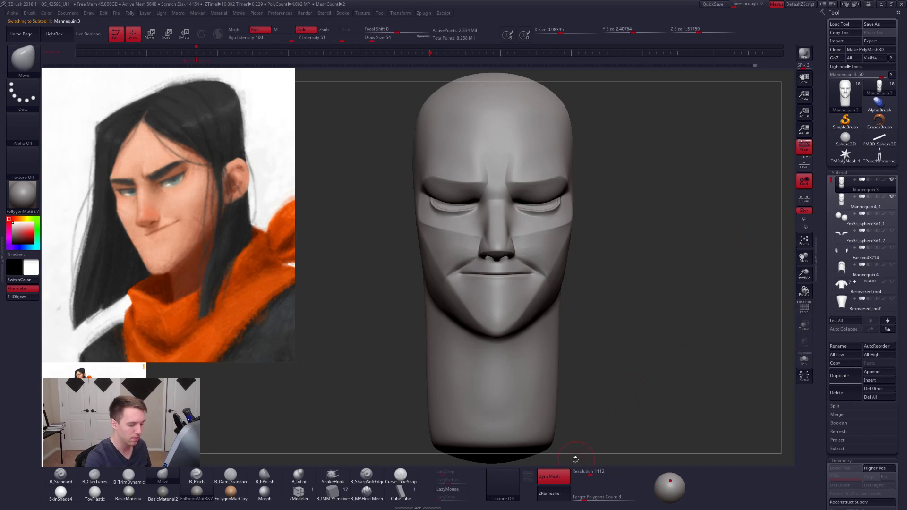
click(553, 477)
click(587, 498)
text(5)
key(Tab)
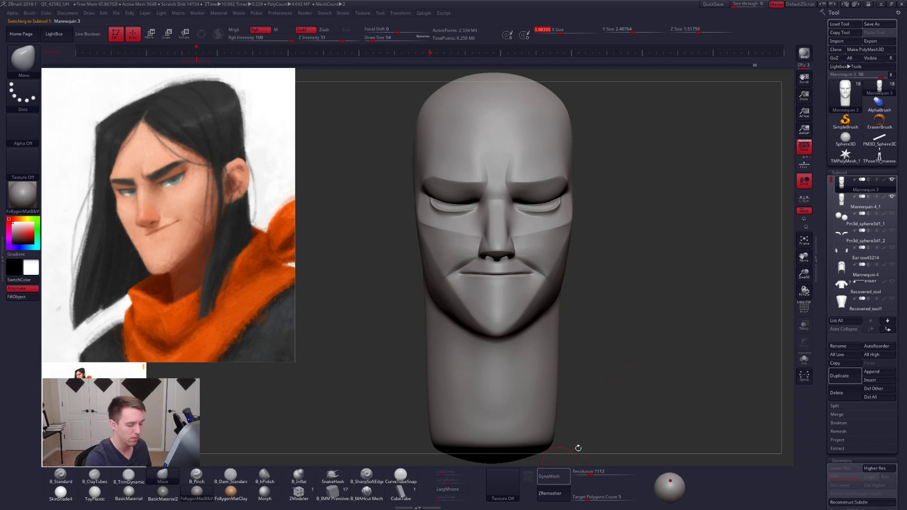
scroll(826, 276, down, 5)
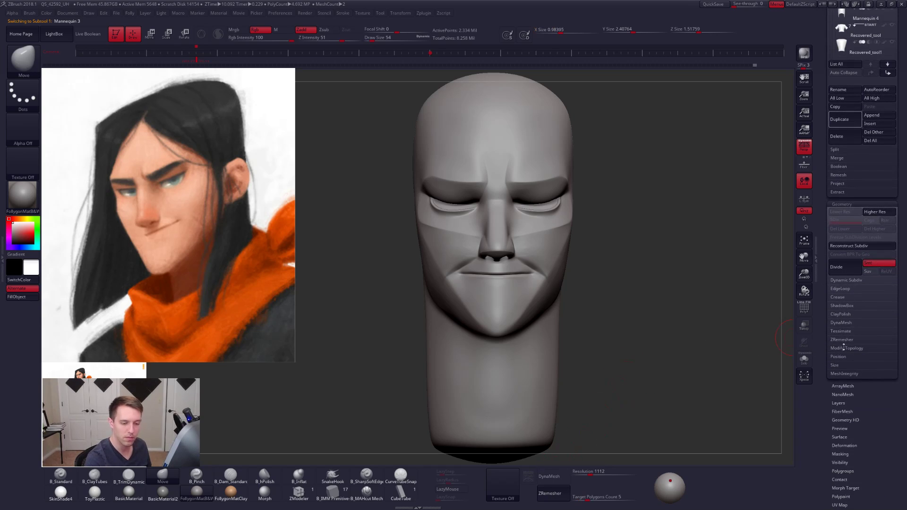
click(843, 341)
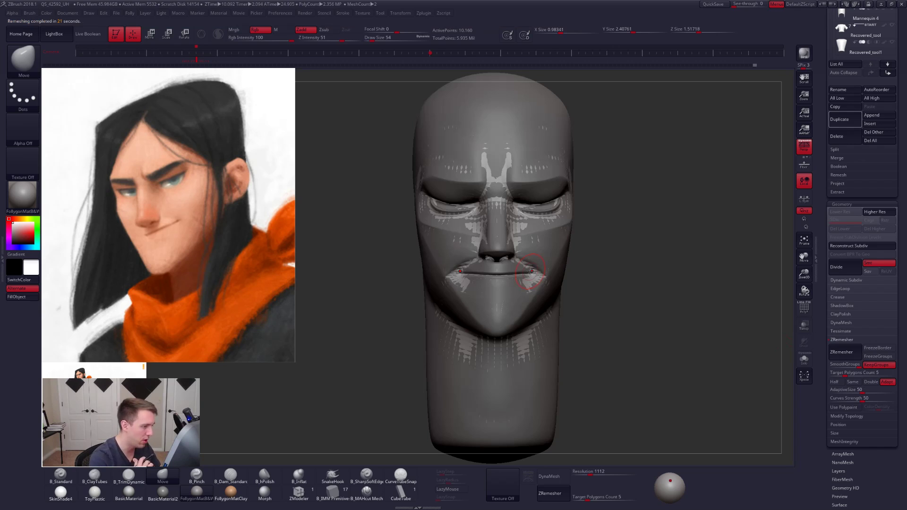
- Isolate the remeshed head in solo mode and inspect its topology with polyframe display
drag(637, 339, 619, 343)
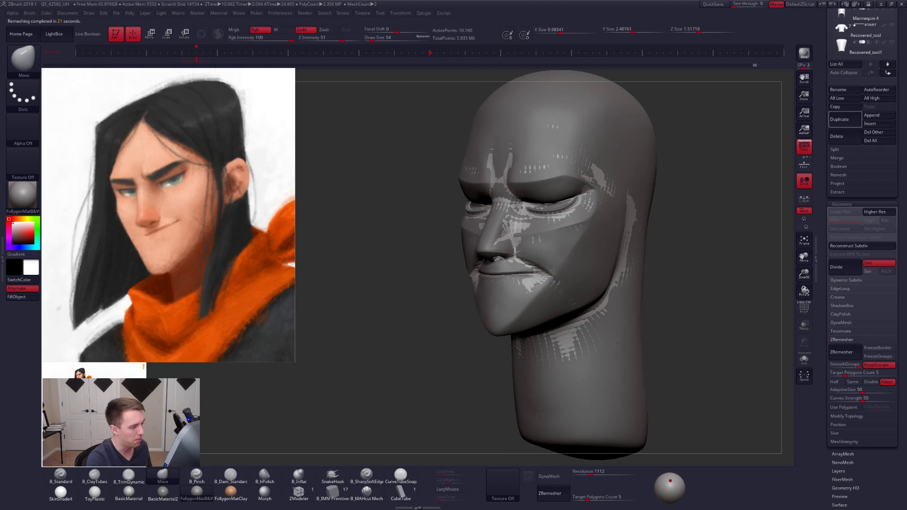
key(alt+s)
key(shift+f)
alt+right_drag(619, 345, 591, 343)
key(shift+f)
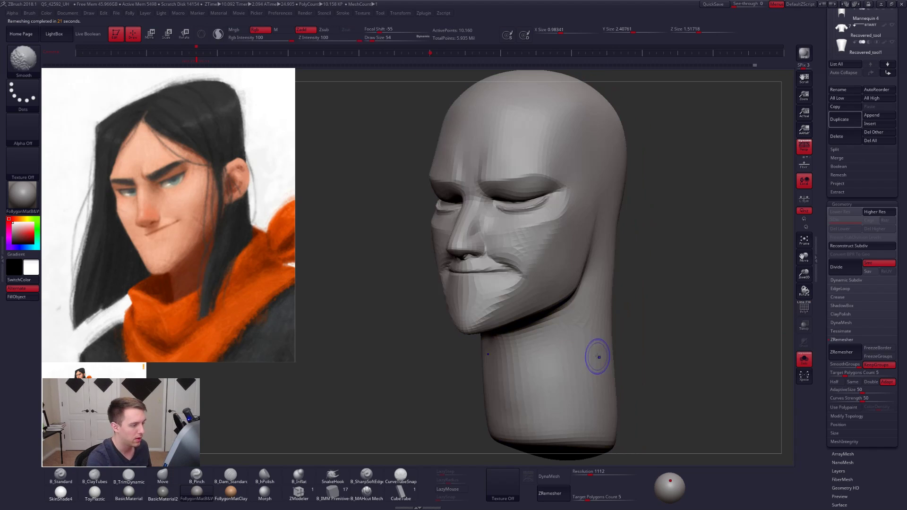
- Divide the remeshed head once to add a second subdivision level
key(ctrl+f)
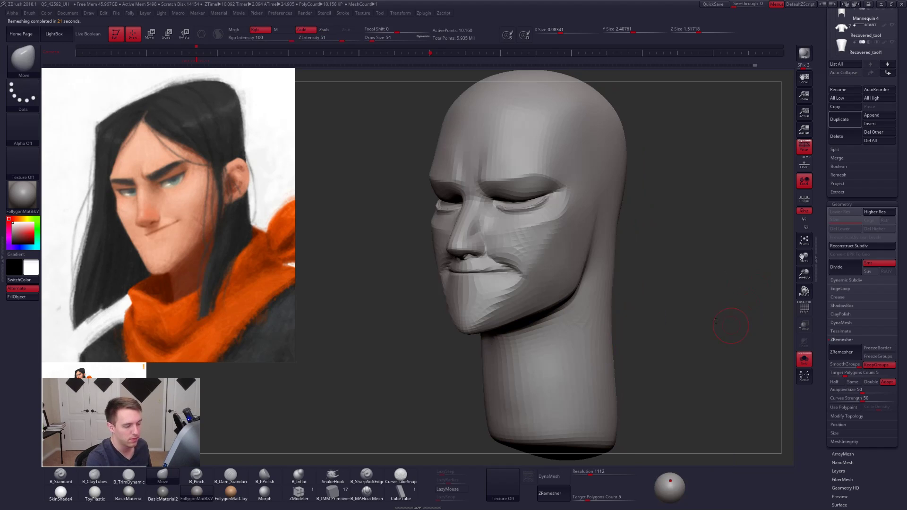
drag(730, 324, 699, 310)
key(ctrl+d)
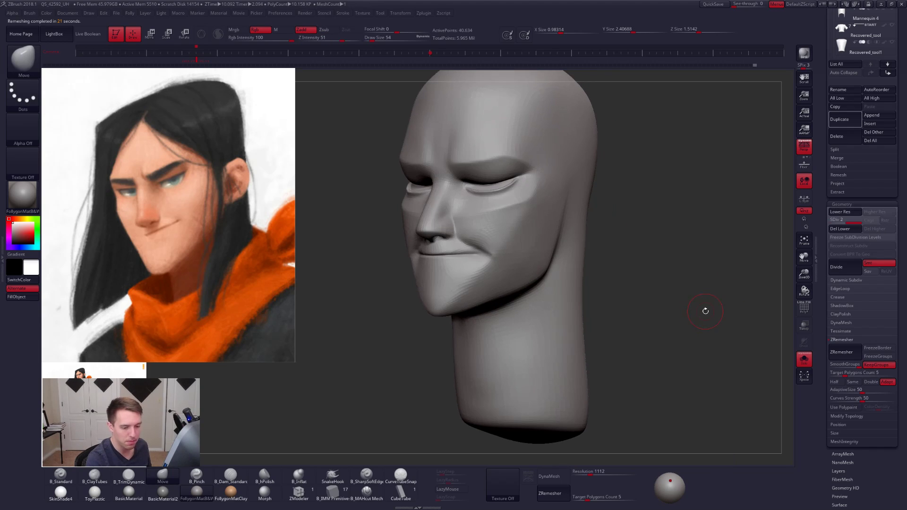
click(842, 340)
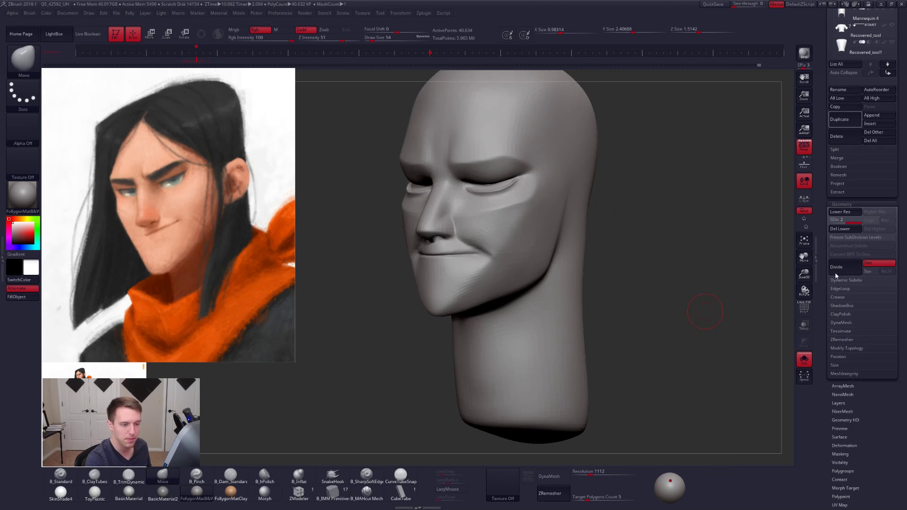
- Project the original head's details onto the remeshed head while dividing it up to subdivision level 5
click(838, 184)
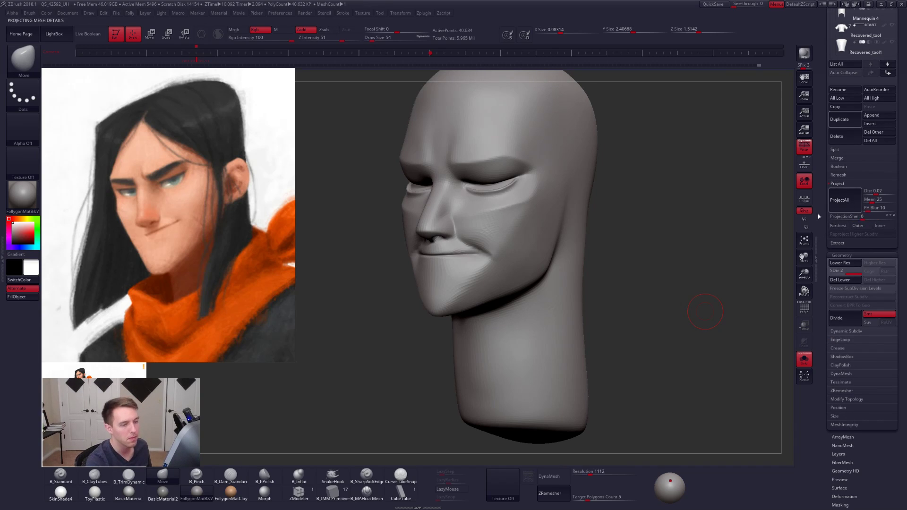
key(ctrl+d)
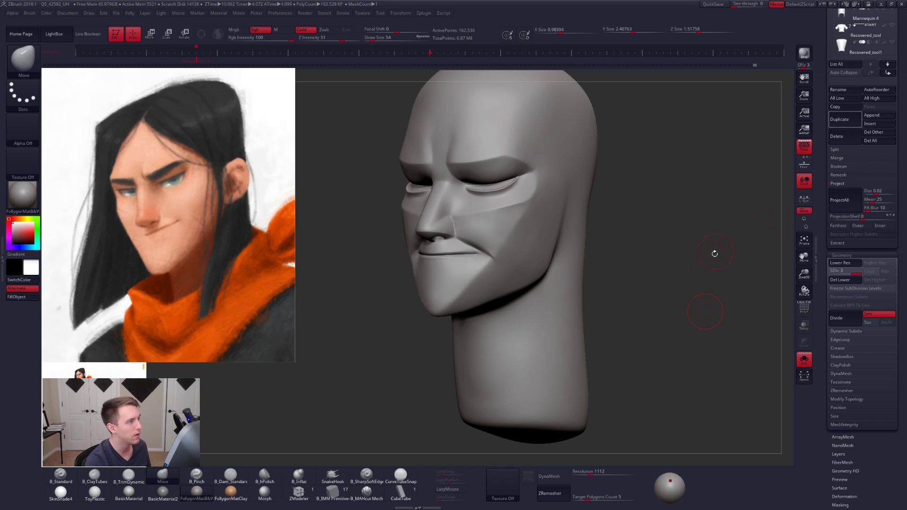
key(ctrl+d)
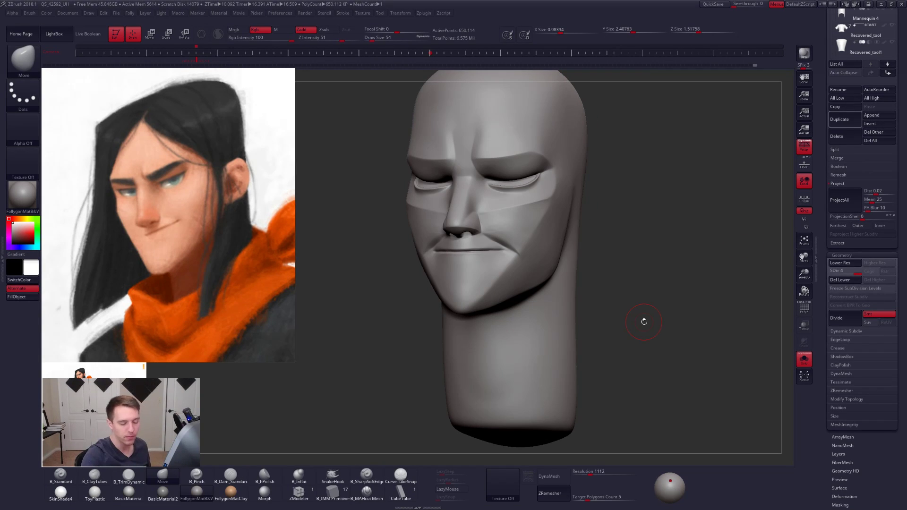
drag(651, 269, 638, 277)
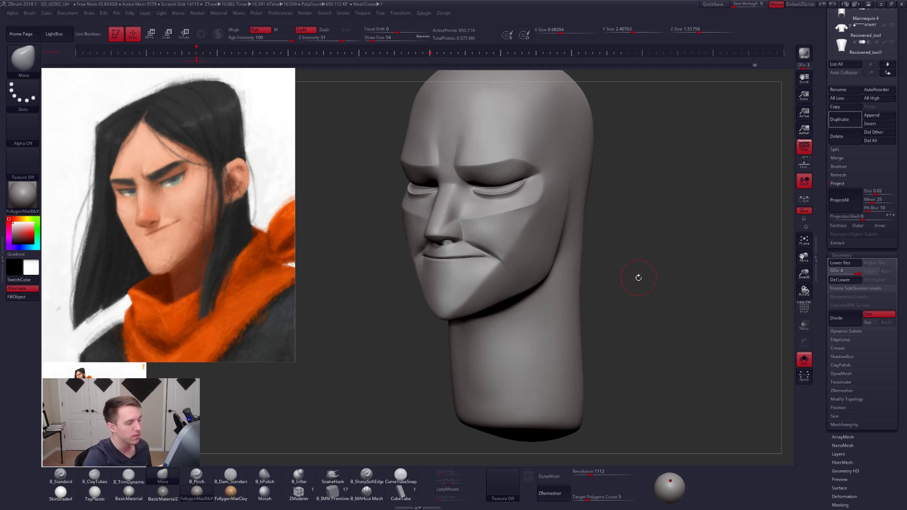
key(ctrl+d)
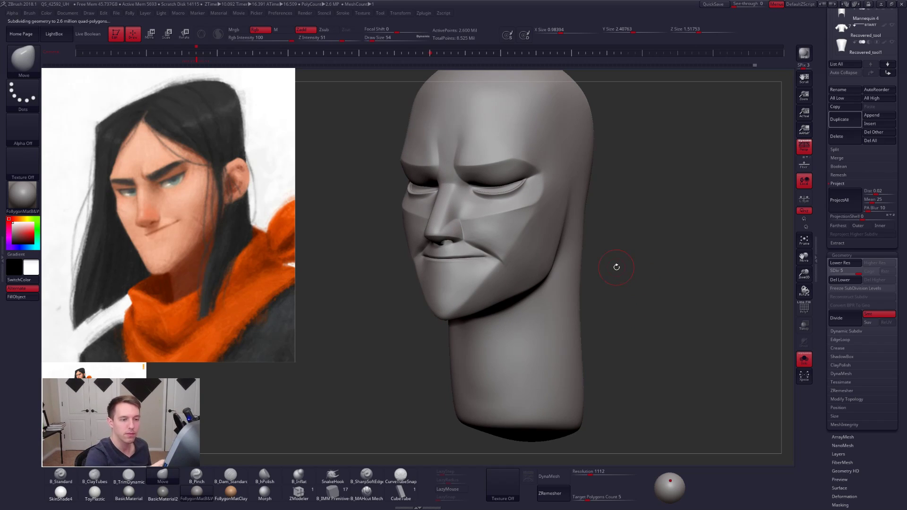
- Delete the duplicate head subtool Mannequin 4_1 used as the projection source
drag(819, 66, 819, 323)
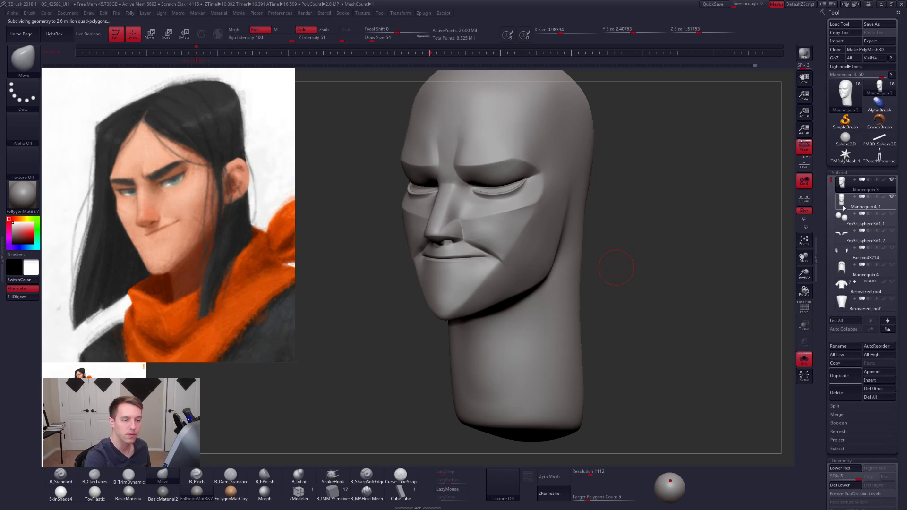
click(865, 203)
click(840, 376)
click(780, 410)
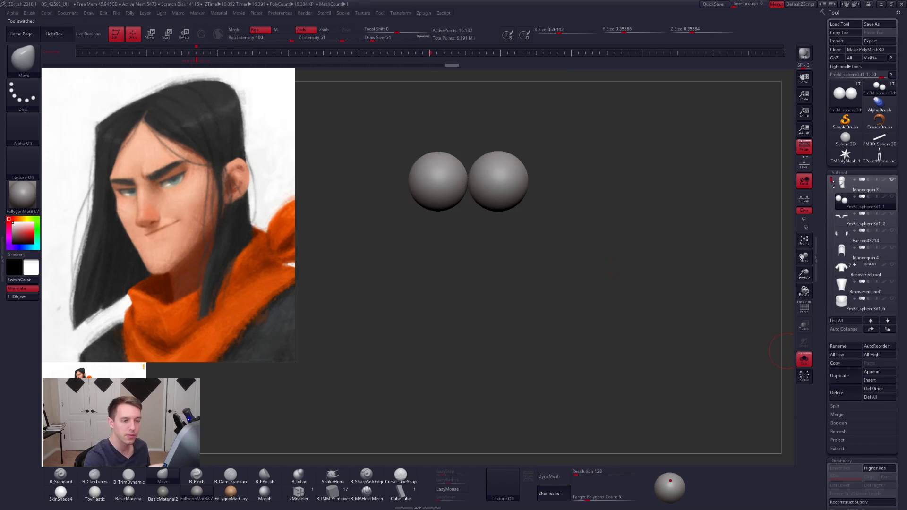
- Leave solo mode so that all subtools of the full character are shown
drag(743, 256, 590, 204)
alt+drag(629, 378, 630, 226)
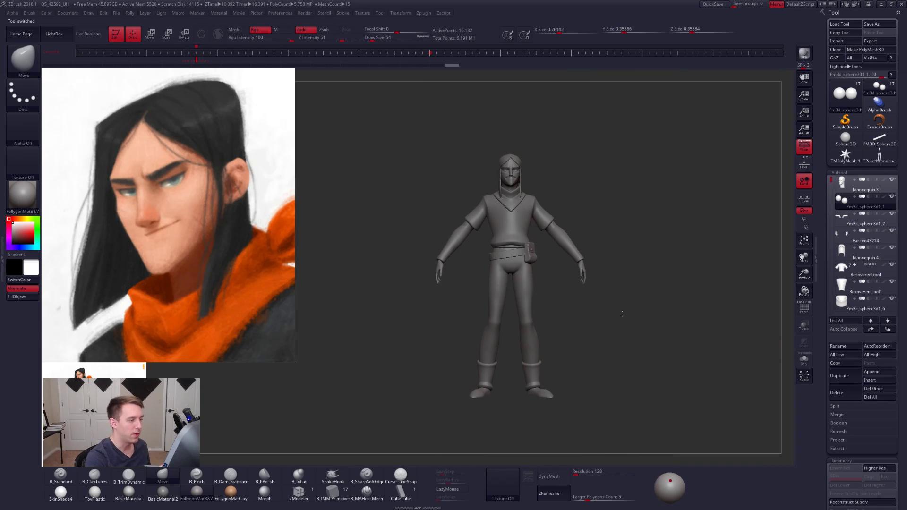
alt+drag(635, 322, 609, 277)
drag(681, 348, 583, 366)
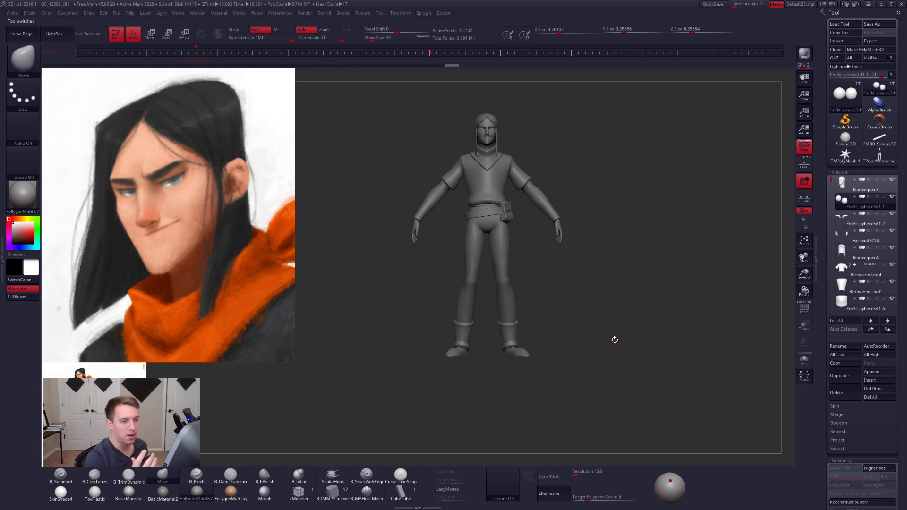
- Delete the leftover T-pose mannequin tool and return to the character tool with the reference painting hidden
click(880, 156)
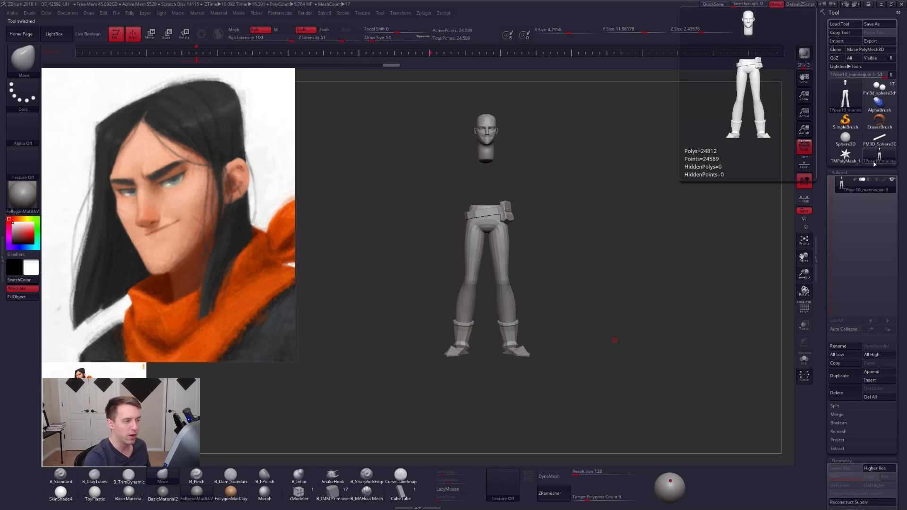
click(836, 392)
click(780, 409)
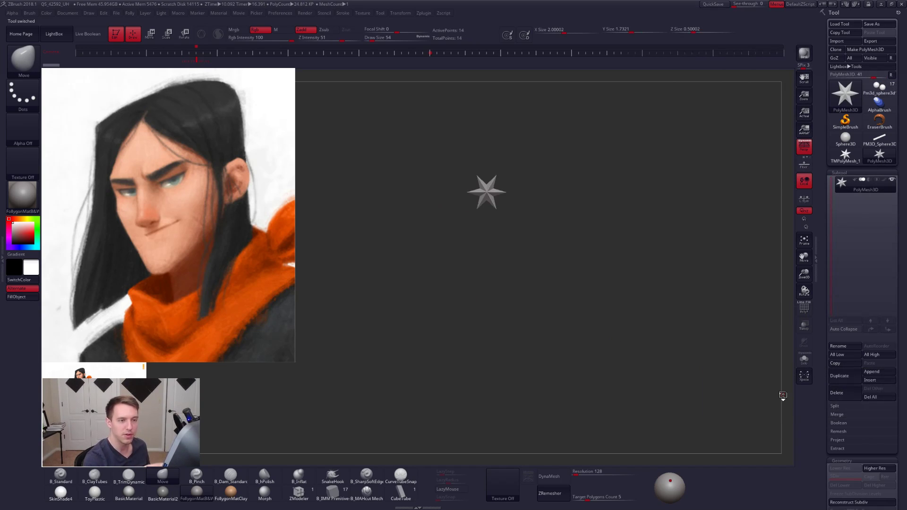
click(881, 91)
mouse_move(666, 341)
alt+mouse_down()
mouse_move(667, 367)
mouse_move(647, 367)
mouse_move(654, 373)
mouse_move(639, 351)
alt+mouse_up()
key(shift+z)
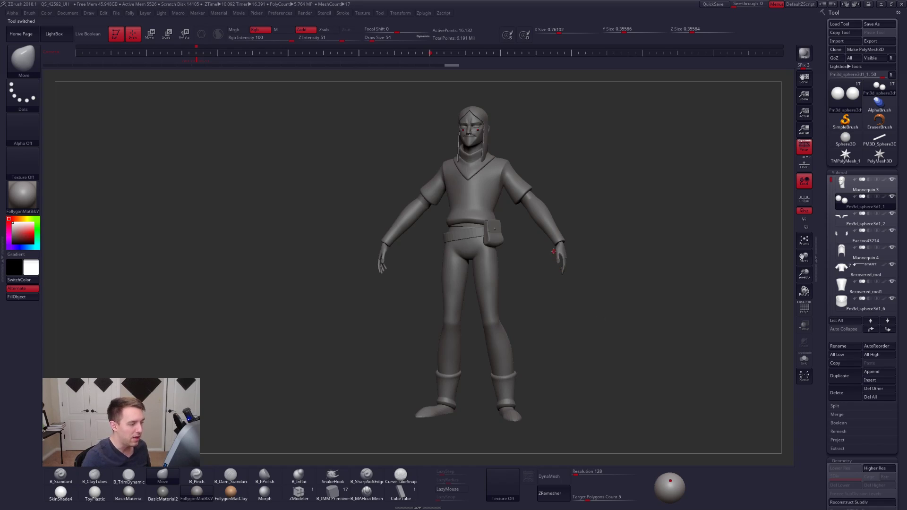
- Make the hands the active subtool and reconstruct their lower subdivision levels down to the base mesh
alt+click(562, 253)
mouse_move(607, 251)
alt+mouse_down()
mouse_move(622, 295)
mouse_move(410, 132)
alt+mouse_up()
alt+drag(552, 358, 481, 264)
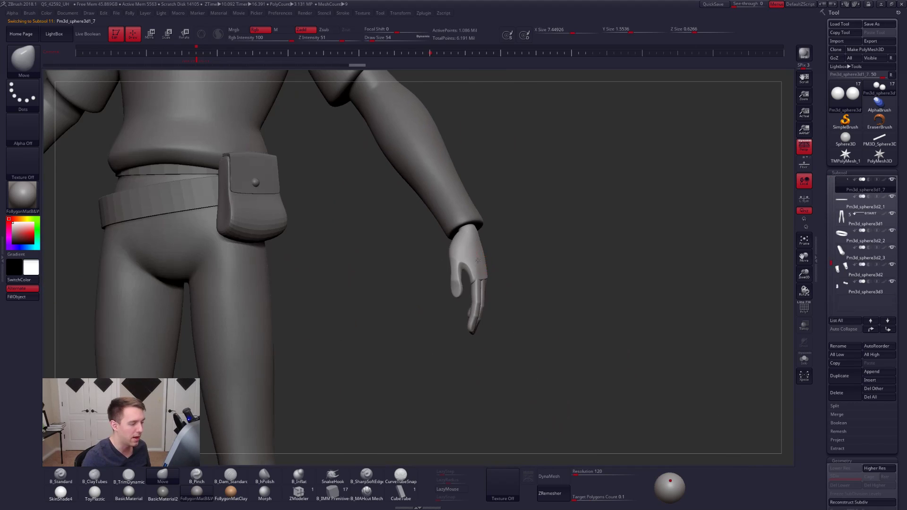
mouse_move(478, 261)
right_down()
mouse_move(417, 262)
mouse_move(460, 280)
mouse_move(538, 268)
right_up()
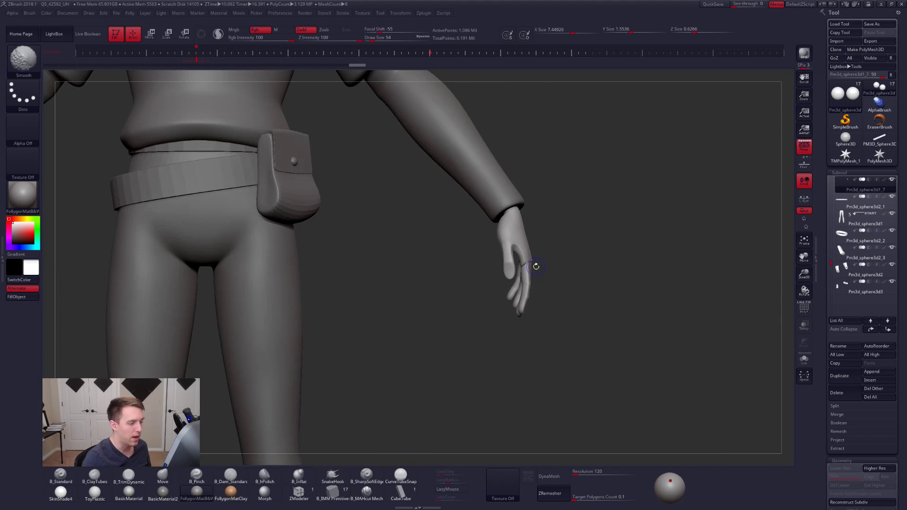
drag(826, 380, 825, 291)
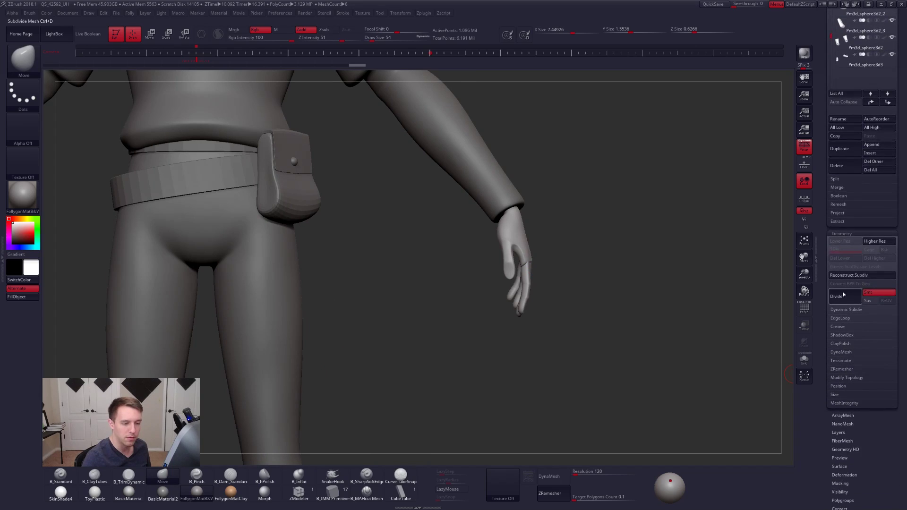
click(848, 278)
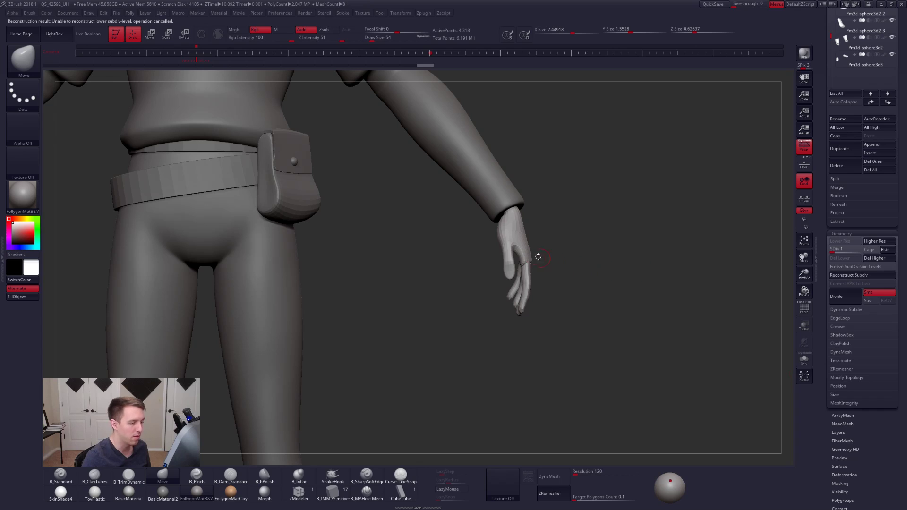
- Isolate the hands, check their base topology with polyframe display, and raise them back to subdivision level 5
key(alt+s)
mouse_move(519, 239)
ctrl+right_down()
mouse_move(520, 261)
mouse_move(656, 264)
mouse_move(574, 279)
mouse_move(556, 271)
ctrl+right_up()
key(shift+f)
key(shift+f)
key(d)
key(d)
key(d)
key(d)
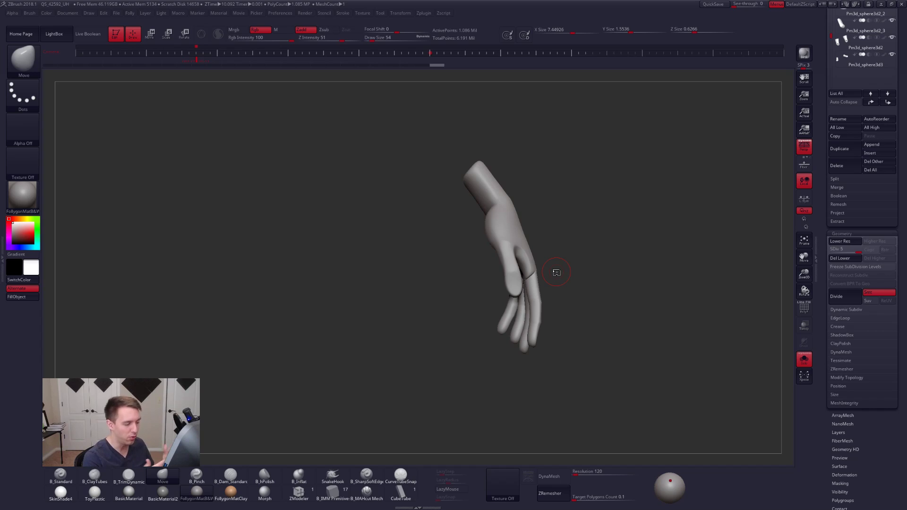
- Inspect the isolated hands from several angles and leave solo mode to show the full character
drag(543, 323, 556, 346)
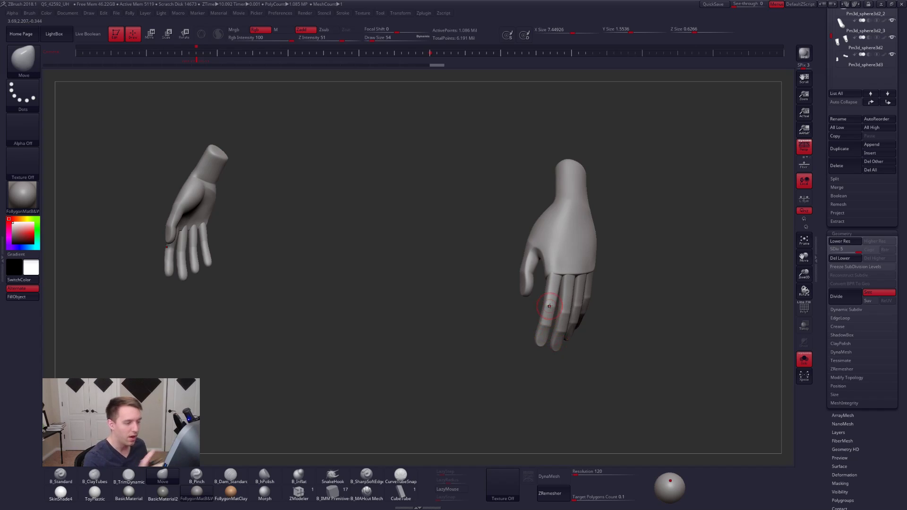
right_drag(566, 300, 539, 315)
mouse_move(569, 274)
right_down()
mouse_move(608, 275)
mouse_move(562, 268)
mouse_move(569, 260)
right_up()
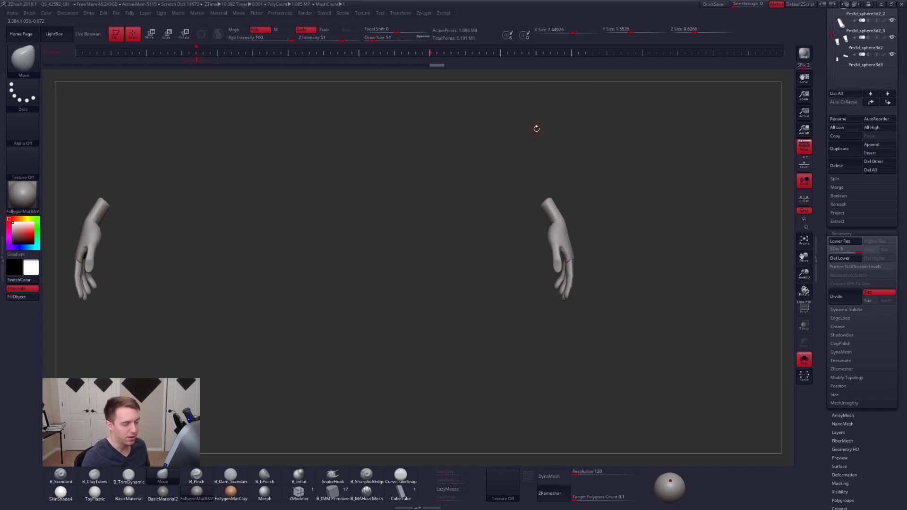
key(alt+s)
ctrl+right_drag(591, 298, 519, 208)
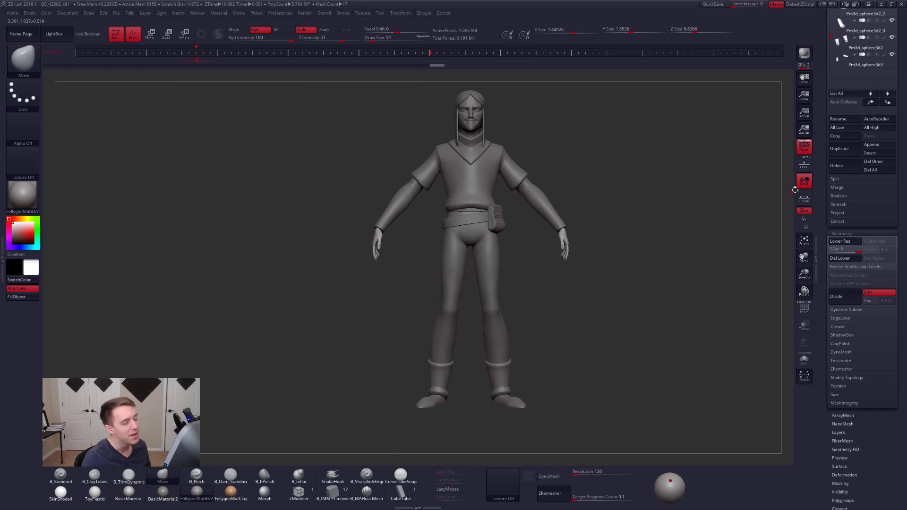
- Make the head subtool Mannequin 3 active again
click(818, 159)
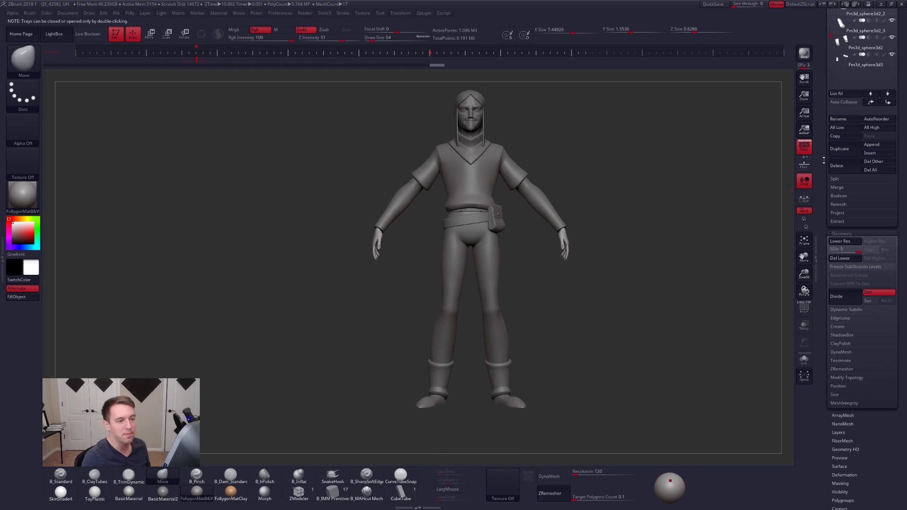
drag(824, 160, 824, 388)
drag(832, 199, 832, 176)
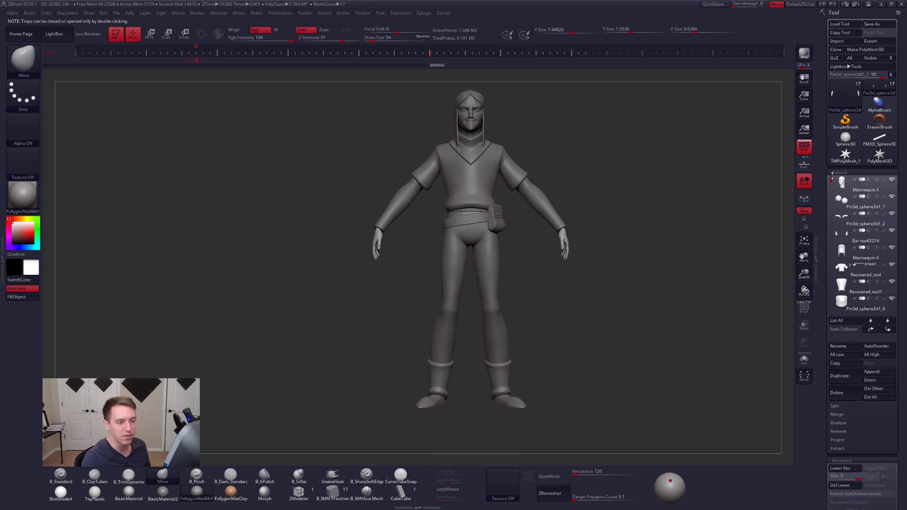
click(841, 183)
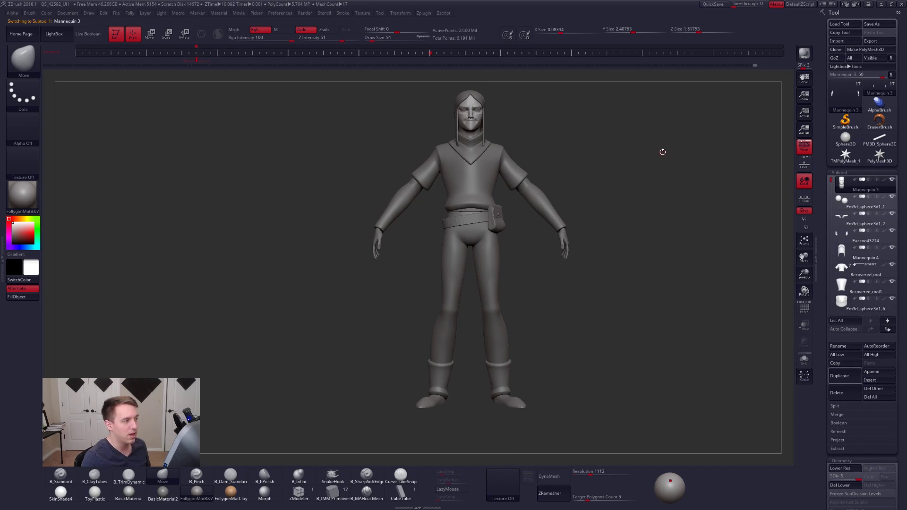
- Switch to the Follygon Gumroad page in Chrome and examine the brush list of the Follygon's Brushes product
key(alt+Tab)
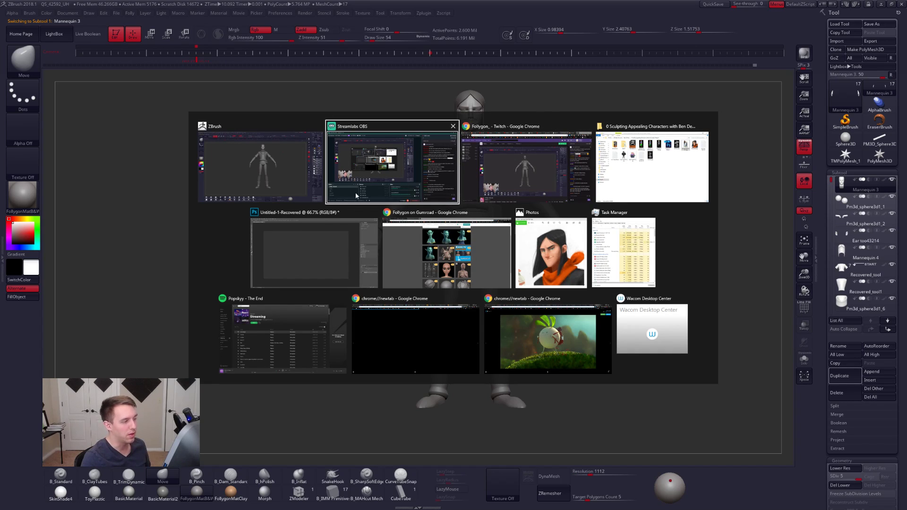
click(507, 214)
scroll(360, 233, down, 4)
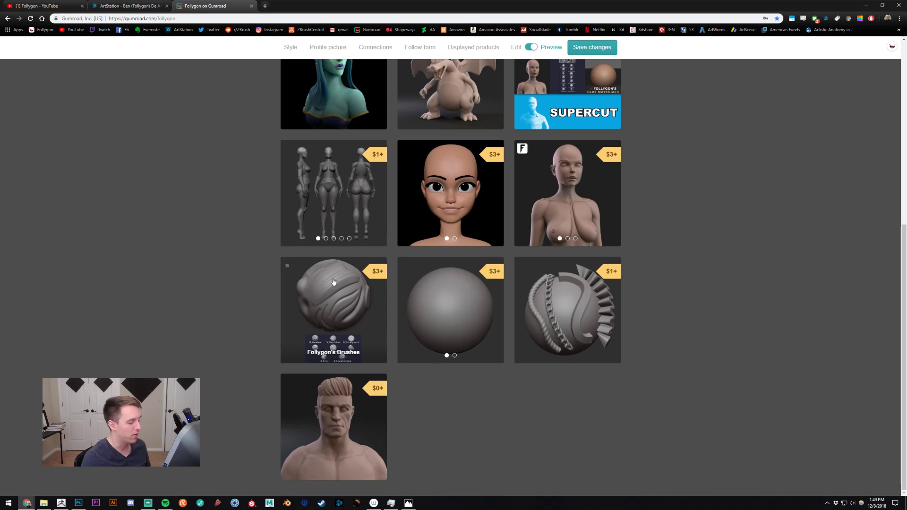
click(334, 274)
scroll(458, 250, down, 1)
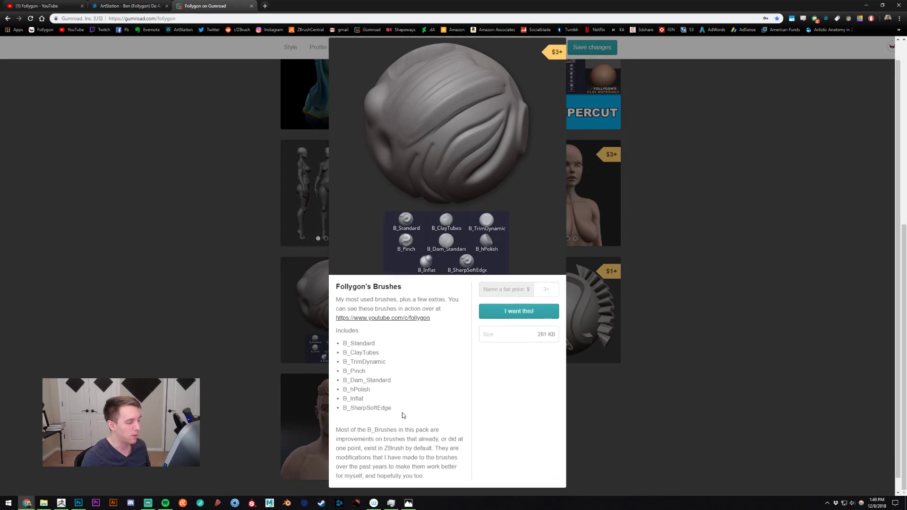
drag(382, 391, 339, 333)
click(418, 345)
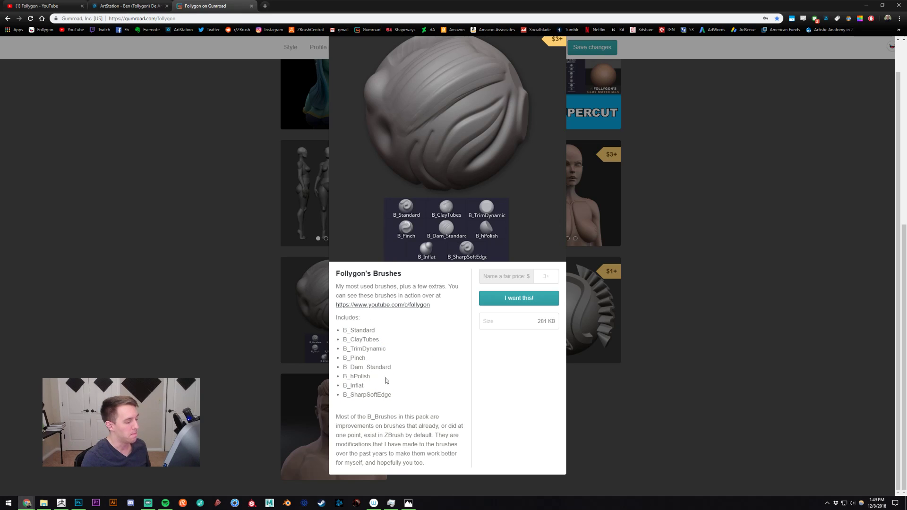
click(232, 219)
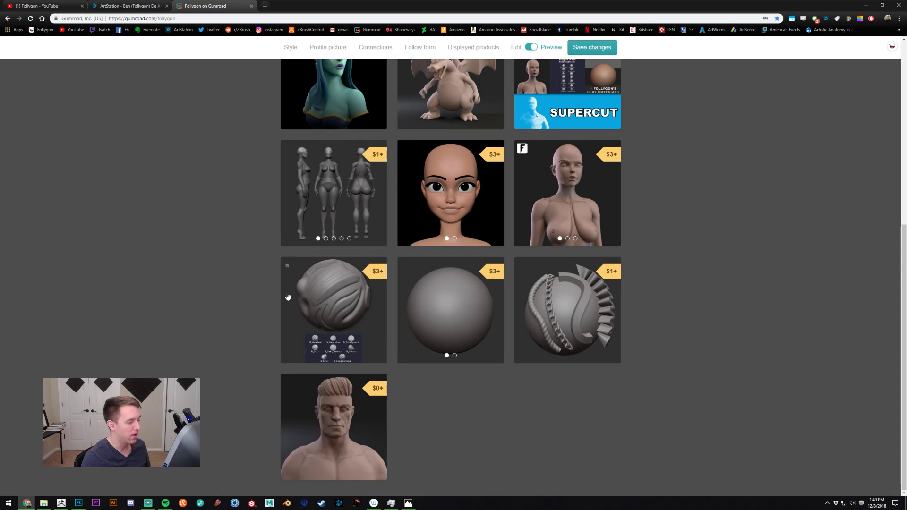
- Browse the Gumroad products and reopen Follygon's Brushes to review its included brushes
scroll(258, 290, up, 2)
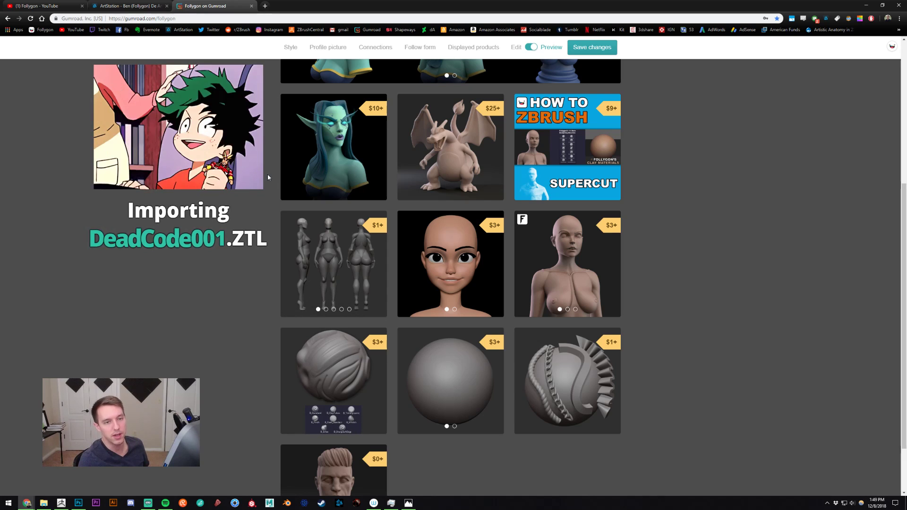
scroll(215, 242, down, 1)
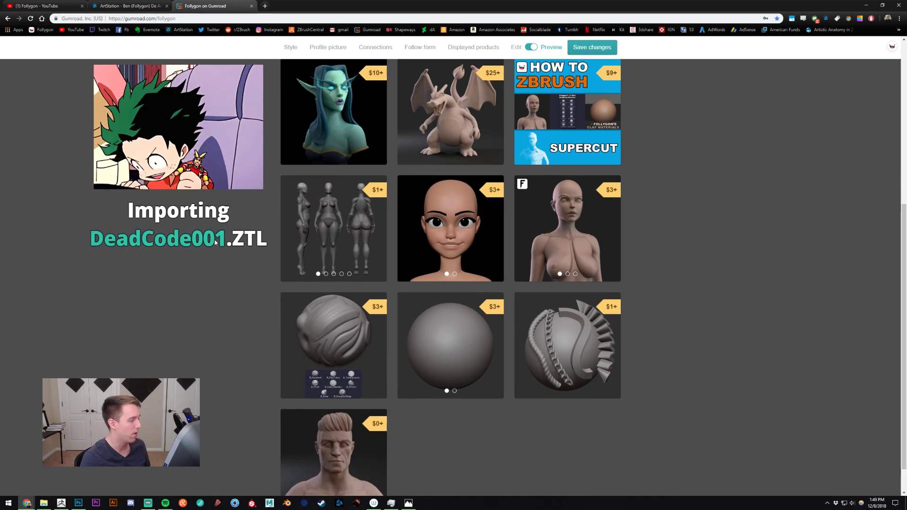
click(338, 338)
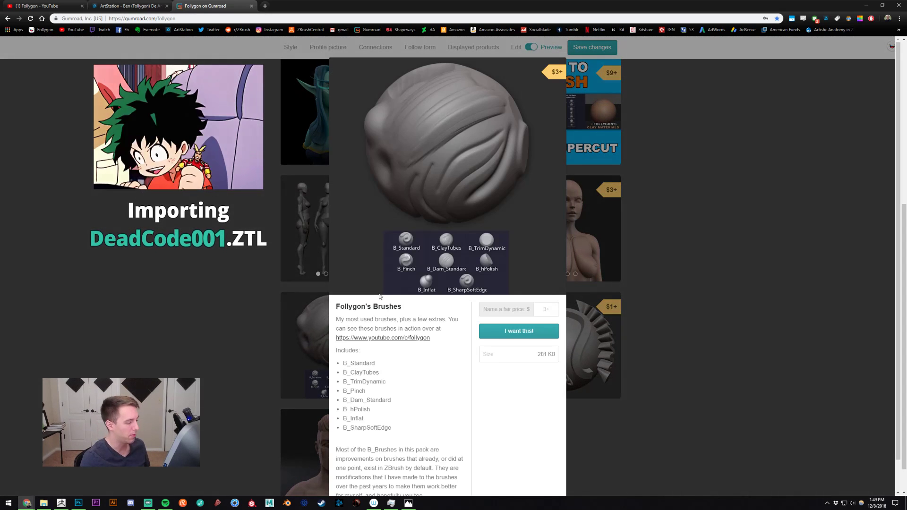
drag(406, 387, 357, 344)
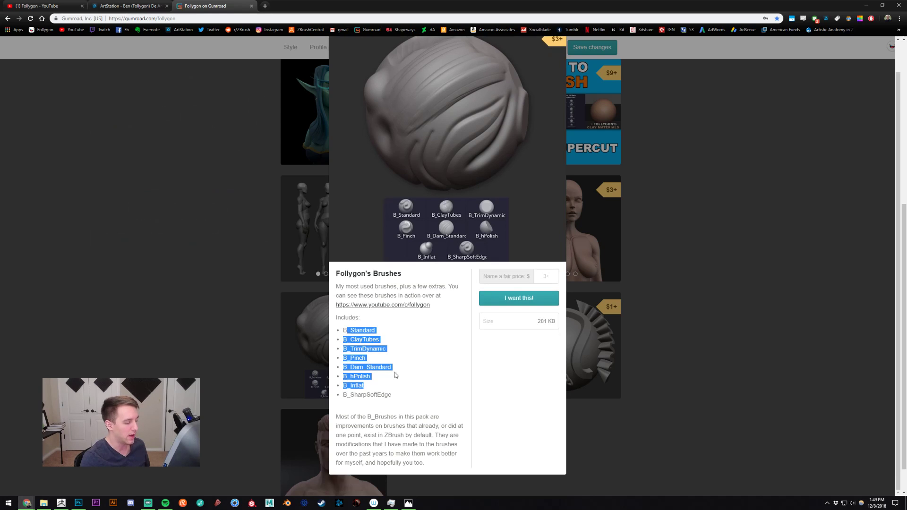
click(347, 352)
click(202, 239)
- Switch back to ZBrush and view the full character from a three-quarter angle
scroll(209, 243, up, 3)
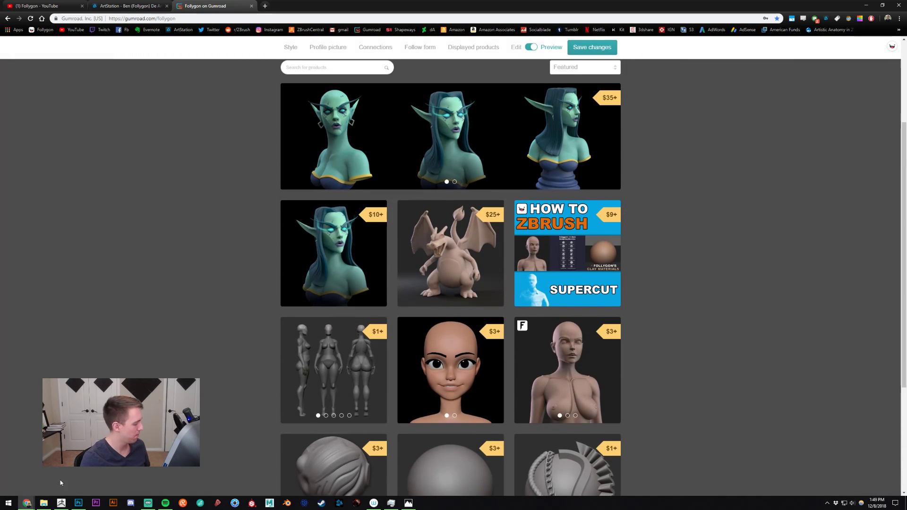
click(61, 503)
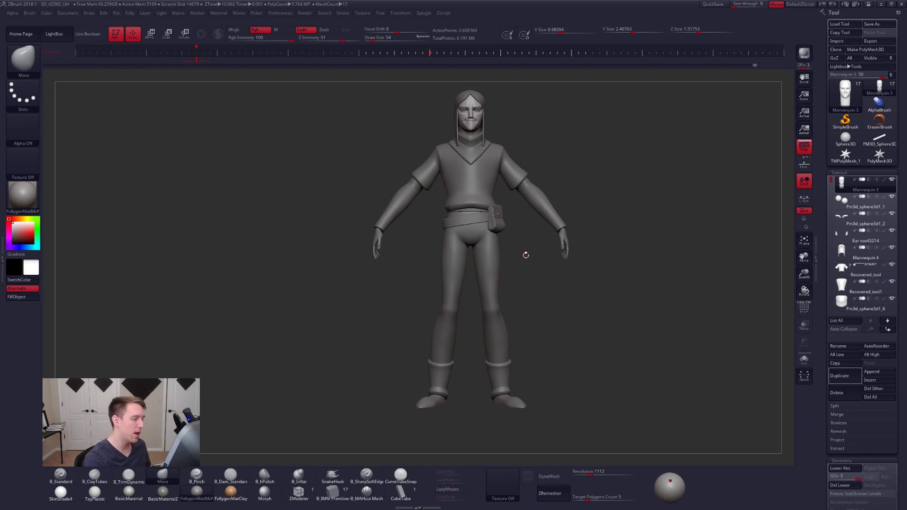
drag(525, 240, 611, 224)
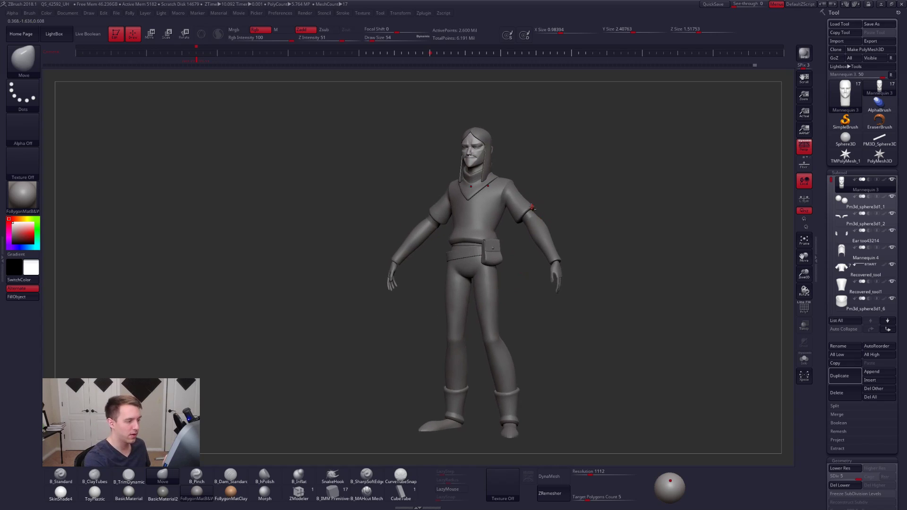
- Hide the hair subtool Mannequin 4 and make the head subtool Mannequin 3 active
alt+drag(531, 207, 480, 186)
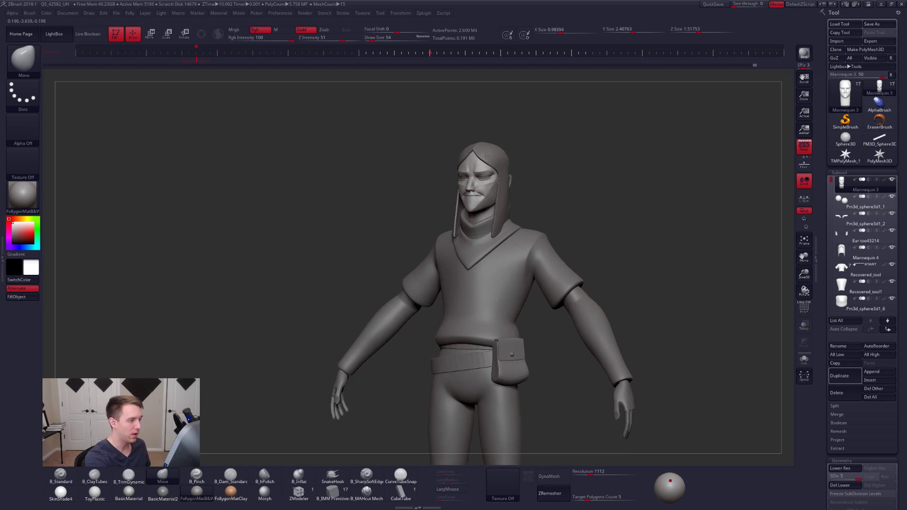
shift+right_drag(486, 156, 522, 222)
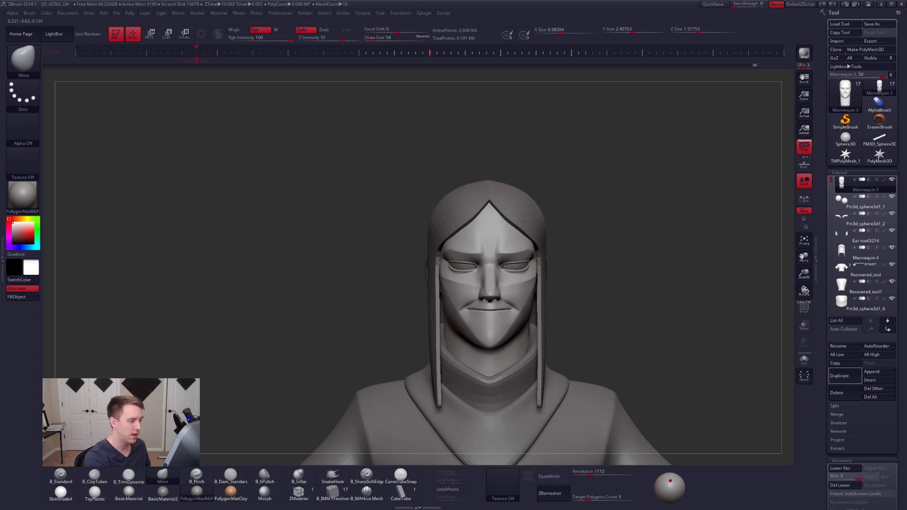
alt+click(523, 222)
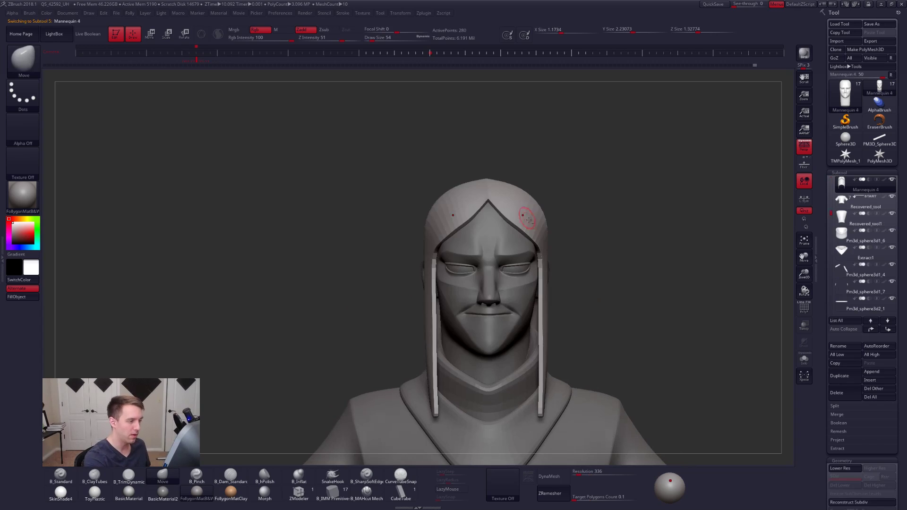
click(841, 204)
right_drag(626, 280, 579, 287)
alt+click(531, 312)
- Examine the head's polygroups and wireframe around the mouth at the lowest subdivision level
alt+right_drag(536, 313, 540, 272)
key(shift+f)
key(shift+f)
mouse_move(541, 273)
alt+right_down()
mouse_move(550, 278)
mouse_move(523, 304)
alt+right_up()
key(shift+d)
key(shift+d)
key(shift+f)
key(shift+d)
key(shift+d)
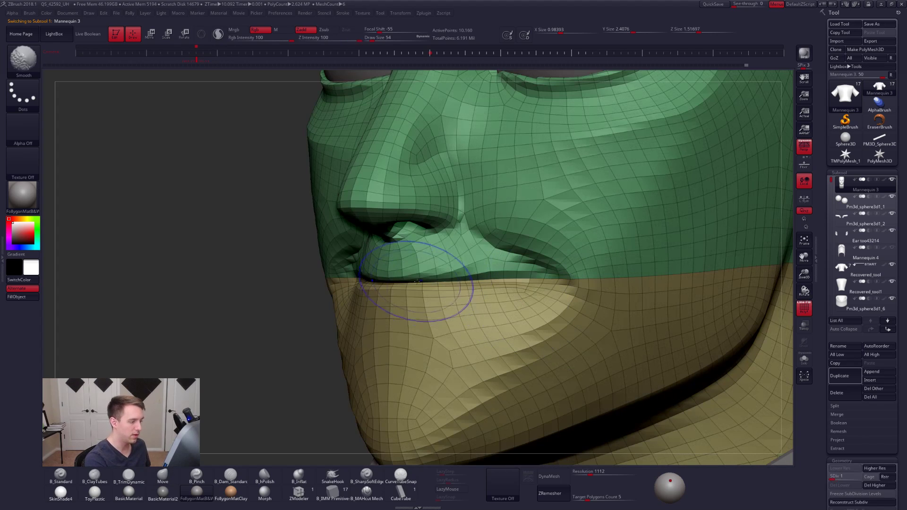
- Return the head to subdivision level 5 and turn off its wireframe display
mouse_move(570, 283)
alt+right_down()
mouse_move(542, 278)
mouse_move(584, 286)
alt+right_up()
key(d)
key(d)
key(d)
key(d)
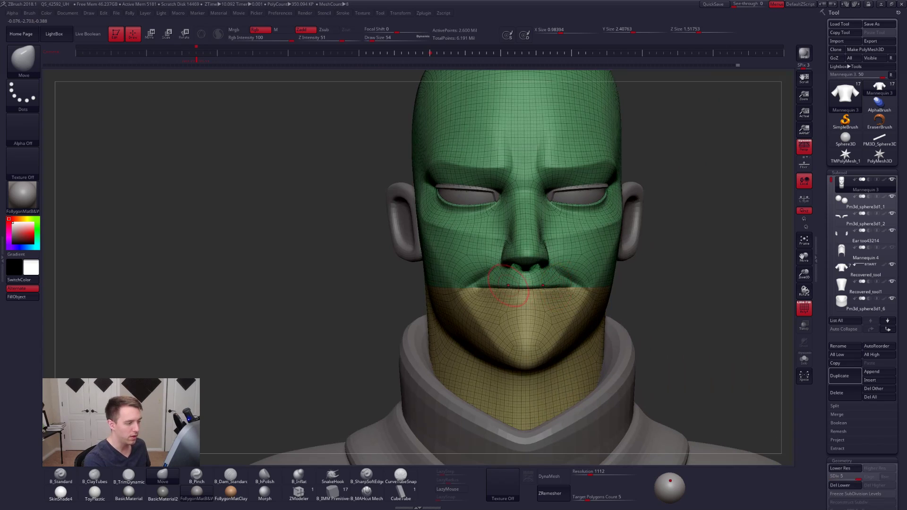
key(shift+f)
right_drag(524, 286, 544, 332)
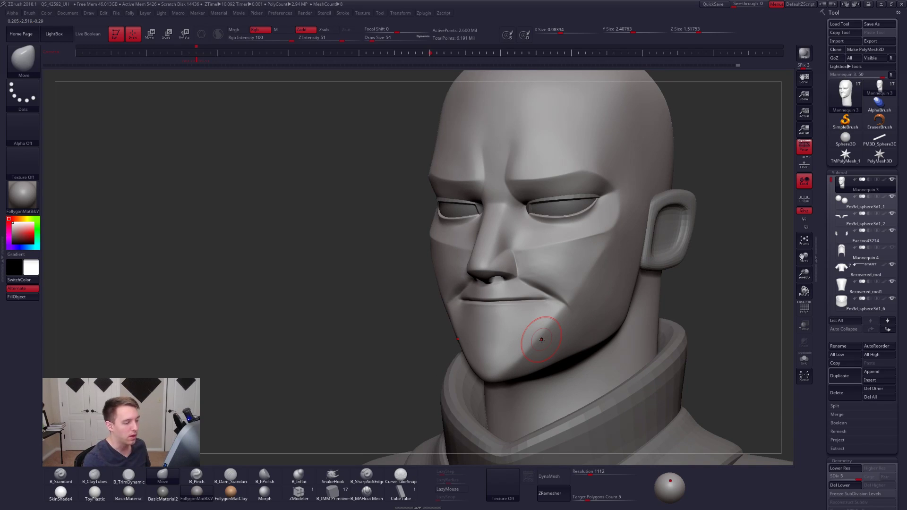
- Set the Move brush's draw size to 74, show the reference painting, and isolate the head in Solo mode
key(space)
drag(567, 306, 586, 308)
key(shift+z)
key(space)
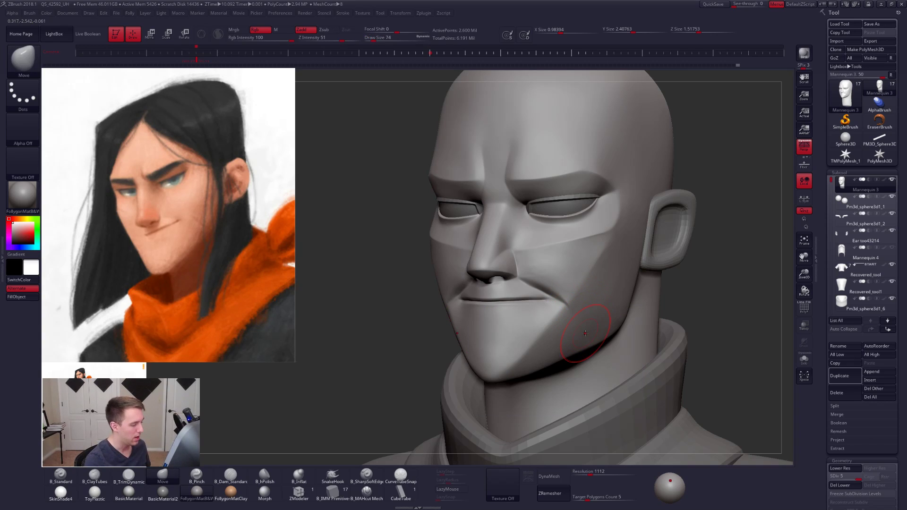
key(alt+s)
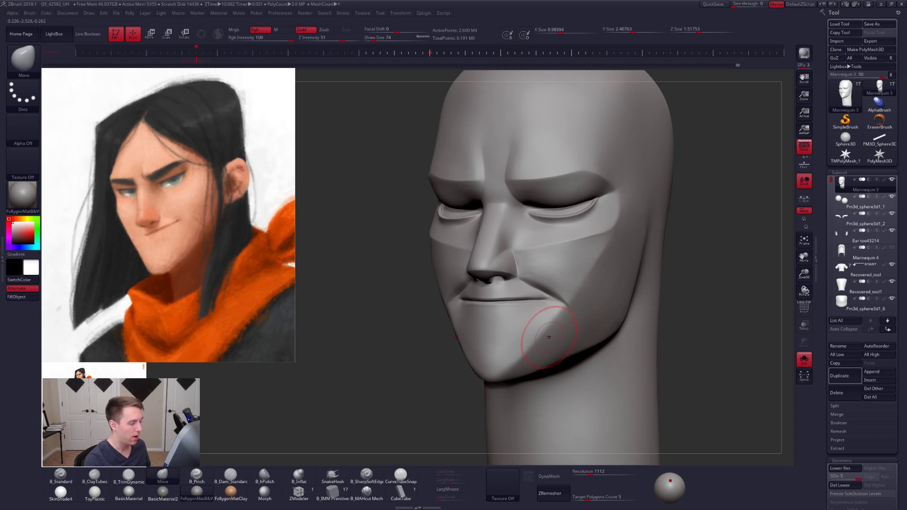
- At subdivision level 1, pull the chin and mouth area forward in side view with the Move brush at draw size 252
shift+right_drag(542, 333, 530, 338)
key(shift+d)
key(shift+d)
key(shift+d)
key(shift+d)
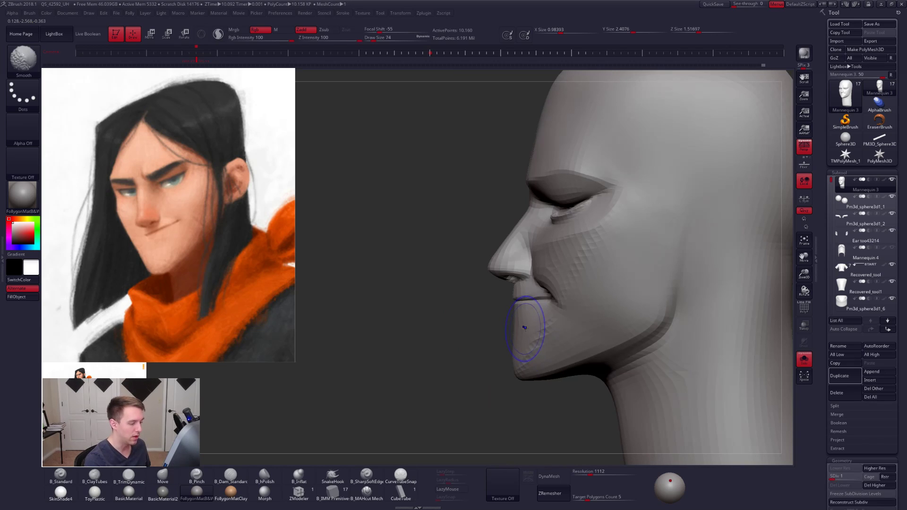
key(space)
drag(528, 327, 532, 328)
key(space)
drag(519, 365, 525, 365)
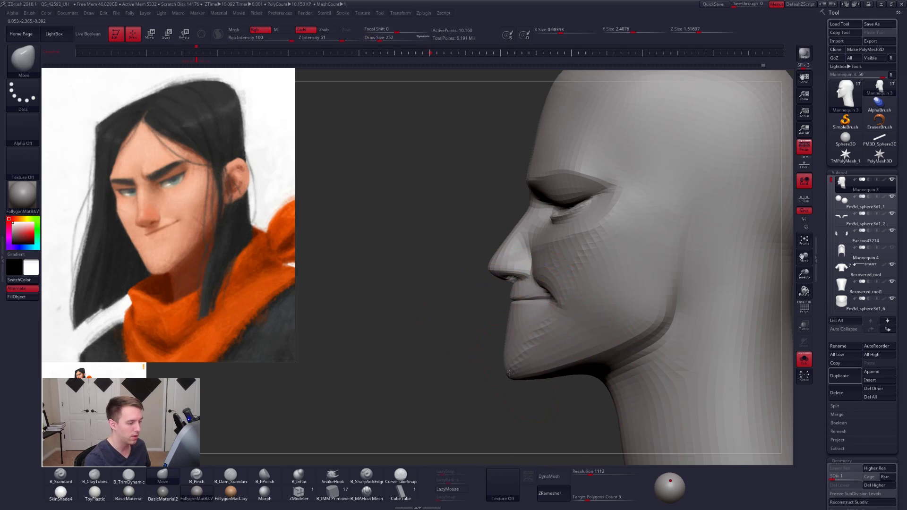
- Refine the chin and mouth shape with the Move brush, reducing its draw size to 140 and further to 104
key(space)
drag(539, 335, 533, 335)
mouse_move(525, 342)
right_down()
mouse_move(542, 354)
mouse_move(510, 336)
right_up()
right_drag(537, 344, 565, 341)
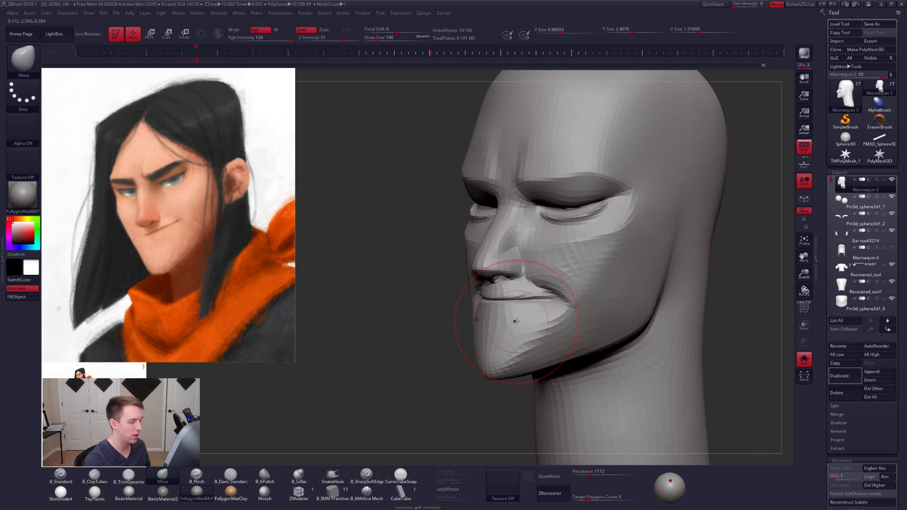
key(bracketleft)
mouse_move(516, 267)
right_down()
mouse_move(580, 281)
mouse_move(501, 321)
mouse_move(520, 316)
mouse_move(537, 330)
mouse_move(520, 328)
right_up()
key(ctrl+d)
key(shift+d)
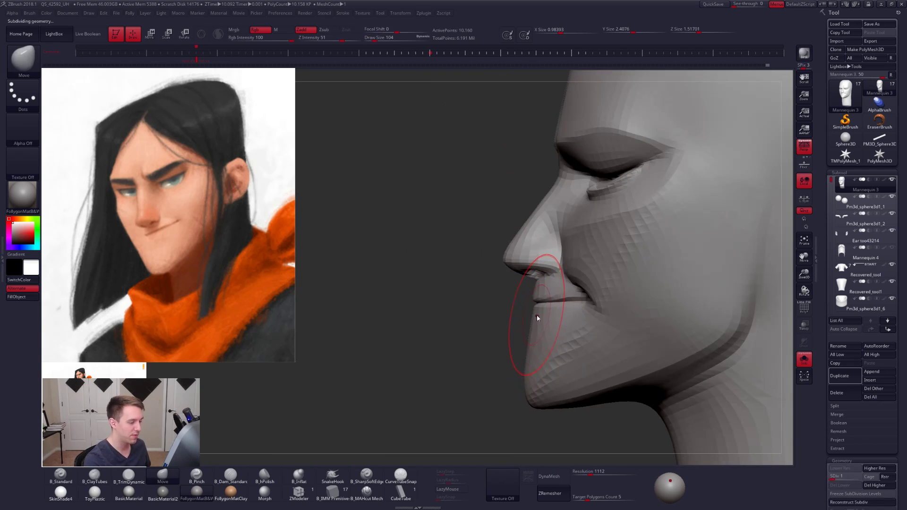
- Adjust the lip and nose profile in side view with the Move brush, going from draw size 113 to 74
key(])
drag(535, 316, 539, 316)
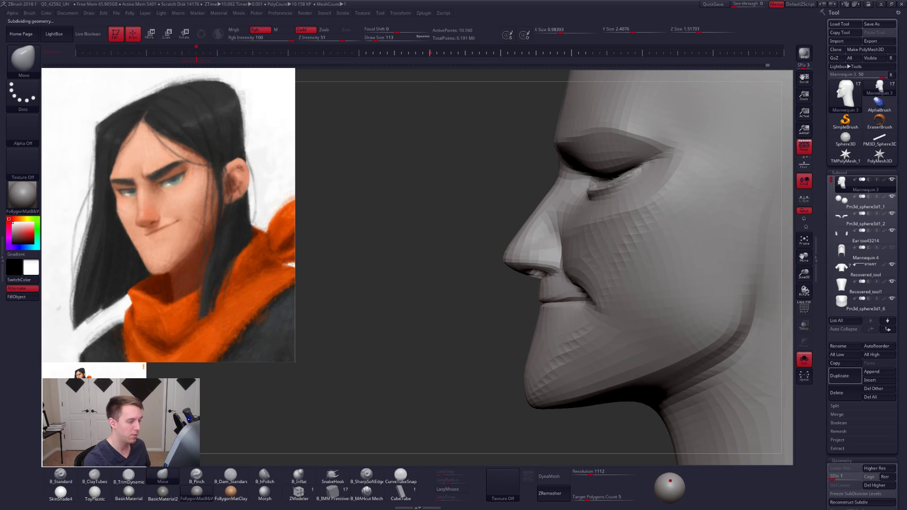
key(space)
drag(543, 270, 547, 279)
key(space)
alt+right_drag(547, 227, 547, 247)
key(space)
drag(547, 246, 535, 232)
key(space)
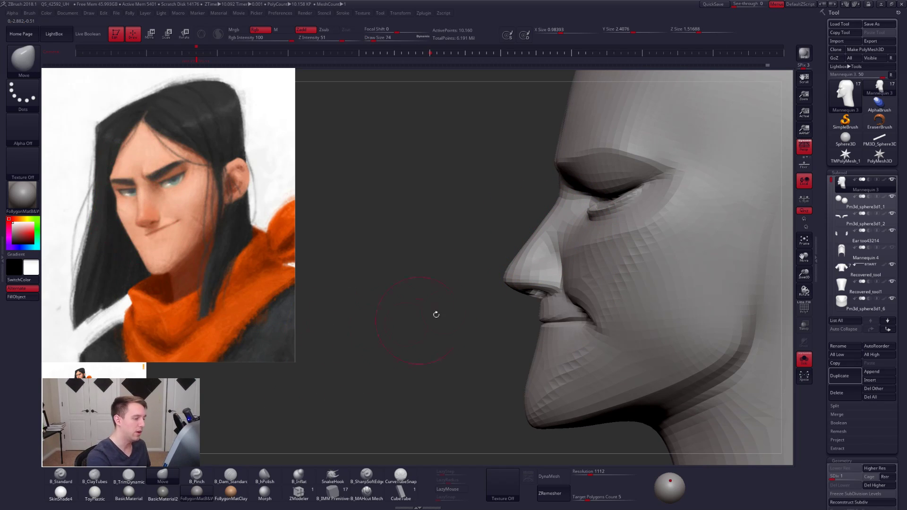
- Mask the lower nose and upper lip in side view, and step down to the lower subdivision levels
key(d)
key(d)
key(d)
key(d)
mouse_move(559, 255)
ctrl+mouse_down()
mouse_move(543, 252)
mouse_move(440, 319)
mouse_move(431, 350)
mouse_move(530, 331)
mouse_move(556, 261)
mouse_move(633, 241)
mouse_move(651, 261)
ctrl+mouse_up()
right_drag(541, 256, 544, 254)
key(shift+d)
key(shift+d)
key(shift+d)
key(shift+d)
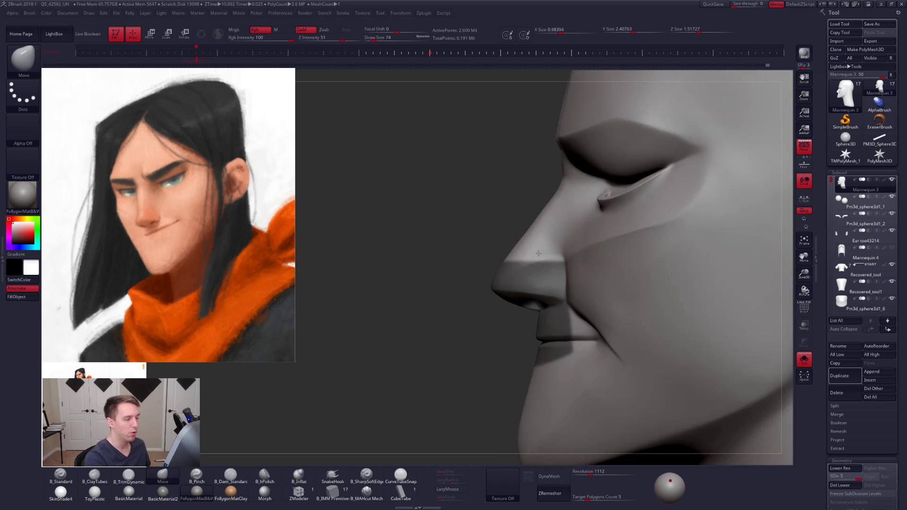
- Reshape the unmasked nose bridge at subdivision level 2 with the Move brush at draw size 67, and clear the mask
key(space)
drag(515, 283, 495, 286)
key(d)
key(space)
key(space)
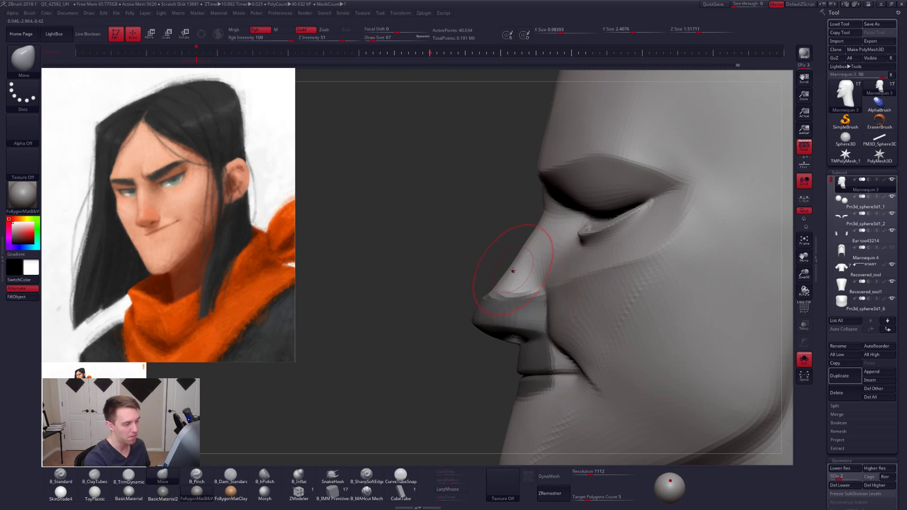
drag(411, 250, 513, 242)
- Check the nose at subdivision level 5, and smooth its bridge at level 3
key(space)
key(d)
key(d)
key(space)
key(3)
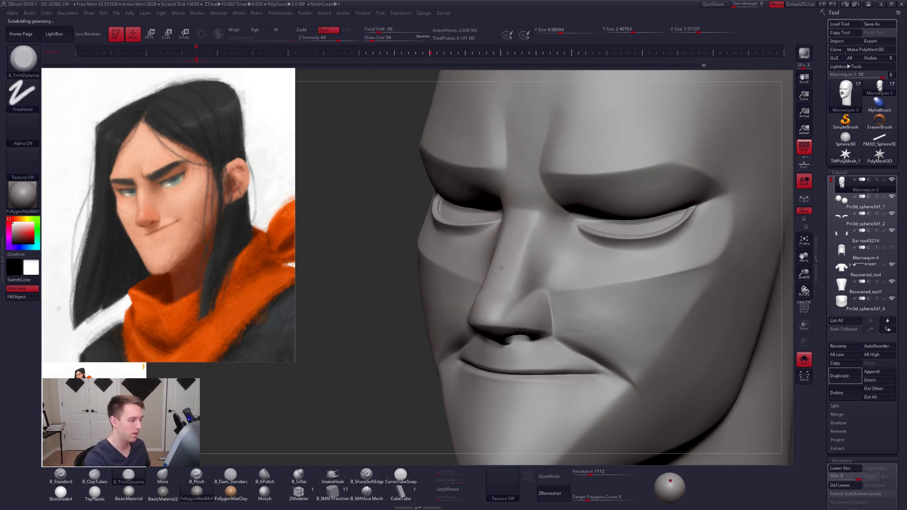
key(shift+d)
key(shift+d)
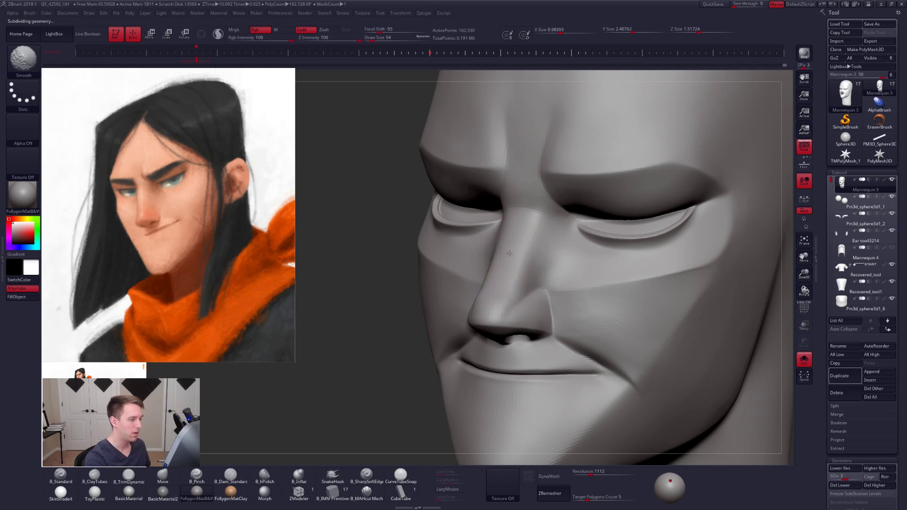
shift+right_drag(507, 257, 527, 257)
- Shape the nose tip in side view with the Move brush at draw size 29
key(b)
key(m)
key(v)
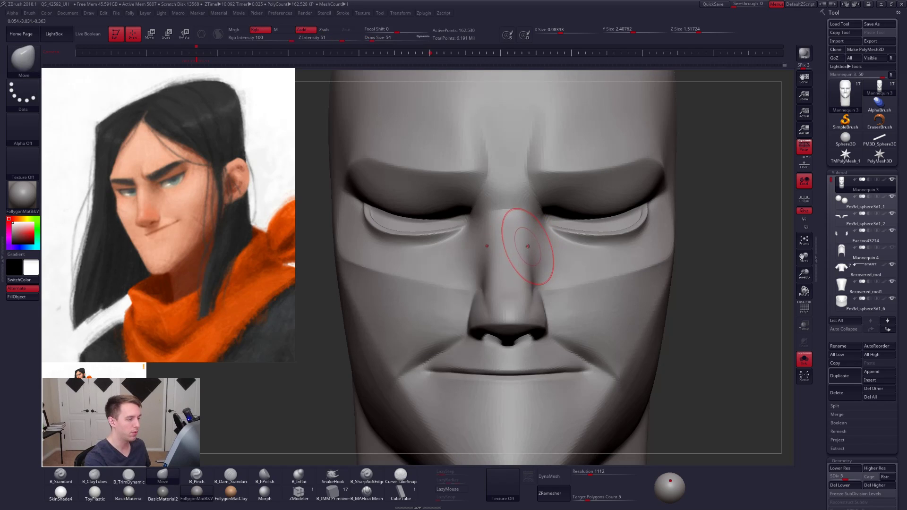
shift+right_drag(518, 264, 478, 364)
alt+right_drag(494, 315, 492, 294)
key(s)
drag(492, 294, 485, 293)
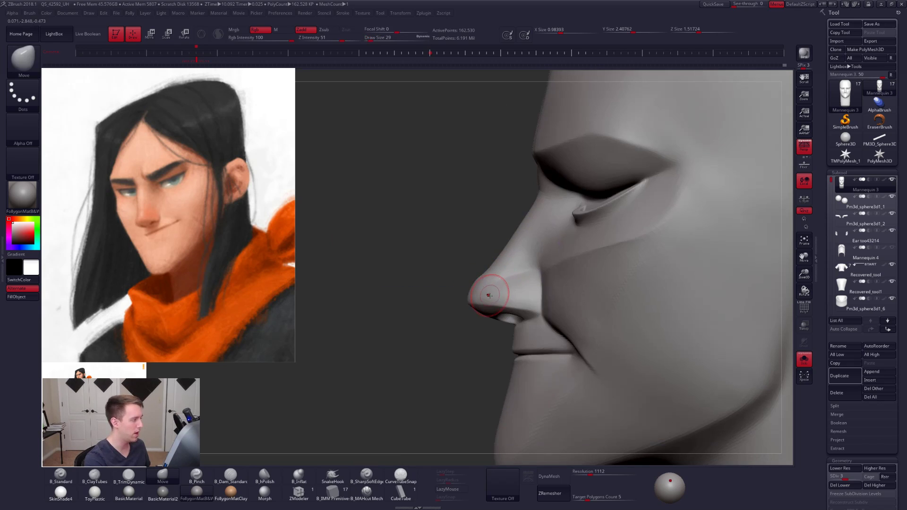
mouse_move(490, 288)
right_down()
mouse_move(504, 302)
mouse_move(496, 293)
right_up()
- Extend the nose profile around the tip and nostril, using a Move brush draw size of 43
key(s)
drag(478, 278, 473, 279)
mouse_move(468, 292)
right_down()
mouse_move(472, 301)
mouse_move(457, 303)
right_up()
key(space)
drag(491, 308, 498, 306)
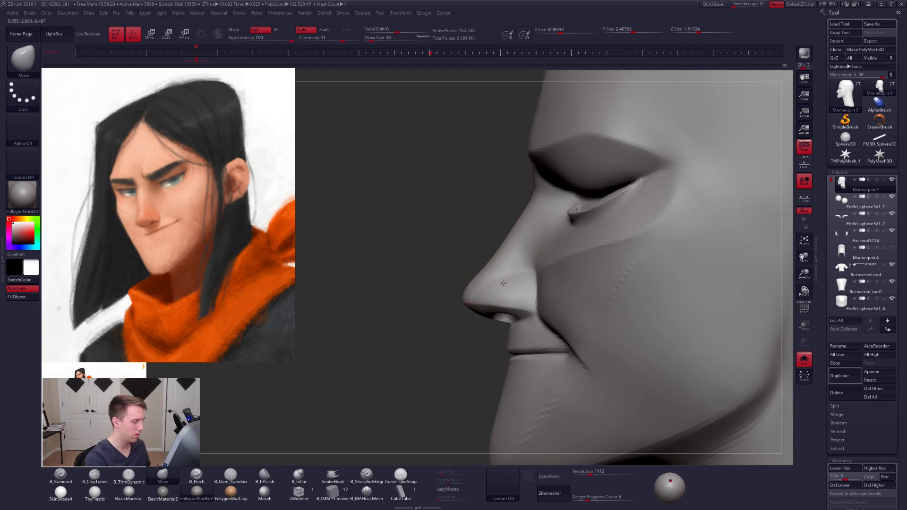
- Hide the reference painting and fine-tune the nose tip with the Move brush at draw size 38
right_drag(503, 283, 533, 279)
key(shift+z)
right_drag(451, 286, 459, 309)
key(space)
drag(469, 309, 467, 310)
shift+right_drag(461, 330, 463, 335)
- Build up the nose tip with the B_ClayTubes brush at Z intensity 10
key(2)
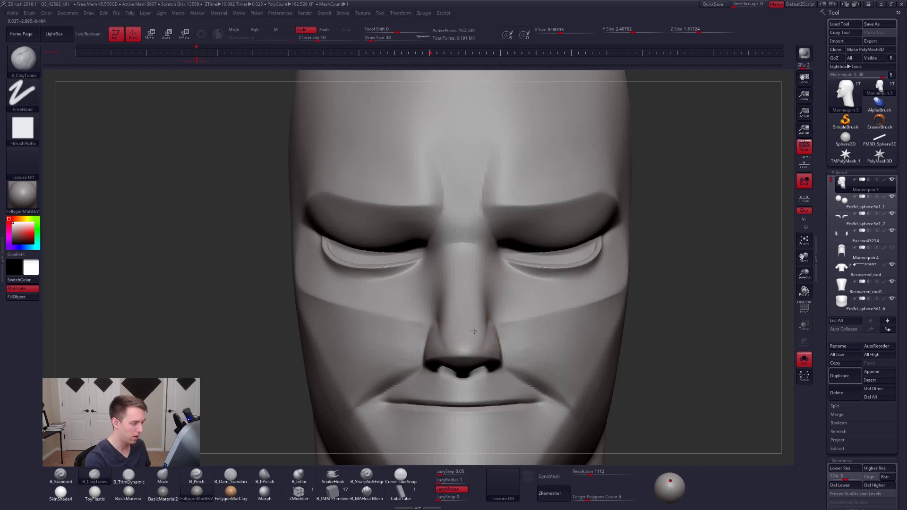
shift+drag(473, 332, 469, 338)
mouse_move(465, 329)
alt+right_down()
mouse_move(517, 289)
mouse_move(506, 313)
mouse_move(516, 307)
mouse_move(476, 314)
alt+right_up()
mouse_move(509, 341)
ctrl+mouse_down()
mouse_move(529, 325)
mouse_move(496, 303)
mouse_move(484, 355)
ctrl+mouse_up()
- Turn off perspective and lasso-mask the whole nose in side view
click(804, 148)
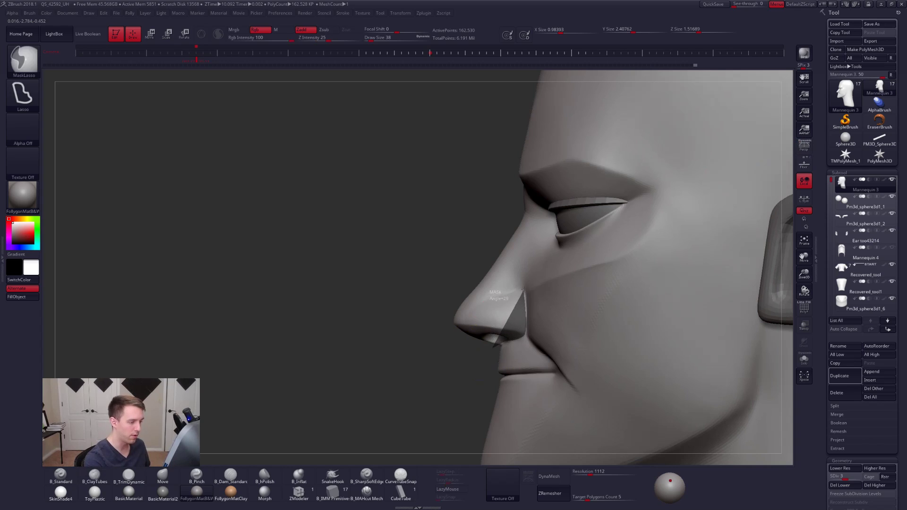
mouse_move(553, 239)
ctrl+mouse_down()
mouse_move(503, 211)
mouse_move(286, 349)
ctrl+mouse_up()
mouse_move(519, 215)
ctrl+alt+mouse_down()
mouse_move(529, 188)
mouse_move(562, 217)
ctrl+alt+mouse_up()
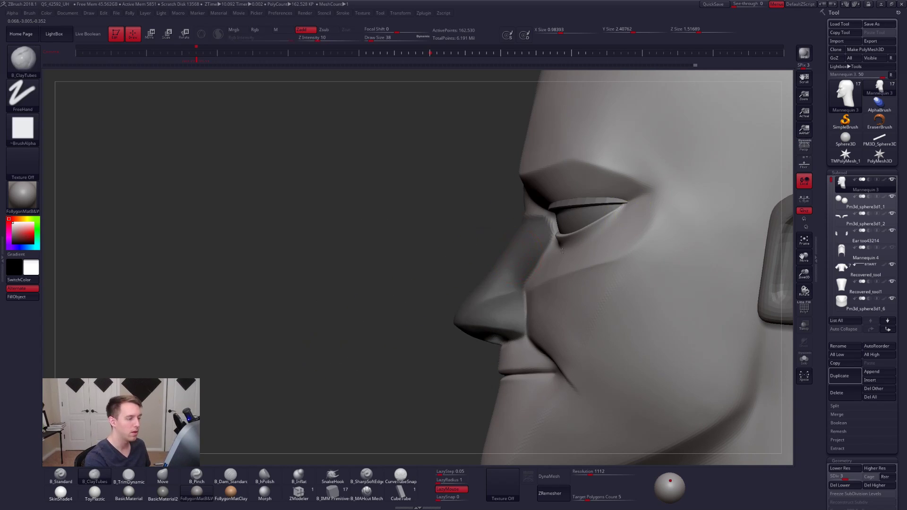
drag(369, 236, 537, 254)
mouse_move(528, 217)
ctrl+alt+mouse_down()
mouse_move(524, 294)
mouse_move(632, 231)
ctrl+alt+mouse_up()
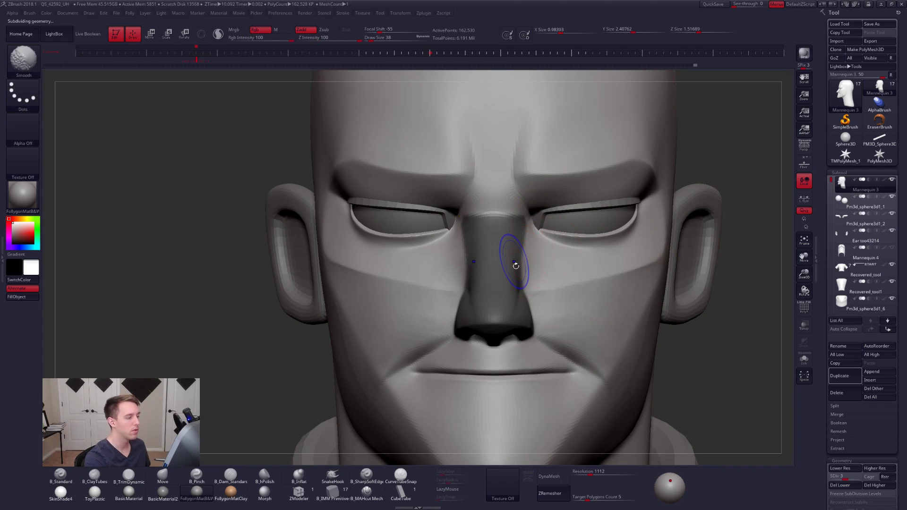
- Drop to subdivision level 1, soften the nose mask, and invert it so only the nose is editable
key(shift+d)
key(shift+d)
ctrl+click(514, 293)
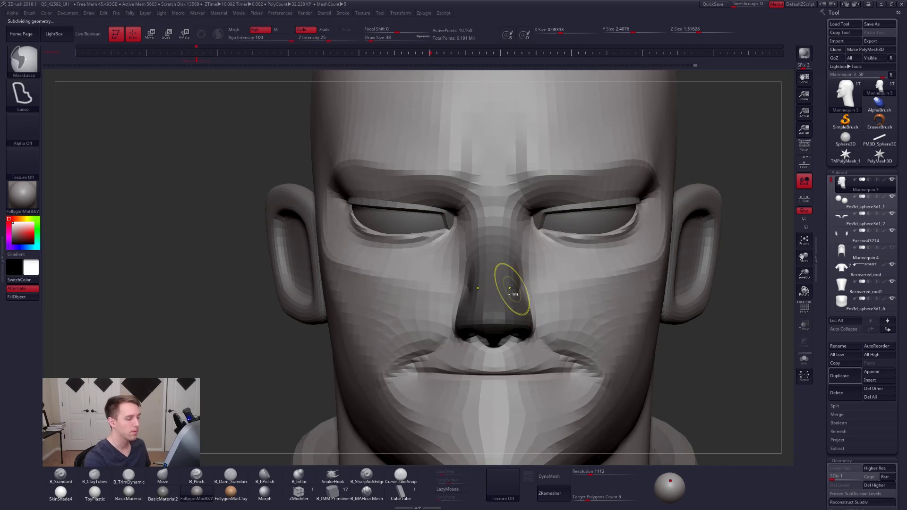
ctrl+click(735, 326)
ctrl+click(522, 315)
- Adjust the unmasked nose's width with horizontal Transpose lines extending sideways from its centre
key(w)
drag(494, 324, 613, 324)
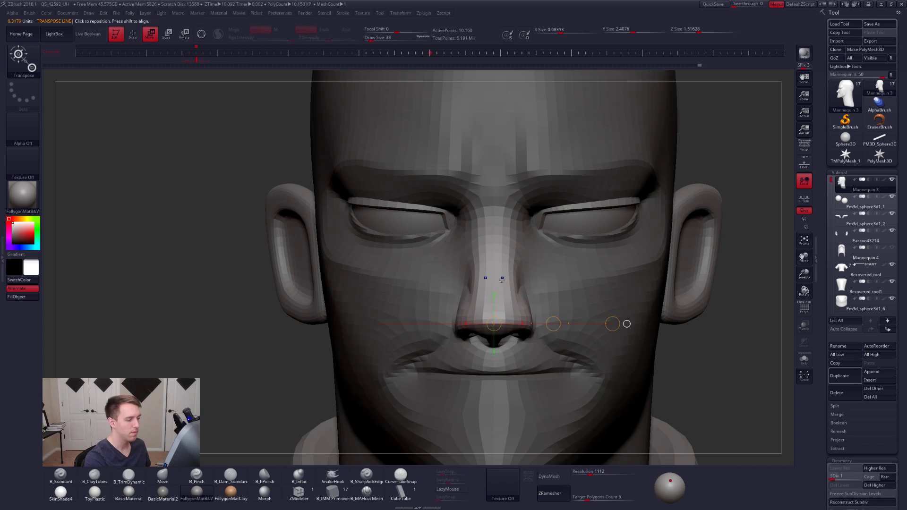
drag(502, 279, 596, 279)
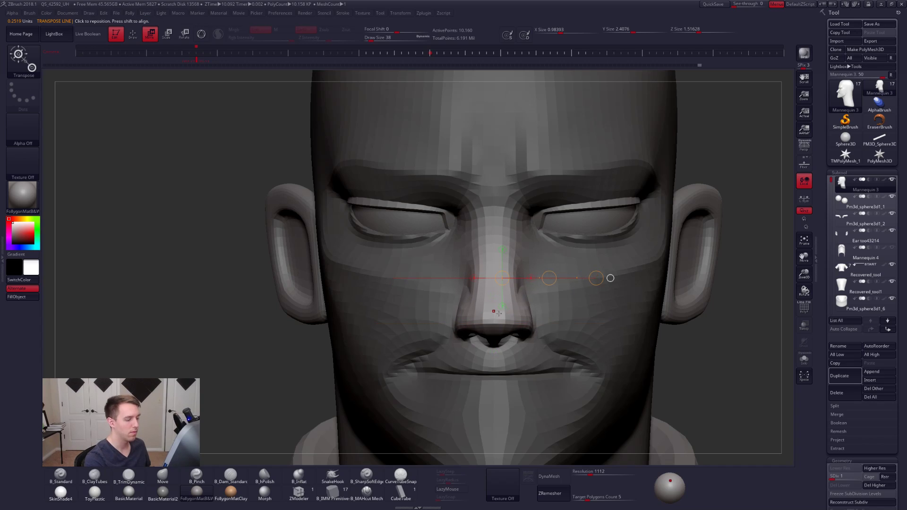
drag(494, 294, 561, 295)
- Turn perspective back on, return to the Move brush, show the reference painting, and clear the mask
mouse_move(610, 312)
right_down()
mouse_move(560, 293)
mouse_move(554, 328)
mouse_move(563, 302)
right_up()
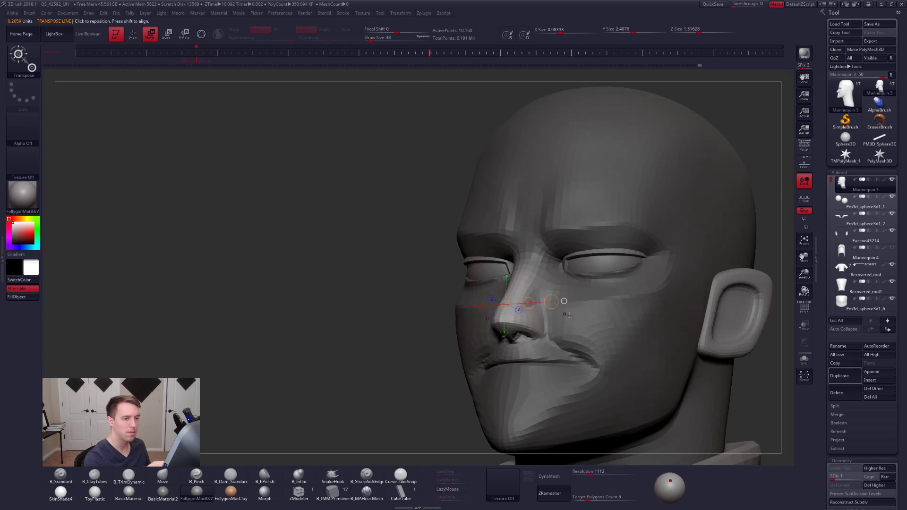
click(803, 148)
key(q)
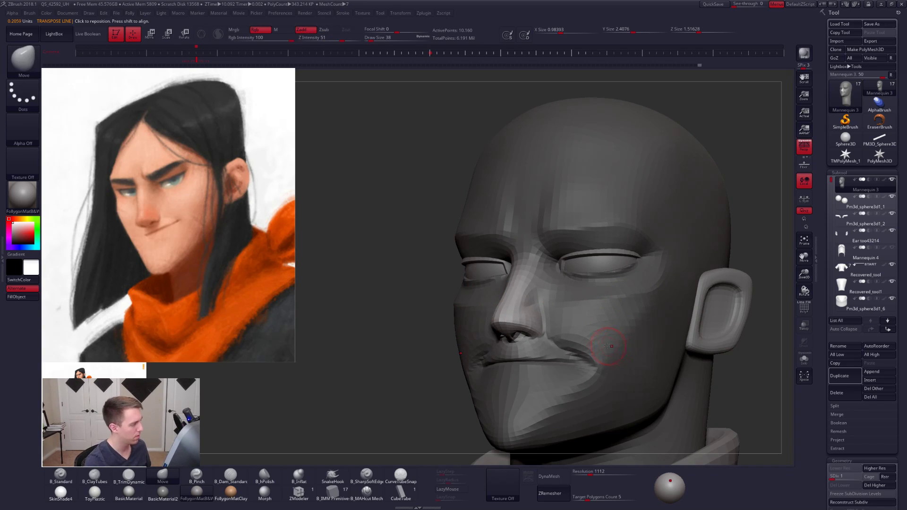
mouse_move(412, 389)
mouse_down()
mouse_move(411, 397)
mouse_move(426, 374)
mouse_move(531, 332)
mouse_up()
key(space)
right_drag(531, 329, 523, 416)
right_drag(526, 325, 441, 341)
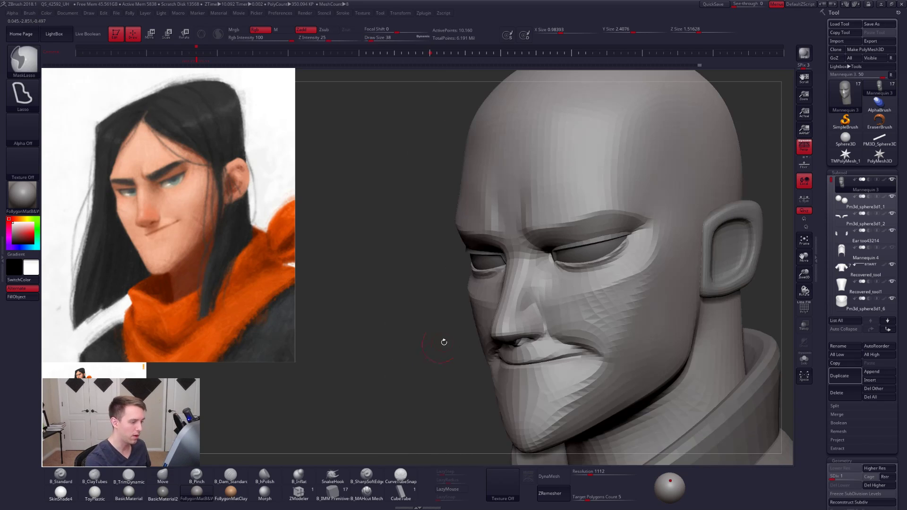
- Adjust the side of the nose in profile, raise the head to subdivision level 2, and set the draw size to 74
right_drag(528, 310, 532, 309)
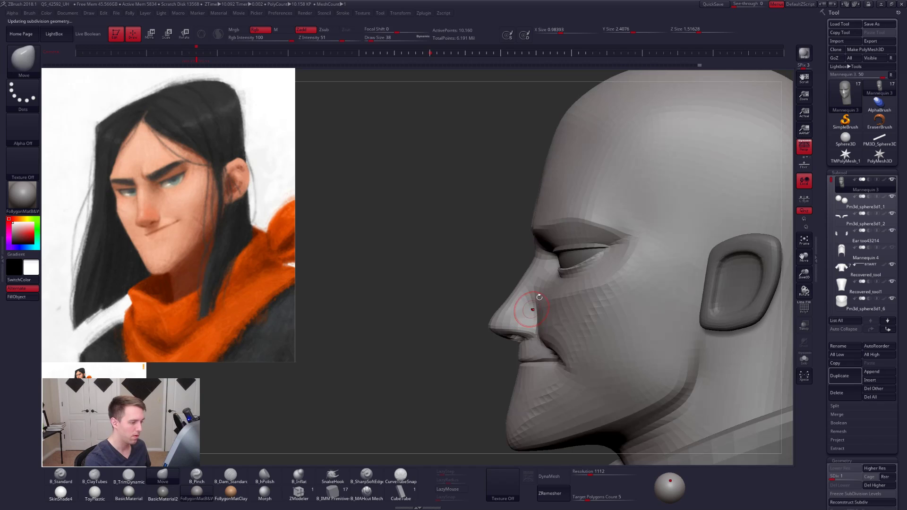
key(d)
key(s)
drag(540, 298, 543, 298)
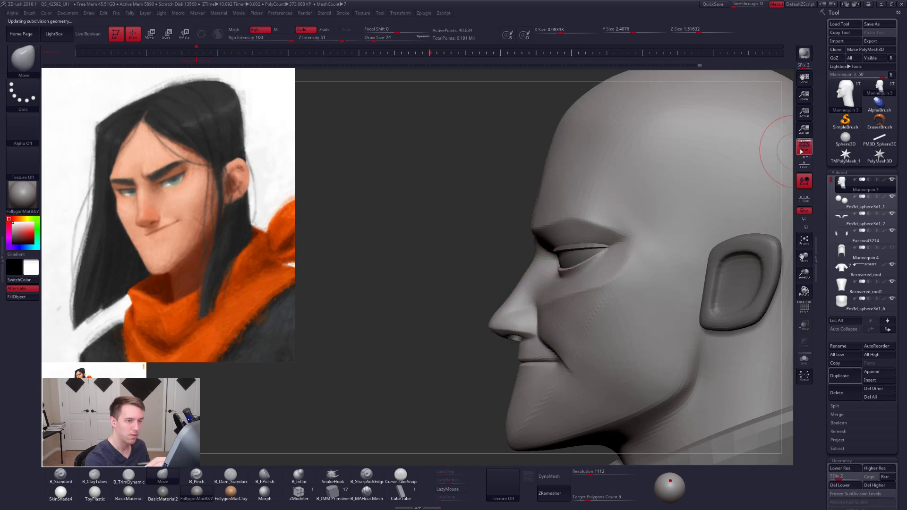
- Drop to subdivision level 1, lasso-mask beside the nose, and nudge the nose profile with the Move brush at draw size 113
key(shift+d)
key(ctrl)
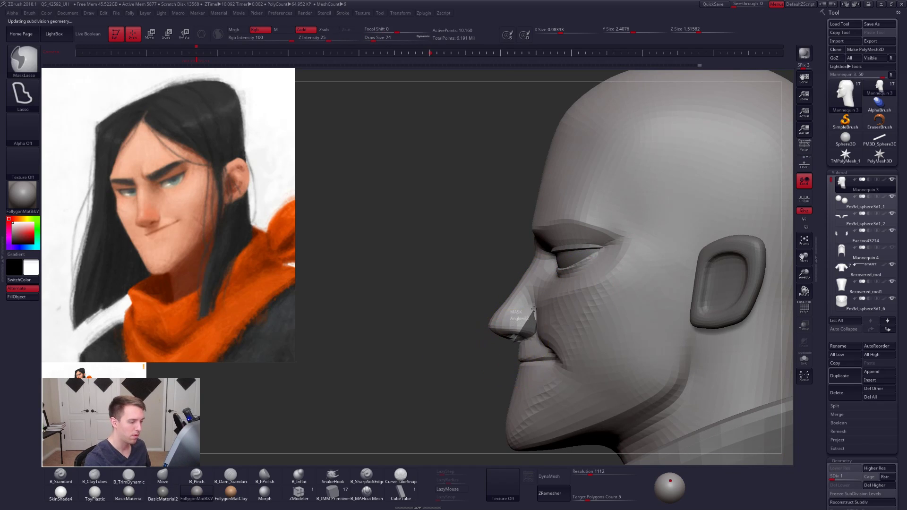
mouse_move(549, 282)
ctrl+mouse_down()
mouse_move(548, 187)
mouse_move(480, 312)
ctrl+mouse_up()
key(s)
drag(512, 351, 515, 351)
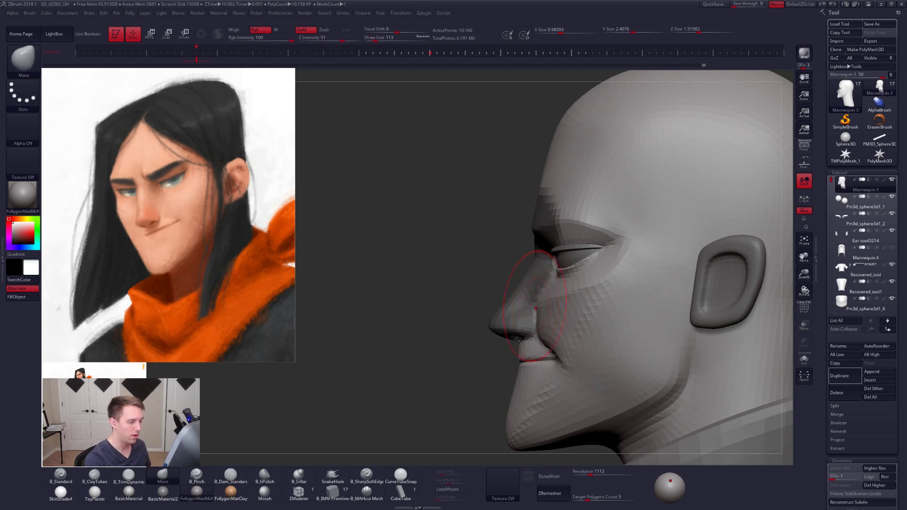
ctrl+click(498, 309)
ctrl+click(494, 292)
ctrl+click(508, 302)
- Set the draw size to 130, mask everything except the front of the face, and refine the nose profile
key(ctrl+h)
key(s)
drag(531, 306, 534, 305)
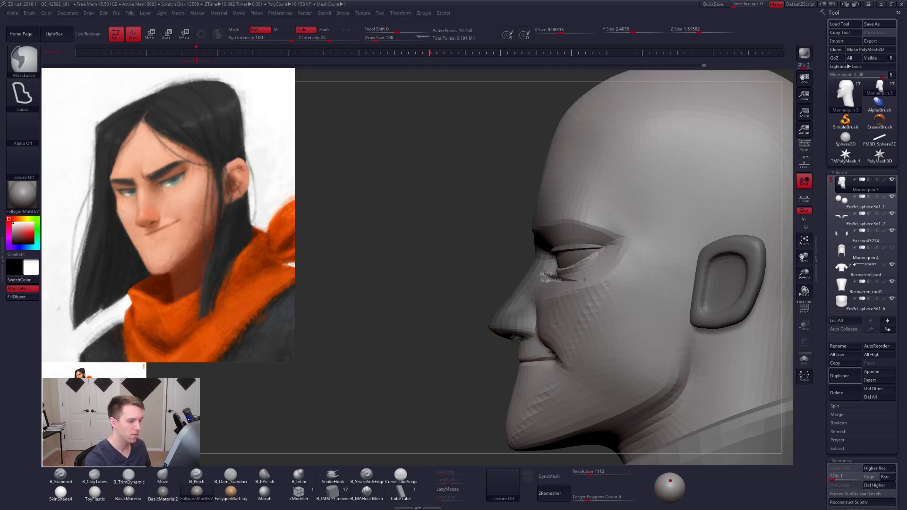
mouse_move(595, 279)
ctrl+mouse_down()
mouse_move(414, 217)
mouse_move(378, 248)
ctrl+mouse_up()
ctrl+click(494, 310)
ctrl+click(493, 309)
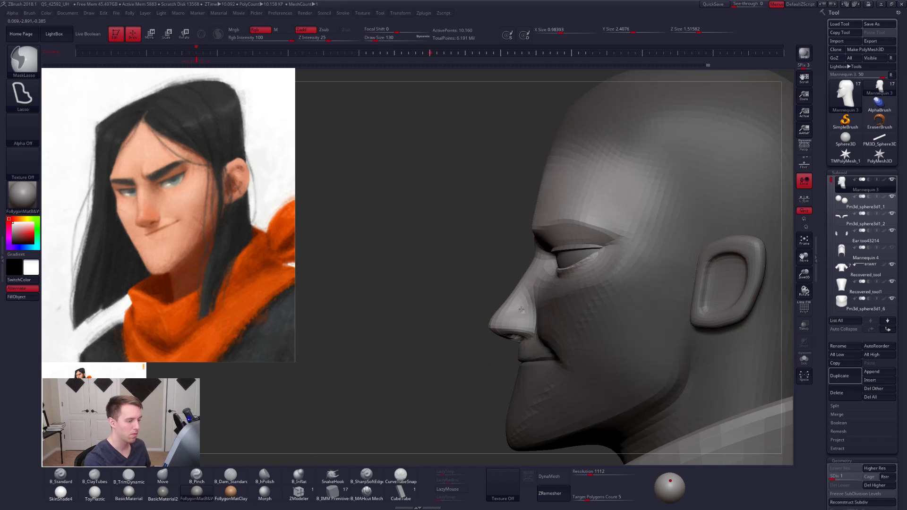
ctrl+click(532, 321)
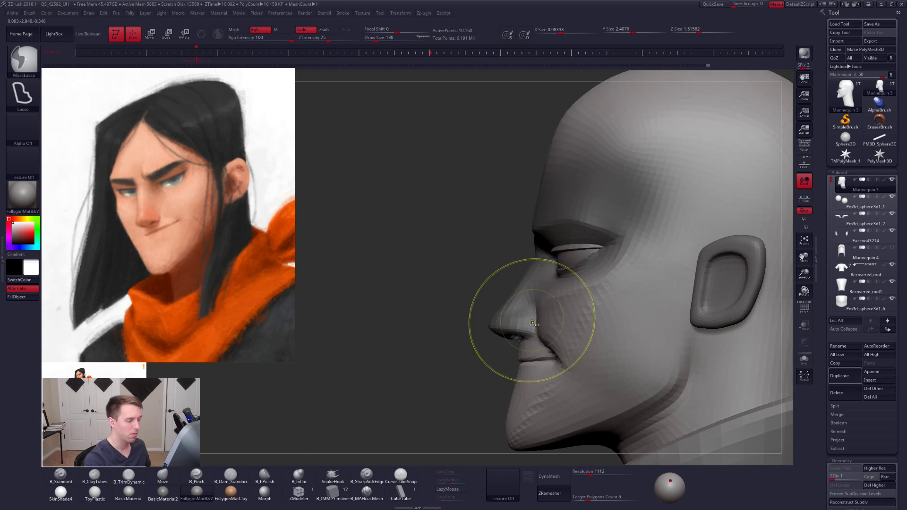
- Adjust the cheek beside the nose and mouth with varying Move brush sizes, and raise the head to subdivision level 2
drag(544, 293, 545, 291)
key(space)
click(545, 292)
key(bracketright)
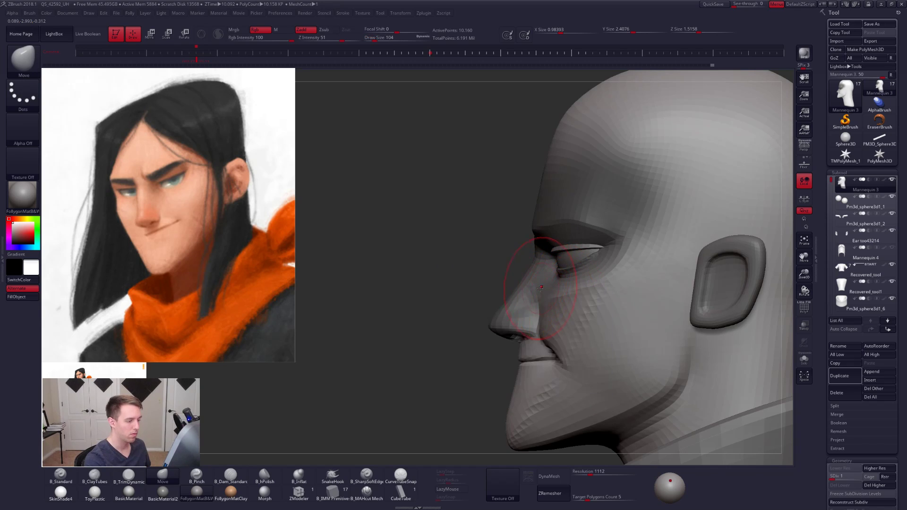
mouse_move(545, 318)
right_down()
mouse_move(597, 313)
mouse_move(545, 309)
mouse_move(524, 322)
mouse_move(583, 313)
mouse_move(543, 304)
right_up()
key(bracketleft)
key(space)
click(542, 320)
key(space)
click(556, 320)
key(ctrl+d)
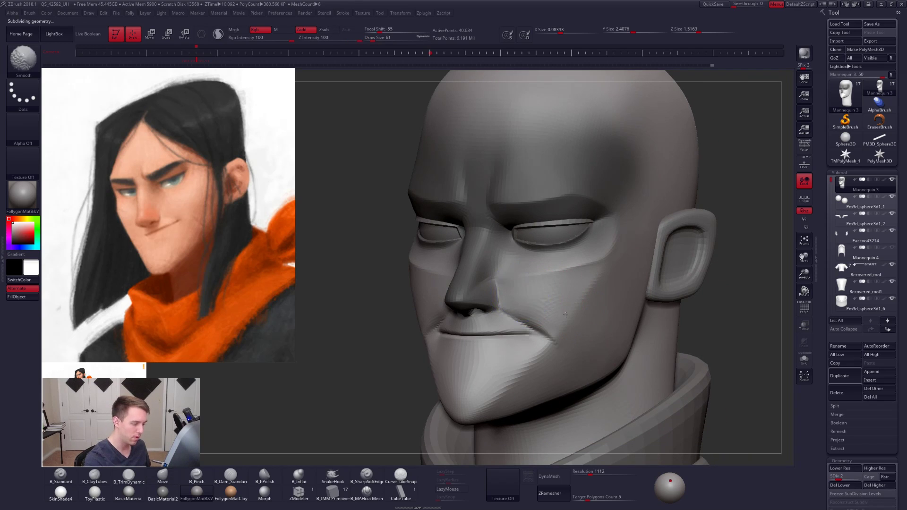
- Reshape the fold beside the mouth, raise the head to subdivision level 3, and refine the cheek at draw size 54
shift+drag(548, 310, 548, 306)
mouse_move(548, 308)
right_down()
mouse_move(528, 306)
mouse_move(561, 299)
mouse_move(522, 290)
right_up()
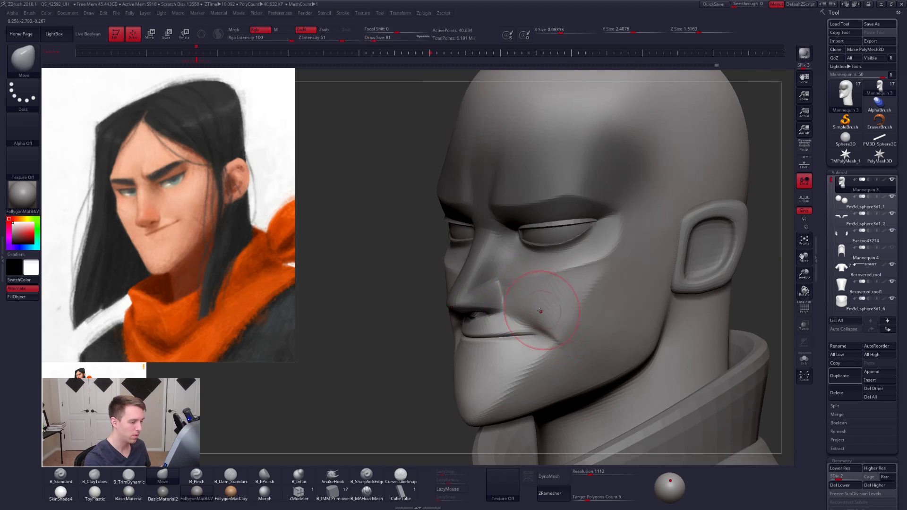
key(ctrl+d)
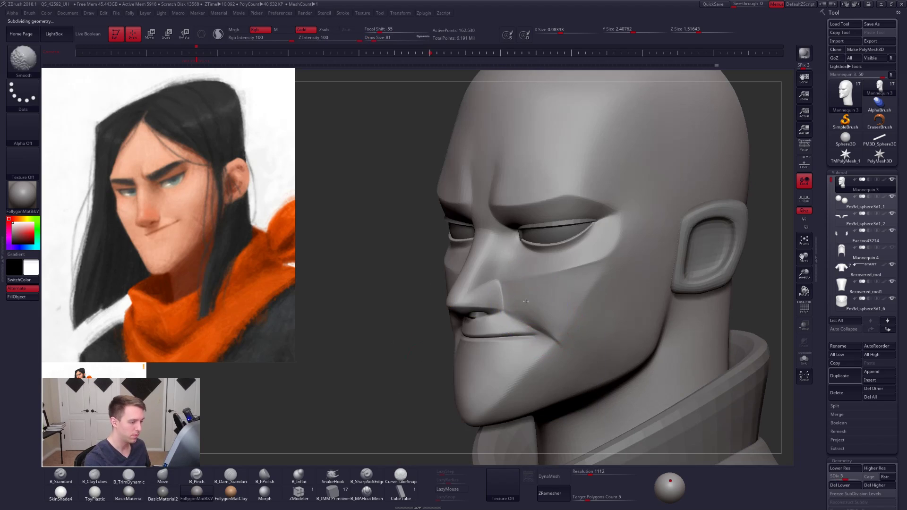
key(space)
click(546, 322)
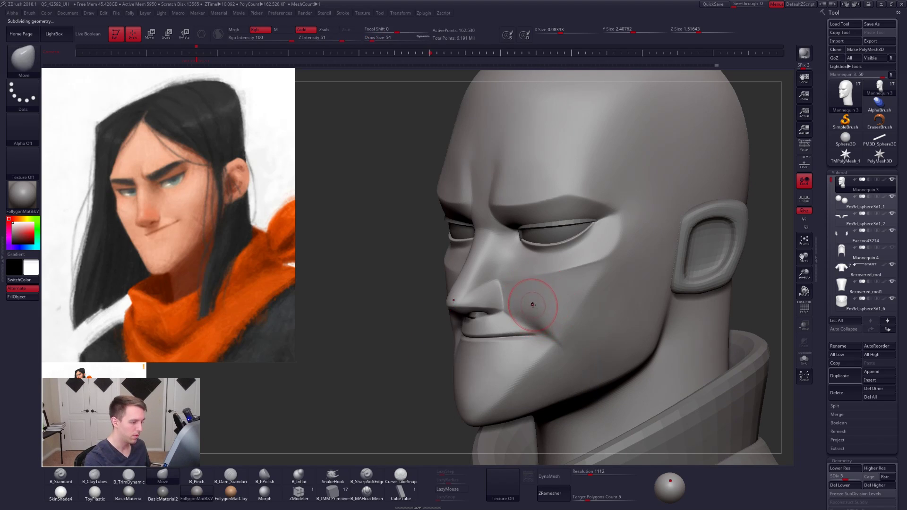
alt+right_drag(521, 312, 533, 304)
- Drop to subdivision level 2, fill the fold at the mouth corner with ClayTubes, and smooth it at draw size 104
key(shift+d)
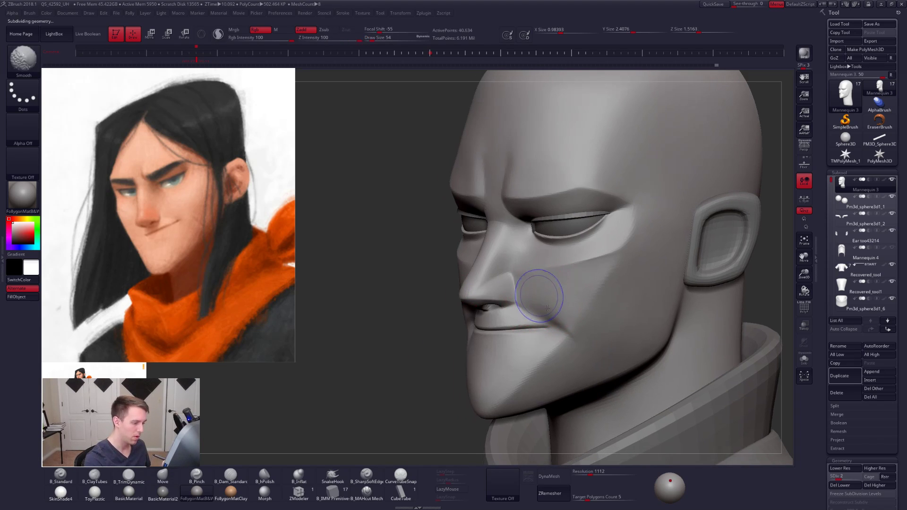
key(space)
click(549, 323)
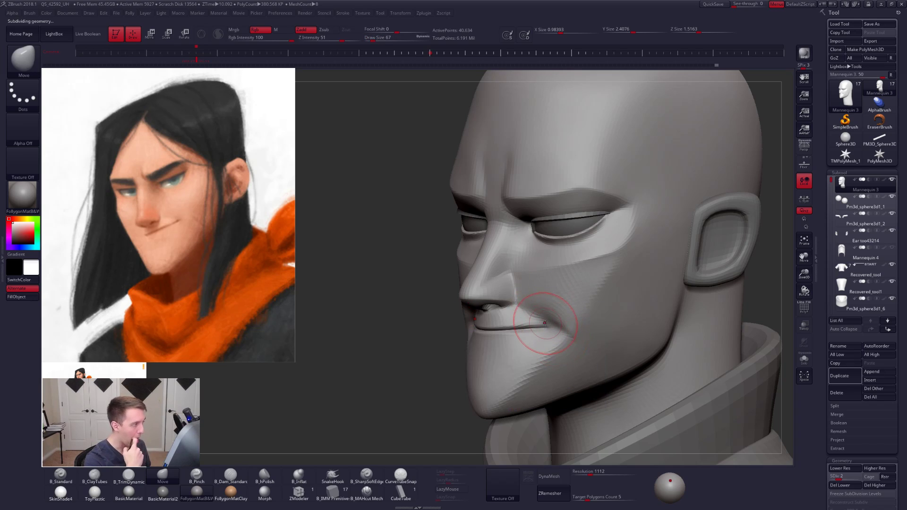
key(space)
key(3)
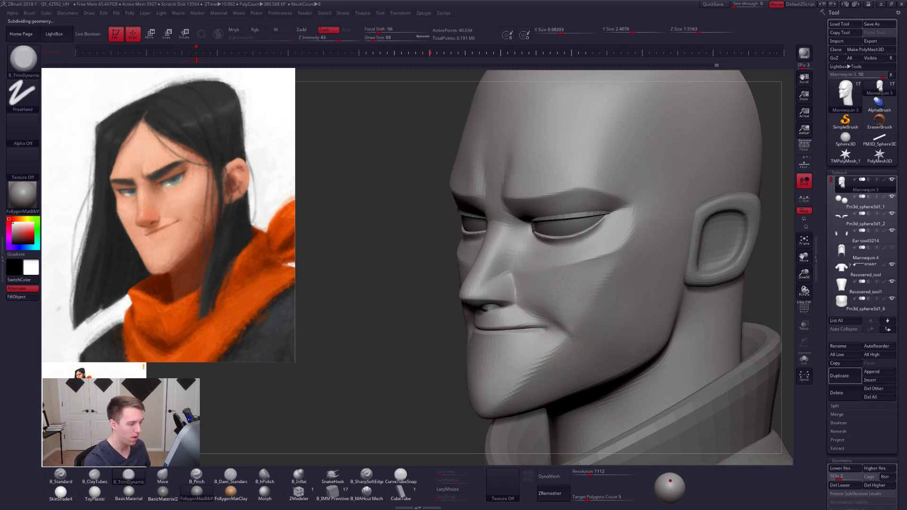
key(2)
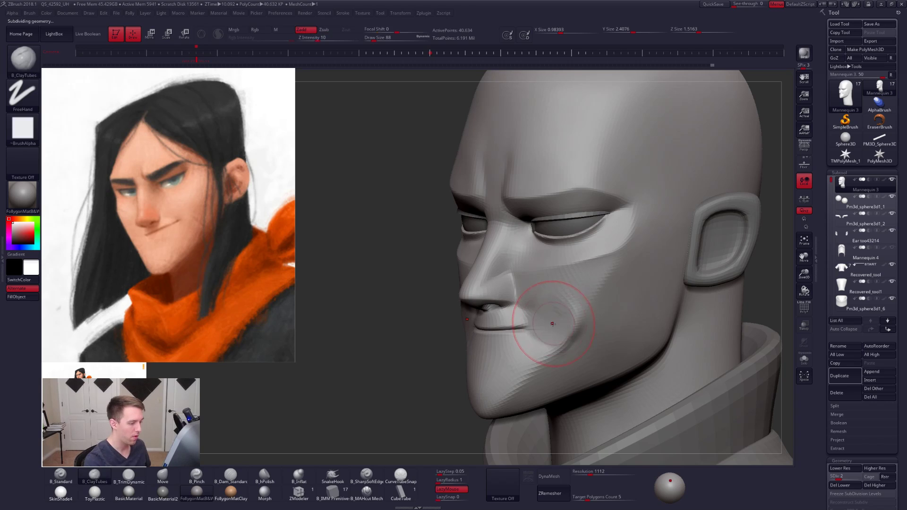
key(shift)
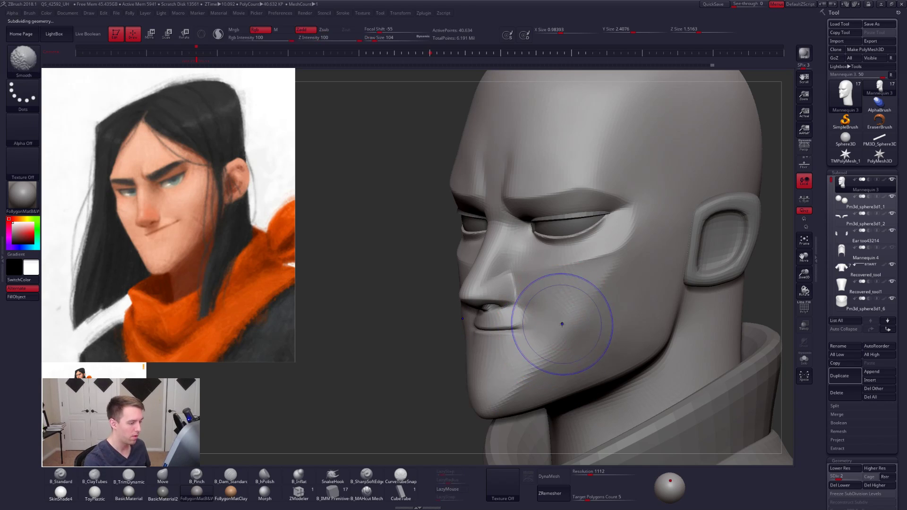
- Smooth the cheek and mouth corner across subdivision levels 1 to 3, reducing the smoothing size to 74, and return to level 2
key(shift+d)
key(5)
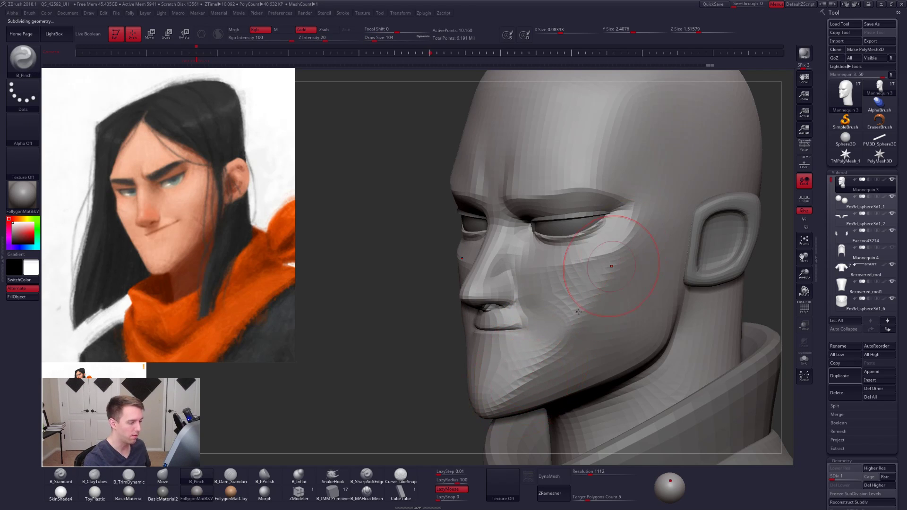
key(d)
key(shift)
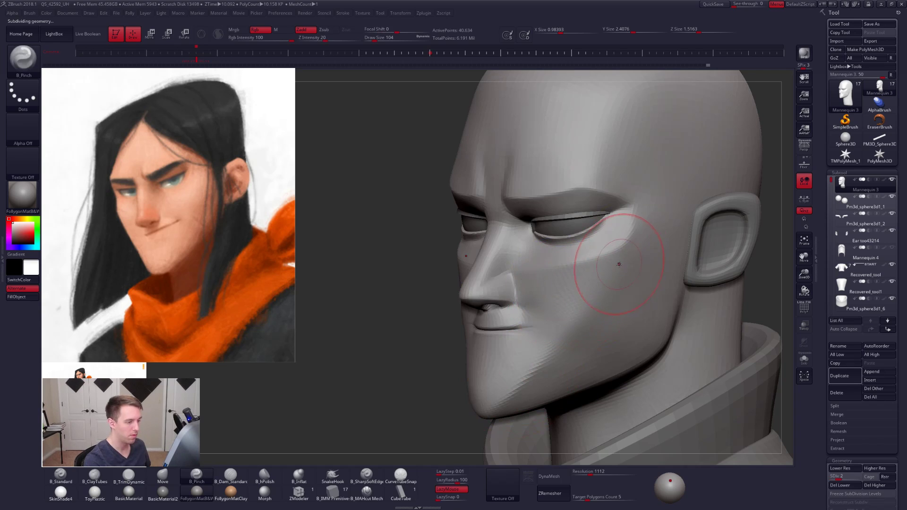
key([)
key(d)
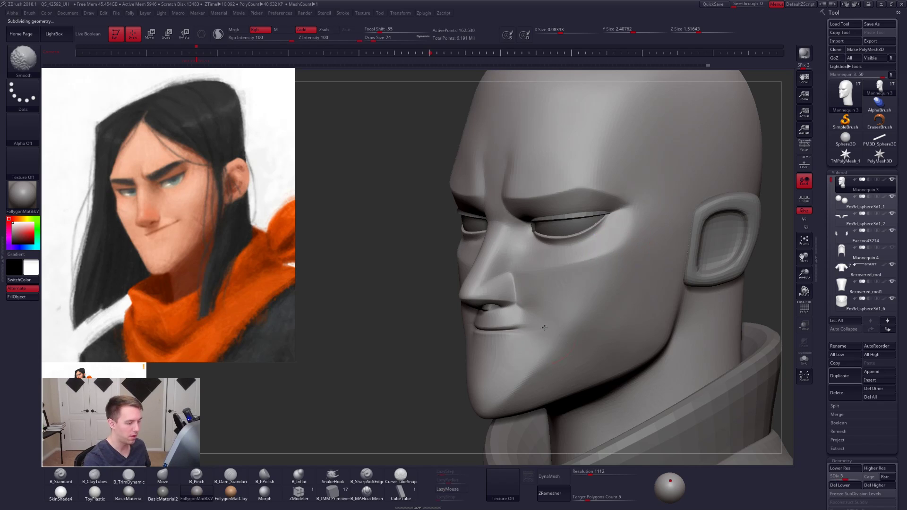
key(shift+d)
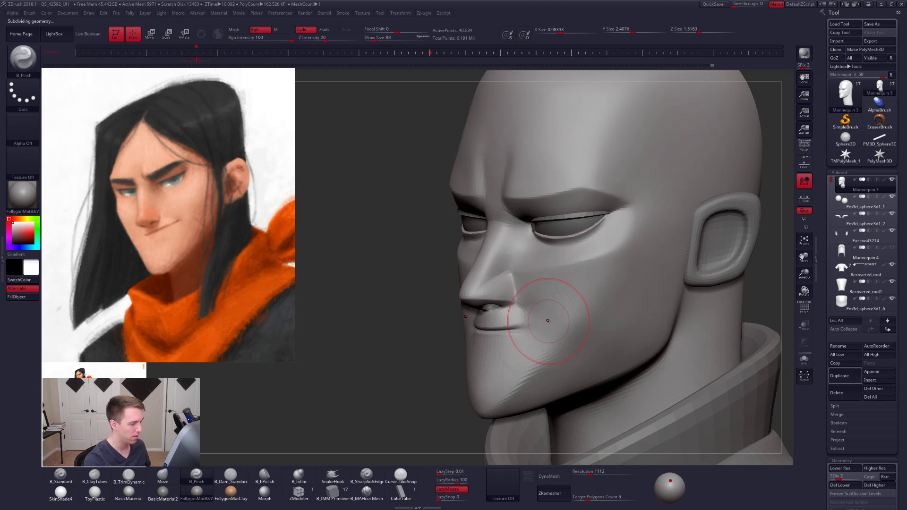
- Build up the area between the mouth corner and chin with ClayTubes at draw size 96
key(b)
key(c)
key(t)
key(space)
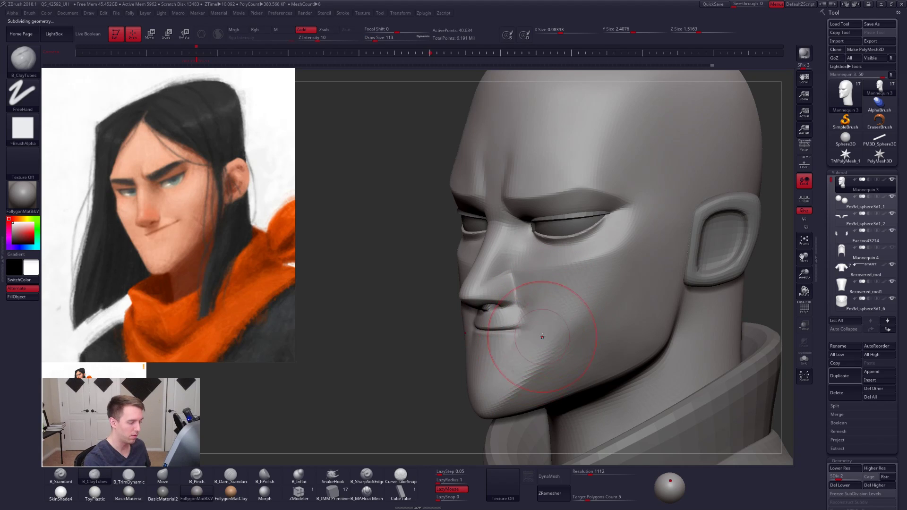
key(space)
drag(523, 379, 518, 379)
mouse_move(561, 316)
shift+mouse_down()
mouse_move(551, 340)
mouse_move(563, 336)
shift+mouse_up()
alt+right_drag(536, 341, 526, 317)
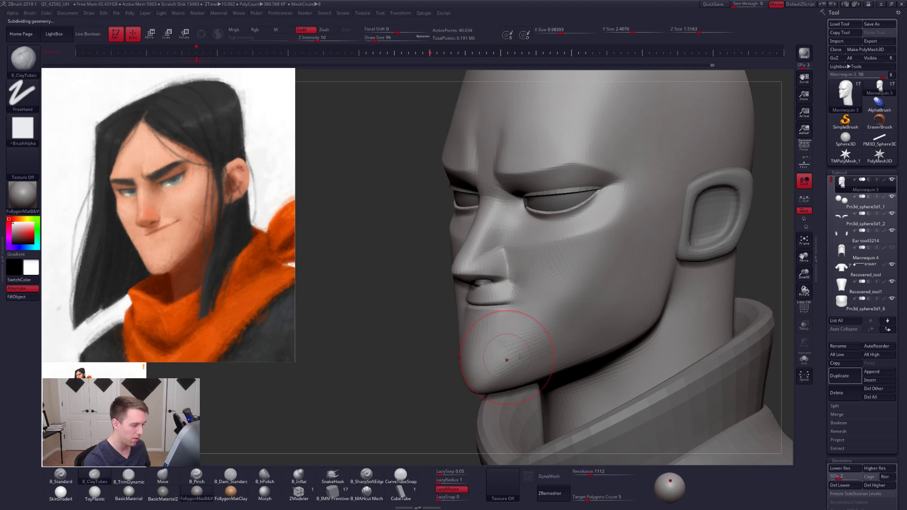
- Isolate the head, smooth the cheek at subdivision level 4, and rework the area beside the mouth with ClayTubes on level 2
key(alt+s)
right_drag(530, 349, 514, 314)
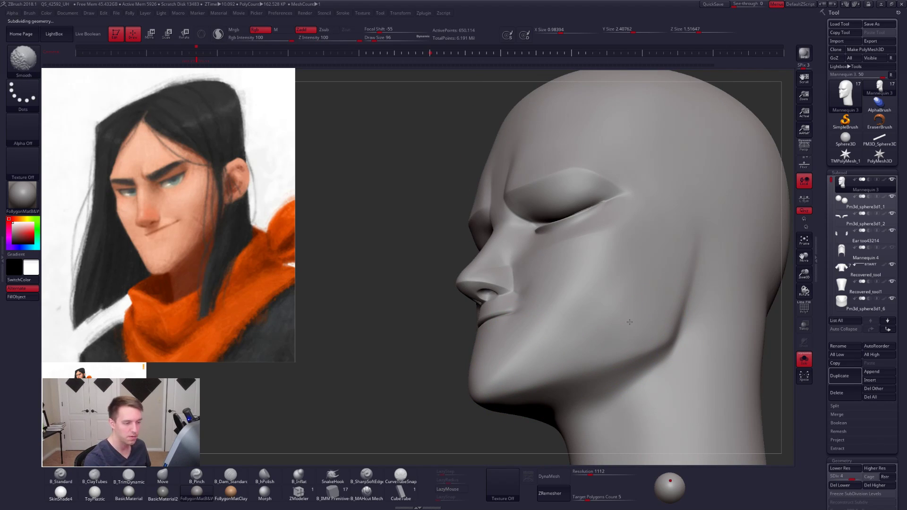
mouse_move(542, 312)
right_down()
mouse_move(557, 331)
mouse_move(546, 290)
right_up()
key([)
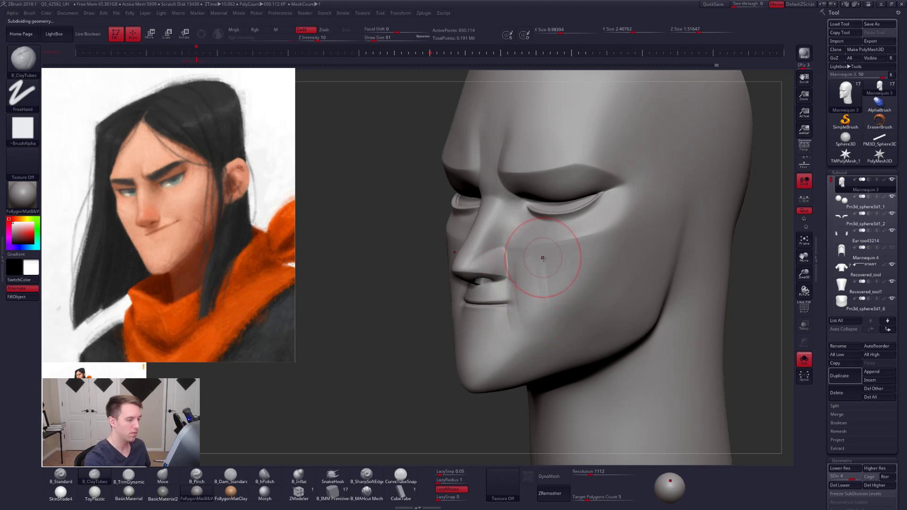
key(shift)
shift+drag(528, 282, 523, 268)
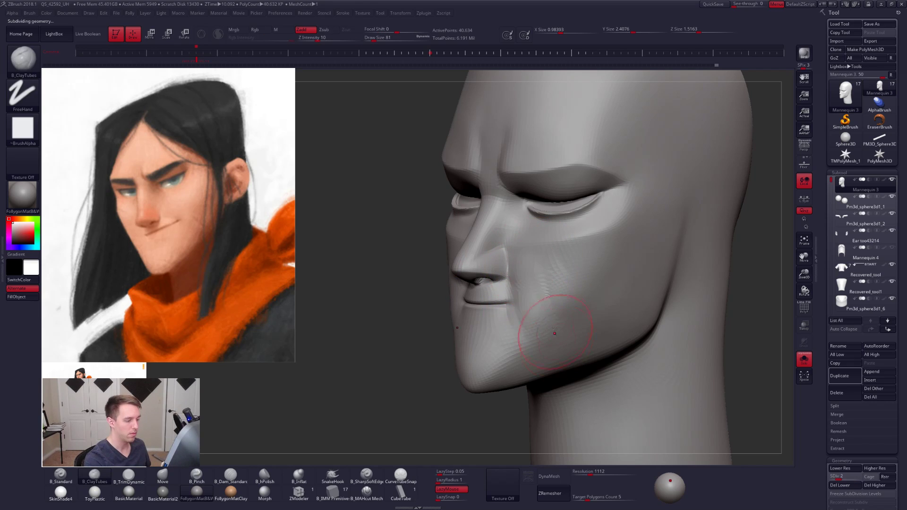
shift+drag(553, 326, 531, 285)
right_drag(609, 289, 557, 301)
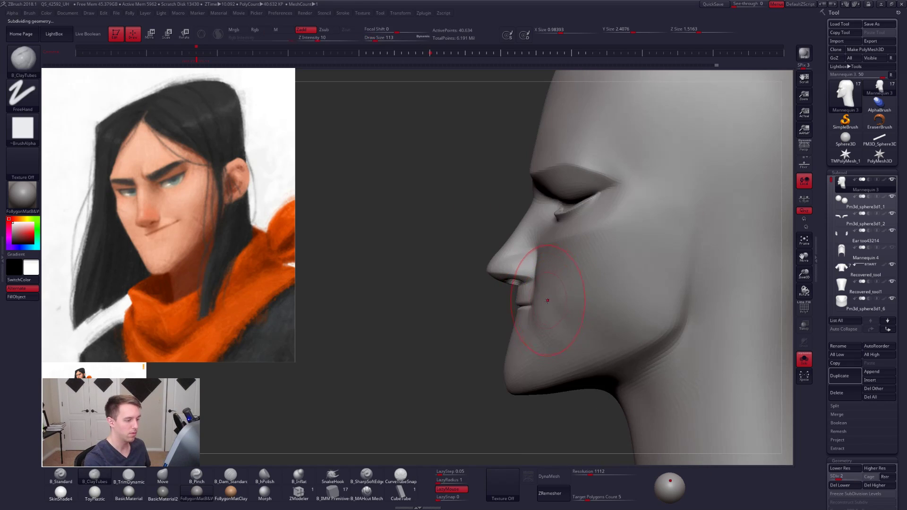
- Try pulling the cheek beside the mouth with the Move brush at draw size 96, and undo the change
key(b)
key(m)
key(v)
key(s)
drag(549, 310, 547, 310)
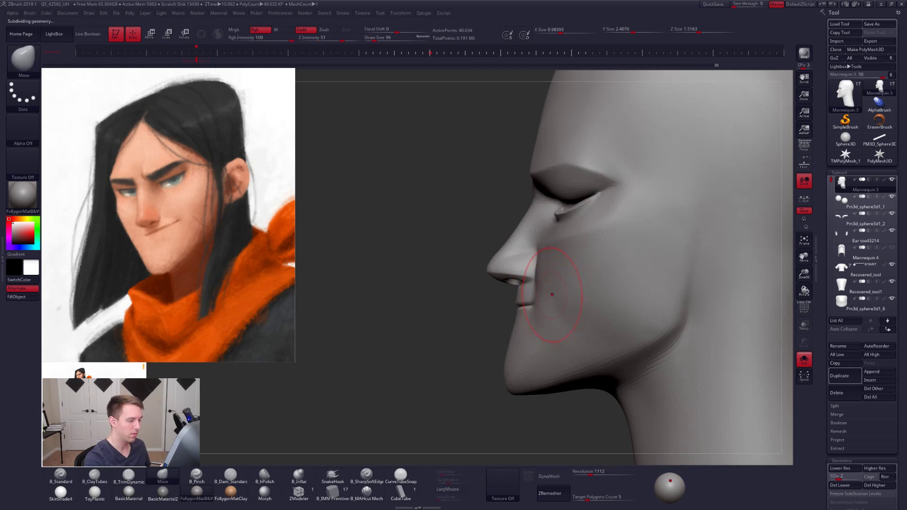
right_drag(552, 295, 541, 287)
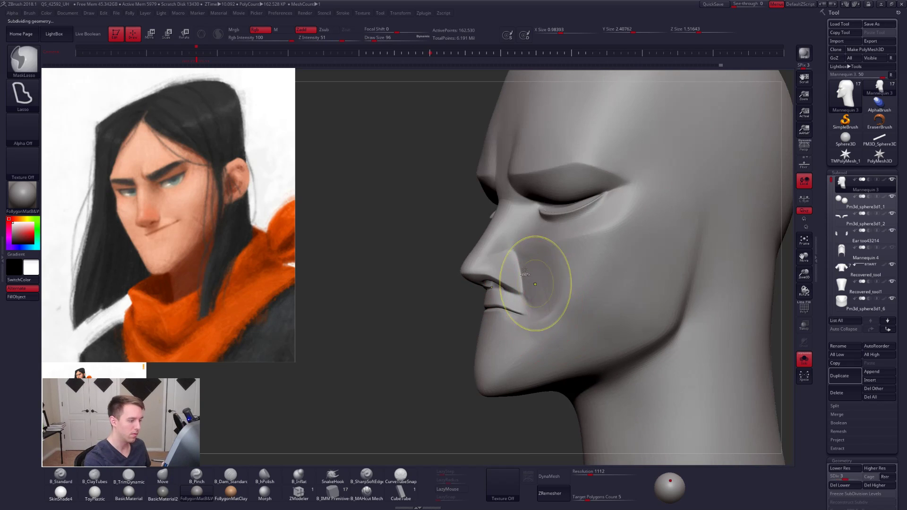
key(ctrl+z)
- Flatten the cheek beside the nose and mouth with TrimDynamic at draw size 88 on subdivision level 3
key(b)
key(t)
key(d)
key(space)
drag(541, 286, 544, 330)
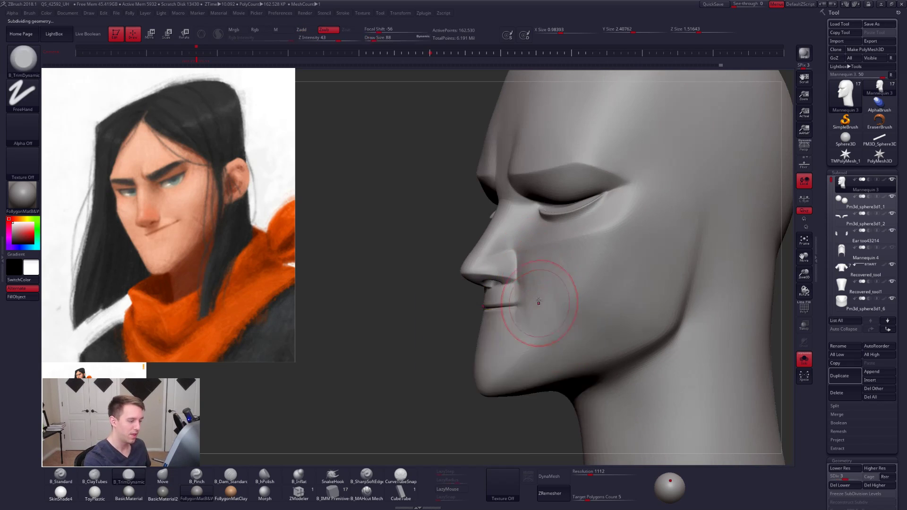
key(shift)
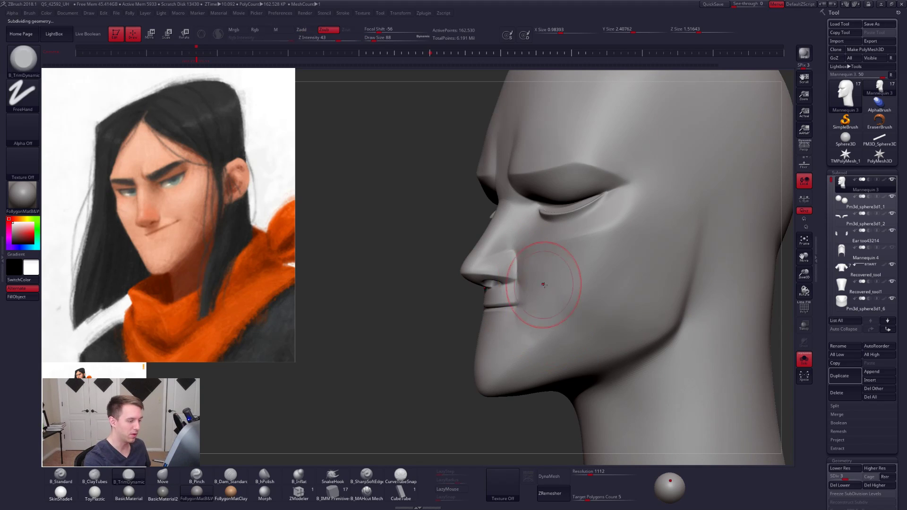
right_drag(539, 283, 543, 315)
mouse_move(560, 312)
right_down()
mouse_move(569, 302)
mouse_move(540, 299)
mouse_move(549, 289)
mouse_move(513, 312)
right_up()
- Turn perspective back on and smooth the area around the mouth corner at draw size 54, undoing one stroke
click(804, 149)
key(shift)
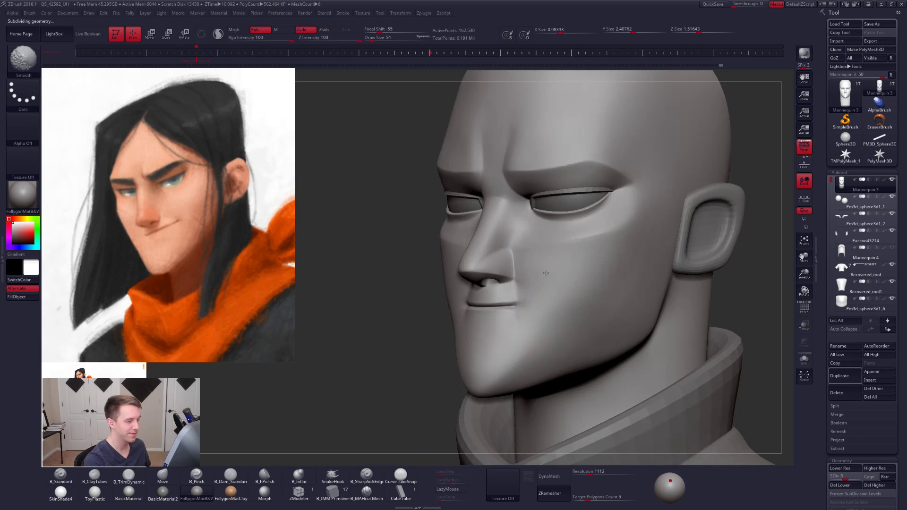
shift+drag(521, 307, 524, 309)
mouse_move(520, 312)
mouse_down()
mouse_move(506, 324)
mouse_move(538, 298)
mouse_up()
key(ctrl+z)
mouse_move(522, 304)
right_down()
mouse_move(510, 309)
mouse_move(527, 315)
mouse_move(535, 341)
right_up()
- Raise the head to subdivision level 5, sharpen the mouth line with B_SharpSoftEdge at draw size 21, and check the wireframe
key(d)
key(d)
key(shift)
click(367, 477)
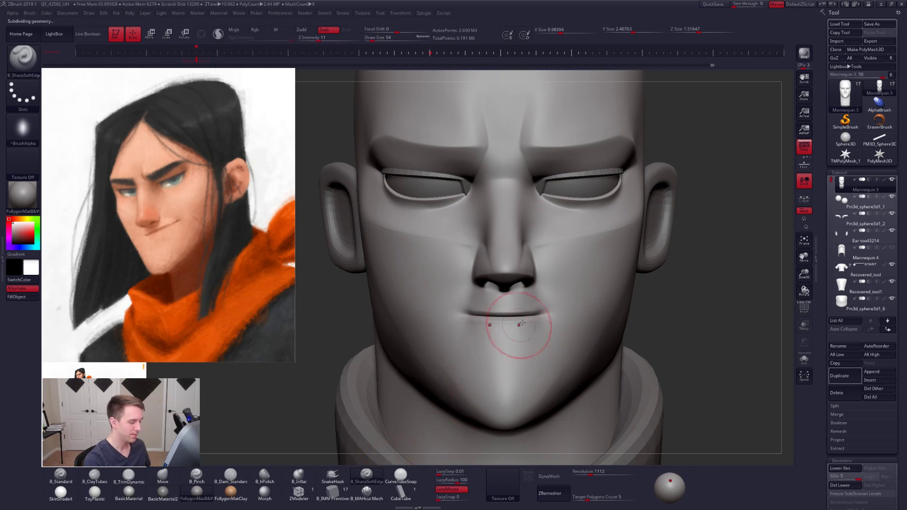
key(space)
drag(531, 321, 528, 322)
ctrl+right_drag(529, 319, 529, 332)
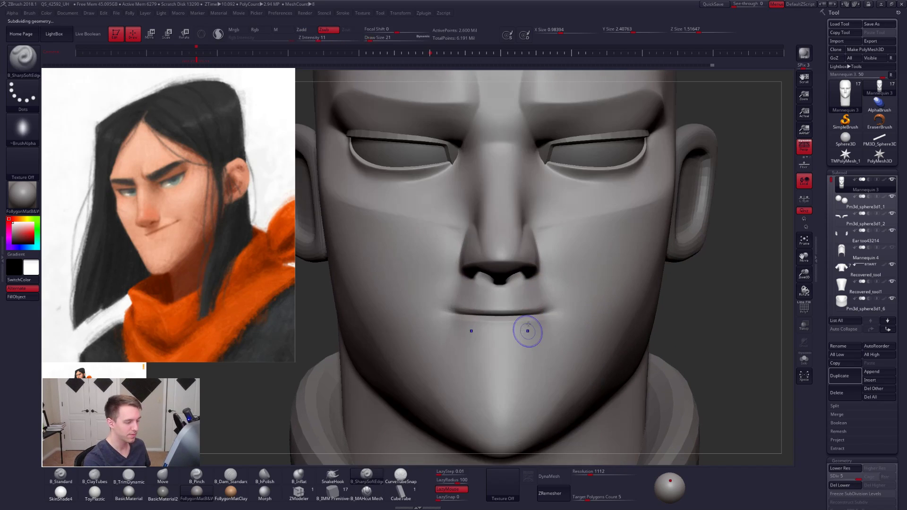
key(shift+f)
- Drop to subdivision level 1, show the wireframe, even out the polygons beside the mouth corners, and hide the wireframe
key(shift+f)
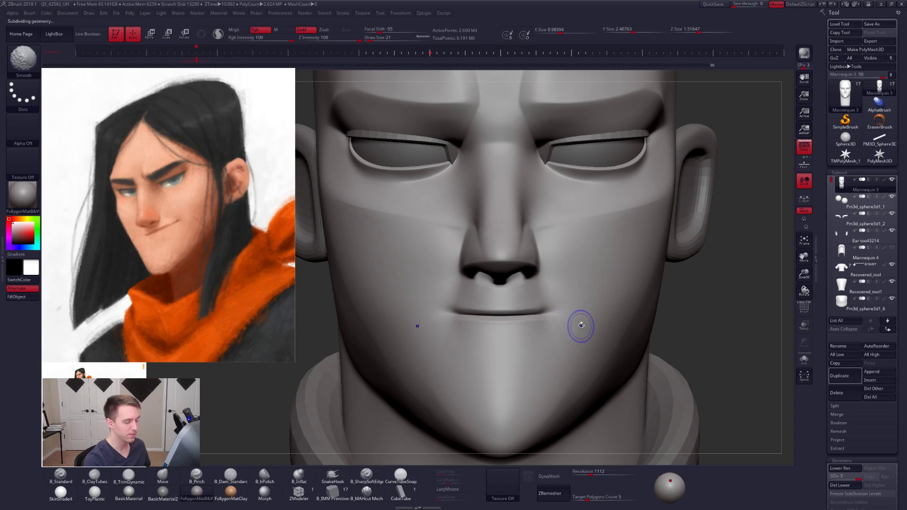
key(shift+d)
key(shift+d)
key(shift+d)
key(shift+f)
key(space)
key(shift+d)
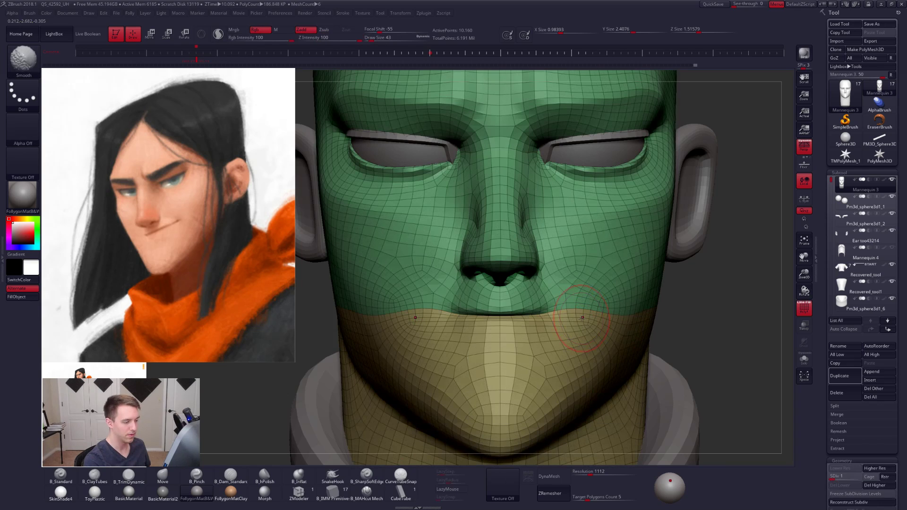
drag(576, 313, 583, 313)
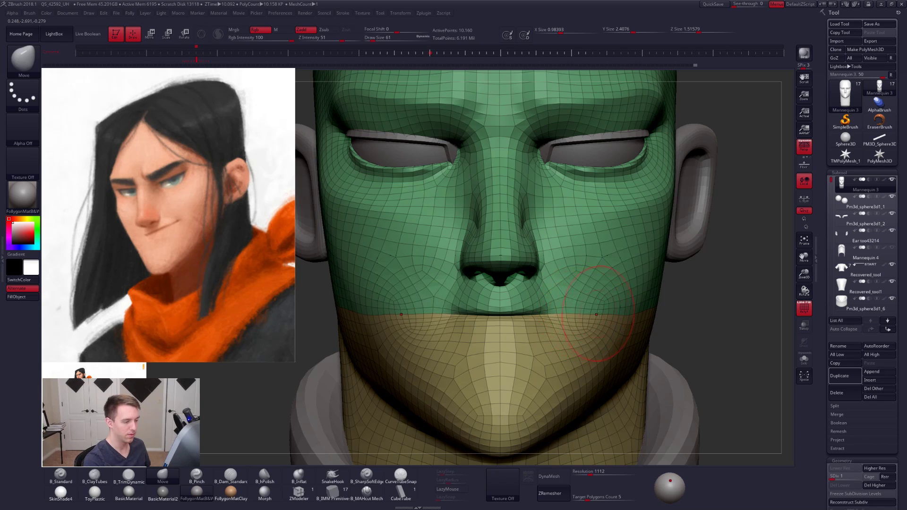
key(shift+f)
key(bracketleft)
key(bracketleft)
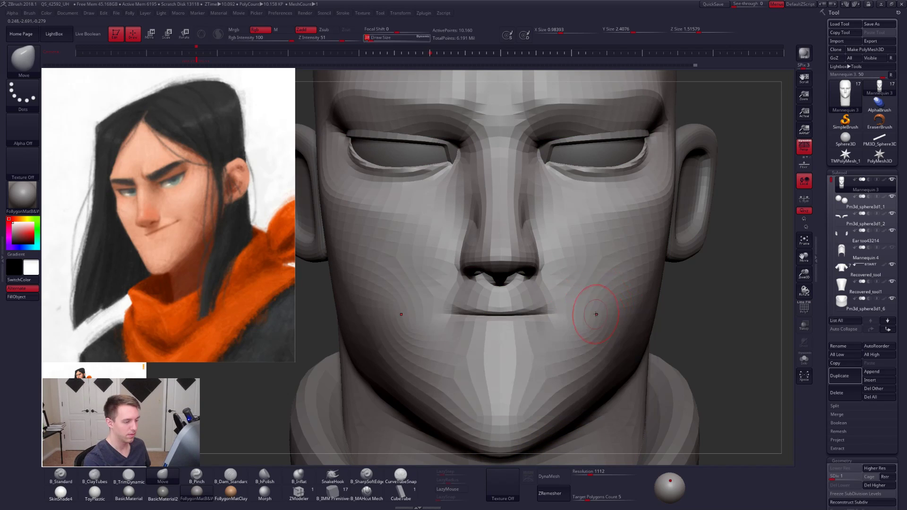
- Return to subdivision level 5 and sharpen the line between the lips with B_SharpSoftEdge at draw size 14
key(d)
key(d)
key(d)
key(d)
click(370, 477)
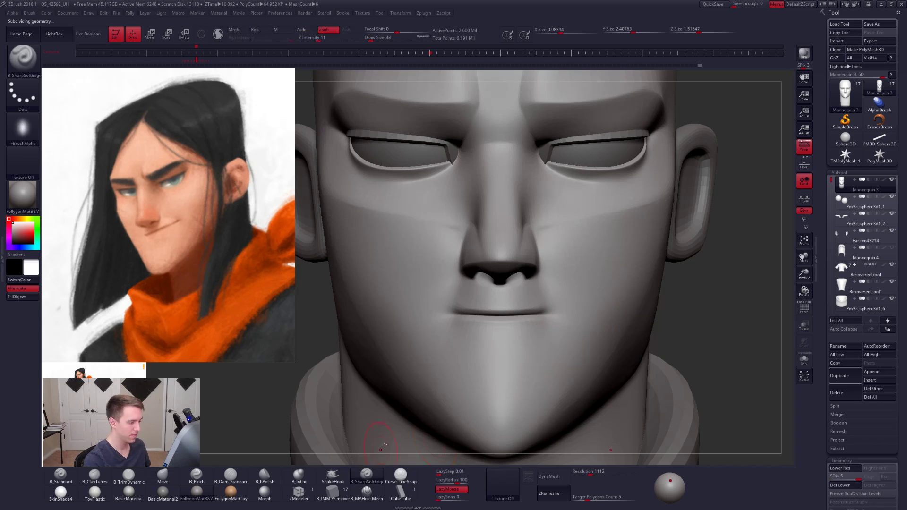
key(space)
drag(518, 325, 514, 325)
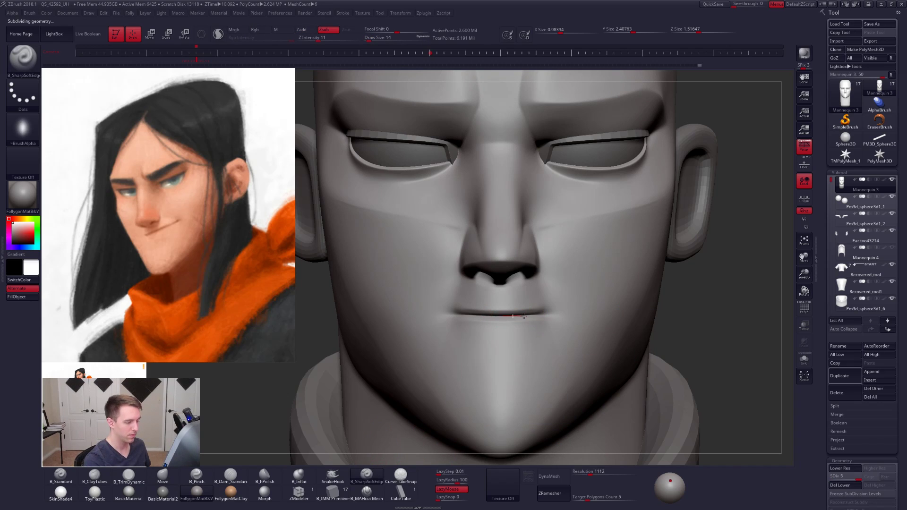
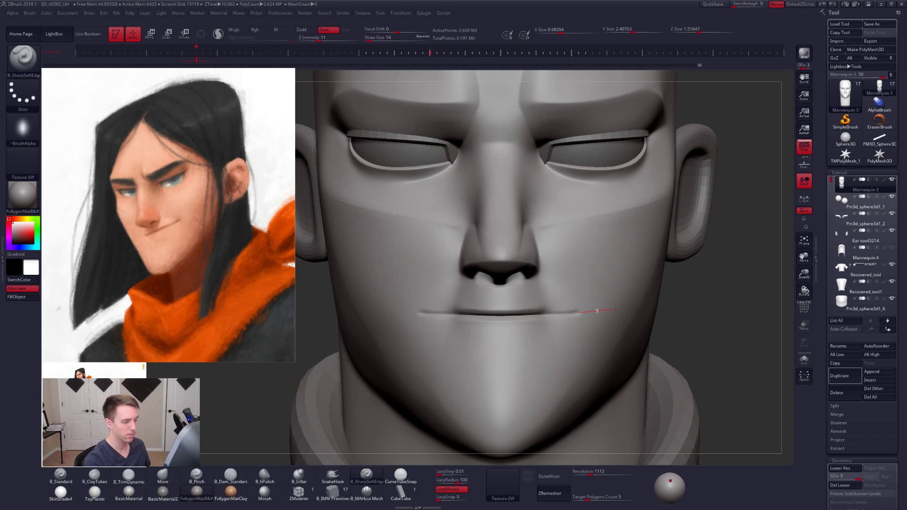
- Sharpen both ends of the mouth line with B_SharpSoftEdge at draw size 14
drag(616, 310, 615, 310)
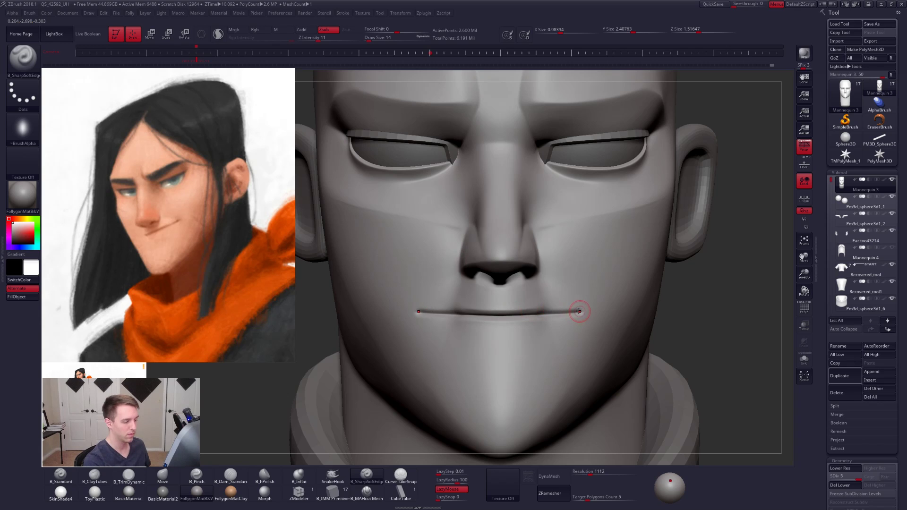
drag(580, 311, 580, 311)
mouse_move(537, 318)
right_down()
mouse_move(540, 329)
mouse_move(543, 320)
right_up()
- Switch to the Move brush at draw size 38 for reshaping the lower face
key(space)
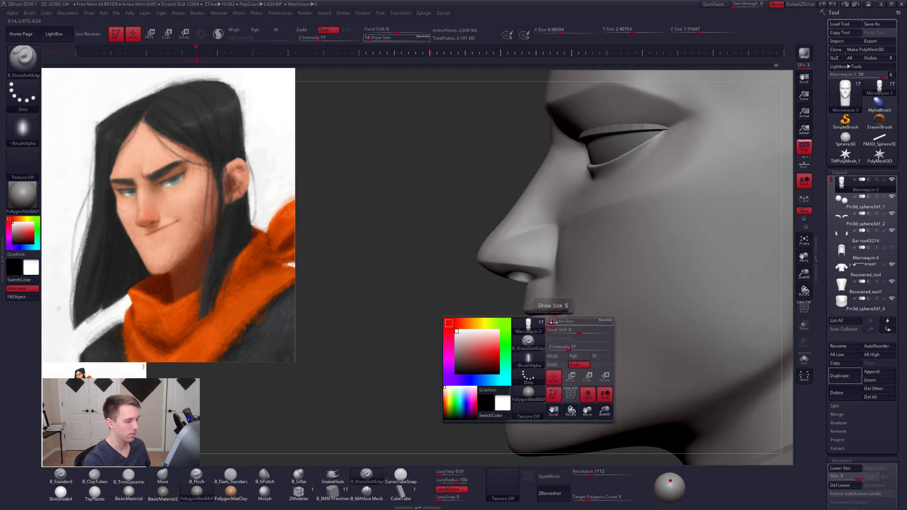
key(b)
key(m)
key(v)
key(space)
click(555, 324)
mouse_move(591, 390)
alt+right_down()
mouse_move(541, 378)
mouse_move(562, 356)
alt+right_up()
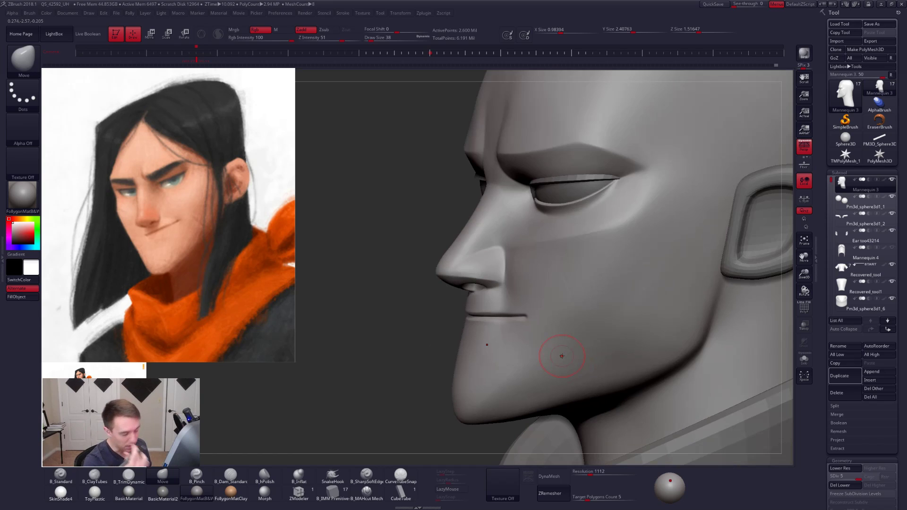
key(space)
click(559, 297)
key(space)
click(566, 295)
key(shift)
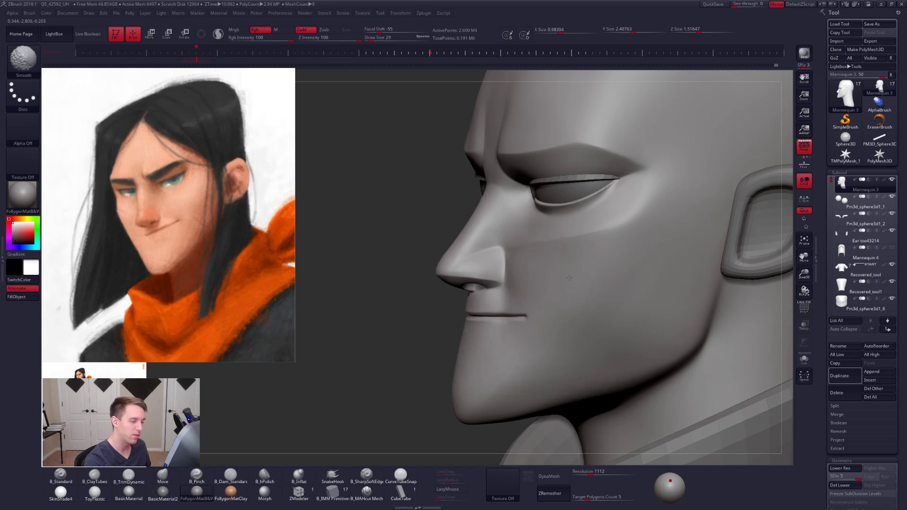
key(space)
click(562, 279)
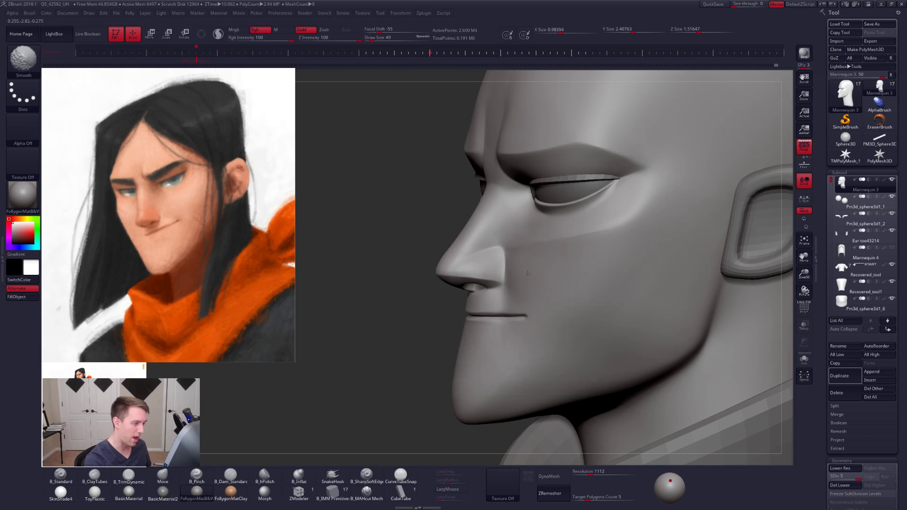
- Drop the head to subdivision level 2 and adjust the side of the nose with the Move brush at draw size 38
right_drag(526, 281, 511, 279)
key(shift+d)
key(shift+d)
key(shift+d)
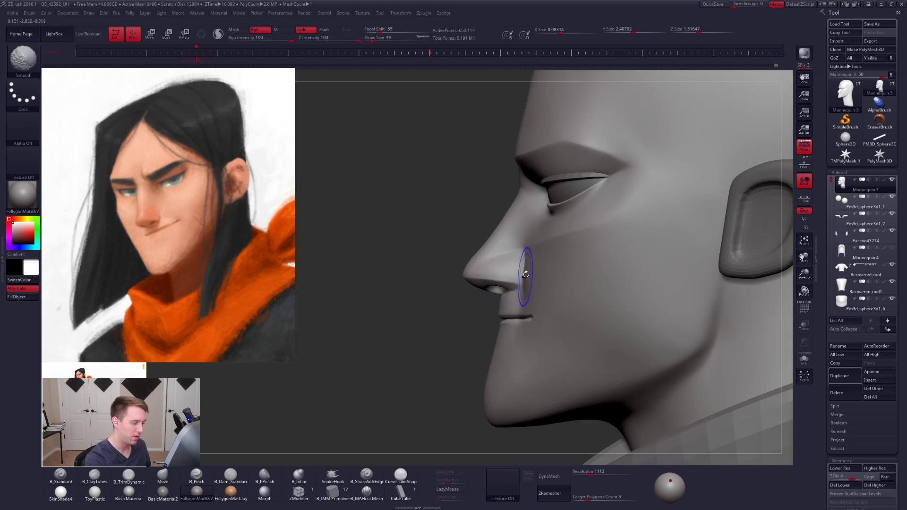
key(space)
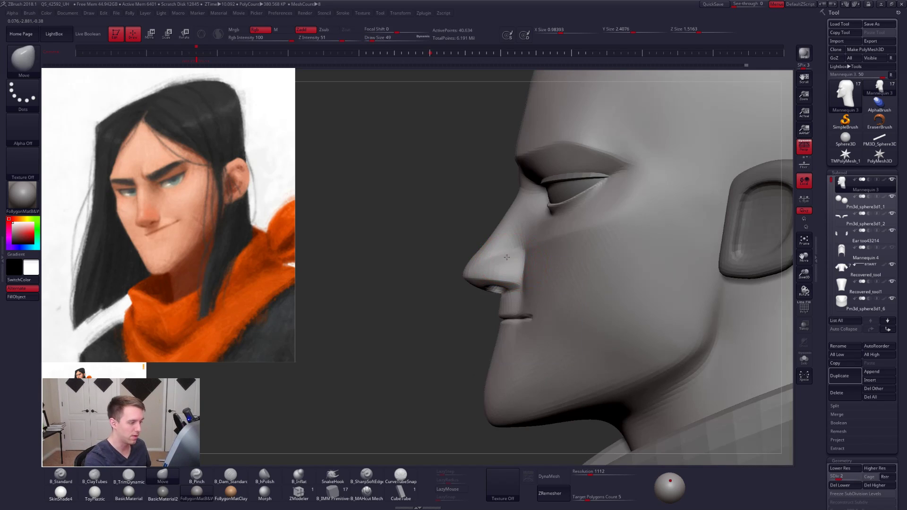
key(space)
click(504, 261)
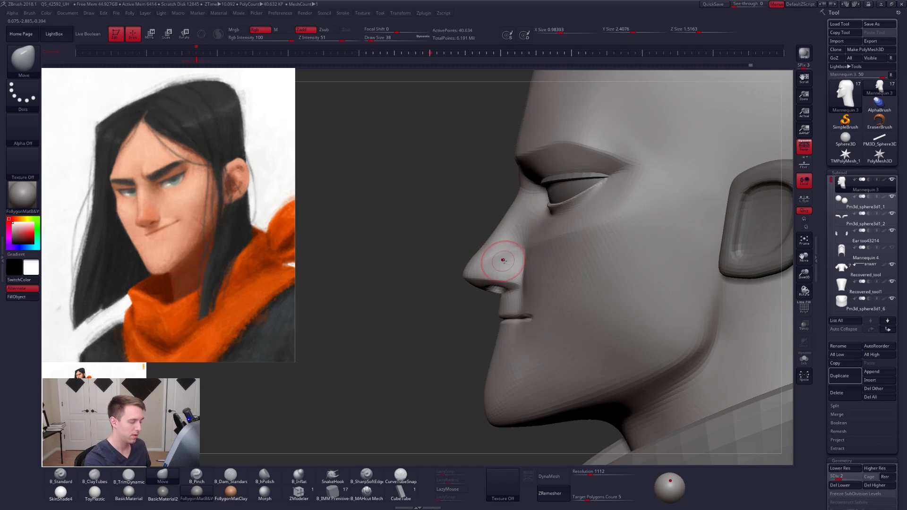
ctrl+right_drag(504, 260, 527, 281)
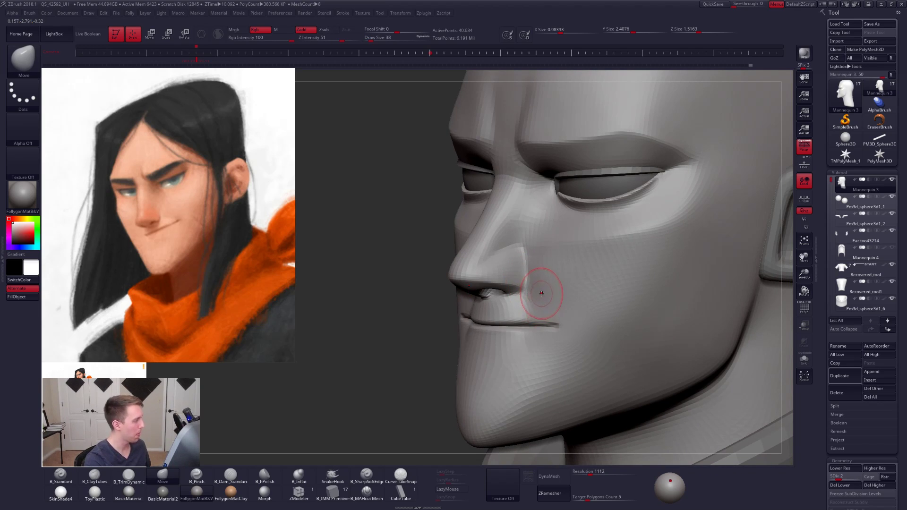
- Nudge the surface just above the mouth corners with the Move brush at draw size 38
key(space)
click(541, 294)
key(space)
click(538, 306)
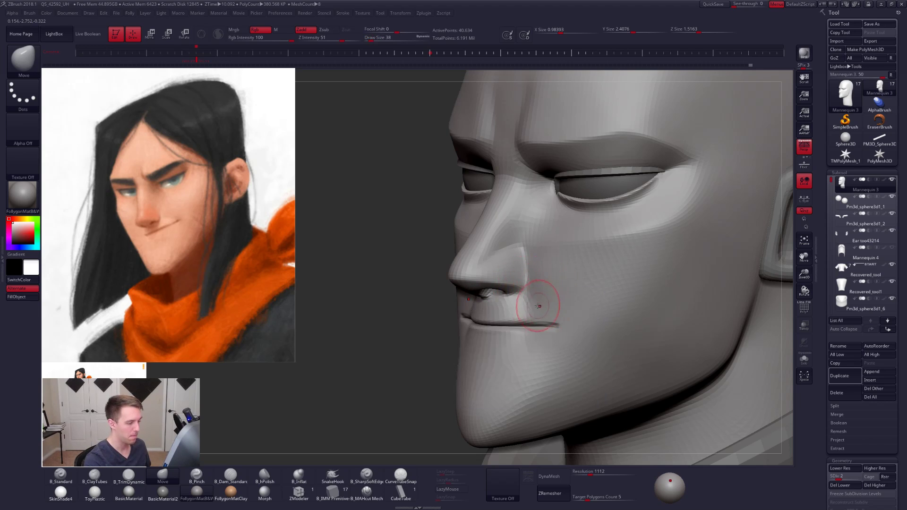
right_drag(545, 311, 543, 321)
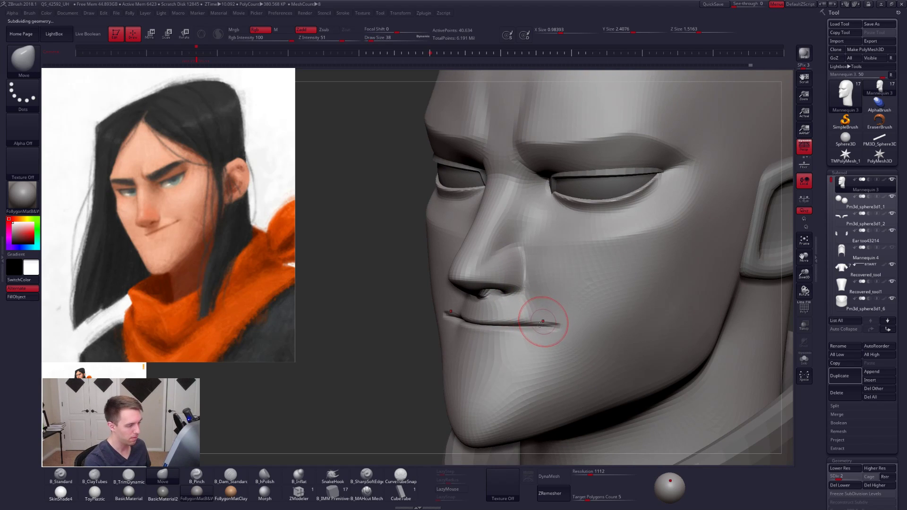
- Return to subdivision level 5 and try a crease beside the nostril with B_SharpSoftEdge at draw size 29
key(d)
key(d)
key(d)
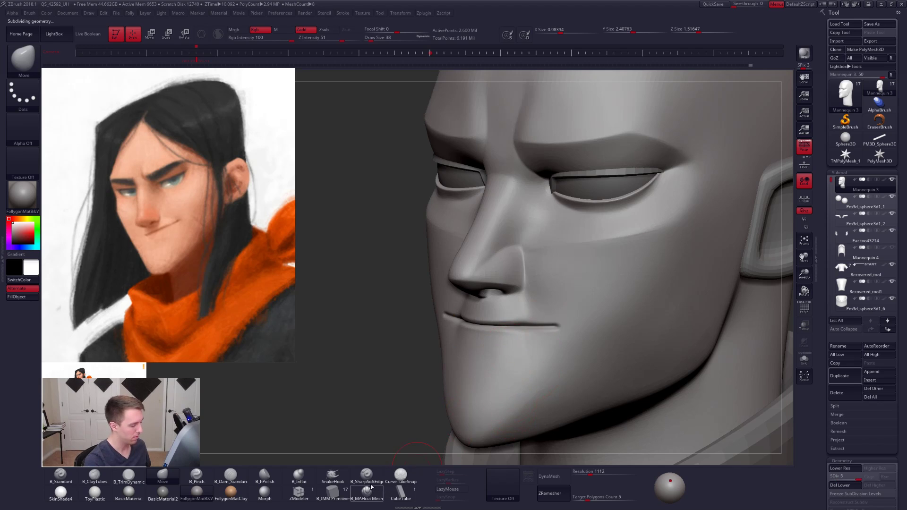
click(367, 476)
key(space)
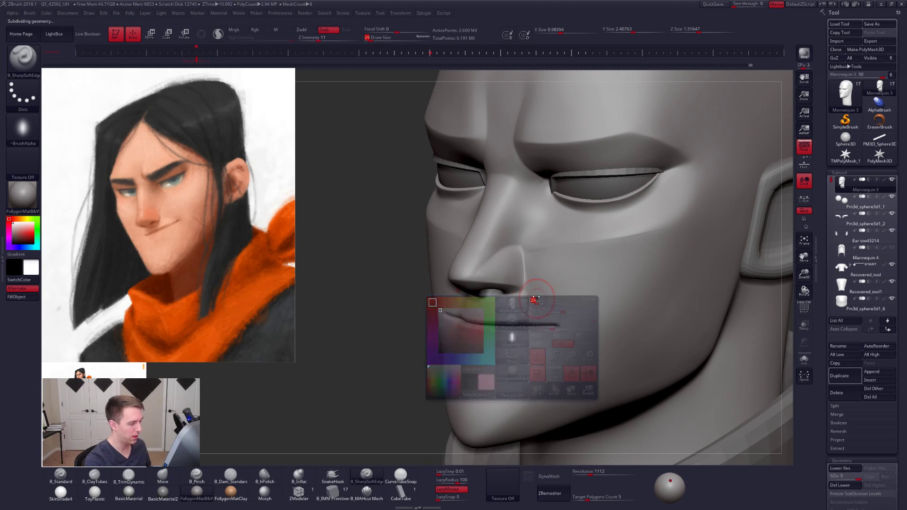
right_drag(536, 298, 518, 312)
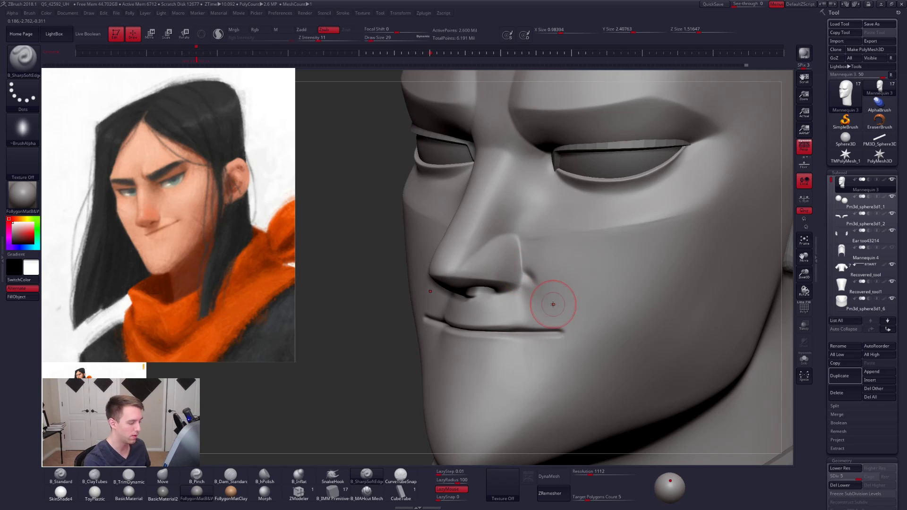
- Carve the smile line from the nose wing down to the mouth corner with B_SharpSoftEdge at draw size 18
key(space)
drag(536, 281, 522, 275)
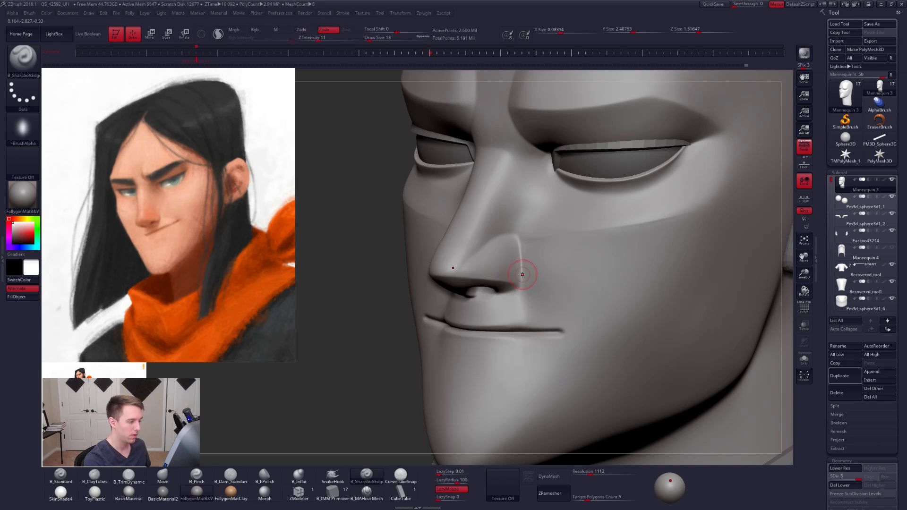
drag(519, 233, 521, 246)
drag(565, 317, 538, 284)
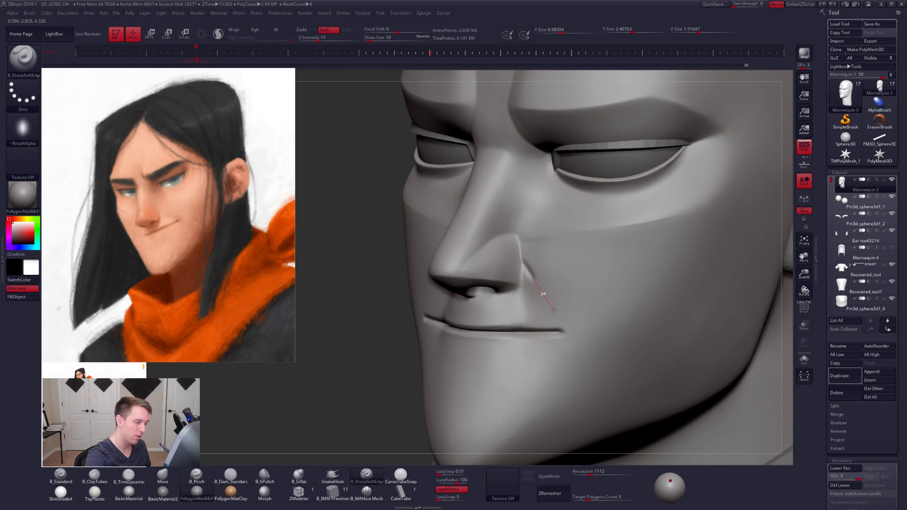
drag(562, 324, 565, 330)
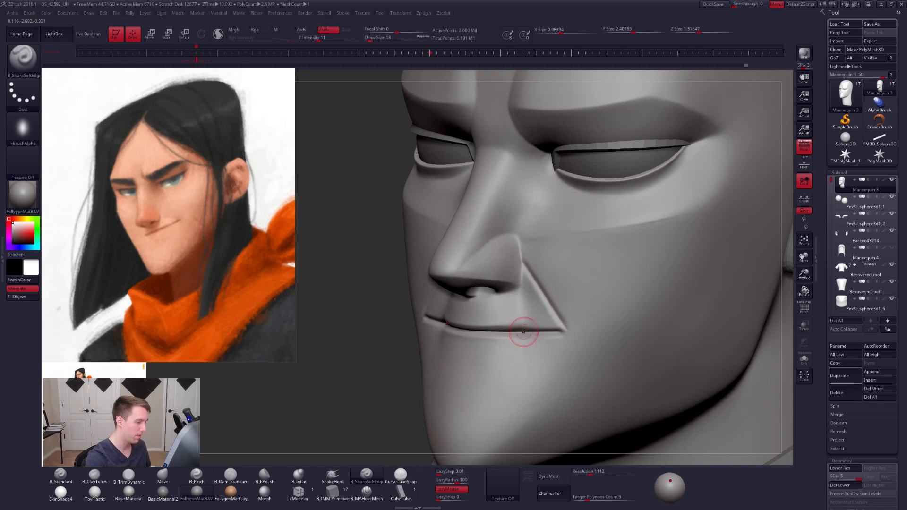
- Tighten the smile line with B_Pinch at draw size 29 and mask the side of the nose
key(space)
drag(527, 336, 540, 333)
key(5)
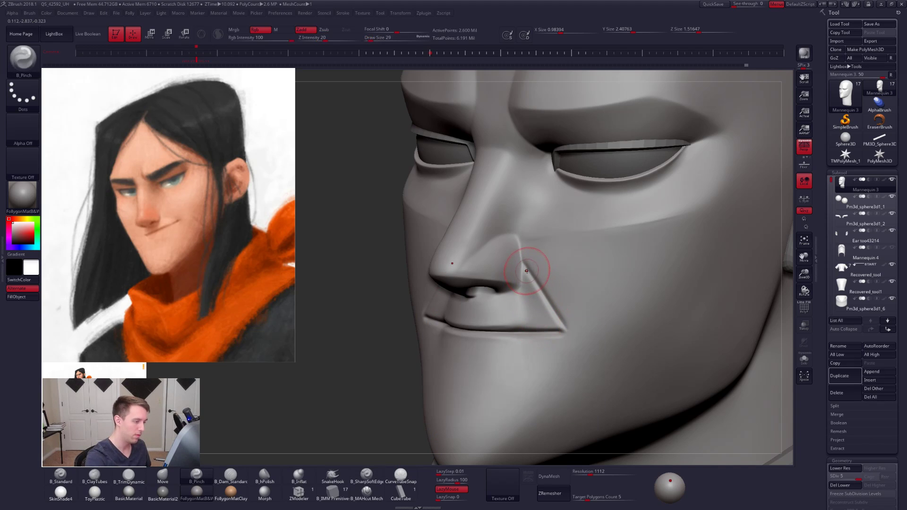
mouse_move(519, 242)
ctrl+mouse_down()
mouse_move(521, 267)
mouse_move(456, 255)
mouse_move(526, 267)
mouse_move(594, 173)
ctrl+mouse_up()
- Drop to subdivision level 3 and cut a deeper smile line from nose wing to mouth corner with B_MAHcut Mech at draw size 49
key(shift+d)
key(shift+d)
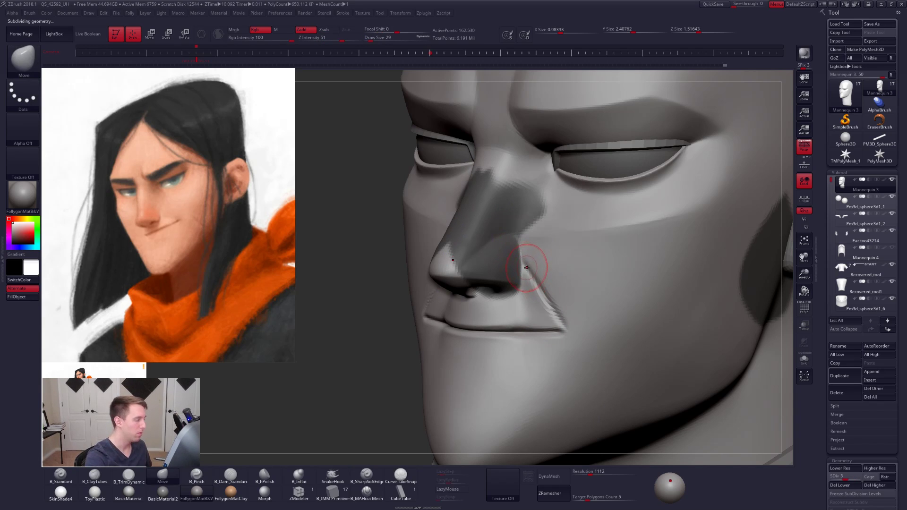
click(372, 499)
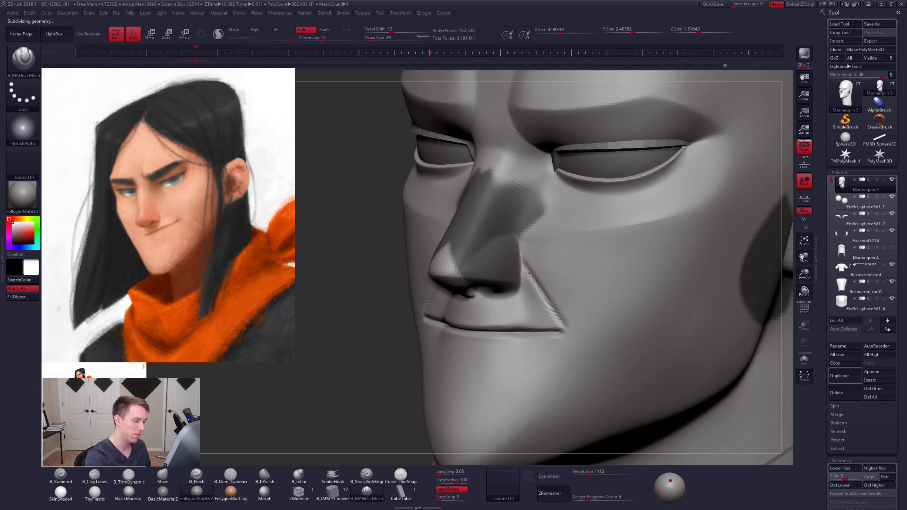
drag(556, 320, 590, 363)
key(space)
drag(558, 314, 561, 314)
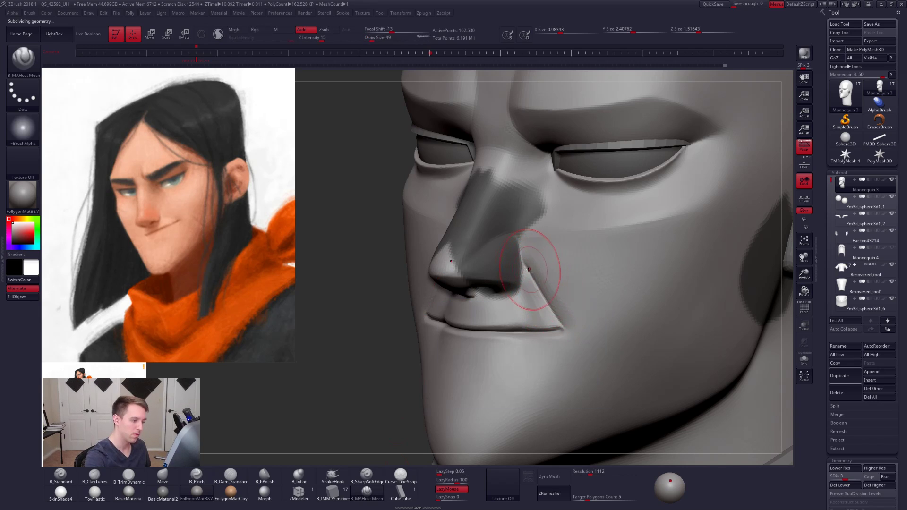
drag(522, 249, 565, 328)
drag(535, 268, 568, 334)
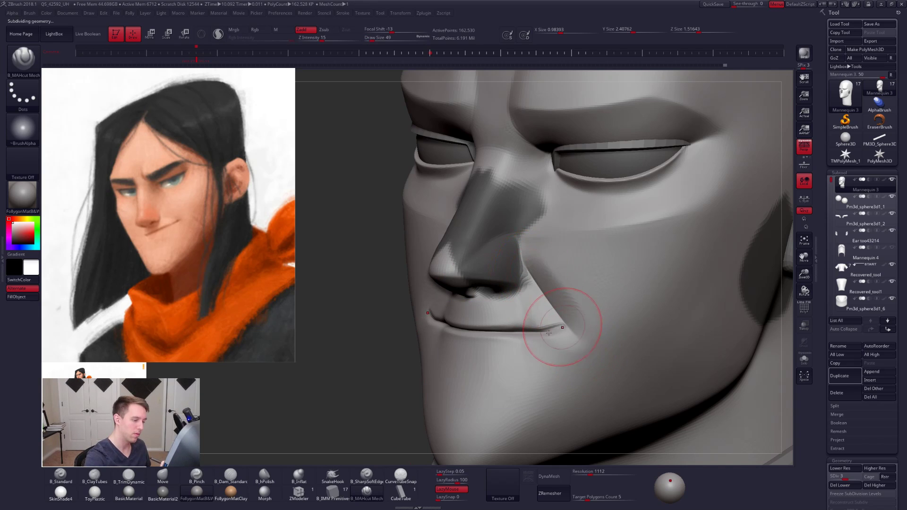
mouse_move(565, 325)
right_down()
mouse_move(557, 301)
mouse_move(574, 309)
right_up()
- Deepen the area around the mouth corner and the lower smile line with B_MAHcut Mech at draw size 61
key(space)
drag(580, 316, 585, 316)
right_drag(585, 316, 554, 313)
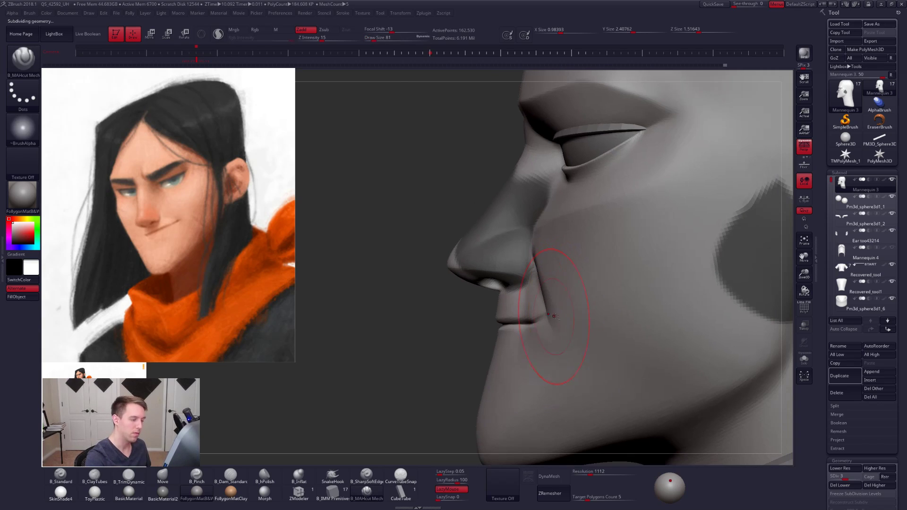
key(space)
drag(565, 306, 562, 306)
right_drag(563, 306, 582, 306)
shift+drag(537, 274, 545, 299)
right_drag(554, 307, 539, 301)
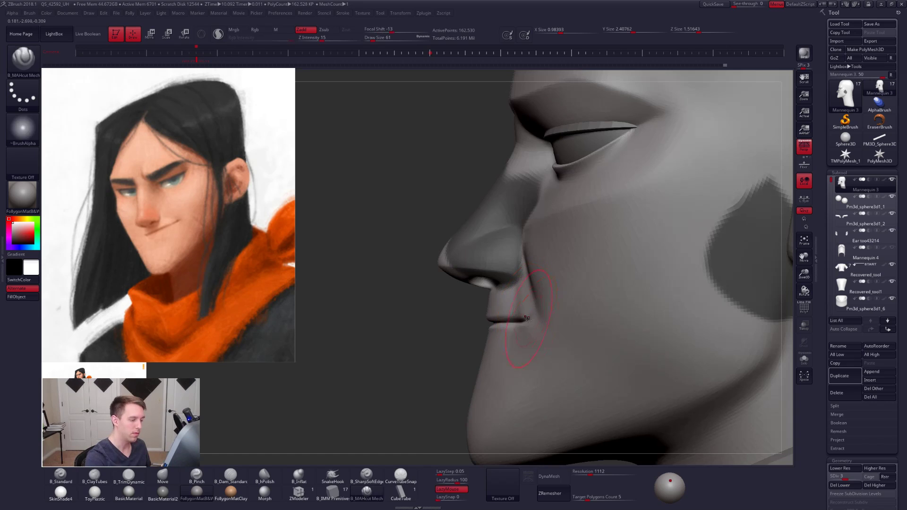
shift+drag(530, 316, 514, 321)
right_drag(539, 320, 567, 317)
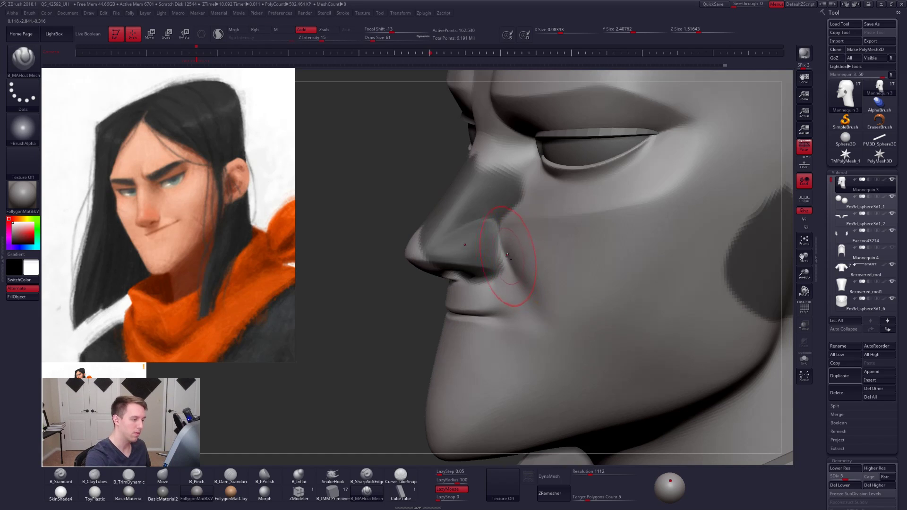
- Extend the smile line from the nose wing past the mouth corner with B_MAHcut Mech and soften its lower end
drag(507, 255, 555, 334)
drag(513, 262, 553, 327)
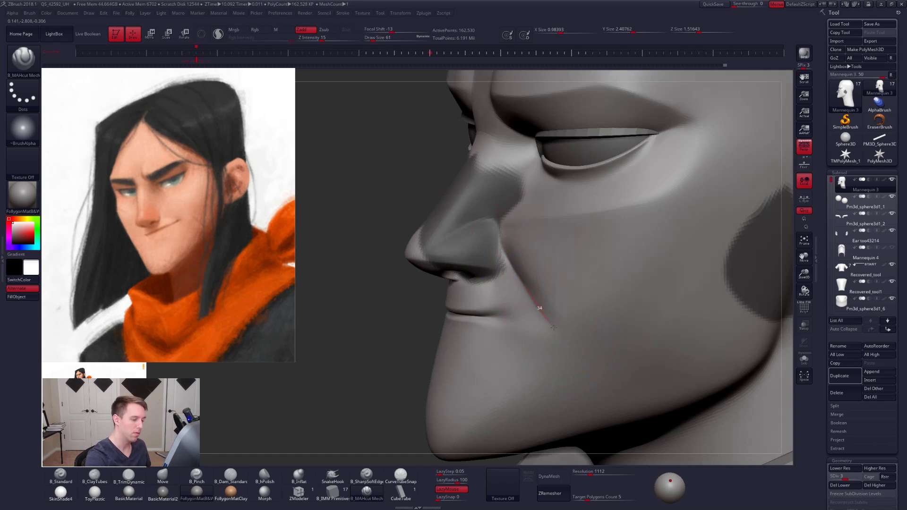
key(shift)
shift+drag(536, 285, 556, 329)
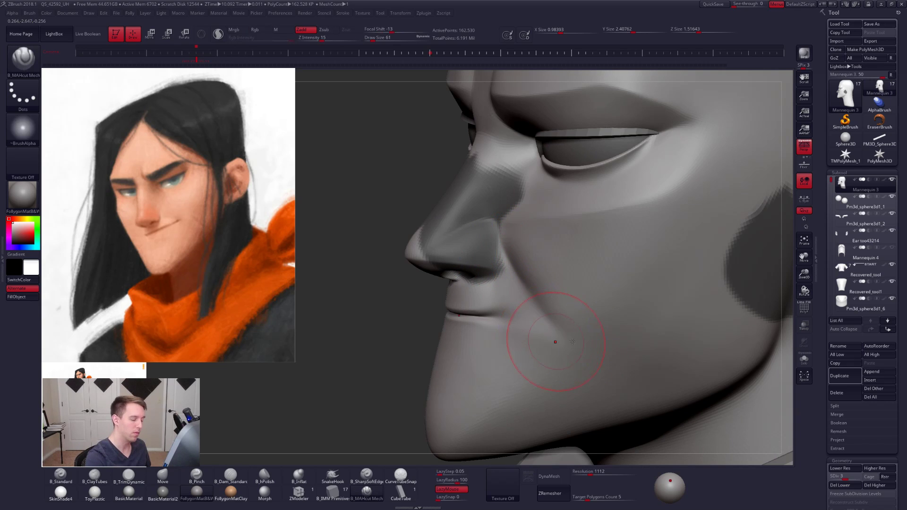
mouse_move(555, 341)
right_down()
mouse_move(564, 339)
mouse_move(516, 331)
right_up()
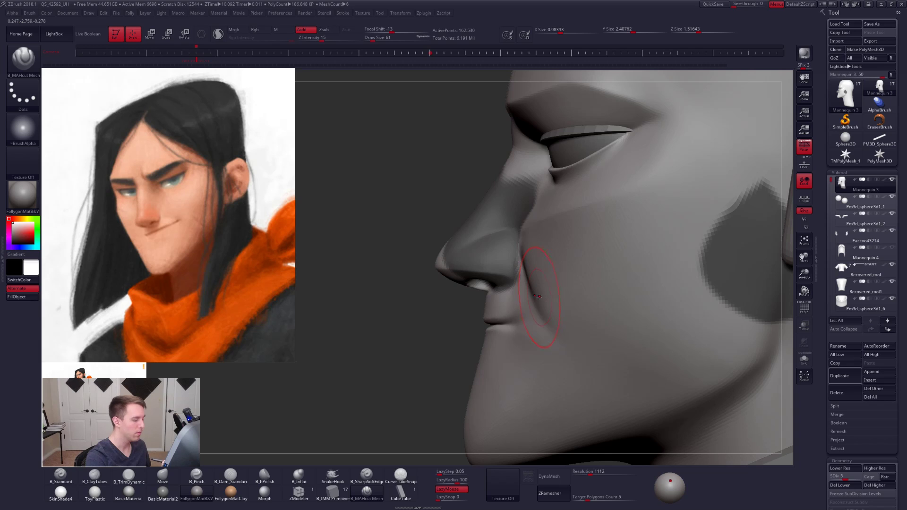
- Adjust the cheek beside the smile line with the Move brush at subdivision level 2 and draw size 38, then raise the head to level 4
mouse_move(539, 297)
right_down()
mouse_move(537, 257)
mouse_move(561, 277)
mouse_move(557, 298)
right_up()
right_click(557, 300)
key(b)
key(m)
key(v)
key(shift+d)
drag(555, 313, 559, 306)
key(d)
key(space)
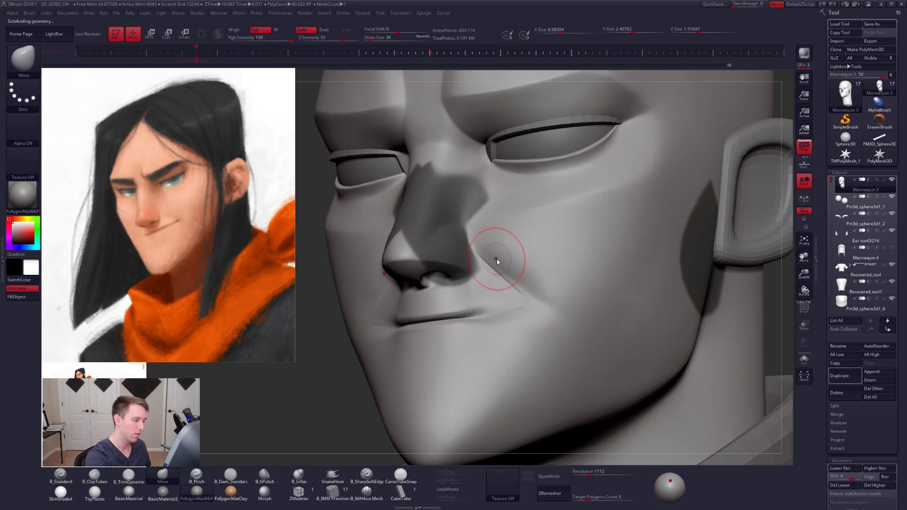
key(d)
- Flatten the cheek plane along the outer side of the smile line with B_TrimDynamic at draw size 49
key(b)
key(t)
key(d)
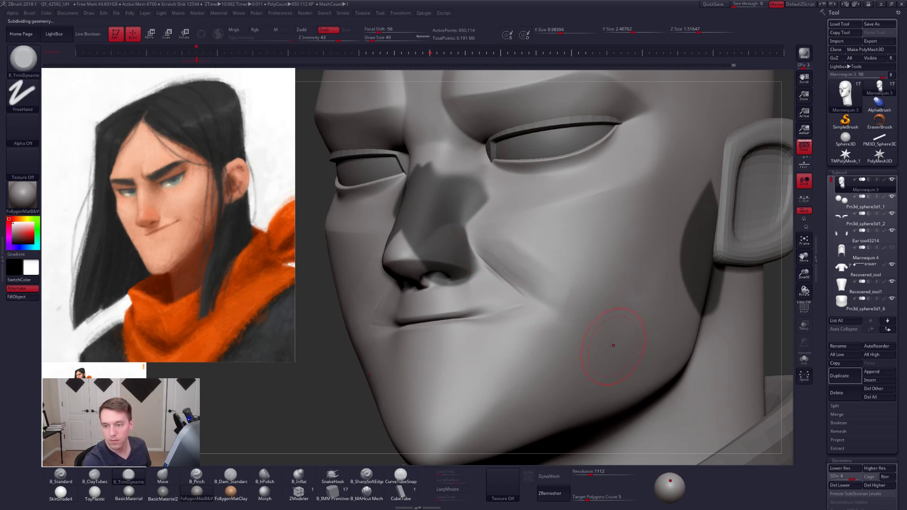
right_drag(596, 348, 561, 342)
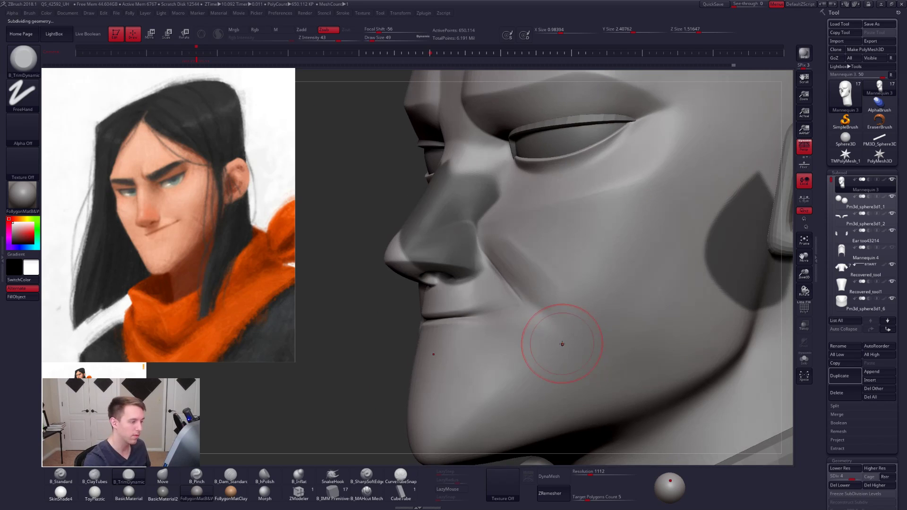
key(space)
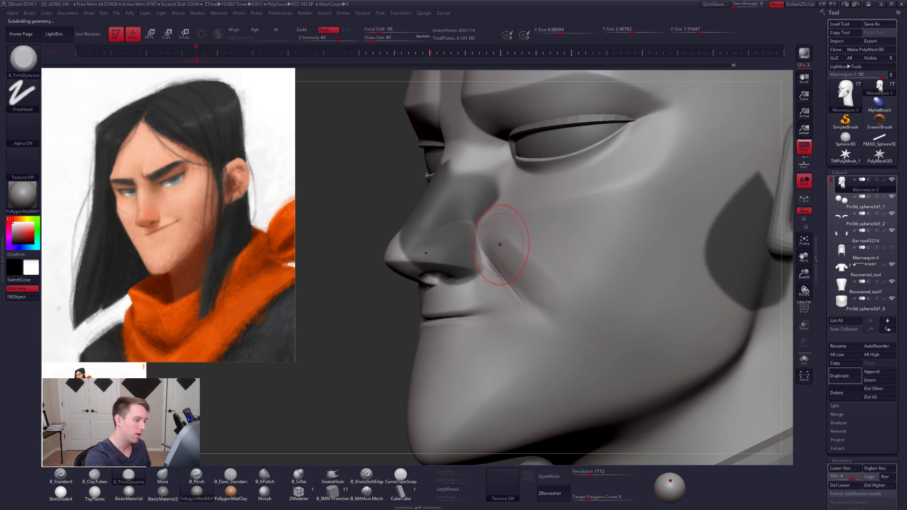
key(space)
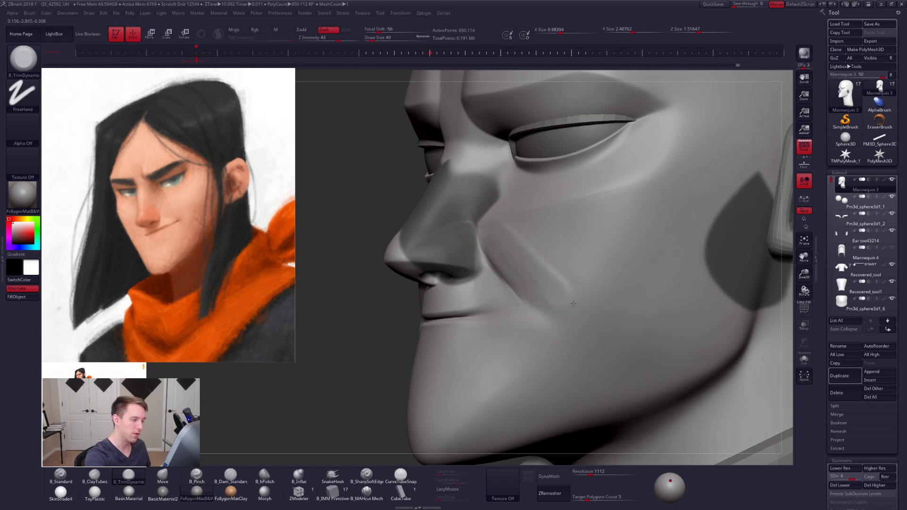
drag(570, 296, 545, 265)
- Pinch the cheek surface along the outer side of the smile line with a larger B_Pinch brush
key(space)
drag(544, 266, 547, 264)
key(b)
key(p)
key(i)
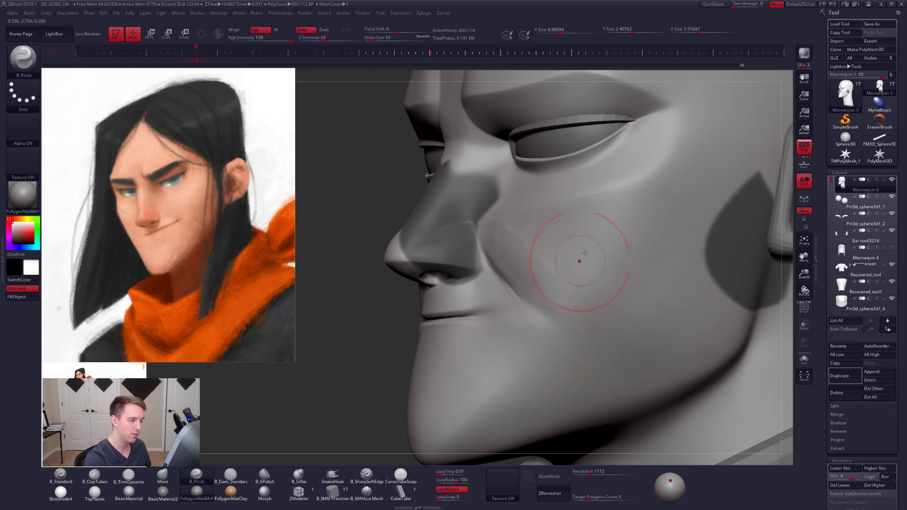
drag(643, 199, 529, 347)
mouse_move(515, 361)
right_down()
mouse_move(549, 344)
mouse_move(567, 350)
mouse_move(574, 312)
mouse_move(548, 305)
mouse_move(558, 326)
right_up()
- Reshape the cheek along the smile line with the Move brush at subdivision level 2, using draw sizes 25 and 38
key(b)
key(m)
key(v)
key(shift+d)
key(shift+d)
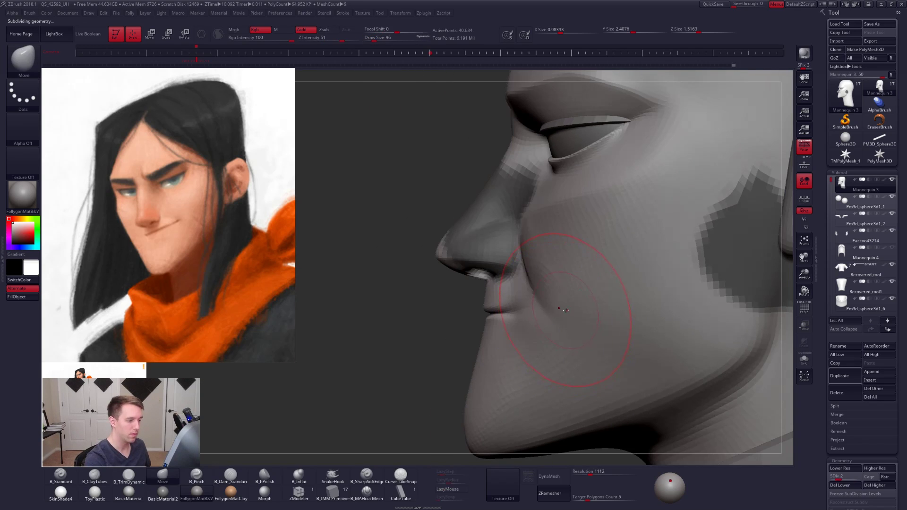
key(space)
drag(562, 307, 551, 307)
right_drag(501, 259, 537, 253)
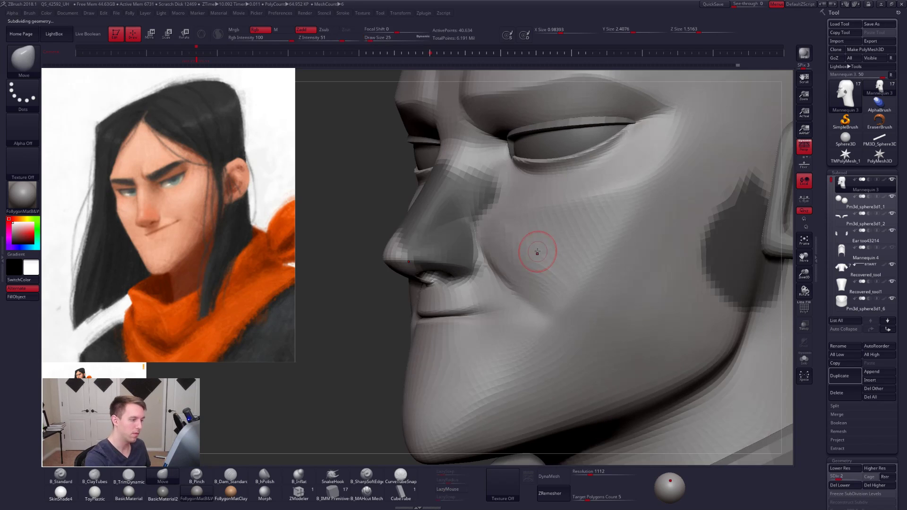
key(space)
drag(533, 253, 537, 253)
key(shift)
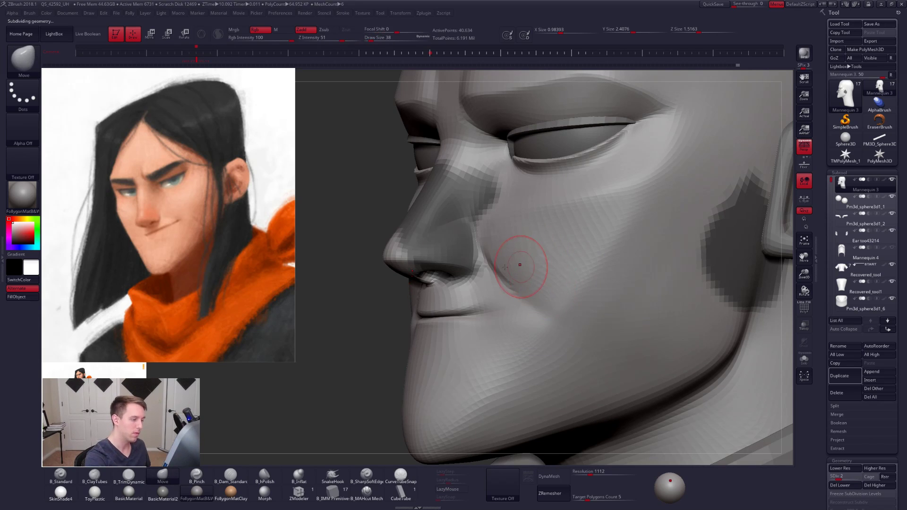
- Raise the head to subdivision level 3 and smooth the cheek around the smile line at draw size 38
key(d)
key(shift)
key(shift)
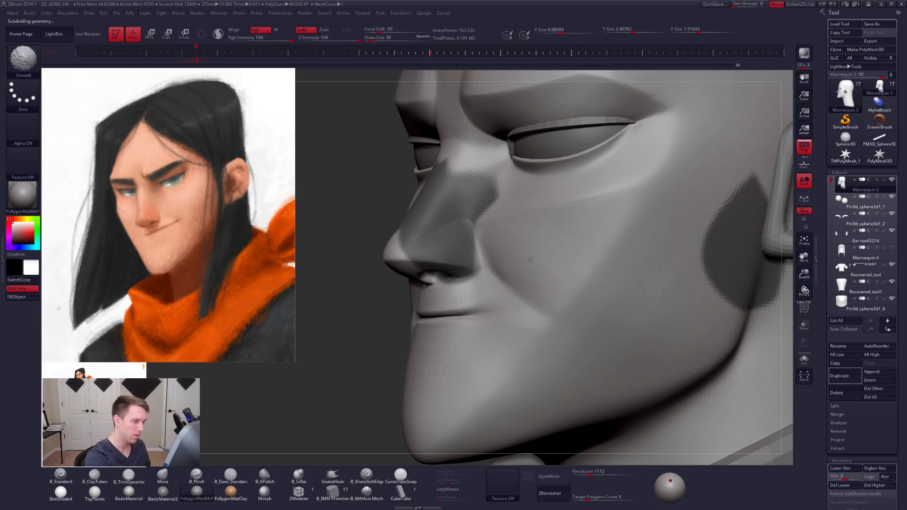
mouse_move(526, 299)
right_down()
mouse_move(598, 317)
mouse_move(629, 339)
mouse_move(590, 339)
mouse_move(566, 364)
right_up()
- Adjust the mouth and lower cheek with a large Move brush, draw size 96 to 104, at subdivision level 2
key(shift+d)
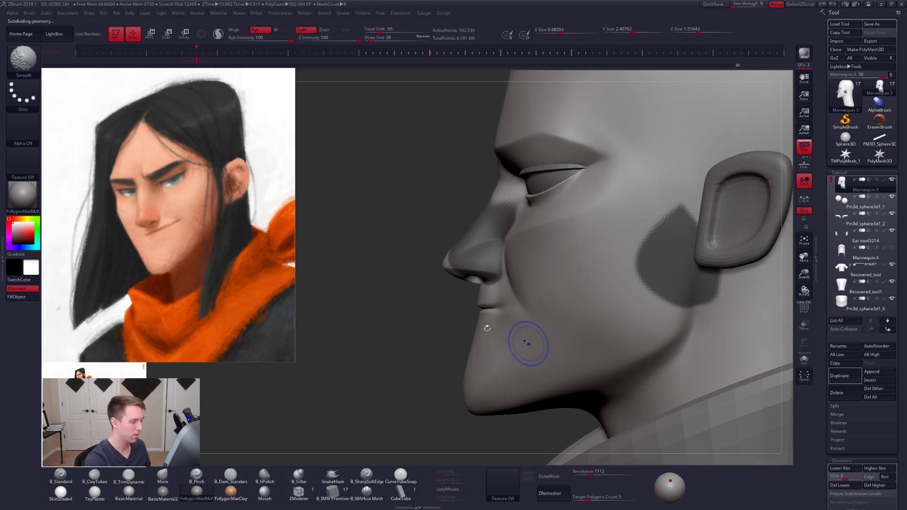
key(space)
click(484, 326)
drag(480, 323, 477, 323)
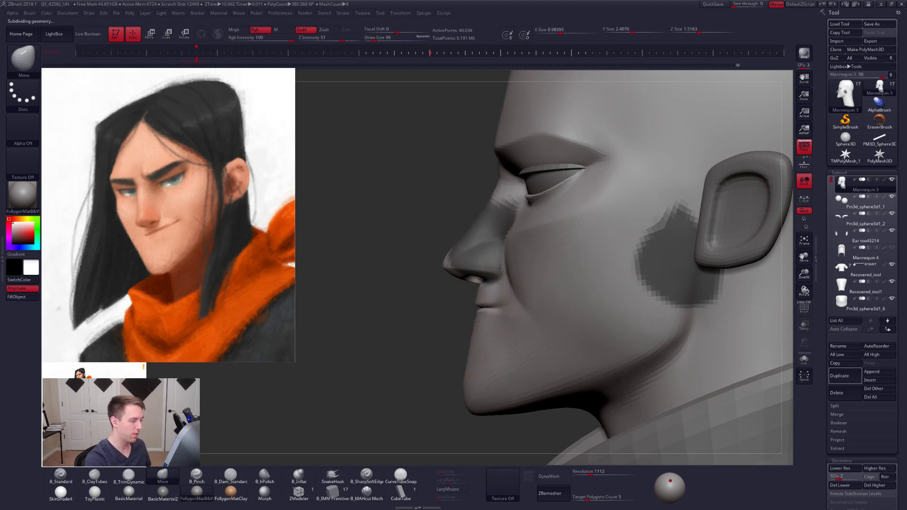
alt+right_drag(488, 335, 559, 314)
key(space)
click(529, 317)
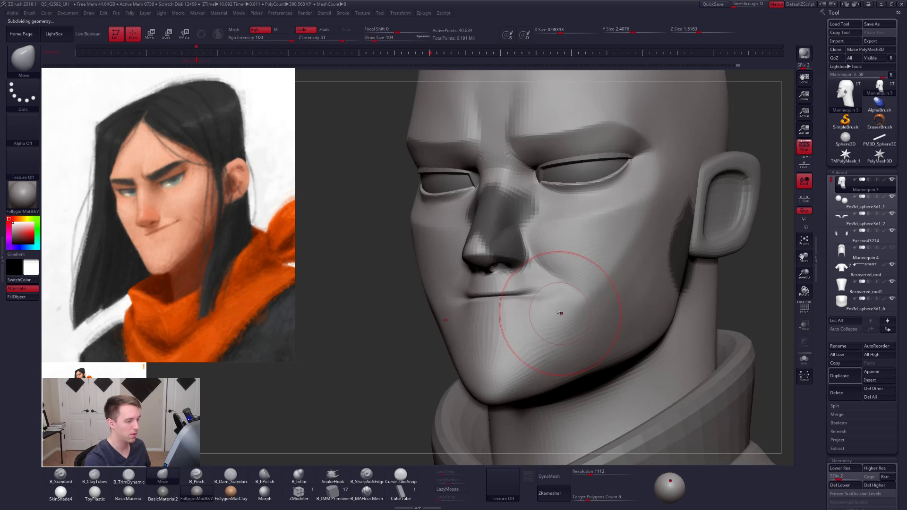
drag(556, 298, 550, 290)
right_drag(551, 289, 595, 254)
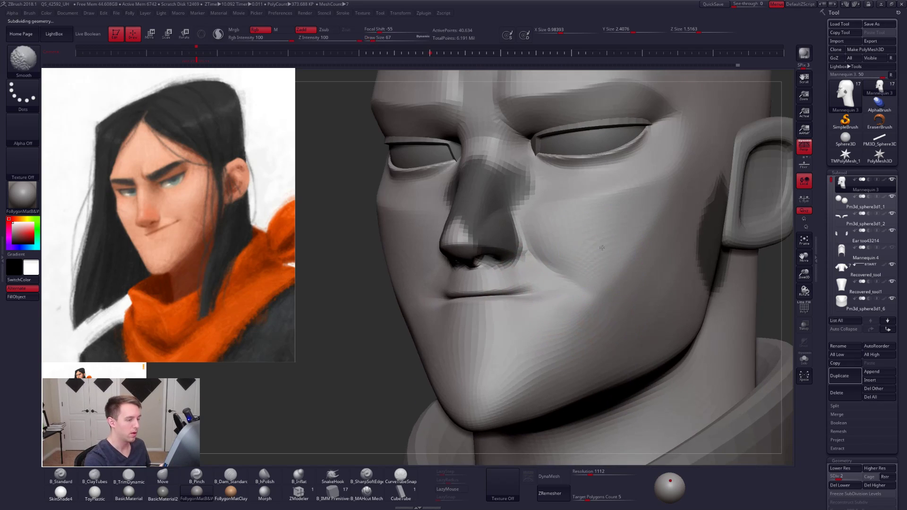
- Raise the head to subdivision level 5 and smooth the smile line and mouth corner at draw sizes 49 and 74
key(space)
click(601, 246)
key(d)
key(d)
key(d)
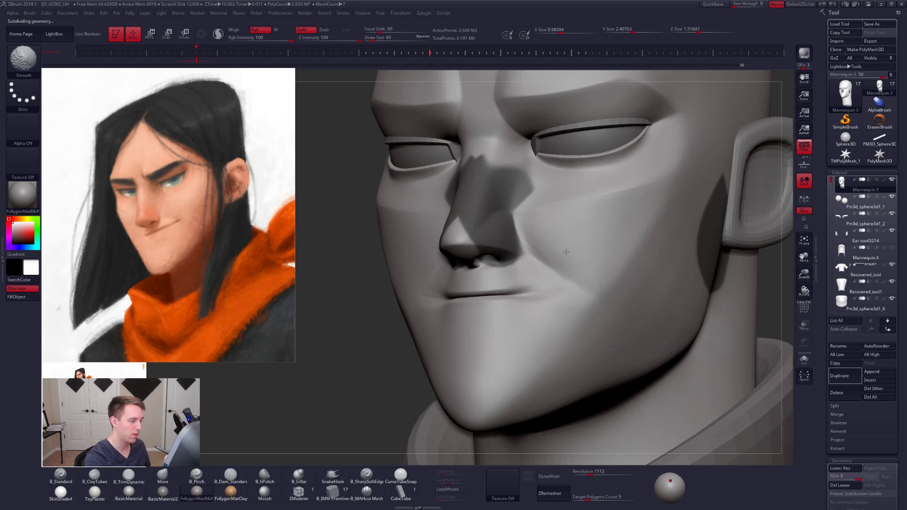
shift+drag(564, 257, 539, 279)
alt+right_drag(540, 307, 550, 306)
key(space)
click(550, 298)
- Build up the area beside and below the mouth corner with B_ClayTubes at subdivision level 2 and draw size 74
key(2)
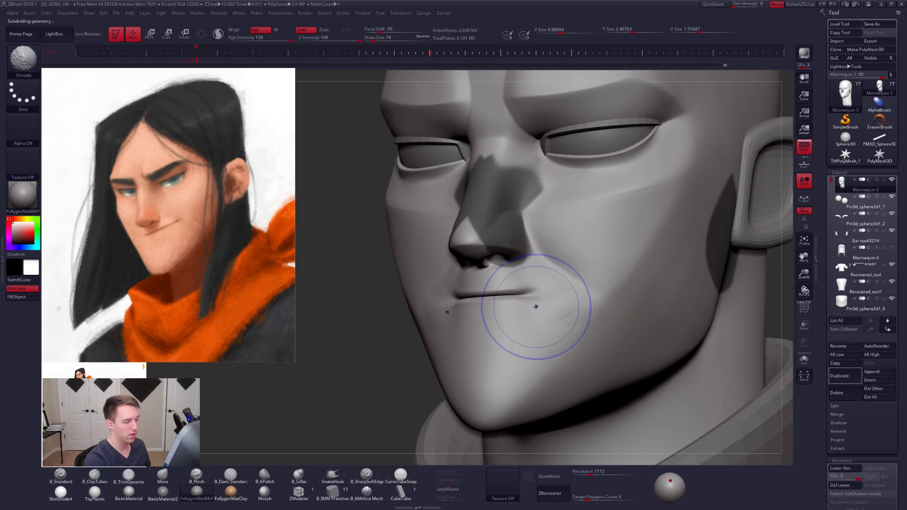
key(shift+d)
key(shift+d)
key(shift+d)
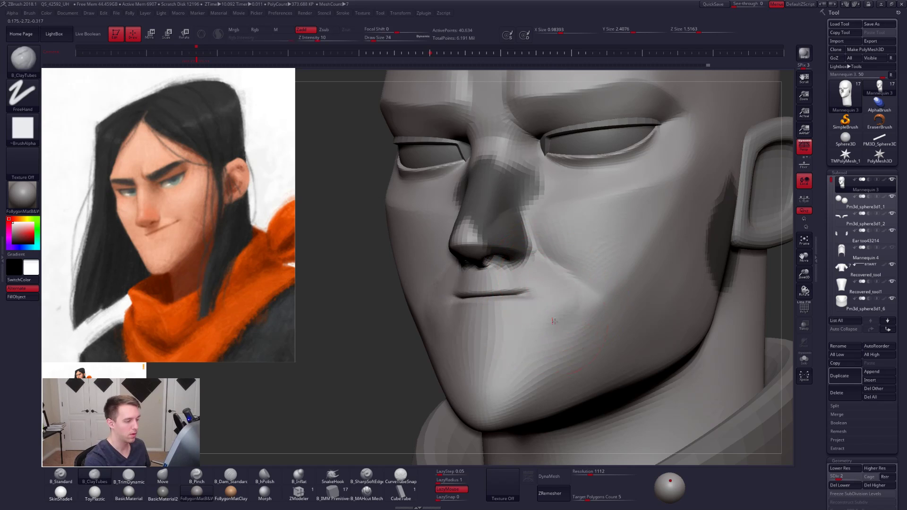
mouse_move(555, 321)
mouse_down()
mouse_move(567, 310)
mouse_move(551, 302)
mouse_move(544, 310)
mouse_up()
mouse_move(544, 310)
right_down()
mouse_move(508, 305)
mouse_move(506, 324)
mouse_move(515, 302)
mouse_move(496, 303)
mouse_move(538, 298)
mouse_move(517, 308)
right_up()
key(shift+f)
key(shift+f)
- Shape the mouth's profile as seen from below with the Move brush at draw sizes 68 and 74
key(s)
key(b)
key(m)
key(v)
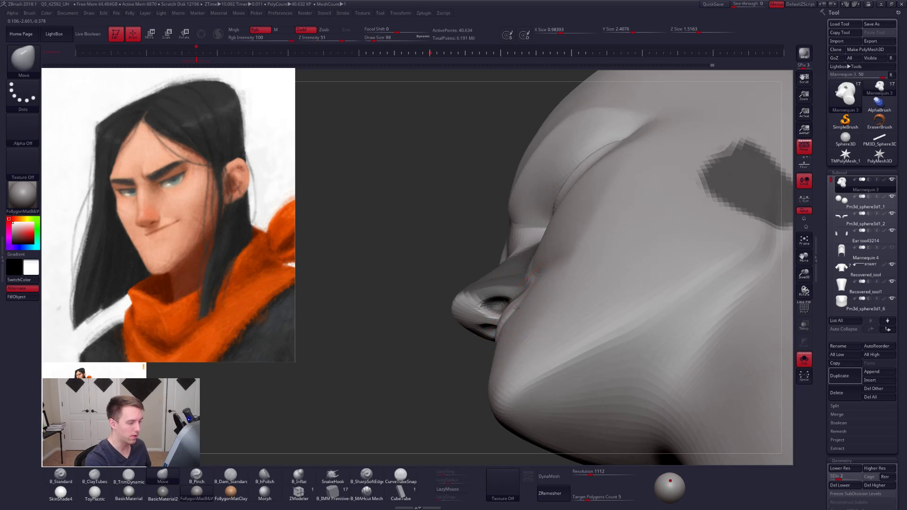
key(s)
drag(518, 306, 516, 306)
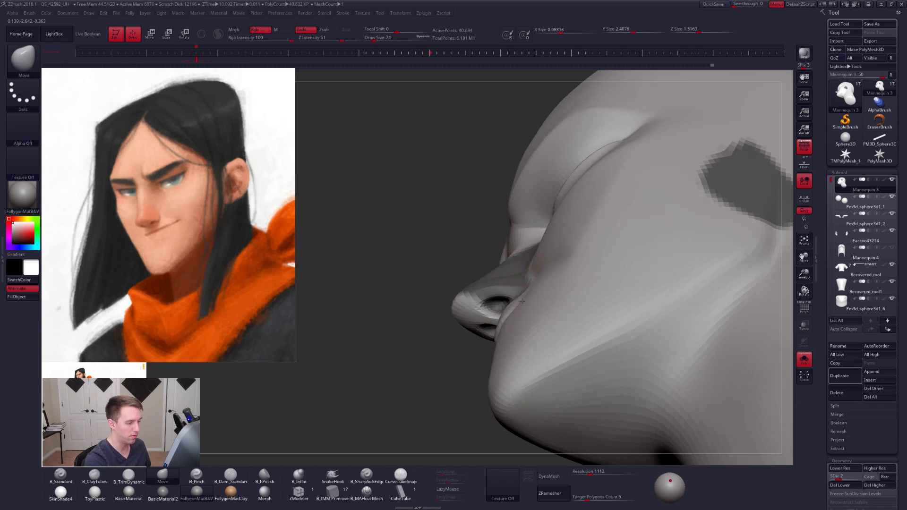
mouse_move(523, 302)
right_down()
mouse_move(531, 308)
mouse_move(516, 291)
mouse_move(526, 272)
right_up()
- Raise the head to subdivision level 3 and adjust the mouth corner with the Move brush at draw size 61
key(ctrl+d)
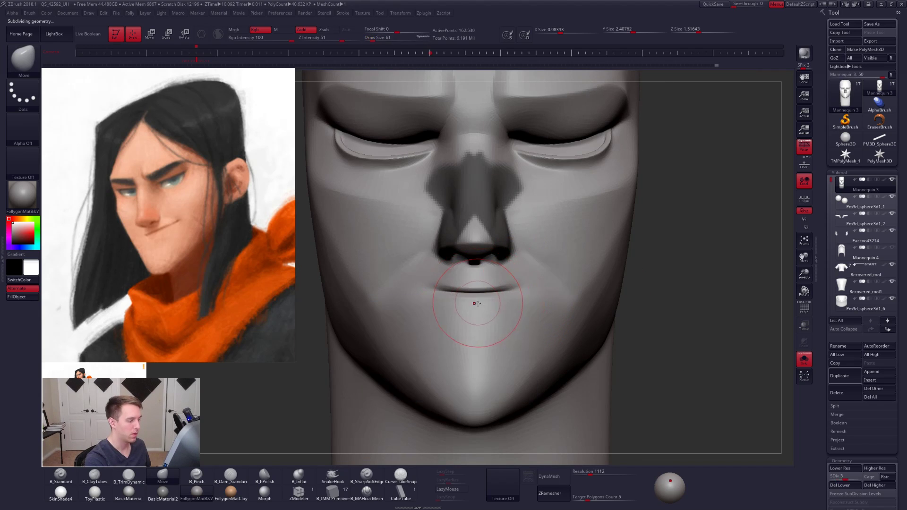
right_drag(465, 314, 495, 320)
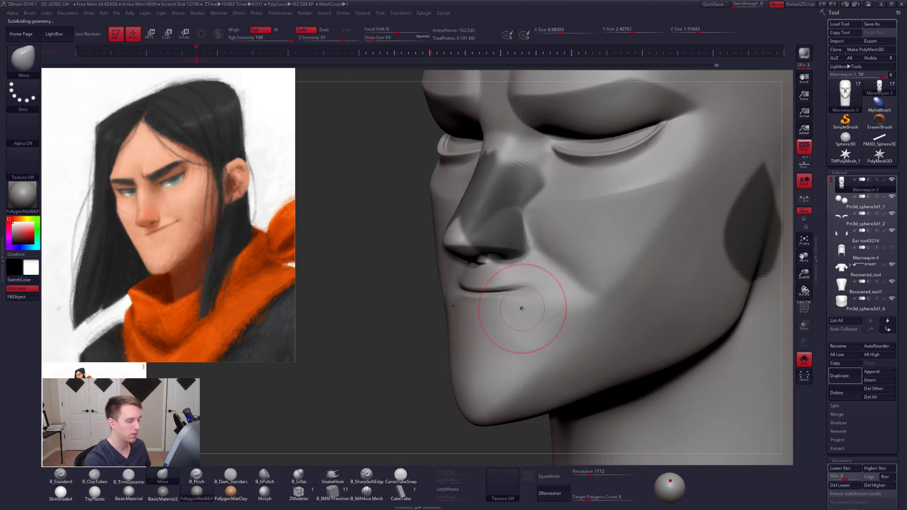
mouse_move(522, 308)
shift+mouse_down()
mouse_move(539, 308)
mouse_move(536, 292)
shift+mouse_up()
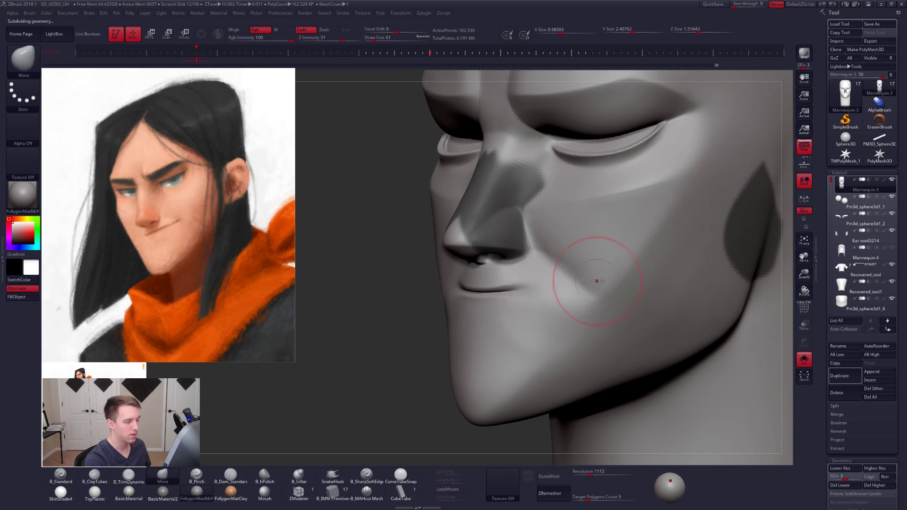
- Raise the head to subdivision level 5, clear the mask, and pinch the smile line's upper end with B_Pinch at draw size 25
key(d)
key(d)
key(space)
click(555, 245)
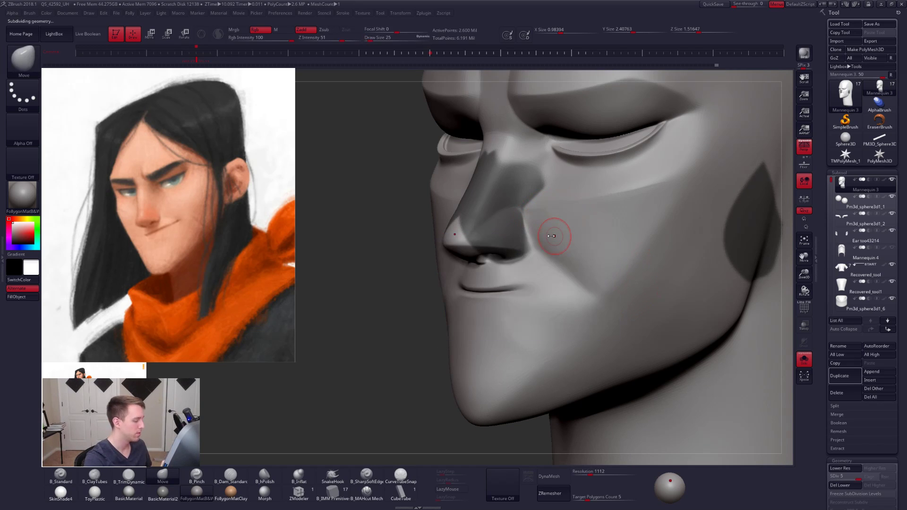
ctrl+drag(364, 388, 369, 367)
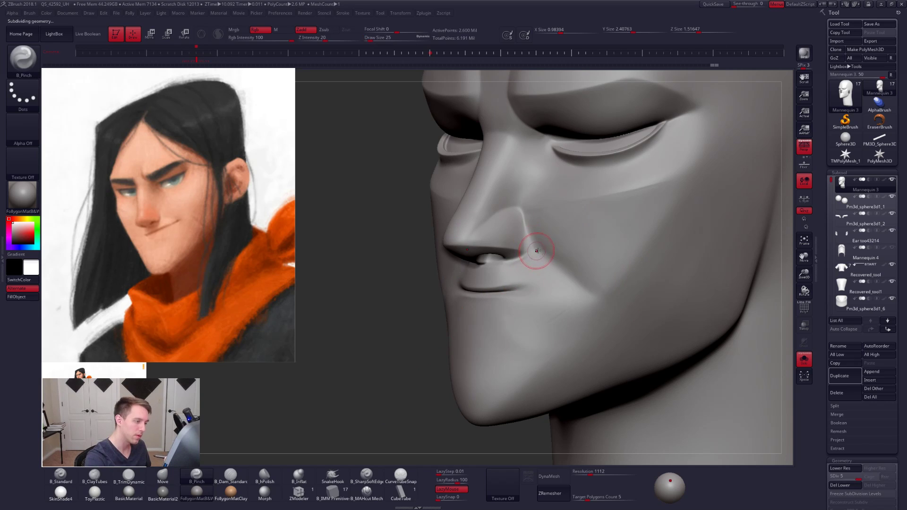
ctrl+right_drag(537, 251, 529, 251)
- Deepen the smile line from the nose wing to its lower end with B_MAHcut Mech
key(space)
drag(512, 258, 514, 258)
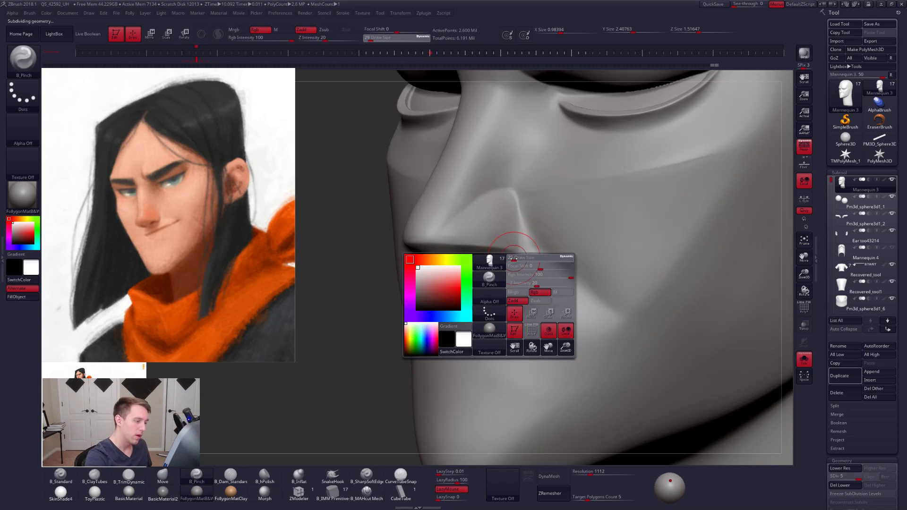
click(368, 494)
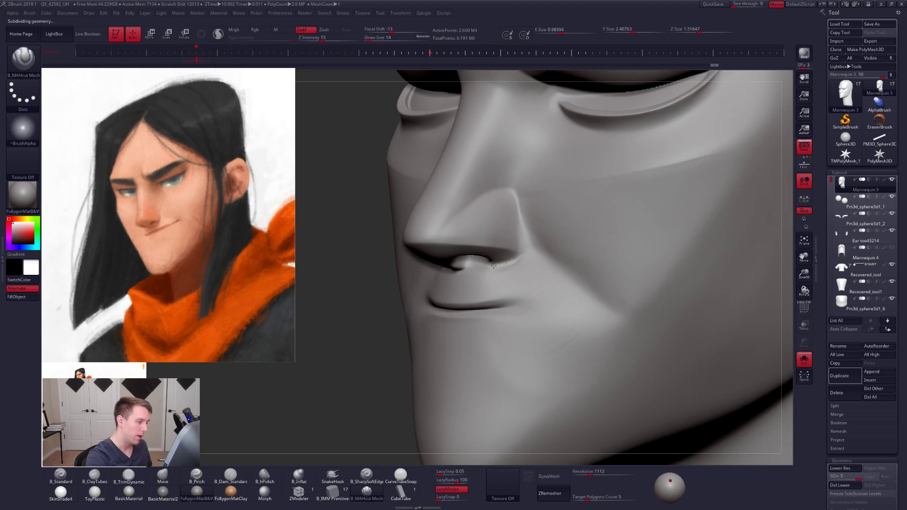
mouse_move(544, 247)
mouse_down()
mouse_move(557, 240)
mouse_move(528, 204)
mouse_up()
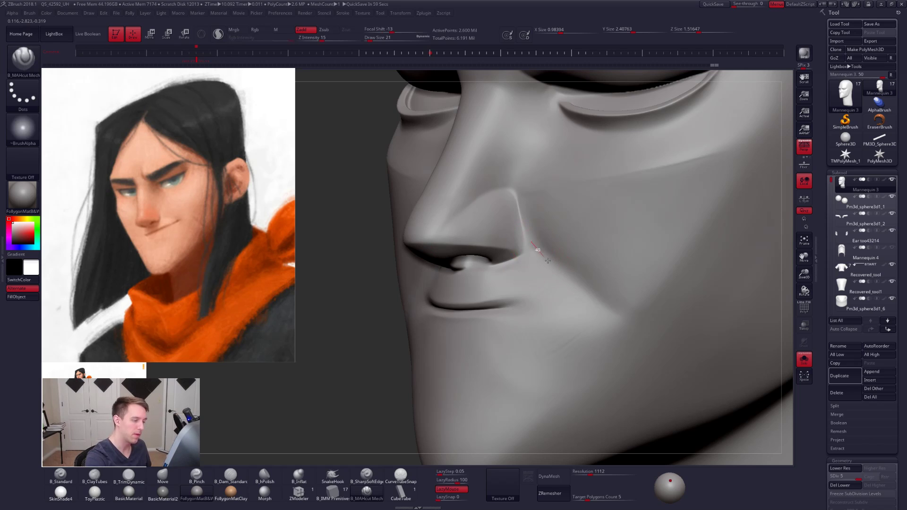
mouse_move(606, 309)
mouse_down()
mouse_move(622, 315)
mouse_move(617, 304)
mouse_up()
key(space)
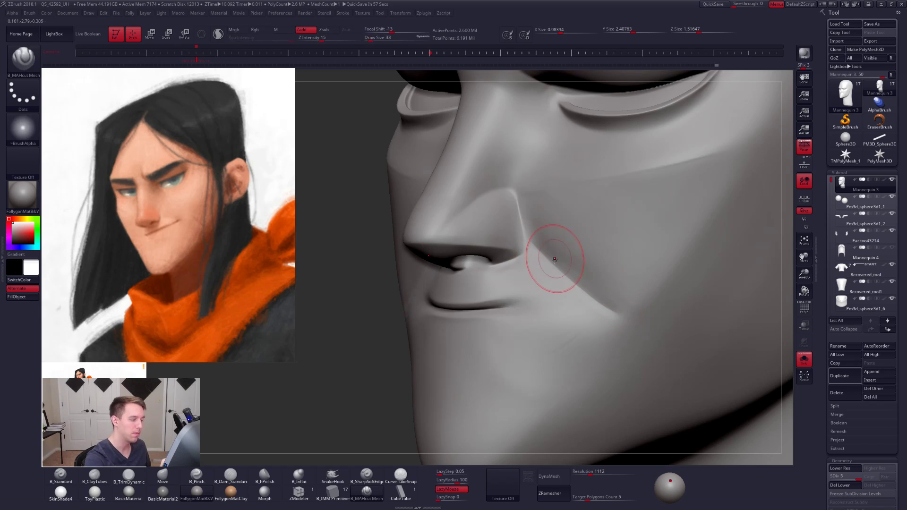
- Lower the head to subdivision level 2 and adjust the area around the mouth corners with the Move brush
key(space)
mouse_move(510, 313)
mouse_down()
mouse_move(476, 312)
mouse_move(507, 314)
mouse_up()
key(space)
key(shift+d)
key(shift+d)
key(shift+d)
key(space)
key(b)
key(m)
key(v)
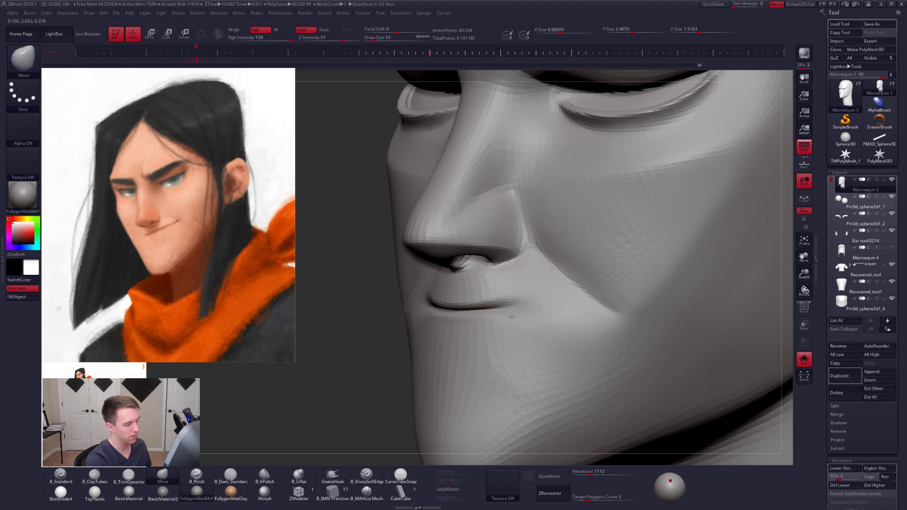
mouse_move(487, 325)
ctrl+right_down()
mouse_move(488, 336)
mouse_move(519, 326)
mouse_move(523, 315)
mouse_move(523, 349)
mouse_move(532, 336)
mouse_move(523, 344)
ctrl+right_up()
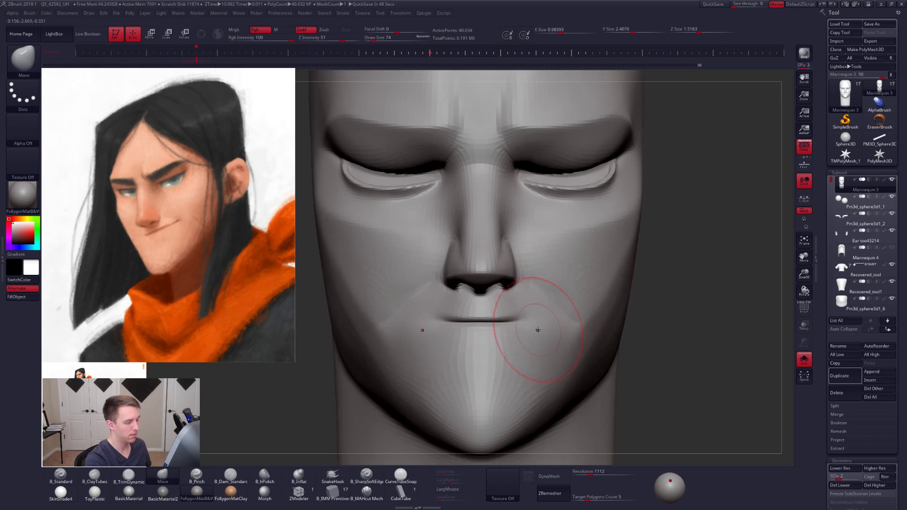
- Return the head to subdivision level 5 and cut along the mouth corners with B_MAHcut Mech at draw size 25
key(space)
key(d)
key(d)
key(d)
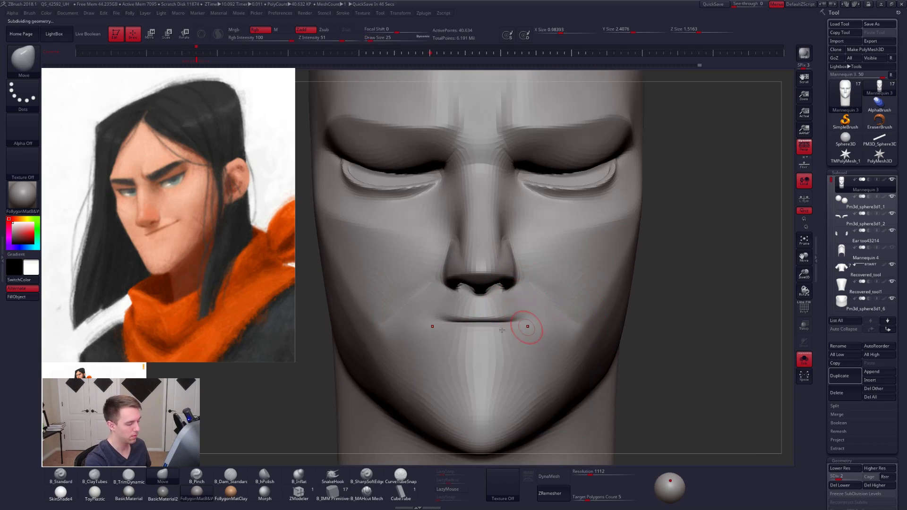
click(366, 492)
alt+right_drag(485, 329, 503, 323)
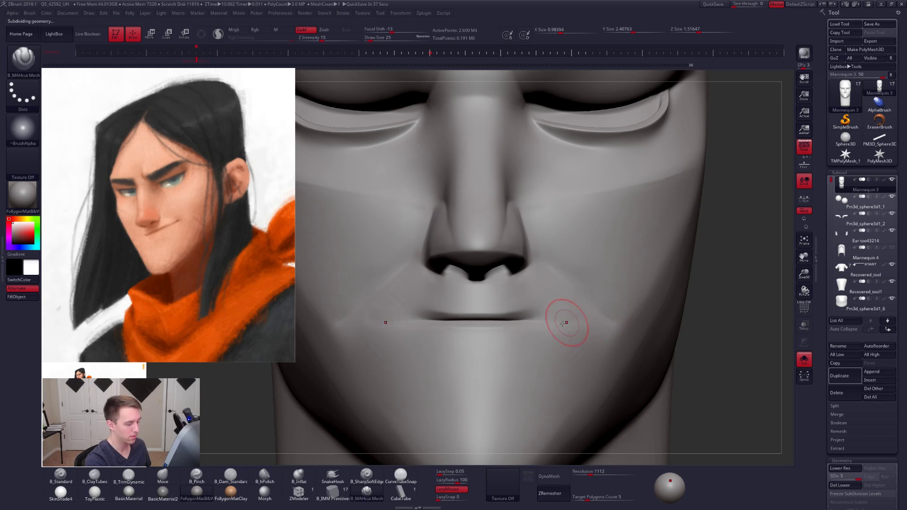
- Extend the mouth line outward past both corners with B_SharpSoftEdge at draw size 25, redoing the first stroke
click(367, 475)
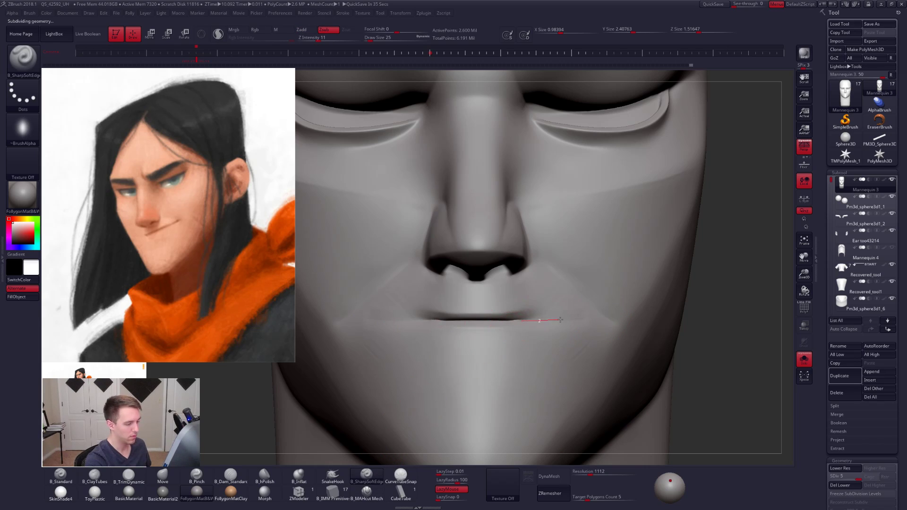
drag(561, 320, 600, 319)
mouse_move(569, 319)
shift+mouse_down()
mouse_move(534, 315)
mouse_move(577, 319)
shift+mouse_up()
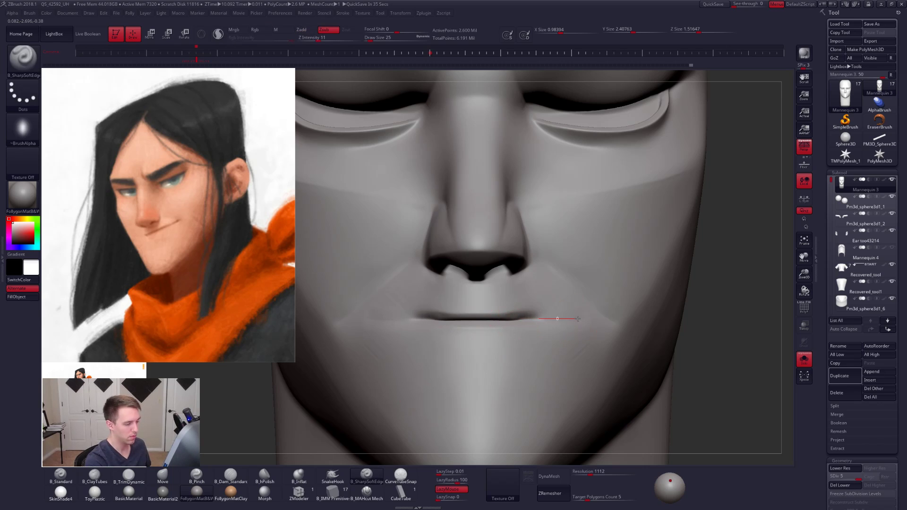
key(ctrl+z)
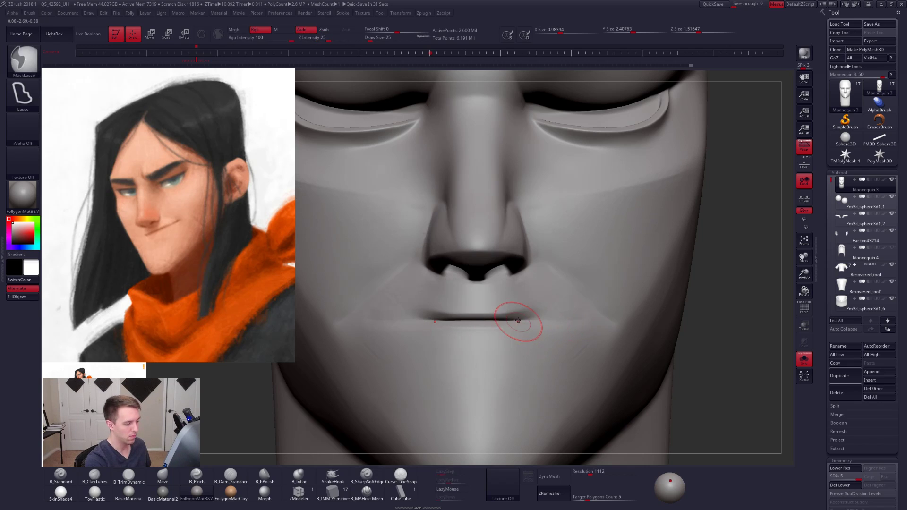
mouse_move(518, 320)
mouse_down()
mouse_move(555, 321)
mouse_move(483, 320)
mouse_up()
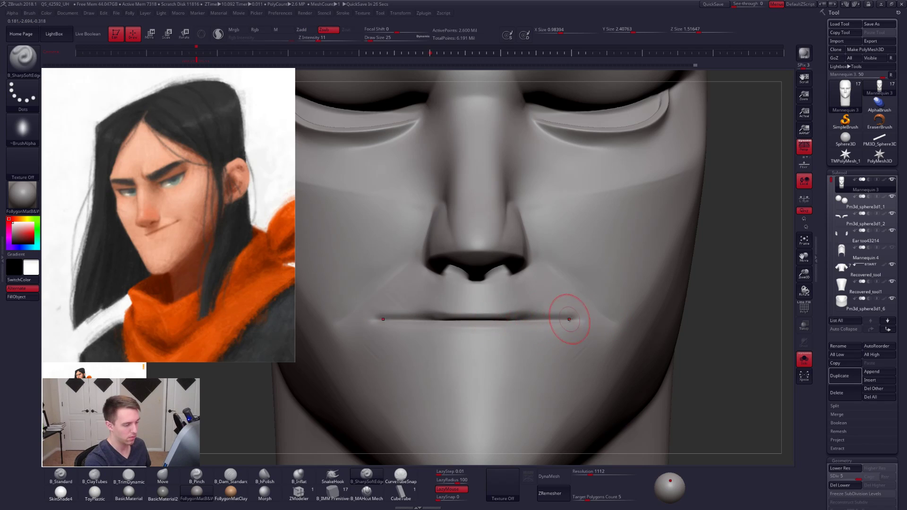
mouse_move(572, 318)
mouse_down()
mouse_move(475, 320)
mouse_move(528, 312)
mouse_up()
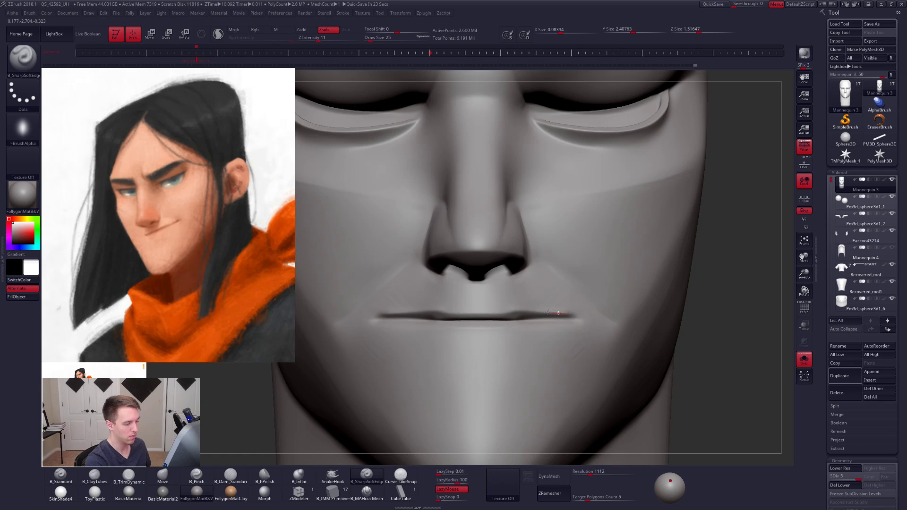
drag(450, 312, 445, 312)
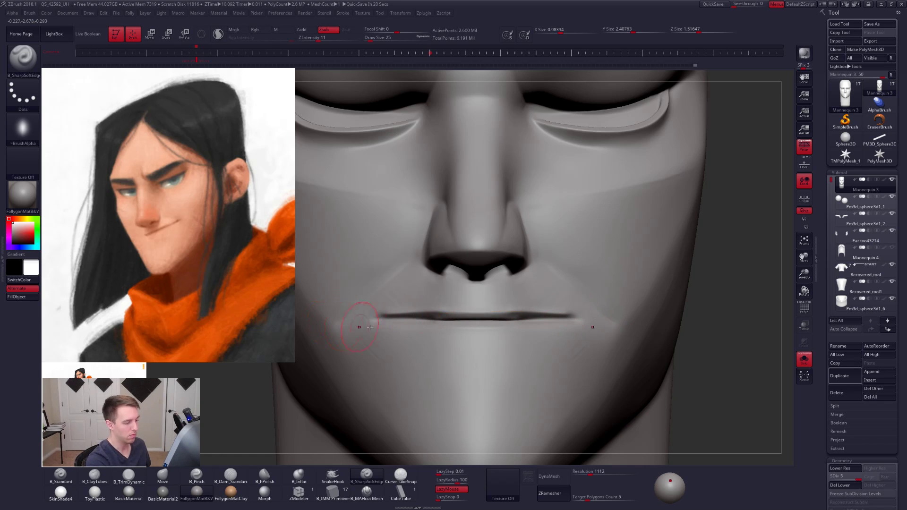
- Carve a thin lower-lip crease just beneath the mouth line with B_SharpSoftEdge and check it on the whole face
right_drag(624, 338, 563, 310)
drag(586, 324, 577, 324)
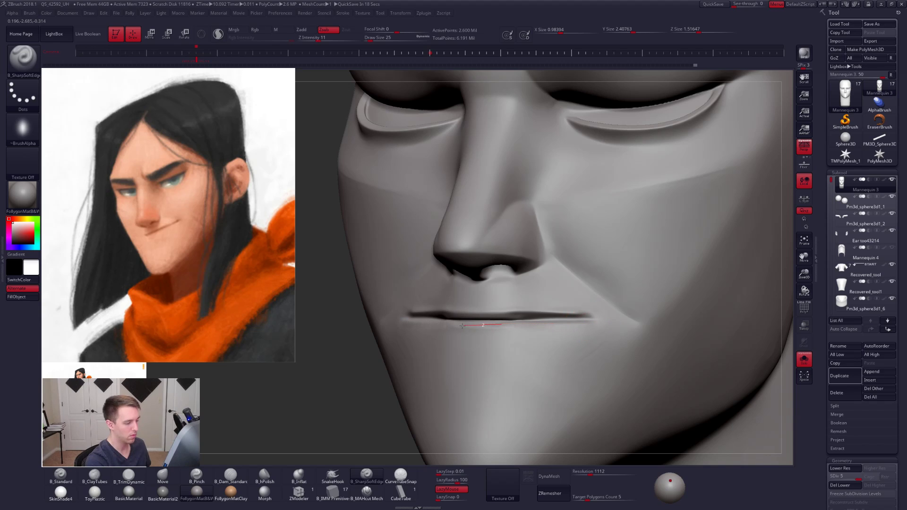
drag(462, 326, 497, 328)
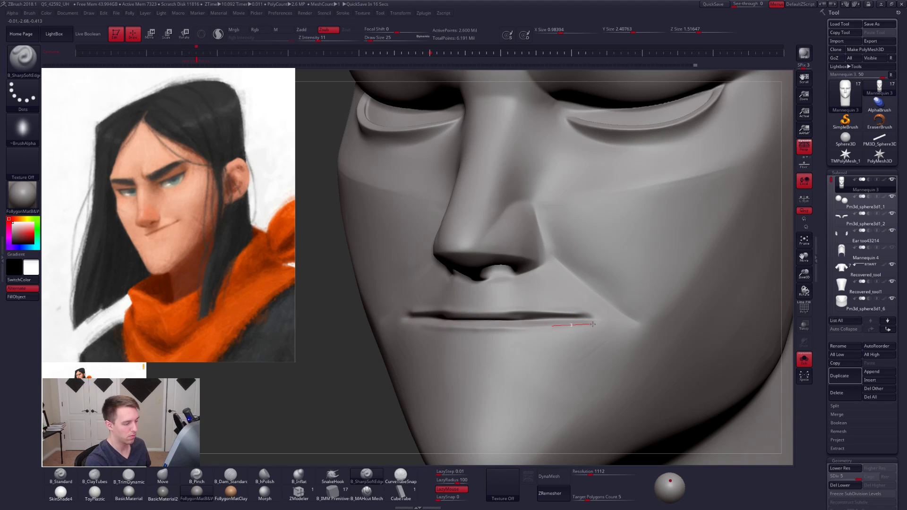
drag(626, 316, 629, 315)
right_drag(573, 338, 628, 227)
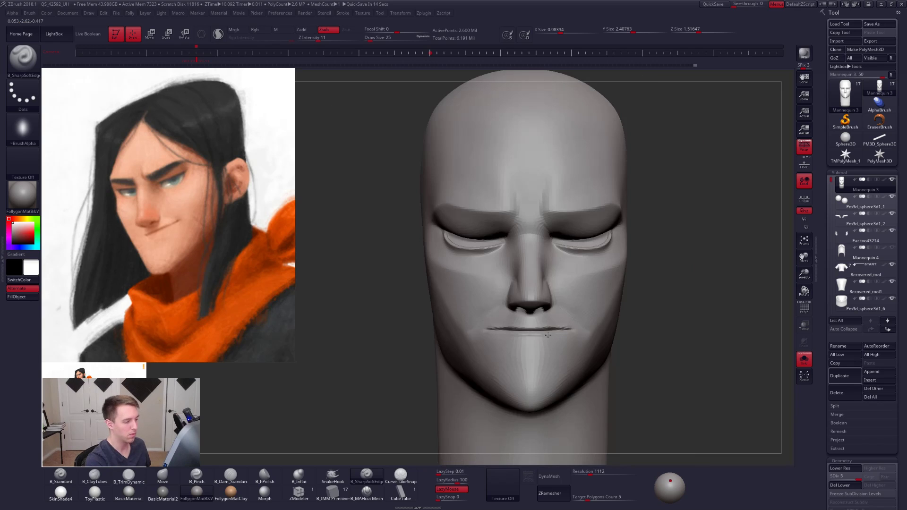
- Smooth the lower-lip crease near the mouth corner, then select B_MAHcut Mech and review the face on the whole bust
key(shift+s)
mouse_move(590, 359)
right_down()
mouse_move(538, 351)
mouse_move(558, 358)
mouse_move(571, 344)
right_up()
key(shift)
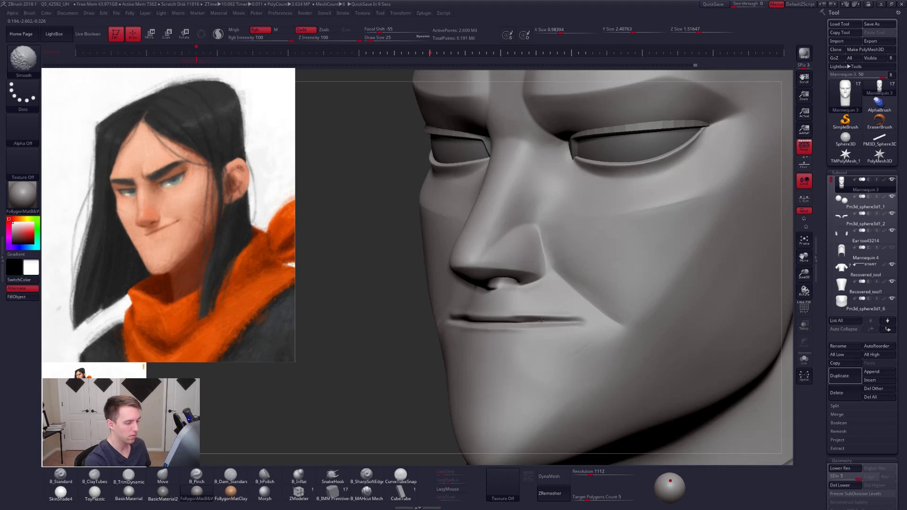
shift+drag(547, 326, 550, 332)
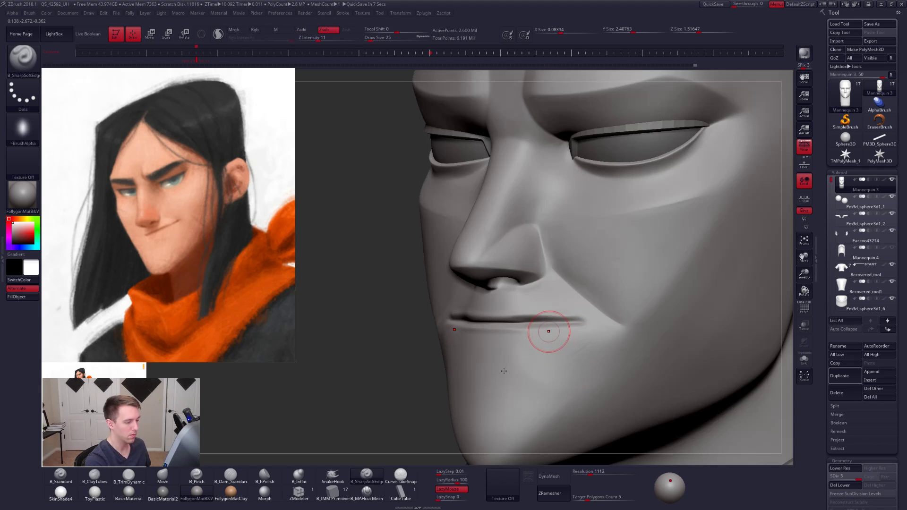
mouse_move(549, 331)
ctrl+right_down()
mouse_move(510, 366)
mouse_move(549, 355)
mouse_move(564, 329)
mouse_move(601, 337)
mouse_move(604, 348)
ctrl+right_up()
click(367, 492)
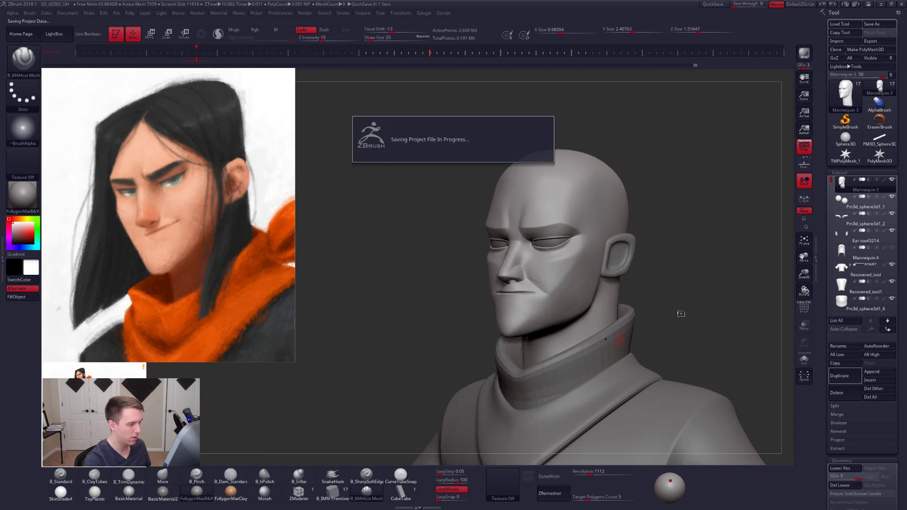
ctrl+right_drag(681, 325, 677, 357)
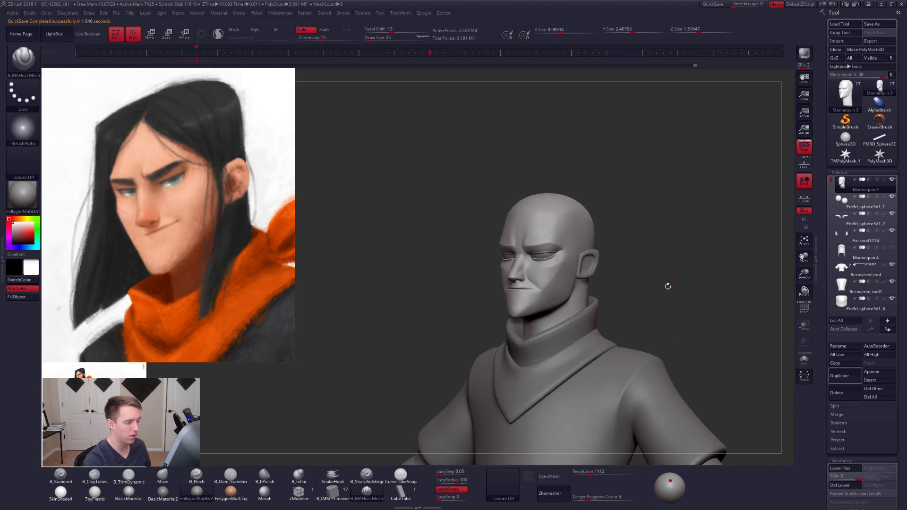
- Combine all subtools into one temporary posing mesh with TPoseMesh
key(ctrl+f)
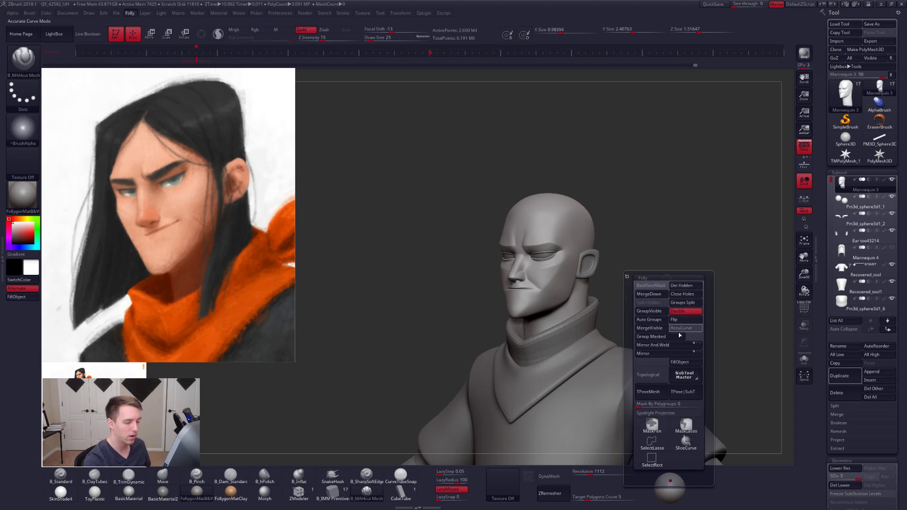
key(Down)
key(Down)
key(Down)
key(Down)
key(Down)
key(Down)
key(Down)
key(Down)
key(Down)
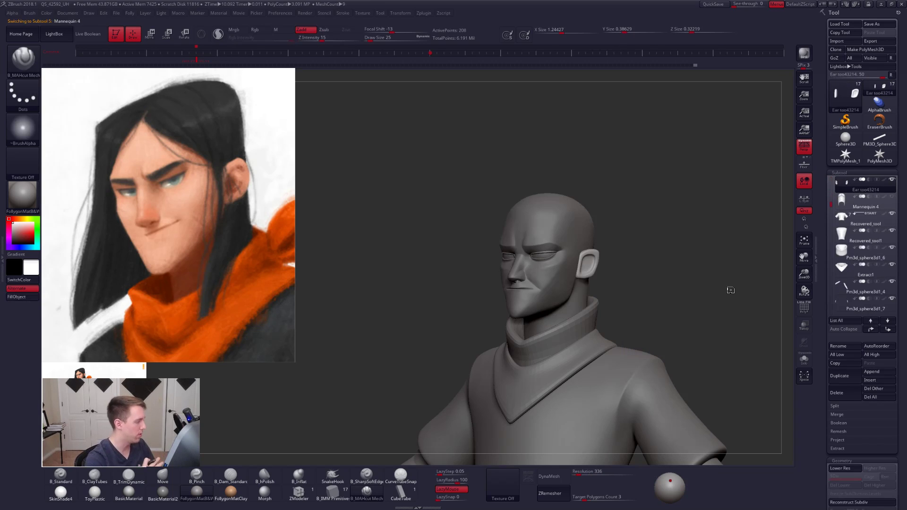
key(Down)
key(Down)
key(Down)
key(Down)
key(Down)
key(Down)
key(Down)
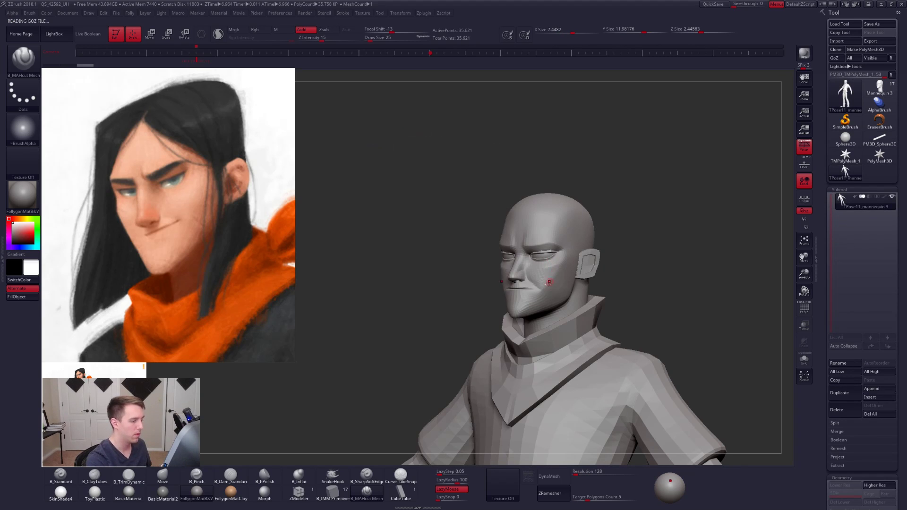
- Lasso-mask the eye and brow region from the side view and check the isolated head's wireframe
mouse_move(546, 280)
shift+right_down()
mouse_move(564, 294)
mouse_move(522, 272)
mouse_move(575, 277)
shift+right_up()
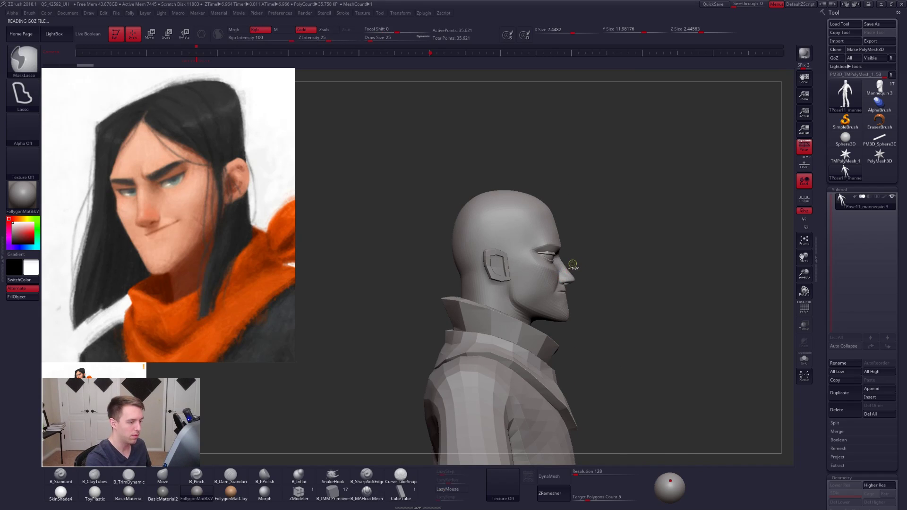
mouse_move(552, 278)
ctrl+mouse_down()
mouse_move(515, 248)
mouse_move(574, 212)
ctrl+mouse_up()
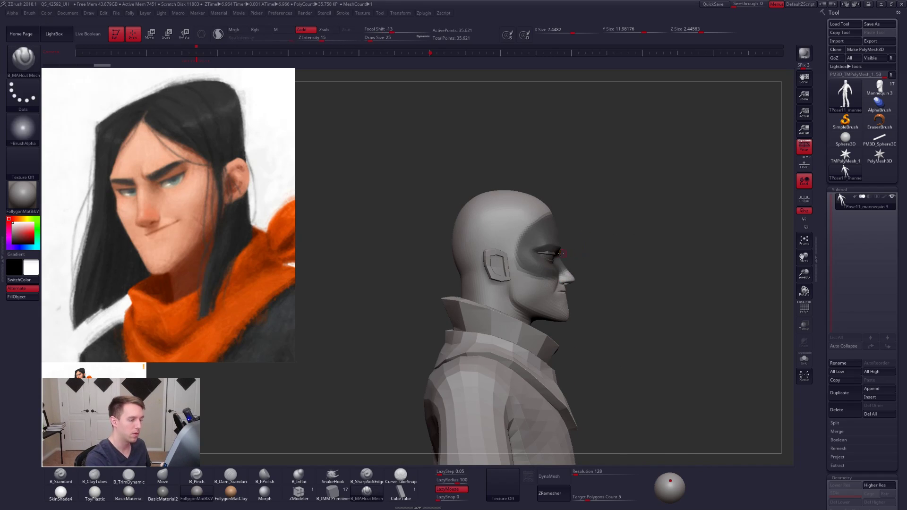
ctrl+shift+click(555, 235)
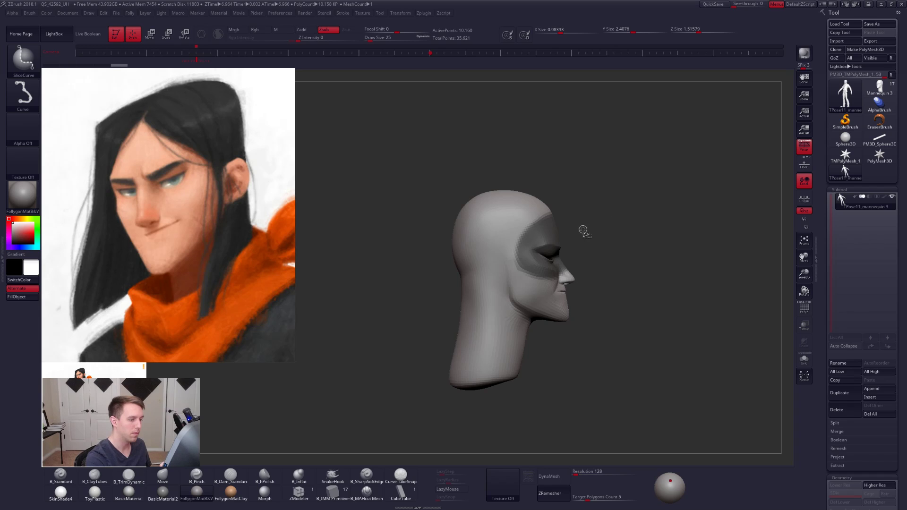
right_click(544, 246)
key(shift+f)
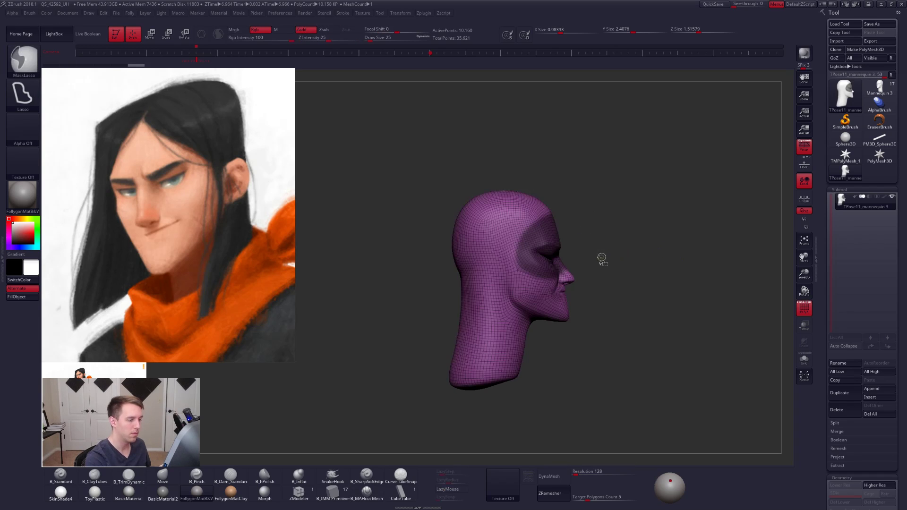
ctrl+shift+click(602, 259)
key(shift+f)
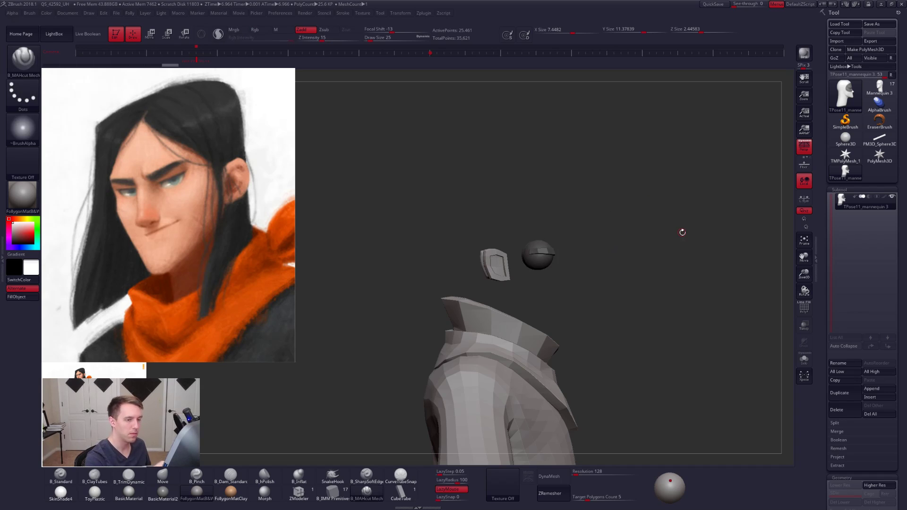
- Show the full model without perspective, blur the eye-region mask and invert it so only that region can be edited
key(p)
ctrl+shift+click(585, 265)
ctrl+click(561, 278)
ctrl+click(561, 278)
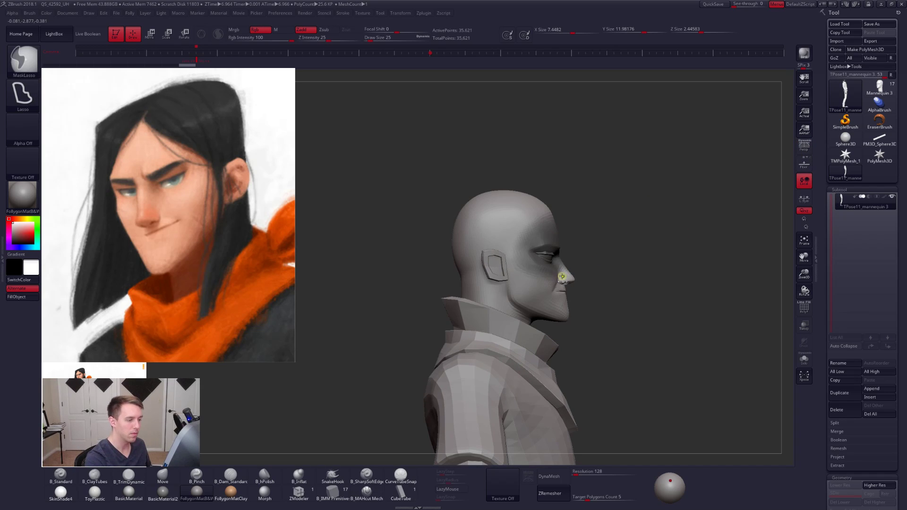
ctrl+click(582, 266)
mouse_move(585, 275)
right_down()
mouse_move(526, 274)
mouse_move(548, 266)
mouse_move(525, 267)
right_up()
key(w)
key(q)
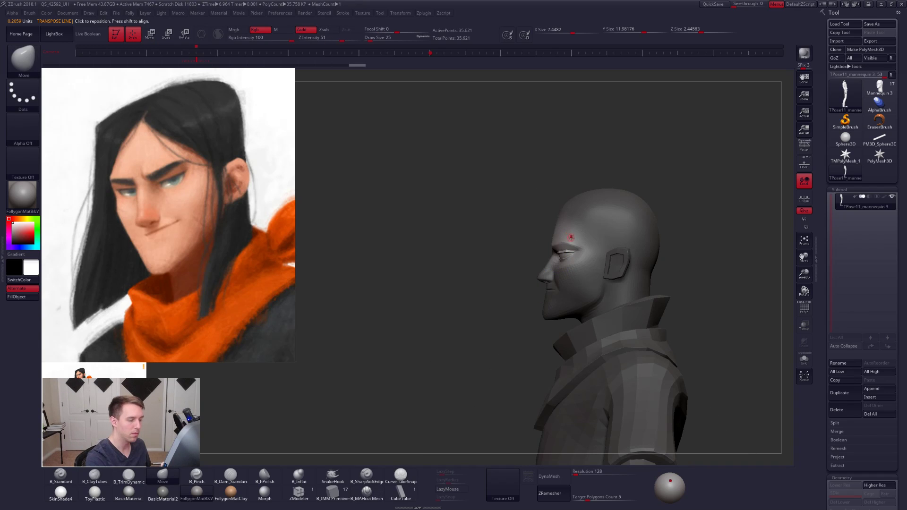
- Soften the inverted mask and adjust the unmasked eye and brow region with a transpose line
mouse_move(543, 223)
ctrl+mouse_down()
mouse_move(708, 179)
mouse_move(471, 204)
ctrl+mouse_up()
ctrl+click(610, 263)
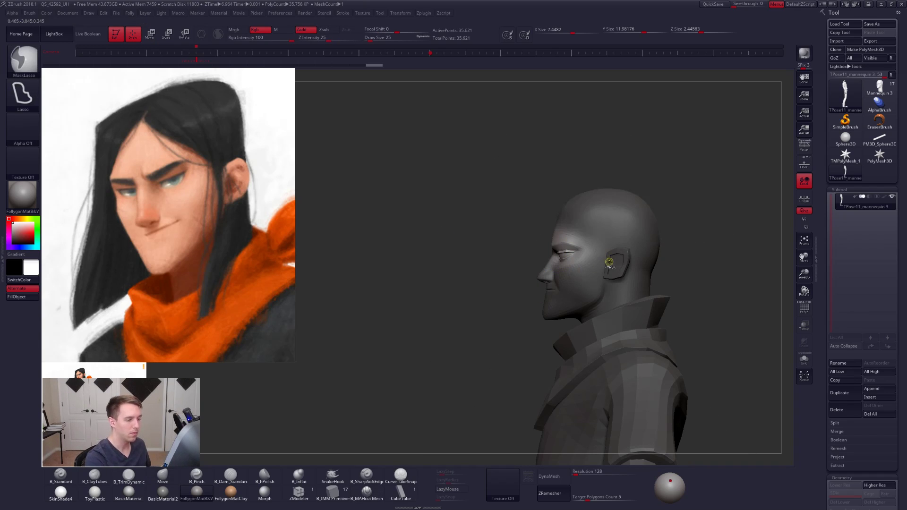
ctrl+click(676, 245)
ctrl+click(669, 253)
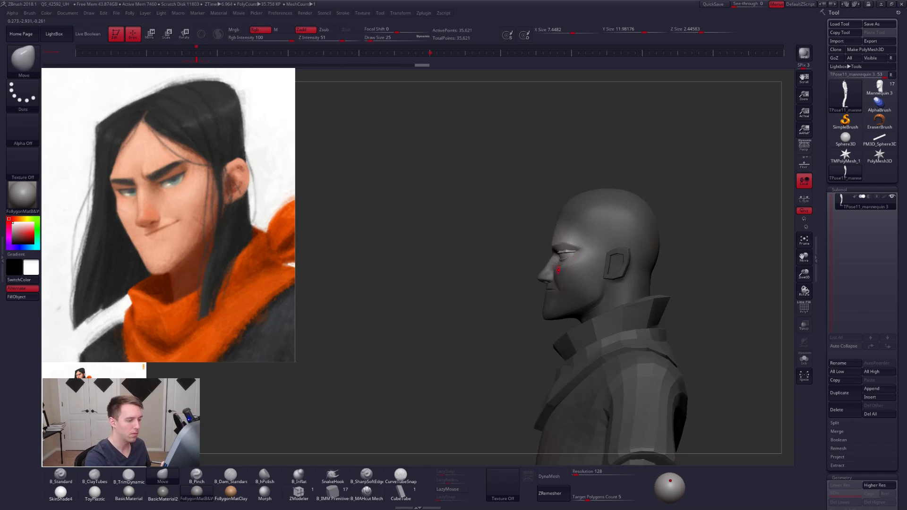
key(w)
mouse_move(562, 210)
mouse_down()
mouse_move(506, 413)
mouse_move(547, 420)
mouse_up()
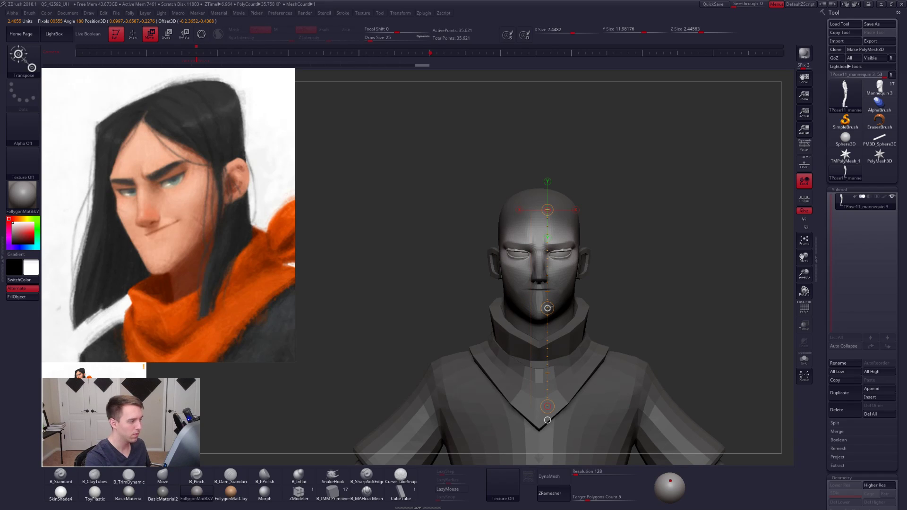
- Check the face in perspective from three-quarter and side views, and clear the mask
mouse_move(661, 302)
mouse_down()
mouse_move(614, 303)
mouse_move(633, 287)
mouse_move(633, 307)
mouse_up()
key(q)
right_drag(578, 299, 627, 257)
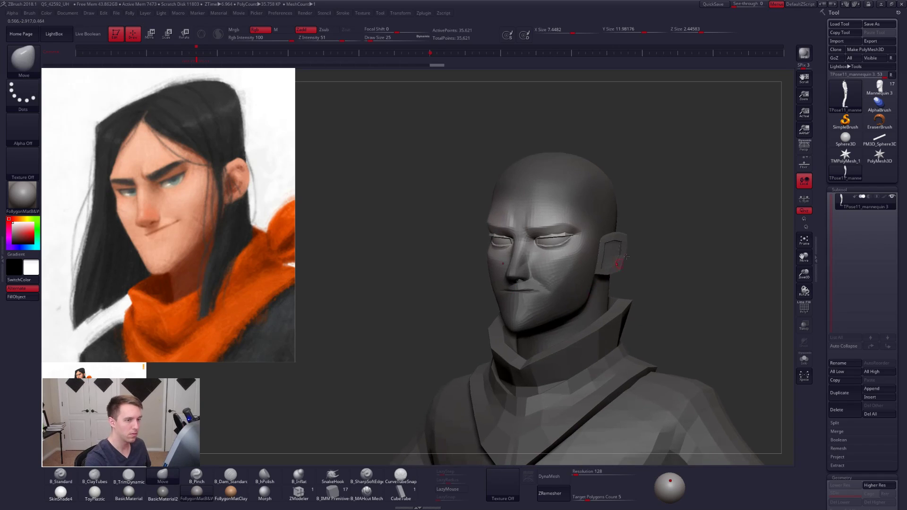
click(804, 149)
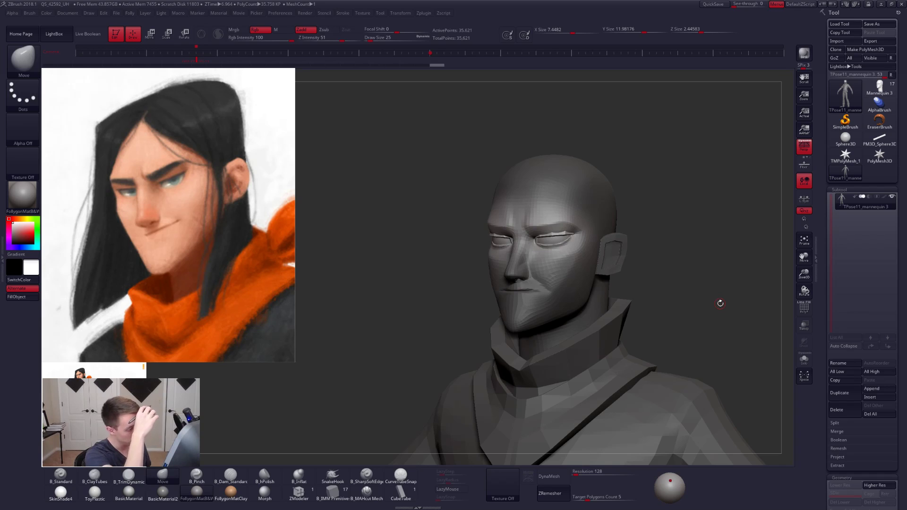
right_drag(573, 256, 543, 288)
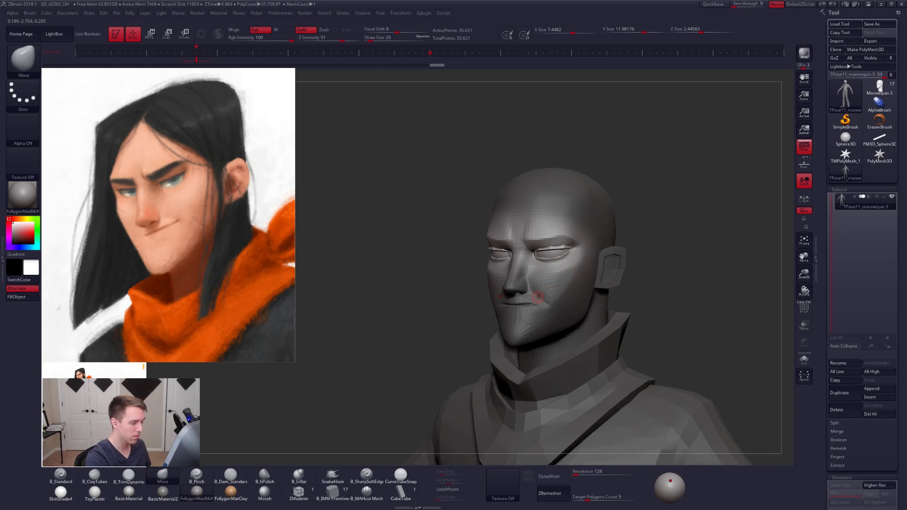
right_drag(467, 308, 526, 306)
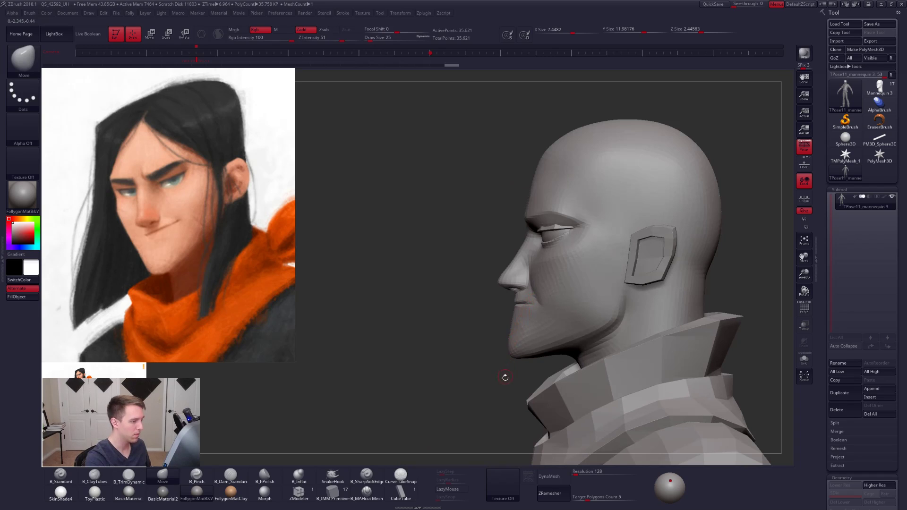
- Lay a transpose line from the forehead past the chin without perspective to judge the profile, with the Move brush at draw size 227
key(w)
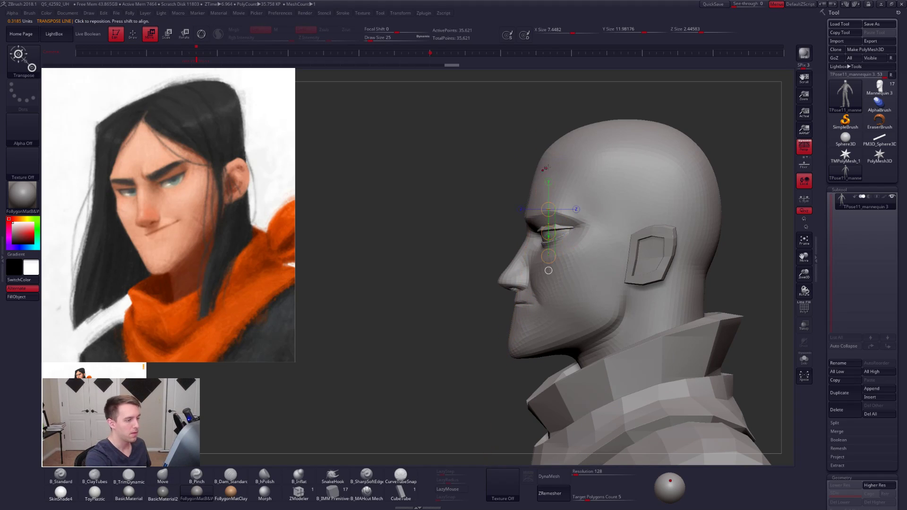
click(799, 153)
drag(544, 158, 492, 417)
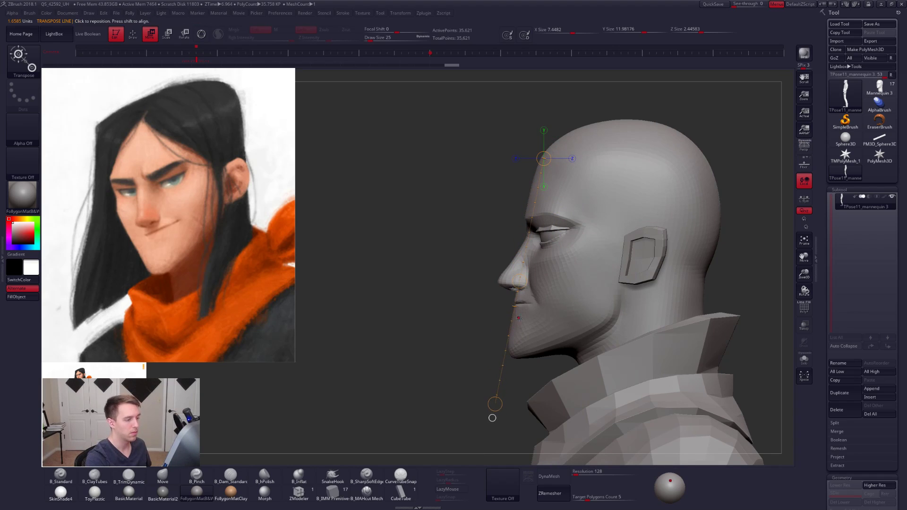
key(q)
key(space)
mouse_move(533, 205)
mouse_down()
mouse_move(565, 204)
mouse_move(561, 177)
mouse_up()
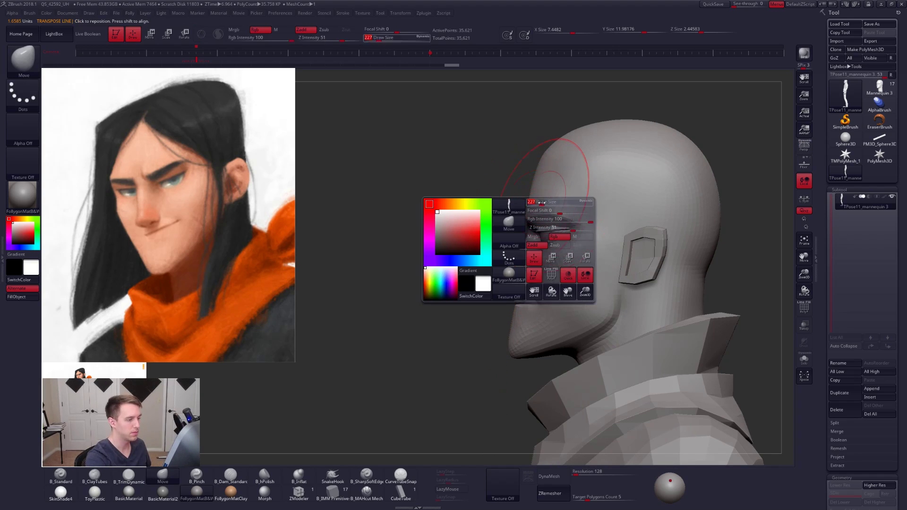
key(w)
key(q)
key(w)
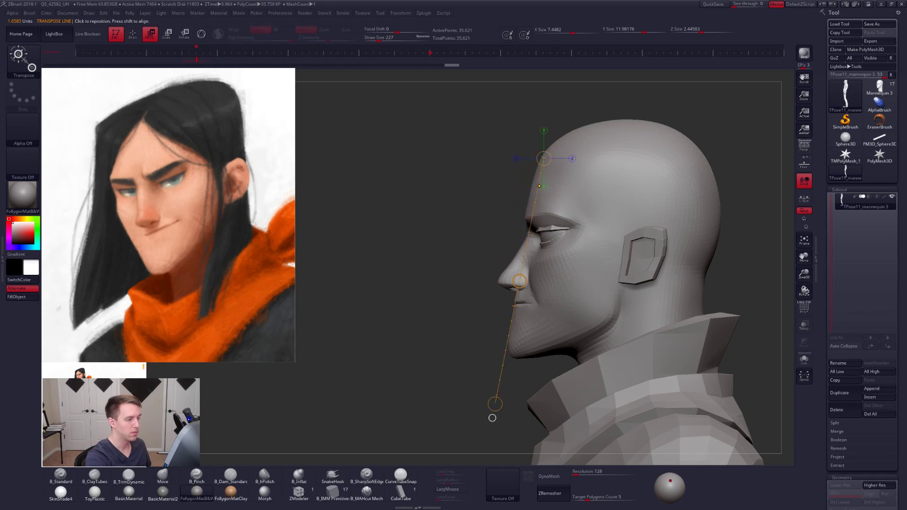
ctrl+click(547, 190)
- Mask everything except the head, refine the face profile with the Move brush at draw sizes 160 and 67, and restore perspective
key(q)
key(space)
drag(536, 200, 515, 209)
key(space)
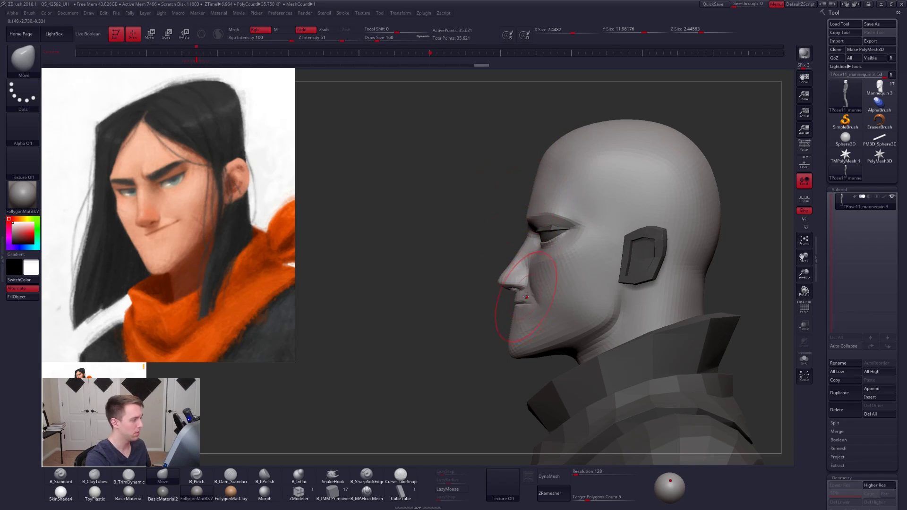
key(space)
drag(532, 289, 517, 272)
key(space)
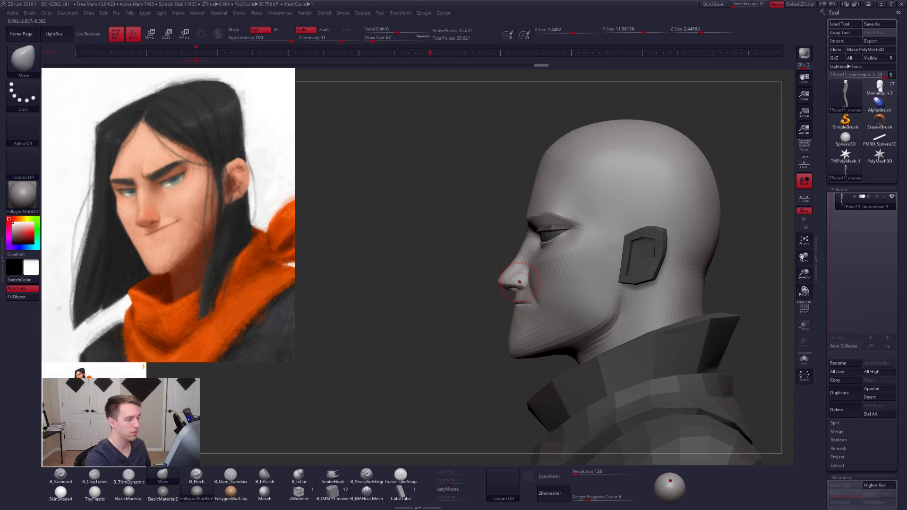
mouse_move(514, 339)
right_down()
mouse_move(593, 276)
mouse_move(638, 289)
mouse_move(655, 274)
right_up()
click(803, 152)
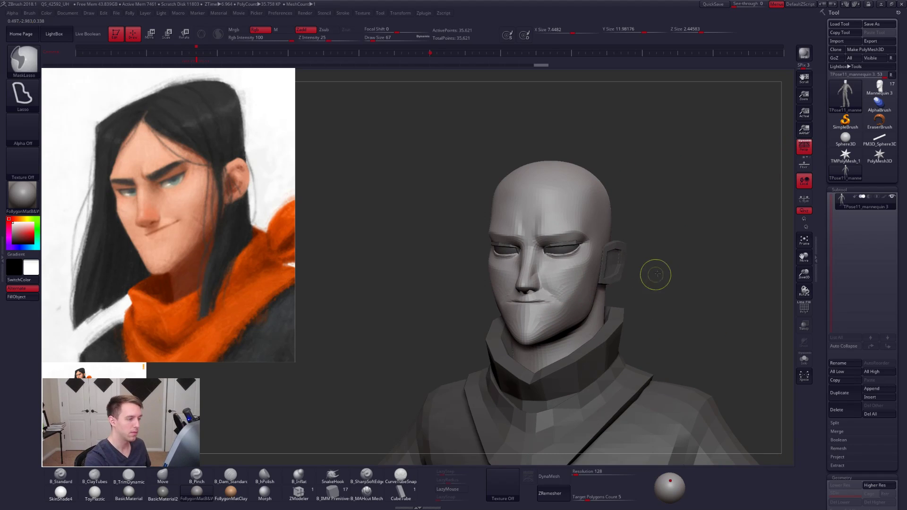
- Clear the mask and switch to the B_Pinch brush at draw size 68
ctrl+drag(656, 273, 639, 275)
right_drag(631, 290, 629, 333)
key(5)
key(space)
drag(518, 232, 522, 233)
right_drag(482, 189, 507, 184)
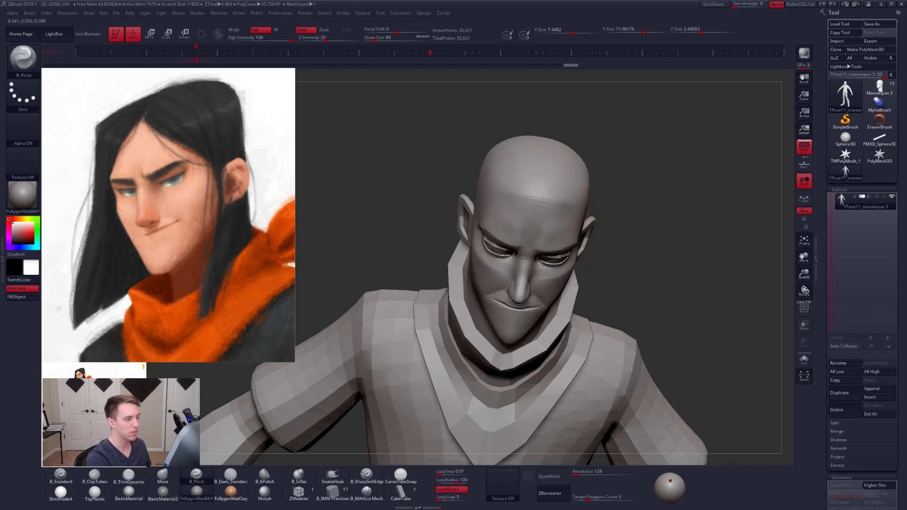
- Examine the adjusted face from above, front and three-quarter, with B_Pinch at draw size 67 and the dynamic subdivision preview toggled
mouse_move(565, 206)
right_down()
mouse_move(557, 211)
mouse_move(562, 200)
right_up()
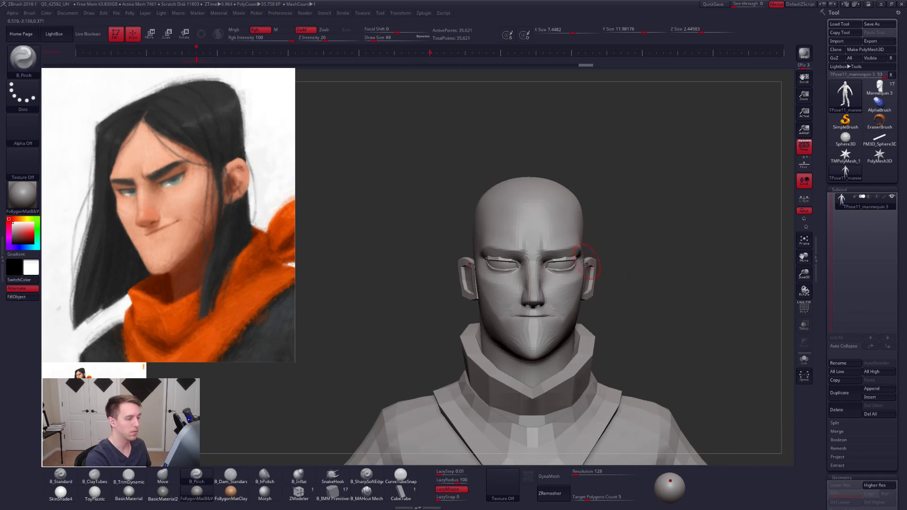
right_drag(588, 266, 568, 323)
right_drag(640, 341, 654, 329)
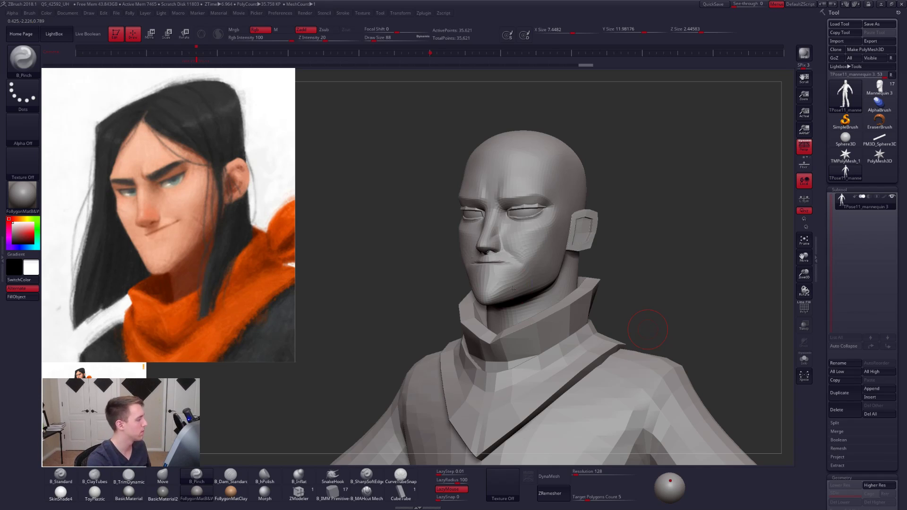
mouse_move(518, 259)
ctrl+right_down()
mouse_move(510, 271)
mouse_move(527, 299)
mouse_move(546, 302)
ctrl+right_up()
key(space)
drag(546, 304, 541, 304)
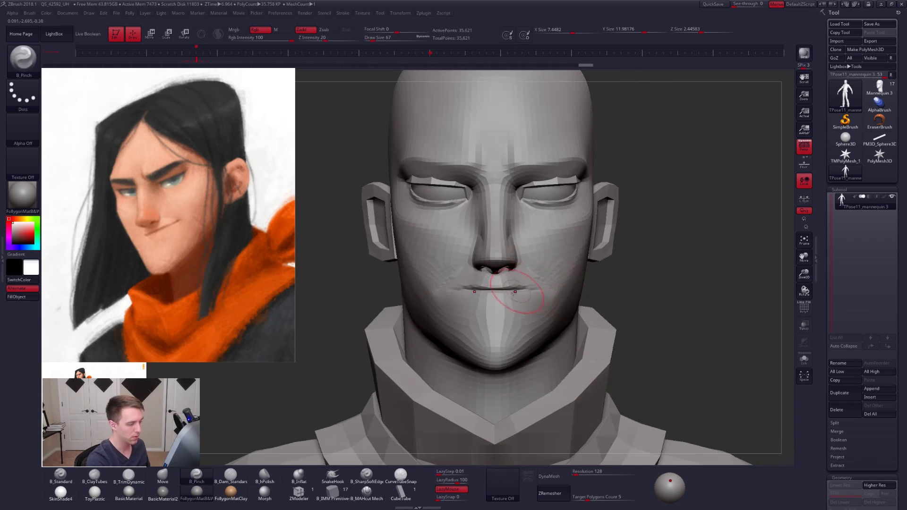
key(d)
right_drag(509, 304, 558, 237)
key(shift+d)
- Transfer the edits from the temporary posing mesh back to the original subtools with TPose|SubT
mouse_move(633, 246)
right_down()
mouse_move(622, 250)
mouse_move(640, 261)
right_up()
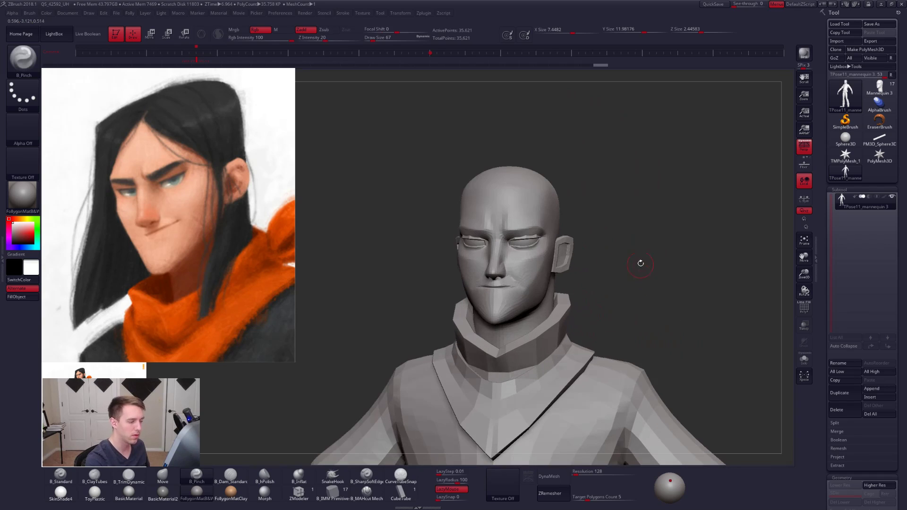
key(ctrl+f)
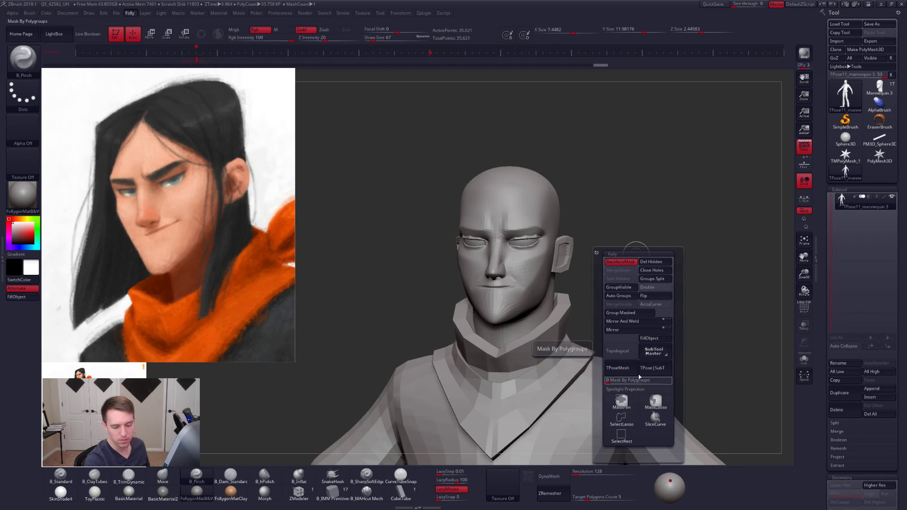
click(654, 367)
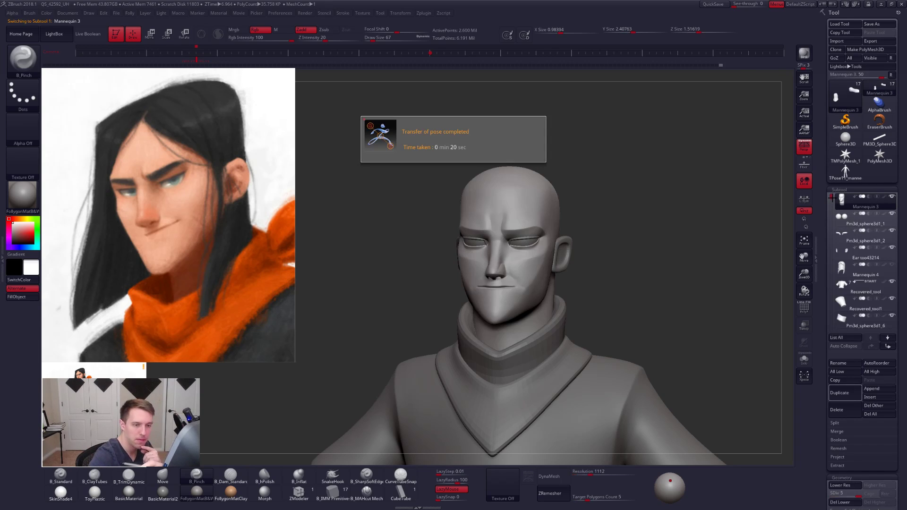
- Show the hair subtool, then isolate the head and set the brush draw size to 140
click(891, 264)
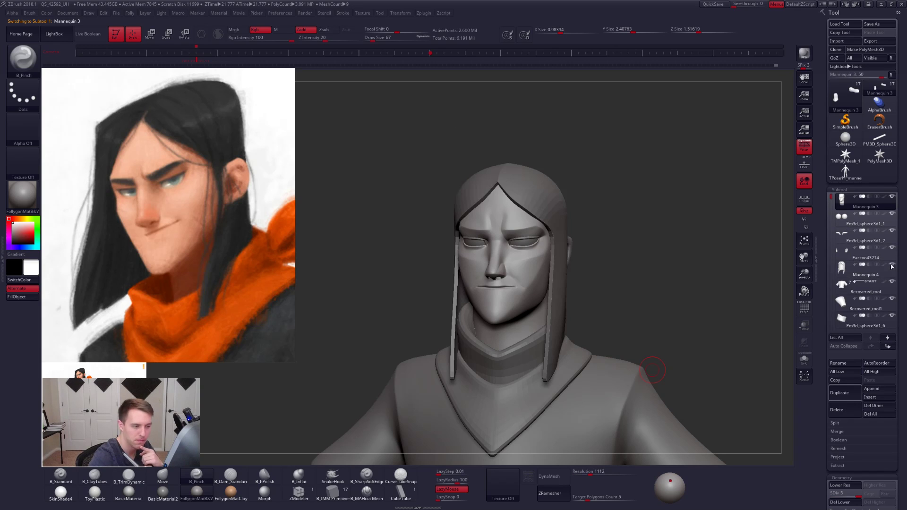
mouse_move(653, 286)
mouse_down()
mouse_move(643, 284)
mouse_move(674, 294)
mouse_move(629, 310)
mouse_move(654, 314)
mouse_move(623, 338)
mouse_up()
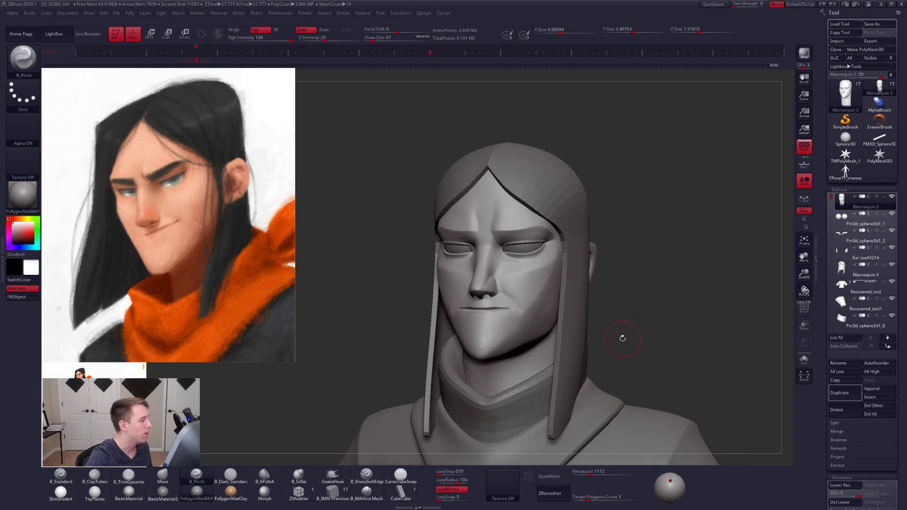
key(alt+s)
key(space)
drag(541, 297, 545, 296)
right_drag(586, 294, 555, 293)
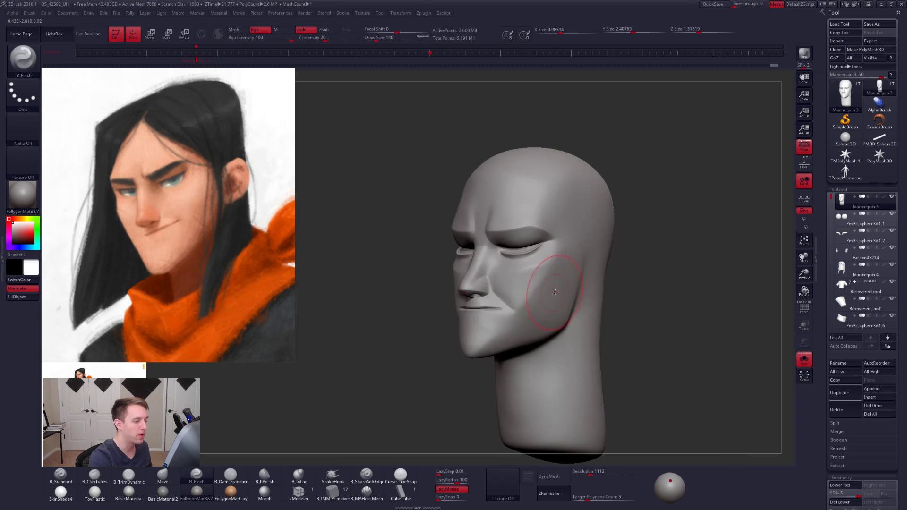
- Smooth the cheek at draw size 104, lower the head to subdivision level 2 and show all subtools again
key(space)
drag(555, 293, 553, 293)
mouse_move(553, 292)
right_down()
mouse_move(562, 291)
mouse_move(546, 302)
right_up()
key(space)
drag(547, 303, 544, 302)
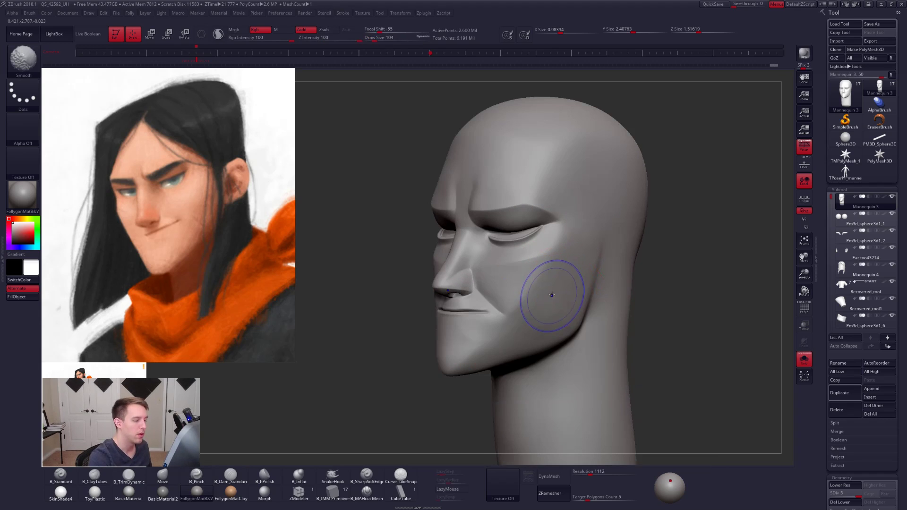
key(shift+d)
key(shift+d)
key(alt+s)
key(shift+d)
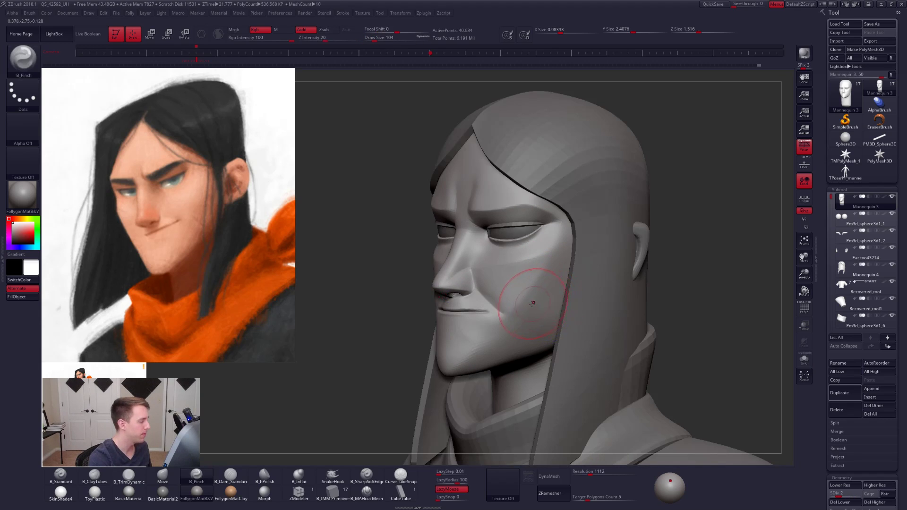
- Smooth the cheek beside the mouth corner and the chin surface at draw size 74
key(space)
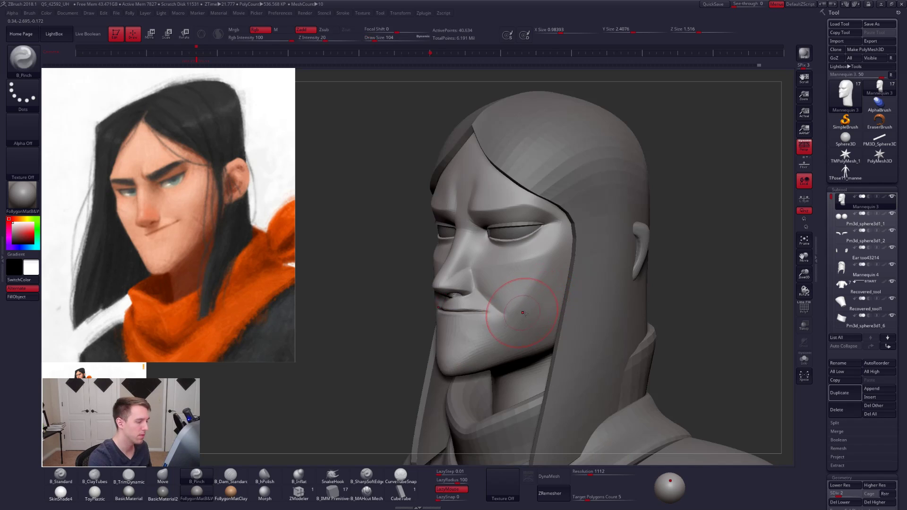
alt+right_drag(522, 311, 544, 309)
key(space)
drag(521, 307, 520, 307)
drag(461, 307, 510, 310)
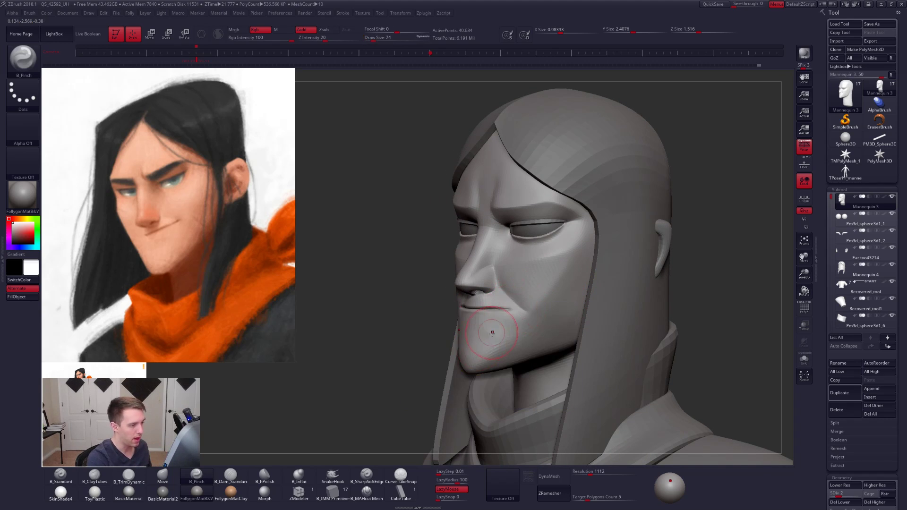
alt+right_drag(493, 334, 479, 338)
right_drag(533, 325, 540, 324)
alt+right_drag(454, 338, 505, 330)
- Isolate the head at subdivision level 1 and reshape the mouth and jaw area with the Move brush at draw size 113
key(alt+s)
key(shift+d)
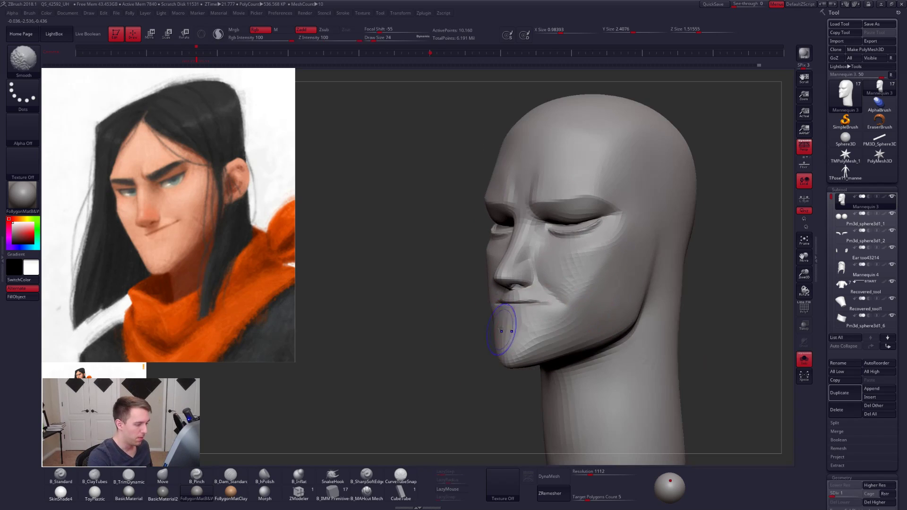
key(space)
drag(504, 332, 507, 332)
right_drag(508, 335, 527, 341)
key(b)
key(m)
key(v)
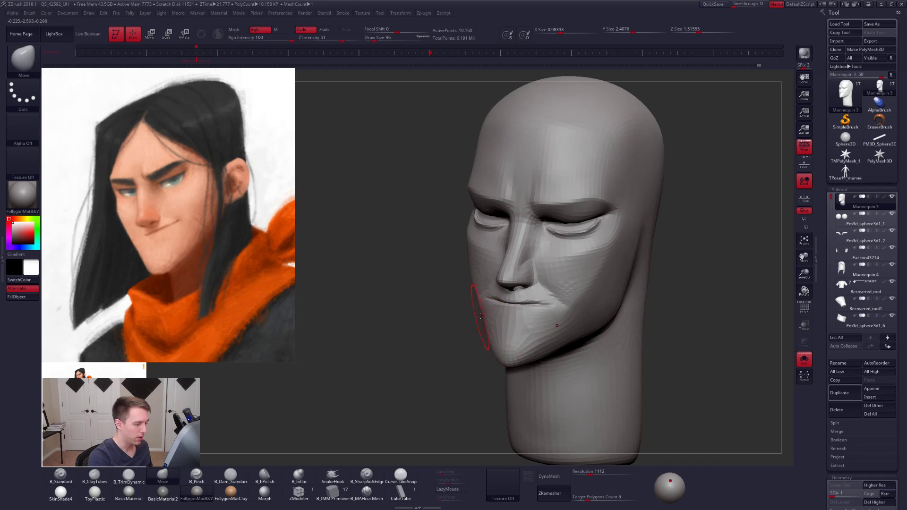
mouse_move(480, 288)
right_down()
mouse_move(501, 272)
mouse_move(486, 287)
right_up()
key(space)
drag(485, 286, 491, 287)
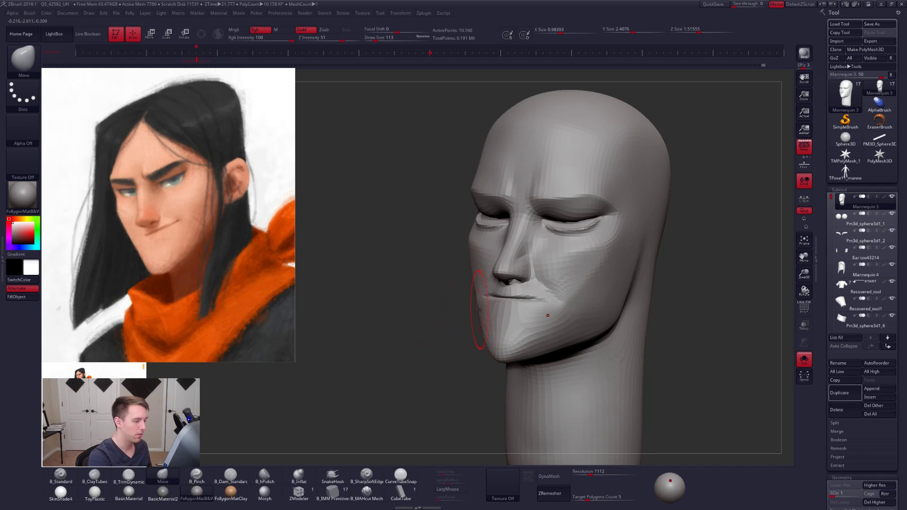
- Raise the head to subdivision level 2 and build up the chin from below with B_ClayTubes and smoothing at draw size 74
key(ctrl+d)
drag(481, 321, 507, 355)
mouse_move(507, 355)
alt+right_down()
mouse_move(521, 326)
mouse_move(518, 352)
alt+right_up()
key(space)
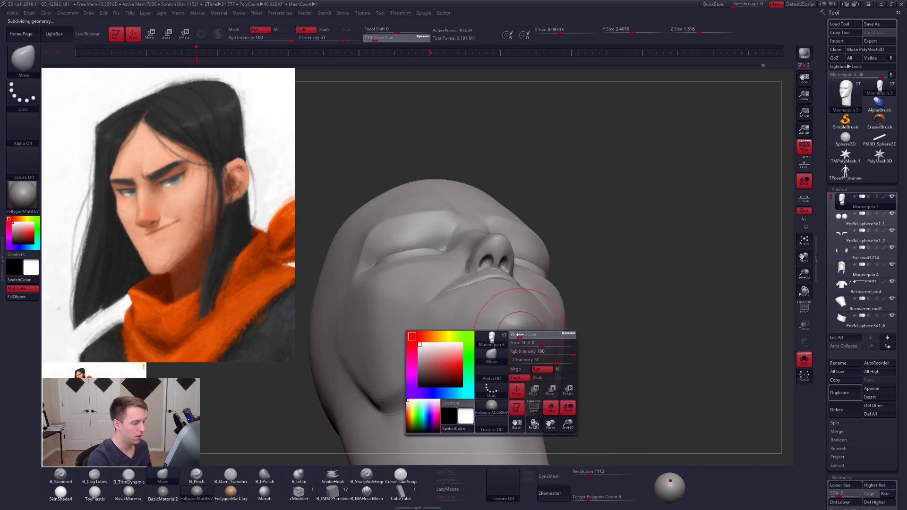
drag(519, 352, 516, 352)
mouse_move(515, 330)
right_down()
mouse_move(480, 334)
mouse_move(486, 346)
mouse_move(514, 310)
right_up()
key(b)
key(c)
key(t)
shift+drag(514, 328, 533, 320)
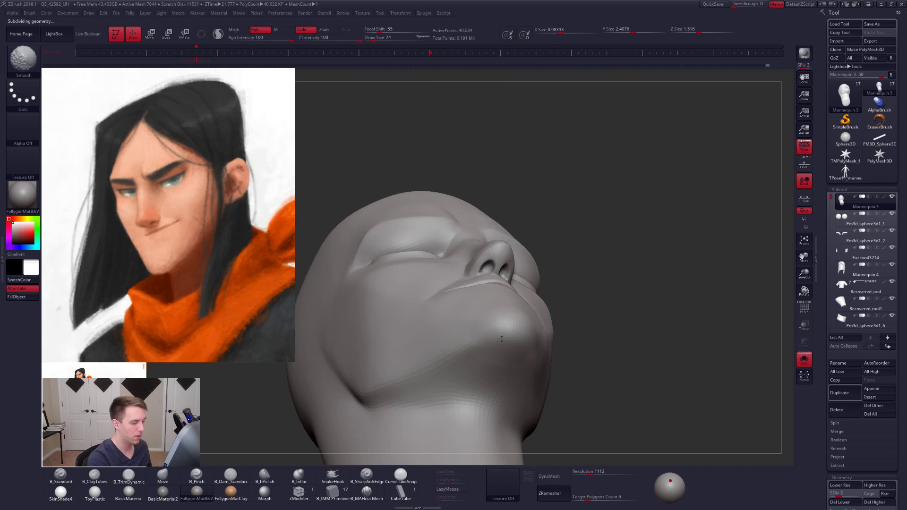
mouse_move(502, 339)
right_down()
mouse_move(484, 288)
mouse_move(500, 312)
mouse_move(513, 305)
right_up()
- Lasso-mask the chin in profile and refine the chin and jawline with the hair and clothing shown
ctrl+drag(504, 294, 468, 310)
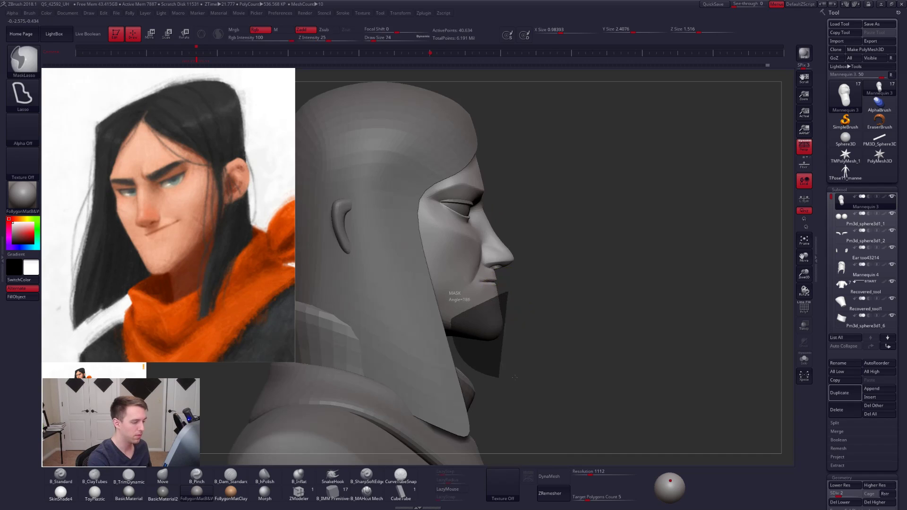
ctrl+drag(515, 377, 522, 359)
key(alt+s)
ctrl+click(517, 320)
mouse_move(515, 321)
alt+right_down()
mouse_move(506, 337)
mouse_move(495, 323)
mouse_move(481, 367)
mouse_move(503, 352)
mouse_move(473, 336)
mouse_move(482, 318)
mouse_move(435, 330)
mouse_move(531, 344)
mouse_move(522, 354)
mouse_move(534, 337)
alt+right_up()
key(shift)
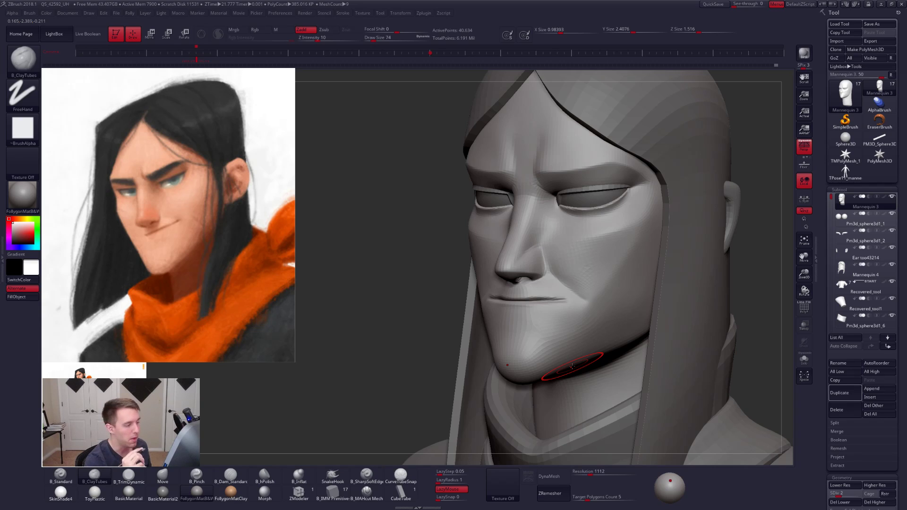
right_drag(555, 315, 530, 305)
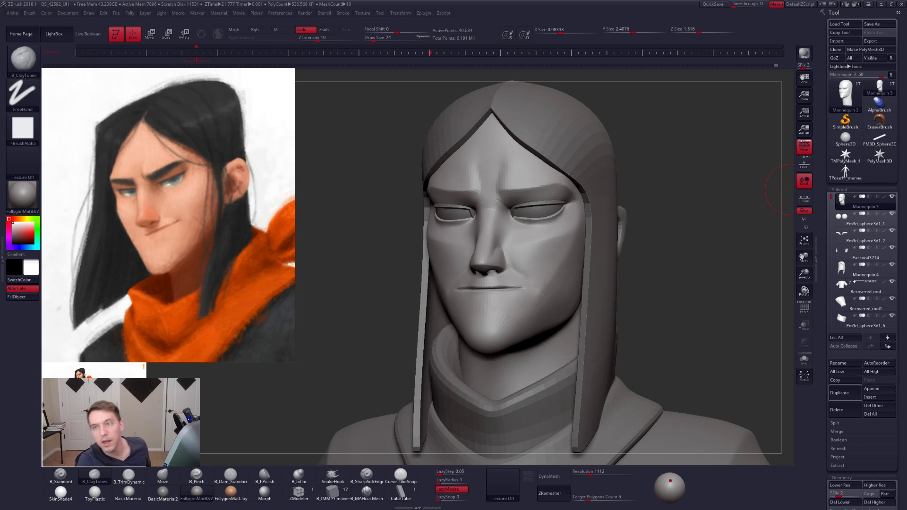
- Switch to Photoshop and open the reference painting as a document
key(alt+Tab)
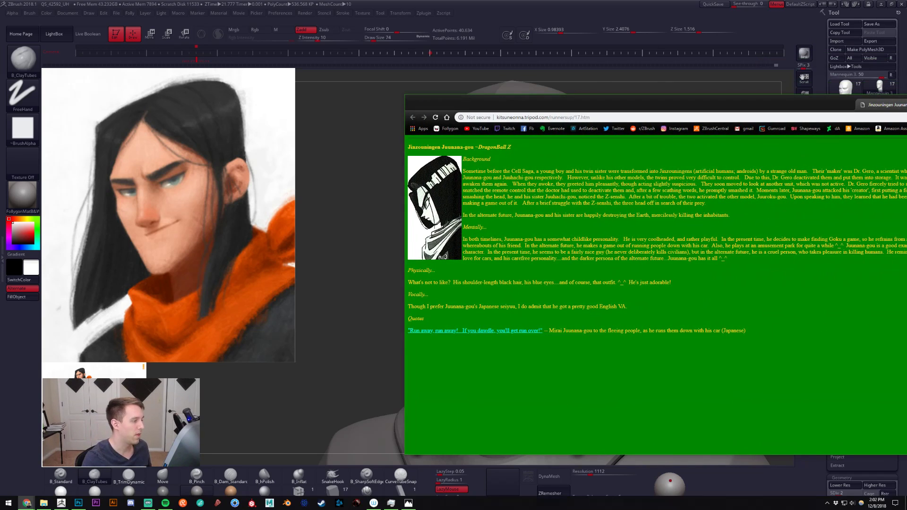
drag(906, 105, 906, 64)
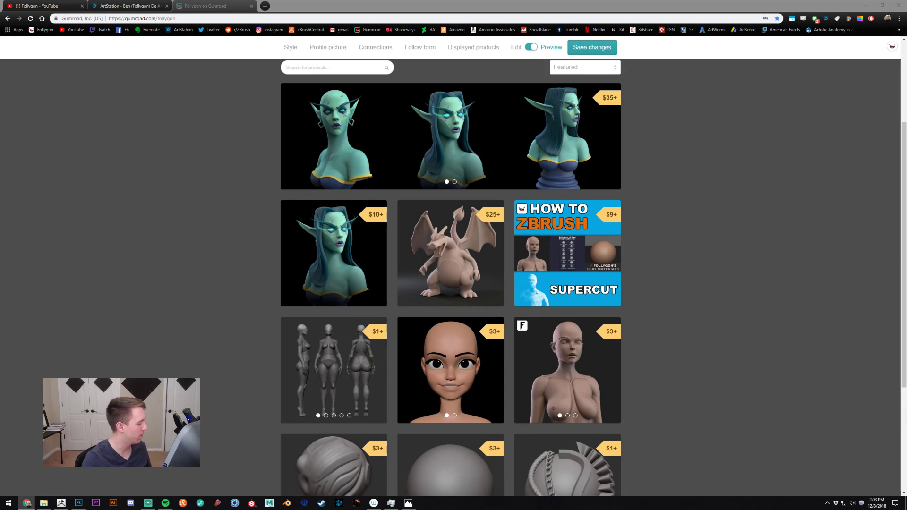
click(61, 504)
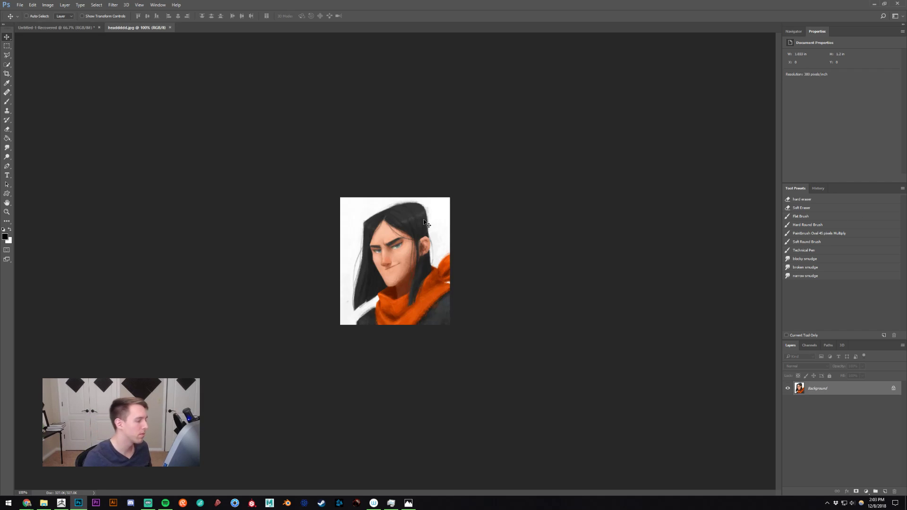
ctrl+drag(425, 222, 451, 237)
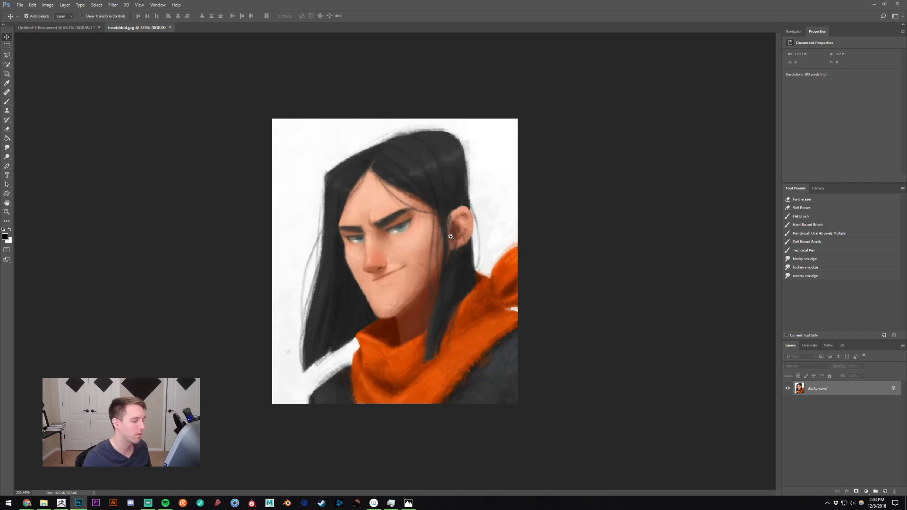
- Add a new layer above the painting and set the Brush foreground color to blue, 0600ff
key(ctrl+shift+alt+n)
key(b)
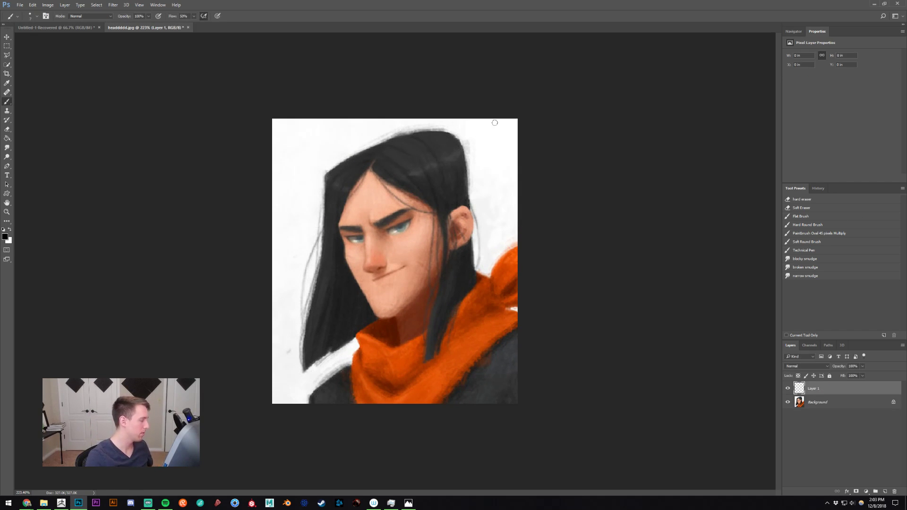
alt+click(399, 363)
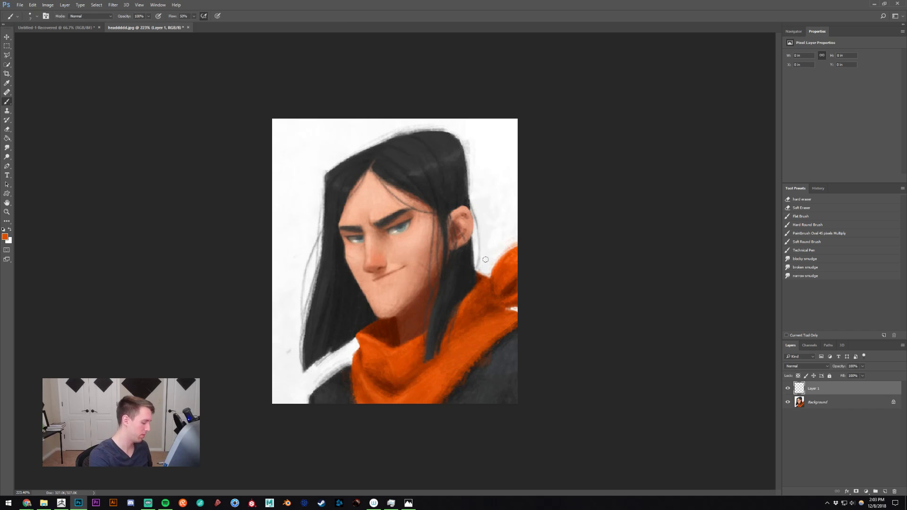
drag(483, 194, 505, 216)
key(ctrl+z)
click(5, 237)
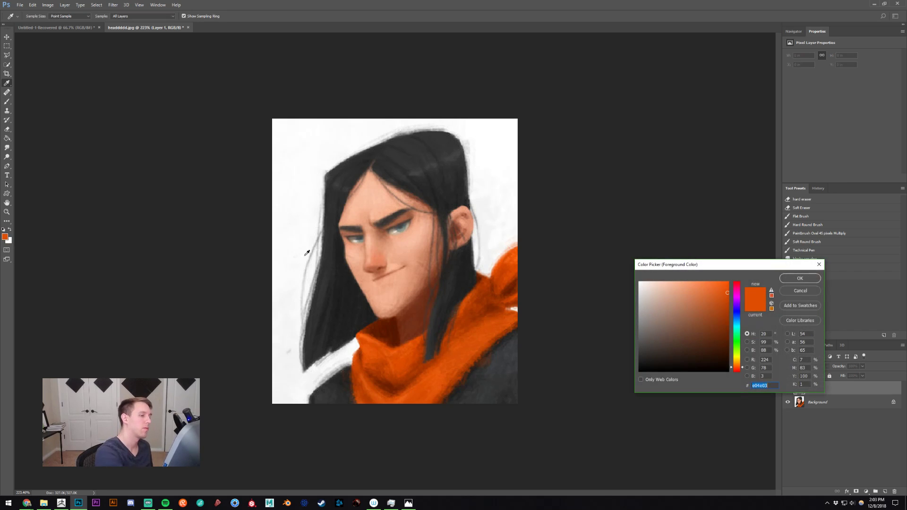
drag(714, 298, 738, 312)
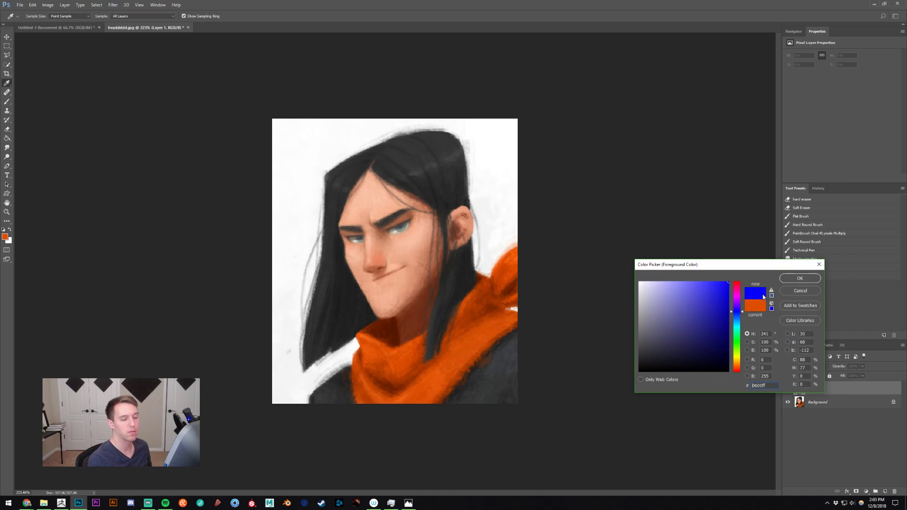
click(792, 278)
mouse_move(397, 257)
mouse_down()
mouse_move(415, 243)
mouse_move(431, 264)
mouse_up()
key(ctrl+z)
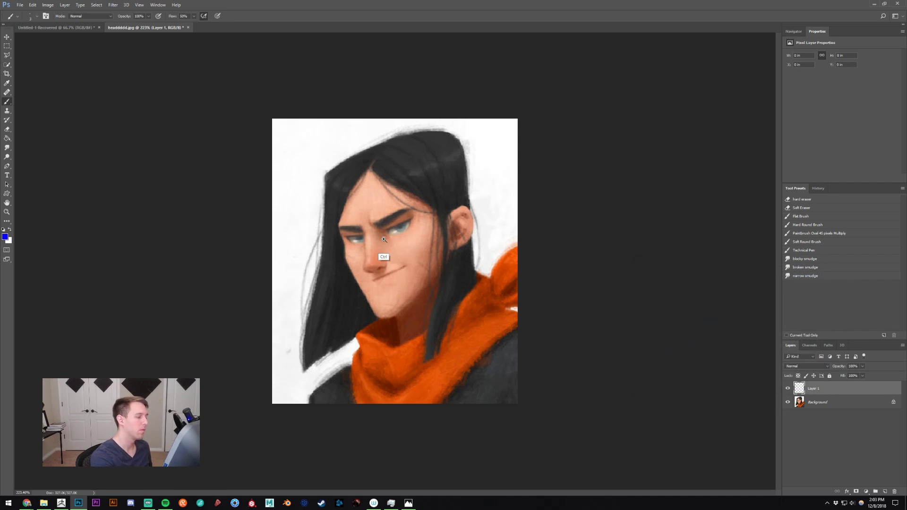
- Draw the face's center line from forehead to chin and trace the contour of the far cheek and jaw
ctrl+drag(383, 241, 390, 245)
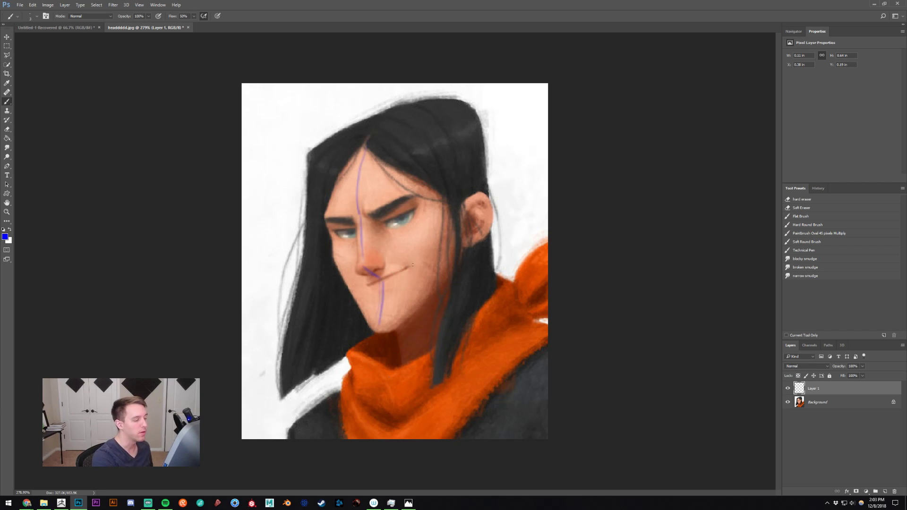
mouse_move(355, 290)
mouse_down()
mouse_move(414, 264)
mouse_move(356, 284)
mouse_up()
key(ctrl+z)
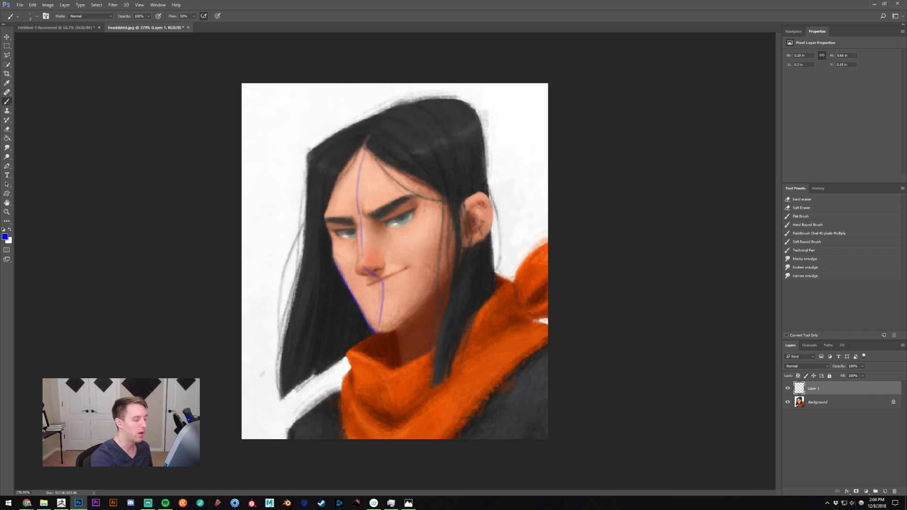
- Try a curve from the nose past the chin toward the shoulder, and undo it
drag(381, 280, 322, 403)
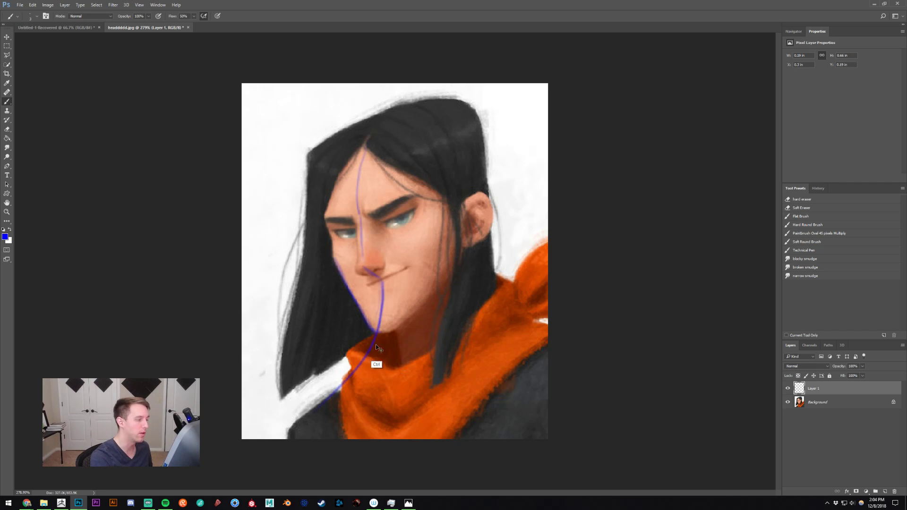
key(ctrl+z)
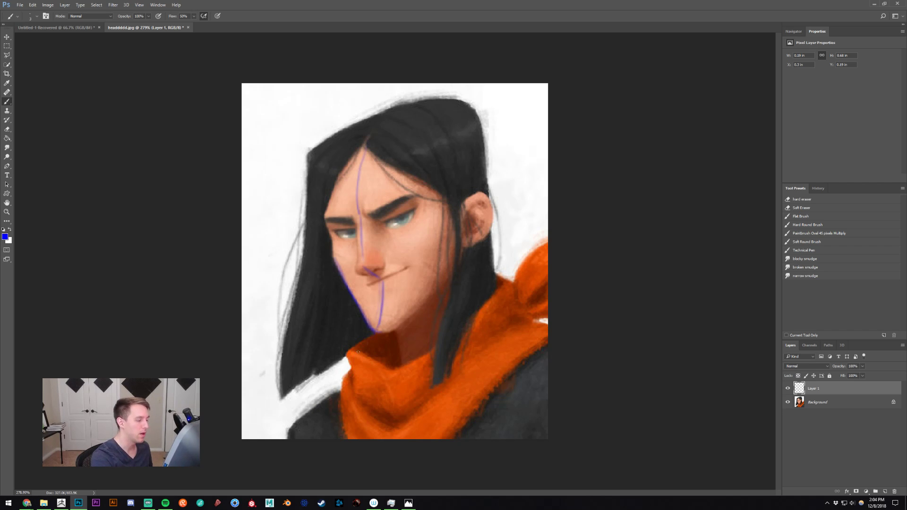
key(ctrl+z)
- Try cheekbone lines and hatching on the near side plane of the face, and undo these strokes
drag(446, 218, 410, 296)
key(ctrl+z)
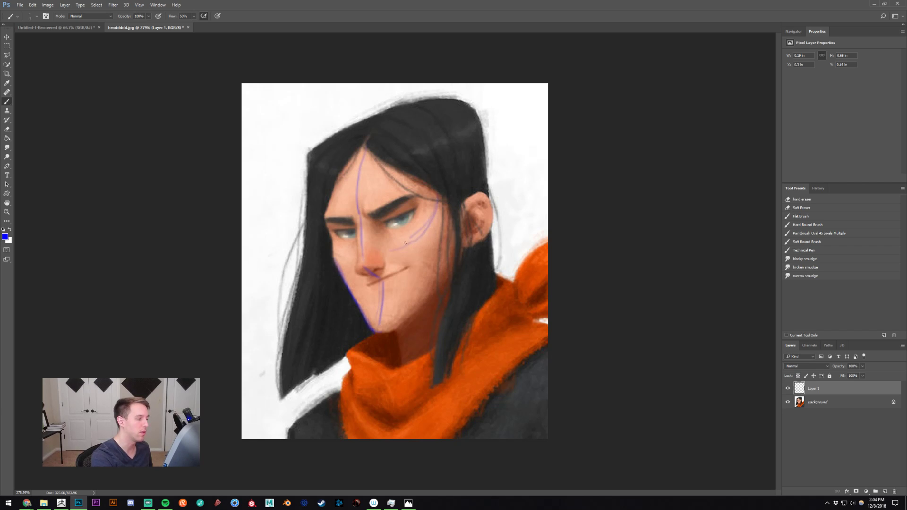
mouse_move(404, 245)
mouse_down()
mouse_move(441, 203)
mouse_move(422, 271)
mouse_up()
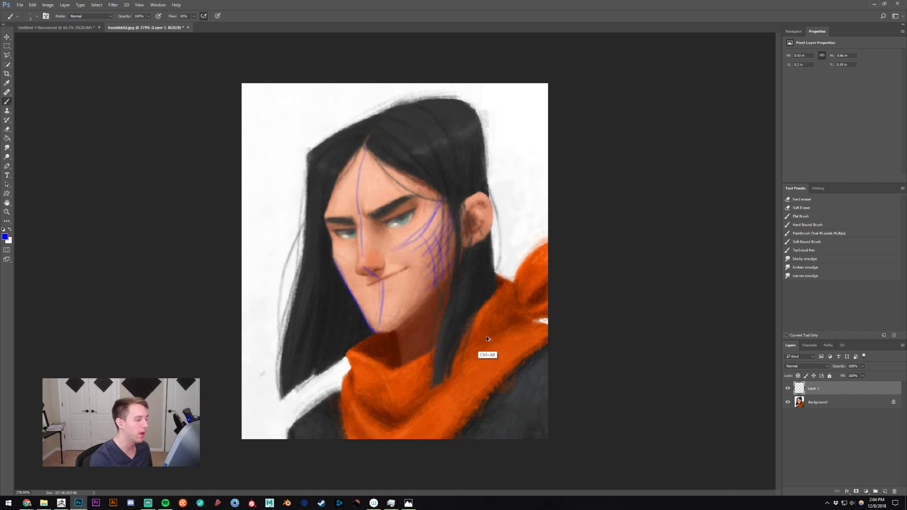
key(ctrl+alt+z)
key(ctrl+alt+z)
key(ctrl+alt+z)
key(ctrl+alt+z)
key(ctrl+alt+z)
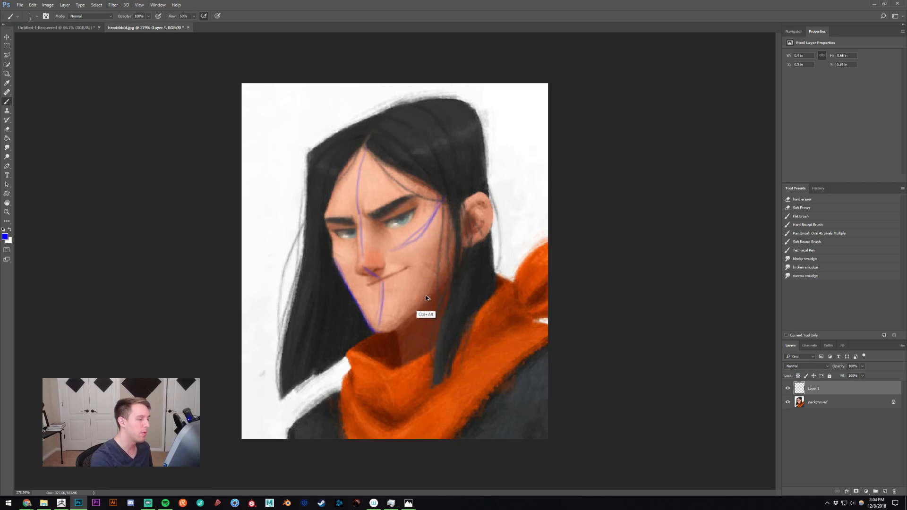
key(ctrl+alt+z)
key(ctrl+alt+z)
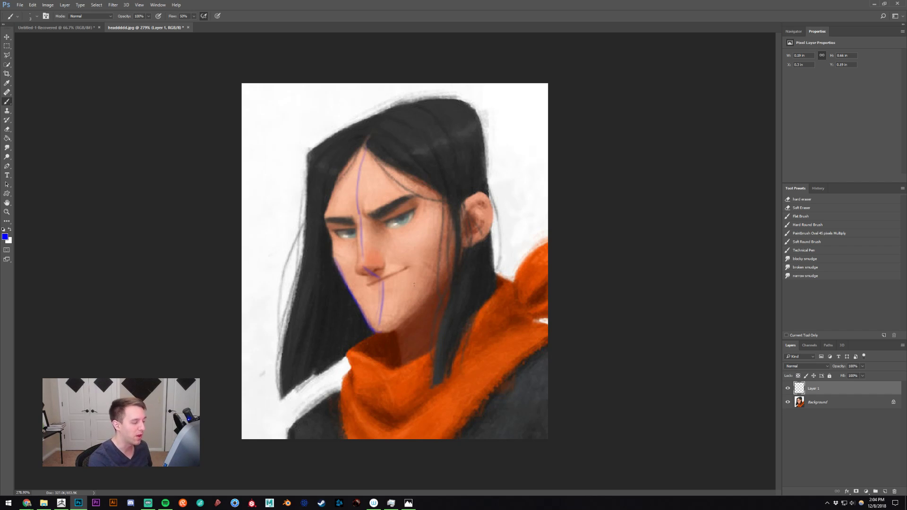
mouse_move(420, 265)
mouse_down()
mouse_move(402, 265)
mouse_move(446, 267)
mouse_up()
key(ctrl+alt+z)
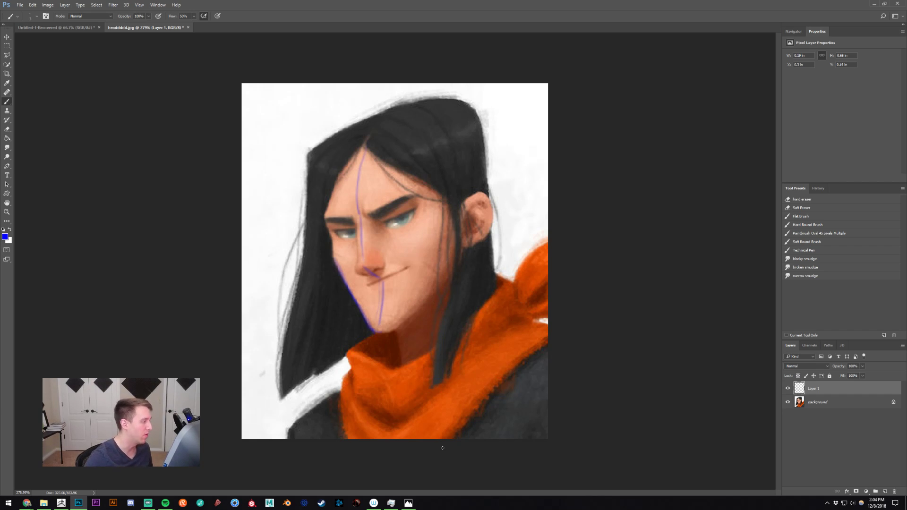
- Select the Move tool and return to the head sculpt in ZBrush
key(v)
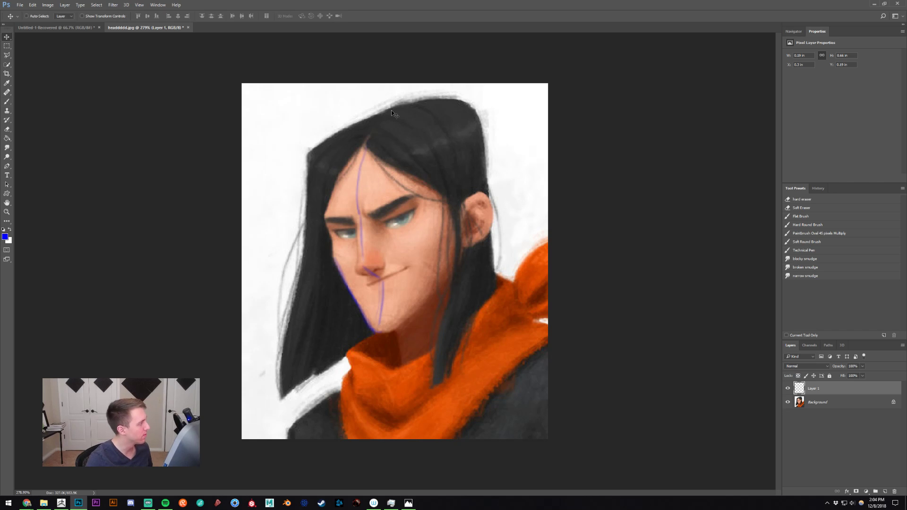
click(874, 3)
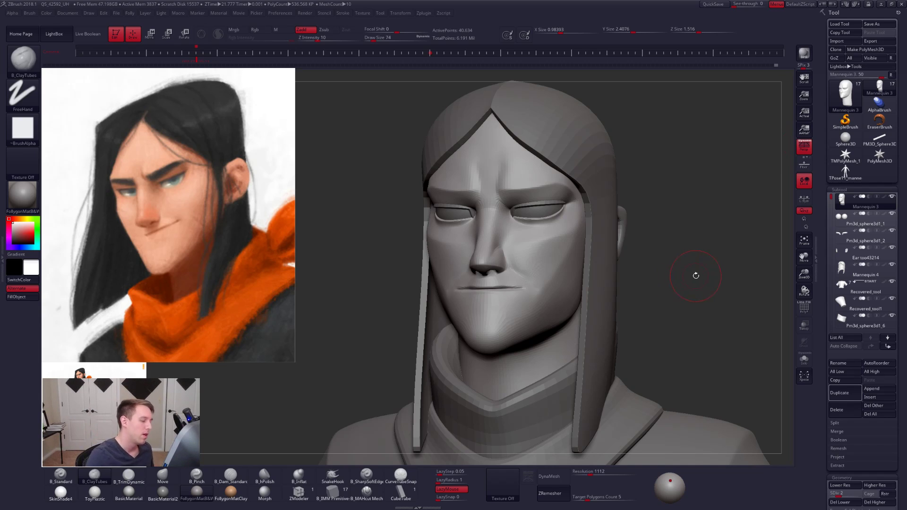
- Isolate the head and flatten the near cheek plane with the TrimDynamic brush, working up to subdivision level 5
mouse_move(517, 319)
shift+right_down()
mouse_move(536, 296)
mouse_move(548, 319)
shift+right_up()
key(alt+shift+s)
key(3)
key(space)
mouse_move(492, 324)
mouse_down()
mouse_move(561, 283)
mouse_move(521, 309)
mouse_up()
key(d)
key(space)
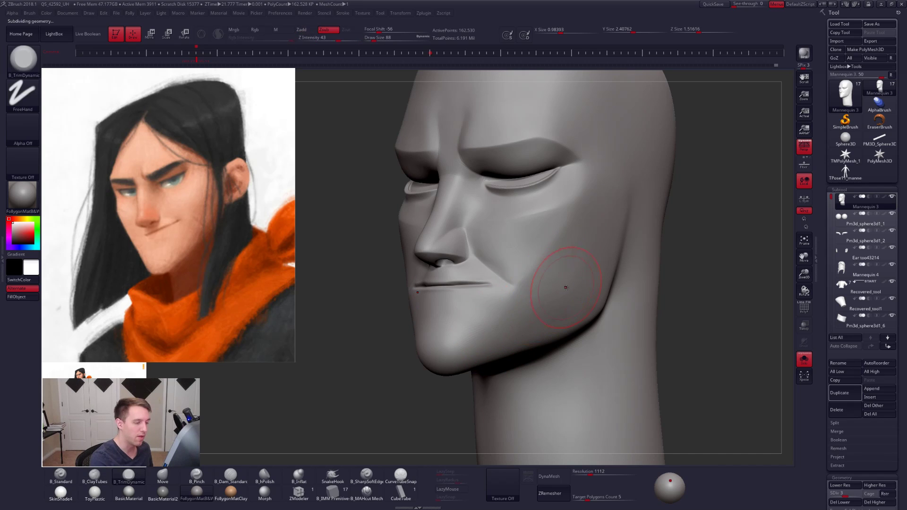
key(d)
key(d)
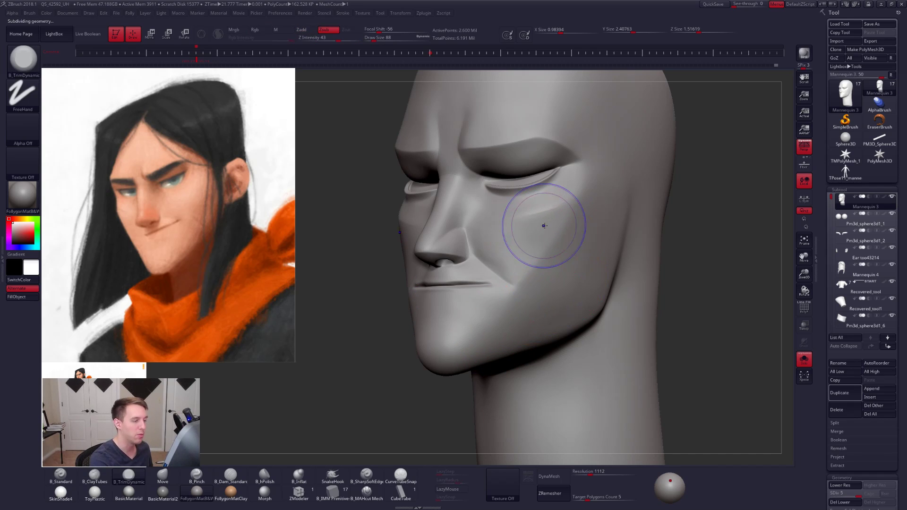
key(shift)
key(space)
drag(543, 227, 540, 227)
- Sharpen the cheekbone ridge and the edge of the cheek plane with the Pinch brush
key(5)
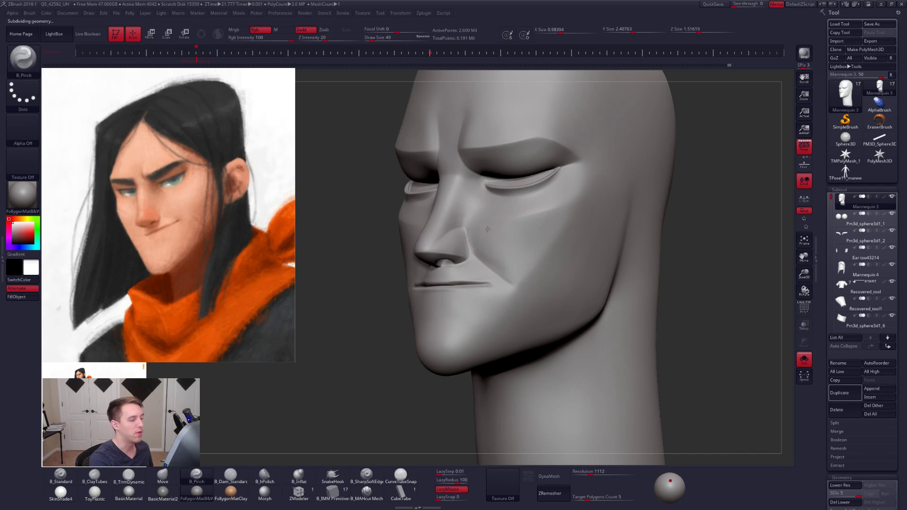
right_drag(520, 227, 476, 230)
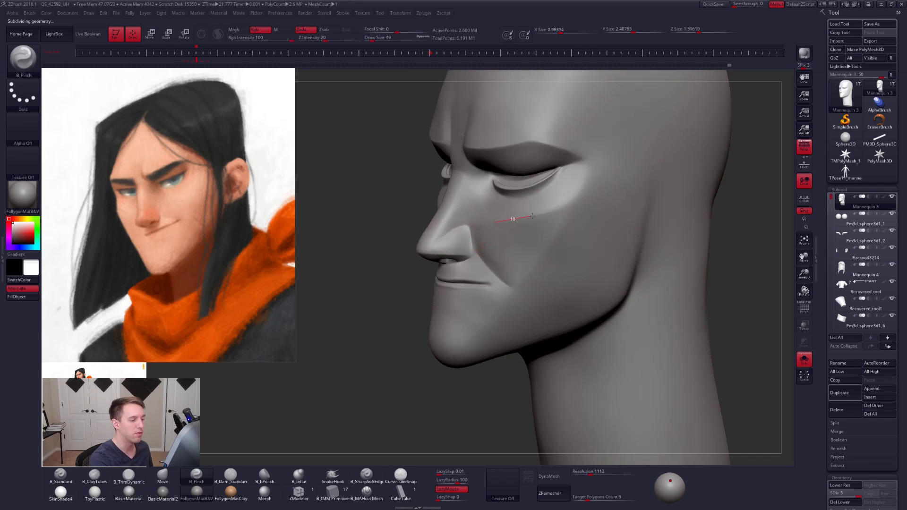
mouse_move(563, 209)
mouse_down()
mouse_move(578, 201)
mouse_move(550, 227)
mouse_up()
key(space)
mouse_move(550, 228)
right_down()
mouse_move(591, 234)
mouse_move(561, 268)
right_up()
key(space)
drag(562, 266, 565, 266)
right_drag(570, 266, 524, 307)
drag(524, 307, 580, 274)
drag(611, 227, 628, 133)
- Blend the cheek and jaw with ClayTubes and the Smooth brush at subdivision levels 1 and 2
key(shift+d)
key(shift+d)
key(shift+d)
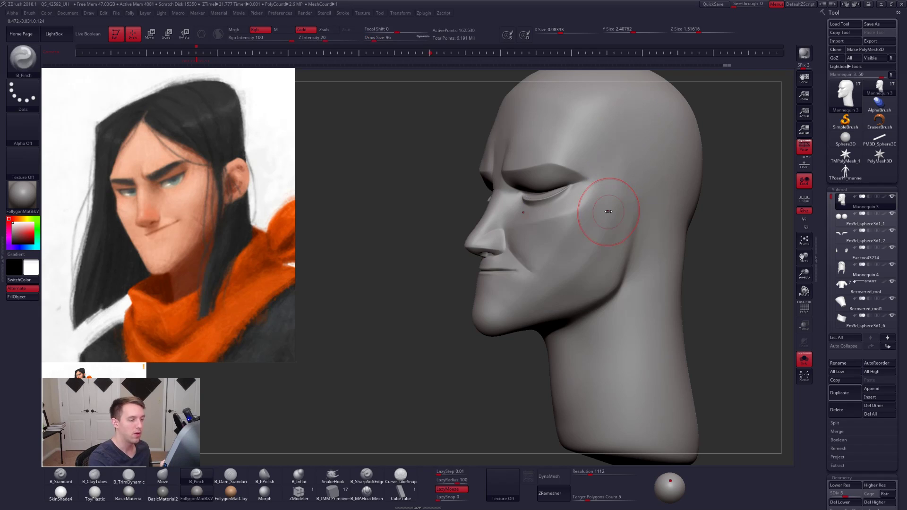
key(b)
key(c)
key(t)
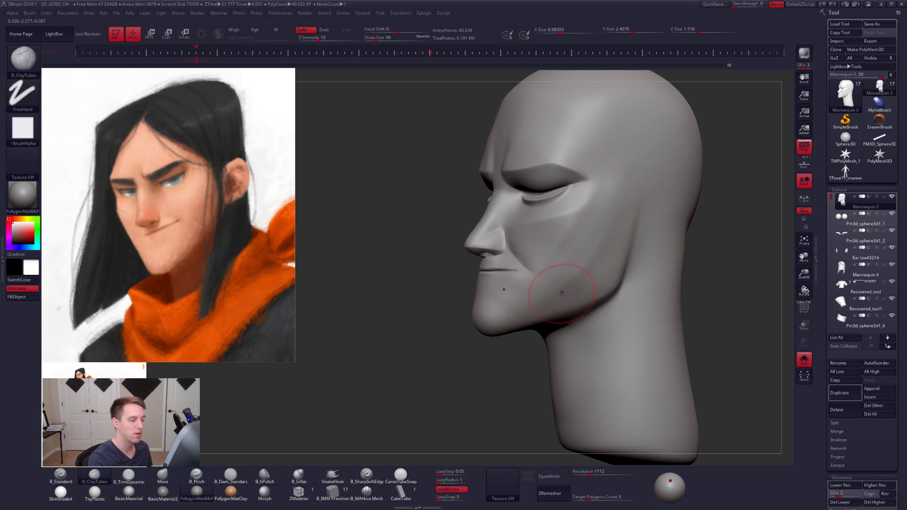
key(shift)
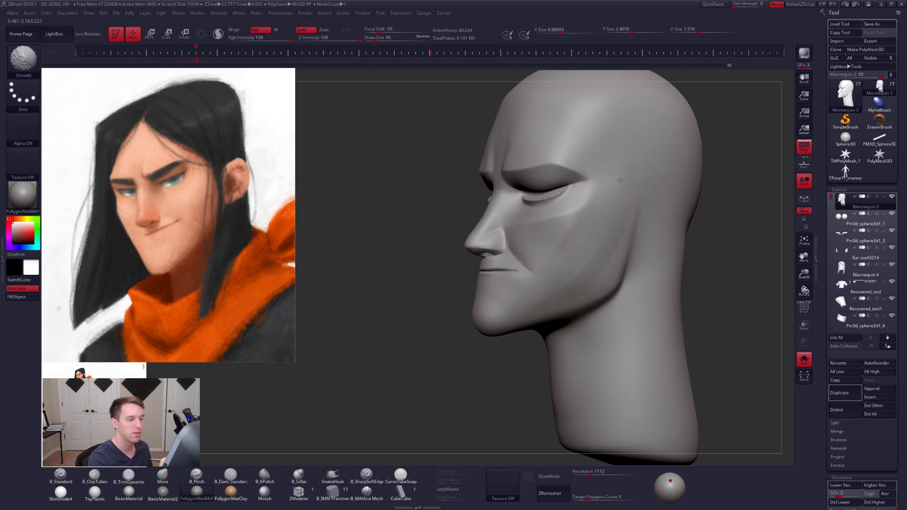
key(shift+d)
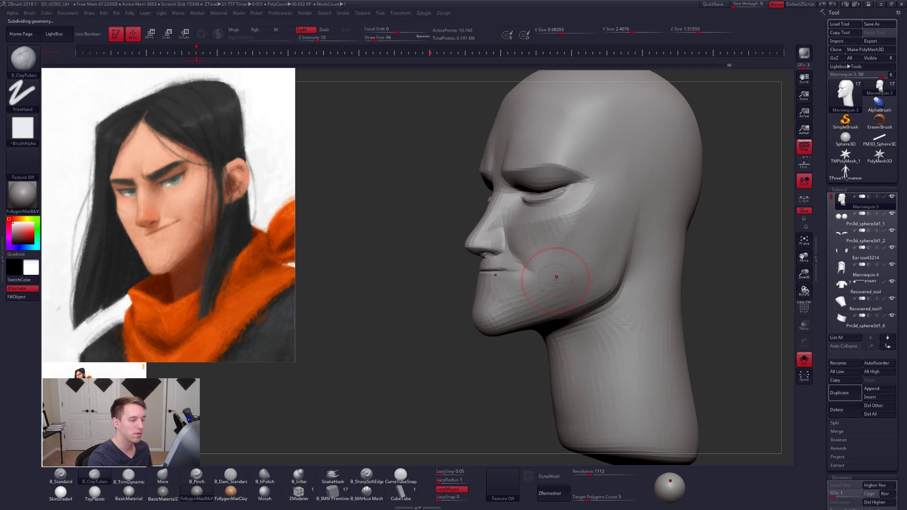
key(shift)
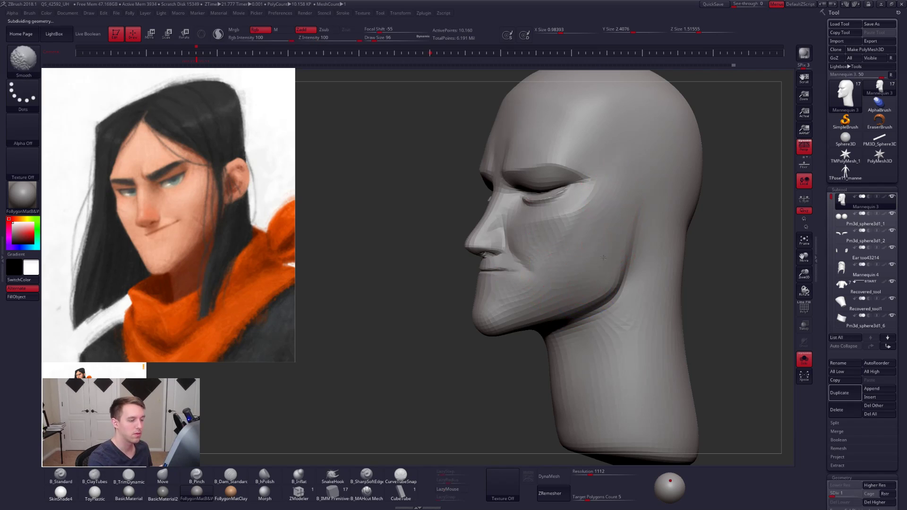
key(d)
shift+drag(554, 289, 565, 280)
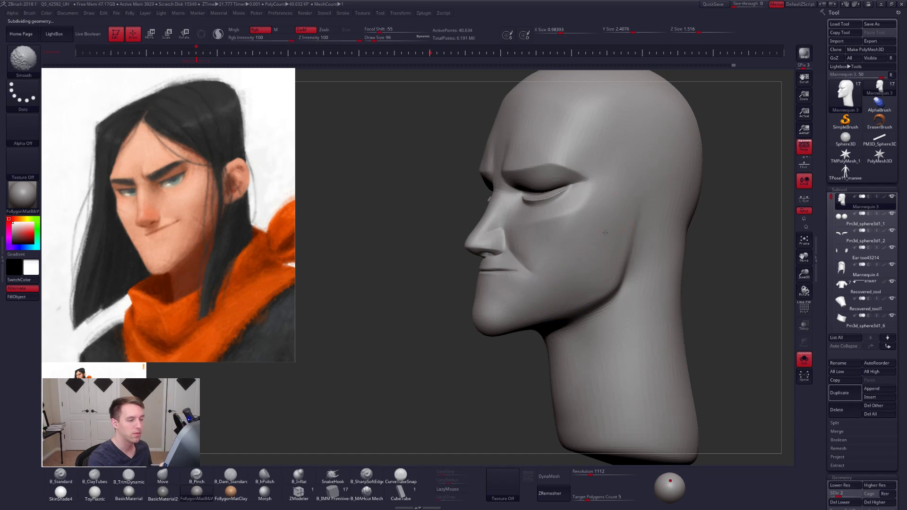
mouse_move(598, 240)
right_down()
mouse_move(618, 258)
mouse_move(559, 260)
mouse_move(582, 274)
mouse_move(539, 283)
right_up()
- Show the full character from the front and refine the lips with ClayTubes and TrimDynamic, at draw size 40
key(d)
key(shift+s)
key(shift)
mouse_move(464, 277)
right_down()
mouse_move(504, 285)
mouse_move(485, 282)
mouse_move(525, 303)
right_up()
key(space)
drag(538, 303, 535, 302)
ctrl+right_drag(534, 302, 526, 280)
key(space)
drag(524, 280, 521, 279)
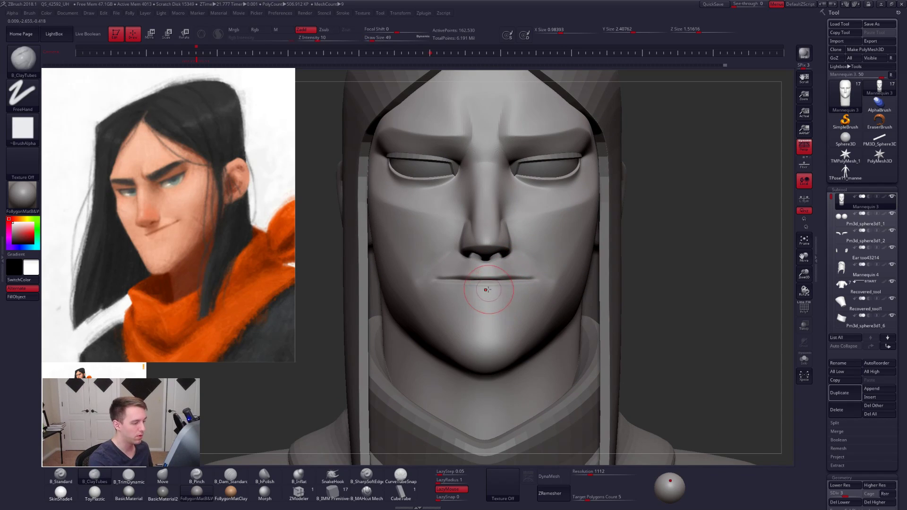
key(3)
key(d)
key(d)
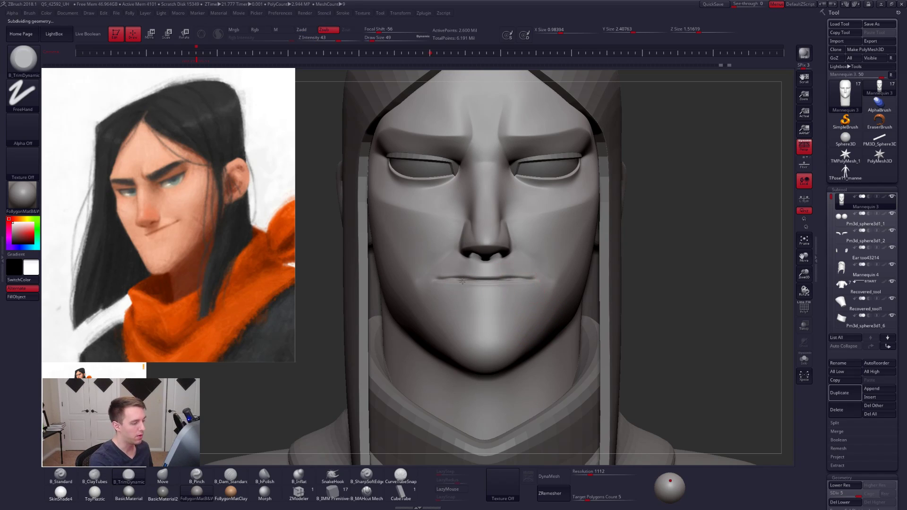
- Smooth away the mouth line at subdivision level 2 and isolate the head
key(shift+d)
key(shift+d)
key(shift+d)
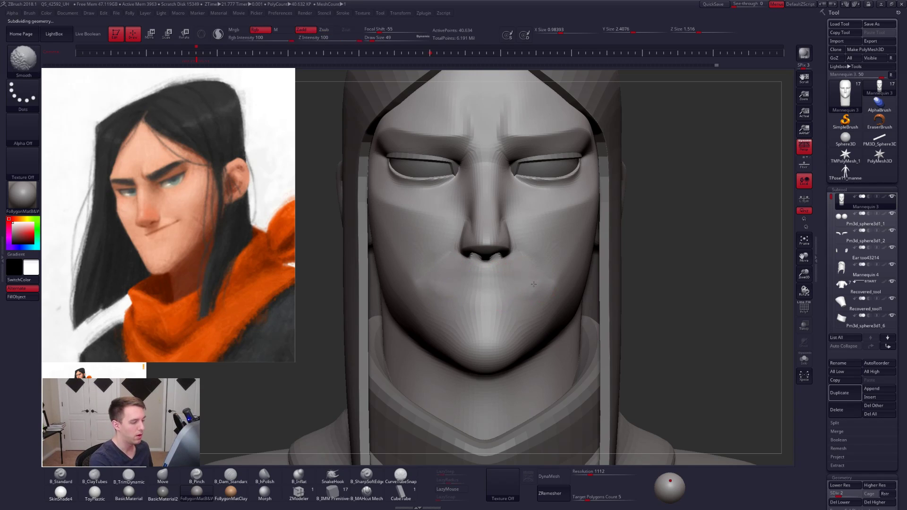
key(shift+s)
- Rebuild the rounded mouth area below the nose with ClayTubes and smoothing at subdivision level 3, ending at draw size 54
right_drag(510, 289, 492, 289)
key(s)
mouse_move(493, 288)
mouse_down()
mouse_move(502, 286)
mouse_move(493, 299)
mouse_up()
key(2)
key(ctrl+d)
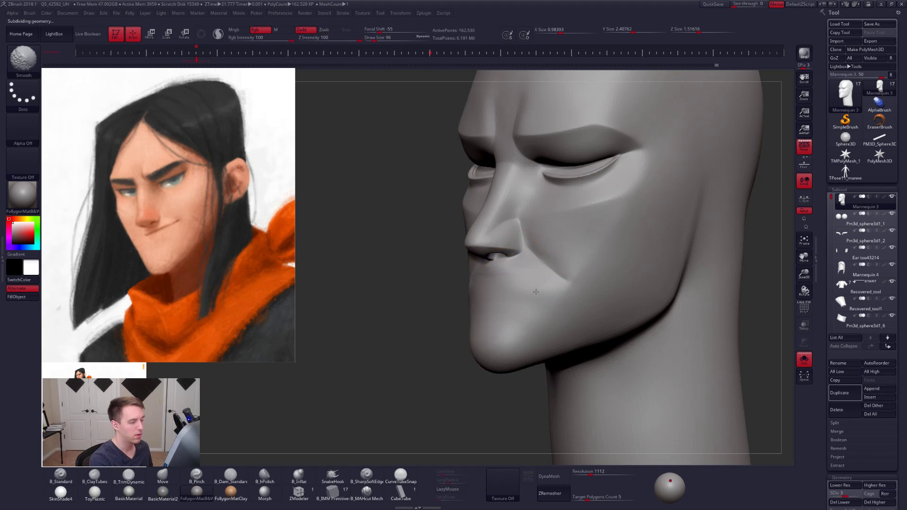
right_drag(548, 284, 517, 293)
key(space)
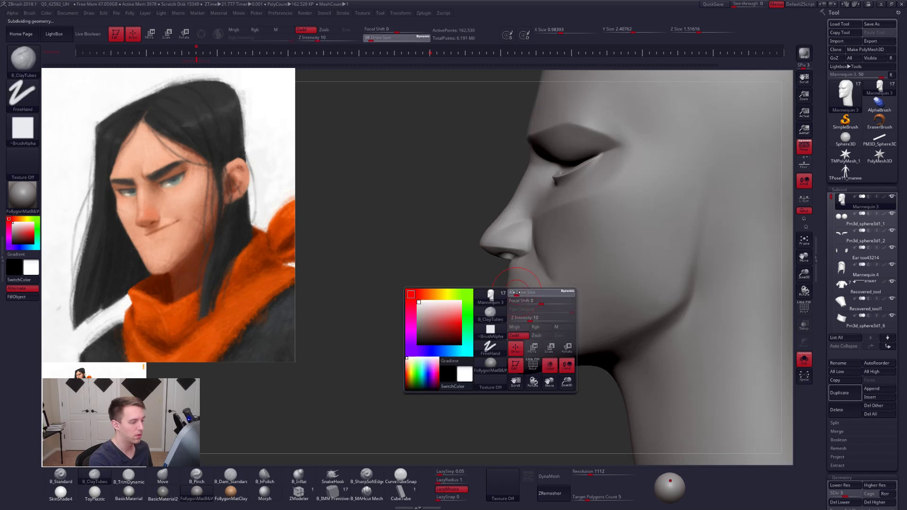
drag(517, 292, 518, 293)
mouse_move(439, 294)
right_down()
mouse_move(512, 303)
mouse_move(512, 285)
right_up()
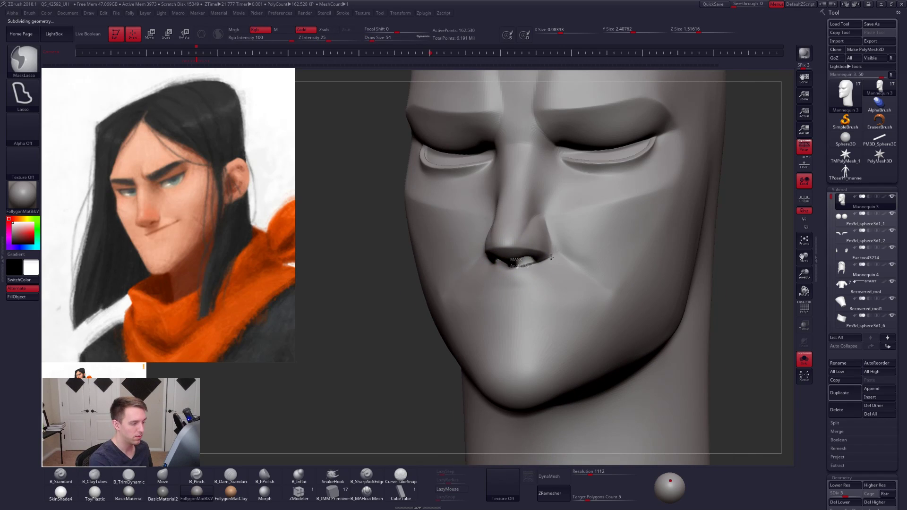
- Mask the whole lower nose, including its sides and underside, with the lasso mask
mouse_move(556, 242)
ctrl+mouse_down()
mouse_move(503, 185)
mouse_move(496, 190)
ctrl+mouse_up()
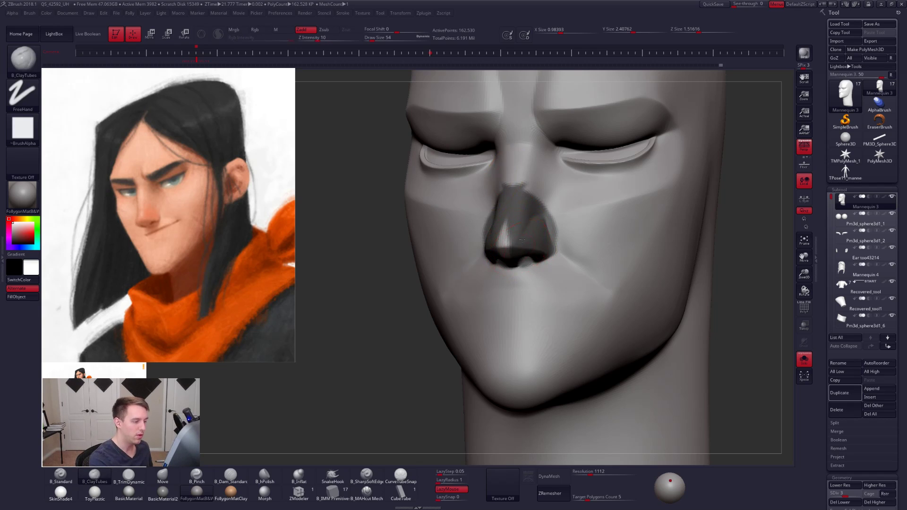
right_drag(501, 301, 517, 255)
mouse_move(514, 282)
ctrl+alt+mouse_down()
mouse_move(501, 273)
mouse_move(519, 239)
ctrl+alt+mouse_up()
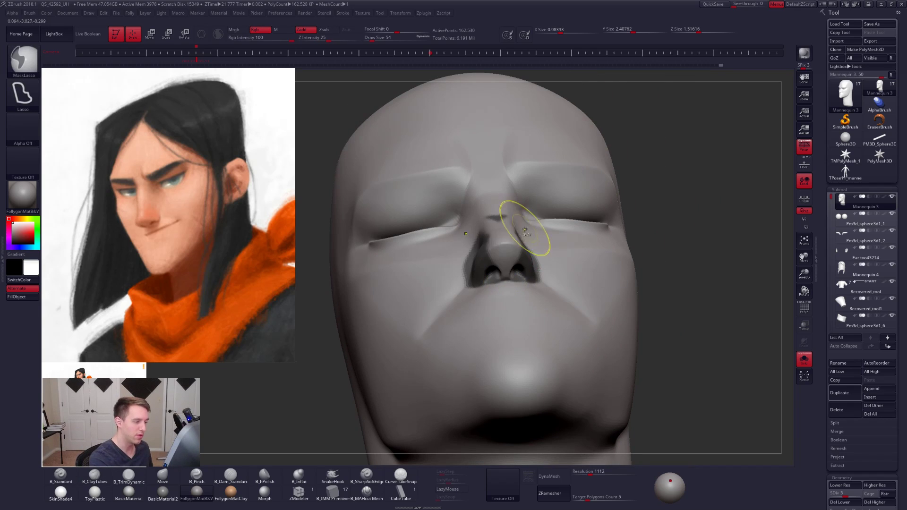
right_drag(532, 258, 497, 282)
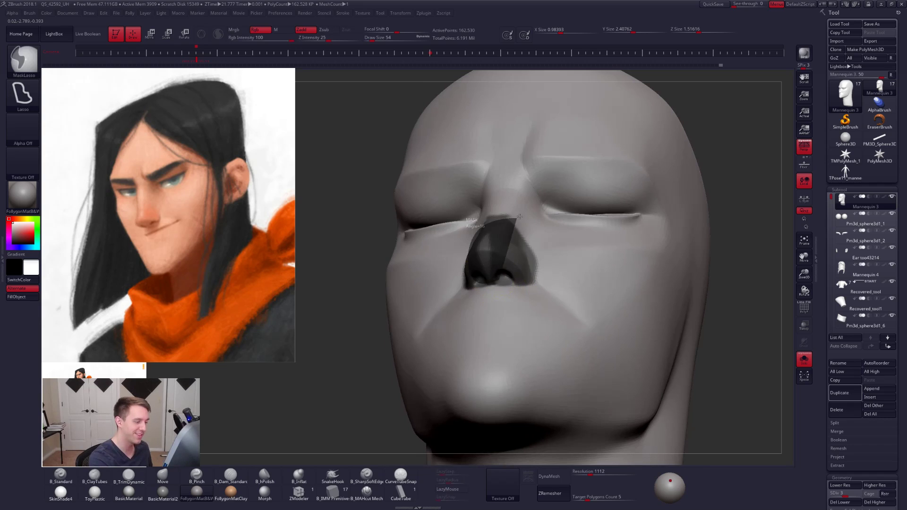
mouse_move(476, 253)
right_down()
mouse_move(544, 263)
mouse_move(540, 243)
right_up()
- Build up the skin beside the masked nose and along the smile fold with ClayTubes at subdivision level 4
key(shift+d)
key(d)
key(d)
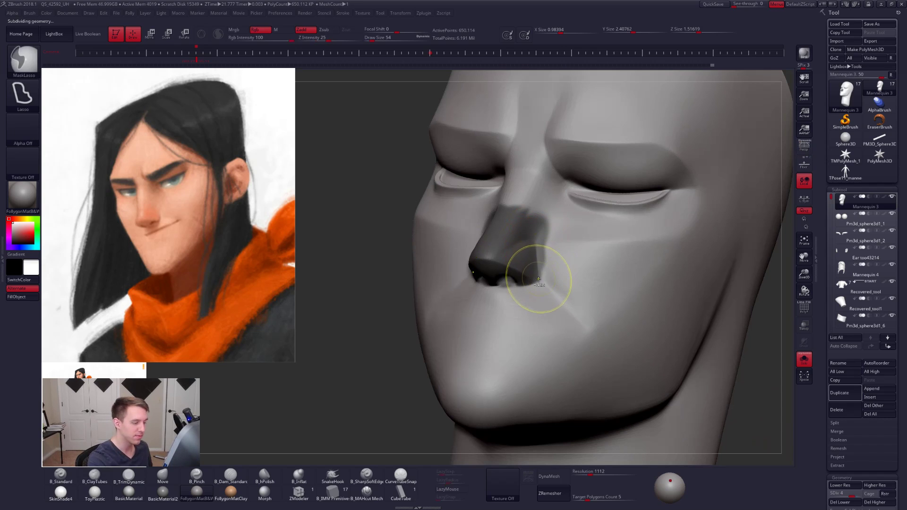
mouse_move(541, 279)
ctrl+mouse_down()
mouse_move(559, 202)
mouse_move(571, 268)
mouse_move(548, 281)
ctrl+mouse_up()
key(space)
mouse_move(549, 282)
right_down()
mouse_move(508, 303)
mouse_move(537, 321)
right_up()
key(space)
drag(539, 322, 542, 322)
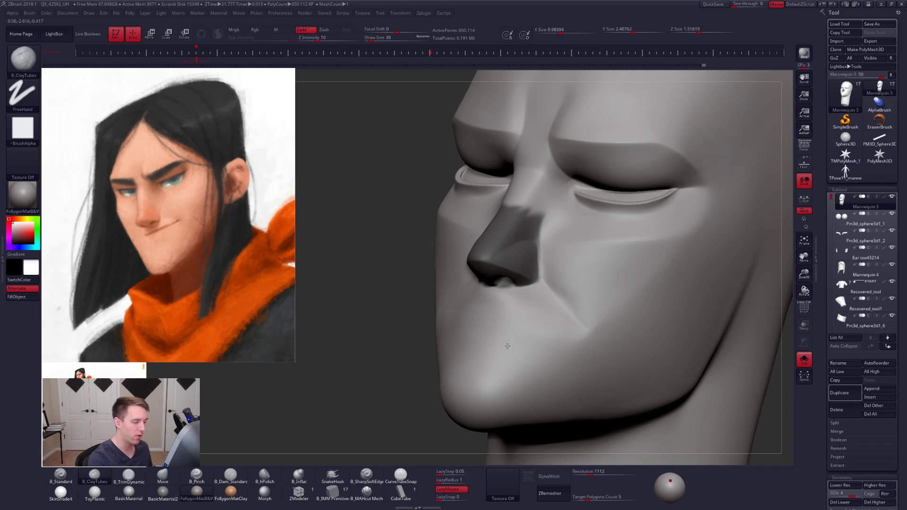
- Fill the area beside the mouth with ClayTubes and sharpen the smile fold with the Pinch brush
mouse_move(506, 344)
shift+right_down()
mouse_move(495, 330)
mouse_move(529, 308)
shift+right_up()
key(s)
drag(520, 311, 521, 312)
right_drag(574, 310, 537, 314)
key(space)
drag(567, 313, 570, 314)
key(5)
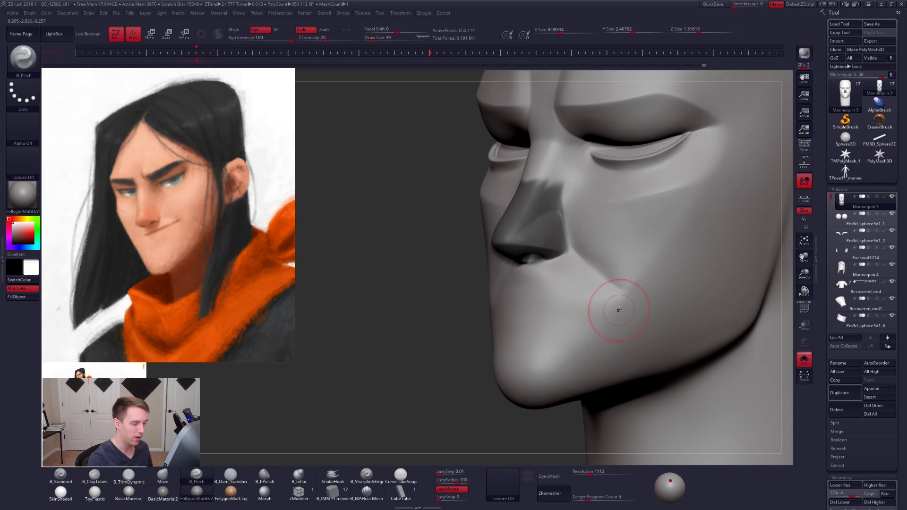
drag(622, 303, 564, 363)
key(bracketleft)
key(shift+d)
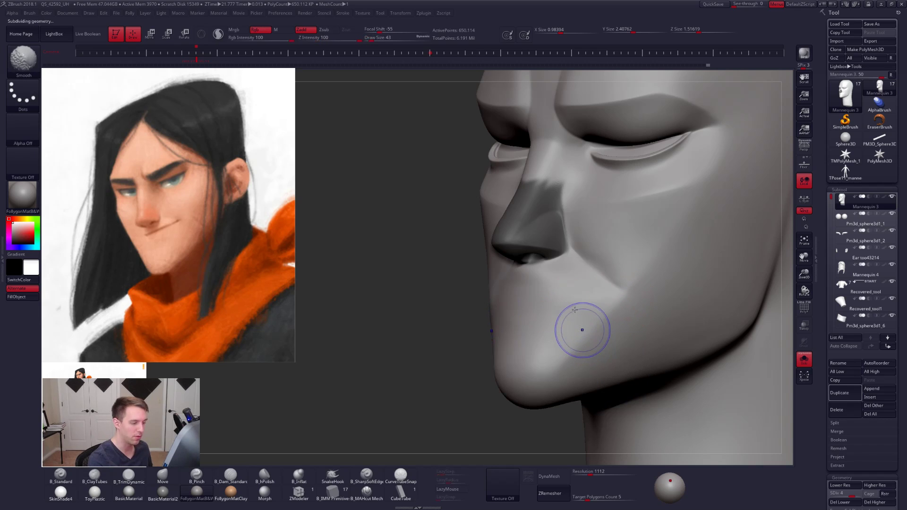
- Broaden the volume of the mouth and chin with ClayTubes at subdivision level 2, draw size 74
key(space)
right_drag(553, 305, 581, 309)
key(shift+d)
key(2)
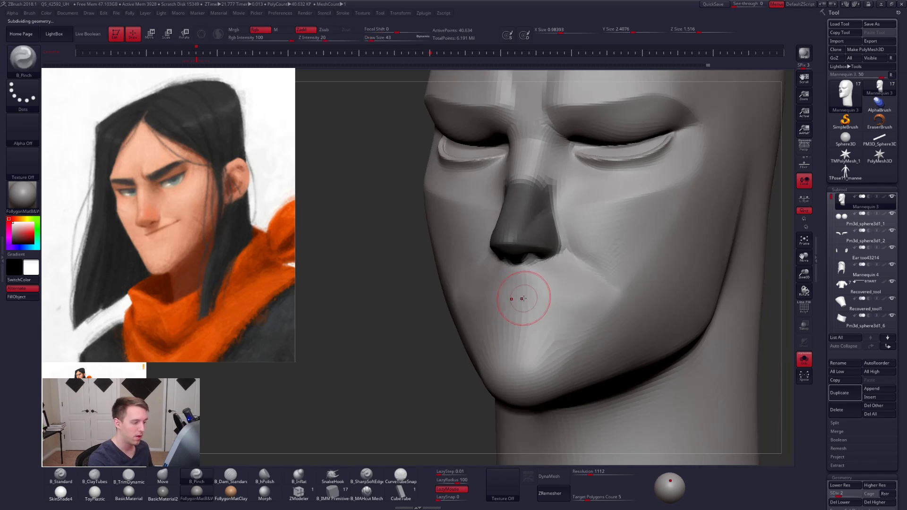
shift+drag(515, 338, 526, 285)
key(space)
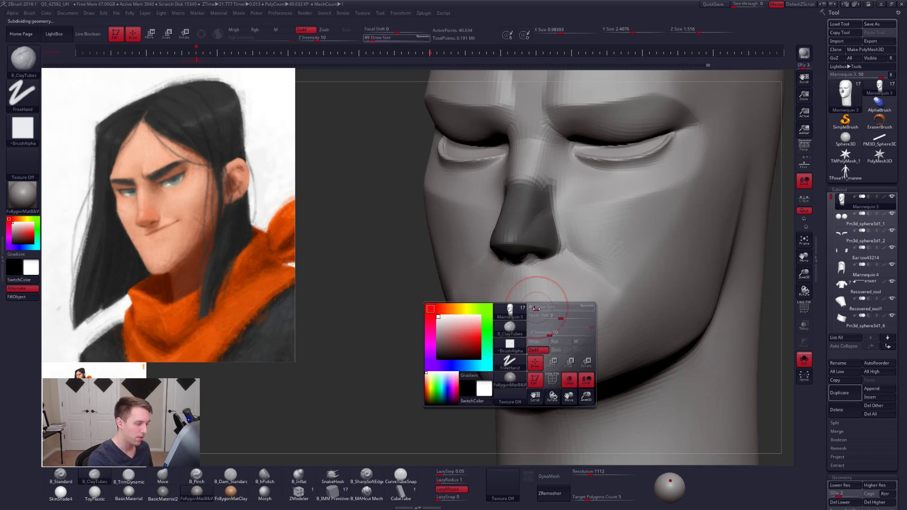
drag(541, 315, 527, 318)
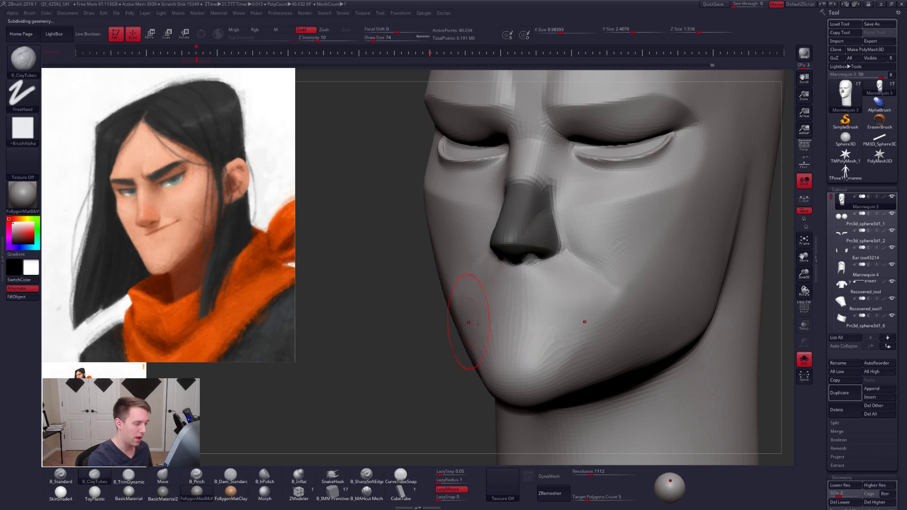
- Refine the mouth mound below the nose with ClayTubes at subdivision level 3, starting at draw size 33
key(d)
key(space)
drag(553, 313, 544, 314)
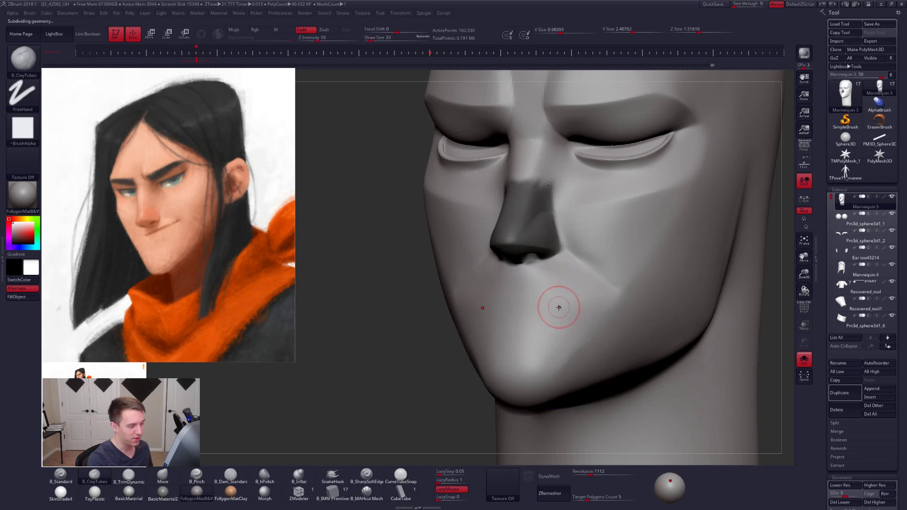
right_drag(559, 308, 556, 305)
key(space)
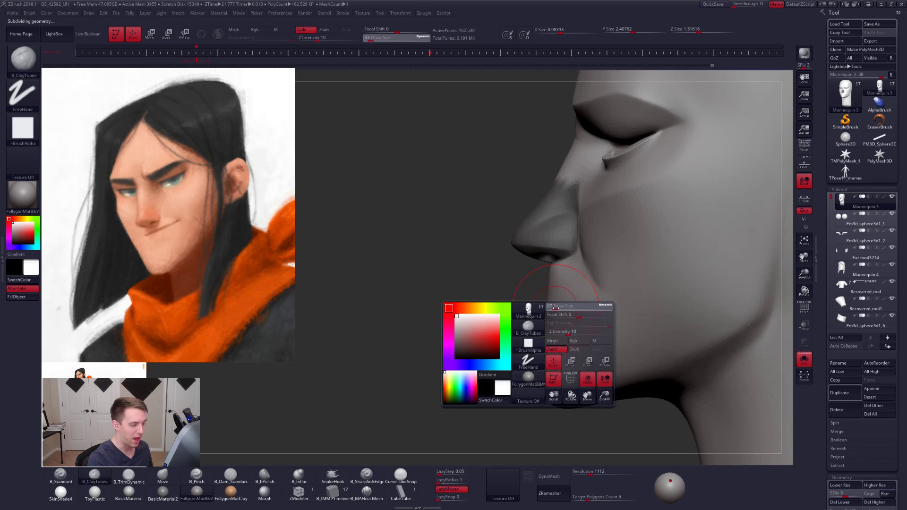
drag(555, 308, 548, 314)
- Reshape the upper lip area below the nose with the Move brush at a lower subdivision level, draw size 54
key(shift+d)
key(shift+d)
key(b)
key(m)
key(v)
key(s)
key(space)
drag(560, 280, 523, 284)
- Flatten the front and side planes of the mouth area with TrimDynamic at subdivision level 5
key(d)
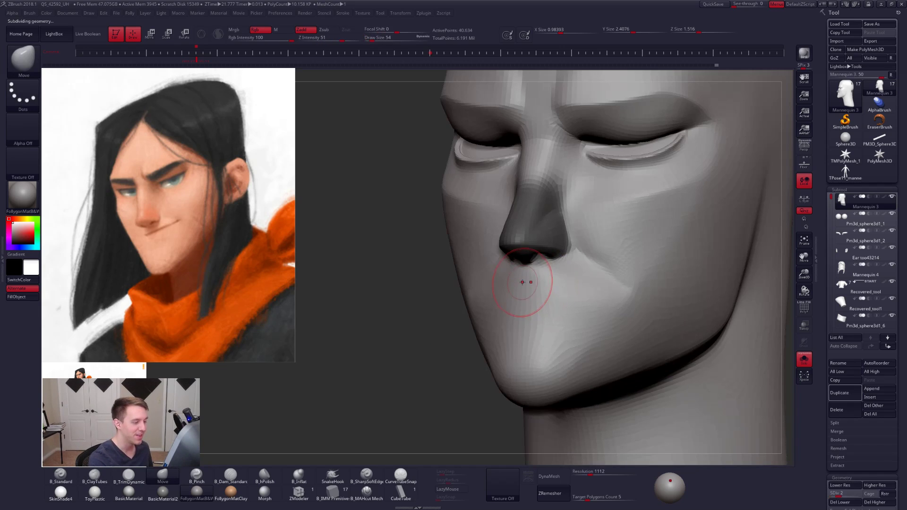
key(d)
key(d)
key(d)
key(b)
key(t)
key(d)
key(shift)
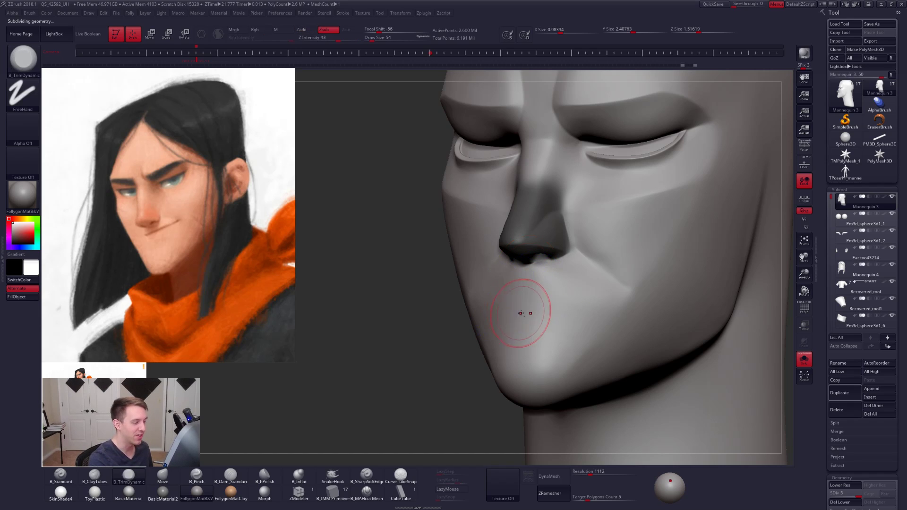
ctrl+right_drag(522, 312, 496, 303)
ctrl+drag(469, 330, 479, 336)
mouse_move(515, 305)
alt+right_down()
mouse_move(494, 354)
mouse_move(548, 240)
mouse_move(540, 231)
mouse_move(578, 212)
alt+right_up()
- Adjust the nose bridge profile with the Move brush at subdivision level 2, reducing the draw size to 74
key(shift+d)
key(shift+d)
key(shift+d)
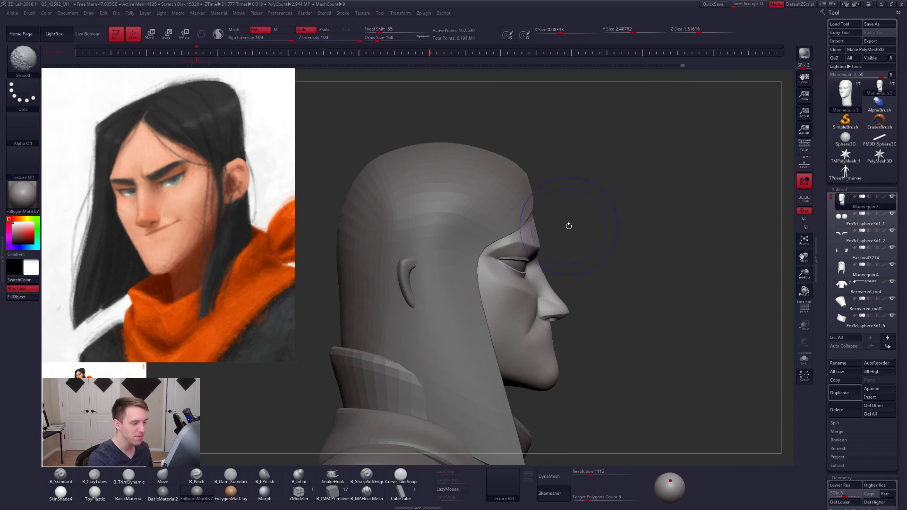
key(space)
ctrl+right_drag(556, 276, 543, 293)
key(b)
key(m)
key(v)
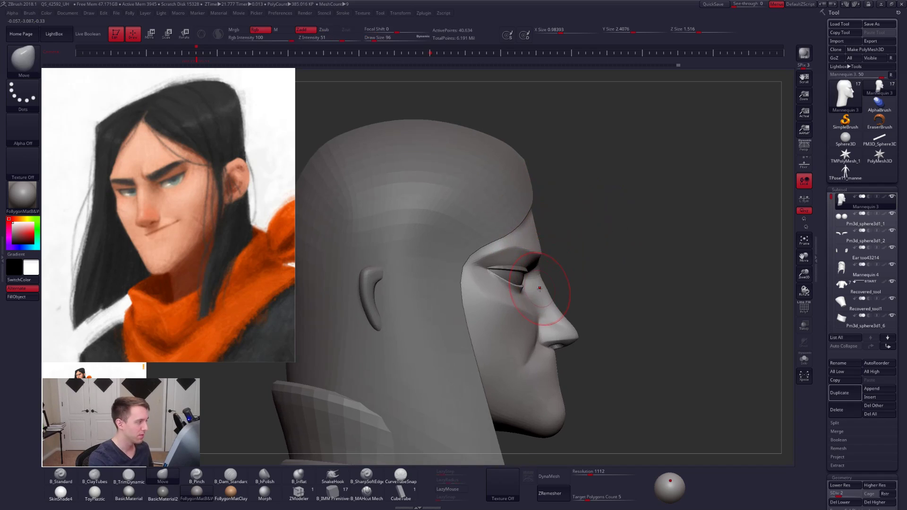
key(space)
drag(560, 302, 553, 300)
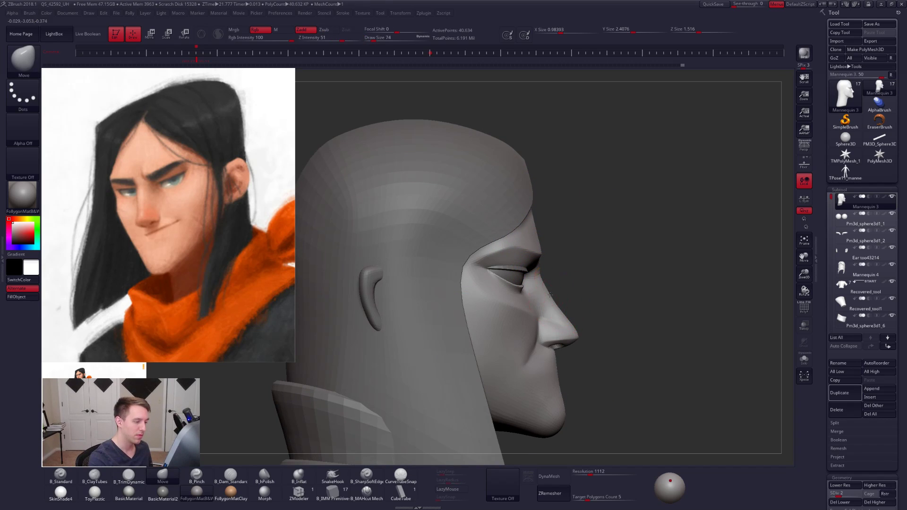
right_drag(550, 295, 449, 291)
- Isolate the head and reshape the forehead and brow profile with the Move brush at subdivision level 1, raising draw size to 203
key(space)
drag(548, 240, 552, 240)
key(shift+s)
right_drag(551, 246, 491, 257)
key(space)
drag(569, 215, 560, 205)
key(shift+d)
key(space)
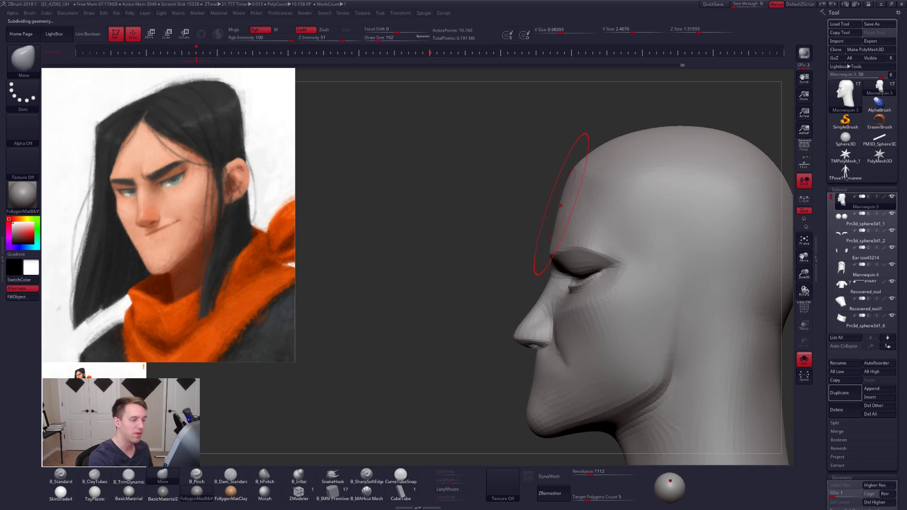
alt+right_drag(559, 226, 541, 239)
key(space)
drag(561, 219, 546, 204)
key(space)
- Adjust the forehead profile and reshape the cheek beside the mouth with the Move brush at subdivision level 1, reducing the draw size to 61
key(space)
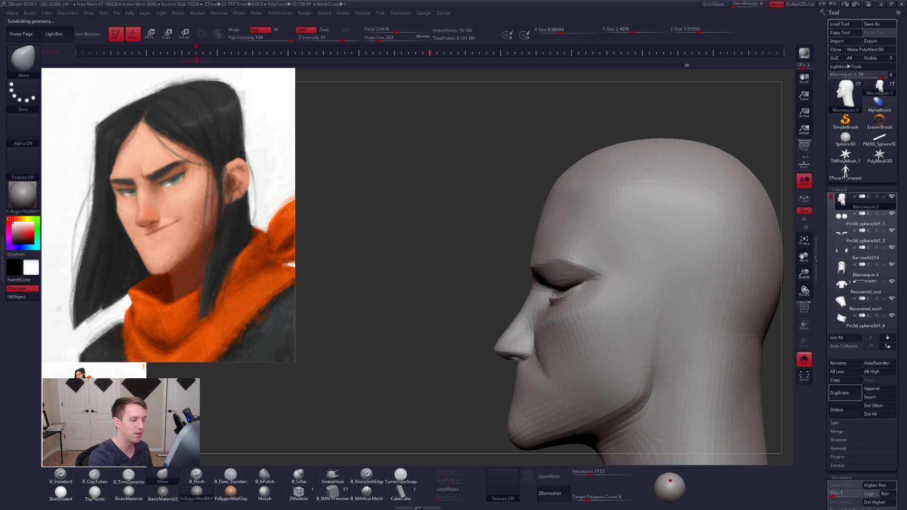
right_drag(543, 212, 567, 225)
key(space)
drag(533, 274, 532, 274)
right_drag(504, 276, 537, 277)
alt+right_drag(538, 277, 537, 201)
key(space)
drag(552, 313, 549, 312)
right_drag(573, 317, 533, 322)
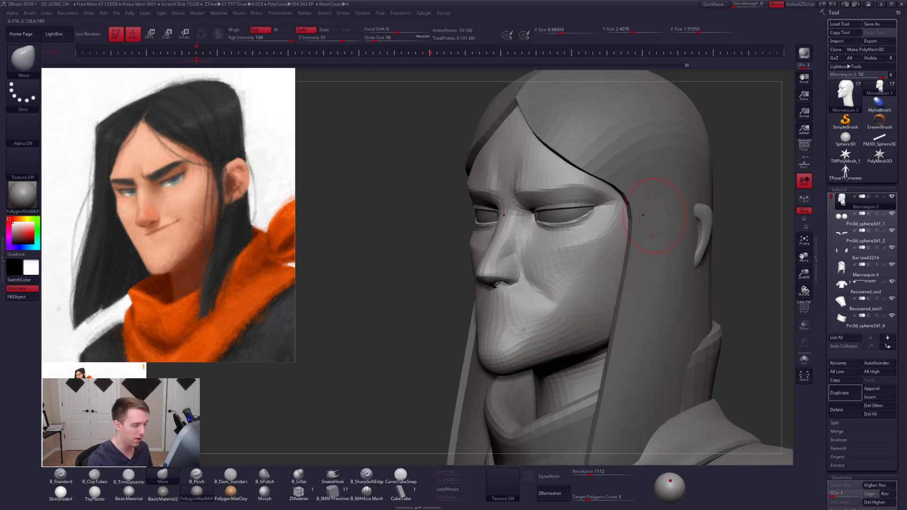
mouse_move(655, 215)
right_down()
mouse_move(536, 312)
mouse_move(544, 302)
mouse_move(532, 296)
right_up()
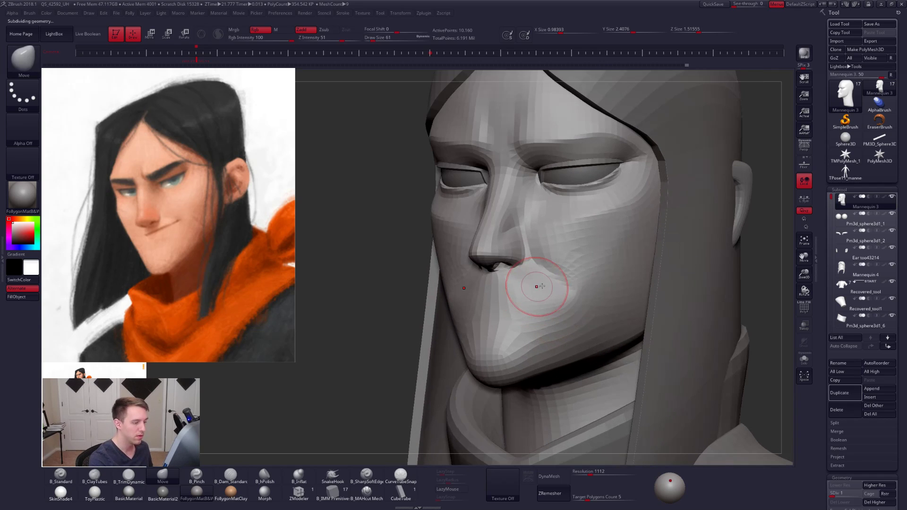
- Flatten the cheek plane beside the nostril with the TrimDynamic brush at subdivision level 3
key(d)
key(d)
key(bracketright)
key(bracketright)
key(3)
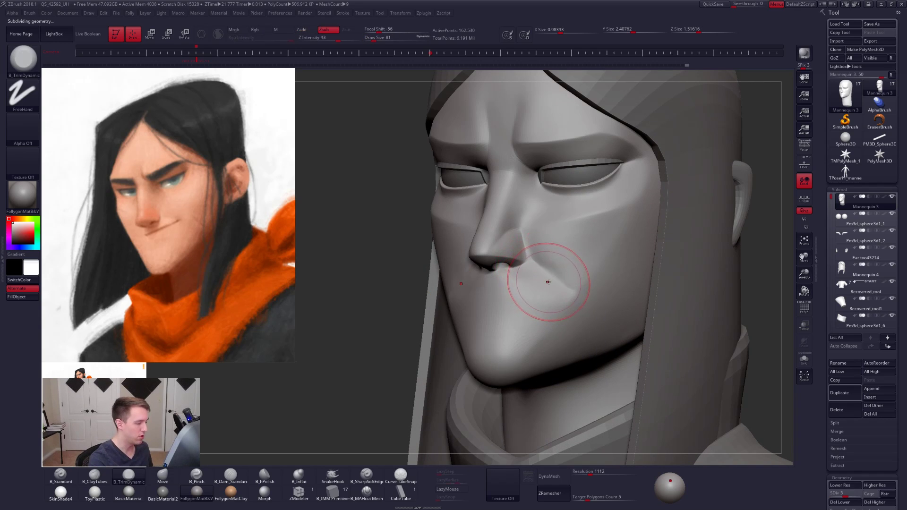
right_drag(548, 282, 508, 279)
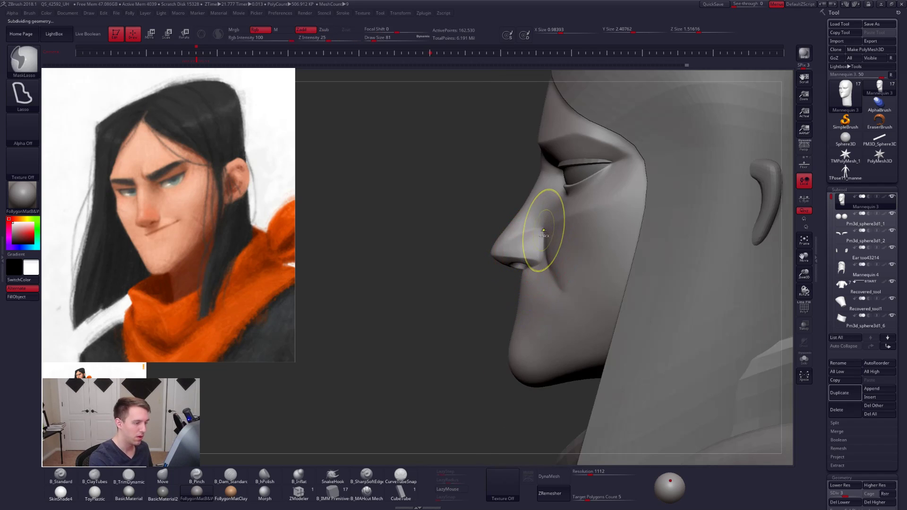
- Carve the crease under the nostril wing with the MAHcut Mech brush at subdivision level 5, draw size 21
key(d)
key(d)
click(368, 493)
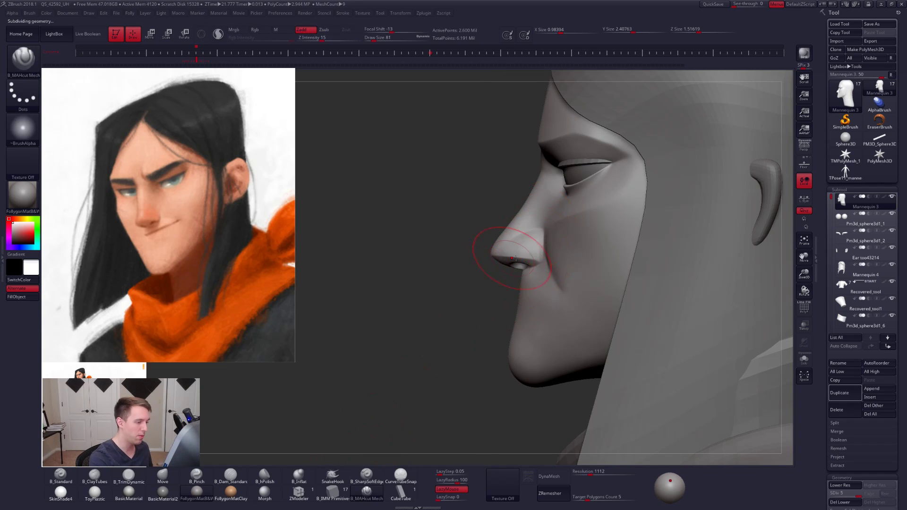
right_drag(496, 253, 545, 250)
key(space)
drag(544, 249, 540, 248)
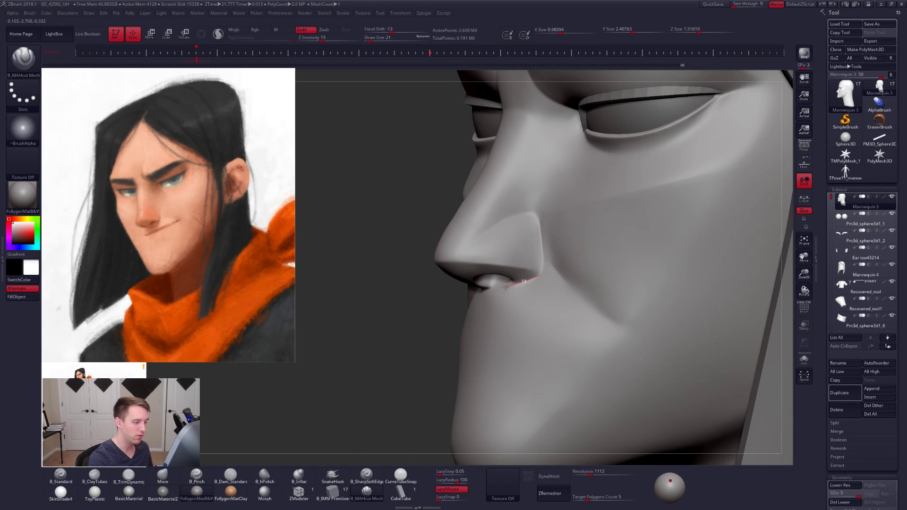
right_drag(518, 291, 546, 306)
ctrl+right_drag(546, 306, 534, 315)
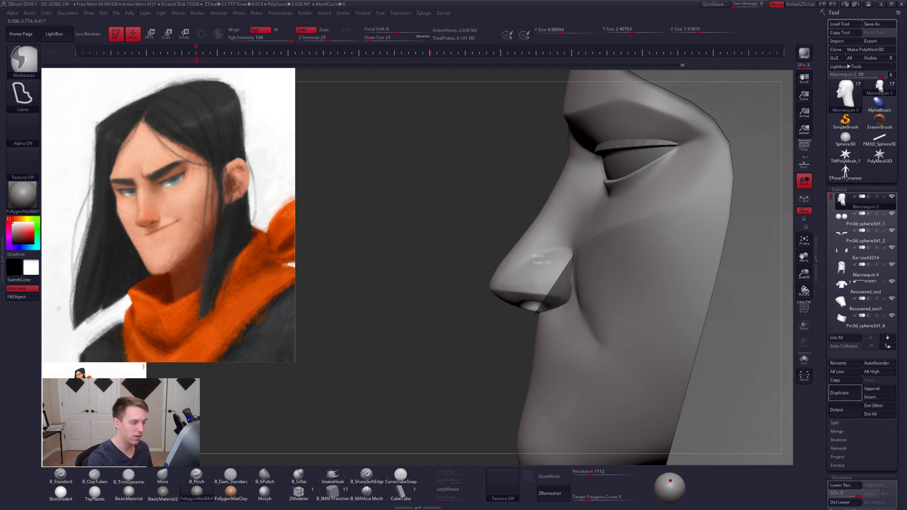
- Mask the lower nose with a lasso, turn it into its own polygroup and isolate it
mouse_move(562, 209)
ctrl+mouse_down()
mouse_move(364, 314)
mouse_move(537, 288)
ctrl+mouse_up()
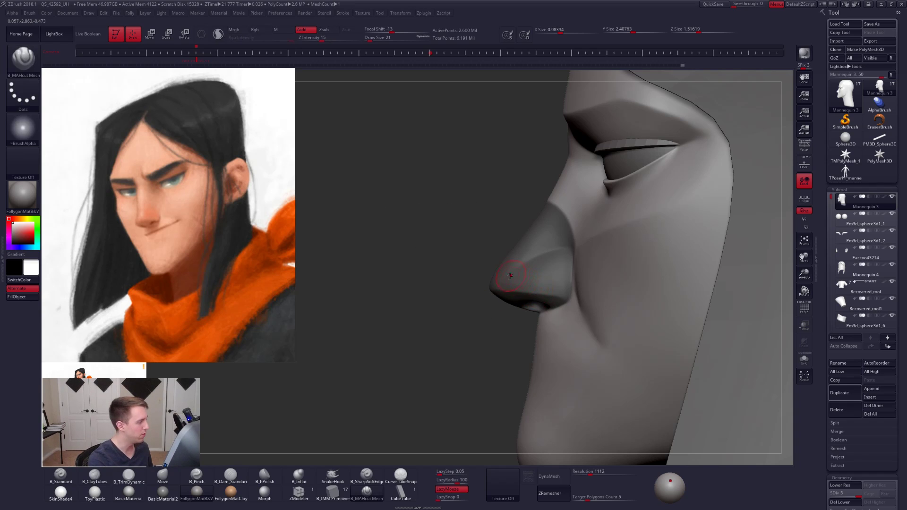
right_drag(511, 275, 478, 320)
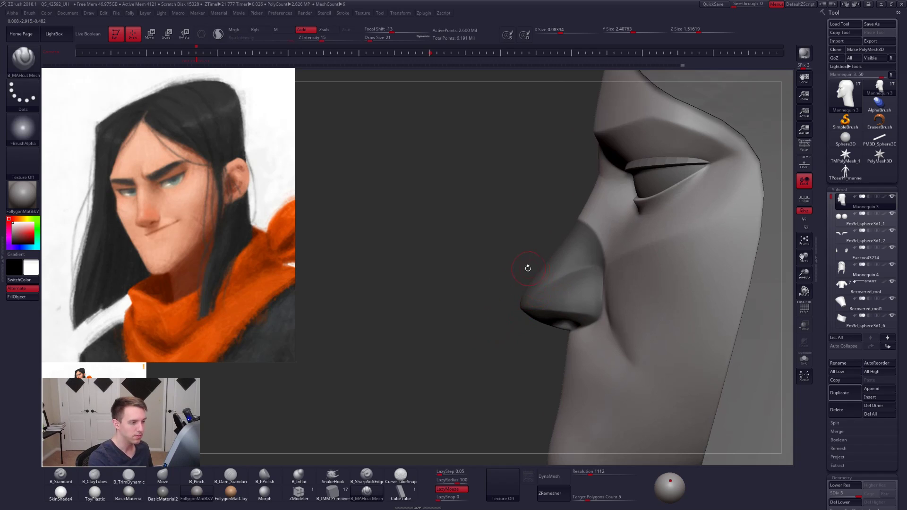
ctrl+drag(446, 356, 449, 351)
ctrl+shift+click(552, 297)
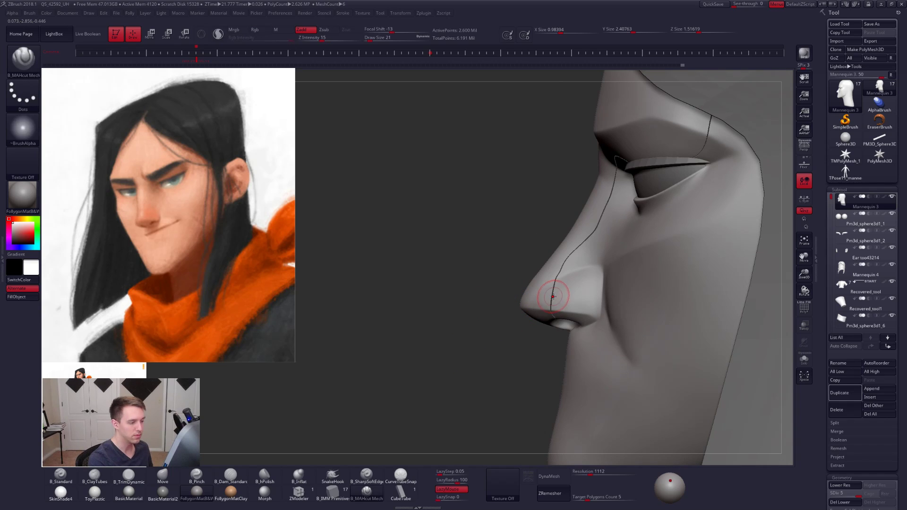
key(ctrl+z)
ctrl+shift+click(556, 299)
right_drag(556, 299, 658, 289)
key(shift+s)
right_drag(519, 265, 525, 301)
- Reshape the sides of the isolated nose with the Move brush at a lower subdivision level, draw size 25
key(5)
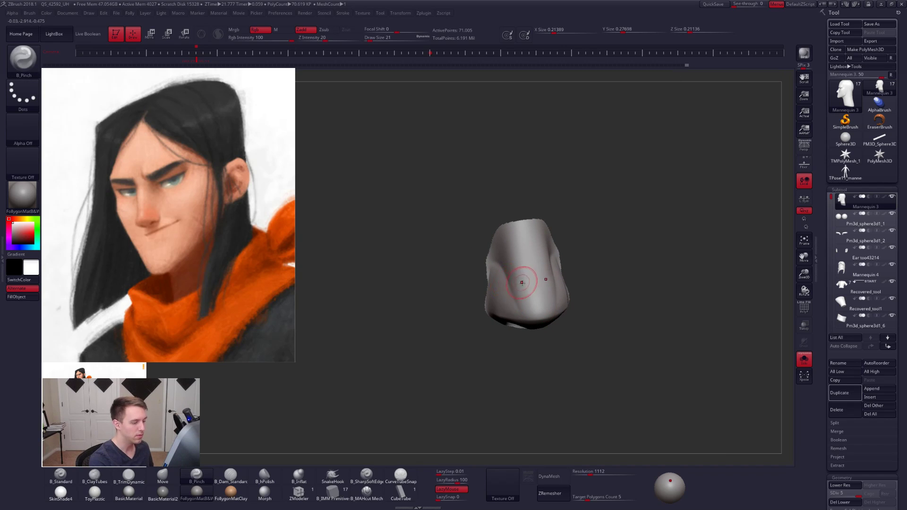
key(shift+d)
key(shift+d)
key(shift+d)
key(space)
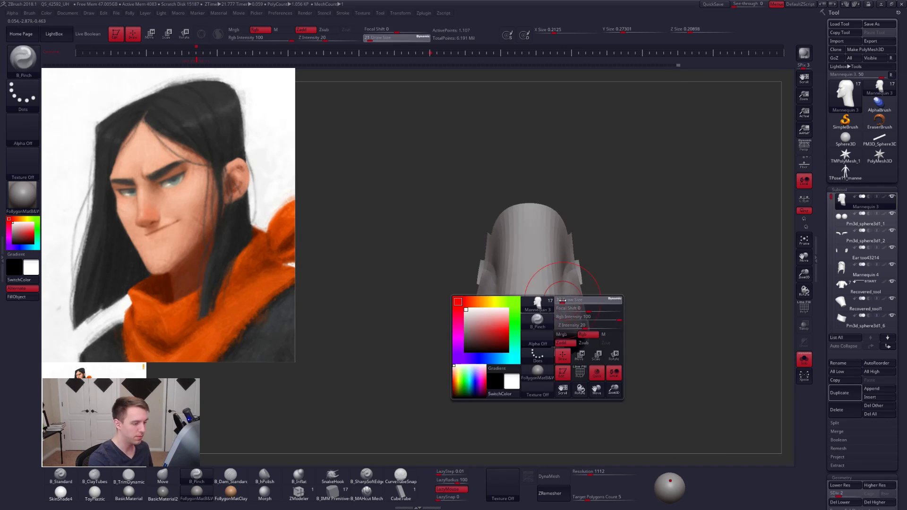
key(4)
drag(562, 300, 561, 291)
key(space)
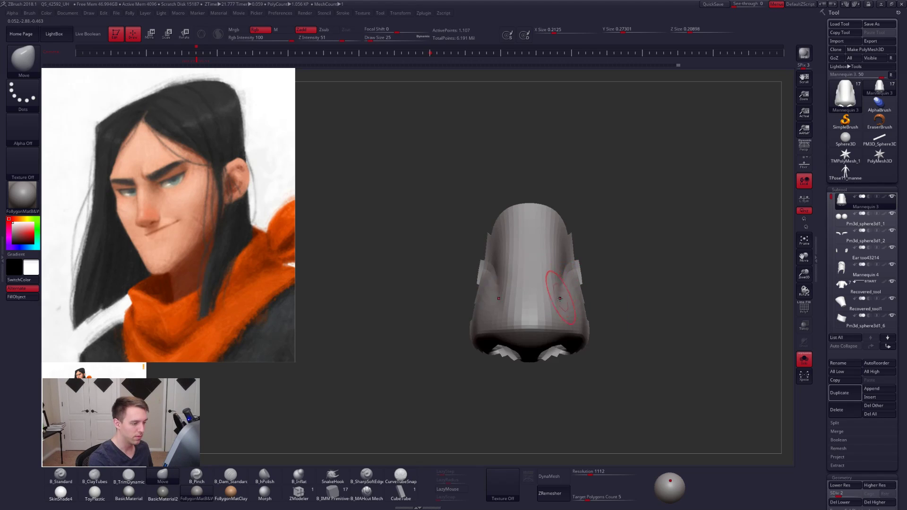
key(d)
mouse_move(560, 299)
right_down()
mouse_move(552, 319)
mouse_move(563, 298)
right_up()
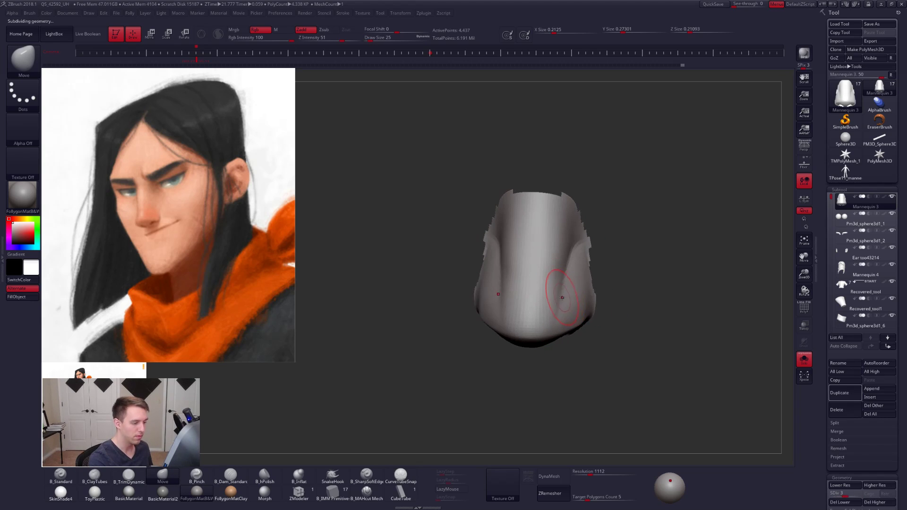
- Sharpen the side edges of the isolated nose with the Pinch brush at subdivision level 5
mouse_move(567, 259)
right_down()
mouse_move(551, 251)
mouse_move(525, 282)
right_up()
key(b)
key(p)
key(i)
key(d)
key(d)
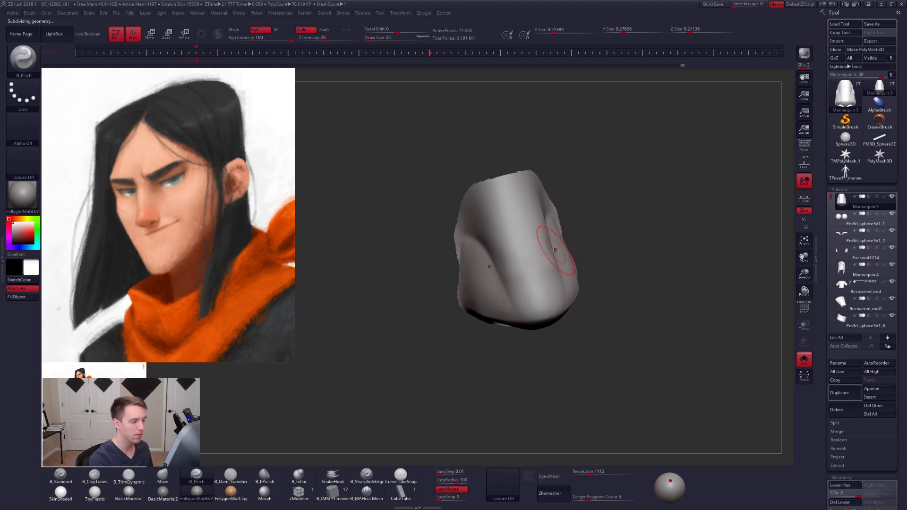
mouse_move(555, 250)
right_down()
mouse_move(571, 243)
mouse_move(523, 268)
mouse_move(539, 276)
mouse_move(576, 234)
right_up()
- Refine the nose shape with the Move brush at lower subdivision levels and reveal the whole head
key(shift+d)
key(shift+d)
key(shift+d)
key(b)
key(m)
key(v)
key(d)
key(d)
ctrl+shift+click(575, 297)
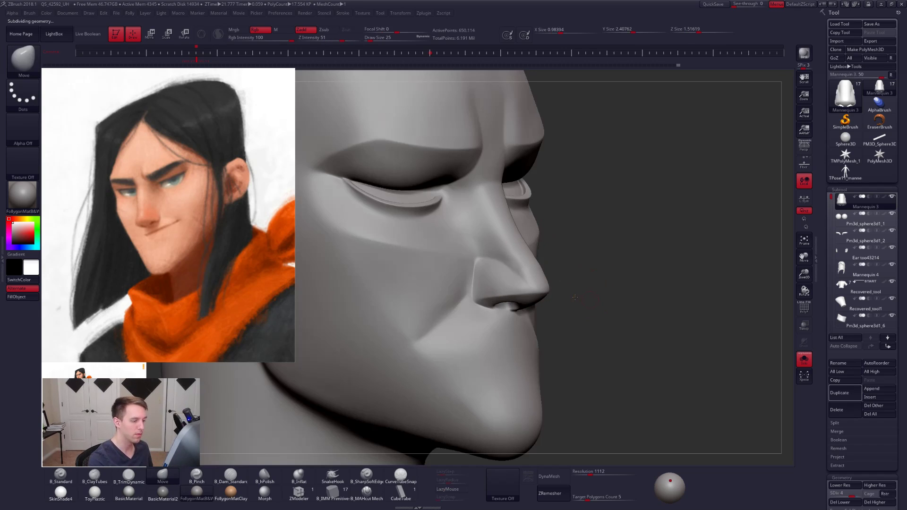
mouse_move(575, 297)
right_down()
mouse_move(536, 279)
mouse_move(517, 353)
right_up()
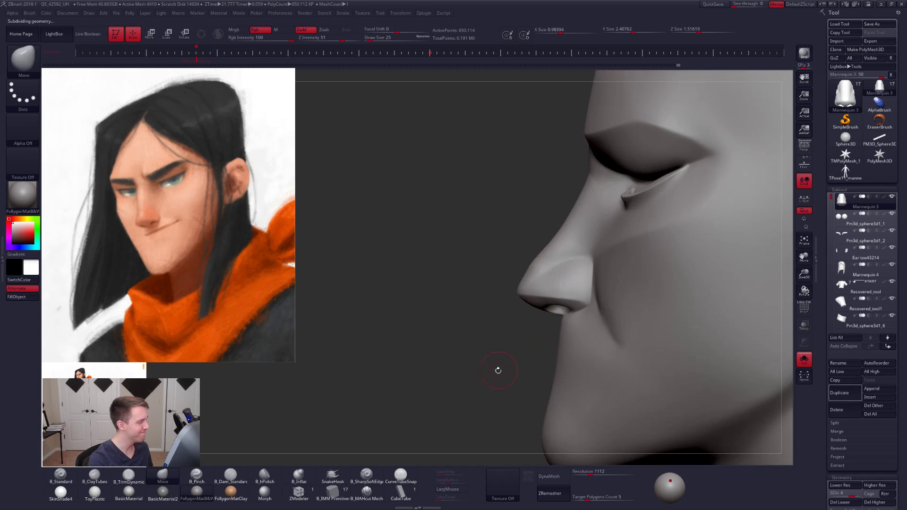
- Undo the last nose edits and show the whole head again
key(ctrl+z)
key(ctrl+z)
key(ctrl+z)
key(ctrl+z)
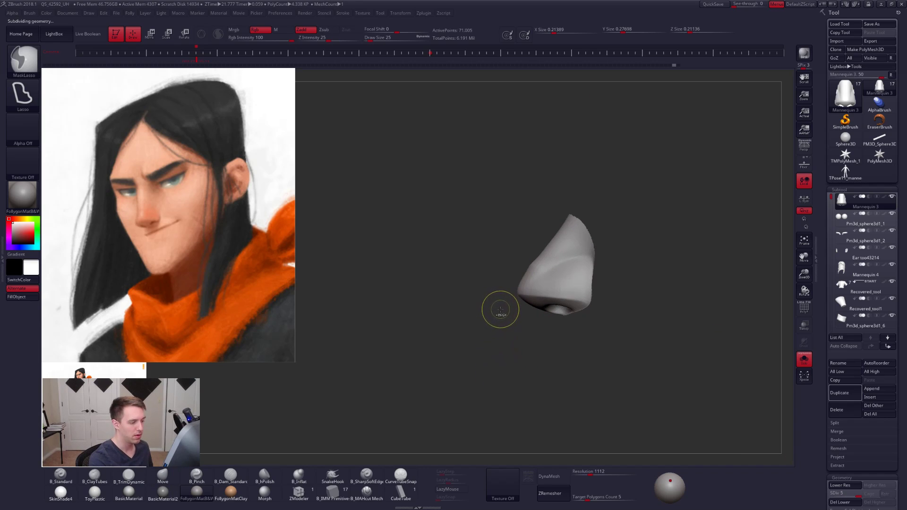
key(ctrl+z)
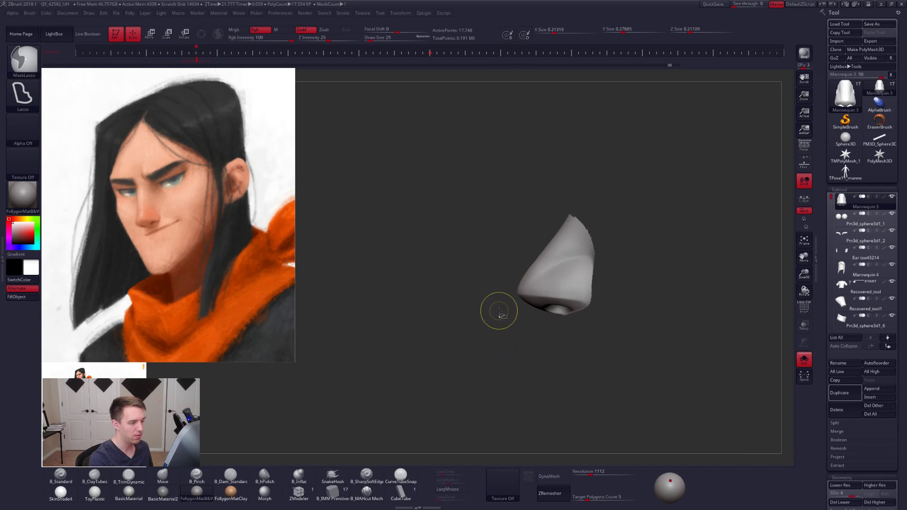
ctrl+shift+click(500, 314)
- Inspect the polygroups and mesh flow around the nose with PolyFrame on at subdivision levels 1 to 5
key(shift+f)
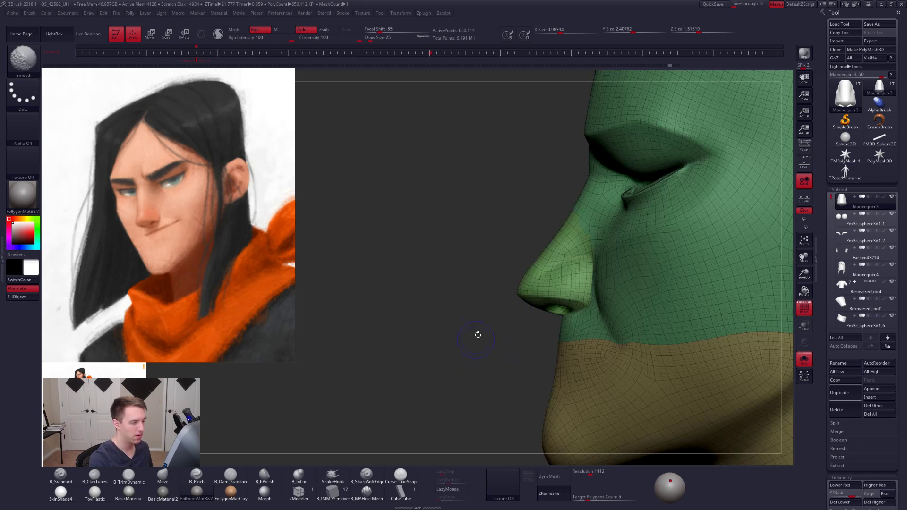
drag(478, 334, 467, 365)
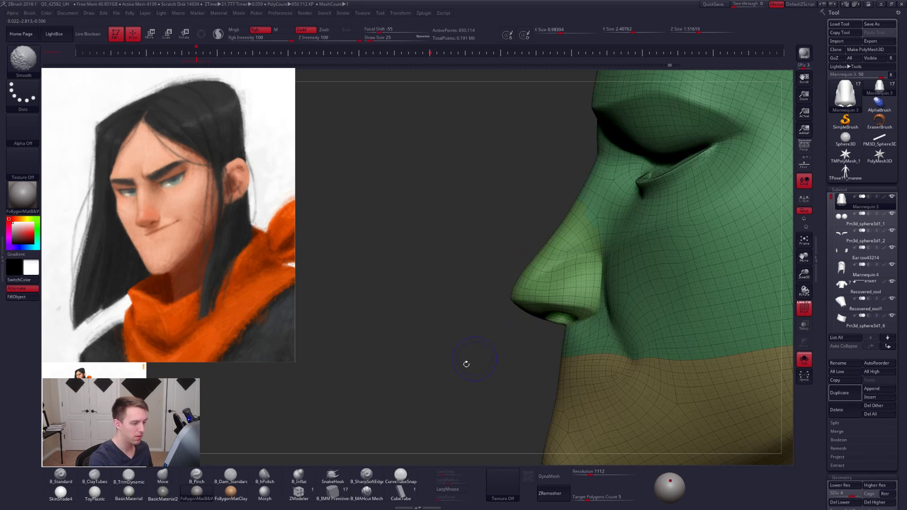
key(shift+d)
key(shift+d)
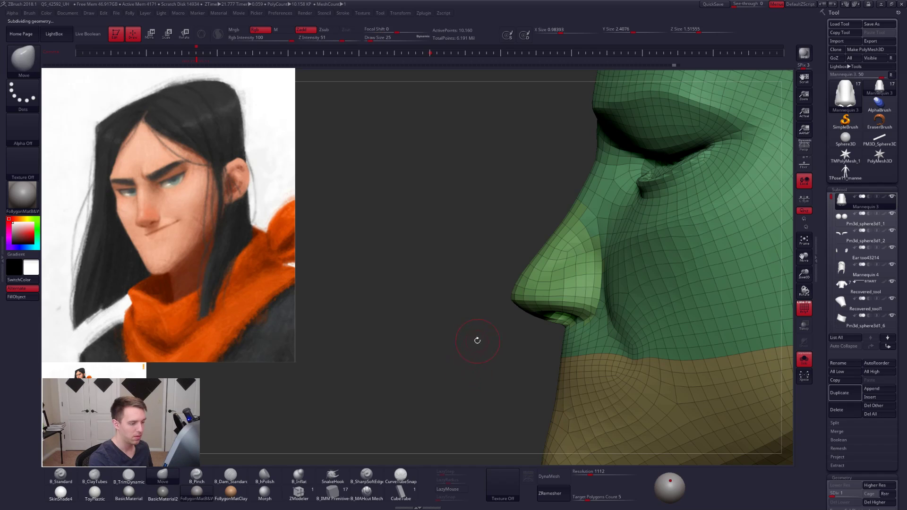
key(d)
key(d)
key(d)
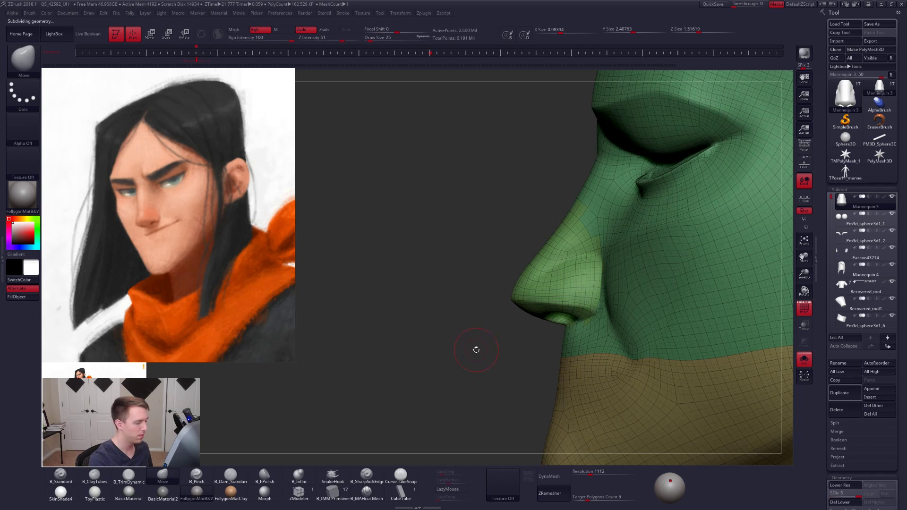
key(shift+f)
- Adjust the profile above the nose tip with the Move brush at subdivision level 3, draw size 38, and smooth the bridge
key(space)
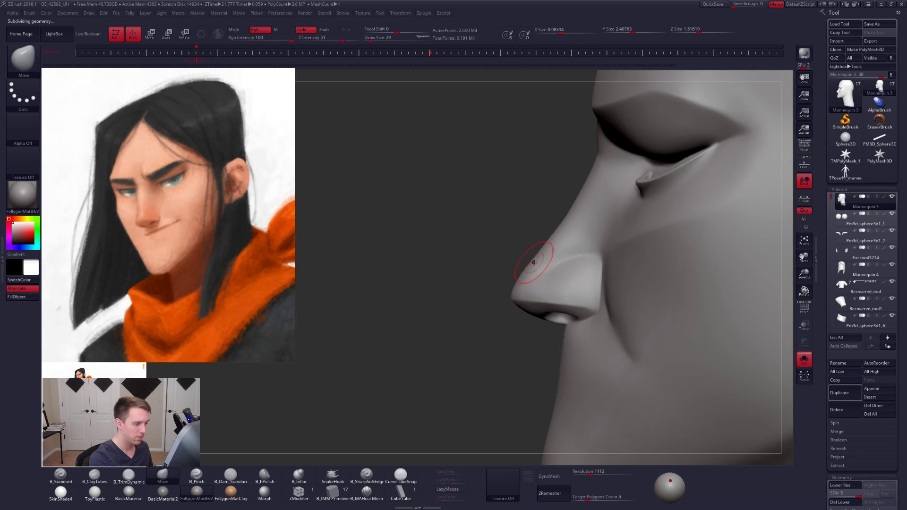
key(space)
drag(532, 262, 535, 263)
key(shift+d)
key(shift+d)
key(space)
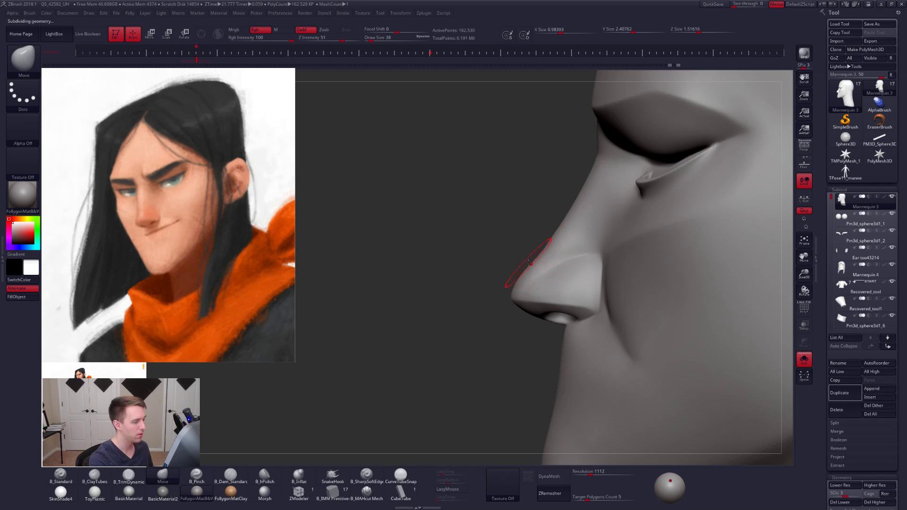
right_drag(534, 258, 590, 257)
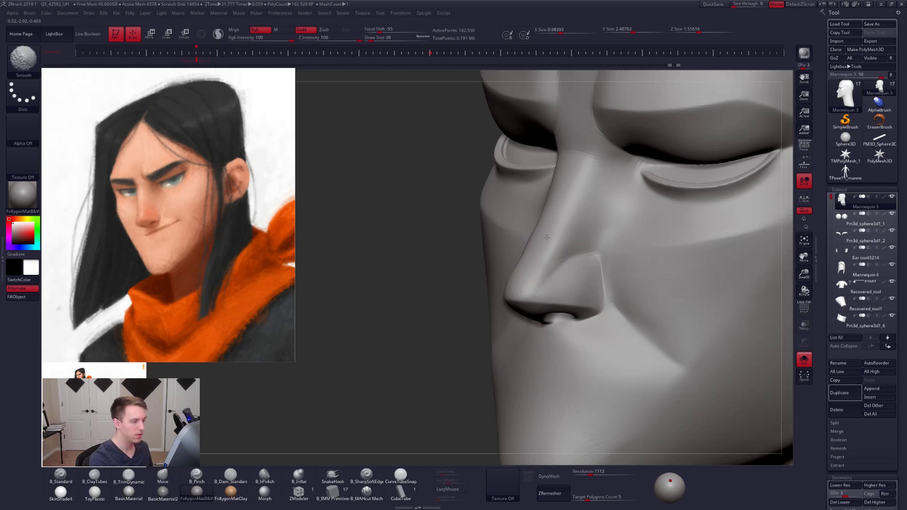
shift+drag(544, 235, 536, 265)
mouse_move(589, 240)
ctrl+right_down()
mouse_move(620, 283)
mouse_move(543, 254)
ctrl+right_up()
- Mask the head around the nose and adjust the nose base with the Move brush at subdivision level 1, draw size 67
key(w)
ctrl+click(541, 252)
key(q)
key(space)
drag(496, 304, 571, 304)
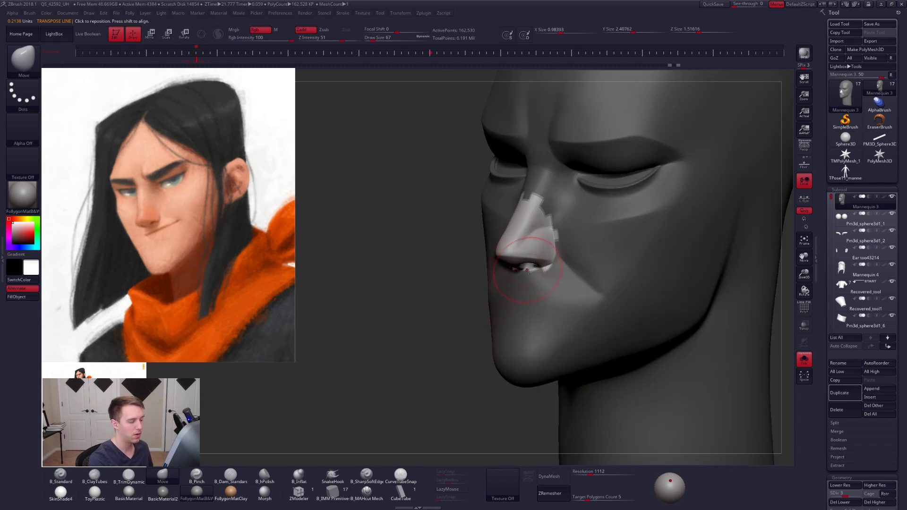
key(shift+d)
key(shift+d)
key(shift+d)
shift+right_drag(538, 272, 505, 306)
ctrl+click(508, 304)
- Display PolyFrame, select the nose polygons with a lasso and invert the visibility to hide them
key(shift+f)
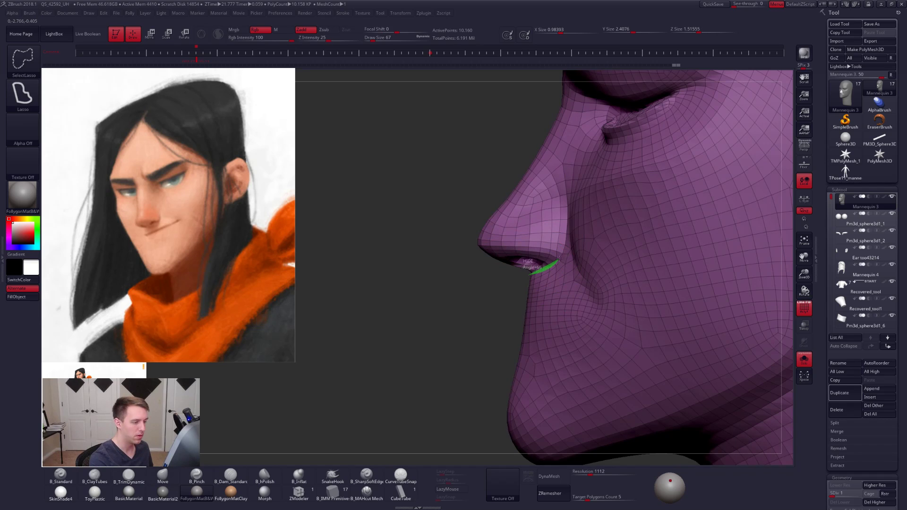
mouse_move(566, 204)
ctrl+shift+mouse_down()
mouse_move(527, 151)
mouse_move(399, 245)
ctrl+shift+mouse_up()
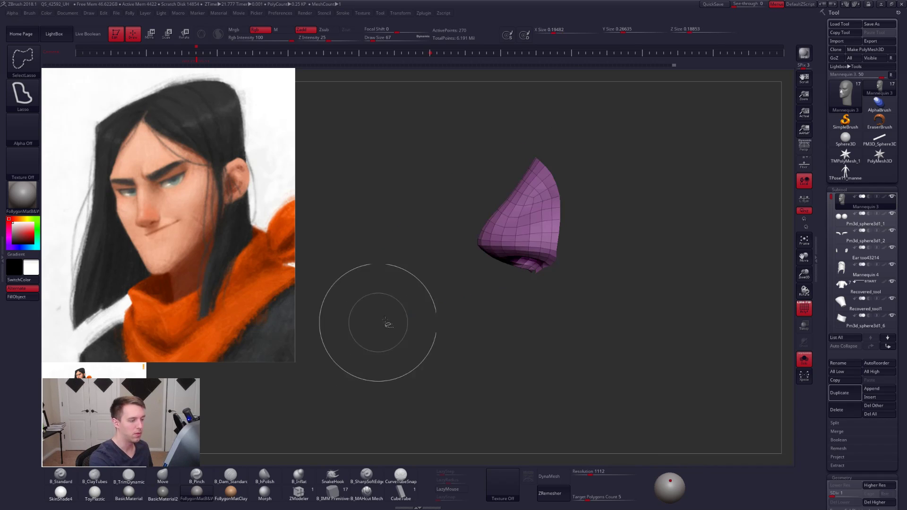
ctrl+shift+click(480, 310)
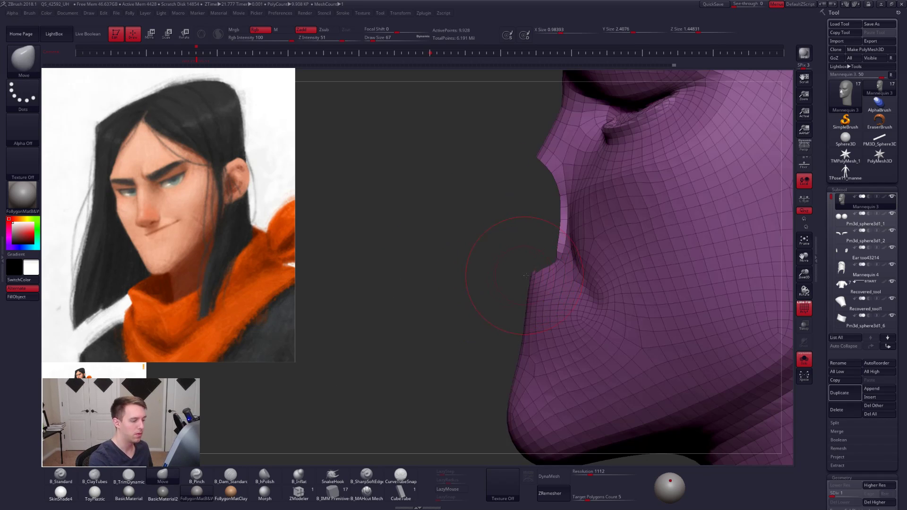
mouse_move(519, 277)
right_down()
mouse_move(553, 271)
mouse_move(543, 270)
right_up()
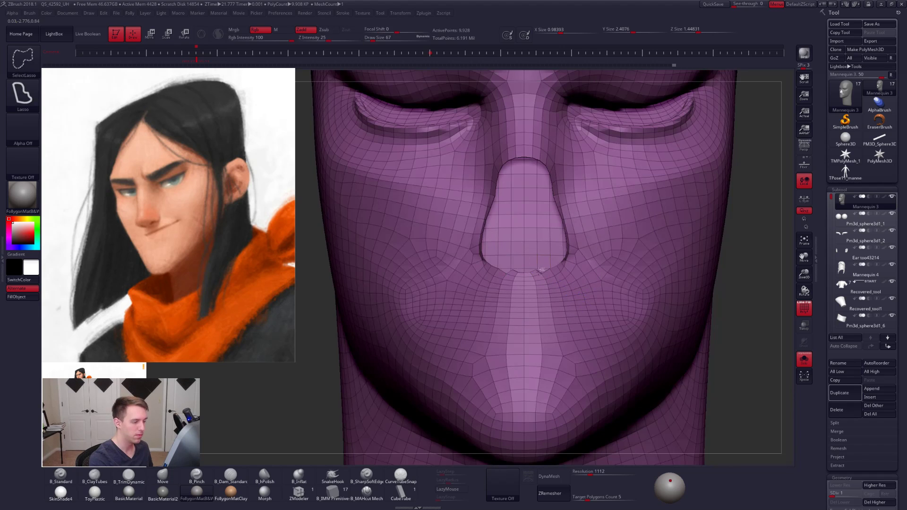
- Clean up the selection edge around the nostrils, give the nose its own polygroup and reveal the whole head
ctrl+alt+shift+drag(516, 273, 535, 266)
ctrl+right_drag(562, 271, 558, 226)
alt+right_drag(558, 227, 496, 204)
ctrl+shift+drag(607, 265, 613, 273)
right_drag(613, 273, 569, 269)
ctrl+alt+shift+drag(644, 189, 581, 263)
key(ctrl+w)
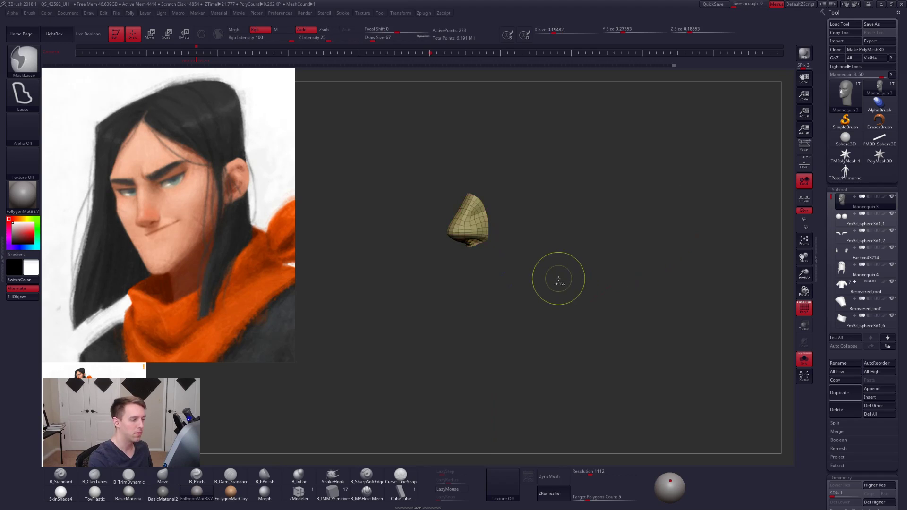
ctrl+shift+click(561, 286)
- Examine the nose on the full head at subdivision level 5 with PolyFrame off
key(d)
key(d)
key(d)
key(d)
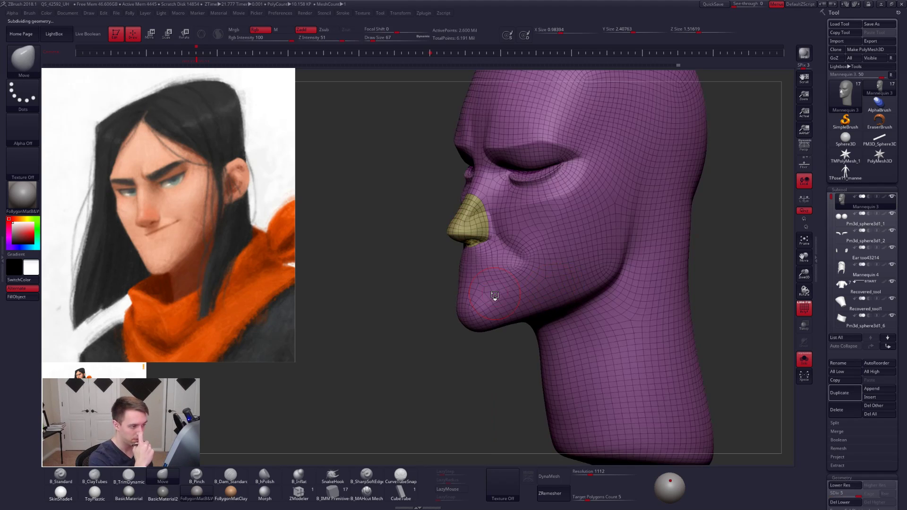
key(shift+f)
alt+right_drag(493, 255, 505, 282)
- Mask the head around the nose with the Transpose tool at subdivision level 1, clear the mask and assign the nose a new polygroup
key(shift+d)
key(shift+f)
key(shift+d)
key(w)
ctrl+click(509, 280)
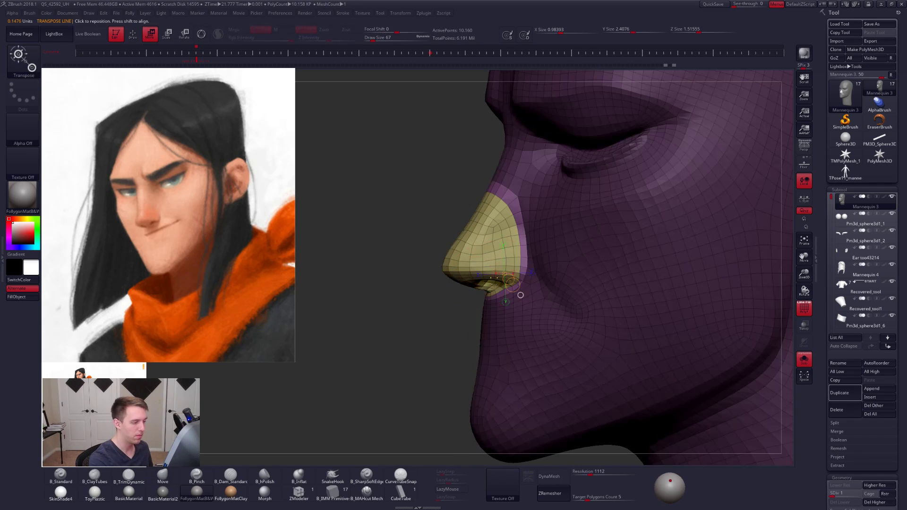
key(q)
ctrl+click(442, 327)
key(ctrl+w)
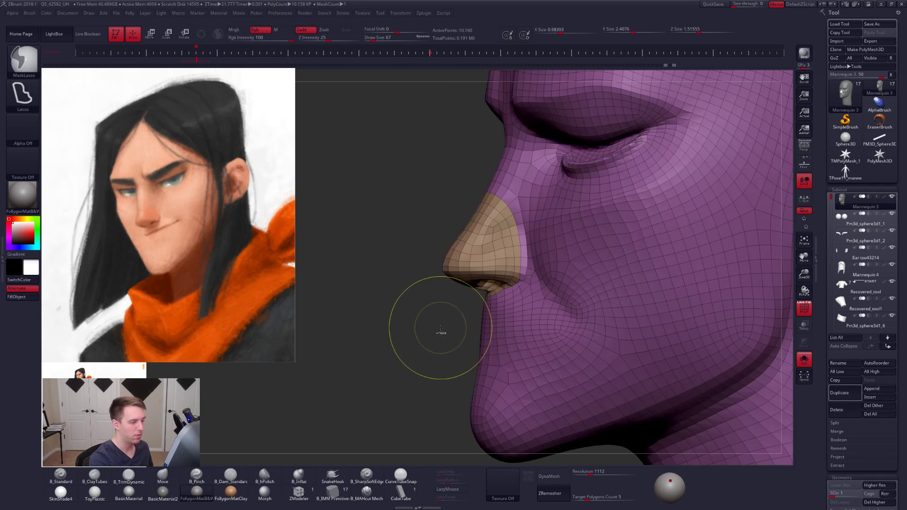
- Undo the last polygroup change, regroup the area around the nose and mask the nose region with the Transpose tool
key(ctrl+z)
ctrl+click(444, 329)
key(ctrl+w)
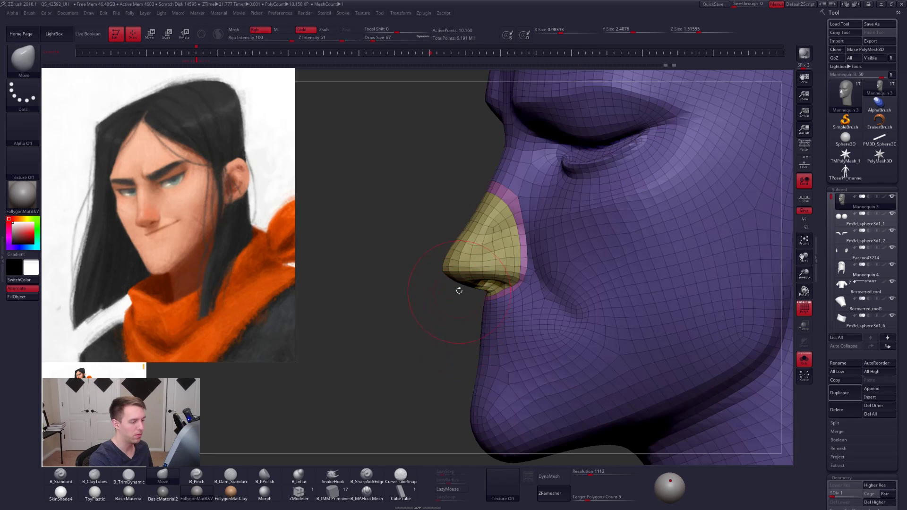
key(w)
ctrl+click(520, 295)
key(q)
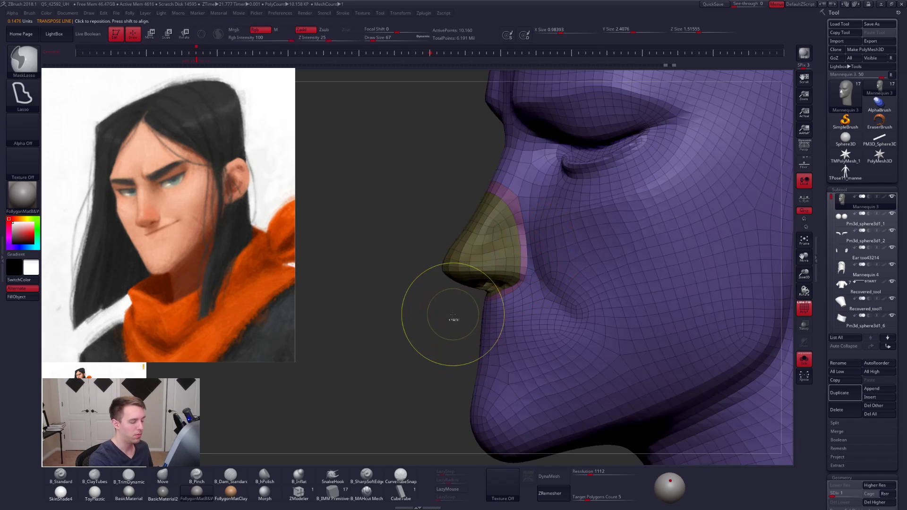
- Combine the nose and the strip bordering it into a single polygroup and reveal the whole head
ctrl+click(454, 318)
ctrl+drag(454, 317, 475, 300)
key(w)
ctrl+click(528, 301)
key(q)
key(w)
key(q)
ctrl+shift+click(504, 327)
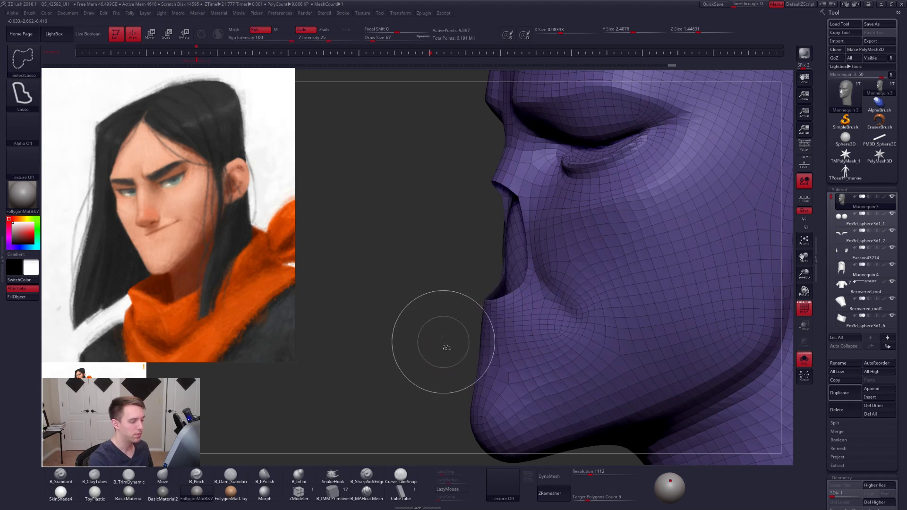
ctrl+shift+drag(424, 354, 436, 337)
key(ctrl+w)
ctrl+shift+click(436, 337)
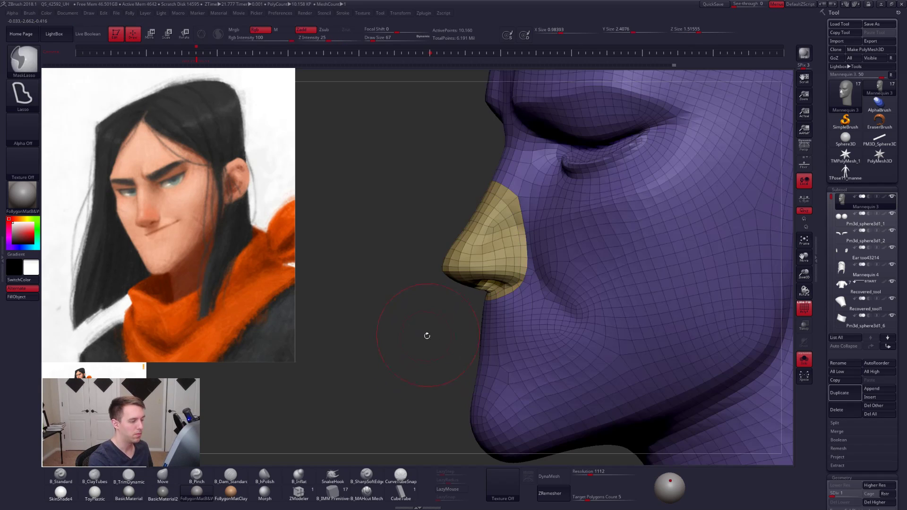
- Raise the head to subdivision level 5, turn PolyFrame off and set the Move brush's draw size to 54
key(ctrl+d)
key(ctrl+d)
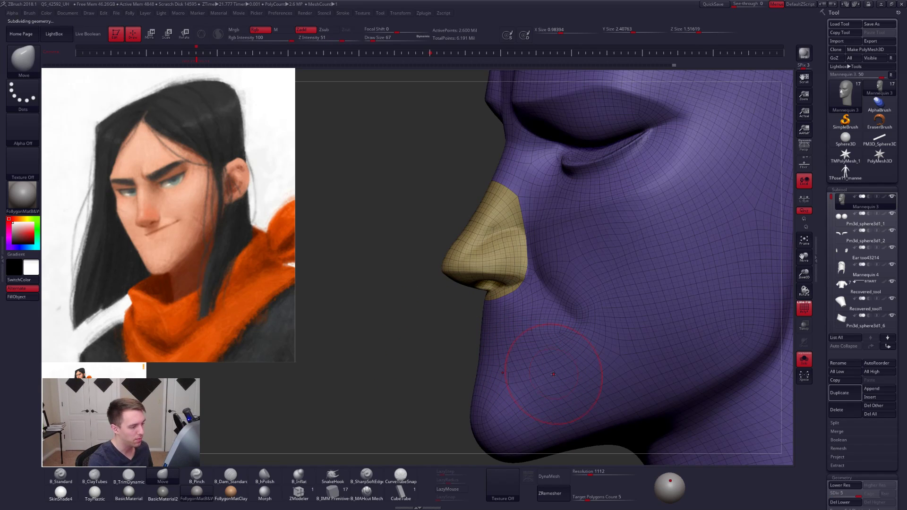
key(shift+f)
alt+right_drag(554, 373, 547, 308)
key(s)
drag(547, 307, 543, 307)
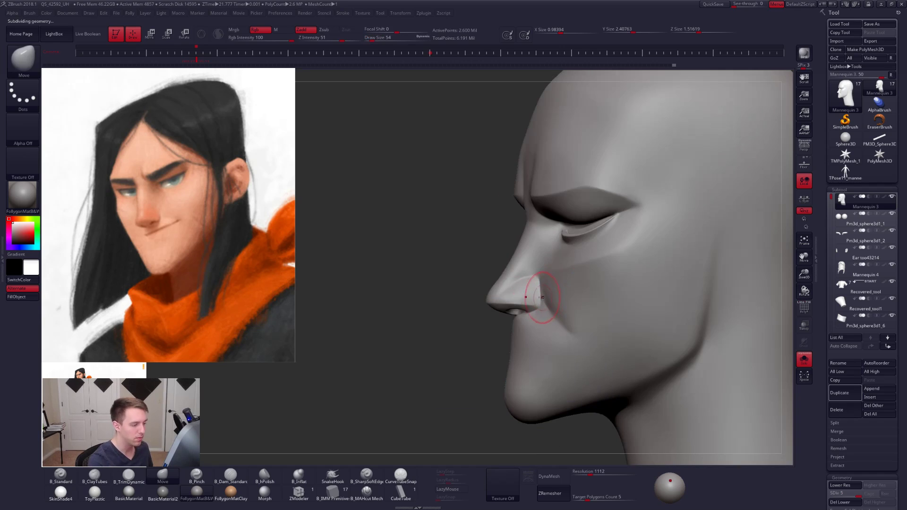
- Mask only the nose polygroup using the Transpose tool and lower the head to subdivision level 1
key(w)
ctrl+click(523, 291)
key(q)
alt+right_drag(526, 304, 533, 263)
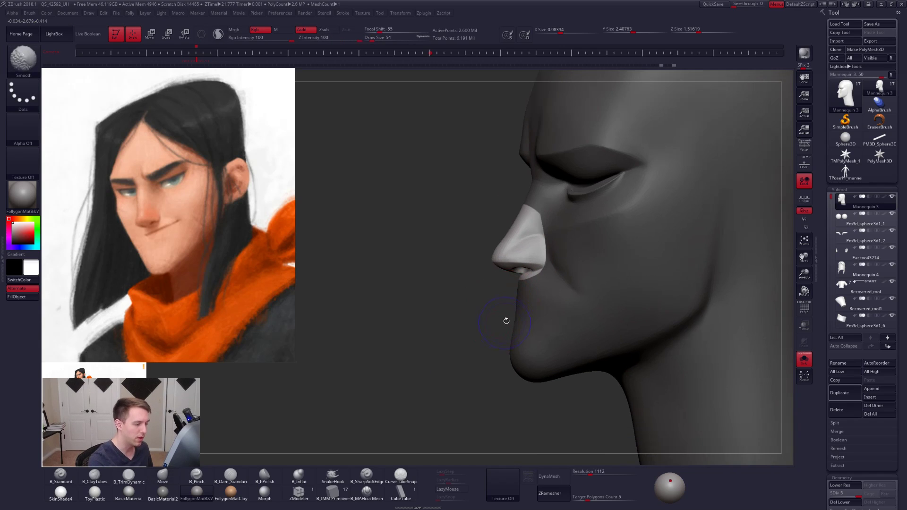
key(shift+d)
key(shift+d)
key(shift+d)
key(s)
drag(550, 304, 559, 318)
key(shift+d)
ctrl+click(500, 314)
ctrl+click(547, 319)
- Reshape the cheek fold beside the masked nose with Move at draw size 121 and ClayTubes at draw size 88
key(s)
ctrl+click(556, 286)
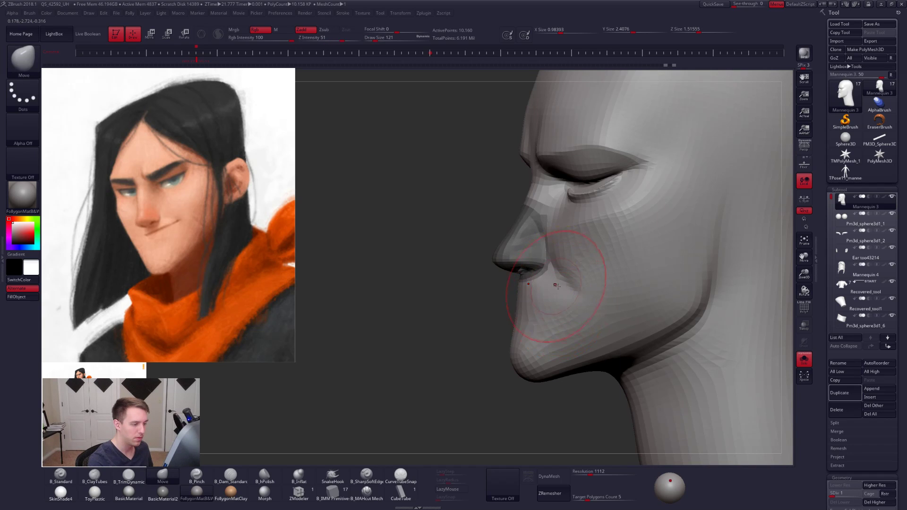
right_drag(559, 286, 592, 285)
key(b)
key(c)
key(t)
key(s)
drag(577, 285, 573, 286)
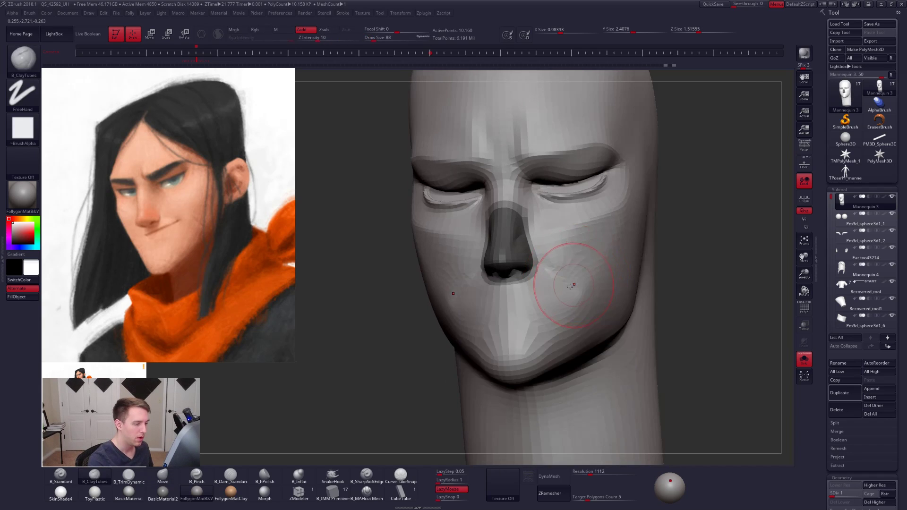
mouse_move(574, 286)
right_down()
mouse_move(539, 295)
mouse_move(553, 299)
right_up()
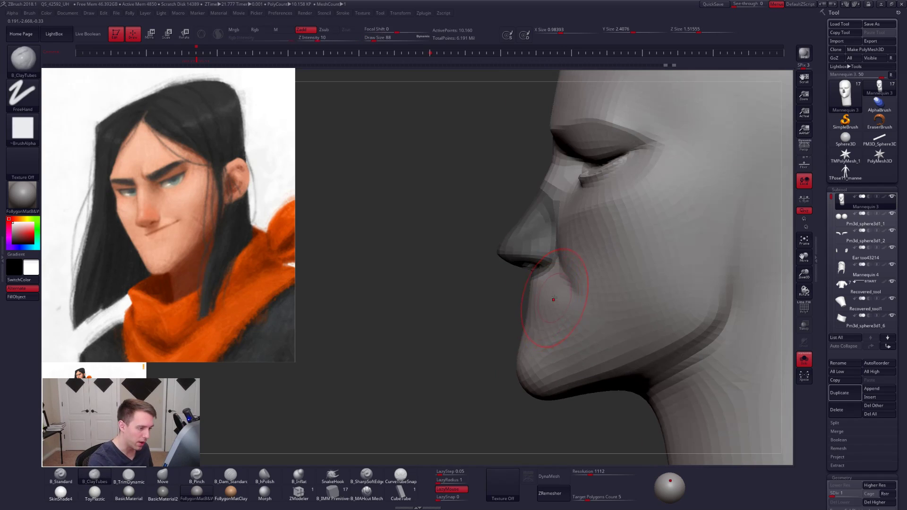
- Adjust the profile between nose and chin with the Move brush at subdivision level 2 and draw size 74
key(d)
key(b)
key(m)
key(v)
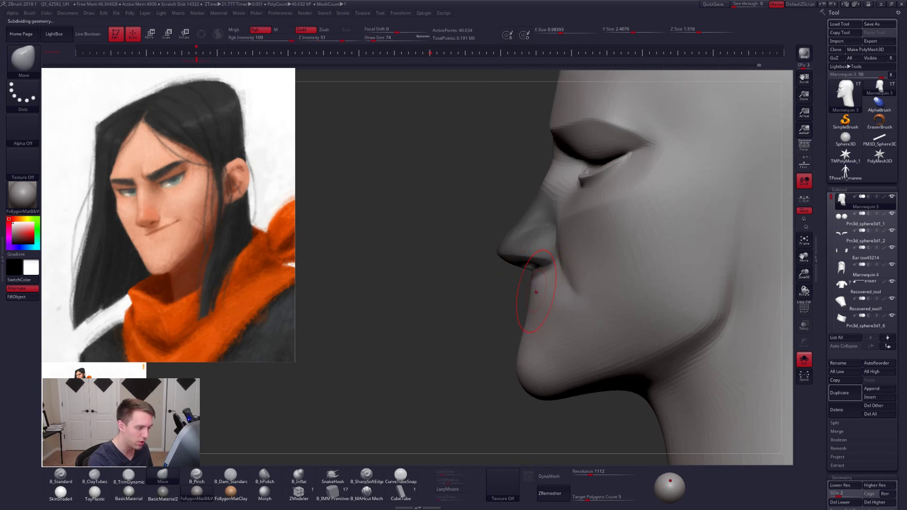
key(shift+d)
key(ctrl+shift+a)
key(d)
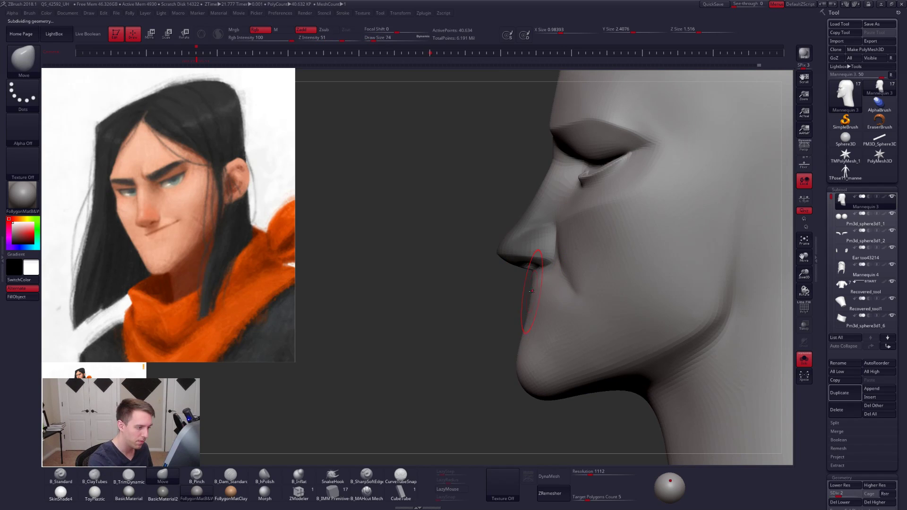
shift+drag(531, 291, 530, 316)
right_drag(528, 314, 537, 309)
mouse_move(534, 305)
shift+mouse_down()
mouse_move(527, 295)
mouse_move(522, 321)
shift+mouse_up()
right_drag(520, 342, 501, 339)
shift+drag(530, 307, 527, 326)
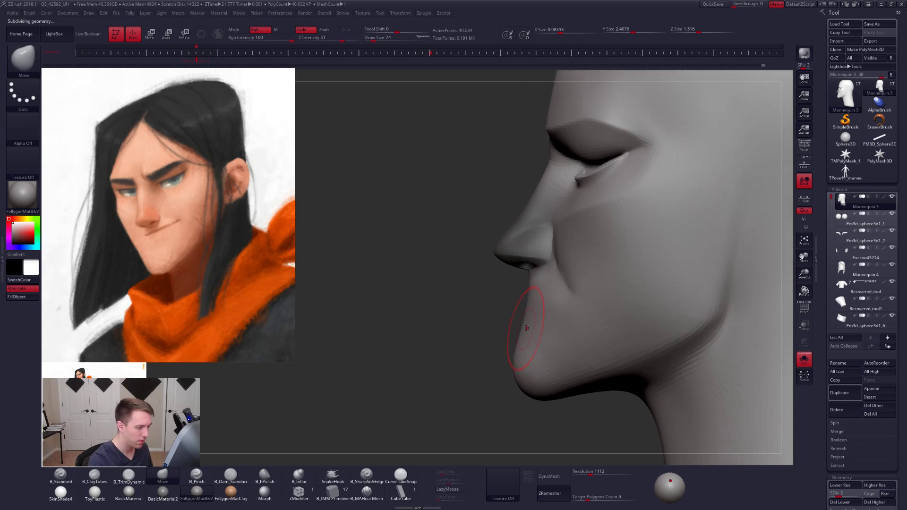
right_drag(528, 309, 559, 298)
- Define the smile fold running from the nostril into the cheek with the Move brush at draw size about 67
key(s)
drag(568, 301, 566, 301)
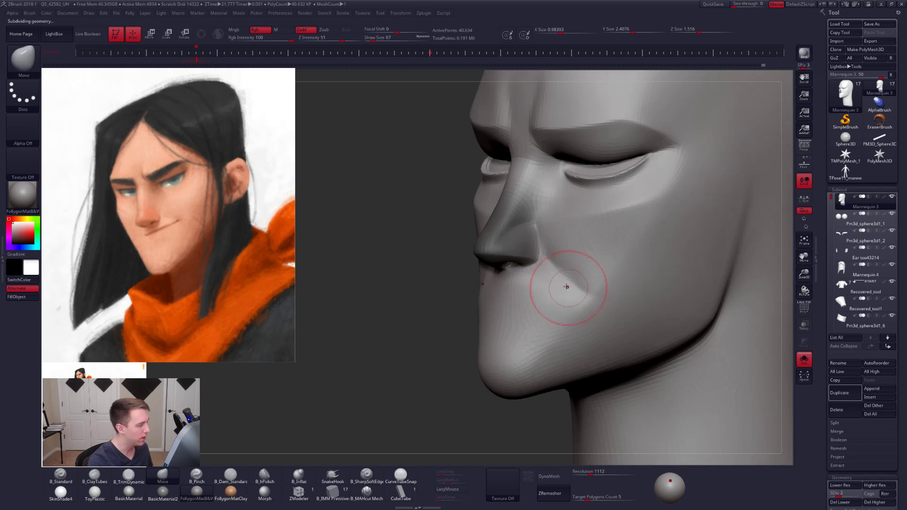
alt+right_drag(562, 290, 566, 309)
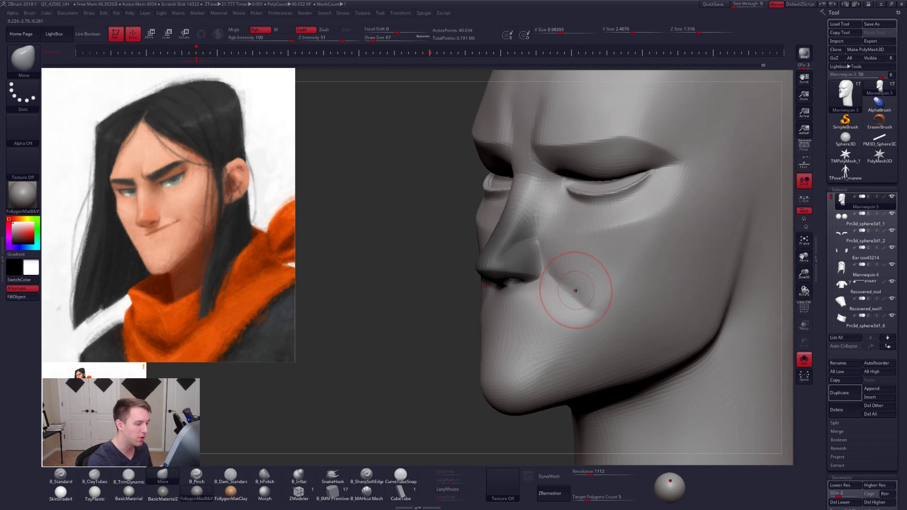
key(bracketleft)
key(bracketright)
key(bracketright)
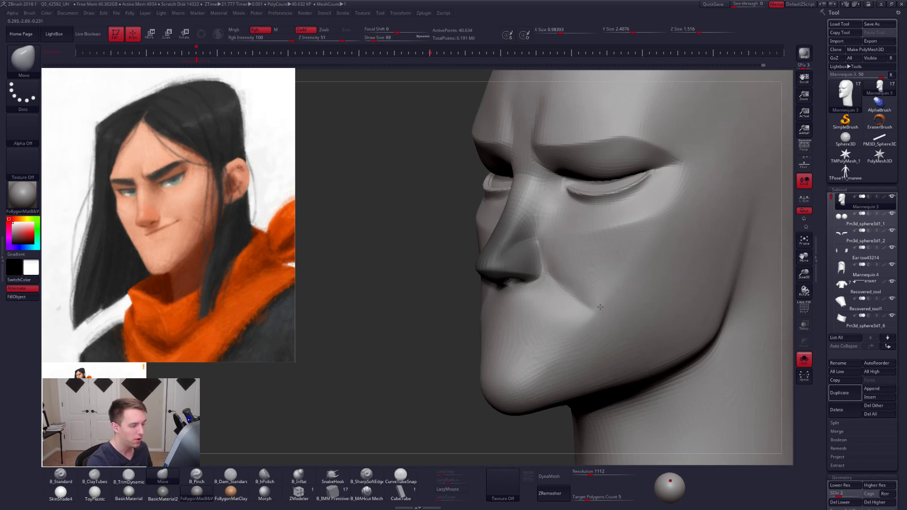
- Shift the outer end of the smile fold on the cheek with the Move brush at draw size 81
key(space)
drag(608, 305, 606, 305)
drag(601, 307, 605, 306)
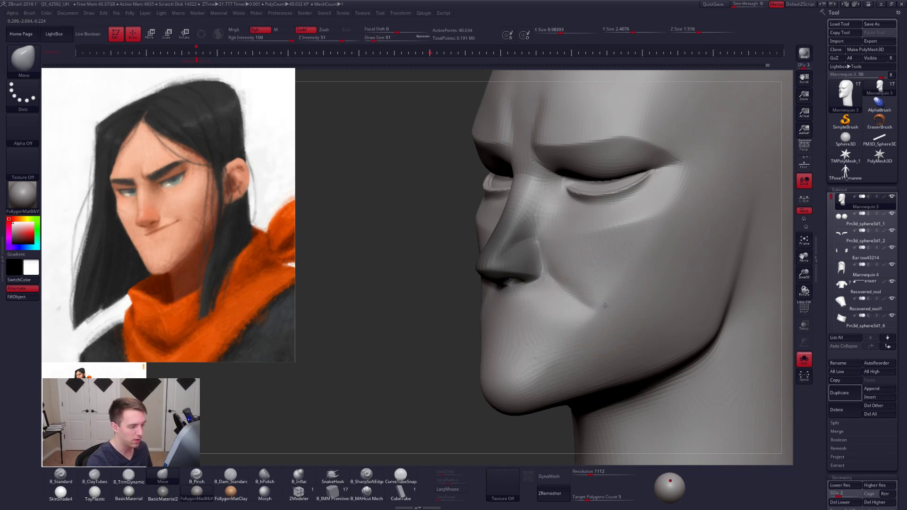
mouse_move(607, 308)
right_down()
mouse_move(635, 306)
mouse_move(569, 307)
right_up()
drag(599, 308, 602, 308)
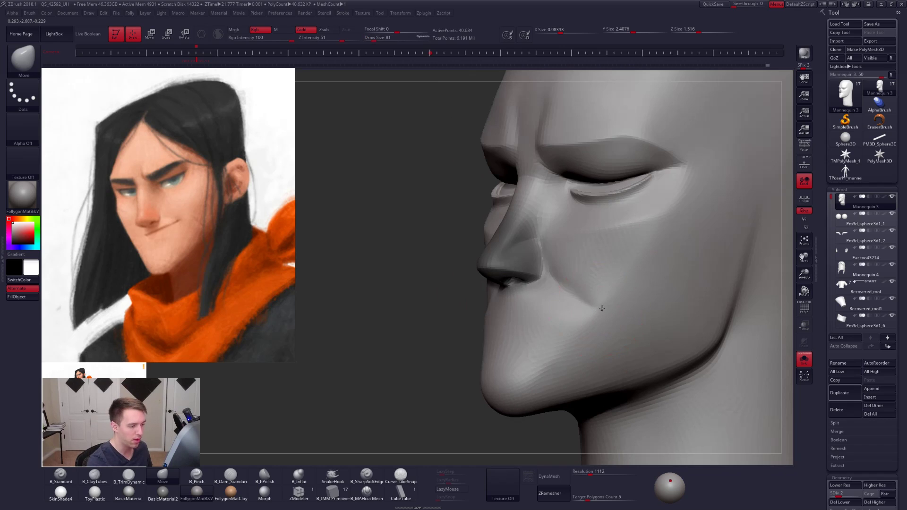
key(bracketleft)
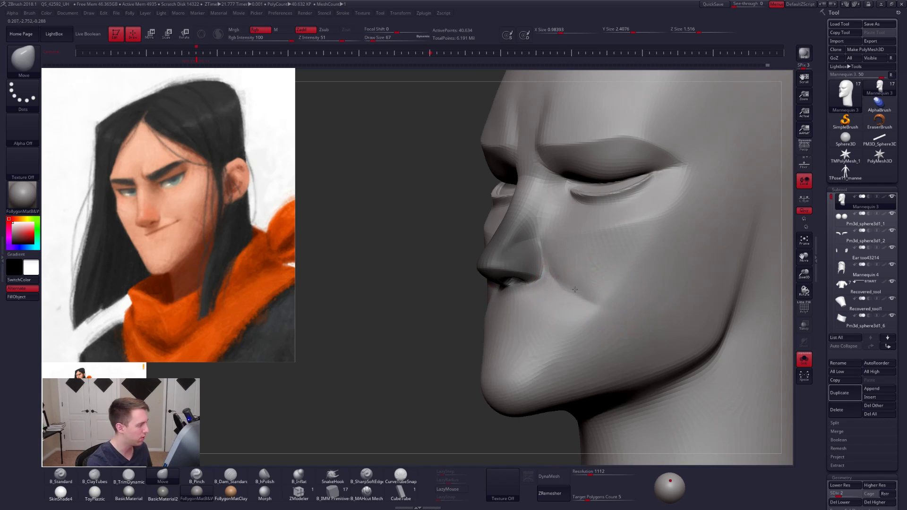
right_drag(575, 290, 587, 290)
- Fill and soften the smile fold using ClayTubes at draw size 96 and the Smooth brush
key(2)
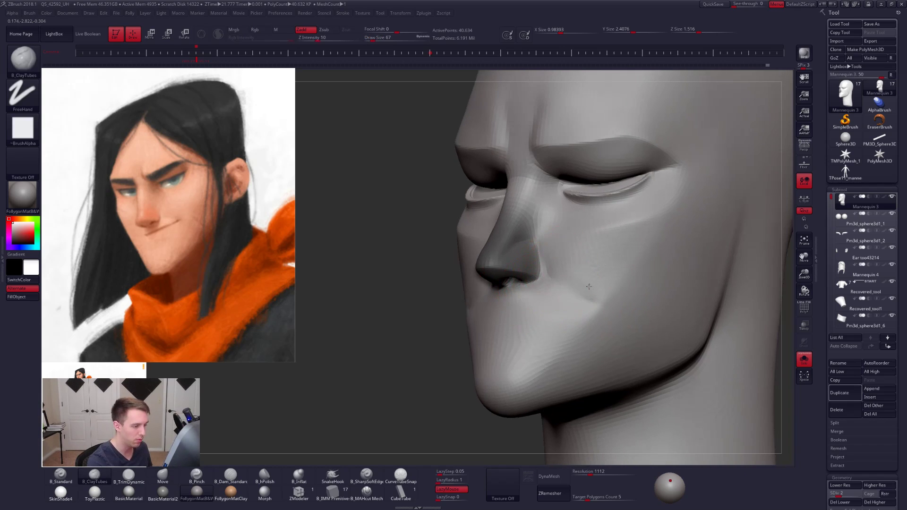
key(space)
drag(586, 314, 587, 313)
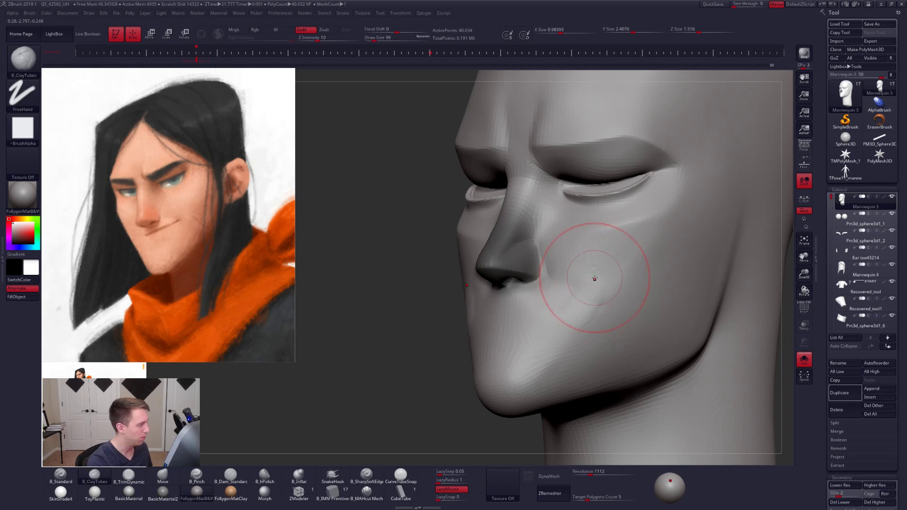
right_drag(558, 300, 601, 308)
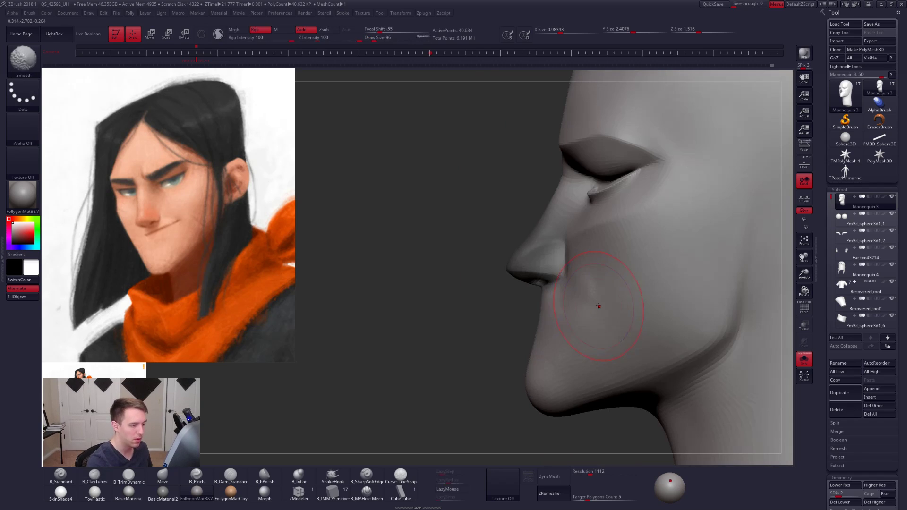
- Reshape the cheek plane beside the mouth with the Move brush at draw size 104
key(1)
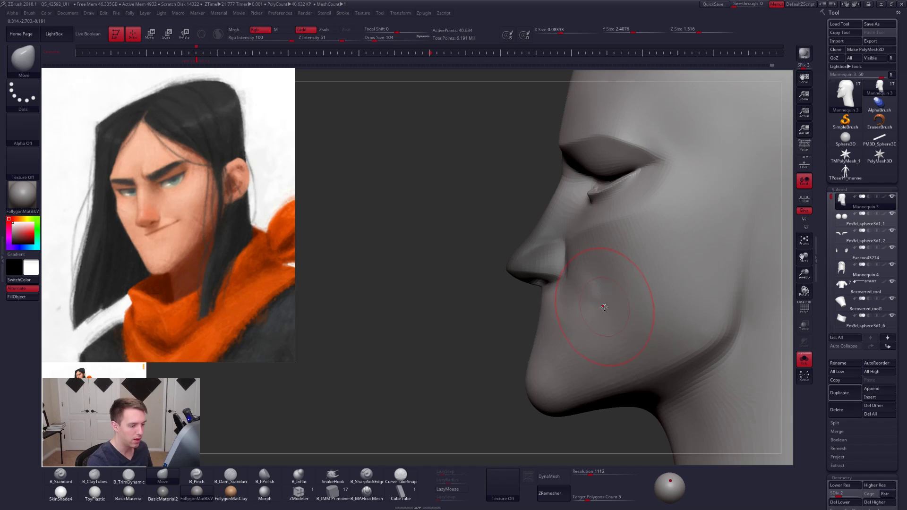
key(space)
drag(608, 308, 605, 308)
mouse_move(610, 301)
right_down()
mouse_move(617, 301)
mouse_move(588, 293)
mouse_move(545, 172)
right_up()
- Refine the cheek where it meets the nostril wing with the Move brush at draw size 67, then reduce the size to 43
key(ctrl)
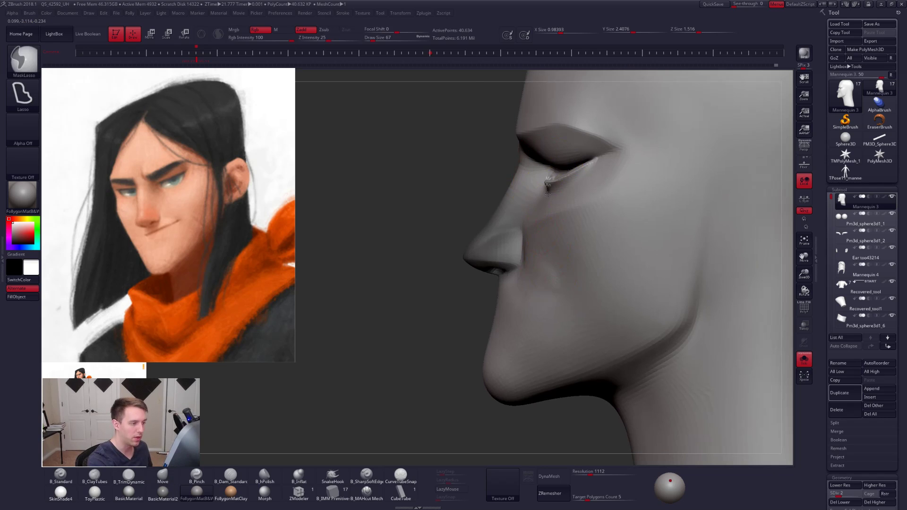
mouse_move(547, 184)
ctrl+mouse_down()
mouse_move(544, 288)
mouse_move(494, 395)
mouse_move(333, 427)
ctrl+mouse_up()
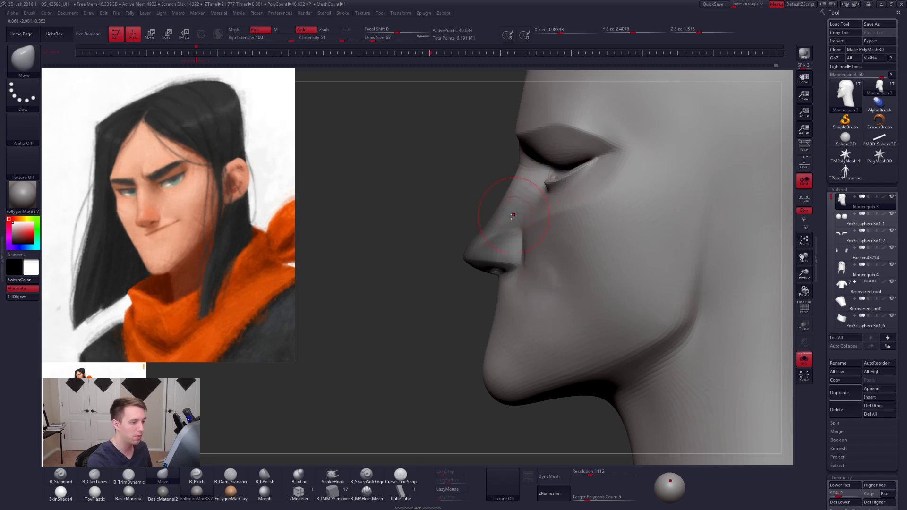
shift+drag(531, 275, 549, 270)
right_drag(547, 274, 557, 283)
shift+drag(551, 282, 547, 274)
mouse_move(543, 277)
right_down()
mouse_move(523, 285)
mouse_move(545, 284)
right_up()
key(bracketleft)
key(5)
shift+drag(521, 251, 519, 254)
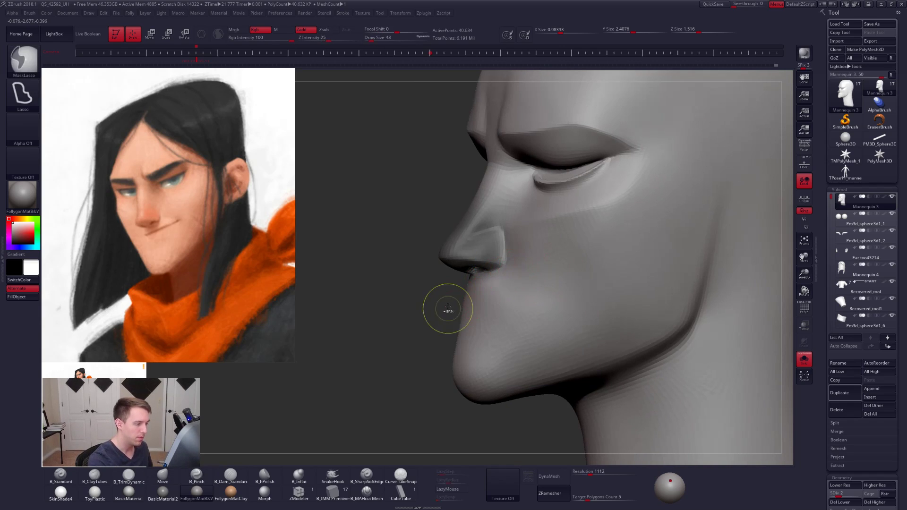
- Clear the nose mask, set the head to subdivision level 3 and turn Solo mode off
ctrl+drag(448, 310, 440, 302)
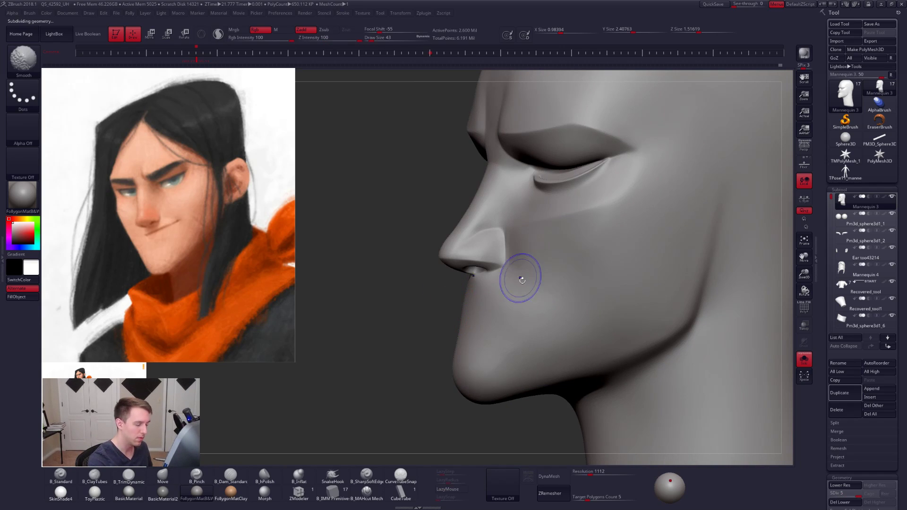
key(shift+d)
key(shift+d)
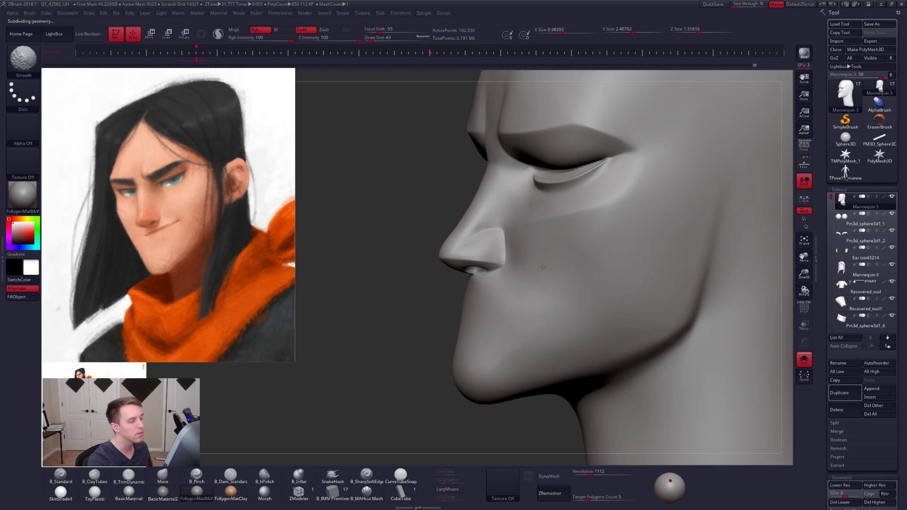
right_drag(543, 267, 512, 298)
shift+drag(522, 287, 509, 291)
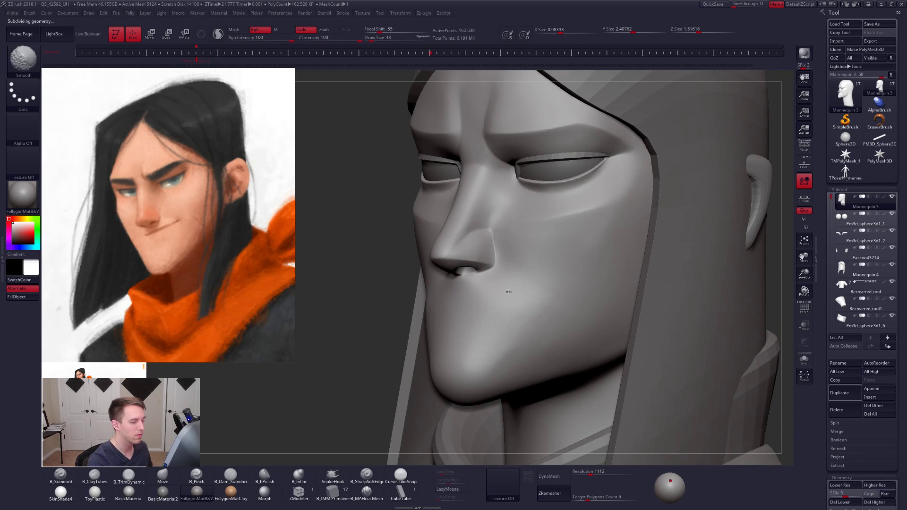
- Build up the cheek next to the nostril with ClayTubes at draw size 61 and smooth it
key(bracketright)
key(b)
key(c)
key(t)
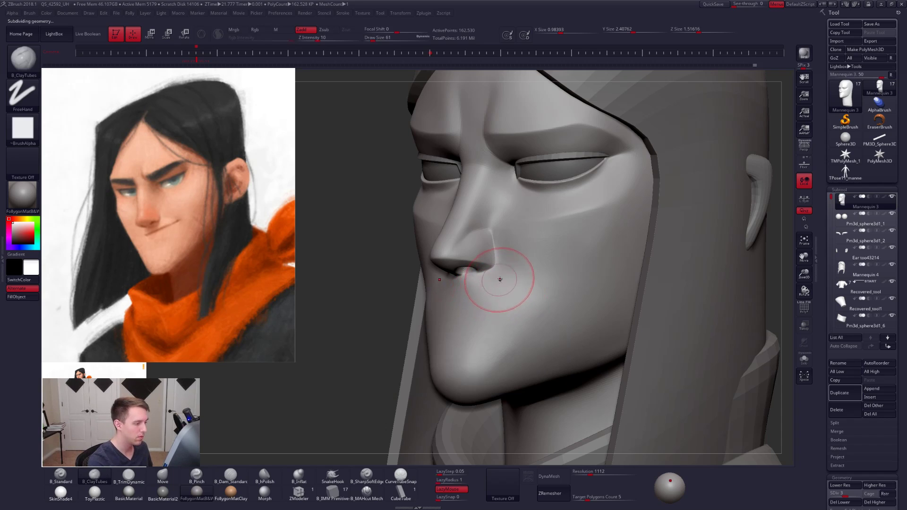
drag(494, 282, 504, 278)
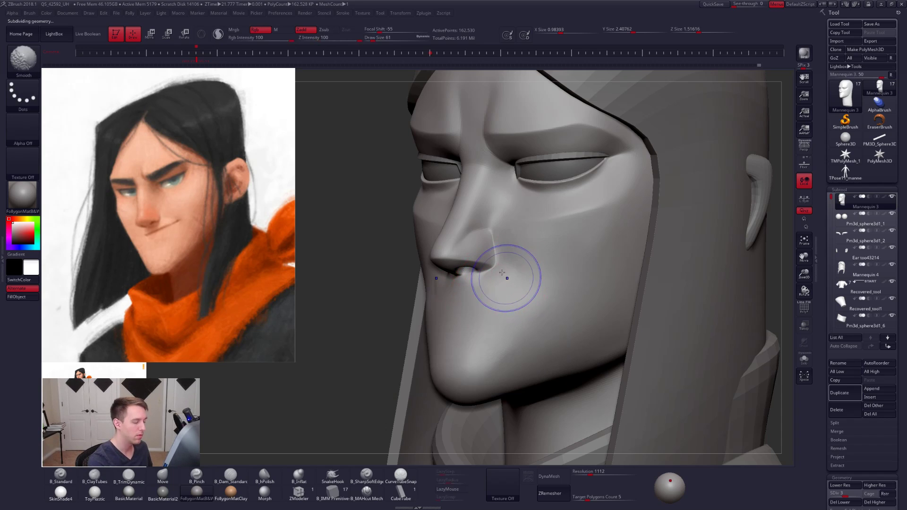
- Reshape the nostril wing and adjoining cheek with the Move brush at subdivision level 1 and draw size 40
key(shift+d)
key(shift+d)
right_drag(538, 265, 498, 268)
key(b)
key(m)
key(v)
key(space)
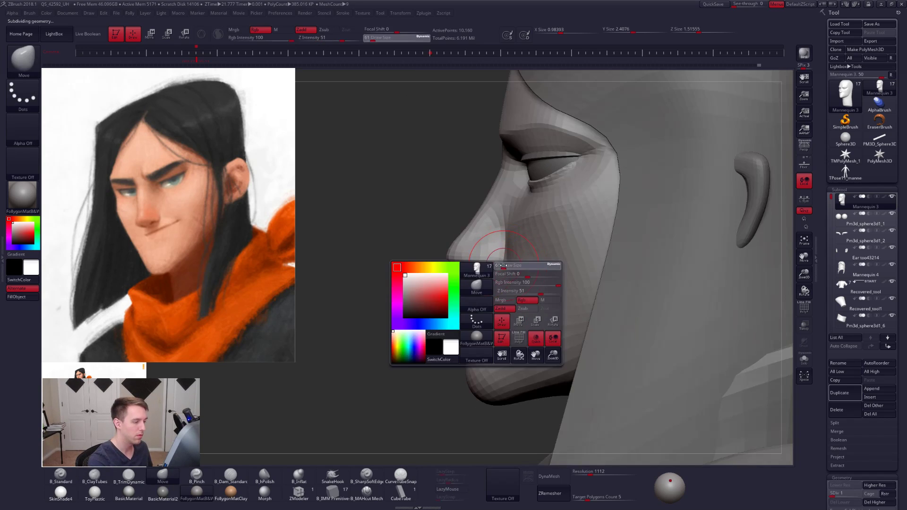
drag(502, 276, 503, 272)
key(space)
drag(506, 240, 510, 239)
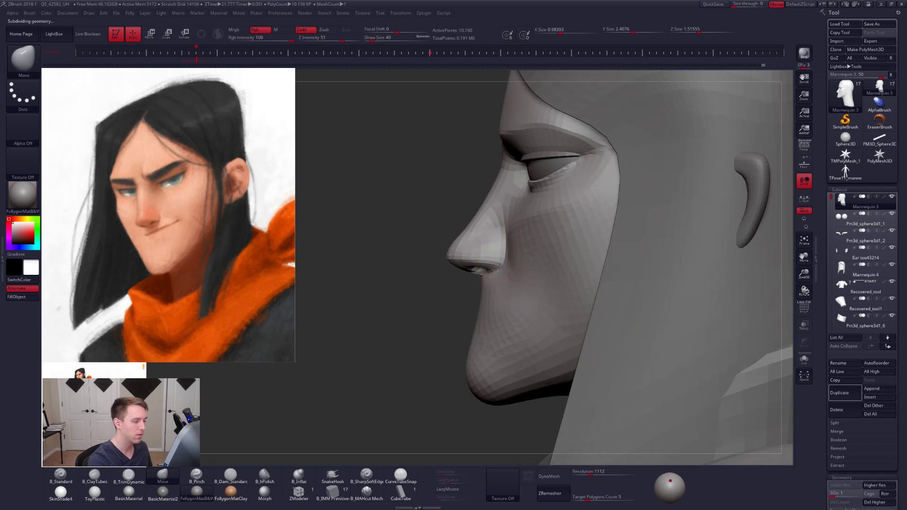
right_drag(519, 270, 513, 249)
- Mask the nose by its polygroup with ClayTubes as the active brush and raise the head to subdivision level 2
key(space)
key(b)
key(c)
key(t)
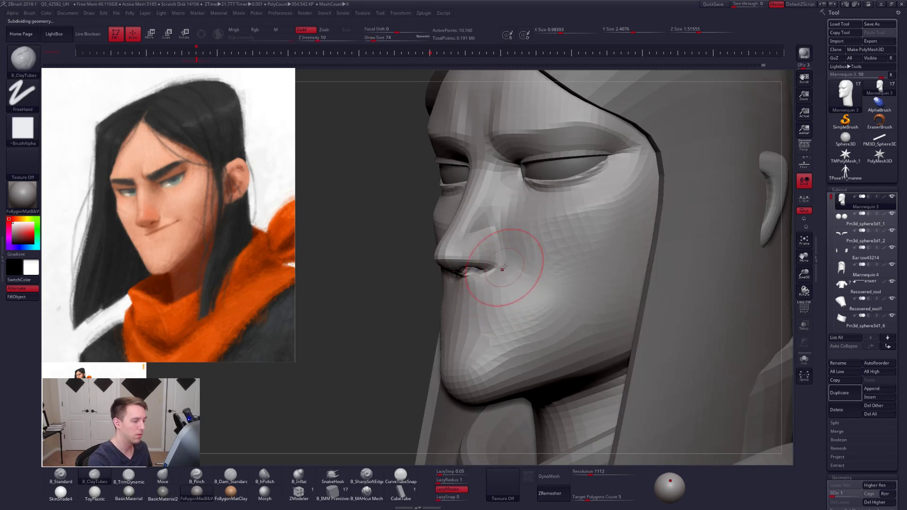
key(w)
key(q)
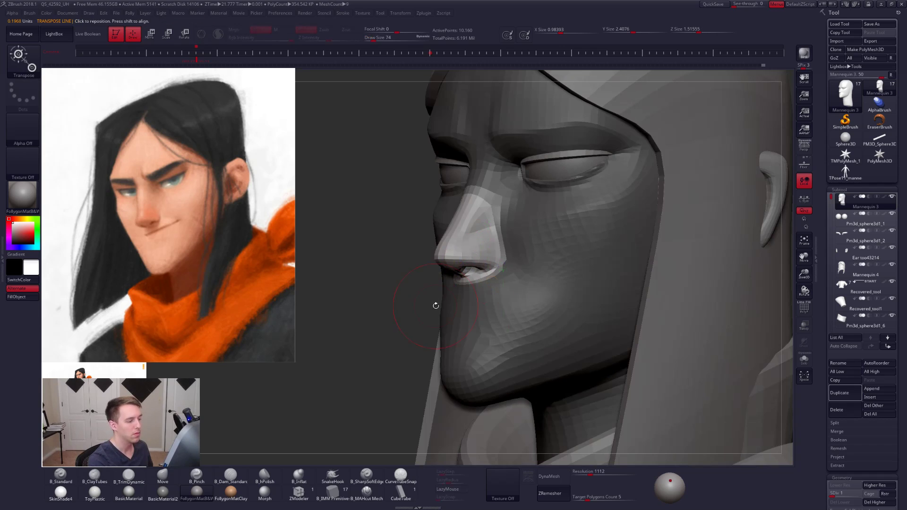
ctrl+click(432, 300)
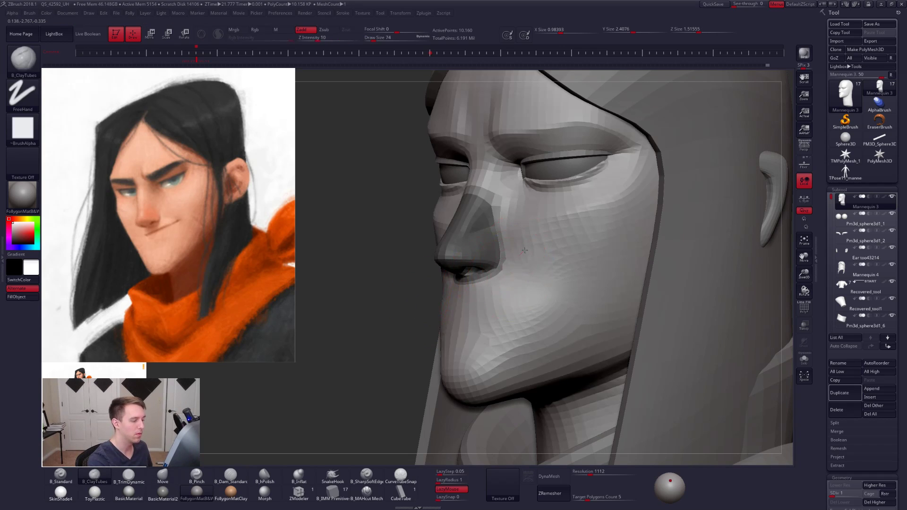
key(ctrl+d)
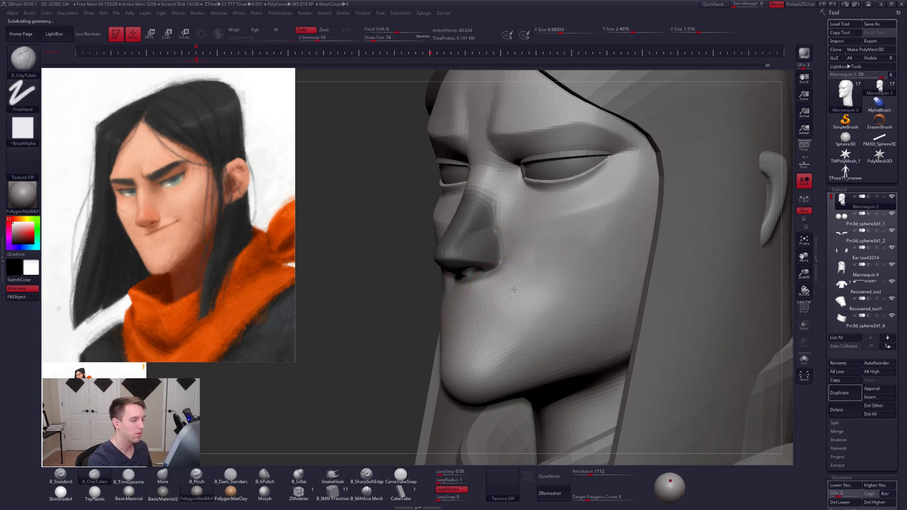
- Clear the nose mask and raise the head to subdivision level 3
key(ctrl)
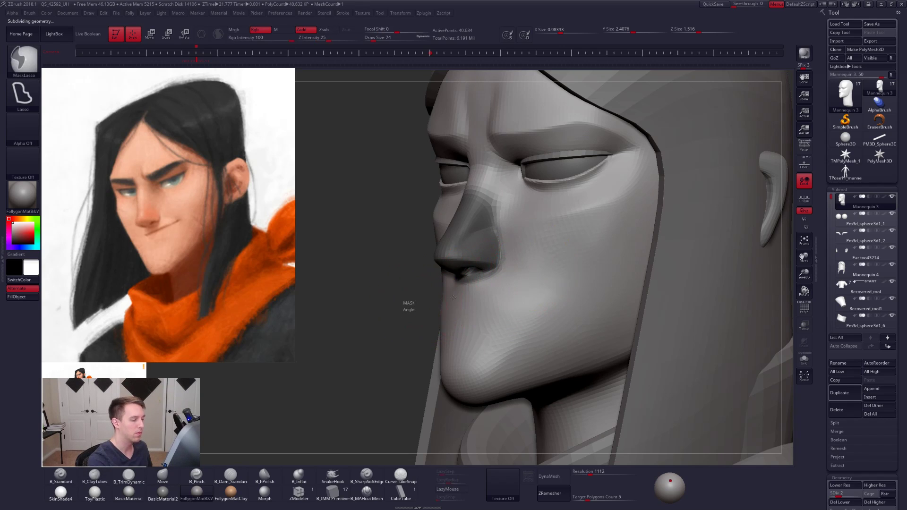
ctrl+drag(453, 297, 456, 297)
key(d)
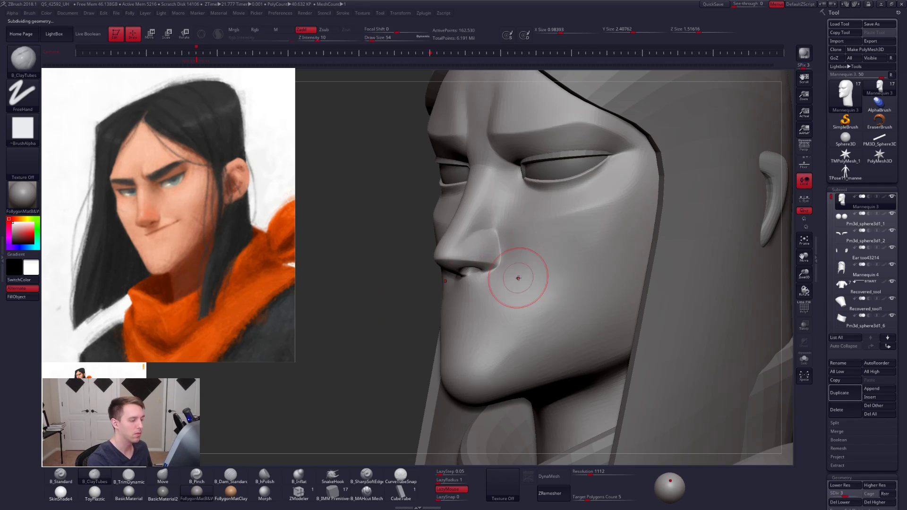
- Build up the cheek and mouth area below the nostril with ClayTubes at draw sizes 54 to 61 and smooth it
right_drag(519, 279, 509, 271)
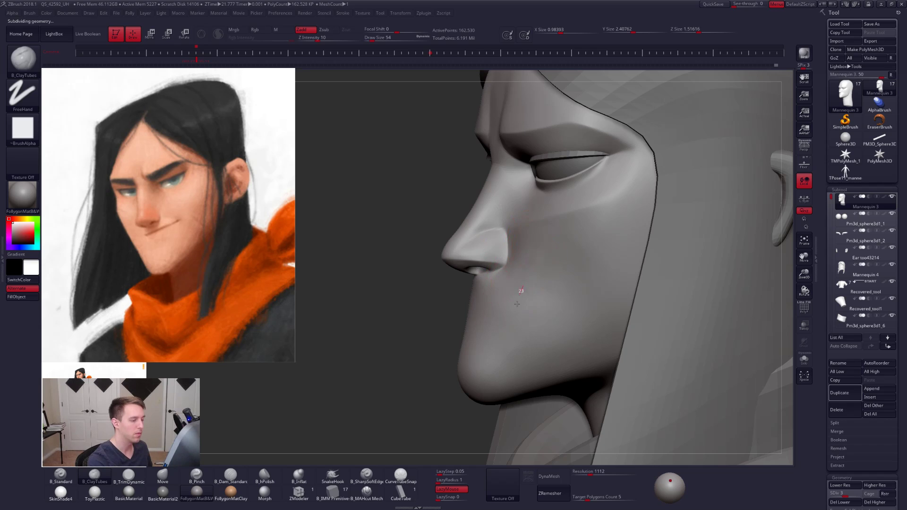
drag(517, 304, 512, 321)
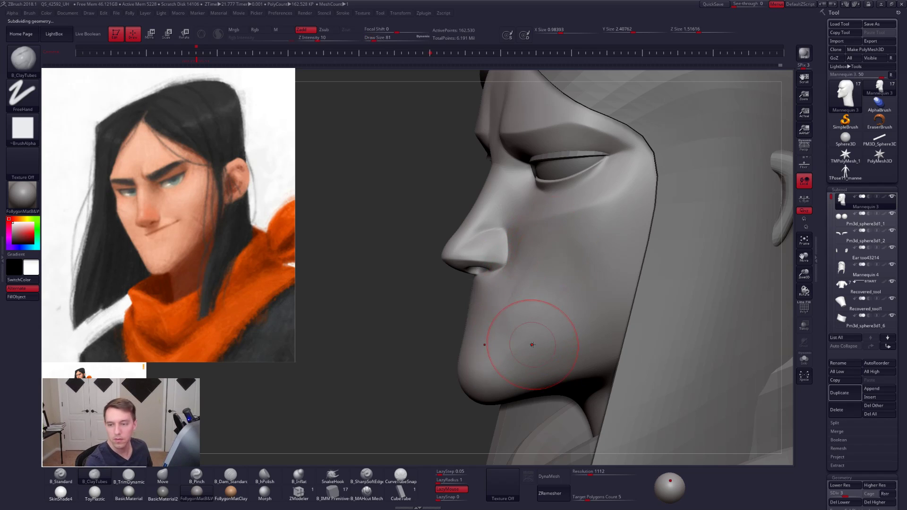
right_drag(501, 291, 525, 286)
key(space)
drag(519, 285, 509, 284)
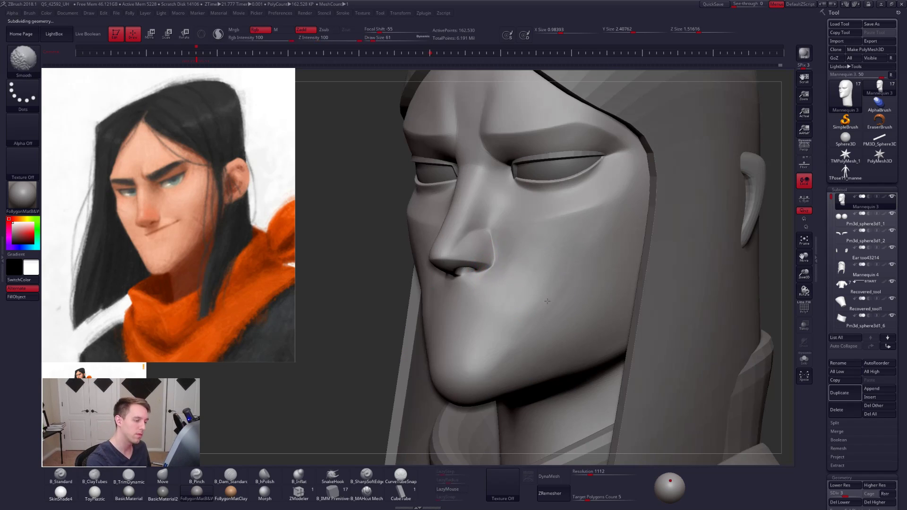
right_drag(509, 319, 544, 267)
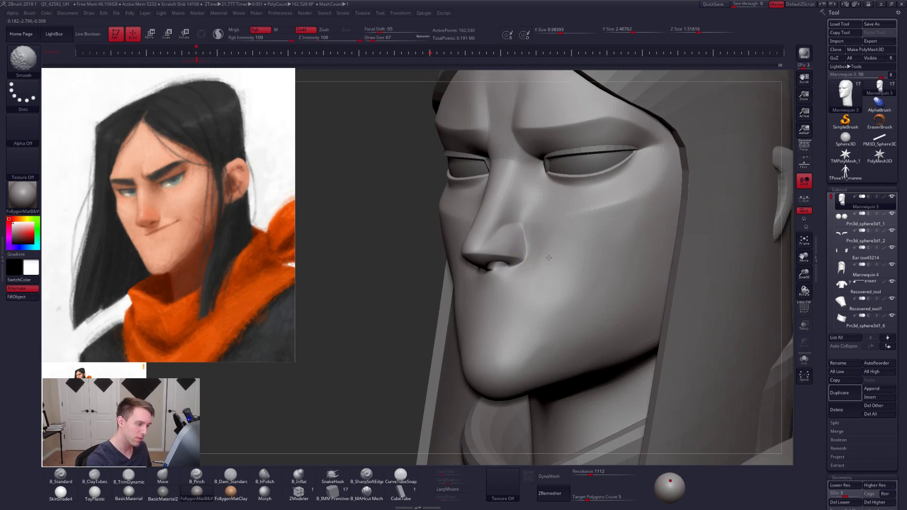
- Refine the cheek beside the nose with ClayTubes at subdivision level 3, set the draw size to 74 and isolate the head with Solo
key(space)
mouse_move(553, 257)
mouse_down()
mouse_move(516, 283)
mouse_move(531, 312)
mouse_move(529, 357)
mouse_up()
key(d)
key(d)
key(space)
key(shift+d)
key(shift+d)
key(space)
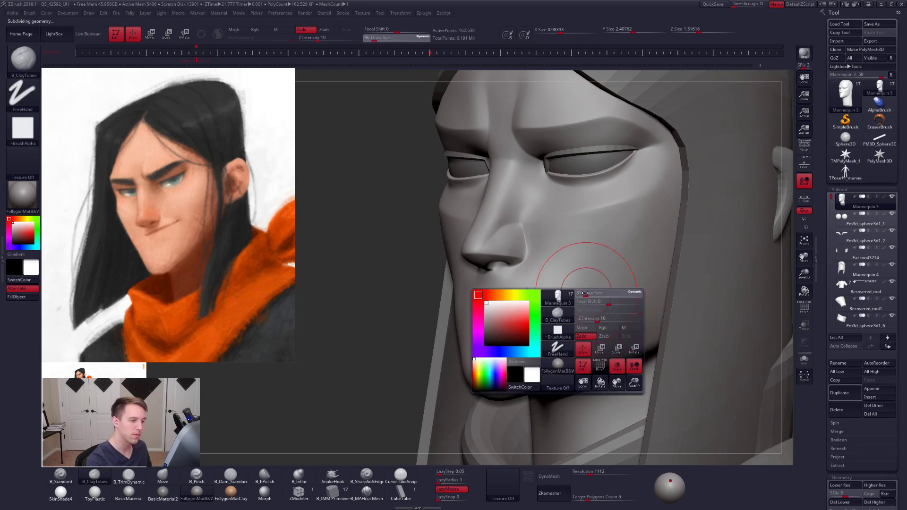
drag(589, 294, 586, 293)
alt+right_drag(562, 269, 546, 285)
key(alt+s)
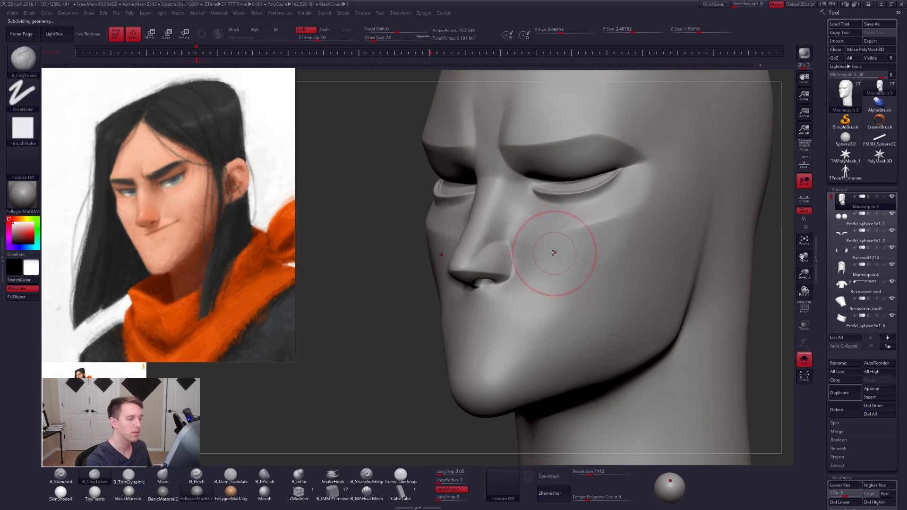
- Blend the cheek beside the nostril with ClayTubes, then flatten it with TrimDynamic at draw size 74 and smooth it
mouse_move(551, 251)
right_down()
mouse_move(618, 228)
mouse_move(537, 257)
right_up()
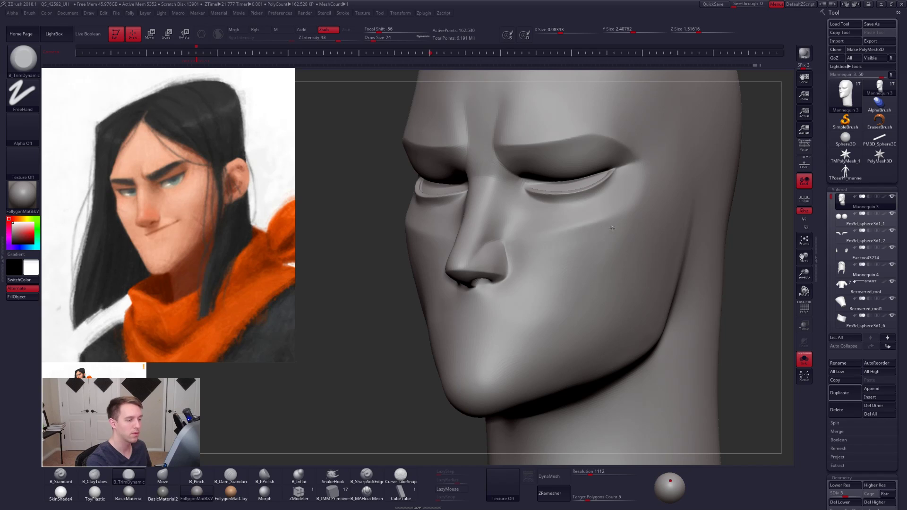
mouse_move(600, 241)
shift+right_down()
mouse_move(620, 332)
mouse_move(603, 296)
mouse_move(585, 293)
mouse_move(583, 308)
mouse_move(586, 250)
mouse_move(596, 330)
mouse_move(582, 285)
mouse_move(559, 319)
shift+right_up()
key(shift)
- Reshape the cheek contour beside the mouth with the Move brush at subdivision level 1 and draw size 113
key(shift+d)
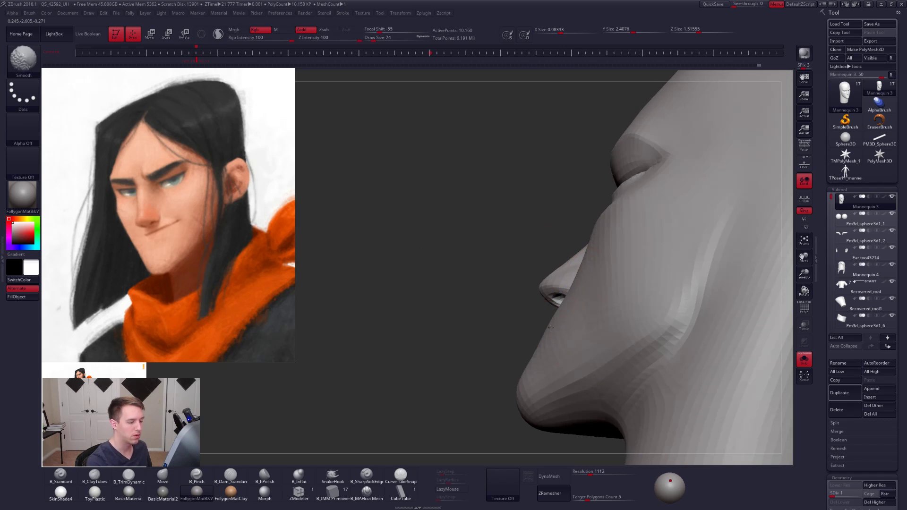
key(bracketright)
key(bracketright)
key(bracketright)
key(bracketright)
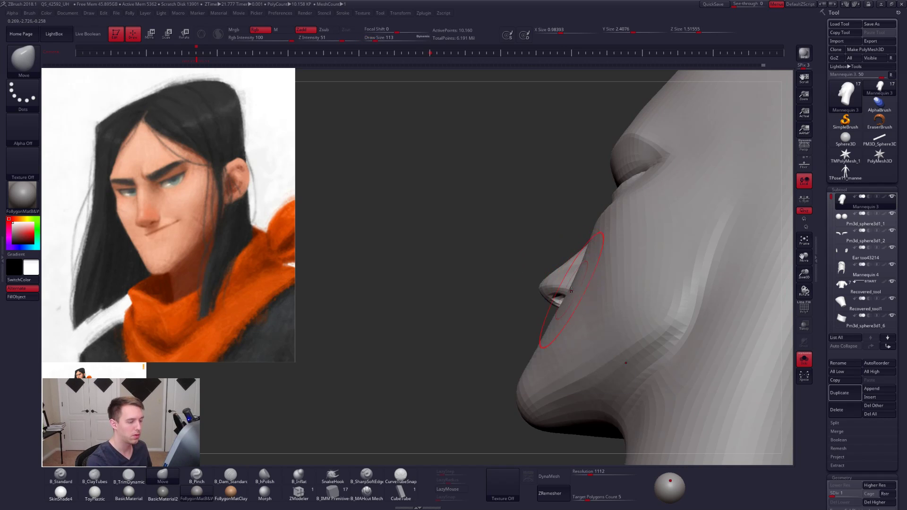
mouse_move(559, 326)
right_down()
mouse_move(593, 310)
mouse_move(584, 307)
right_up()
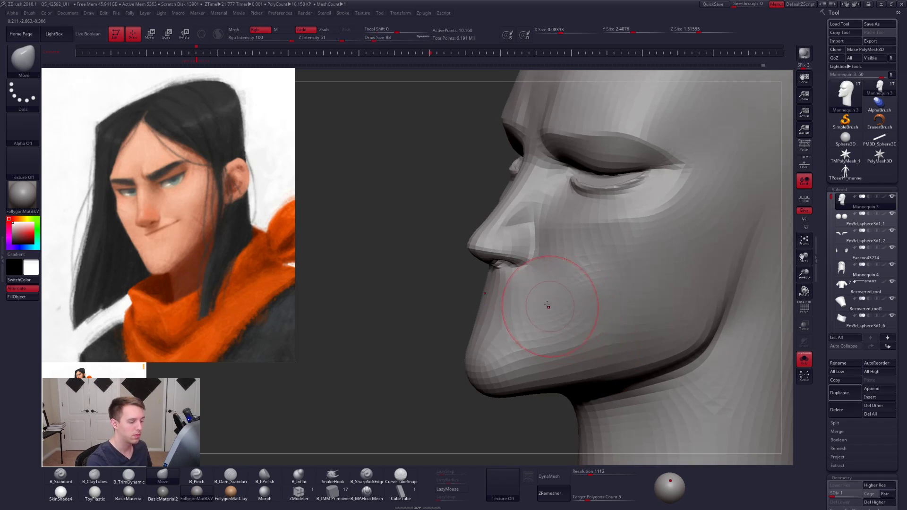
- Smooth the cheek at subdivision level 2 and plane it beside the nostril with TrimDynamic at draw size 67
key(3)
key(ctrl+d)
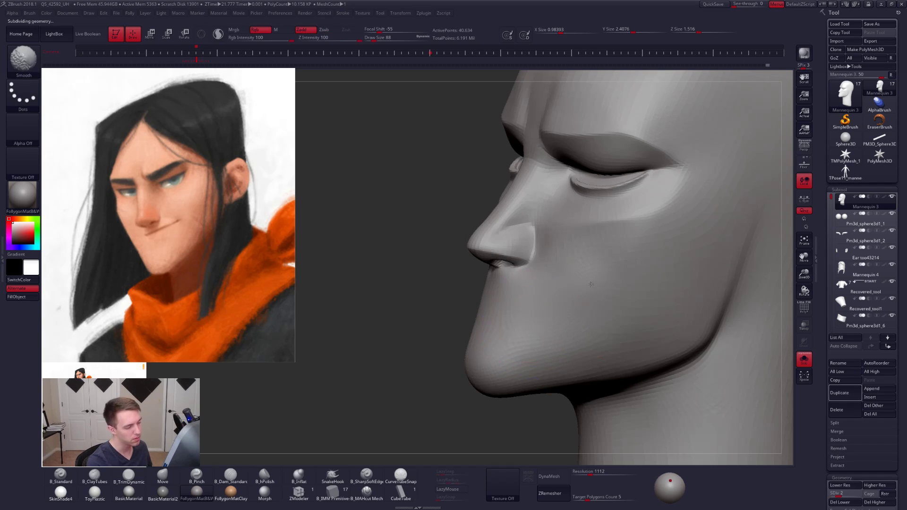
mouse_move(569, 307)
shift+right_down()
mouse_move(549, 326)
mouse_move(595, 324)
mouse_move(577, 339)
mouse_move(572, 333)
shift+right_up()
key(s)
click(570, 287)
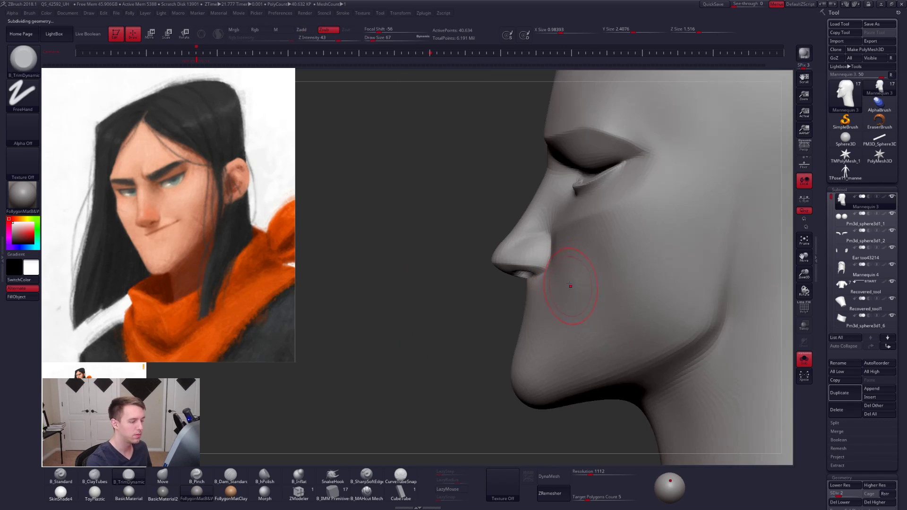
- Mask the nose by its polygroup and adjust the adjoining cheek with the Move brush at subdivision level 1 and draw size 67
key(ctrl)
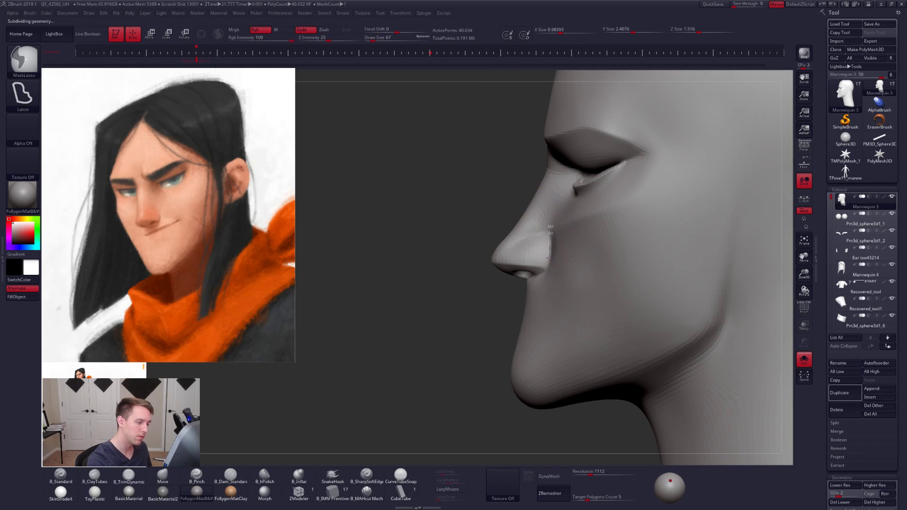
mouse_move(549, 258)
ctrl+mouse_down()
mouse_move(513, 257)
mouse_move(536, 267)
ctrl+mouse_up()
key(ctrl+z)
key(w)
key(q)
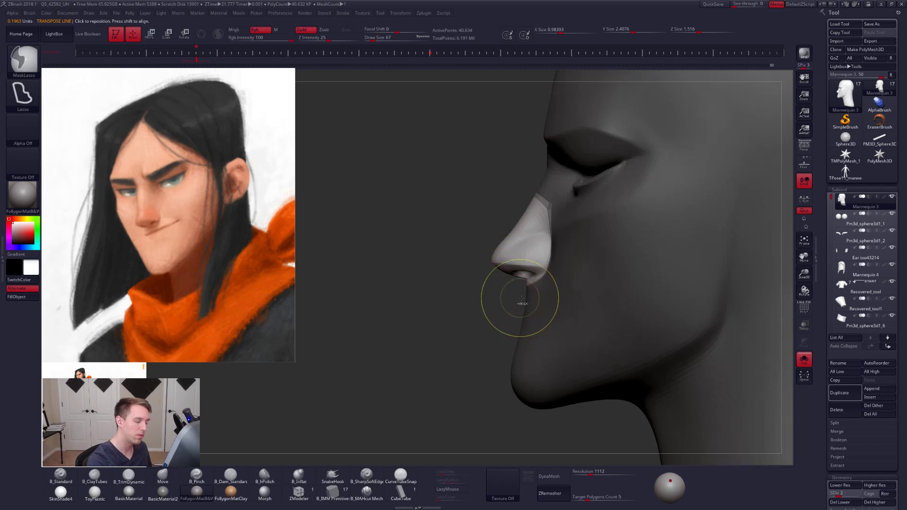
key(shift+d)
ctrl+click(547, 313)
ctrl+click(510, 312)
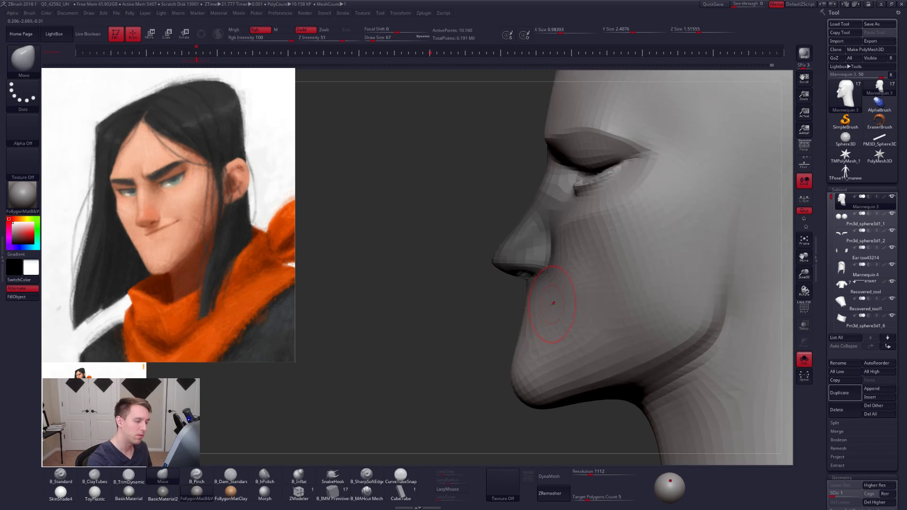
right_drag(553, 304, 591, 297)
- Build up the cheek from mouth to cheekbone with ClayTubes at subdivision level 1 and draw size 113, then smooth it
key(b)
key(c)
key(t)
drag(561, 285, 534, 303)
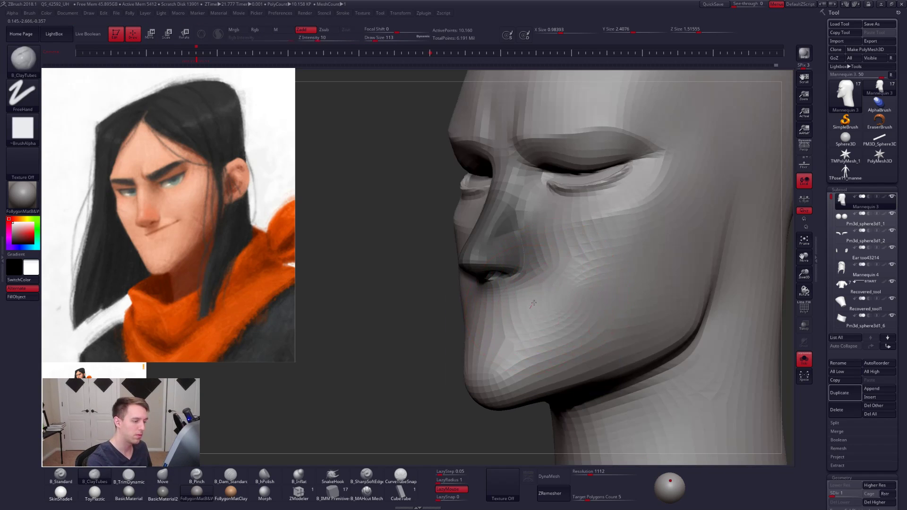
drag(564, 341, 632, 279)
drag(597, 348, 656, 288)
drag(606, 330, 679, 263)
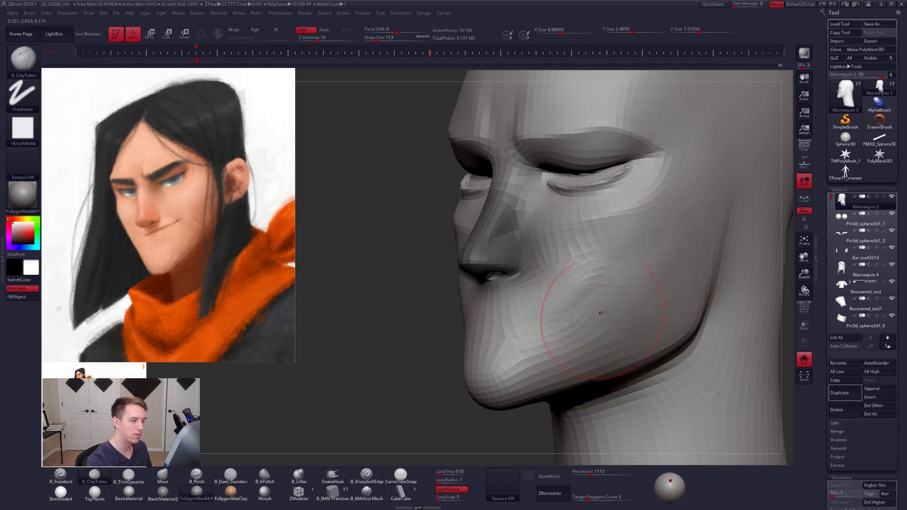
drag(603, 312, 579, 296)
right_drag(560, 308, 585, 264)
key(shift)
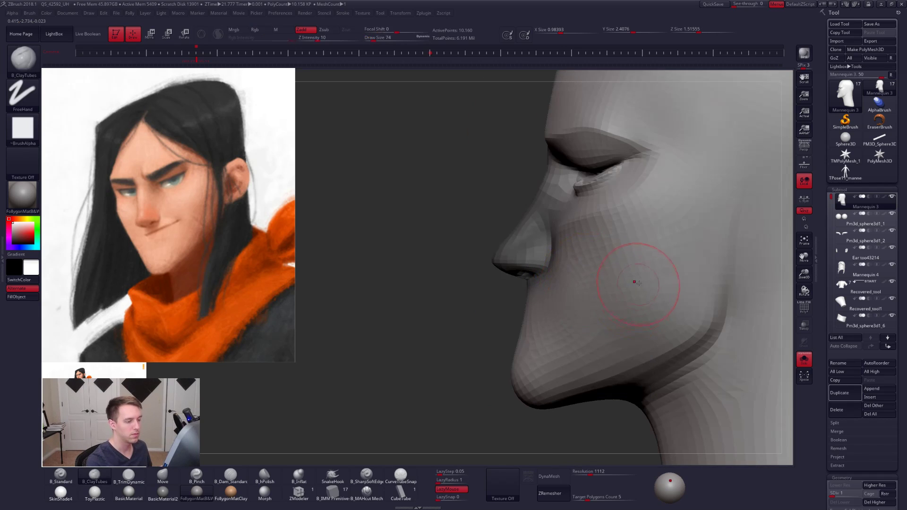
- Raise the head to subdivision level 2 and work the cheek beside the masked nose with ClayTubes at draw size 113
key(ctrl+d)
key(shift)
key(space)
drag(584, 288, 599, 288)
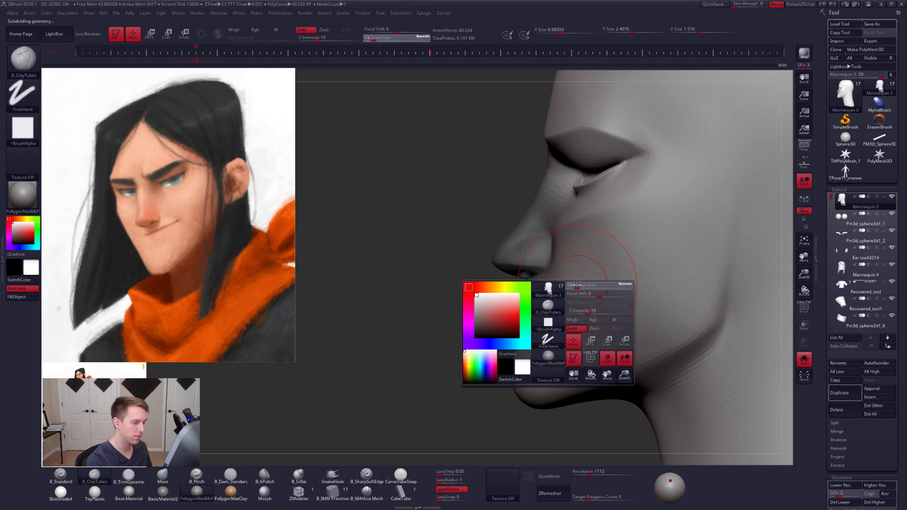
mouse_move(560, 265)
right_down()
mouse_move(578, 258)
mouse_move(549, 245)
right_up()
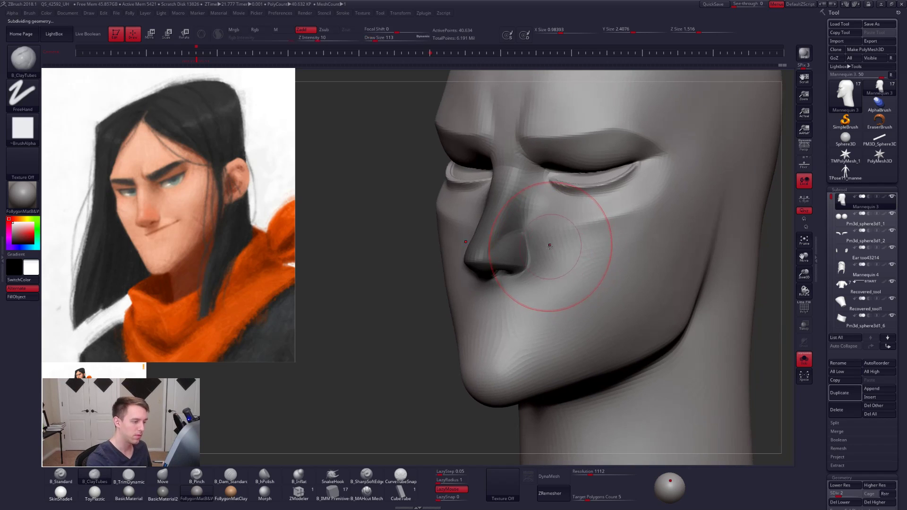
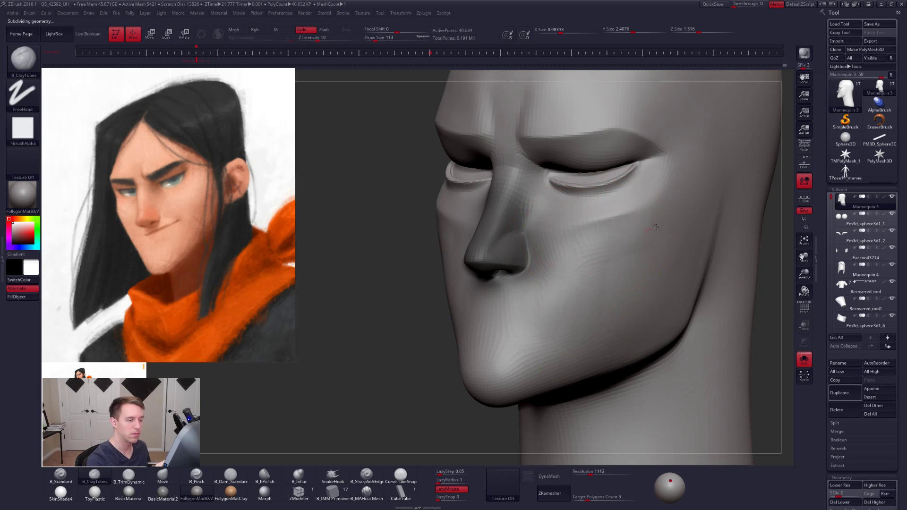
- Build up the cheek with ClayTubes at draw size 113, then smooth it at subdivision level 3
mouse_move(619, 268)
right_down()
mouse_move(609, 329)
mouse_move(575, 301)
right_up()
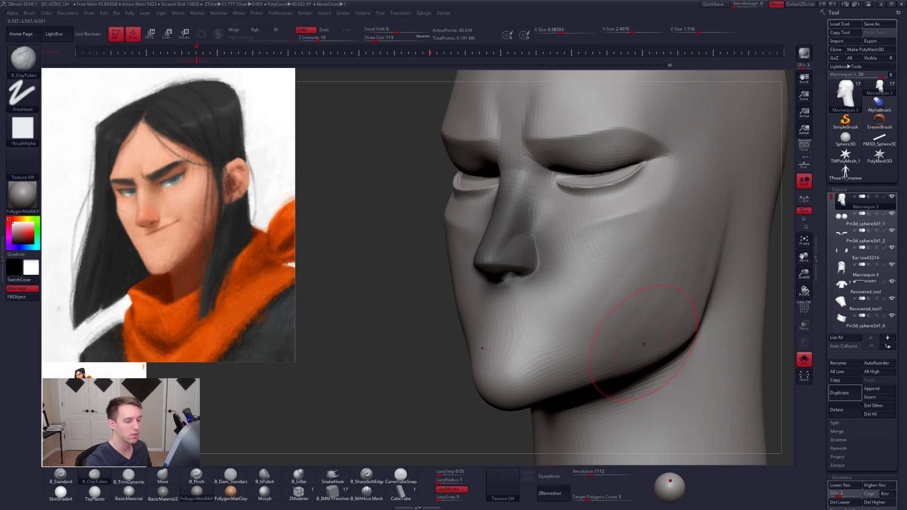
key(shift)
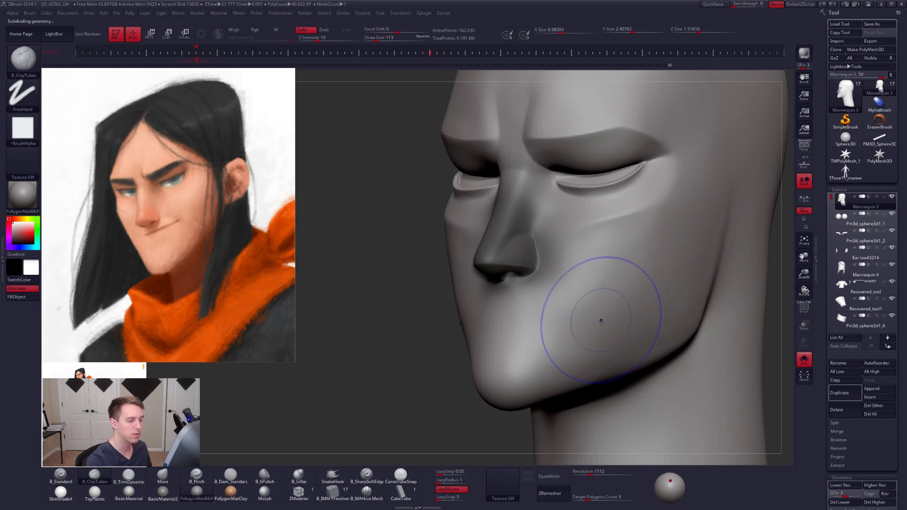
key(ctrl+d)
mouse_move(601, 282)
right_down()
mouse_move(538, 314)
mouse_move(542, 336)
mouse_move(602, 317)
right_up()
- Clear the nose mask and build up the cheek beside the nostril with ClayTubes at subdivision level 4 and draw size 40
key(space)
drag(602, 316, 587, 313)
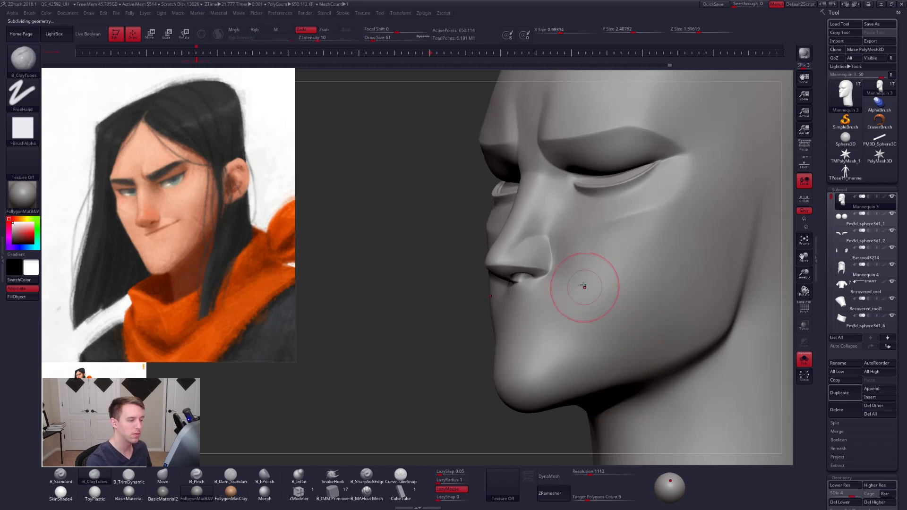
ctrl+right_drag(571, 299, 567, 268)
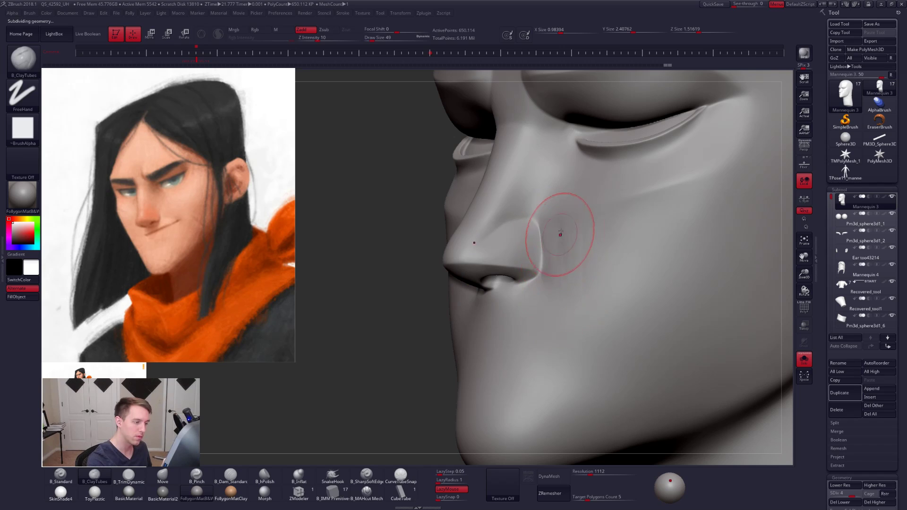
right_drag(574, 300, 554, 288)
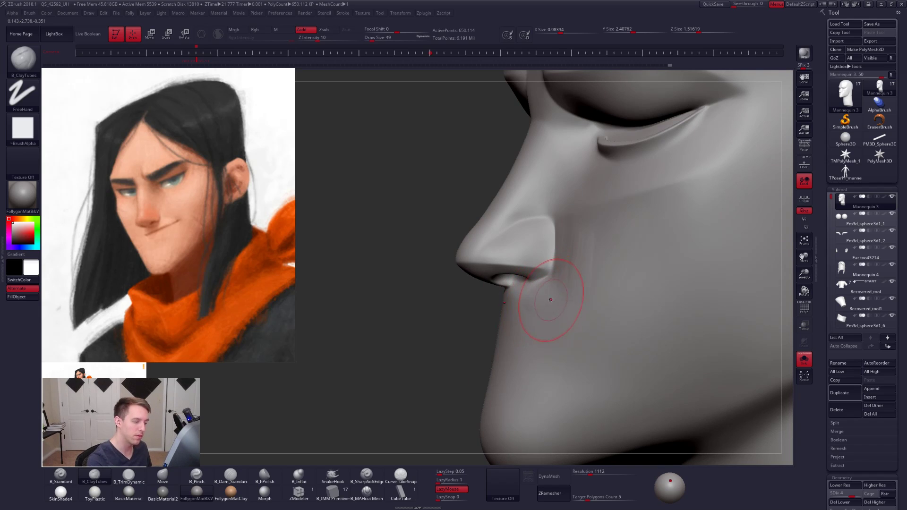
right_drag(566, 305, 551, 298)
shift+drag(567, 295, 570, 284)
- Plane the cheek beside the nostril with TrimDynamic at subdivision level 4, starting at draw size 33, and smooth the clay strokes
key(space)
right_drag(537, 274, 560, 258)
key(3)
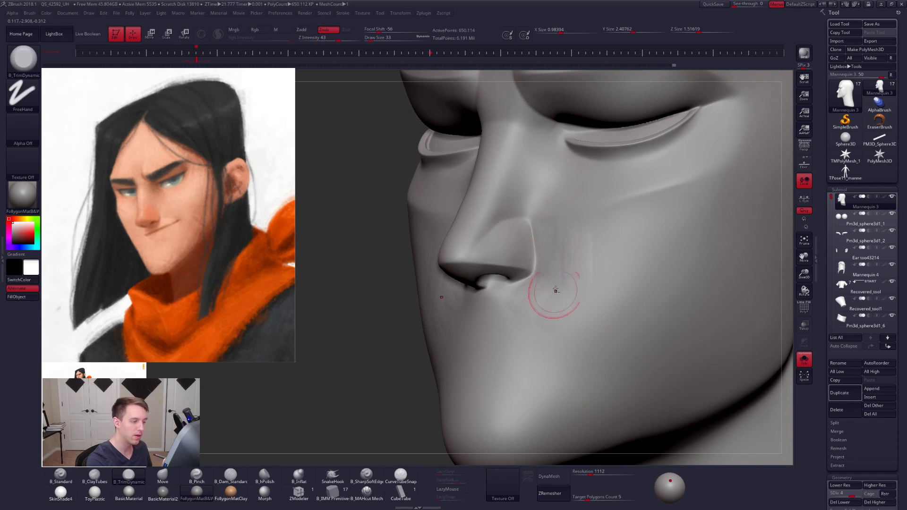
key(bracketleft)
mouse_move(556, 289)
mouse_down()
mouse_move(554, 257)
mouse_move(554, 273)
mouse_move(589, 256)
mouse_move(589, 265)
mouse_move(570, 232)
mouse_up()
key(space)
key(space)
key(space)
key(shift)
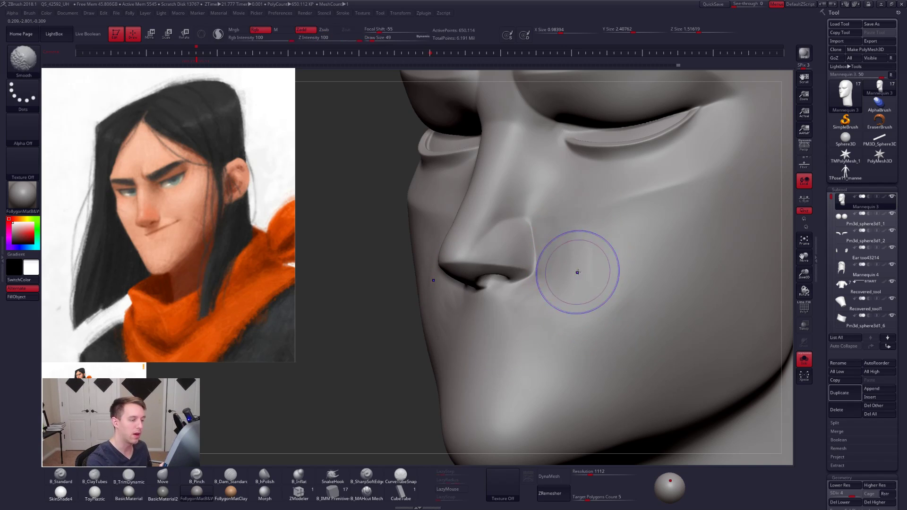
shift+drag(542, 315, 532, 313)
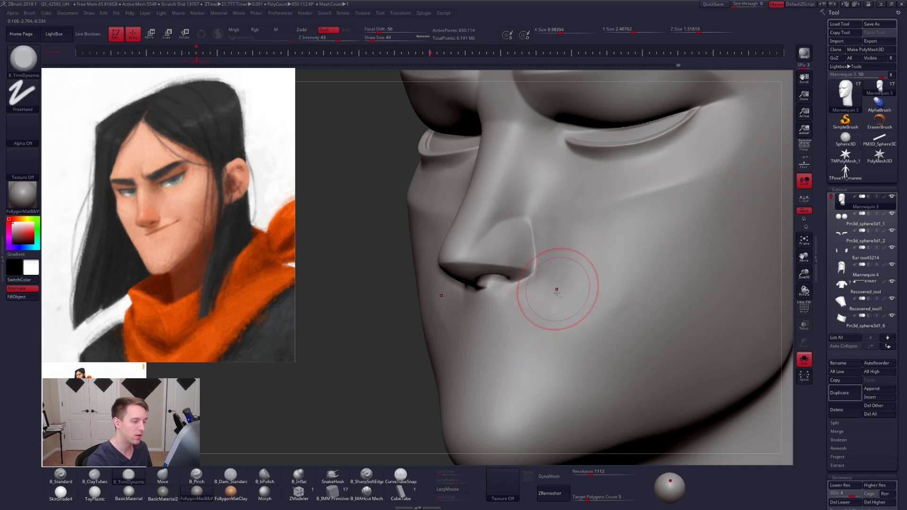
mouse_move(556, 293)
right_down()
mouse_move(530, 310)
mouse_move(556, 308)
mouse_move(543, 305)
right_up()
key(shift)
- Shift the cheek surface beside the nostril wing with the Move brush, then flatten it with TrimDynamic
key(b)
key(m)
key(v)
key(s)
drag(558, 276, 573, 259)
key(s)
right_drag(563, 264, 585, 259)
key(b)
key(t)
key(d)
shift+drag(560, 247, 551, 277)
- Mask the nose by its polygroup and smooth the adjoining cheek at subdivision level 2
key(w)
ctrl+click(496, 253)
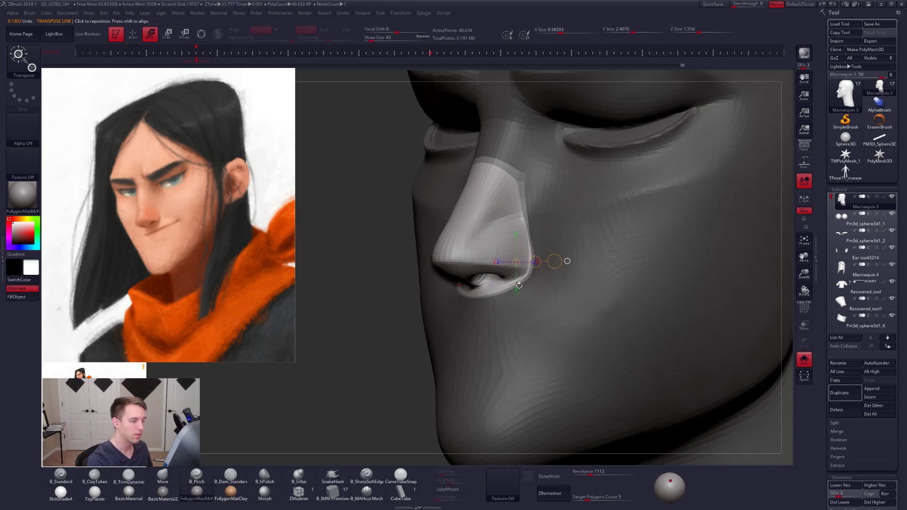
key(q)
key(ctrl+i)
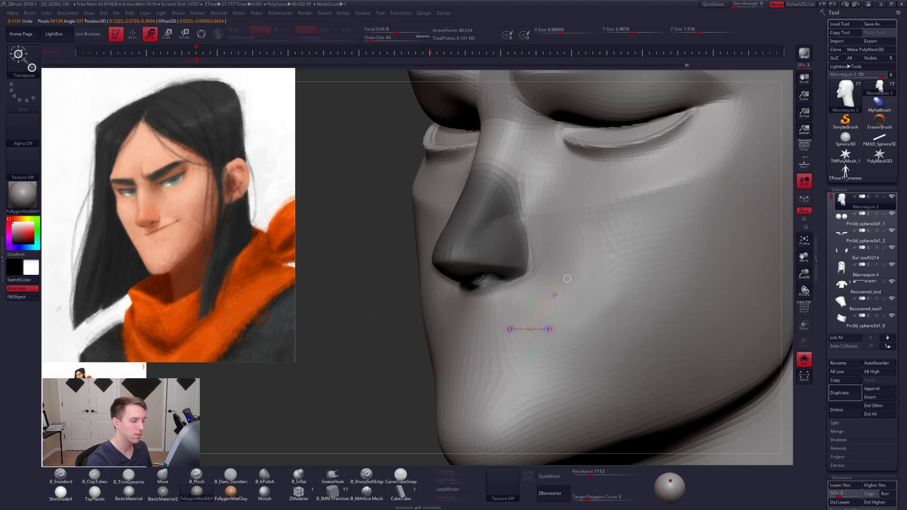
shift+drag(555, 304, 554, 281)
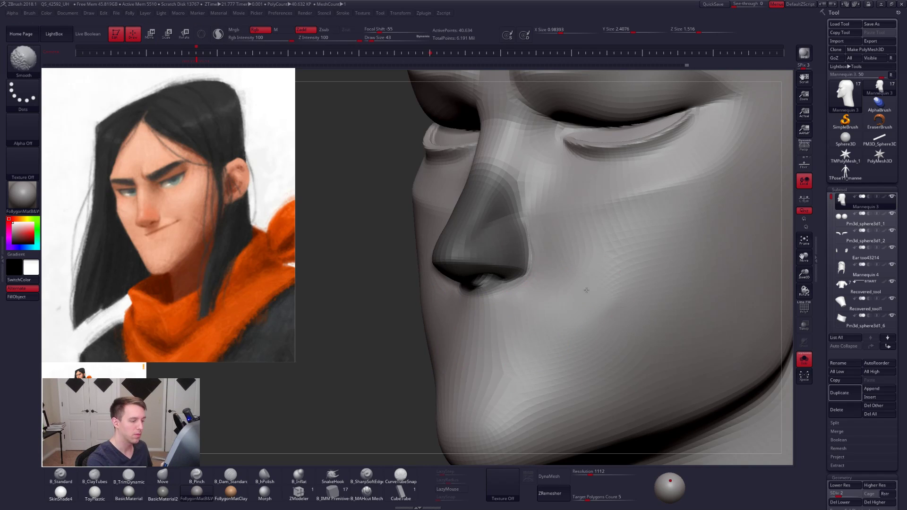
- Reshape the cheek and upper lip beside the masked nose with the Move brush at subdivision level 3 and draw size 61
key(ctrl+d)
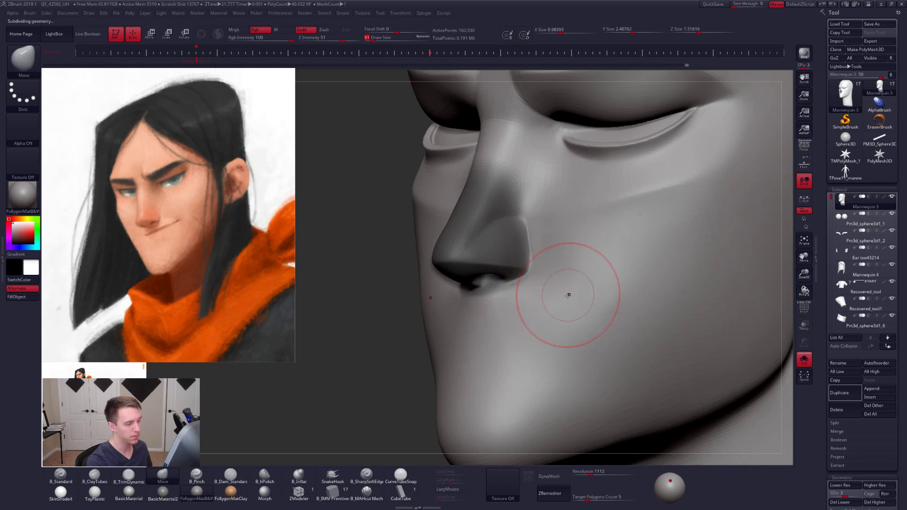
mouse_move(568, 296)
right_down()
mouse_move(539, 293)
mouse_move(545, 302)
right_up()
shift+drag(557, 322, 551, 309)
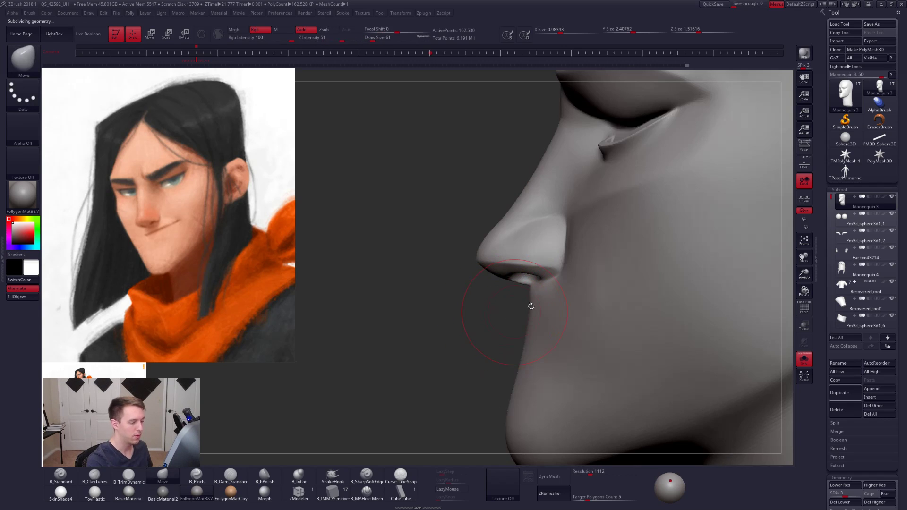
key(d)
- Refine the outer edge of the nostril wing where it meets the cheek with the Move brush at draw size 40
key(s)
drag(574, 291, 568, 291)
right_drag(567, 285, 596, 276)
shift+drag(555, 251, 546, 247)
right_drag(546, 261, 529, 262)
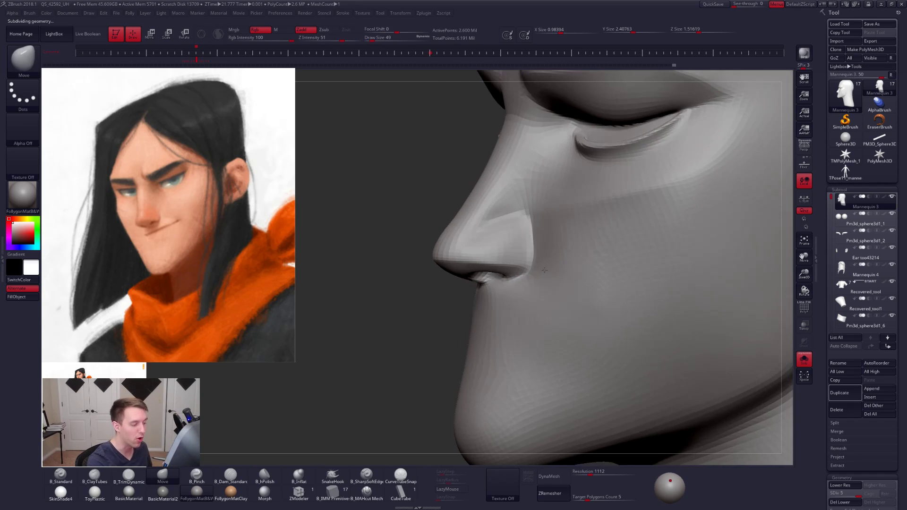
key(s)
drag(549, 265, 545, 265)
- Cut the creases beneath the nose and around the nostril wing with MAHcut Mech at subdivision level 5 and draw size 14
click(376, 496)
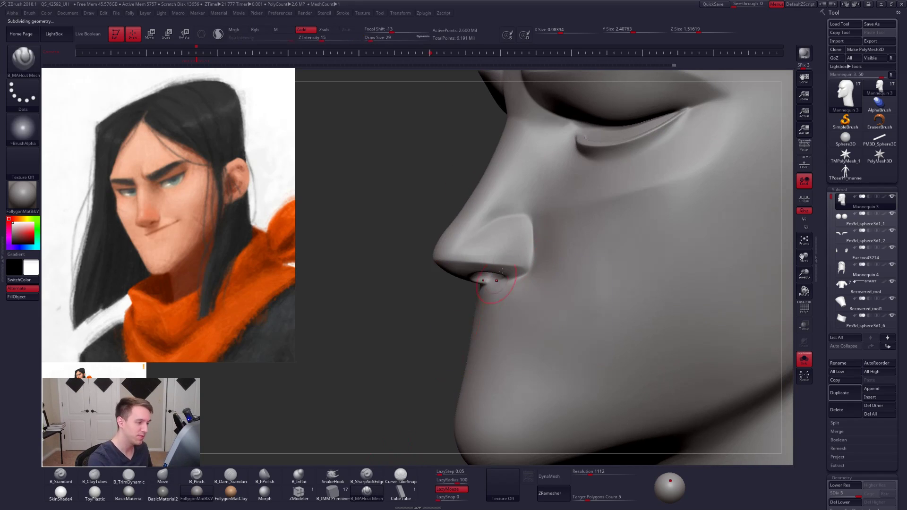
key(space)
drag(525, 307, 524, 309)
right_drag(496, 302, 520, 291)
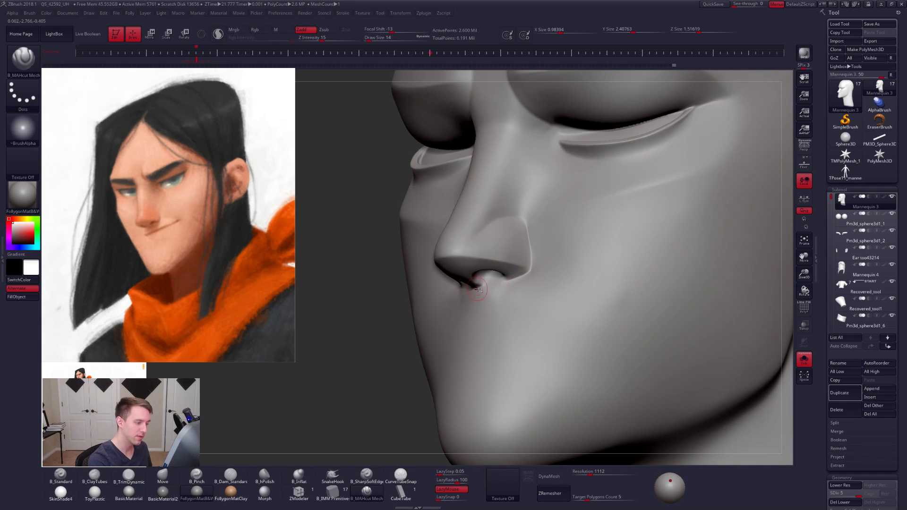
drag(524, 216, 518, 211)
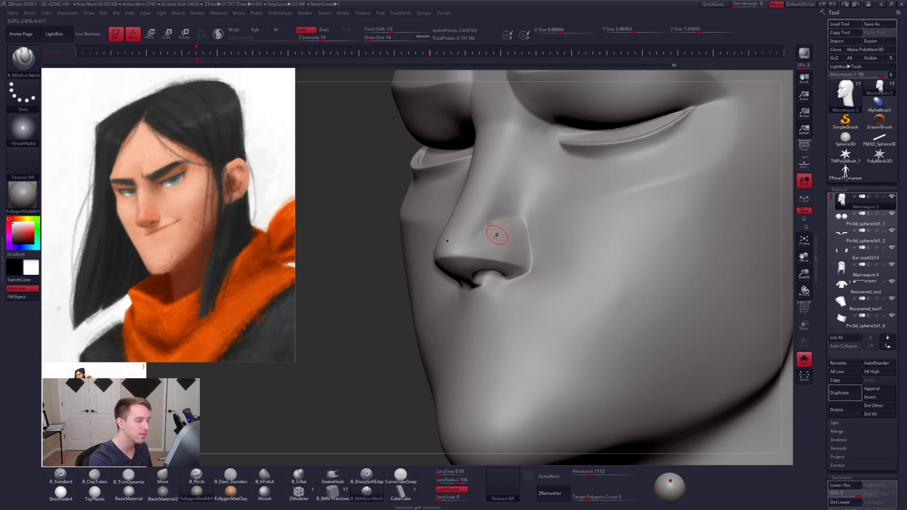
right_drag(493, 246, 488, 229)
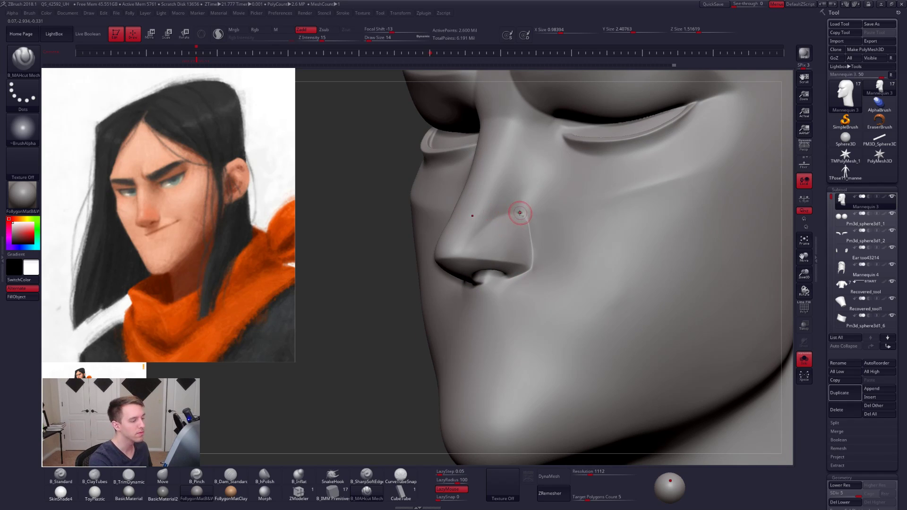
- Smooth the upper part of the nostril wing at draw size 21 and lower the head to subdivision level 3
key(space)
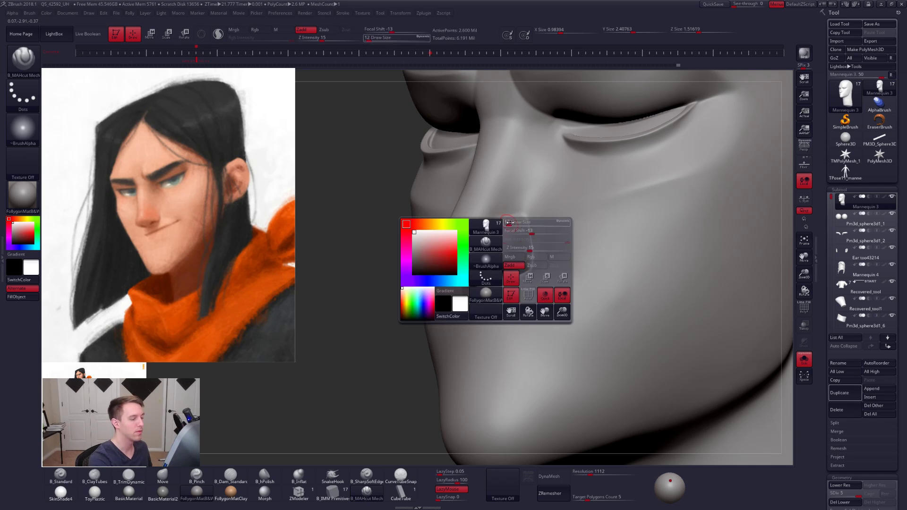
key(shift)
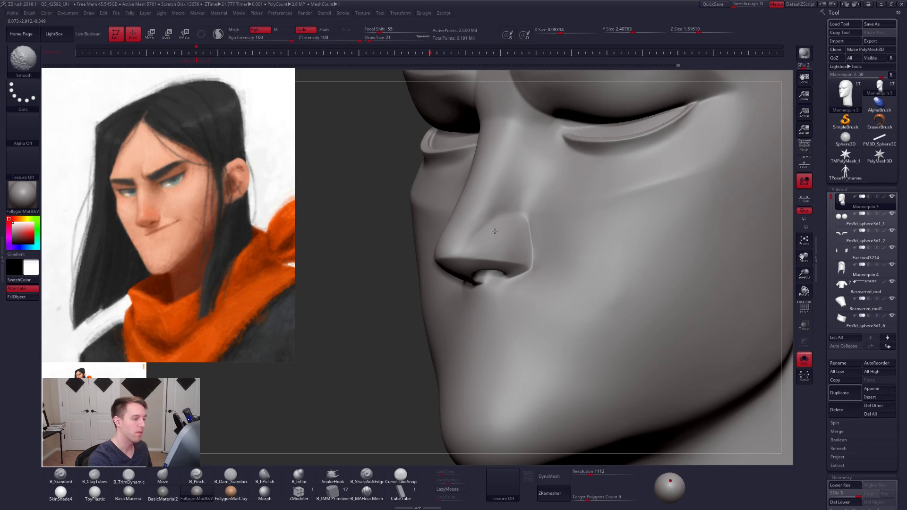
key(shift+d)
key(shift+d)
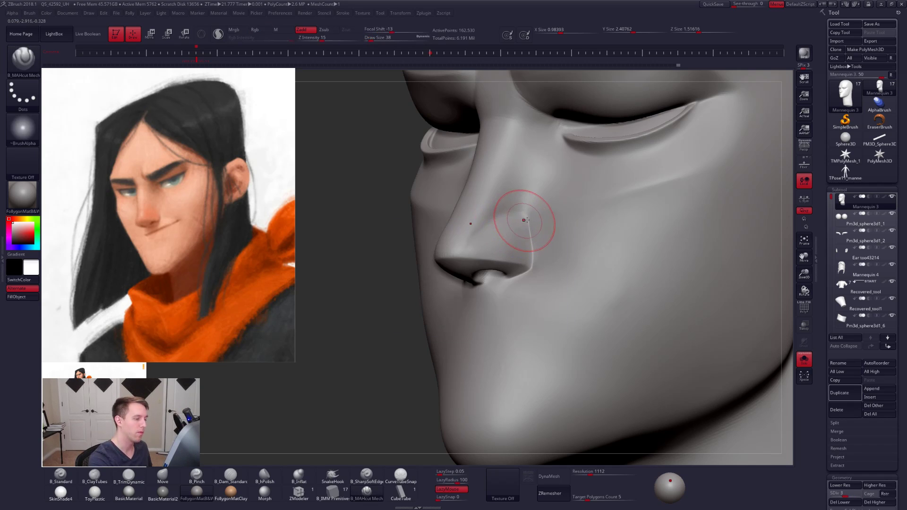
- Reshape the nostril wing with the Move brush at subdivision levels 3 and 2, using draw sizes 43 and 33
right_drag(527, 220, 549, 224)
key(b)
key(m)
key(v)
key(space)
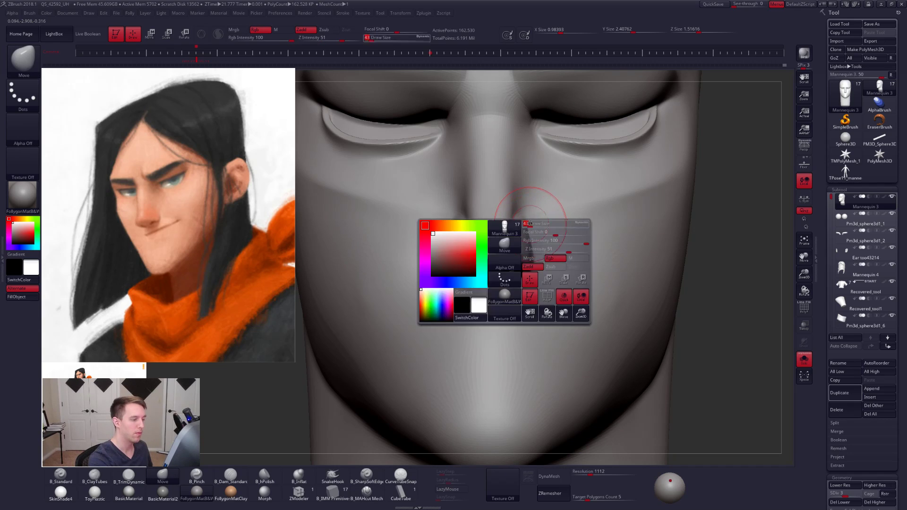
drag(530, 226, 535, 226)
key(shift+d)
right_drag(530, 222, 517, 249)
key(space)
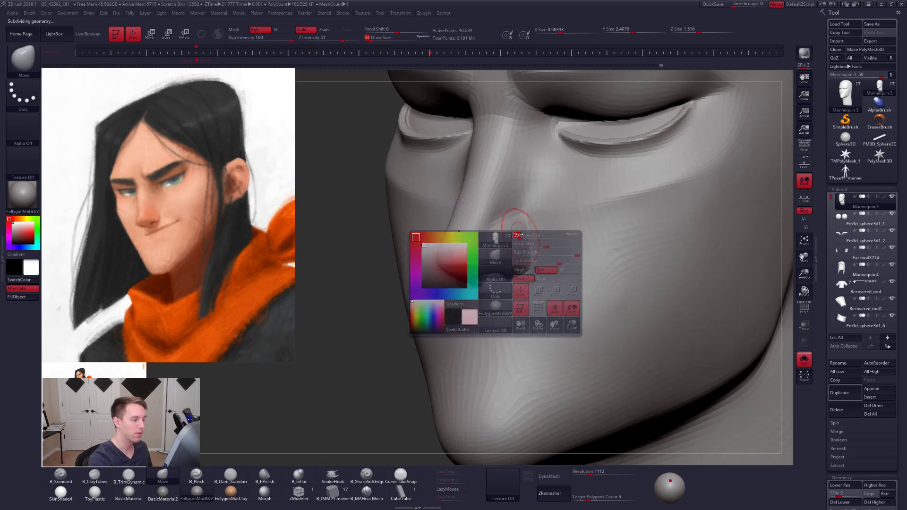
drag(518, 251, 513, 251)
- Select TrimDynamic, raise the head to subdivision level 3 and smooth the side of the nose at draw size 33
key(b)
key(t)
key(d)
key(d)
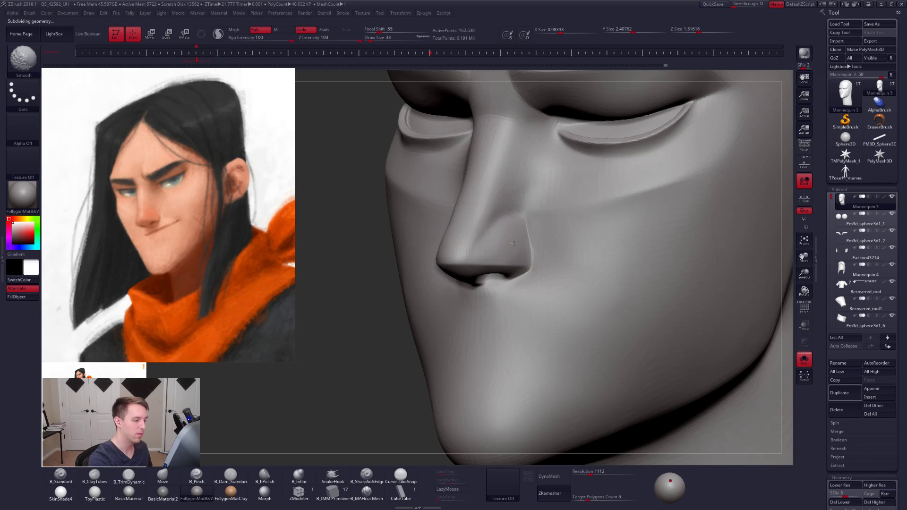
right_drag(507, 244, 512, 239)
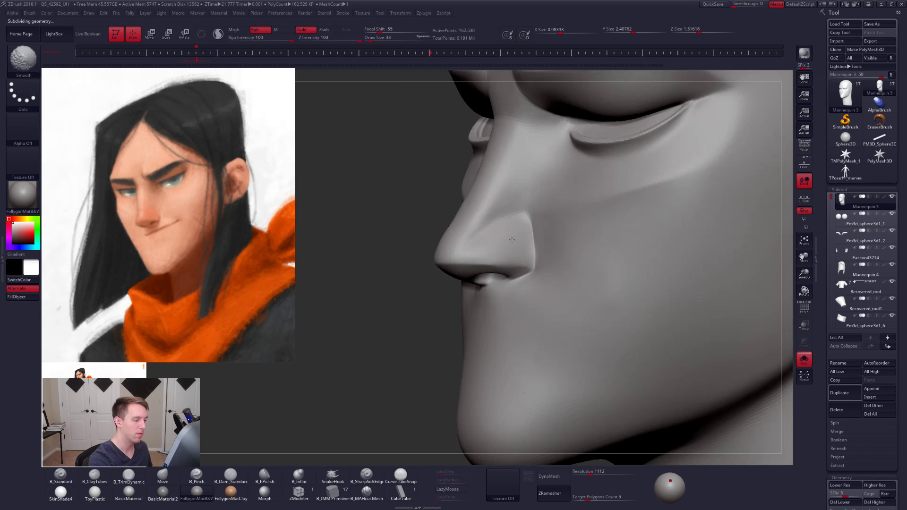
mouse_move(499, 213)
shift+mouse_down()
mouse_move(512, 212)
mouse_move(502, 231)
shift+mouse_up()
mouse_move(496, 253)
alt+right_down()
mouse_move(526, 277)
mouse_move(506, 270)
alt+right_up()
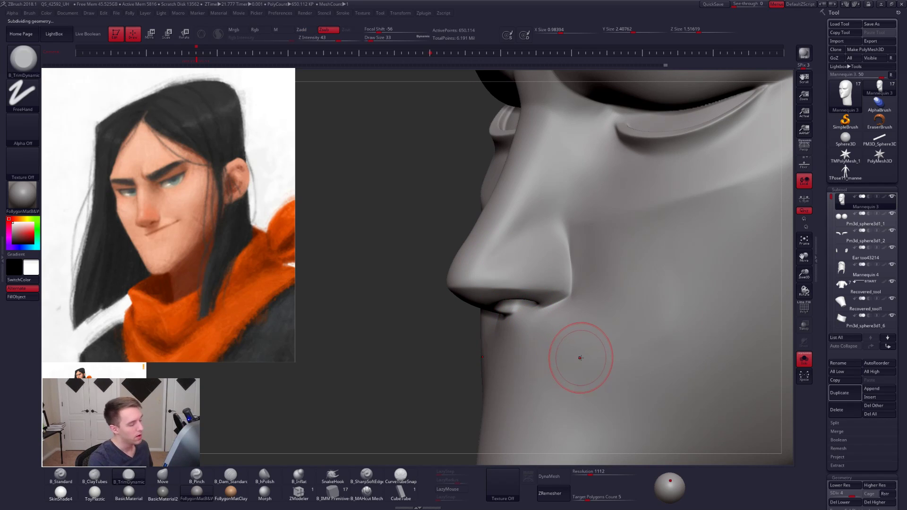
- Plane the nostril wing and its lower edge with TrimDynamic at subdivision level 4, using draw sizes 33 and 18
drag(541, 223, 546, 214)
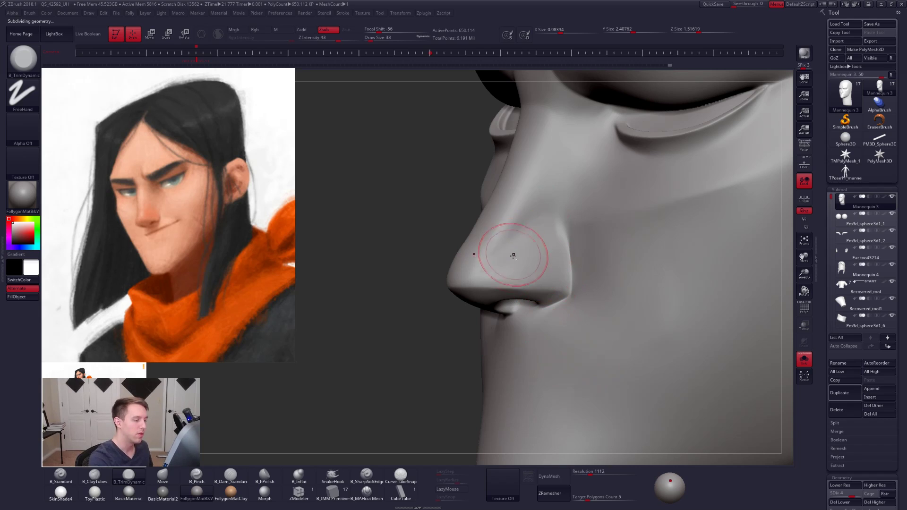
drag(515, 255, 553, 204)
mouse_move(549, 249)
shift+mouse_down()
mouse_move(553, 224)
mouse_move(559, 236)
shift+mouse_up()
key(space)
click(548, 284)
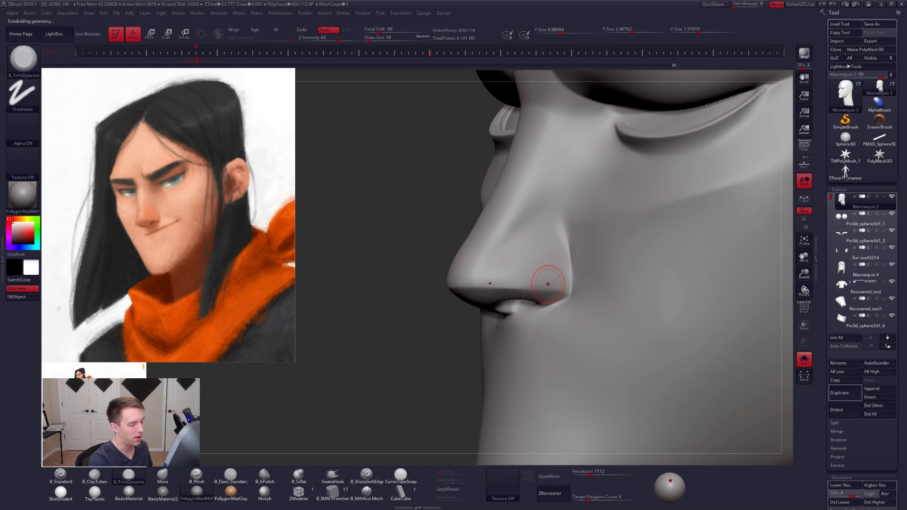
mouse_move(523, 295)
right_down()
mouse_move(572, 277)
mouse_move(605, 285)
right_up()
- Sharpen the nose's lower edge and nostril corner with the Pinch brush at subdivision level 5 and draw size 18, smoothing the corner
key(5)
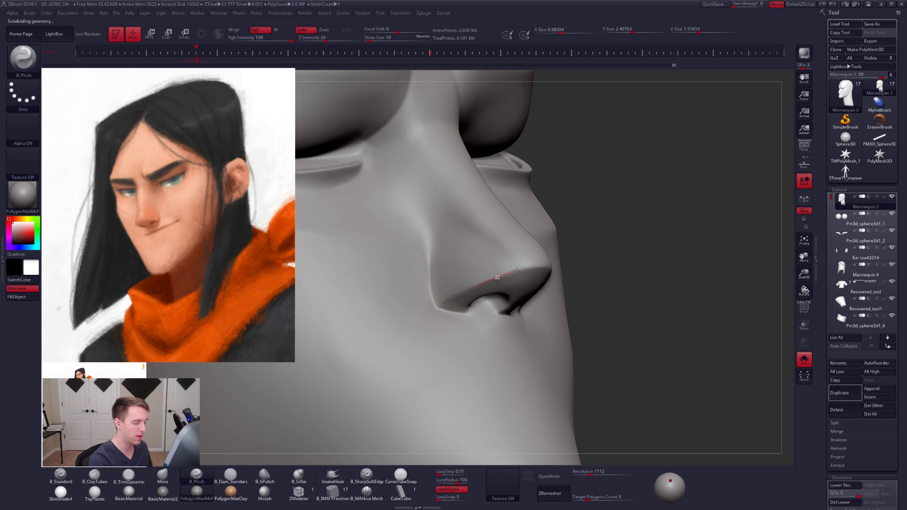
key(space)
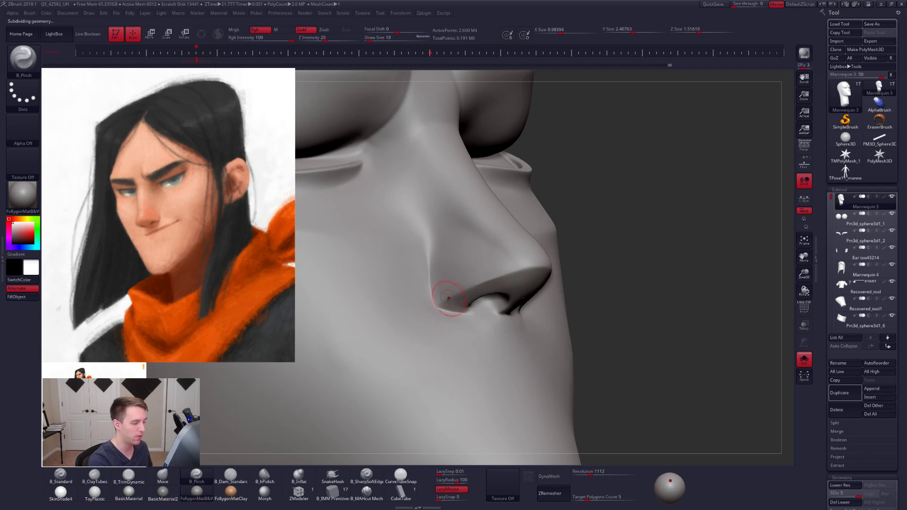
key(shift)
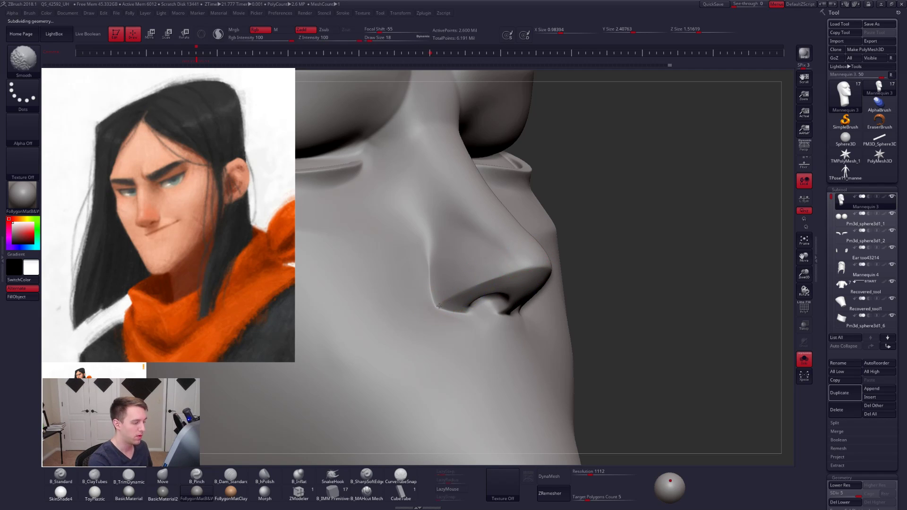
shift+drag(439, 305, 472, 314)
- Plane the side of the nose above the nostril wing with TrimDynamic, reducing the draw size to 29
mouse_move(567, 288)
right_down()
mouse_move(506, 265)
mouse_move(510, 243)
right_up()
key(space)
key(space)
drag(514, 242, 510, 245)
key(3)
key(space)
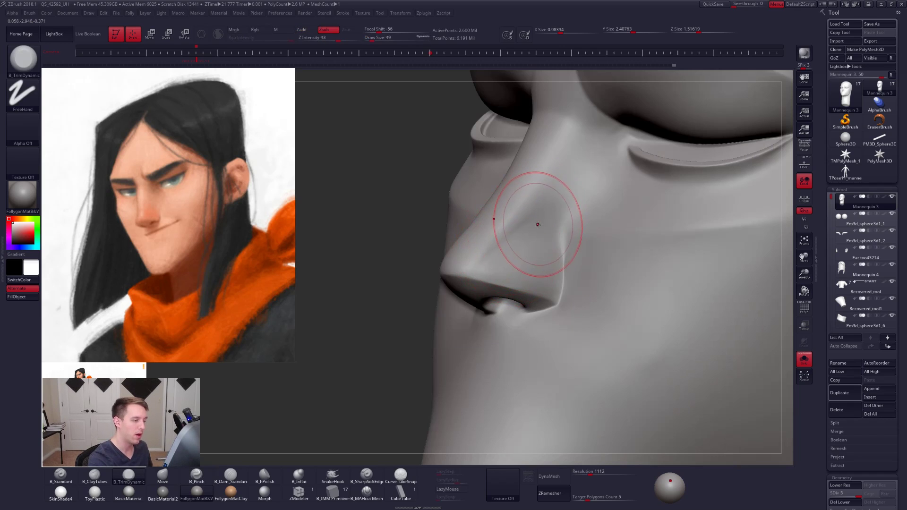
key([)
key([)
mouse_move(537, 227)
right_down()
mouse_move(543, 216)
mouse_move(570, 242)
mouse_move(551, 255)
right_up()
- Lower the head to subdivision level 2 and ready the Move brush at draw size 74 for the nose
key(shift+d)
key(shift+d)
key(shift+d)
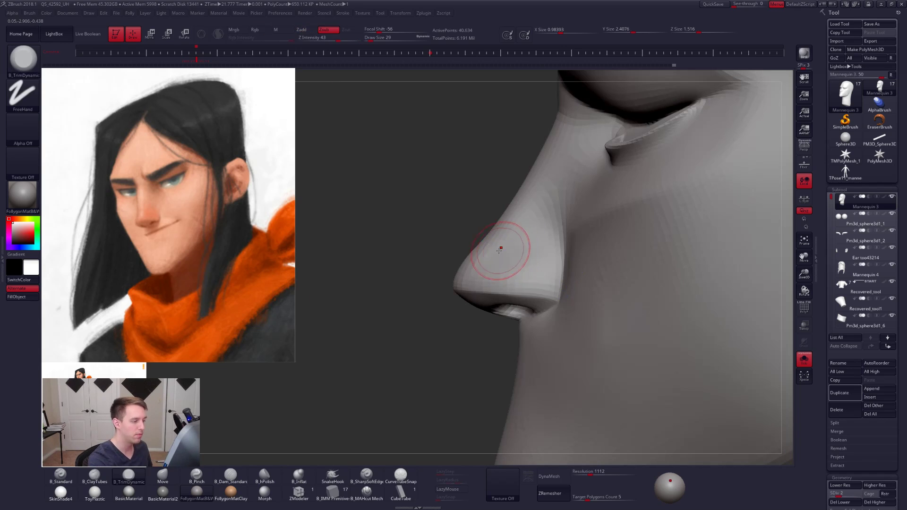
key(space)
click(496, 252)
key(b)
key(m)
key(v)
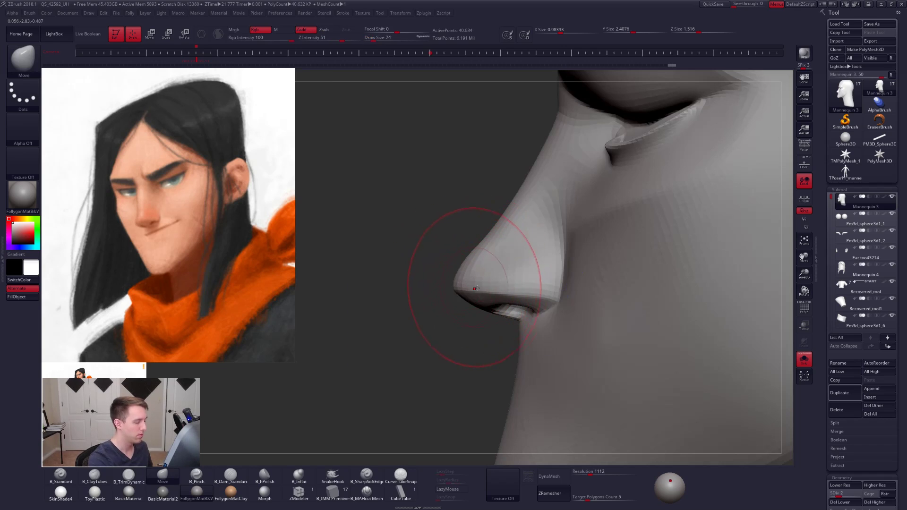
- Mask the nose by its polygroup, leaving the rest of the head editable
key(ctrl)
ctrl+drag(545, 313, 489, 329)
key(w)
ctrl+click(508, 289)
key(q)
key(shift+d)
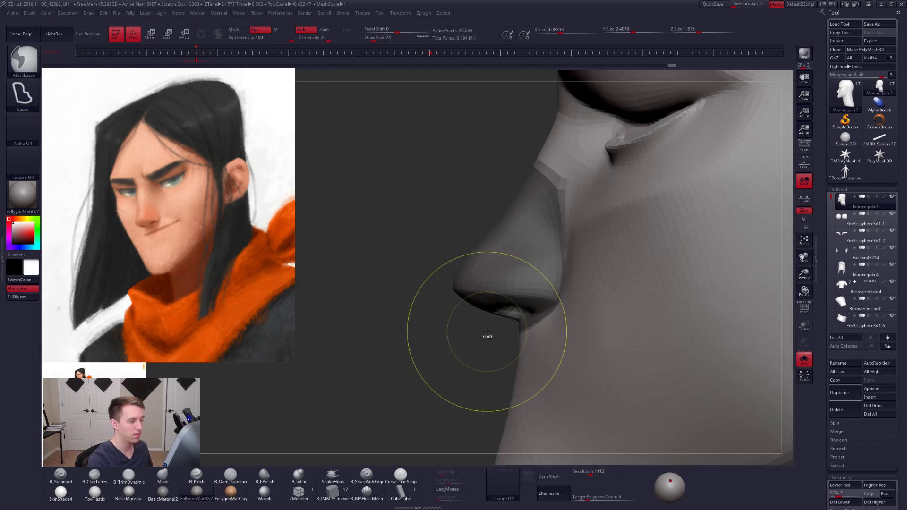
- Lift the nose tip with the Move brush at subdivision level 1 and draw size 104, masking the rest of the head
key(shift+f)
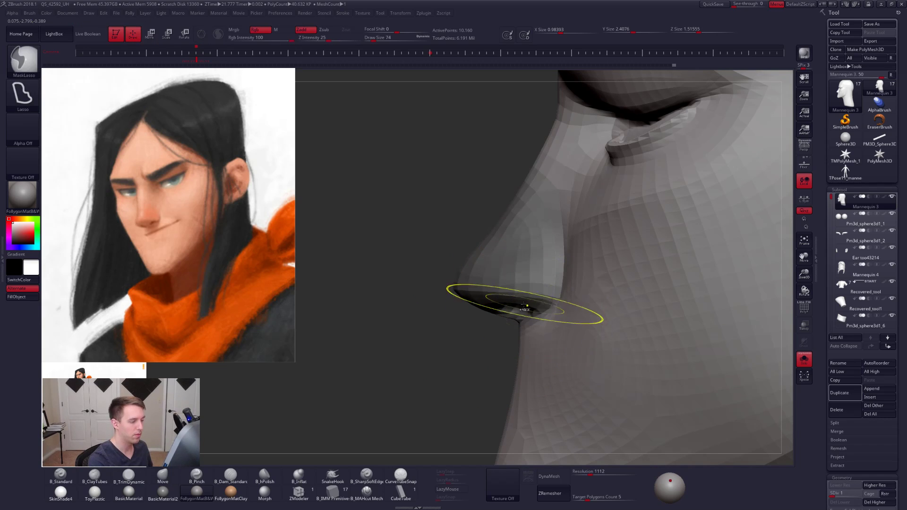
key(q)
ctrl+click(458, 319)
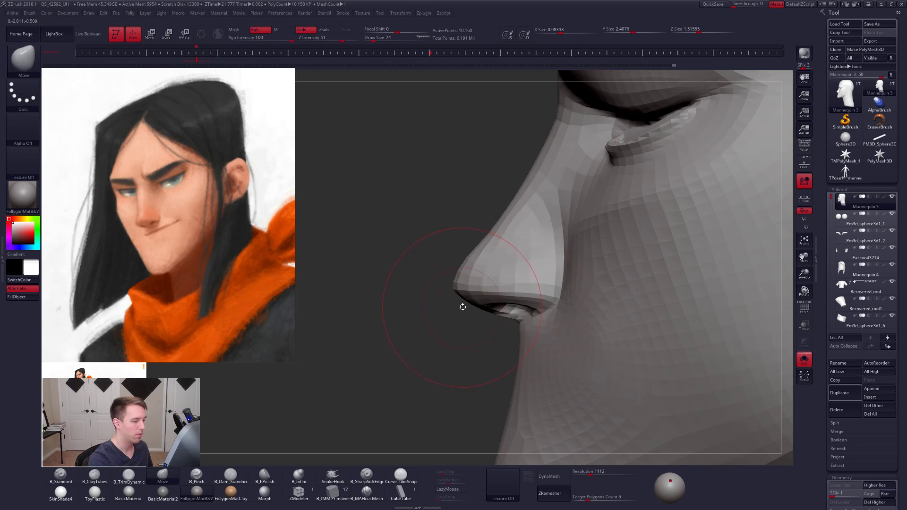
drag(462, 305, 467, 286)
key(ctrl+z)
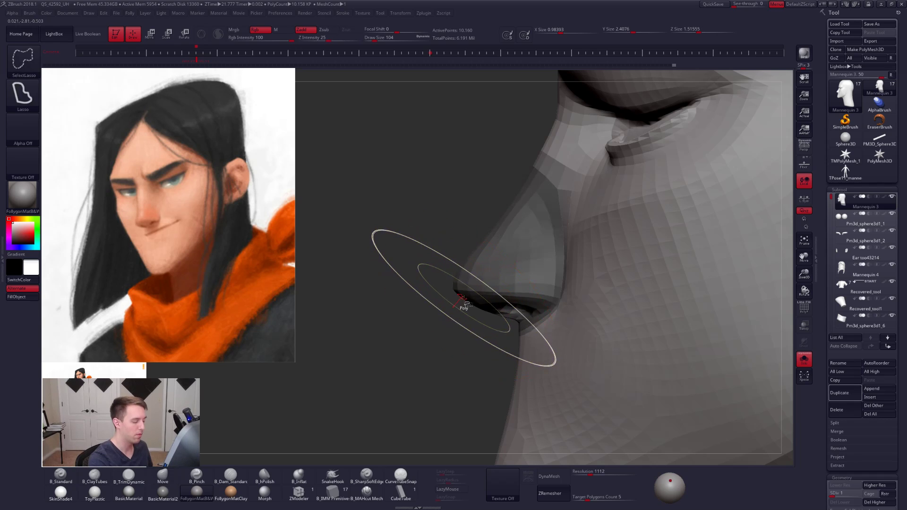
key(shift+f)
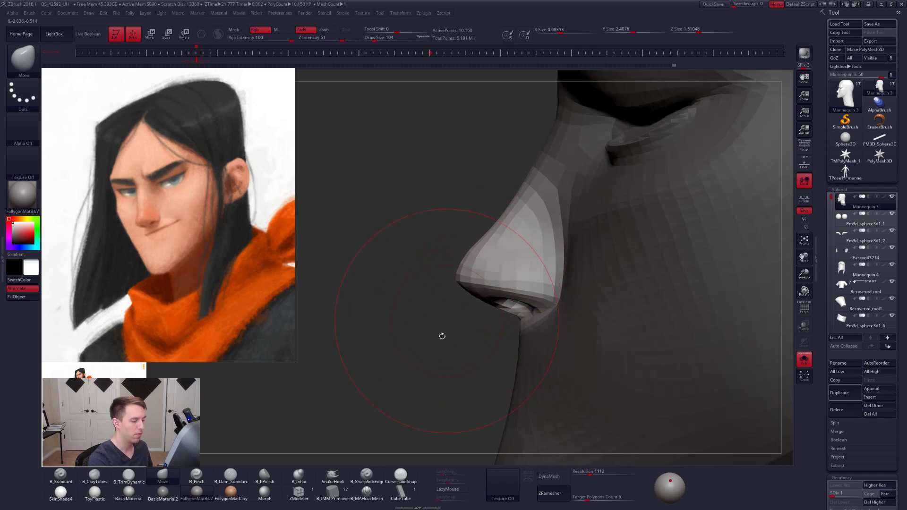
key(ctrl+d)
key(s)
alt+drag(431, 309, 685, 246)
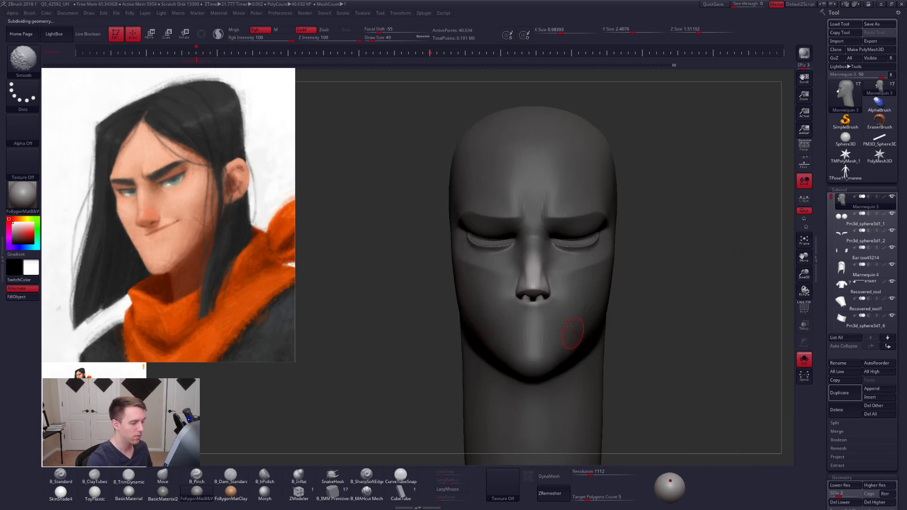
- Turn on the perspective view and show the hidden hair, clothing and eye subtools around the head
click(800, 149)
key(alt+s)
mouse_move(641, 308)
mouse_down()
mouse_move(665, 314)
mouse_move(644, 339)
mouse_move(650, 332)
mouse_move(616, 325)
mouse_move(633, 324)
mouse_up()
- Reshape the cheek beside the nose in profile with the Move brush at subdivision level 1 and draw size 96
key(space)
key(shift+d)
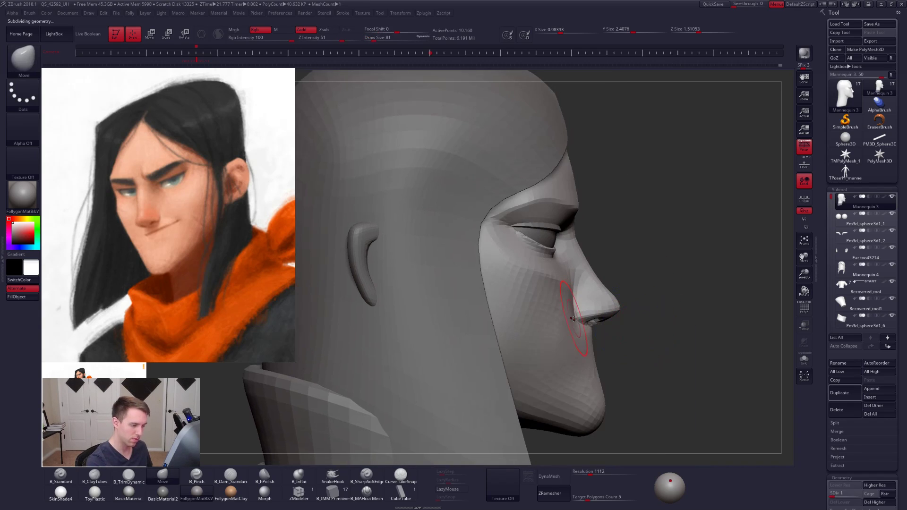
key(space)
drag(576, 316, 569, 288)
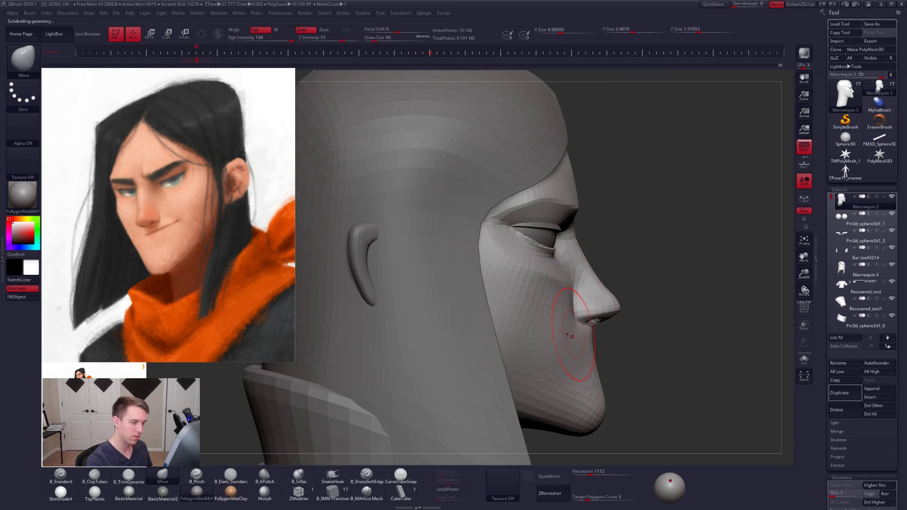
drag(654, 331, 550, 331)
mouse_move(629, 326)
alt+mouse_down()
mouse_move(544, 311)
mouse_move(574, 288)
alt+mouse_up()
key(space)
click(576, 288)
- Raise the head to subdivision level 3 and refine the cheek beside the nose with the Move brush at draw size 49
key(d)
key(d)
drag(607, 326, 577, 359)
key(space)
click(610, 330)
key(shift)
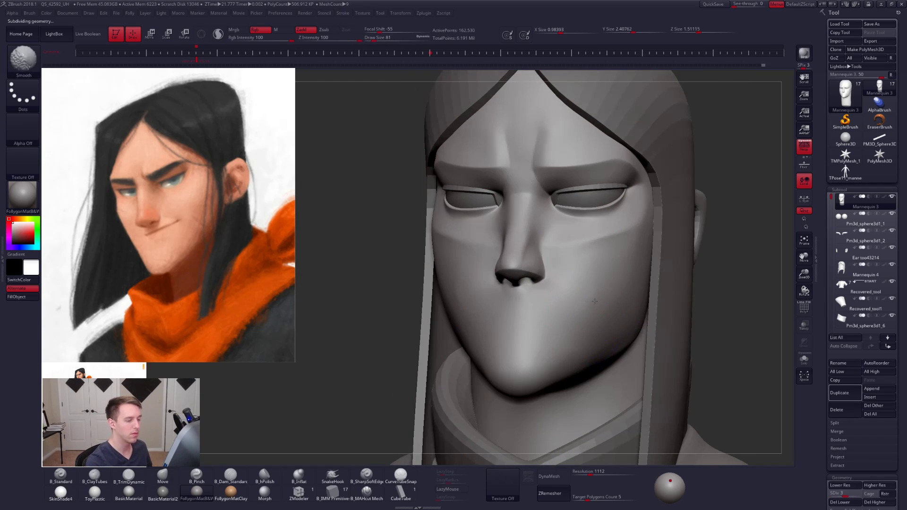
key(space)
click(604, 299)
right_drag(597, 282, 569, 258)
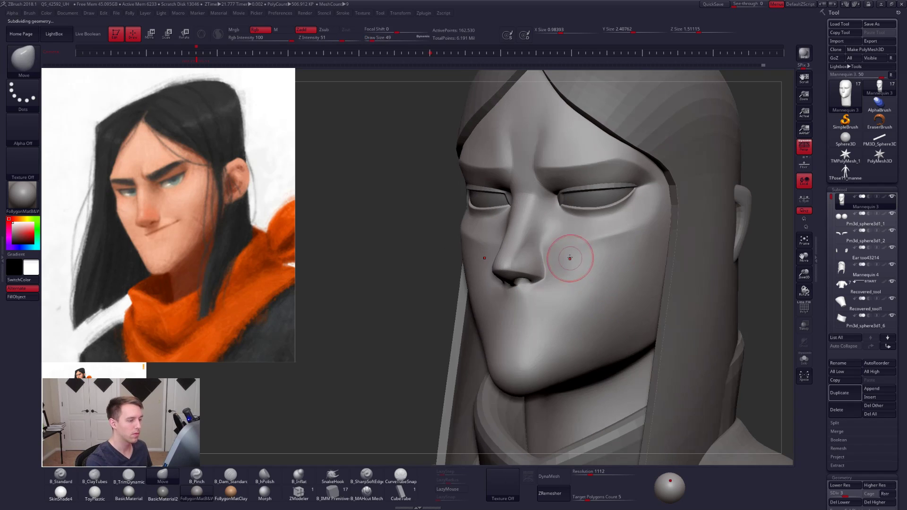
mouse_move(574, 251)
shift+mouse_down()
mouse_move(609, 239)
mouse_move(564, 251)
shift+mouse_up()
- Smooth the cheek next to the nose at subdivision level 2 and draw size 54, then return the isolated head to level 5
key(space)
click(627, 245)
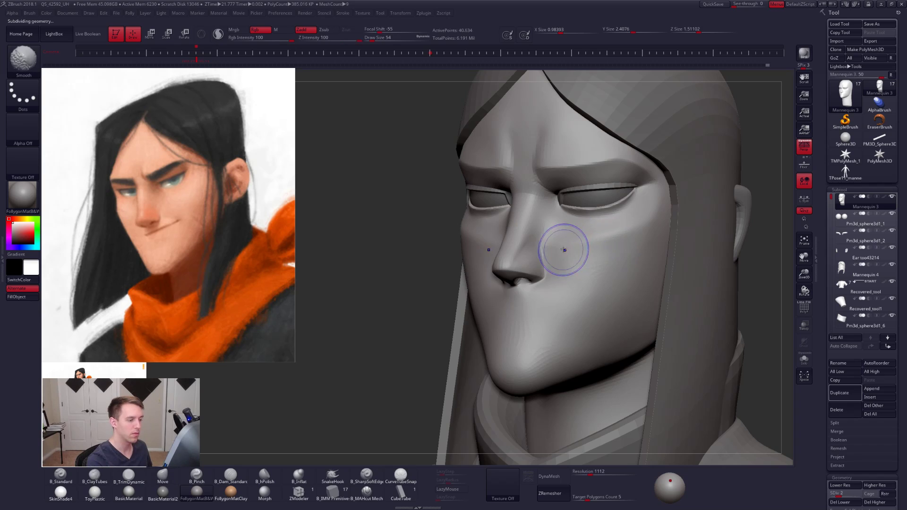
key(shift+d)
key(alt+s)
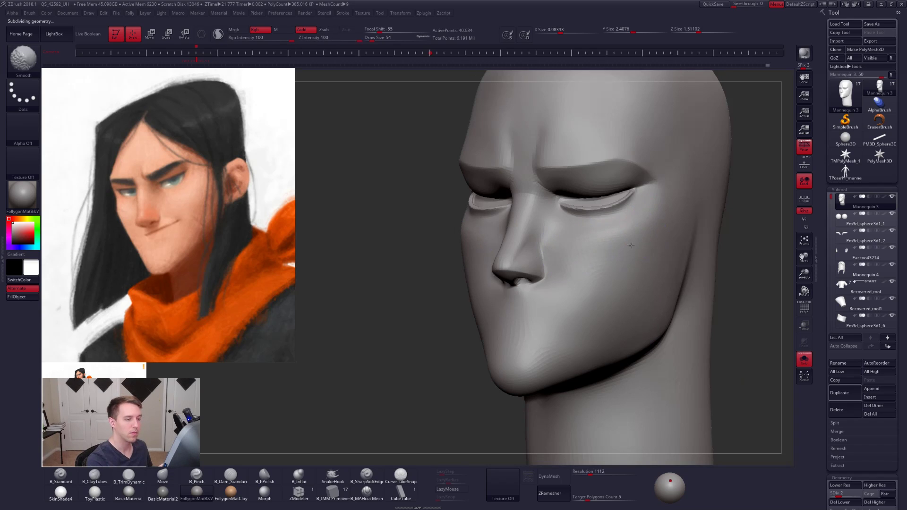
right_drag(610, 240, 595, 270)
key(d)
key(d)
key(d)
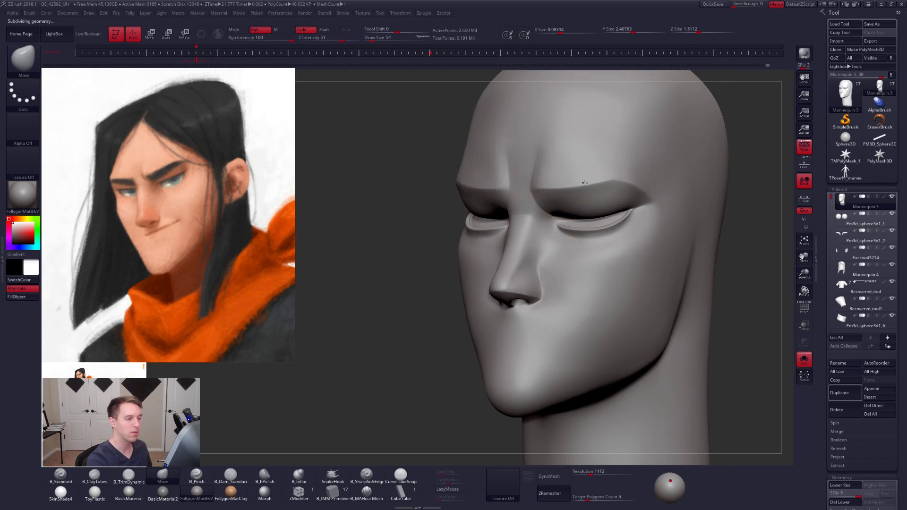
- Show all subtools and smooth the brow and the nostril's transition into the cheek at subdivision level 4
key(shift+d)
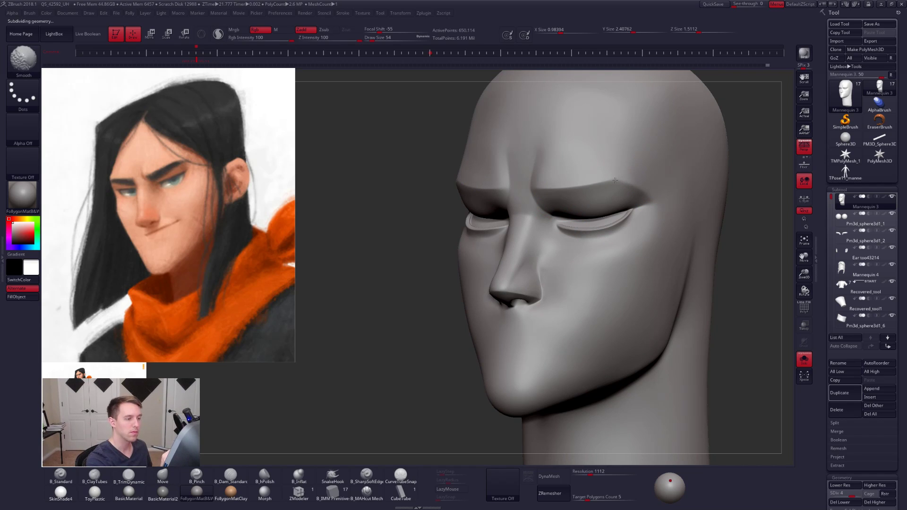
key(alt+s)
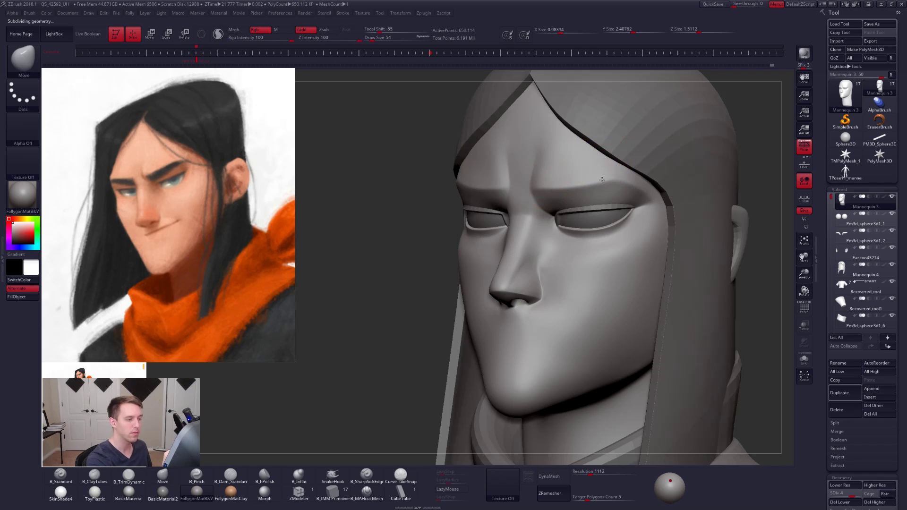
key(shift+d)
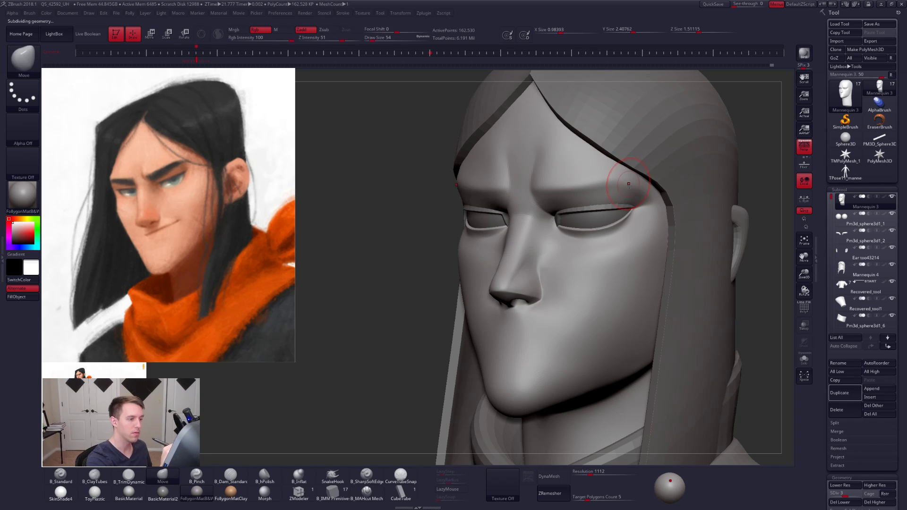
key(d)
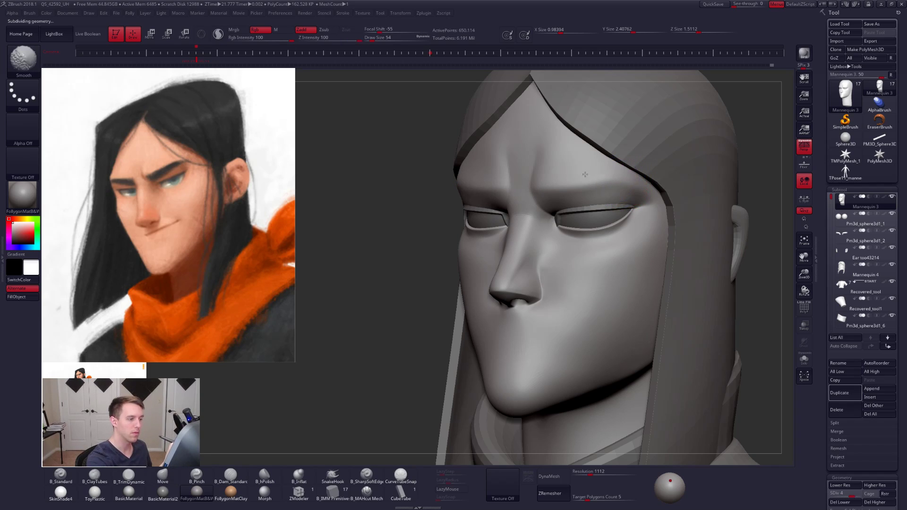
shift+drag(626, 181, 623, 187)
mouse_move(540, 274)
shift+mouse_down()
mouse_move(519, 271)
mouse_move(542, 268)
shift+mouse_up()
shift+right_drag(547, 270, 558, 284)
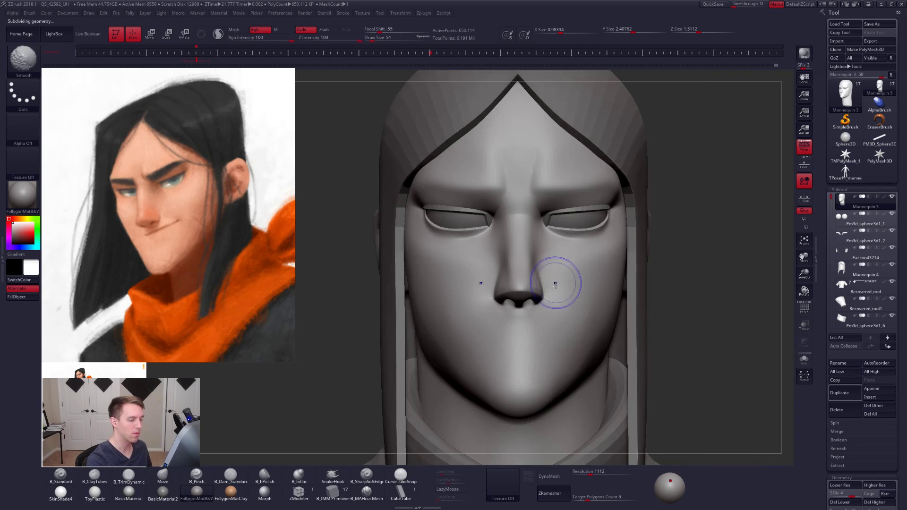
mouse_move(561, 316)
right_down()
mouse_move(547, 320)
mouse_move(469, 263)
mouse_move(572, 300)
mouse_move(598, 295)
mouse_move(653, 333)
mouse_move(644, 336)
mouse_move(650, 327)
right_up()
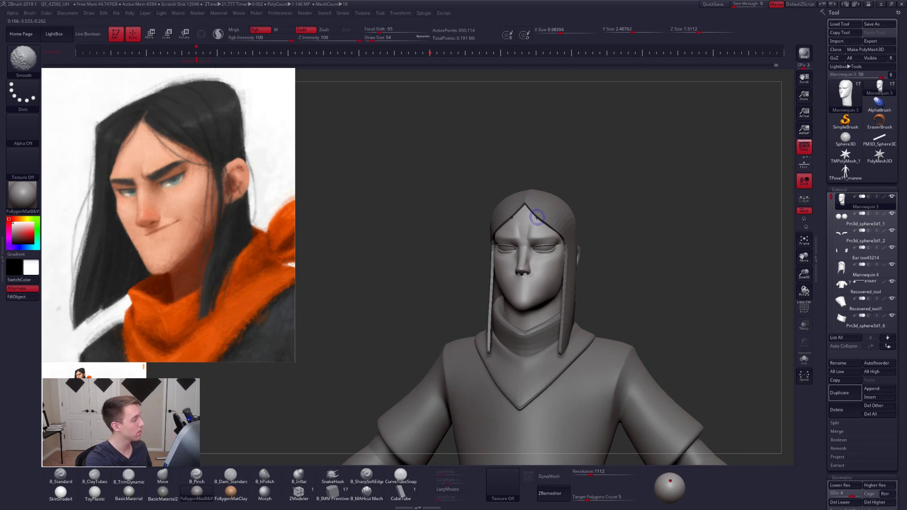
- Isolate the head and plane the crease area between the brows with TrimDynamic at draw size 54, working up to subdivision level 5
shift+right_drag(535, 214, 554, 242)
key(space)
key(shift+d)
key(shift+d)
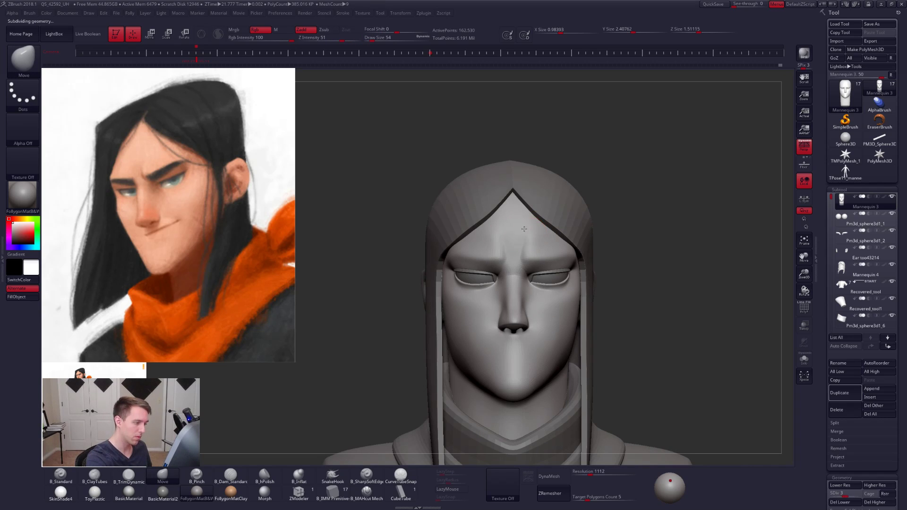
key(3)
key(alt+s)
ctrl+right_drag(524, 223, 533, 260)
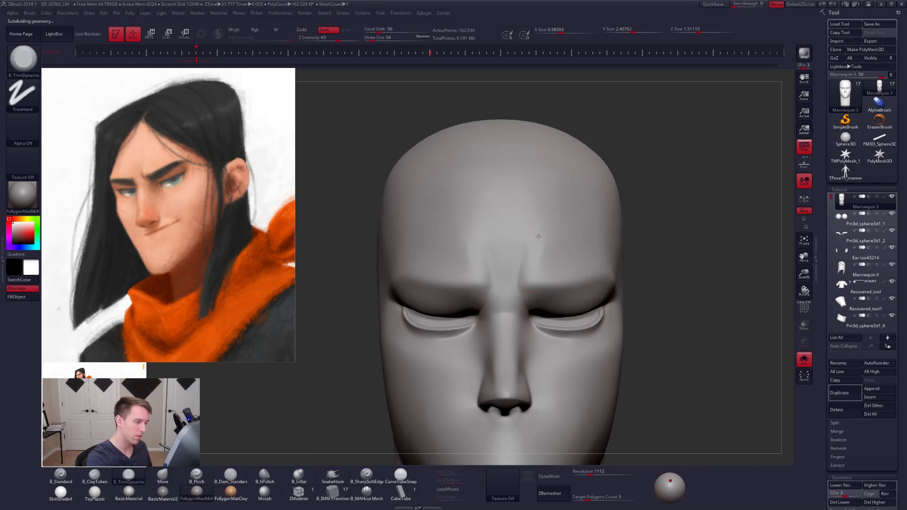
key(shift)
key(d)
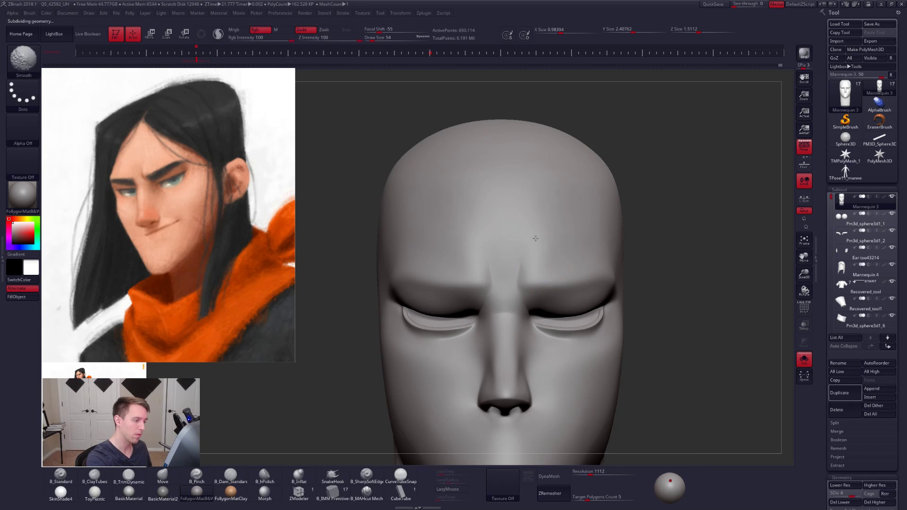
key(d)
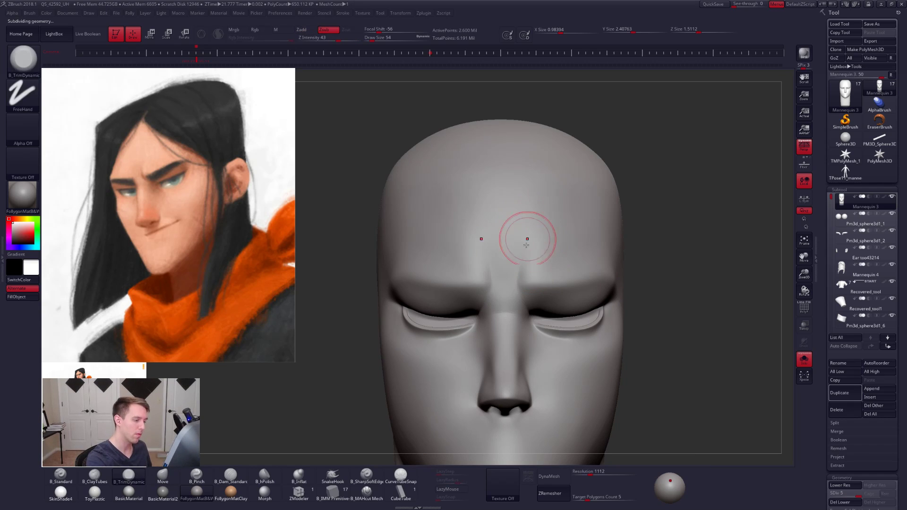
alt+right_drag(582, 247, 593, 208)
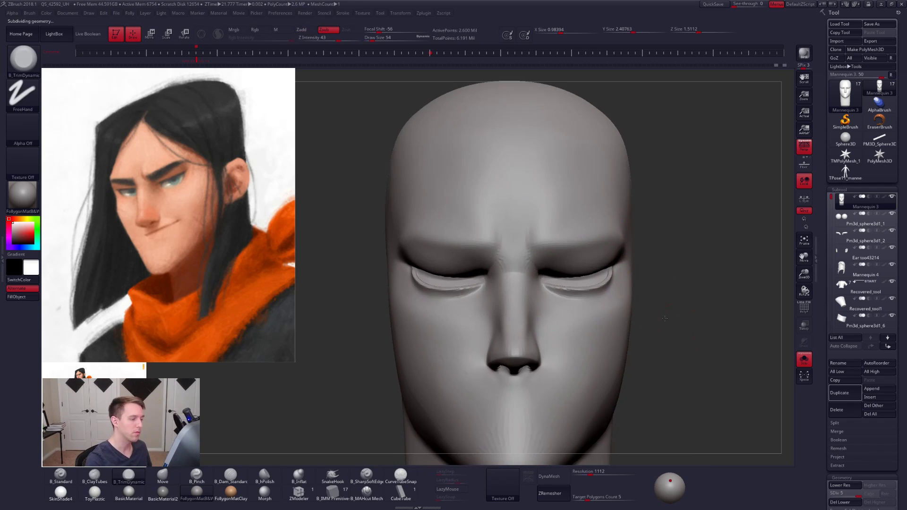
- Show all subtools and adjust the cheeks beside the nose with the Move brush at subdivision level 2, returning the head to level 5
mouse_move(650, 369)
ctrl+right_down()
mouse_move(652, 327)
mouse_move(658, 348)
mouse_move(626, 345)
ctrl+right_up()
click(613, 331)
key(space)
drag(537, 272, 538, 272)
key(shift+d)
key(shift+d)
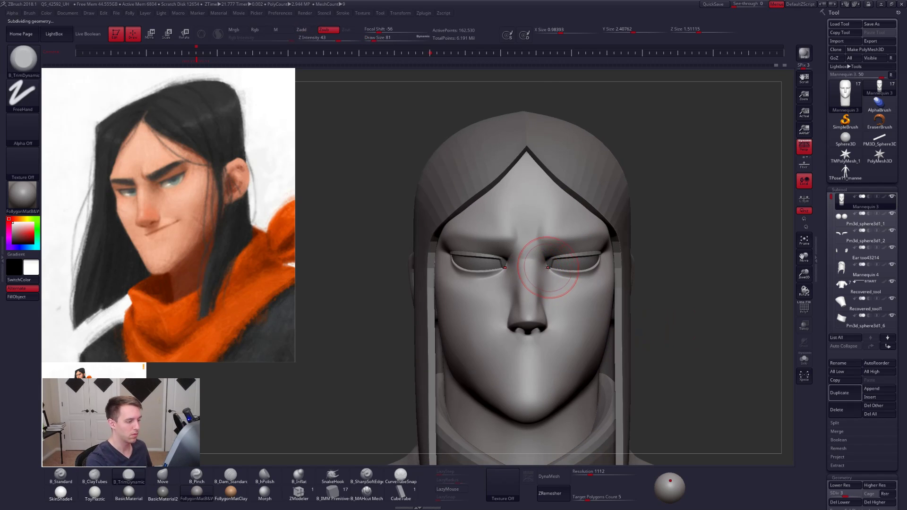
key(shift+d)
key(b)
key(m)
key(v)
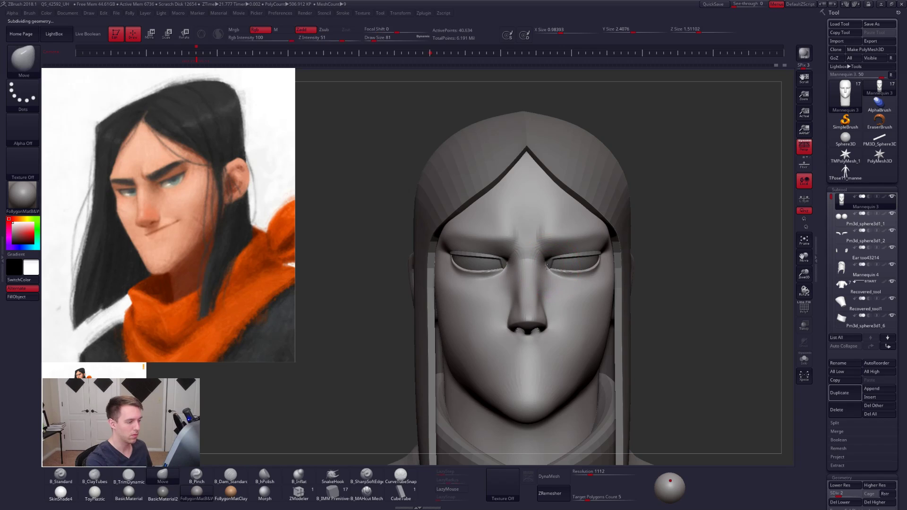
right_drag(575, 295, 567, 299)
key(d)
key(d)
key(d)
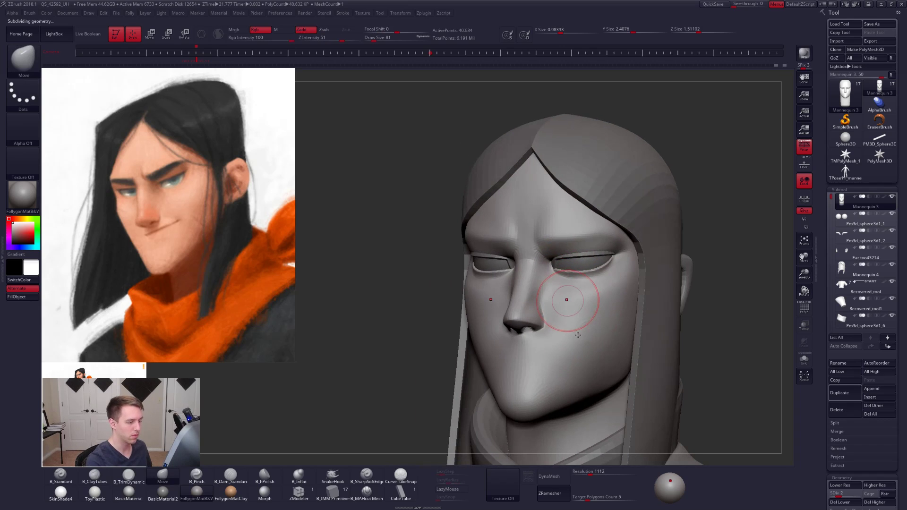
right_drag(618, 353, 608, 345)
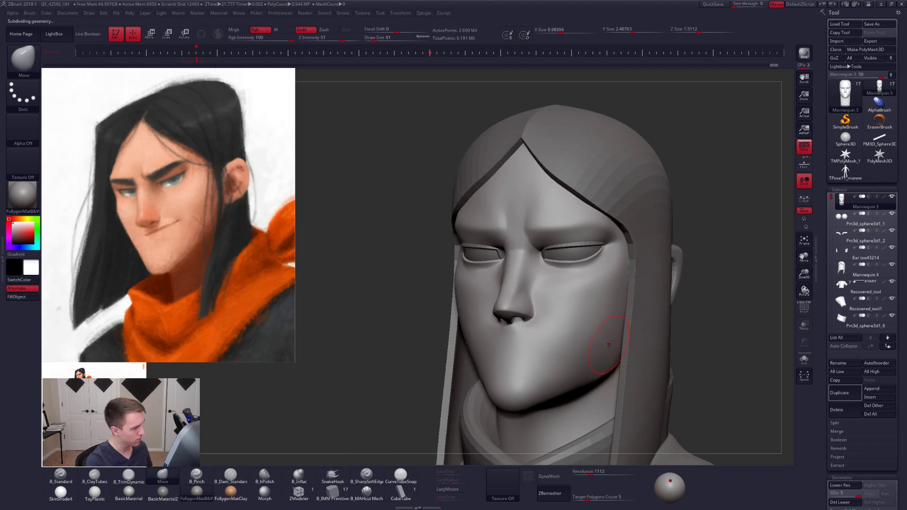
- Reposition the inner ends of the brows with the Move brush at subdivision level 2
shift+right_drag(525, 231, 534, 232)
key(alt+f)
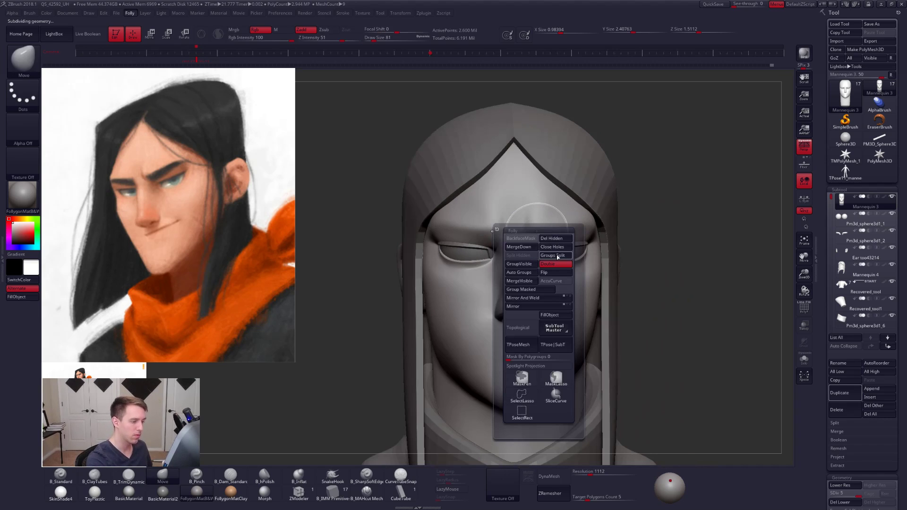
key(shift+d)
key(shift+d)
key(shift+d)
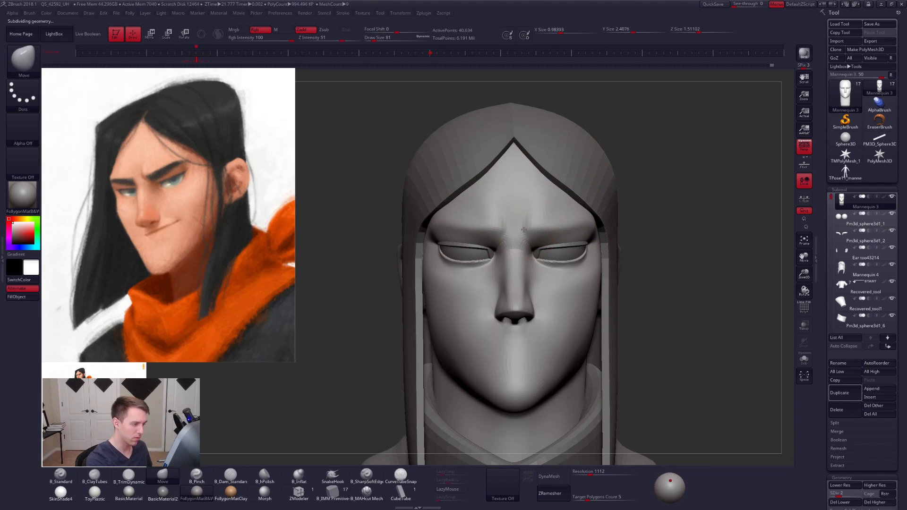
right_drag(522, 230, 543, 229)
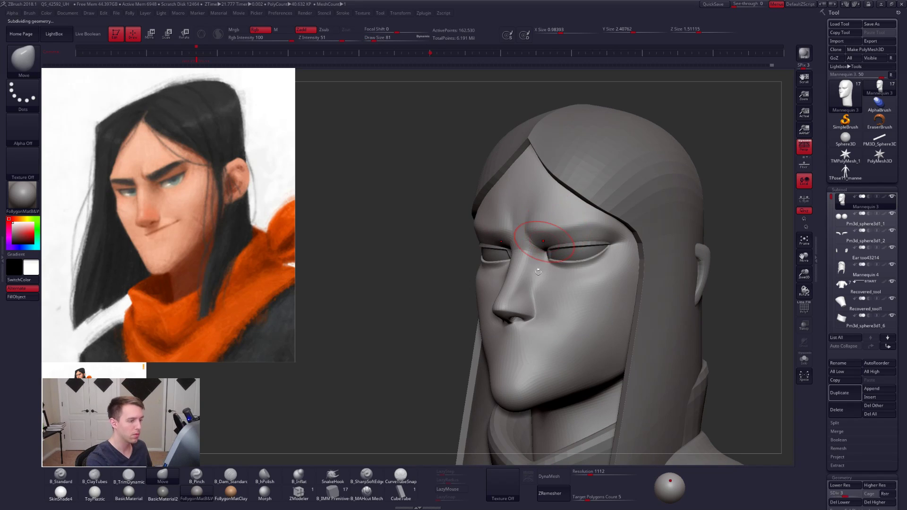
- Raise the head to subdivision level 5, smooth the side of the nose and set the draw size to 67
key(d)
key(d)
right_click(579, 288)
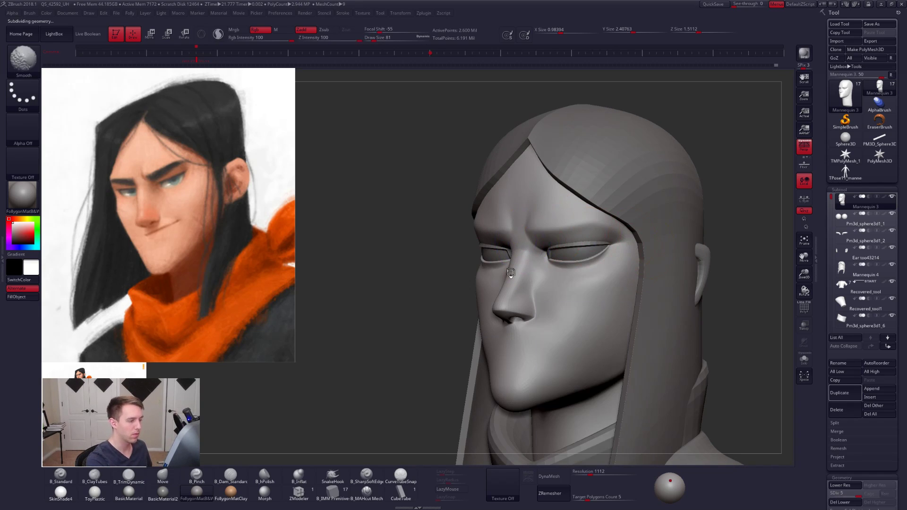
key(space)
drag(531, 327, 537, 329)
alt+right_drag(536, 390, 546, 359)
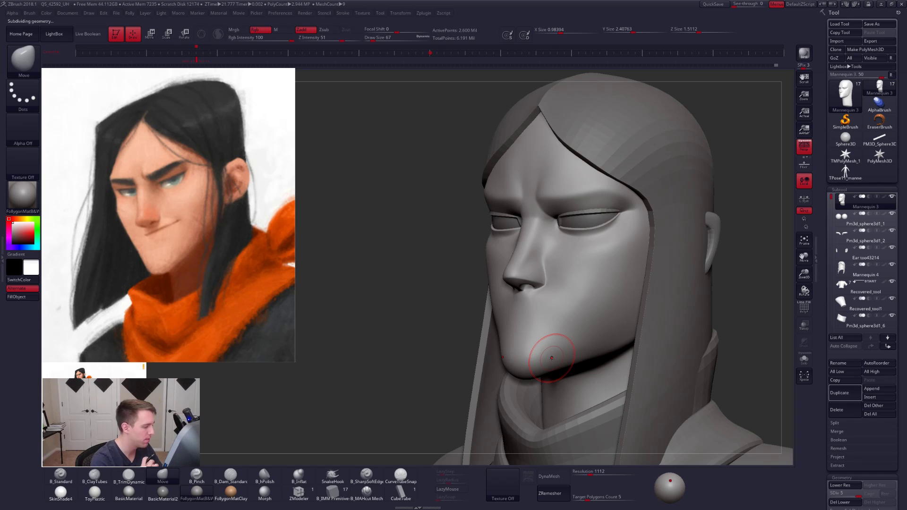
- Isolate the head and reshape the cheeks and jaw with the Move brush at subdivision level 1, draw size 140
ctrl+right_drag(642, 326, 594, 353)
key(alt+s)
ctrl+right_drag(594, 352, 596, 371)
key(shift+d)
key(shift+d)
key(shift+d)
key(shift+d)
key(space)
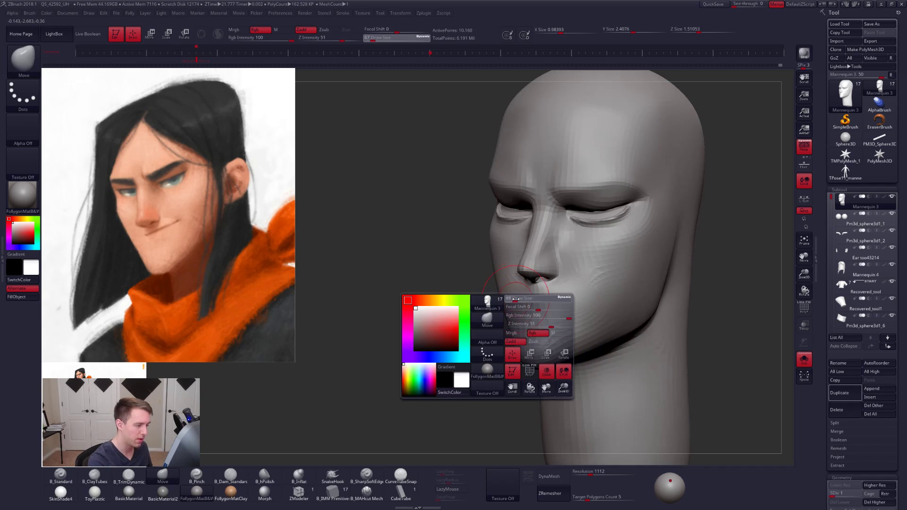
drag(510, 300, 515, 300)
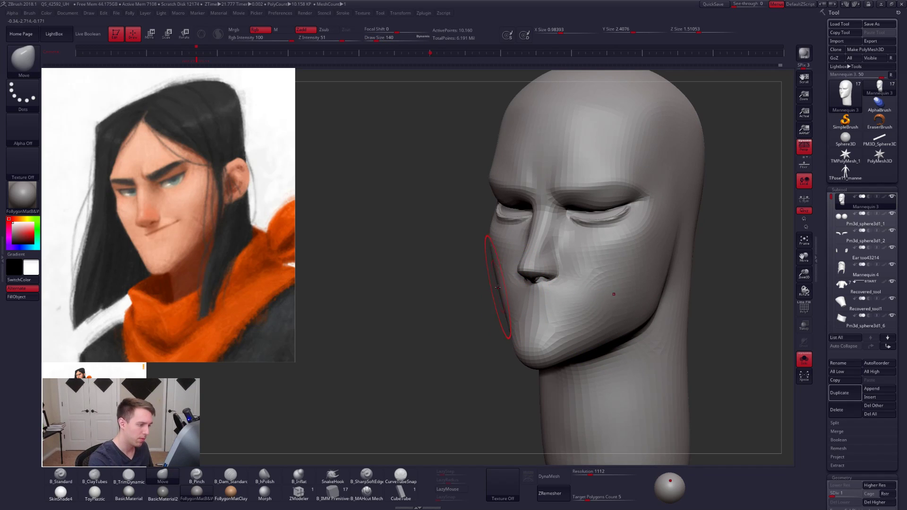
right_drag(499, 289, 551, 297)
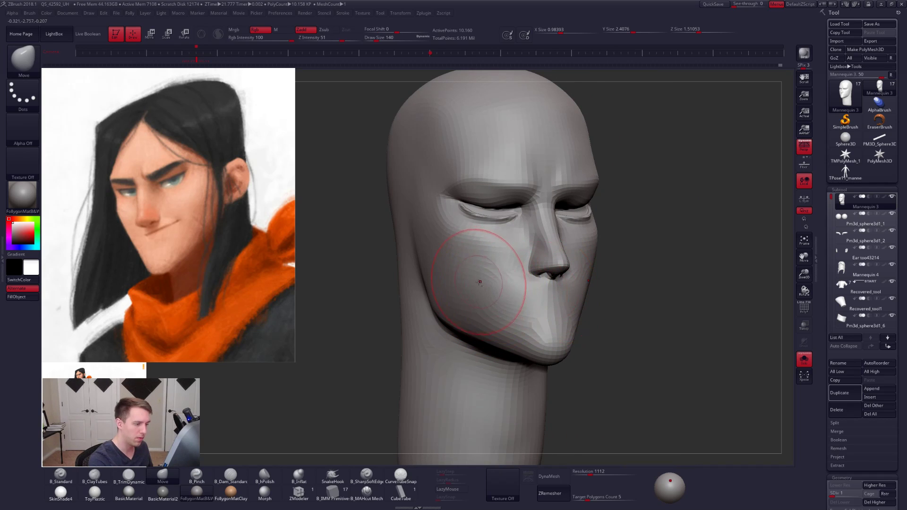
drag(477, 284, 470, 288)
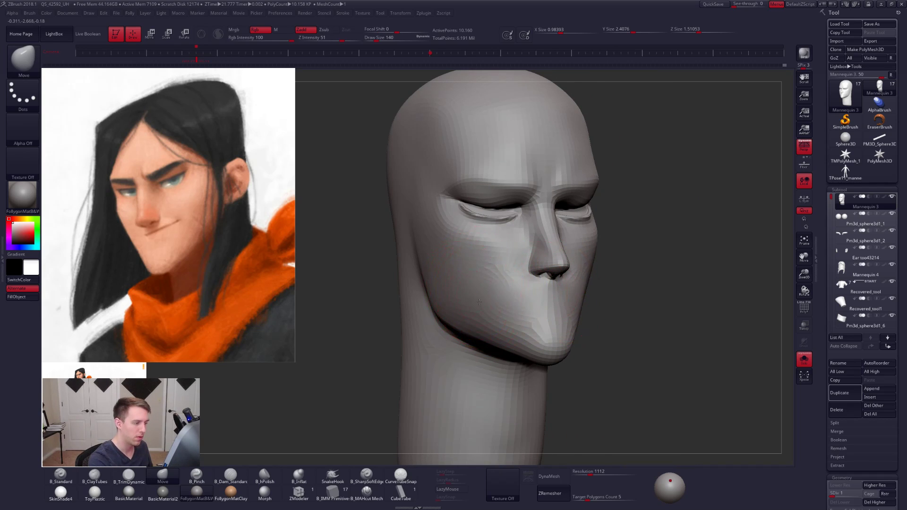
- Adjust the lower face in profile at draw size 130, compare it with all subtools shown, and set the draw size to 227
key(space)
mouse_move(479, 301)
shift+right_down()
mouse_move(581, 318)
mouse_move(509, 317)
mouse_move(548, 317)
mouse_move(533, 326)
shift+right_up()
key(alt+s)
key(alt+s)
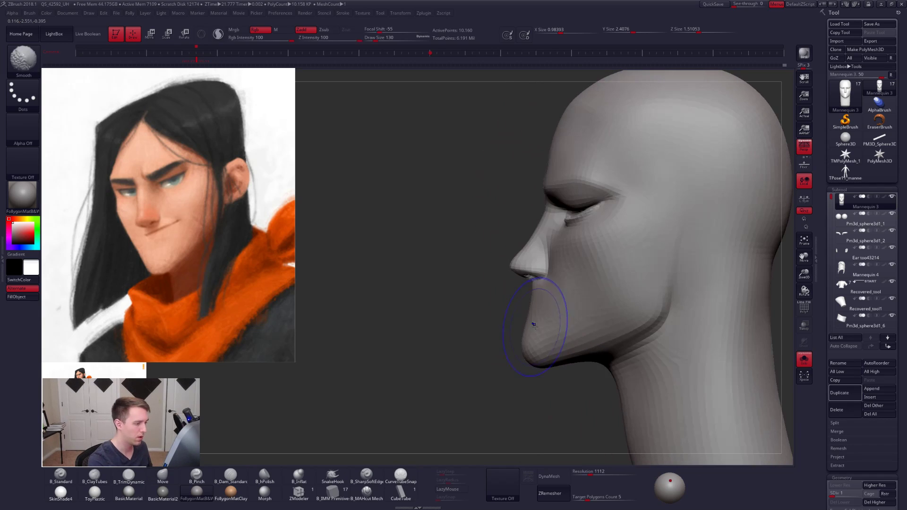
key(space)
key(alt+s)
mouse_move(581, 349)
ctrl+right_down()
mouse_move(560, 310)
mouse_move(579, 412)
ctrl+right_up()
key(alt+s)
key(space)
drag(561, 315, 565, 315)
- Mask the chin and mouth area in profile with MaskLasso and invert the mask so only the chin stays editable
key(ctrl)
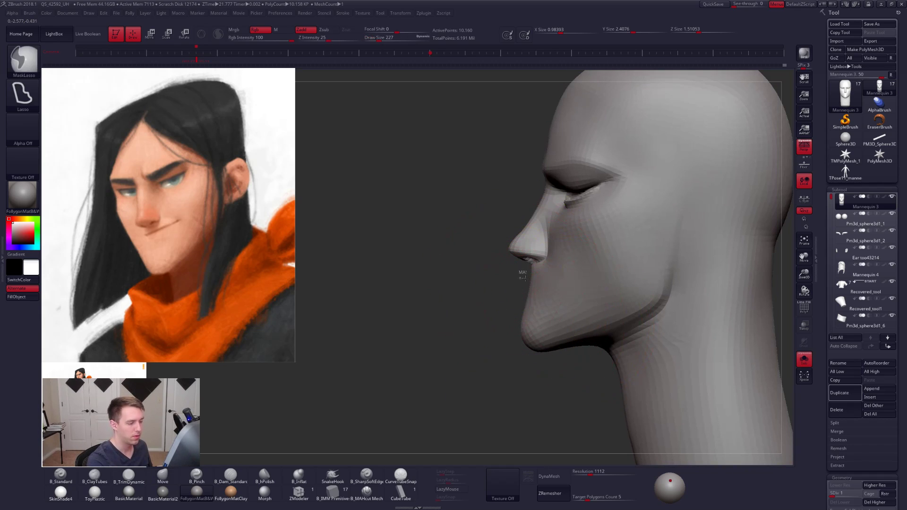
mouse_move(522, 277)
ctrl+mouse_down()
mouse_move(589, 317)
mouse_move(375, 395)
mouse_move(331, 435)
ctrl+mouse_up()
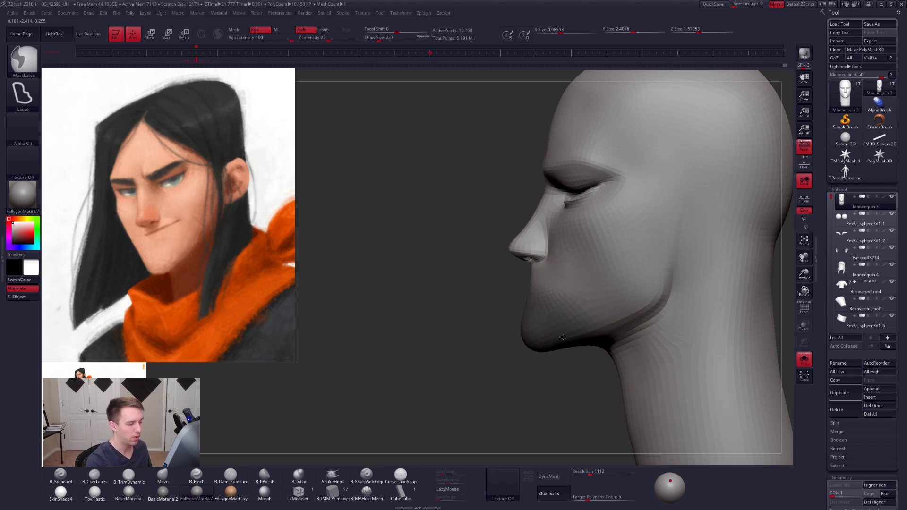
key(ctrl+i)
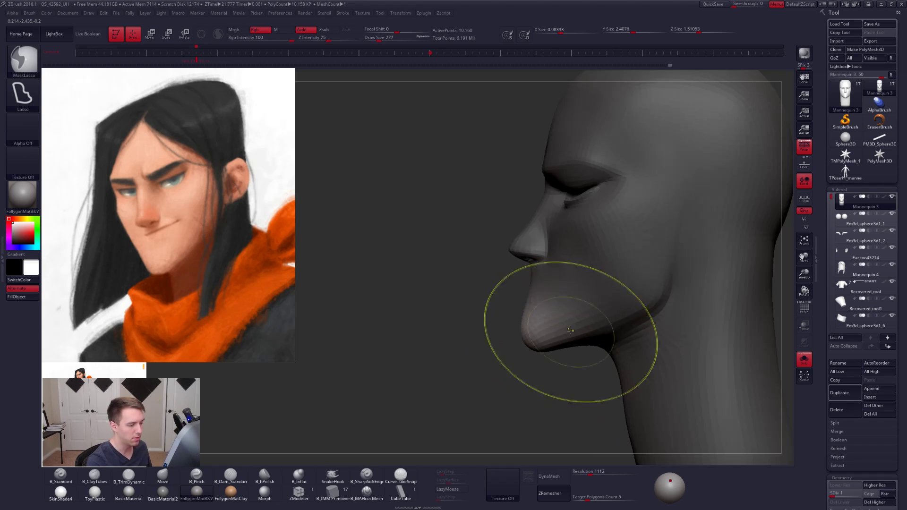
key(shift)
- Draw a Transpose line from the jaw corner out past the chin, shift the unmasked chin along it, and clear the mask
key(w)
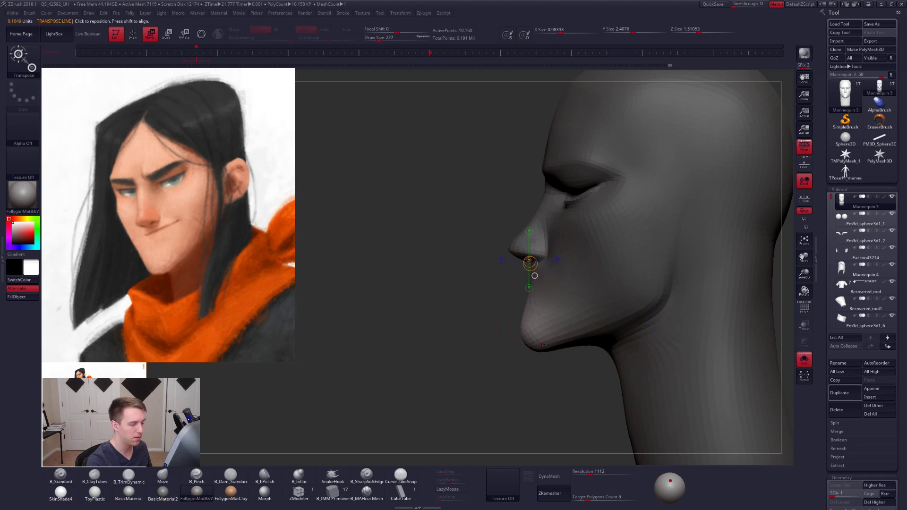
drag(649, 304, 345, 415)
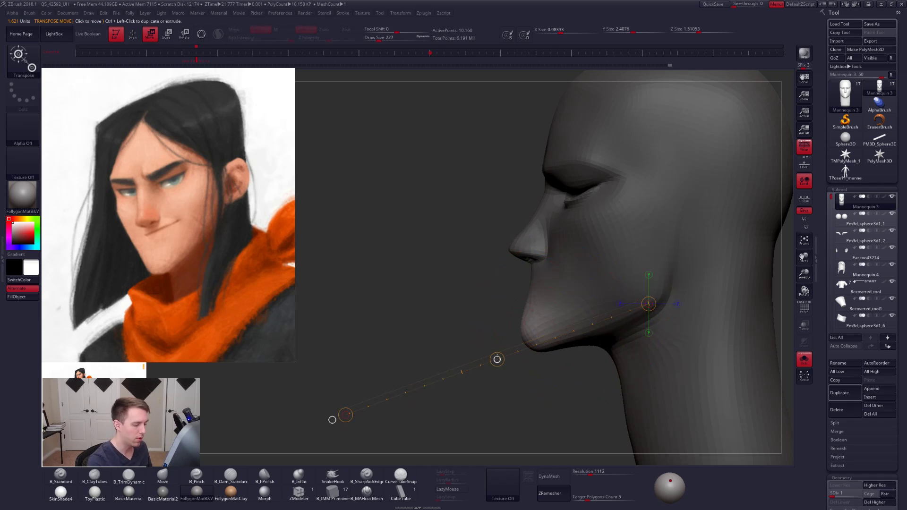
mouse_move(501, 360)
mouse_down()
mouse_move(603, 341)
mouse_move(607, 331)
mouse_up()
key(q)
mouse_move(652, 349)
mouse_down()
mouse_move(579, 340)
mouse_move(646, 310)
mouse_up()
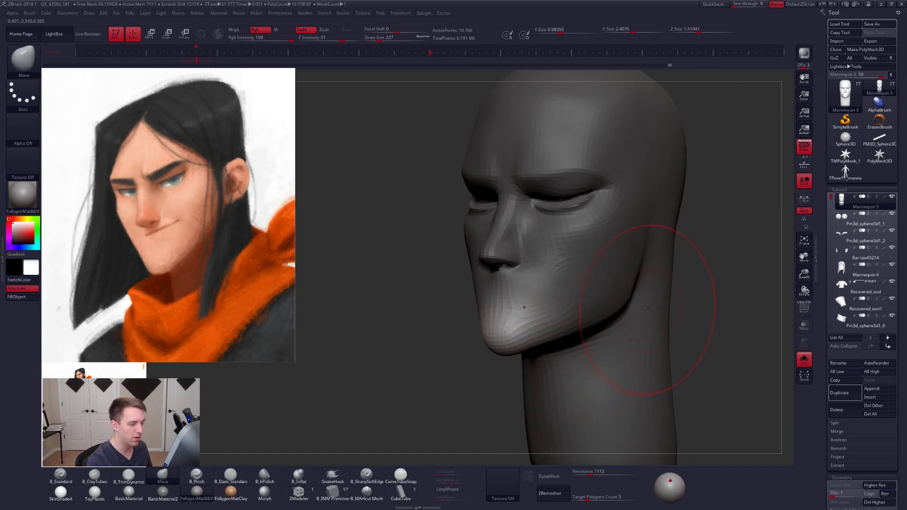
mouse_move(558, 345)
shift+mouse_down()
mouse_move(496, 364)
mouse_move(501, 345)
shift+mouse_up()
- Refine the chin and mouth profile with the Move brush at draw sizes between 121 and 170
key(space)
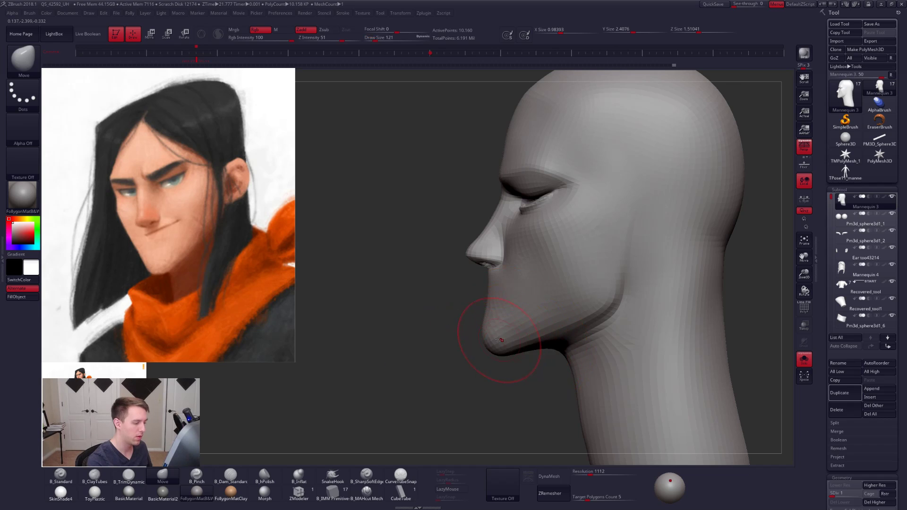
alt+right_drag(490, 330, 517, 335)
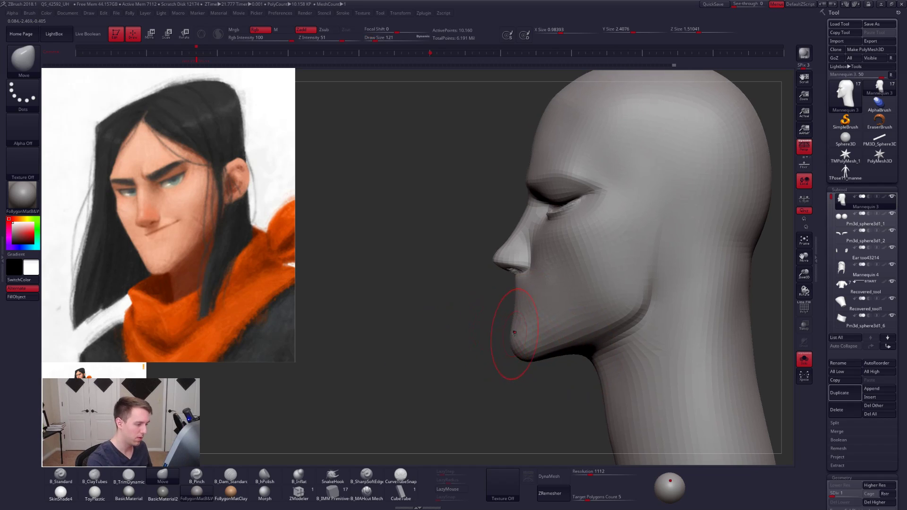
key(space)
drag(513, 333, 512, 333)
mouse_move(513, 329)
right_down()
mouse_move(540, 333)
mouse_move(521, 333)
mouse_move(544, 327)
mouse_move(534, 321)
right_up()
key(space)
drag(535, 319, 540, 300)
key(space)
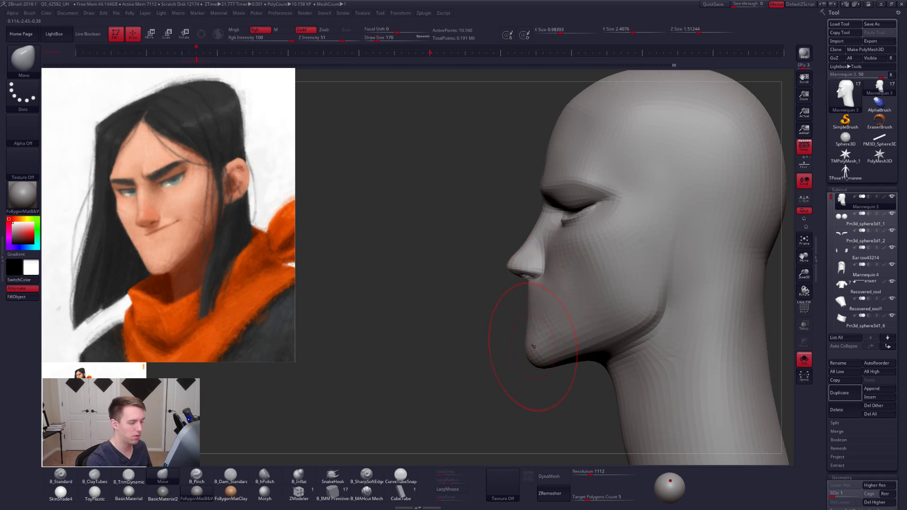
key(space)
drag(539, 345, 524, 345)
mouse_move(534, 340)
right_down()
mouse_move(553, 324)
mouse_move(562, 331)
mouse_move(538, 341)
mouse_move(553, 348)
mouse_move(524, 353)
mouse_move(532, 348)
right_up()
- Raise the head to subdivision level 2, set the draw size to 68, and check the jaw from the front with all subtools shown
key(d)
key(space)
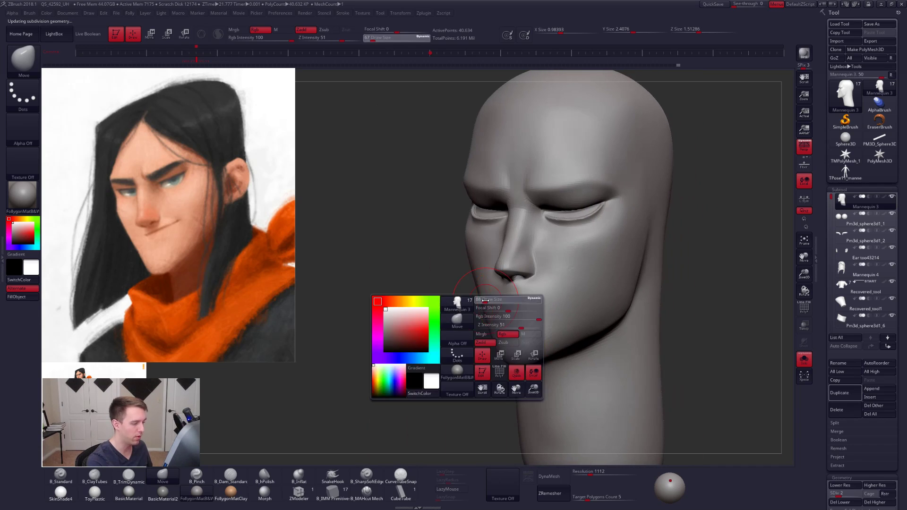
mouse_move(517, 316)
shift+right_down()
mouse_move(530, 320)
mouse_move(524, 280)
mouse_move(573, 313)
mouse_move(587, 307)
mouse_move(590, 322)
shift+right_up()
key(alt+s)
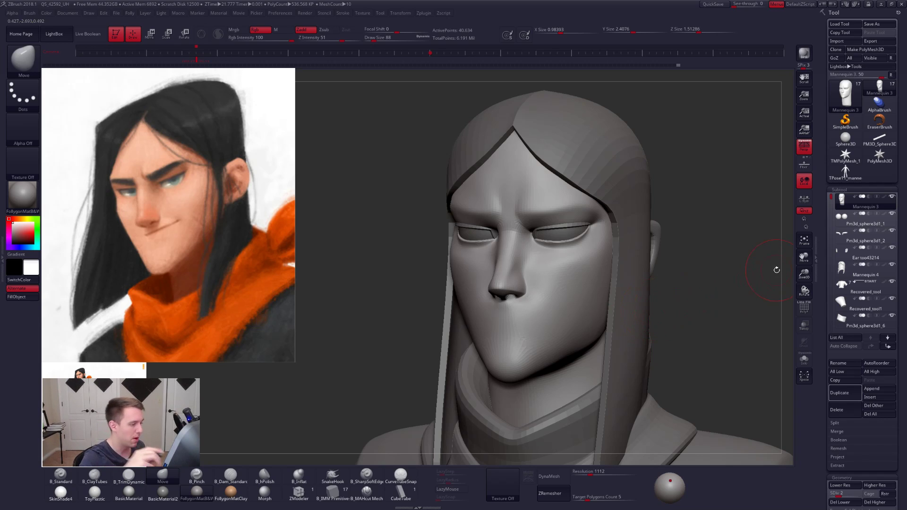
drag(685, 327, 742, 329)
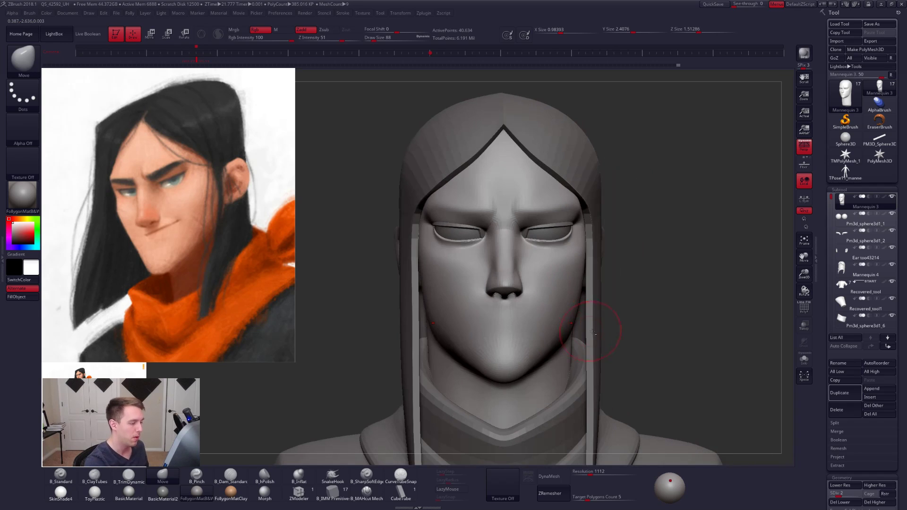
alt+drag(593, 332, 632, 332)
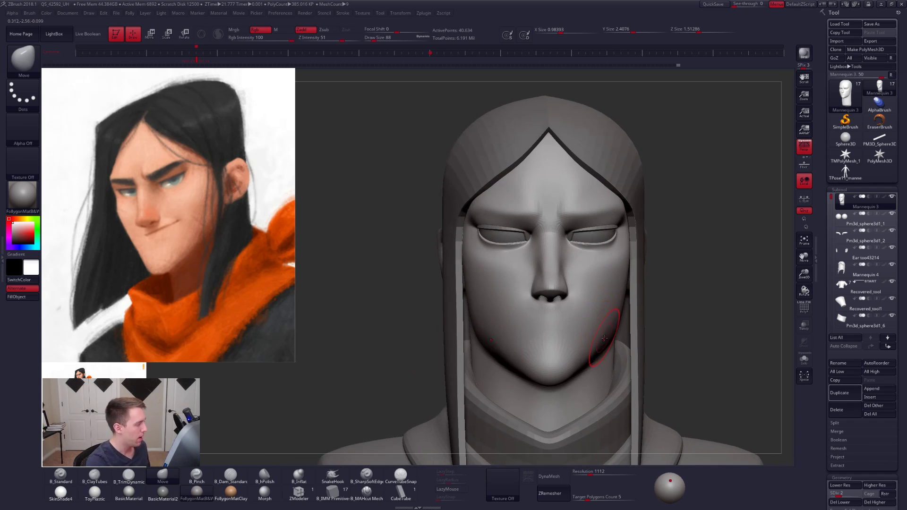
- Raise the head to subdivision level 5 and adjust the jawline, comparing the isolated head with the full character
key(d)
key(d)
key(d)
right_drag(603, 337, 580, 329)
alt+right_drag(602, 265, 589, 324)
key(alt+s)
alt+right_drag(593, 400, 585, 344)
key(alt+s)
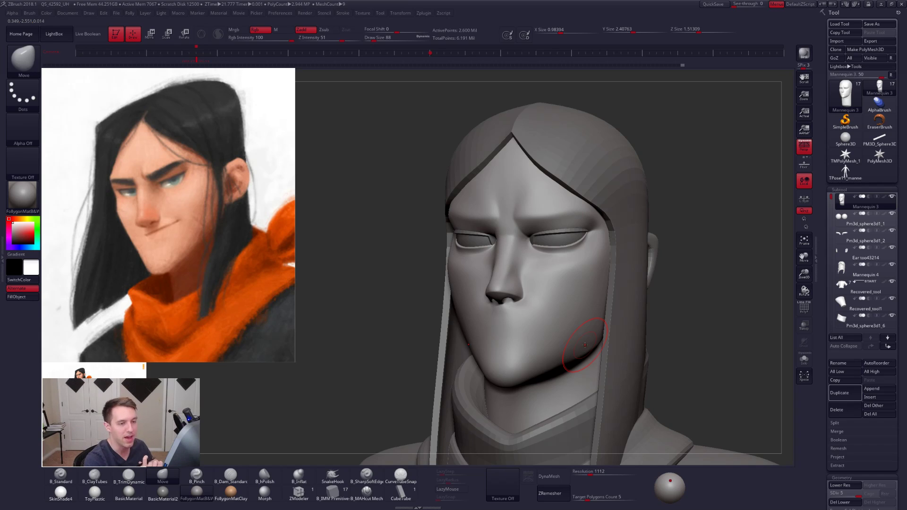
- Switch to the TPose11 mannequin tool, delete its mesh, and return to the Mannequin 3 tool
click(845, 171)
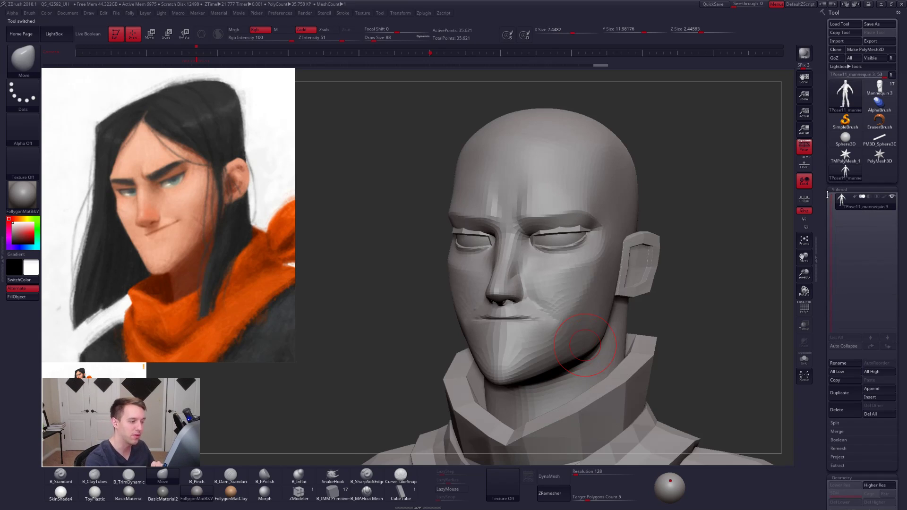
click(840, 410)
click(780, 425)
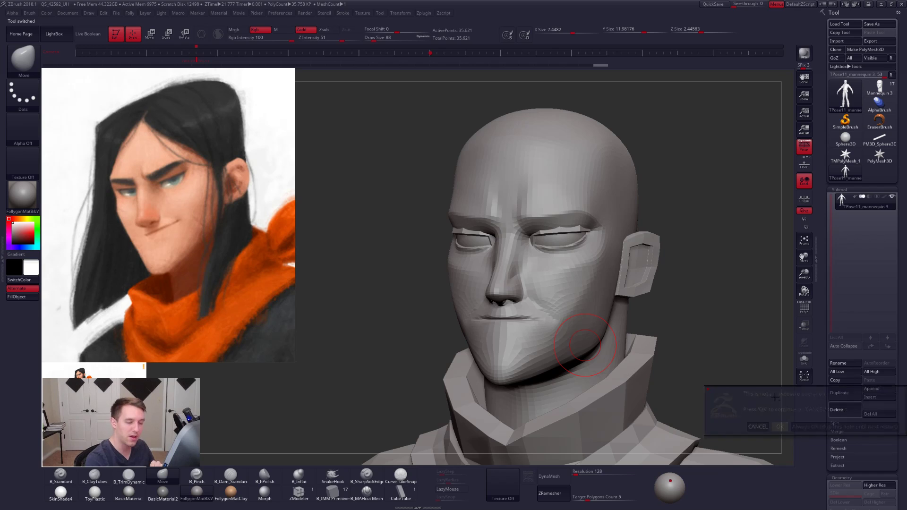
click(871, 90)
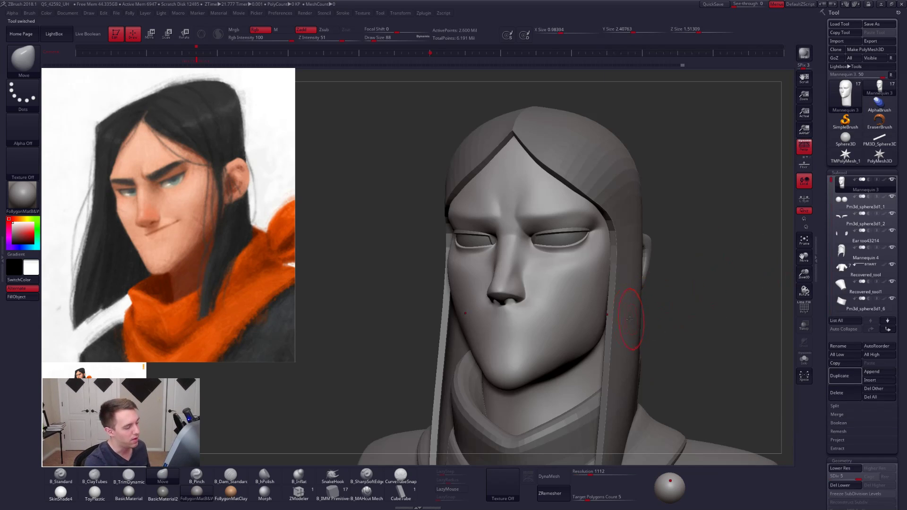
- Set the draw size to 43, isolate the head and choose the B_Dam_Standard brush
mouse_move(675, 321)
mouse_down()
mouse_move(656, 321)
mouse_move(681, 322)
mouse_move(676, 336)
mouse_up()
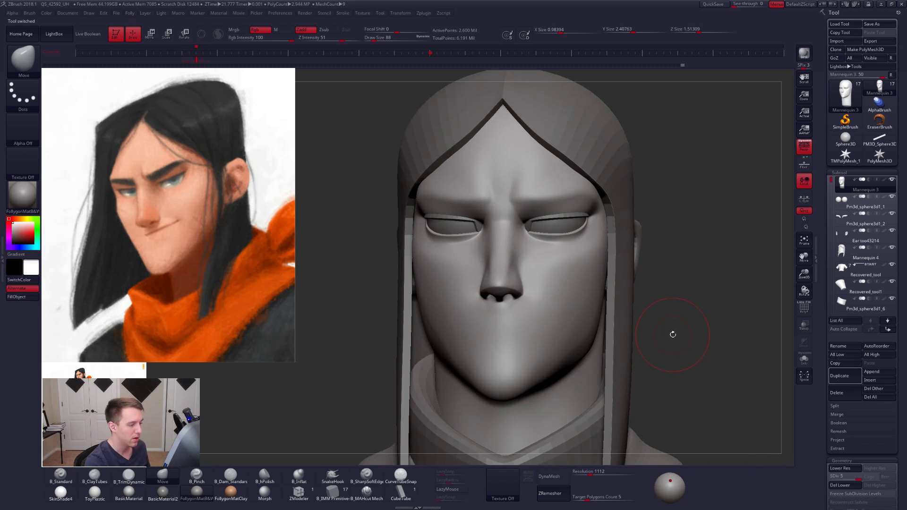
shift+drag(673, 335, 642, 332)
key(space)
click(534, 250)
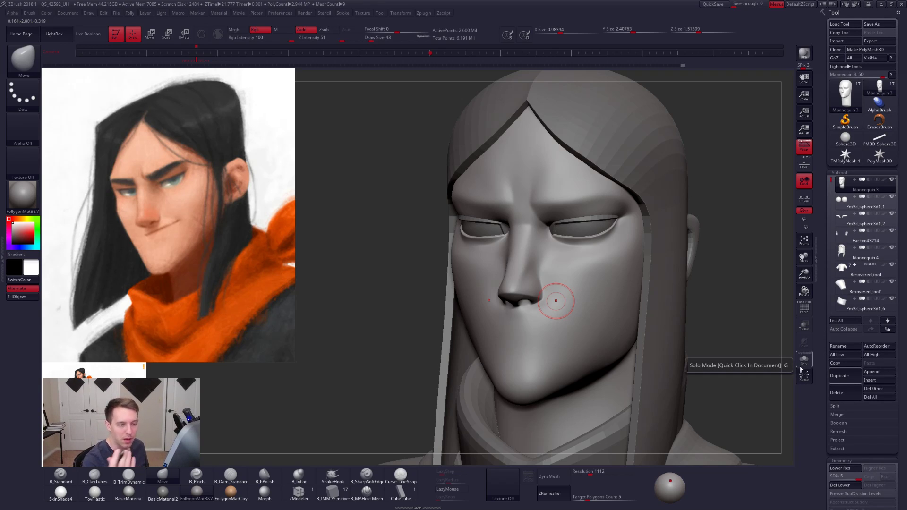
alt+right_drag(570, 383, 550, 357)
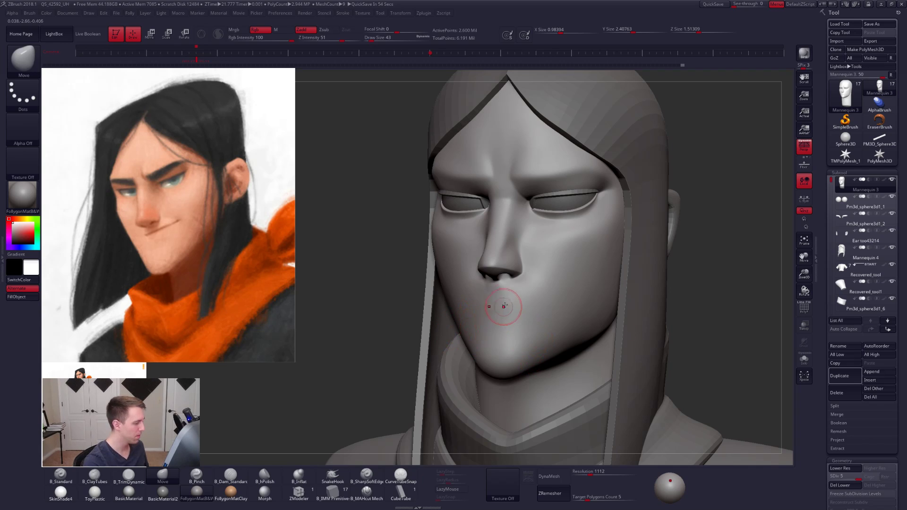
key(shift+f)
key(shift+f)
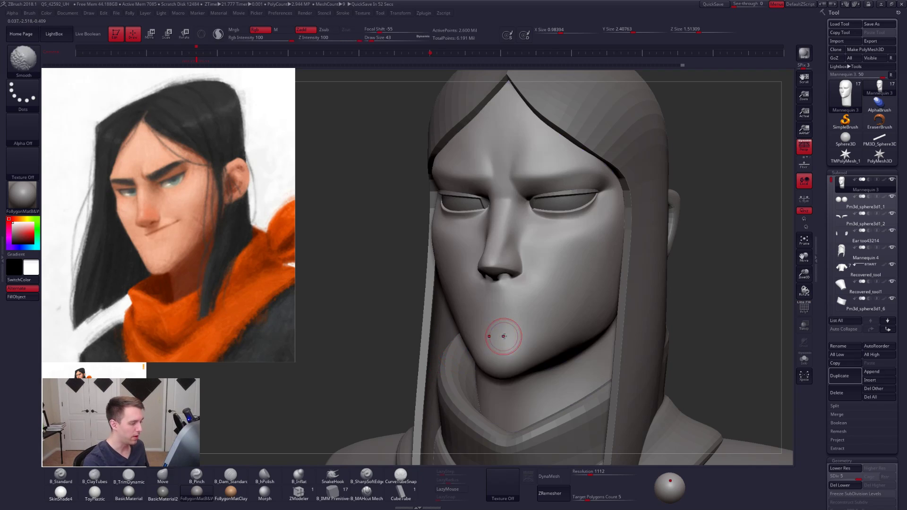
key(alt+shift+s)
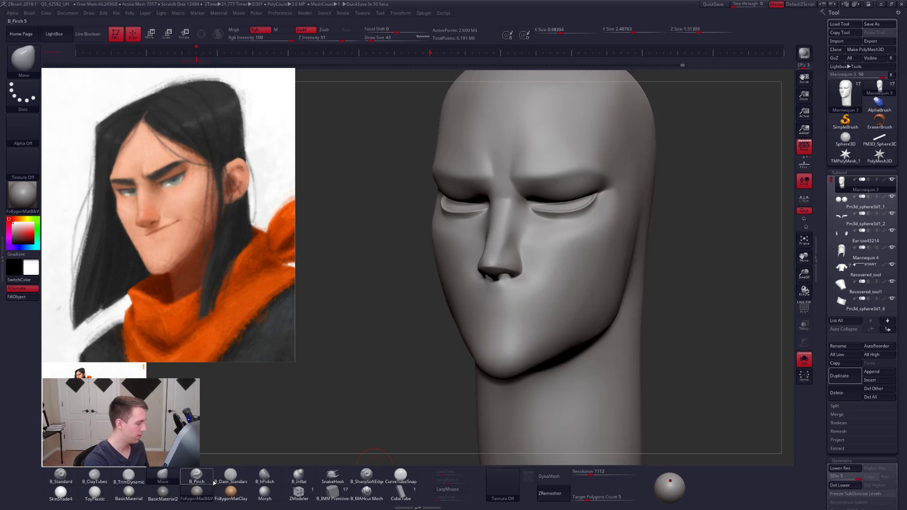
click(230, 475)
- Test diagonal creases on the cheek, turning on LazyMouse and reducing the draw size to 21, and undo the test creases
drag(536, 325, 616, 243)
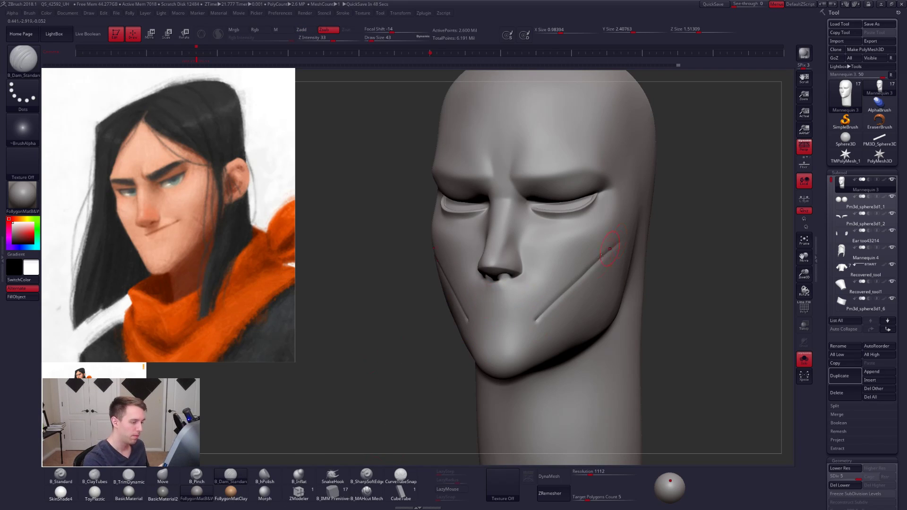
click(451, 489)
drag(549, 335, 599, 283)
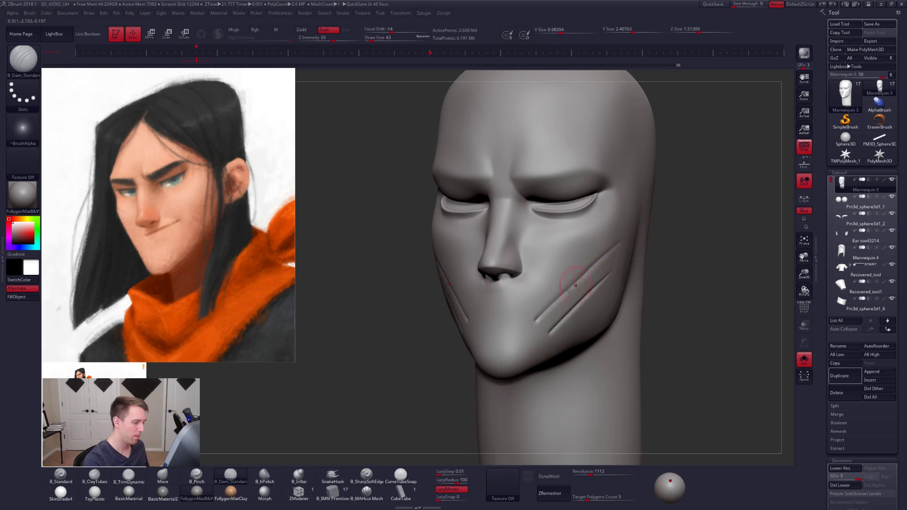
key(space)
key(ctrl+z)
key(ctrl+z)
key(ctrl+z)
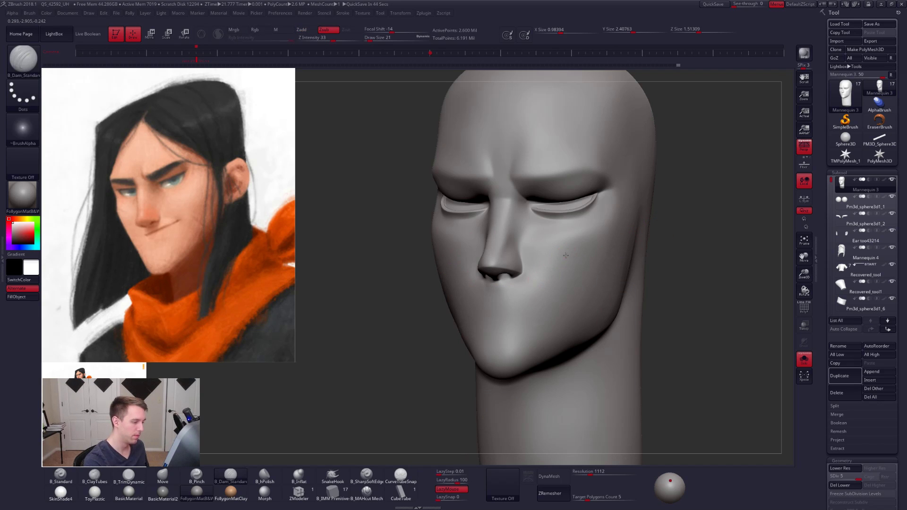
- Try a short cheek crease and a mouth line beneath the nose with B_Dam_Standard, undoing both strokes
mouse_move(563, 258)
mouse_down()
mouse_move(527, 323)
mouse_move(583, 283)
mouse_up()
key(ctrl+z)
mouse_move(516, 287)
shift+right_down()
mouse_move(544, 286)
mouse_move(519, 293)
mouse_move(519, 351)
mouse_move(497, 352)
shift+right_up()
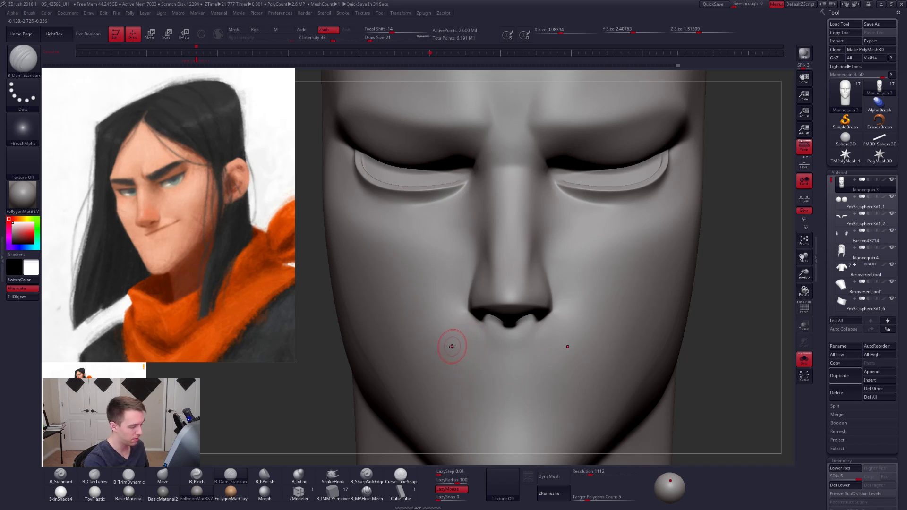
drag(508, 344, 551, 343)
key(ctrl+z)
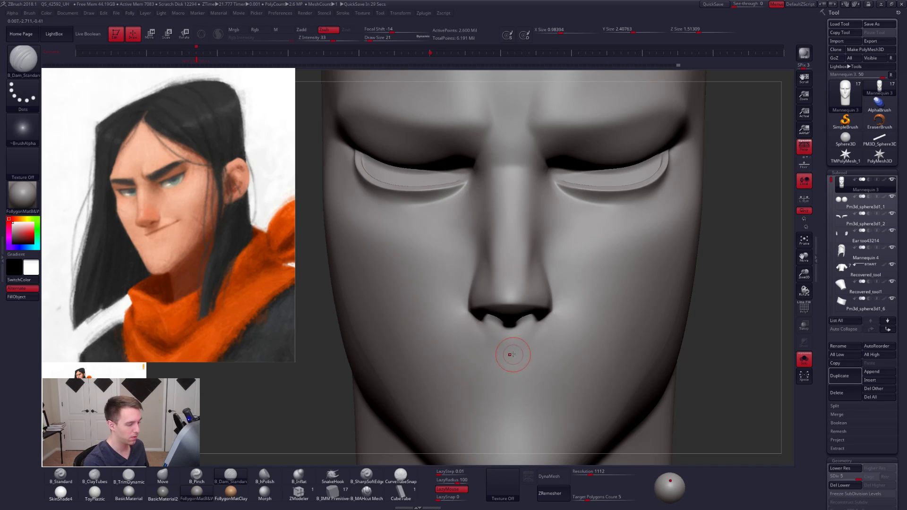
- Carve a symmetrical, gently upturned mouth line below the nose with B_Dam_Standard at draw size 21
drag(543, 349, 633, 333)
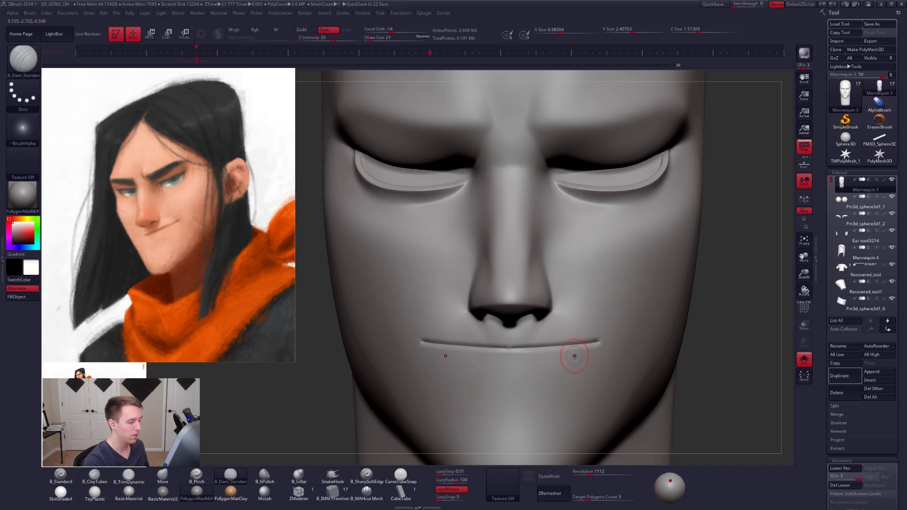
alt+right_drag(575, 358, 631, 333)
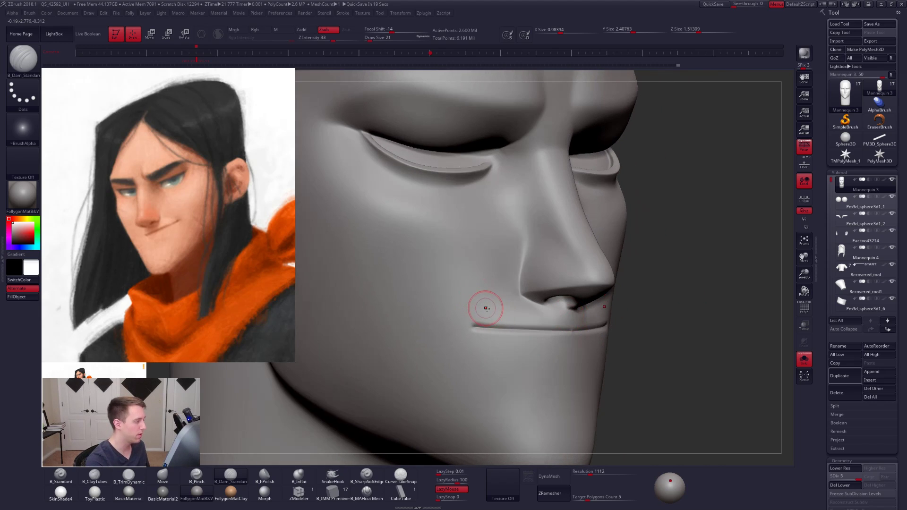
right_drag(486, 308, 457, 306)
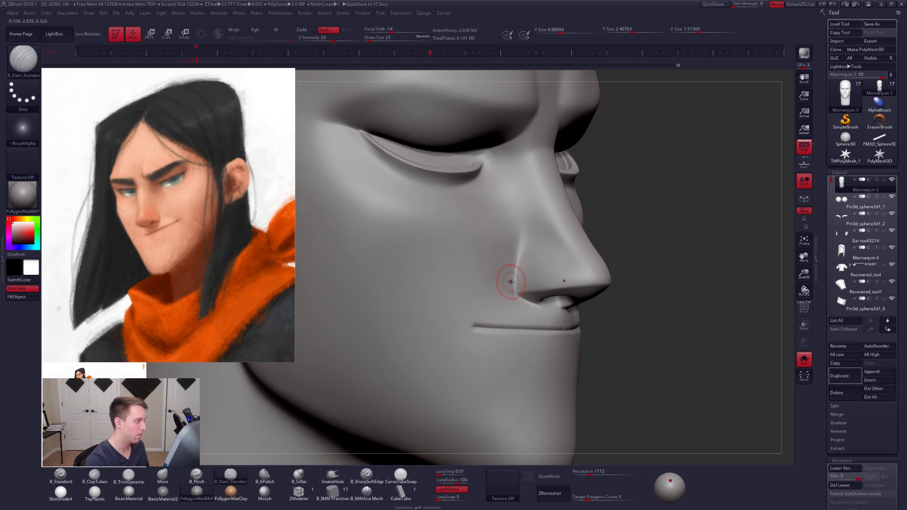
- Carve symmetrical creases from the nostrils to the mouth corners and deepen the mouth line with B_Dam_Standard at draw size 21
mouse_move(508, 282)
right_down()
mouse_move(558, 326)
mouse_move(574, 308)
right_up()
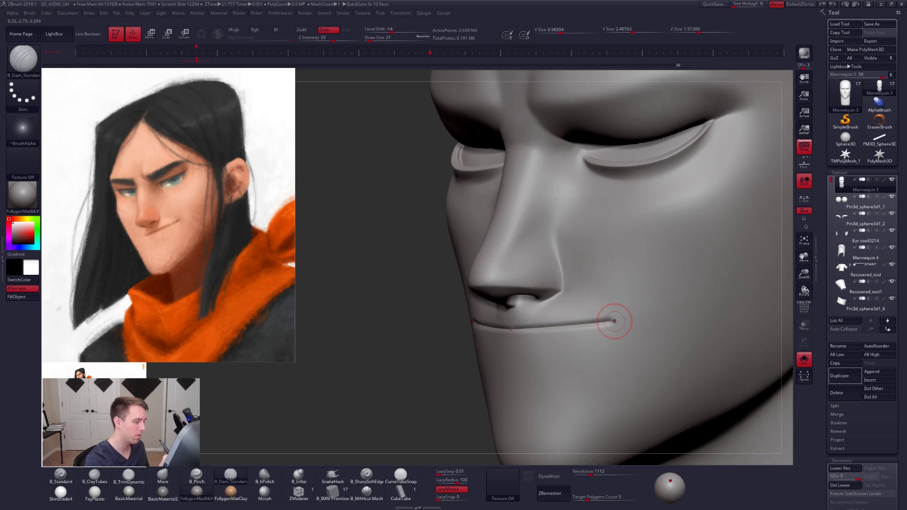
drag(599, 309, 536, 252)
right_drag(583, 325, 629, 328)
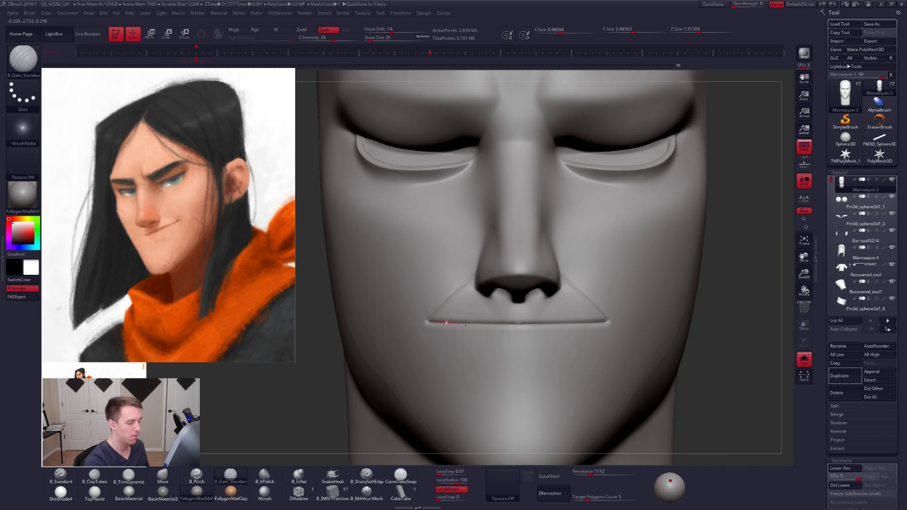
drag(535, 325, 625, 331)
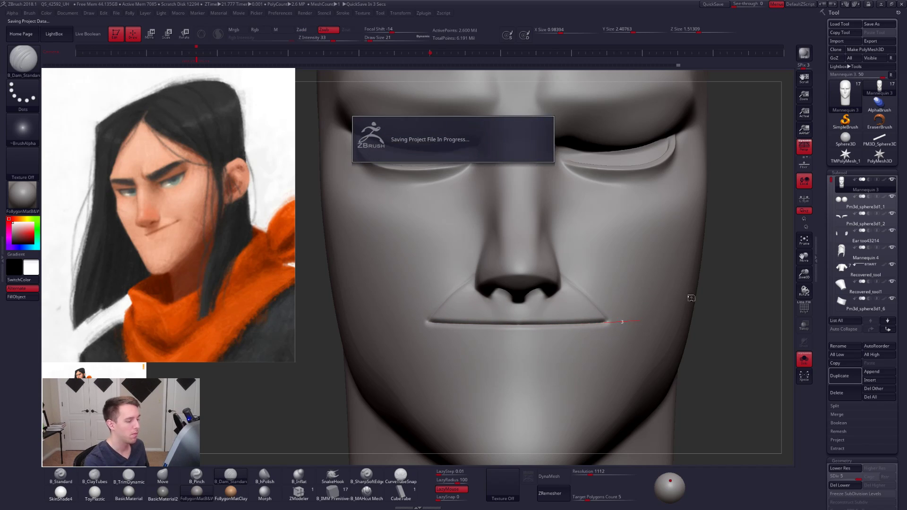
mouse_move(728, 300)
alt+mouse_down()
mouse_move(693, 292)
mouse_move(695, 310)
mouse_move(680, 322)
alt+mouse_up()
key(alt+s)
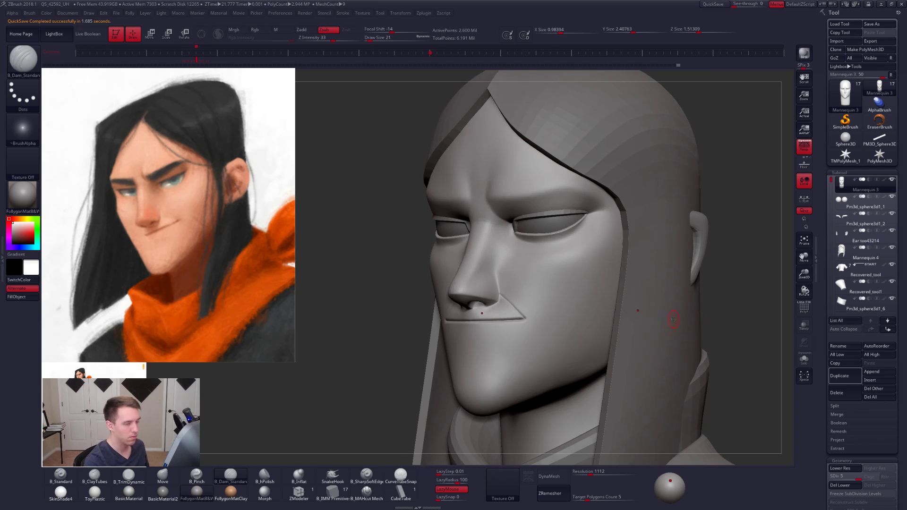
- Lower the head to subdivision level 2, isolate it, and begin smoothing the cheek surface
mouse_move(684, 323)
ctrl+right_down()
mouse_move(686, 304)
mouse_move(695, 334)
ctrl+right_up()
key(shift+d)
key(shift+d)
key(shift+d)
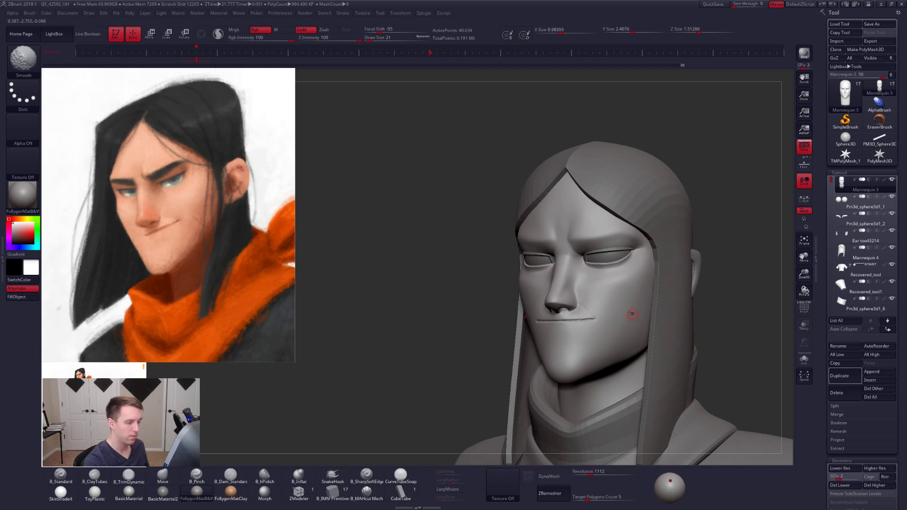
key(alt+s)
alt+right_drag(628, 290, 591, 314)
ctrl+right_drag(590, 314, 581, 328)
- Smooth the cheek around the nostril-to-mouth crease, using draw sizes 54 and 74
key(space)
drag(581, 322, 587, 322)
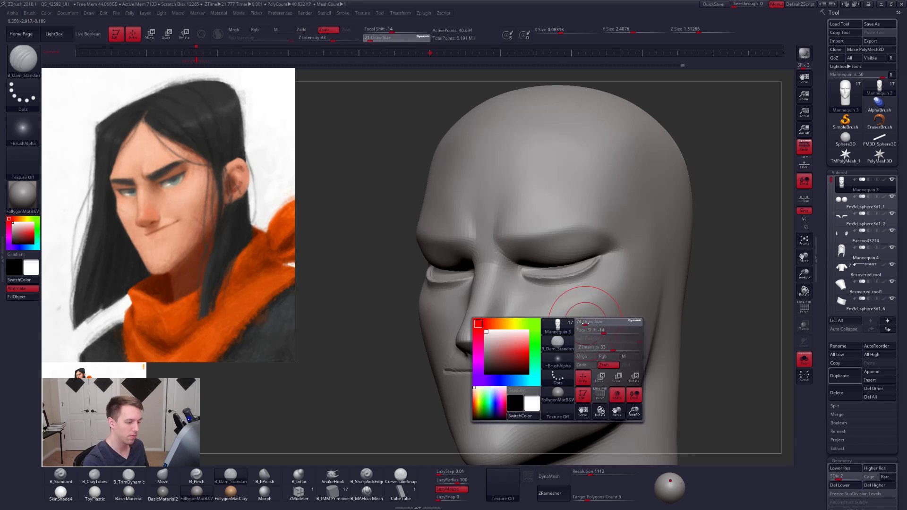
right_drag(585, 323, 556, 323)
key(space)
key(shift)
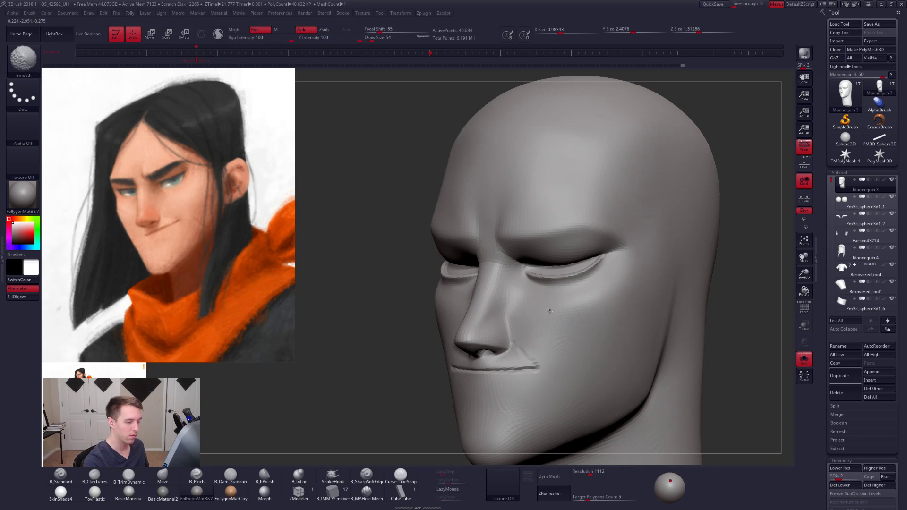
shift+drag(579, 306, 561, 321)
mouse_move(588, 321)
right_down()
mouse_move(561, 322)
mouse_move(554, 333)
right_up()
key(space)
key(space)
drag(552, 333, 551, 358)
- Reshape the cheeks with the Move brush at draw size 67, working up from subdivision level 2 to 3
key(space)
key(b)
key(m)
key(v)
key(space)
key(shift+d)
key(space)
key(d)
right_drag(533, 315, 553, 318)
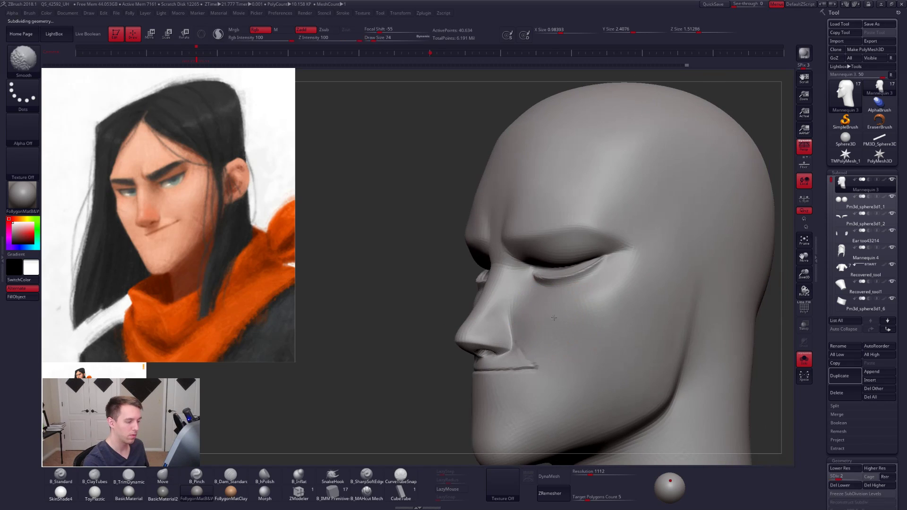
drag(589, 314, 602, 307)
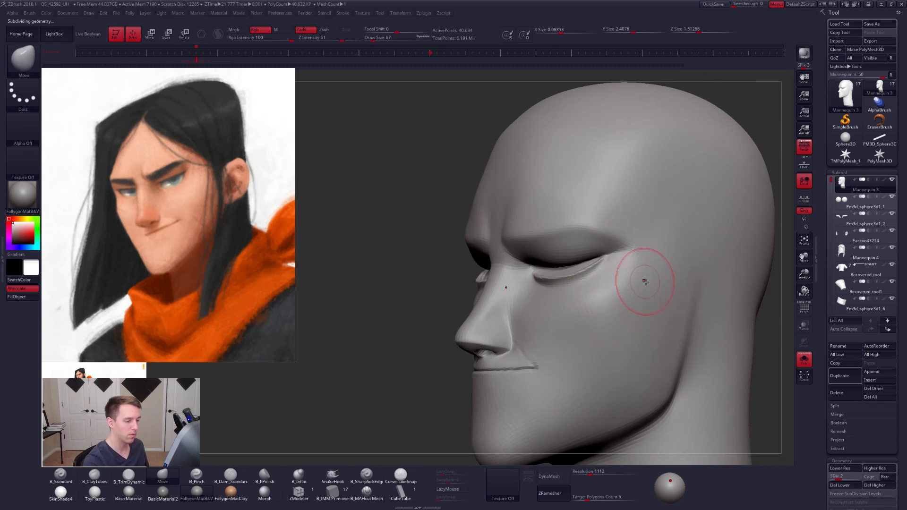
shift+right_drag(645, 281, 668, 282)
key(d)
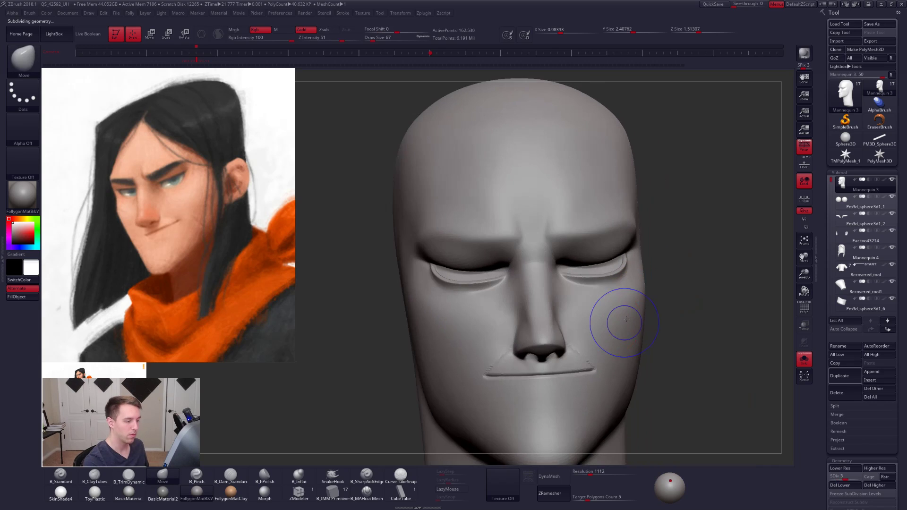
mouse_move(627, 319)
right_down()
mouse_move(632, 303)
mouse_move(631, 320)
mouse_move(622, 306)
right_up()
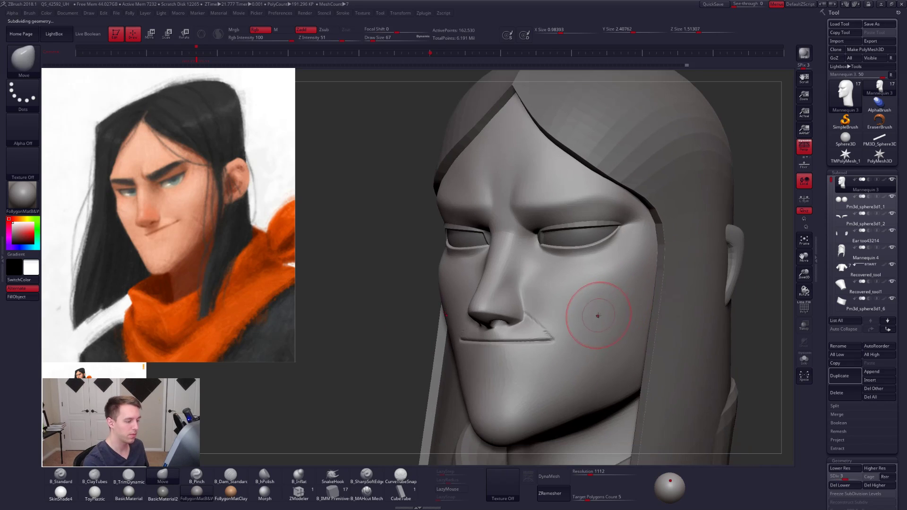
- Raise the head to subdivision level 5 and adjust the mouth corners with the Move brush at draw sizes 40 and 25
key(d)
key(d)
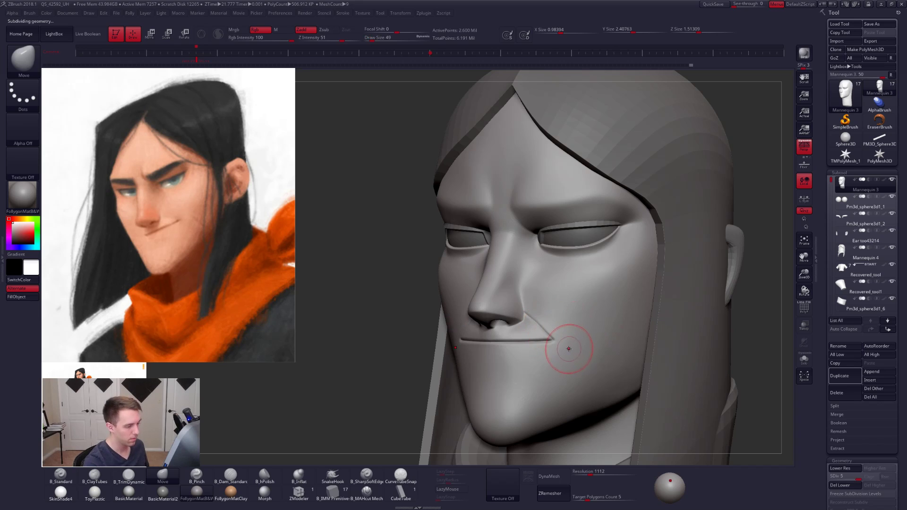
mouse_move(569, 348)
right_down()
mouse_move(581, 352)
mouse_move(575, 346)
right_up()
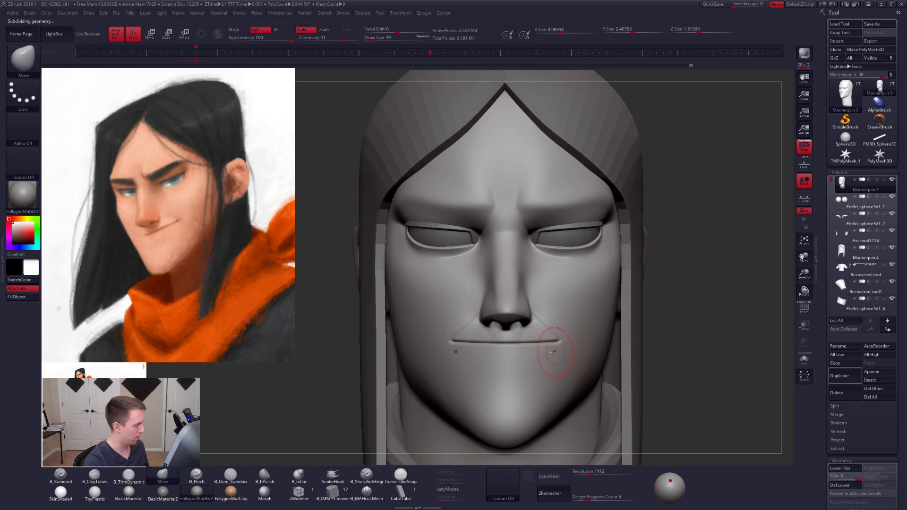
key(alt+s)
ctrl+right_drag(556, 367, 579, 369)
key(space)
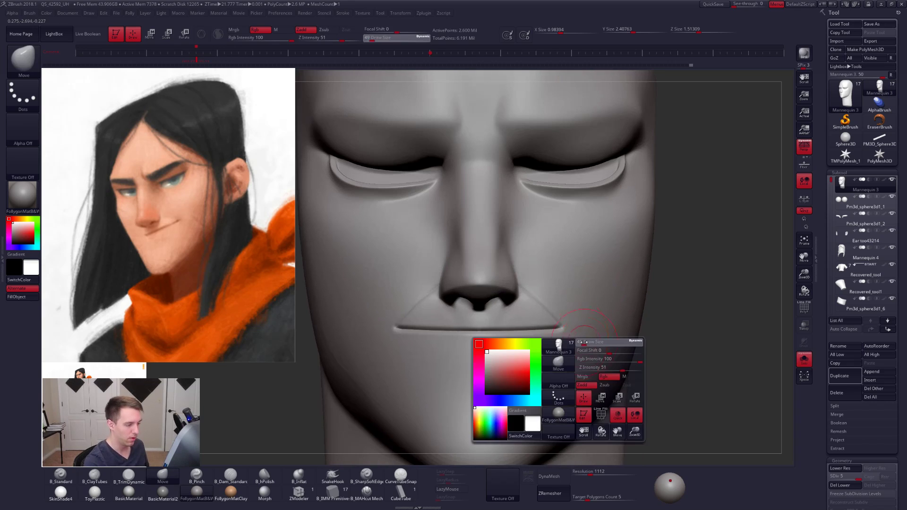
drag(595, 342, 590, 341)
mouse_move(588, 366)
ctrl+right_down()
mouse_move(570, 371)
mouse_move(583, 342)
ctrl+right_up()
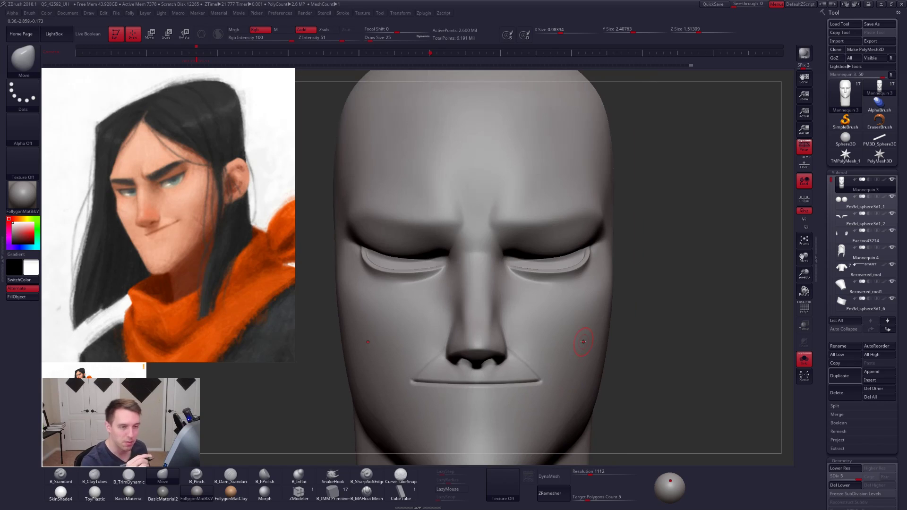
- Duplicate the head subtool and delete the copy's lower subdivision levels, with perspective turned off
click(804, 359)
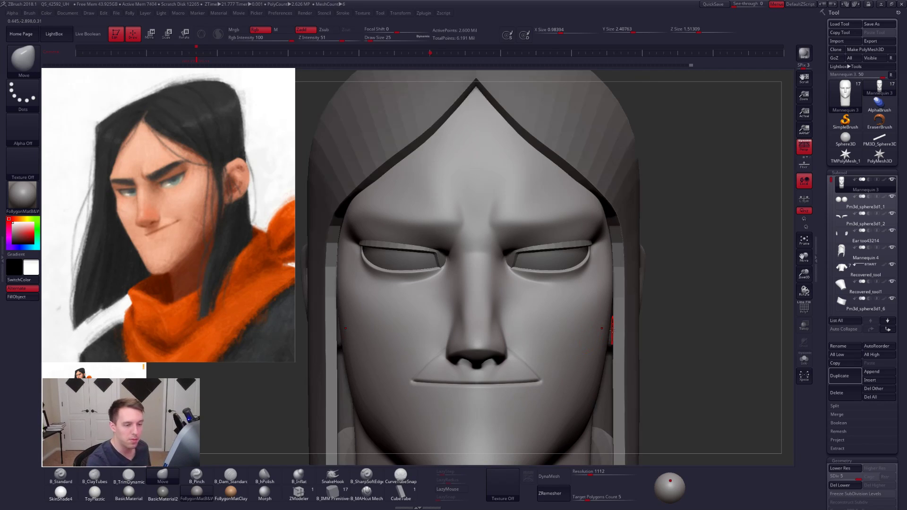
click(822, 335)
scroll(853, 357, down, 5)
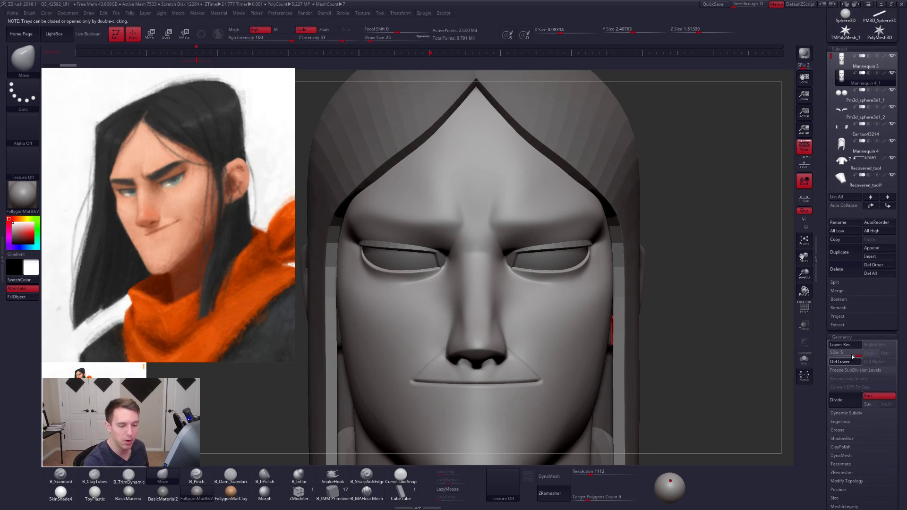
click(851, 360)
click(804, 147)
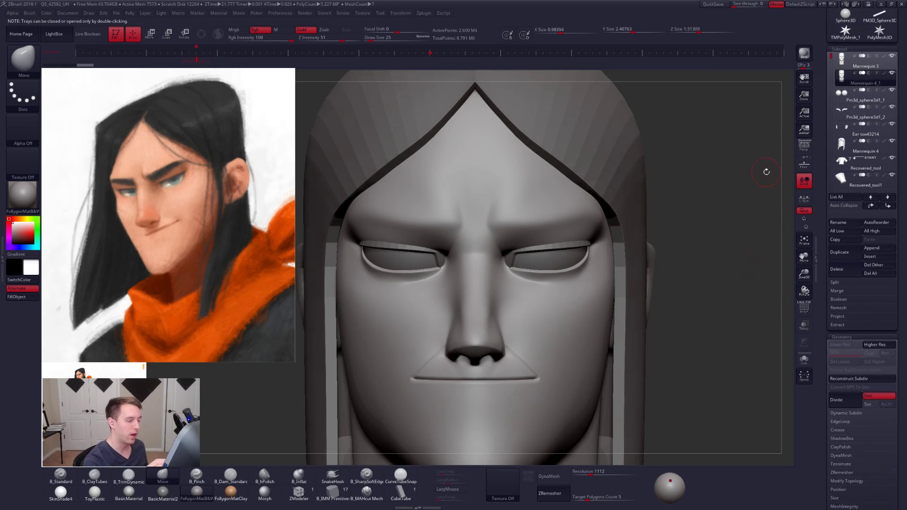
- Quick-save the project and choose the InsertEyeBLL brush
key(b)
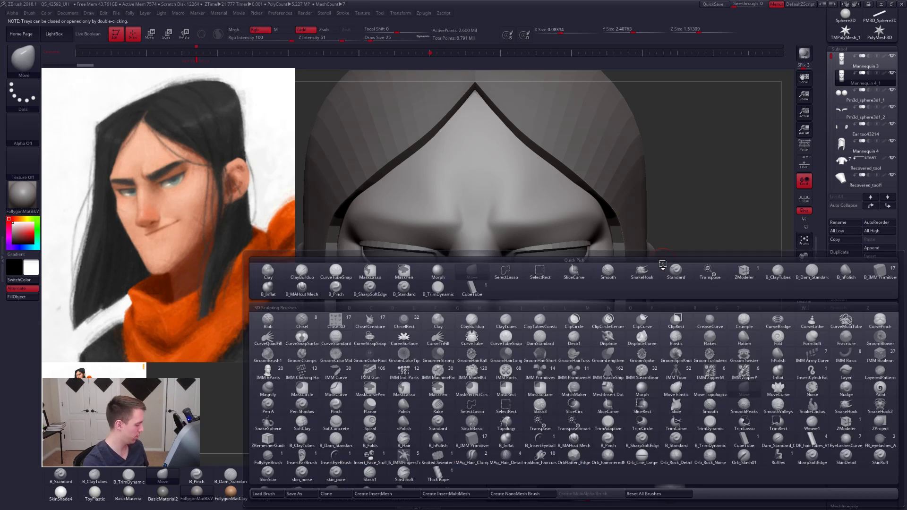
key(i)
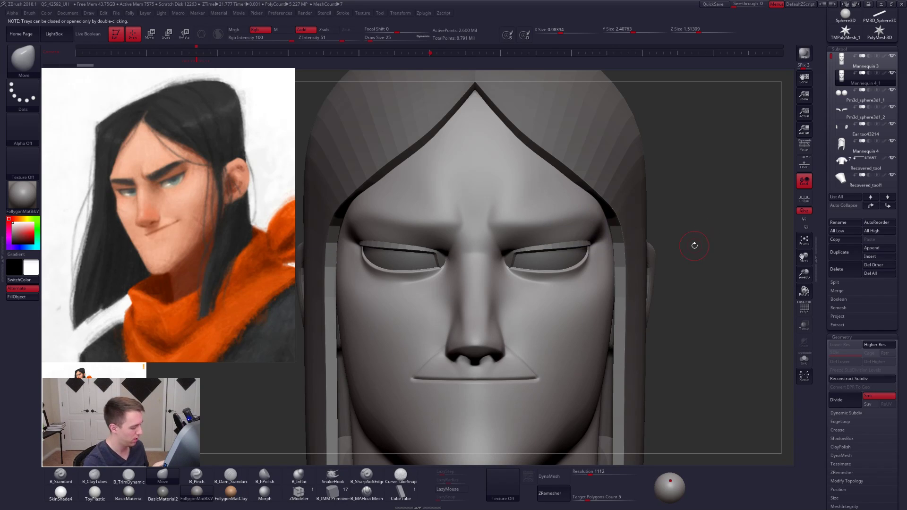
key(b)
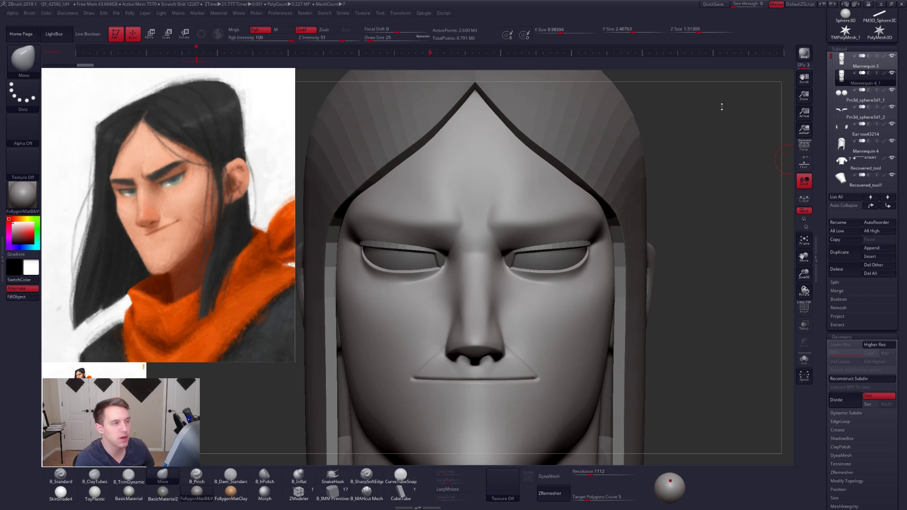
click(714, 4)
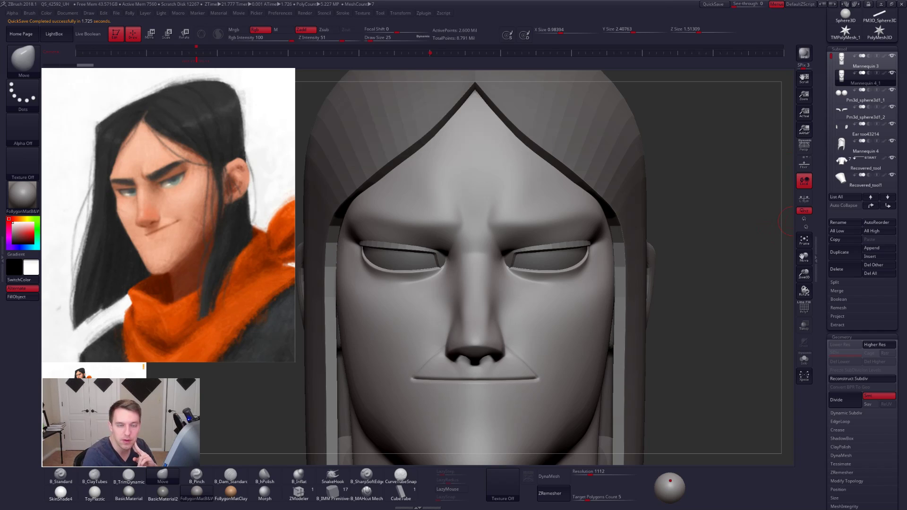
click(579, 248)
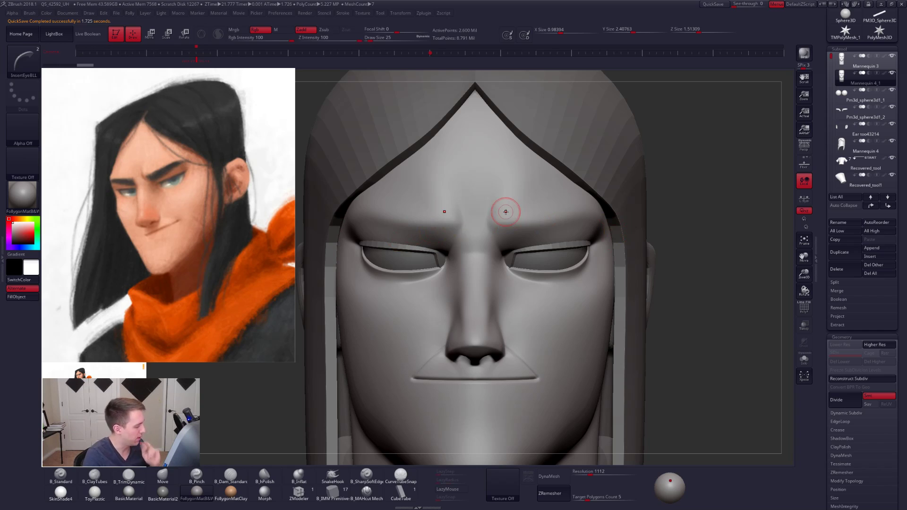
- Isolate the head copy and try to insert the Eyebrow mesh symmetrically on the brow ridge
key(shift+s)
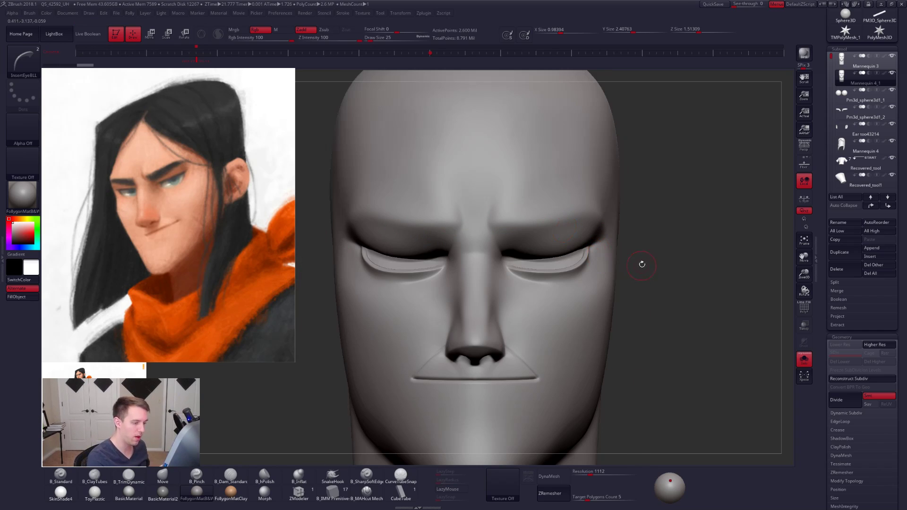
key(m)
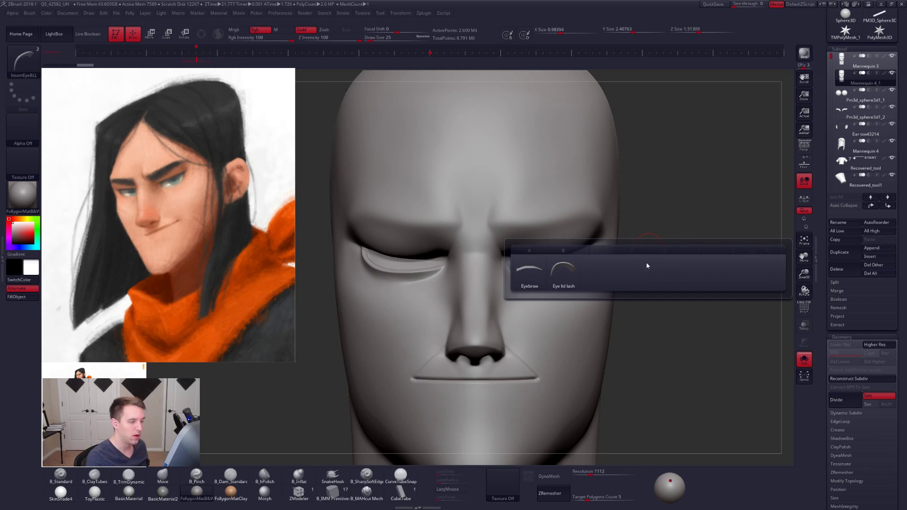
click(537, 278)
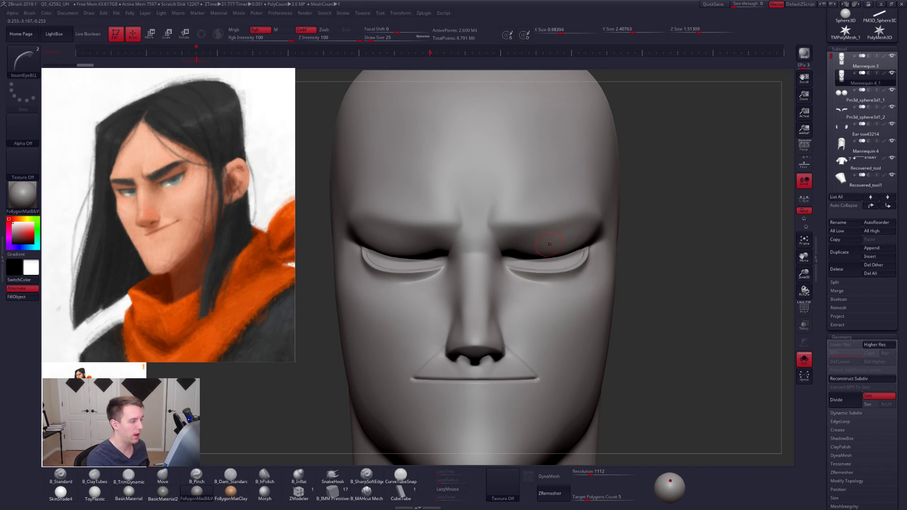
right_drag(549, 244, 536, 229)
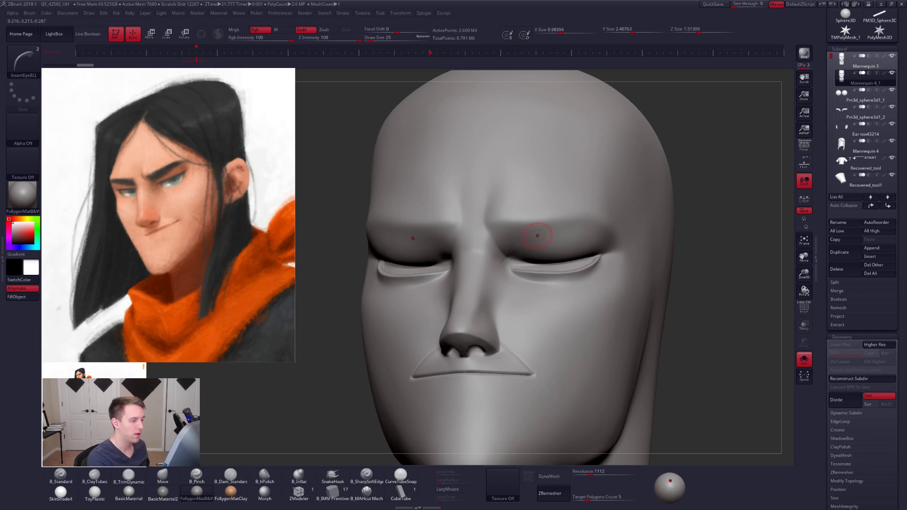
ctrl+shift+click(541, 231)
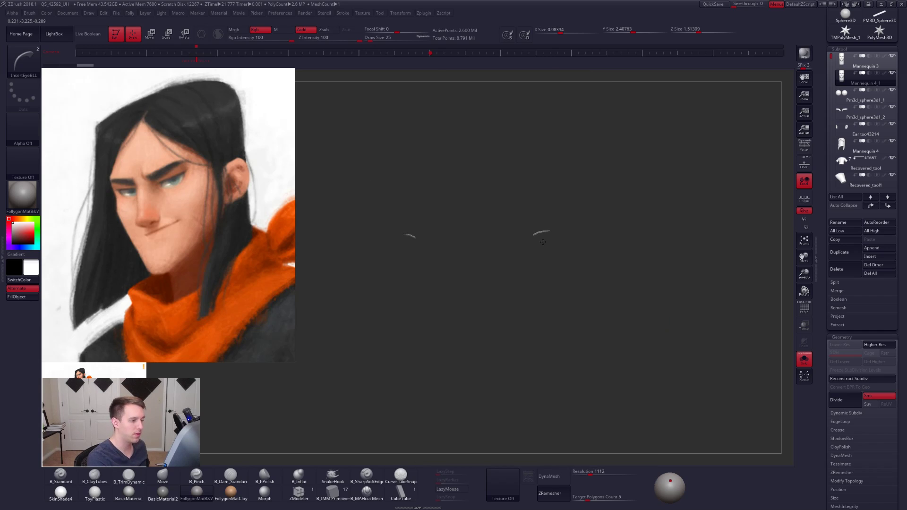
ctrl+shift+click(542, 245)
right_drag(537, 243, 542, 232)
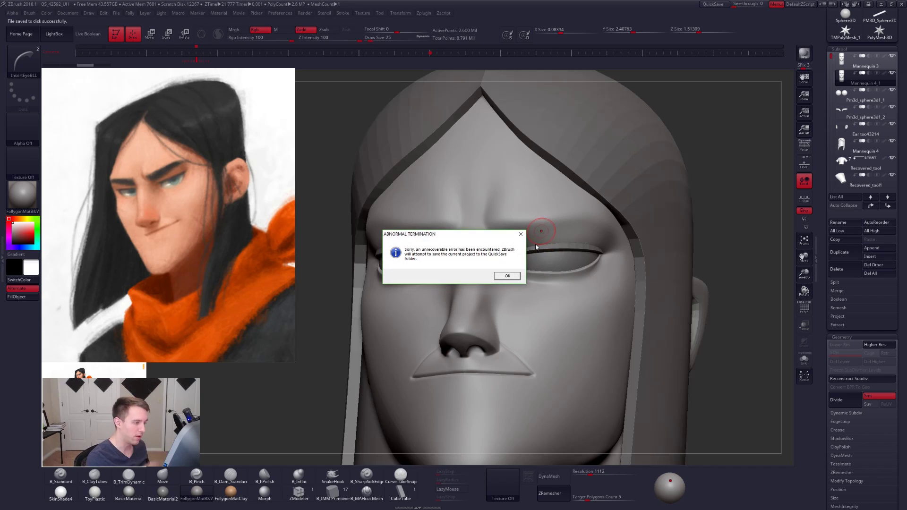
- Dismiss the abnormal termination dialogs and relaunch ZBrush
click(508, 276)
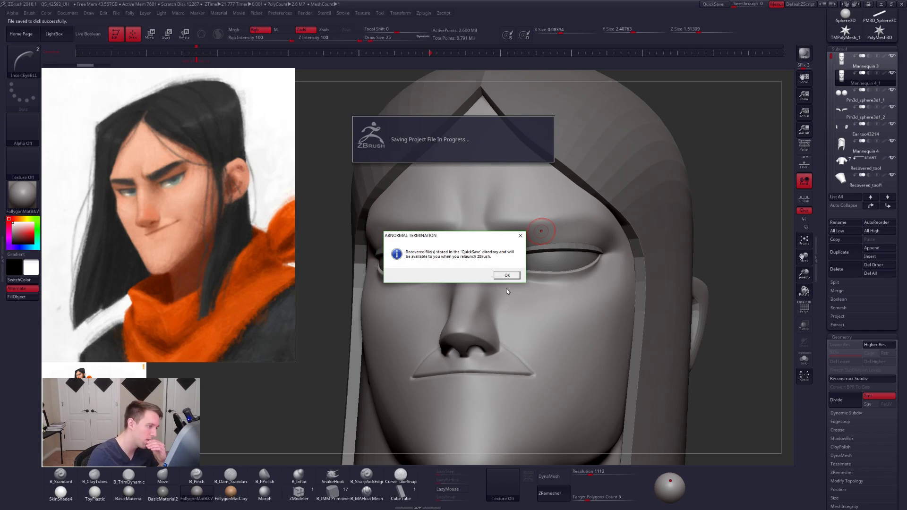
click(507, 276)
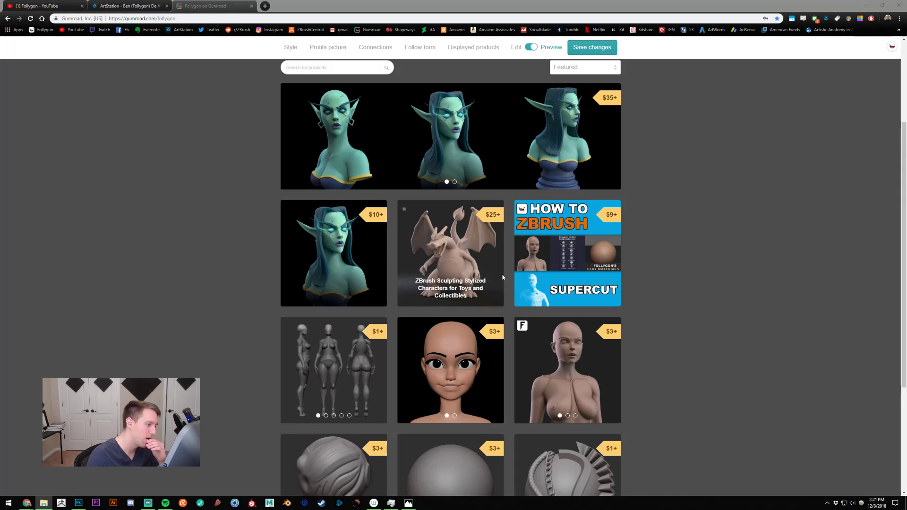
click(60, 504)
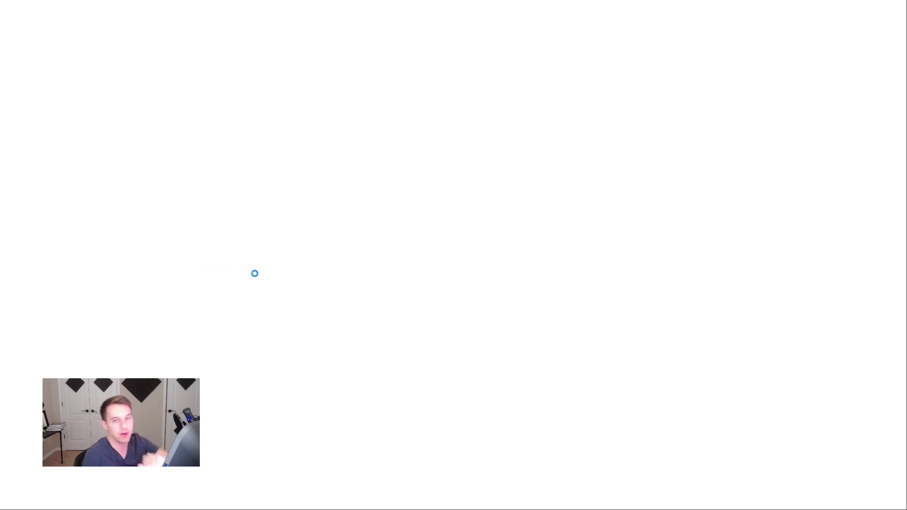
key(alt+Tab)
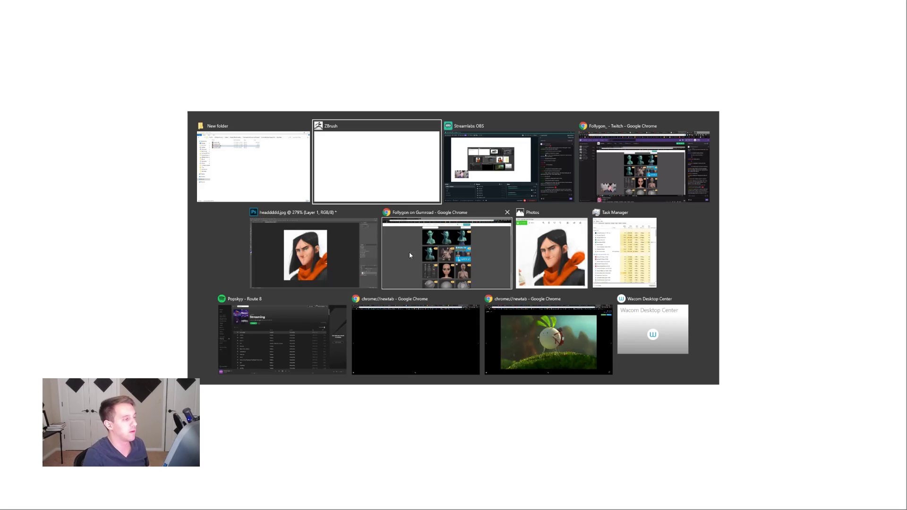
key(alt+Tab)
key(alt+Tab)
key(alt+Tab)
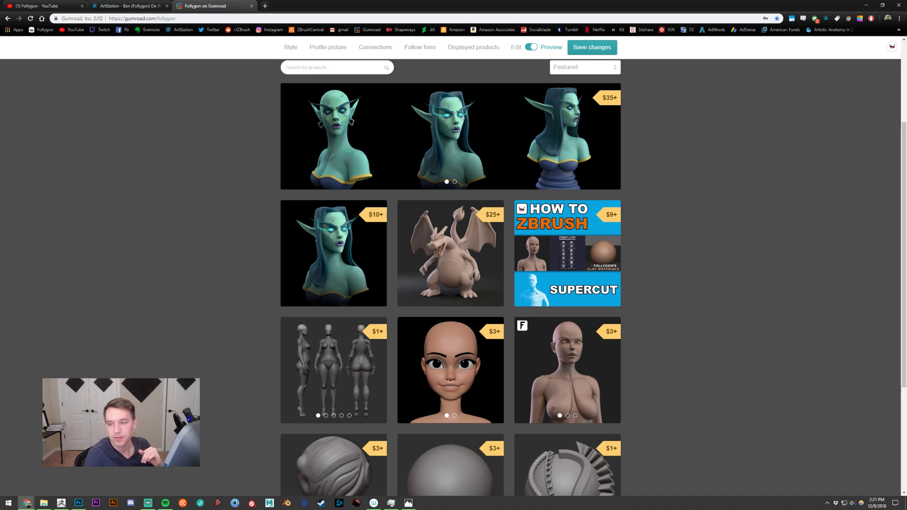
key(alt+Tab)
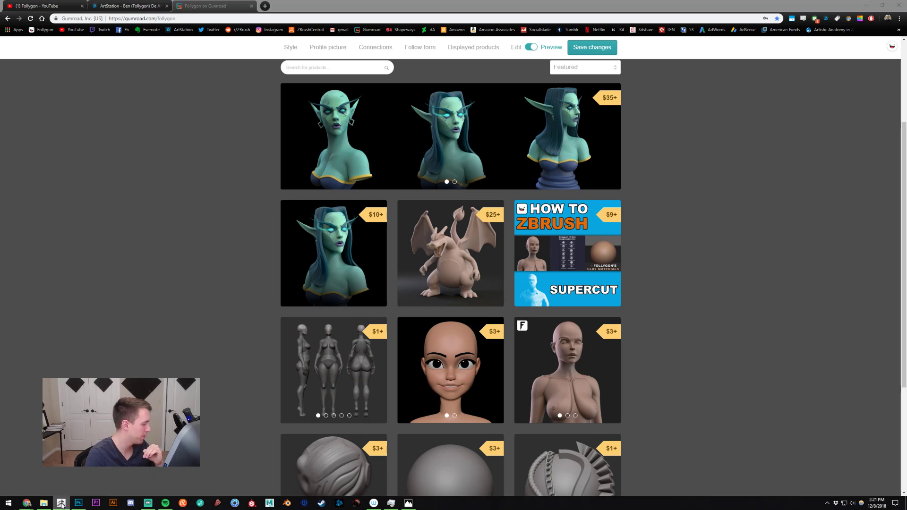
- Bring the relaunched ZBrush forward, load Recovered_Tool.ZTL from the quick saves, and close the LightBox browser
click(62, 505)
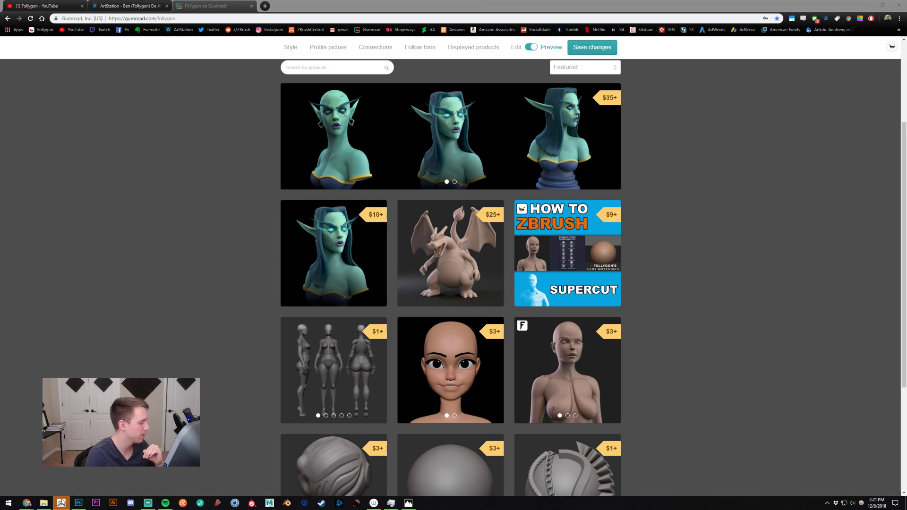
click(62, 504)
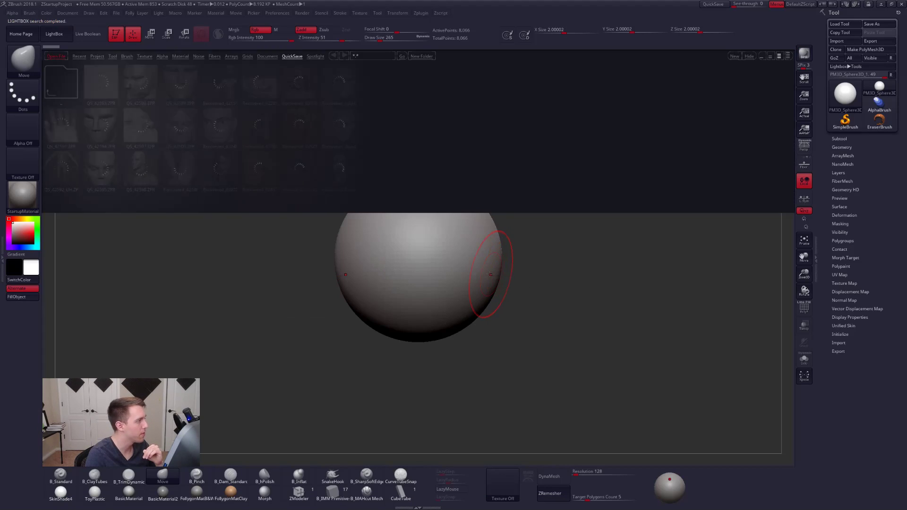
click(506, 276)
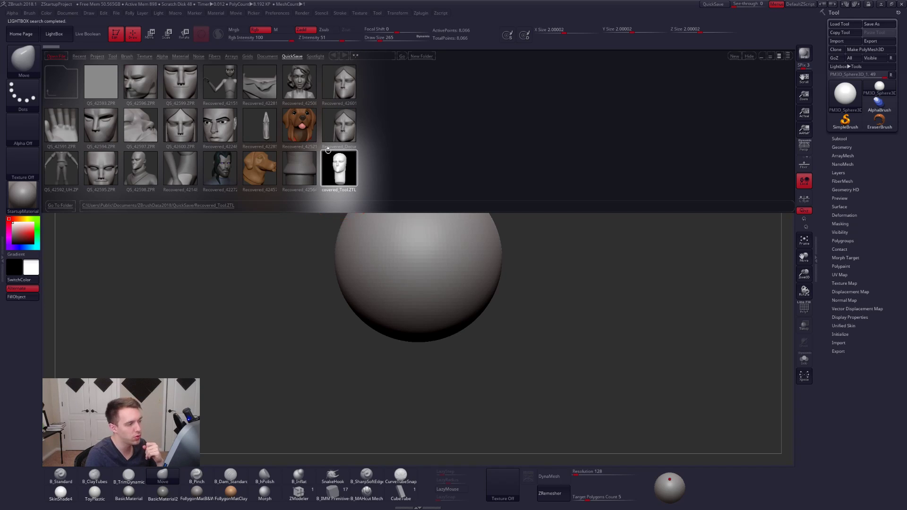
double_click(340, 164)
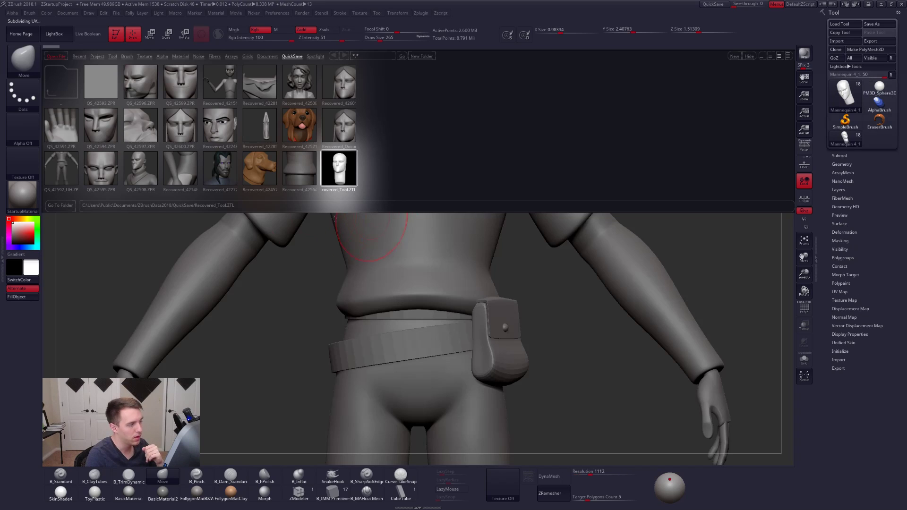
click(56, 36)
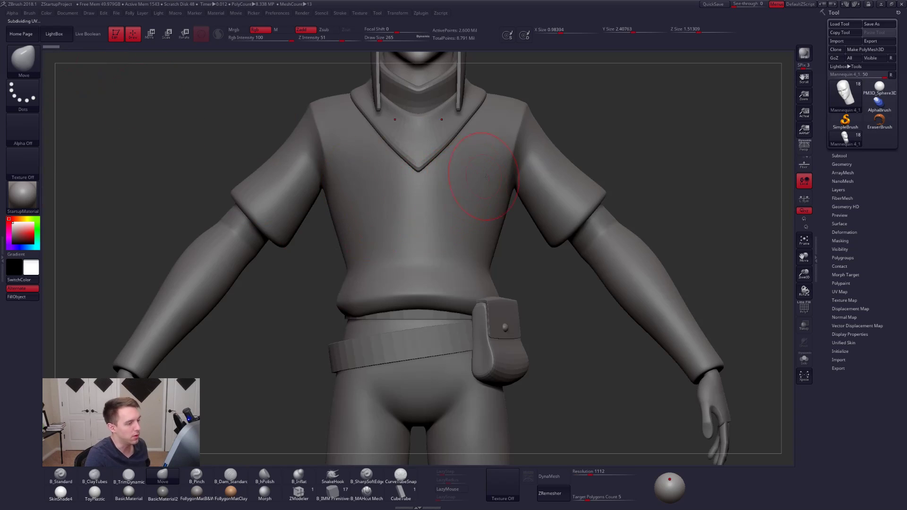
- Show the recovered character's subtool list and choose the Eyebrow mesh of the InsertEyeBLL brush
alt+right_drag(503, 147, 502, 353)
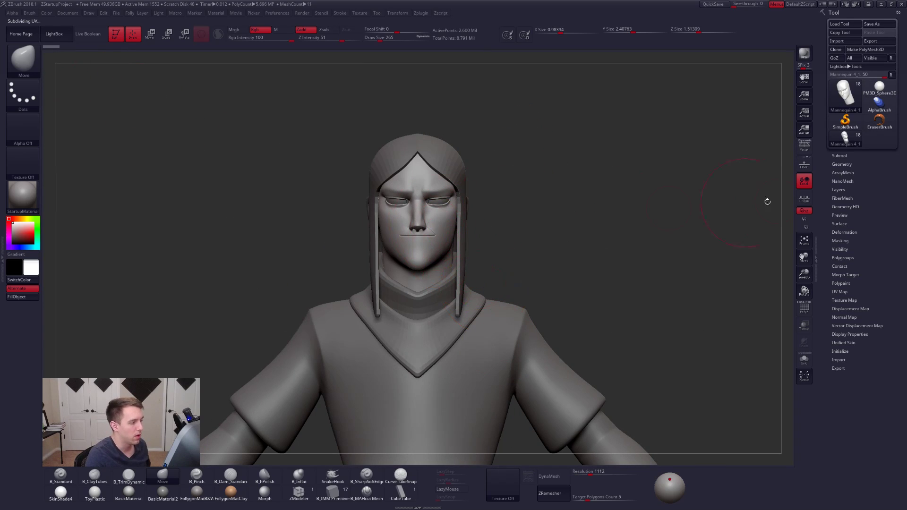
click(842, 164)
click(840, 155)
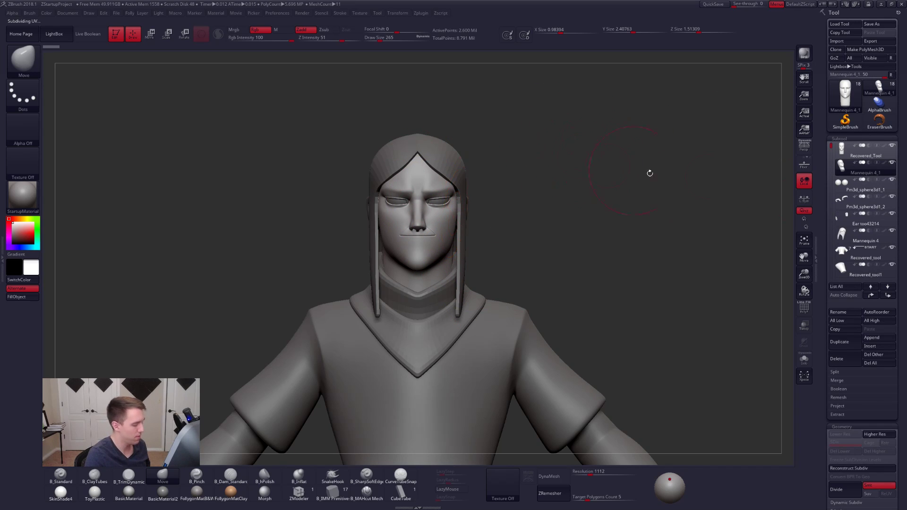
key(alt+Tab)
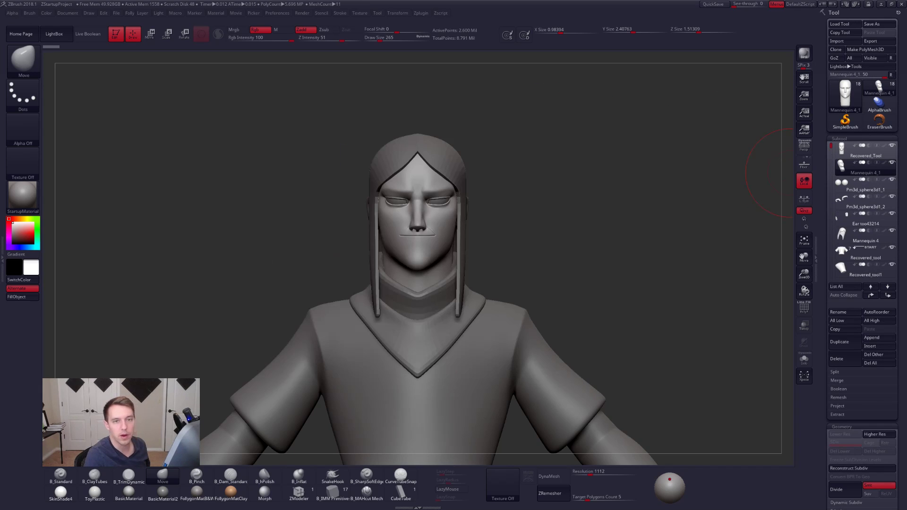
key(b)
key(i)
key(e)
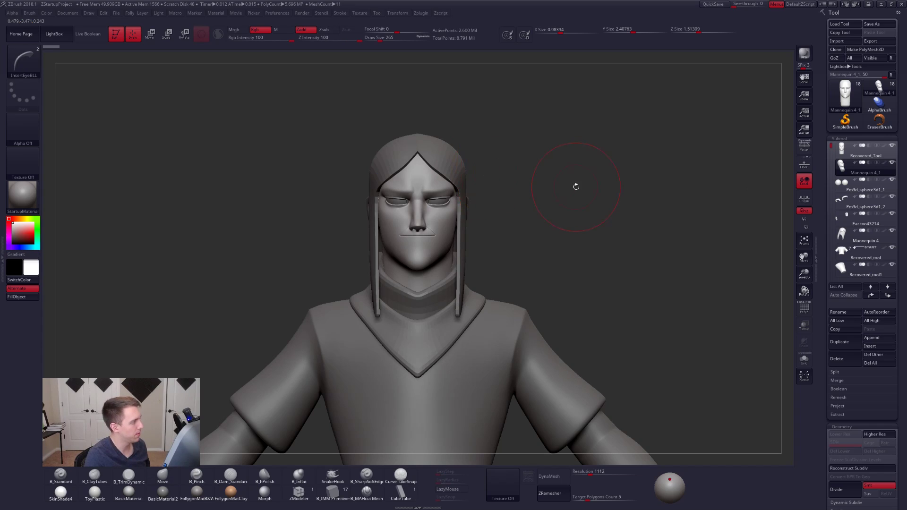
key(m)
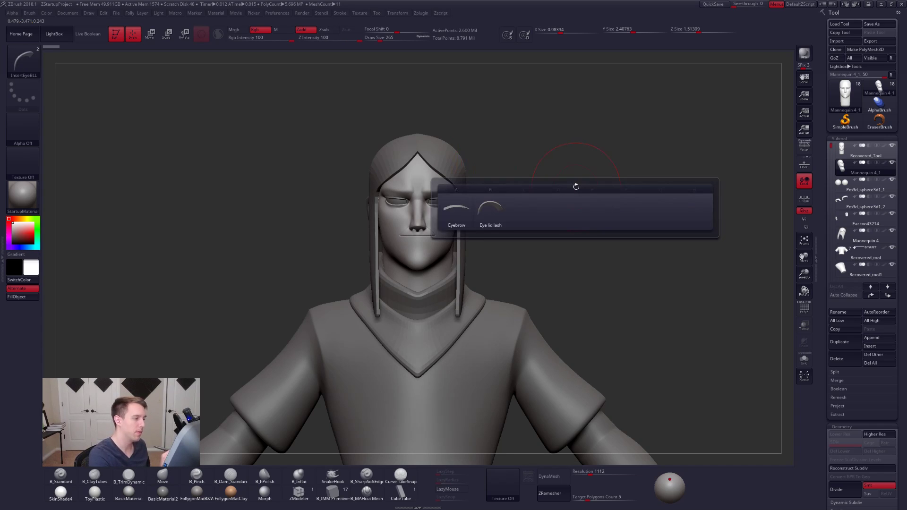
click(461, 211)
- Isolate the head copy and insert the Eyebrow mesh symmetrically above the eyes with draw size 61, then show all subtools
key(alt+s)
alt+right_drag(455, 205, 564, 331)
key(space)
drag(563, 250, 557, 251)
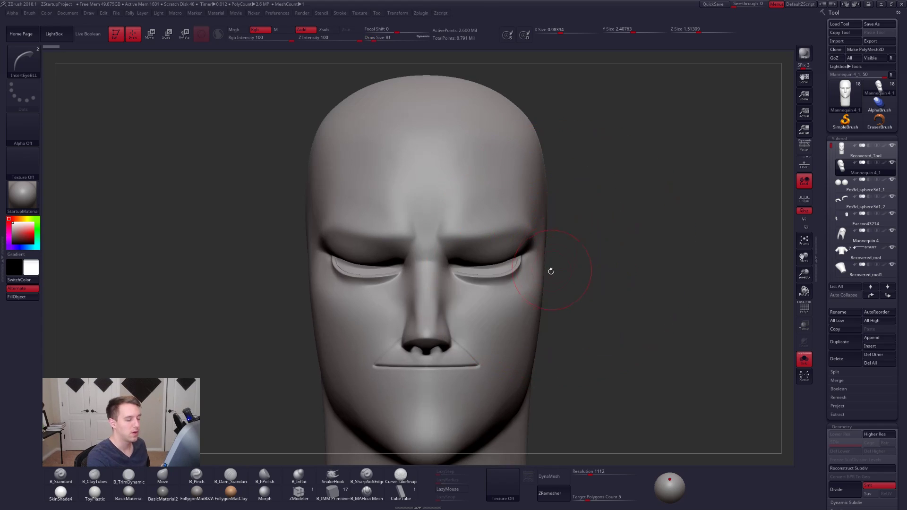
right_drag(549, 270, 527, 208)
ctrl+right_drag(497, 255, 485, 236)
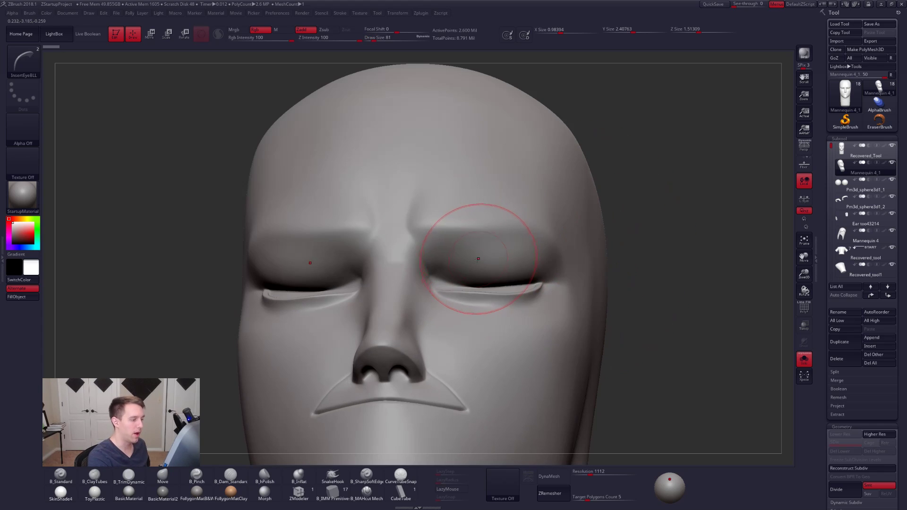
drag(480, 249, 482, 303)
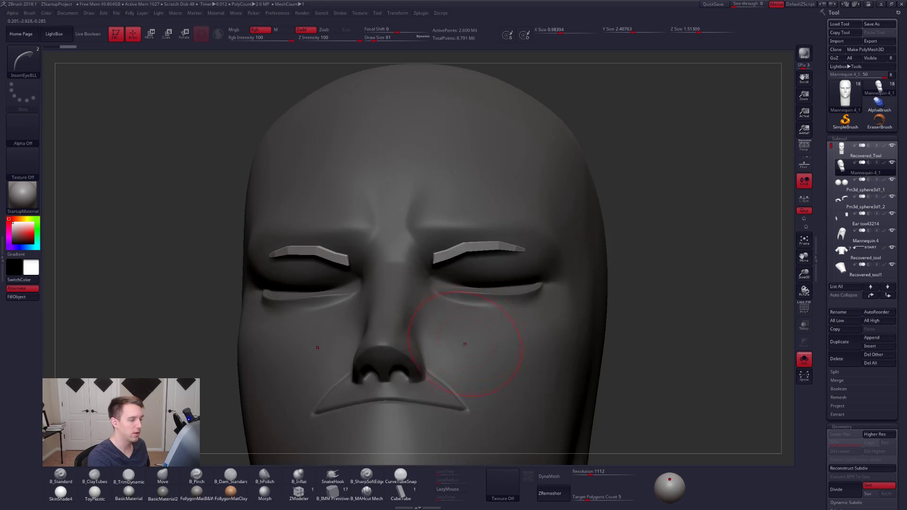
click(804, 360)
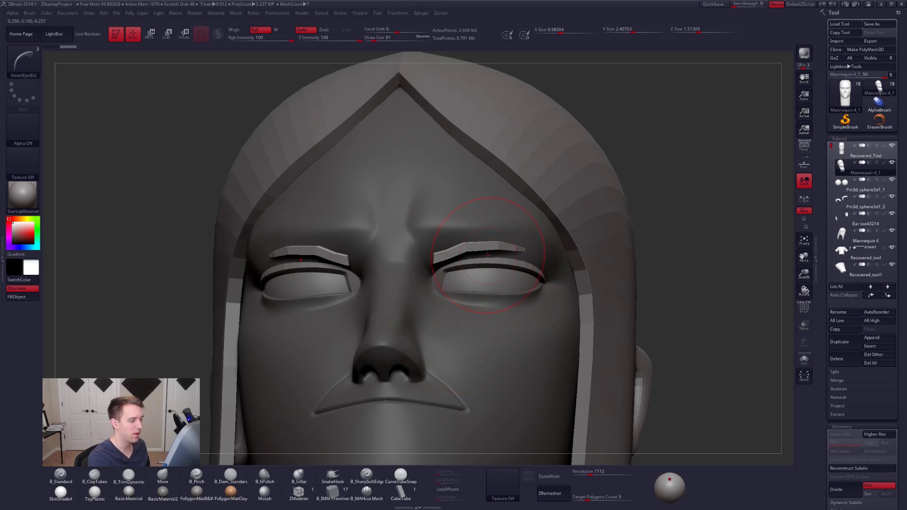
- Delete the head mesh from the copy, keeping only the two eyebrows, and turn off Spotlight Projection
key(alt+s)
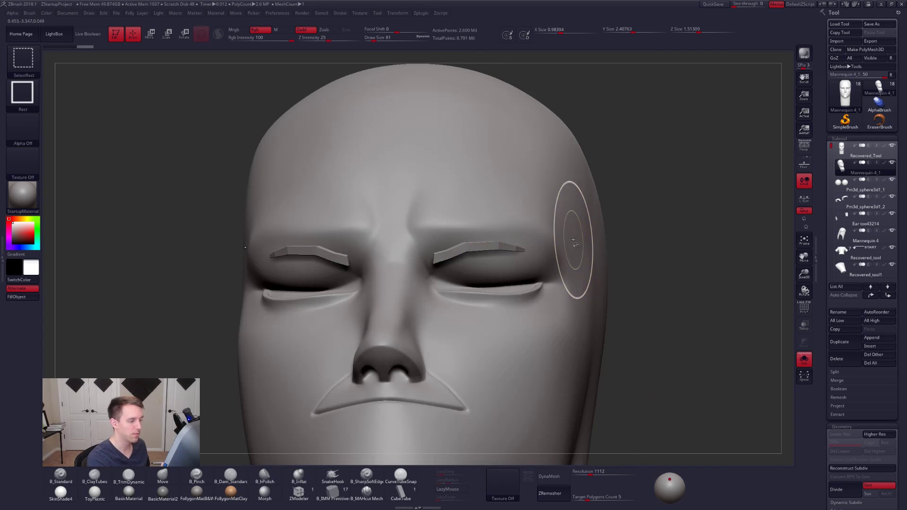
ctrl+shift+click(574, 240)
key(ctrl+shift+f)
click(589, 414)
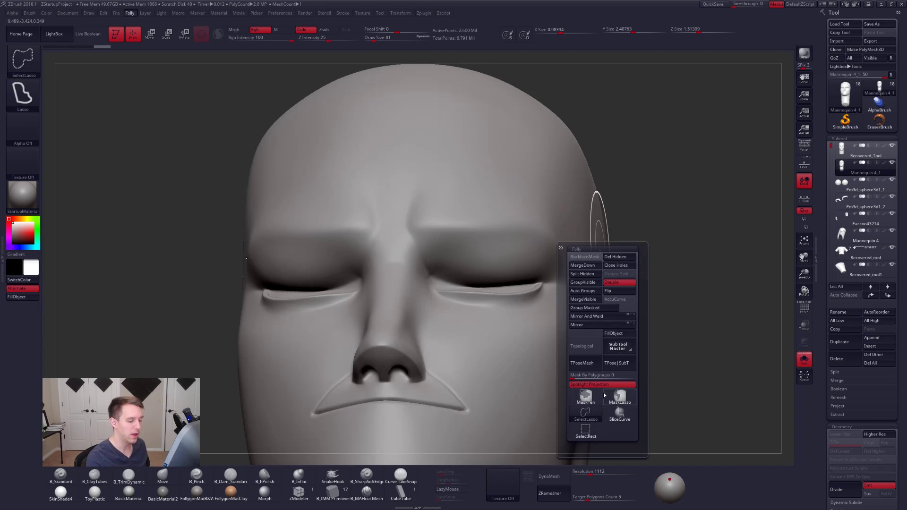
click(614, 385)
ctrl+shift+drag(680, 305, 686, 294)
key(ctrl+shift+f)
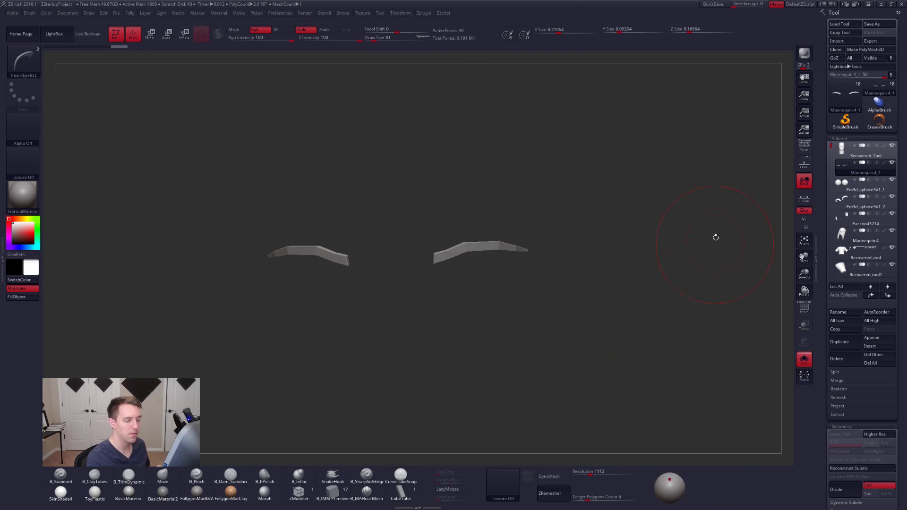
ctrl+shift+click(549, 263)
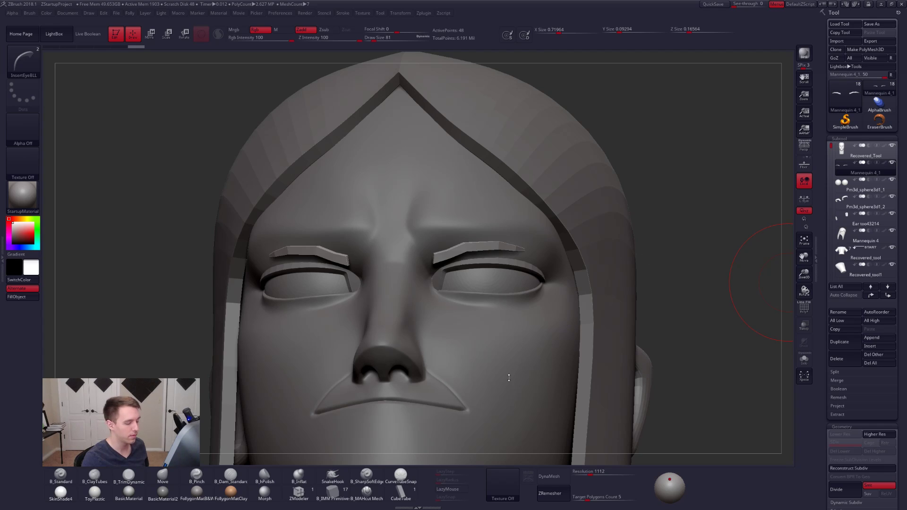
- Import the reference painting of the male head as a texture and add it to Spotlight
click(502, 483)
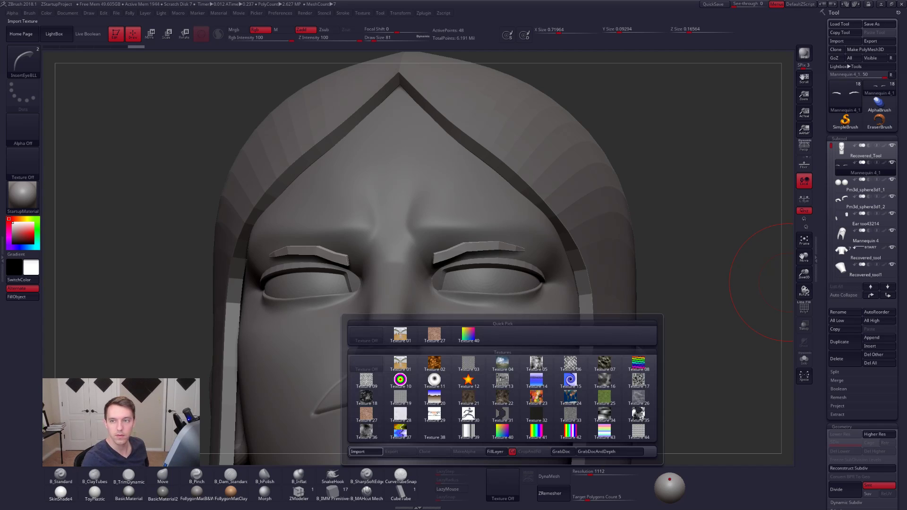
click(508, 482)
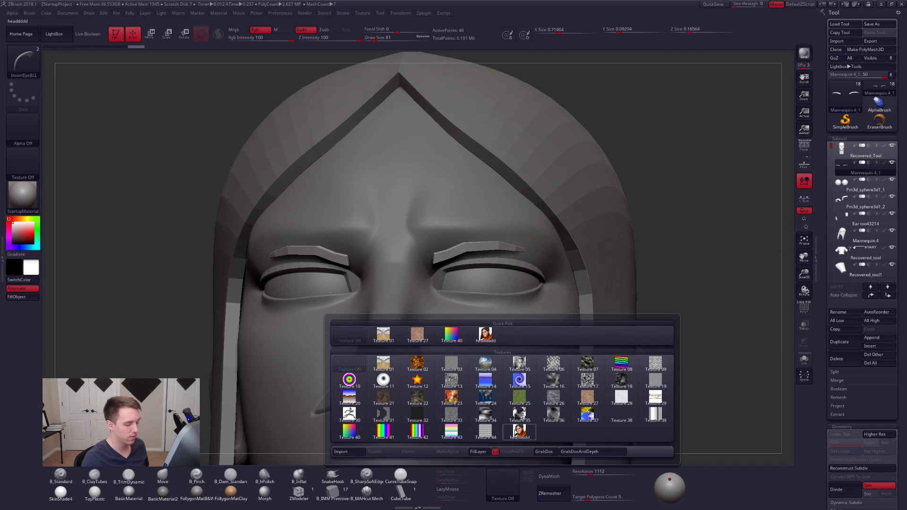
click(516, 432)
click(528, 476)
click(56, 35)
click(196, 146)
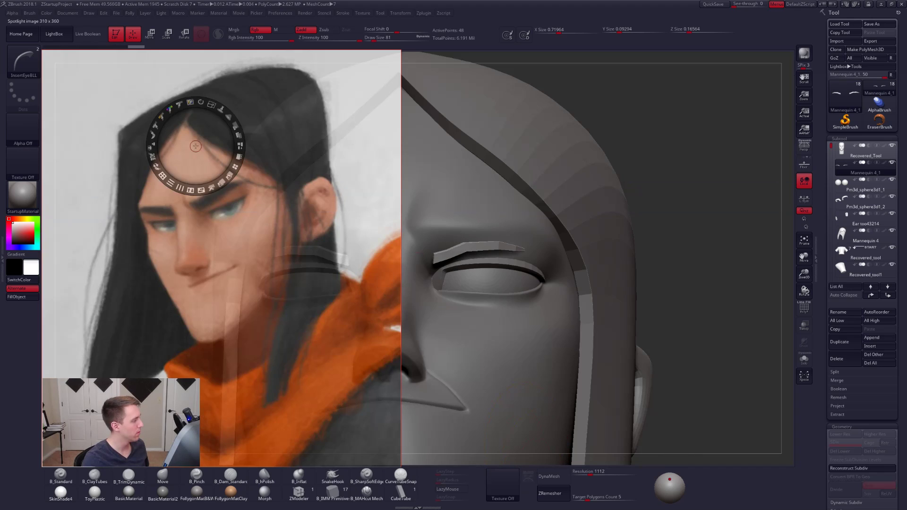
- Scale down the Spotlight reference painting, place it beside the model's face, and make it fully opaque
drag(211, 105, 187, 96)
click(253, 166)
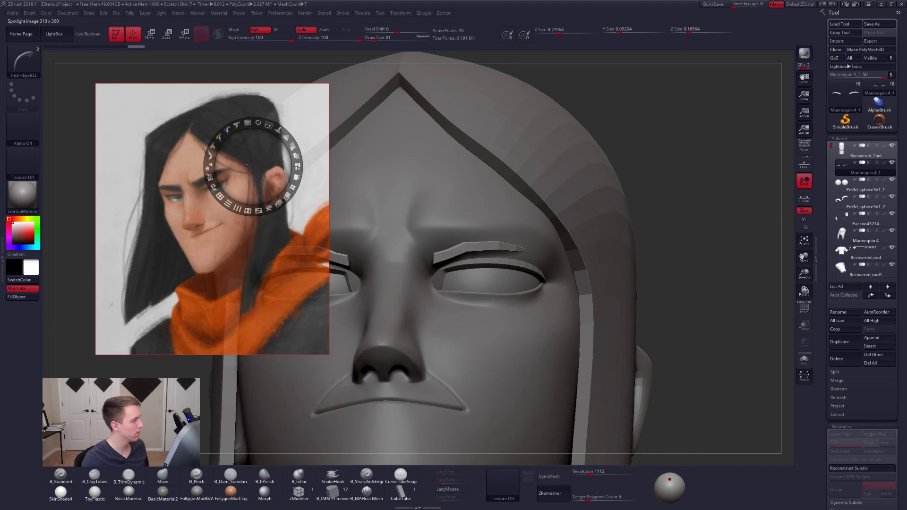
drag(249, 164, 203, 134)
key(z)
key(space)
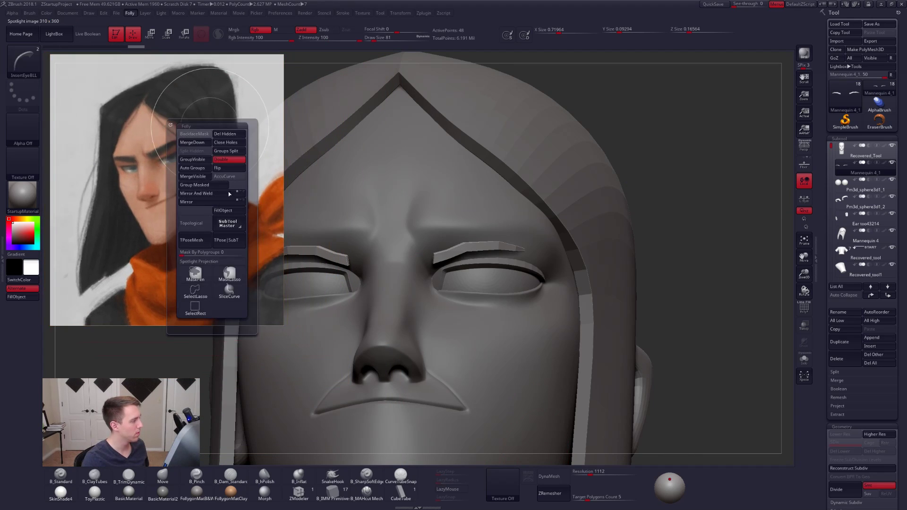
key(z)
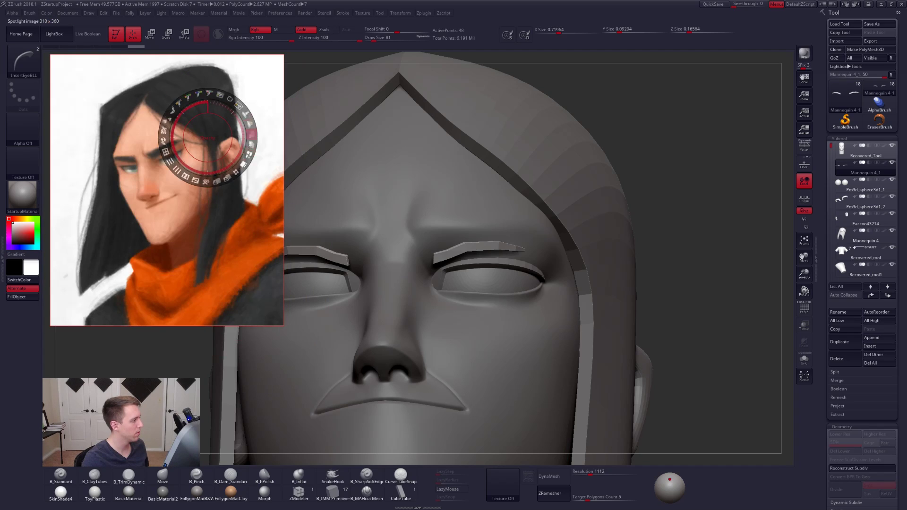
key(z)
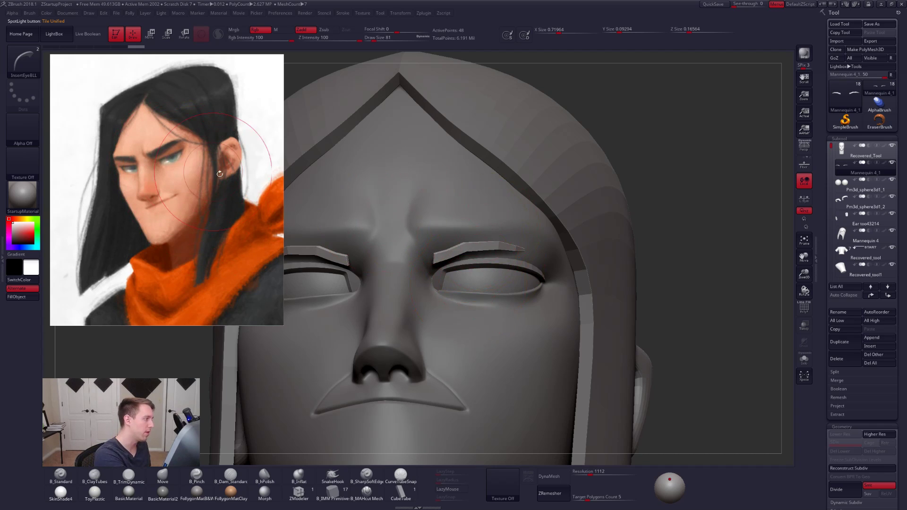
- Undo the stray eyebrow insertion and switch to the Move brush with draw size 49
click(531, 220)
key(alt+s)
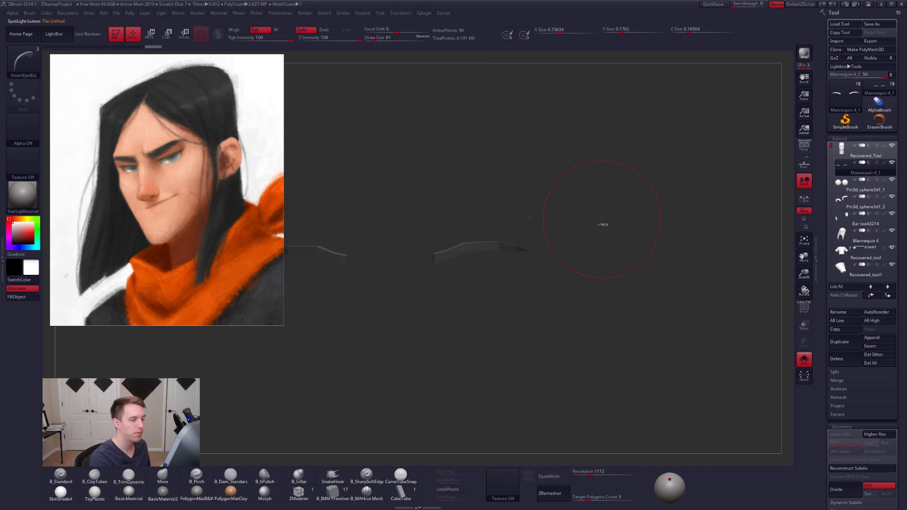
key(ctrl+z)
key(b)
key(m)
key(v)
key(space)
mouse_move(635, 227)
mouse_down()
mouse_move(545, 252)
mouse_move(618, 260)
mouse_up()
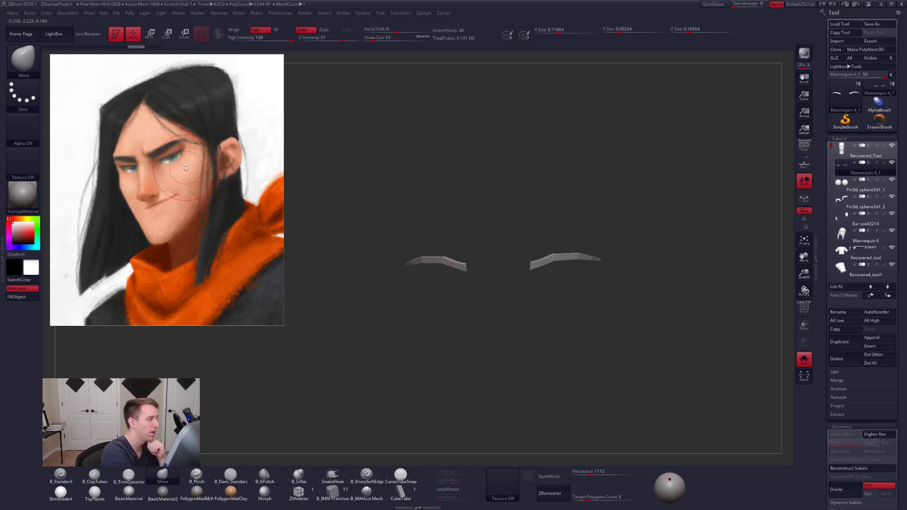
mouse_move(634, 264)
mouse_down()
mouse_move(590, 259)
mouse_move(508, 271)
mouse_move(494, 259)
mouse_up()
key(space)
key(space)
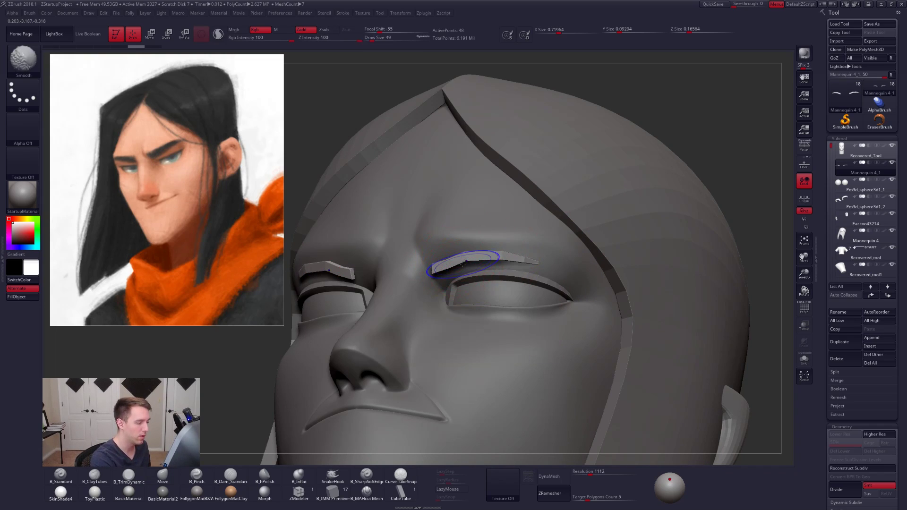
- Turn on the polyframe display and delete one eyebrow, keeping only the one over the character's left eye
key(shift+f)
key(alt+s)
mouse_move(419, 254)
ctrl+shift+mouse_down()
mouse_move(415, 282)
mouse_move(583, 253)
mouse_move(577, 232)
ctrl+shift+mouse_up()
key(alt+f)
click(591, 236)
key(alt+s)
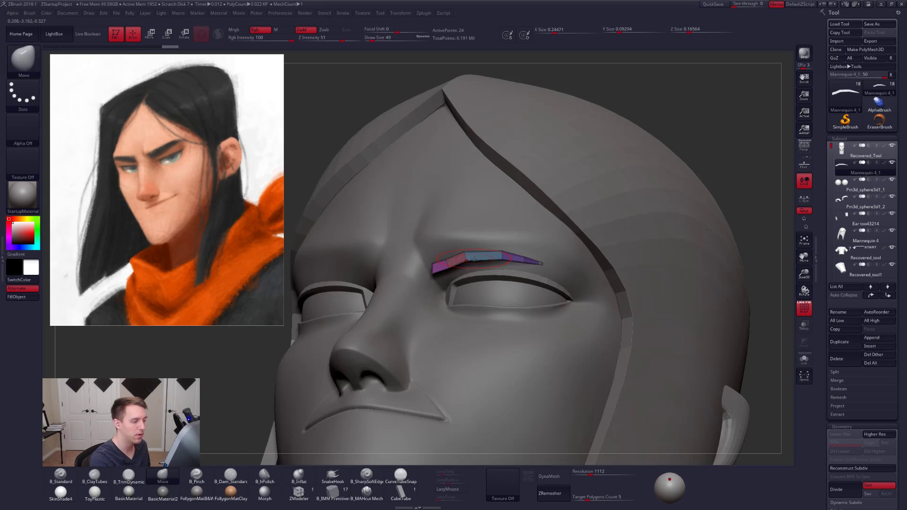
- Isolate the remaining eyebrow and delete its three inner edge loops with ZModeler's edge Delete action, keeping the loop near the tail
key(d)
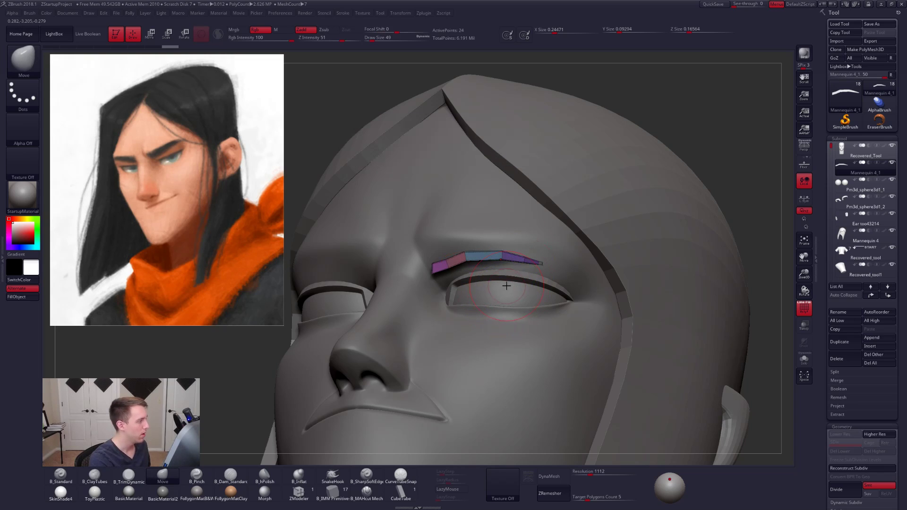
key(alt+s)
key(f)
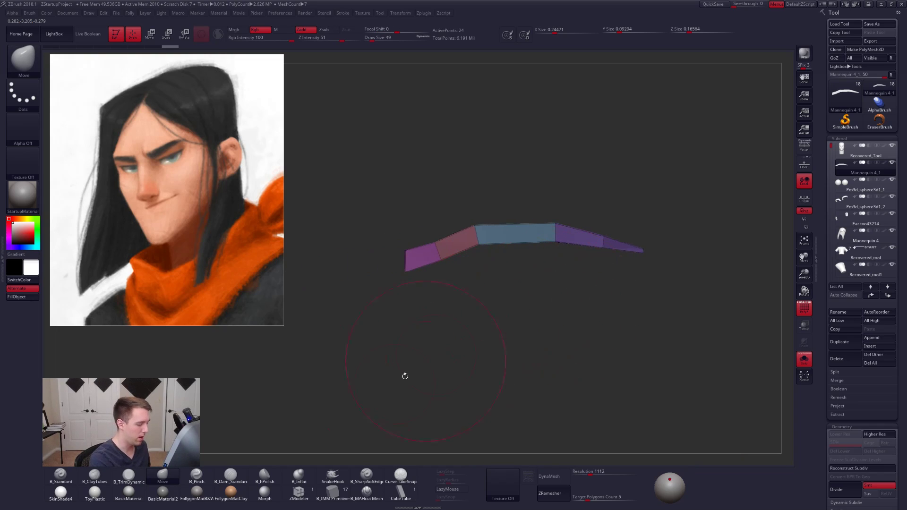
click(300, 492)
key(space)
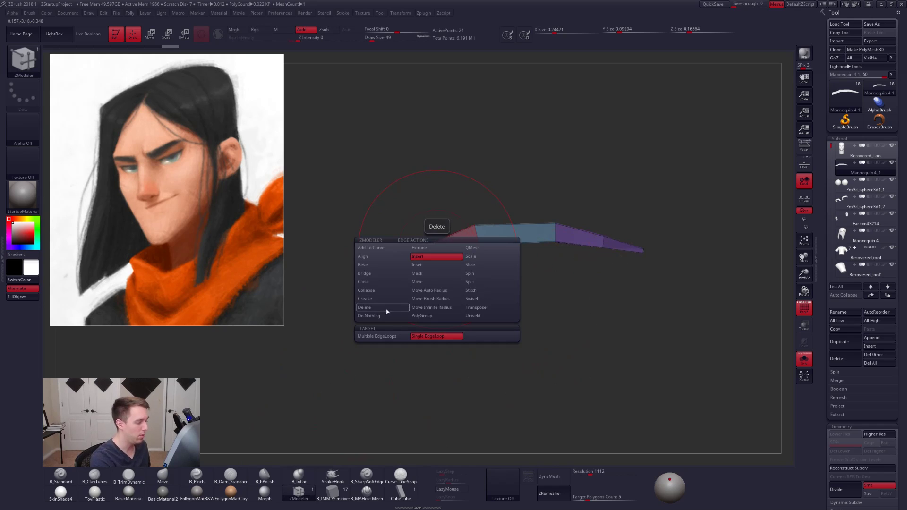
click(387, 307)
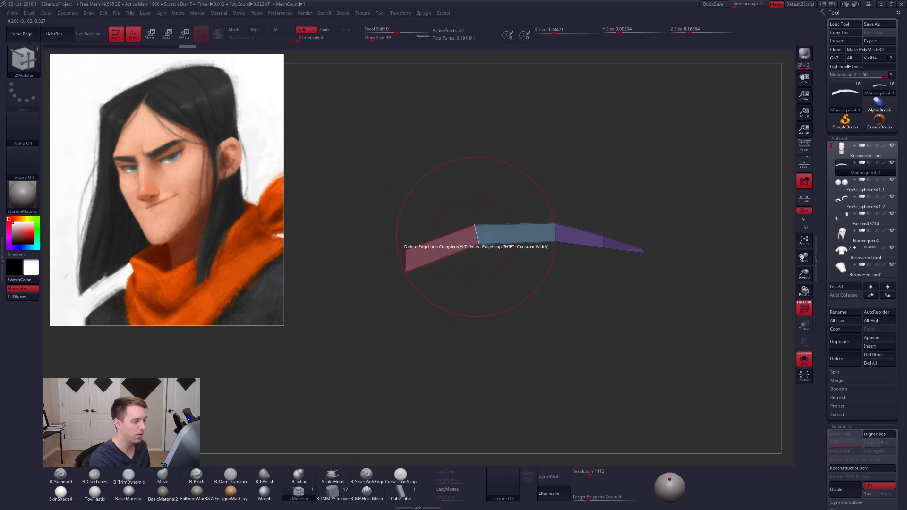
click(475, 228)
click(556, 234)
- Mask the isolated eyebrow so that only the upper corner of its inner end stays free to move
key(ctrl)
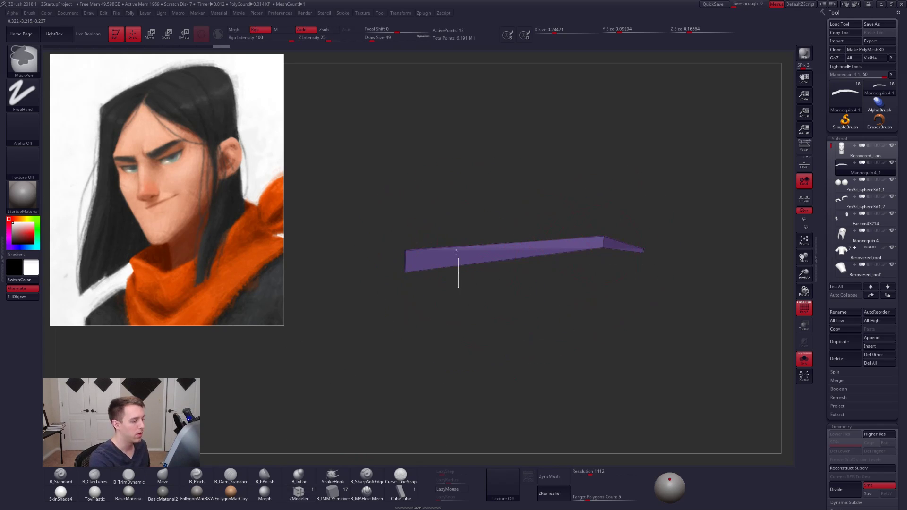
ctrl+drag(458, 287, 365, 258)
mouse_move(415, 282)
mouse_down()
mouse_move(467, 281)
mouse_move(425, 282)
mouse_up()
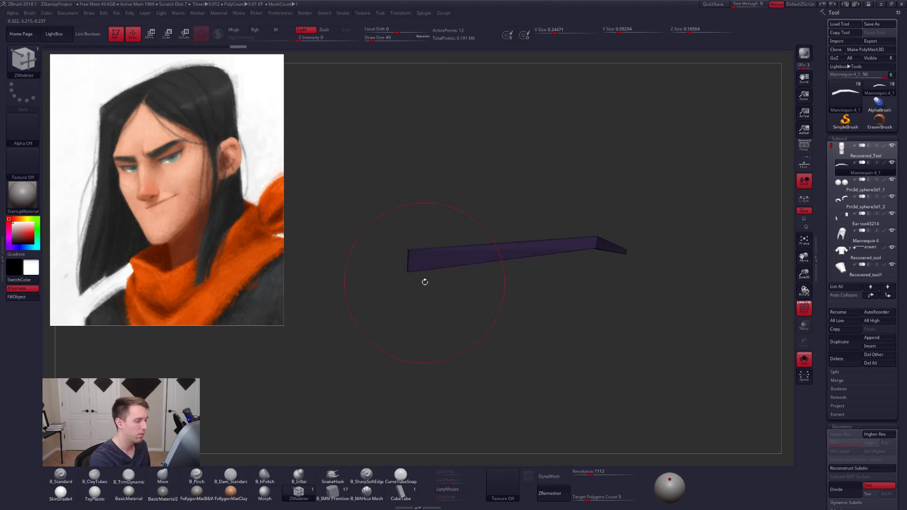
key(ctrl+space)
ctrl+click(450, 428)
drag(514, 268, 503, 272)
mouse_move(467, 299)
ctrl+mouse_down()
mouse_move(429, 214)
mouse_move(364, 297)
ctrl+mouse_up()
key(w)
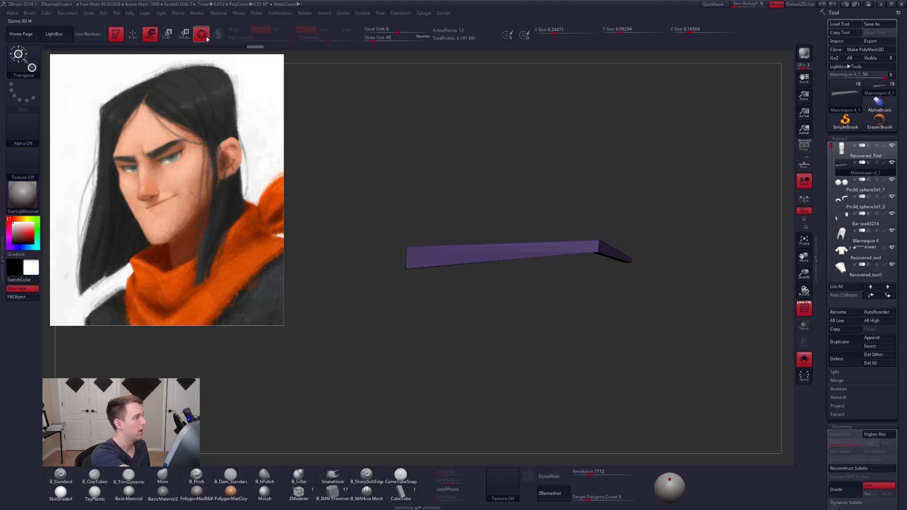
- Replace the 3D gizmo with the transpose line and stretch the eyebrow's inner end upward to make it taller
click(206, 38)
drag(405, 270, 398, 104)
key(q)
ctrl+drag(474, 271, 481, 280)
key(w)
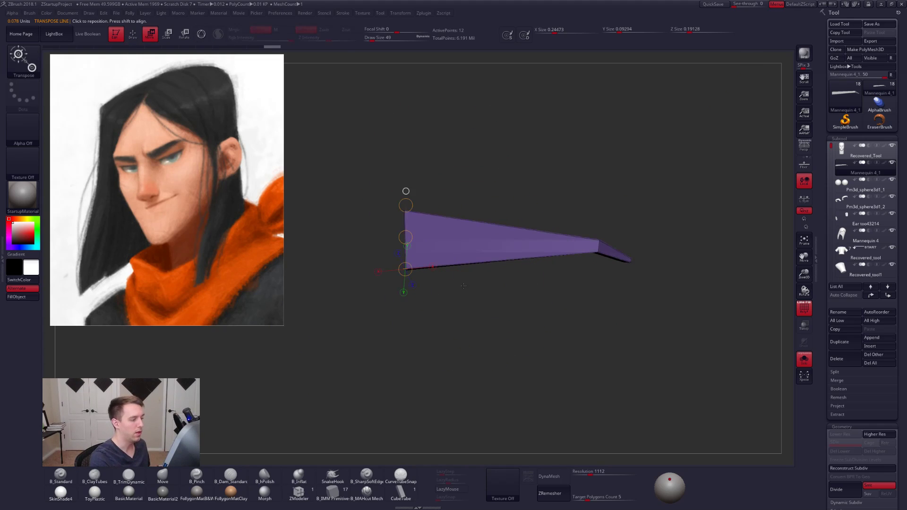
- Show the whole head again and move the eyebrow back against the brow with the transpose line
key(alt+s)
key(q)
right_drag(481, 280, 590, 277)
alt+right_drag(510, 269, 582, 281)
right_drag(479, 256, 520, 256)
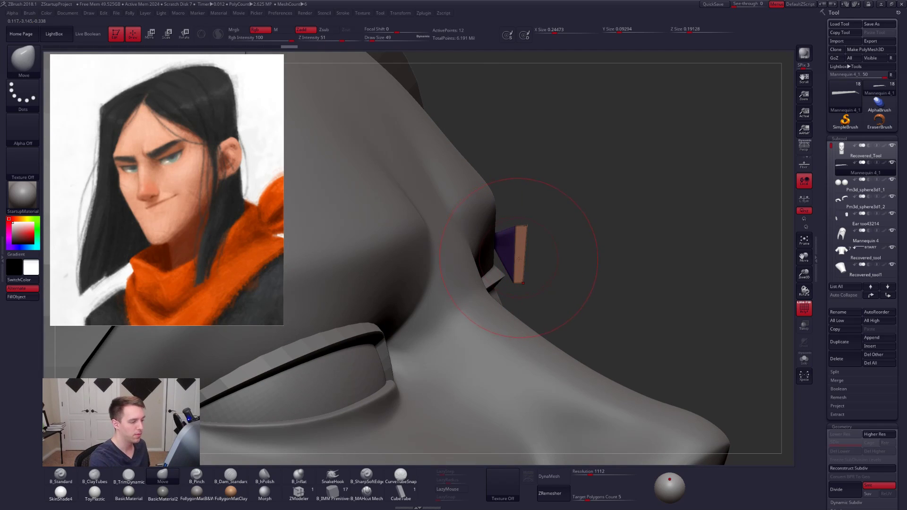
key(w)
mouse_move(522, 259)
mouse_down()
mouse_move(582, 267)
mouse_move(528, 249)
mouse_up()
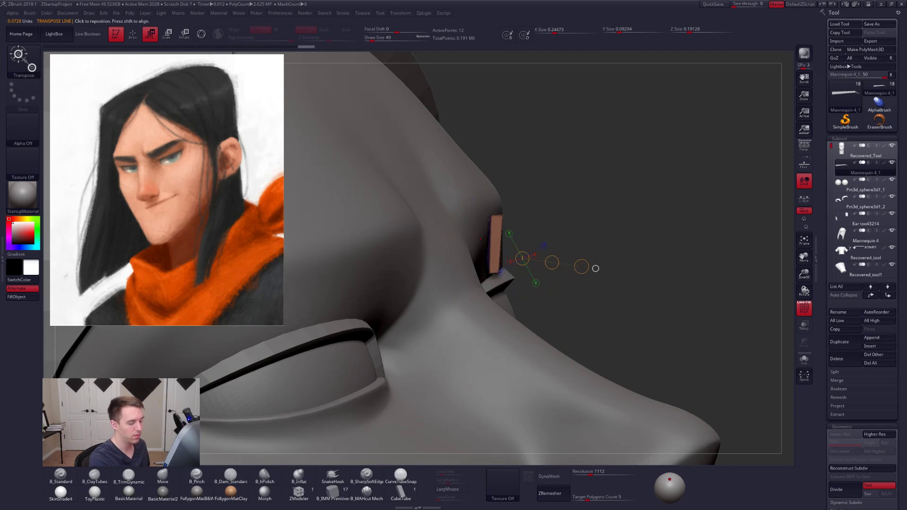
right_drag(528, 249, 451, 226)
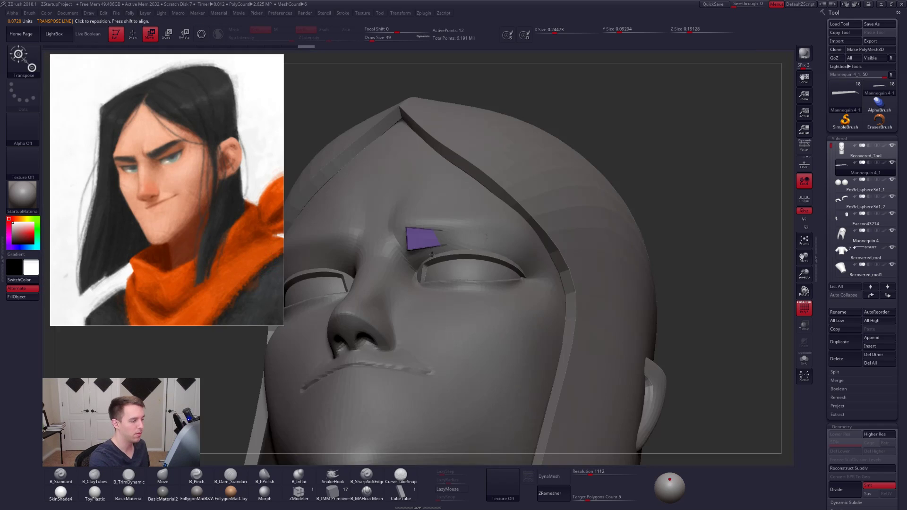
- Hide the reference painting and the hair subtool to expose the face around the eyebrow
key(shift+z)
right_drag(441, 293, 527, 303)
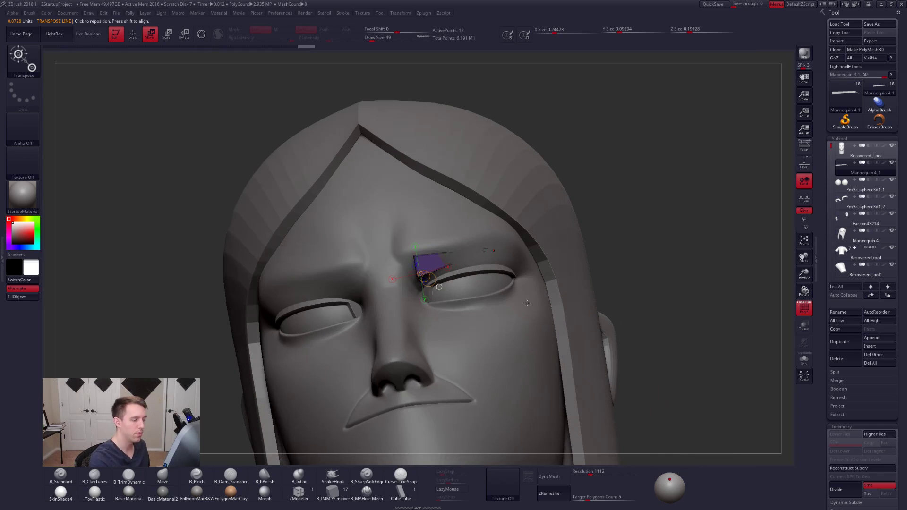
right_drag(664, 281, 574, 218)
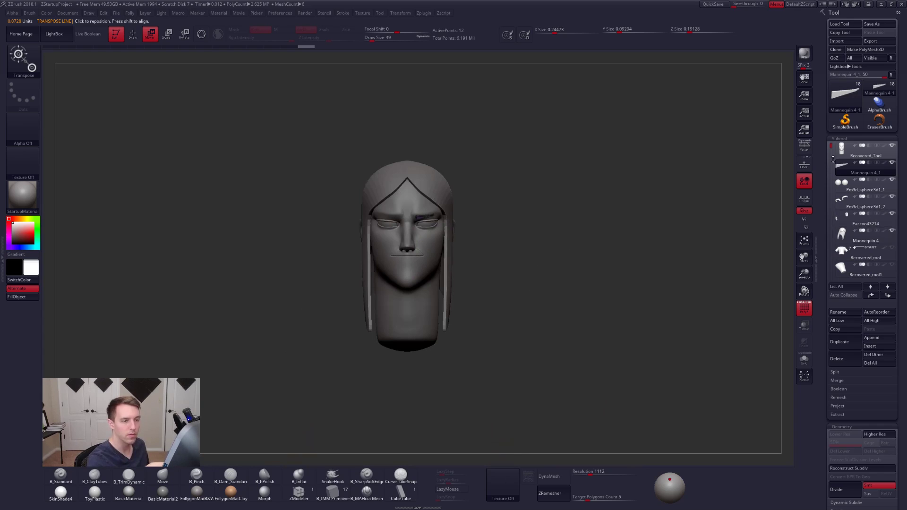
click(866, 168)
click(892, 231)
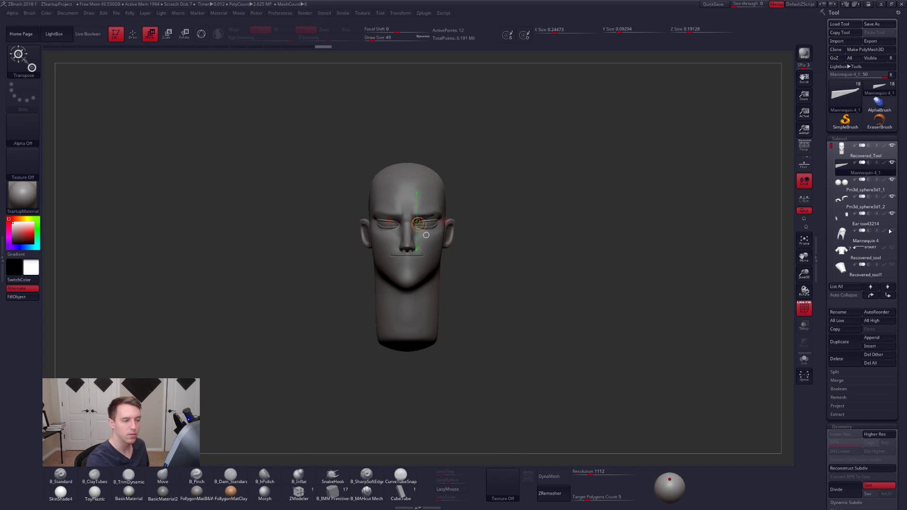
mouse_move(525, 296)
mouse_down()
mouse_move(487, 232)
mouse_move(450, 268)
mouse_up()
key(q)
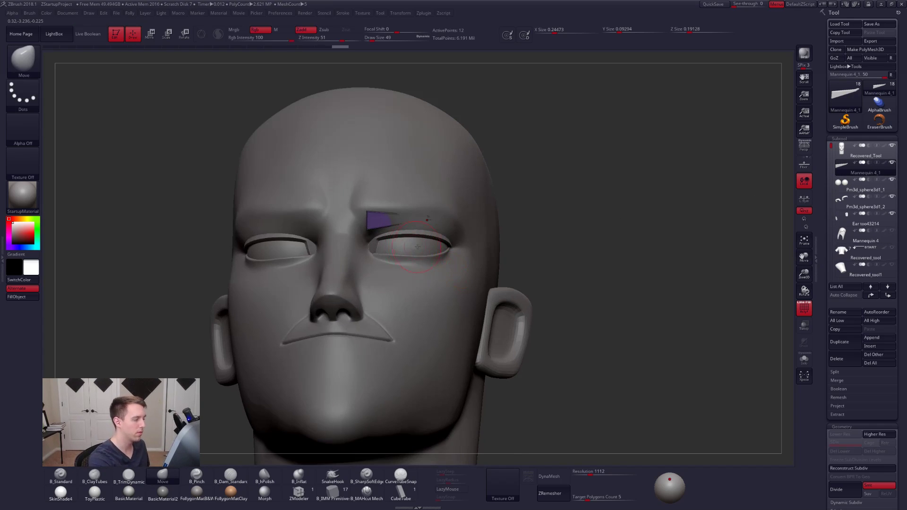
- Rotate the eyebrow about its inner end with the transpose line until its tail emerges from the forehead surface
key(r)
shift+drag(366, 212, 375, 304)
key(shift+r)
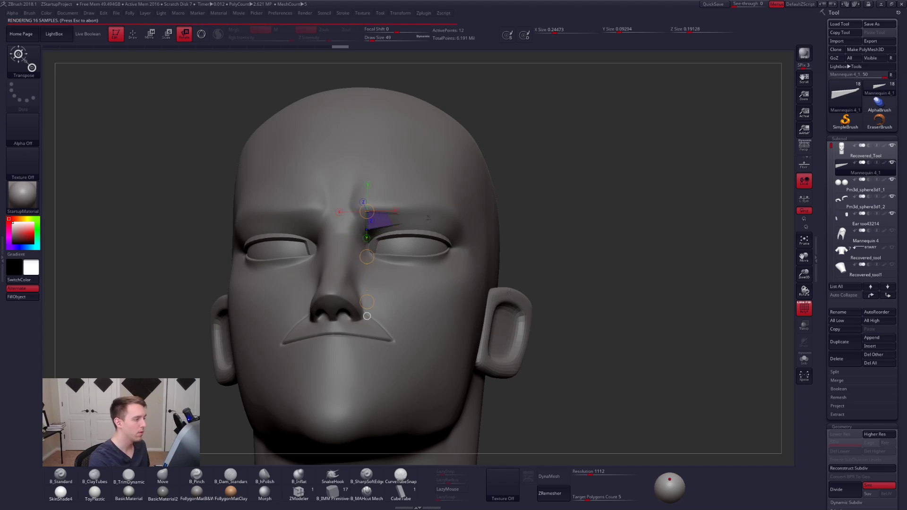
drag(533, 302, 598, 324)
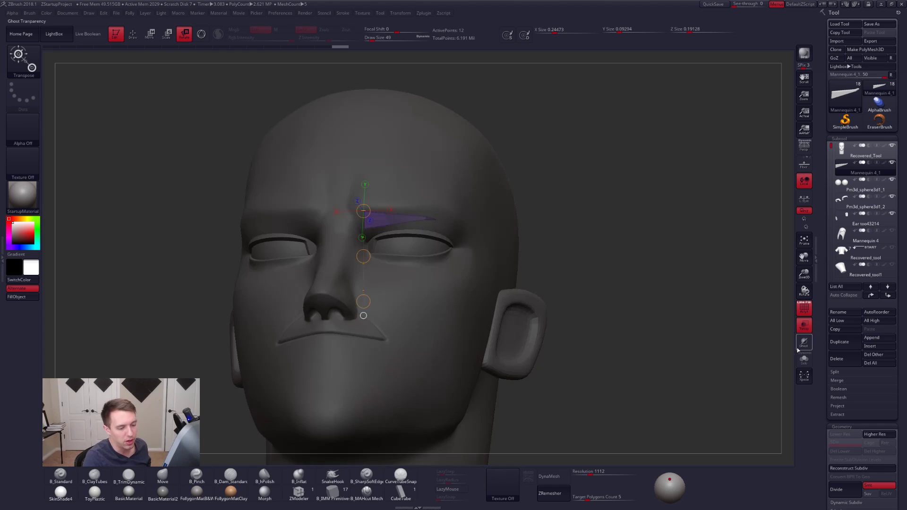
key(q)
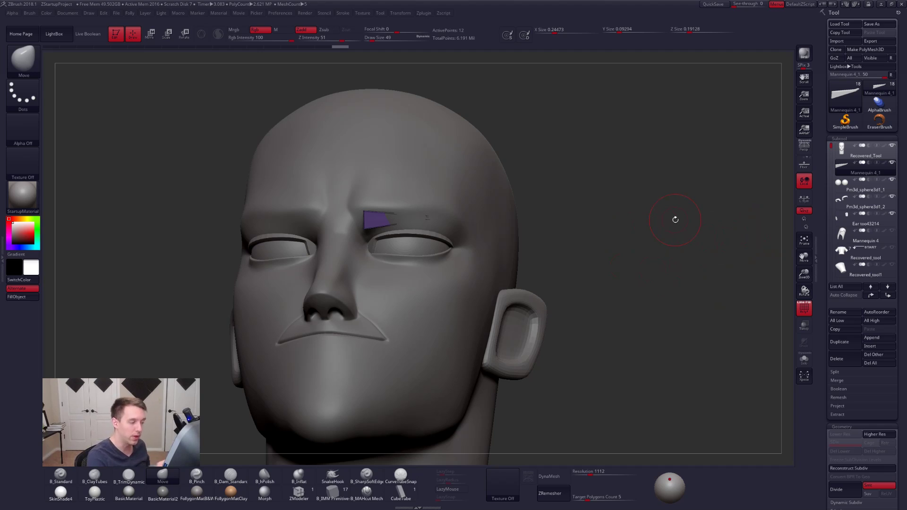
alt+drag(676, 220, 764, 245)
key(r)
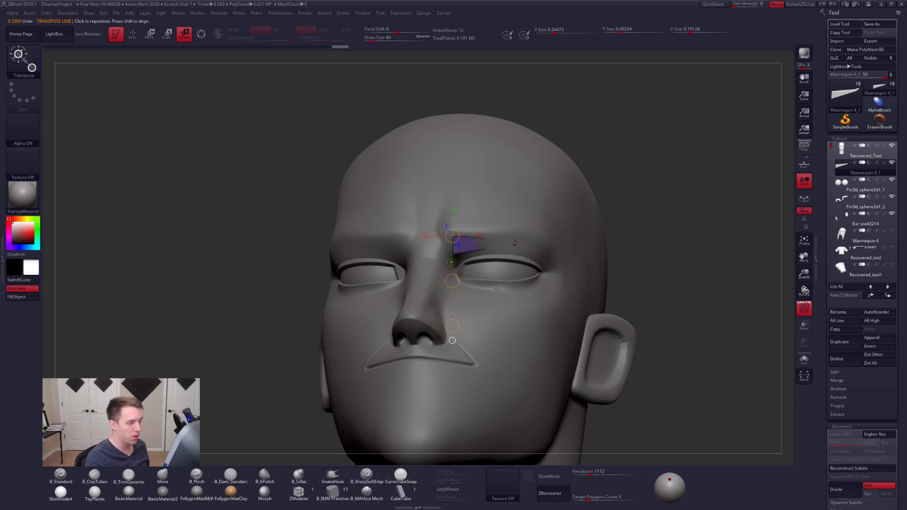
drag(452, 280, 460, 280)
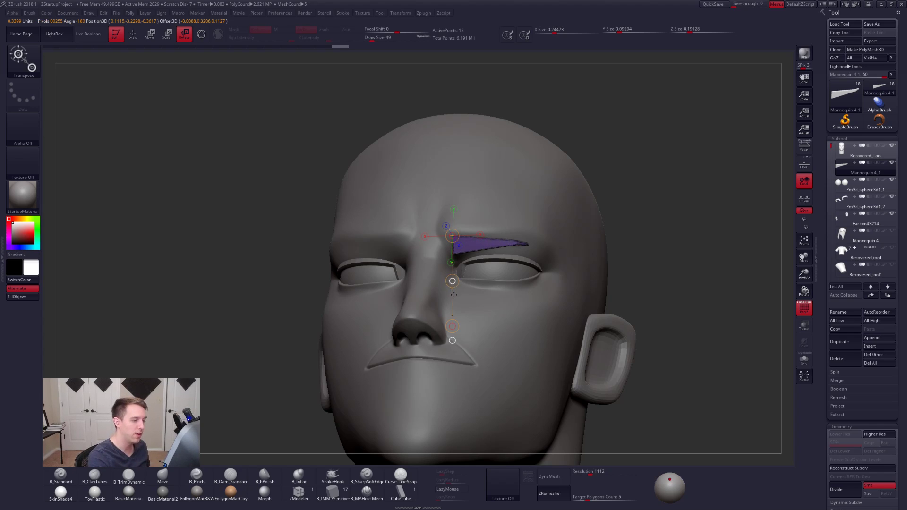
ctrl+right_drag(492, 249, 503, 282)
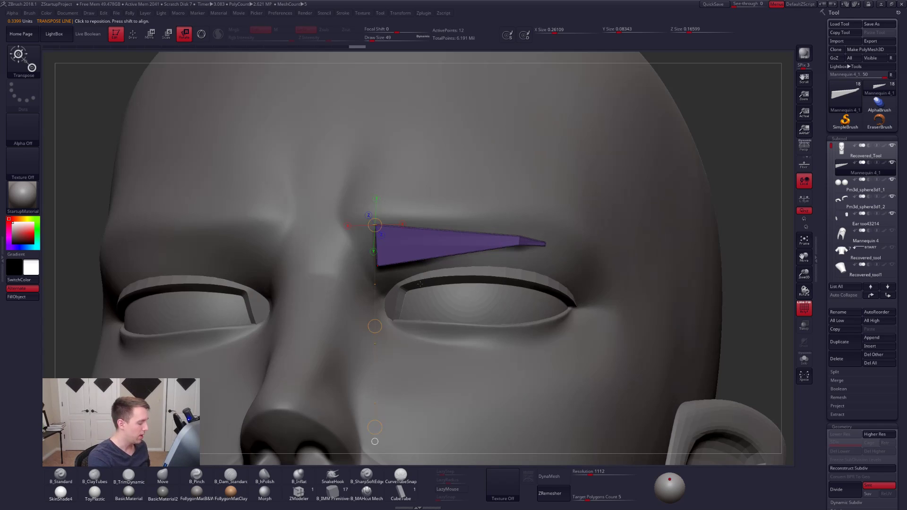
- Rotate the eyebrow about its upper inner corner to tilt the tail upward, and bring back the reference painting
mouse_move(433, 273)
right_down()
mouse_move(444, 319)
mouse_move(449, 279)
right_up()
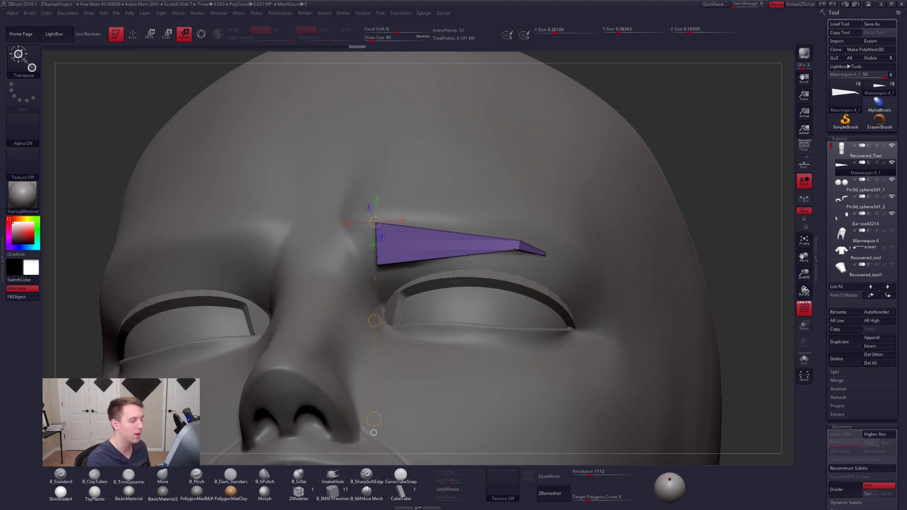
drag(395, 255, 395, 281)
drag(375, 222, 391, 323)
drag(408, 255, 430, 308)
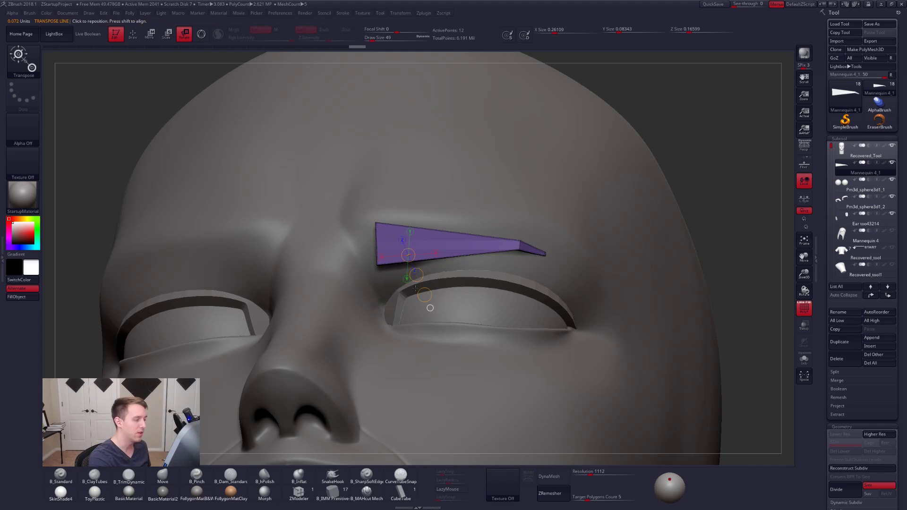
drag(375, 222, 396, 301)
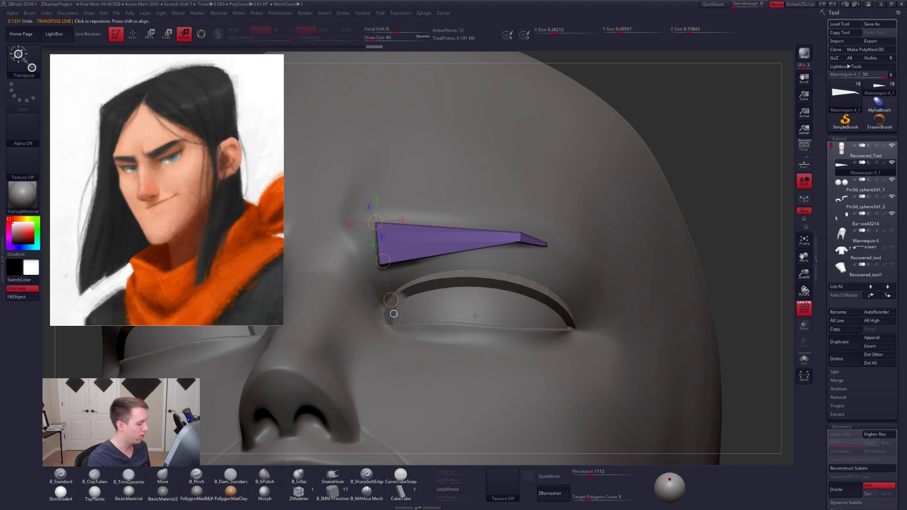
key(q)
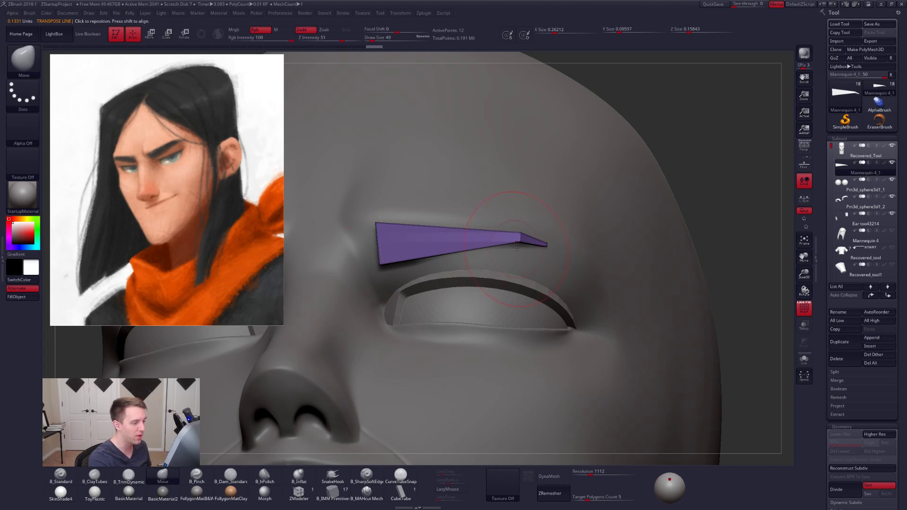
- Set the Move brush's draw size to 61 and pull the eyebrow's tail outward along the brow
key(space)
drag(520, 257, 565, 250)
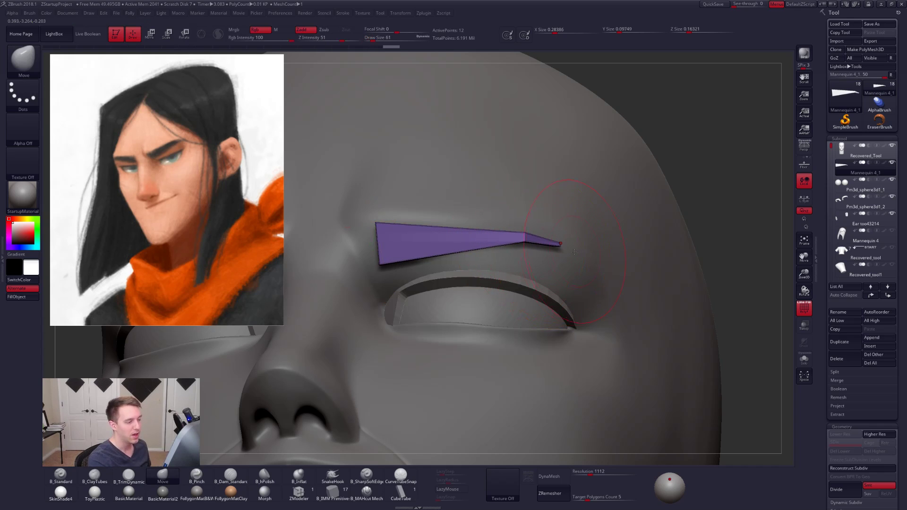
right_drag(567, 253, 524, 252)
drag(566, 254, 580, 256)
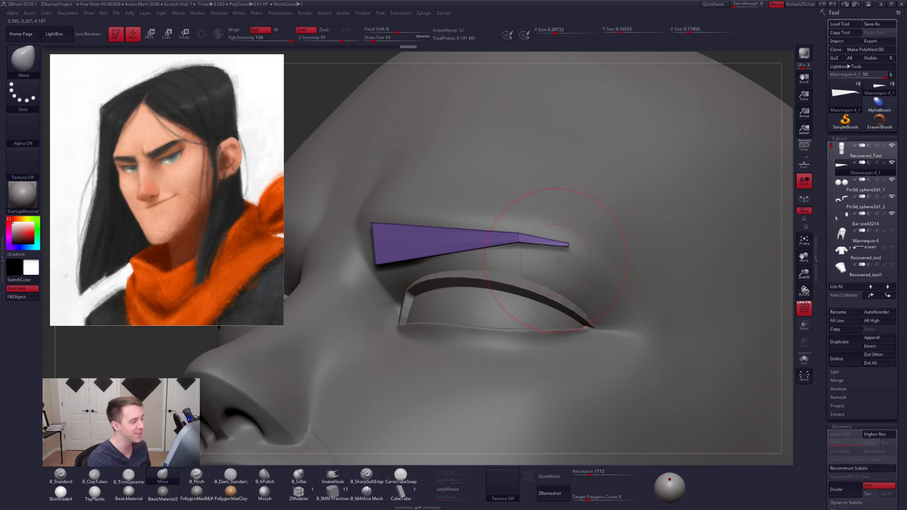
mouse_move(581, 256)
right_down()
mouse_move(462, 253)
mouse_move(492, 263)
right_up()
- Set the draw size to 67 and pull the eyebrow's inner end toward the nose so its edge slants
key(space)
drag(472, 252, 427, 252)
drag(462, 284, 470, 283)
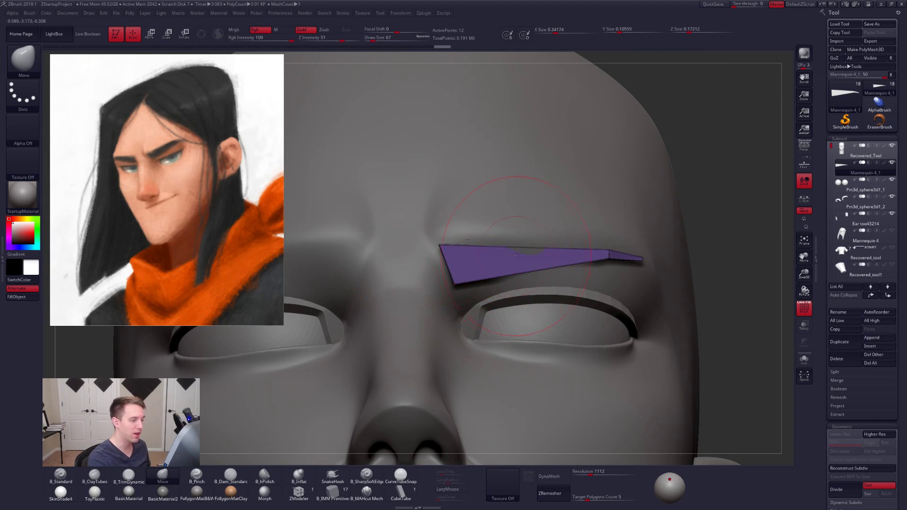
- Slice the eyebrow across its middle in a near-frontal view to add an edge loop and split its polygroup
mouse_move(528, 255)
right_down()
mouse_move(530, 234)
mouse_move(560, 244)
right_up()
key(ctrl+shift+f)
click(581, 405)
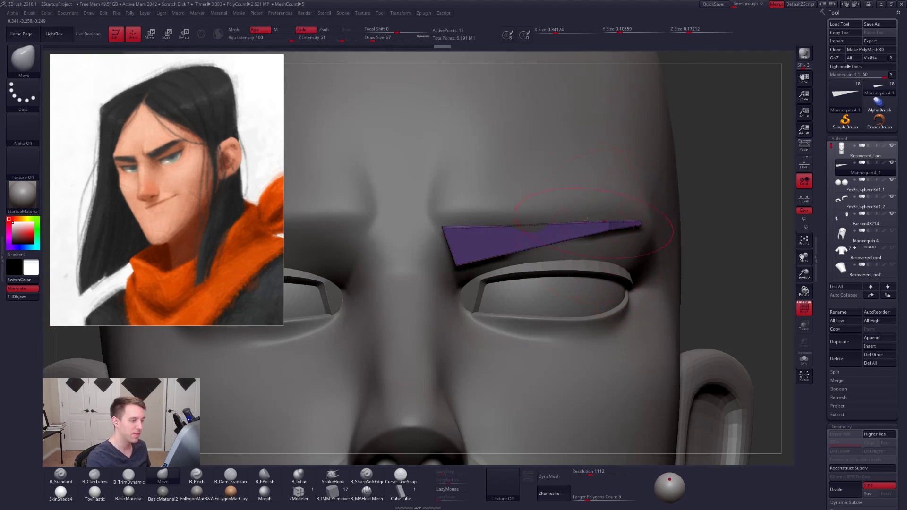
ctrl+shift+drag(527, 199, 551, 309)
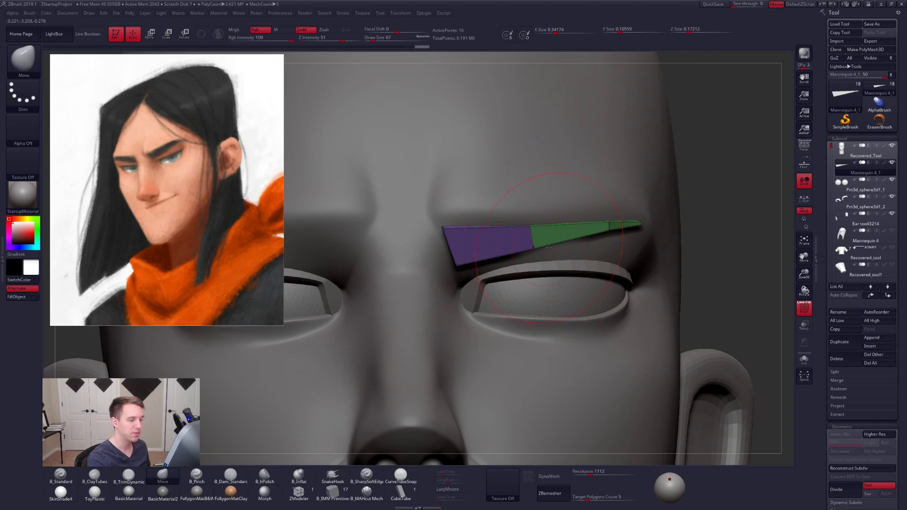
- Turn off the polyframe display and reshape the eyebrow's inner end and middle section with the Move brush
key(shift+f)
ctrl+right_drag(547, 239, 547, 203)
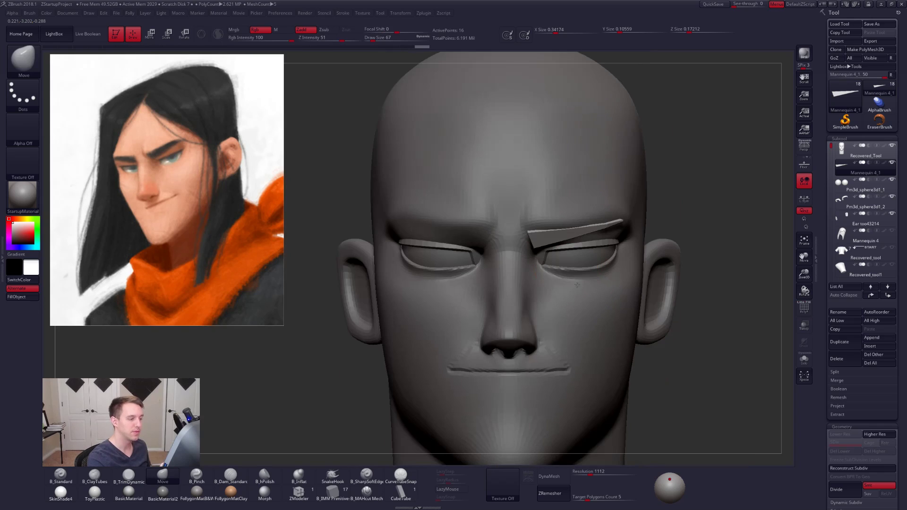
mouse_move(548, 264)
right_down()
mouse_move(551, 233)
mouse_move(547, 263)
mouse_move(542, 229)
mouse_move(514, 227)
mouse_move(528, 259)
mouse_move(526, 252)
mouse_move(522, 267)
mouse_move(547, 296)
mouse_move(558, 230)
mouse_move(530, 237)
right_up()
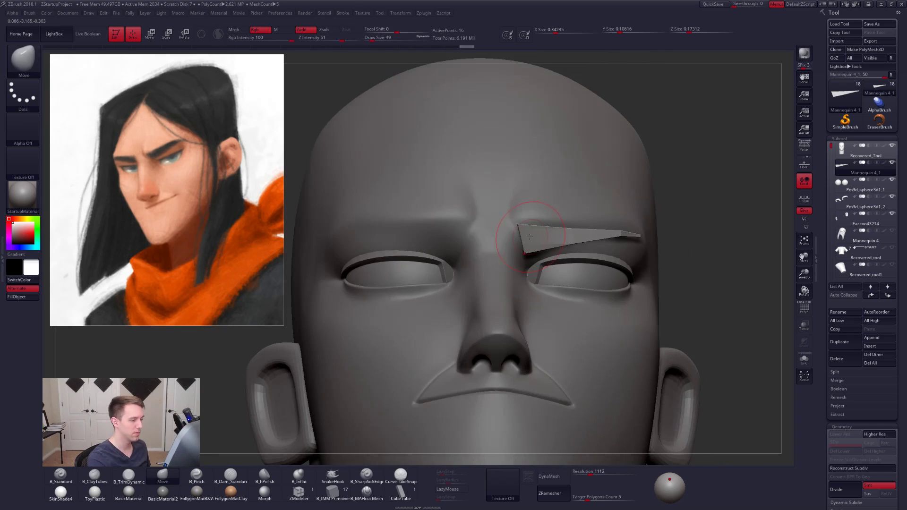
drag(531, 227, 571, 223)
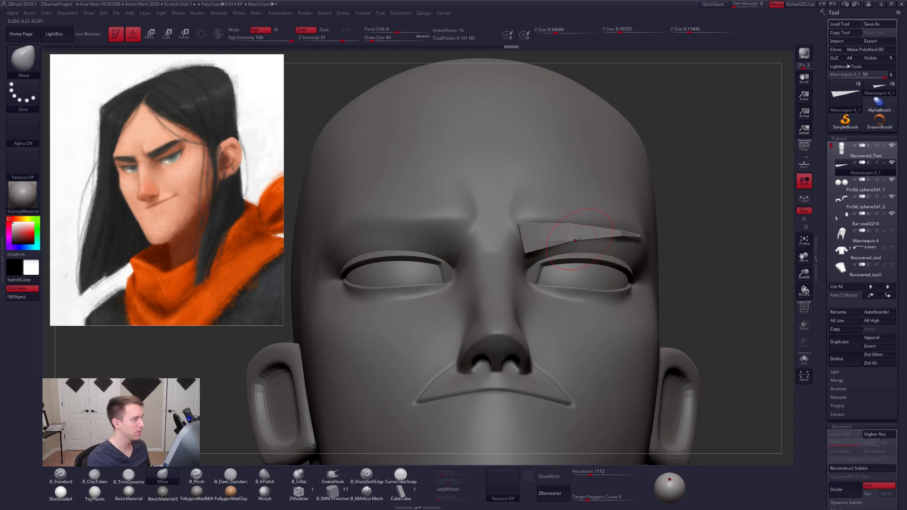
right_drag(572, 222, 572, 249)
key(space)
drag(579, 247, 577, 247)
drag(575, 241, 575, 245)
right_drag(573, 252, 535, 273)
- Set the draw size to 67 and extend the eyebrow's tail tip farther around the side of the brow
key(space)
drag(581, 260, 583, 250)
mouse_move(607, 260)
right_down()
mouse_move(598, 261)
mouse_move(629, 255)
right_up()
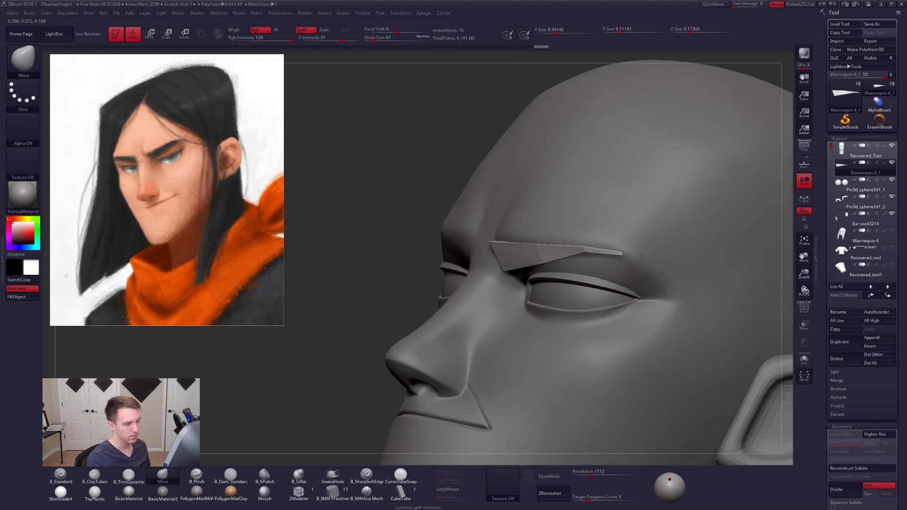
drag(653, 255, 672, 257)
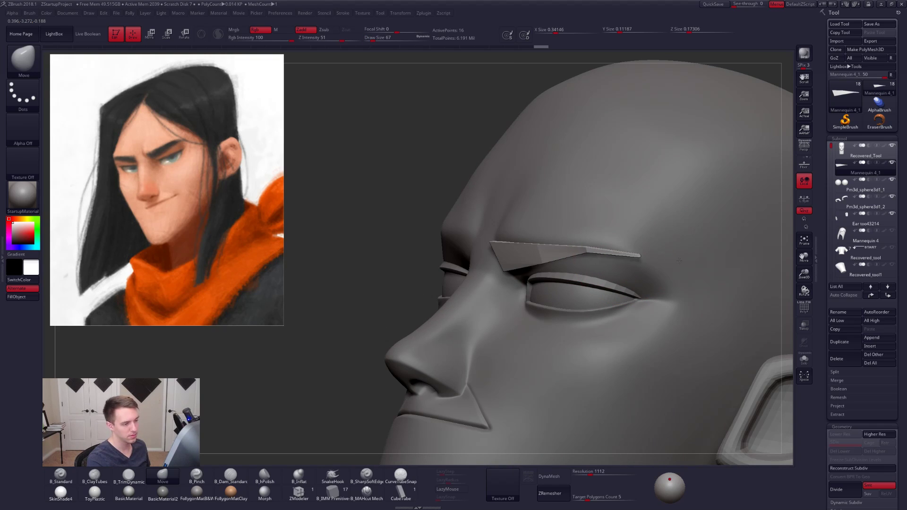
- Isolate the eyebrow with the polyframe display on and reduce the brush draw size to 38 for its tail
key(shift+s)
mouse_move(617, 255)
alt+right_down()
mouse_move(571, 272)
mouse_move(598, 284)
alt+right_up()
key(shift+f)
key(d)
key(space)
drag(601, 280, 598, 279)
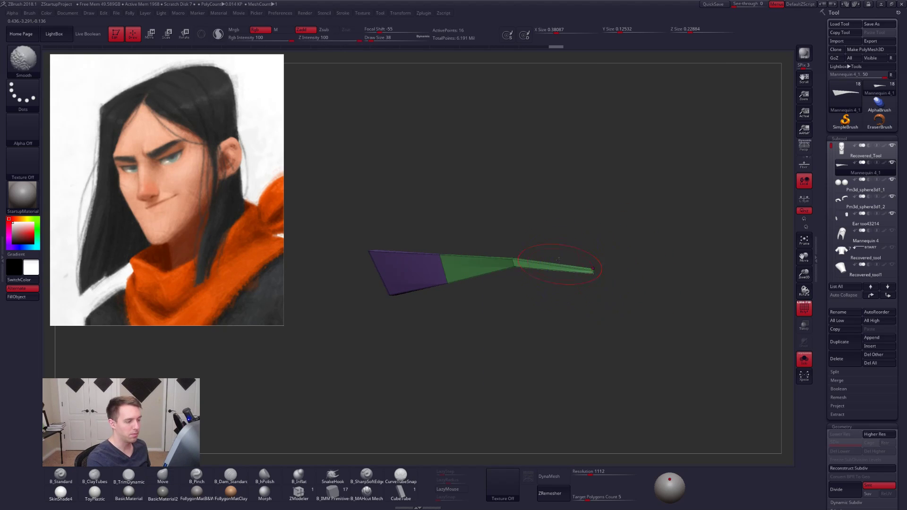
key(shift+d)
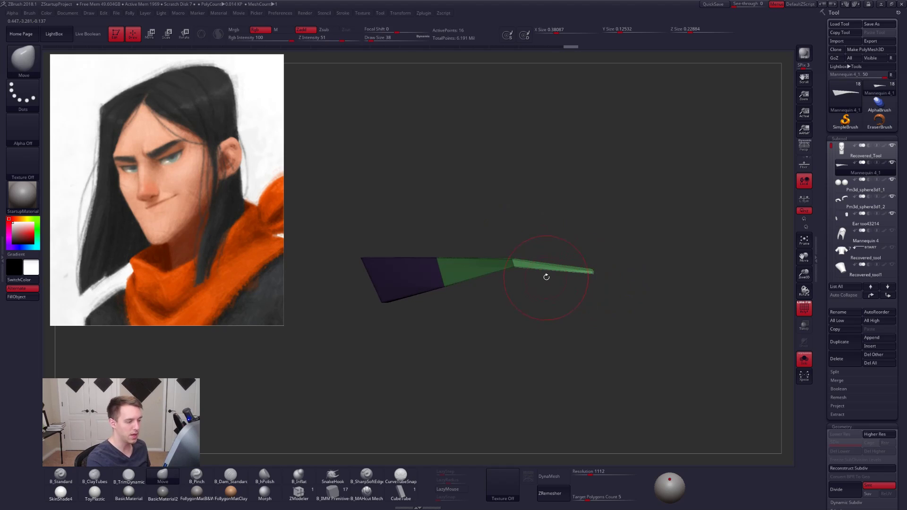
- Nudge the isolated eyebrow's tail tip into position with a Transpose move line
key(w)
drag(549, 269, 551, 332)
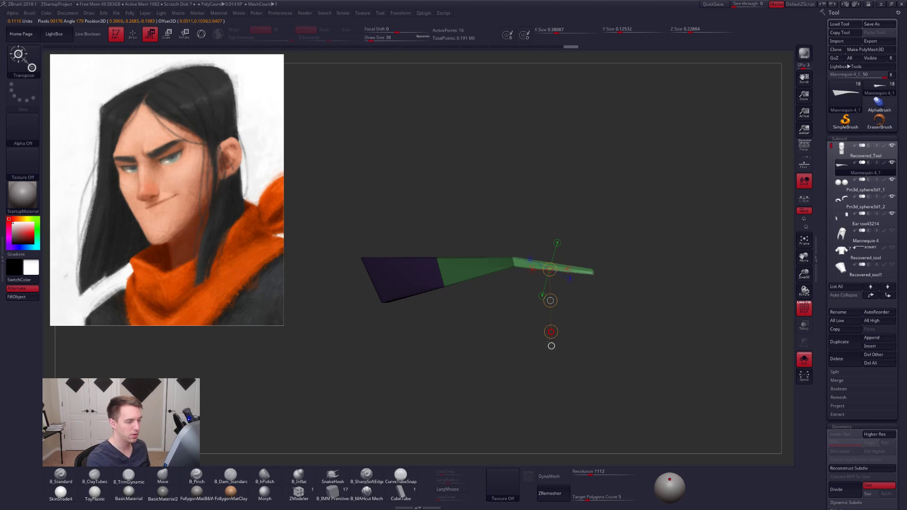
key(q)
mouse_move(549, 349)
mouse_down()
mouse_move(571, 274)
mouse_move(580, 284)
mouse_move(479, 312)
mouse_move(555, 383)
mouse_up()
key(w)
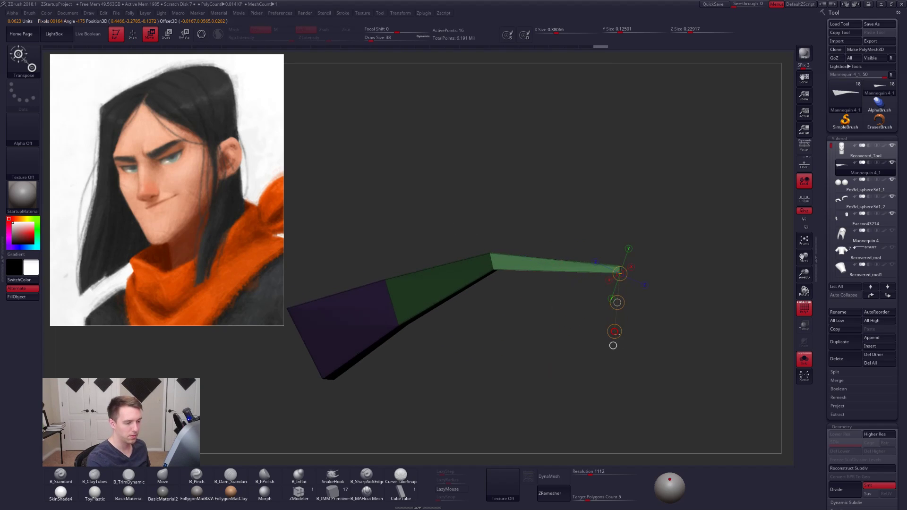
- Refine the eyebrow's tail tip with the Move brush and preview it dynamically smoothed with the polyframe off
key(q)
mouse_move(605, 292)
mouse_down()
mouse_move(554, 331)
mouse_move(580, 322)
mouse_move(592, 301)
mouse_up()
key(space)
mouse_move(593, 300)
mouse_down()
mouse_move(630, 282)
mouse_move(604, 279)
mouse_move(622, 282)
mouse_move(624, 270)
mouse_up()
key(space)
mouse_move(614, 278)
mouse_down()
mouse_move(657, 266)
mouse_move(652, 278)
mouse_up()
alt+drag(635, 278, 586, 274)
key(d)
key(shift+f)
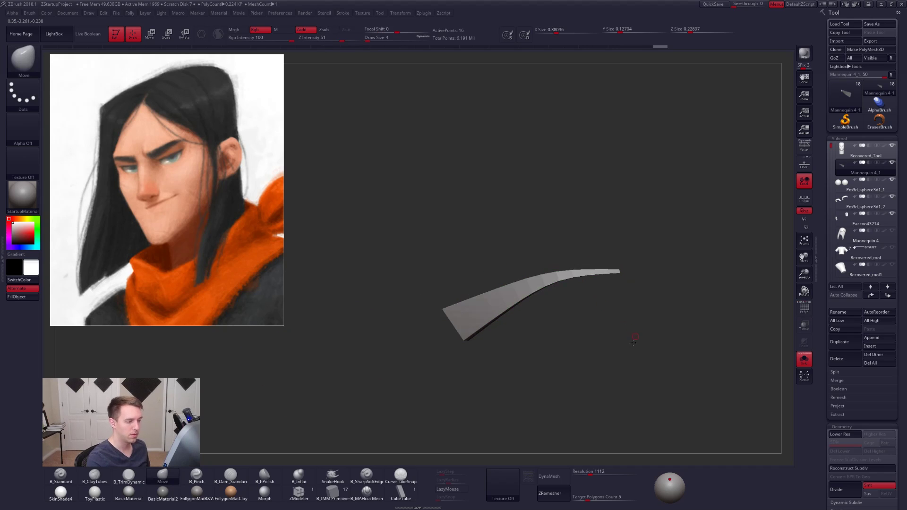
- Show the whole head again and fit the eyebrow's tail to the brow with the Move brush at draw size 54
key(alt+shift+s)
drag(634, 341, 585, 307)
key(space)
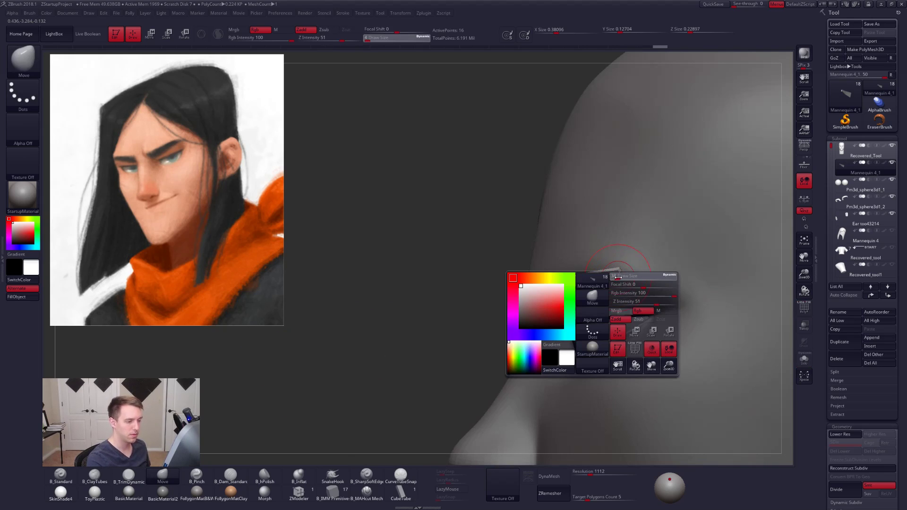
mouse_move(614, 276)
mouse_down()
mouse_move(634, 269)
mouse_move(625, 276)
mouse_up()
right_drag(625, 276, 685, 280)
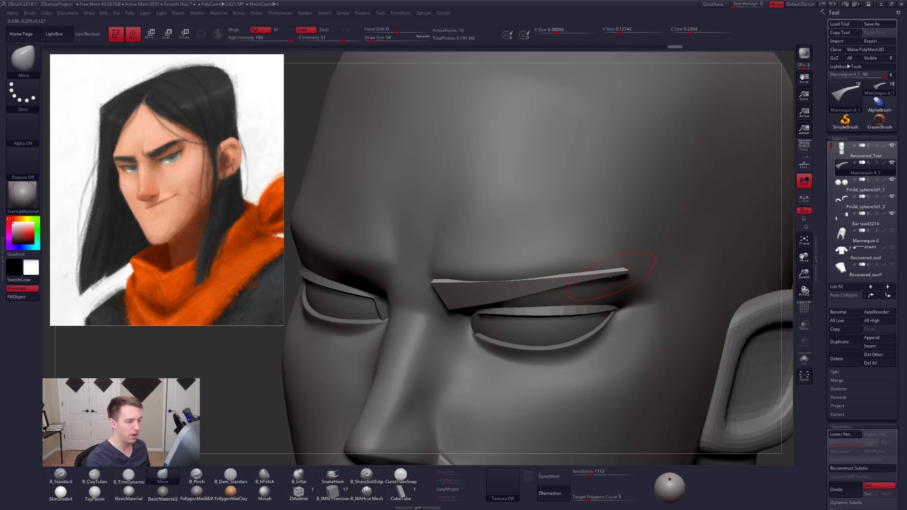
right_drag(609, 280, 511, 268)
- Turn on the polyframe display and adjust the eyebrow's inner end with the Move brush at draw size 43
key(shift+f)
key(s)
drag(510, 269, 509, 269)
right_drag(543, 265, 509, 269)
drag(478, 270, 475, 273)
right_drag(475, 269, 472, 279)
key(s)
drag(473, 276, 464, 271)
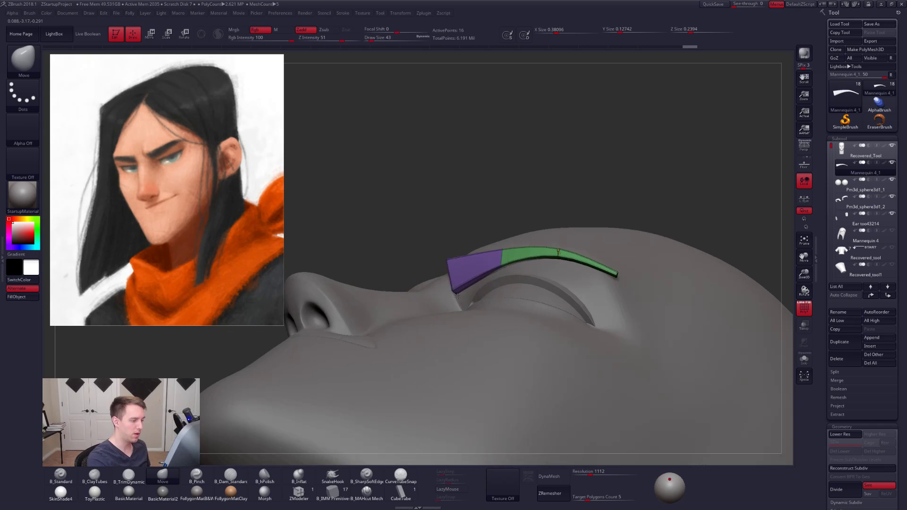
right_drag(465, 270, 462, 303)
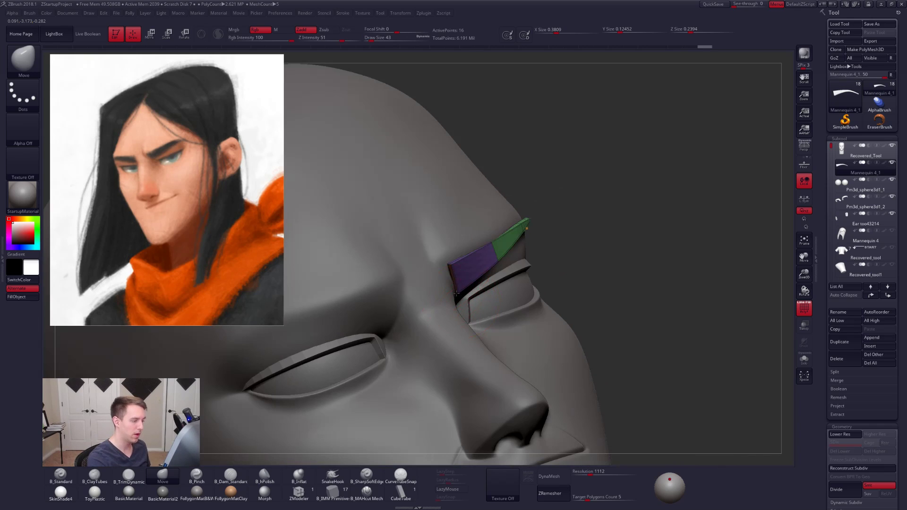
- Tuck the eyebrow's inner end and front edge closer to the surface of the brow ridge
right_drag(451, 266, 466, 228)
drag(468, 229, 474, 231)
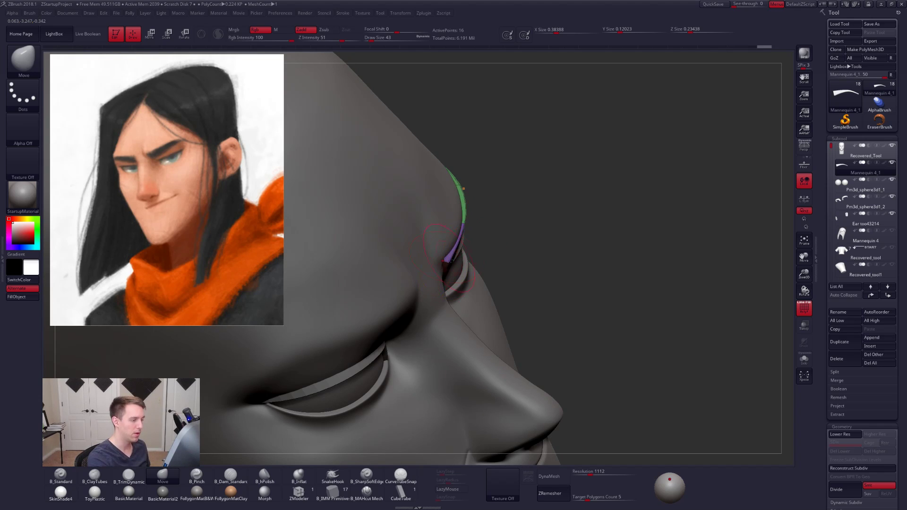
mouse_move(448, 261)
right_down()
mouse_move(436, 244)
mouse_move(512, 247)
mouse_move(464, 233)
mouse_move(471, 282)
mouse_move(543, 284)
mouse_move(535, 273)
right_up()
key(shift+f)
key(shift+f)
- Slice the eyebrow near its tail tip to add an edge loop and split off a polygroup
ctrl+shift+right_click(532, 266)
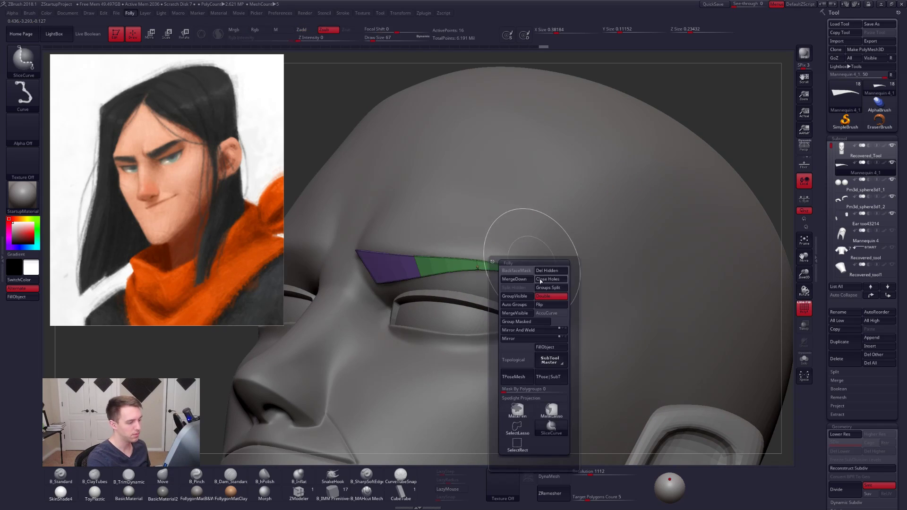
ctrl+shift+drag(527, 249, 509, 348)
key(ctrl+shift+f)
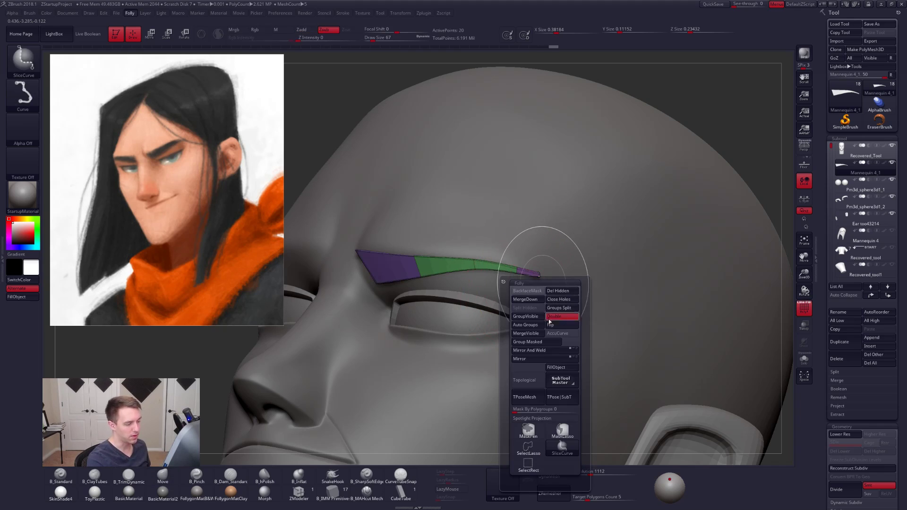
- Isolate the eyebrow without its smoothing preview, mask everything except the tail tip, and lay a Transpose line along it
ctrl+shift+click(528, 448)
key(shift+d)
key(shift+s)
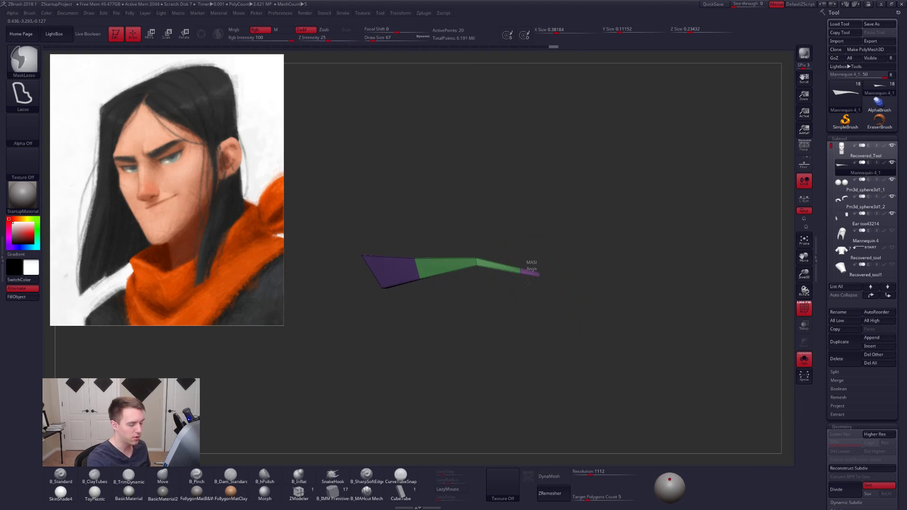
ctrl+drag(531, 267, 557, 274)
ctrl+click(563, 277)
ctrl+right_drag(563, 277, 541, 285)
key(w)
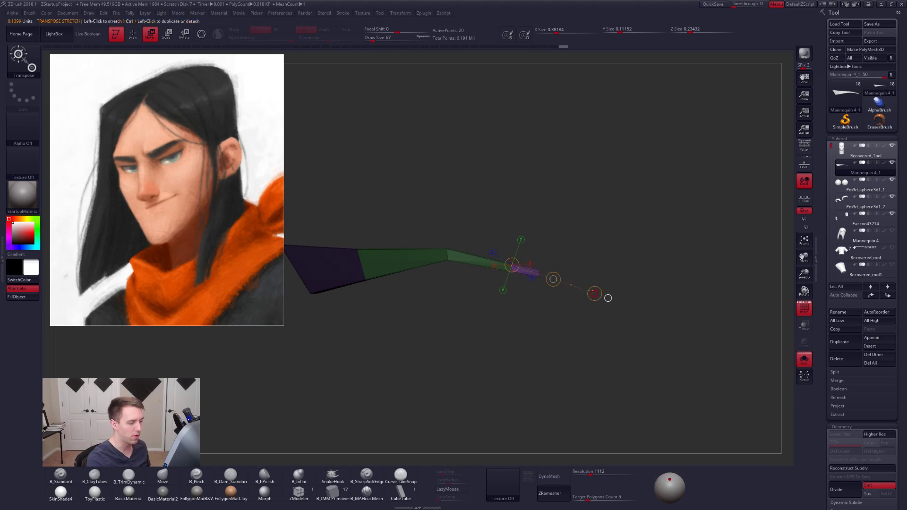
- Show the head again, extend the unmasked tail tip outward and rotate it to follow the side of the brow
key(shift+s)
drag(567, 286, 567, 286)
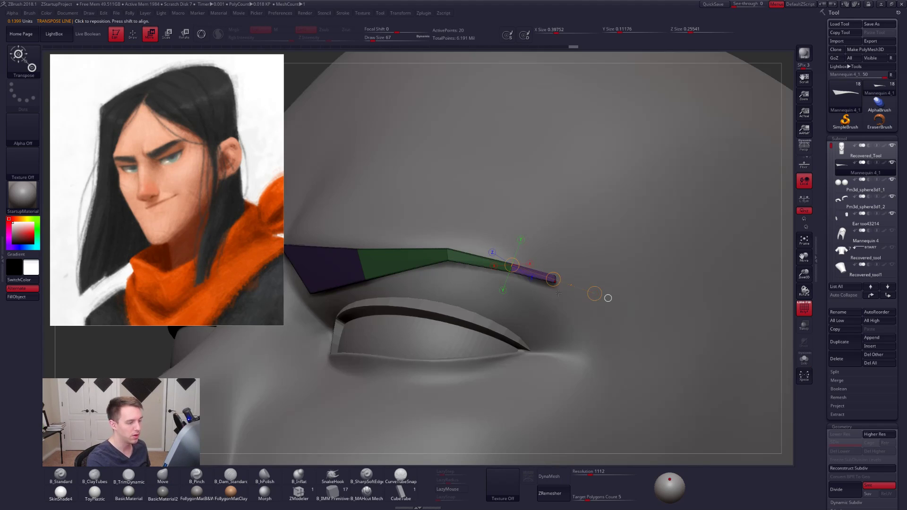
mouse_move(567, 286)
right_down()
mouse_move(554, 242)
mouse_move(572, 270)
right_up()
key(r)
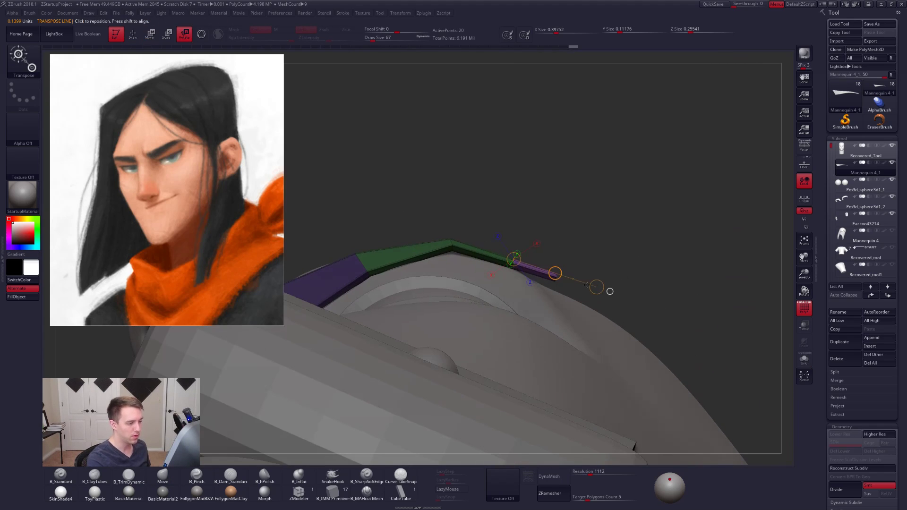
drag(582, 314, 580, 315)
- Reshape the eyebrow's outer bend with the Move brush at draw size 29 and turn the smoothing preview back on
key(q)
key(space)
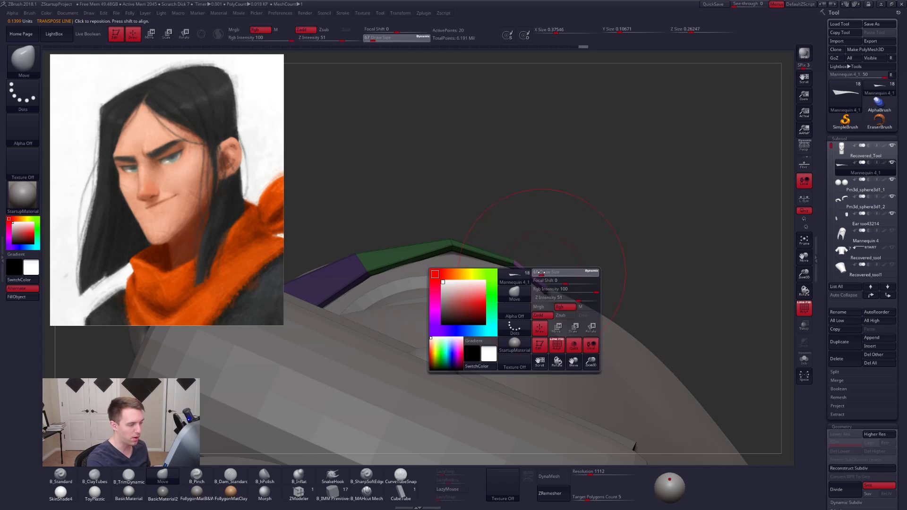
drag(544, 273, 537, 237)
mouse_move(518, 262)
right_down()
mouse_move(525, 293)
mouse_move(508, 289)
right_up()
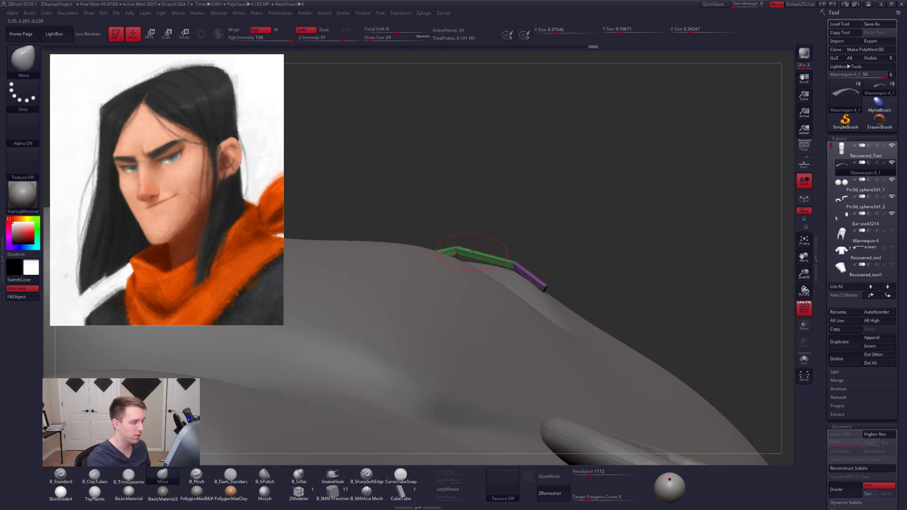
key(space)
mouse_move(484, 263)
mouse_down()
mouse_move(493, 263)
mouse_move(462, 260)
mouse_up()
key(d)
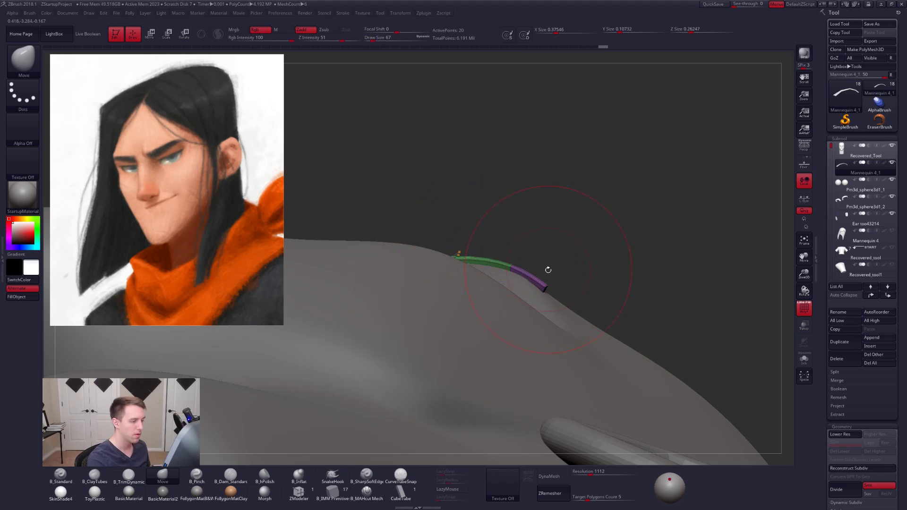
- Push the eyebrow's tail tip closer to the temple surface with the Move brush at draw size 67
right_drag(544, 274, 492, 303)
right_drag(563, 280, 556, 280)
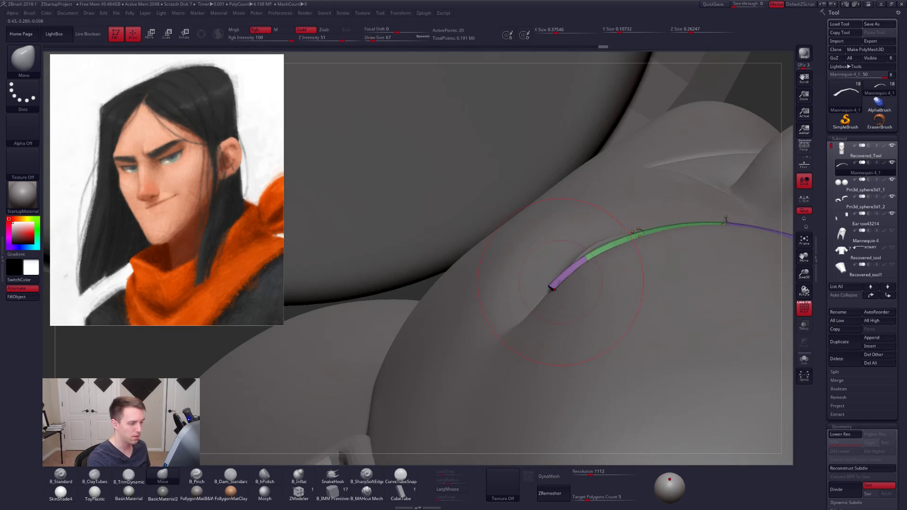
drag(558, 284, 561, 294)
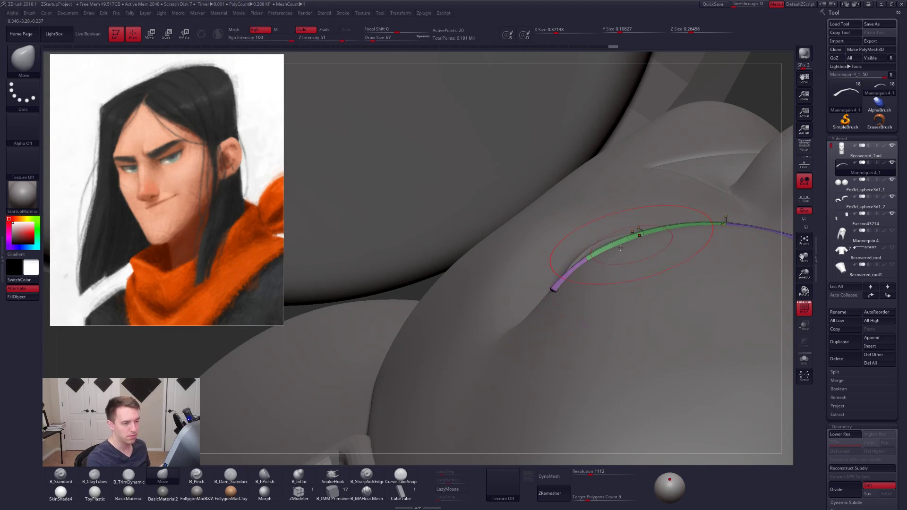
right_drag(620, 248, 549, 261)
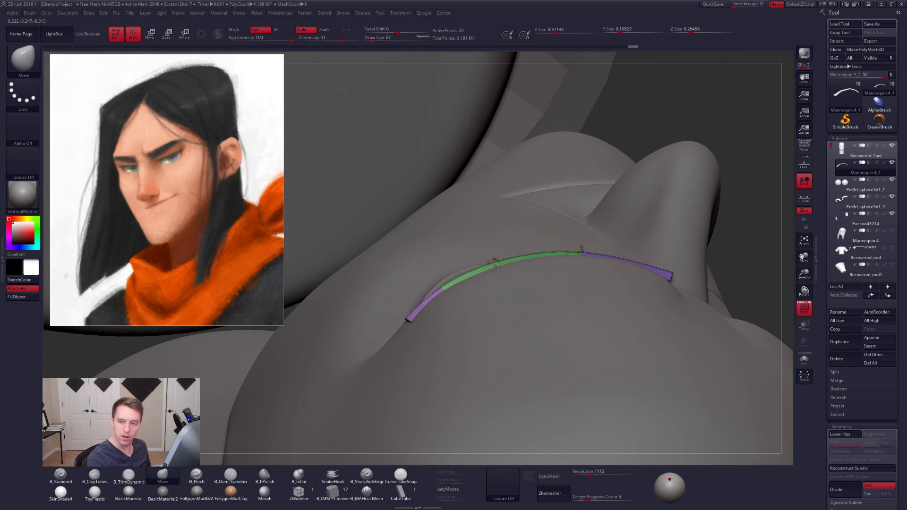
- Turn off the polyframe display and reshape the eyebrow's inner end and upper edge with the Move brush at draw size 61
mouse_move(574, 326)
ctrl+right_down()
mouse_move(601, 342)
mouse_move(594, 307)
mouse_move(603, 277)
mouse_move(563, 253)
mouse_move(571, 304)
ctrl+right_up()
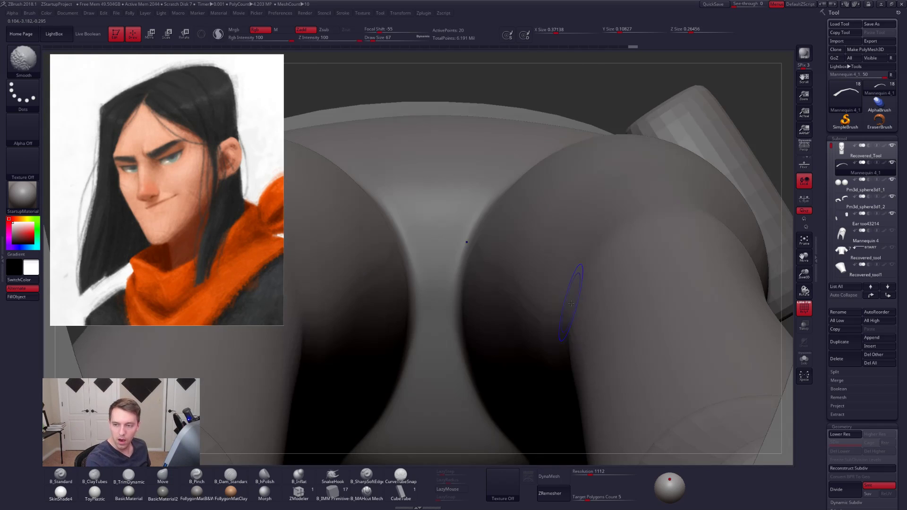
key(f)
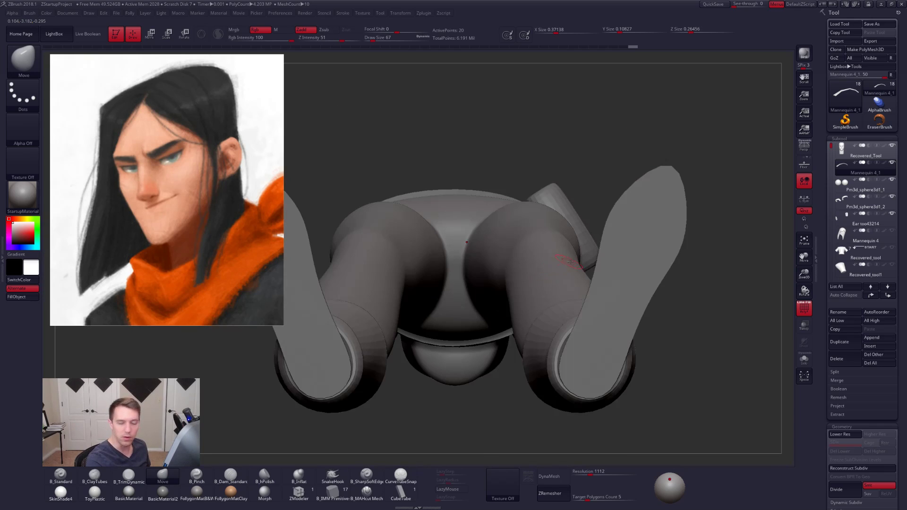
ctrl+right_drag(571, 262, 563, 338)
alt+right_drag(531, 284, 591, 331)
key(shift+f)
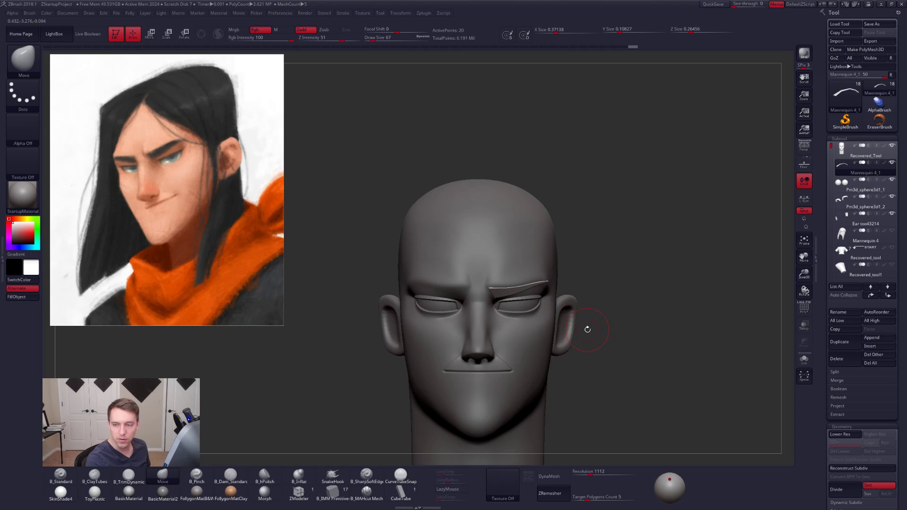
right_drag(589, 357, 567, 343)
key(space)
drag(493, 291, 486, 288)
key(space)
right_drag(487, 308, 486, 290)
key(space)
drag(486, 285, 490, 285)
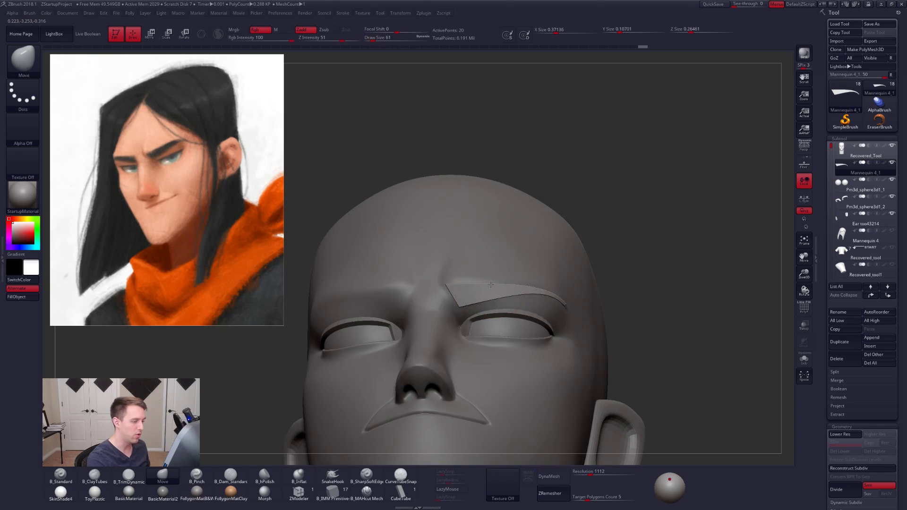
right_drag(631, 290, 619, 274)
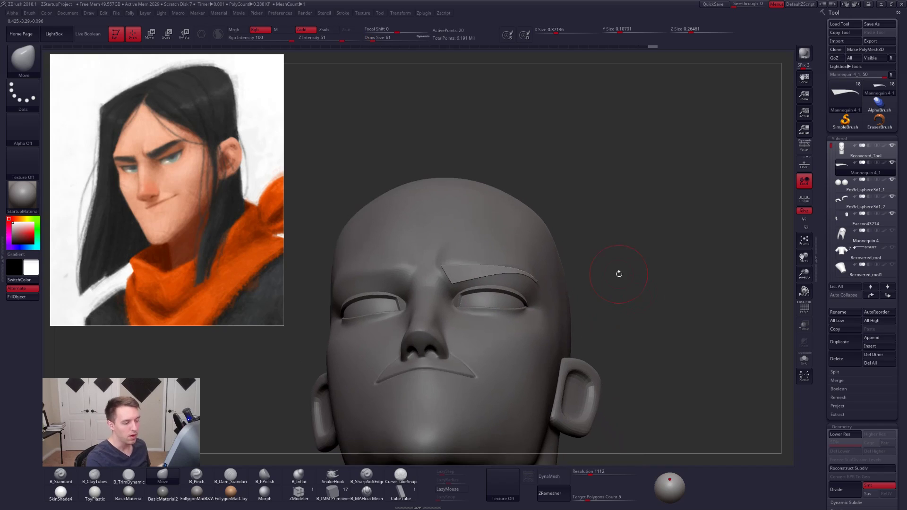
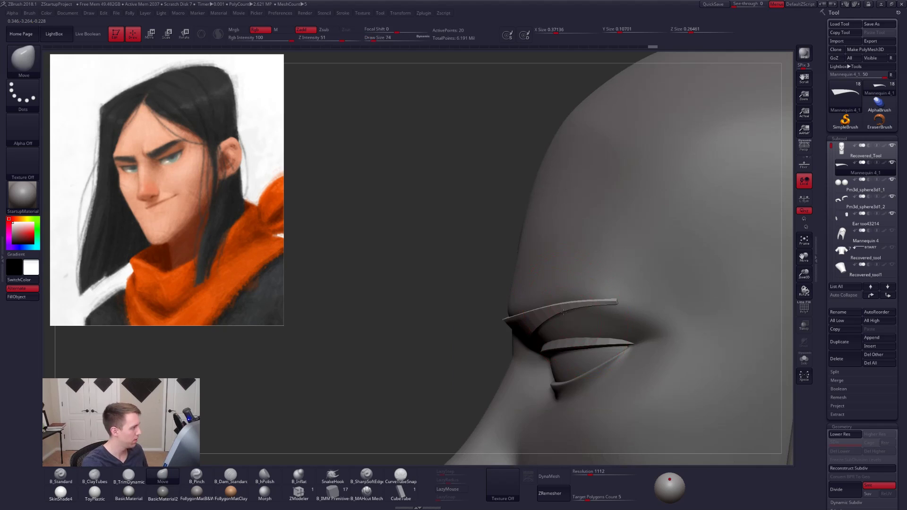
- Adjust the eyebrow's outer tail end along the brow with the Move brush at draw sizes 74 and 49
alt+right_drag(564, 311, 529, 305)
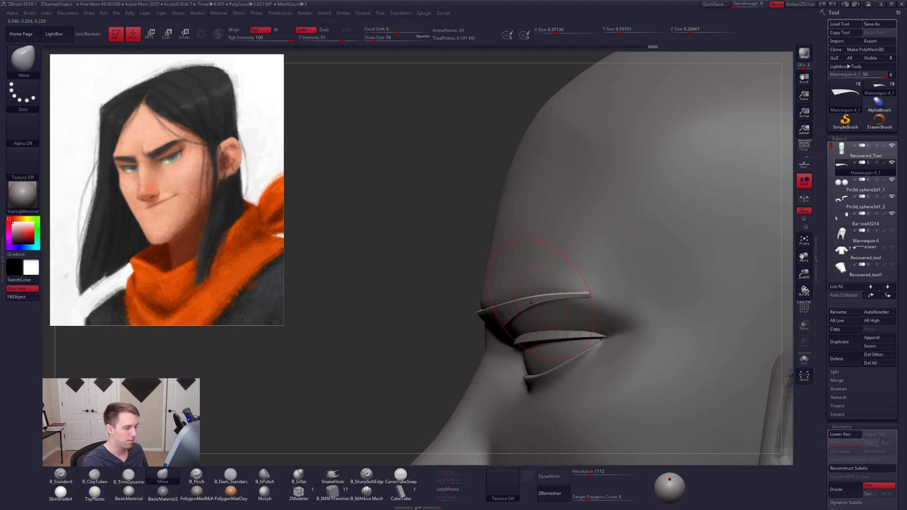
ctrl+right_click(541, 300)
right_drag(550, 246, 562, 288)
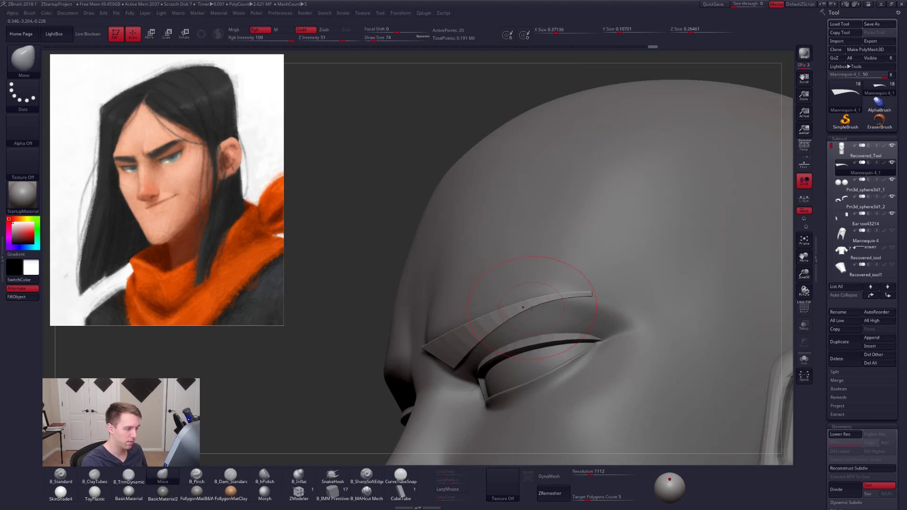
drag(582, 295, 581, 294)
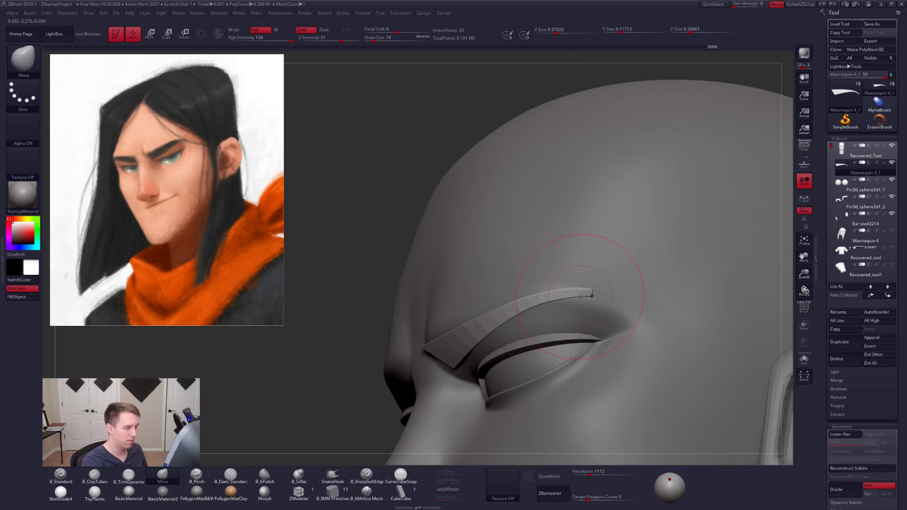
right_drag(570, 296, 537, 306)
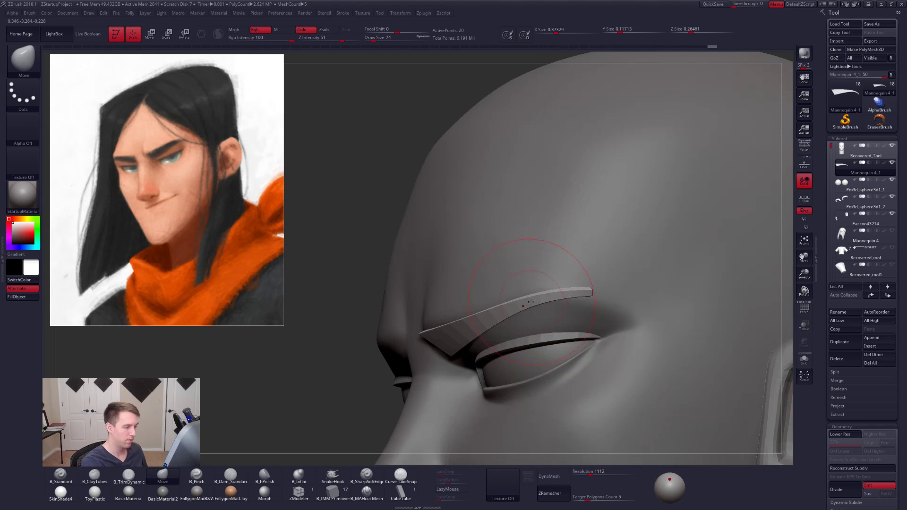
key(ctrl+shift+s)
key(space)
drag(557, 302, 543, 301)
- Isolate the unsmoothed eyebrow with polyframe on and move the tail segment's upper corner with the Move brush at draw size 9
key(ctrl+space)
key(shift+d)
key(shift+f)
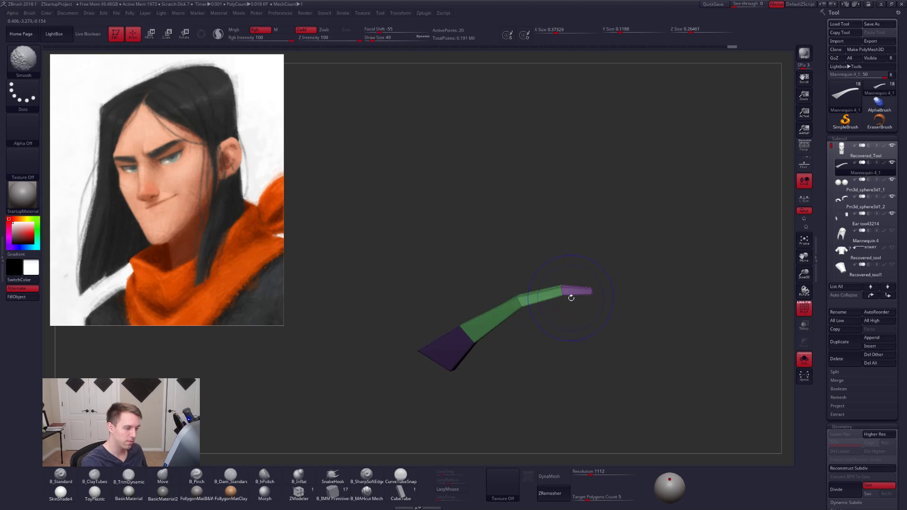
right_drag(575, 296, 598, 295)
mouse_move(609, 292)
ctrl+mouse_down()
mouse_move(522, 301)
mouse_move(402, 383)
mouse_move(551, 373)
mouse_move(592, 323)
ctrl+mouse_up()
key(space)
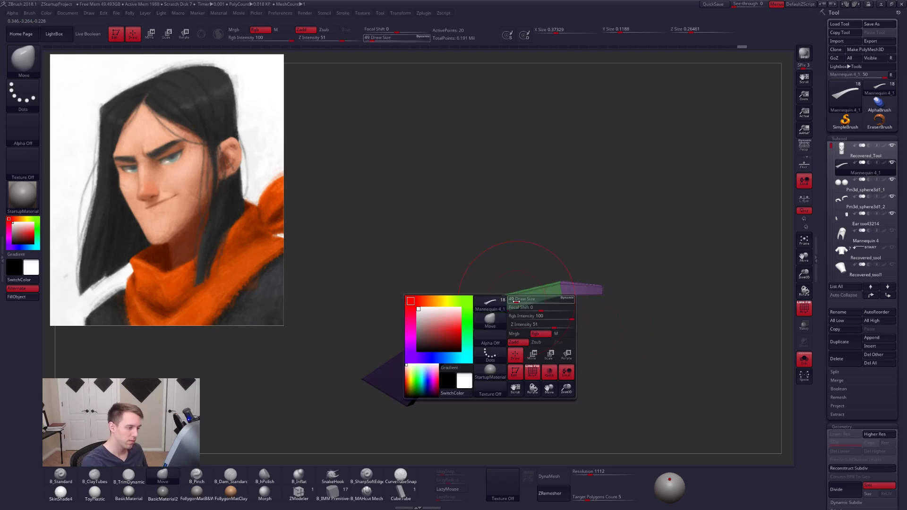
drag(516, 302, 498, 292)
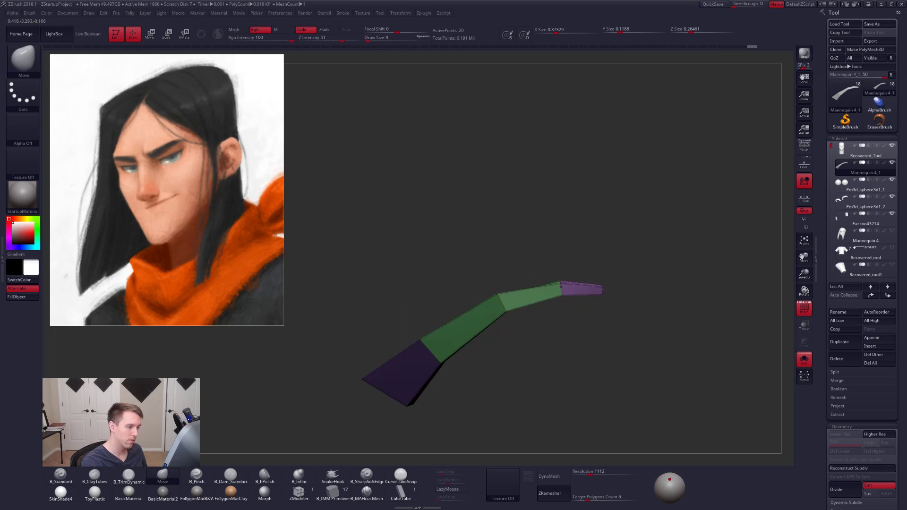
drag(561, 282, 604, 255)
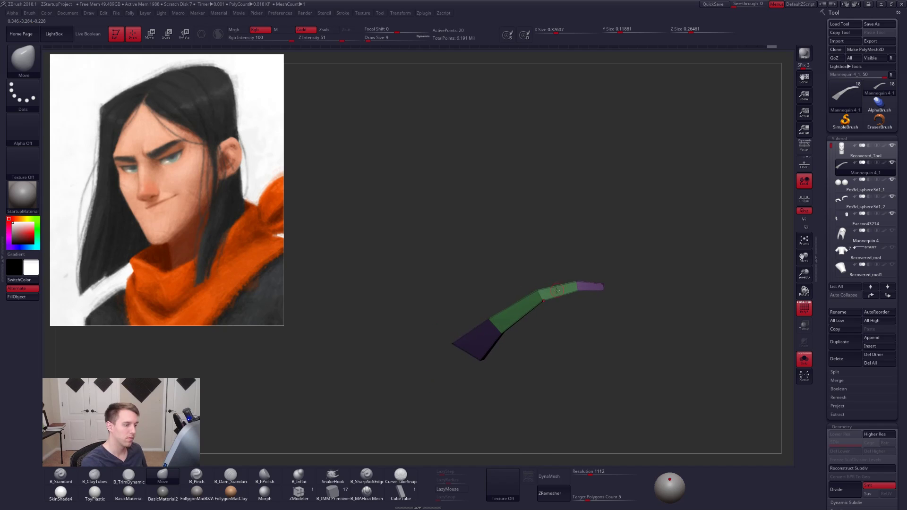
- Show the head again with the smoothing preview on, set the draw size to 49, and check the eyebrow's fit from several angles
click(805, 360)
key(d)
mouse_move(572, 325)
mouse_down()
mouse_move(563, 307)
mouse_move(548, 328)
mouse_move(559, 290)
mouse_move(501, 262)
mouse_up()
key(space)
key(space)
drag(494, 314, 474, 294)
key(space)
mouse_move(670, 323)
alt+mouse_down()
mouse_move(706, 328)
mouse_move(695, 324)
alt+mouse_up()
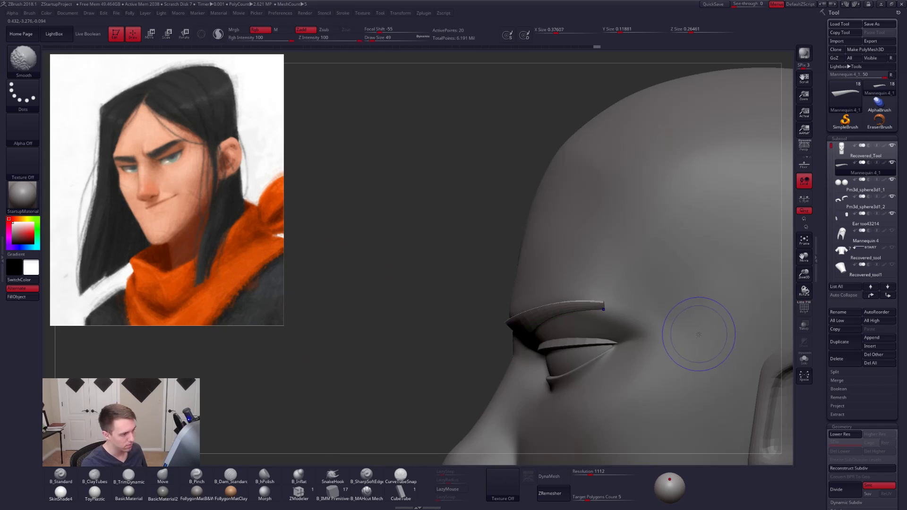
mouse_move(570, 387)
mouse_down()
mouse_move(618, 364)
mouse_move(570, 335)
mouse_move(554, 342)
mouse_move(549, 329)
mouse_up()
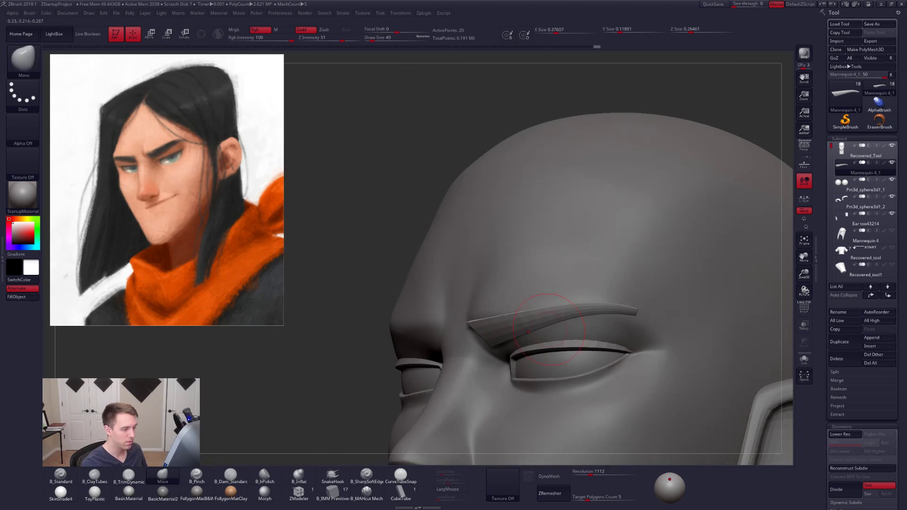
ctrl+click(377, 300)
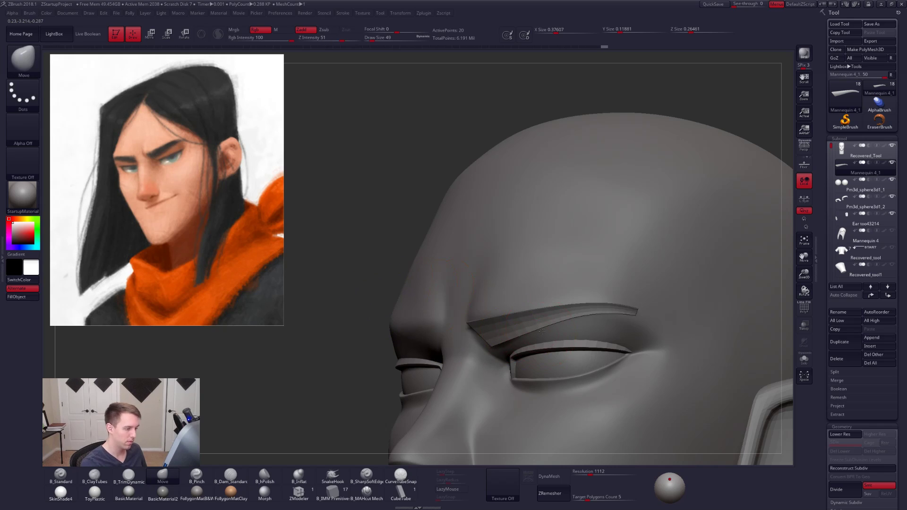
mouse_move(542, 333)
right_down()
mouse_move(596, 321)
mouse_move(535, 348)
right_up()
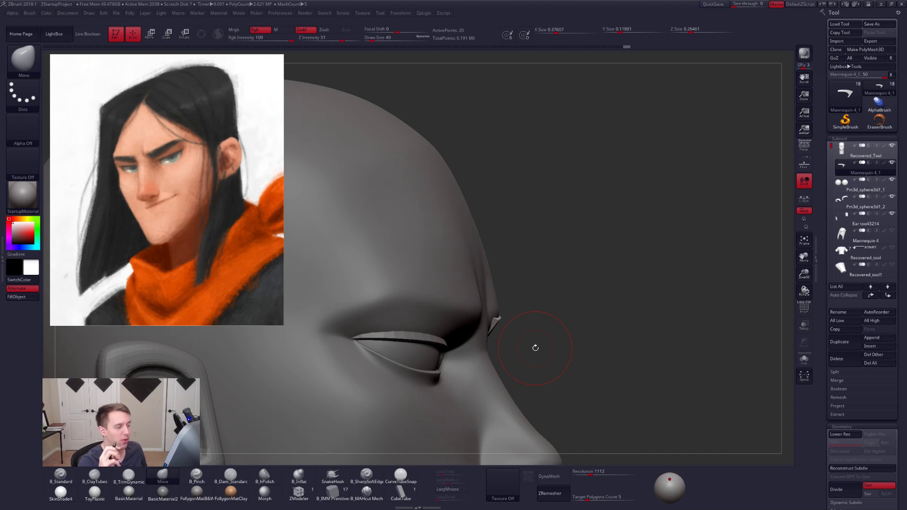
drag(536, 348, 376, 351)
- Select the eyelid subtool and nudge the upper lid's outer corner into the socket with the Move brush at draw size 113
alt+click(615, 361)
right_drag(615, 362, 555, 363)
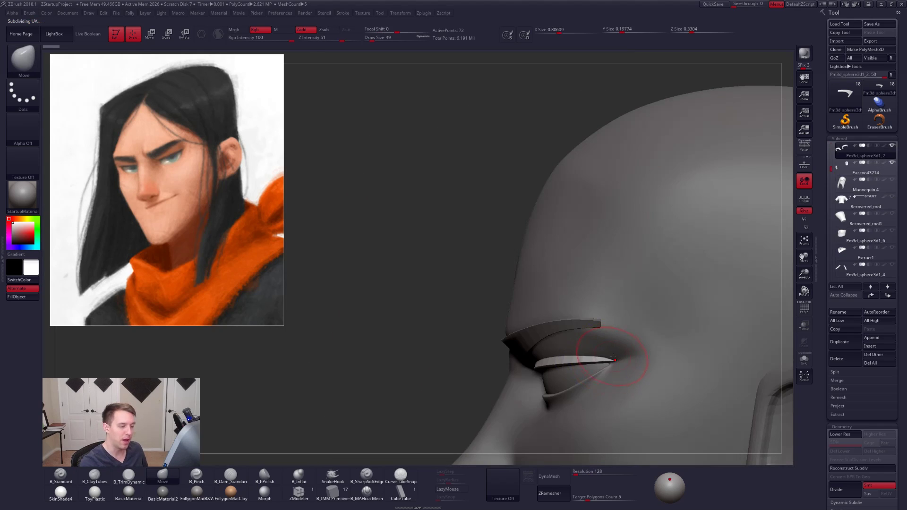
key(space)
drag(610, 362, 610, 367)
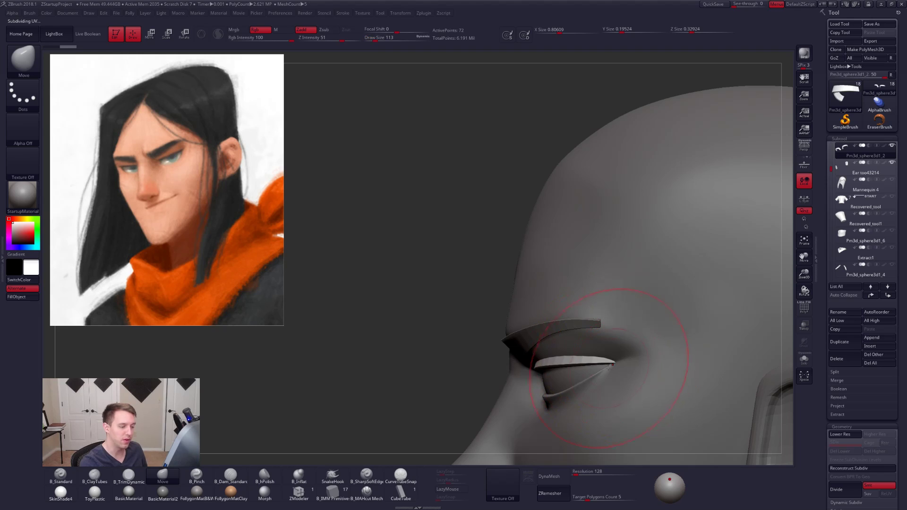
mouse_move(619, 372)
right_down()
mouse_move(673, 361)
mouse_move(675, 352)
right_up()
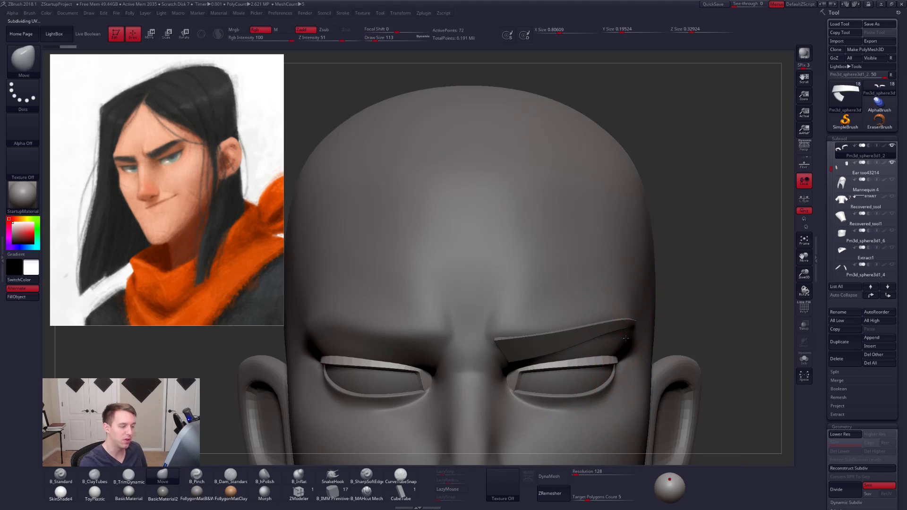
alt+right_drag(633, 333, 641, 310)
- Fine-tune the inner part of the upper eyelids with the Move brush at draw sizes 67 and 33, and set the size to 49
key(space)
drag(605, 342, 611, 341)
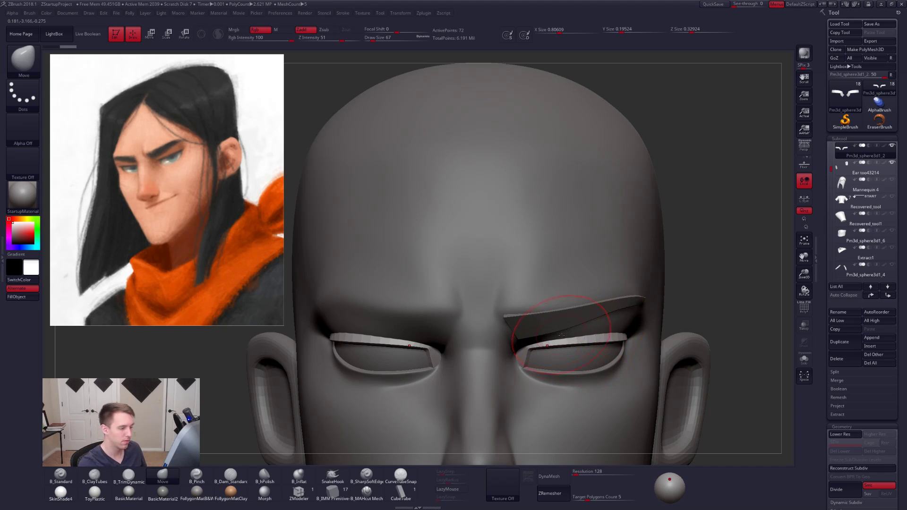
key(space)
drag(566, 341, 562, 341)
right_drag(584, 342, 547, 348)
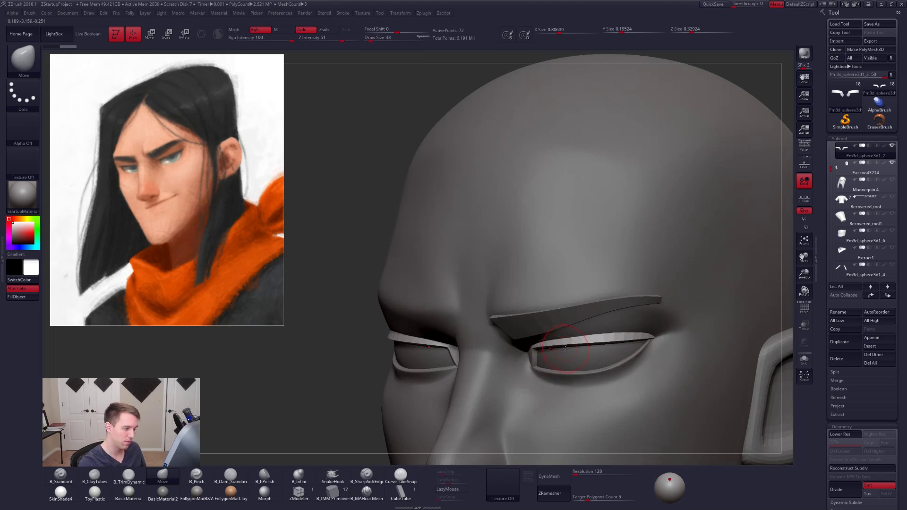
key(space)
drag(567, 350, 568, 350)
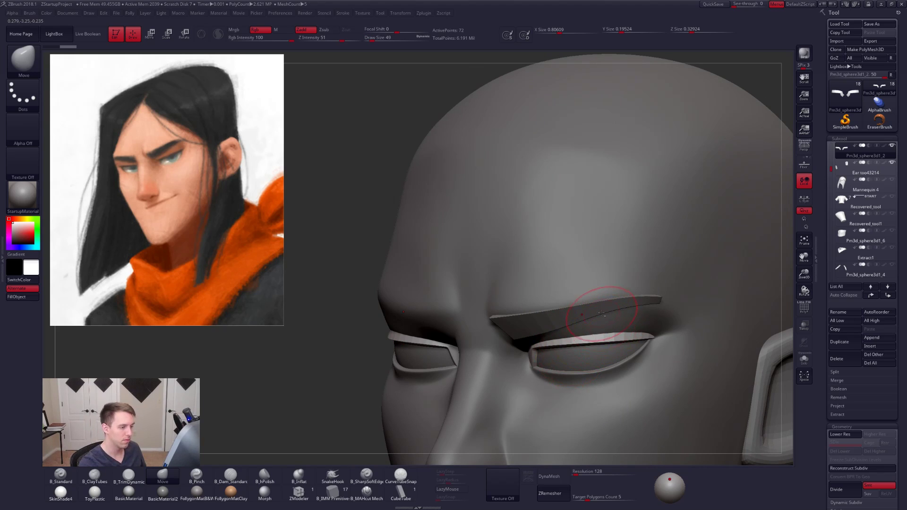
- Isolate the eyebrow subtool with smoothing off and polyframe on, and draw a transpose line upward from its tail tip
alt+click(602, 314)
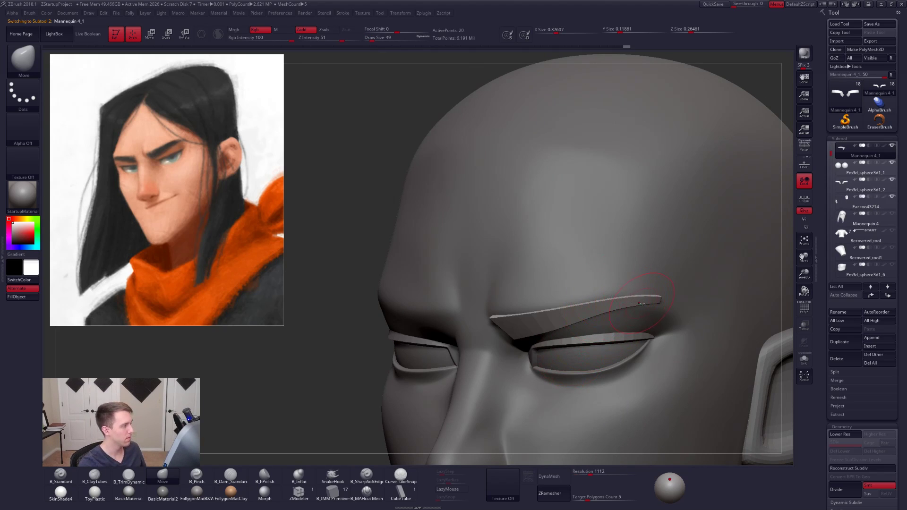
key(space)
drag(642, 303, 641, 303)
key(alt+s)
mouse_move(661, 304)
right_down()
mouse_move(634, 304)
mouse_move(666, 334)
right_up()
key(shift+d)
key(shift+f)
key(ctrl)
key(w)
drag(627, 324, 632, 239)
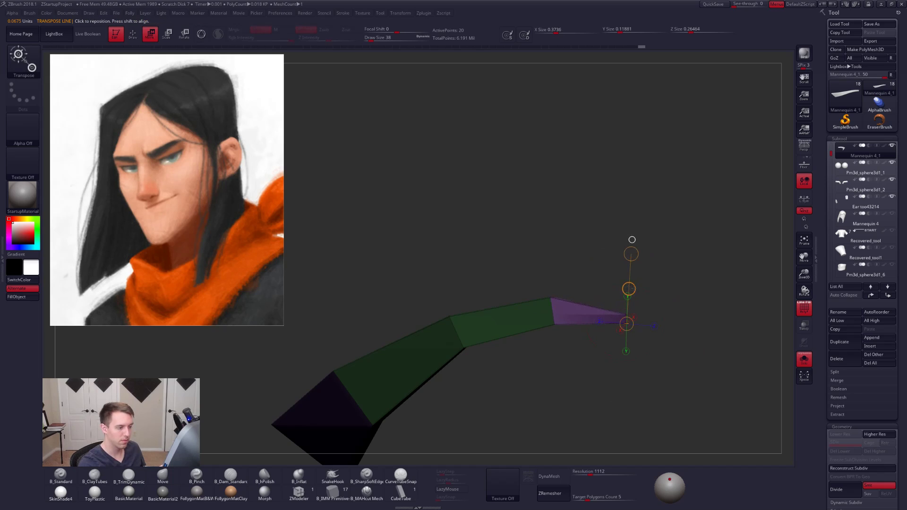
- Return to the Move brush and shift the corner points of the eyebrow's tail tip at draw size 4
key(q)
mouse_move(655, 298)
right_down()
mouse_move(624, 315)
mouse_move(639, 334)
right_up()
key(space)
click(636, 333)
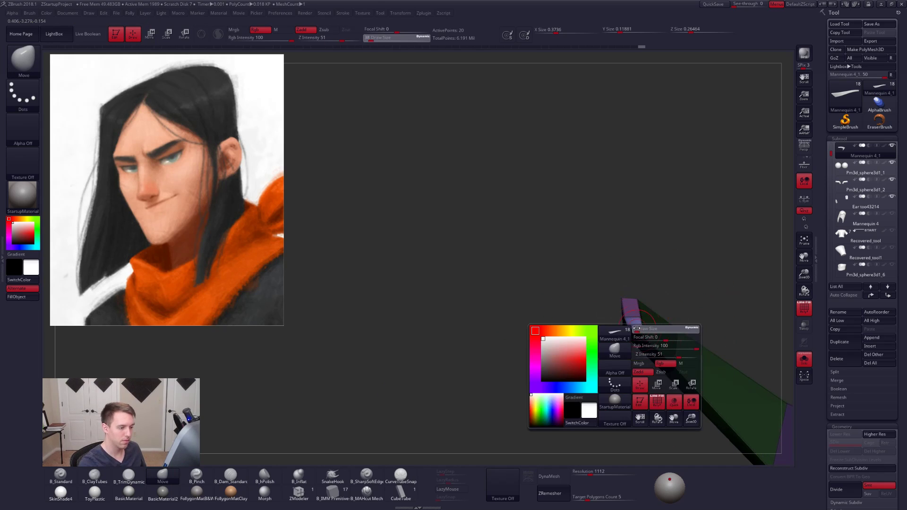
drag(626, 317, 636, 317)
mouse_move(634, 322)
right_down()
mouse_move(638, 343)
mouse_move(659, 314)
mouse_move(688, 308)
right_up()
key(shift)
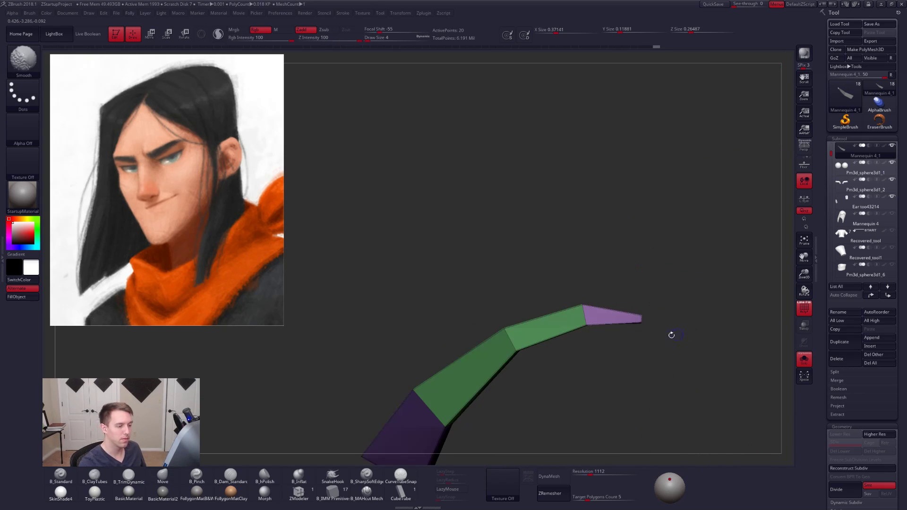
- Show the smoothed eyebrow on the head without polyframe and fit its tail to the temple with the Move brush at draw size 49
key(shift+f)
key(ctrl+d)
key(alt+s)
mouse_move(673, 366)
right_down()
mouse_move(675, 345)
mouse_move(589, 275)
right_up()
key(shift)
mouse_move(634, 300)
alt+right_down()
mouse_move(596, 278)
mouse_move(617, 312)
alt+right_up()
key(space)
mouse_move(611, 299)
mouse_down()
mouse_move(618, 299)
mouse_move(574, 297)
mouse_up()
key(space)
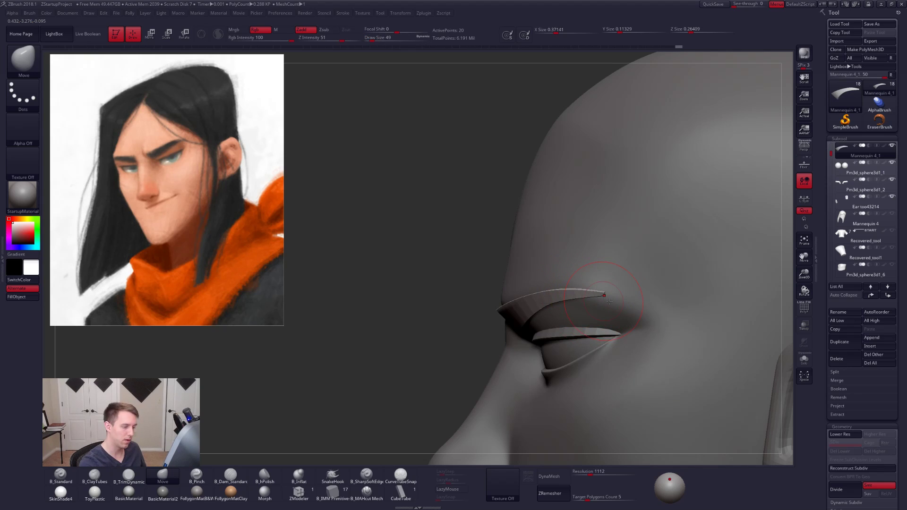
- Mirror and weld the eyebrow to the other side of the face and turn on perspective
right_drag(598, 303, 640, 357)
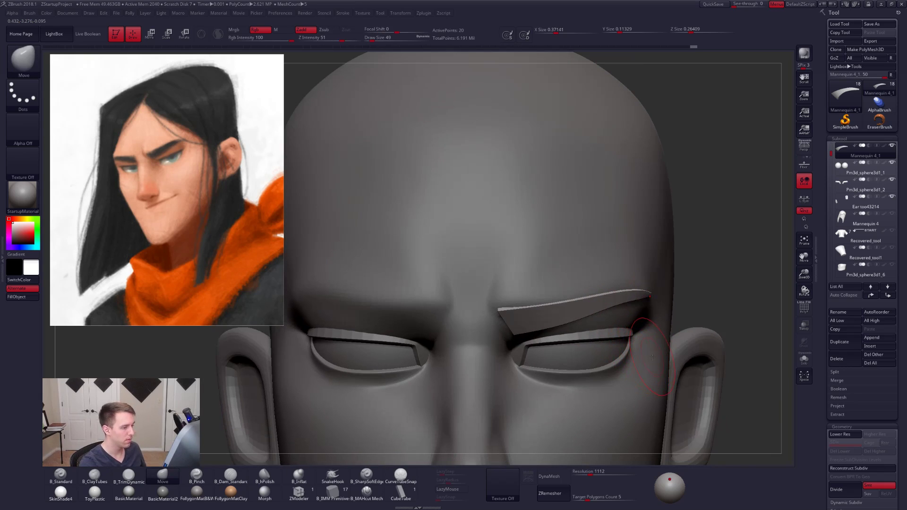
ctrl+right_drag(677, 369, 668, 448)
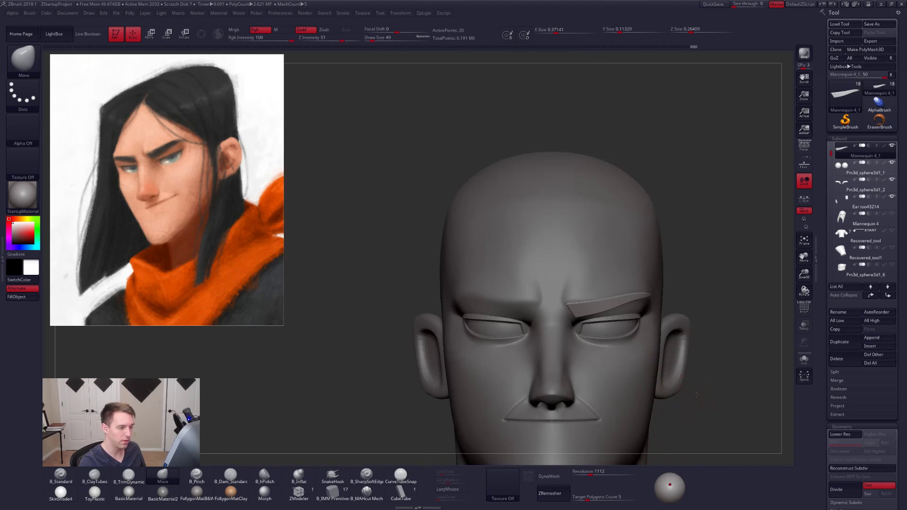
alt+right_drag(711, 351, 680, 330)
key(ctrl+f)
click(688, 383)
click(687, 375)
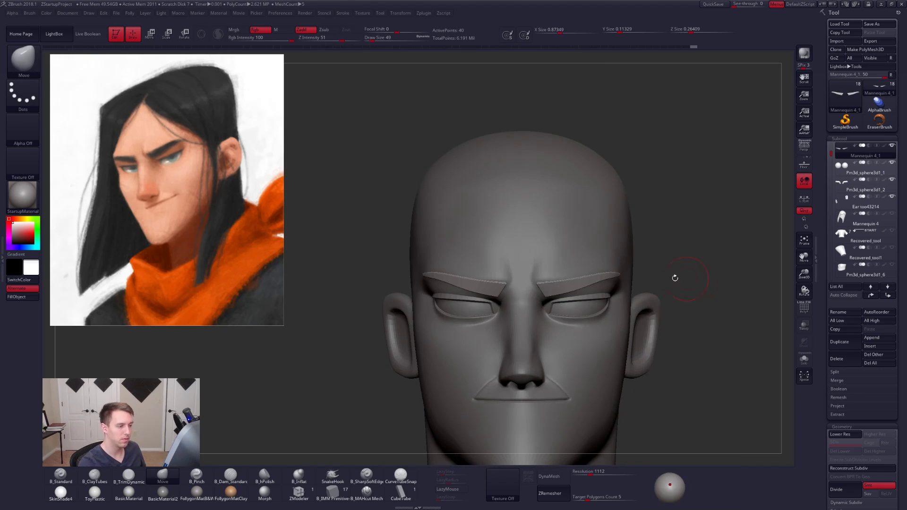
click(805, 145)
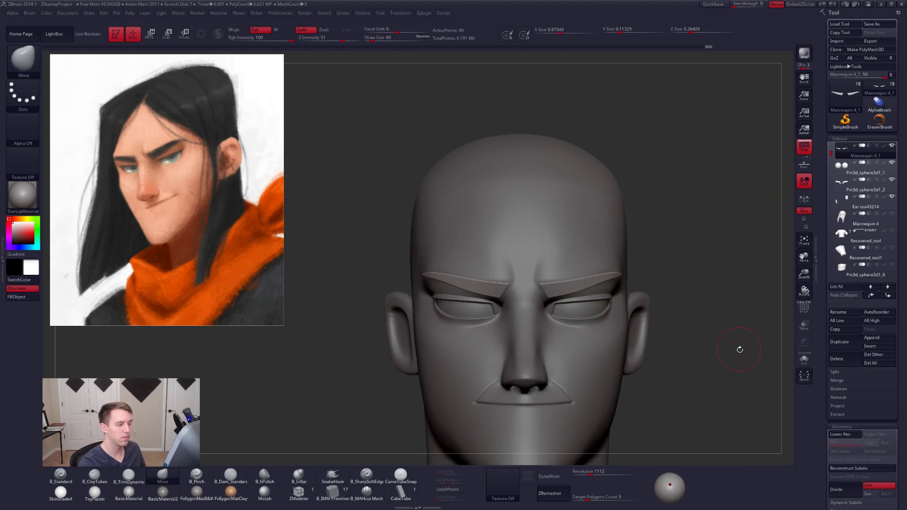
- Reshape both eyebrows and their inner upper corners symmetrically with the Move brush at draw size 49
mouse_move(739, 348)
mouse_down()
mouse_move(731, 357)
mouse_move(737, 337)
mouse_move(728, 338)
mouse_move(730, 354)
mouse_move(633, 276)
mouse_move(647, 294)
mouse_up()
mouse_move(619, 299)
mouse_down()
mouse_move(713, 307)
mouse_move(713, 279)
mouse_up()
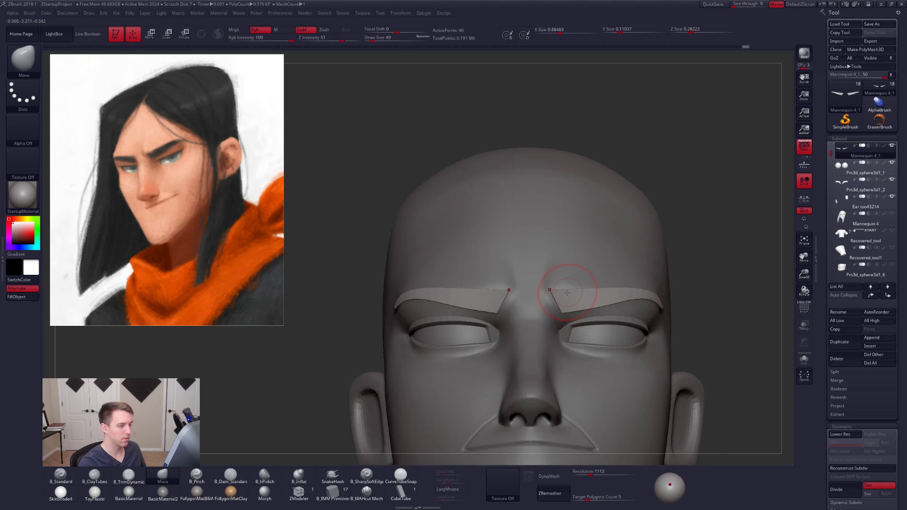
drag(554, 293, 555, 289)
- Turn smoothing off and polyframe on, and slice one eyebrow across its inner and middle segments with the SliceCurve brush
key(shift+d)
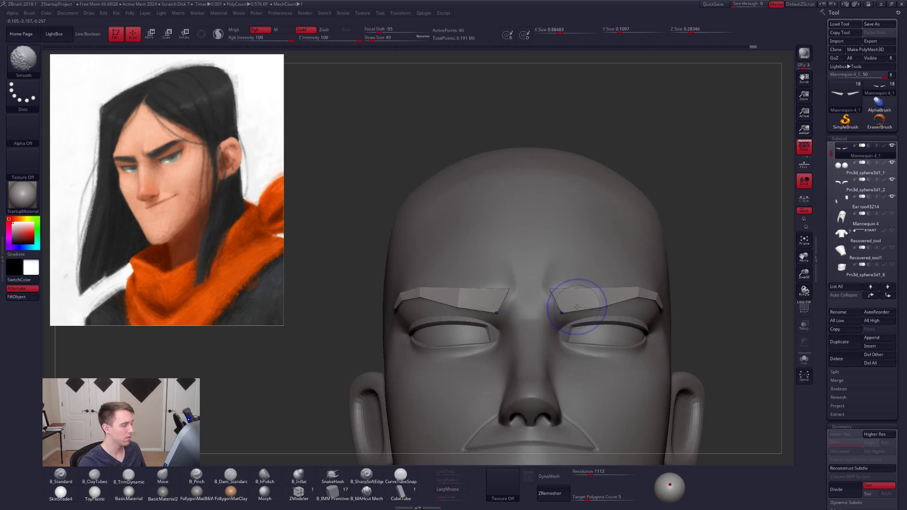
key(shift+f)
ctrl+right_drag(582, 313, 584, 322)
key(ctrl+shift+f)
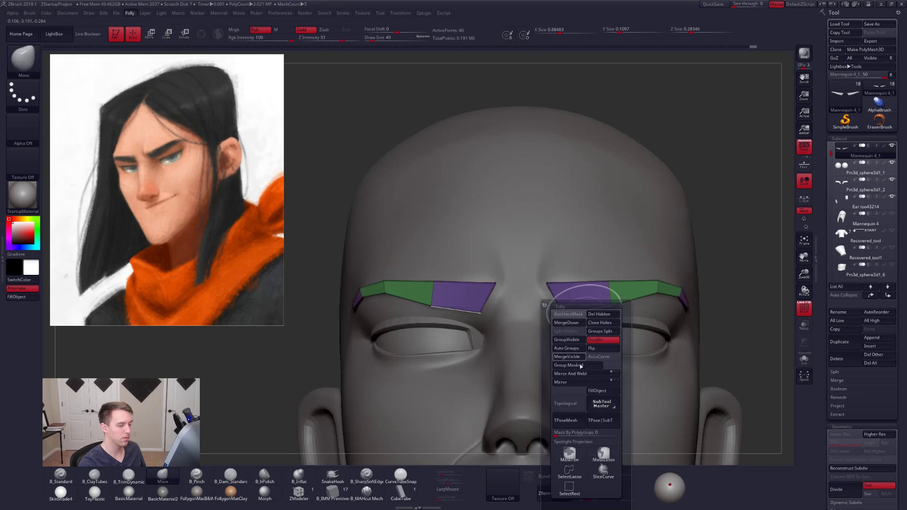
click(579, 475)
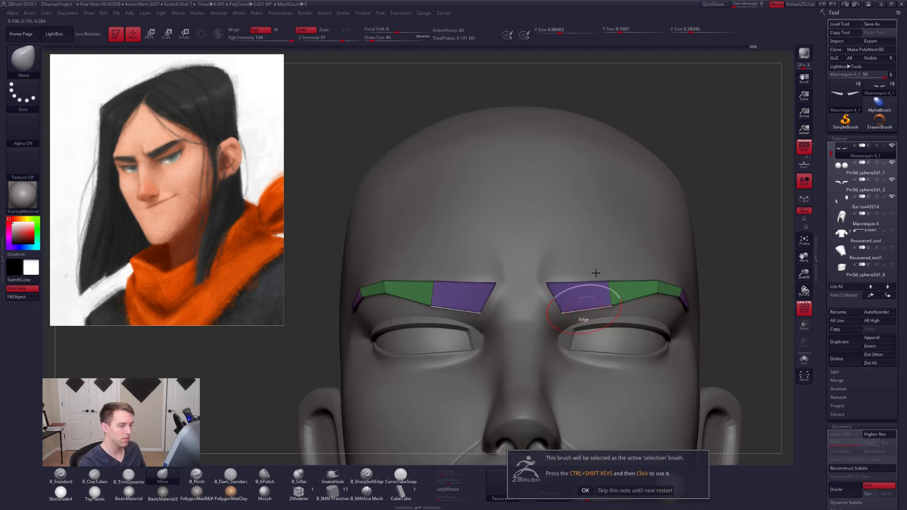
click(585, 490)
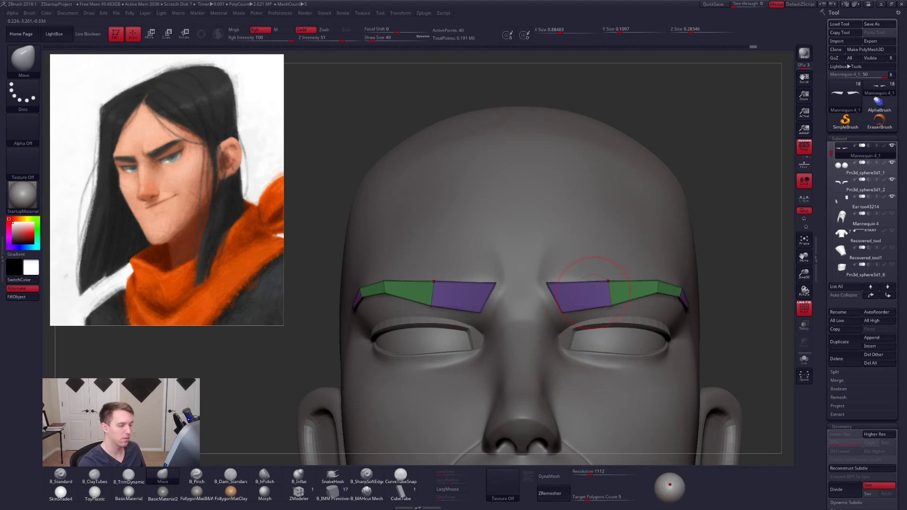
mouse_move(586, 456)
mouse_down()
mouse_move(588, 250)
mouse_move(573, 259)
mouse_move(591, 339)
mouse_up()
ctrl+shift+drag(641, 267, 636, 339)
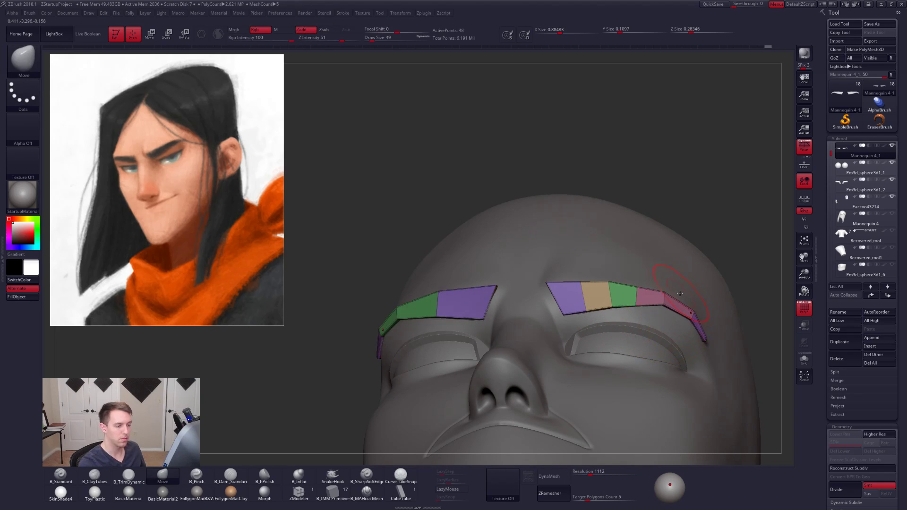
- Preview the sliced eyebrow smoothed, return it to low poly, and mirror and weld it to the other side of the face
key(ctrl+d)
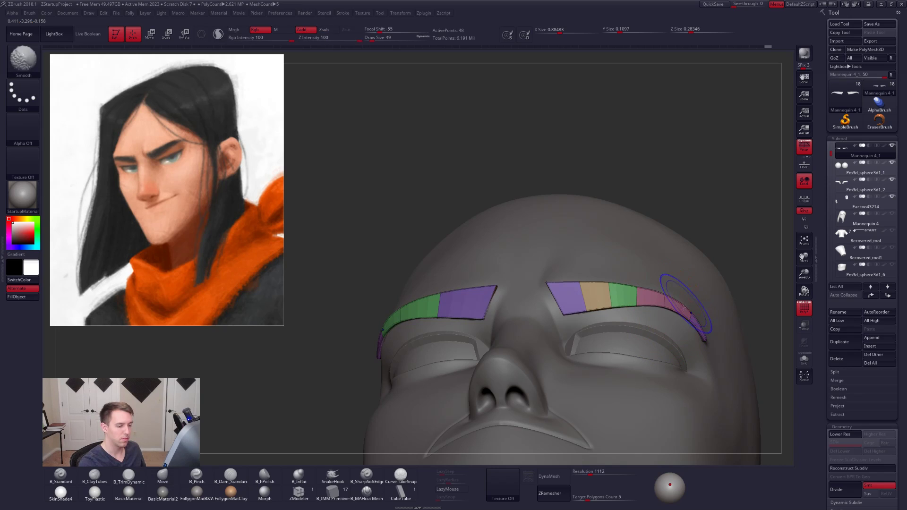
key(shift+d)
key(f)
click(653, 364)
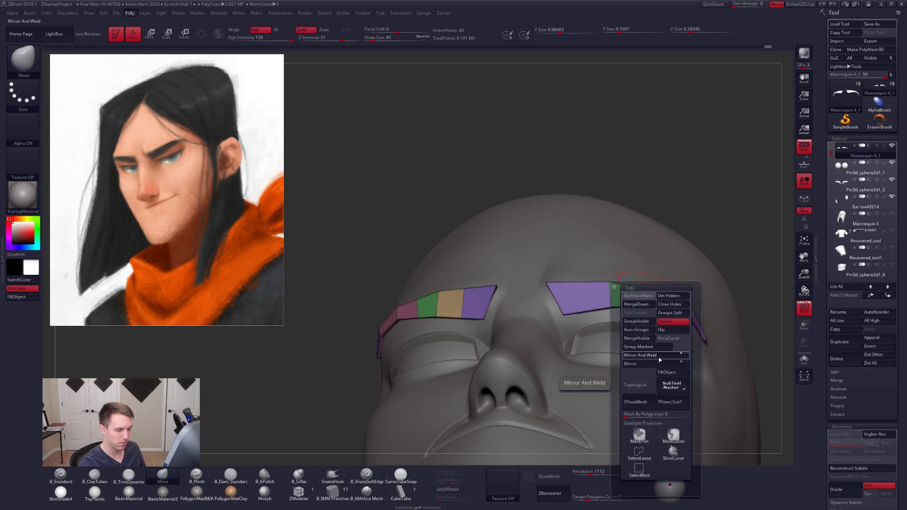
- Turn smoothing on and fit the inner ends of both eyebrows to the brow with the Move brush at draw sizes 33, 18 and 29
mouse_move(649, 295)
ctrl+right_down()
mouse_move(654, 269)
mouse_move(680, 340)
mouse_move(652, 318)
mouse_move(632, 345)
mouse_move(613, 315)
ctrl+right_up()
key(d)
key(space)
drag(615, 315, 613, 315)
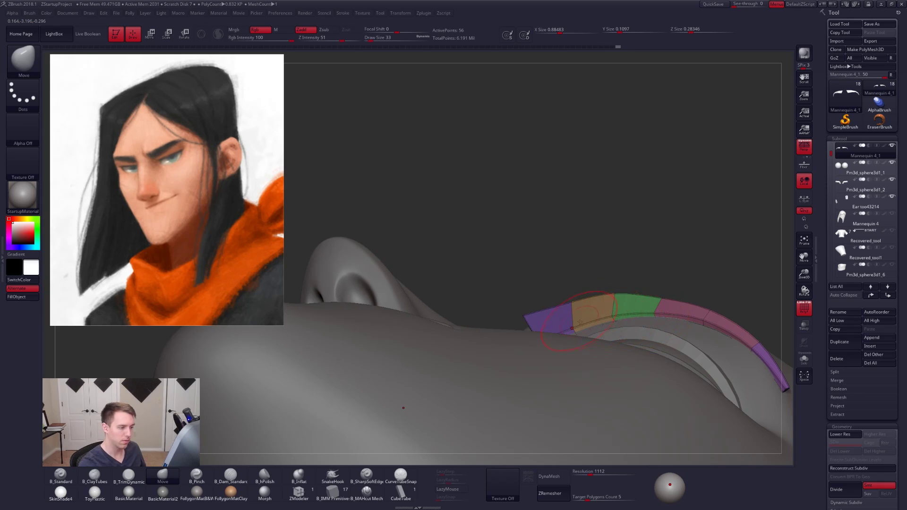
mouse_move(580, 322)
right_down()
mouse_move(574, 333)
mouse_move(546, 331)
right_up()
key(space)
drag(545, 330, 543, 331)
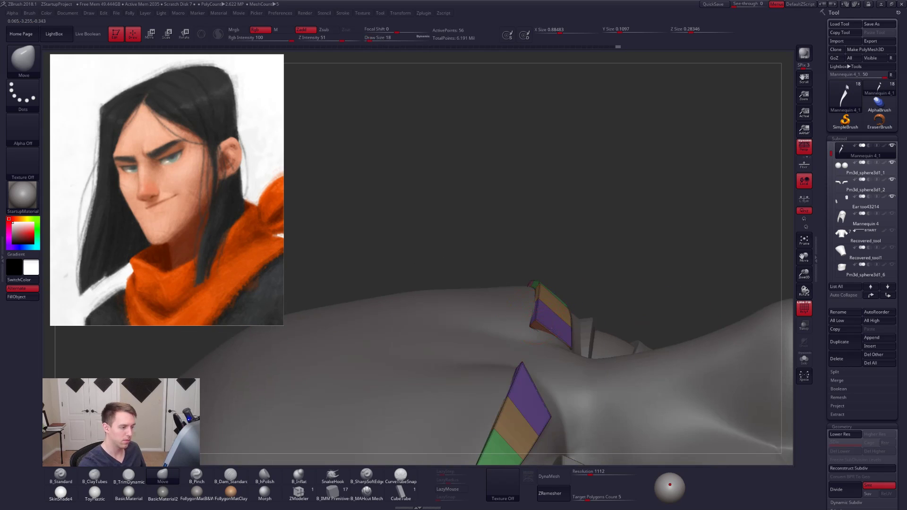
right_drag(552, 329, 529, 330)
key(space)
drag(528, 330, 526, 328)
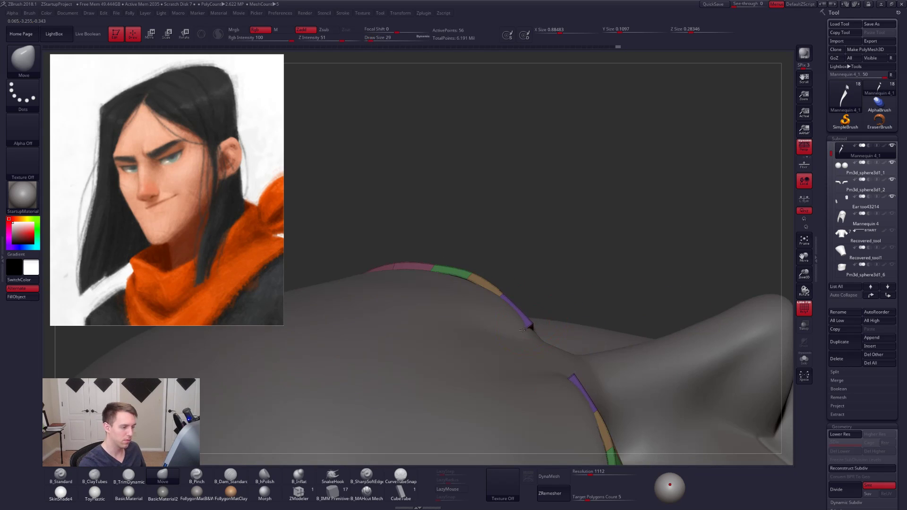
right_drag(522, 329, 563, 329)
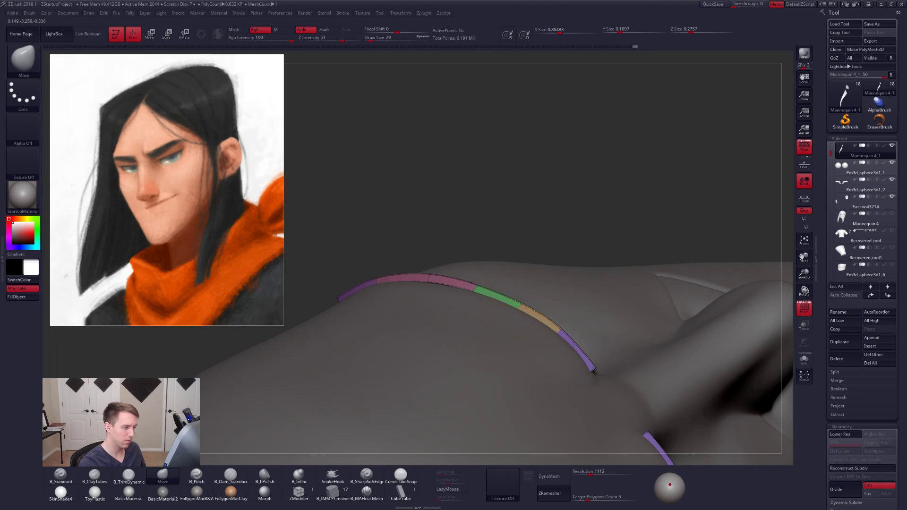
- Pull the outer half of the eyebrows against the head surface with the Move brush at draw size 38
mouse_move(441, 303)
alt+right_down()
mouse_move(550, 334)
mouse_move(553, 373)
alt+right_up()
key(space)
drag(578, 326, 580, 326)
key(space)
right_drag(584, 333, 578, 303)
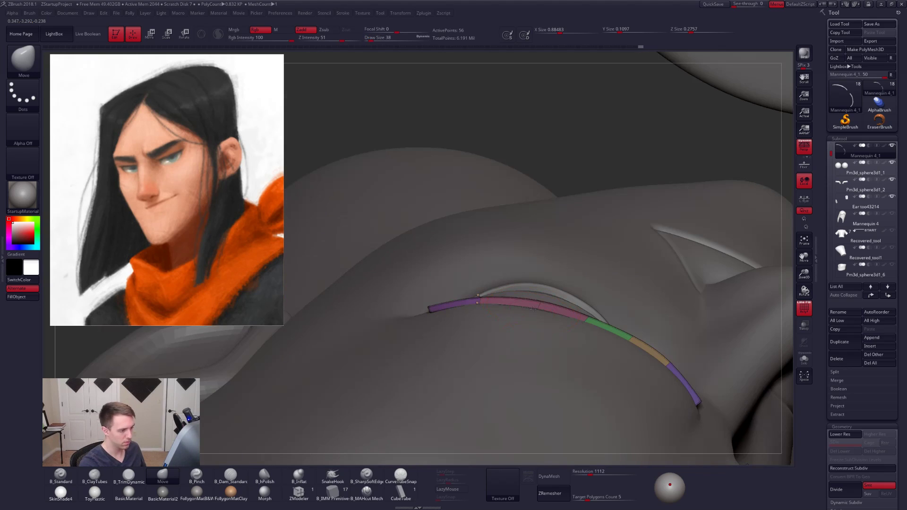
drag(532, 308, 533, 313)
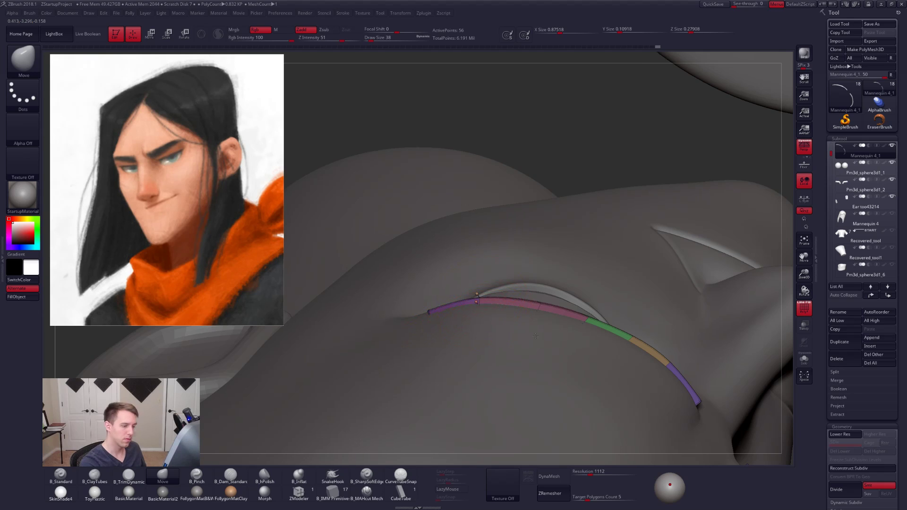
- Tuck the eyebrow's outer tail tip against the temple with the Move brush at draw size 7
right_drag(535, 336, 597, 333)
key(alt+s)
key(space)
drag(601, 332, 594, 332)
key(alt+s)
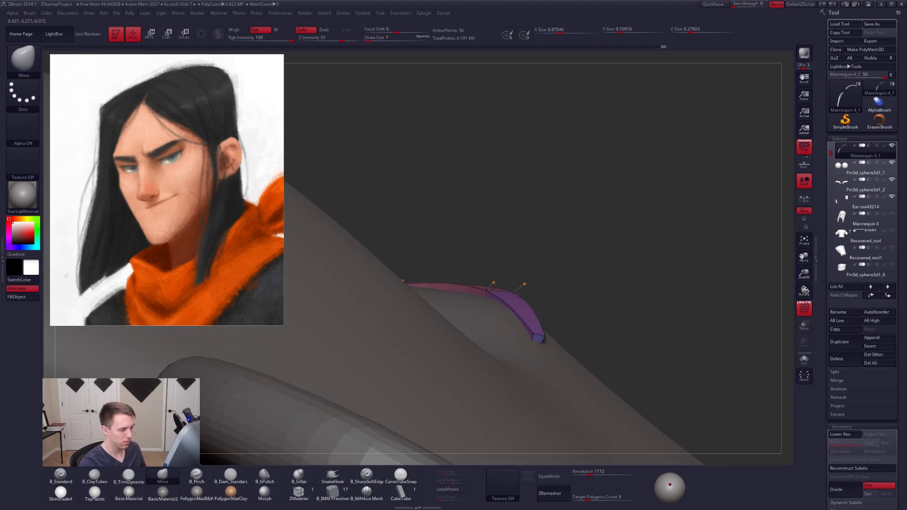
drag(539, 347, 535, 338)
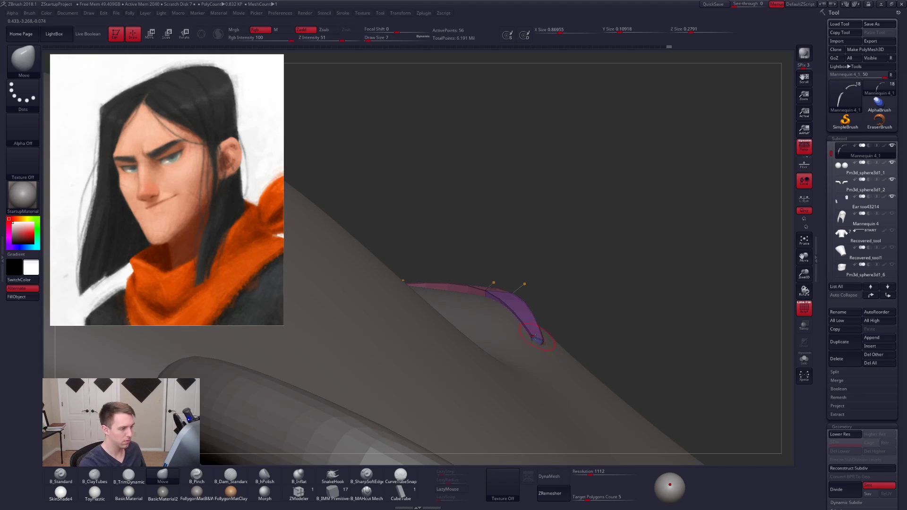
mouse_move(540, 354)
right_down()
mouse_move(573, 369)
mouse_move(565, 305)
mouse_move(567, 349)
right_up()
- Isolate the eyebrows with smoothing off and insert a lengthwise edge loop through their middle with the ZModeler brush
key(alt+s)
key(shift+d)
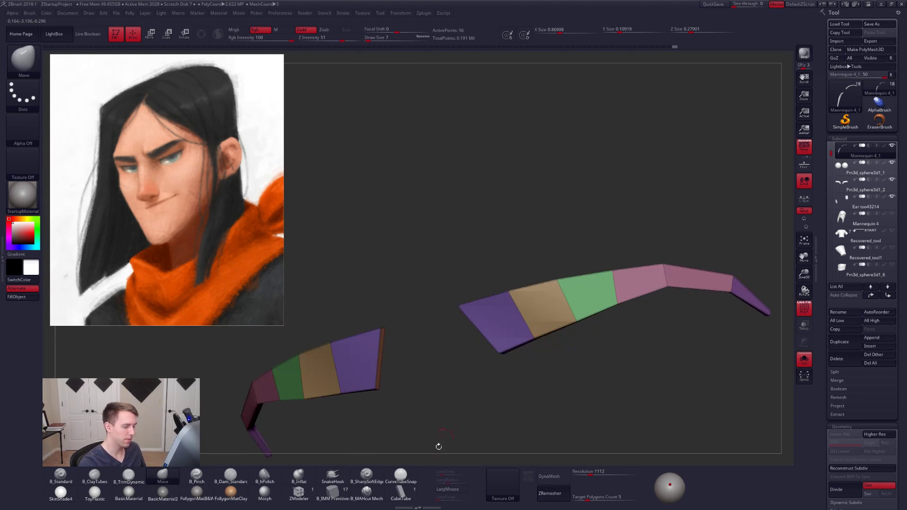
click(367, 493)
click(310, 495)
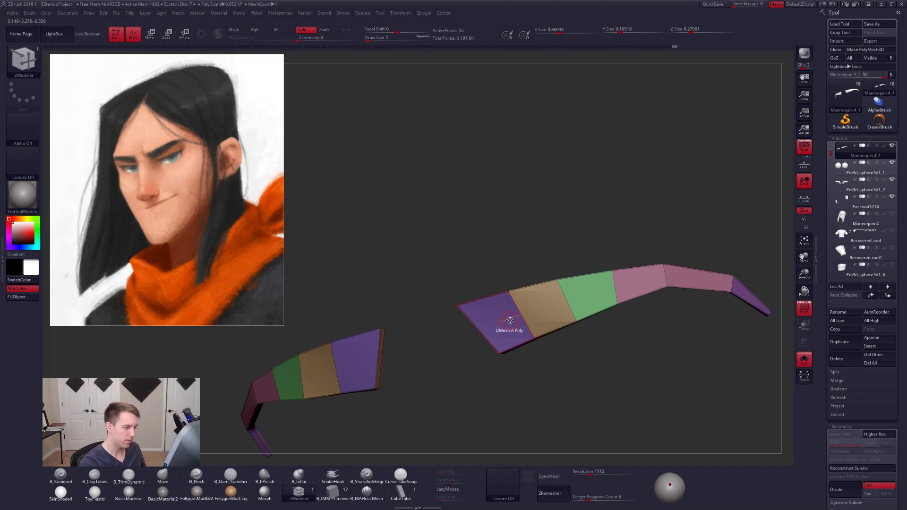
key(space)
click(517, 246)
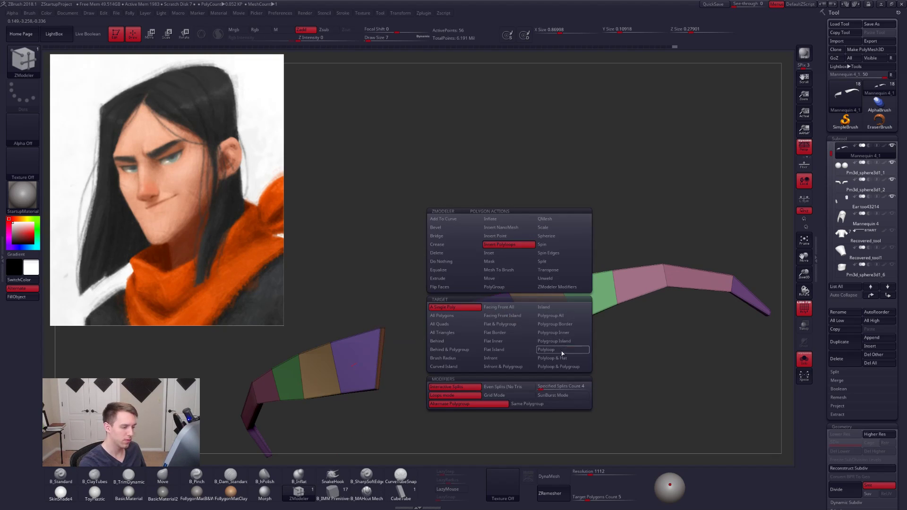
click(509, 322)
alt+right_drag(509, 322, 544, 331)
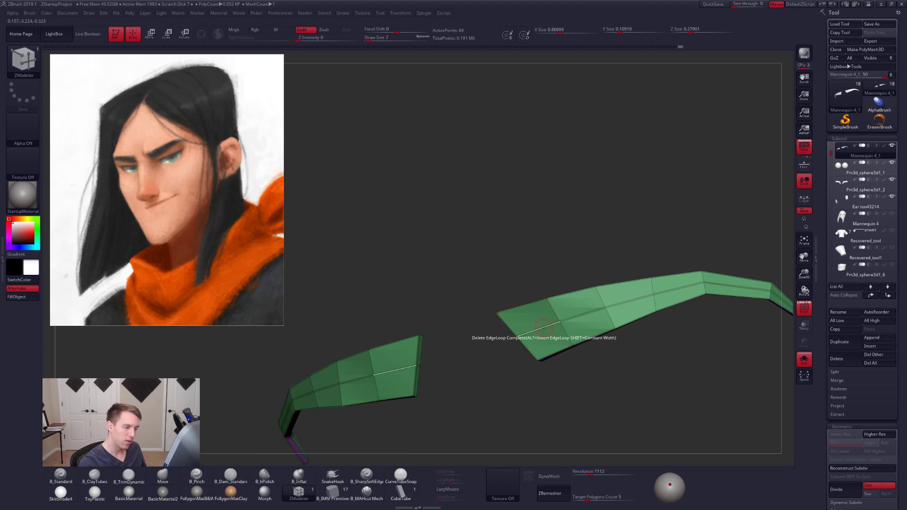
- Crease the new lengthwise edge loop using the ZModeler Crease action with the EdgeLoop Complete target
key(space)
click(507, 392)
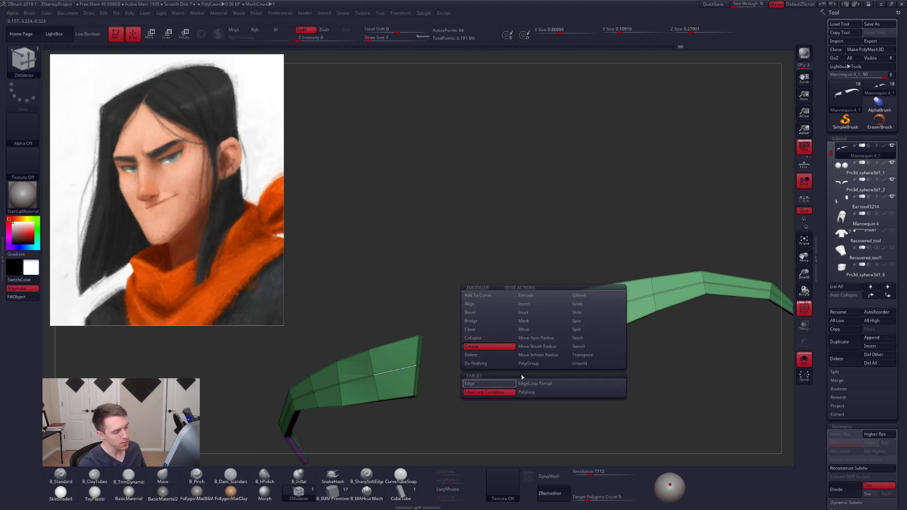
alt+click(538, 332)
mouse_move(456, 333)
mouse_down()
mouse_move(541, 328)
mouse_move(528, 336)
mouse_up()
- Switch to the Move brush, show the head again, turn smoothing on and check how the eyebrows follow the brow
key(b)
key(m)
key(v)
key(s)
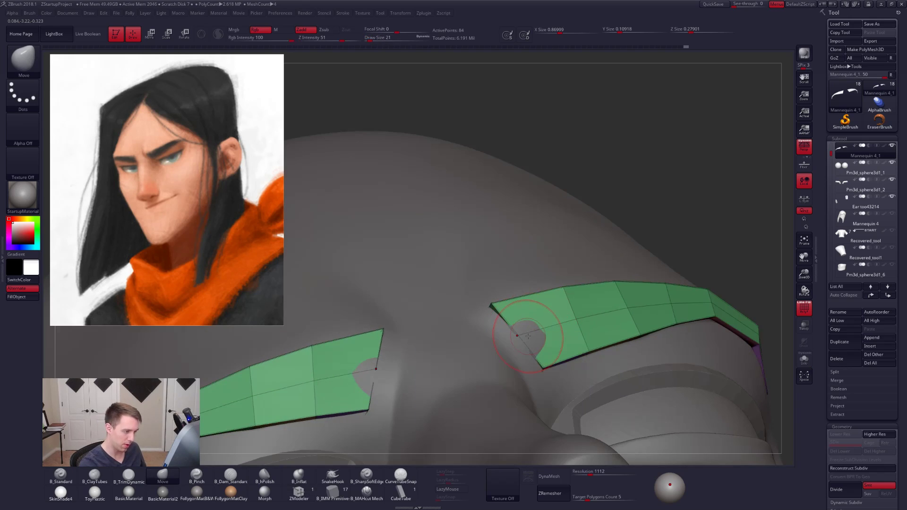
key(ctrl+d)
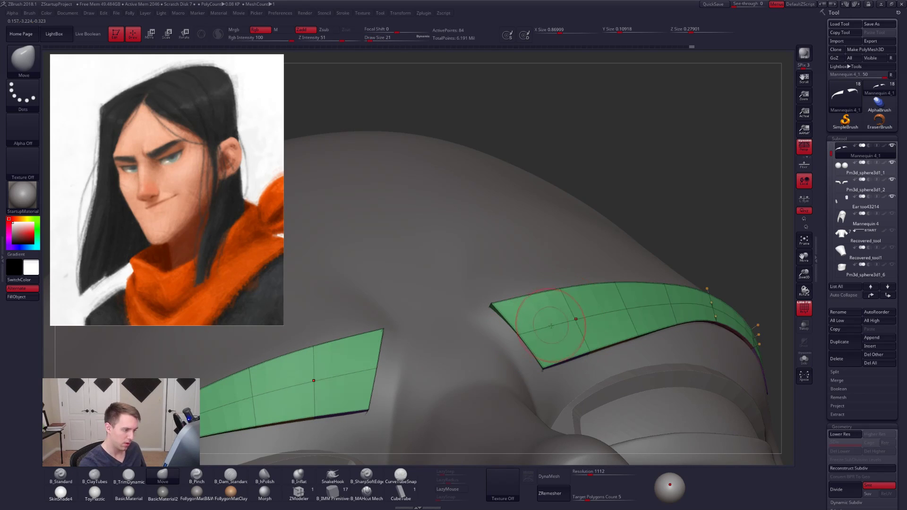
alt+drag(728, 335, 660, 335)
key(space)
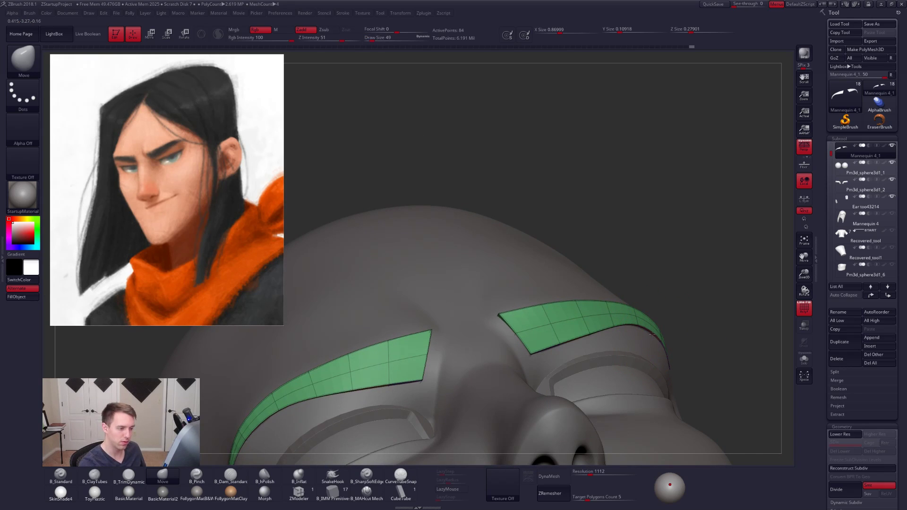
right_drag(634, 346, 563, 361)
right_drag(727, 423, 671, 361)
right_drag(614, 255, 651, 278)
- Turn smoothing off, isolate the eyebrows and assign them a single polygroup
key(shift+d)
key(space)
drag(655, 326, 652, 326)
key(shift+s)
mouse_move(631, 295)
right_down()
mouse_move(662, 275)
mouse_move(648, 253)
right_up()
alt+right_drag(603, 197, 590, 180)
key(ctrl+w)
mouse_move(584, 188)
ctrl+mouse_down()
mouse_move(639, 322)
mouse_move(585, 185)
ctrl+mouse_up()
- Refine the points along the isolated eyebrow's tapered tail with the Move brush at draw size 18 and a lasso mask
ctrl+drag(622, 271, 668, 267)
mouse_move(662, 321)
alt+right_down()
mouse_move(639, 268)
mouse_move(624, 356)
alt+right_up()
ctrl+drag(621, 326, 659, 328)
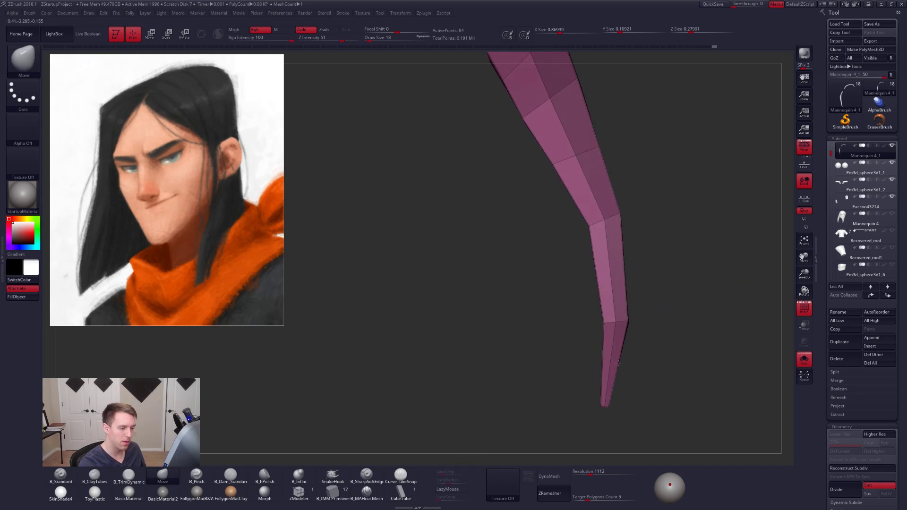
mouse_move(658, 373)
alt+right_down()
mouse_move(636, 360)
mouse_move(632, 378)
alt+right_up()
ctrl+drag(622, 342, 639, 373)
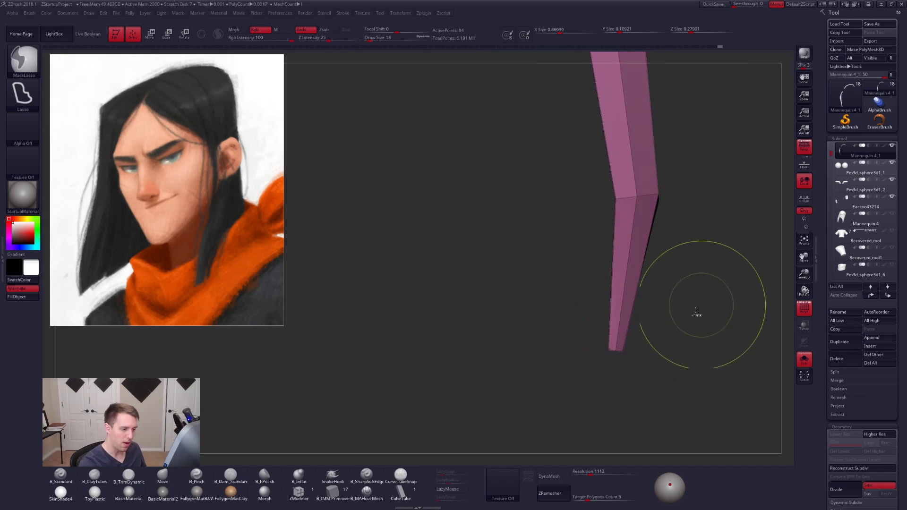
alt+right_drag(701, 307, 613, 359)
right_drag(675, 331, 573, 332)
- Turn smoothing on, show the head and fit the eyebrow's length to the brow ridge with the Move brush at draw sizes 25 and 12
key(d)
key(alt+s)
key(space)
drag(589, 329, 596, 328)
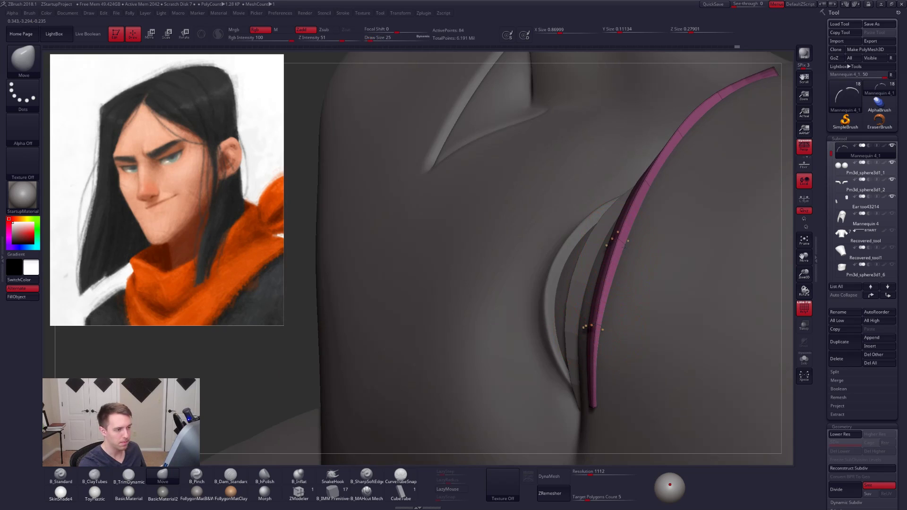
mouse_move(633, 247)
right_down()
mouse_move(573, 329)
mouse_move(599, 298)
right_up()
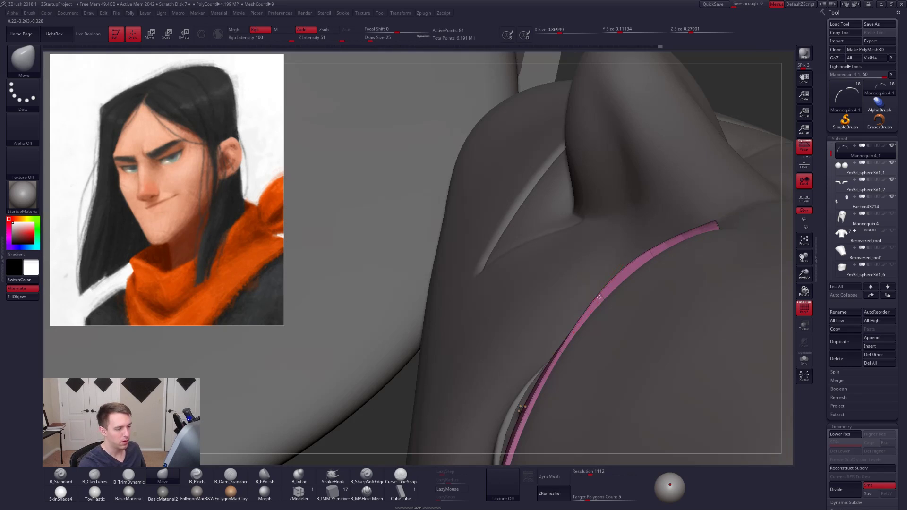
key([)
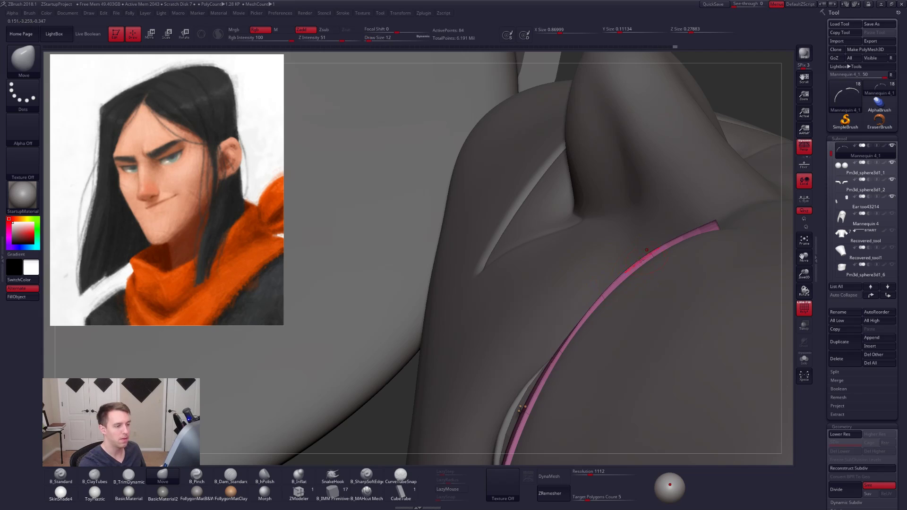
right_drag(592, 277, 631, 371)
- Turn the polyframe off and examine the smoothed eyebrows on the head from the front and in three-quarter view
key(shift+s)
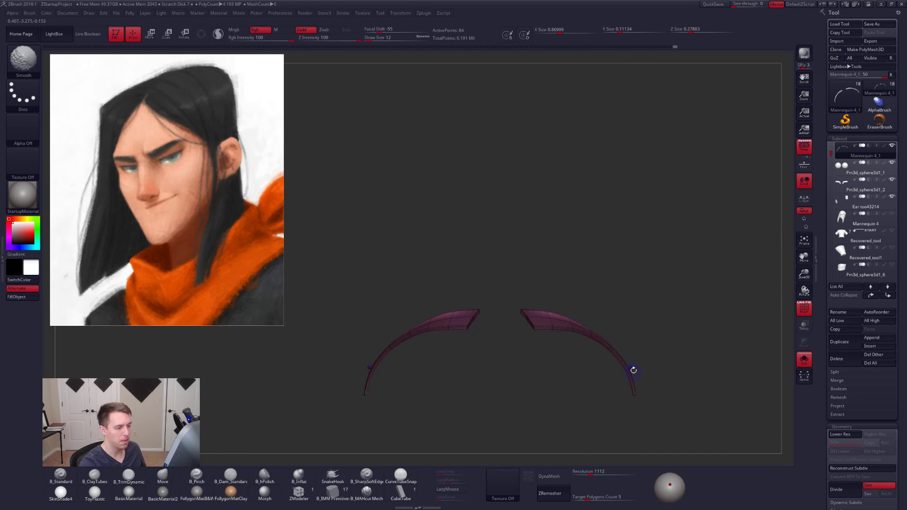
right_drag(658, 316, 671, 341)
key(shift+f)
key(shift+s)
right_drag(728, 347, 685, 355)
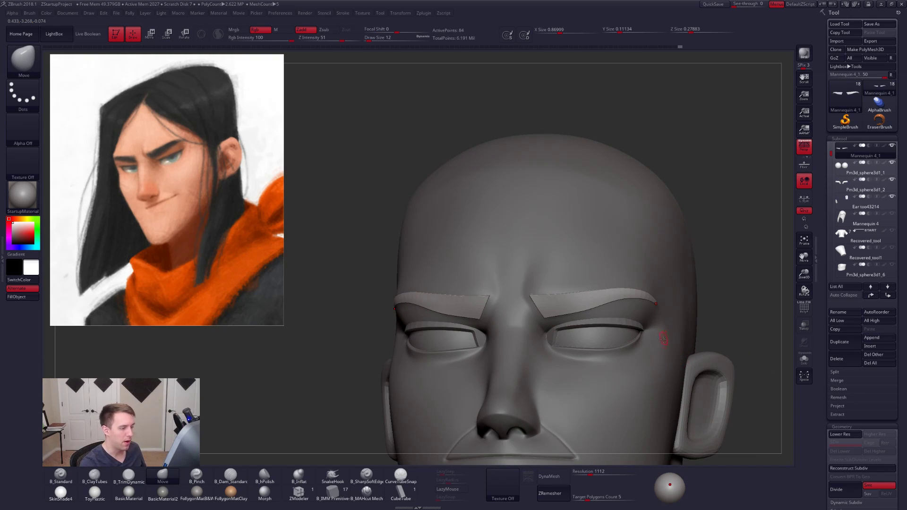
right_drag(635, 342, 599, 363)
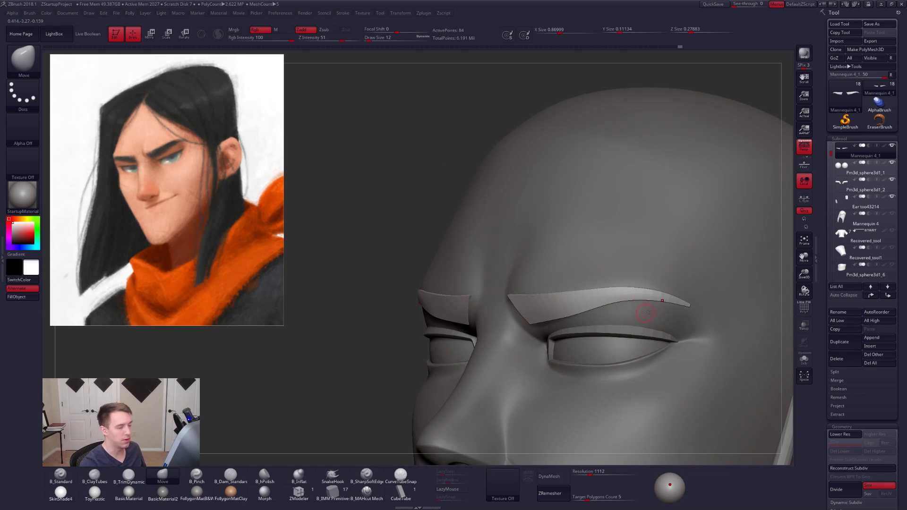
- Isolate the low-poly eyebrows, reposition the tail tip with the Transpose Move tool, and return to the Draw mode without polyframe
key(alt+s)
mouse_move(658, 311)
alt+right_down()
mouse_move(607, 311)
mouse_move(648, 338)
mouse_move(643, 317)
mouse_move(644, 328)
mouse_move(670, 331)
alt+right_up()
key(shift+d)
key(shift+f)
key(w)
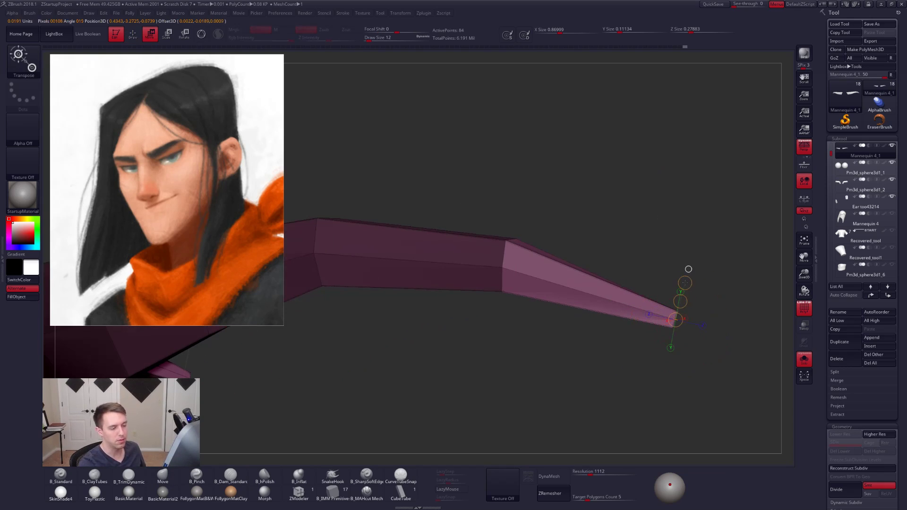
drag(687, 284, 680, 307)
key(q)
mouse_move(631, 356)
ctrl+right_down()
mouse_move(622, 317)
mouse_move(645, 356)
ctrl+right_up()
key(shift+f)
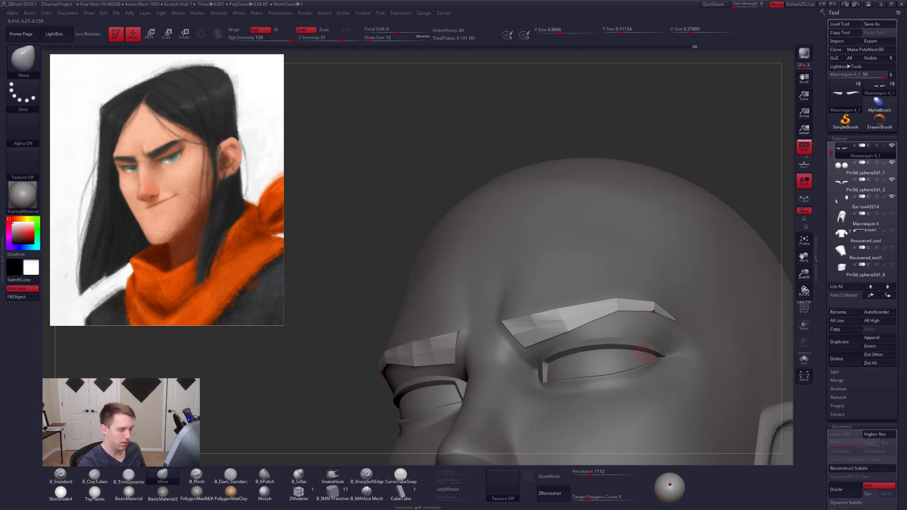
- Subdivide the eyebrows up to subdivision level 6
key(ctrl+d)
key(ctrl+d)
key(ctrl+d)
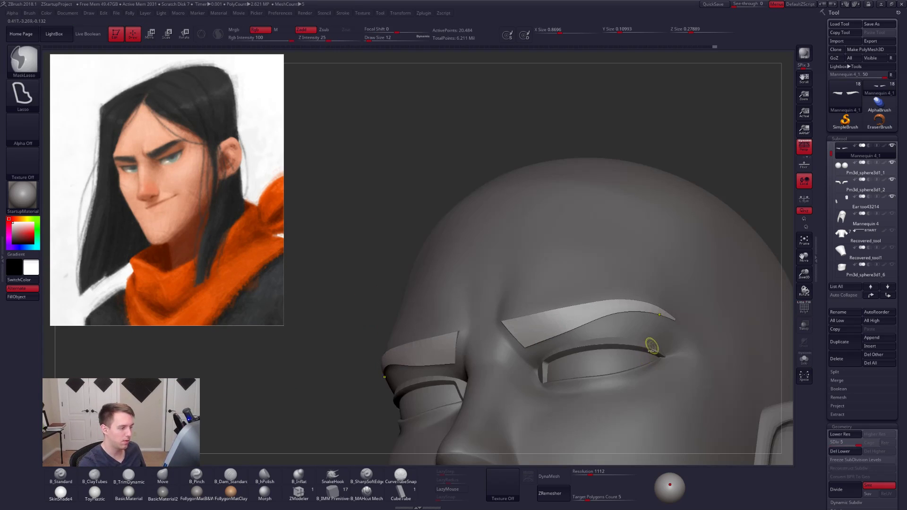
key(ctrl+d)
- Try to soften the eyebrows' inner corners and edges with the Smooth brush at draw size 38
right_drag(560, 341, 614, 310)
key(s)
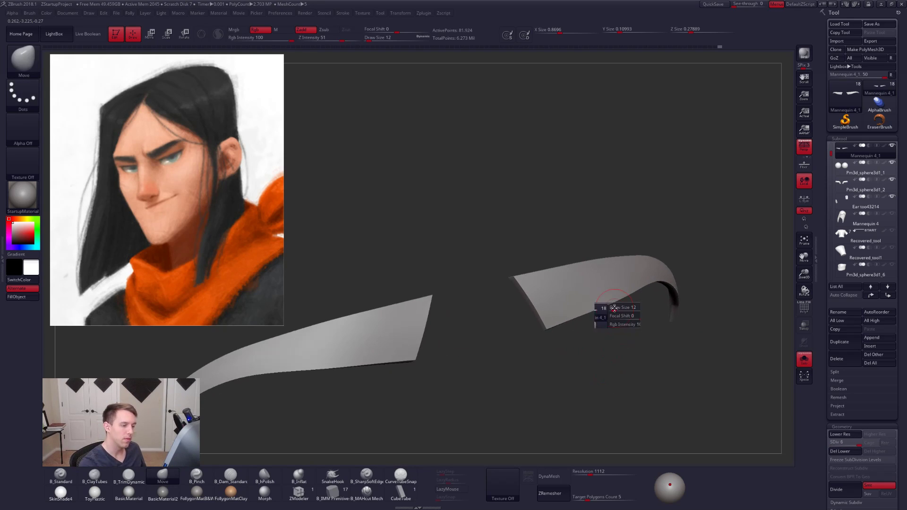
mouse_move(614, 309)
mouse_down()
mouse_move(545, 287)
mouse_move(553, 303)
mouse_up()
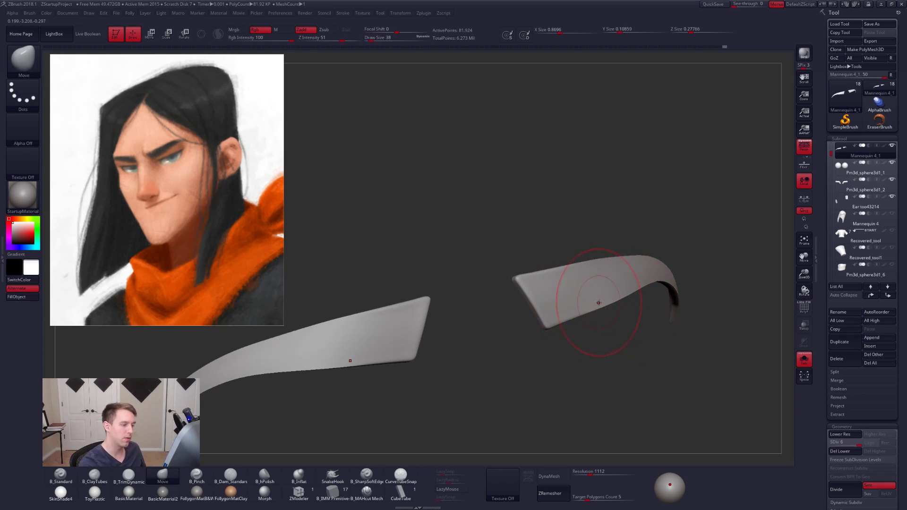
right_drag(614, 307, 584, 290)
click(658, 329)
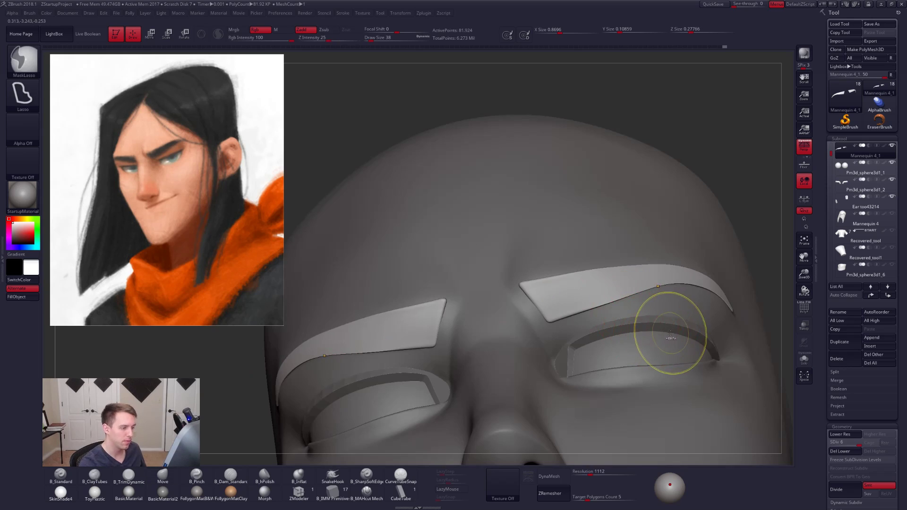
- Subdivide the eyebrows to level 7 and soften their inner corners with the Smooth brush at draw size 38
key(ctrl+d)
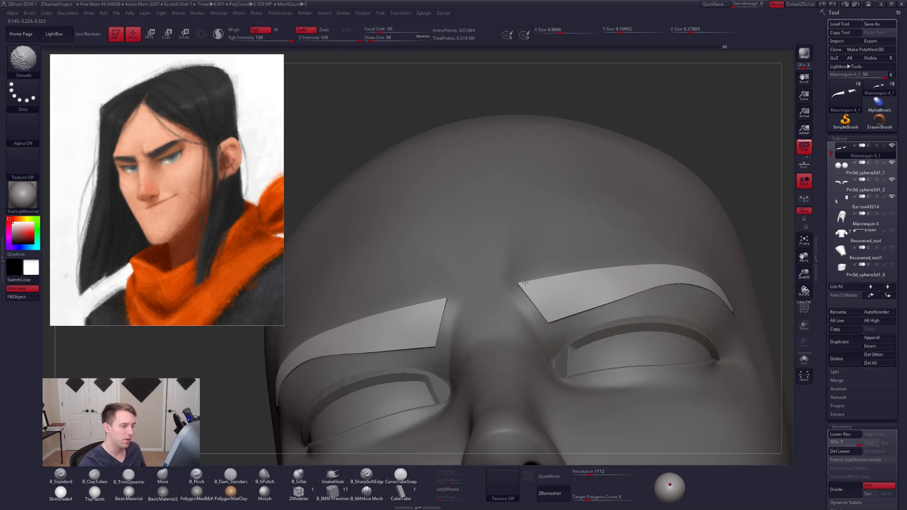
shift+drag(525, 283, 543, 299)
right_drag(566, 310, 550, 277)
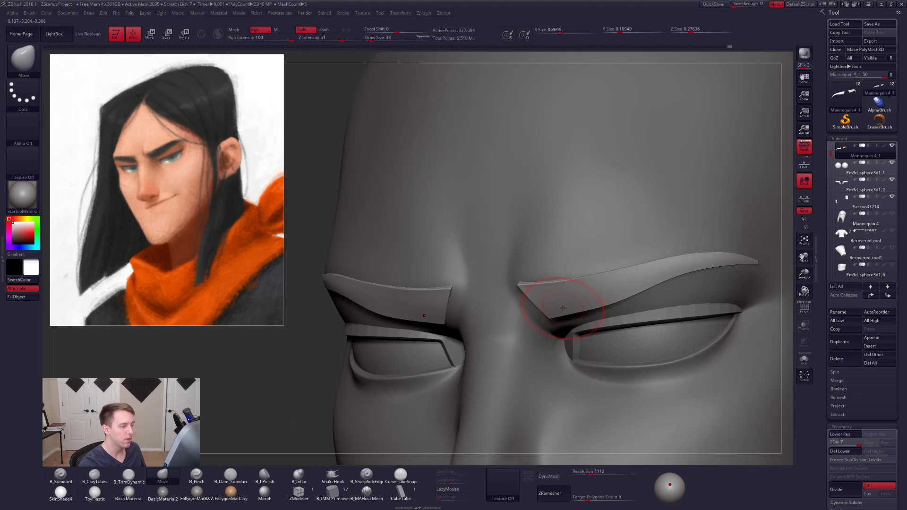
shift+drag(564, 308, 607, 290)
- Soften the eyebrows' tail ends and isolate the eyebrows to even out their long edges
shift+drag(726, 262, 746, 262)
key(alt+s)
right_drag(747, 265, 687, 274)
shift+drag(688, 255, 586, 289)
right_drag(567, 295, 599, 283)
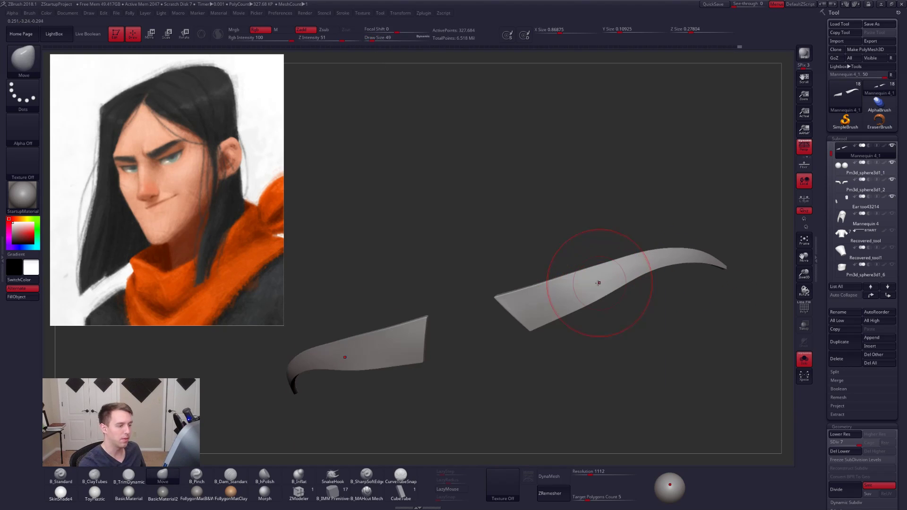
- Bring the head back into display around the eyebrows and set the Move brush to draw size 33 for their inner ends
shift+drag(600, 284, 524, 312)
right_drag(525, 310, 563, 303)
ctrl+right_drag(563, 304, 537, 314)
key(alt+s)
key(space)
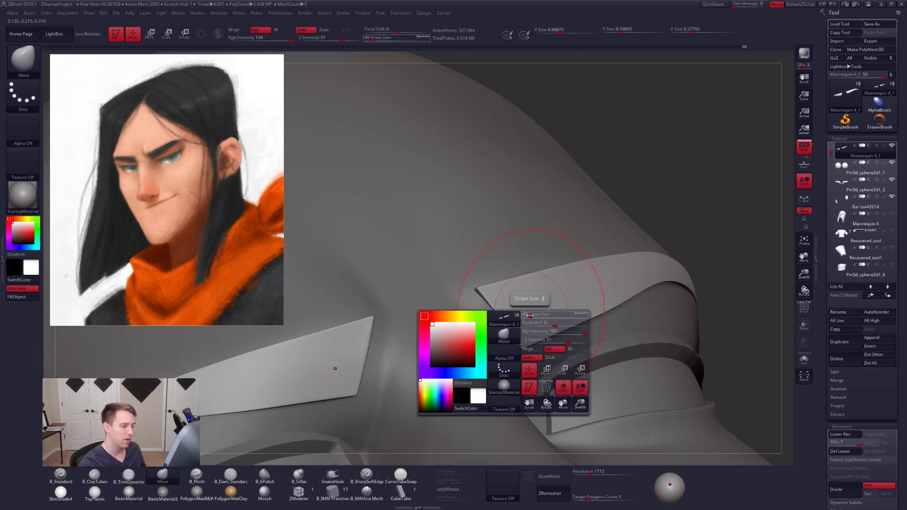
drag(537, 314, 530, 315)
right_drag(530, 315, 528, 317)
key(space)
drag(528, 318, 514, 325)
- Nudge the eyebrows' inner corners with the Move brush at subdivision level 3, reducing the draw size to 14, and return to level 7
key(shift+d)
key(shift+d)
key(shift+d)
key(shift+d)
key(space)
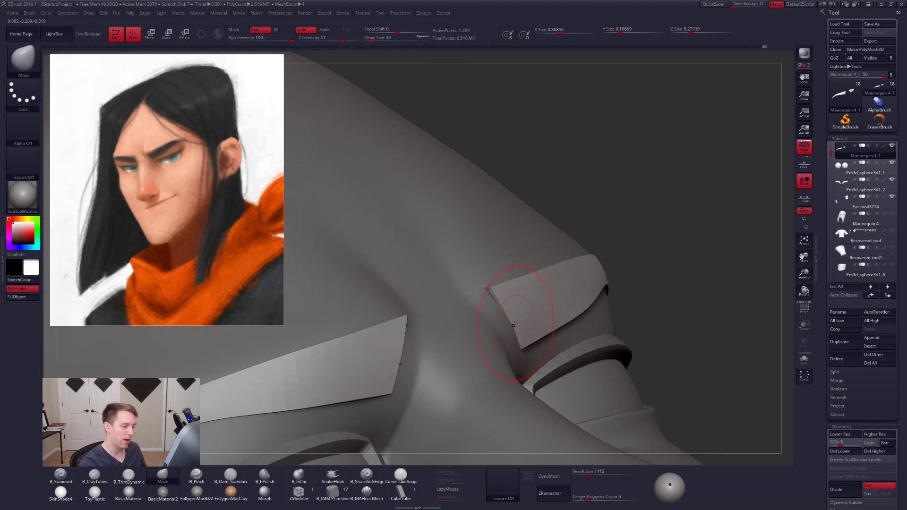
right_drag(516, 324, 518, 325)
drag(519, 323, 520, 324)
key(space)
drag(520, 323, 515, 323)
right_drag(524, 310, 526, 323)
key(d)
key(d)
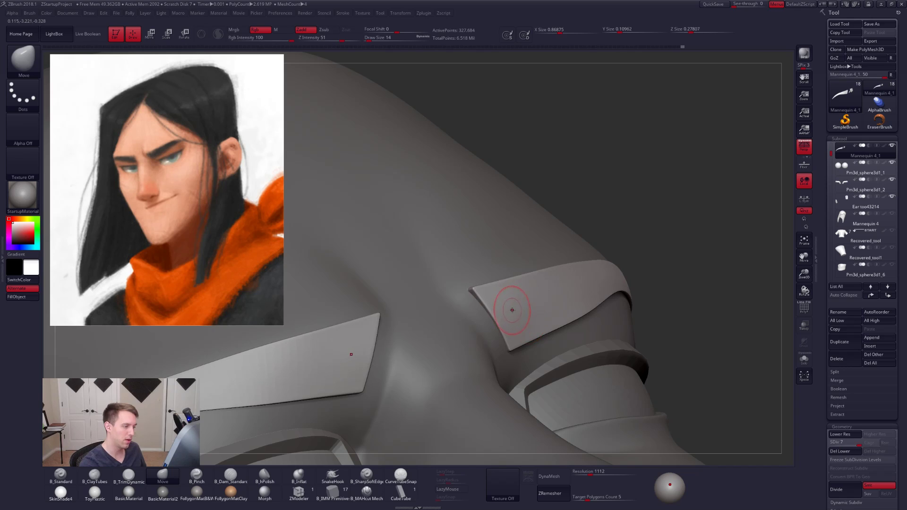
- Refine the eyebrows' inner edges and smooth their outer tail tips at subdivision level 6
key(space)
drag(514, 311, 510, 342)
key(shift+d)
mouse_move(579, 321)
right_down()
mouse_move(548, 315)
mouse_move(567, 327)
right_up()
key(space)
drag(570, 328, 643, 308)
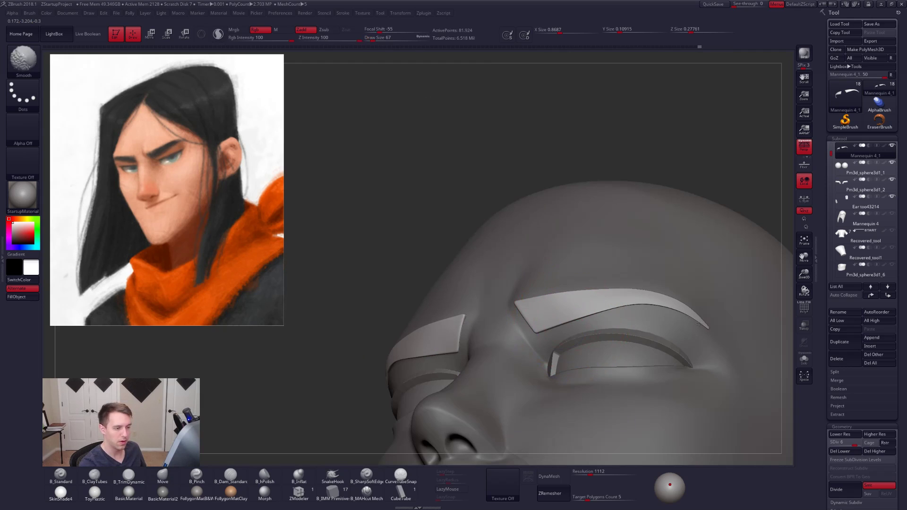
shift+drag(700, 324, 706, 329)
mouse_move(654, 329)
right_down()
mouse_move(665, 315)
mouse_move(612, 308)
right_up()
- Even out the eyebrows' curve from below with the Smooth brush, working down to subdivision level 5
key(shift+d)
key(shift+d)
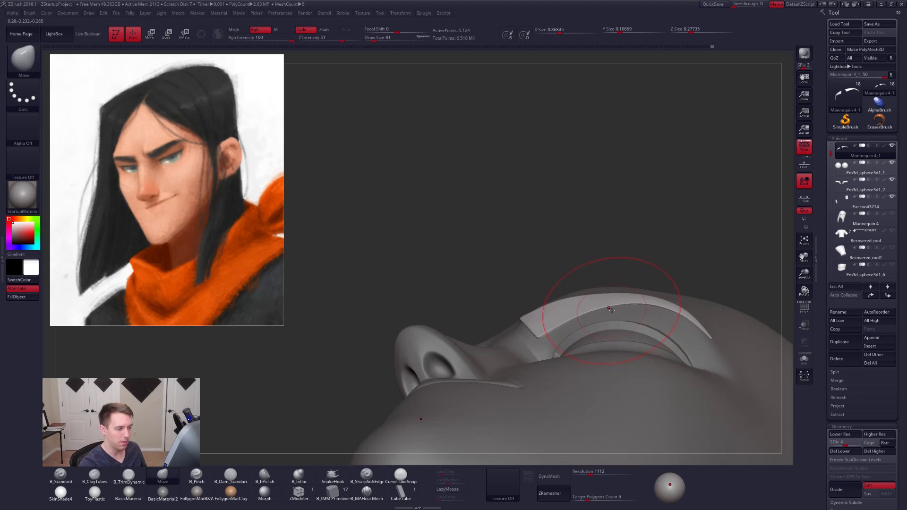
key(shift+d)
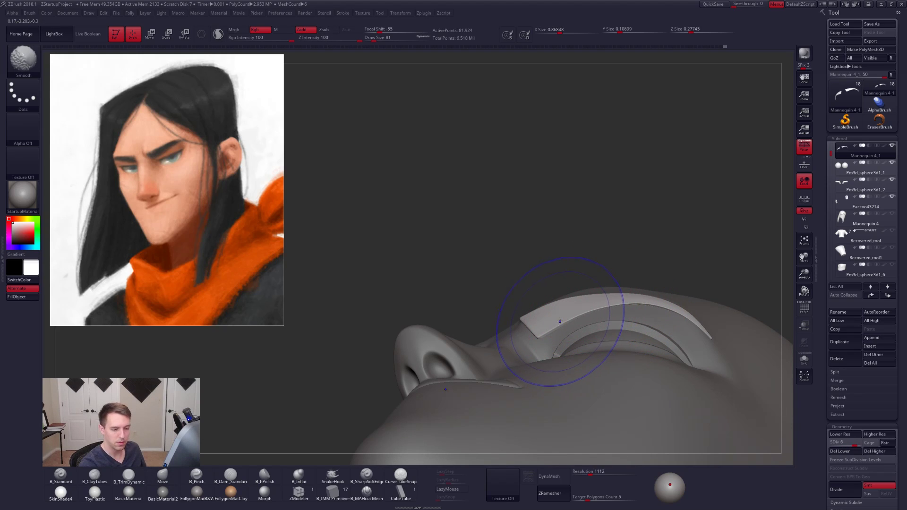
shift+drag(557, 319, 571, 312)
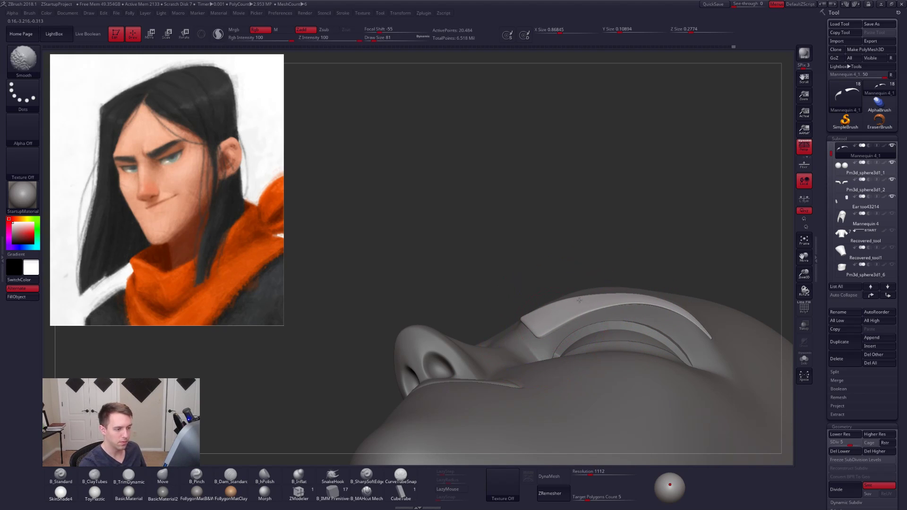
shift+drag(726, 351, 727, 351)
mouse_move(661, 331)
right_down()
mouse_move(644, 366)
mouse_move(676, 323)
right_up()
mouse_move(615, 309)
ctrl+right_down()
mouse_move(602, 282)
mouse_move(612, 332)
mouse_move(634, 317)
ctrl+right_up()
- Raise the scene light slightly to judge the eyebrows' shading from the front
mouse_move(617, 243)
alt+right_down()
mouse_move(611, 304)
mouse_move(599, 304)
alt+right_up()
drag(670, 485, 670, 481)
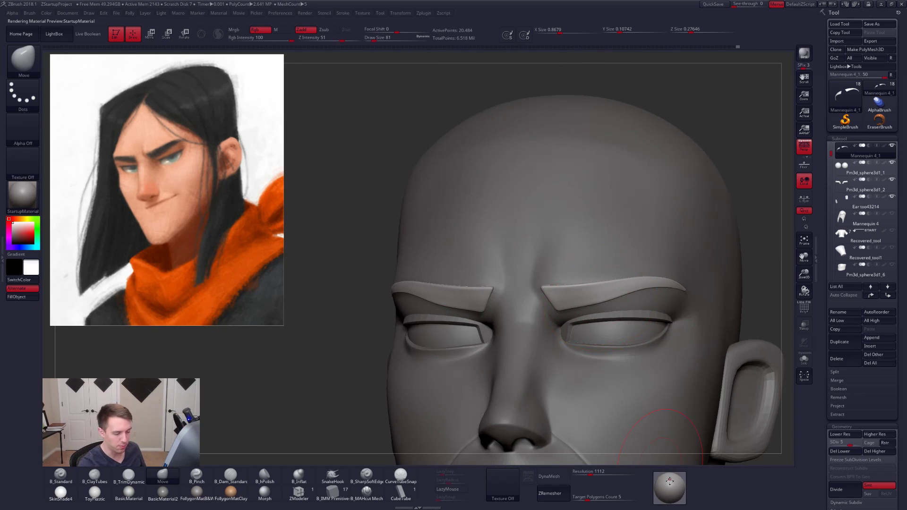
mouse_move(599, 299)
ctrl+right_down()
mouse_move(614, 304)
mouse_move(591, 314)
ctrl+right_up()
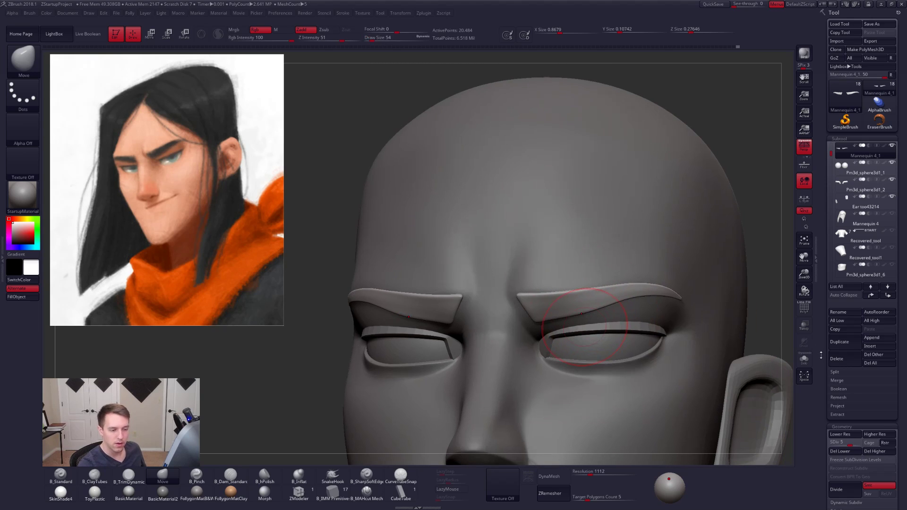
- Return the eyebrows to subdivision level 7, undo a trial Inflate deformation of 3, and thicken them with Inflate Balloon
drag(821, 356, 851, 103)
key(d)
key(d)
click(849, 240)
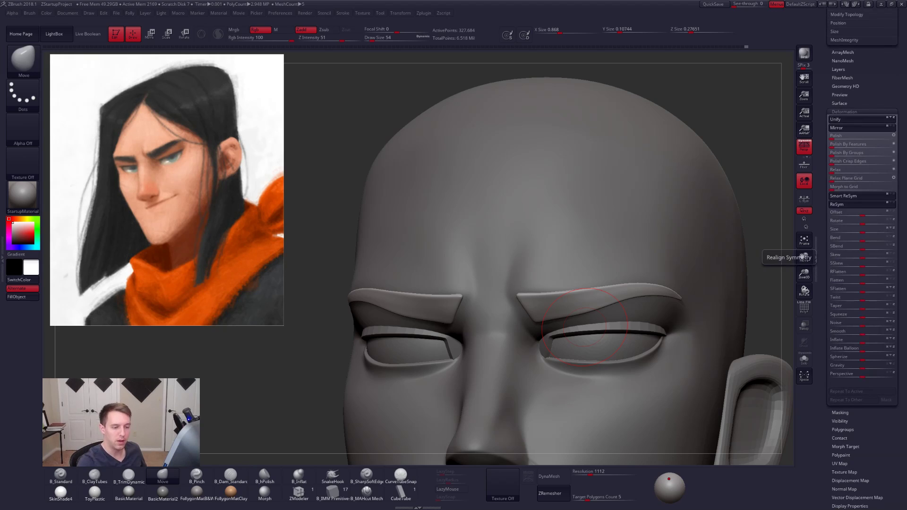
click(863, 341)
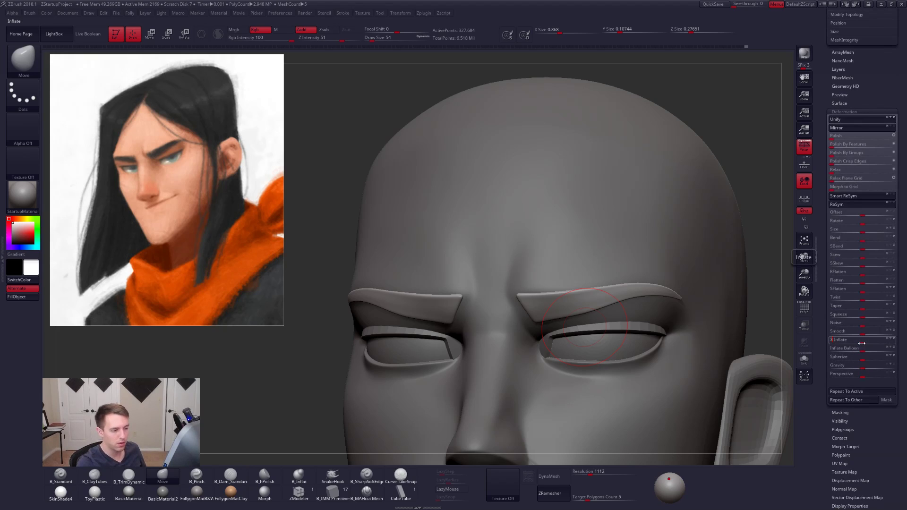
key(Tab)
key(ctrl+z)
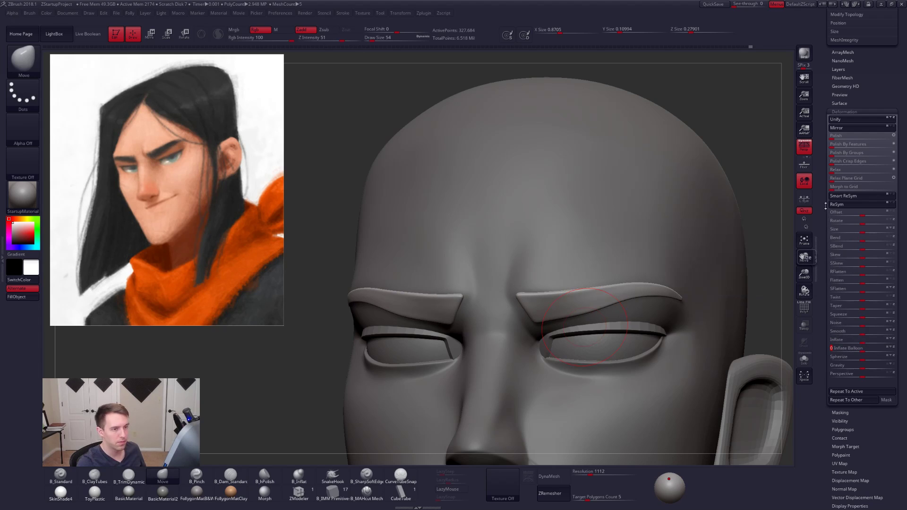
scroll(855, 311, up, 5)
scroll(855, 310, up, 3)
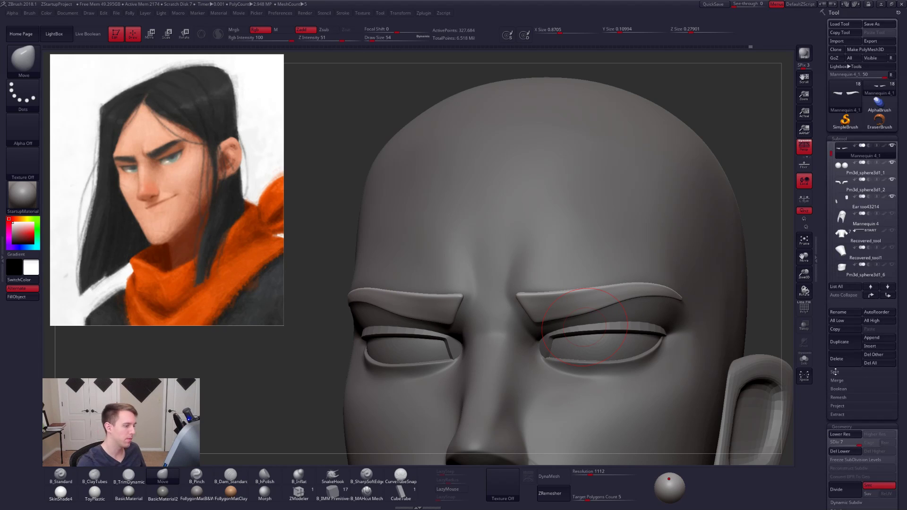
- Adjust the inner ends of the thickened eyebrows at a lower subdivision level, checking them in isolation
click(804, 359)
ctrl+right_drag(550, 295, 561, 314)
key(space)
mouse_move(565, 312)
mouse_down()
mouse_move(531, 308)
mouse_move(541, 324)
mouse_up()
key(shift+d)
key(shift+d)
key(space)
key(d)
right_drag(541, 324, 577, 298)
- Reshape the eyebrows' inner corners with the Move brush at draw size 33 on subdivision level 4
shift+drag(537, 318, 553, 309)
key(alt+s)
mouse_move(562, 293)
right_down()
mouse_move(543, 309)
mouse_move(567, 318)
right_up()
key(space)
drag(554, 321, 528, 314)
key(shift+d)
key(shift+d)
key(s)
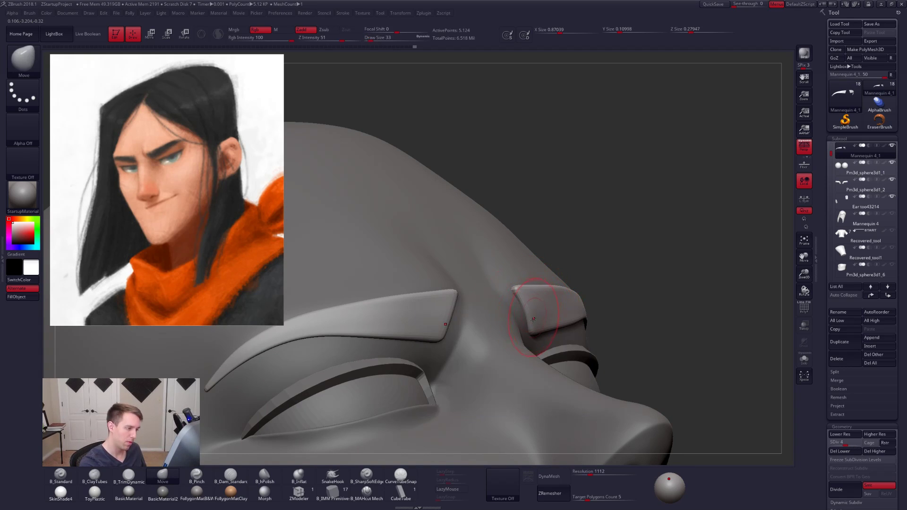
right_drag(567, 315, 544, 311)
mouse_move(627, 299)
right_down()
mouse_move(618, 313)
mouse_move(557, 314)
right_up()
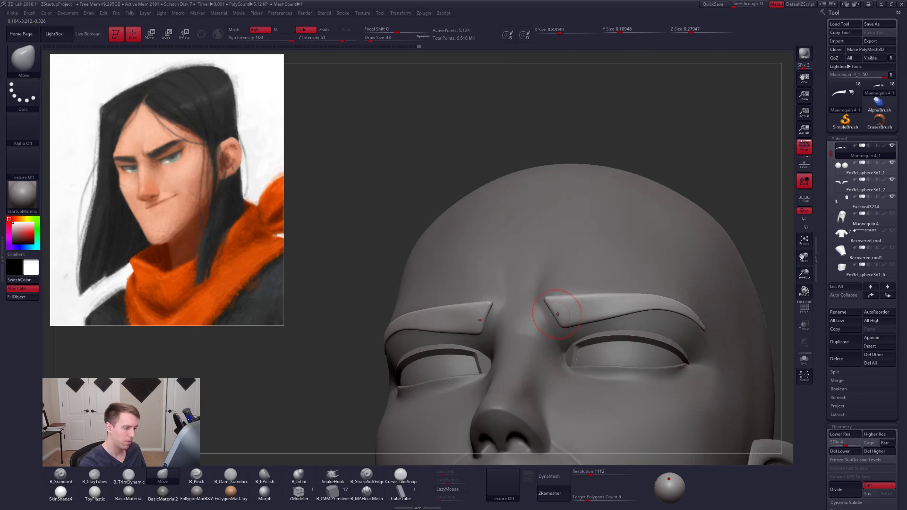
- Restore the eyebrows to subdivision level 7 and smooth them from the inner corners to the tails
key(d)
key(d)
key(d)
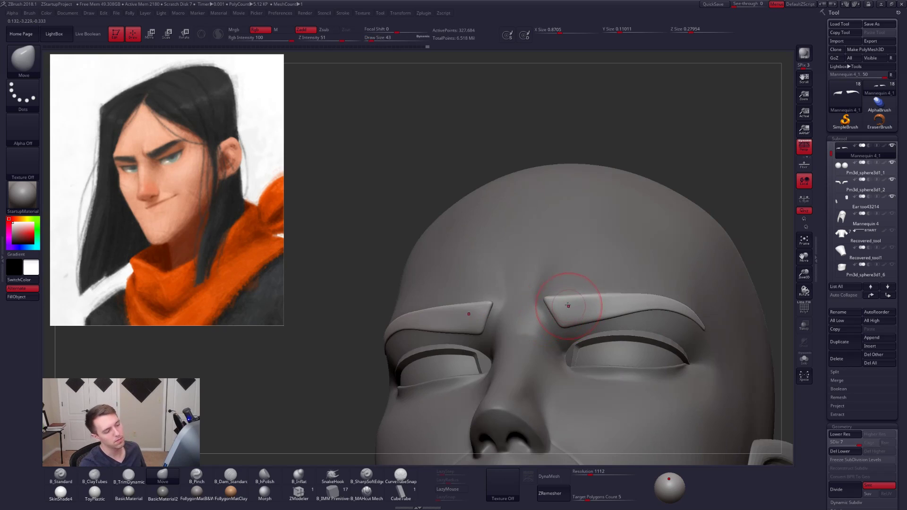
key(shift)
mouse_move(556, 306)
shift+mouse_down()
mouse_move(647, 304)
mouse_move(702, 326)
shift+mouse_up()
ctrl+right_drag(711, 339, 686, 293)
mouse_move(685, 293)
right_down()
mouse_move(704, 326)
mouse_move(615, 299)
right_up()
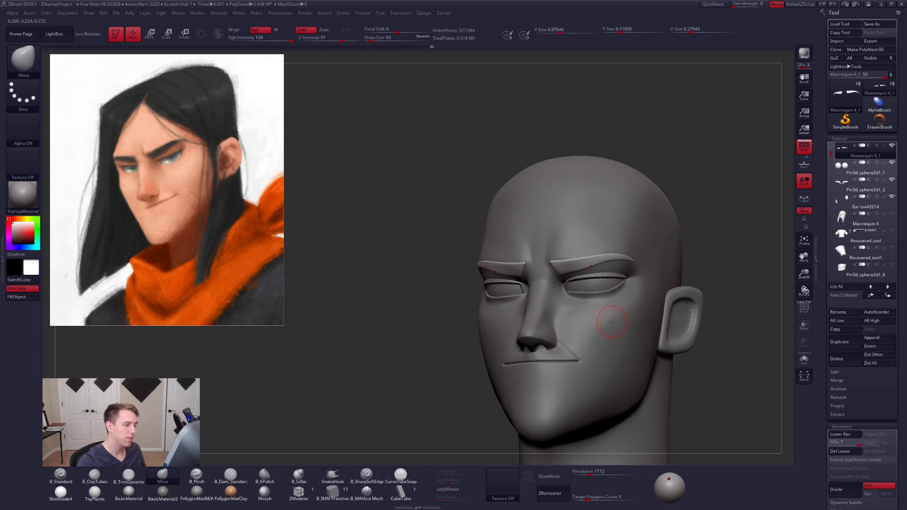
- Fill the eyebrows with black in Mrgb mode with Zadd off, trying the zbro_Paint material and settling on FollygonMatB&W
key(1)
click(248, 30)
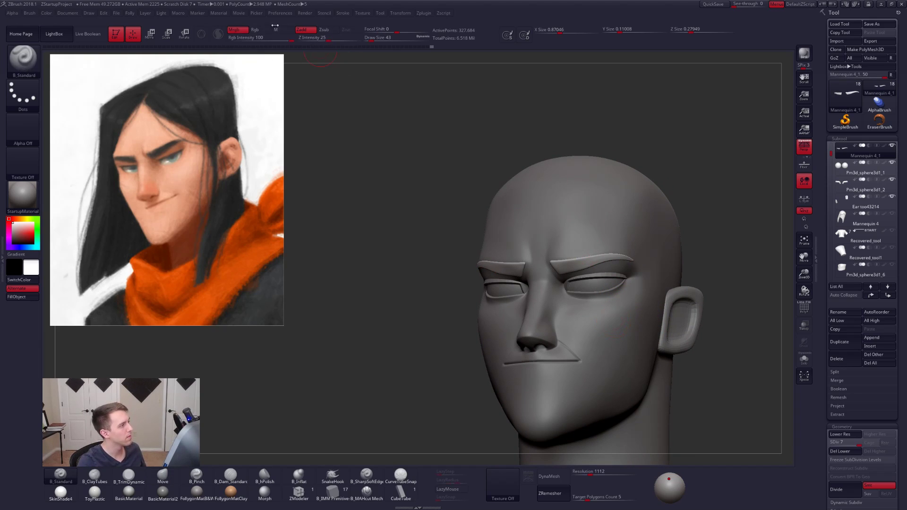
click(304, 29)
key(v)
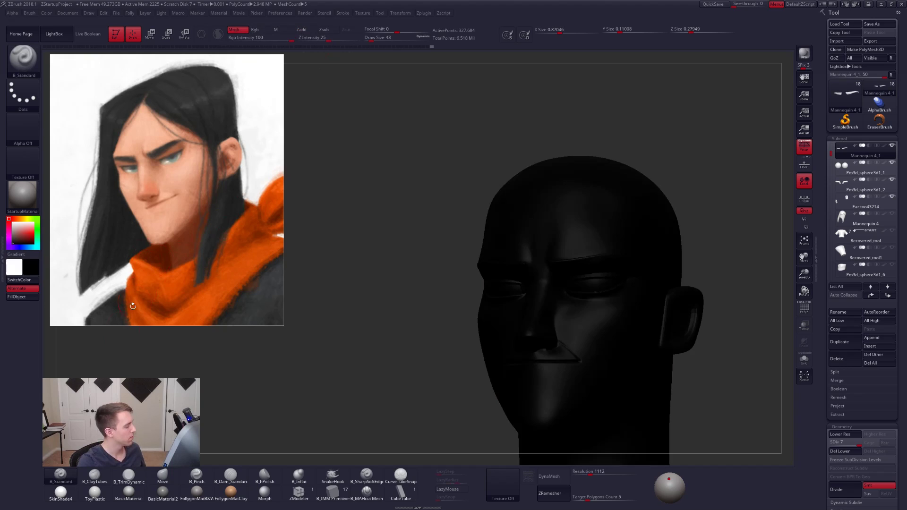
click(61, 492)
click(22, 194)
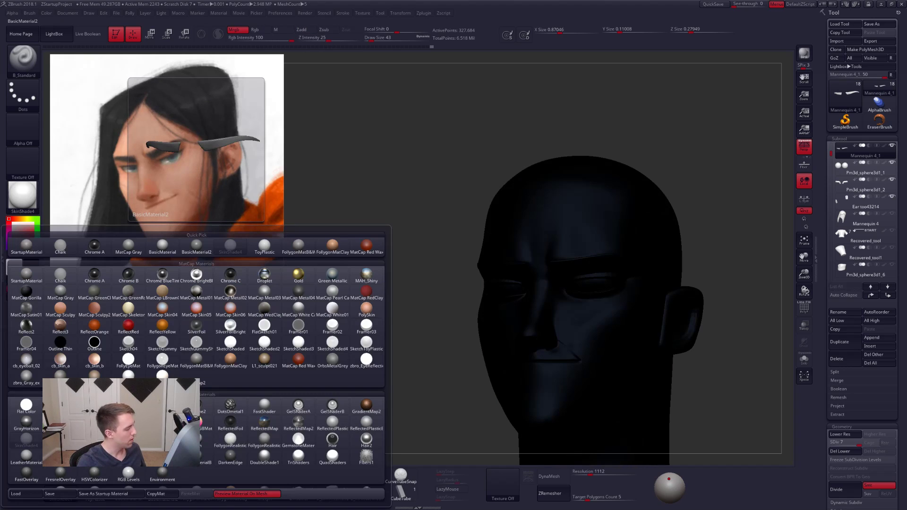
click(128, 376)
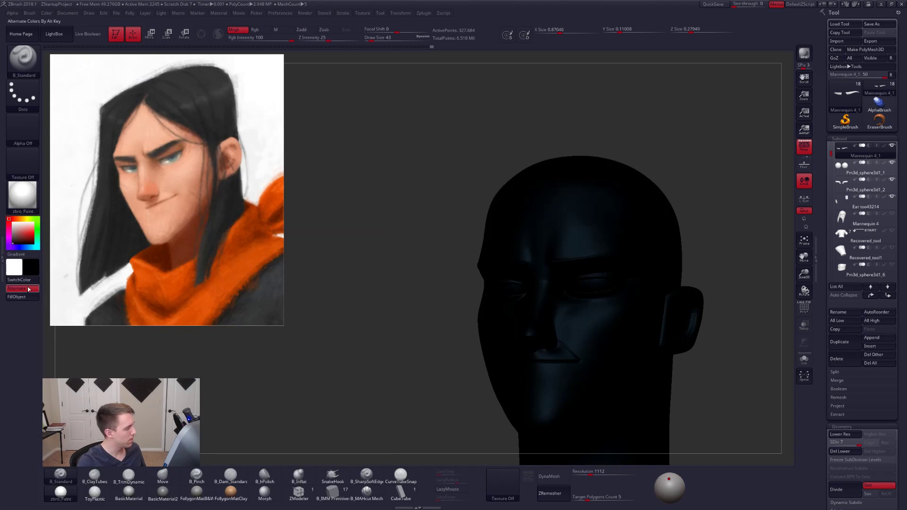
key(v)
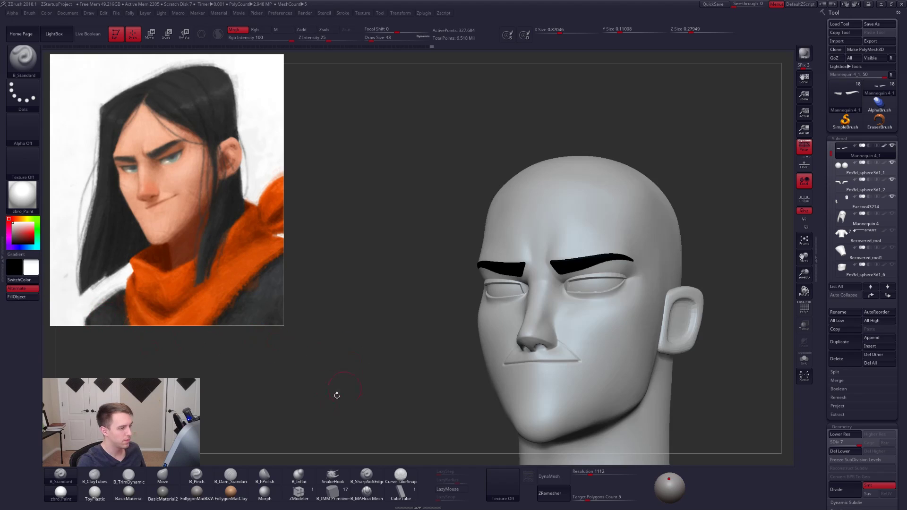
click(197, 492)
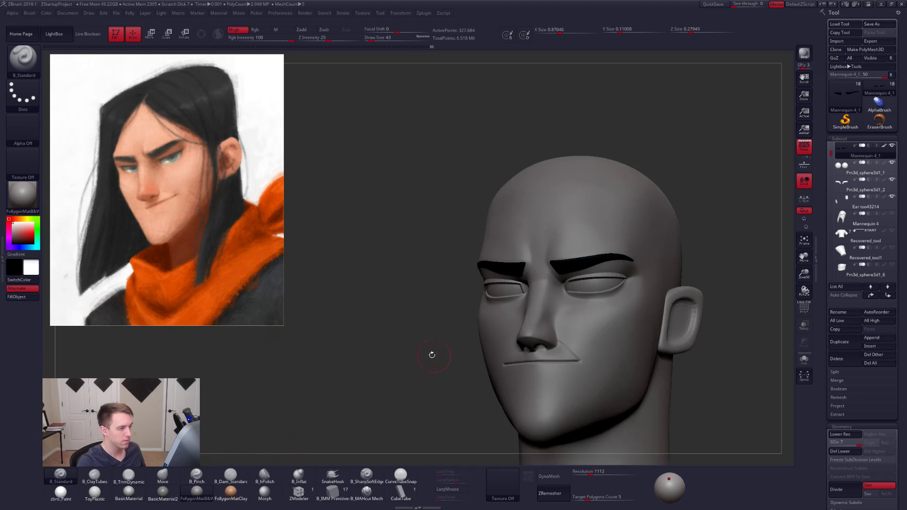
drag(432, 354, 381, 350)
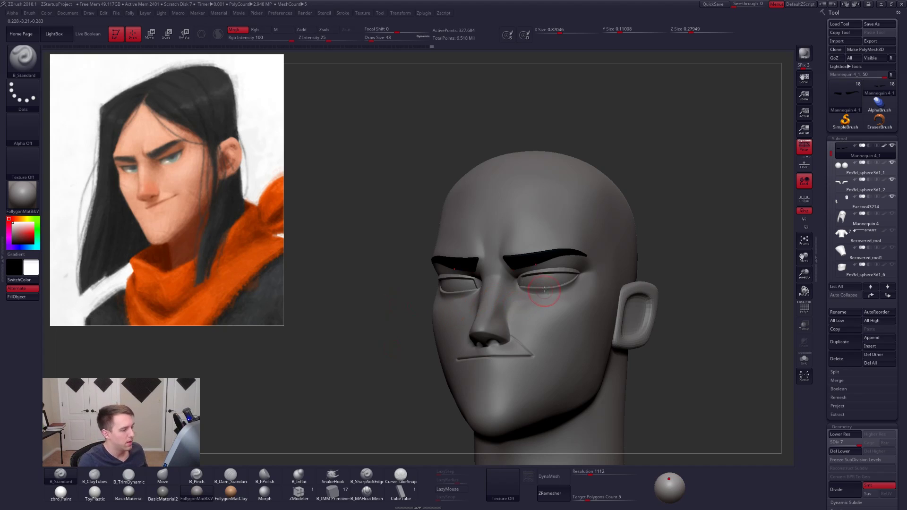
- Select the eyeballs subtool, compare it with the face, and isolate it with its polyframe shown
key(alt+s)
shift+right_drag(540, 270, 547, 285)
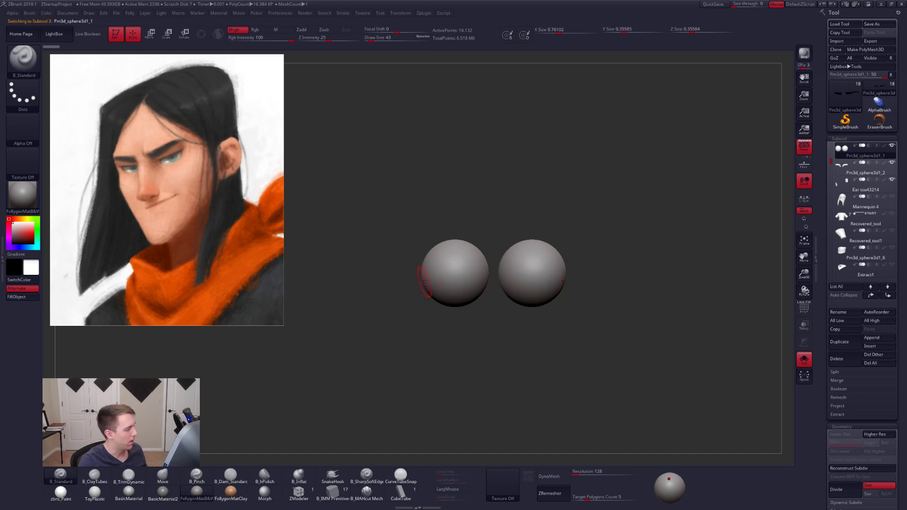
key(alt+s)
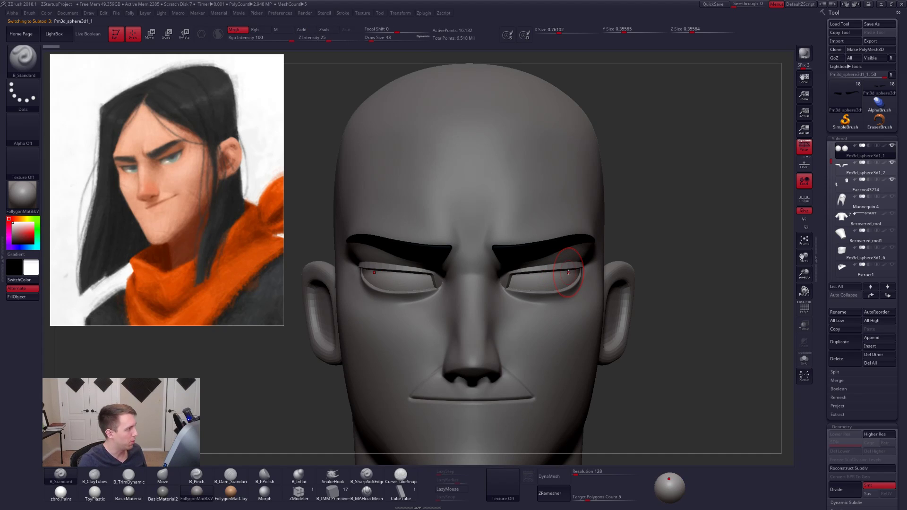
mouse_move(568, 272)
alt+right_down()
mouse_move(571, 291)
mouse_move(552, 257)
alt+right_up()
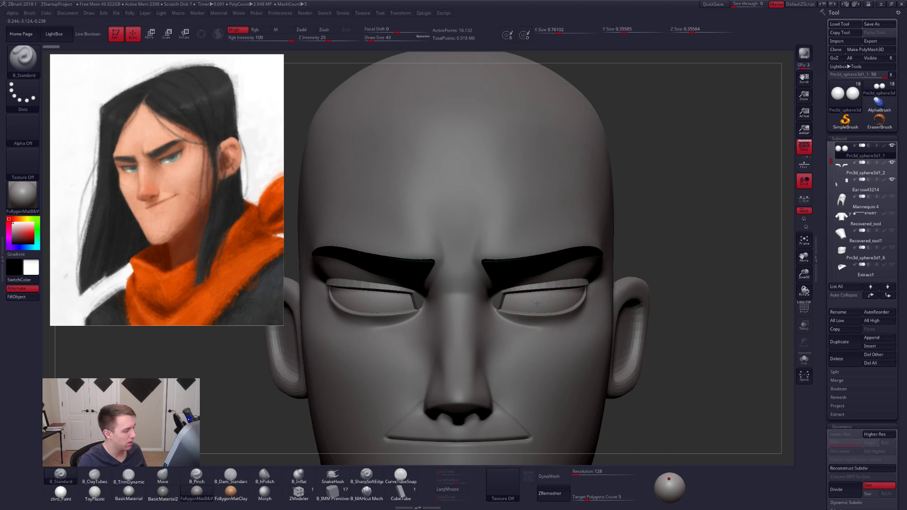
right_drag(545, 310, 565, 310)
key(alt+s)
key(shift+f)
- Mask a small circle at the front pole of each eyeball with the MaskPen brush at draw size 18
key(ctrl+shift+f)
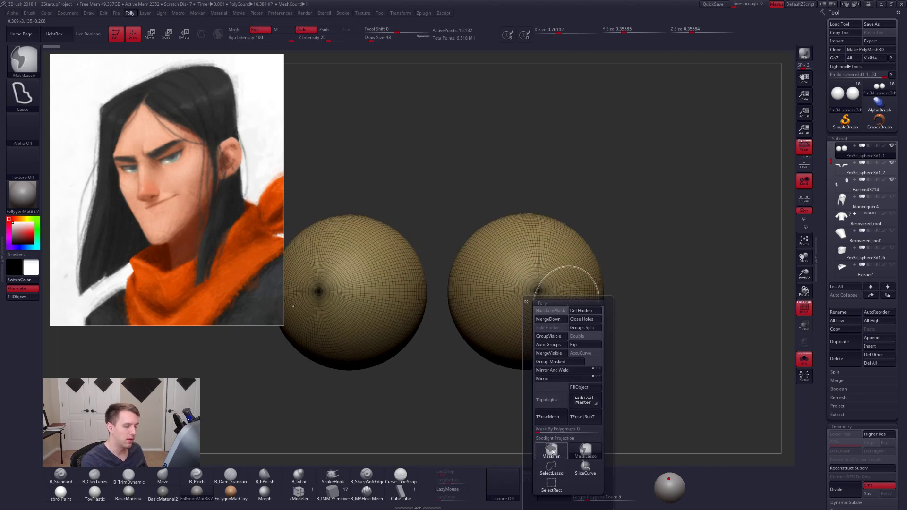
ctrl+click(551, 450)
mouse_move(532, 263)
right_down()
mouse_move(539, 274)
mouse_move(532, 260)
right_up()
ctrl+right_drag(531, 260, 557, 305)
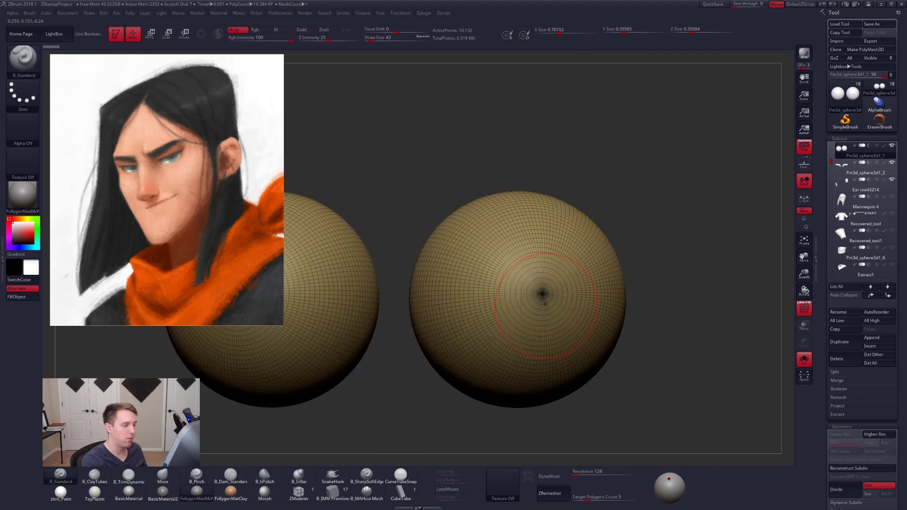
key(space)
drag(557, 307, 545, 306)
key(shift+f)
right_drag(548, 295, 541, 293)
ctrl+click(542, 294)
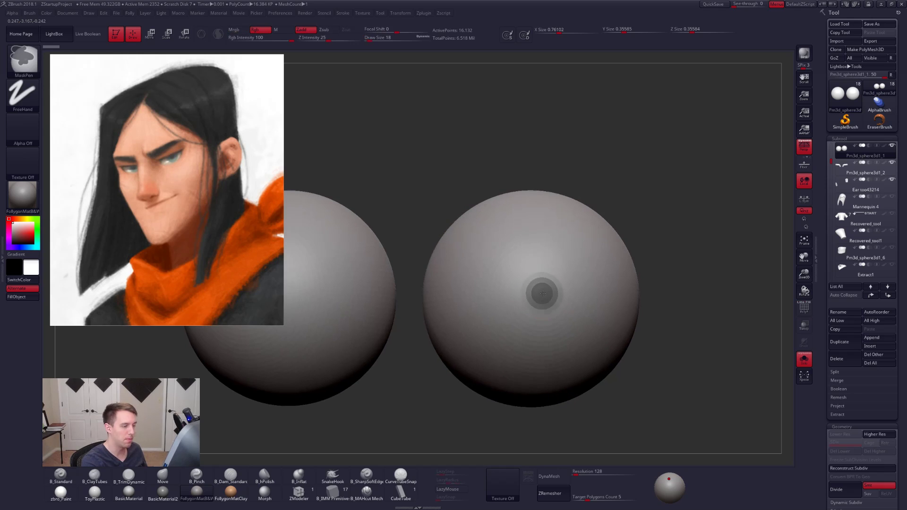
- Enlarge the eyeball masks to iris size with the MaskPen at draw size 33 and compare them within the face
key(space)
drag(542, 294, 549, 294)
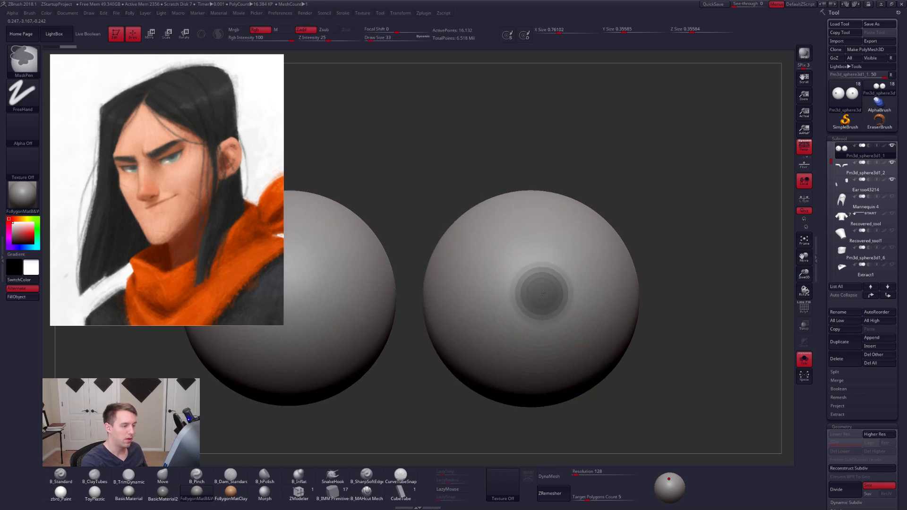
ctrl+right_drag(551, 294, 538, 285)
key(alt+s)
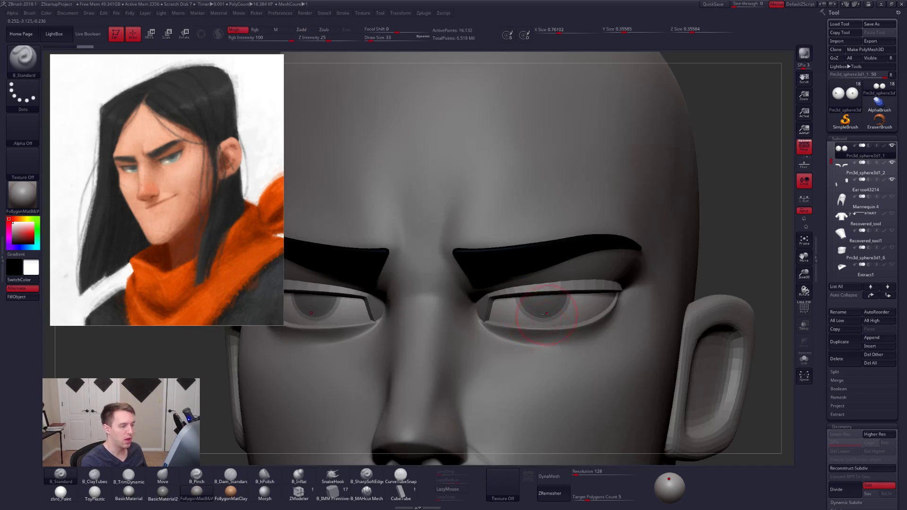
key(alt+s)
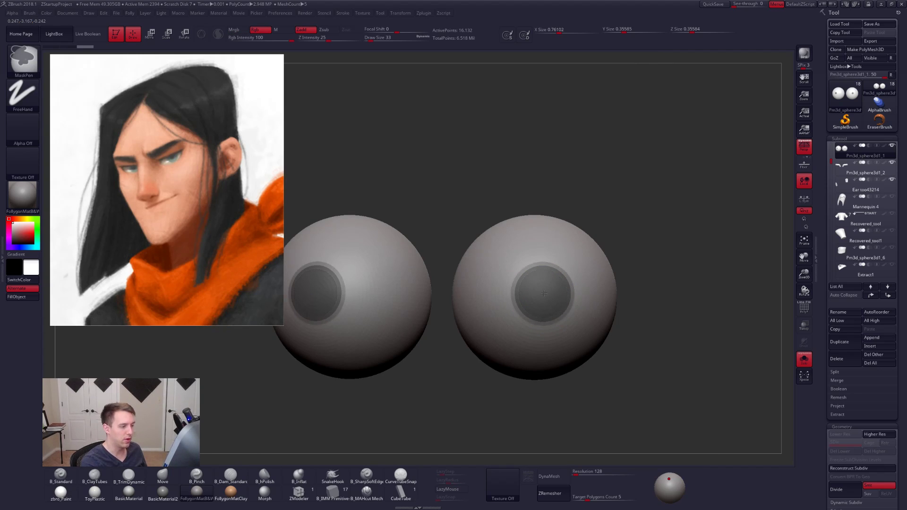
- Check the masked irises on the full head and turn them into their own polygroup on the isolated eyeballs
mouse_move(544, 293)
ctrl+right_down()
mouse_move(614, 326)
mouse_move(684, 338)
ctrl+right_up()
key(alt+s)
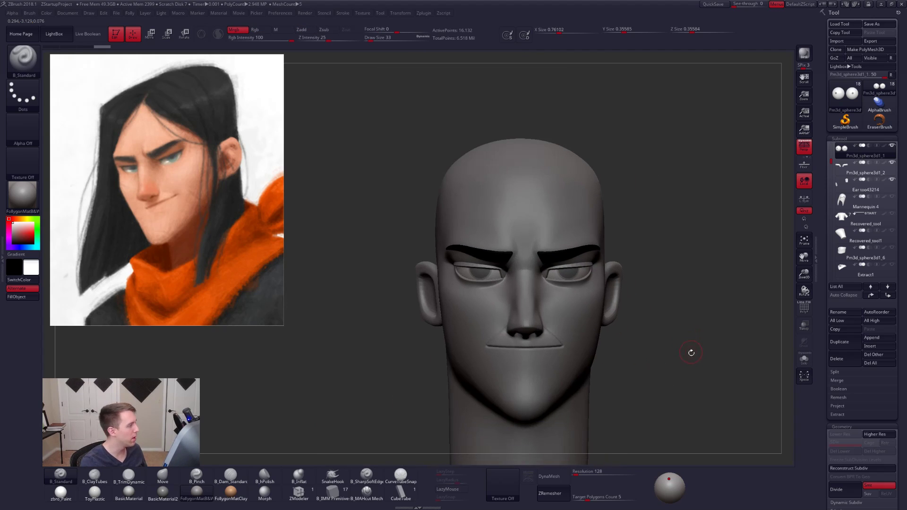
mouse_move(691, 352)
mouse_down()
mouse_move(682, 356)
mouse_move(723, 360)
mouse_move(687, 360)
mouse_up()
key(shift+f)
key(alt+s)
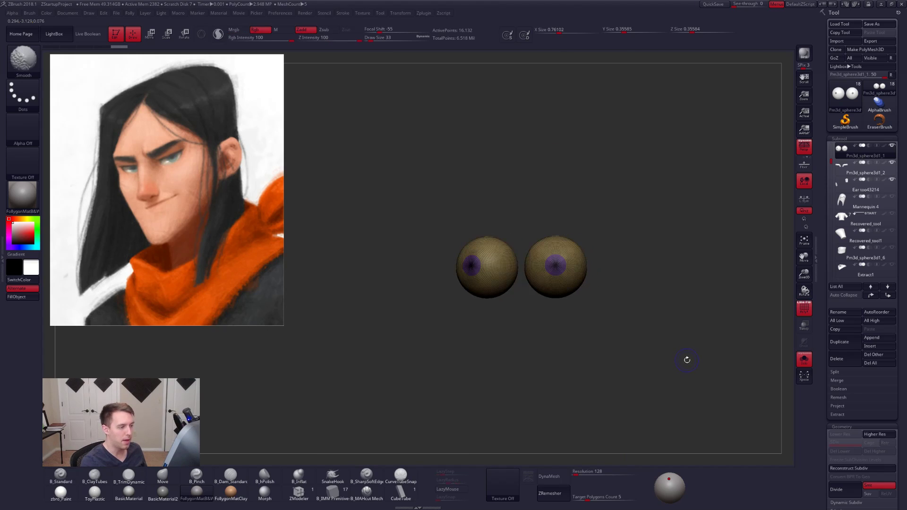
- Hide the polyframe and fill the isolated eyeballs with white in the ToyPlastic material
ctrl+right_drag(688, 361, 693, 363)
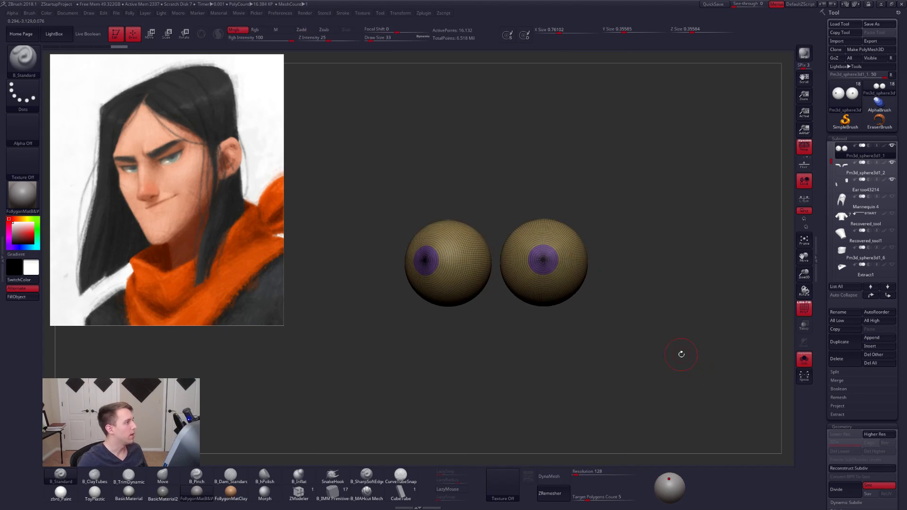
click(97, 496)
key(shift+f)
alt+right_drag(472, 278, 492, 307)
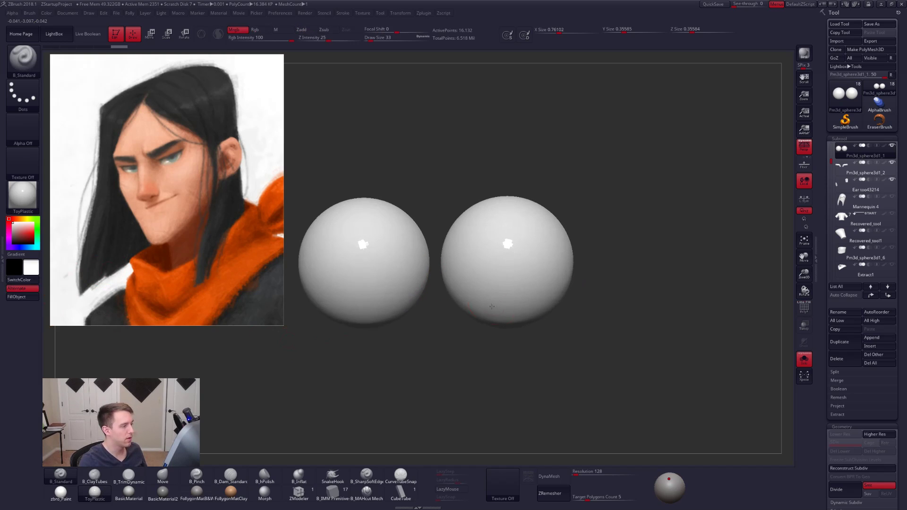
alt+right_drag(298, 298, 314, 299)
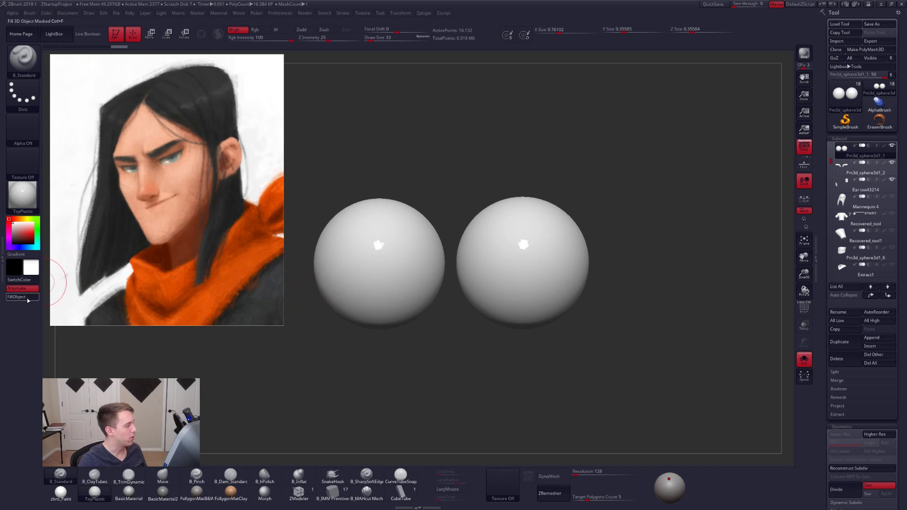
- Mask everything except the iris polygroups and fill the irises with black
key(w)
ctrl+click(520, 268)
key(q)
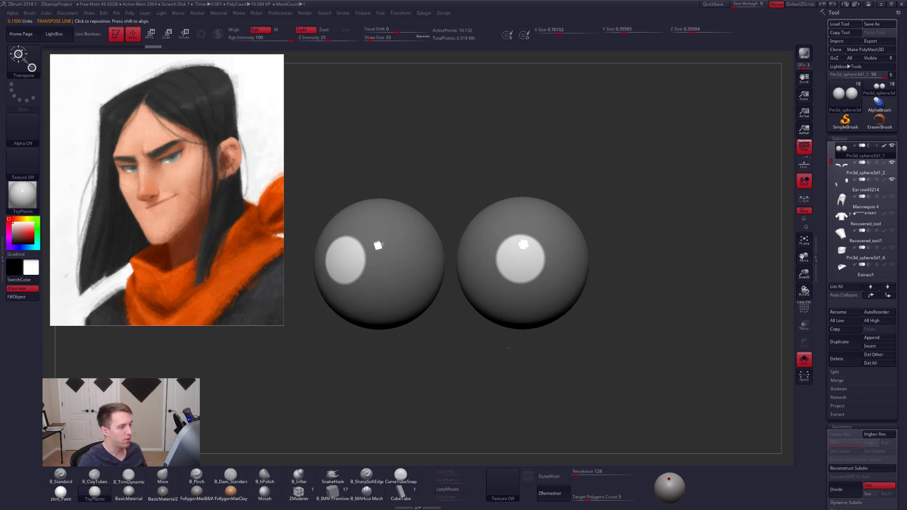
key(v)
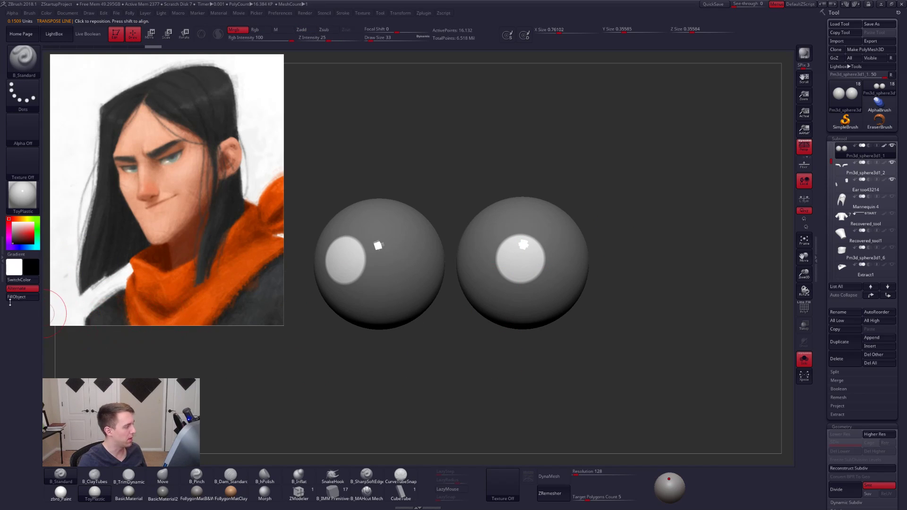
click(16, 297)
- Restore white as the main colour, clear the mask, bring back the full head, and subdivide the eyeballs once
key(v)
key(ctrl)
ctrl+drag(267, 371, 293, 372)
alt+drag(316, 373, 359, 359)
key(alt+s)
key(d)
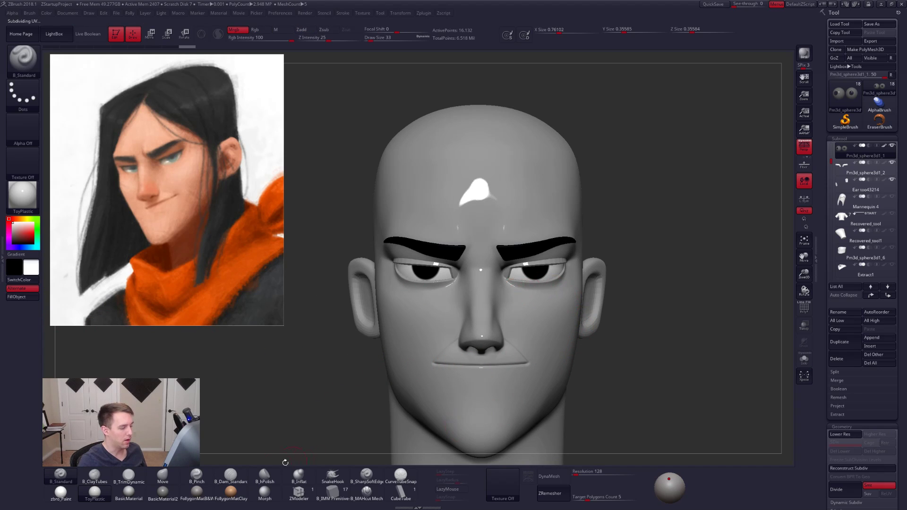
- Examine the black irises within the face in the dark grey material, with and without the polyframe
click(197, 492)
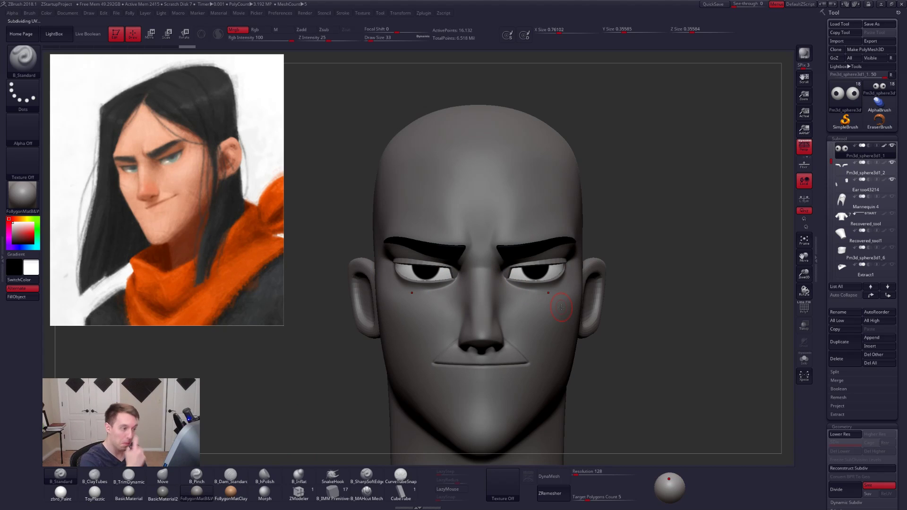
ctrl+right_drag(562, 271, 566, 297)
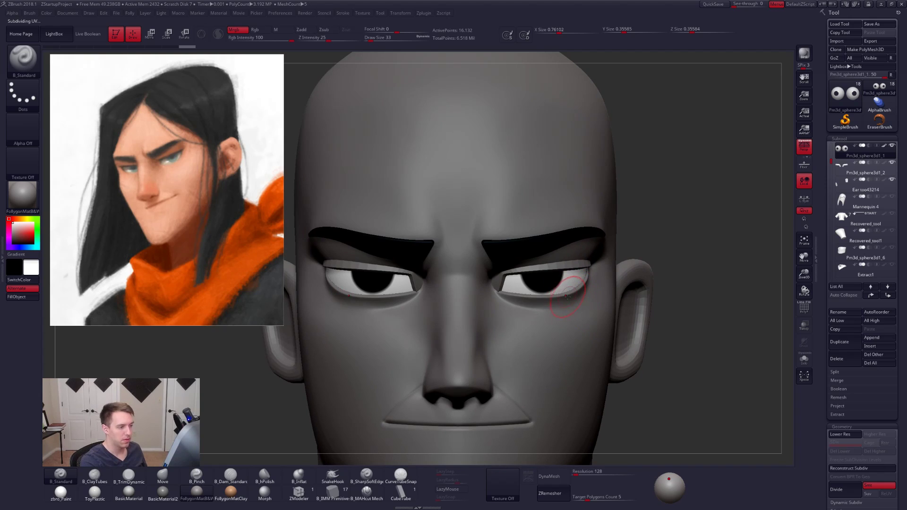
key(shift+f)
key(shift+f)
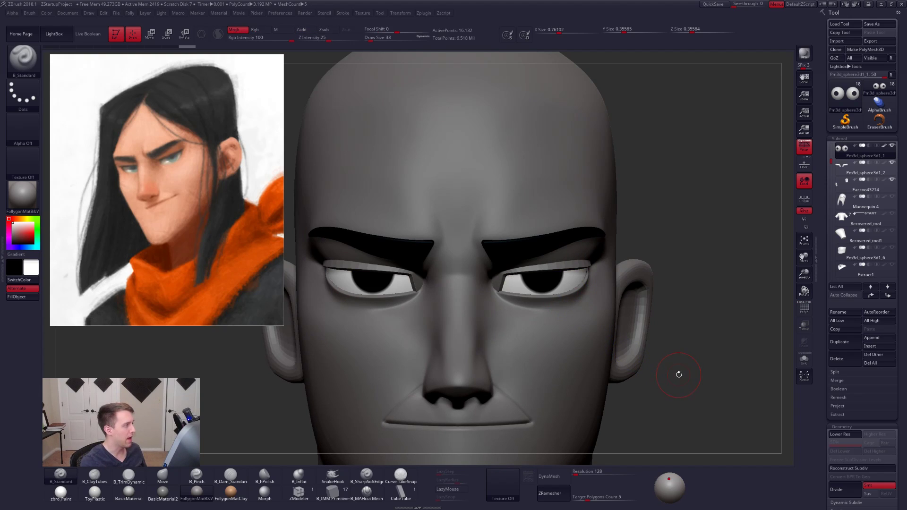
key(shift+f)
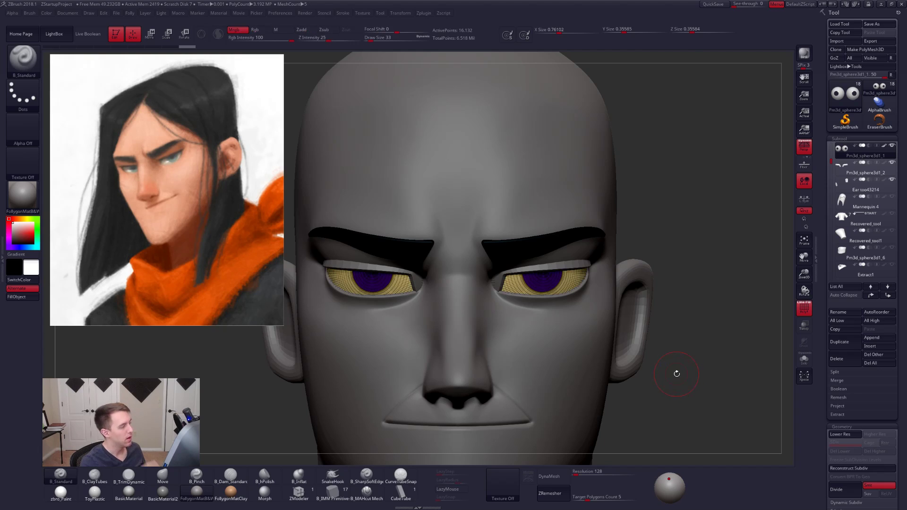
key(shift+f)
- Isolate the eyeballs, mask their irises, and turn the inner iris area into a new polygroup inside a thin outer ring
key(shift+s)
key(shift+f)
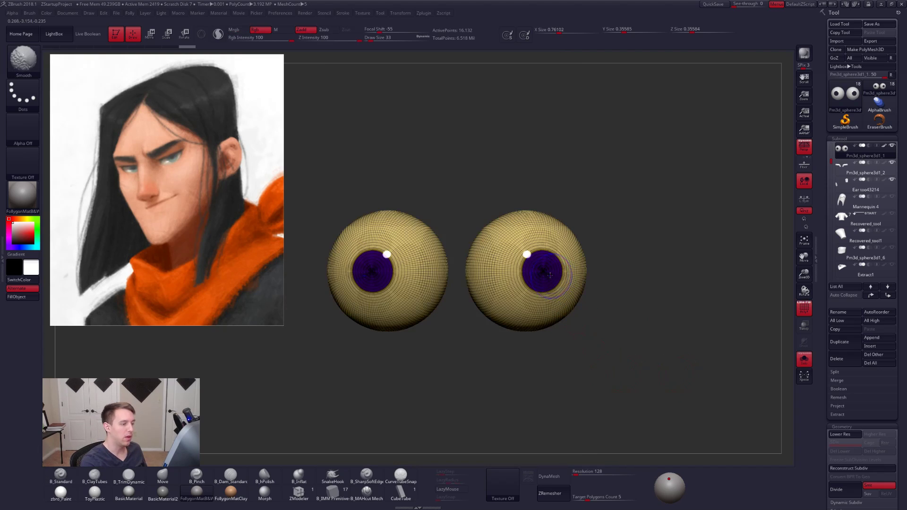
key(w)
ctrl+click(552, 274)
key(q)
ctrl+click(614, 285)
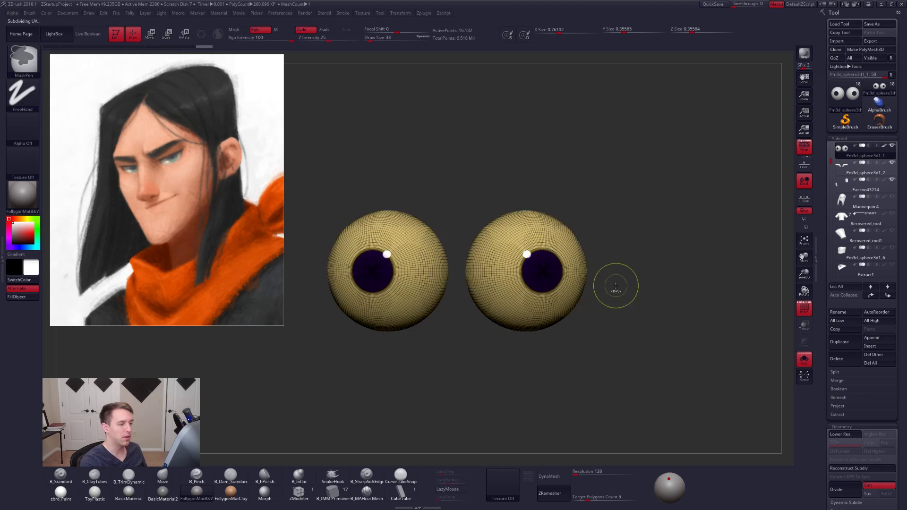
mouse_move(554, 275)
right_down()
mouse_move(544, 276)
mouse_move(553, 278)
right_up()
ctrl+click(554, 278)
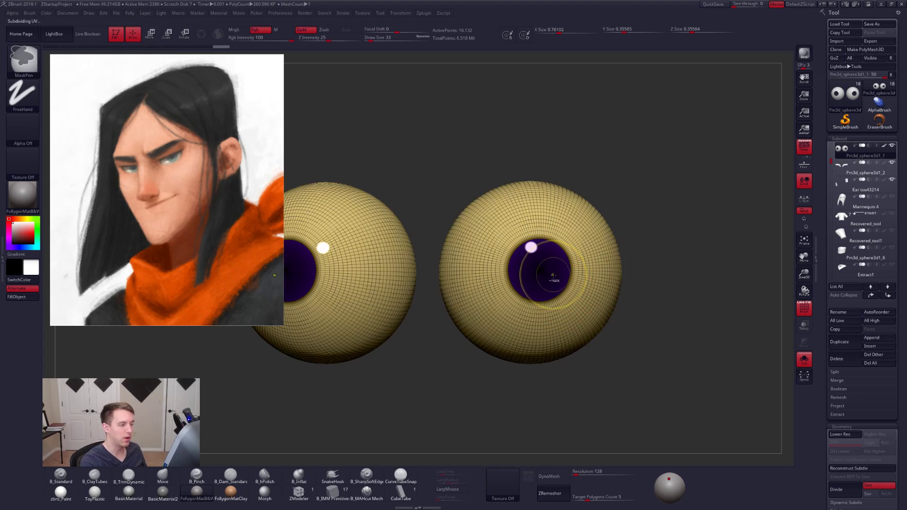
key(ctrl+w)
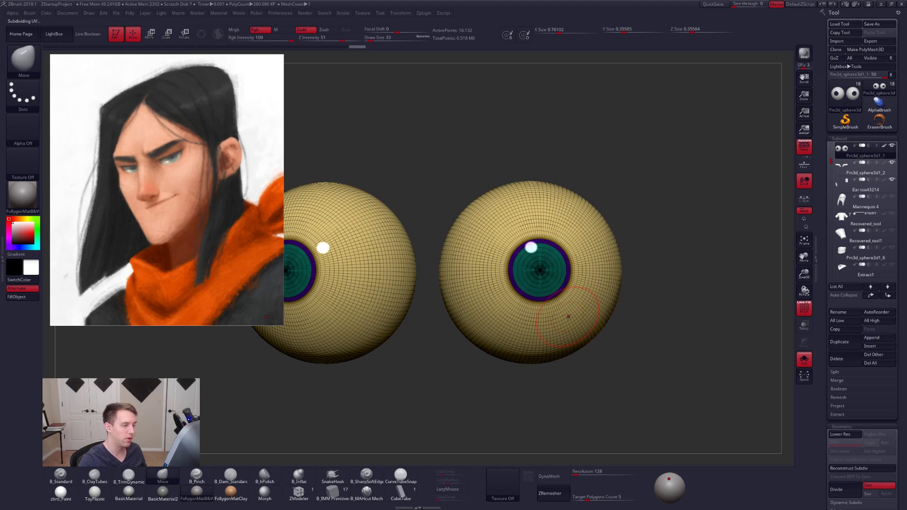
- Mask the full irises, hide the polyframe, and fill the surrounding eye whites with white in the zbro_Paint material
key(w)
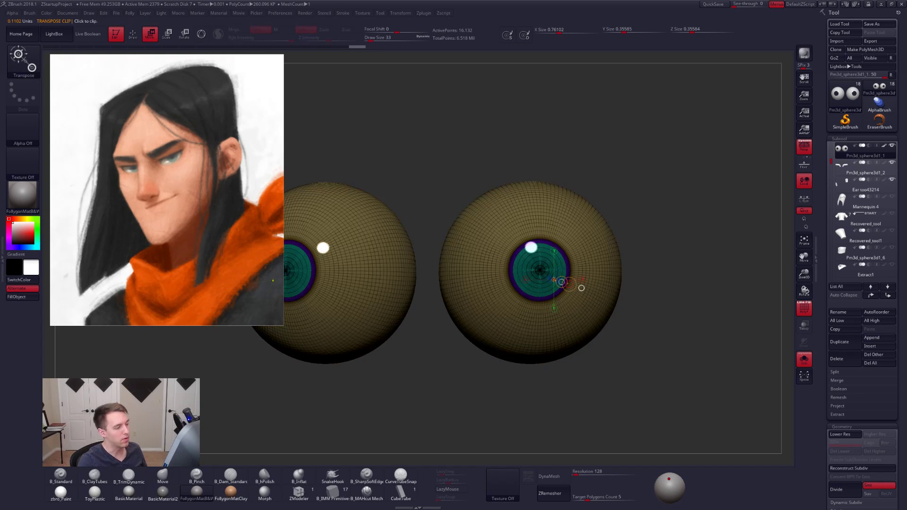
key(q)
key(shift+f)
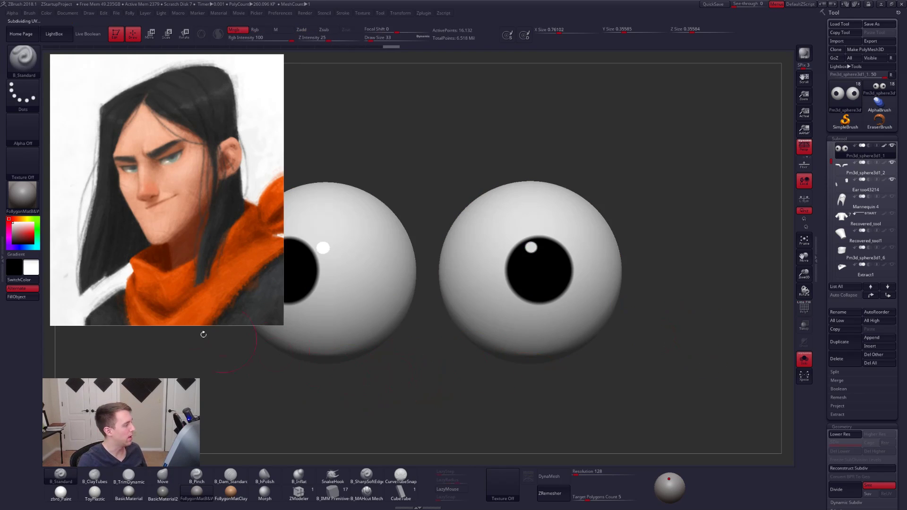
click(61, 494)
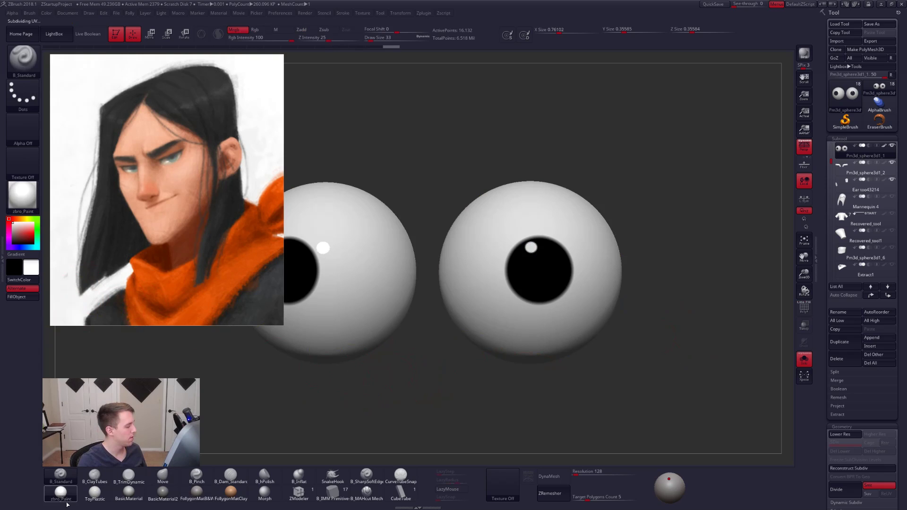
click(21, 297)
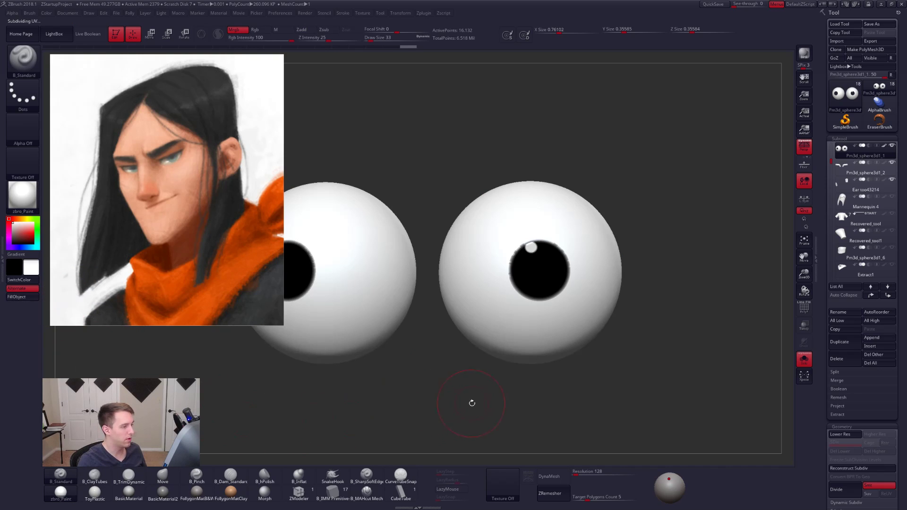
key(ctrl+z)
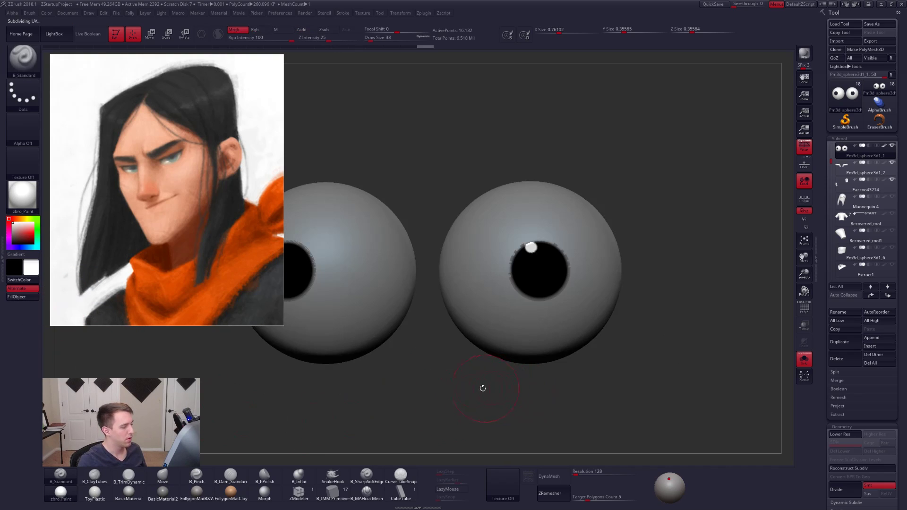
key(ctrl+shift+z)
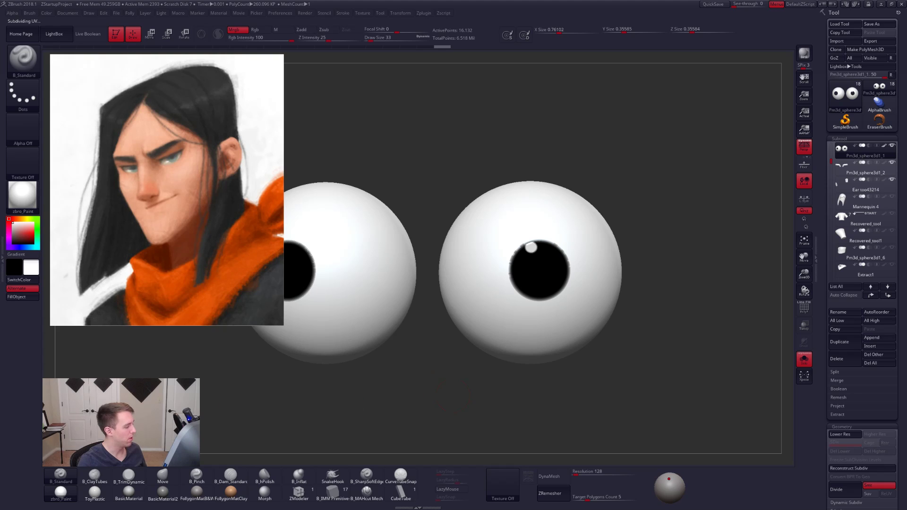
- Refill the eye whites in the ToyPlastic material and show the eyeballs' polygroups
click(95, 492)
click(25, 299)
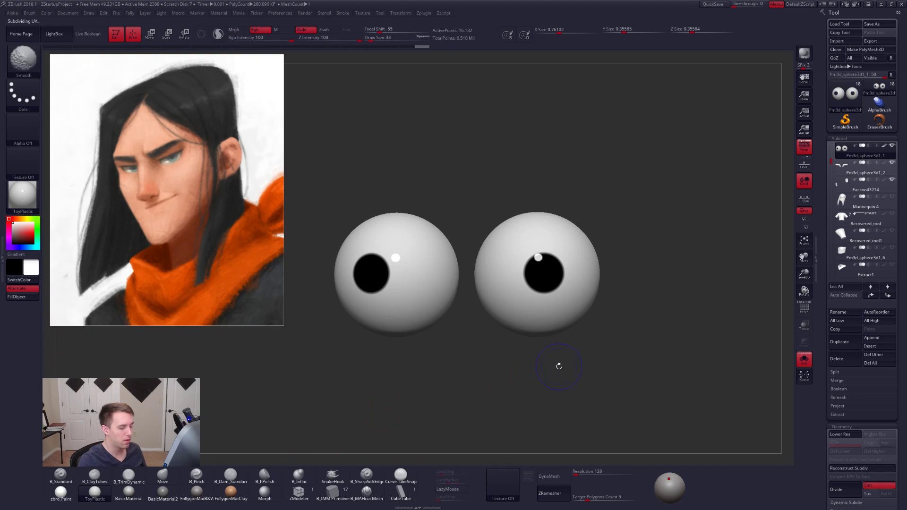
key(shift+f)
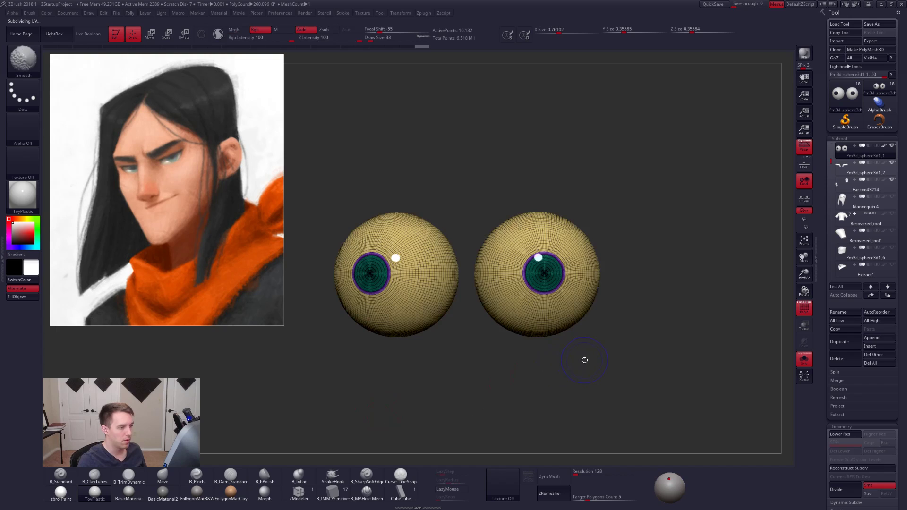
- Bring back the full head without polyframe and display it in the dark grey material
key(shift+f)
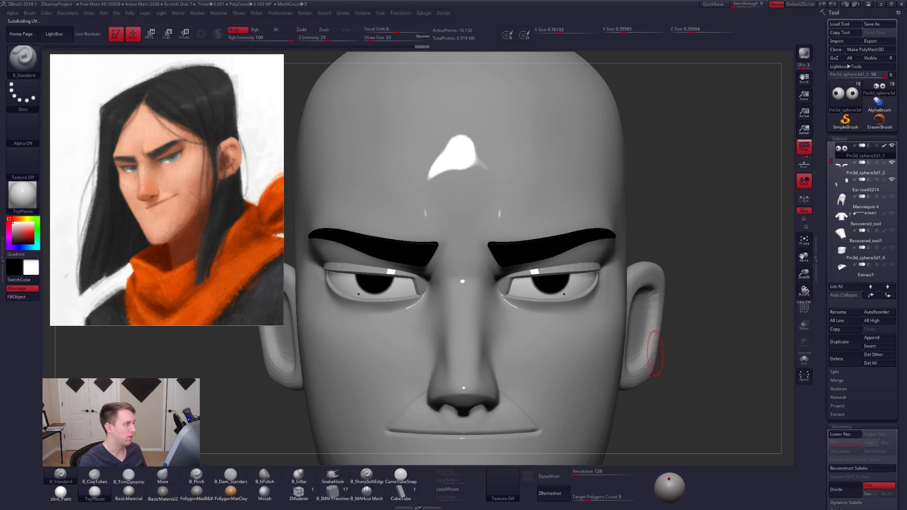
alt+drag(657, 354, 644, 336)
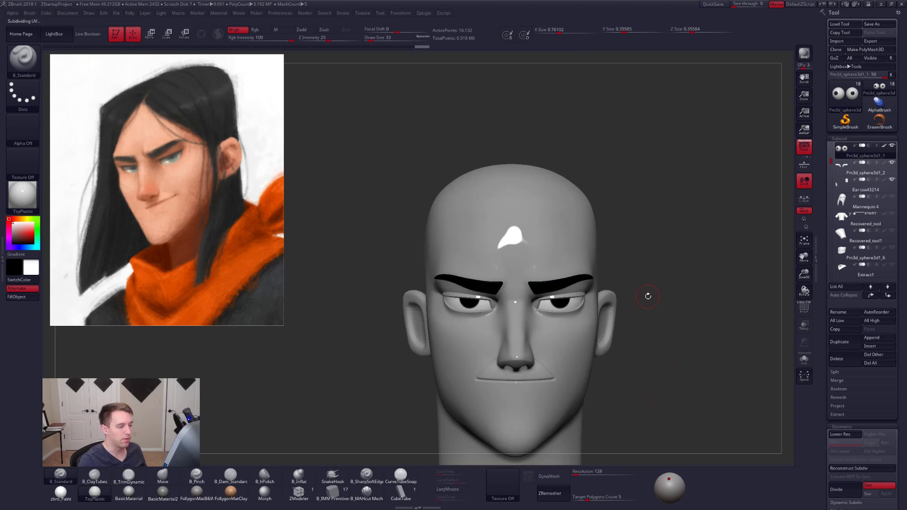
click(196, 492)
alt+drag(645, 300, 636, 260)
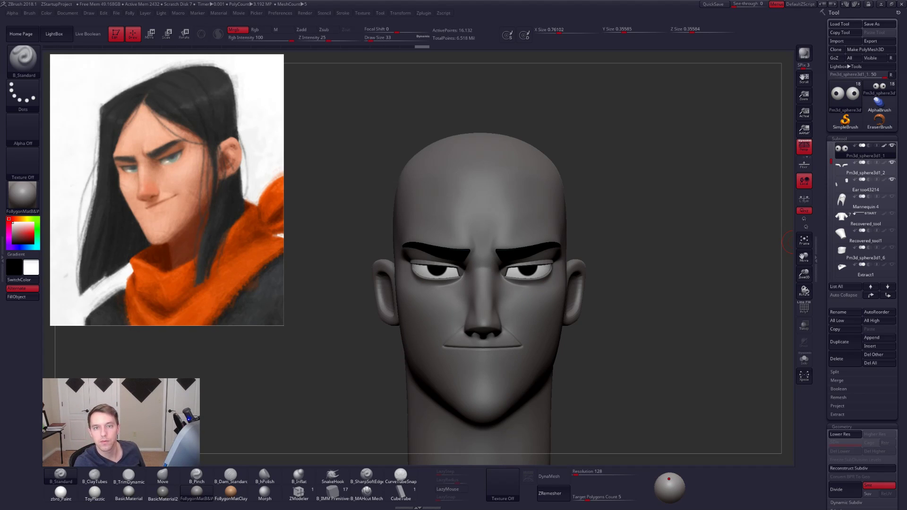
- Switch to Photos, examine the male character's eyes in the reference painting up close, and close the image
key(alt+Tab)
drag(603, 95, 528, 1)
scroll(402, 100, up, 5)
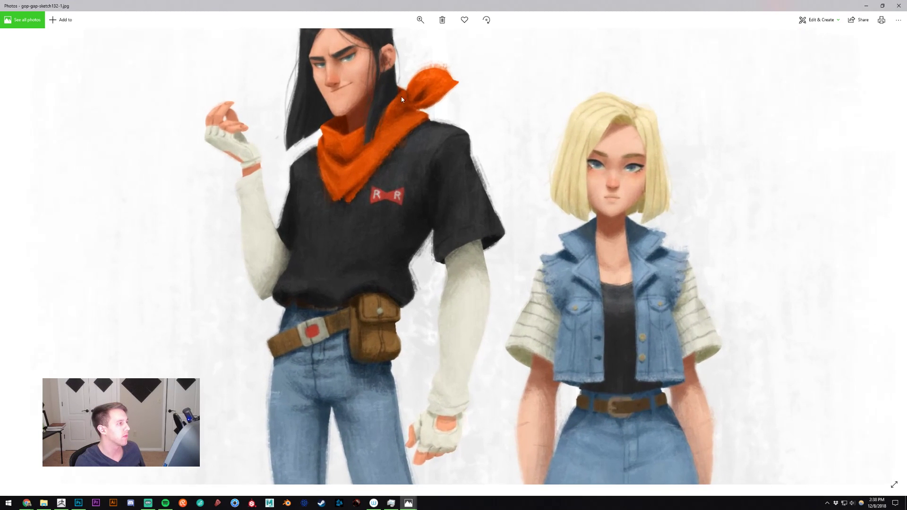
scroll(413, 155, up, 5)
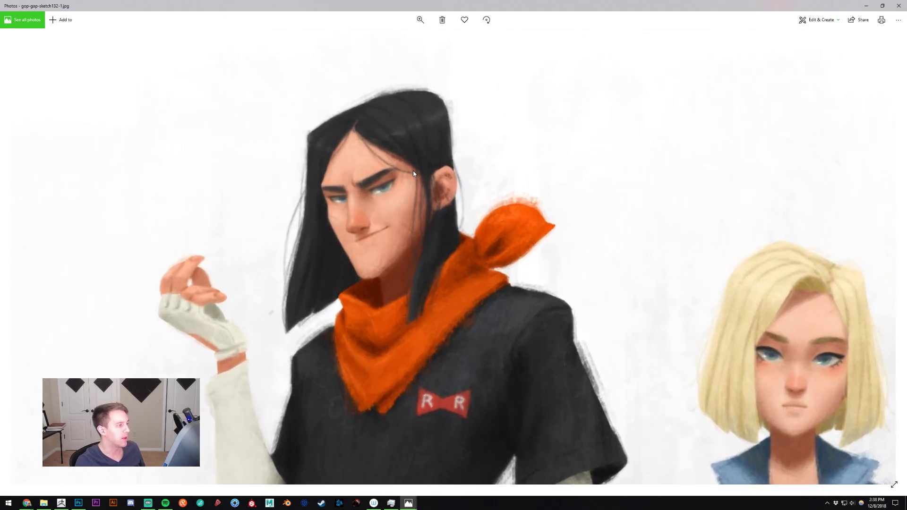
scroll(413, 173, up, 2)
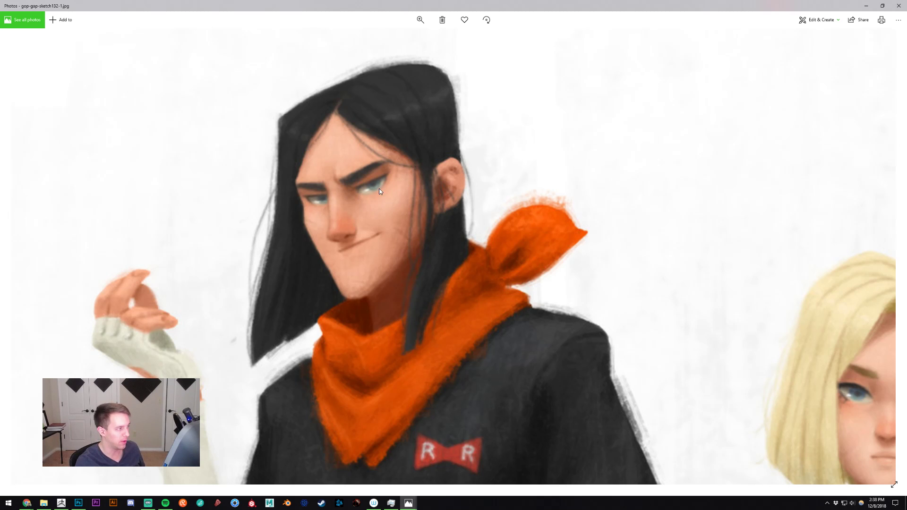
click(898, 6)
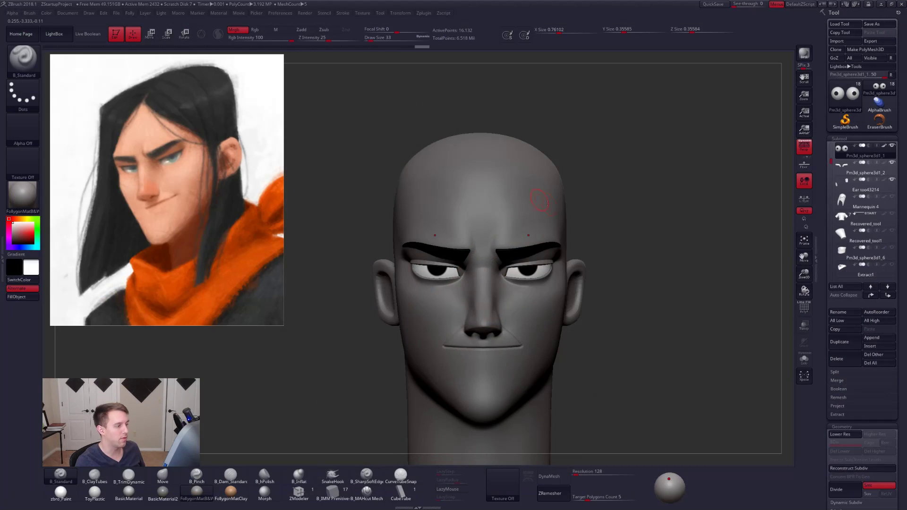
- Undo the TrimDynamic attempt on the eyeball and adjust its shape in profile with the Move brush, colour painting off
drag(580, 181, 527, 287)
mouse_move(527, 287)
shift+right_down()
mouse_move(542, 283)
mouse_move(580, 303)
shift+right_up()
click(542, 280)
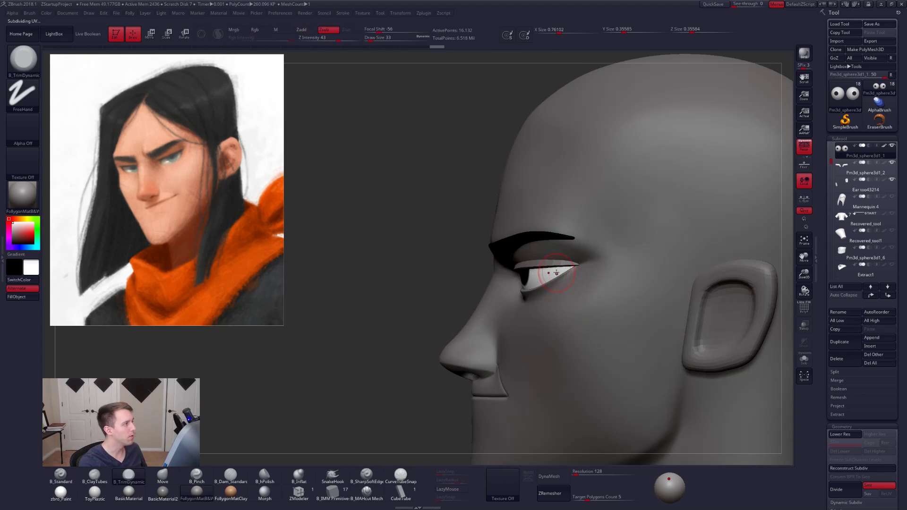
key(ctrl+z)
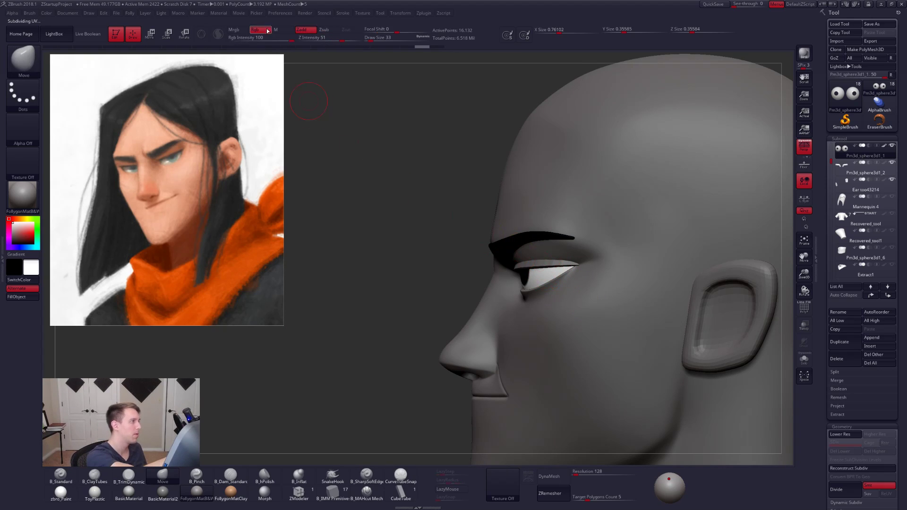
shift+right_drag(547, 273, 588, 279)
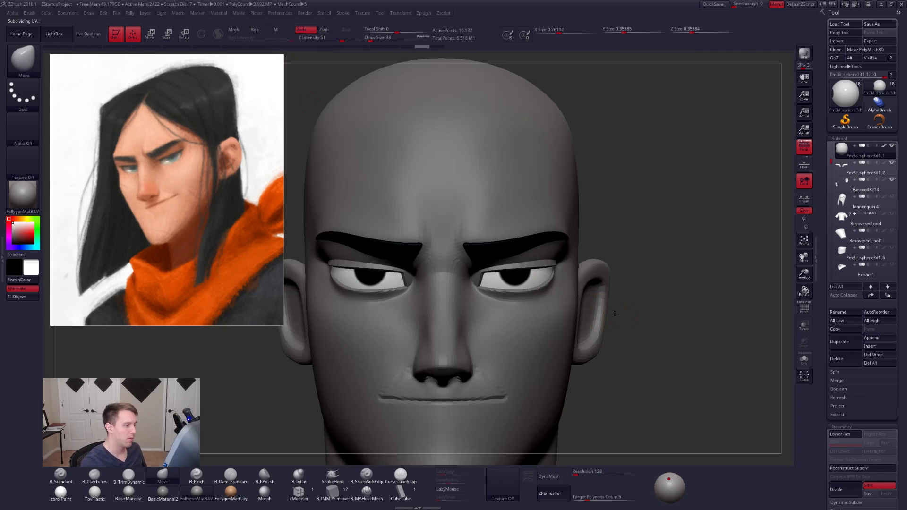
- Scale the eyeballs down slightly from the front while they are displayed alone
ctrl+right_drag(614, 373, 656, 352)
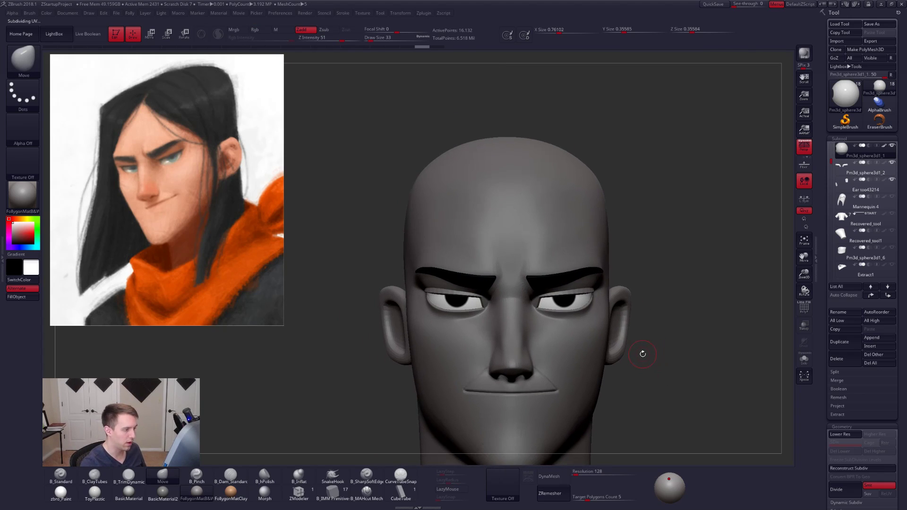
ctrl+right_drag(642, 366, 650, 391)
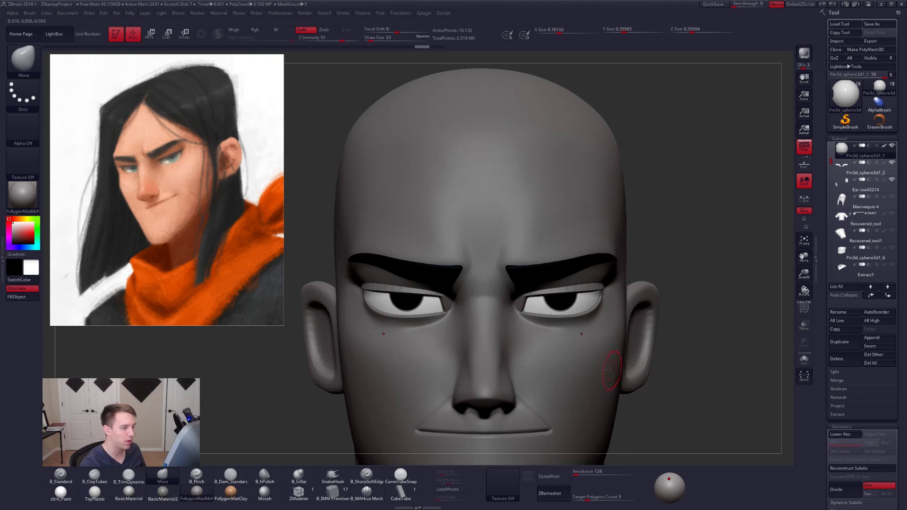
key(e)
click(805, 201)
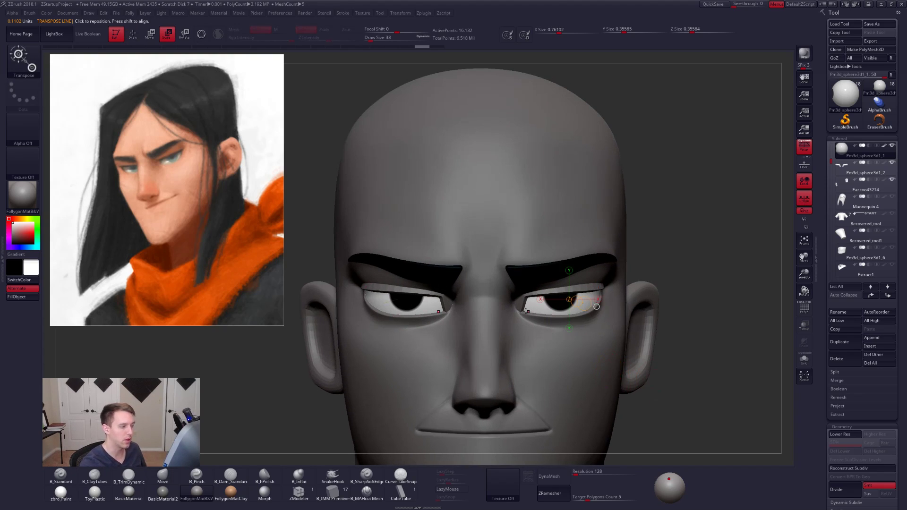
drag(597, 307, 661, 314)
click(804, 199)
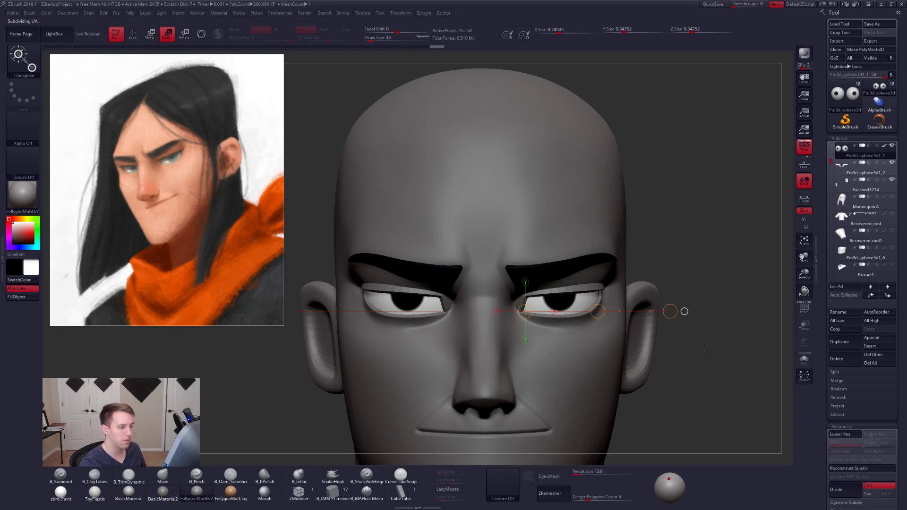
- Position the eyeballs within the eyelids with the Move transpose line, using head transparency to check them in profile
key(w)
drag(570, 296, 569, 376)
click(804, 325)
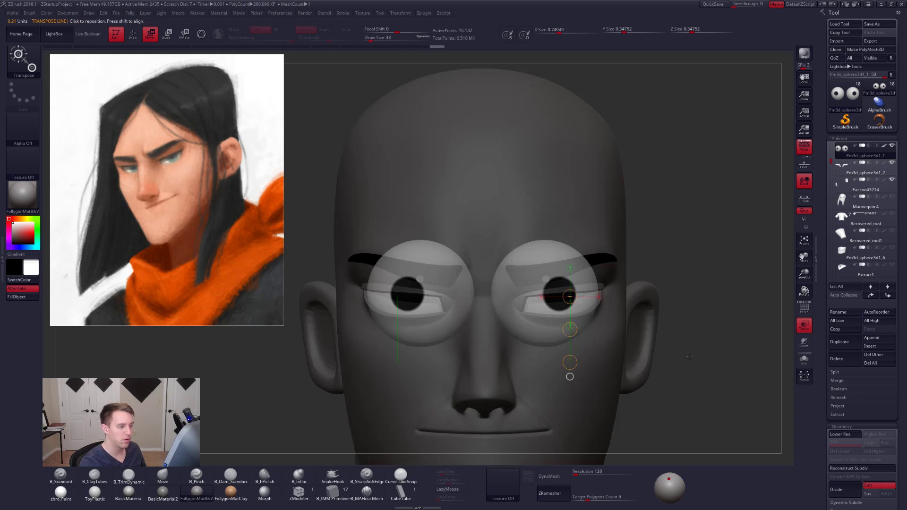
drag(732, 350, 663, 361)
alt+right_drag(682, 367, 634, 378)
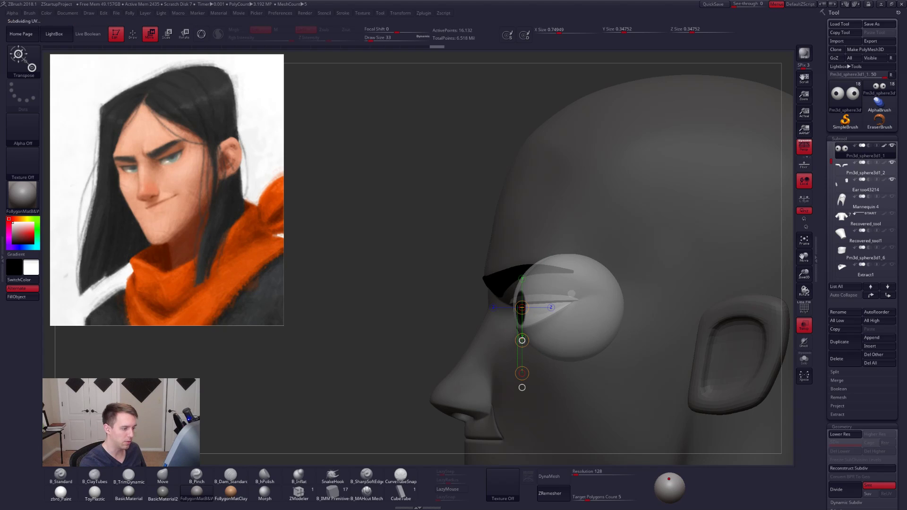
click(805, 328)
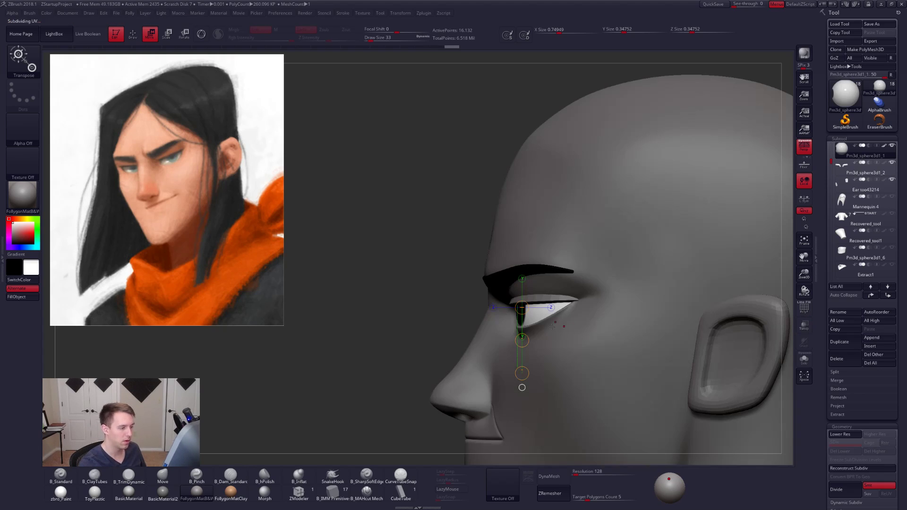
mouse_move(543, 328)
right_down()
mouse_move(573, 316)
mouse_move(558, 340)
mouse_move(556, 328)
right_up()
drag(553, 316, 553, 317)
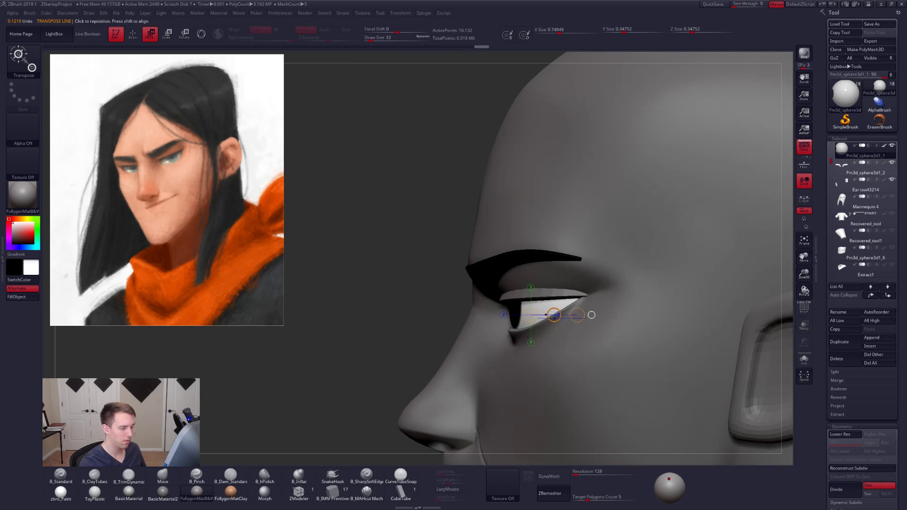
- Shift the eyeballs slightly outward in front view with the Move transpose line and return to the Move brush
right_drag(554, 326, 572, 332)
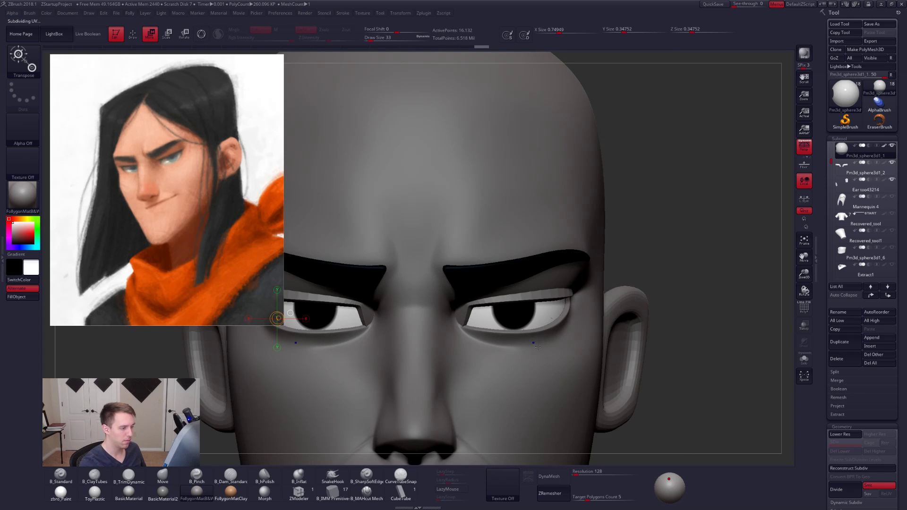
drag(527, 319, 588, 318)
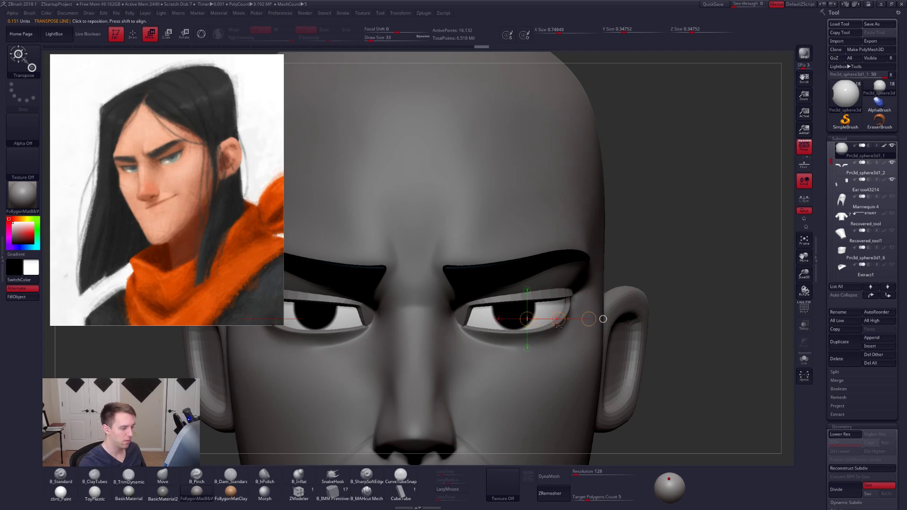
key(q)
key(alt+s)
key(alt+s)
key(w)
drag(558, 320, 558, 320)
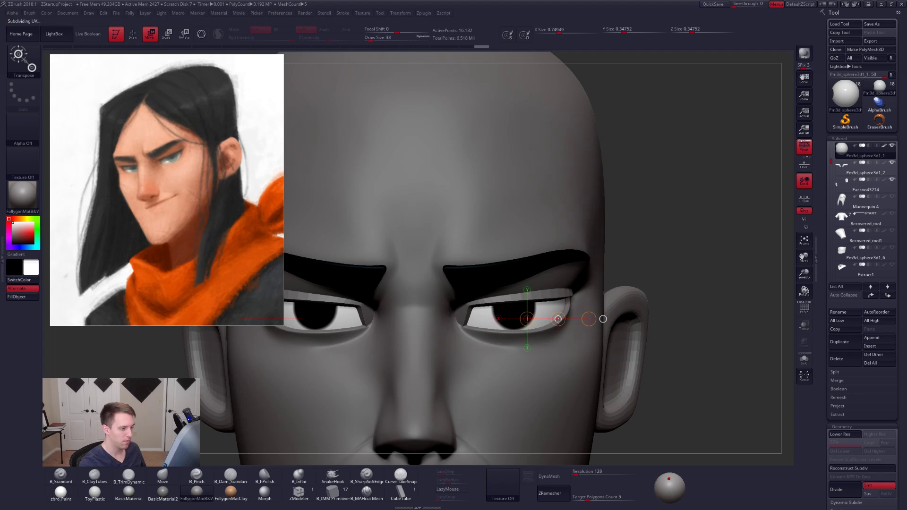
key(q)
mouse_move(596, 415)
ctrl+right_down()
mouse_move(589, 367)
mouse_move(631, 334)
ctrl+right_up()
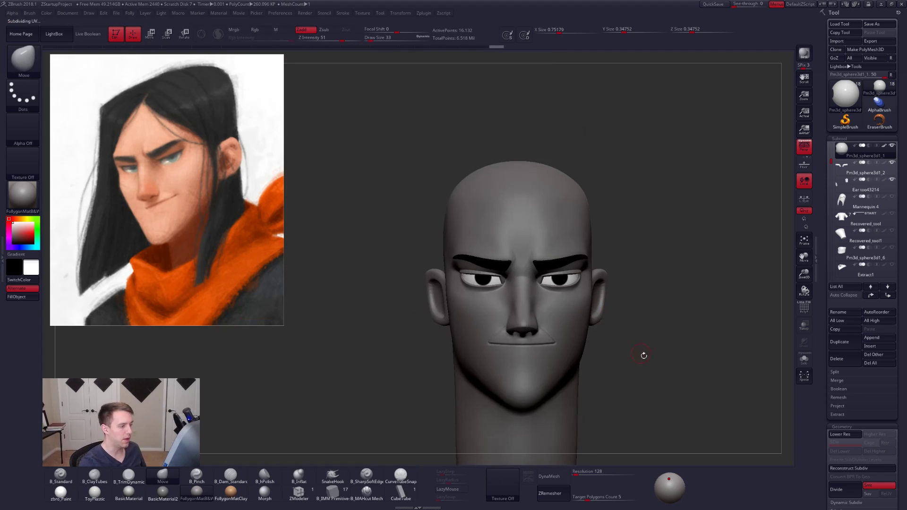
- Reposition the light slightly and turn off perspective while the eyeballs are isolated
mouse_move(709, 360)
right_down()
mouse_move(667, 363)
mouse_move(659, 380)
right_up()
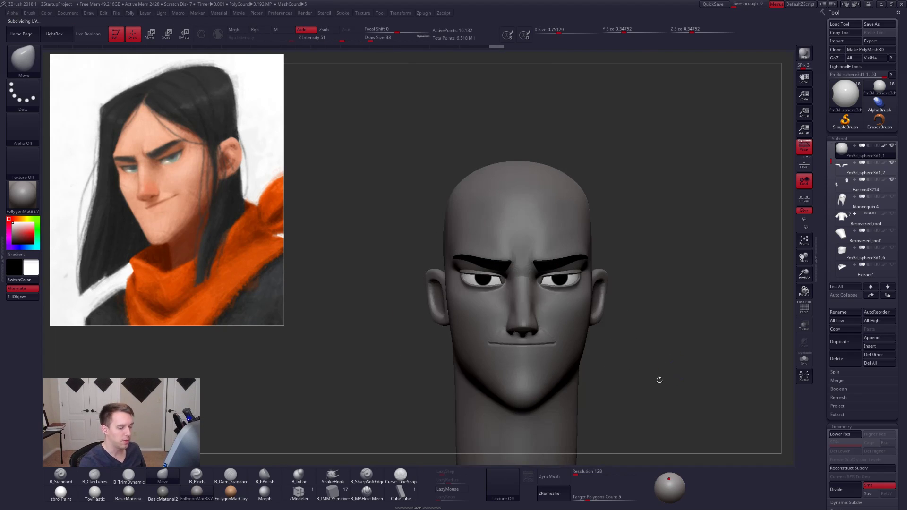
click(670, 485)
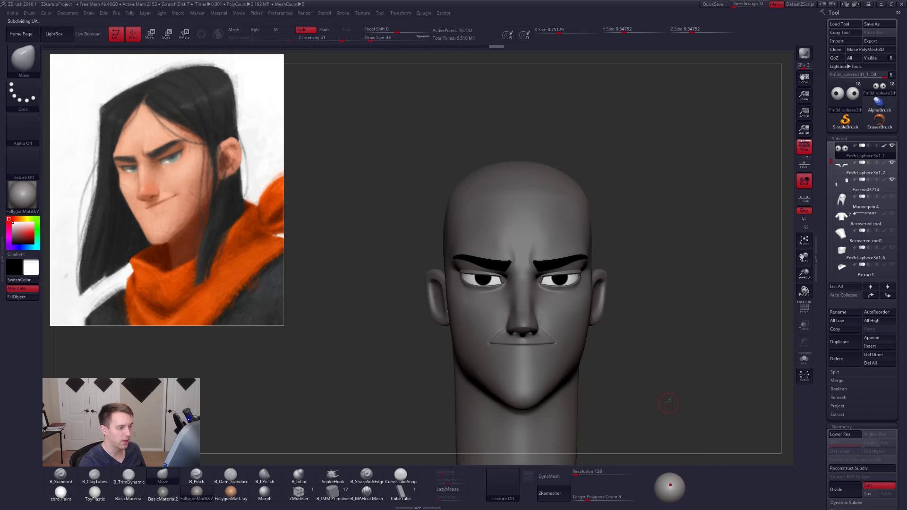
mouse_move(669, 402)
mouse_down()
mouse_move(693, 401)
mouse_move(669, 402)
mouse_up()
key(alt+s)
shift+drag(602, 312, 604, 368)
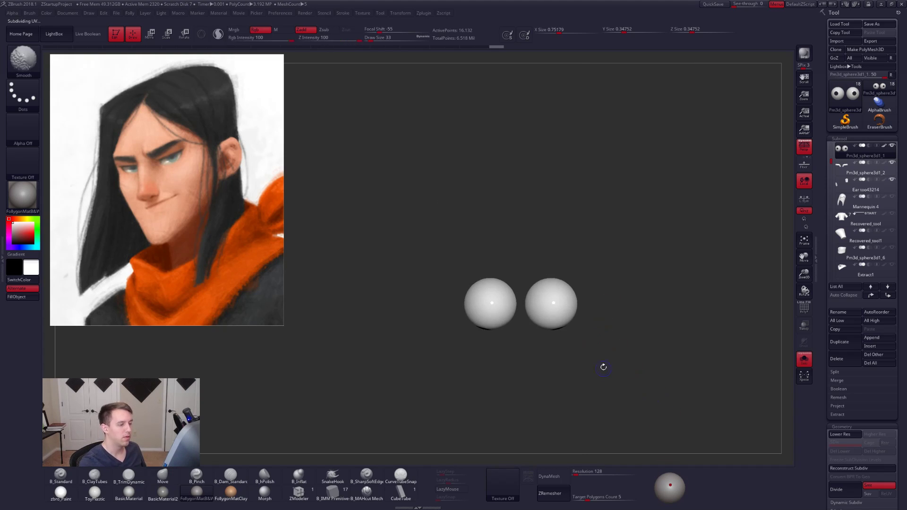
click(804, 151)
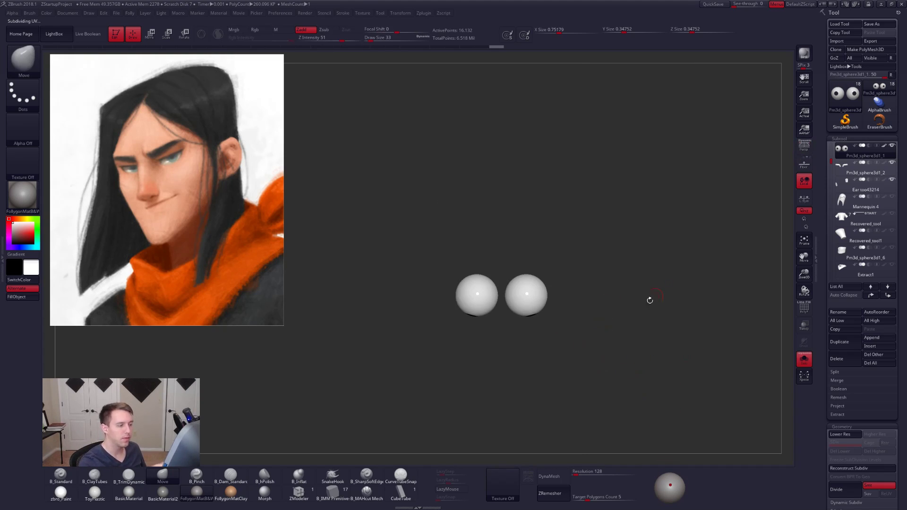
mouse_move(650, 300)
alt+mouse_down()
mouse_move(604, 344)
mouse_move(592, 330)
mouse_move(609, 407)
mouse_move(596, 378)
mouse_move(604, 351)
mouse_move(653, 382)
mouse_move(647, 403)
alt+mouse_up()
- Check the isolated eyeballs with polyframe and compare them with the full head from the front
key(shift+f)
key(shift+f)
key(alt+s)
alt+drag(627, 369, 630, 385)
alt+drag(592, 336, 598, 377)
drag(598, 377, 605, 397)
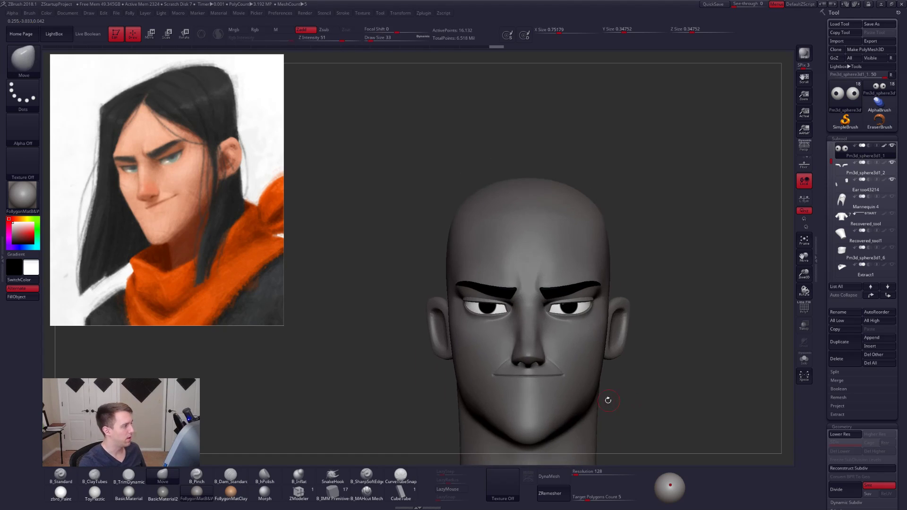
- Adjust the rotation of the isolated eyeballs with polyframe shown, and return to the full head without it
key(alt+s)
key(shift+f)
alt+drag(583, 351, 575, 363)
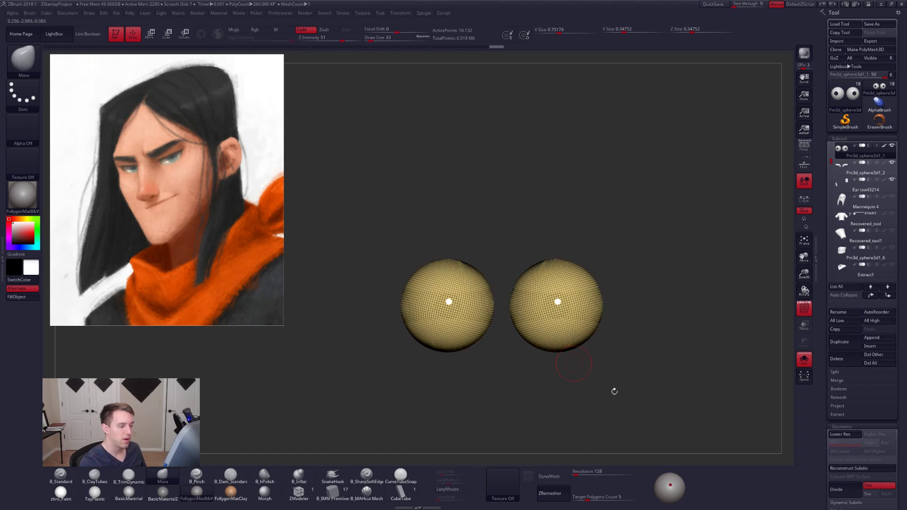
key(r)
mouse_move(558, 302)
mouse_down()
mouse_move(598, 427)
mouse_move(555, 422)
mouse_up()
mouse_move(634, 365)
mouse_down()
mouse_move(631, 353)
mouse_move(627, 362)
mouse_up()
key(shift+f)
key(q)
key(alt+s)
alt+drag(646, 394, 645, 368)
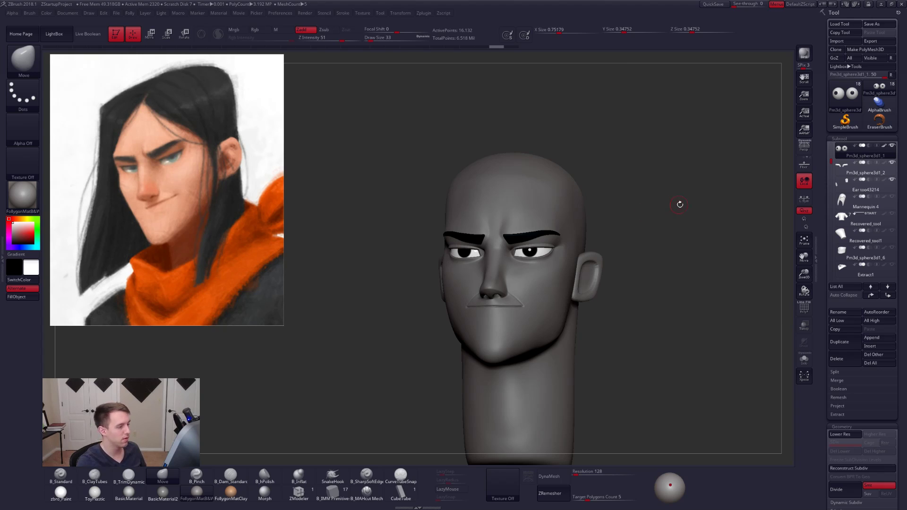
- Examine how the eyes sit in the head from the front, three-quarter and profile views
mouse_move(522, 257)
shift+right_down()
mouse_move(545, 255)
mouse_move(533, 272)
shift+right_up()
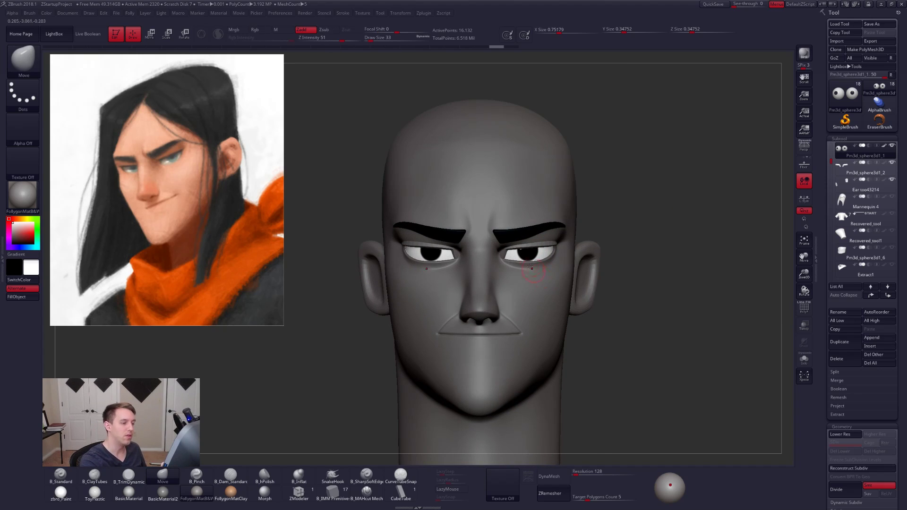
right_drag(552, 347, 547, 361)
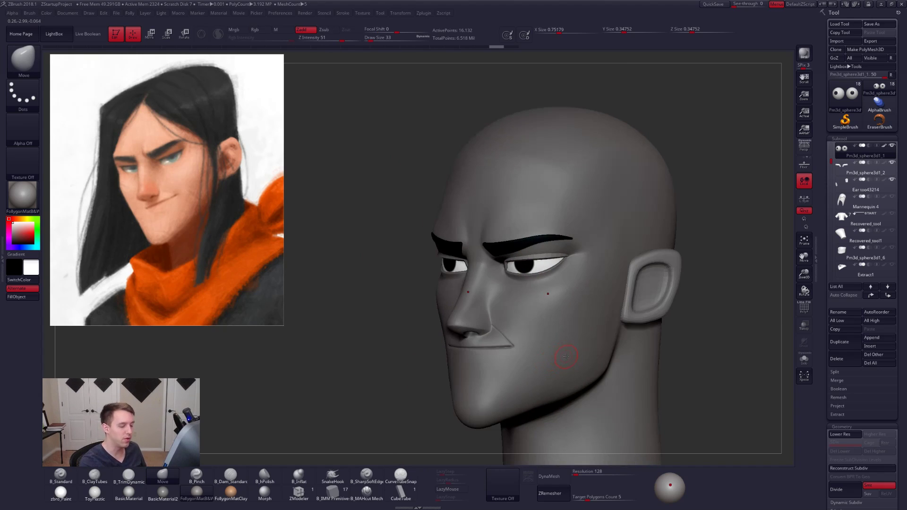
alt+right_drag(530, 299, 587, 251)
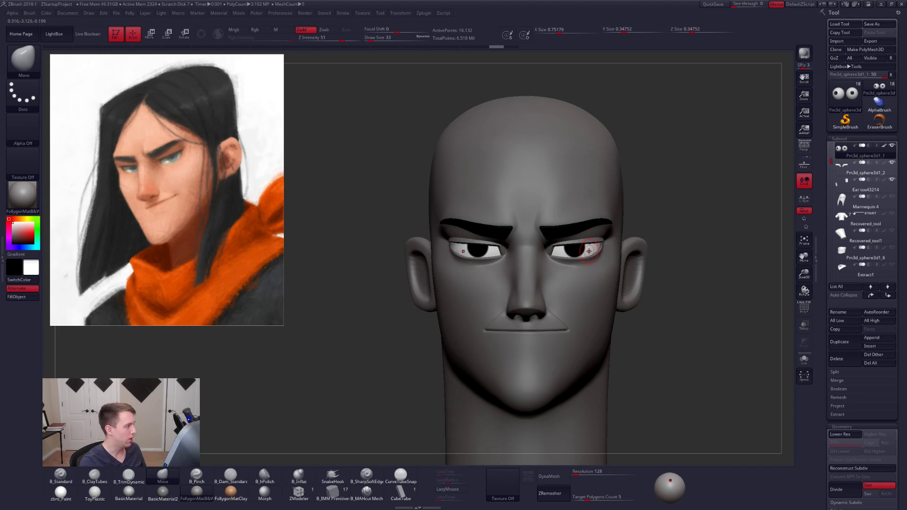
right_drag(690, 367, 674, 377)
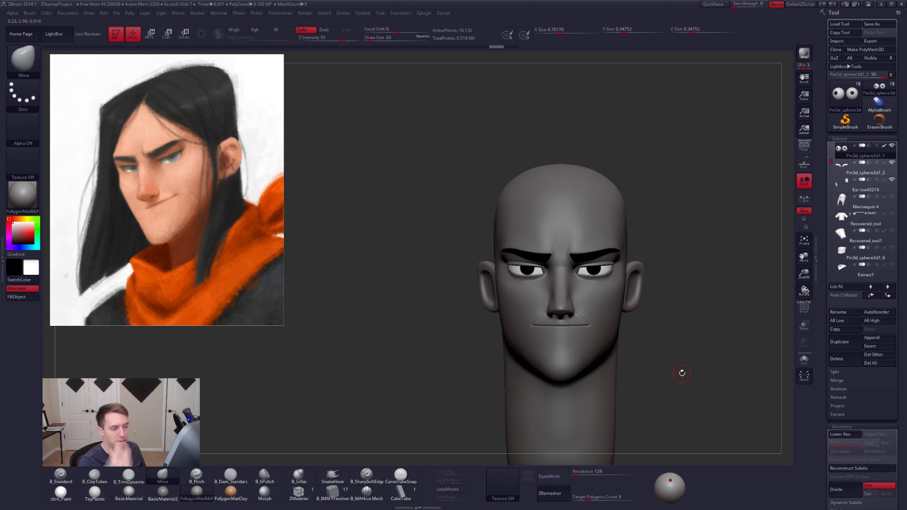
ctrl+right_drag(698, 362, 699, 398)
key(ctrl+shift+f)
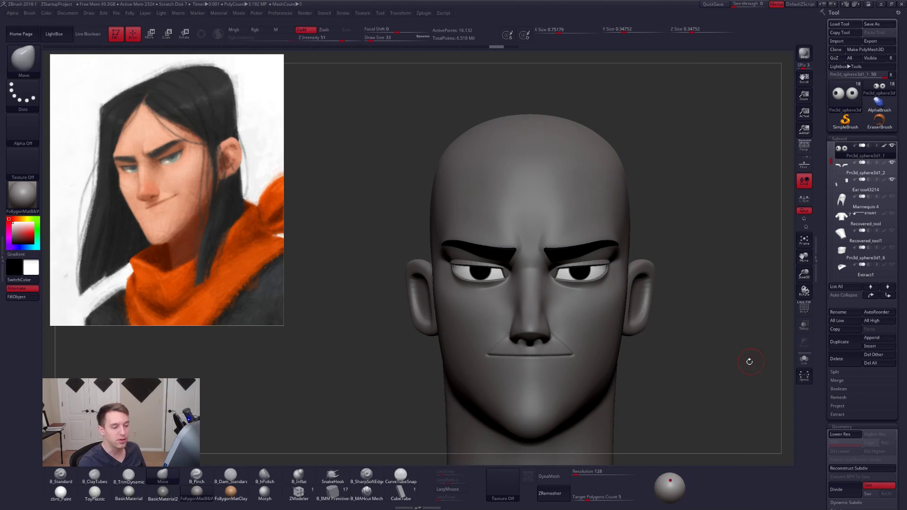
right_drag(749, 361, 635, 370)
drag(544, 246, 539, 248)
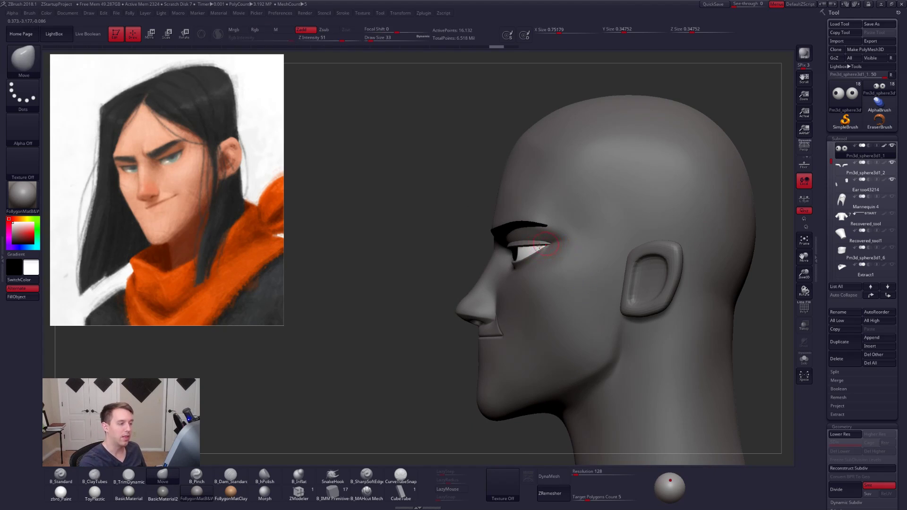
right_drag(633, 362, 730, 362)
alt+right_drag(577, 256, 618, 275)
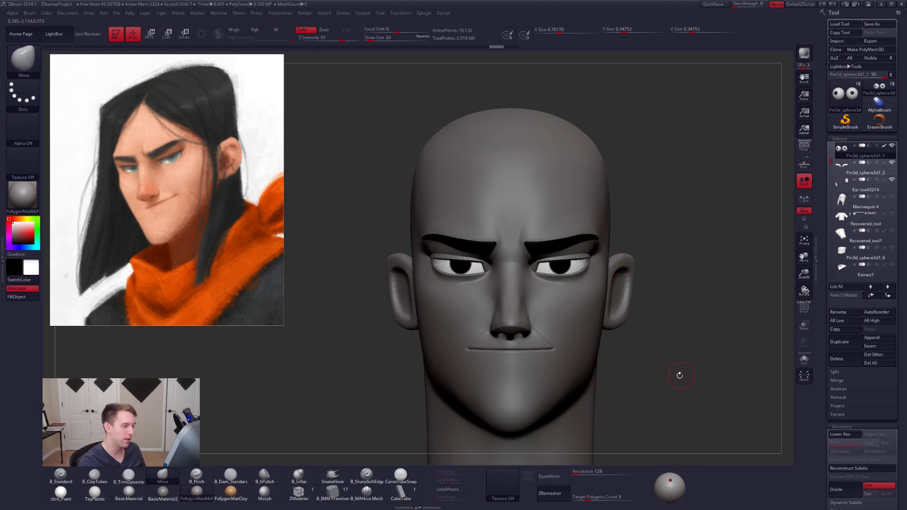
mouse_move(675, 358)
alt+right_down()
mouse_move(687, 359)
mouse_move(678, 360)
alt+right_up()
- Select the head subtool and combine the visible subtools into one low-resolution mesh with TPoseMesh
key(ctrl+shift+f)
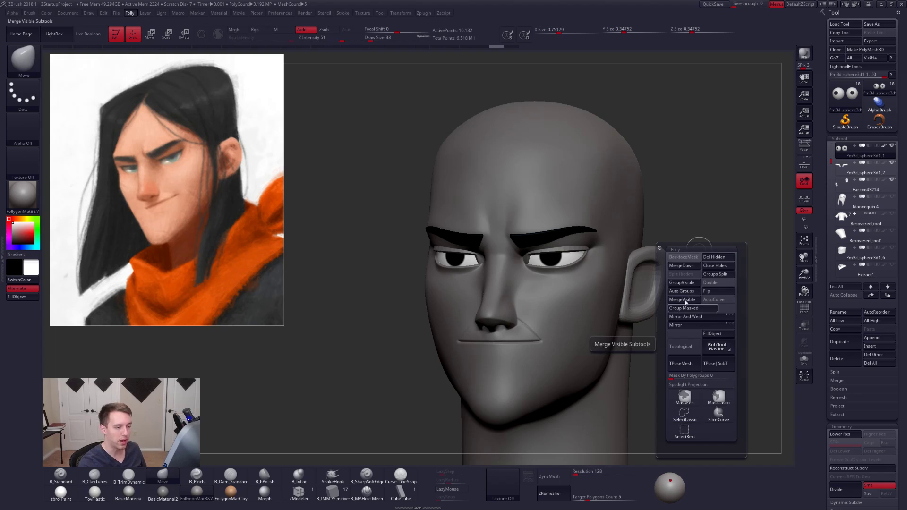
key(Up)
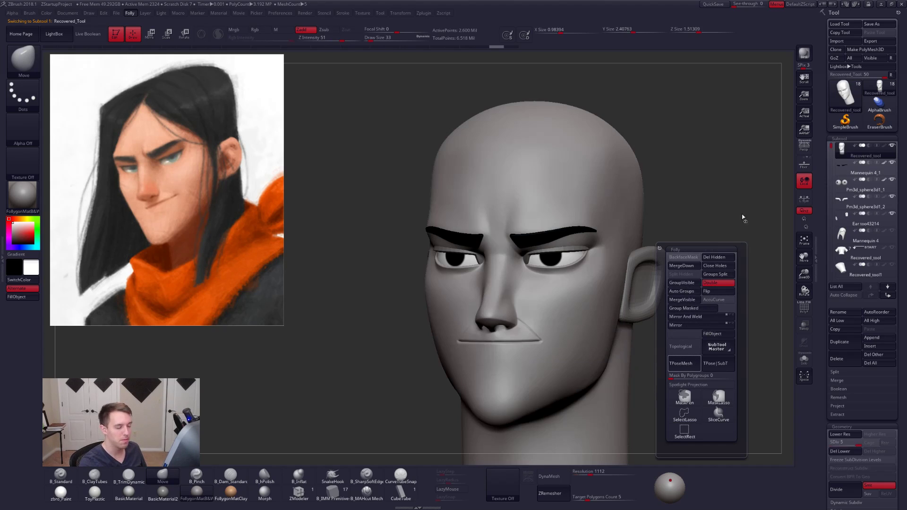
key(Down)
key(Down)
key(Down)
key(Down)
key(Down)
key(Down)
key(Down)
key(Down)
key(Down)
key(Down)
key(Down)
key(Down)
key(Down)
key(Down)
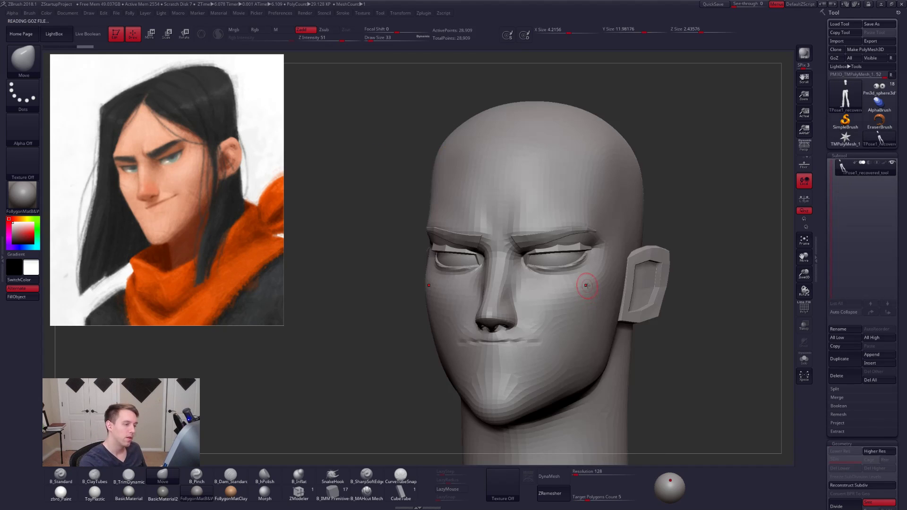
- Hide the head surface, mask the remaining eyeballs, eyebrows and ears, and show the head again
drag(705, 288, 577, 296)
ctrl+shift+click(576, 298)
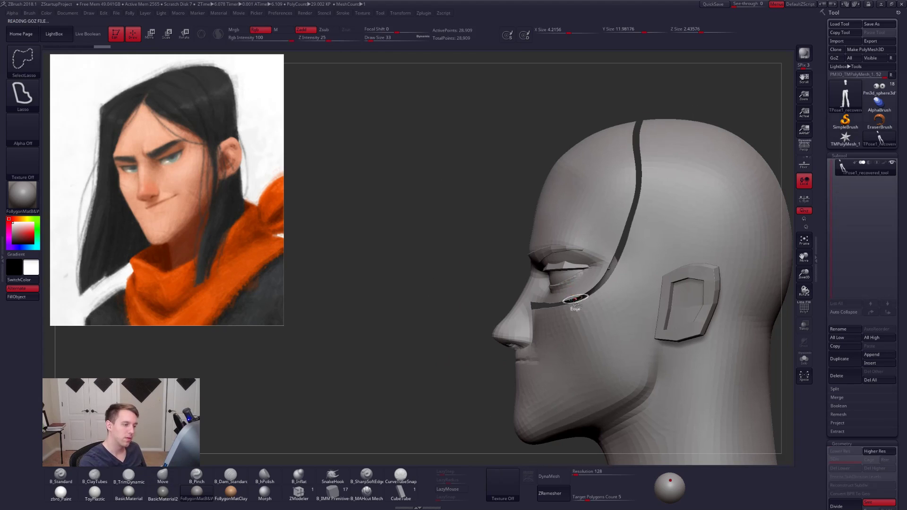
key(f)
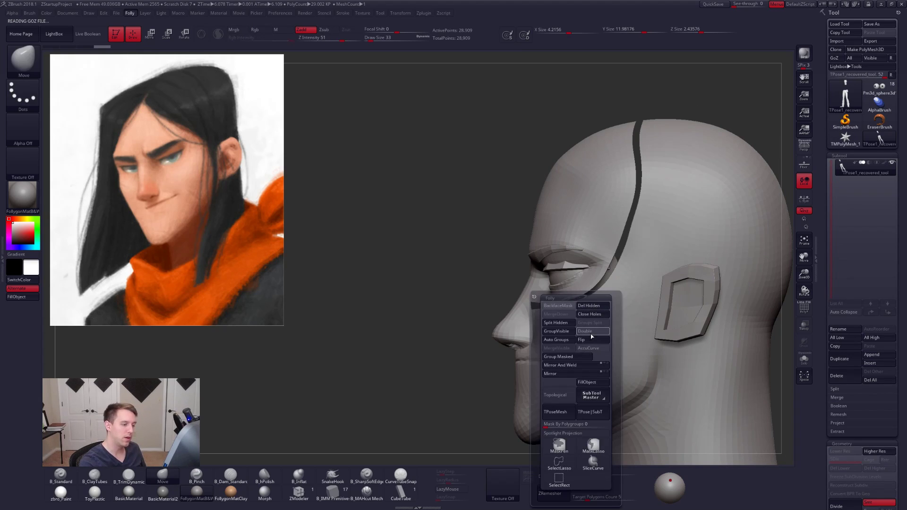
ctrl+shift+click(575, 287)
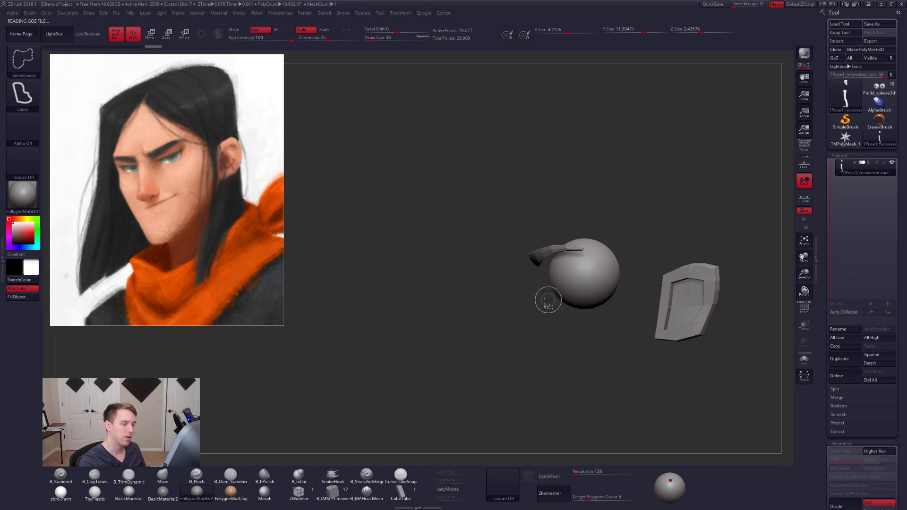
ctrl+shift+click(479, 335)
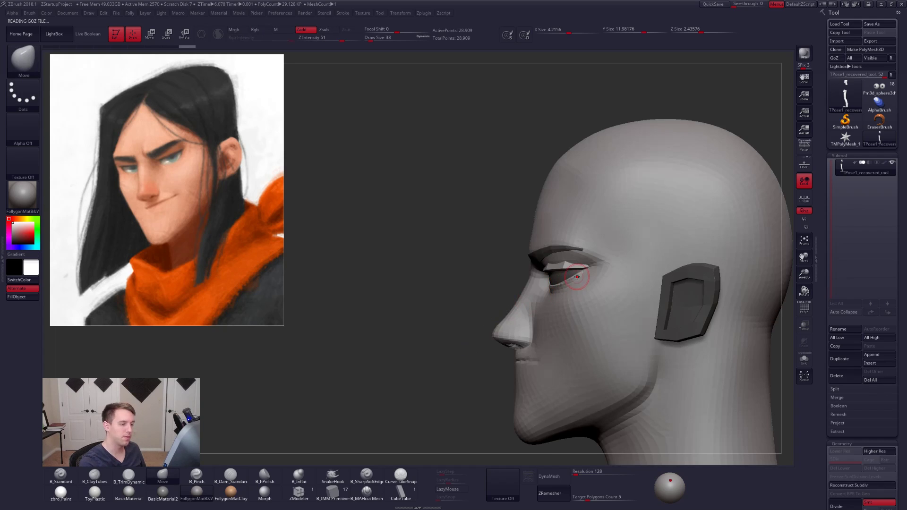
- Reshape the outer eye corner of the combined mesh in profile with the Move brush, varying the draw size
key(space)
mouse_move(577, 277)
mouse_down()
mouse_move(591, 279)
mouse_move(594, 268)
mouse_up()
key(space)
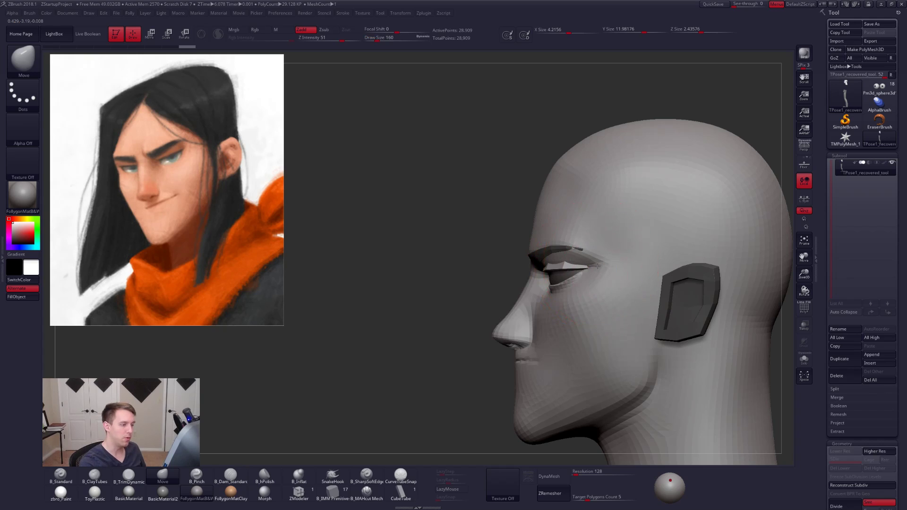
key(space)
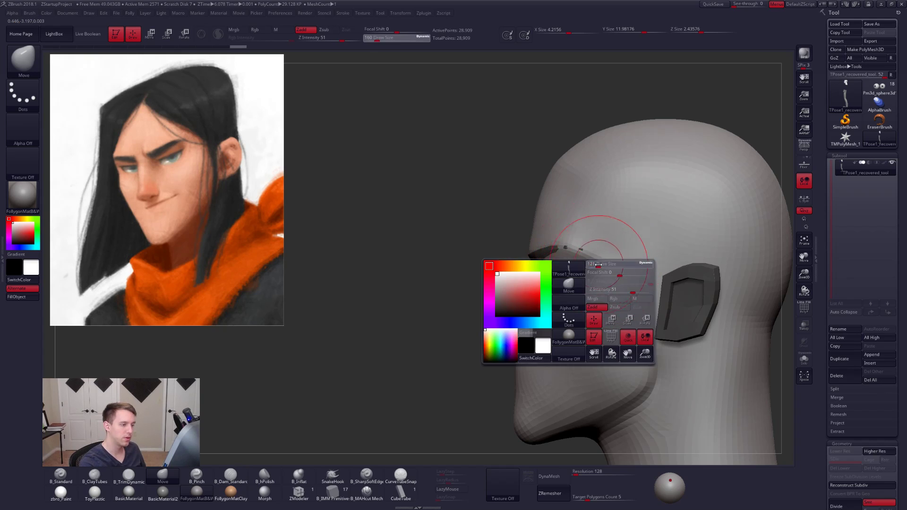
drag(600, 264, 589, 265)
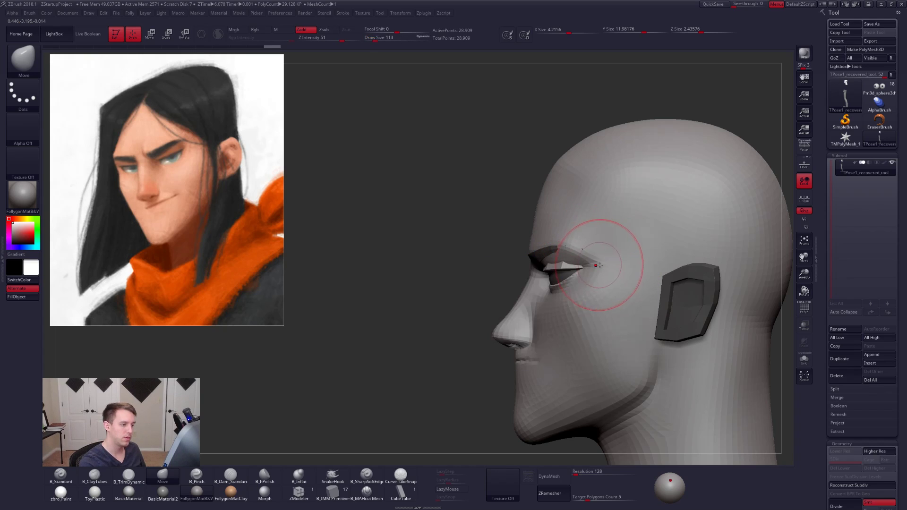
right_drag(599, 265, 617, 261)
drag(603, 269, 594, 268)
key(space)
mouse_move(597, 268)
right_down()
mouse_move(588, 261)
mouse_move(627, 266)
right_up()
drag(601, 270, 600, 276)
key(space)
- Turn on perspective and compare the combined TPose mesh with the original head made of separate subtools
mouse_move(599, 284)
right_down()
mouse_move(606, 298)
mouse_move(599, 308)
mouse_move(594, 289)
mouse_move(659, 347)
mouse_move(534, 344)
right_up()
click(807, 150)
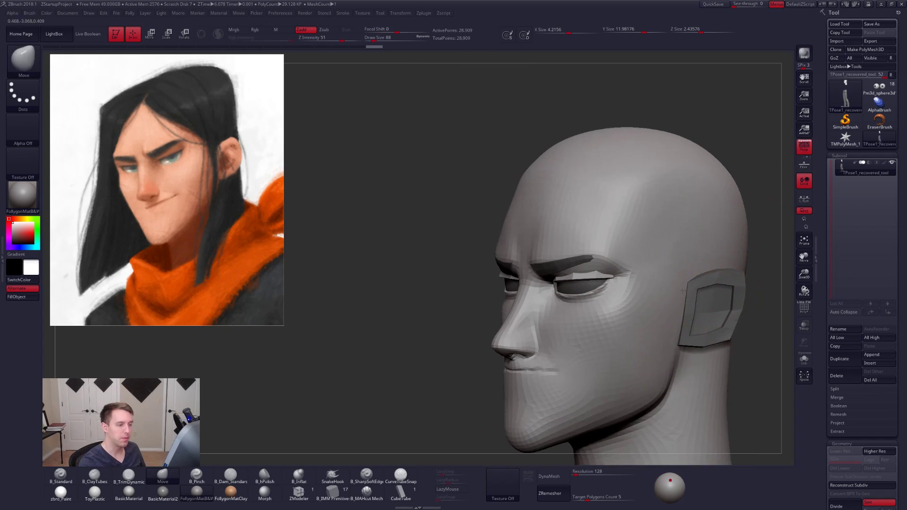
ctrl+right_drag(608, 255, 622, 312)
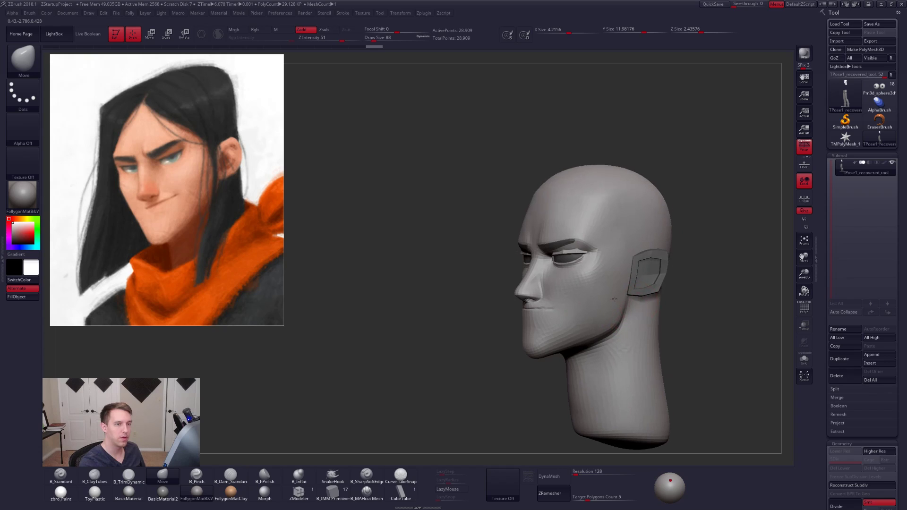
click(879, 88)
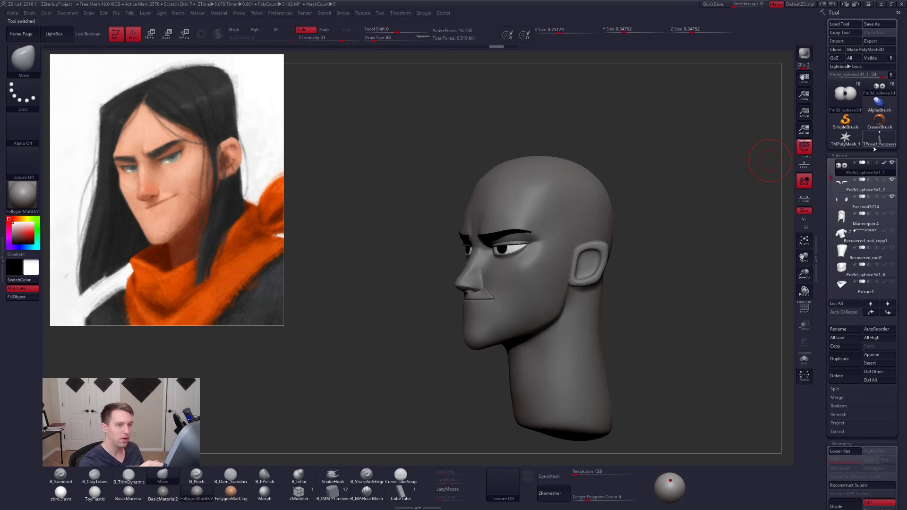
click(879, 141)
- Check the combined mesh's face and jaw against the original subtool head from the front
mouse_move(527, 216)
alt+right_down()
mouse_move(552, 242)
mouse_move(557, 265)
mouse_move(584, 286)
alt+right_up()
key(space)
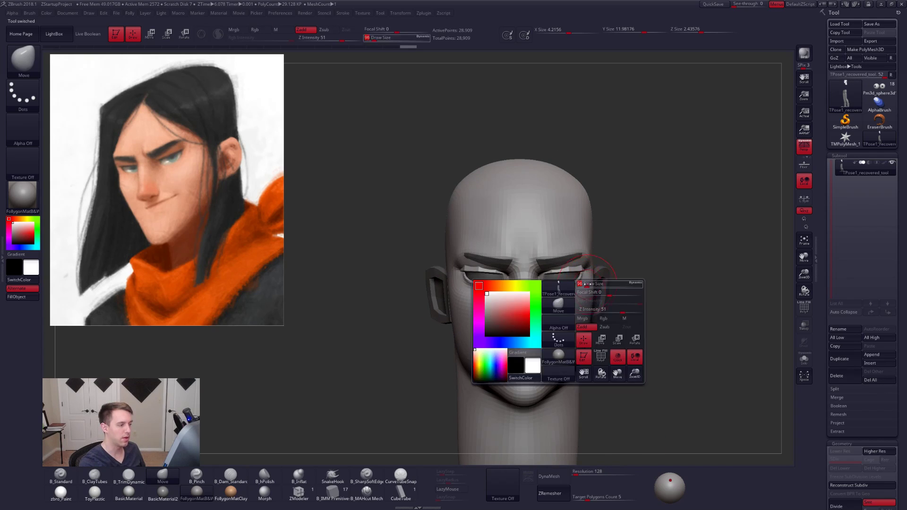
drag(585, 285, 585, 285)
right_drag(612, 364, 646, 381)
mouse_move(647, 381)
alt+right_down()
mouse_move(659, 371)
mouse_move(653, 349)
alt+right_up()
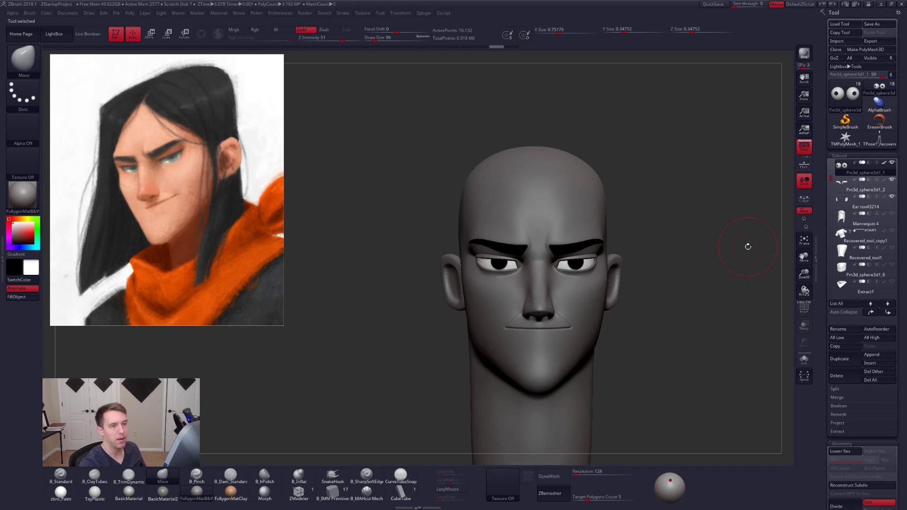
click(880, 139)
- Transfer the reshaped TPose mesh back onto the separate original subtools
drag(737, 203, 690, 206)
key(ctrl+f)
click(704, 319)
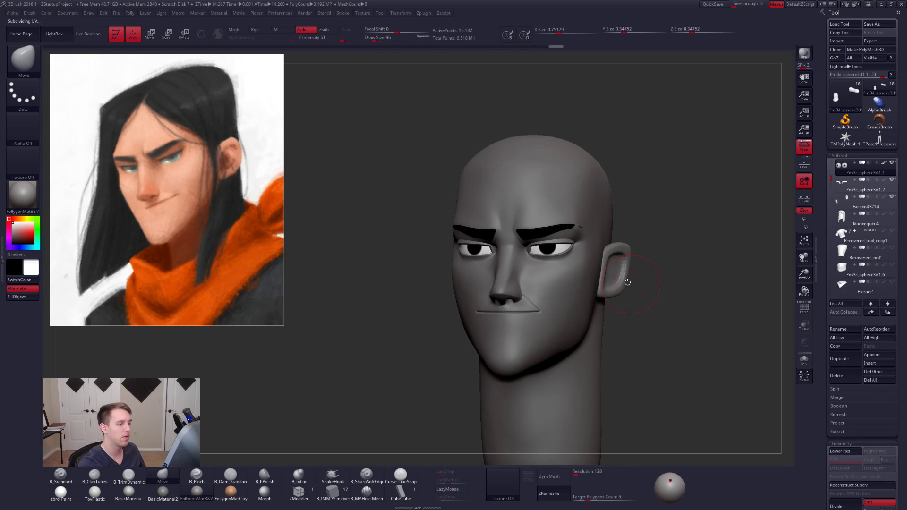
- Select the eyebrow subtool and reshape the outer ends of the brows with the Move brush
ctrl+right_drag(563, 226, 569, 243)
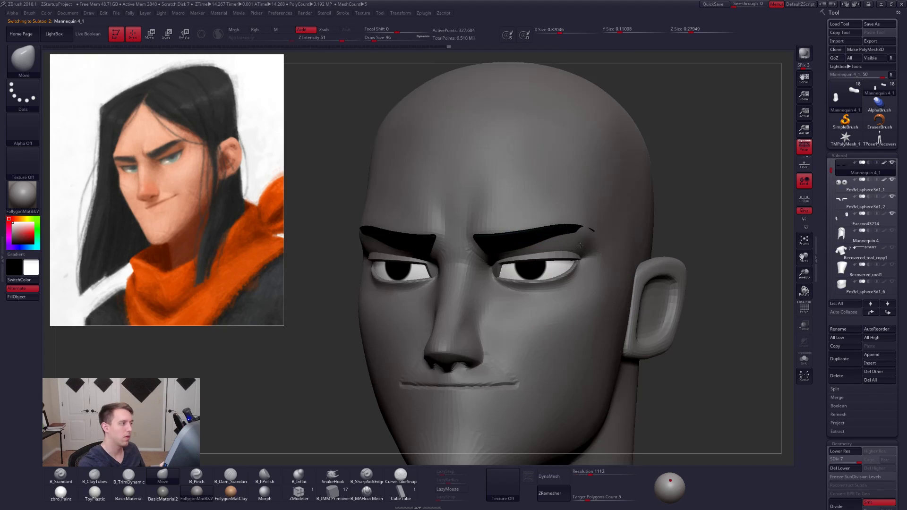
key(shift+f)
key(shift+f)
key(space)
drag(588, 237, 602, 240)
right_drag(599, 245, 560, 238)
key(space)
drag(608, 236, 599, 236)
mouse_move(597, 239)
right_down()
mouse_move(582, 238)
mouse_move(612, 253)
right_up()
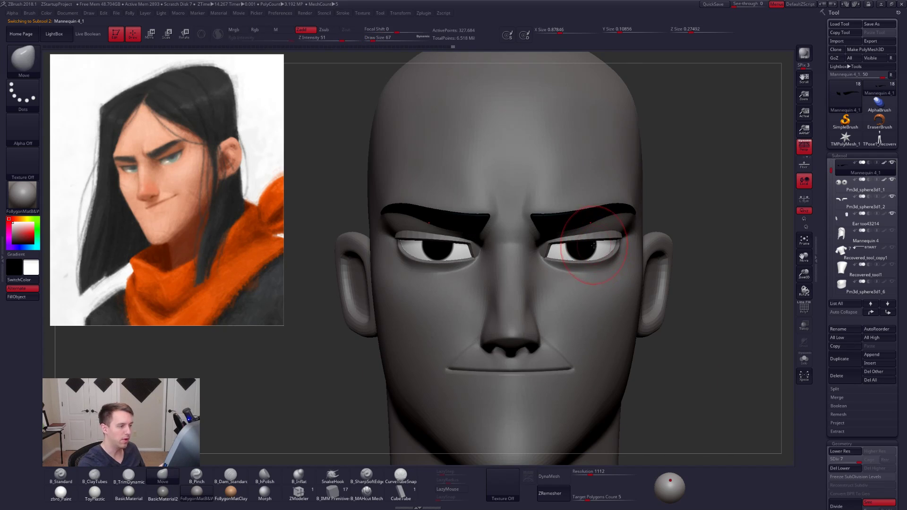
- Select and isolate the eyeballs, subdivide them several times, and step back down from the densest level
alt+click(610, 253)
key(alt+s)
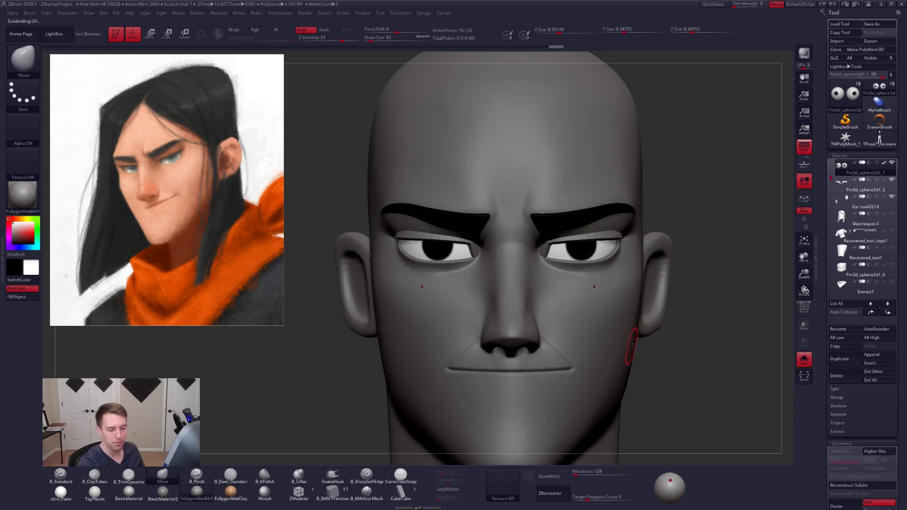
key(ctrl+d)
key(ctrl+d)
key(ctrl+d)
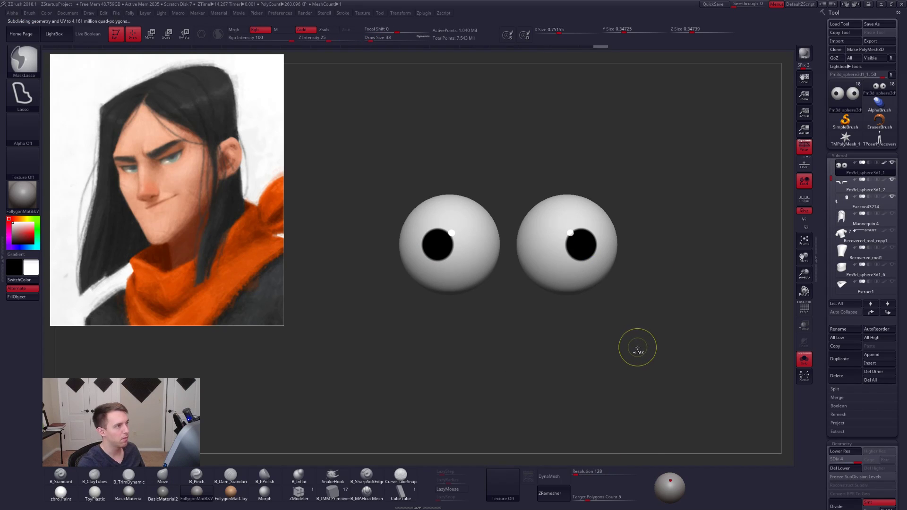
key(shift+d)
key(shift+d)
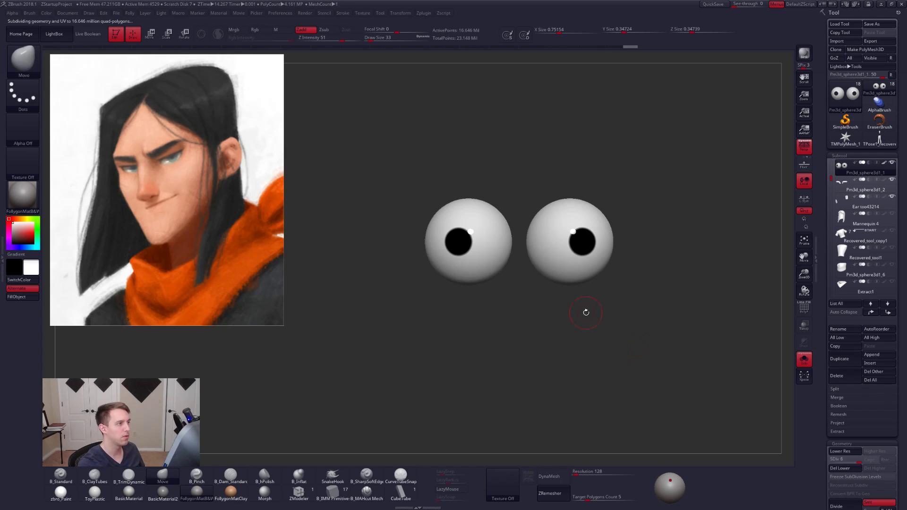
- Set the B_Standard brush to paint only Rgb colour at draw size 18, and check the eyes within the full head
alt+right_drag(593, 243, 587, 280)
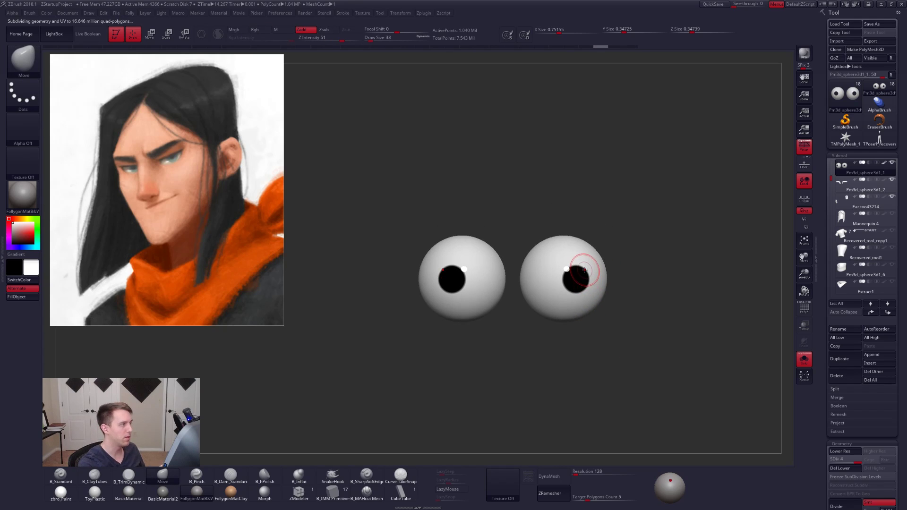
key(1)
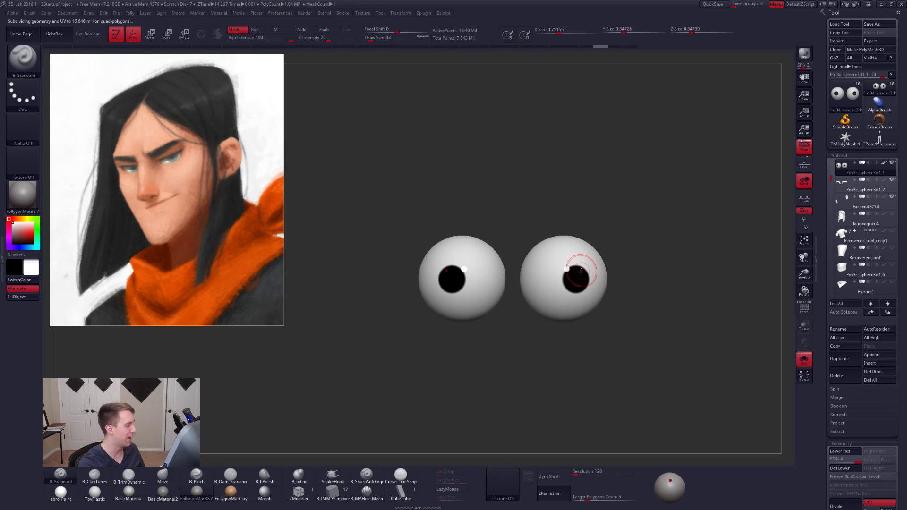
click(263, 30)
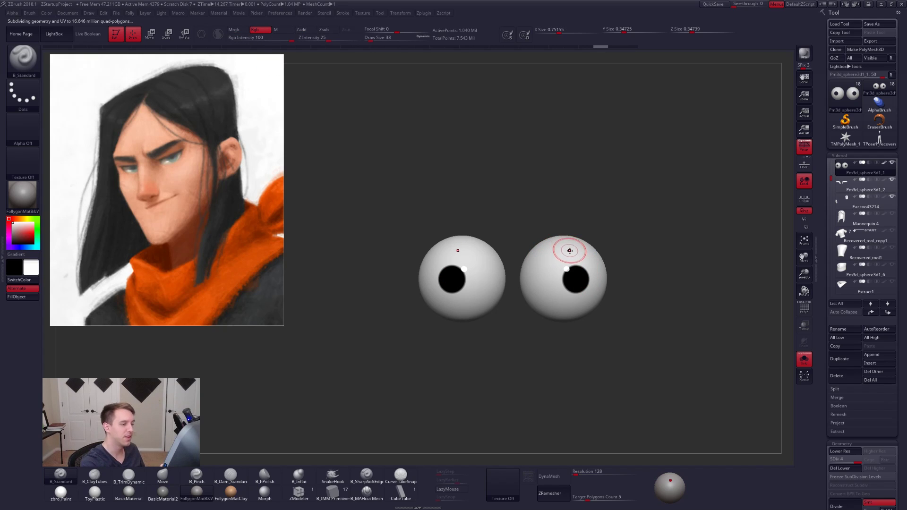
alt+right_drag(563, 252, 581, 278)
key(space)
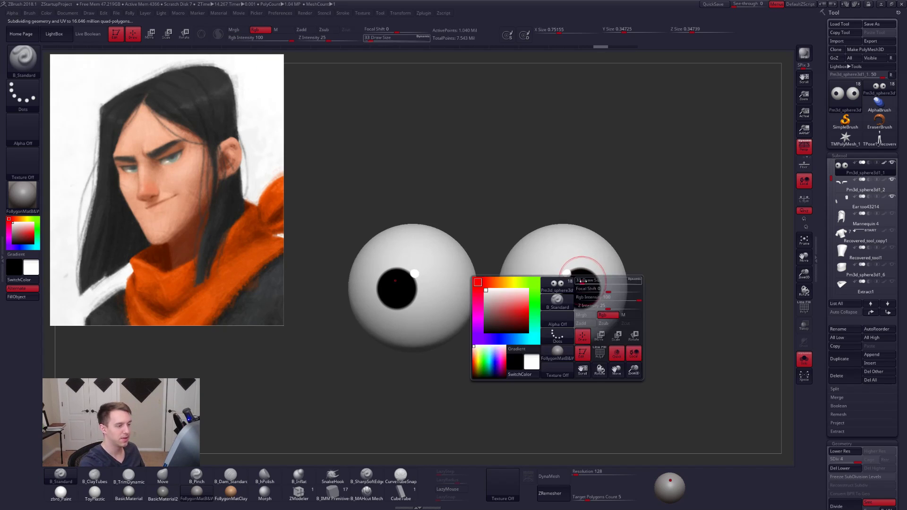
drag(581, 280, 568, 280)
key(alt+s)
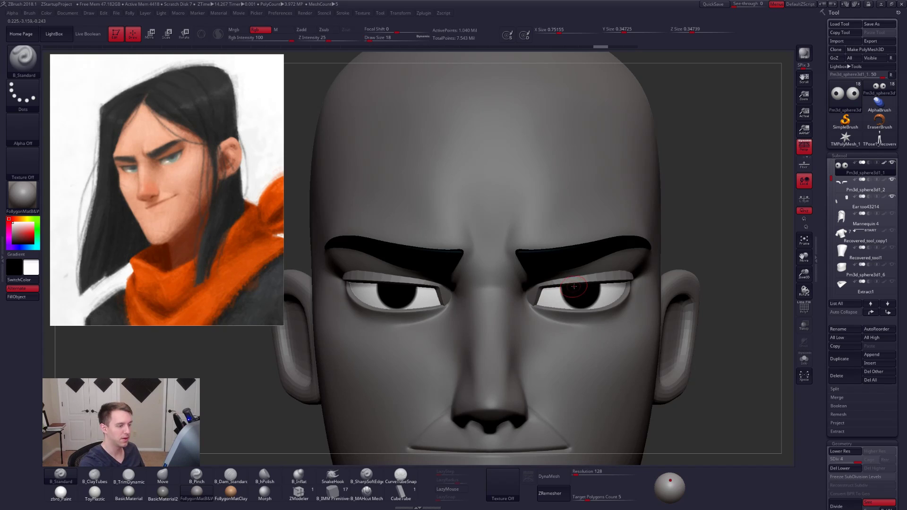
key(alt+s)
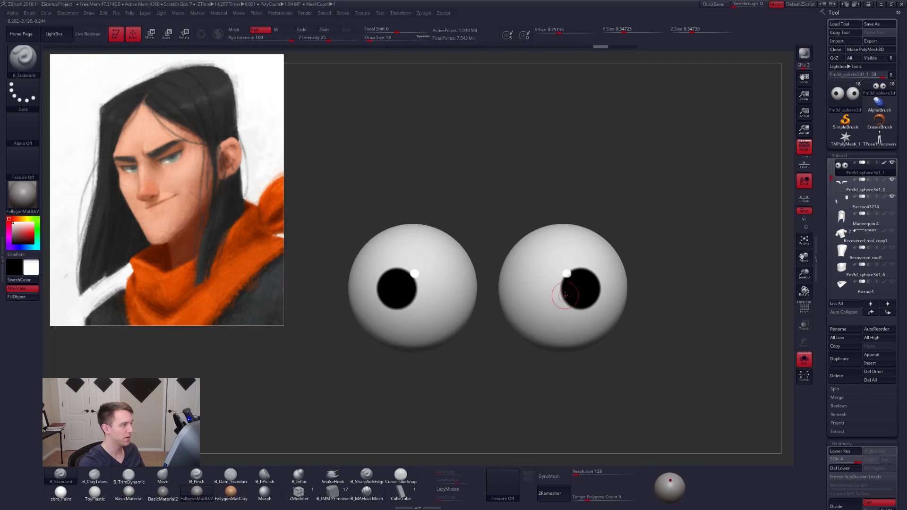
- Paint a white highlight on the lower edge of each pupil, redoing one stroke, and check both in the head
key(alt+s)
key(alt+s)
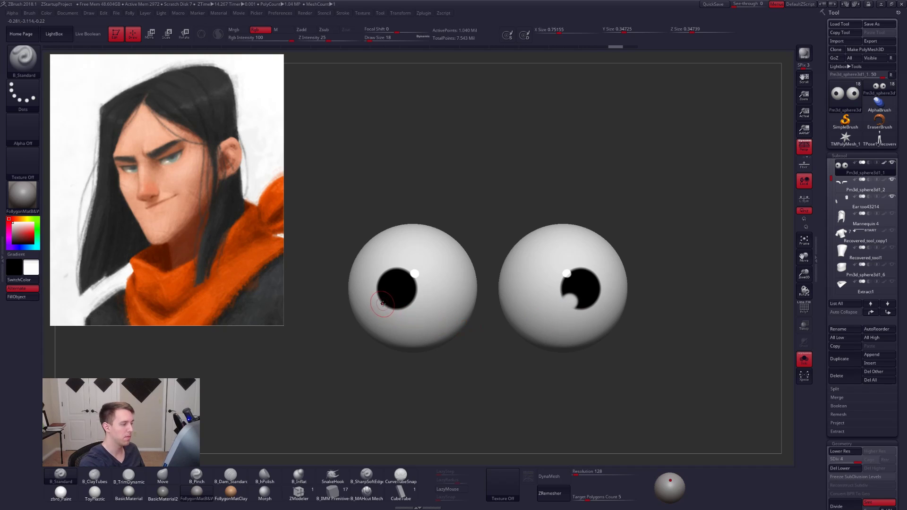
drag(383, 304, 382, 306)
right_drag(387, 322, 410, 316)
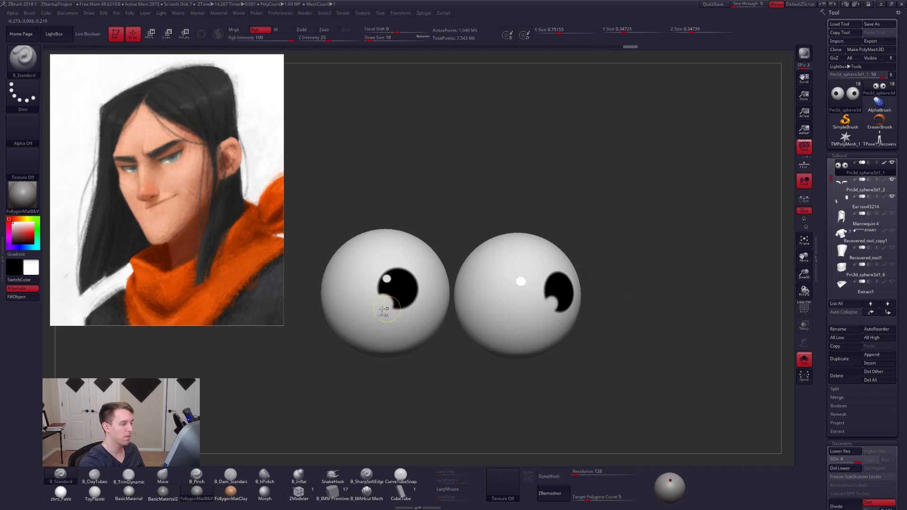
key(ctrl+z)
drag(386, 302, 386, 304)
shift+right_drag(395, 320, 374, 321)
key(alt+s)
right_drag(565, 328, 576, 355)
alt+right_drag(576, 355, 671, 347)
click(804, 360)
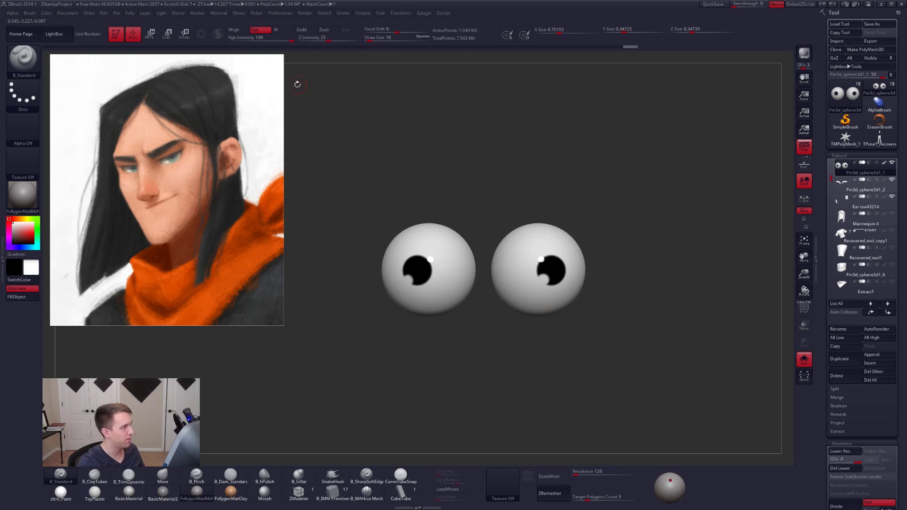
- Fill the eyeballs with the zbro_Paint material only, and restore the dark B&W clay material for the rest
click(71, 497)
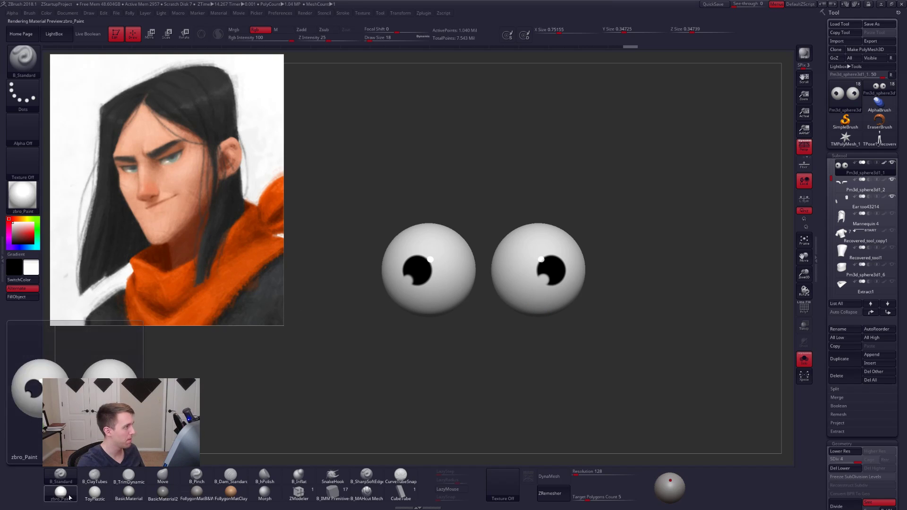
click(282, 31)
key(alt+s)
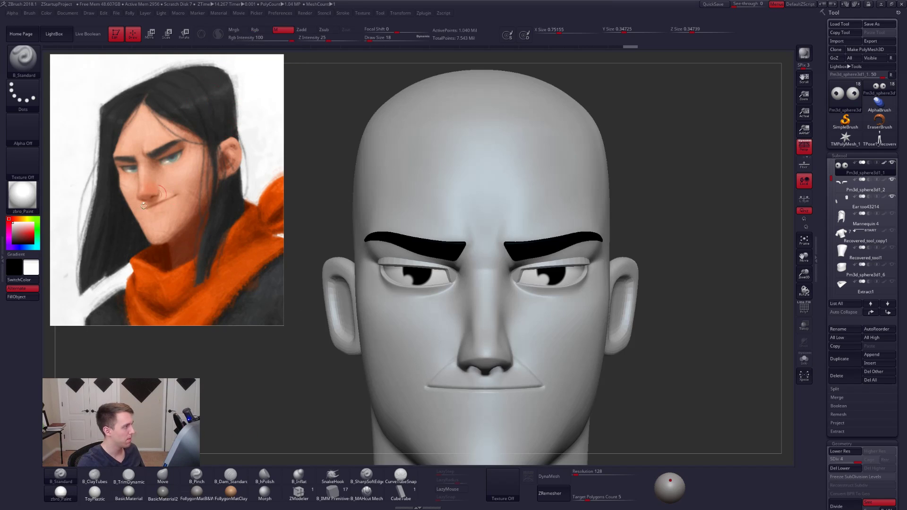
click(22, 298)
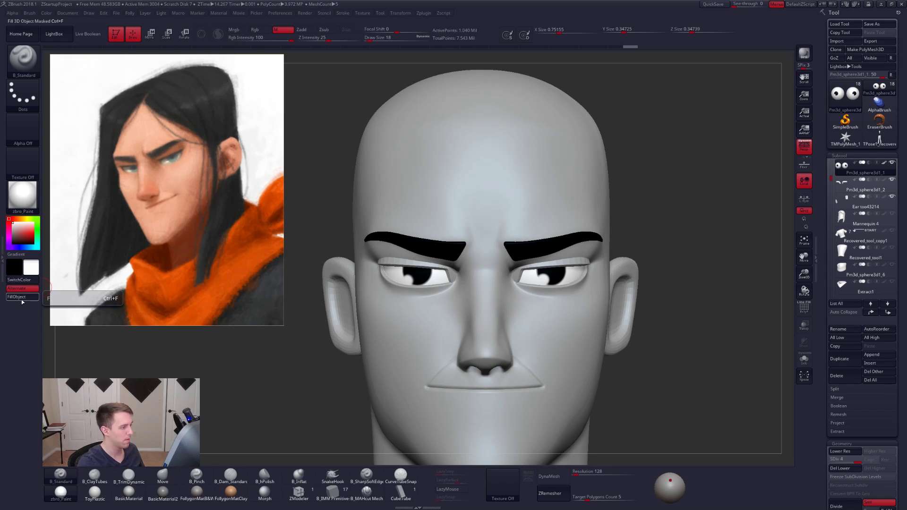
click(196, 494)
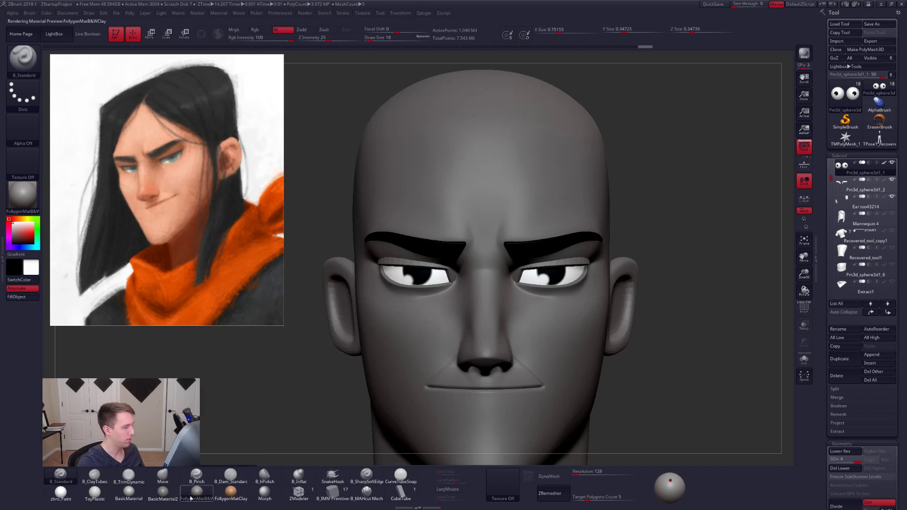
- Select the head subtool from a three-quarter view and enlarge the brush's draw size
ctrl+right_drag(426, 313, 433, 357)
right_drag(510, 372, 440, 373)
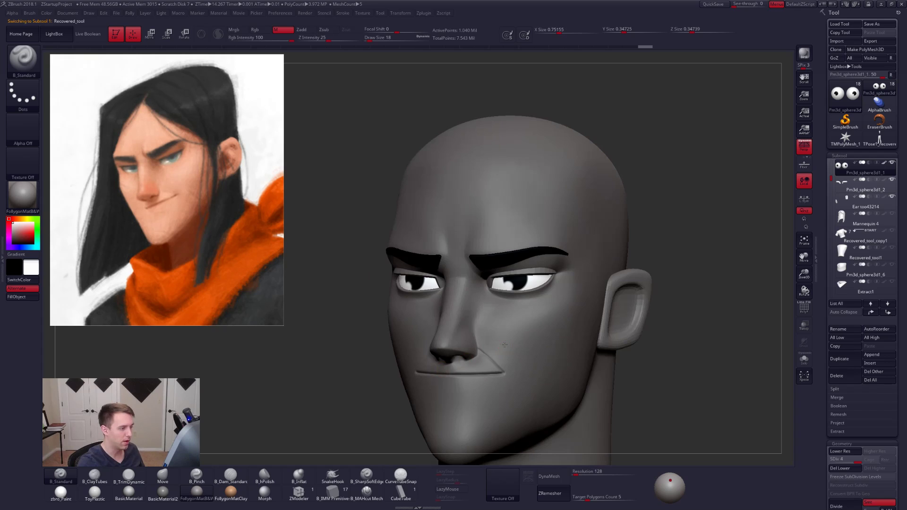
alt+right_drag(518, 340, 534, 328)
right_drag(570, 263, 548, 245)
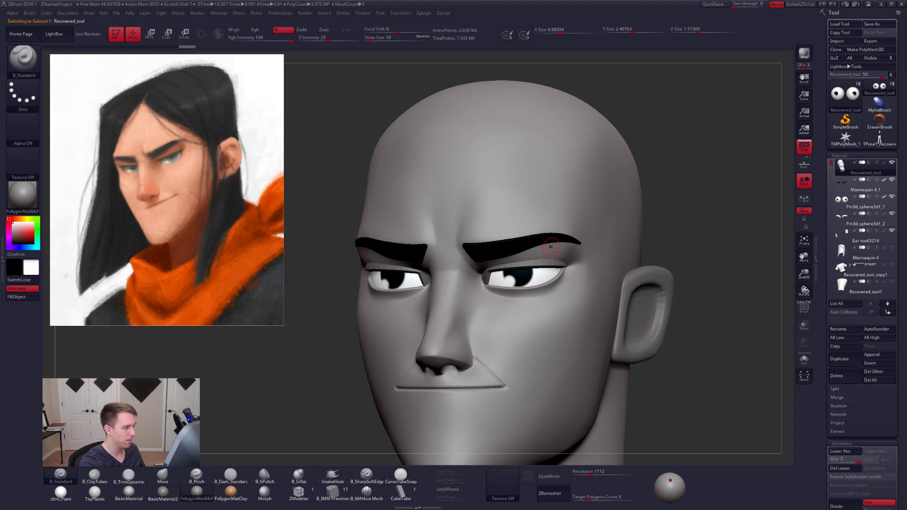
key(space)
key(shift+f)
key(shift+f)
key(space)
drag(536, 257, 540, 259)
- Lower the head to subdivision level 2 and, with it isolated, mask a band across the eyes and cheeks
key(shift+d)
key(alt+s)
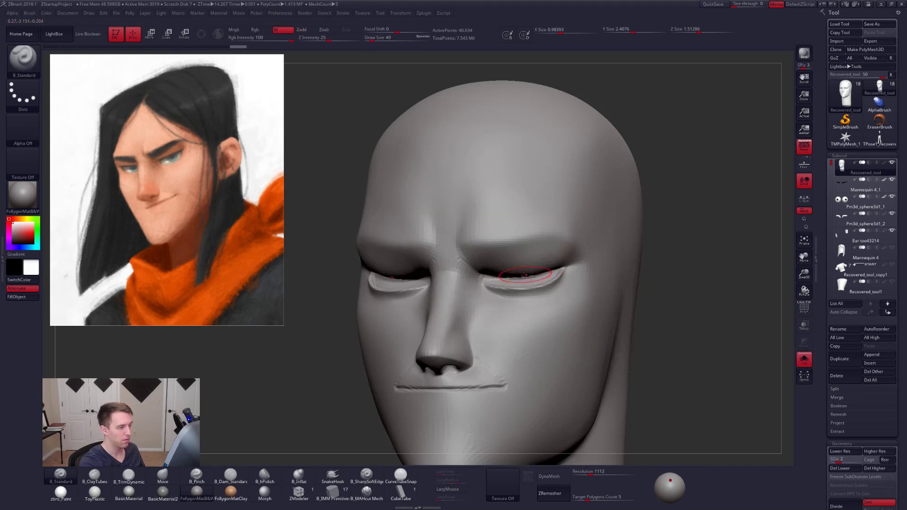
mouse_move(517, 280)
ctrl+mouse_down()
mouse_move(567, 267)
mouse_move(623, 234)
mouse_move(647, 326)
mouse_move(326, 331)
ctrl+mouse_up()
key(alt+s)
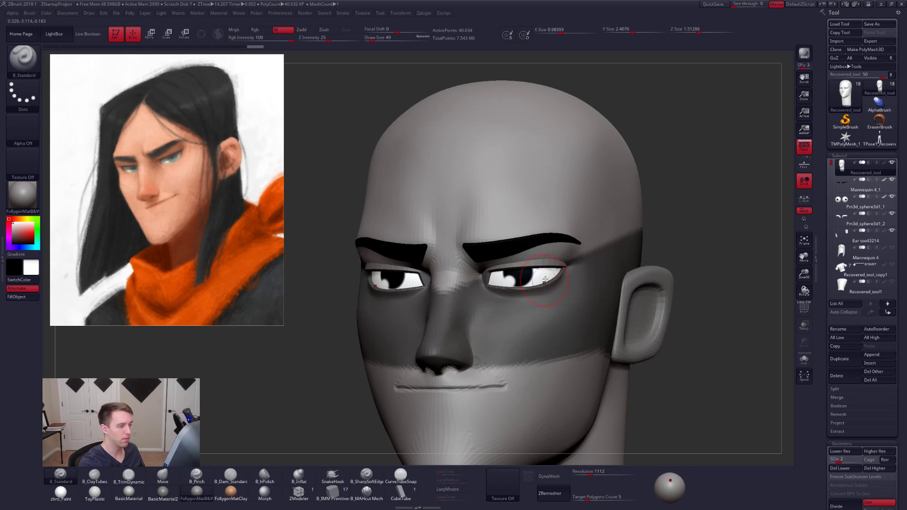
- Adjust the head's surface around the outer eye with the Move brush, varying the draw size
key(b)
key(m)
key(v)
right_drag(558, 255, 516, 304)
key(space)
drag(546, 283, 541, 284)
mouse_move(543, 260)
right_down()
mouse_move(539, 227)
mouse_move(546, 255)
mouse_move(549, 236)
mouse_move(546, 256)
mouse_move(519, 310)
right_up()
- Select the upper eyelid subtool from below and enlarge the Move brush to draw size 113
alt+click(546, 263)
key(space)
drag(543, 262, 547, 262)
right_drag(531, 338, 517, 317)
key(space)
drag(544, 269, 547, 269)
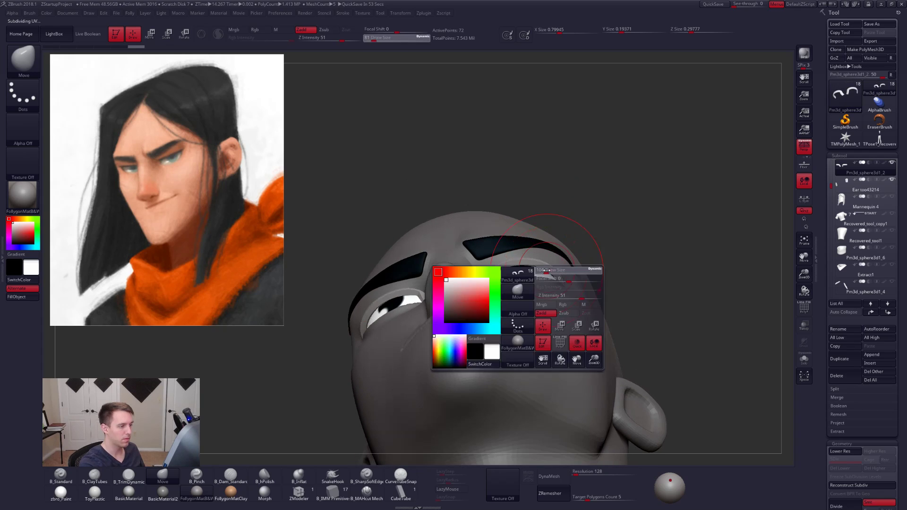
mouse_move(548, 290)
right_down()
mouse_move(546, 265)
mouse_move(500, 270)
right_up()
- Isolate the eyelid strips, show their polyframe, turn off their smoothed display and view them from below
key(shift+s)
key(r)
key(q)
key(shift+f)
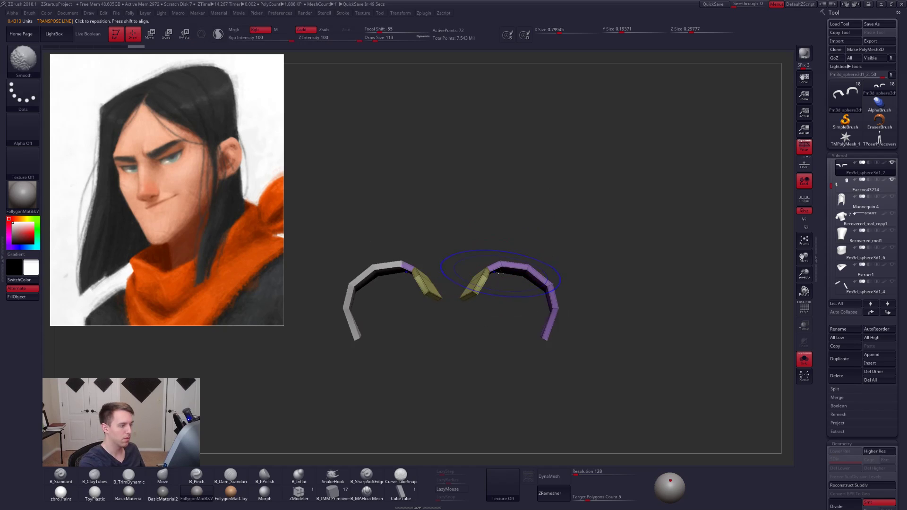
key(shift+d)
mouse_move(492, 281)
ctrl+mouse_down()
mouse_move(520, 243)
mouse_move(531, 373)
mouse_move(523, 365)
ctrl+mouse_up()
ctrl+click(507, 320)
shift+right_drag(506, 320, 508, 316)
- Rotate the eyelid strips about their inner ends to follow the eyeballs, smooth their display and return to the Move brush
key(r)
drag(506, 318, 546, 195)
drag(487, 267, 592, 258)
key(alt+s)
mouse_move(591, 260)
right_down()
mouse_move(584, 287)
mouse_move(596, 254)
right_up()
key(alt+s)
key(d)
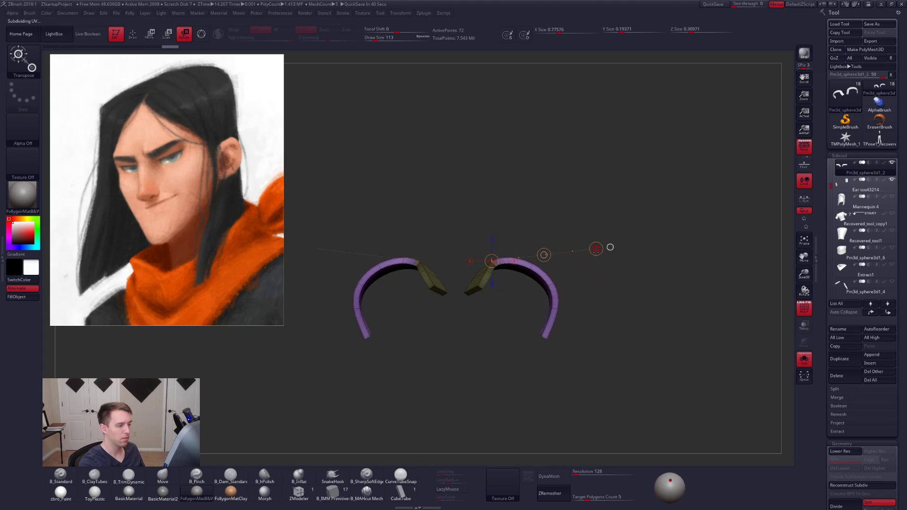
key(alt+s)
key(q)
key(space)
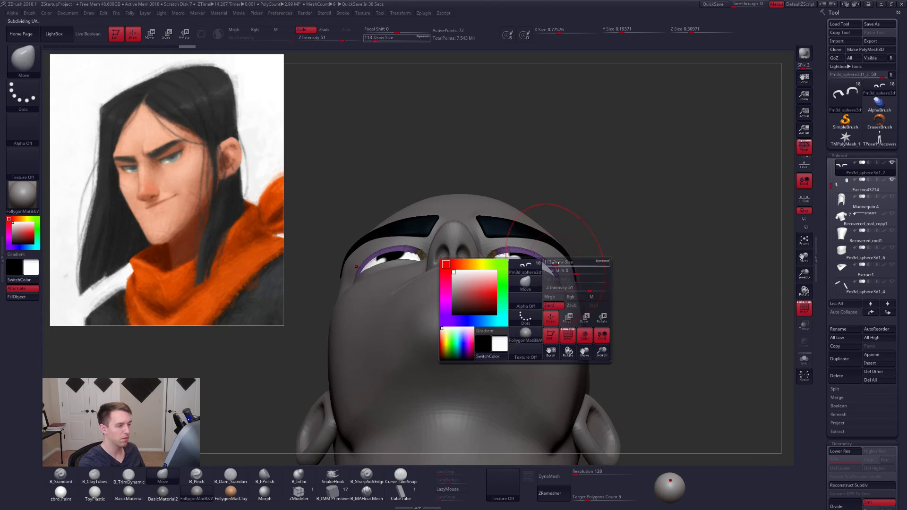
- Reshape the eyelid strips to follow the eyeballs from below with the Move brush, and set its draw size to 81
drag(561, 273, 557, 272)
drag(557, 275, 547, 257)
right_drag(581, 251, 562, 274)
right_drag(685, 230, 659, 238)
right_drag(496, 267, 476, 261)
key(space)
drag(535, 285, 532, 285)
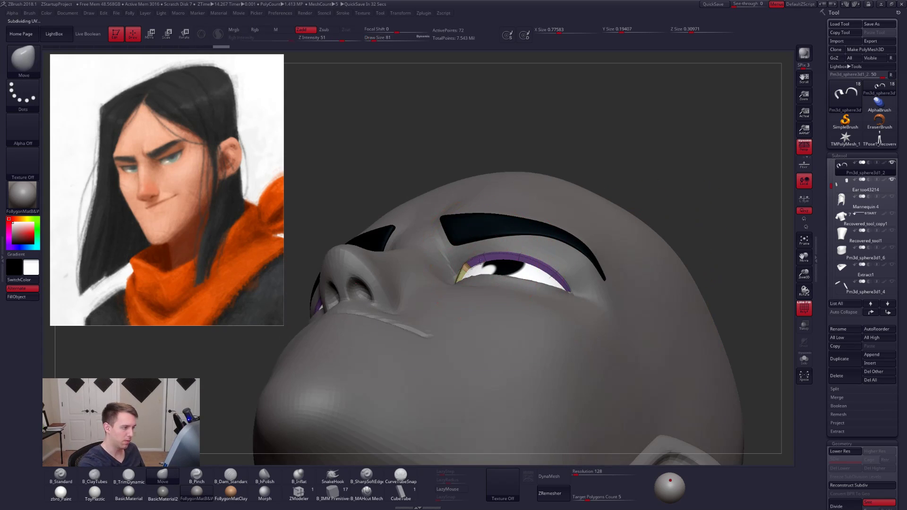
- Nudge the upper eyelid's edge over the eye, set the draw size to 54 and hide the polyframe
drag(482, 258, 480, 262)
key(space)
drag(528, 282, 526, 282)
key(shift+f)
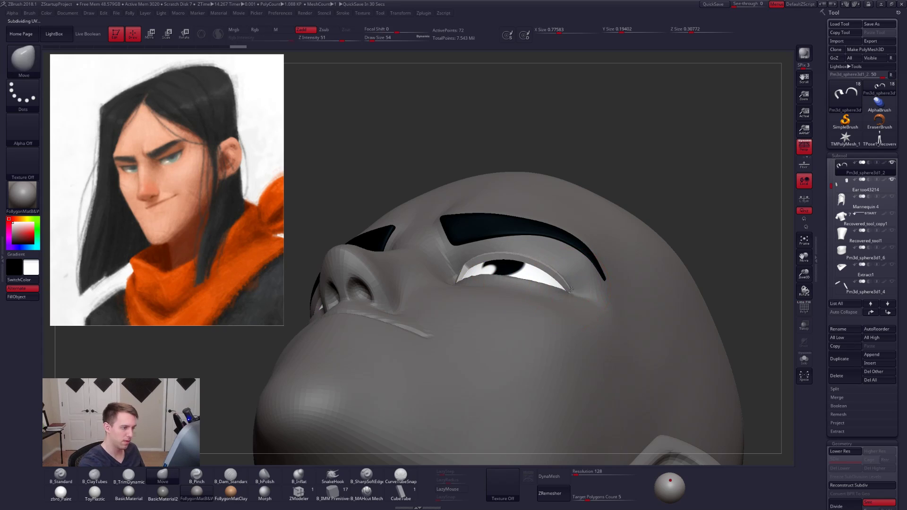
- Fit the eyelid strips over the eyeballs from the side and front, using Move brush draw sizes 81 and 54
right_drag(571, 320, 525, 350)
key(space)
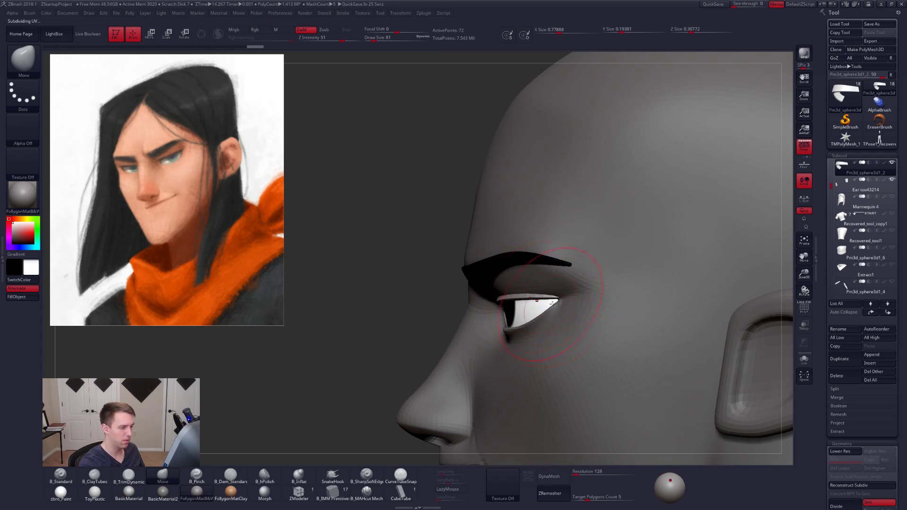
right_drag(478, 312, 520, 314)
key(space)
drag(525, 315, 522, 316)
alt+right_drag(549, 319, 563, 325)
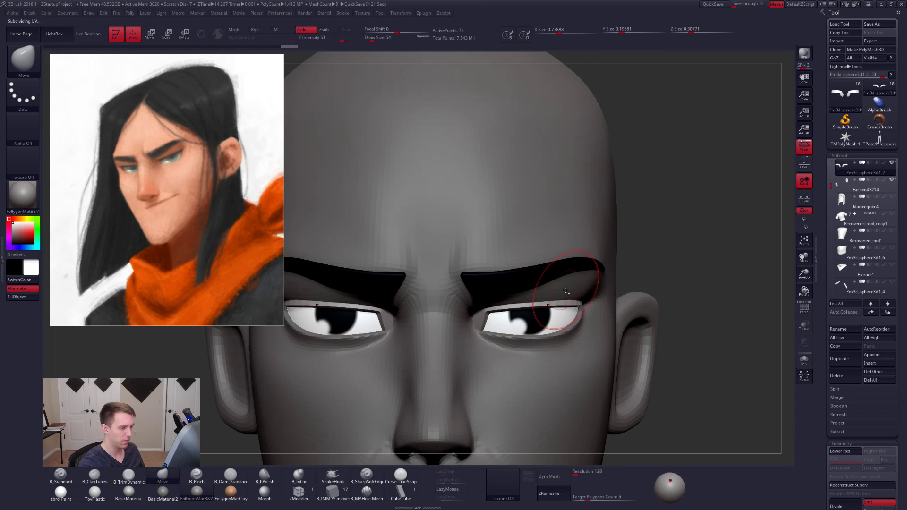
- Select the head subtool and adjust its surface between the brow and upper eyelid with the Move brush
alt+click(563, 280)
right_drag(559, 293, 562, 307)
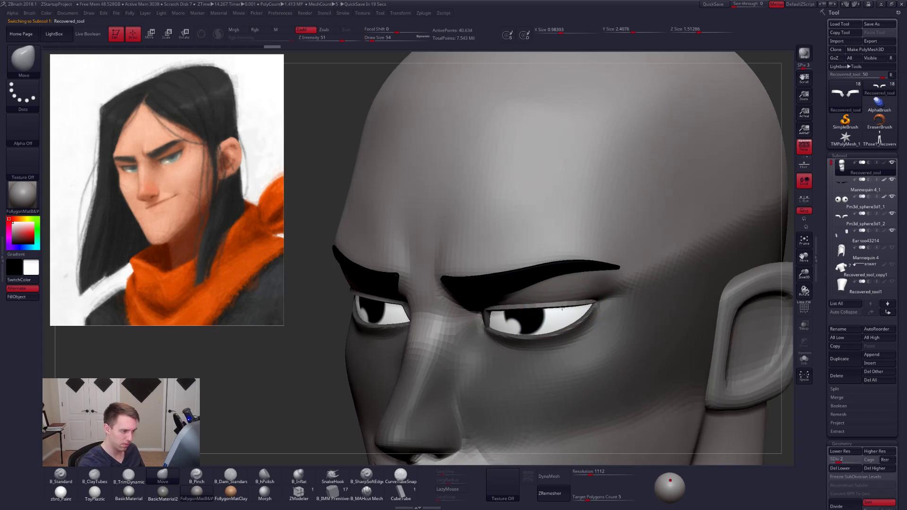
drag(562, 308, 563, 313)
ctrl+right_drag(567, 314, 567, 288)
shift+right_drag(567, 295, 590, 269)
- Raise the head to subdivision level 5 and view the face at three-quarter angle
key(ctrl+d)
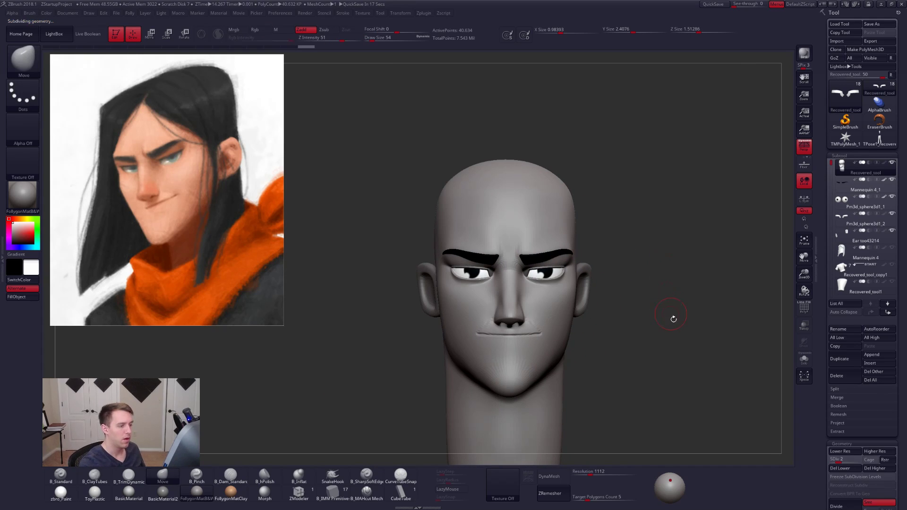
key(d)
key(d)
key(d)
right_drag(673, 331, 640, 356)
right_drag(508, 292, 510, 298)
- Switch to the B_Pinch brush and set its draw size to 43
key(s)
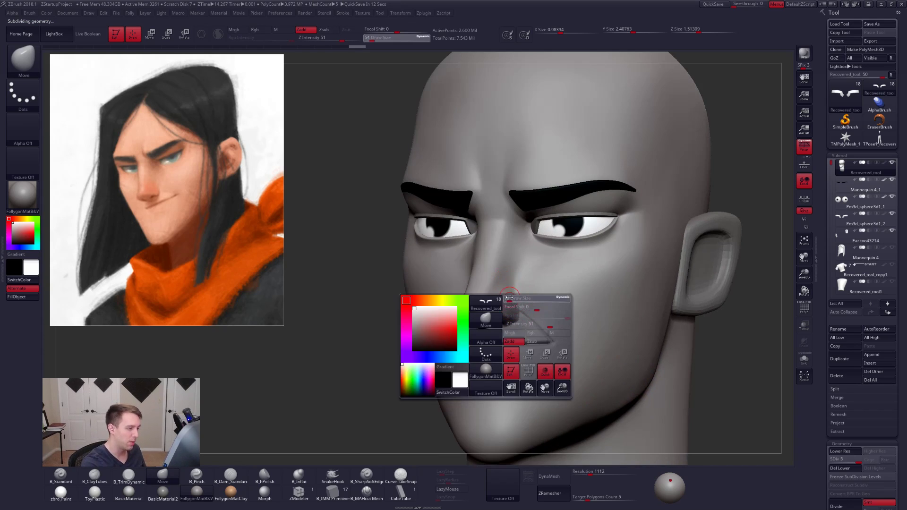
key(5)
key(s)
drag(485, 296, 487, 296)
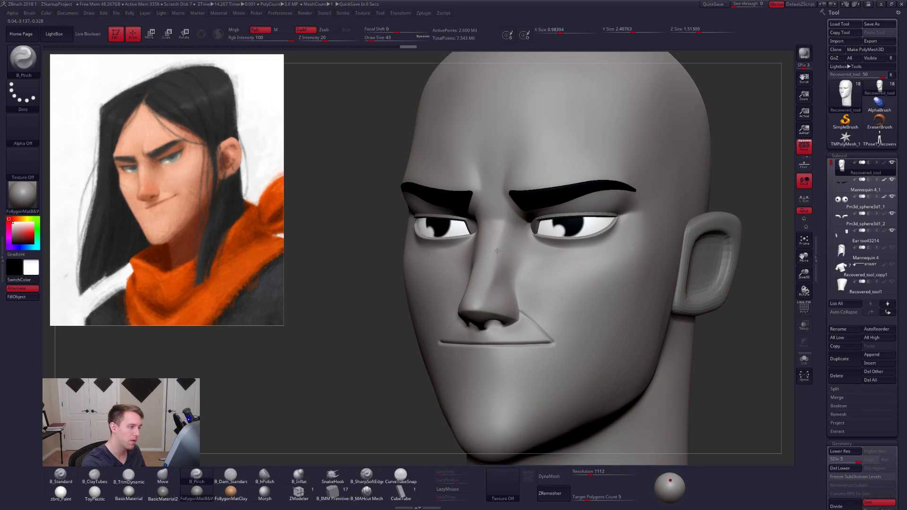
- Compare the mouth and nose detail by stepping the head down to subdivision level 3 and back to 5
key(shift+d)
key(shift+d)
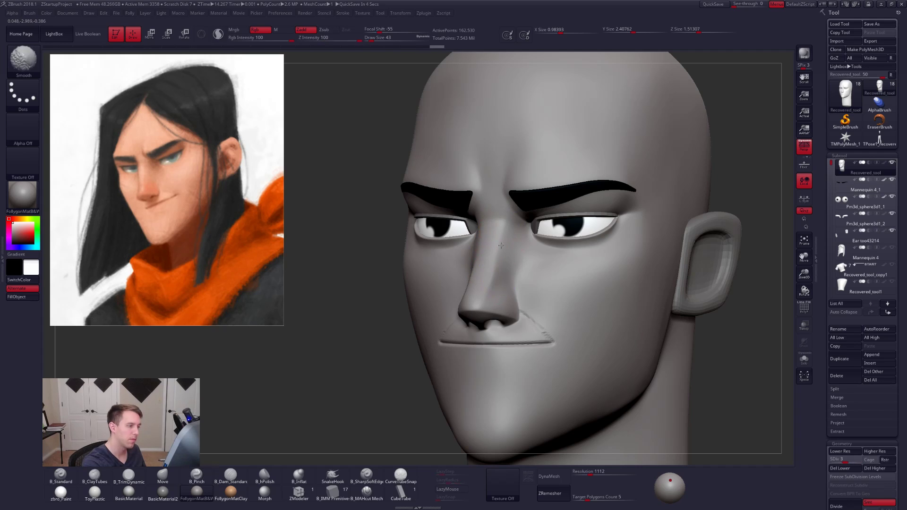
key(d)
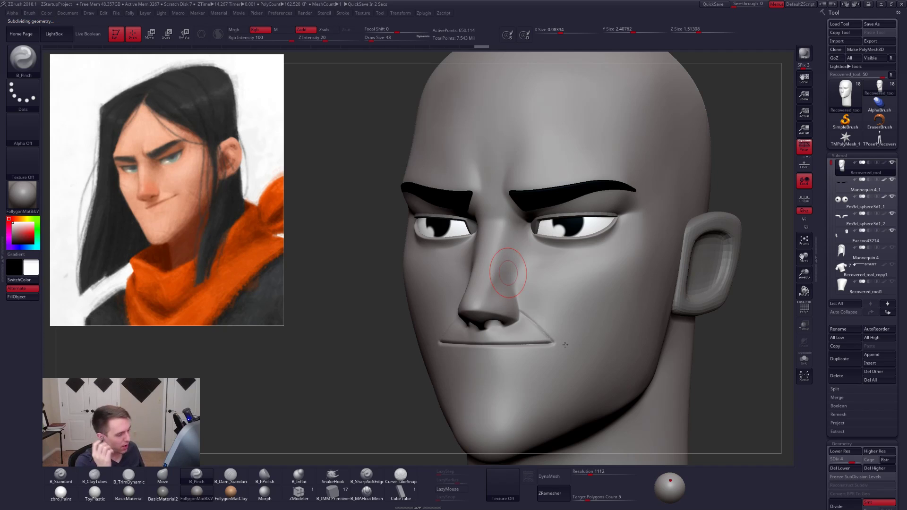
key(d)
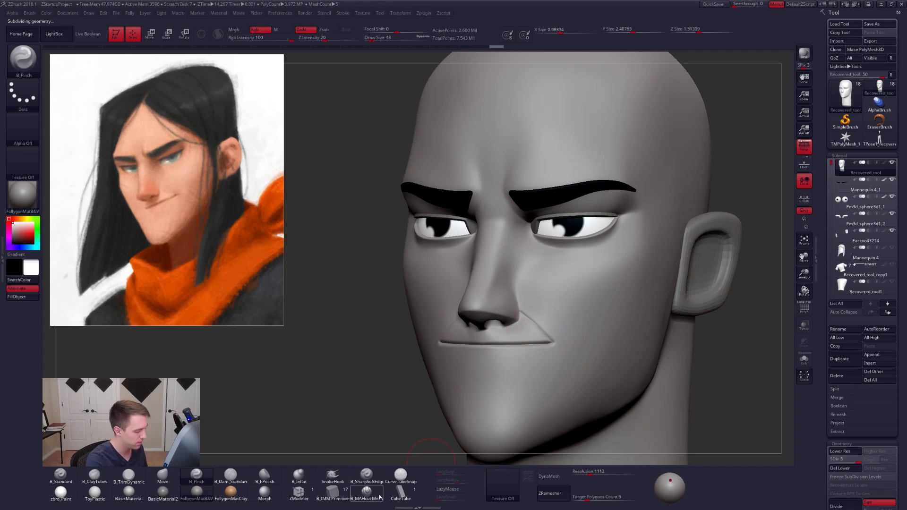
- Carve the crease from the nostril to the mouth corner with the B_MAHcut Mech brush at draw size 21, with LazyMouse on
click(379, 497)
mouse_move(546, 320)
right_down()
mouse_move(555, 318)
mouse_move(548, 340)
mouse_move(553, 326)
right_up()
key(space)
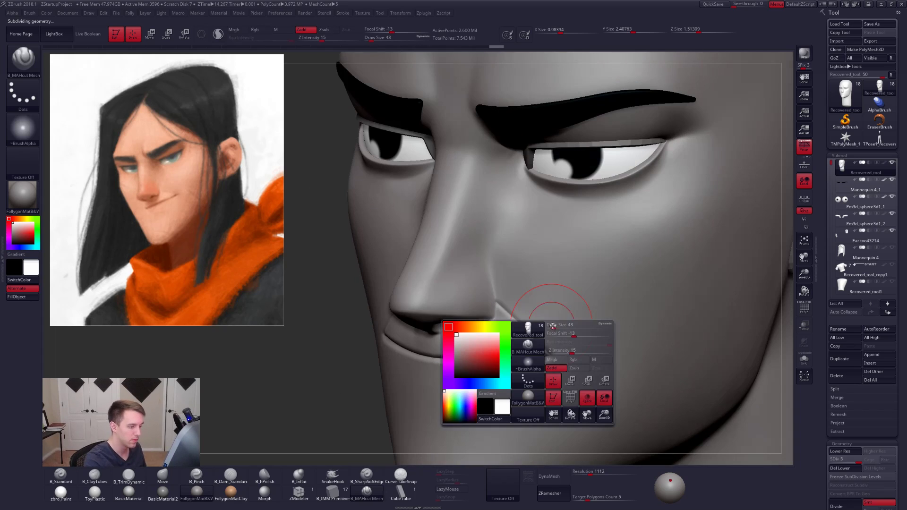
drag(553, 326, 551, 326)
right_drag(551, 325, 506, 313)
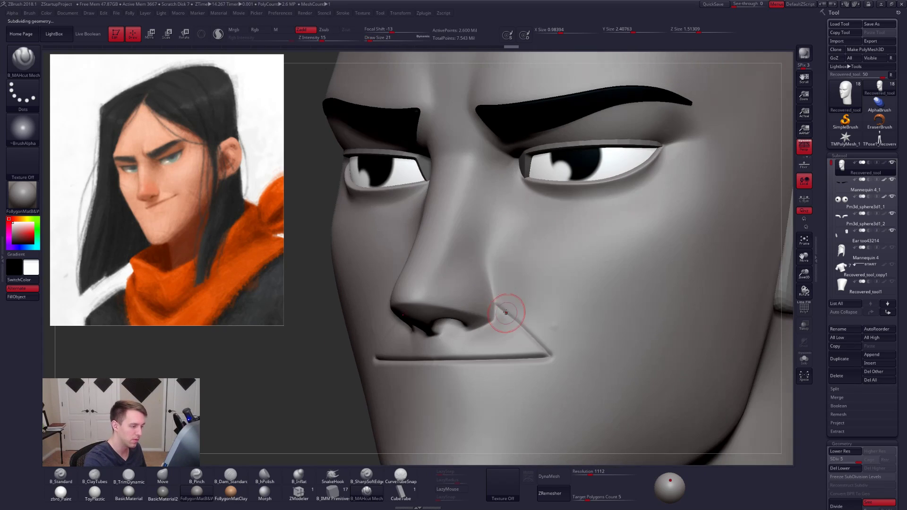
click(453, 489)
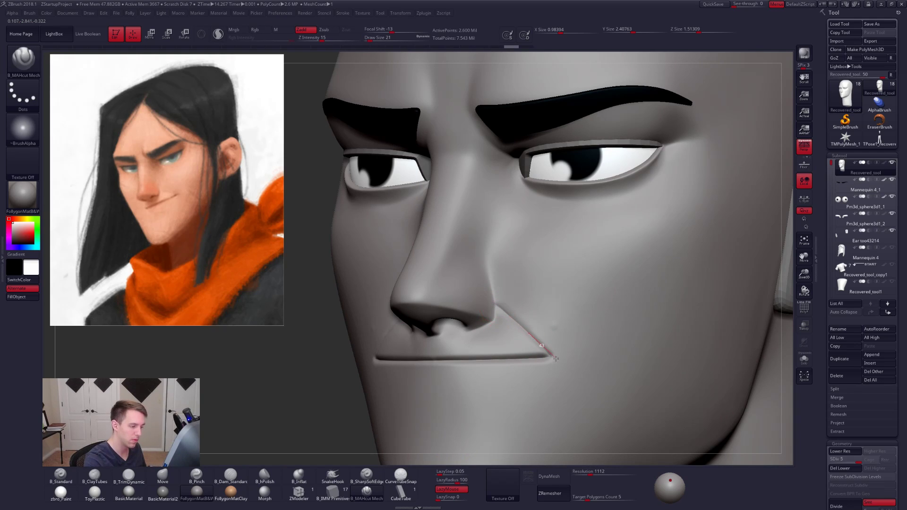
mouse_move(586, 386)
mouse_down()
mouse_move(573, 344)
mouse_move(499, 306)
mouse_move(570, 370)
mouse_up()
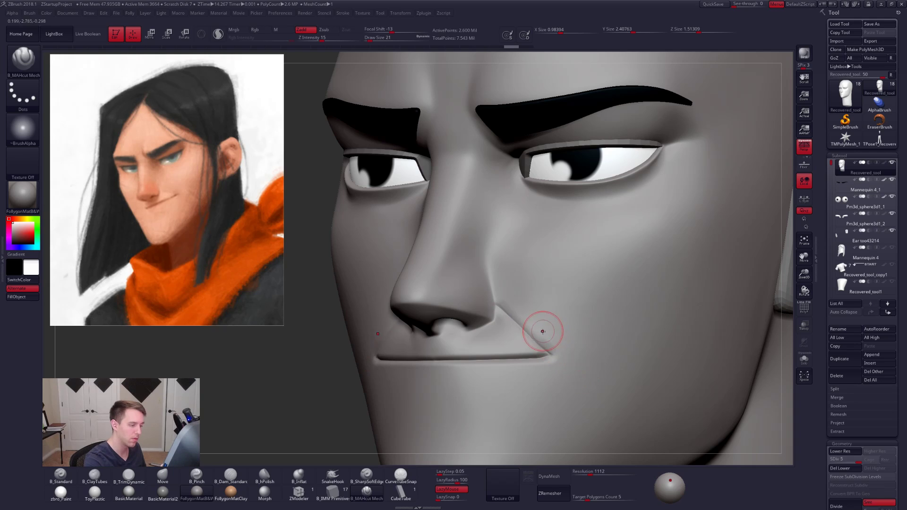
mouse_move(543, 329)
shift+mouse_down()
mouse_move(514, 294)
mouse_move(541, 330)
shift+mouse_up()
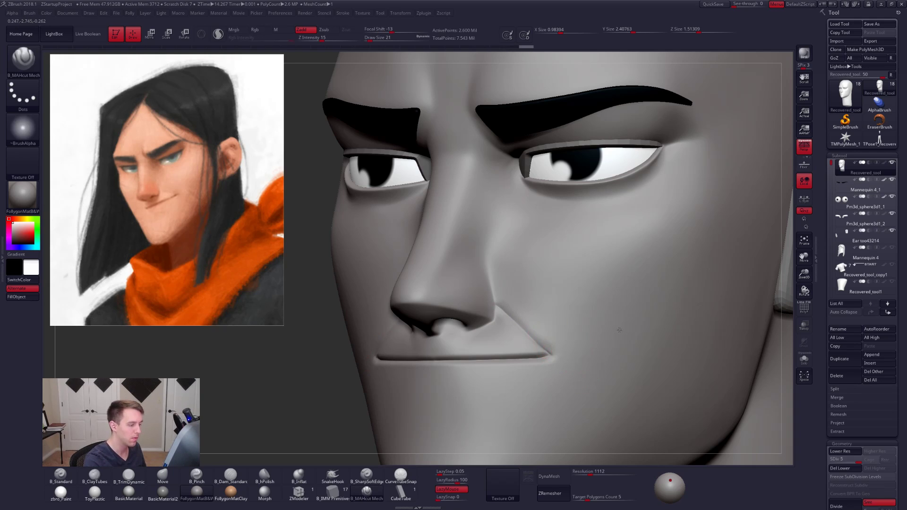
- Try to carve along the mouth line with the B_MAHcut Mech brush, then undo the stroke
alt+right_drag(571, 351, 606, 340)
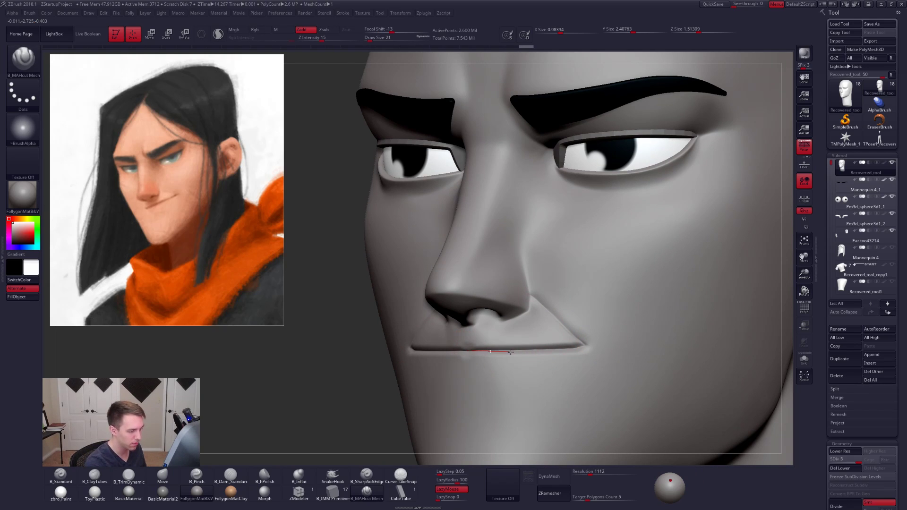
drag(511, 352, 527, 351)
key(ctrl+z)
- Try sharpening the mouth line with the B_SharpSoftEdge brush at draw size 14 with LazyMouse on, then undo the stroke
mouse_move(510, 357)
alt+right_down()
mouse_move(518, 360)
mouse_move(516, 399)
alt+right_up()
click(376, 477)
shift+right_drag(479, 361, 456, 349)
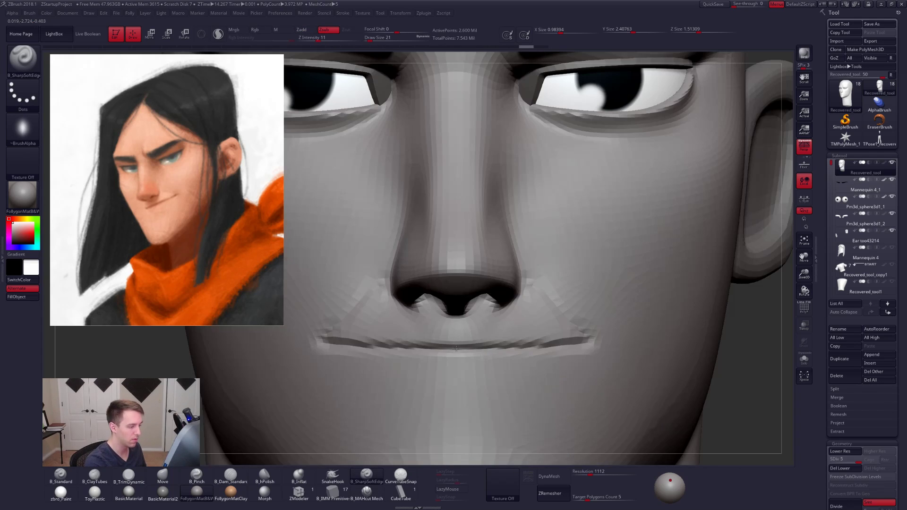
key(space)
drag(465, 350, 479, 350)
click(452, 489)
key(ctrl+z)
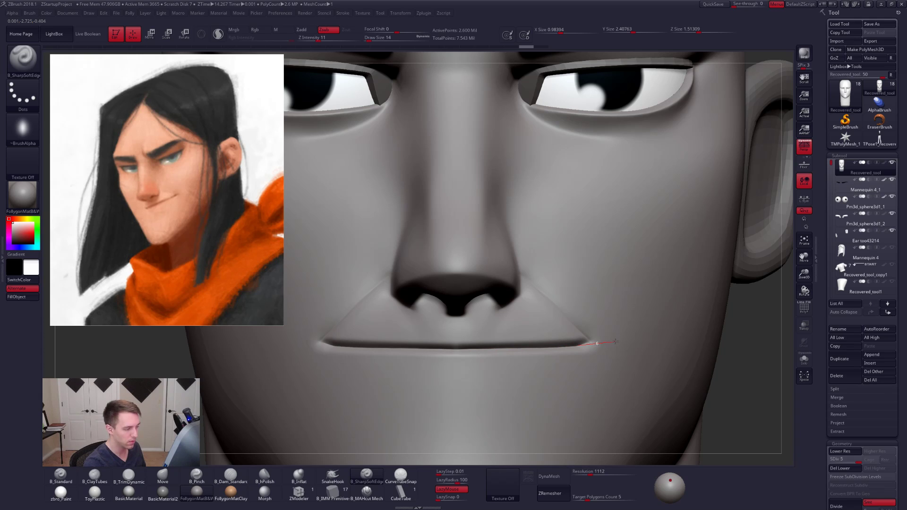
- Carve the mouth line from the center out to its corners with the B_MAHcut Mech brush
click(367, 492)
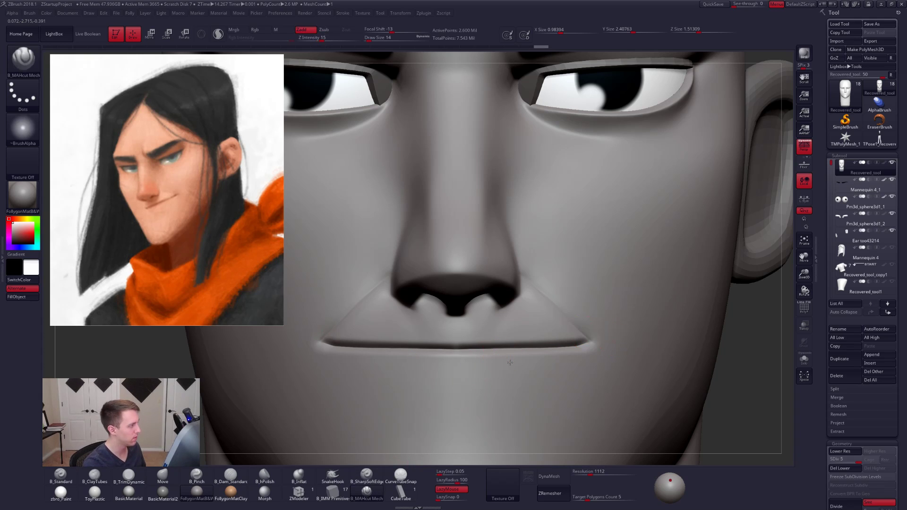
ctrl+right_drag(509, 362, 509, 380)
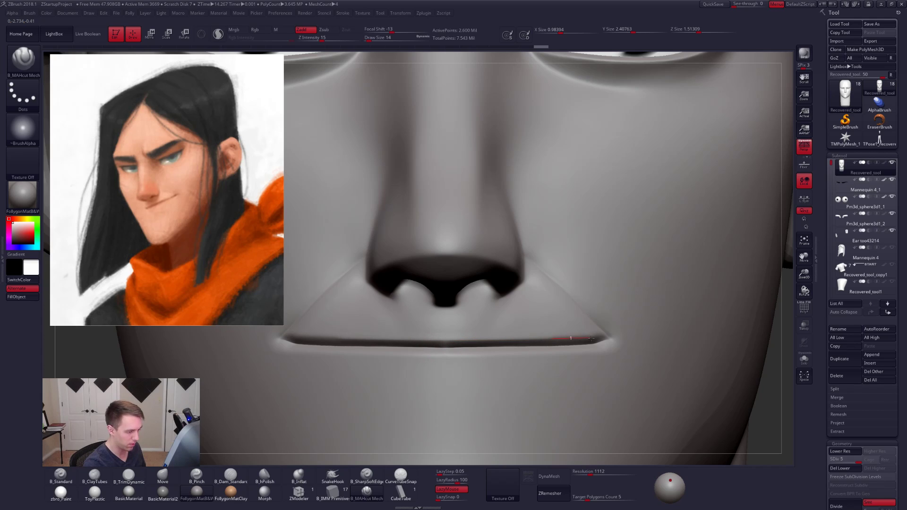
drag(633, 336, 636, 336)
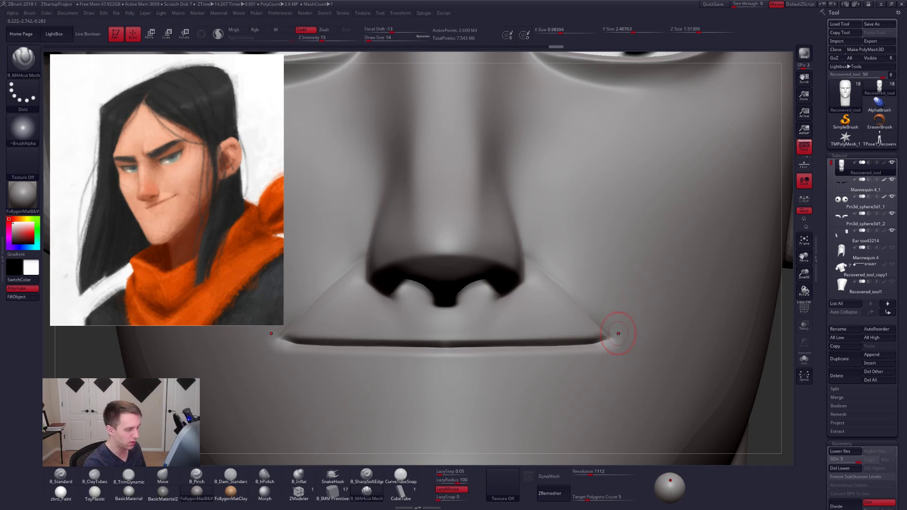
drag(445, 348, 461, 348)
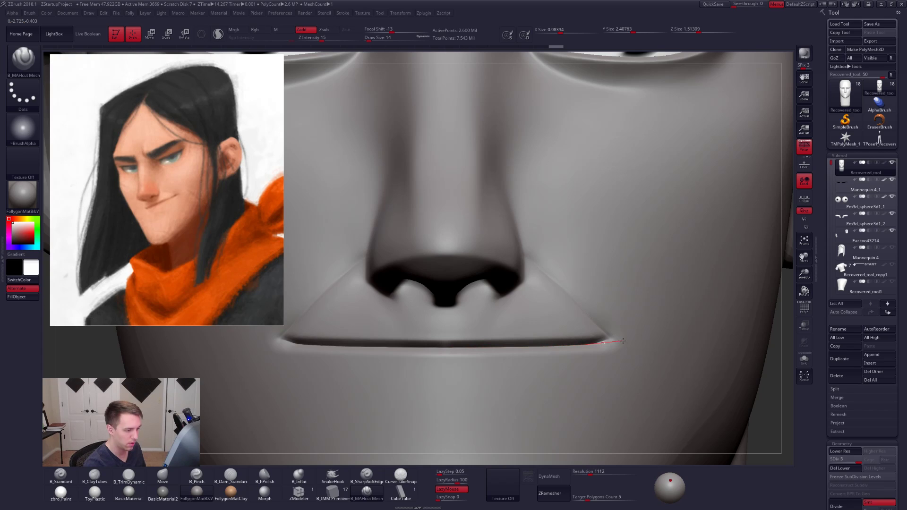
drag(632, 337, 628, 337)
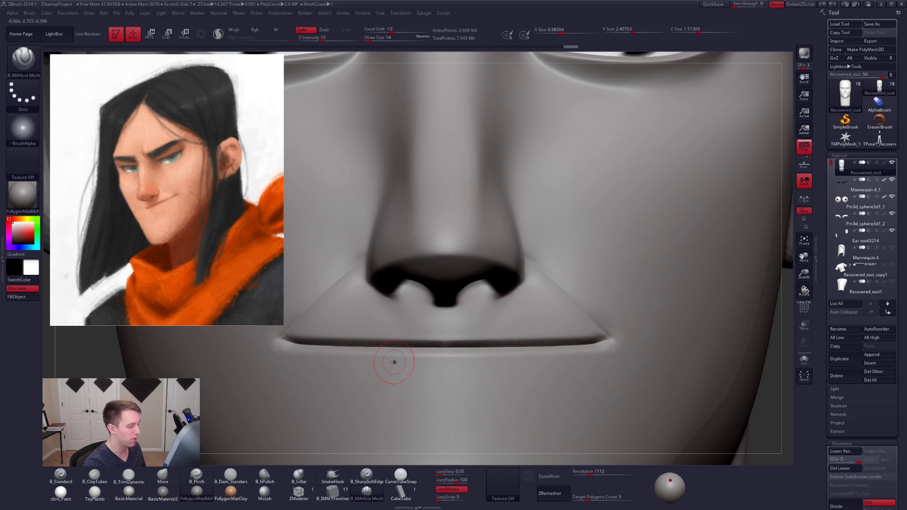
key(w)
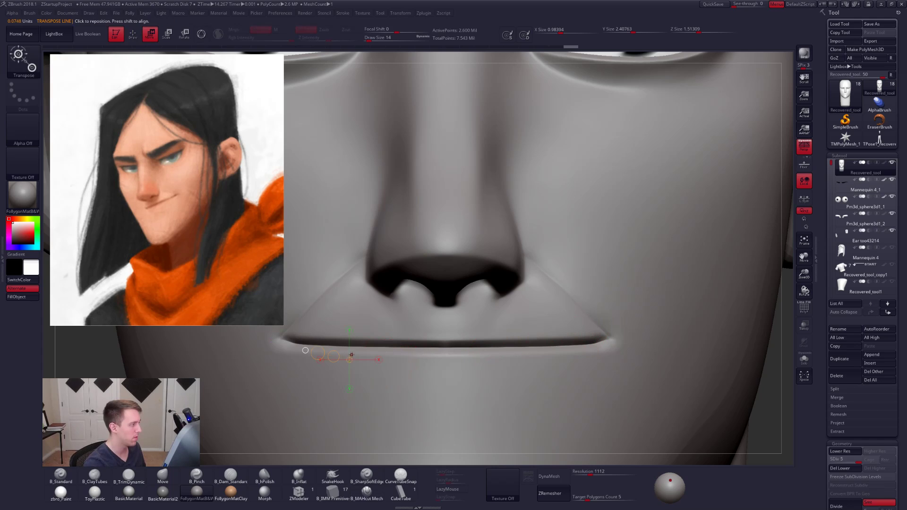
mouse_move(331, 370)
mouse_down()
mouse_move(685, 300)
mouse_move(653, 313)
mouse_up()
key(q)
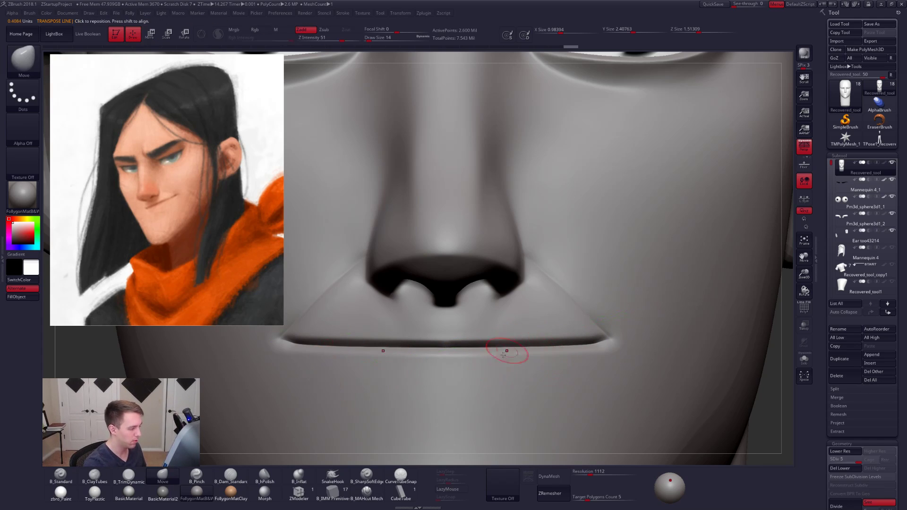
- Return to the B_MAHcut Mech brush and define the lower lip edge from the center to the mouth corner
click(373, 498)
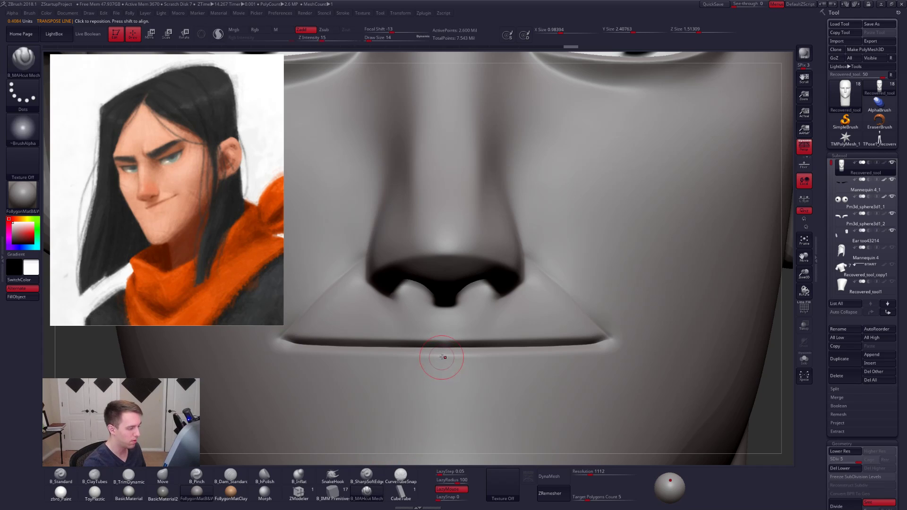
drag(447, 356, 464, 359)
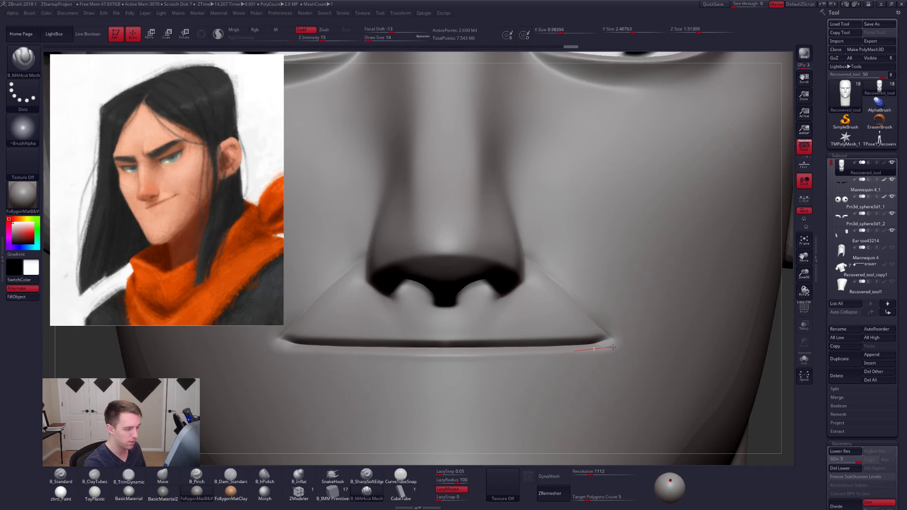
drag(634, 339, 607, 341)
- Set the draw size to 12 and sharpen the mouth line between its center and corners
key(space)
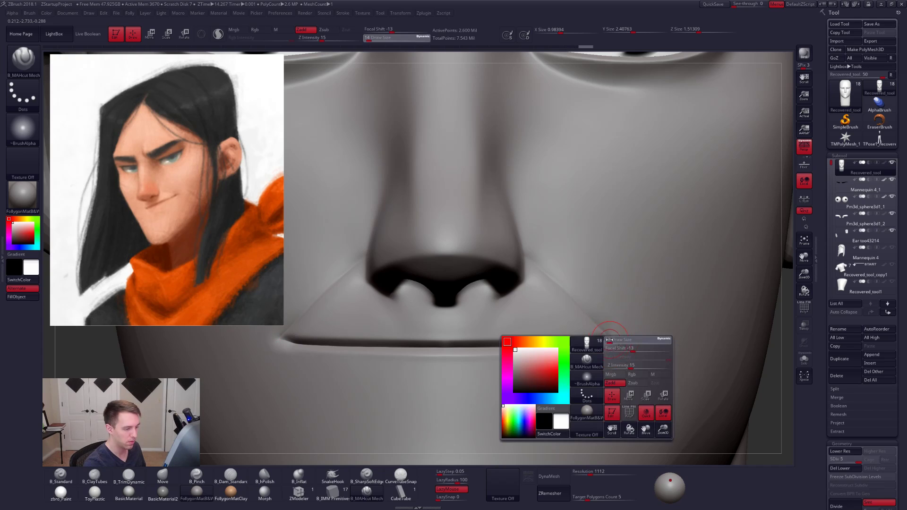
mouse_move(549, 352)
mouse_down()
mouse_move(594, 345)
mouse_move(553, 342)
mouse_up()
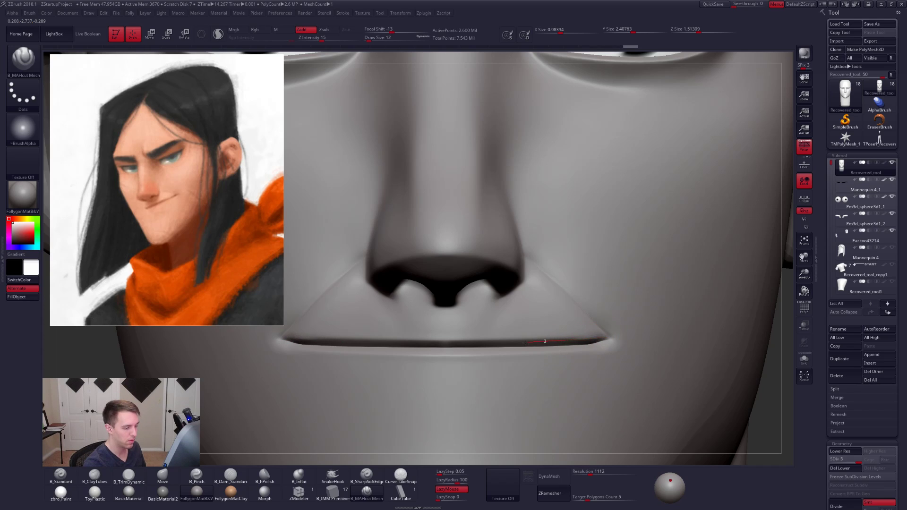
drag(448, 339, 491, 338)
drag(641, 337, 529, 341)
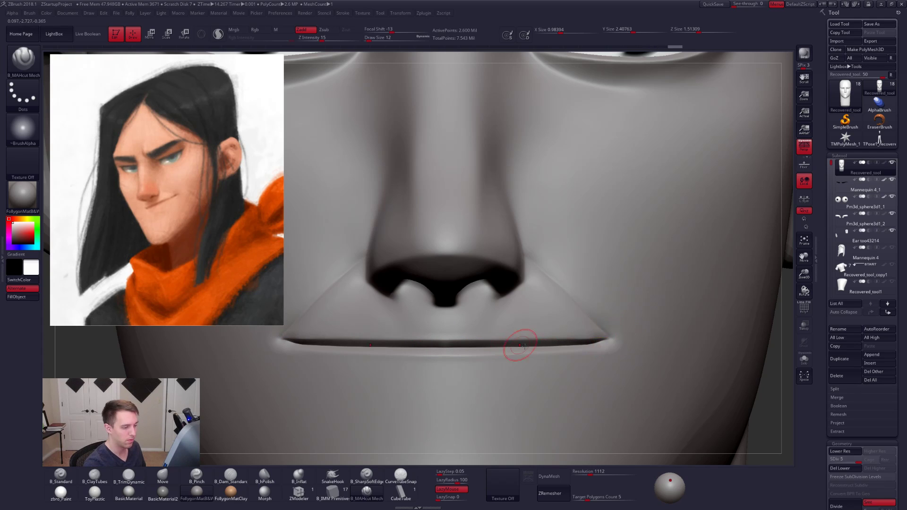
- Refine the crease between the nostril and mouth corner from the opposite side of the face
mouse_move(526, 345)
right_down()
mouse_move(510, 351)
mouse_move(508, 368)
mouse_move(578, 360)
right_up()
key(shift)
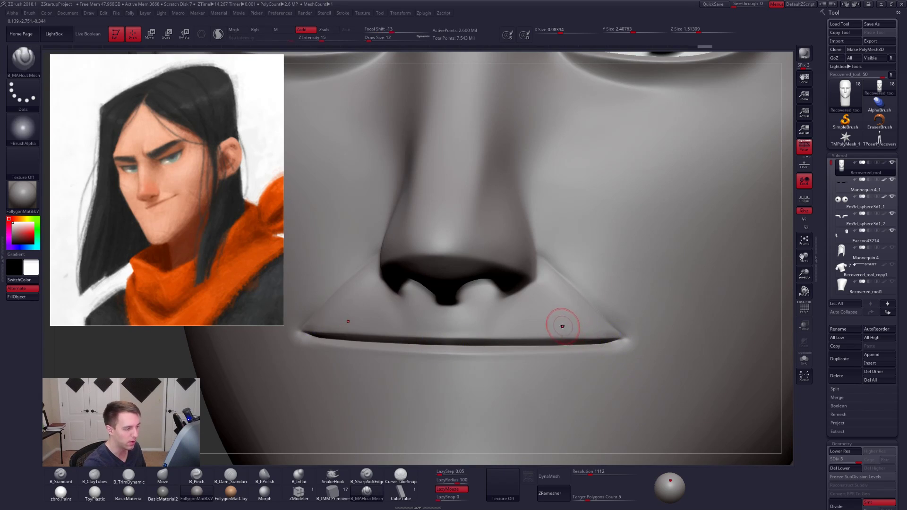
mouse_move(561, 320)
right_down()
mouse_move(498, 312)
mouse_move(523, 283)
right_up()
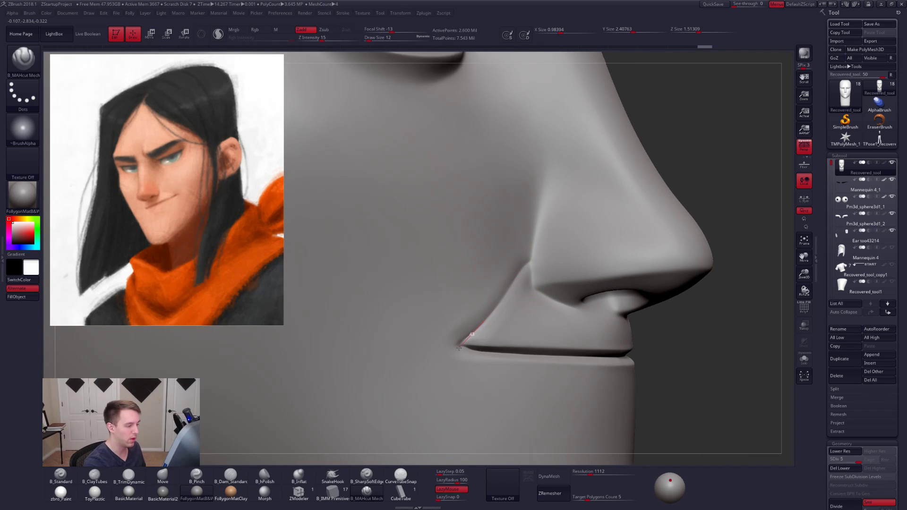
drag(459, 348, 480, 327)
- Soften the crease between nostril and mouth corner using B_ClayTubes at draw size 18 and smoothing one subdivision level lower
key(space)
key(2)
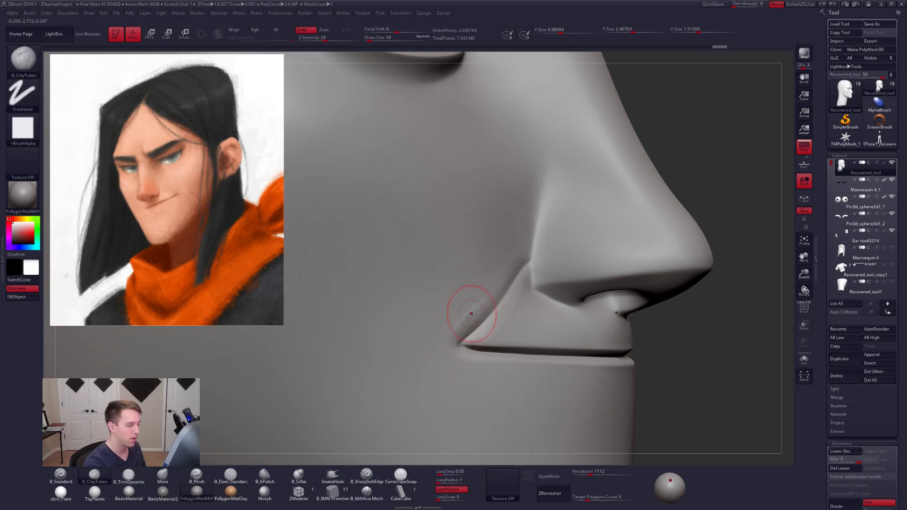
key(shift)
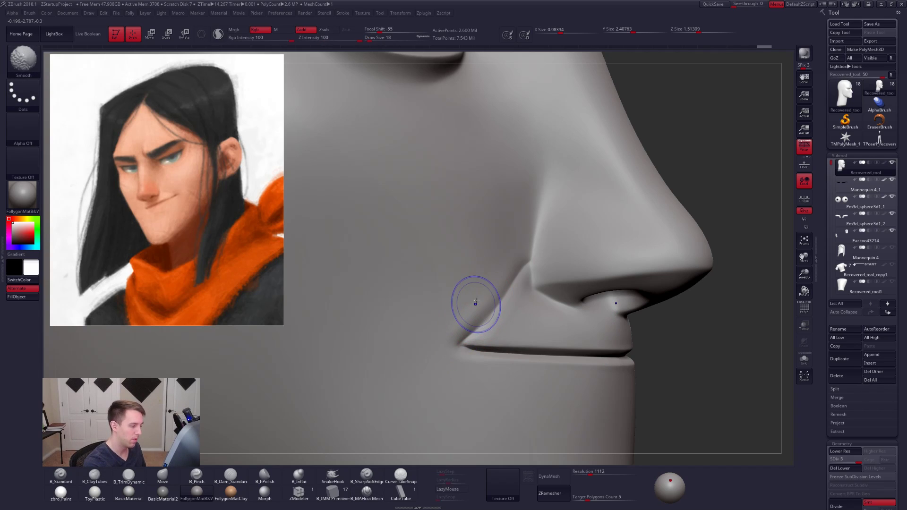
key(shift+d)
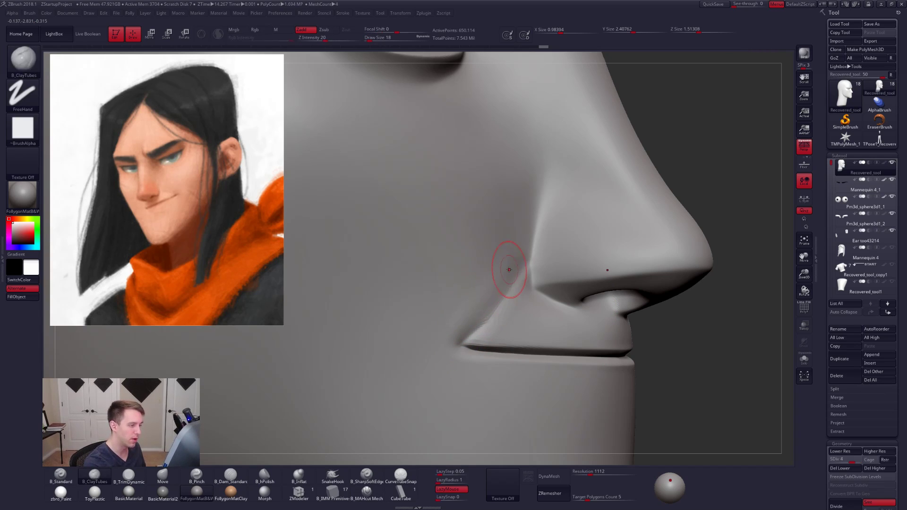
key(shift)
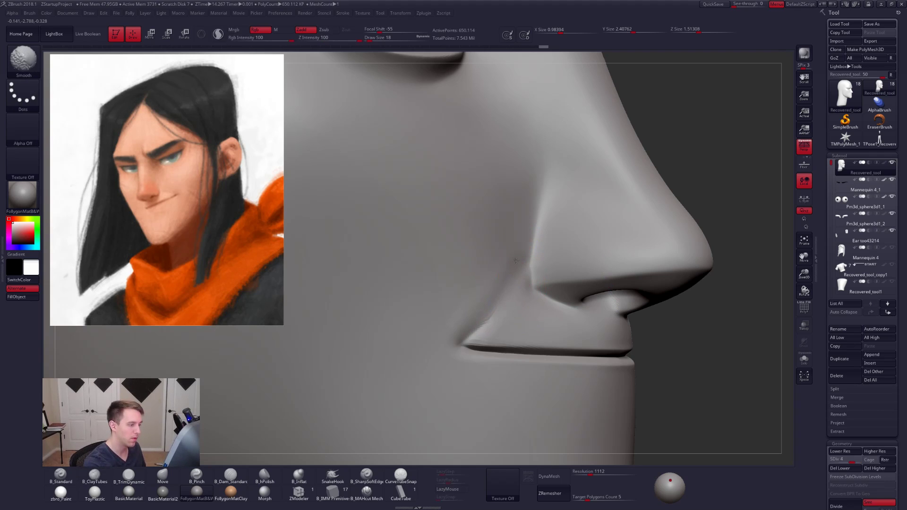
shift+drag(481, 317, 474, 335)
mouse_move(558, 329)
ctrl+right_down()
mouse_move(595, 342)
mouse_move(505, 347)
ctrl+right_up()
ctrl+right_drag(595, 307, 579, 340)
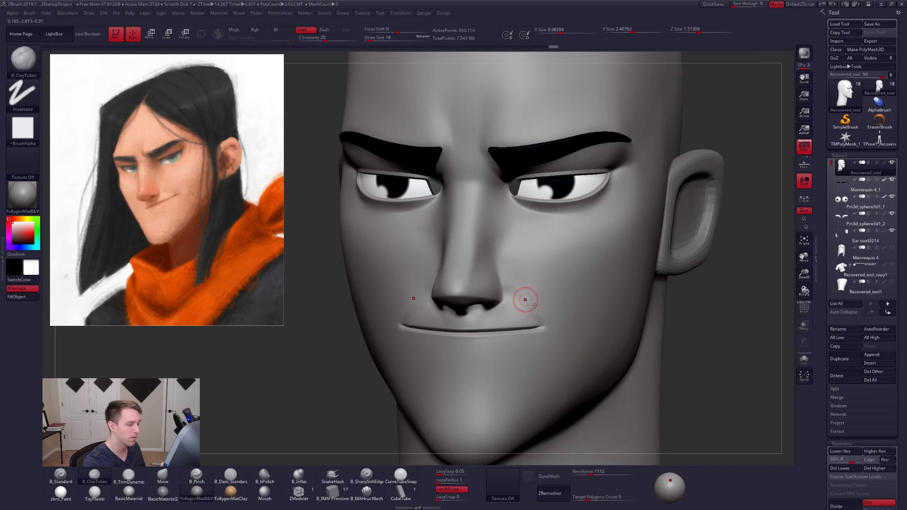
- Flatten the cheek surface beside the nostril-to-mouth crease with the B_TrimDynamic brush, starting at draw size 29
ctrl+right_drag(525, 299, 521, 303)
key(b)
key(t)
key(d)
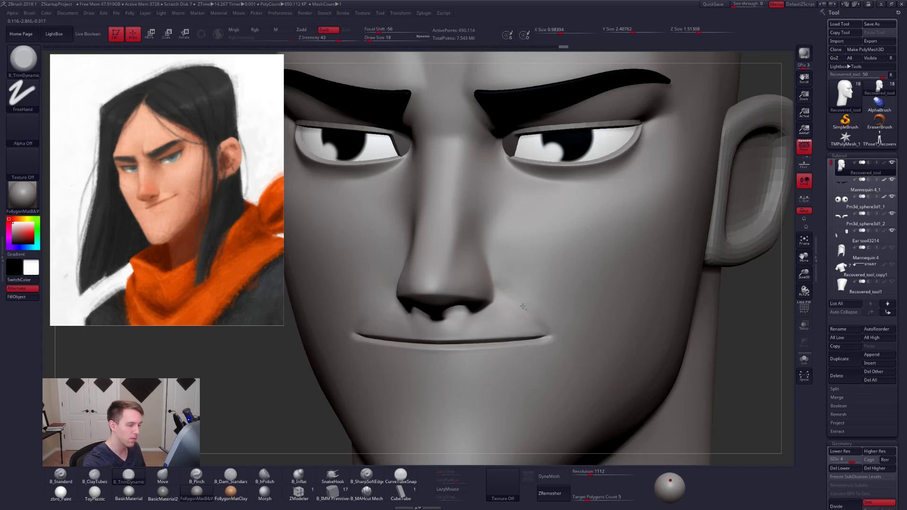
key(bracketright)
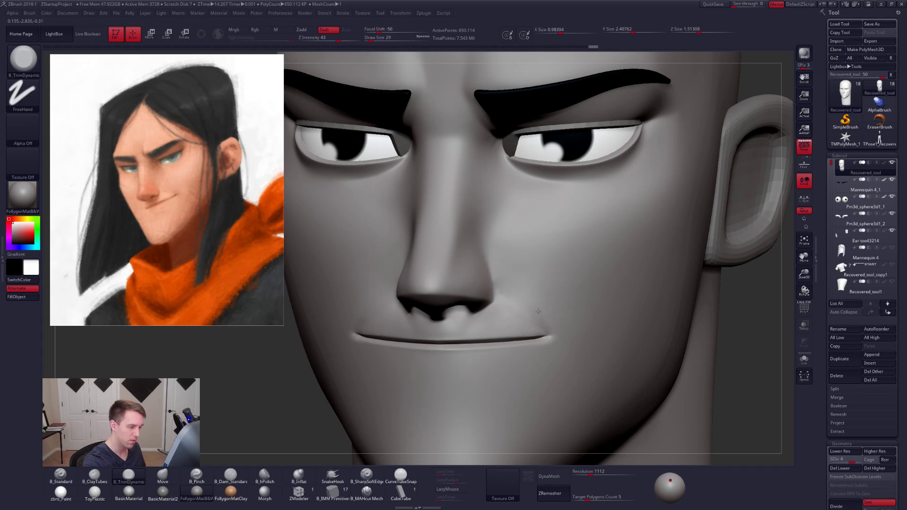
right_drag(529, 289, 510, 284)
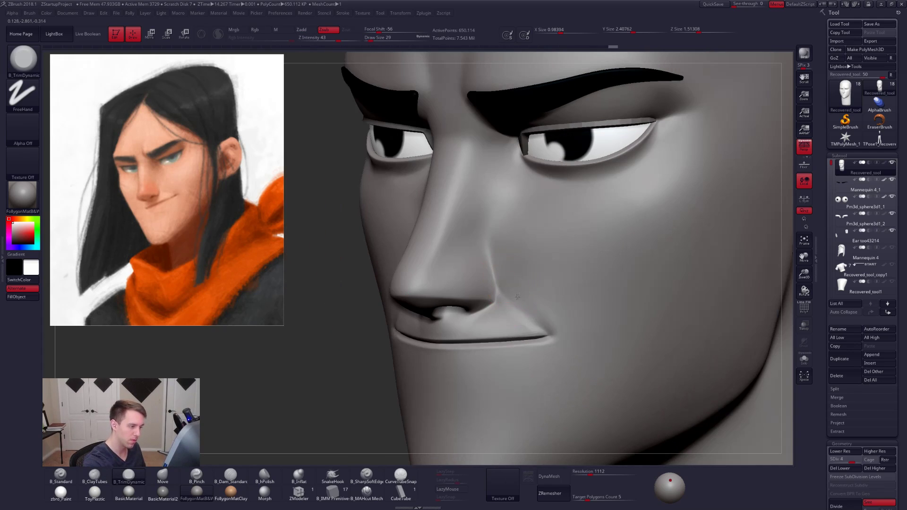
drag(520, 283, 531, 305)
mouse_move(516, 283)
mouse_down()
mouse_move(541, 309)
mouse_move(521, 304)
mouse_up()
key(space)
drag(515, 291, 529, 303)
ctrl+right_drag(529, 304, 523, 313)
key(space)
mouse_move(522, 314)
mouse_down()
mouse_move(530, 337)
mouse_move(506, 320)
mouse_up()
- Sharpen the outer edge of the nostril wing with B_MAHcut Mech at draw size 14, and smooth the adjoining crease
mouse_move(499, 301)
right_down()
mouse_move(476, 294)
mouse_move(491, 329)
right_up()
key(b)
key(m)
key(v)
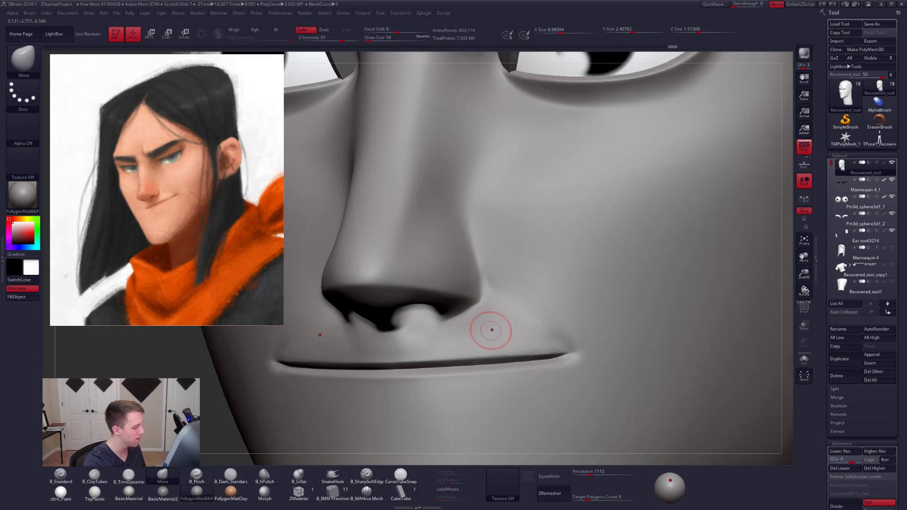
click(368, 492)
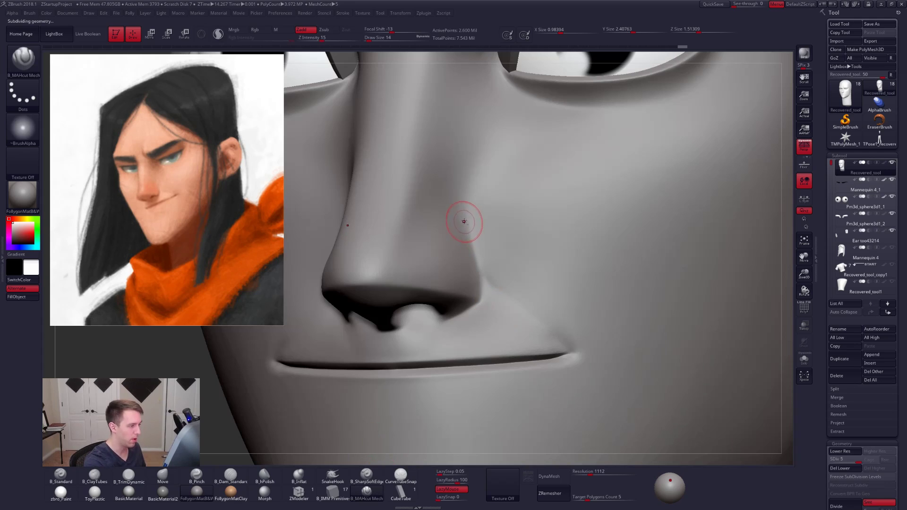
drag(478, 296, 482, 279)
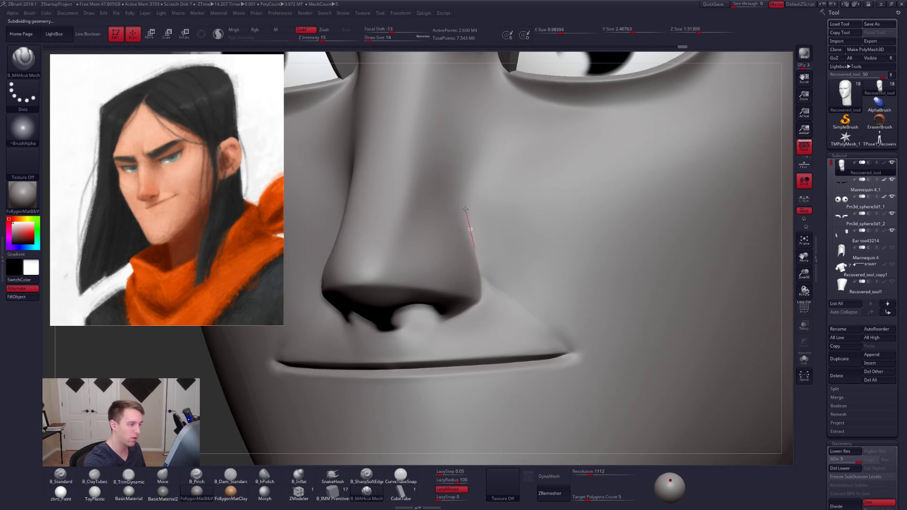
mouse_move(465, 209)
mouse_down()
mouse_move(457, 179)
mouse_move(470, 218)
mouse_up()
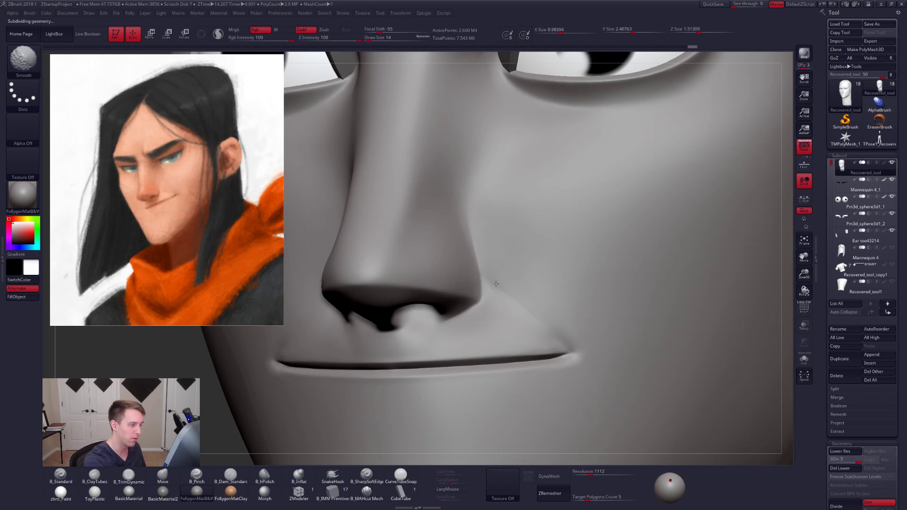
shift+drag(554, 324, 561, 315)
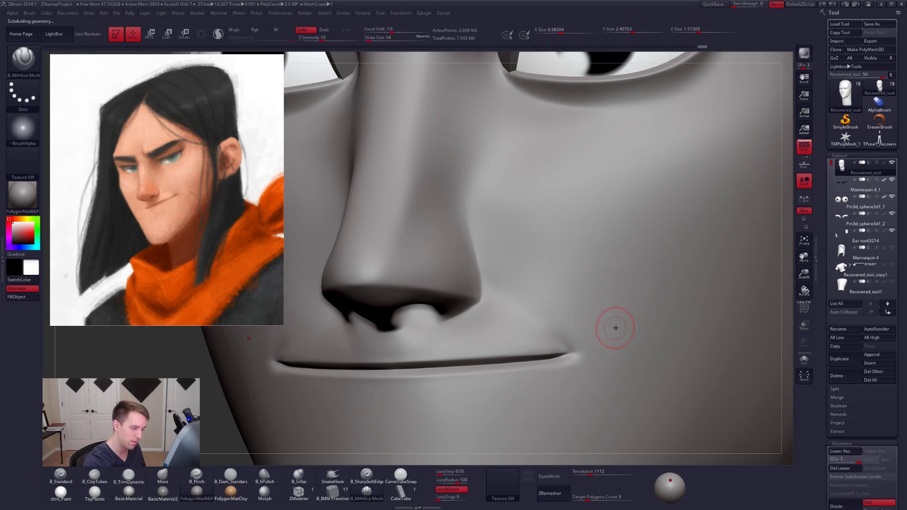
- Show all of the character's subtools and turn off their painted colors
ctrl+right_drag(591, 338, 560, 317)
right_drag(560, 318, 609, 318)
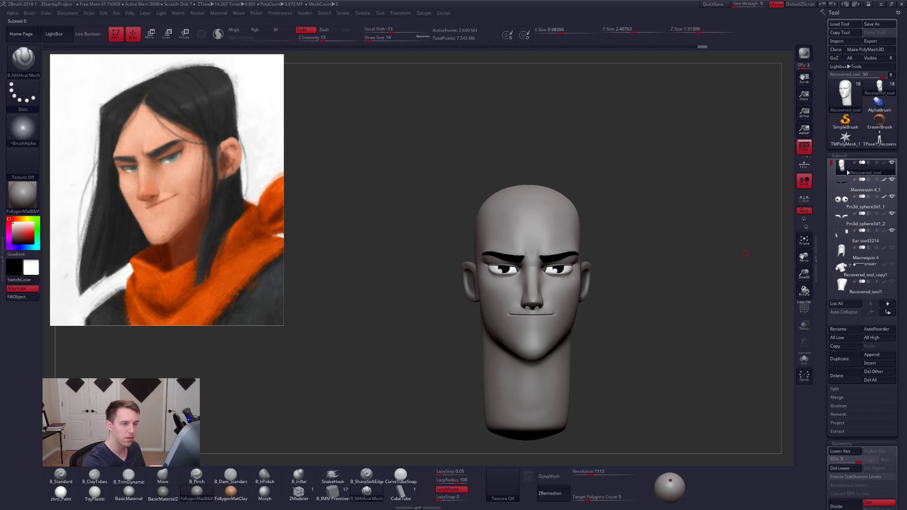
shift+click(892, 162)
right_drag(751, 274, 703, 277)
drag(645, 292, 669, 316)
shift+click(885, 163)
shift+click(885, 163)
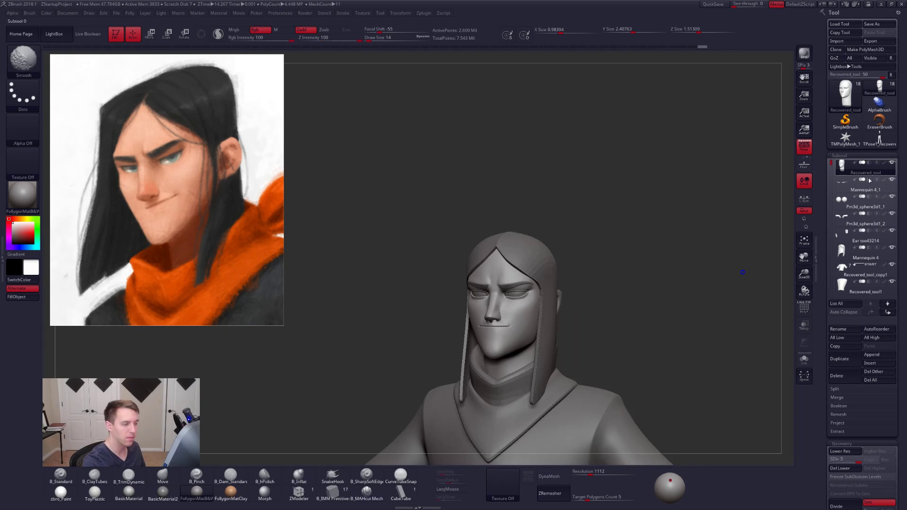
- Lower the head to subdivision level 1 and reshape the mouth and chin profile with an enlarged Move brush
mouse_move(675, 379)
alt+mouse_down()
mouse_move(676, 332)
mouse_move(698, 345)
mouse_move(705, 338)
mouse_move(698, 367)
mouse_move(681, 349)
mouse_move(695, 355)
mouse_move(673, 359)
mouse_move(614, 265)
alt+mouse_up()
key(shift+d)
key(shift+d)
key(shift+d)
key(shift+d)
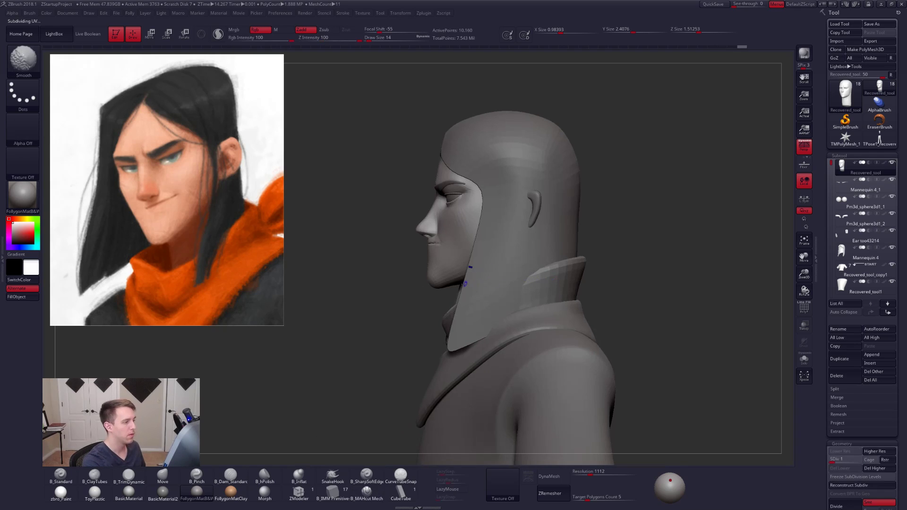
alt+drag(397, 288, 475, 310)
mouse_move(474, 310)
mouse_down()
mouse_move(502, 307)
mouse_move(466, 300)
mouse_up()
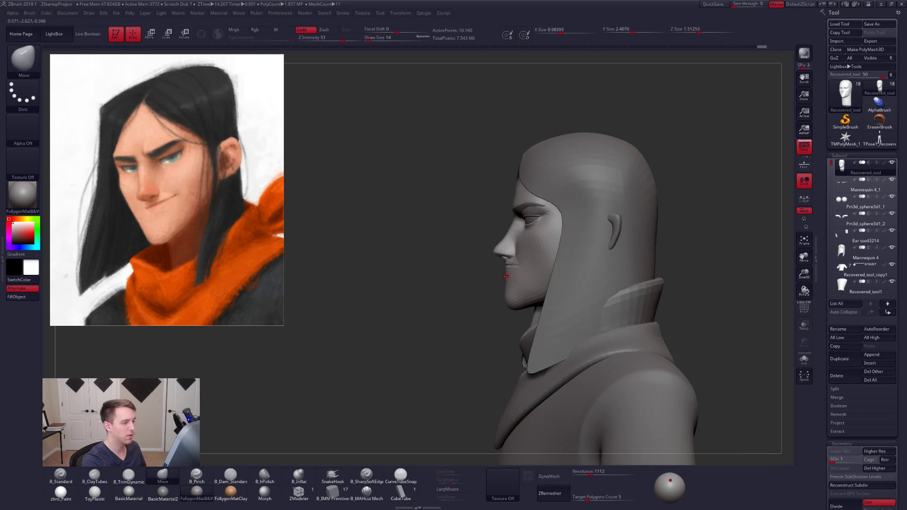
key(space)
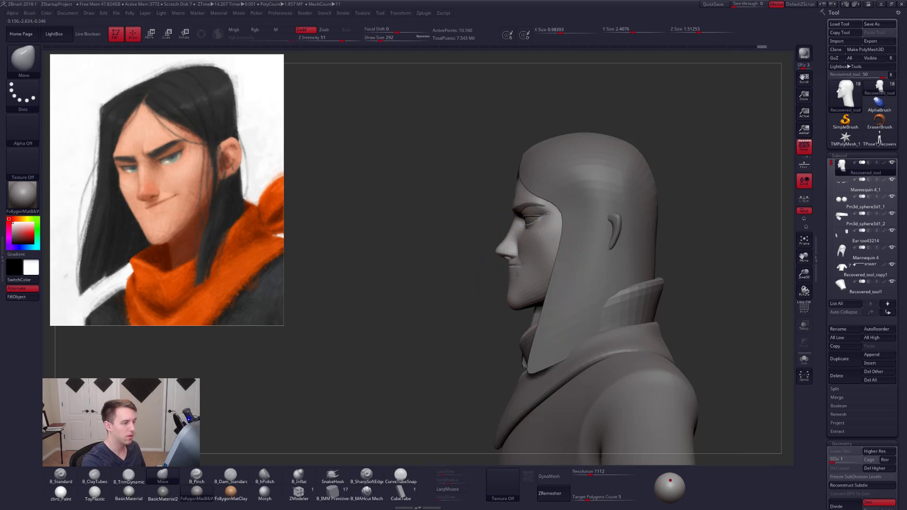
key(space)
mouse_move(518, 275)
mouse_down()
mouse_move(508, 258)
mouse_move(515, 264)
mouse_up()
- Isolate the head and lasso-mask its jaw in side view, with perspective turned off to refine the mask
mouse_move(661, 303)
shift+mouse_down()
mouse_move(709, 305)
mouse_move(701, 335)
mouse_move(704, 302)
shift+mouse_up()
mouse_move(714, 361)
mouse_down()
mouse_move(674, 359)
mouse_move(600, 303)
mouse_up()
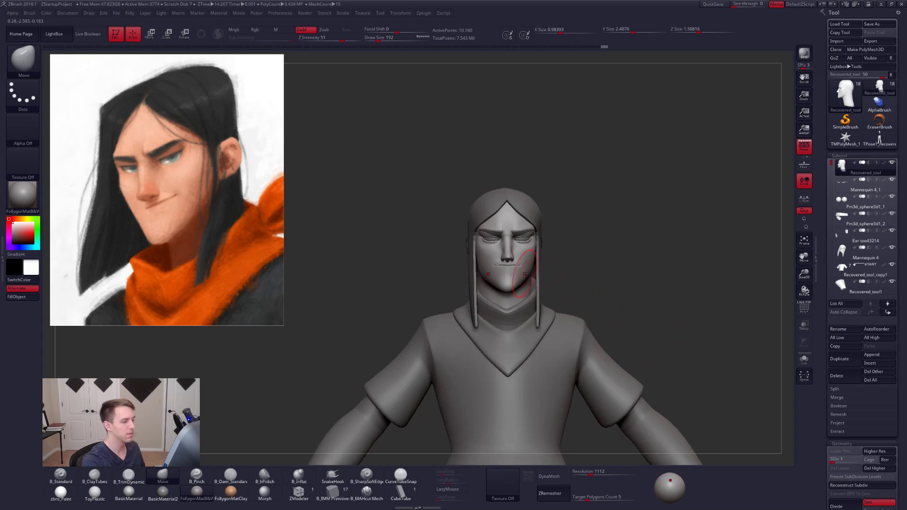
alt+drag(609, 265, 496, 354)
key(alt+s)
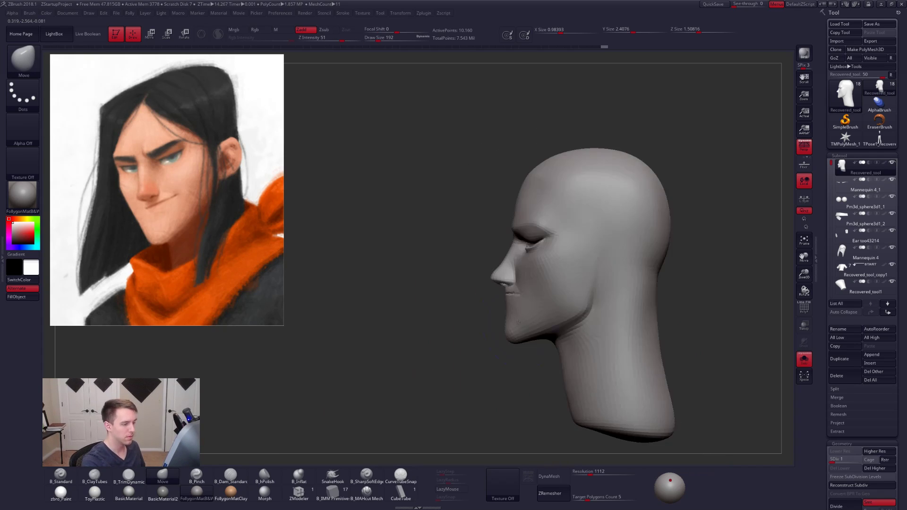
mouse_move(490, 319)
ctrl+mouse_down()
mouse_move(593, 275)
mouse_move(466, 406)
ctrl+mouse_up()
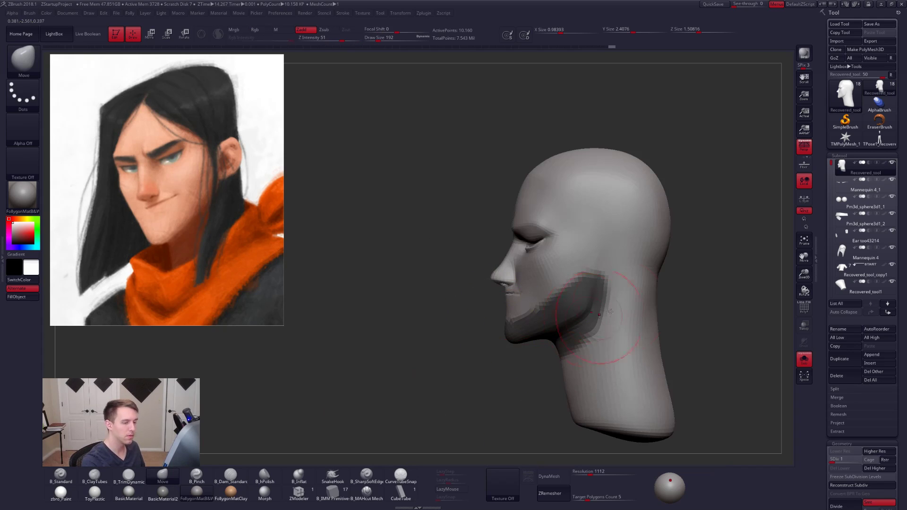
click(806, 148)
mouse_move(596, 273)
ctrl+alt+mouse_down()
mouse_move(565, 431)
mouse_move(758, 280)
ctrl+alt+mouse_up()
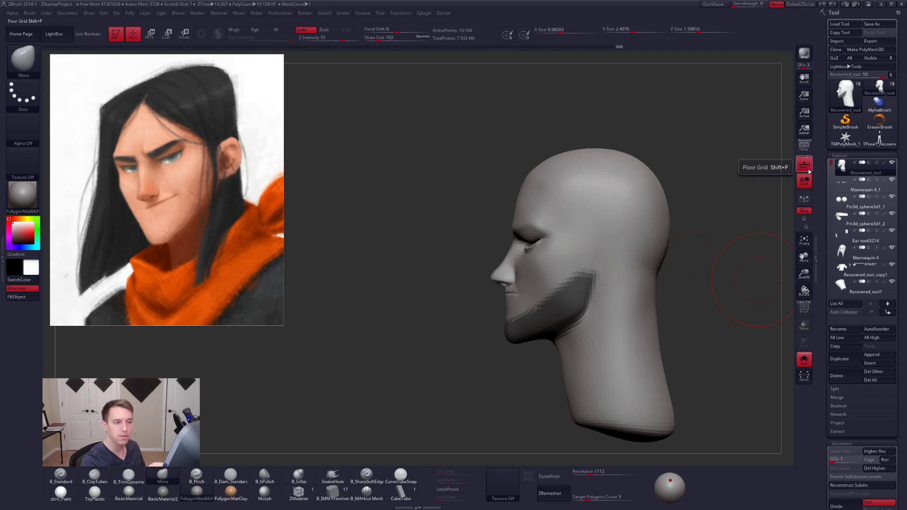
- Restore the perspective view, blur the jaw mask, and invert it to leave the jaw editable
click(805, 151)
mouse_move(604, 364)
right_down()
mouse_move(626, 364)
mouse_move(592, 365)
right_up()
ctrl+click(581, 330)
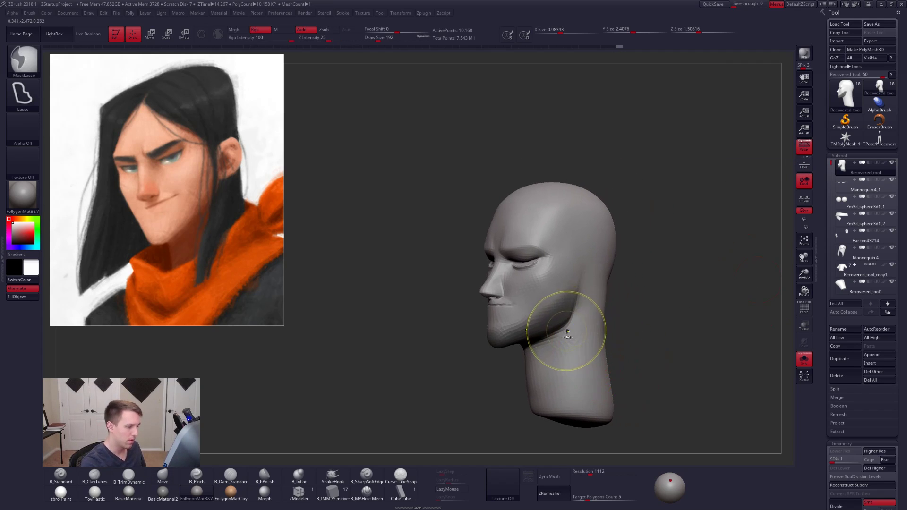
ctrl+click(624, 326)
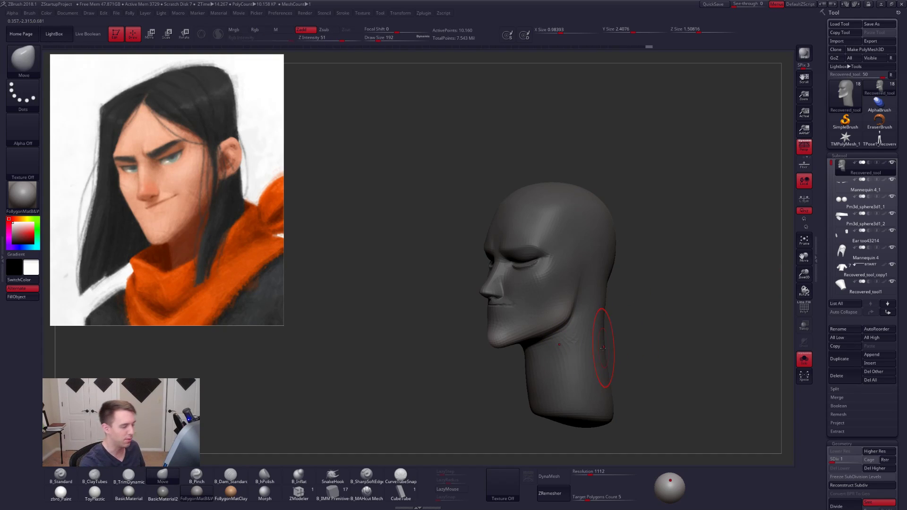
shift+right_drag(603, 349, 571, 337)
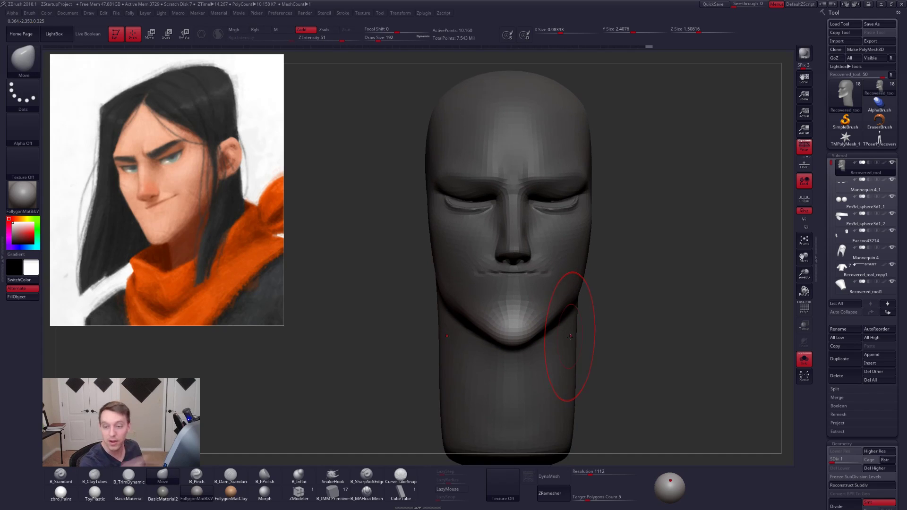
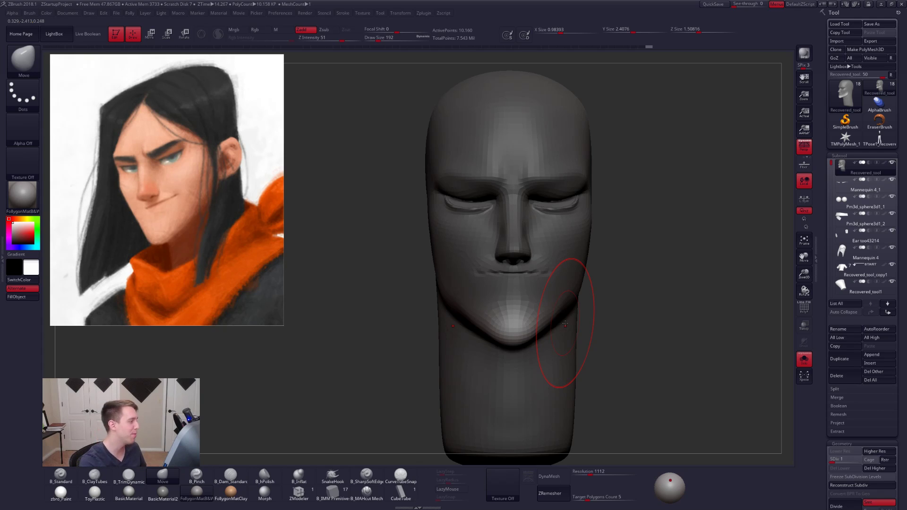
- Pull the jawline below the cheek upward with the Move brush, keeping both sides symmetrical
mouse_move(563, 330)
right_down()
mouse_move(535, 325)
mouse_move(565, 310)
right_up()
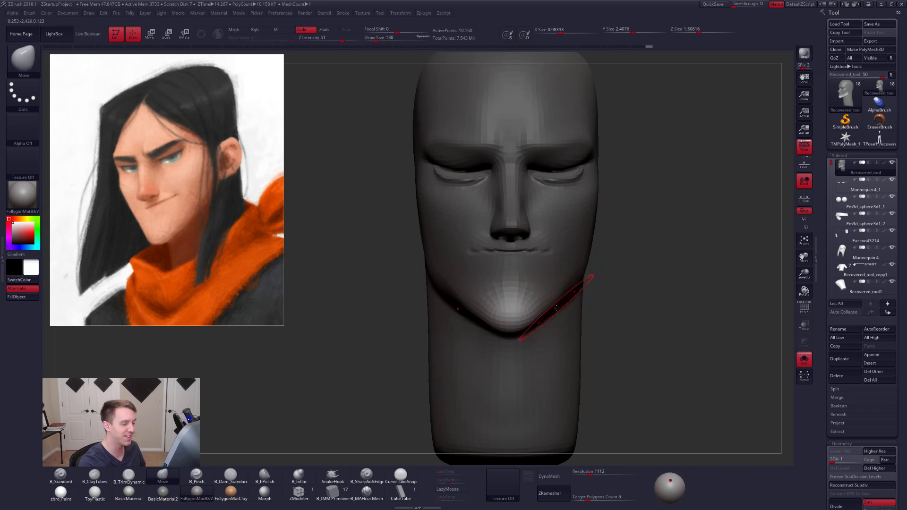
click(803, 148)
key(w)
click(508, 324)
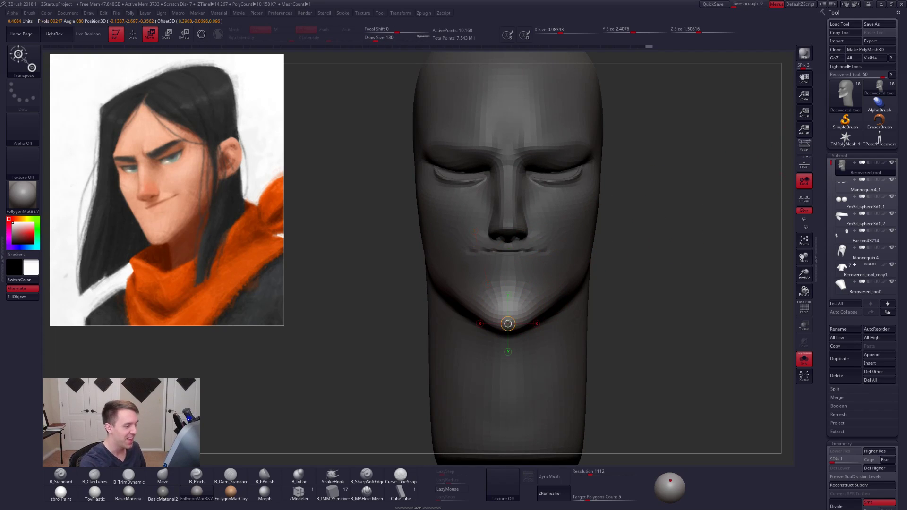
drag(509, 324, 613, 323)
key(alt+v)
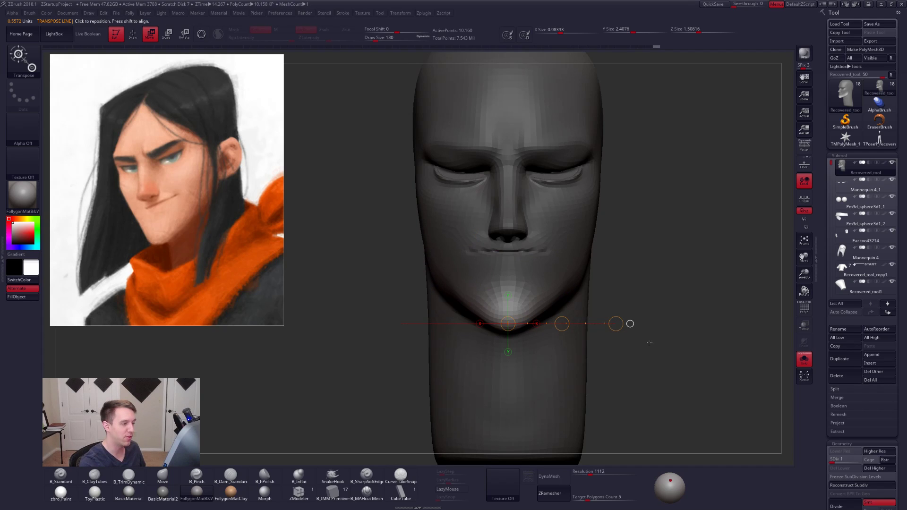
key(q)
- Reshape the rear corner of the jaw from a three-quarter view with the Move brush
mouse_move(672, 349)
alt+mouse_down()
mouse_move(629, 347)
mouse_move(625, 321)
alt+mouse_up()
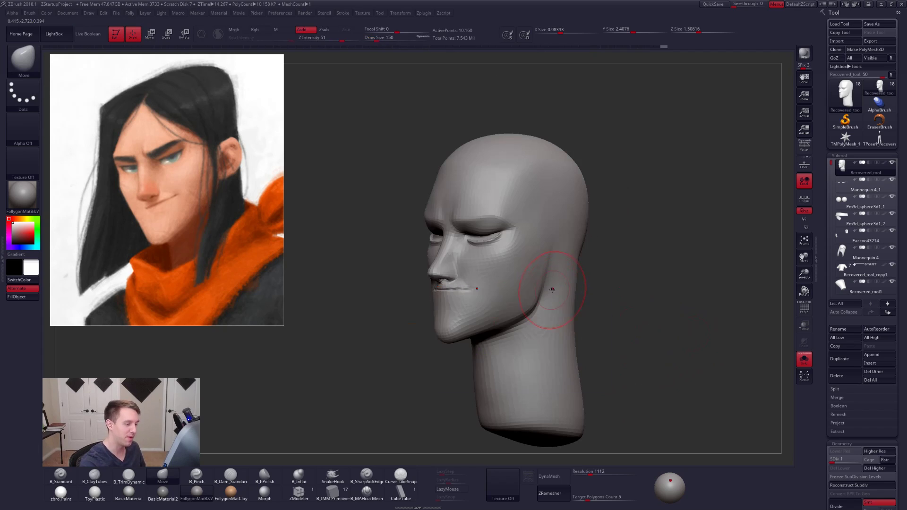
mouse_move(553, 287)
right_down()
mouse_move(531, 295)
mouse_move(559, 274)
right_up()
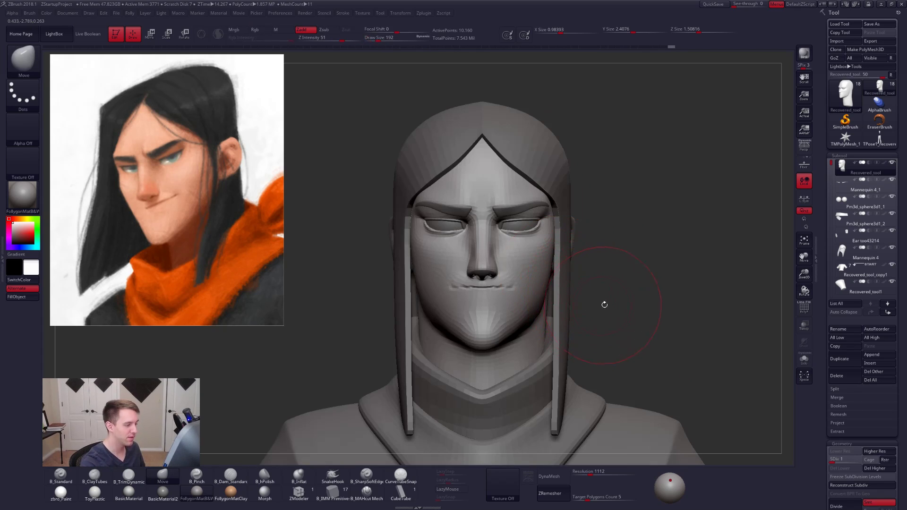
- Turn perspective on and raise the head to subdivision level 5 with the whole bust shown
right_drag(603, 304, 698, 217)
key(p)
key(d)
key(d)
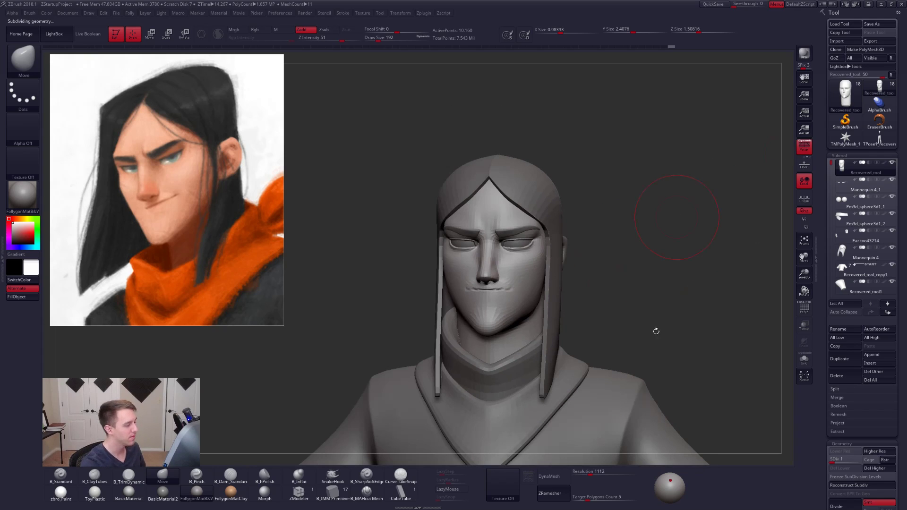
key(d)
key(space)
click(663, 322)
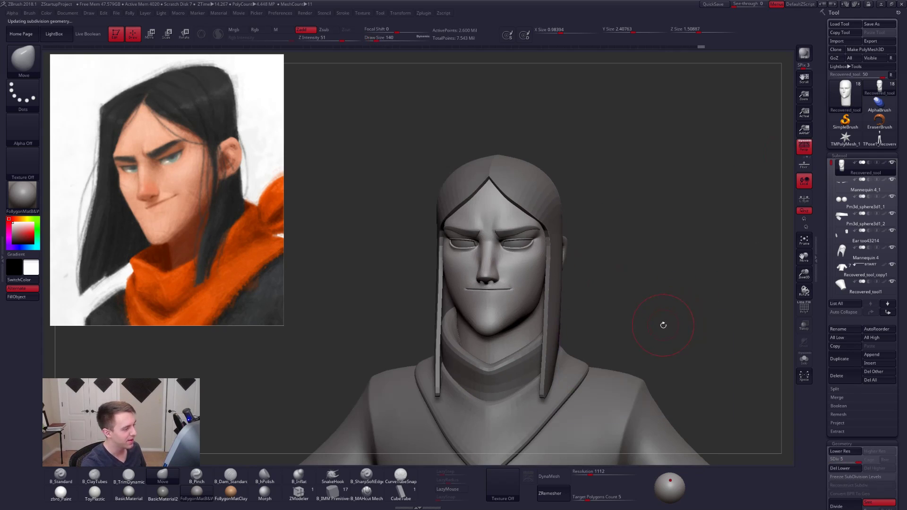
- Isolate the head for close work on the face and set the Move brush's draw size to 18
mouse_move(662, 324)
right_down()
mouse_move(614, 342)
mouse_move(633, 384)
mouse_move(590, 364)
mouse_move(578, 317)
mouse_move(550, 287)
mouse_move(557, 306)
right_up()
key(space)
click(578, 317)
key(space)
click(558, 297)
key(alt+s)
key(space)
click(555, 304)
drag(555, 304, 536, 294)
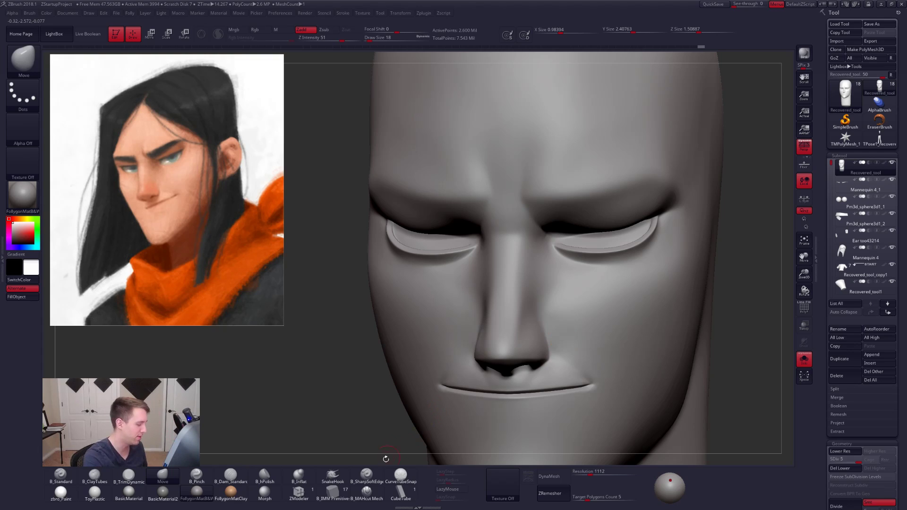
- Carve the side of the nose up toward the inner eye with the B_MAHcut Mech brush at draw size 33
click(370, 492)
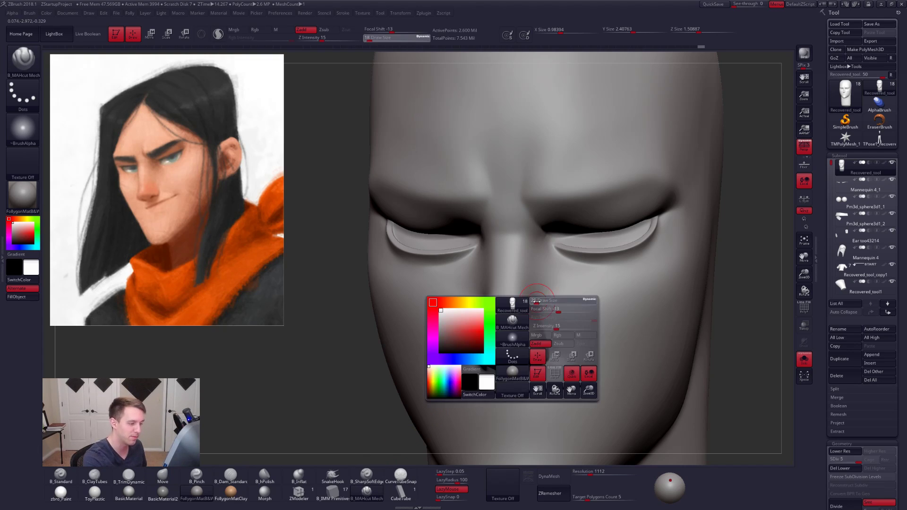
key(space)
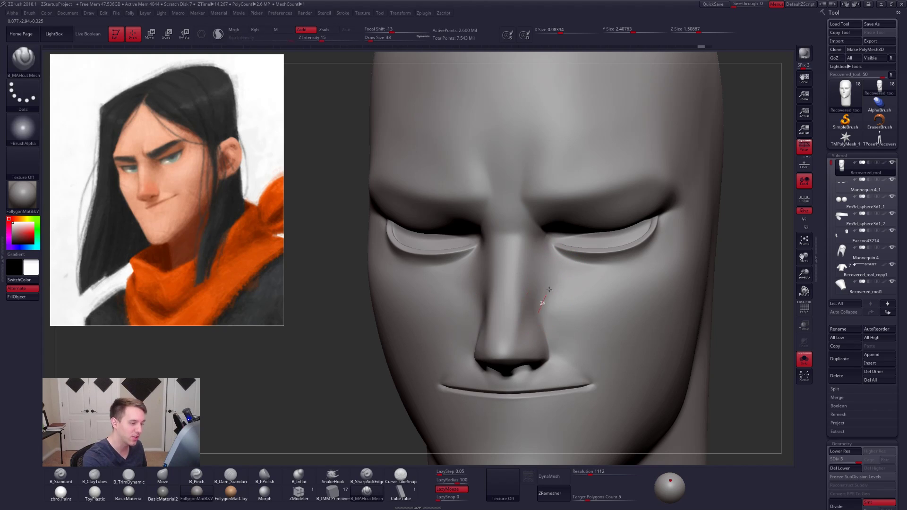
drag(568, 254, 570, 251)
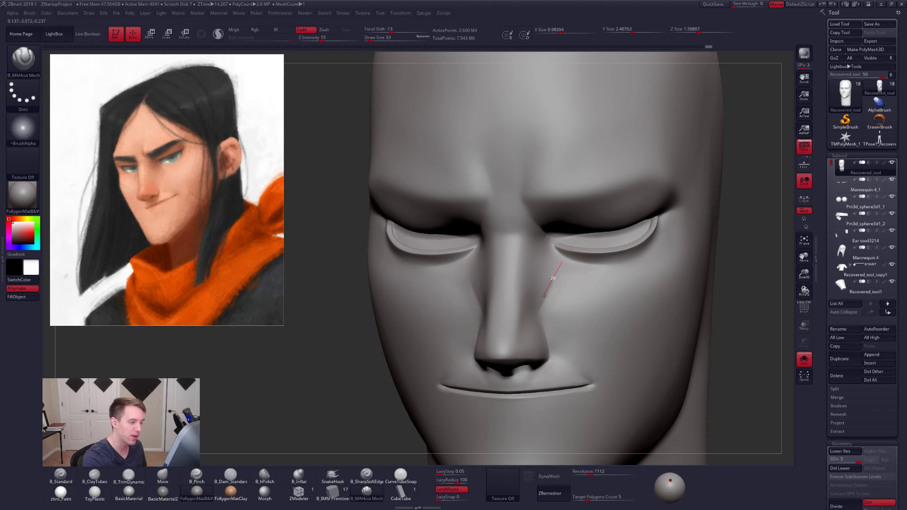
drag(561, 260, 560, 265)
key(shift)
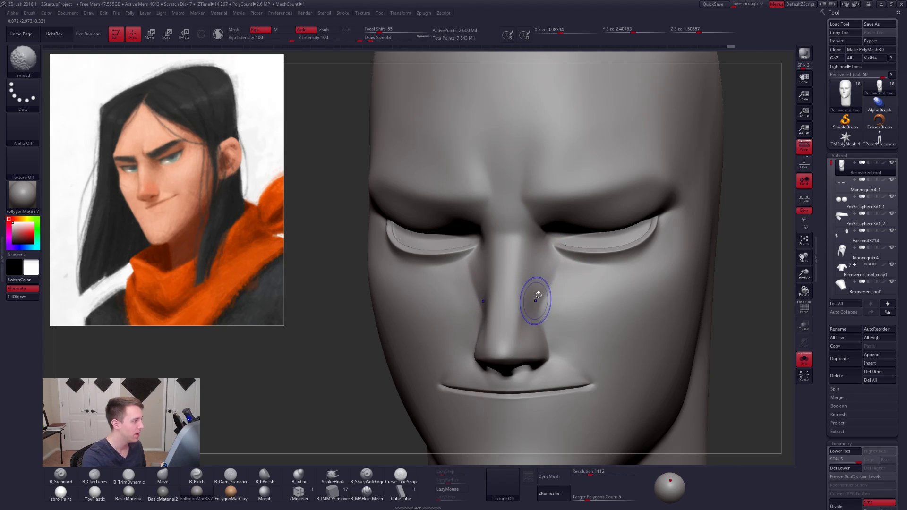
- Lower the head to subdivision level 3 and smooth the transition between the nose and cheek
key(shift+d)
key(shift+d)
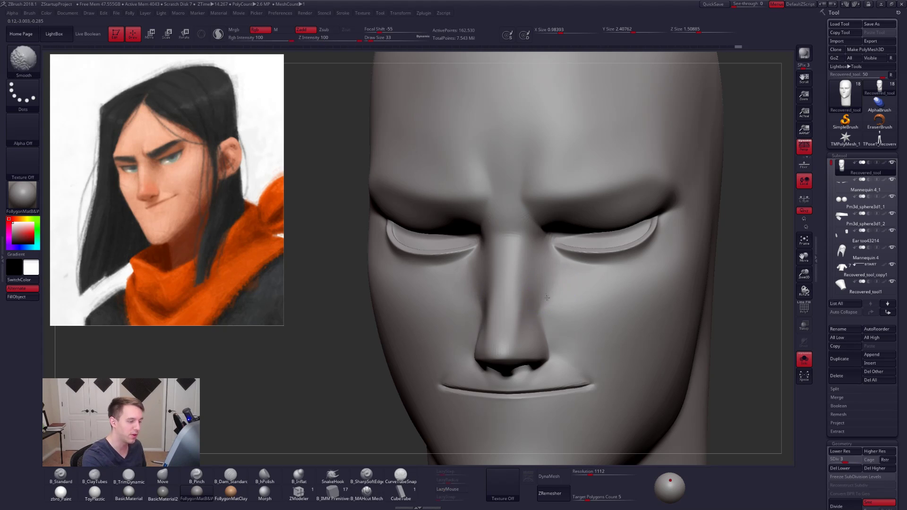
right_drag(546, 298, 559, 298)
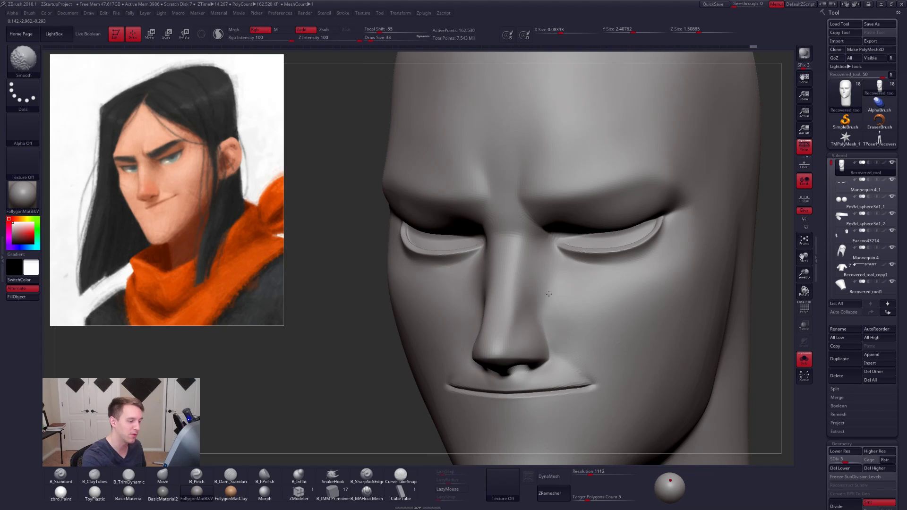
shift+drag(549, 295, 556, 318)
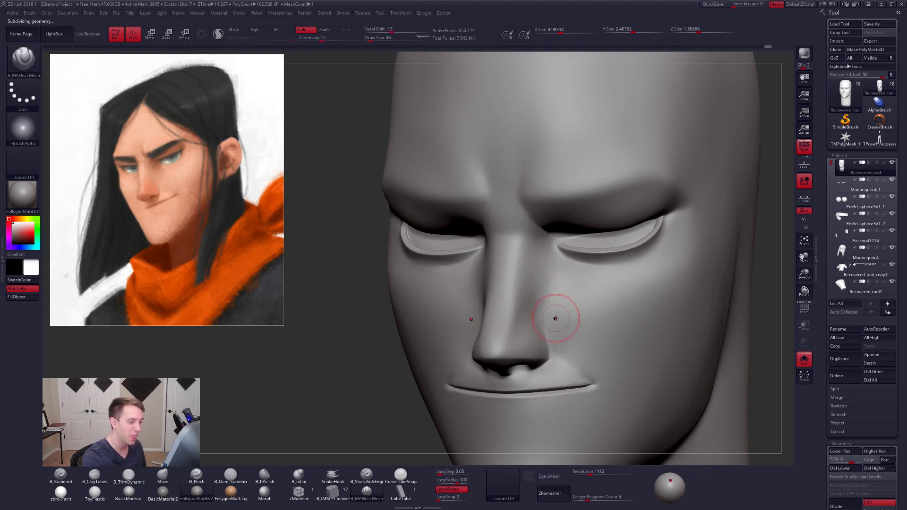
- Deepen the plane change beside the nose at subdivision level 4 with the cut brush at draw size 29, smoothing it into the cheek
mouse_move(616, 365)
right_down()
mouse_move(675, 374)
mouse_move(683, 359)
mouse_move(683, 366)
mouse_move(634, 361)
mouse_move(562, 317)
mouse_move(540, 283)
right_up()
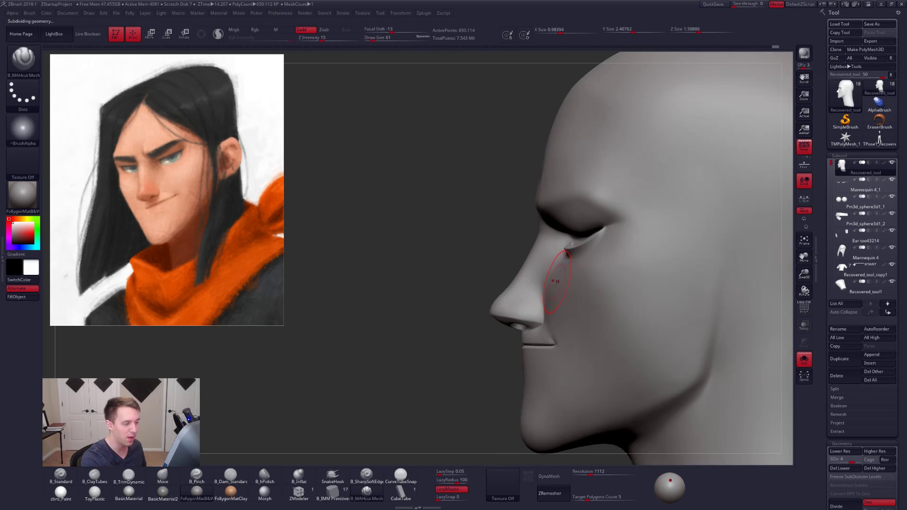
mouse_move(544, 257)
ctrl+right_down()
mouse_move(531, 255)
mouse_move(553, 253)
mouse_move(575, 300)
ctrl+right_up()
key(space)
click(541, 255)
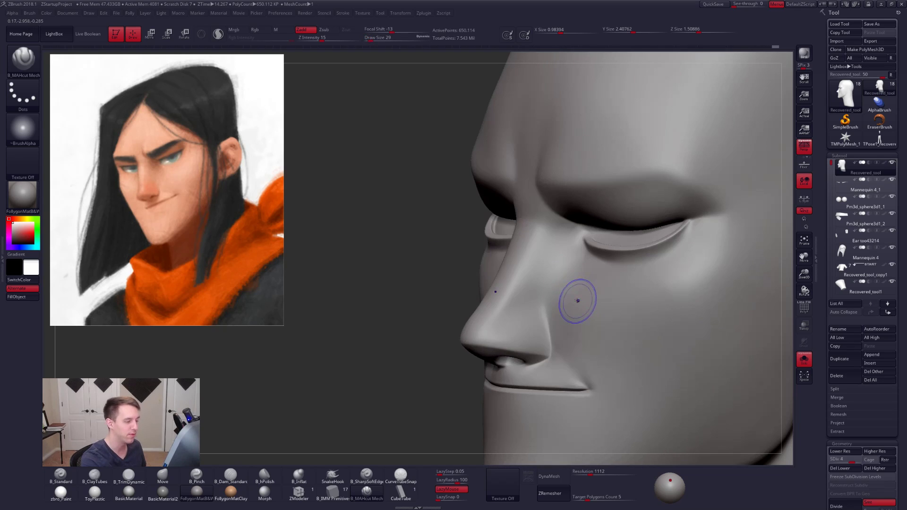
key(shift)
shift+drag(583, 270, 590, 280)
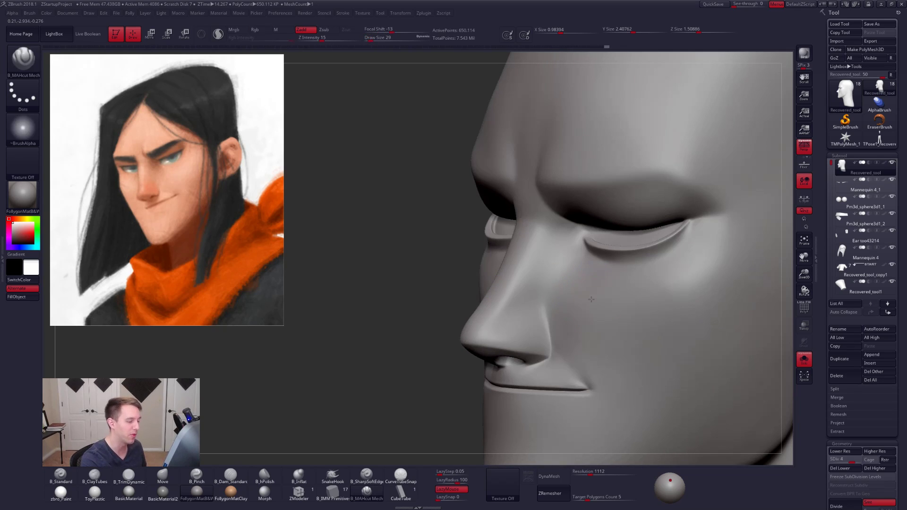
right_drag(597, 288, 597, 314)
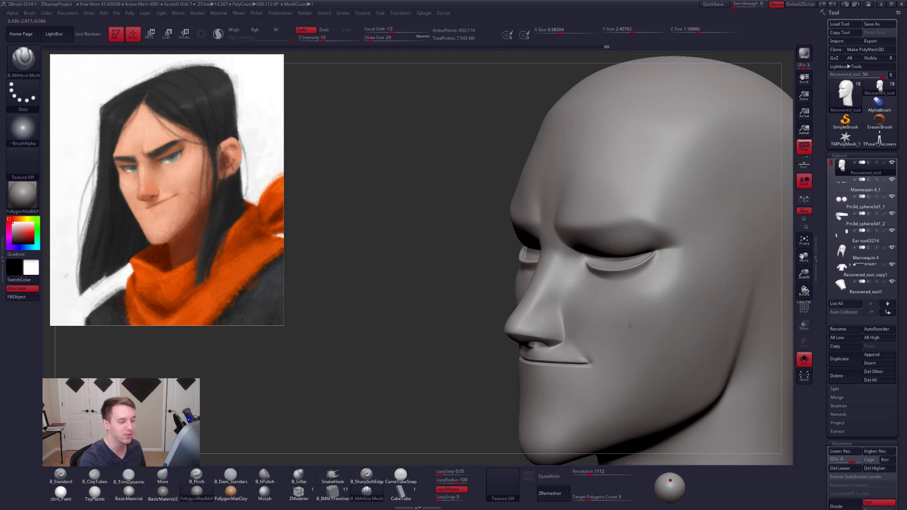
- Sharpen the cheekbone edge below the outer eye with B_Pinch at draw size 61, using LazyMouse at subdivision level 5
mouse_move(666, 315)
alt+right_down()
mouse_move(603, 331)
mouse_move(567, 300)
alt+right_up()
key(5)
key(space)
drag(571, 300, 552, 336)
key(space)
drag(600, 282, 604, 282)
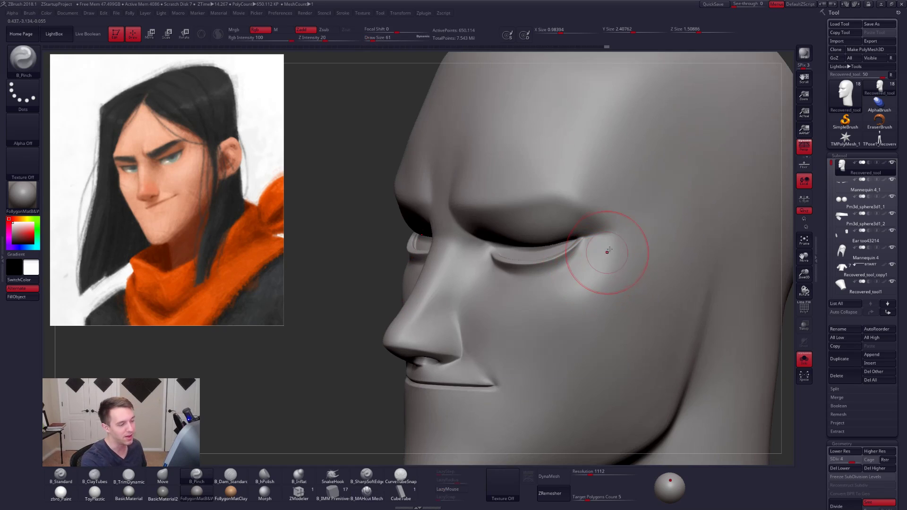
key(ctrl+d)
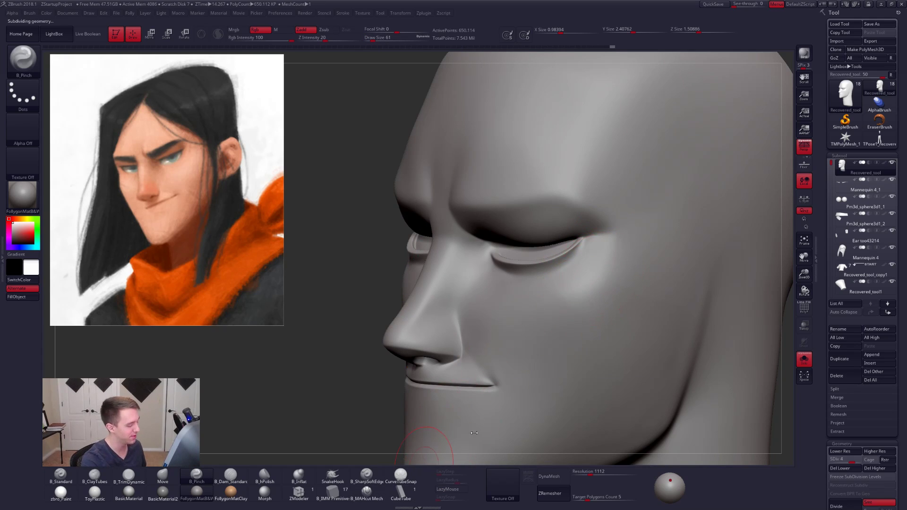
key(l)
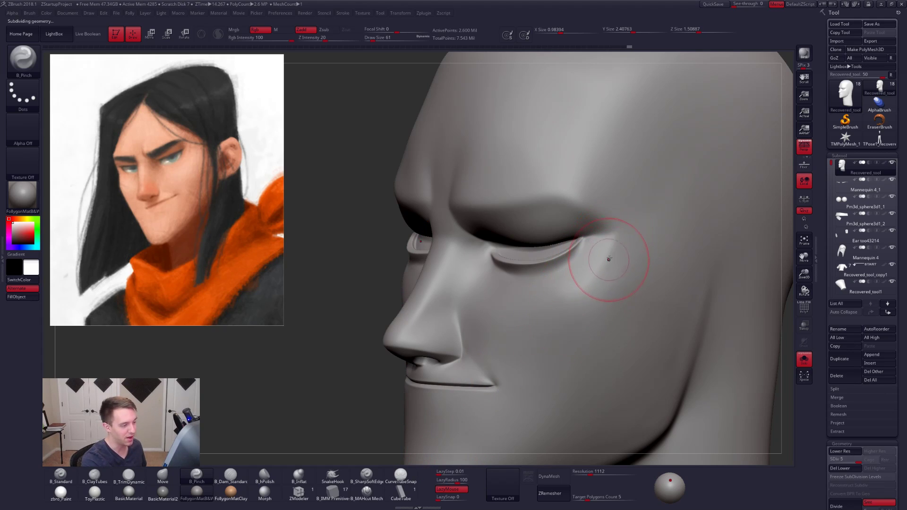
mouse_move(582, 309)
right_down()
mouse_move(666, 308)
mouse_move(594, 288)
right_up()
- Flatten the cheekbone plane with B_TrimDynamic and smooth the cheek at subdivision level 3
key(3)
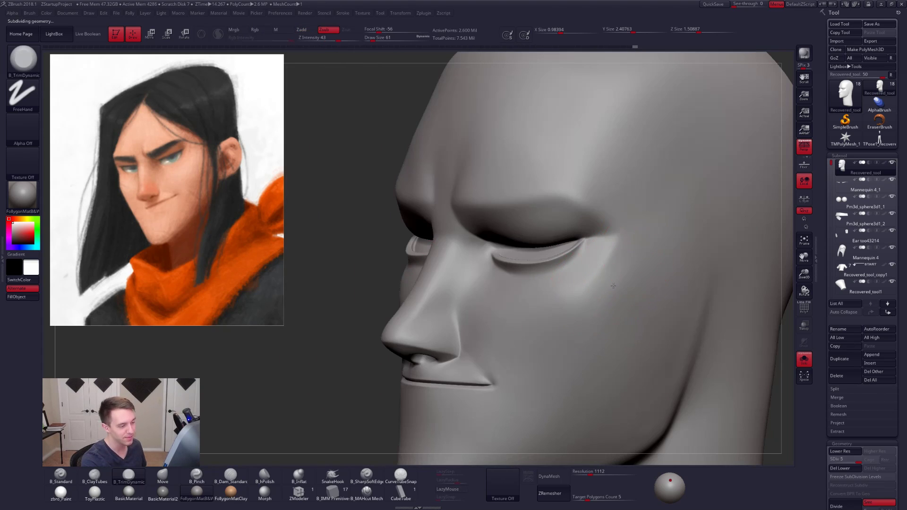
key(shift+d)
key(shift+d)
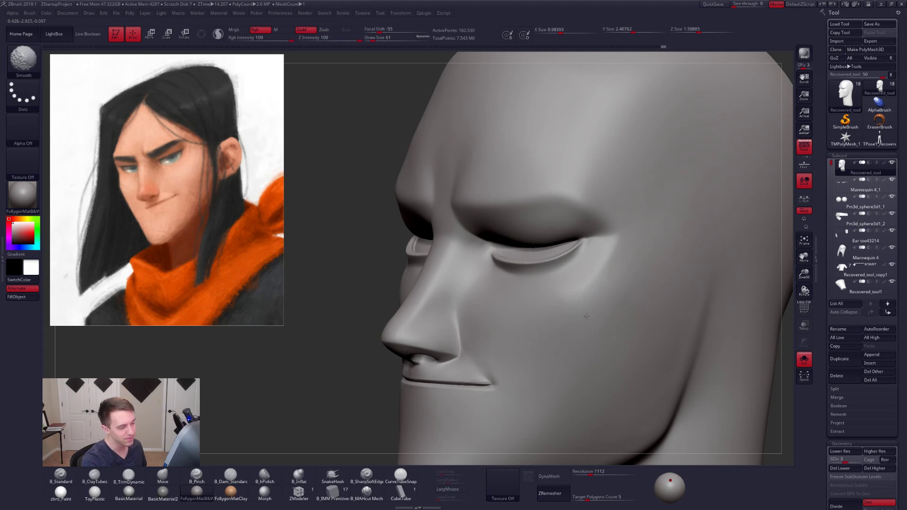
right_drag(598, 308, 673, 271)
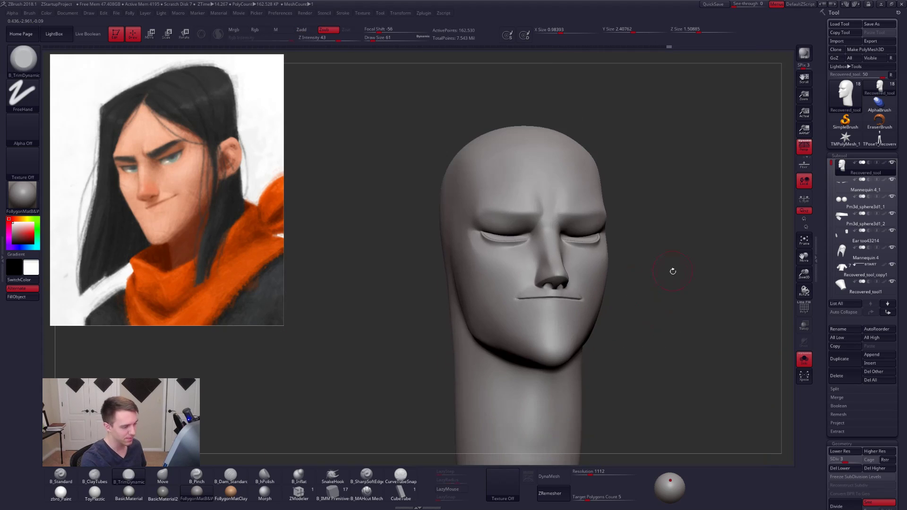
- Show the whole bust again and return the head to subdivision level 5
key(shift+s)
right_drag(691, 373, 706, 359)
key(d)
key(d)
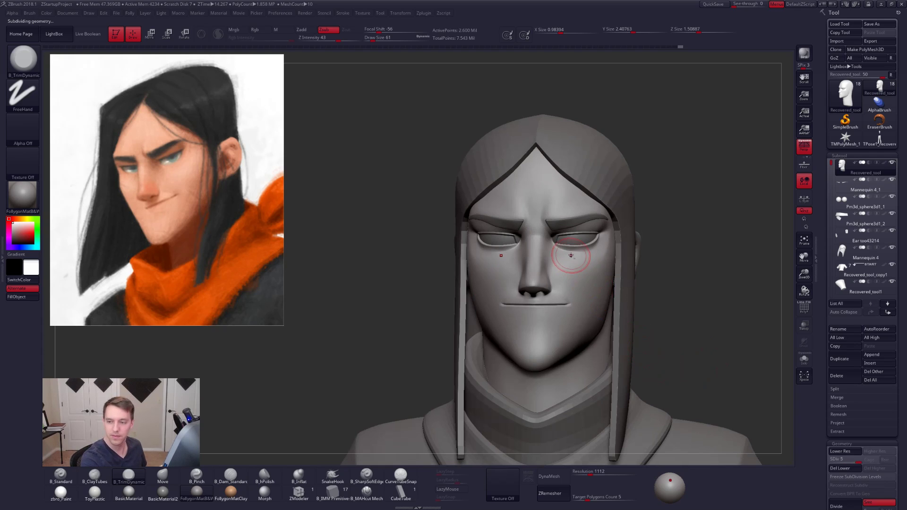
- Isolate the head, flatten the outer cheek with B_TrimDynamic at draw size 54, and smooth it at subdivision level 3
key(shift+s)
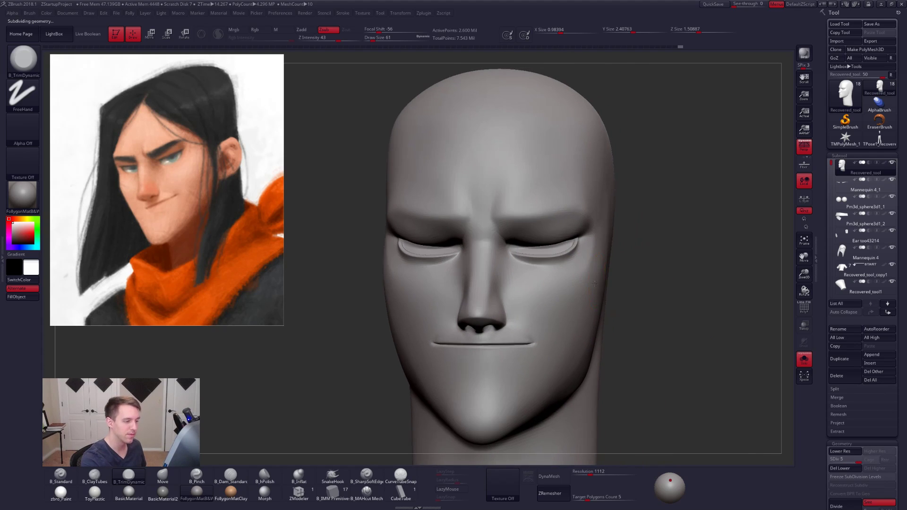
mouse_move(585, 283)
alt+right_down()
mouse_move(562, 298)
mouse_move(568, 290)
alt+right_up()
key(space)
drag(569, 290, 564, 291)
key(shift+d)
key(shift+d)
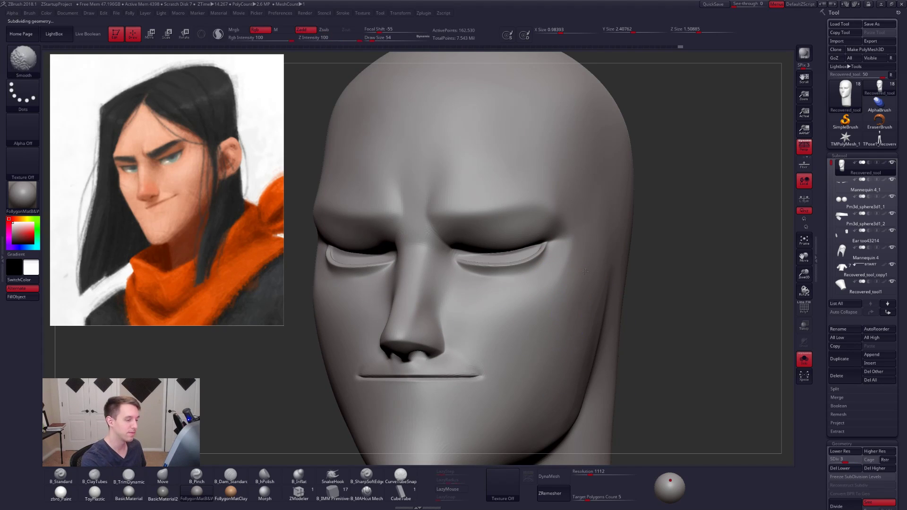
ctrl+right_drag(578, 305, 522, 260)
- Restore the full bust with the head at subdivision level 5 and check it from front and side with PolyFrame toggled
key(shift+s)
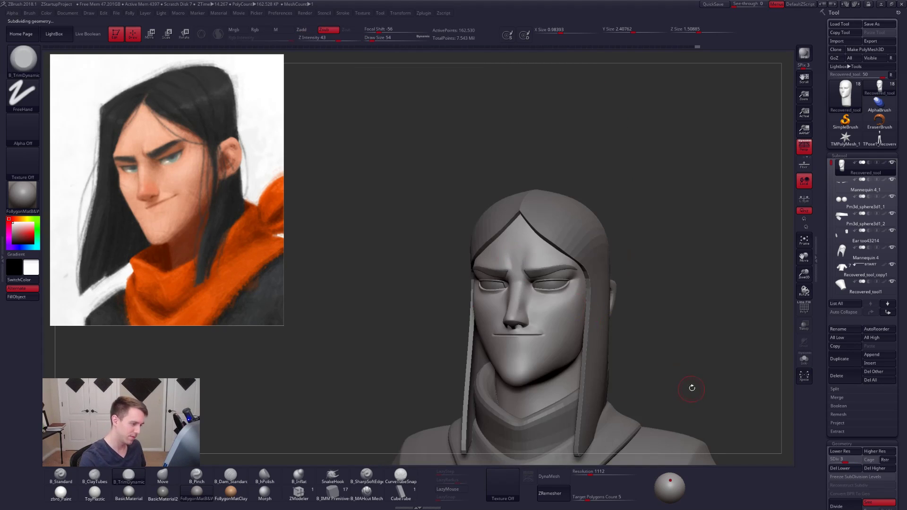
key(d)
key(d)
mouse_move(691, 385)
shift+right_down()
mouse_move(709, 390)
mouse_move(685, 387)
mouse_move(674, 369)
mouse_move(720, 404)
mouse_move(650, 427)
mouse_move(669, 417)
mouse_move(662, 403)
shift+right_up()
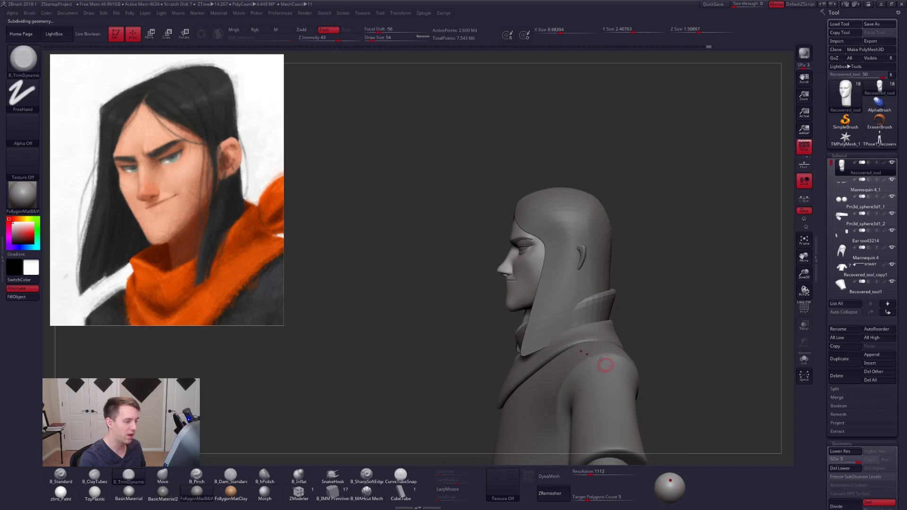
mouse_move(549, 289)
alt+right_down()
mouse_move(587, 320)
mouse_move(579, 320)
mouse_move(596, 312)
mouse_move(644, 340)
alt+right_up()
key(shift+f)
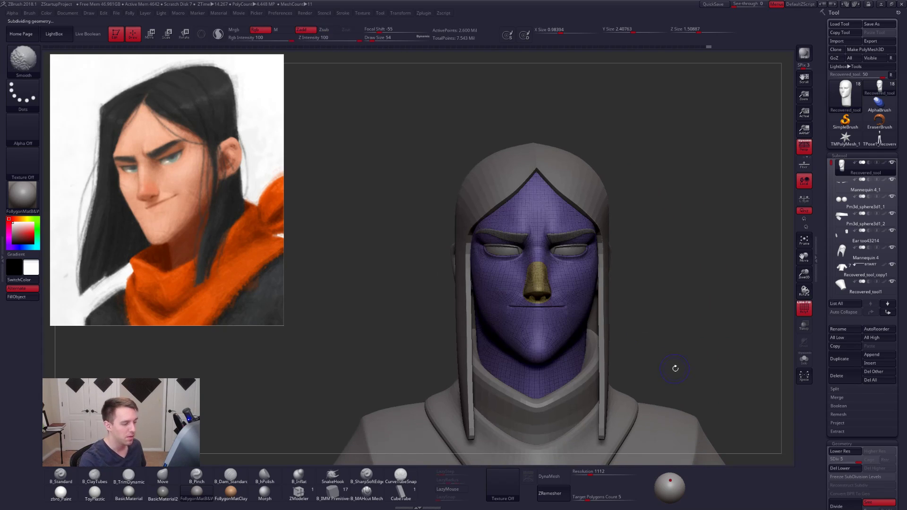
key(shift+f)
- Carve the smile line from the nostril wing toward the mouth corner on the isolated head with B_MAHcut Mech at draw size 21, softening it
mouse_move(677, 371)
right_down()
mouse_move(665, 380)
mouse_move(693, 375)
mouse_move(598, 336)
mouse_move(613, 344)
mouse_move(589, 310)
right_up()
key(space)
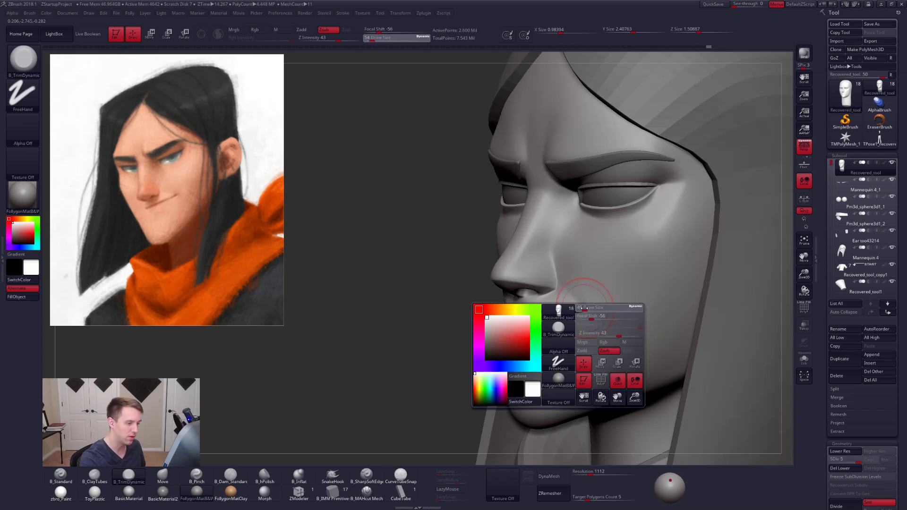
drag(590, 316, 574, 315)
click(377, 498)
key(alt+s)
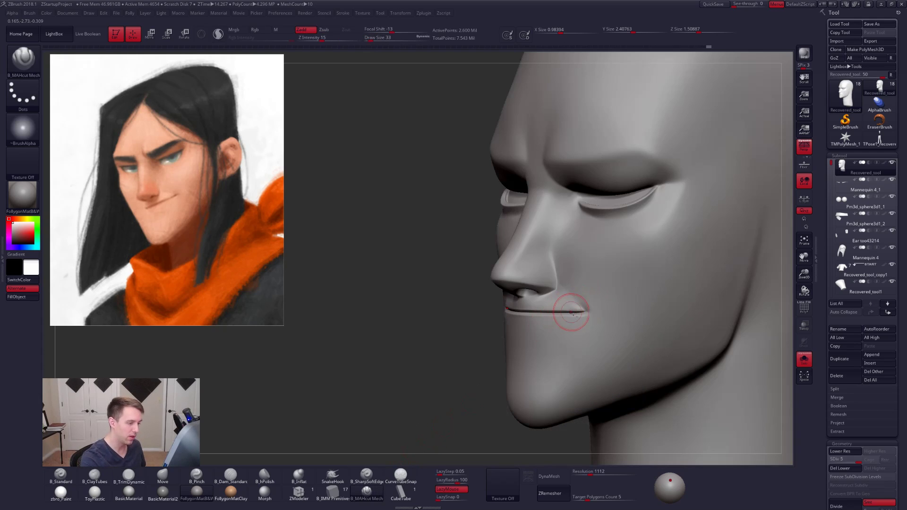
ctrl+right_drag(571, 313, 571, 282)
key(space)
drag(571, 283, 561, 282)
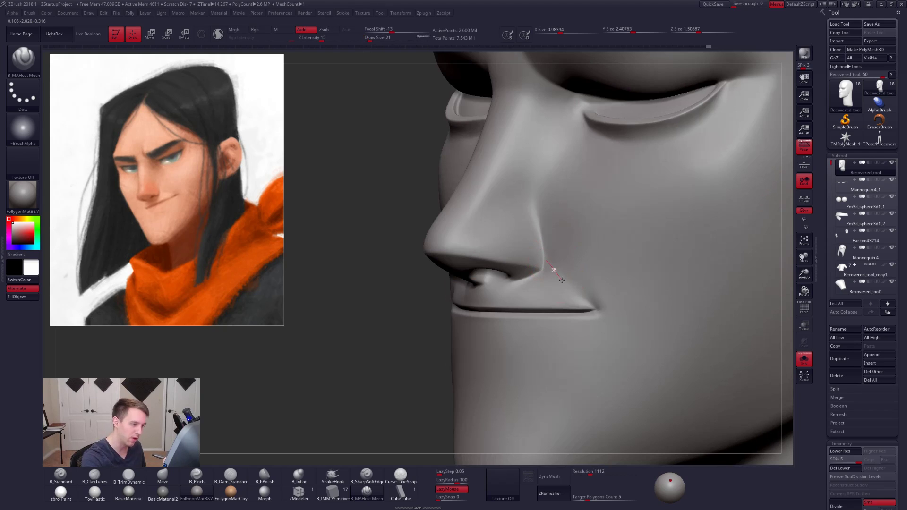
key(shift)
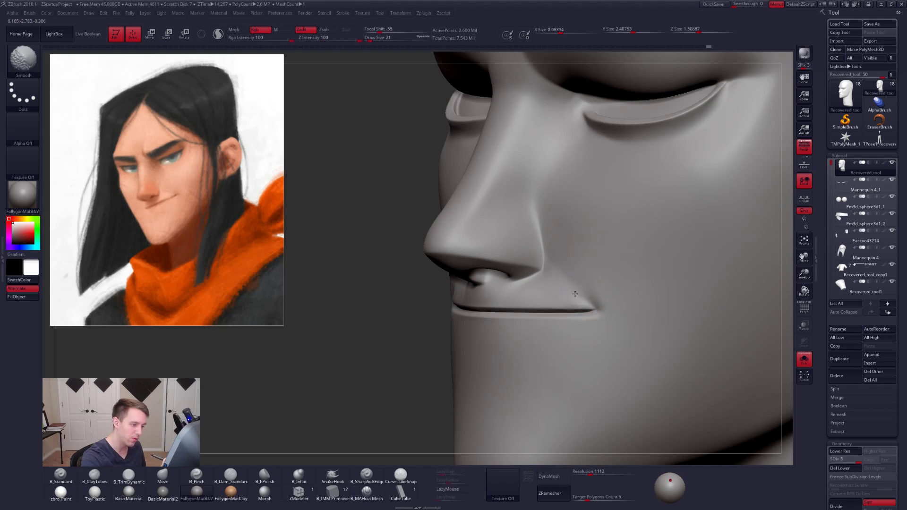
- Try subdividing the head once more and reducing the B_MAHcut Mech draw size to 5 for the mouth corner, undoing the extra level
mouse_move(567, 270)
alt+right_down()
mouse_move(575, 273)
mouse_move(537, 304)
alt+right_up()
drag(607, 309, 608, 308)
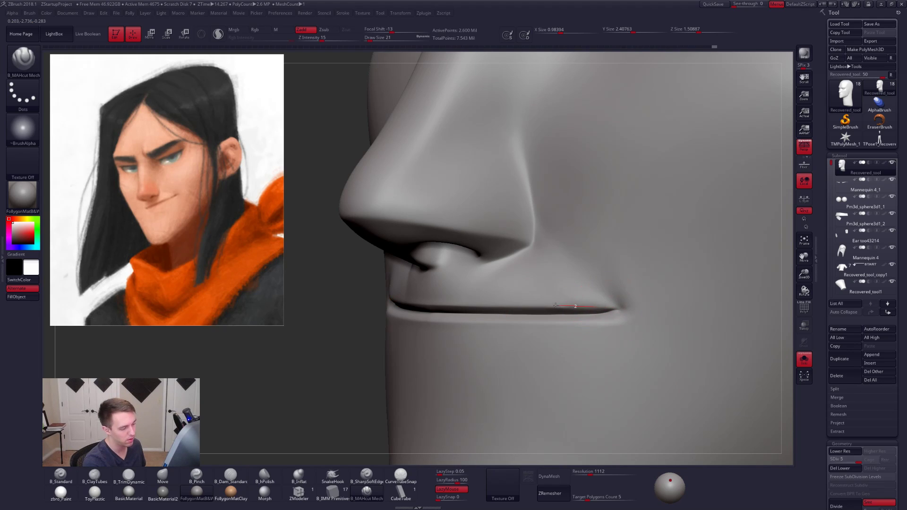
key(ctrl+d)
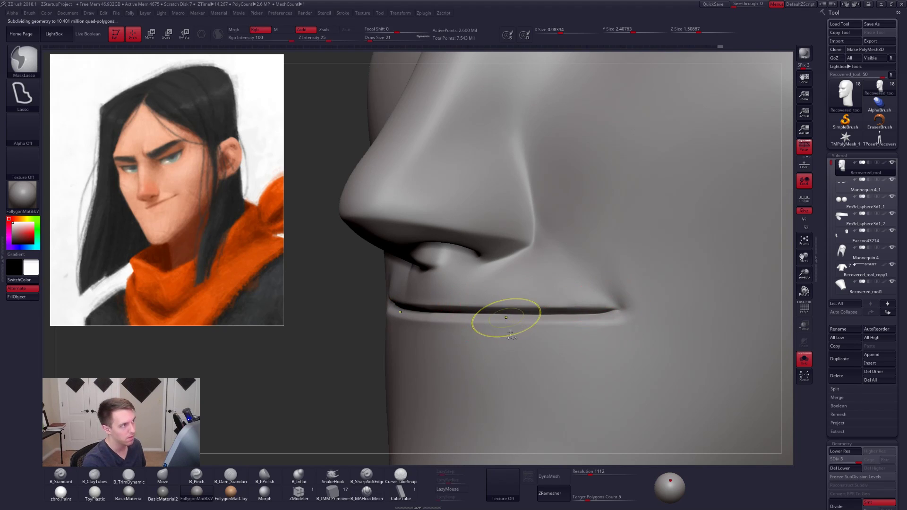
key(space)
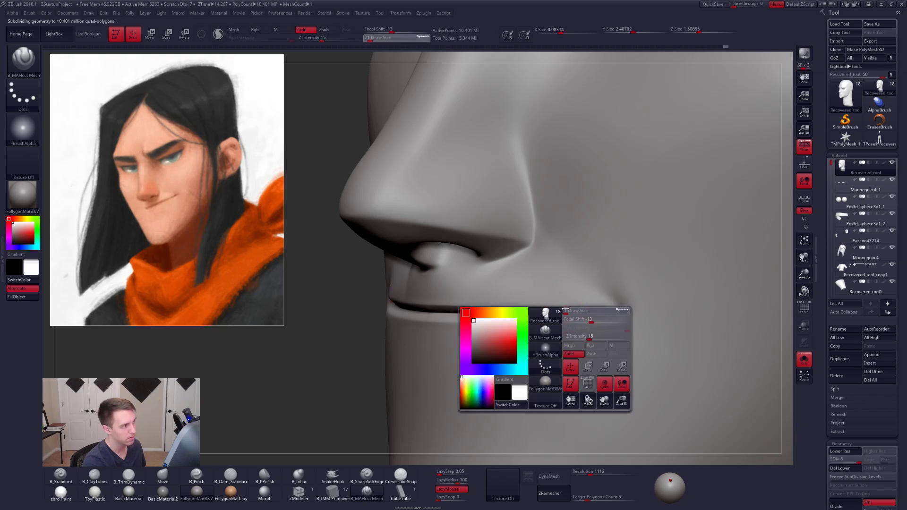
drag(565, 309, 565, 310)
key(ctrl+z)
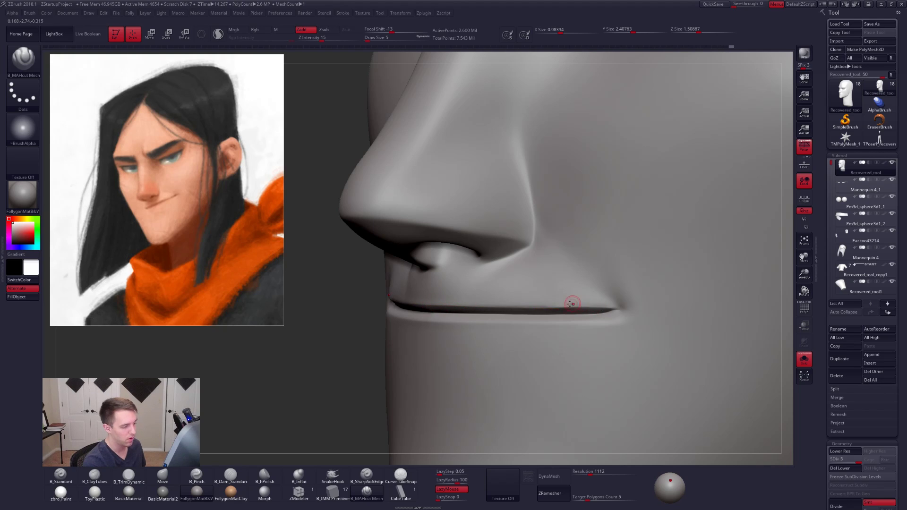
- Lasso-mask the upper lip strip between nose and mouth line, extending past the mouth corner
right_drag(560, 337, 527, 340)
key(ctrl)
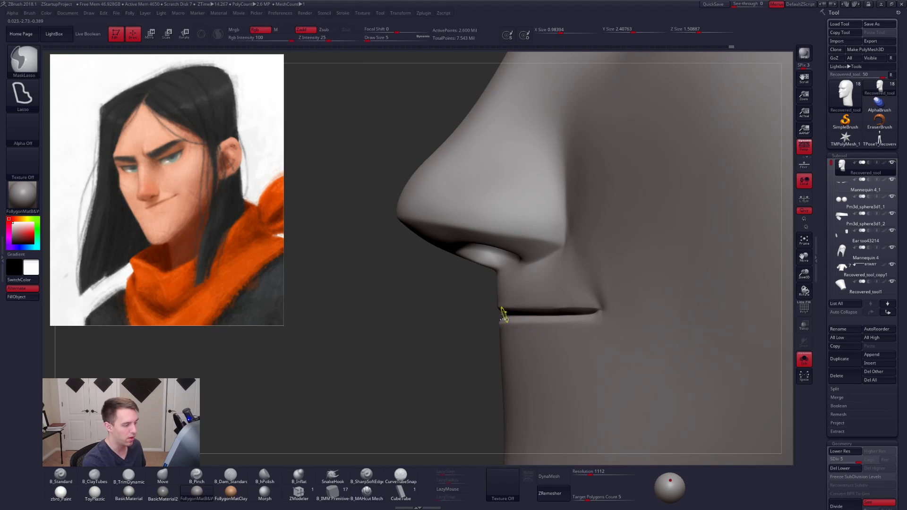
mouse_move(517, 282)
ctrl+mouse_down()
mouse_move(633, 303)
mouse_move(641, 313)
ctrl+mouse_up()
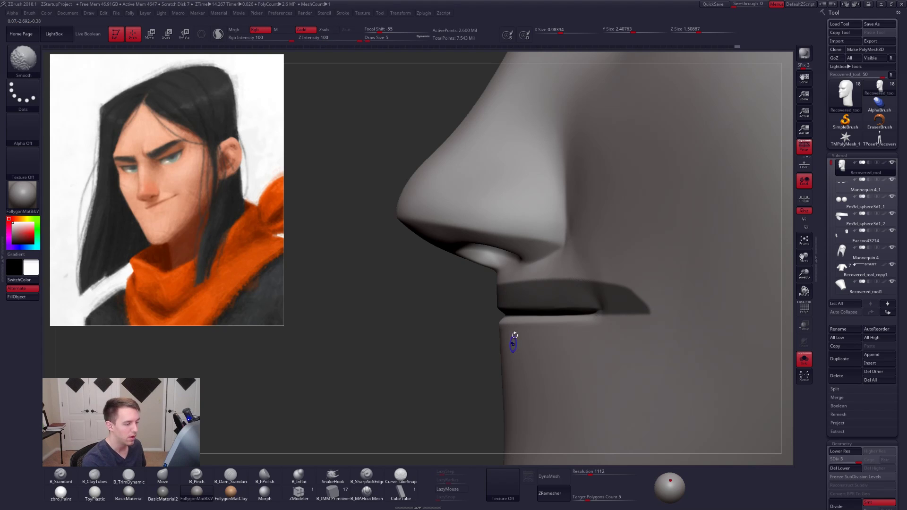
- Drop the head to subdivision level 3 with perspective off, and blur and invert the upper-lip mask
key(shift+d)
key(shift+d)
key(p)
ctrl+right_drag(557, 275, 579, 302)
ctrl+click(597, 306)
ctrl+click(465, 351)
ctrl+click(581, 312)
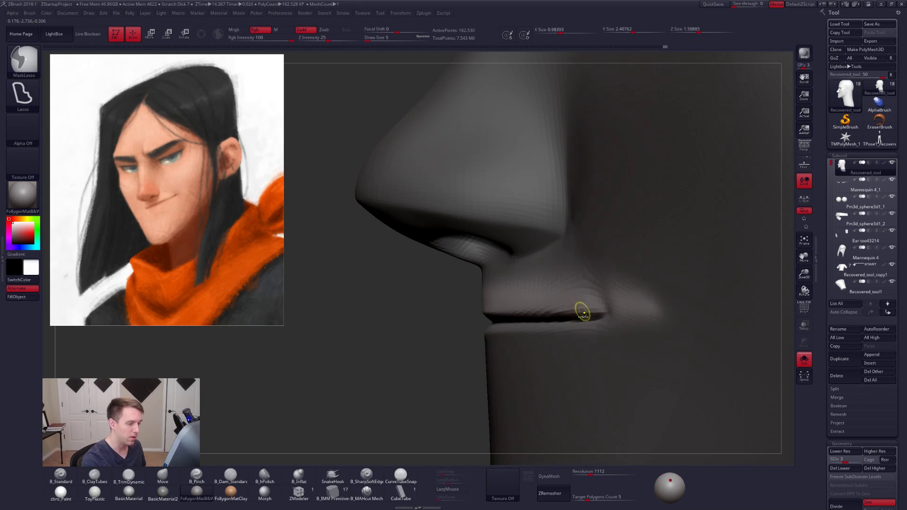
- Adjust the upper lip at the mouth corner with the Move brush at draw size 21, and return to subdivision level 5
key(space)
drag(589, 313, 592, 313)
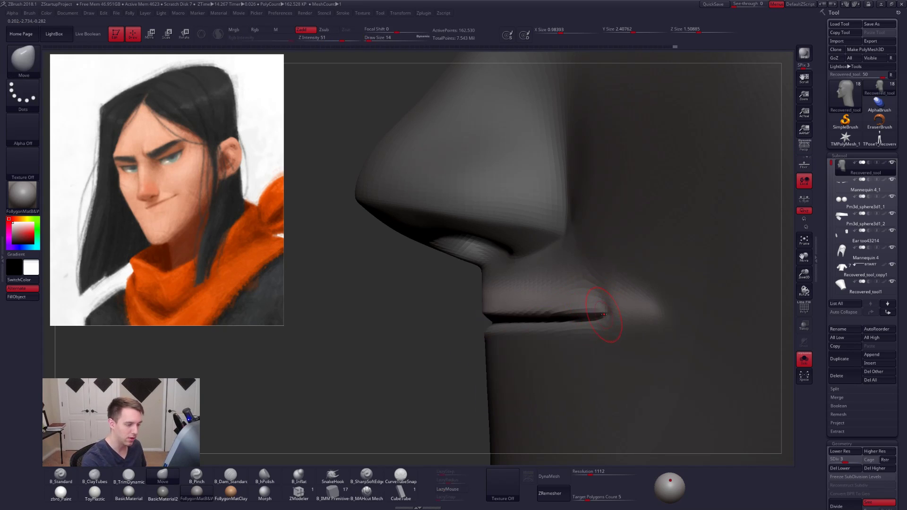
ctrl+click(607, 317)
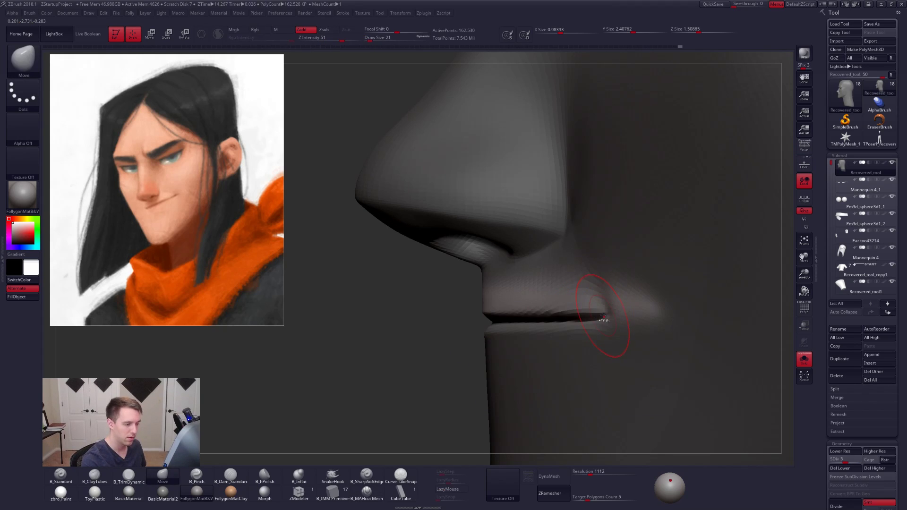
key(space)
drag(593, 315, 599, 315)
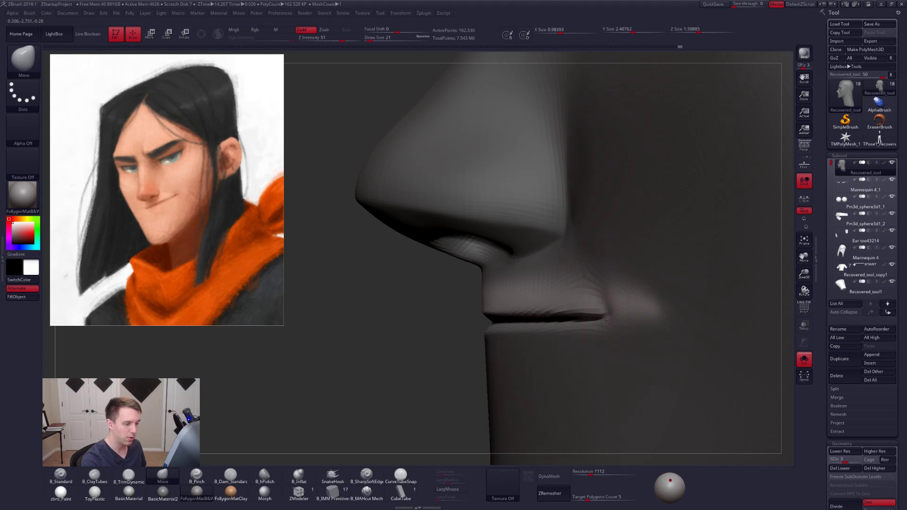
right_drag(604, 317, 667, 316)
key(d)
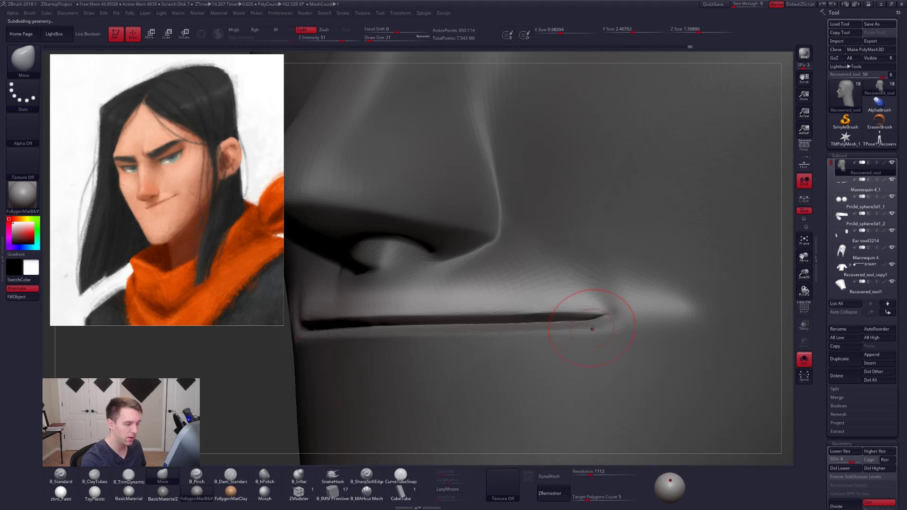
key(d)
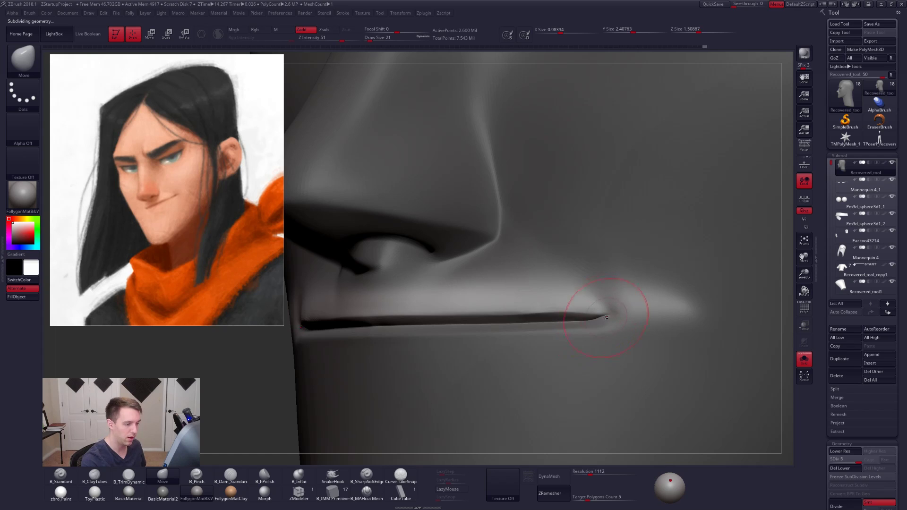
- Invert the mask to protect the upper lip and reshape the lower lip near the mouth corner with the Move brush
drag(580, 322, 562, 322)
right_drag(567, 326, 492, 335)
ctrl+click(440, 362)
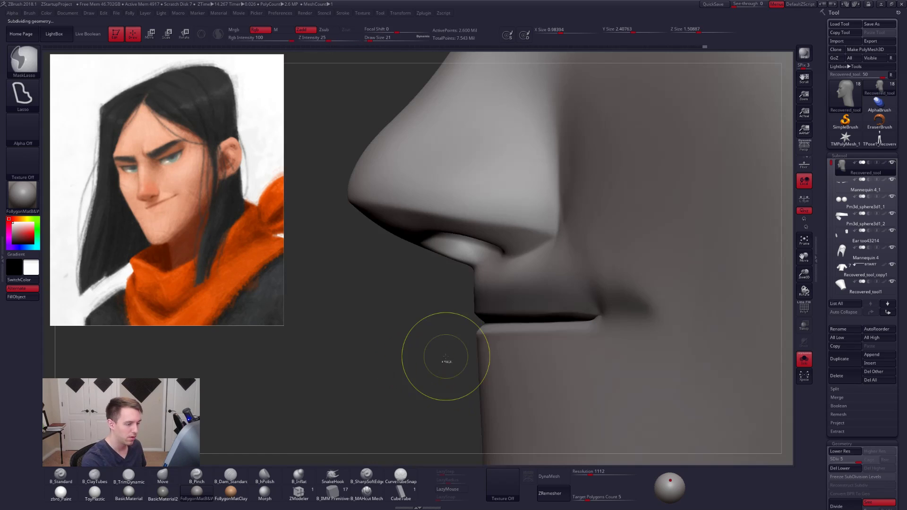
right_drag(594, 328, 633, 327)
drag(591, 328, 585, 327)
mouse_move(586, 326)
right_down()
mouse_move(589, 336)
mouse_move(562, 331)
right_up()
- Carve the lower lip's edge toward the mouth corner with B_MAHcut Mech at draw size 12, redoing the stroke, and clear the mask
key(4)
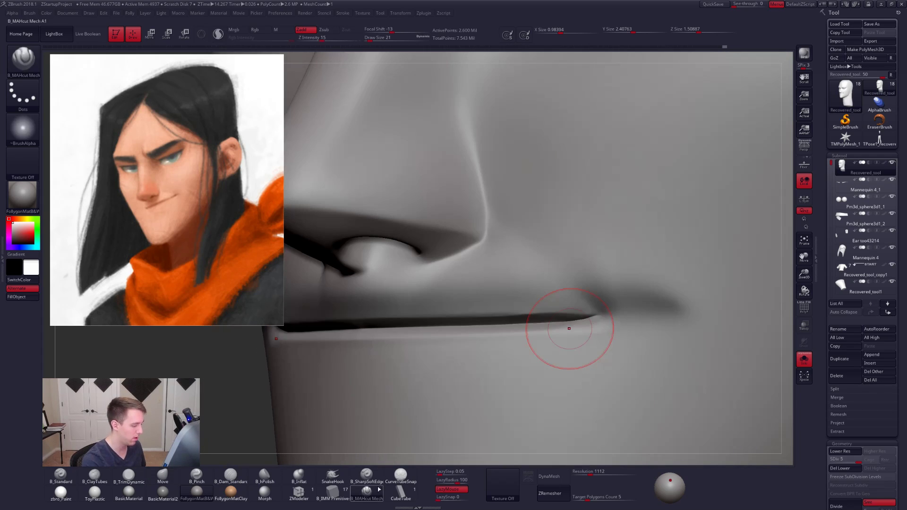
key(space)
drag(554, 340, 552, 330)
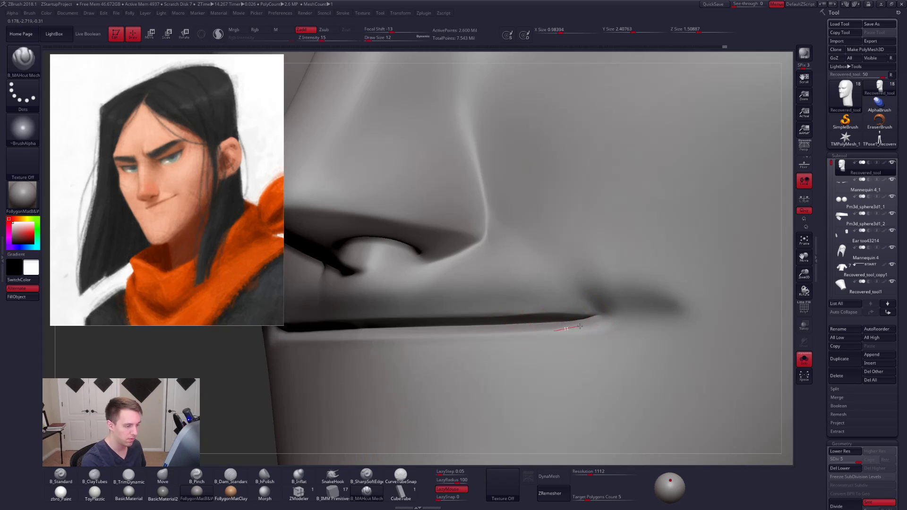
drag(616, 312, 618, 311)
drag(528, 341, 526, 341)
key(ctrl+z)
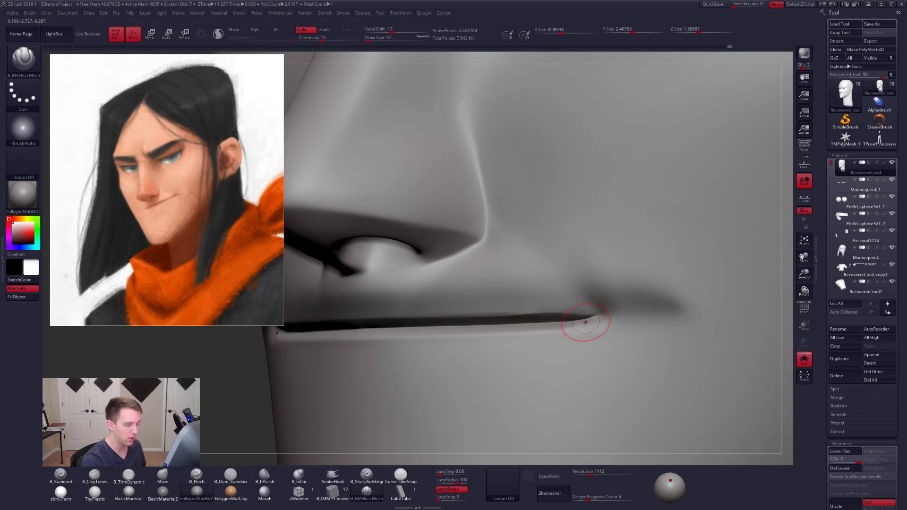
shift+drag(585, 322, 550, 331)
ctrl+drag(241, 412, 251, 401)
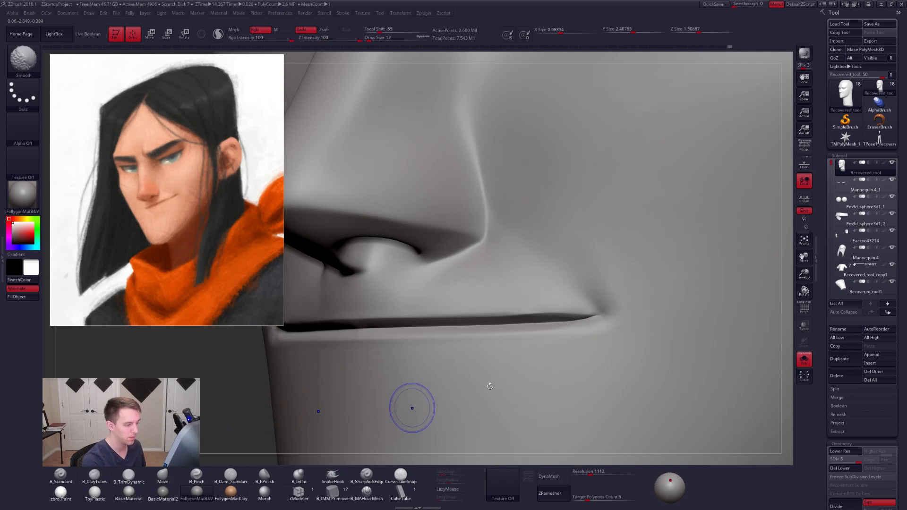
- Examine the mouth's topology at lower subdivision levels with PolyFrame on, and return to level 5
key(shift+d)
key(shift+d)
key(shift+f)
key(shift+d)
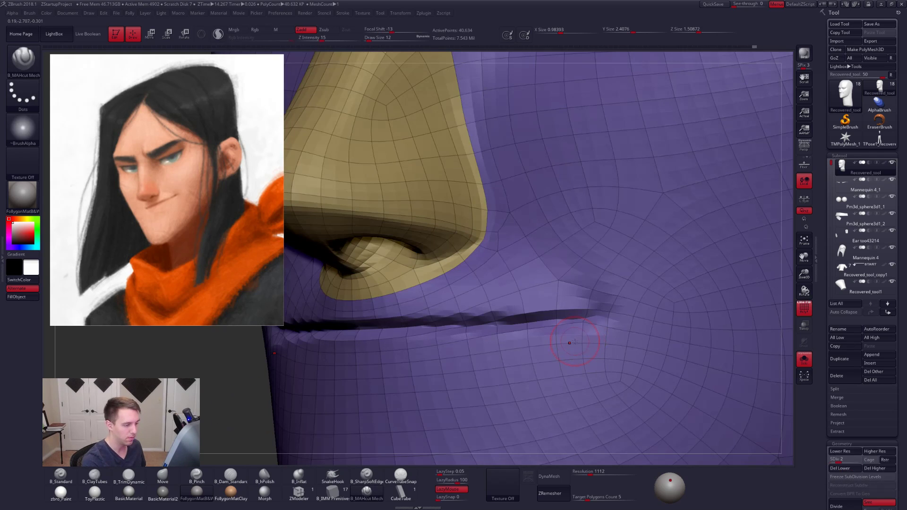
key(d)
key(d)
key(d)
key(shift+f)
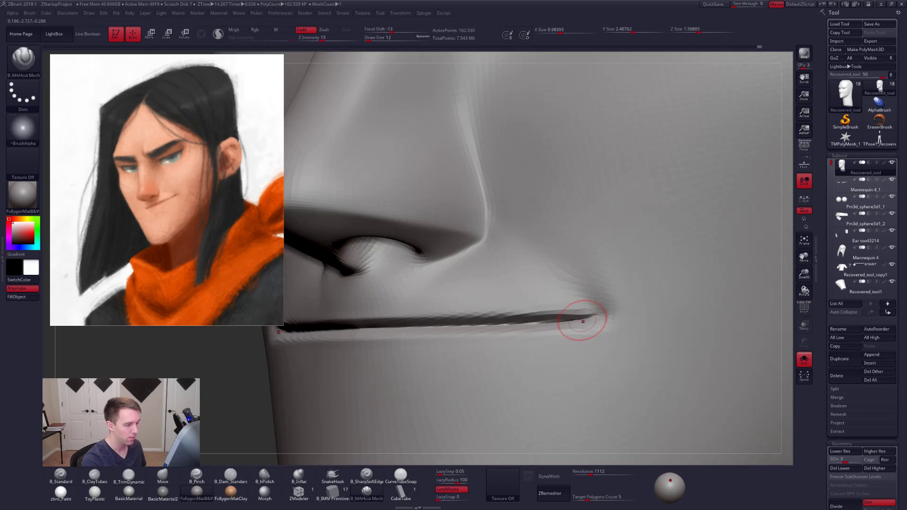
- Mask the head above the lower lip with a topological Transpose mask starting at the mouth corner
key(w)
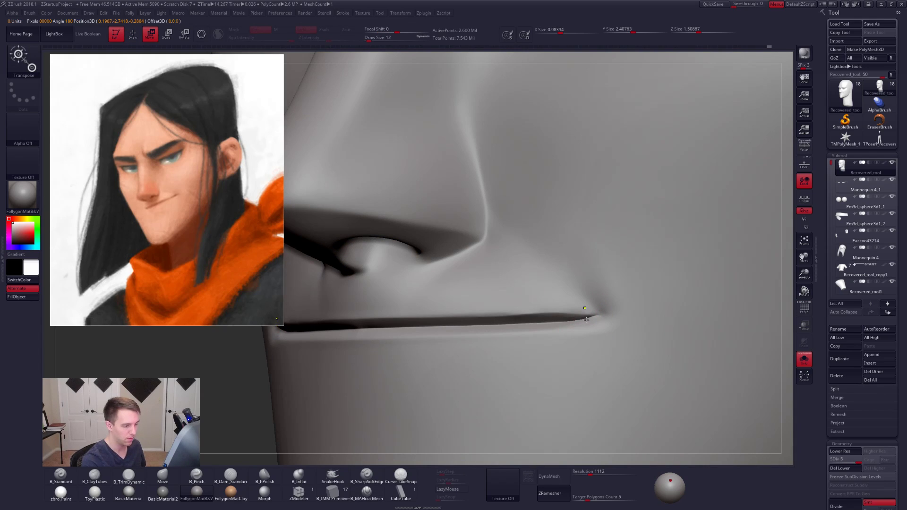
ctrl+click(584, 312)
ctrl+drag(586, 324, 586, 329)
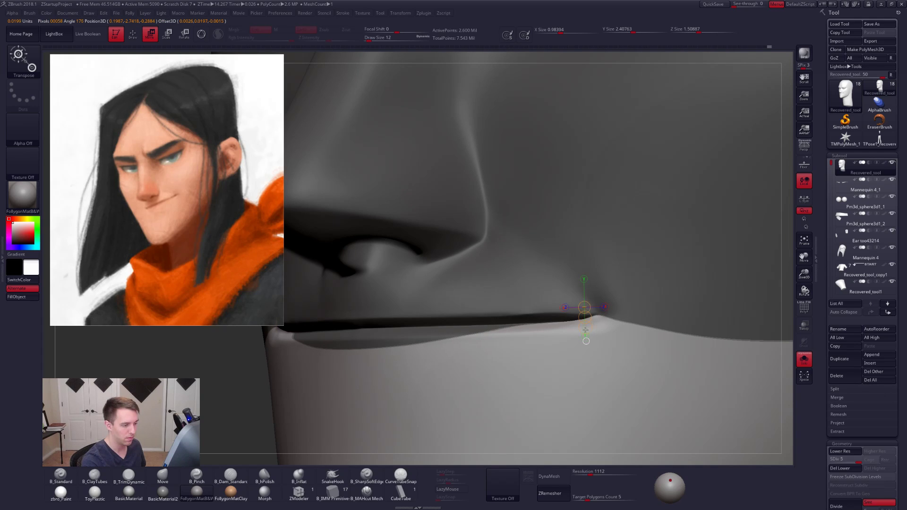
key(q)
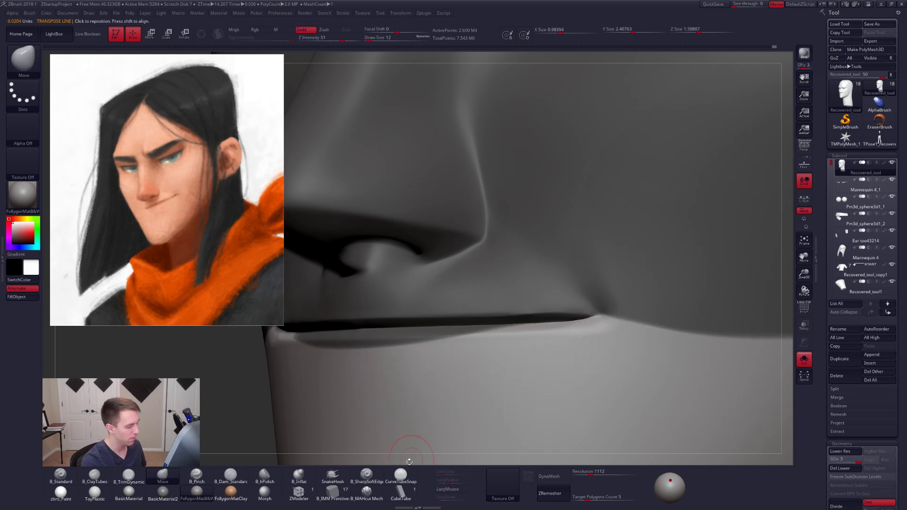
- Carve the exposed lower lip edge up to the mouth corner with B_MAHcut Mech at draw size 12, and clear the mask
click(367, 499)
right_drag(500, 378, 444, 382)
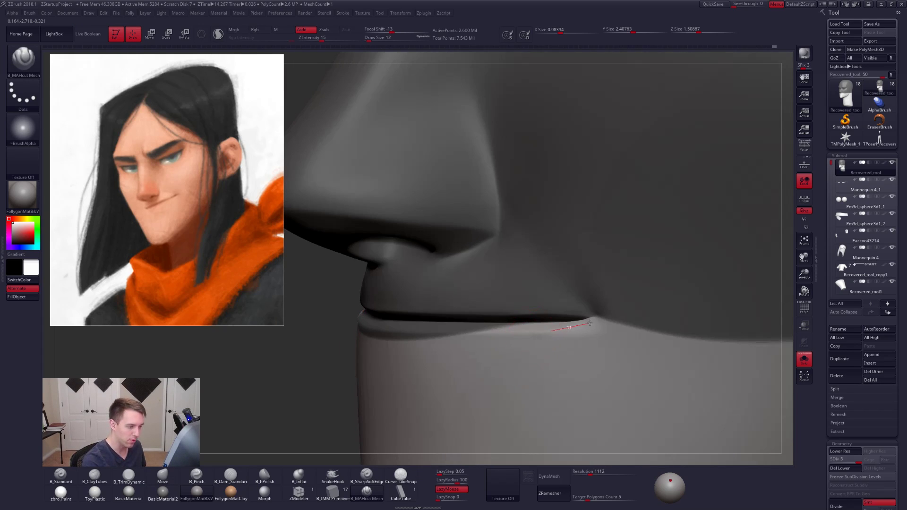
right_drag(608, 313, 588, 325)
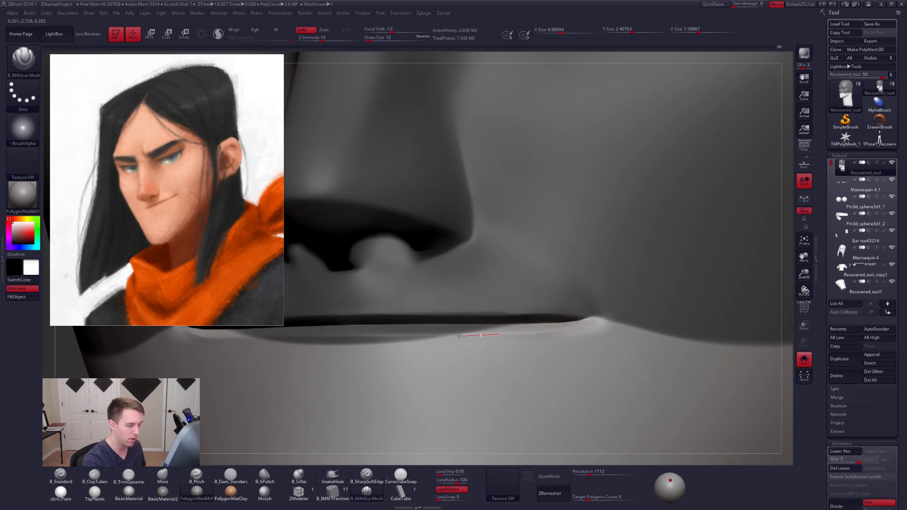
drag(458, 336, 457, 336)
mouse_move(557, 336)
shift+mouse_down()
mouse_move(583, 343)
mouse_move(574, 348)
shift+mouse_up()
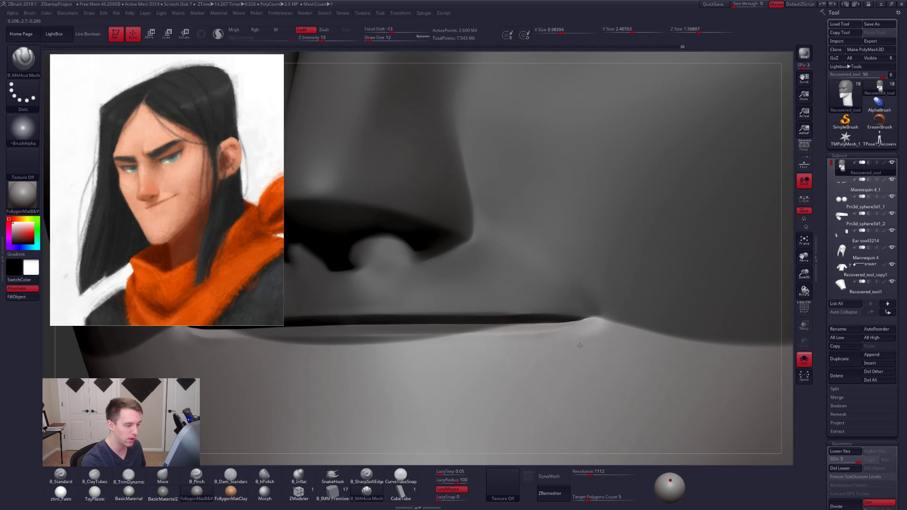
mouse_move(580, 345)
right_down()
mouse_move(588, 334)
mouse_move(483, 364)
right_up()
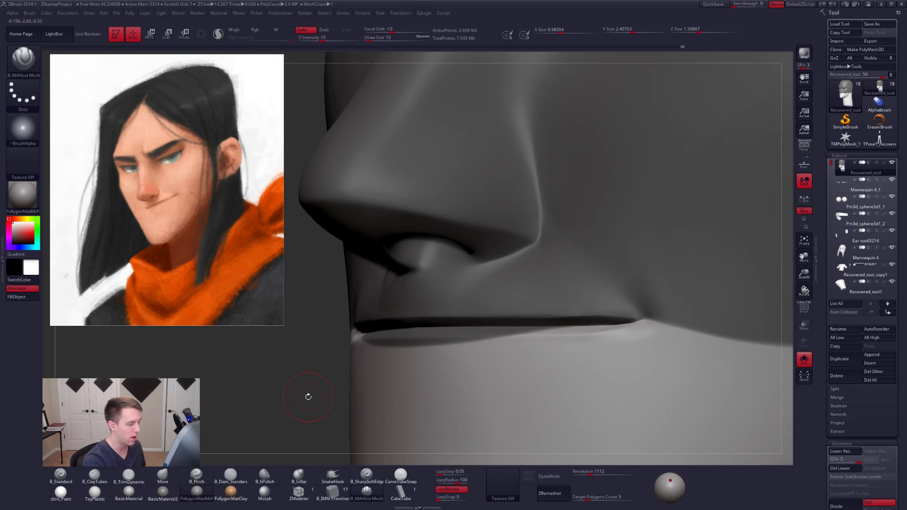
ctrl+drag(303, 402, 308, 404)
- Sharpen the unmasked lower and upper lip edges along the mouth line with B_MAHcut Mech strokes running into the corner
right_drag(586, 344, 620, 323)
drag(614, 327, 574, 333)
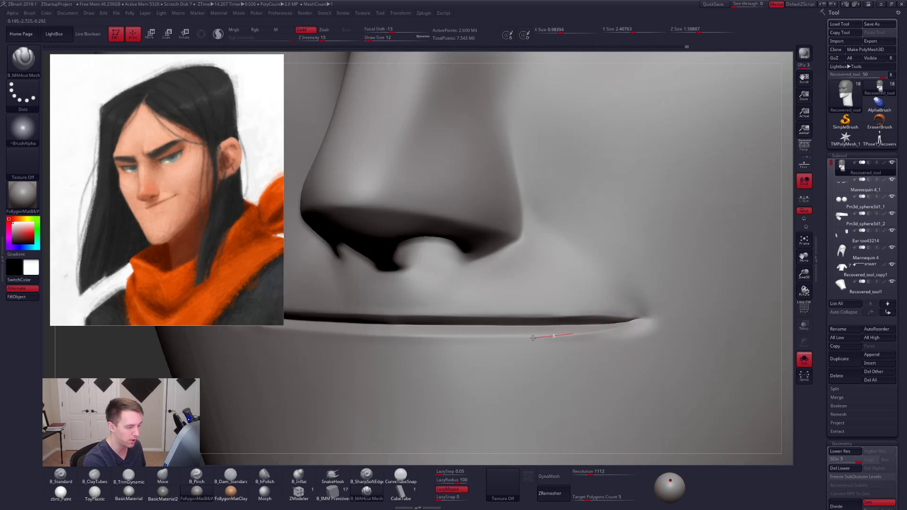
right_drag(483, 349, 436, 317)
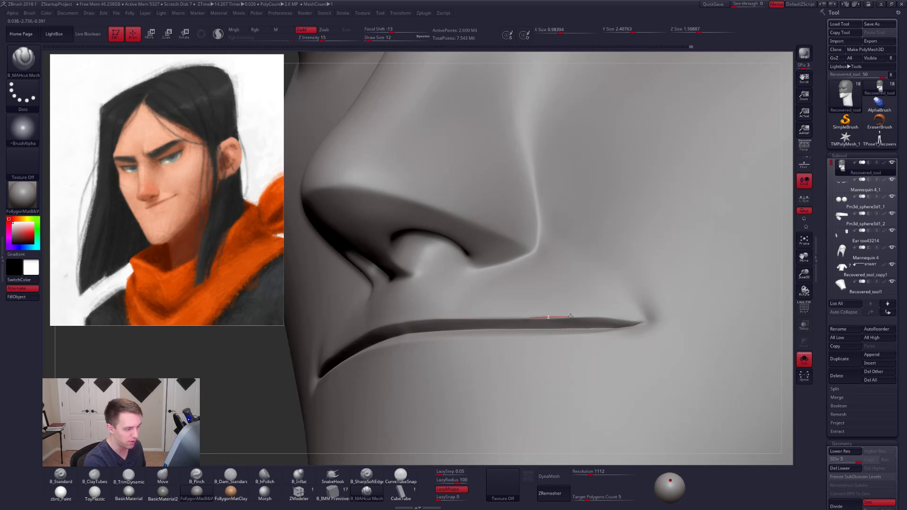
drag(631, 323, 640, 324)
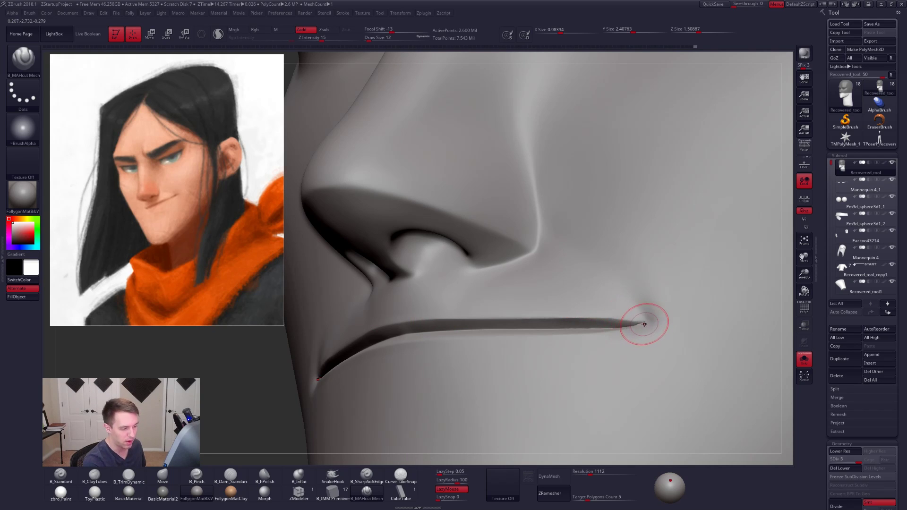
right_drag(646, 348, 635, 326)
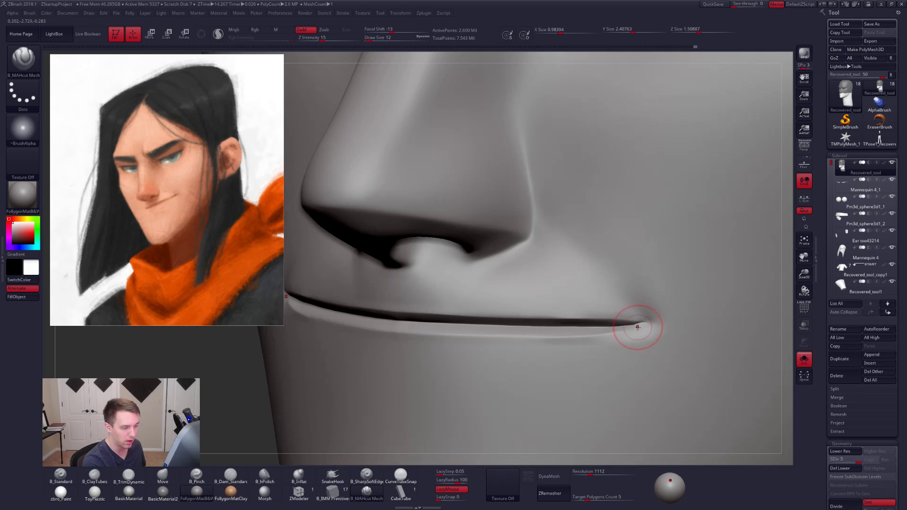
- Reshape the lower lip at the mouth corner with the Move brush at draw size 18
key(b)
key(m)
key(v)
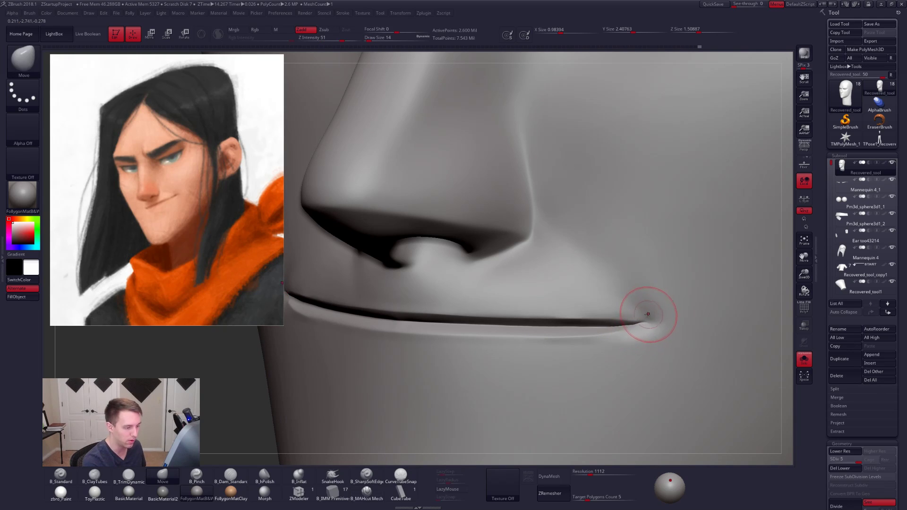
key(ctrl+f)
click(657, 315)
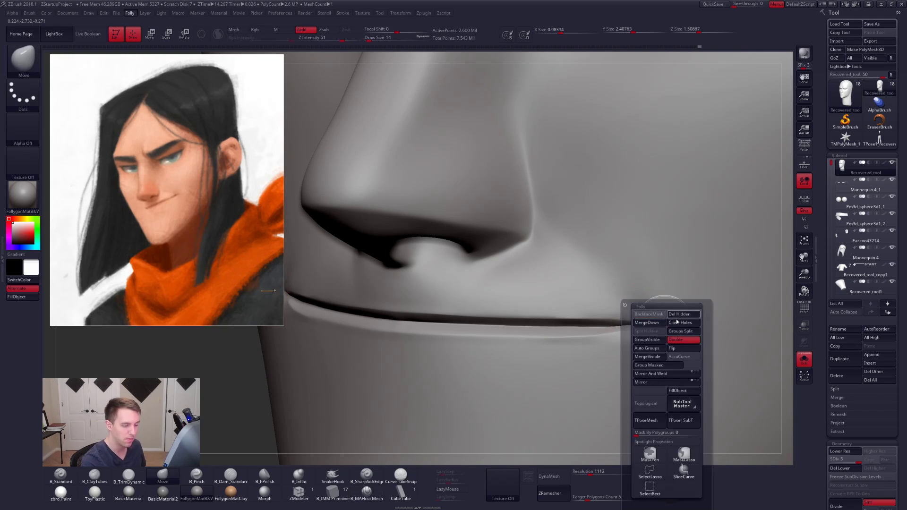
right_drag(649, 269, 615, 274)
key(space)
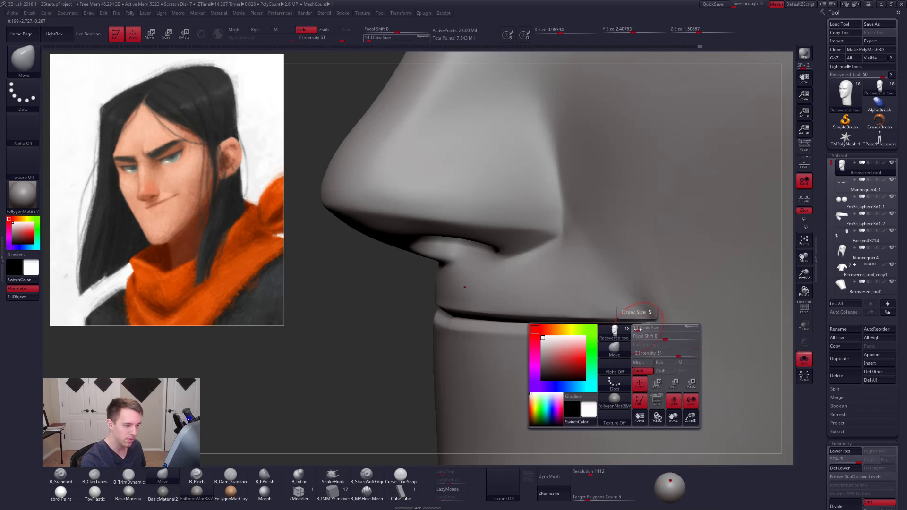
drag(639, 326, 643, 326)
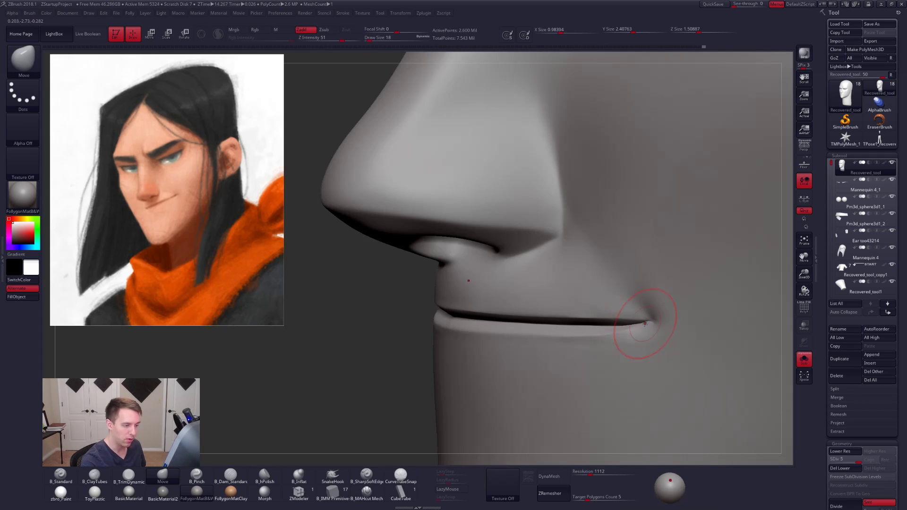
mouse_move(645, 323)
right_down()
mouse_move(658, 337)
mouse_move(641, 342)
right_up()
- Flatten the surface below the mouth corner with B_TrimDynamic at draw size 12, and hide the reference portrait
key(ctrl+f)
click(683, 353)
key(space)
drag(643, 351, 639, 351)
key(3)
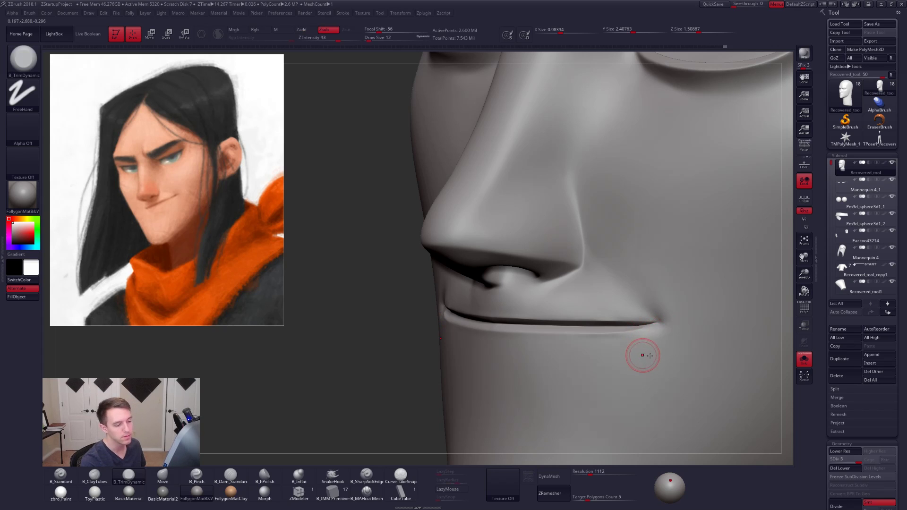
right_drag(643, 356, 658, 346)
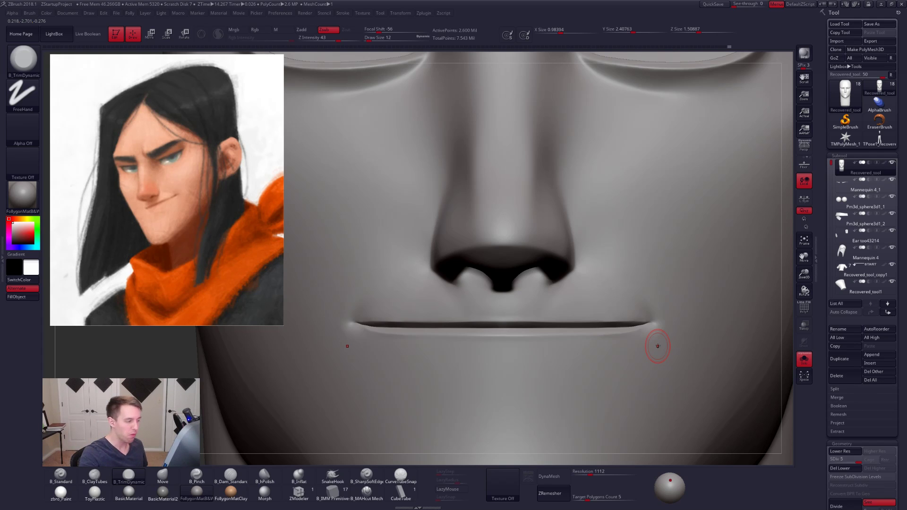
key(shift+z)
- Mask the upper lip and the lower cheek around the mouth corner, leaving the smile-line side of the cheek exposed
alt+right_drag(381, 347, 459, 309)
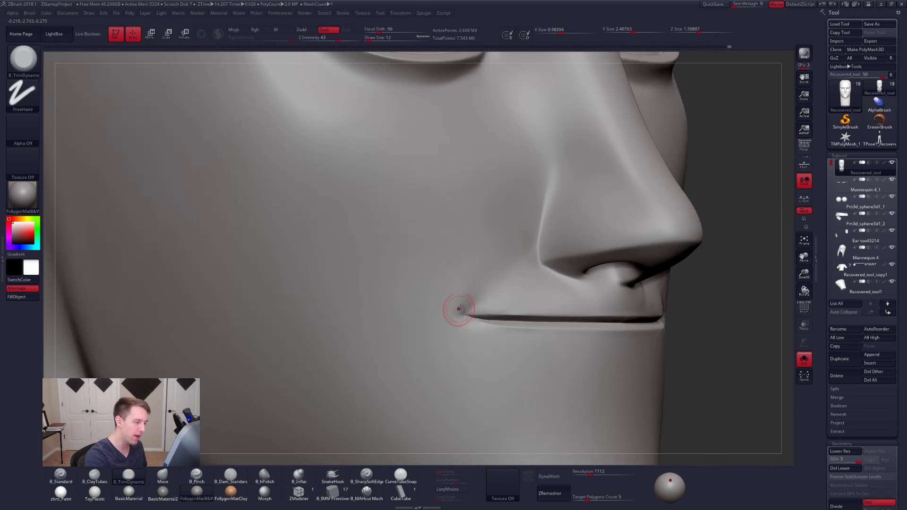
mouse_move(534, 255)
ctrl+mouse_down()
mouse_move(455, 332)
mouse_move(565, 450)
mouse_move(709, 358)
ctrl+mouse_up()
right_drag(499, 334, 525, 354)
key(space)
drag(496, 320, 521, 294)
- Build up the unmasked smile fold from the mouth corner toward the nostril with B_ClayTubes
key(2)
key(bracketright)
key(space)
drag(521, 300, 499, 315)
key(space)
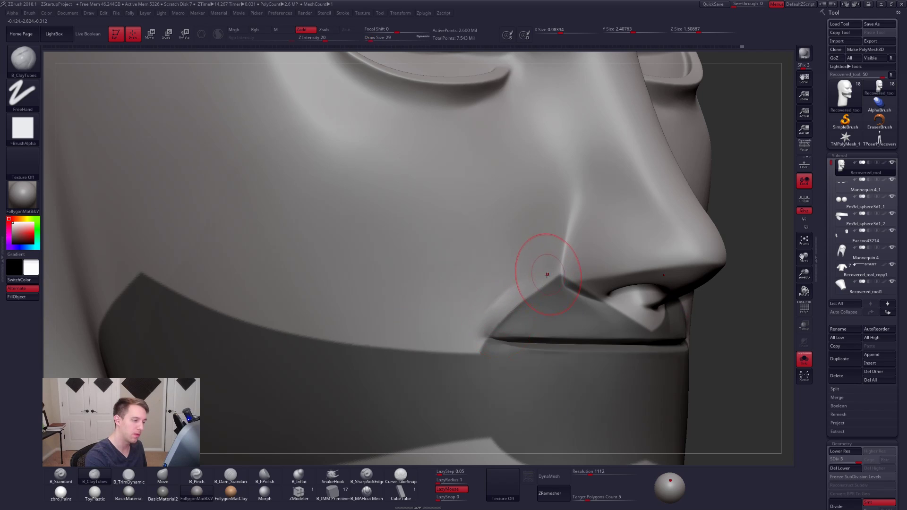
- Unmask a patch below the mouth corner, refine the mask edge there, and extend the B_ClayTubes fold around the corner
key(ctrl)
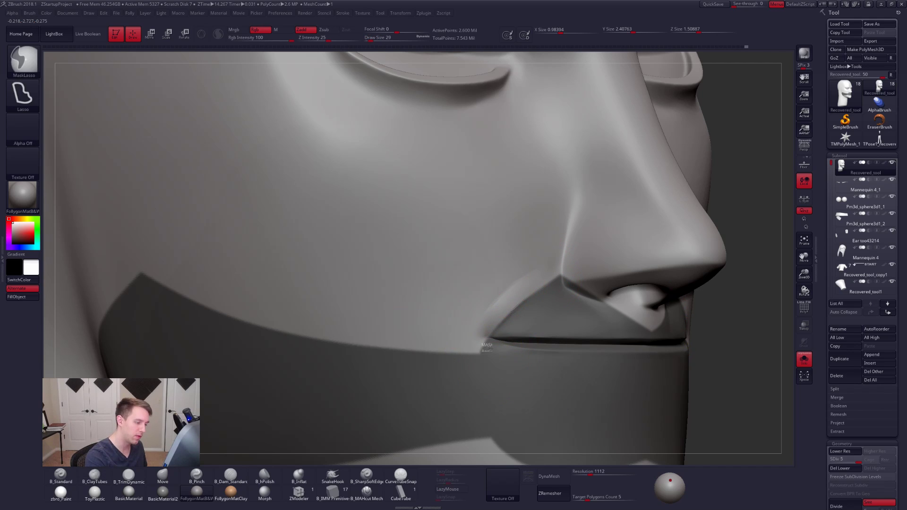
mouse_move(507, 357)
mouse_down()
mouse_move(484, 376)
mouse_move(453, 331)
mouse_move(533, 380)
mouse_move(486, 397)
mouse_move(408, 299)
mouse_move(408, 266)
mouse_up()
key(ctrl)
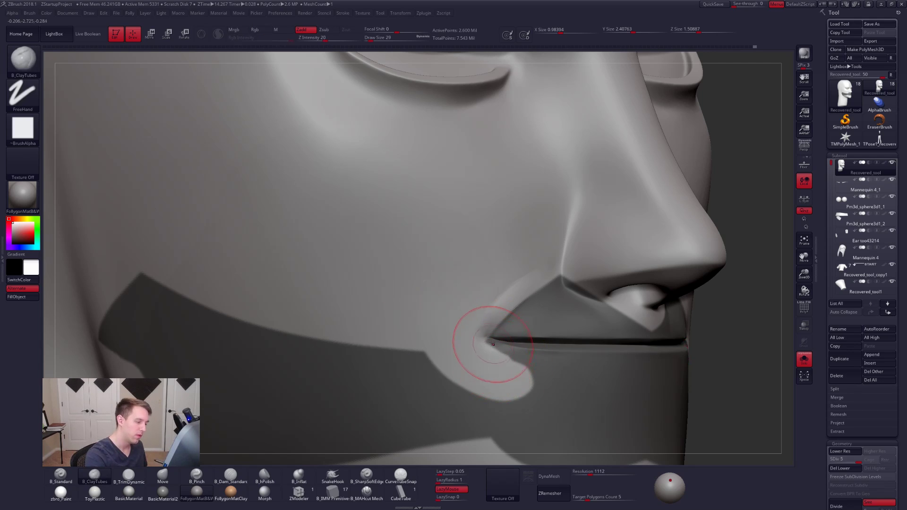
key(ctrl)
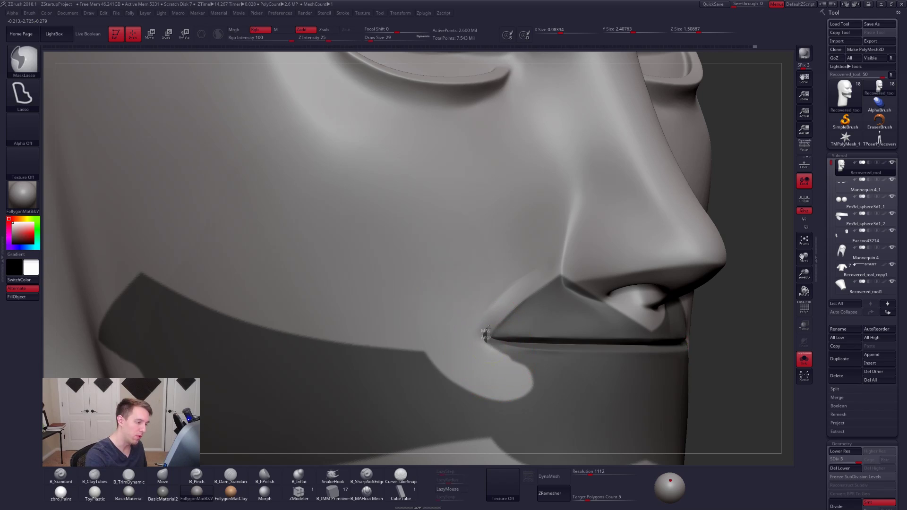
mouse_move(529, 317)
ctrl+mouse_down()
mouse_move(494, 336)
mouse_move(501, 317)
ctrl+mouse_up()
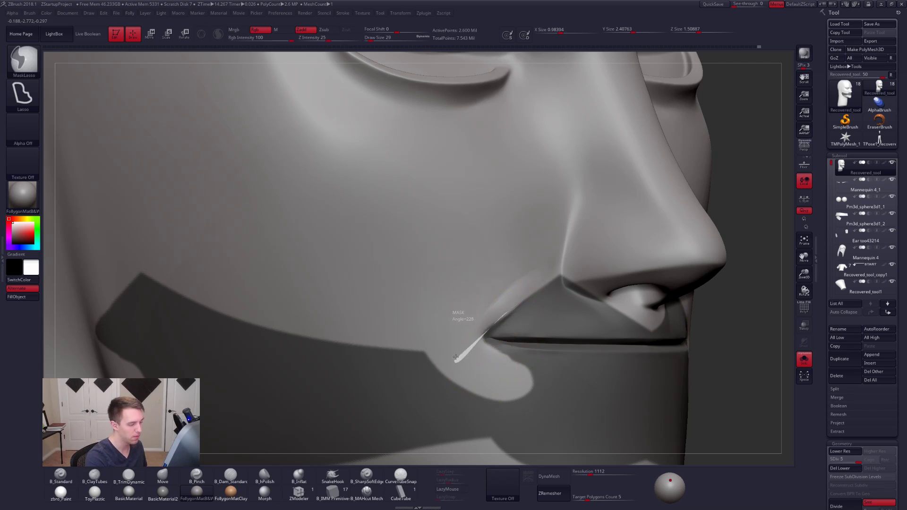
ctrl+drag(455, 358, 508, 317)
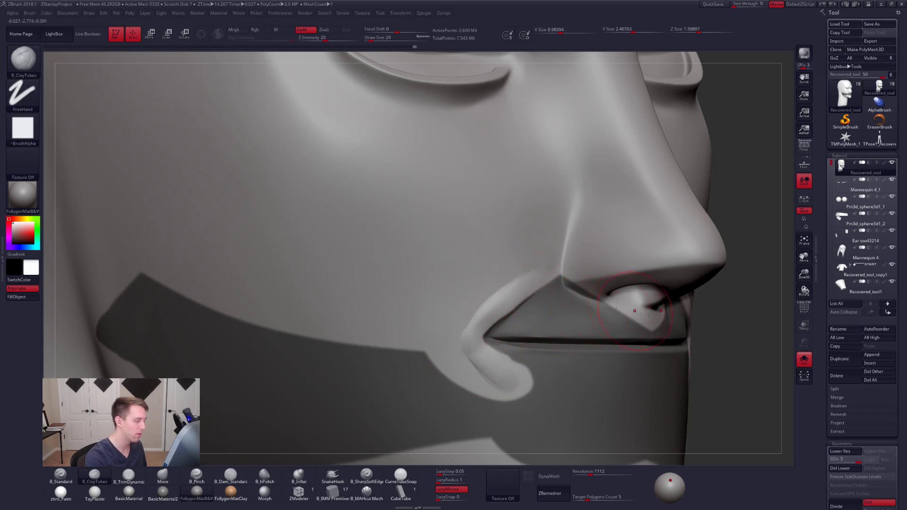
- Clear the mask, smooth the new fold's inner edge at draw size 9, and step down one subdivision level
ctrl+drag(705, 308, 712, 316)
key(space)
drag(516, 357, 504, 358)
shift+drag(506, 318, 522, 303)
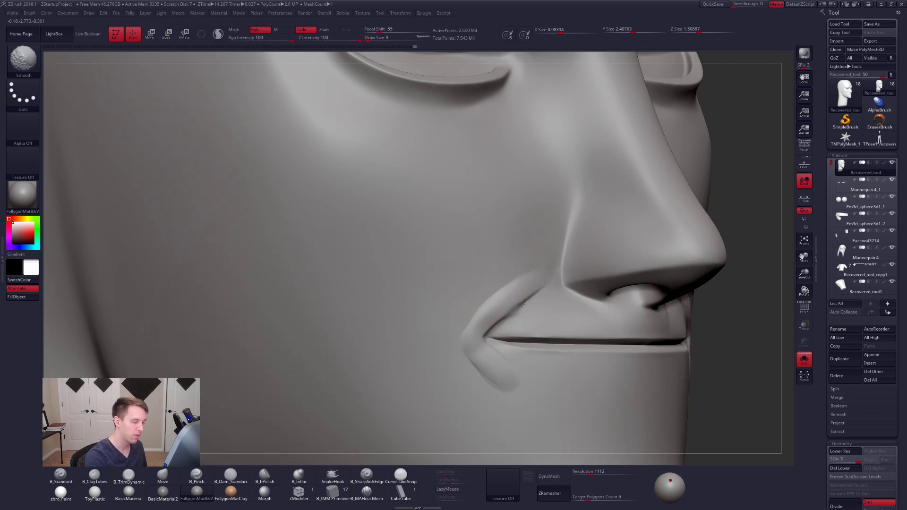
key(shift+d)
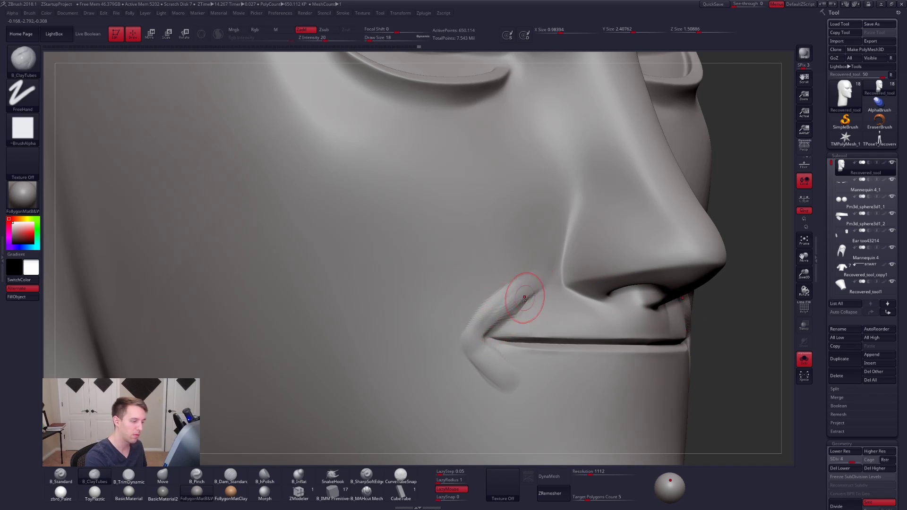
- Return to the highest subdivision level and carve the crease between upper lip and smile fold with B_MAHcut Mech
click(366, 491)
key(d)
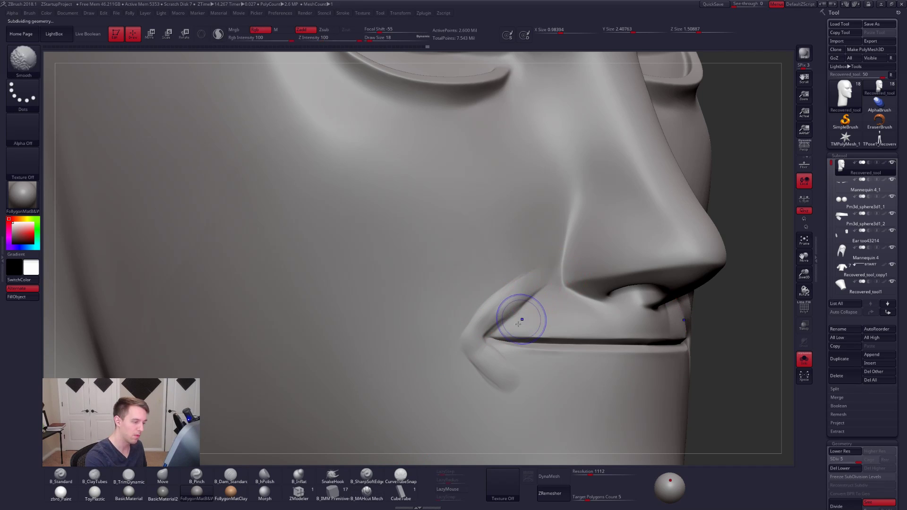
key(shift+f)
key(shift+f)
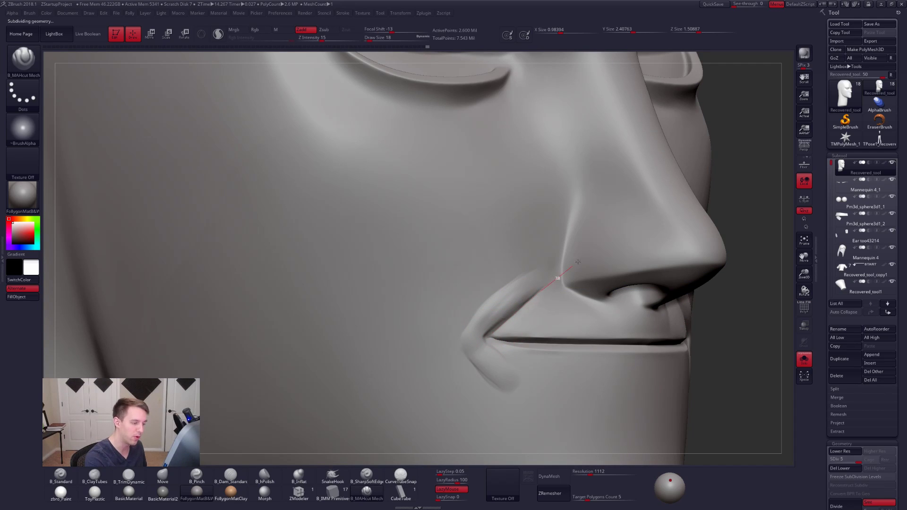
key(shift)
mouse_move(512, 305)
shift+mouse_down()
mouse_move(524, 301)
mouse_move(521, 292)
mouse_move(494, 321)
shift+mouse_up()
- Flatten the fold with B_TrimDynamic, and fill the area below the mouth corner with B_ClayTubes at draw size 25
key(3)
mouse_move(531, 285)
mouse_down()
mouse_move(469, 345)
mouse_move(485, 369)
mouse_up()
key(2)
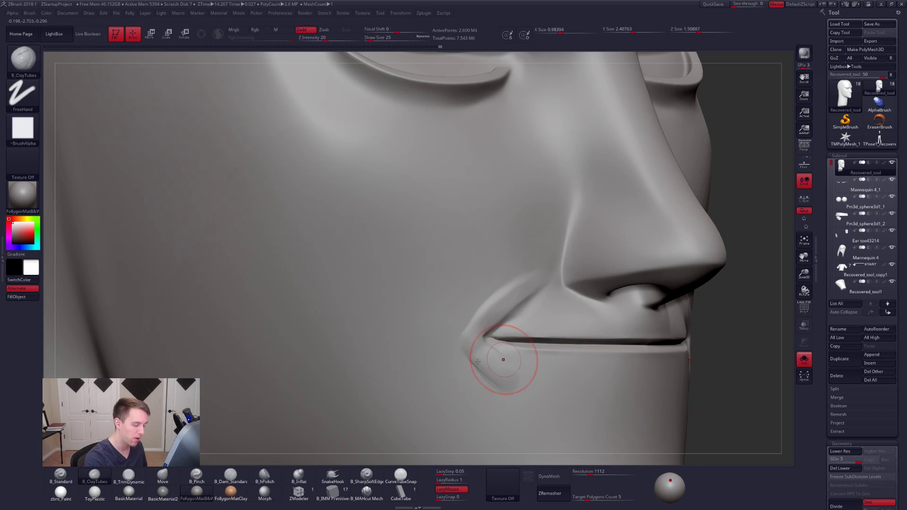
right_drag(505, 360, 623, 368)
alt+right_drag(751, 373, 582, 362)
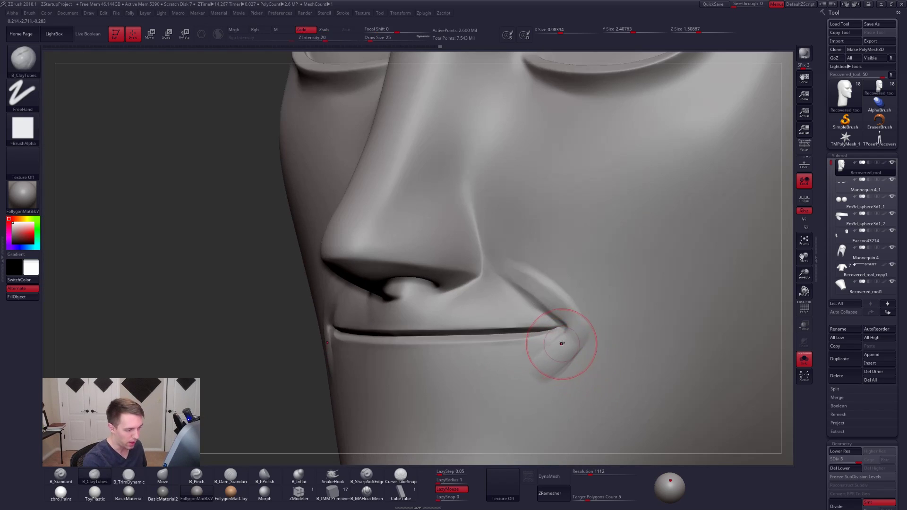
mouse_move(561, 345)
mouse_down()
mouse_move(532, 380)
mouse_move(545, 368)
mouse_move(529, 372)
mouse_move(568, 358)
mouse_up()
- At a lower subdivision level, blend the fold into the cheek and chin with Smooth and B_TrimDynamic strokes at draw size 29
key(3)
key(shift+d)
key(space)
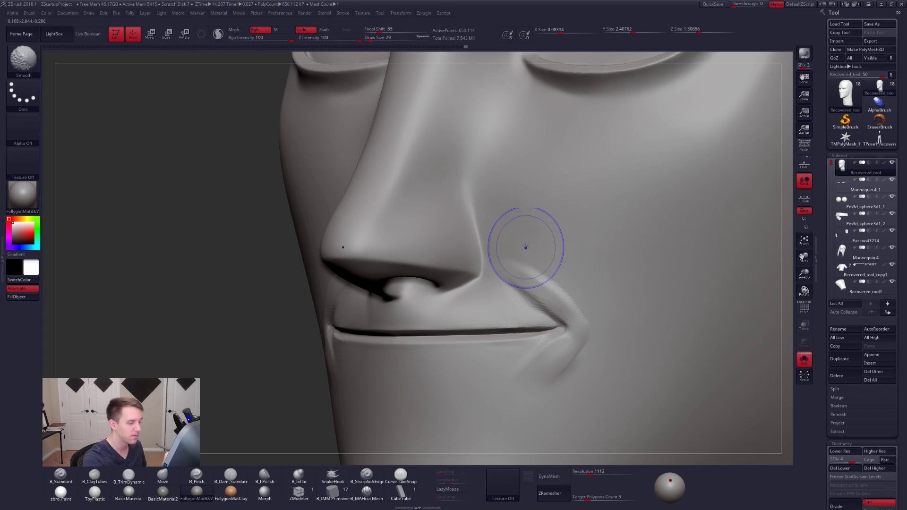
mouse_move(526, 248)
shift+mouse_down()
mouse_move(533, 258)
mouse_move(516, 252)
mouse_move(630, 337)
shift+mouse_up()
shift+drag(590, 306, 539, 271)
mouse_move(524, 271)
mouse_down()
mouse_move(607, 308)
mouse_move(566, 280)
mouse_up()
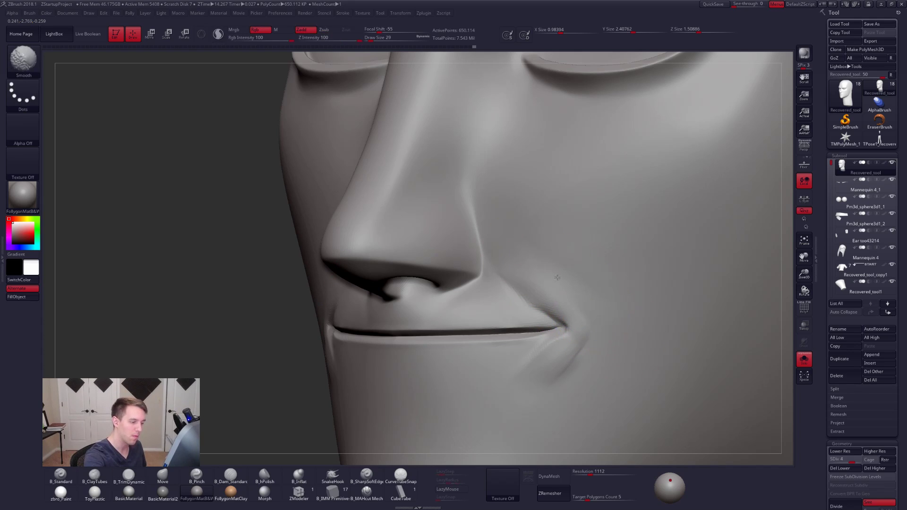
shift+drag(568, 292, 577, 298)
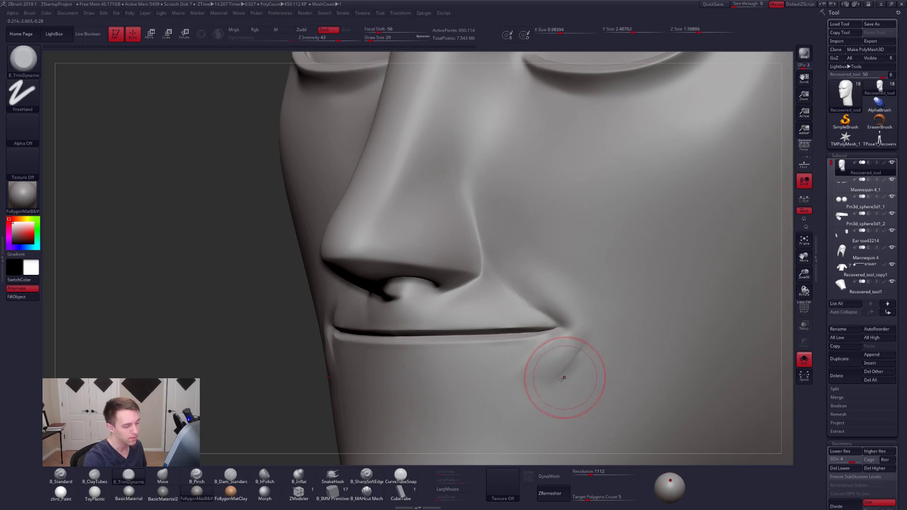
drag(565, 378, 553, 371)
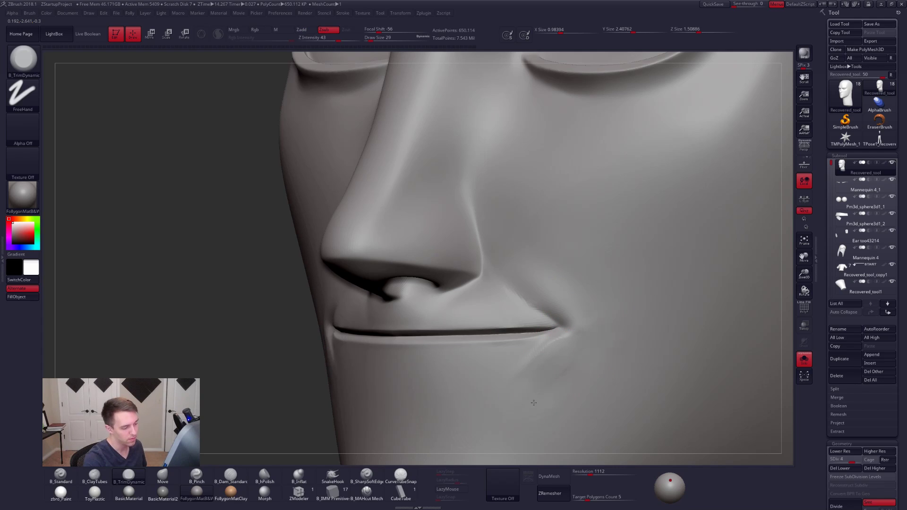
- Refine the planes around the mouth corner with B_TrimDynamic at draw size 21, and return to the highest subdivision level
key(shift+d)
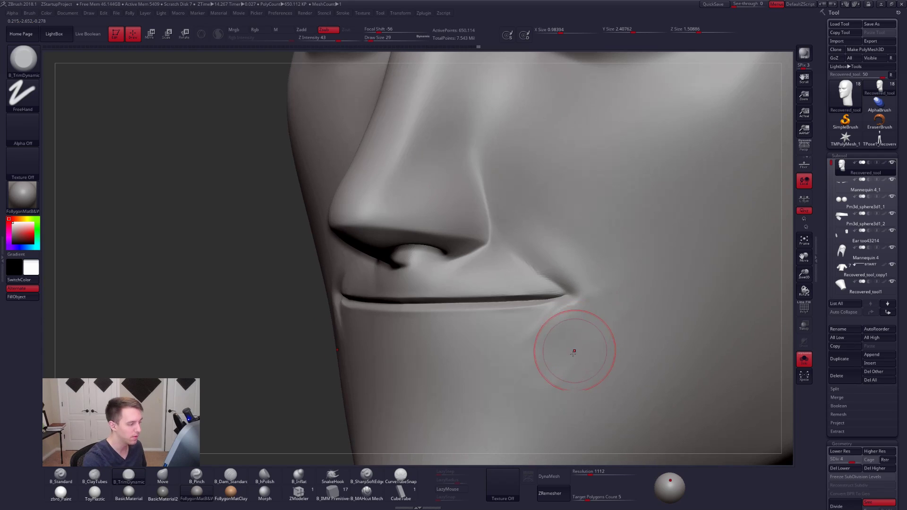
key([)
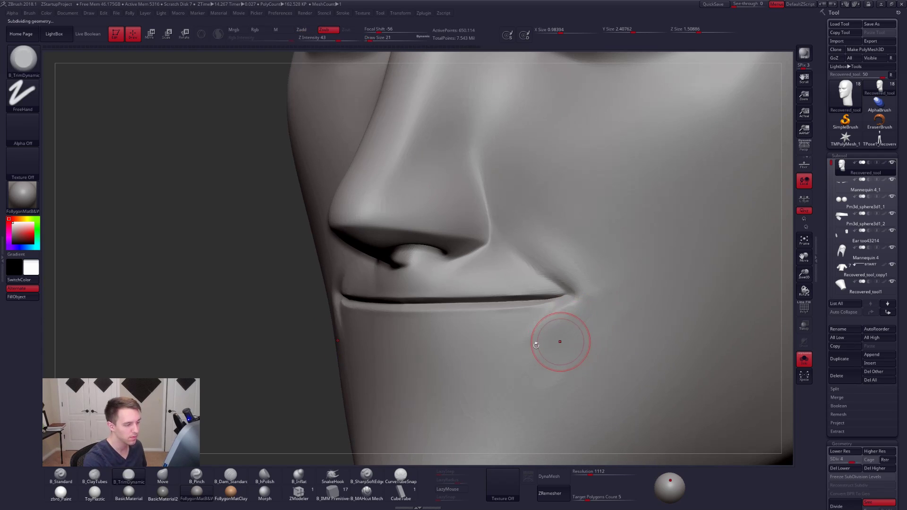
key(d)
key(d)
ctrl+right_drag(566, 286, 485, 359)
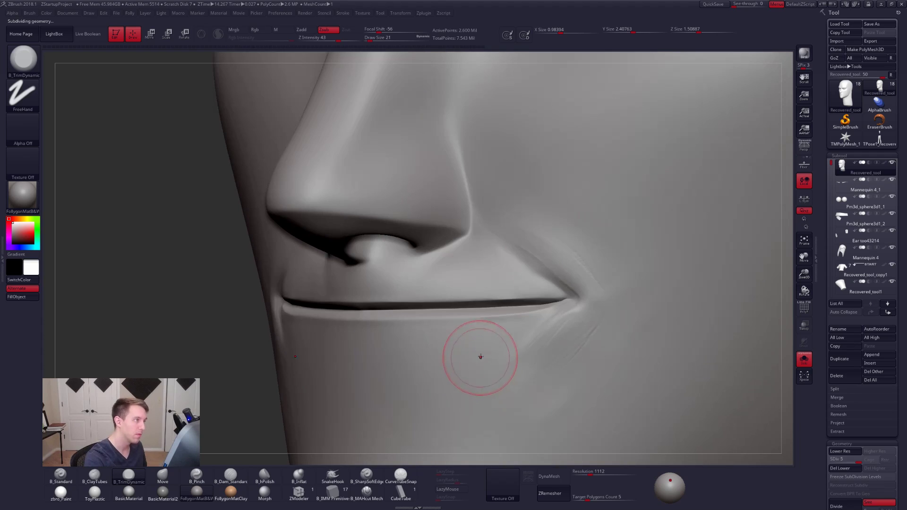
- Sharpen the smile-line crease above the mouth corner with B_MAHcut Mech at draw size 9
click(377, 488)
key(space)
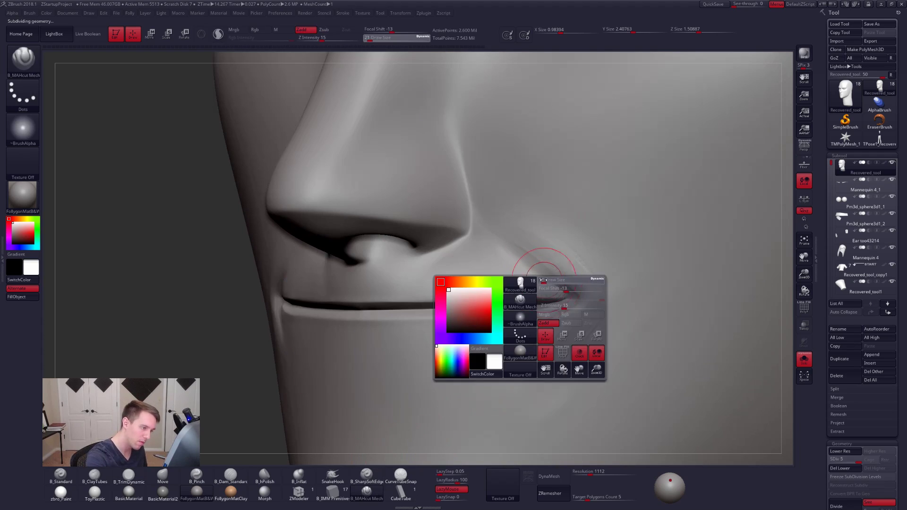
drag(550, 283, 543, 283)
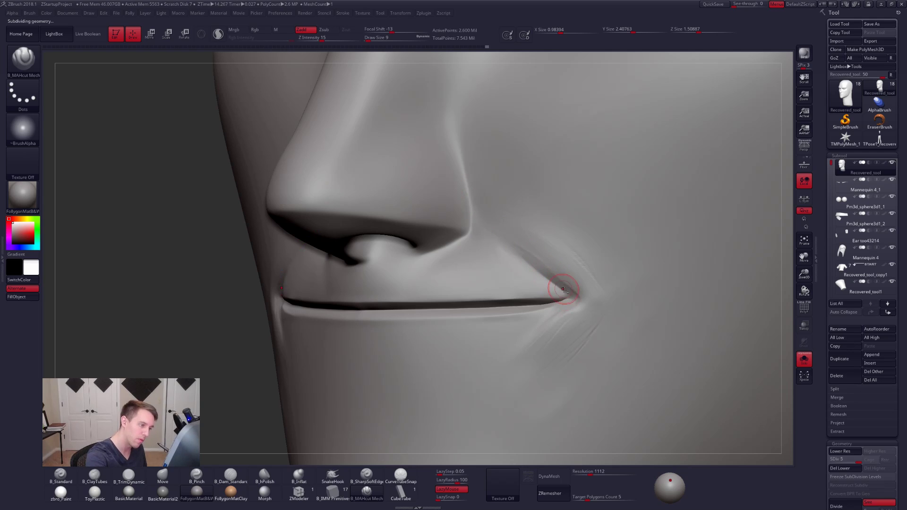
mouse_move(539, 269)
mouse_down()
mouse_move(502, 238)
mouse_move(526, 233)
mouse_move(513, 219)
mouse_up()
- Carve the crease under the lower lip near the mouth corner with B_MAHcut Mech at draw size 14
key(space)
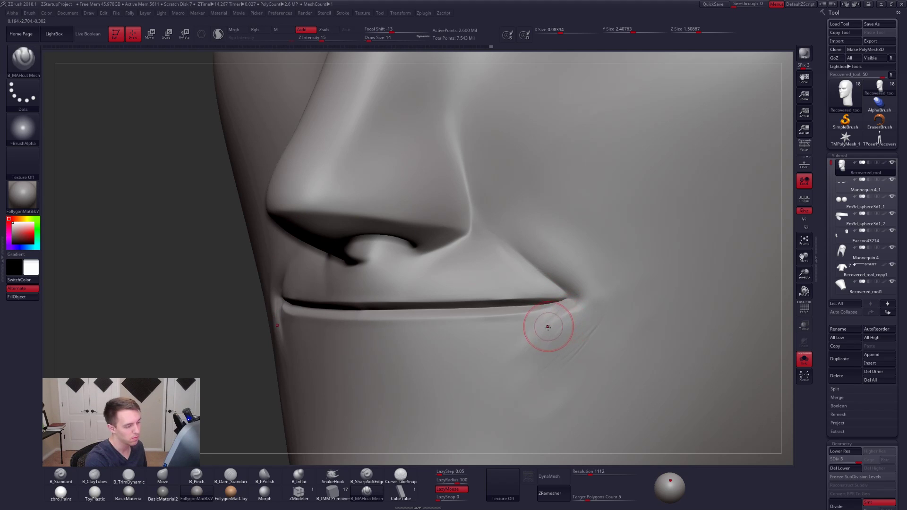
mouse_move(548, 327)
right_down()
mouse_move(657, 326)
mouse_move(671, 317)
mouse_move(492, 326)
right_up()
key(space)
drag(548, 326, 551, 325)
- Clean up the stroke marks beside the mouth corner with B_TrimDynamic and Smooth on lower subdivision levels, then restore the highest level
key(3)
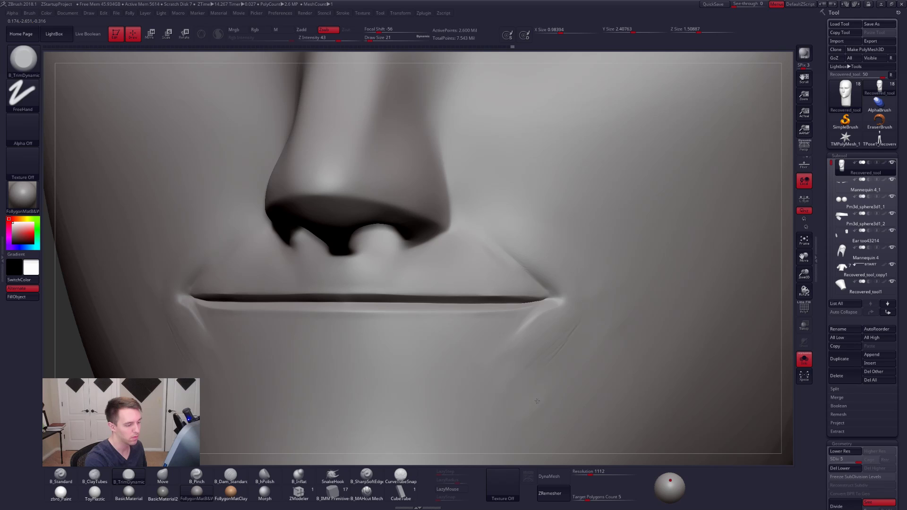
key(shift+d)
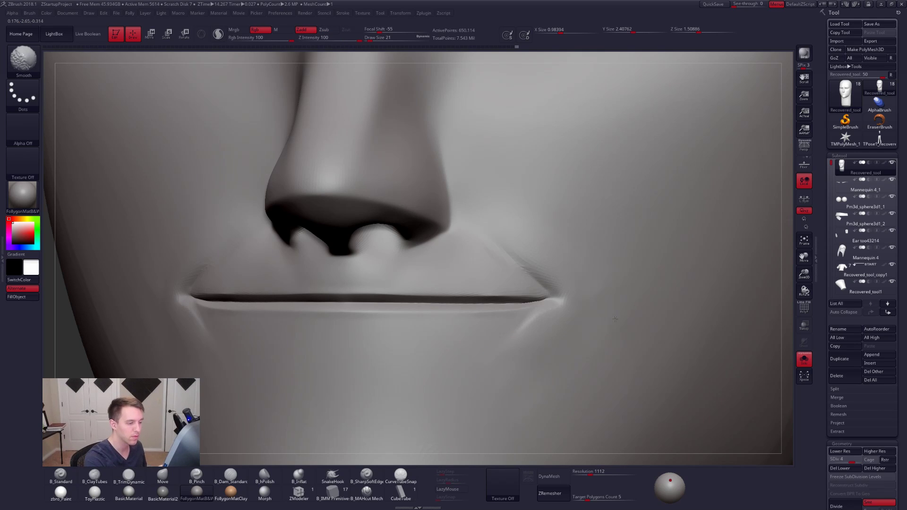
key(shift+d)
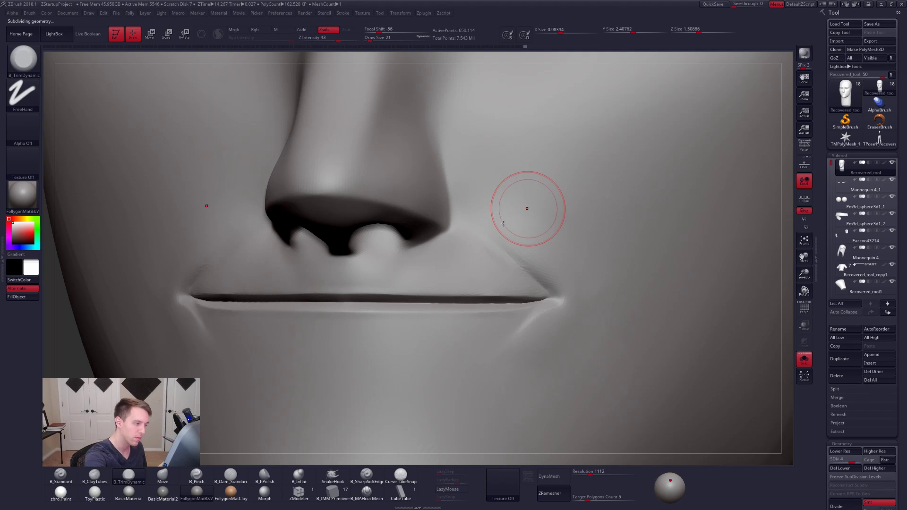
key(d)
key(d)
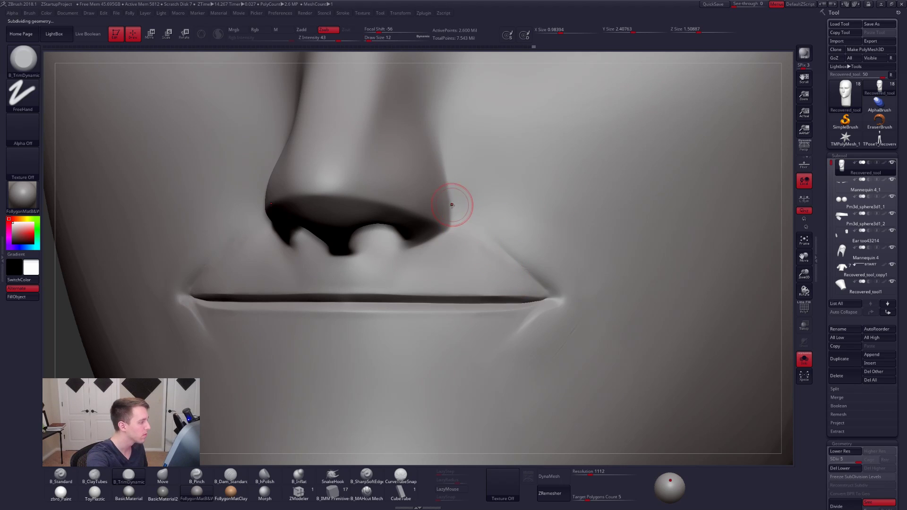
- From the side view, isolate the part of the head containing the nose, mouth and adjoining cheek
mouse_move(481, 291)
alt+right_down()
mouse_move(544, 302)
mouse_move(482, 283)
mouse_move(538, 296)
mouse_move(542, 338)
mouse_move(577, 308)
alt+right_up()
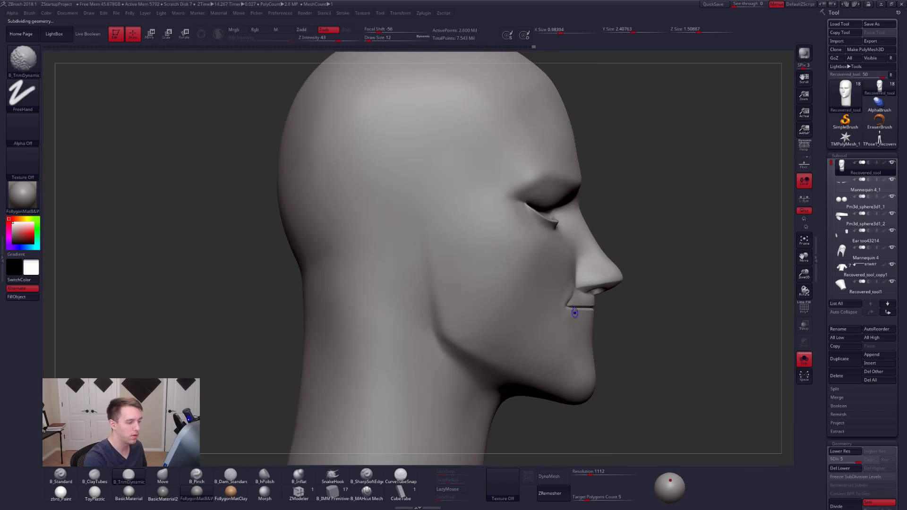
mouse_move(617, 244)
ctrl+shift+mouse_down()
mouse_move(609, 357)
mouse_move(659, 307)
ctrl+shift+mouse_up()
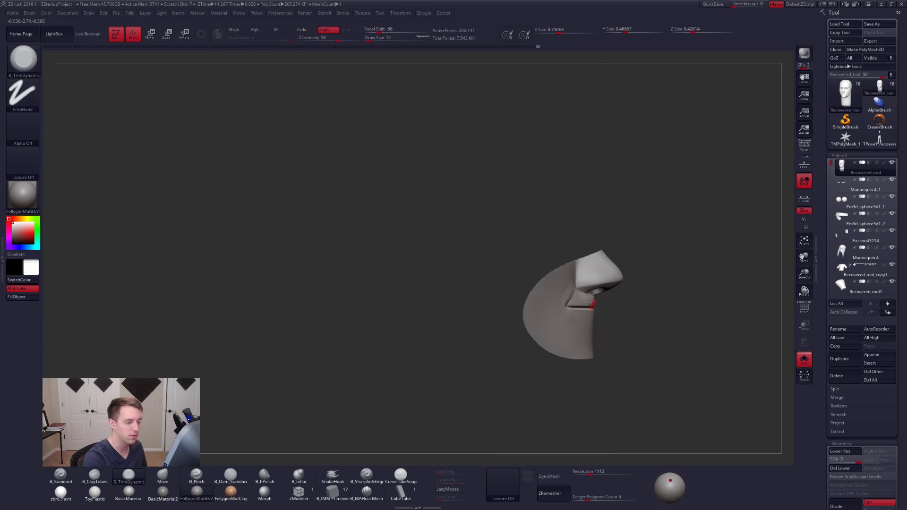
mouse_move(579, 307)
alt+right_down()
mouse_move(504, 322)
mouse_move(492, 316)
alt+right_up()
mouse_move(493, 348)
ctrl+right_down()
mouse_move(501, 315)
mouse_move(511, 323)
mouse_move(501, 317)
ctrl+right_up()
mouse_move(455, 410)
shift+mouse_down()
mouse_move(446, 416)
mouse_move(496, 416)
shift+mouse_up()
alt+right_drag(487, 388, 454, 341)
- Carve the crease from the mouth corner up to the nostril with B_MAHcut Mech at draw size 12
click(367, 492)
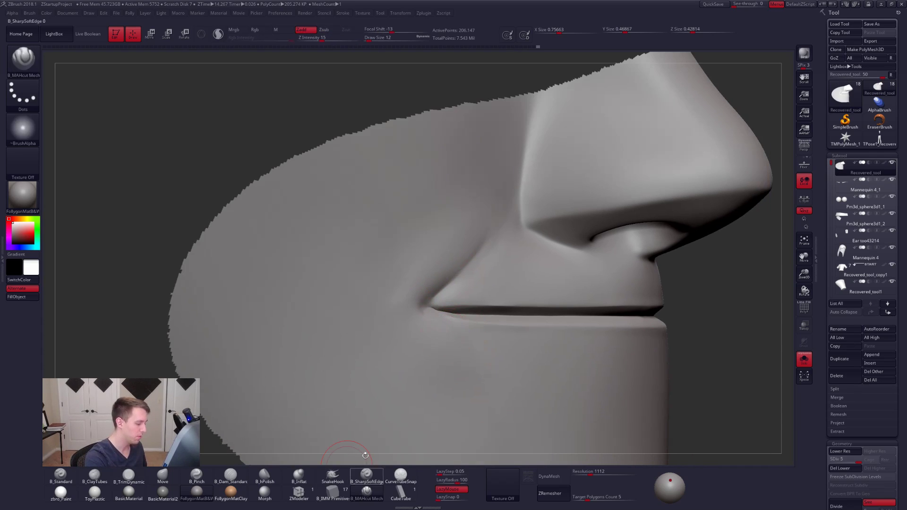
drag(432, 302, 448, 285)
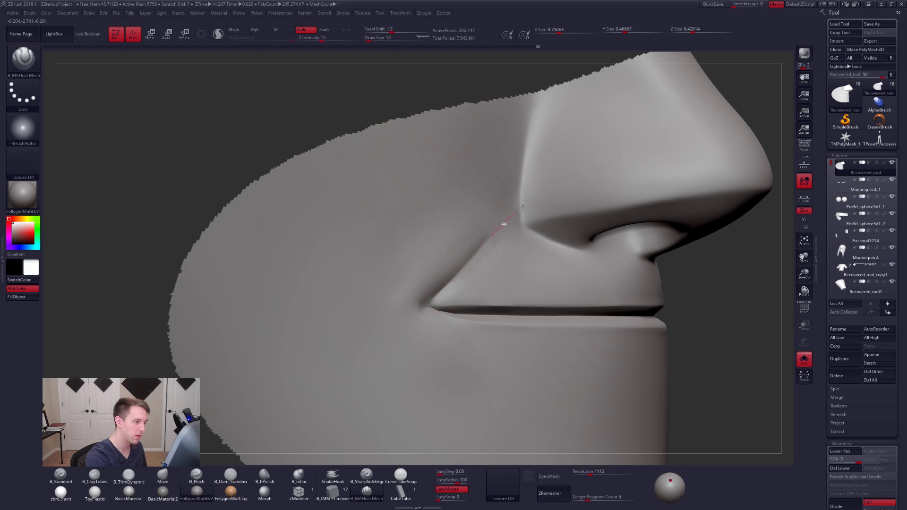
drag(523, 208, 524, 206)
right_drag(458, 278, 474, 283)
- Adjust the smile-line crease above the mouth corner with the Move brush at draw sizes 14 and 12
key(b)
key(m)
key(v)
key(space)
drag(462, 284, 466, 283)
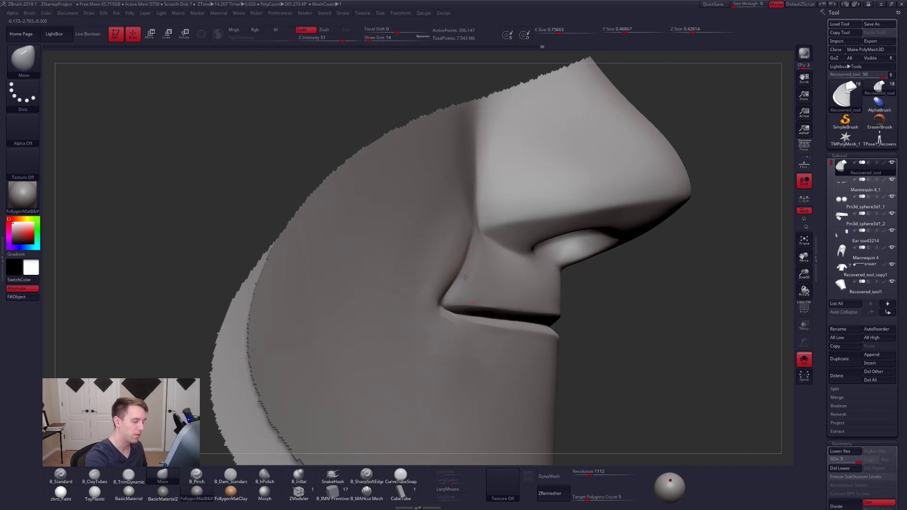
right_drag(465, 278, 460, 276)
key(space)
drag(460, 275, 468, 259)
key(space)
key(space)
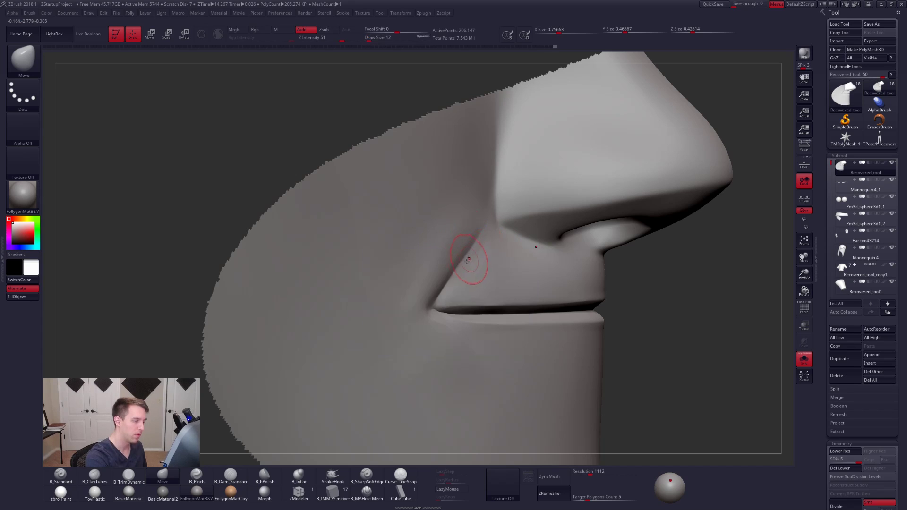
- Flatten the cheek side of the smile-line crease with B_TrimDynamic at draw size 12 and smooth the strokes
right_drag(446, 285, 440, 263)
key(2)
key(3)
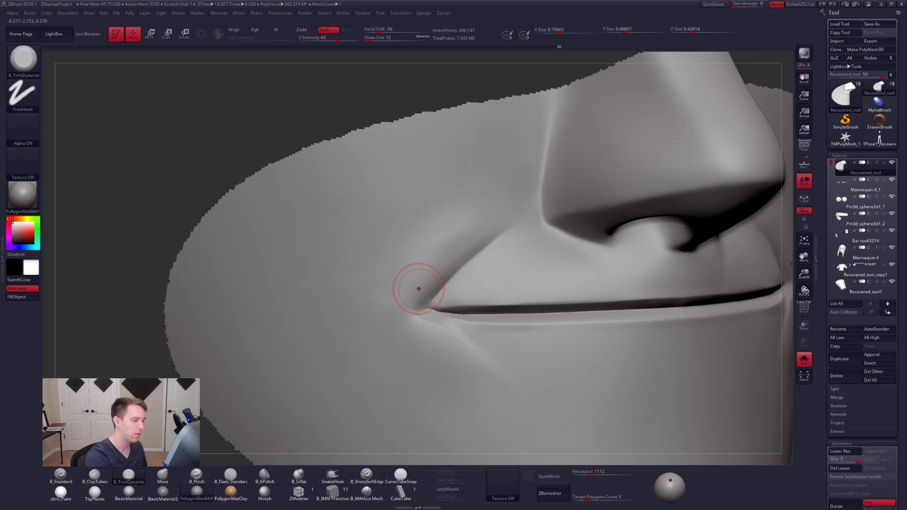
key(shift)
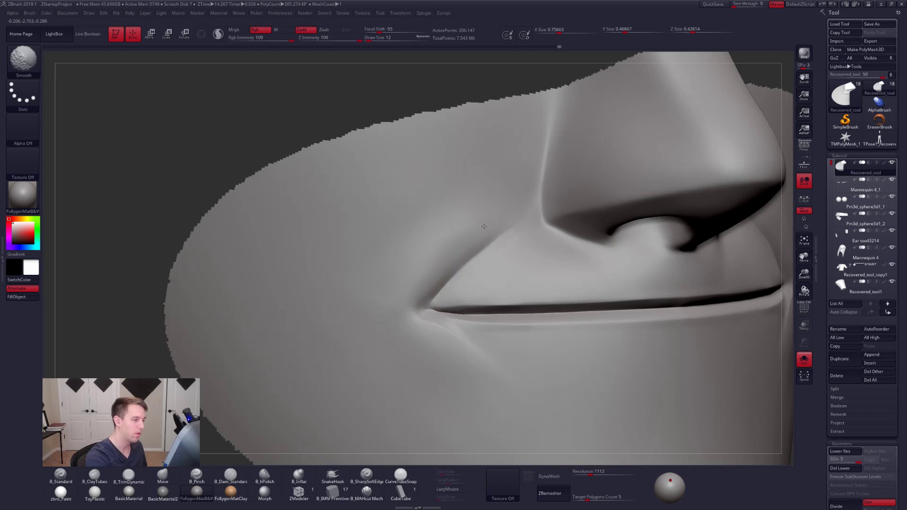
shift+drag(431, 274, 445, 266)
mouse_move(434, 347)
right_down()
mouse_move(405, 350)
mouse_move(426, 356)
mouse_move(457, 321)
right_up()
- Tighten the mouth corner and smile-line crease with B_Pinch at draw size 12 and smooth the crease's upper end
key(5)
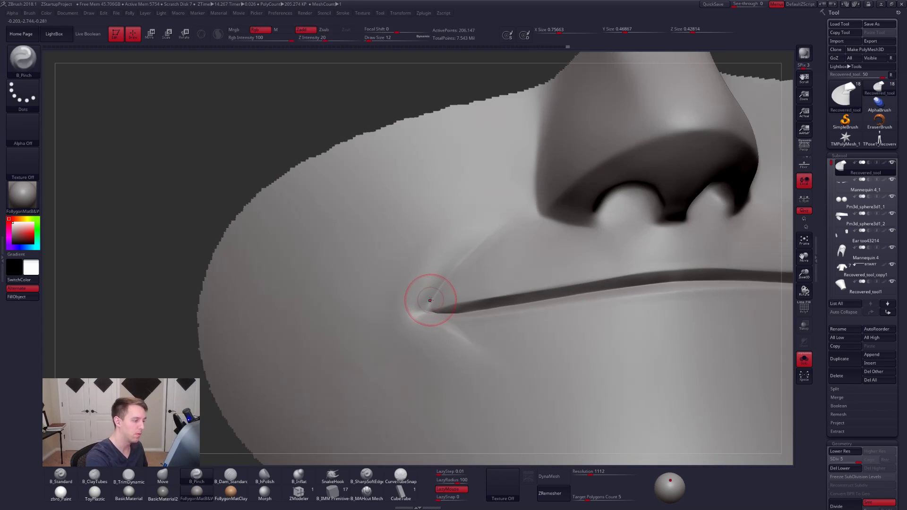
key(shift)
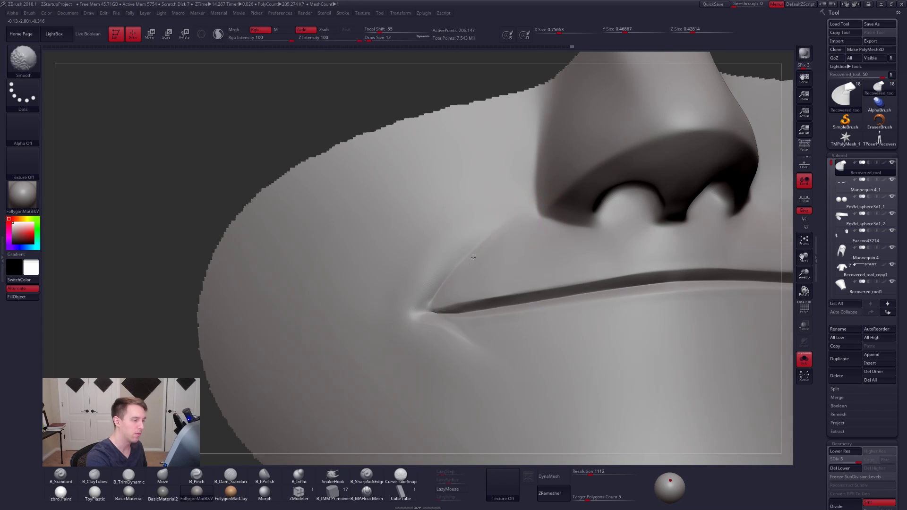
mouse_move(488, 241)
right_down()
mouse_move(505, 260)
mouse_move(489, 238)
right_up()
key(shift)
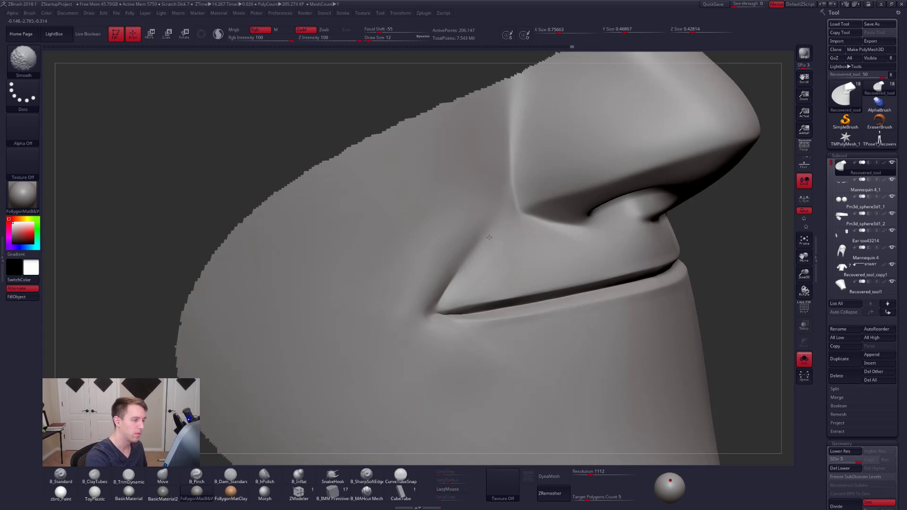
mouse_move(440, 258)
mouse_down()
mouse_move(448, 247)
mouse_move(427, 246)
mouse_up()
- Flatten the cheek beside the smile line with B_TrimDynamic at draw sizes 14 and 21, working down to subdivision level 4
key(space)
key(3)
key(space)
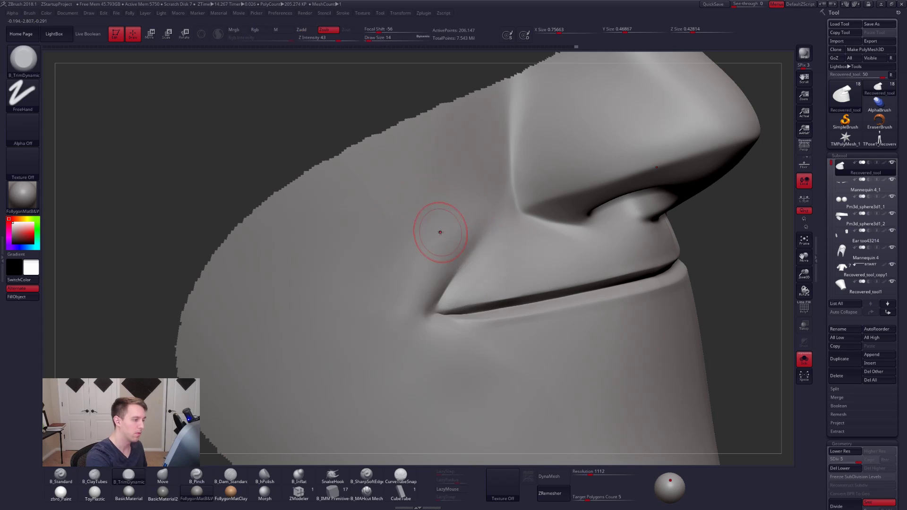
key(2)
key(space)
mouse_move(400, 287)
mouse_down()
mouse_move(455, 221)
mouse_move(446, 217)
mouse_move(382, 310)
mouse_up()
mouse_move(383, 309)
right_down()
mouse_move(438, 275)
mouse_move(403, 265)
right_up()
key(1)
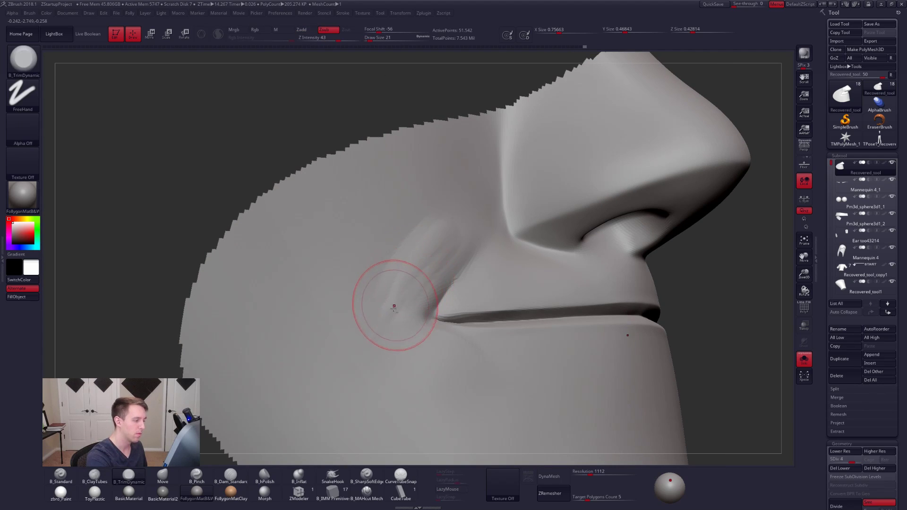
shift+drag(385, 320, 428, 241)
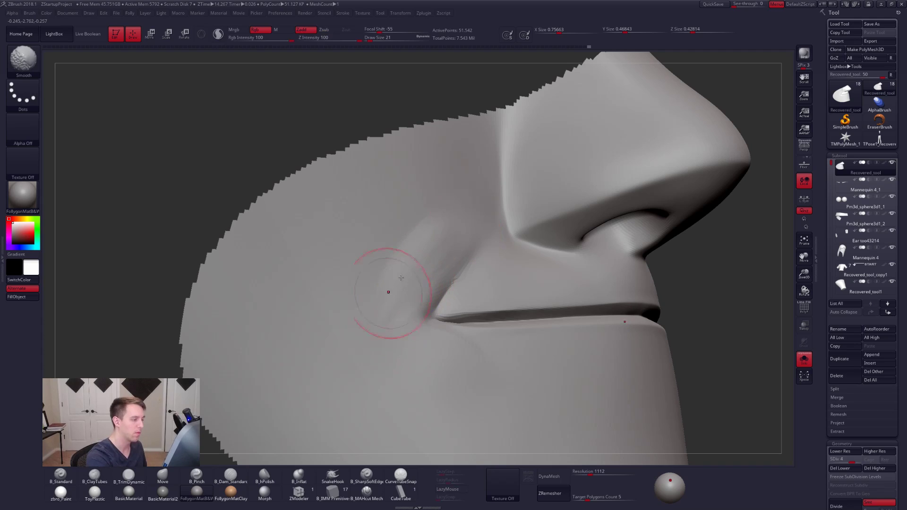
- Smooth the flattened cheek beside the mouth corner at subdivision level 3 with draw size 21
key(shift+d)
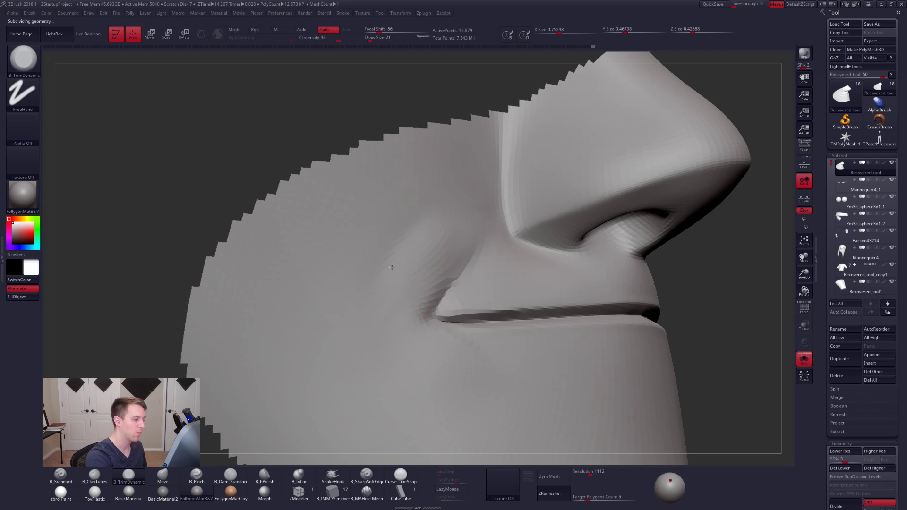
key(shift)
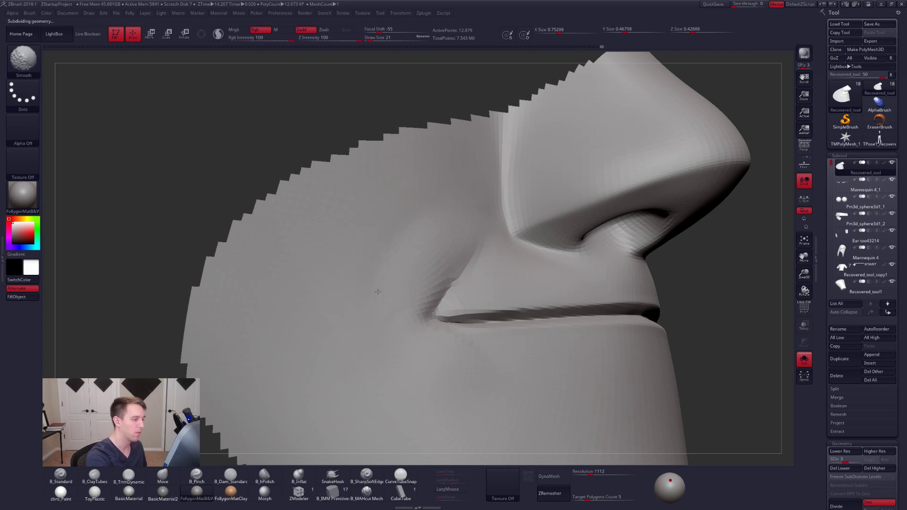
ctrl+right_drag(450, 265, 476, 334)
mouse_move(662, 336)
right_down()
mouse_move(520, 358)
mouse_move(579, 336)
mouse_move(478, 359)
right_up()
- Blend the opposite cheek around the mouth corner with B_TrimDynamic and Smooth at draw size 33 on subdivision levels 3 and 4
key(space)
drag(504, 240, 504, 235)
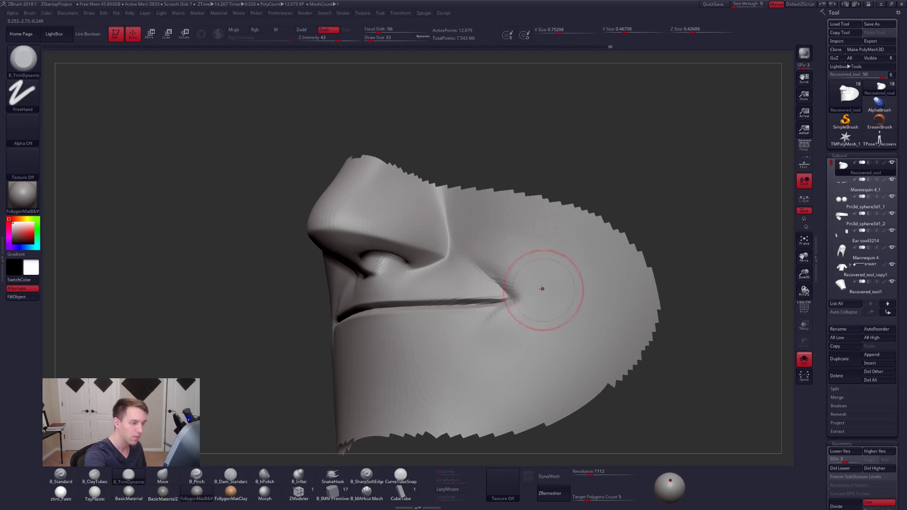
key(ctrl+d)
key(shift)
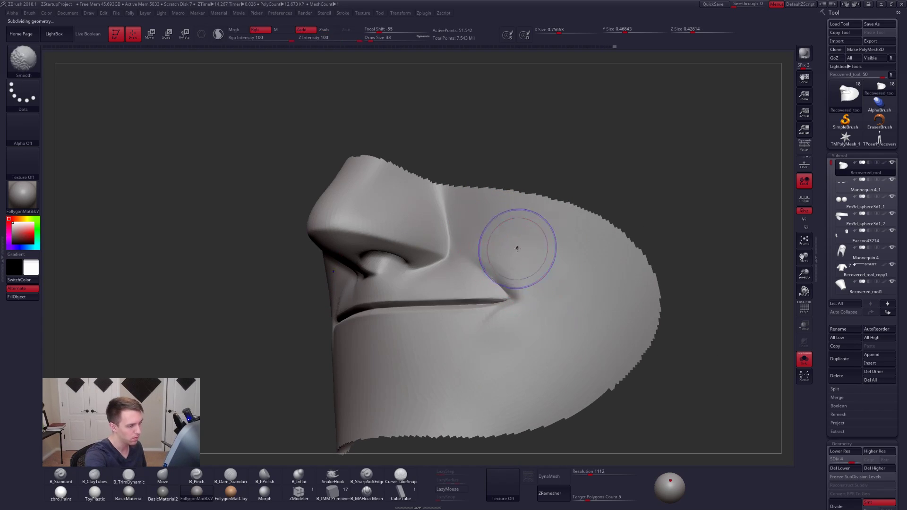
shift+drag(540, 278, 539, 294)
shift+drag(508, 336, 493, 344)
mouse_move(480, 327)
alt+right_down()
mouse_move(492, 334)
mouse_move(503, 325)
alt+right_up()
key(space)
drag(511, 327, 499, 311)
- Return to subdivision level 5 and smooth the surface beside the smile line at small draw sizes from 9 to 14
key(ctrl+d)
key(space)
key(shift)
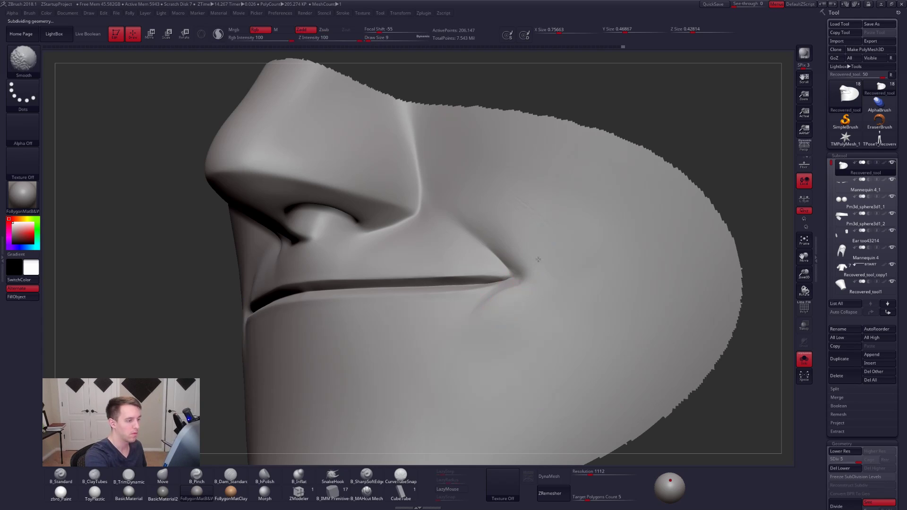
key(space)
drag(537, 218, 539, 217)
shift+drag(539, 216, 515, 238)
- Flatten and smooth the area just below the mouth corner with B_TrimDynamic at draw size 14
right_drag(504, 339, 486, 325)
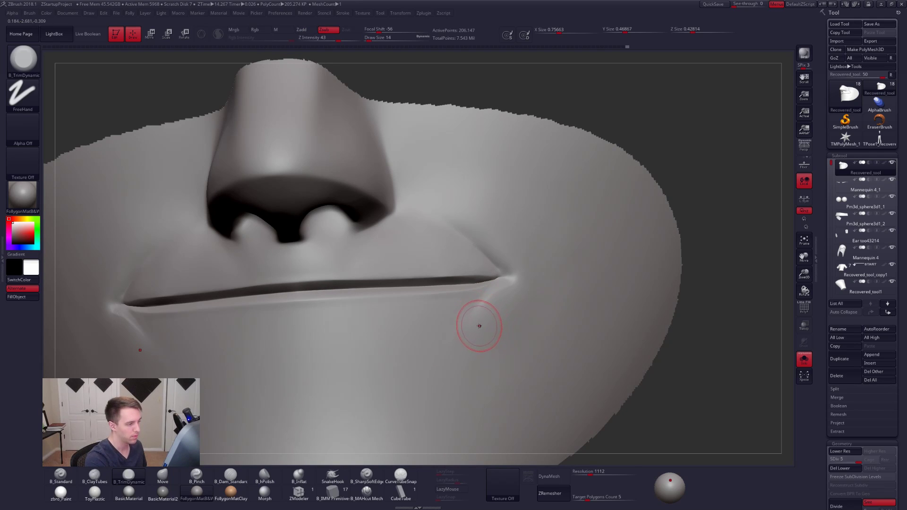
key(shift)
shift+drag(482, 318, 496, 301)
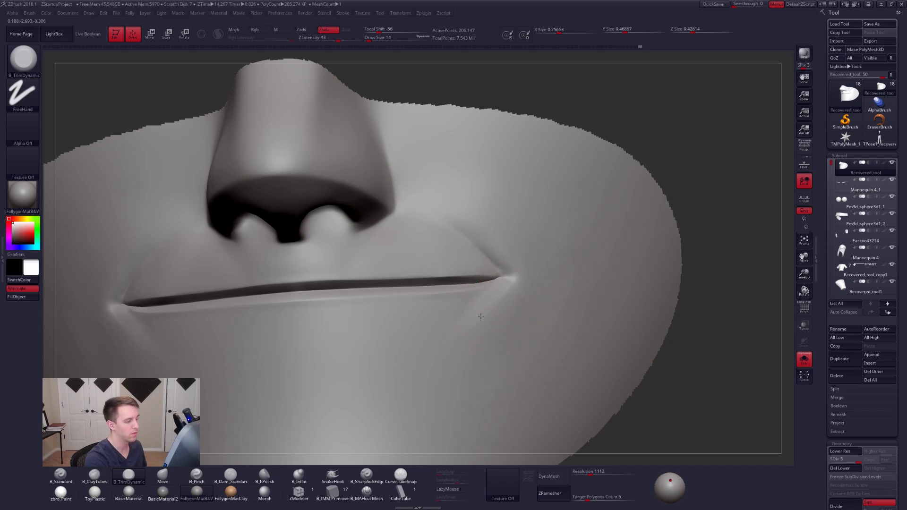
mouse_move(476, 319)
right_down()
mouse_move(465, 321)
mouse_move(497, 304)
mouse_move(510, 277)
right_up()
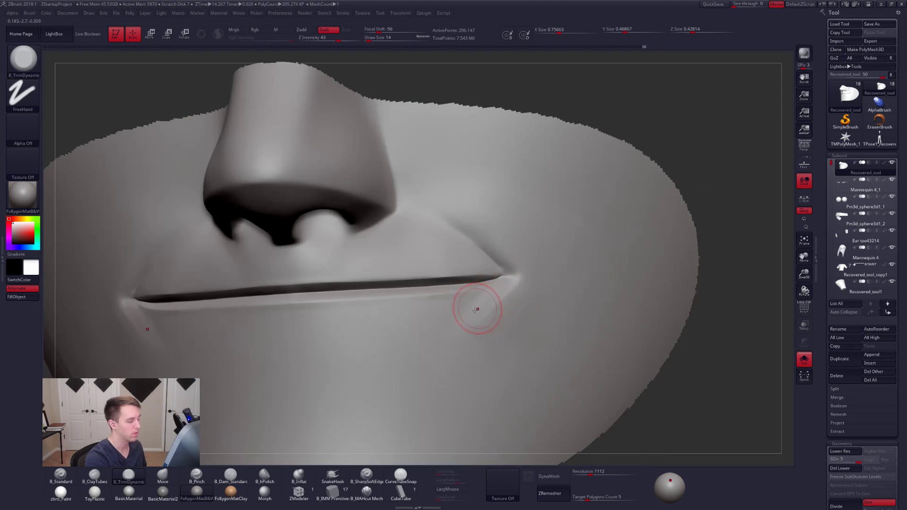
- Cut the lower lip edge into the mouth corner with B_MAHcut Mech at draw size 5
click(378, 493)
mouse_move(487, 310)
right_down()
mouse_move(503, 314)
mouse_move(492, 285)
right_up()
right_click(492, 286)
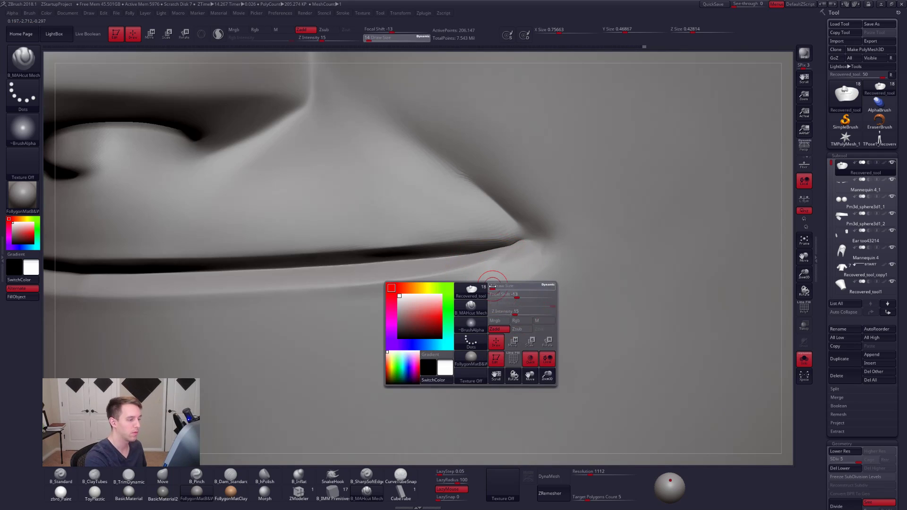
drag(492, 286, 489, 287)
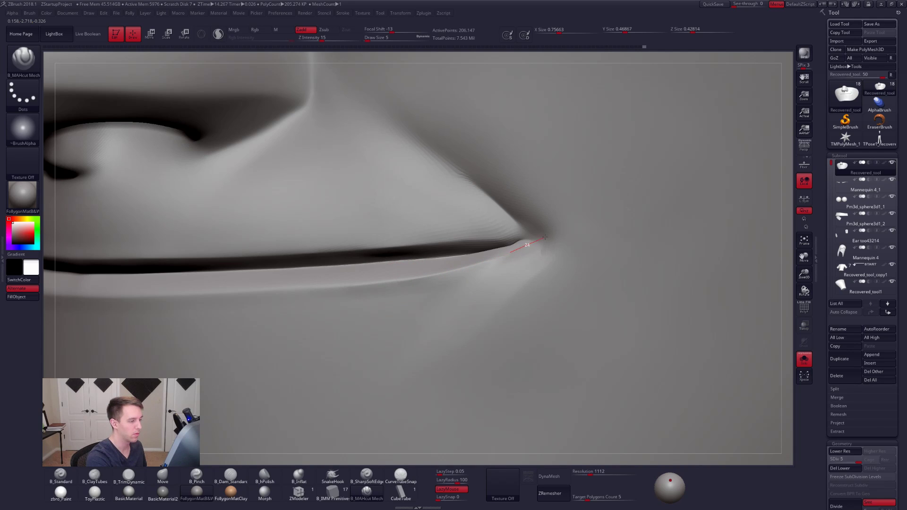
- Adjust the lip edge near the mouth corner with the Move brush at draw size 5
key(b)
key(m)
key(v)
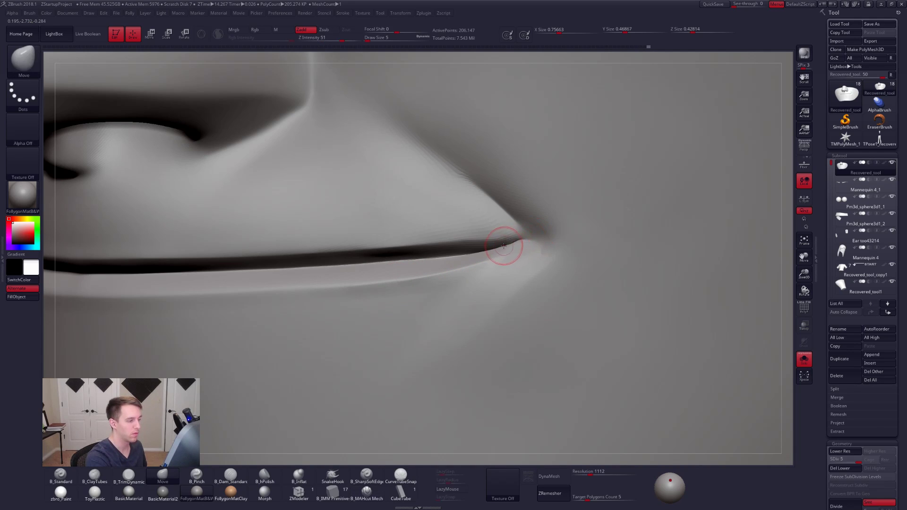
key(ctrl+shift+f)
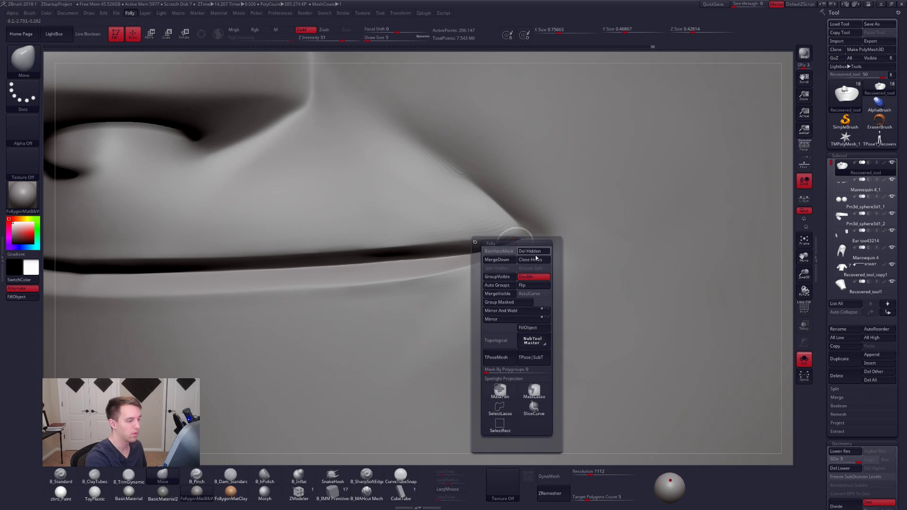
click(537, 255)
shift+drag(457, 257, 463, 259)
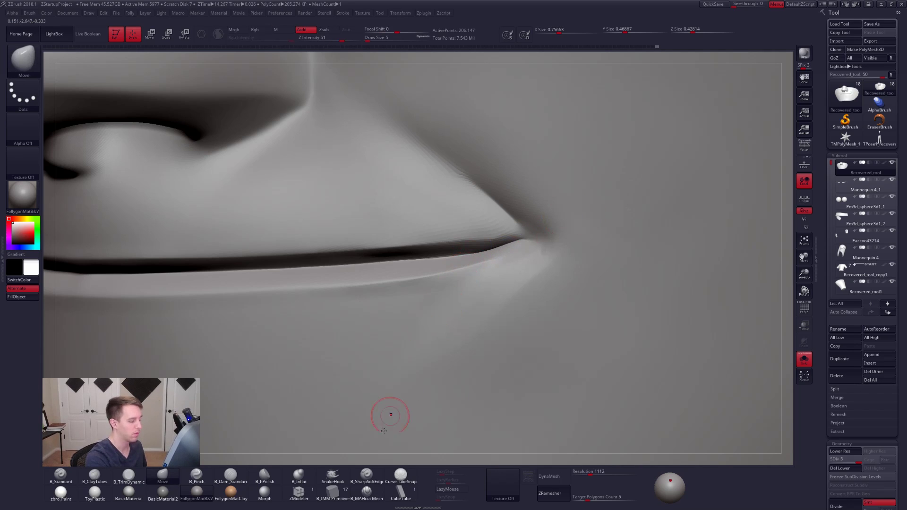
- Sharpen the upper and lower lip edges at the mouth corner with B_MAHcut Mech at draw size 5, smoothing the strokes
click(367, 493)
drag(515, 234, 505, 236)
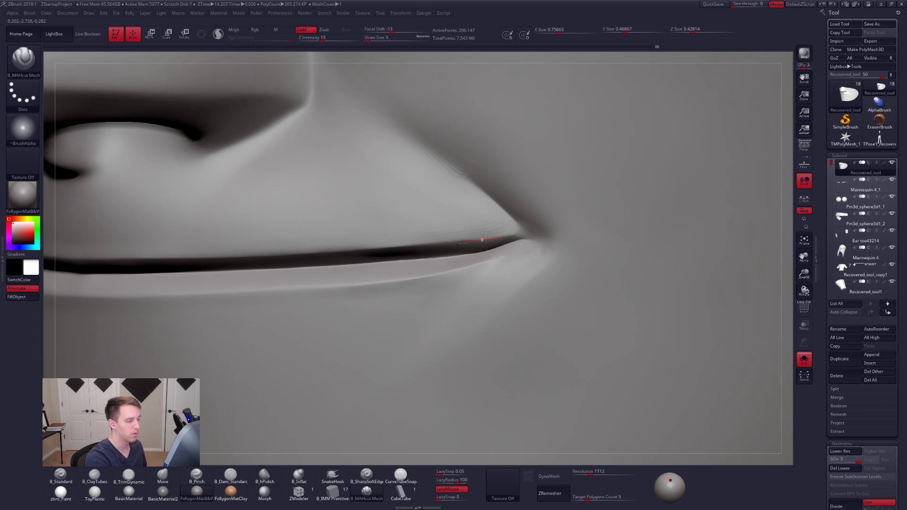
mouse_move(445, 288)
right_down()
mouse_move(481, 300)
mouse_move(484, 284)
right_up()
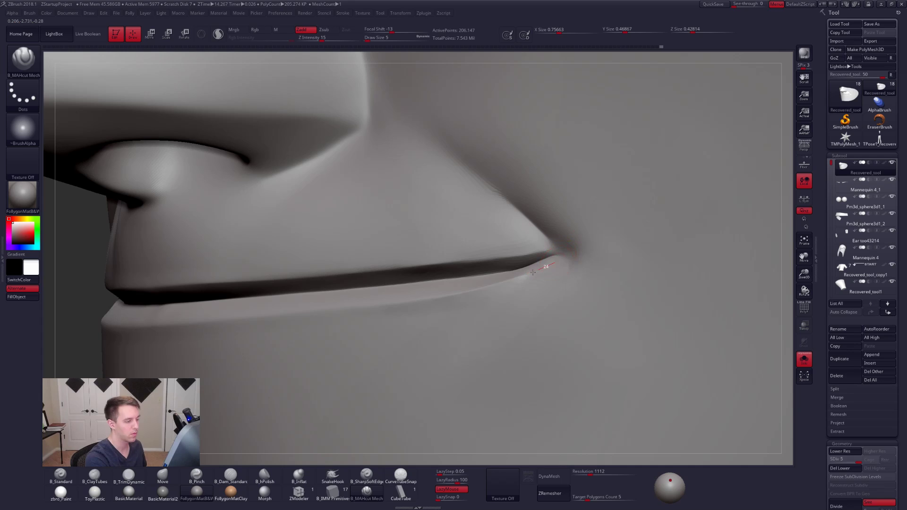
right_drag(507, 301, 505, 295)
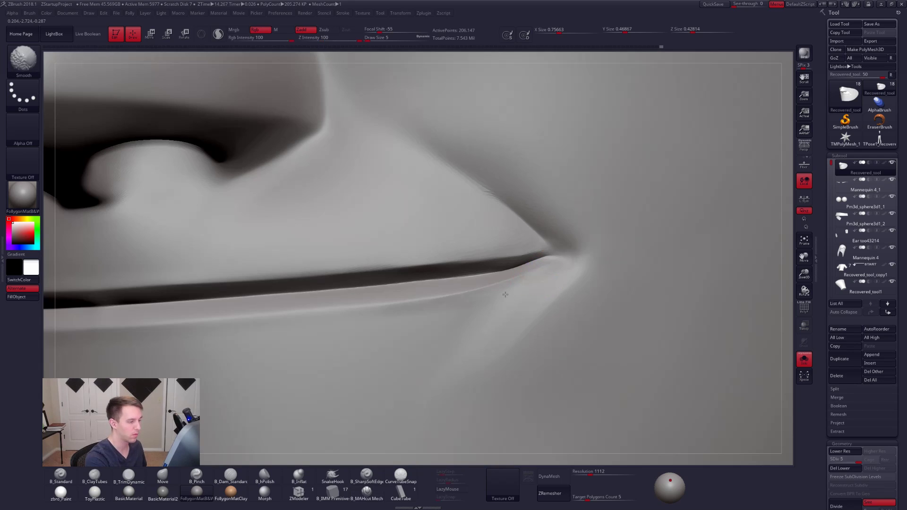
shift+drag(356, 340, 360, 339)
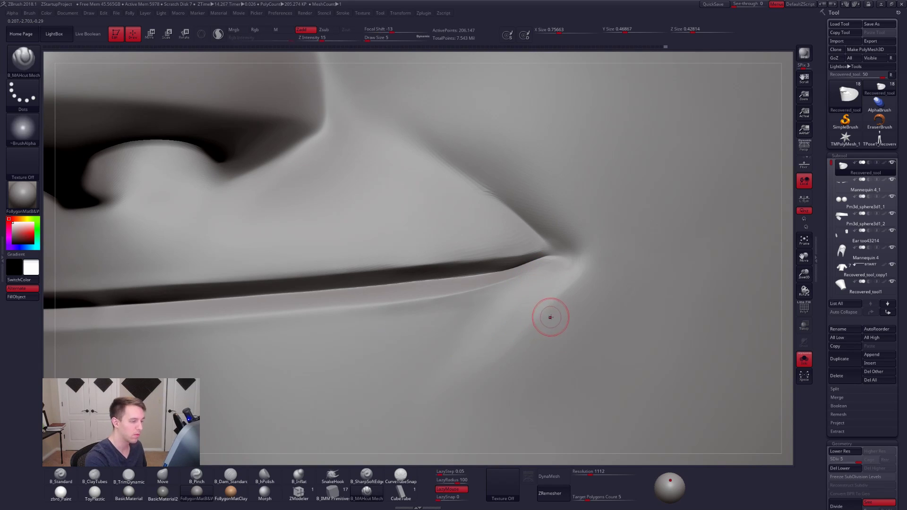
- Shape the fold below the mouth corner with B_MAHcut Mech at draw size 12
key(space)
drag(551, 317, 588, 290)
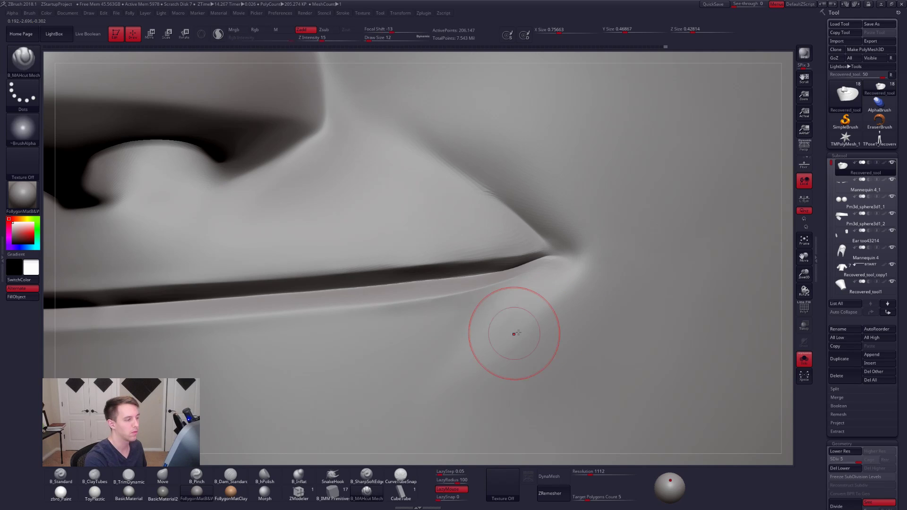
right_drag(519, 332, 552, 350)
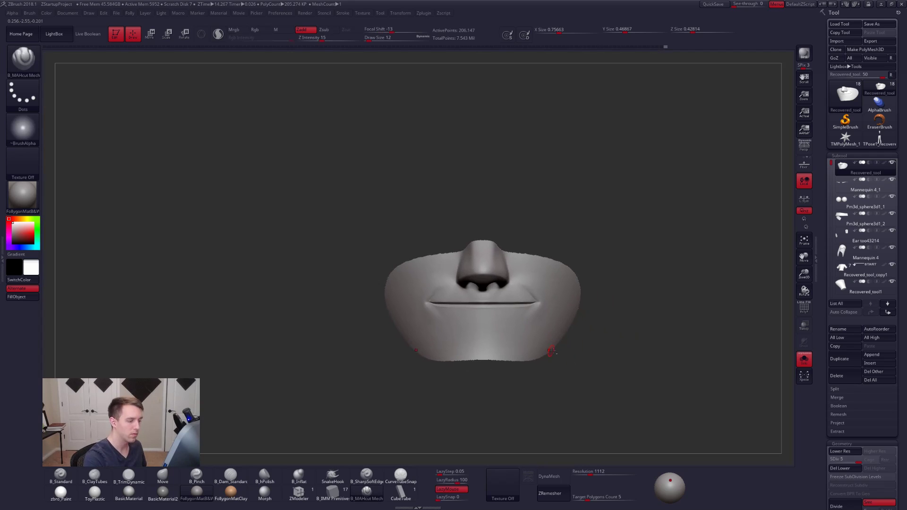
- Show the whole head again and subdivide it to level 6
ctrl+shift+click(680, 364)
mouse_move(680, 364)
right_down()
mouse_move(657, 363)
mouse_move(672, 354)
right_up()
key(ctrl+shift+s)
key(ctrl+shift+s)
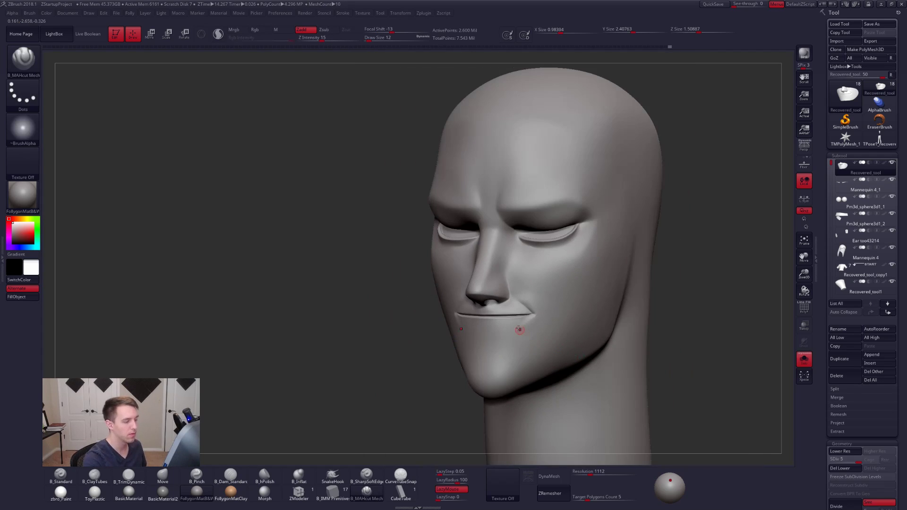
mouse_move(521, 327)
right_down()
mouse_move(538, 322)
mouse_move(491, 321)
mouse_move(492, 300)
right_up()
ctrl+shift+click(527, 324)
ctrl+shift+click(600, 312)
- From the side view, isolate the lower face containing the nose, mouth and cheeks
mouse_move(502, 273)
ctrl+shift+mouse_down()
mouse_move(468, 330)
mouse_move(527, 344)
ctrl+shift+mouse_up()
ctrl+shift+click(528, 344)
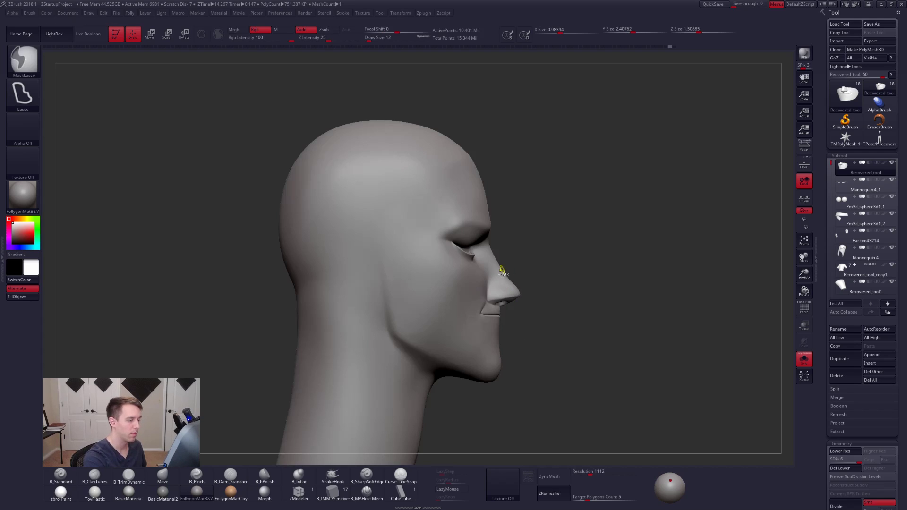
mouse_move(428, 277)
ctrl+shift+mouse_down()
mouse_move(556, 369)
mouse_move(569, 297)
ctrl+shift+mouse_up()
mouse_move(569, 297)
shift+right_down()
mouse_move(490, 328)
mouse_move(527, 330)
mouse_move(530, 309)
shift+right_up()
- Flatten the cheek between the nostril and the mouth corner with B_TrimDynamic at draw size 29
key(space)
drag(539, 317, 537, 317)
mouse_move(510, 297)
right_down()
mouse_move(539, 271)
mouse_move(523, 285)
mouse_move(486, 285)
right_up()
key(3)
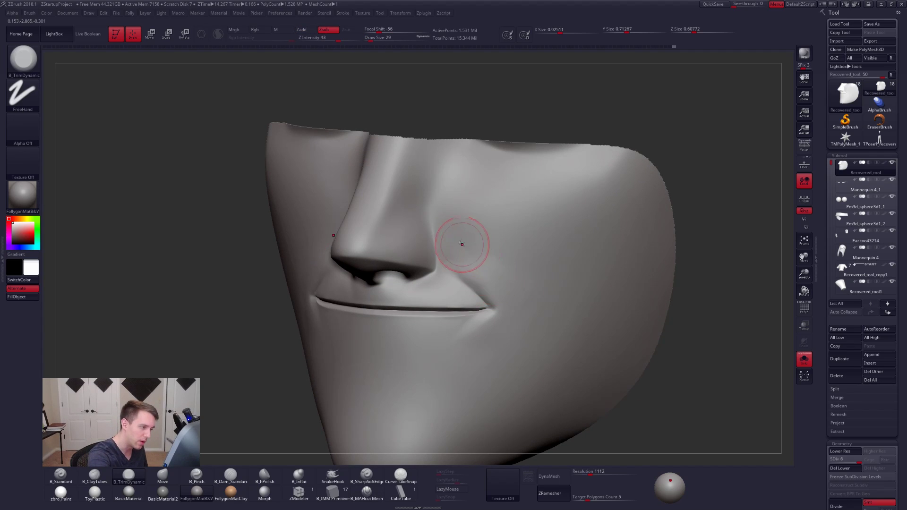
drag(462, 244, 496, 291)
right_drag(484, 277, 446, 272)
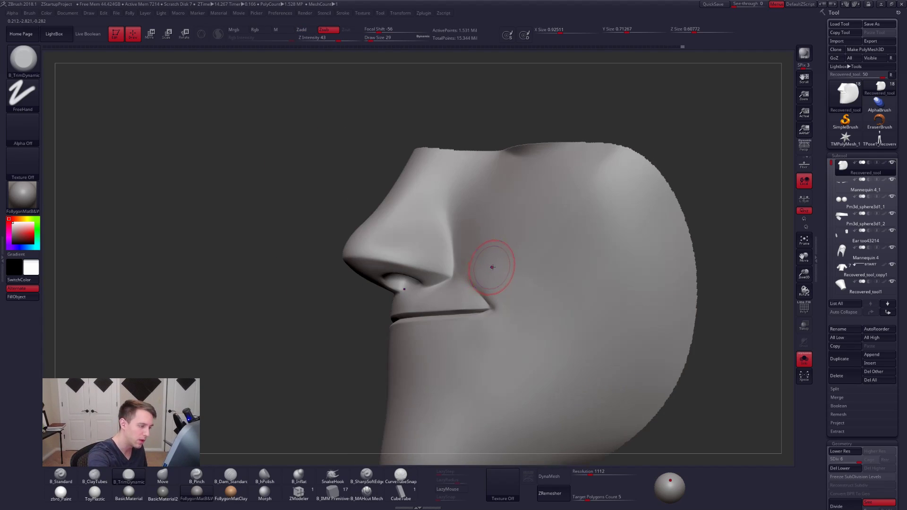
- Smooth the cheek around the mouth corner at subdivision level 4 with draw size 29
key(shift+d)
key(shift+d)
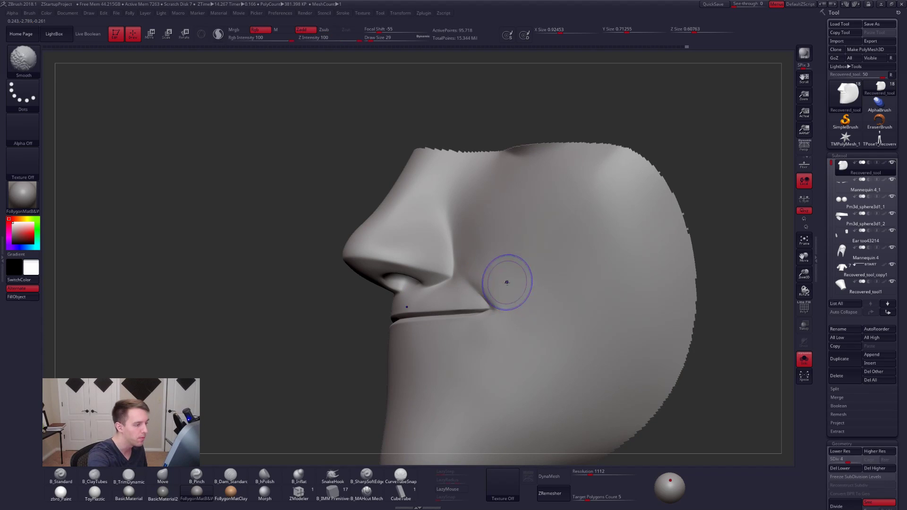
shift+drag(506, 281, 516, 303)
mouse_move(525, 302)
right_down()
mouse_move(492, 302)
mouse_move(539, 330)
mouse_move(539, 343)
mouse_move(528, 304)
right_up()
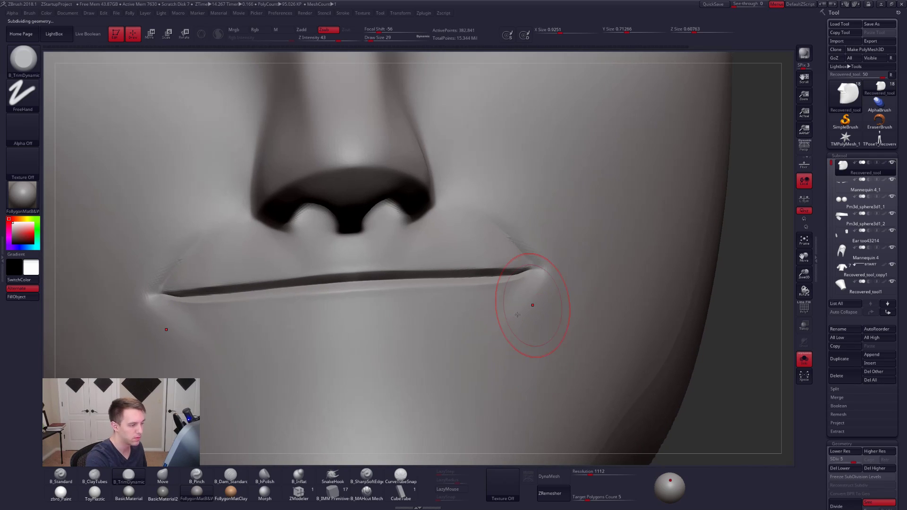
- Restore subdivision level 6 and carve a crease diagonally down from the mouth corner with B_MAHcut Mech at draw size 12, smoothing its end
key(d)
click(367, 493)
key(space)
drag(542, 301, 509, 329)
key(space)
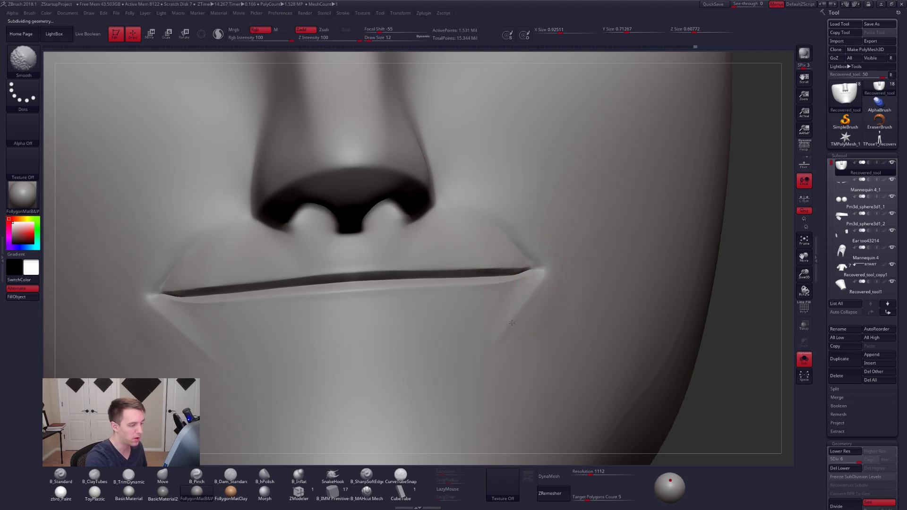
alt+right_drag(558, 319, 598, 330)
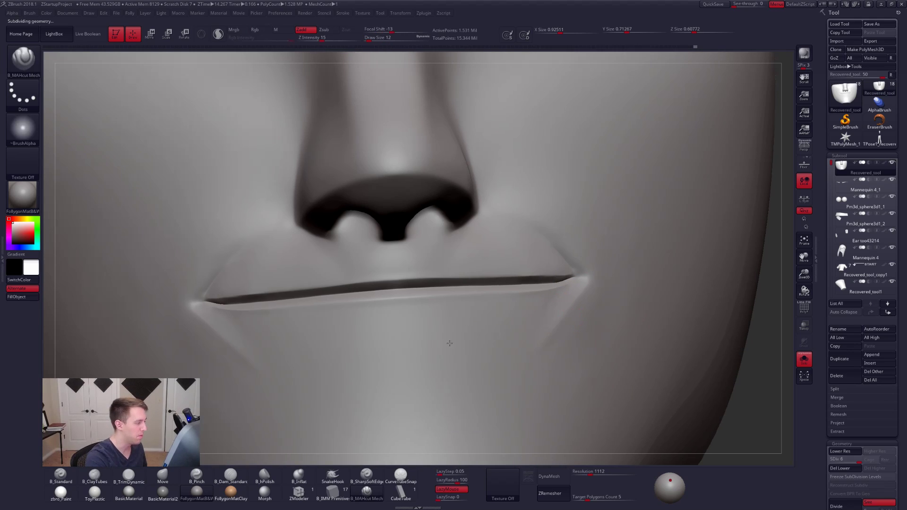
- Carve a crease between the mouth corner and the nostril with B_MAHcut Mech at draw size 12, smoothing below the corner
alt+right_drag(449, 343, 599, 355)
alt+right_drag(495, 343, 588, 347)
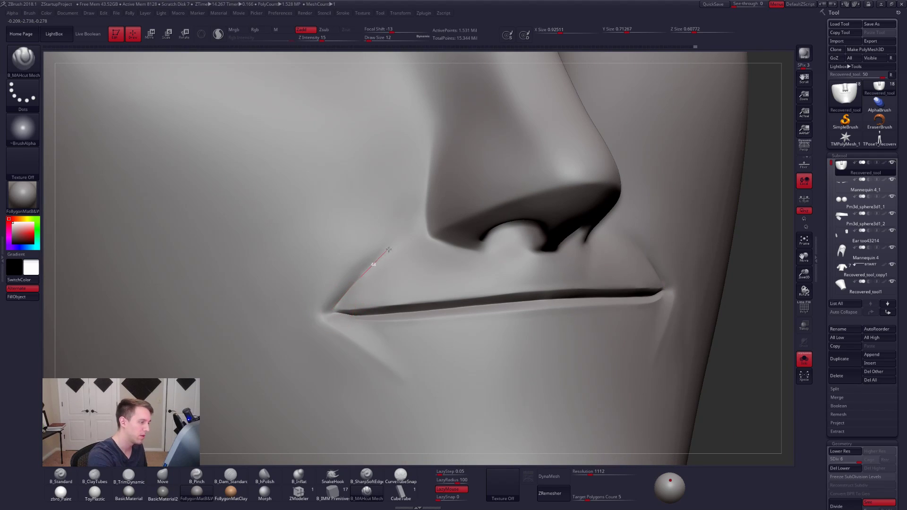
drag(420, 226, 424, 219)
alt+right_drag(468, 292, 559, 298)
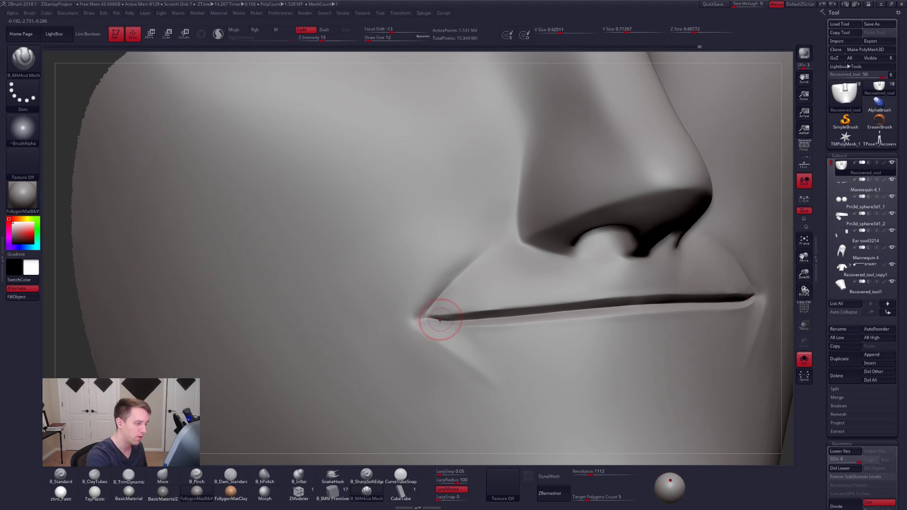
key(shift)
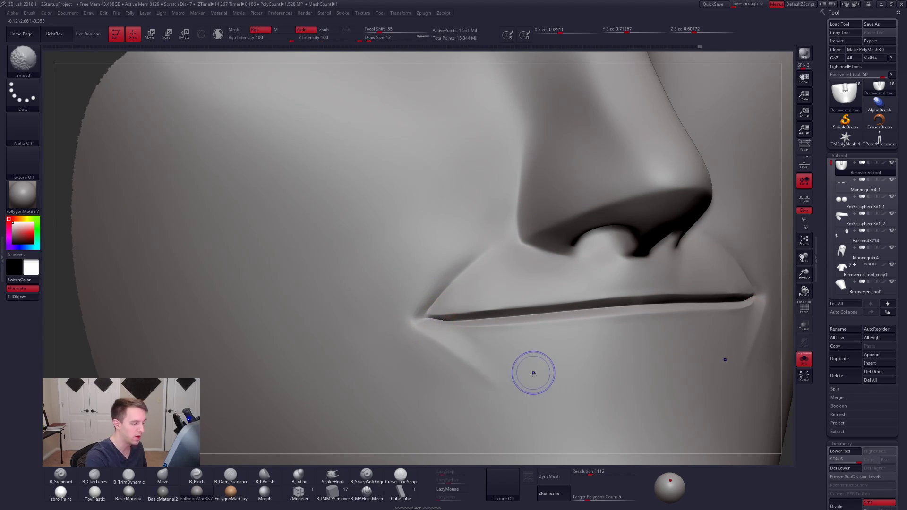
shift+drag(462, 361, 470, 360)
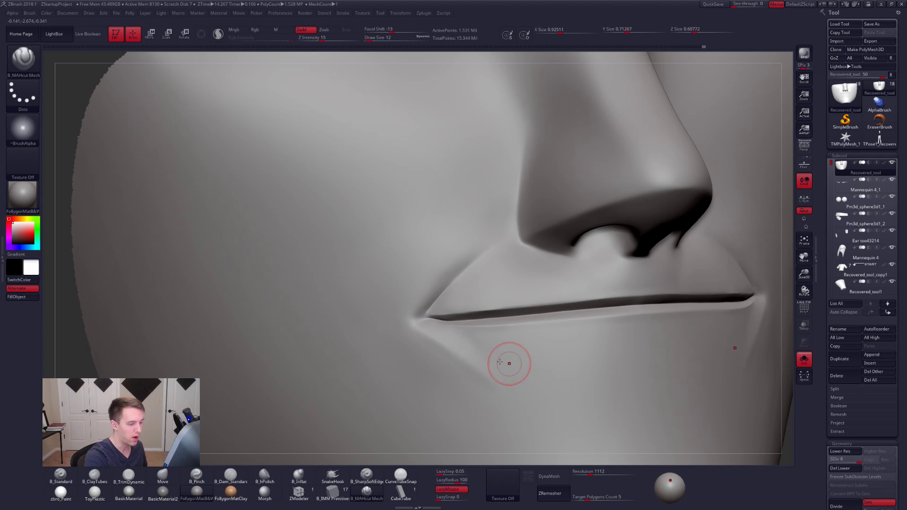
- Sharpen the tip of the mouth corner and the crease running down from it with short B_MAHcut Mech strokes
mouse_move(787, 337)
alt+mouse_down()
mouse_move(698, 326)
mouse_move(660, 334)
alt+mouse_up()
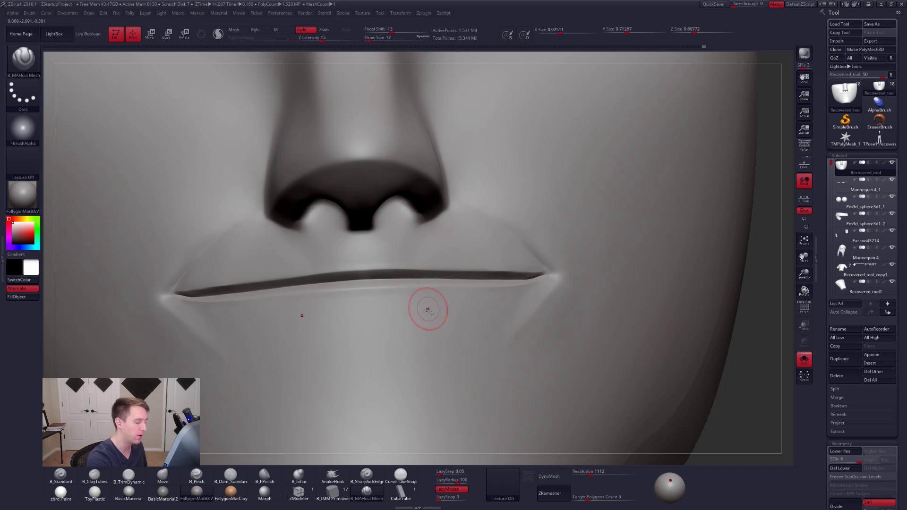
mouse_move(429, 312)
alt+right_down()
mouse_move(470, 359)
mouse_move(458, 338)
alt+right_up()
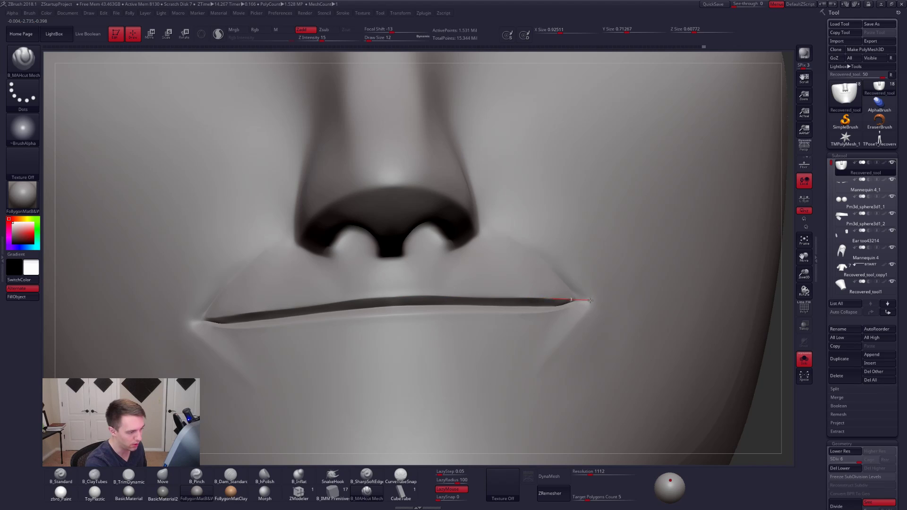
drag(609, 298, 611, 298)
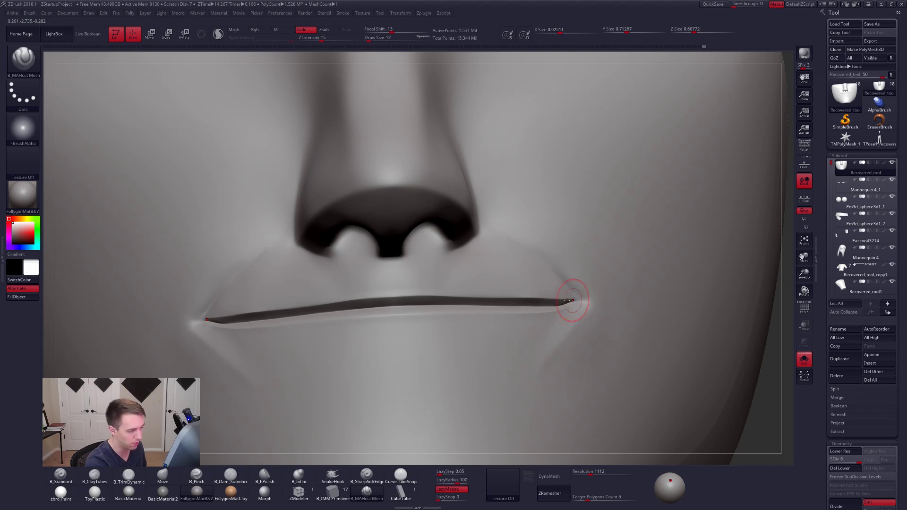
mouse_move(559, 328)
right_down()
mouse_move(538, 336)
mouse_move(549, 335)
right_up()
- Flatten the surface just below the mouth corner with B_TrimDynamic, reducing the draw size to 25 and 18
right_drag(583, 339, 626, 338)
key(3)
key(space)
drag(578, 333, 573, 330)
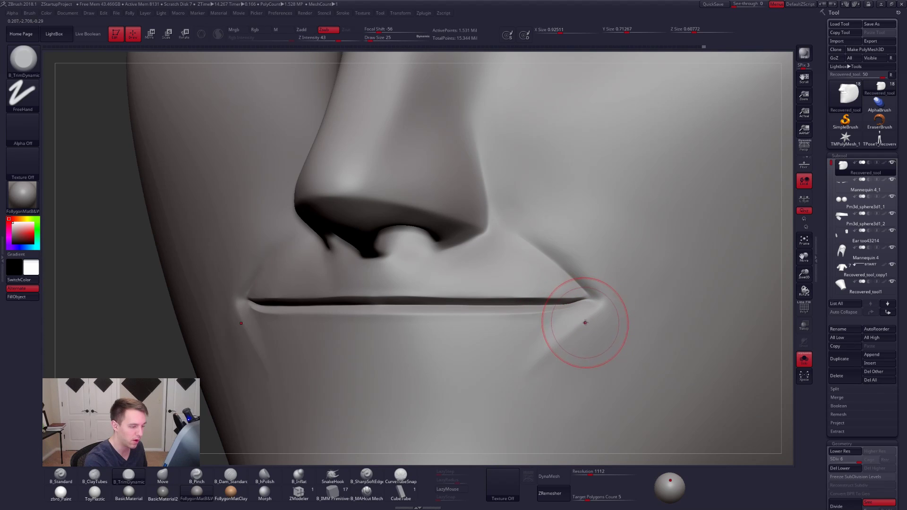
key(shift+f)
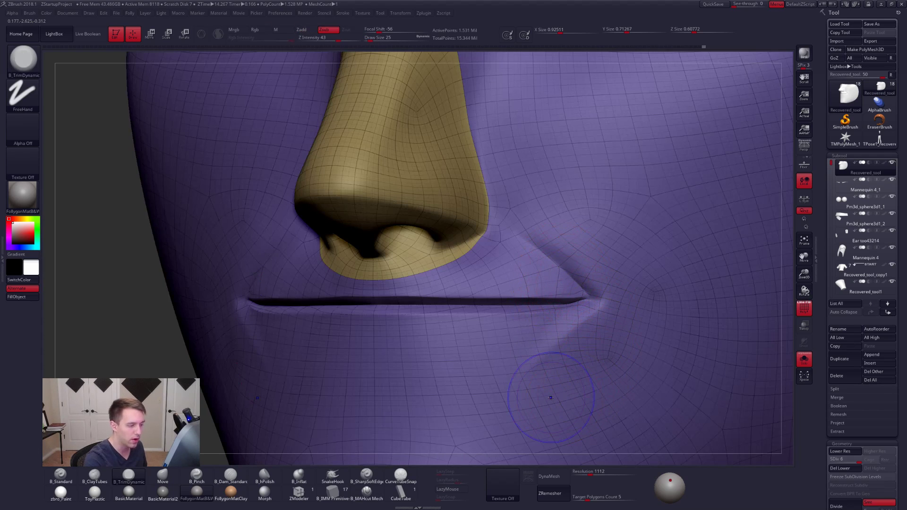
key(shift+f)
key(space)
drag(567, 329, 564, 329)
- Examine the wireframe around the nose and mouth at subdivision level 1 and at each level back up to 6
key(shift+f)
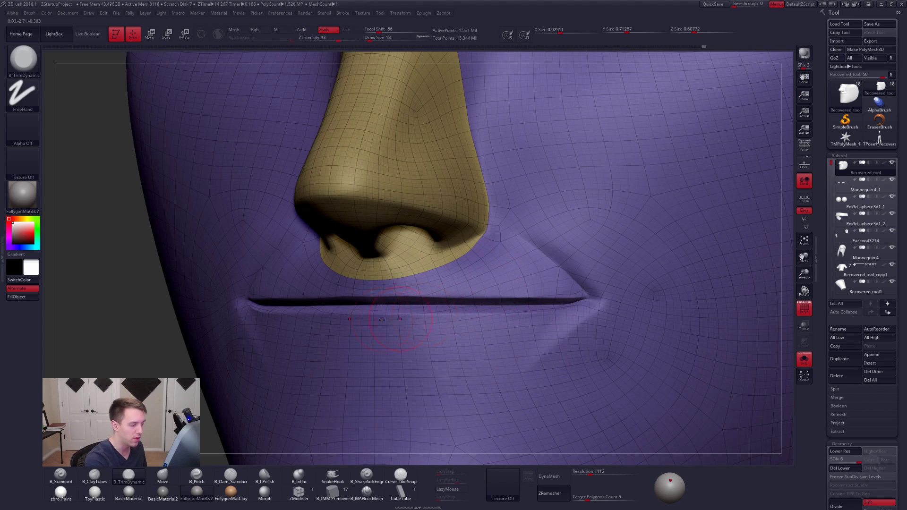
key(shift)
key(shift+d)
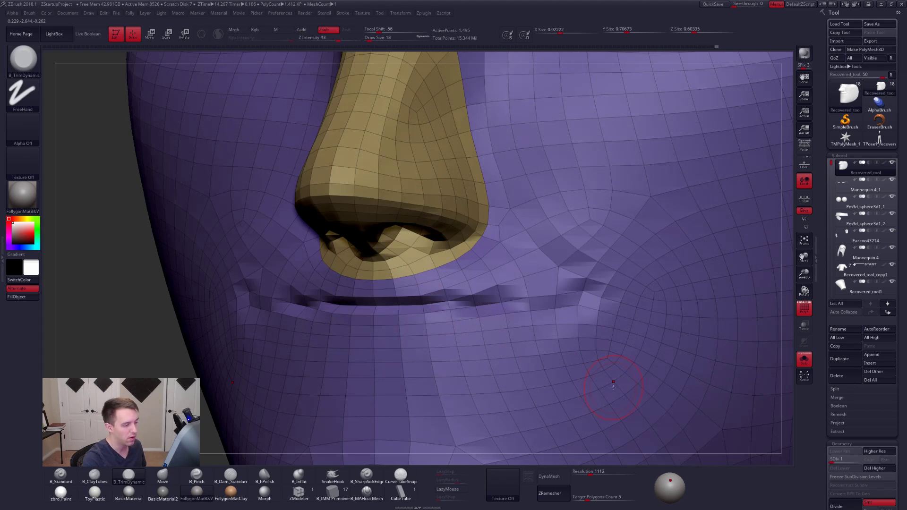
key(d)
key(d)
key(d)
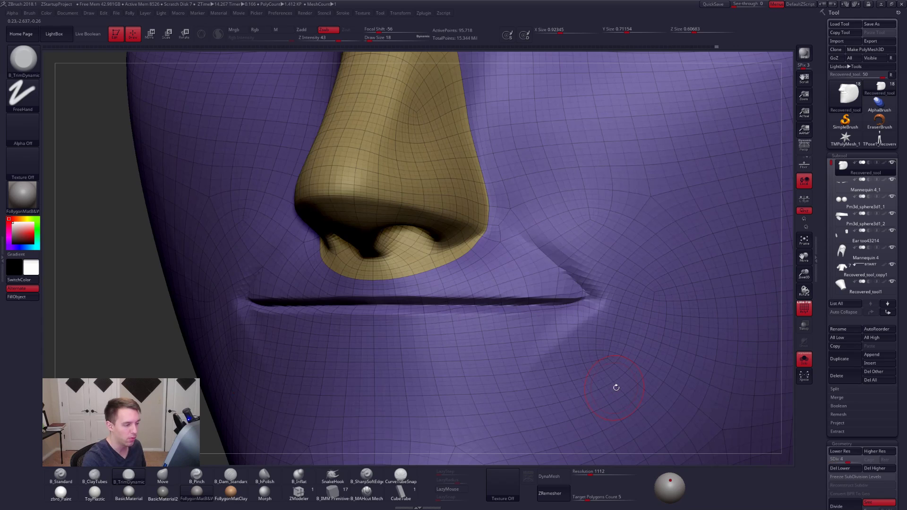
key(d)
key(d)
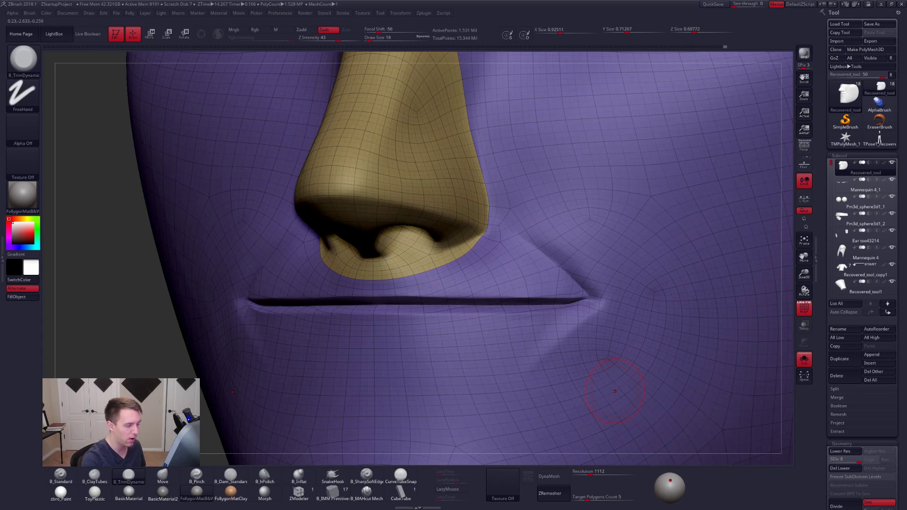
key(shift+f)
- Unhide the rest of the head and leave the close-up to show the bust
mouse_move(372, 266)
ctrl+right_down()
mouse_move(625, 358)
mouse_move(508, 304)
ctrl+right_up()
shift+right_drag(542, 334, 595, 344)
ctrl+shift+click(585, 325)
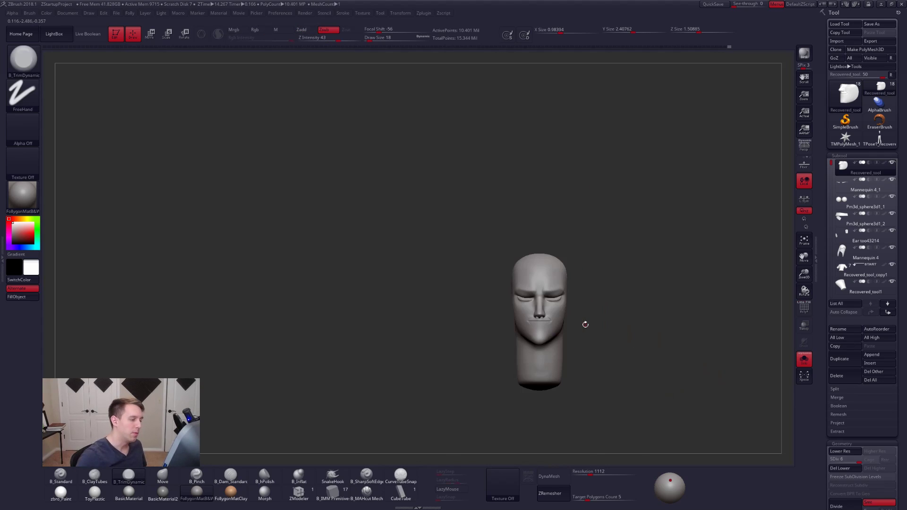
mouse_move(577, 291)
alt+right_down()
mouse_move(476, 170)
mouse_move(499, 202)
mouse_move(543, 217)
mouse_move(393, 228)
mouse_move(491, 227)
mouse_move(582, 277)
alt+right_up()
- Switch to the Move brush and turn on perspective for the view of the whole character
key(b)
key(m)
key(v)
right_drag(524, 259, 543, 243)
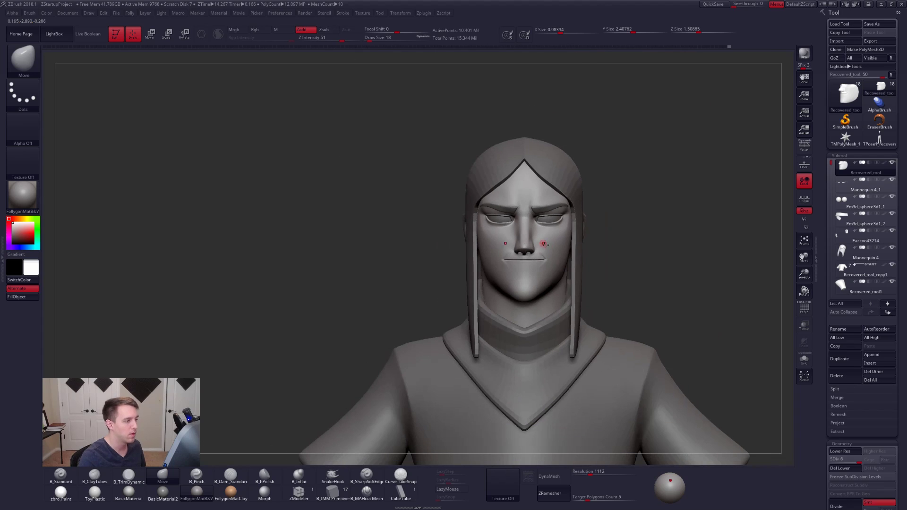
click(803, 146)
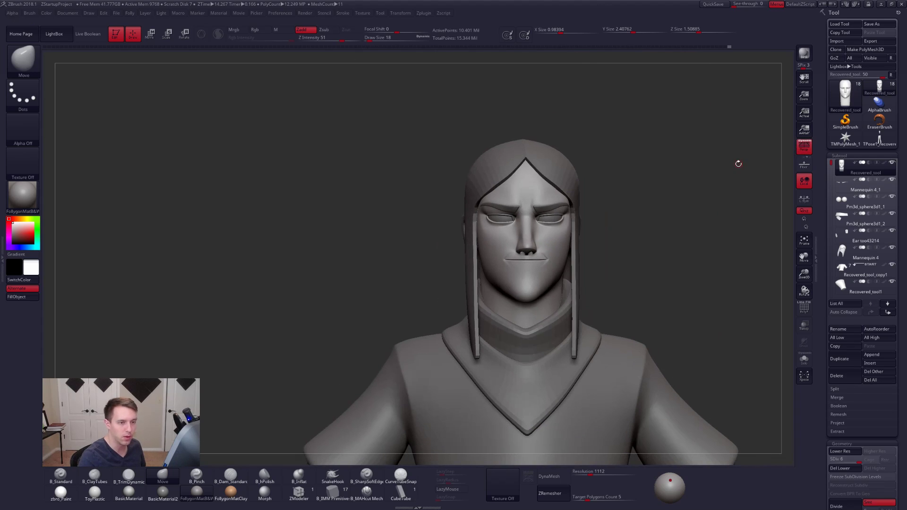
ctrl+right_drag(737, 162, 720, 131)
- Delete the leftover TPose1_recovered_tool mesh and return to the Recovered_tool character
click(879, 138)
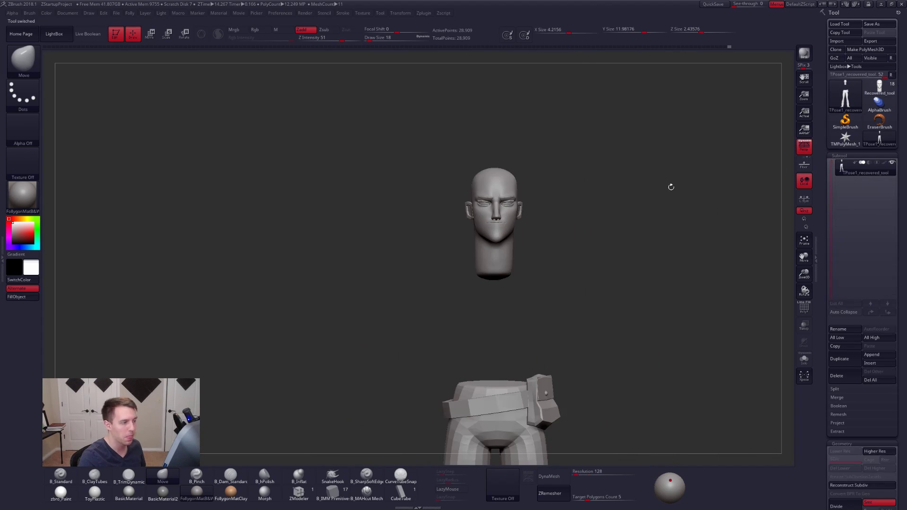
click(835, 374)
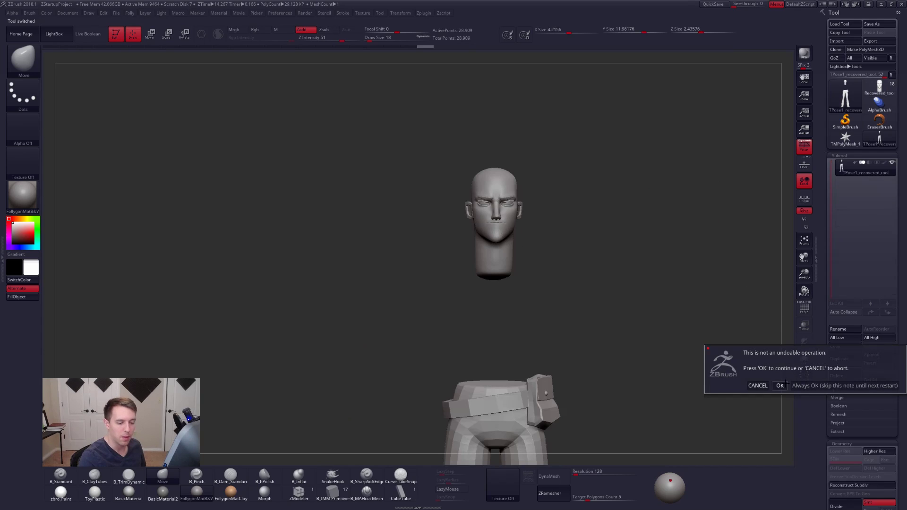
click(780, 385)
click(879, 90)
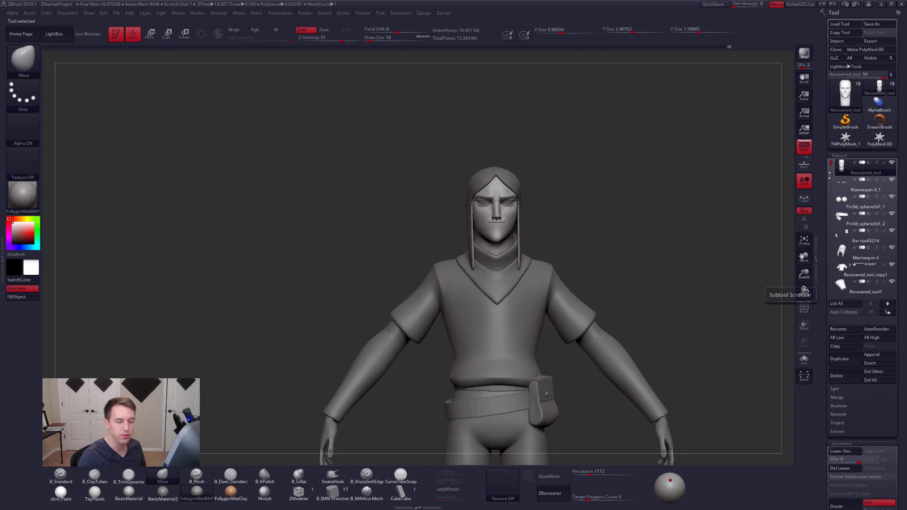
mouse_move(832, 165)
mouse_down()
mouse_move(832, 259)
mouse_move(834, 152)
mouse_up()
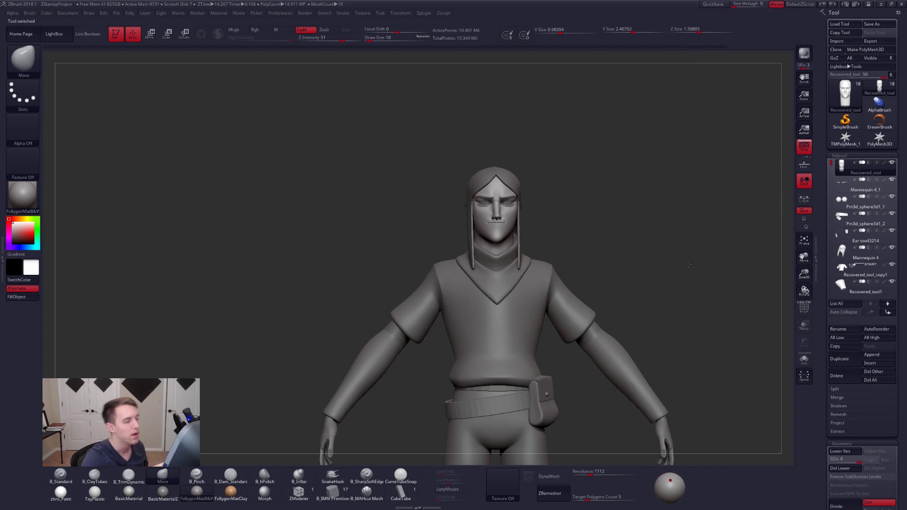
- Compare the full-body figure with the painted portrait and the full-body illustration gop-gap-sketch132-1.jpg
mouse_move(689, 265)
alt+mouse_down()
mouse_move(660, 291)
mouse_move(634, 245)
alt+mouse_up()
mouse_move(646, 302)
alt+mouse_down()
mouse_move(654, 276)
mouse_move(668, 268)
alt+mouse_up()
ctrl+shift+right_click(655, 276)
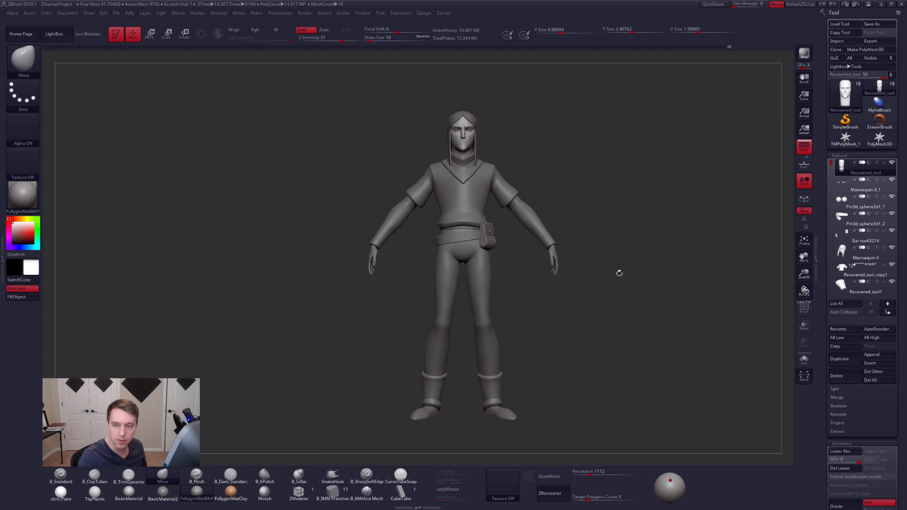
drag(524, 178, 499, 163)
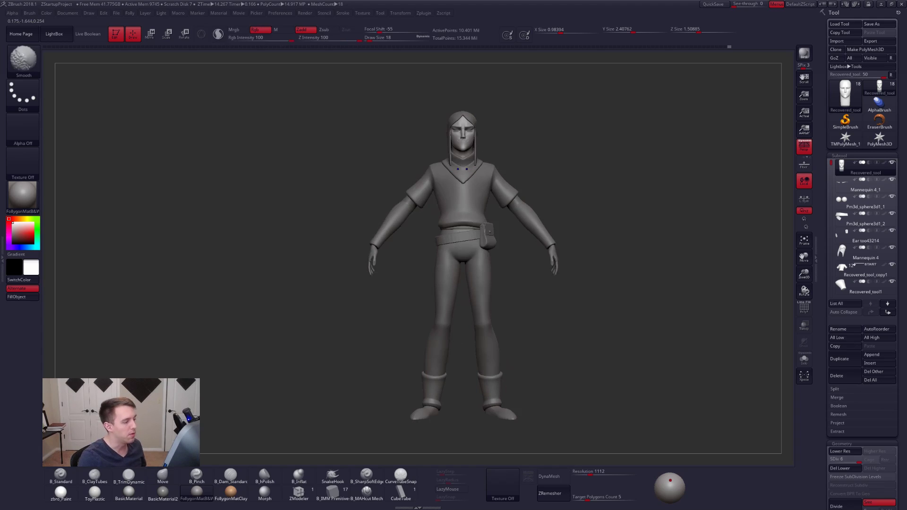
key(shift+z)
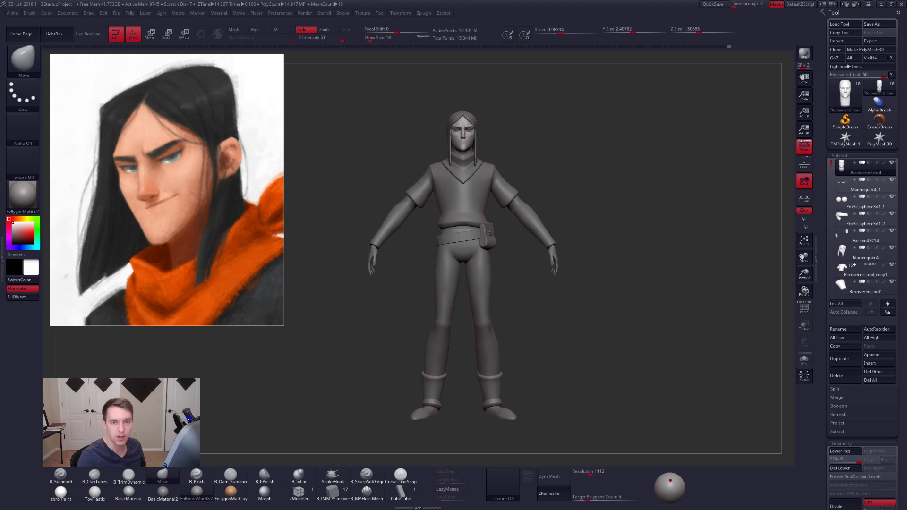
drag(906, 54, 250, 62)
scroll(269, 142, down, 5)
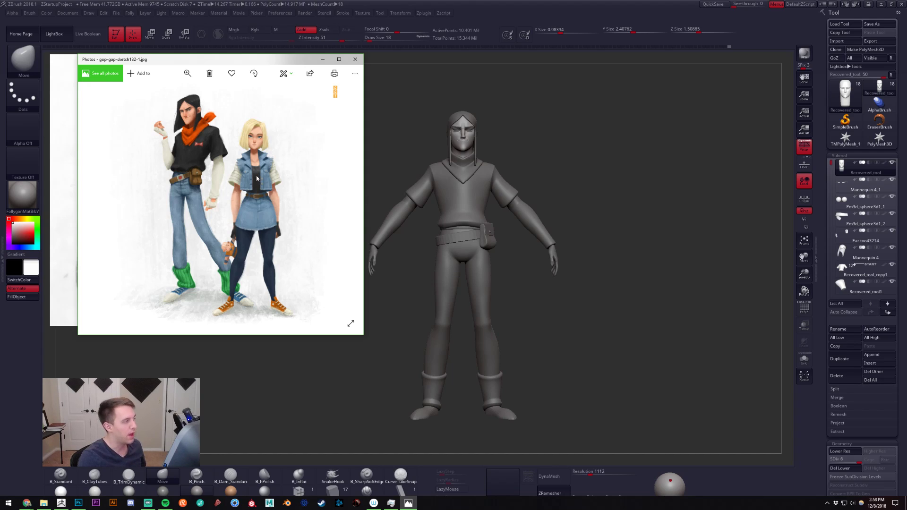
drag(254, 63, 906, 92)
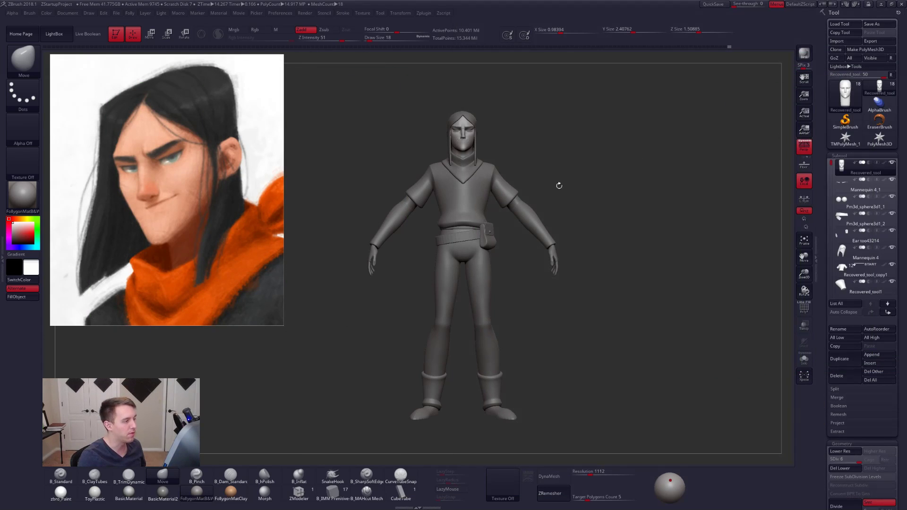
mouse_move(559, 185)
mouse_down()
mouse_move(455, 184)
mouse_move(562, 193)
mouse_up()
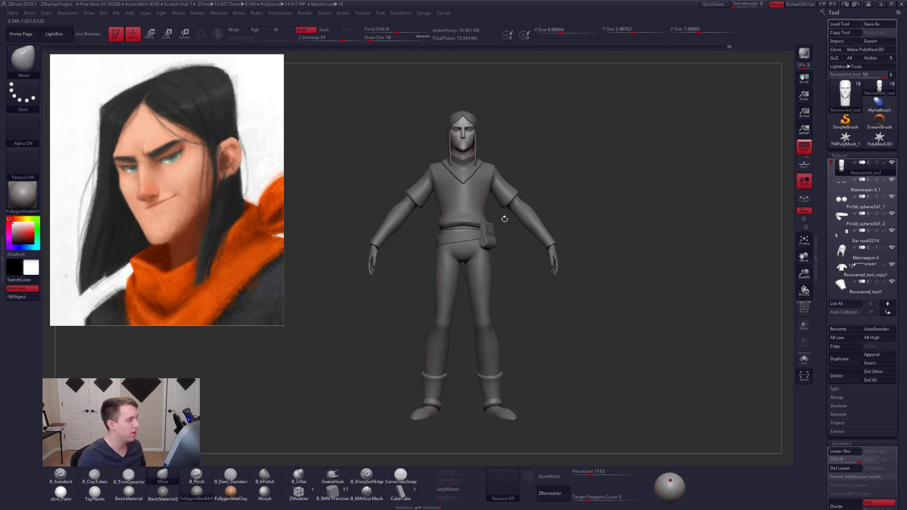
drag(515, 255, 512, 235)
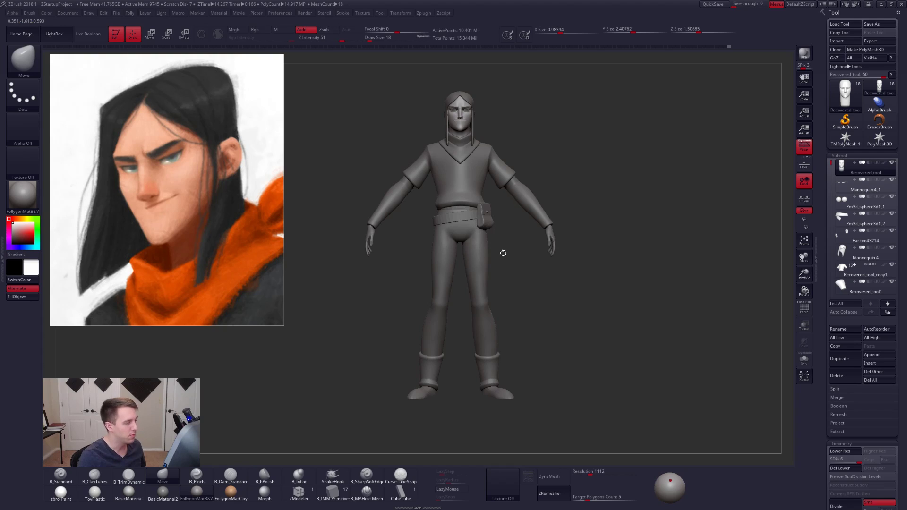
- Select the forearm subtool, inspect it in solo mode and bring the other subtools back
alt+click(552, 235)
drag(577, 237, 661, 339)
key(alt+s)
drag(558, 279, 684, 363)
key(alt+s)
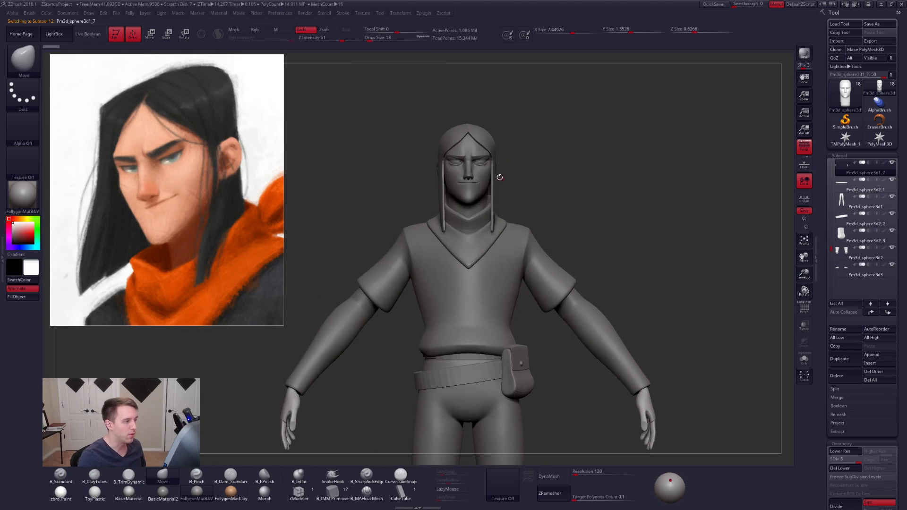
- Isolate the eyebrow subtool, inspect its wireframe and hide the reference portrait
alt+click(480, 157)
key(alt+s)
key(f)
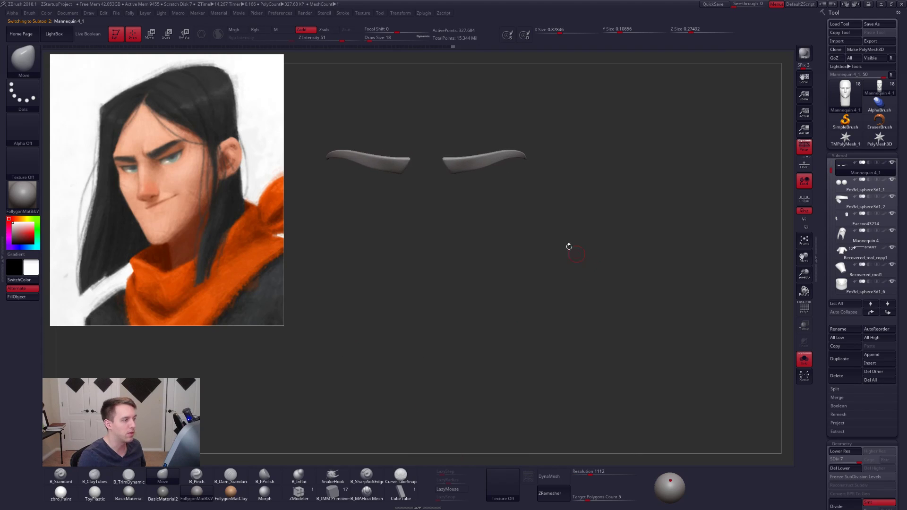
key(shift+f)
alt+drag(493, 196, 520, 207)
key(shift+z)
alt+drag(520, 189, 534, 202)
- Compare the eyebrows at subdivision level 1 and level 7 with the whole face shown
key(shift+d)
key(shift+d)
key(shift+d)
key(shift+d)
key(shift+d)
key(shift+d)
key(shift+f)
key(alt+s)
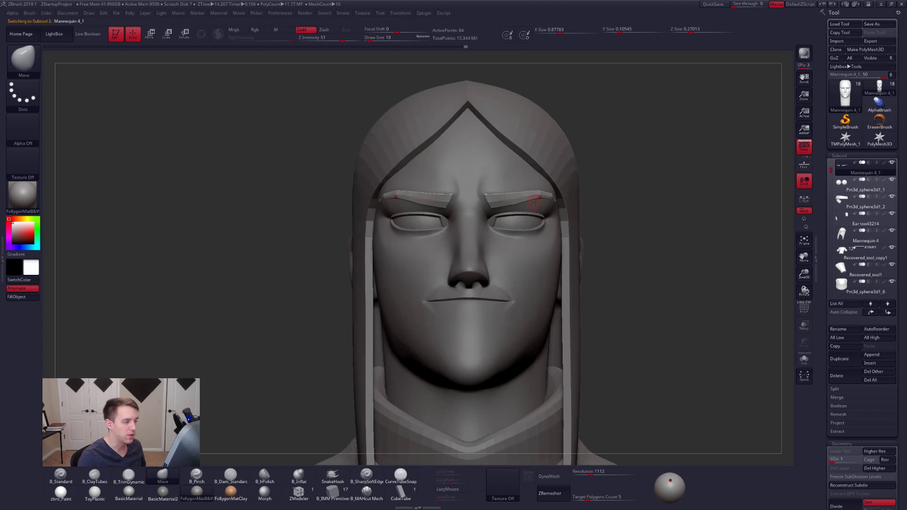
key(d)
key(d)
key(d)
key(d)
key(d)
key(d)
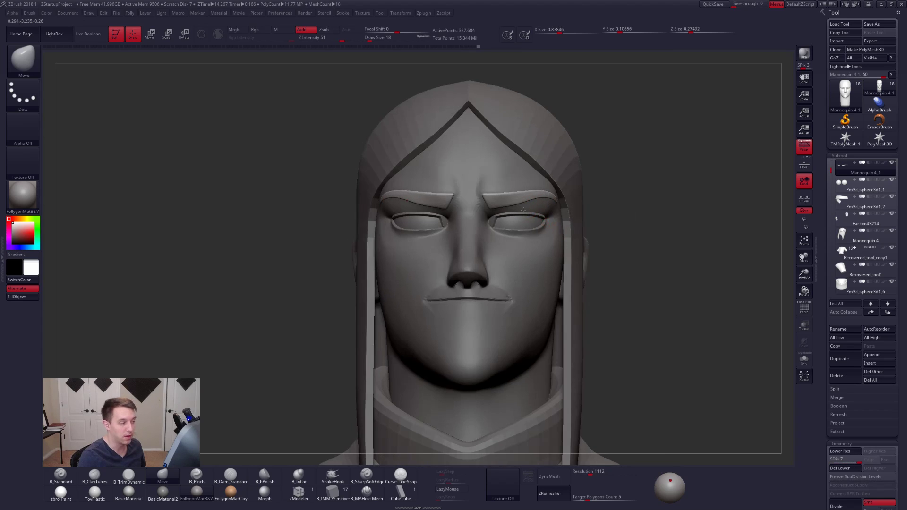
- Switch to the earlier Mannequin 3 version of the character and examine its face from three-quarter and front views
drag(566, 233, 533, 240)
alt+right_drag(533, 240, 527, 211)
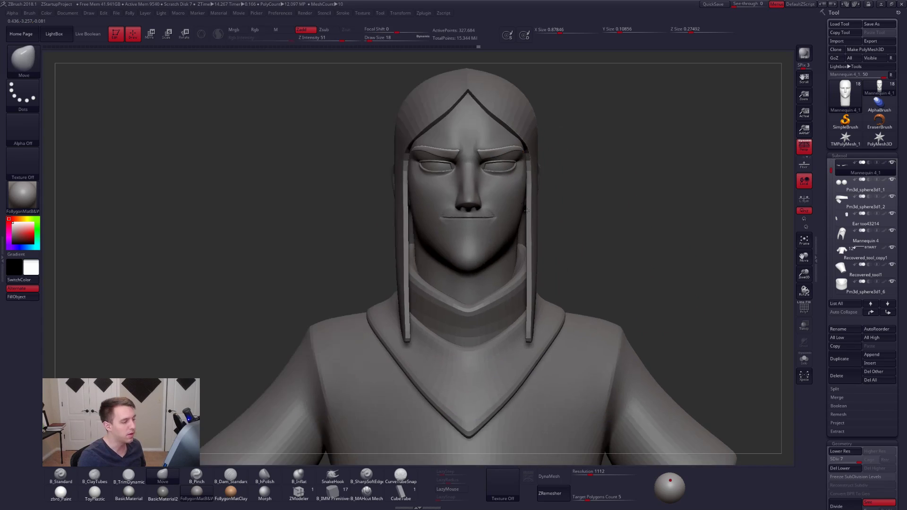
ctrl+right_drag(563, 234, 472, 205)
alt+click(478, 185)
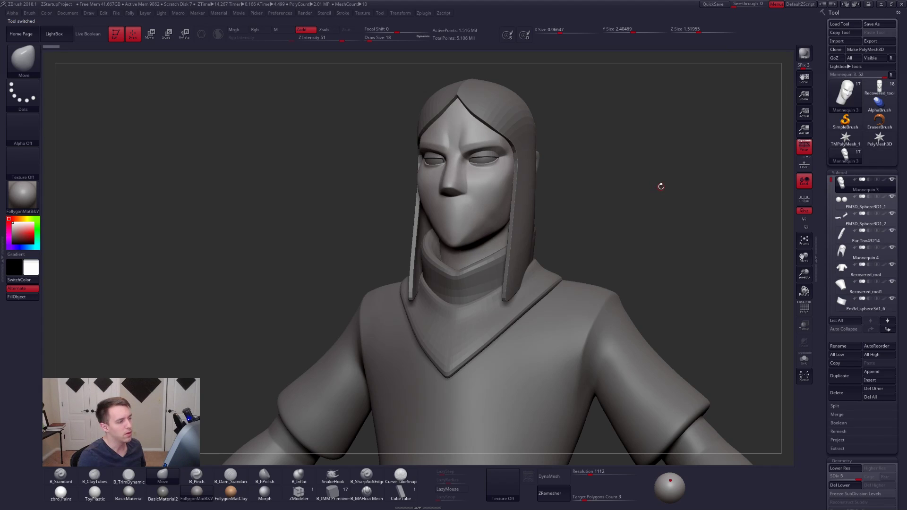
mouse_move(540, 181)
mouse_down()
mouse_move(565, 178)
mouse_move(549, 208)
mouse_move(555, 217)
mouse_up()
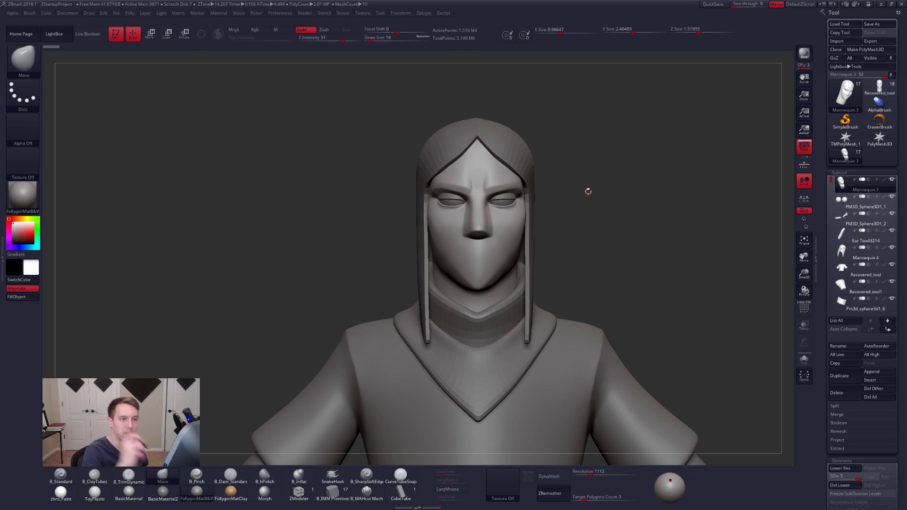
alt+drag(580, 226, 481, 228)
alt+click(438, 186)
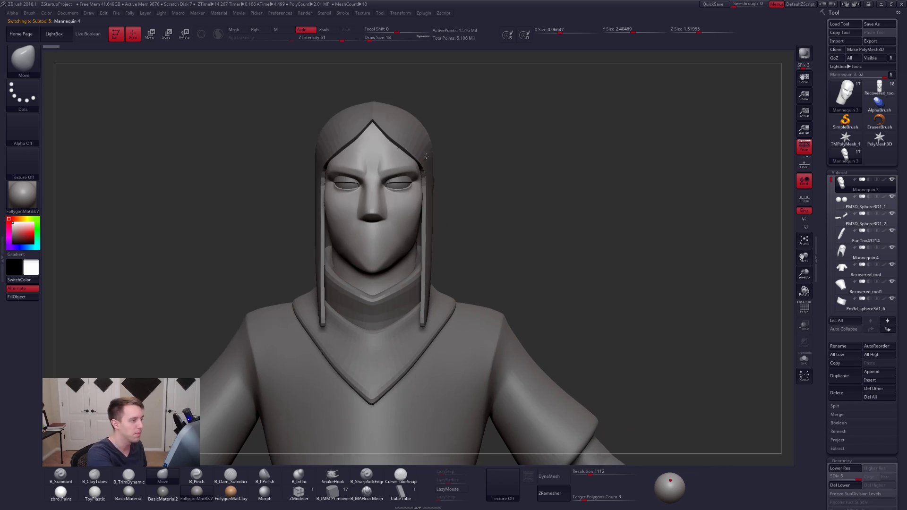
- Hide the hair subtool on the Mannequin 3 version and make its head the active subtool
click(868, 202)
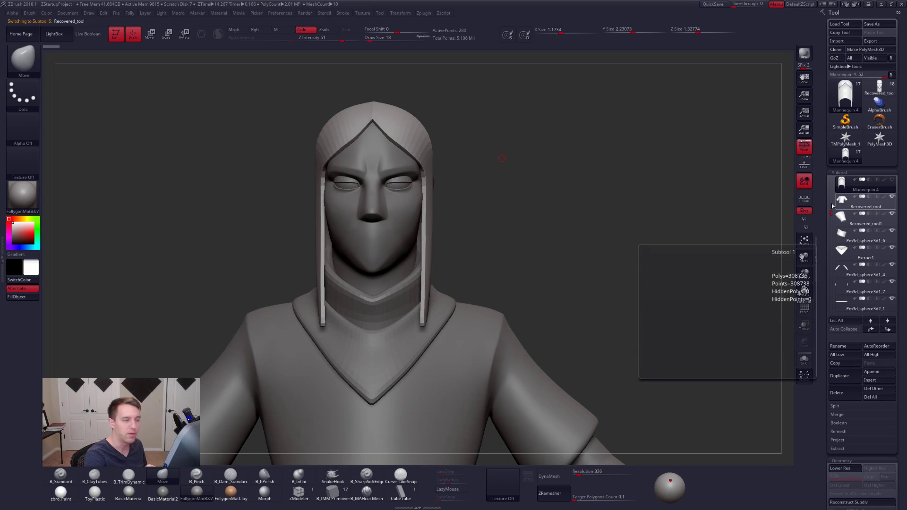
click(892, 180)
alt+drag(575, 248, 615, 265)
alt+click(449, 232)
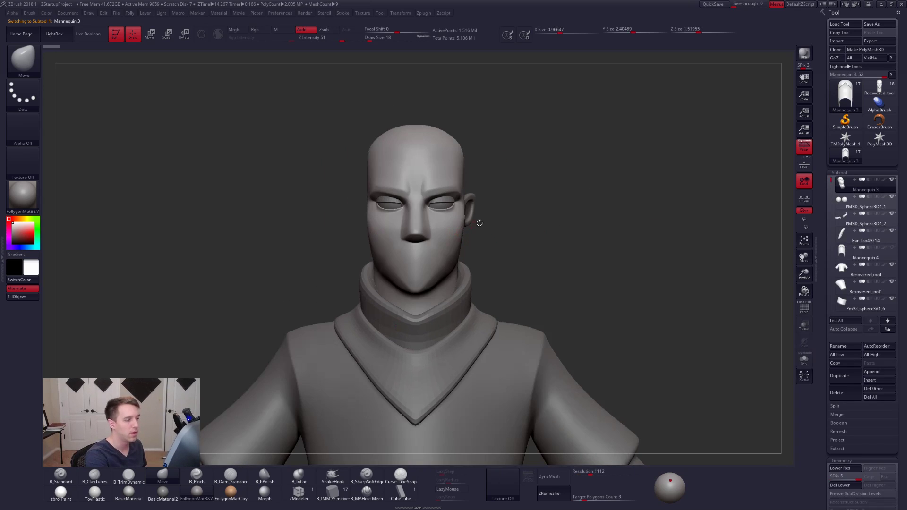
- Hide the hair subtool on the Recovered_tool version, check it against Mannequin 3 and make the Recovered_tool head active
click(879, 88)
alt+click(466, 173)
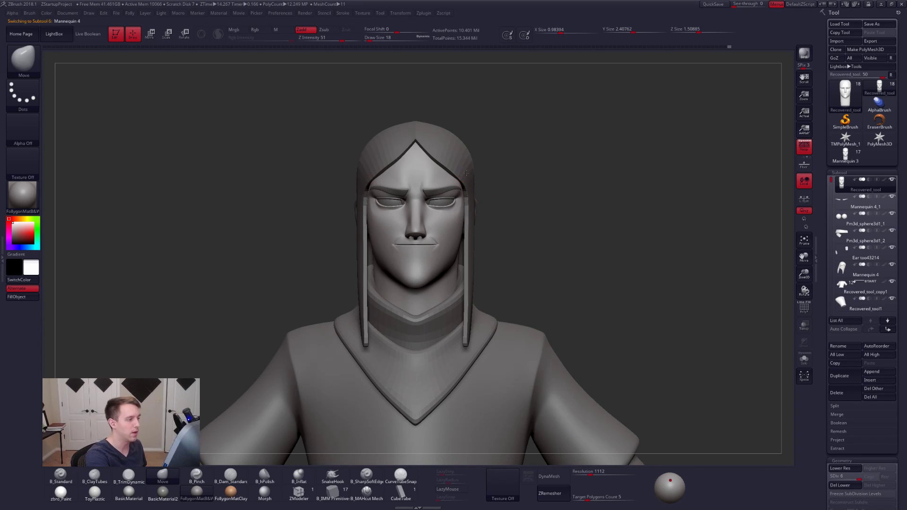
click(842, 201)
click(892, 179)
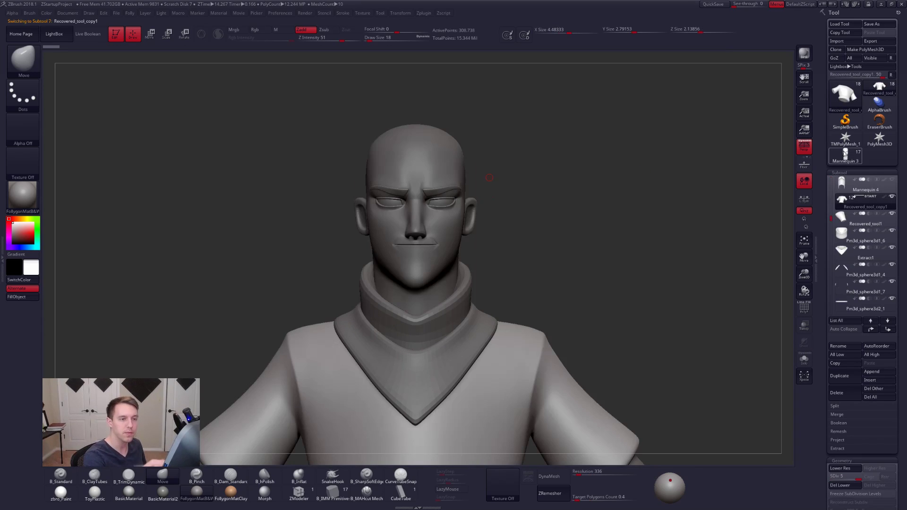
click(845, 155)
click(879, 88)
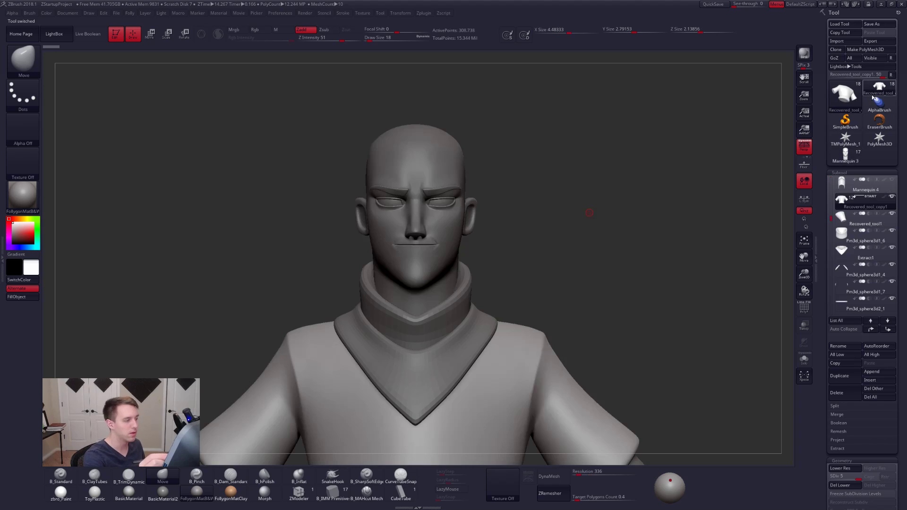
alt+click(453, 213)
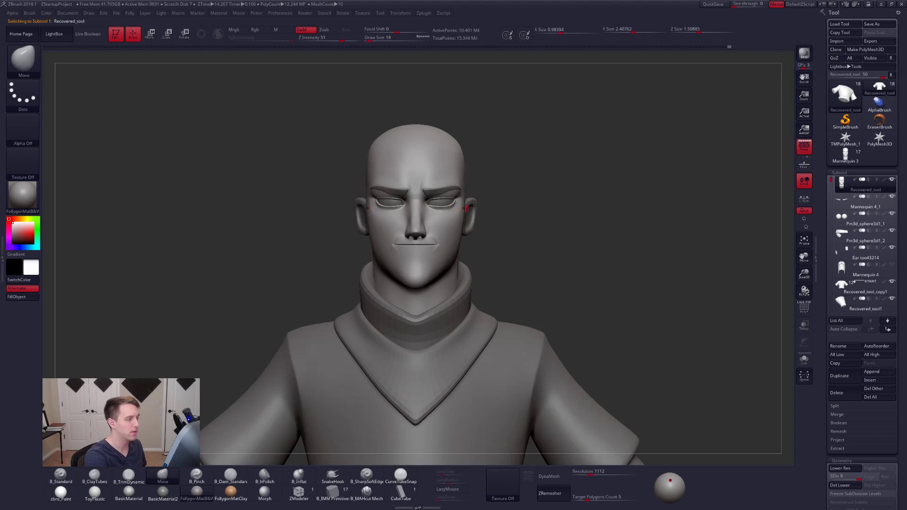
- Place a three-quarter canvas snapshot of the Recovered_tool head beside the Mannequin 3 version turned the opposite way
drag(509, 219, 737, 181)
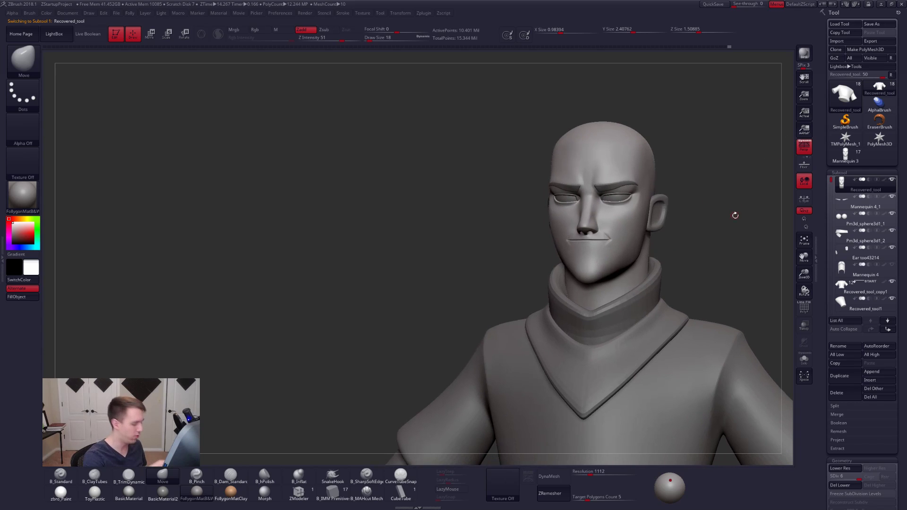
click(845, 153)
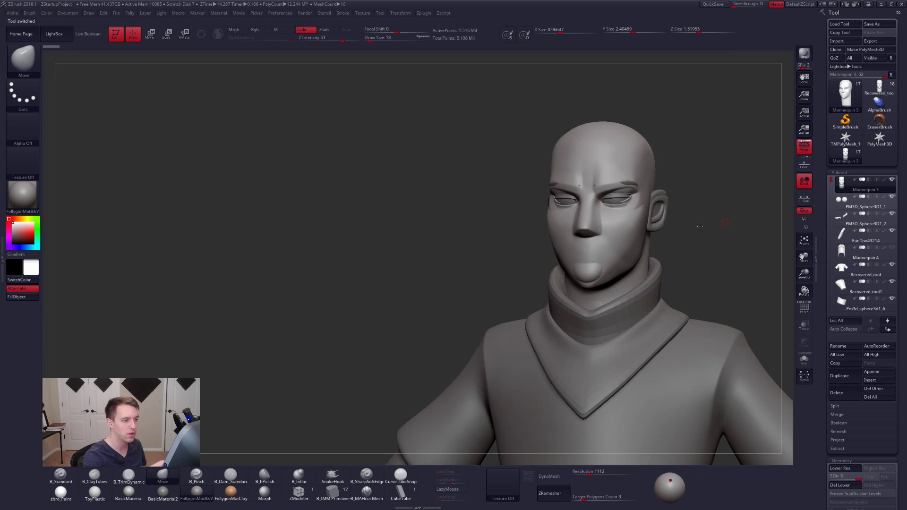
alt+drag(700, 226, 412, 229)
drag(437, 260, 487, 278)
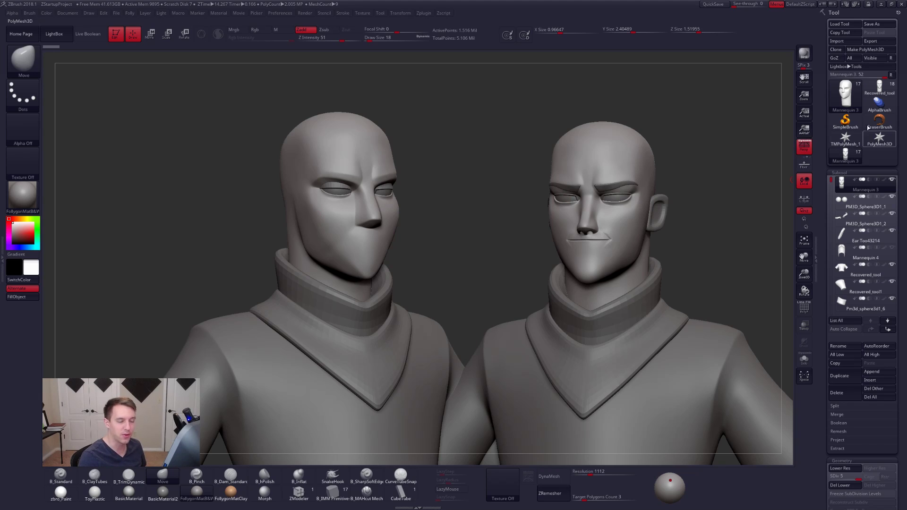
- Compare the Recovered_tool and Mannequin 3 faces beside the snapshot, and clear the snapshot from the canvas
mouse_move(877, 99)
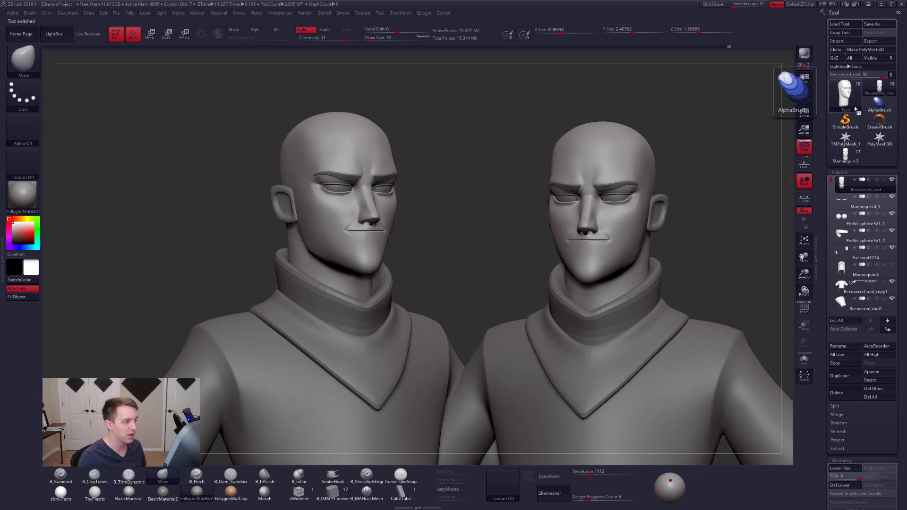
click(845, 153)
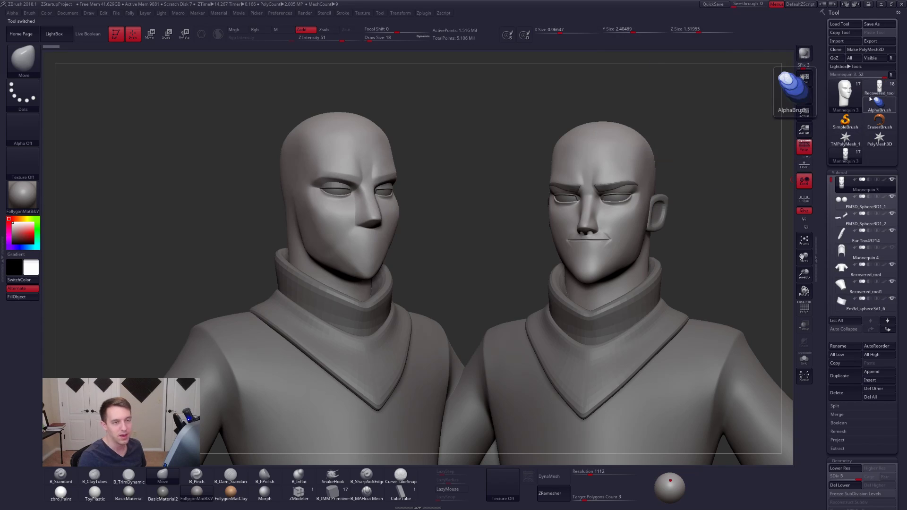
click(879, 87)
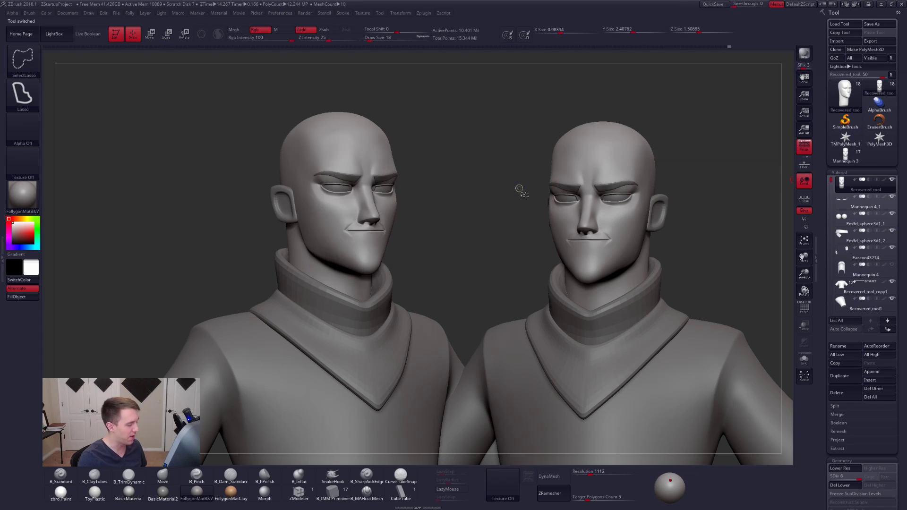
key(ctrl+n)
- Examine the full Recovered_tool figure from front and three-quarter views
shift+right_drag(500, 195, 547, 171)
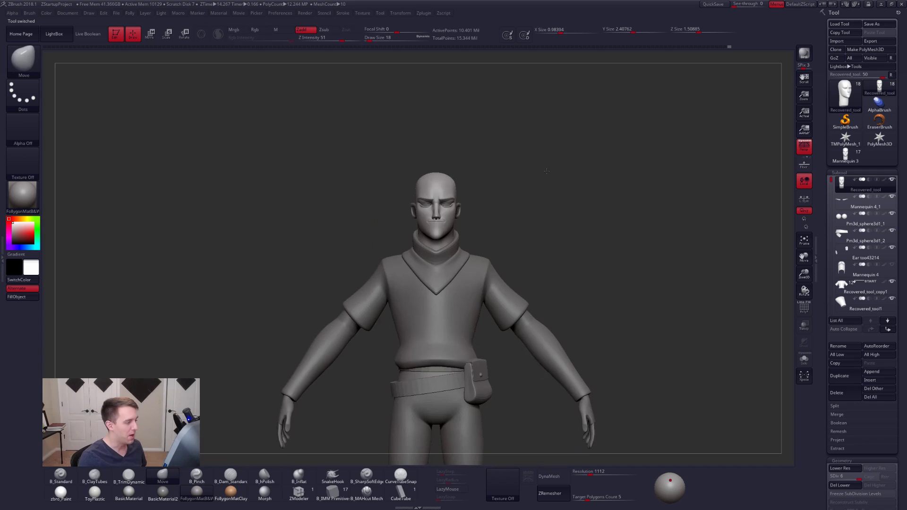
ctrl+right_drag(521, 220, 504, 236)
alt+right_drag(524, 253, 527, 190)
mouse_move(546, 198)
right_down()
mouse_move(507, 201)
mouse_move(558, 207)
right_up()
alt+right_drag(588, 237, 569, 186)
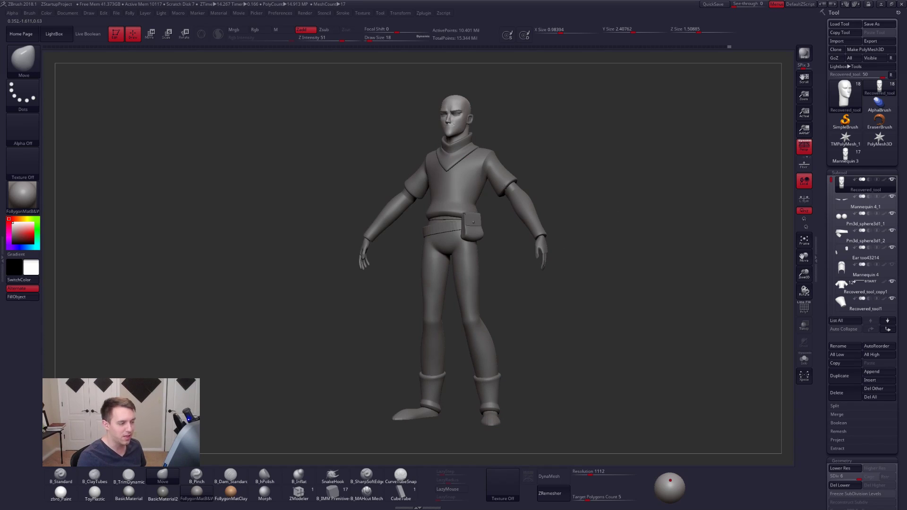
- Isolate the legs subtool, inspect its side profile without perspective and bring the other subtools back
alt+click(462, 192)
key(alt+s)
right_drag(595, 196, 525, 213)
alt+click(464, 279)
alt+right_drag(499, 302, 541, 250)
right_drag(541, 251, 523, 229)
click(799, 152)
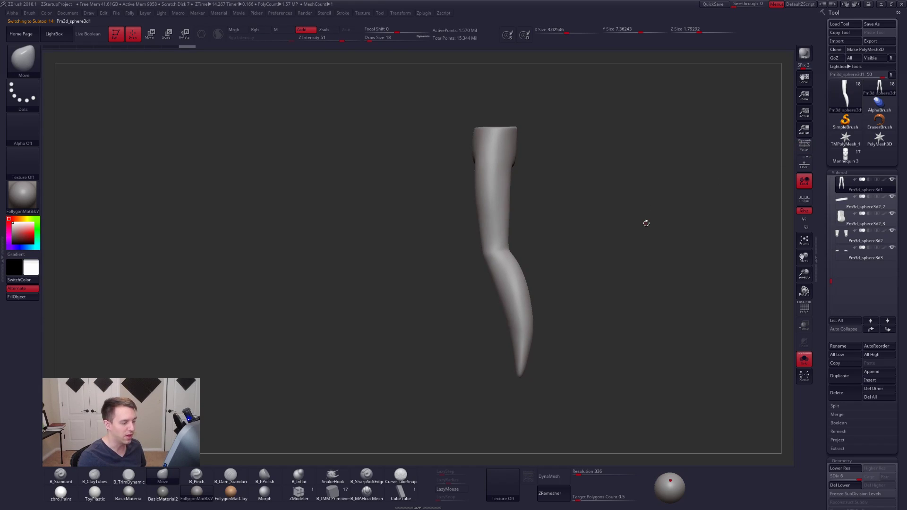
key(alt+shift+s)
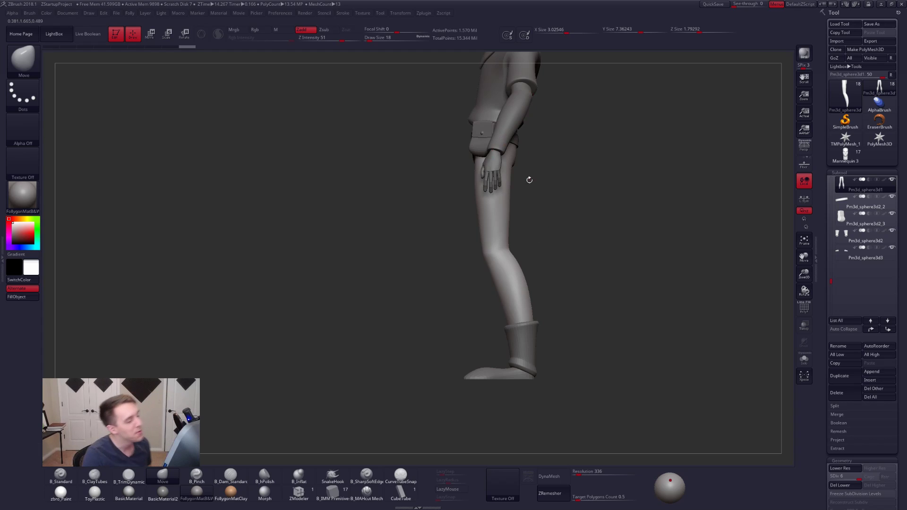
- Turn perspective back on and review the figure from three-quarter view, from full body to upper body
drag(541, 180, 560, 206)
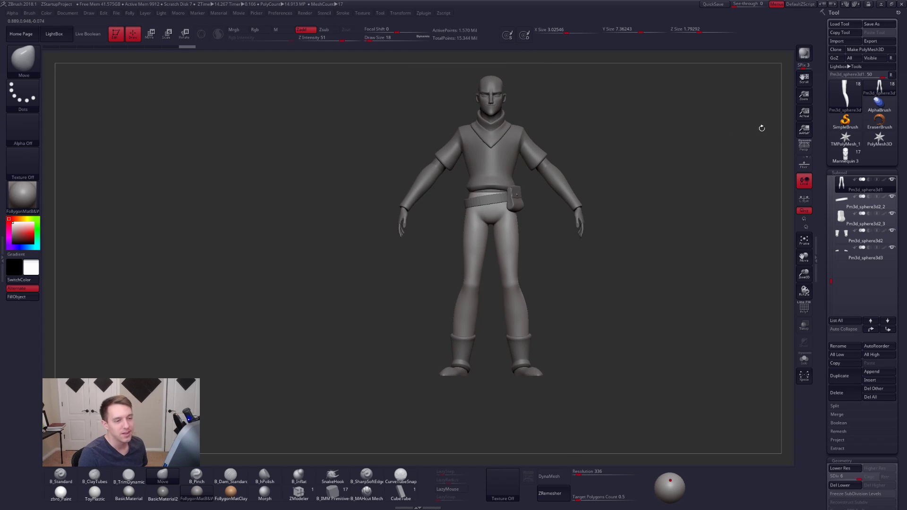
key(p)
right_drag(603, 178, 543, 161)
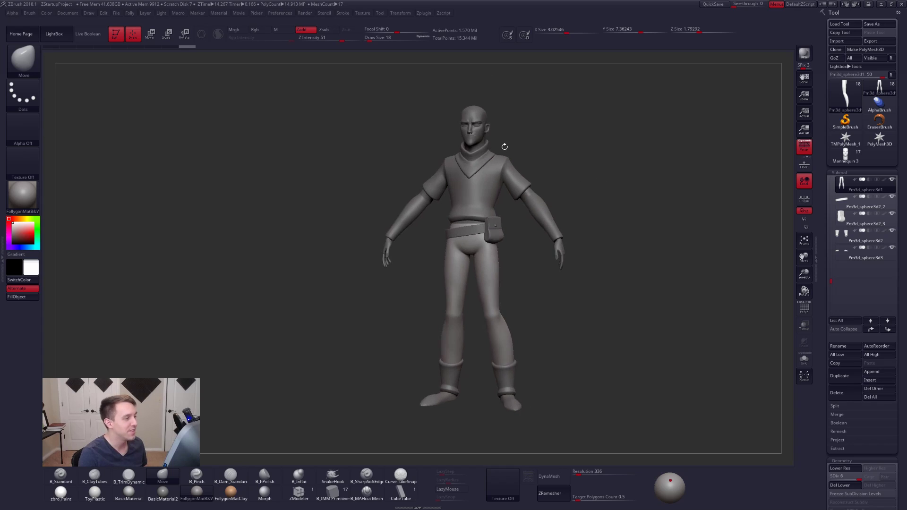
right_drag(495, 142, 478, 189)
alt+right_drag(466, 124, 488, 235)
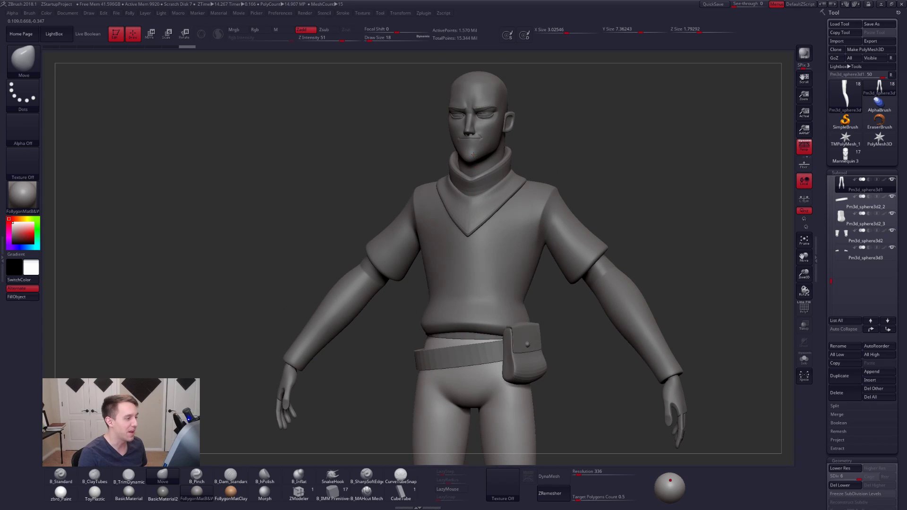
- Isolate the head subtool and choose the B_MAHcut Mech brush with draw size 81
alt+click(474, 155)
mouse_move(496, 156)
right_down()
mouse_move(426, 158)
mouse_move(515, 207)
mouse_move(561, 257)
right_up()
key(alt+s)
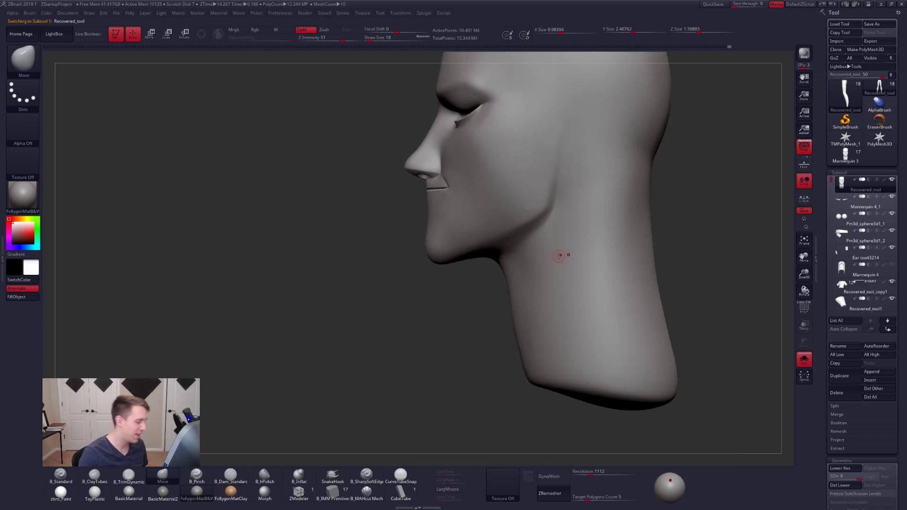
click(381, 493)
right_drag(449, 343, 496, 309)
key(space)
drag(530, 257, 538, 253)
- Undo the trial stroke under the jaw, and recut and smooth the crease between the jawline and neck
drag(561, 207, 434, 319)
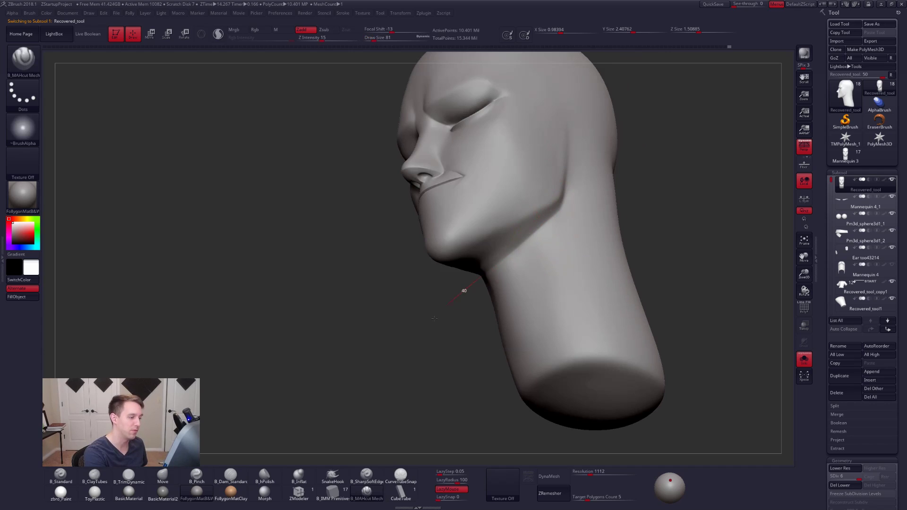
mouse_move(512, 264)
right_down()
mouse_move(526, 254)
mouse_move(499, 246)
right_up()
key(ctrl+z)
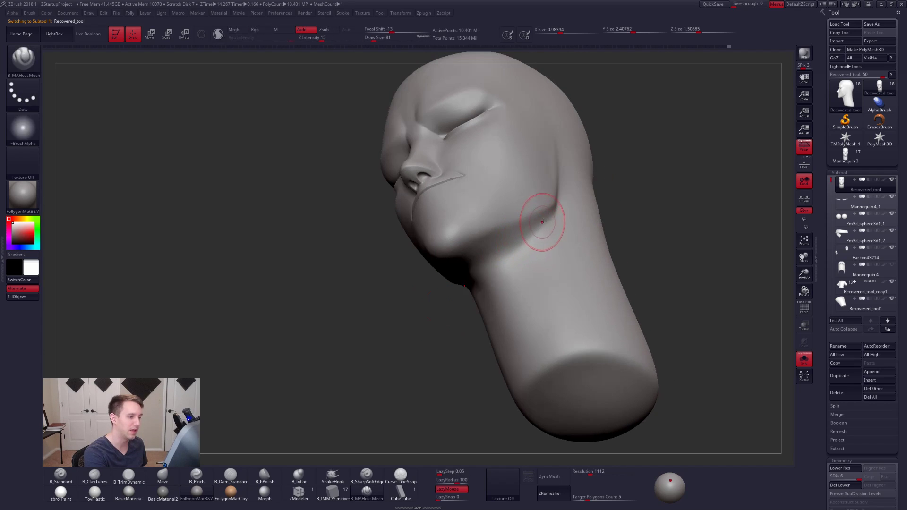
drag(554, 215, 549, 220)
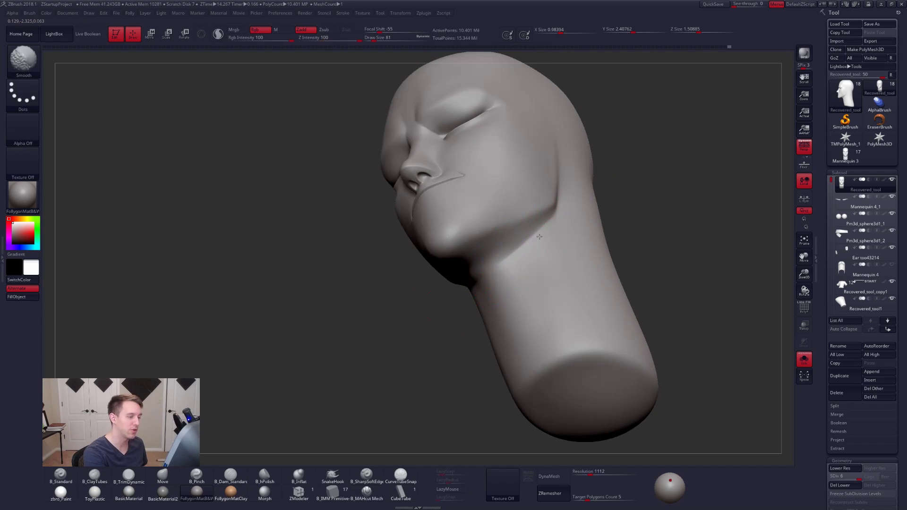
ctrl+right_drag(517, 263, 571, 221)
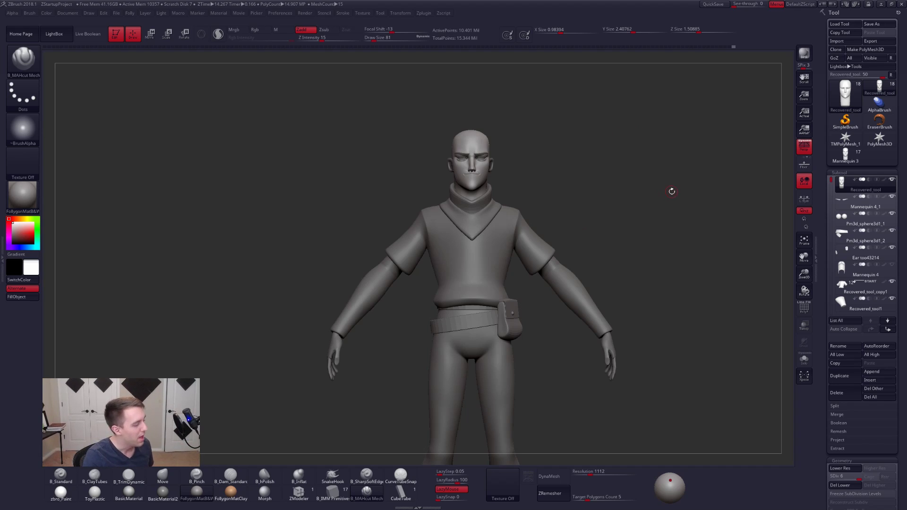
- Show the full figure from the front and switch to the Follygon Gumroad page in Chrome
drag(671, 190, 577, 199)
key(alt+Tab)
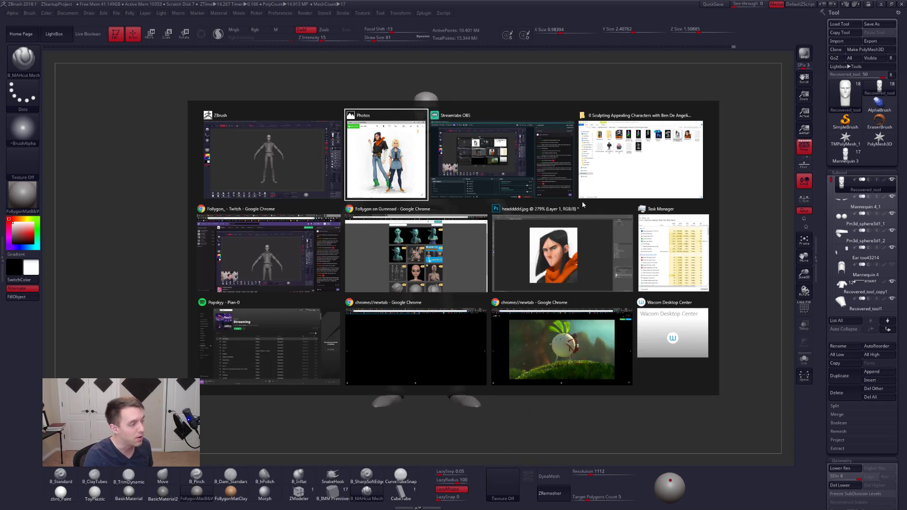
key(alt+Tab)
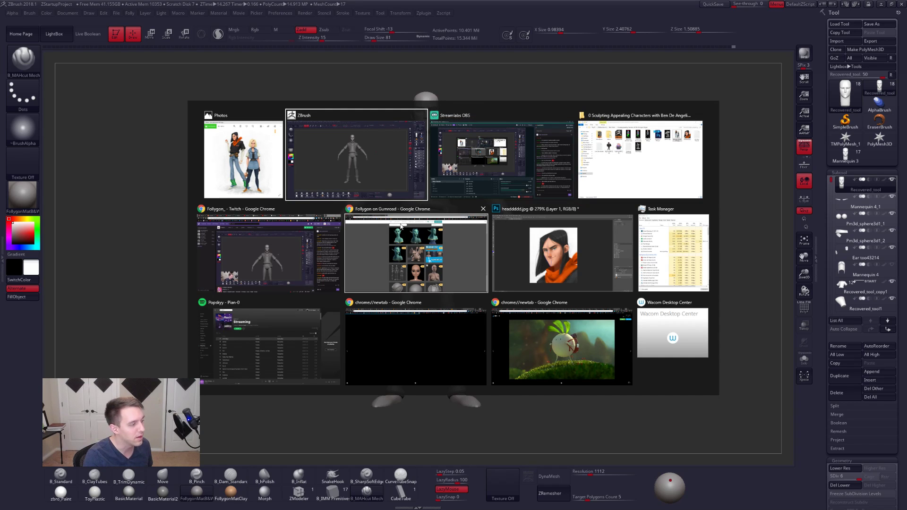
click(383, 245)
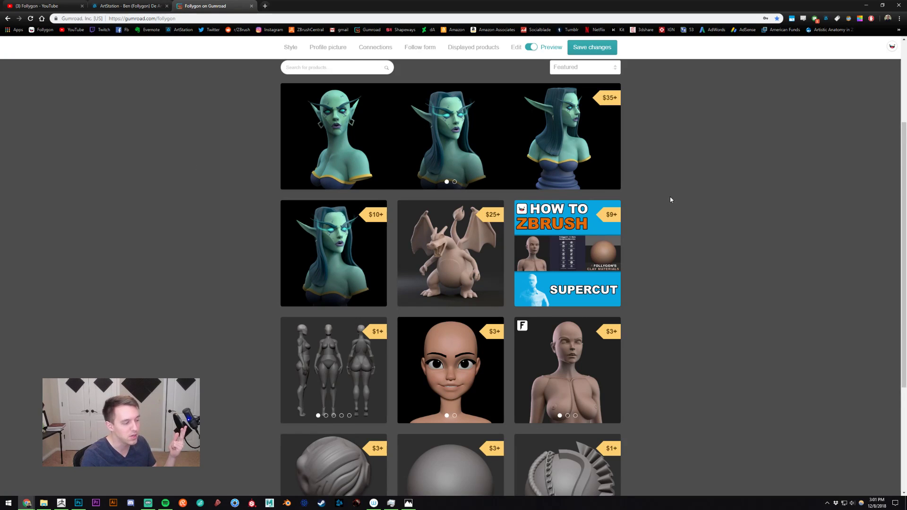
- Look through the Follygon's Brushes product details, close them and return to ZBrush
scroll(673, 203, down, 3)
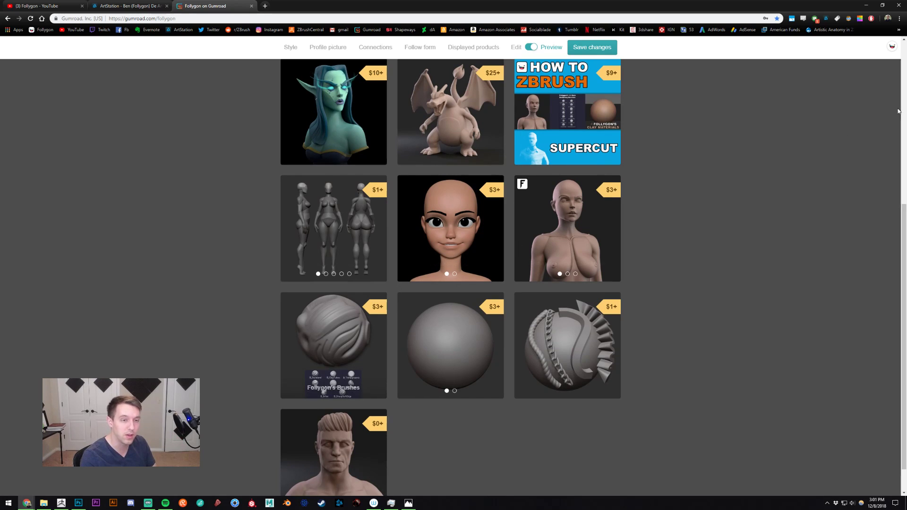
click(329, 313)
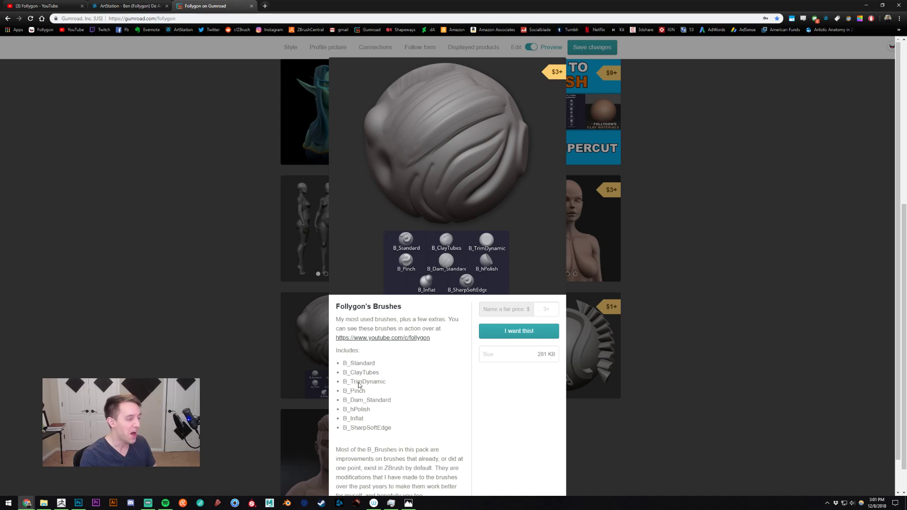
click(238, 237)
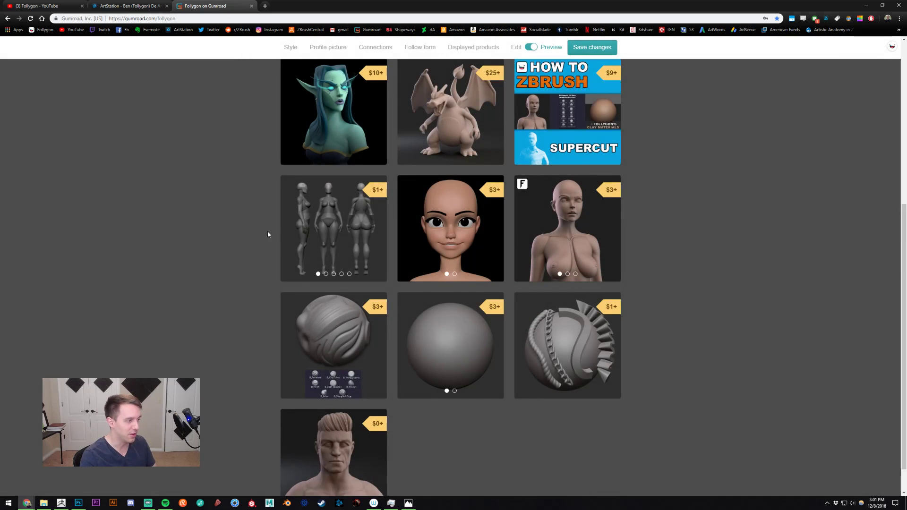
click(60, 505)
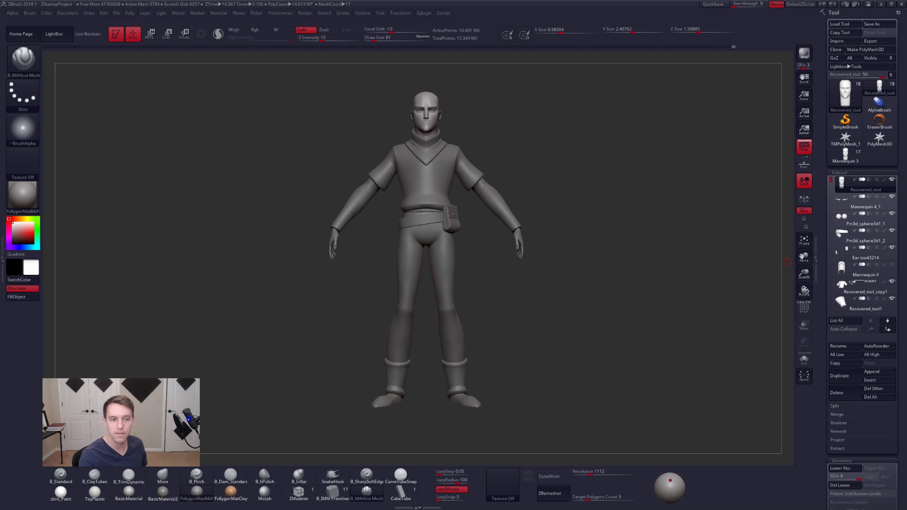
- Check the full figure against the painted reference gop-gap-sketch132-1.jpg and put the reference away
drag(614, 180, 472, 177)
key(shift)
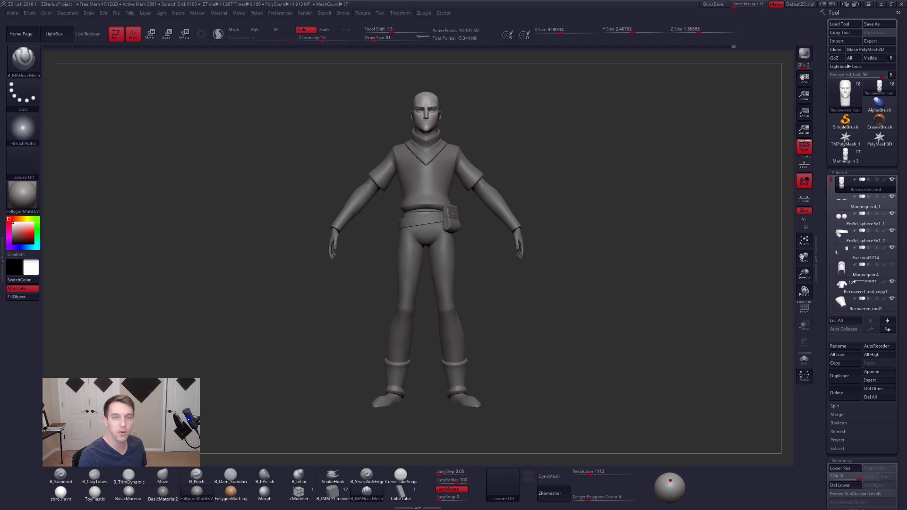
drag(906, 128, 409, 124)
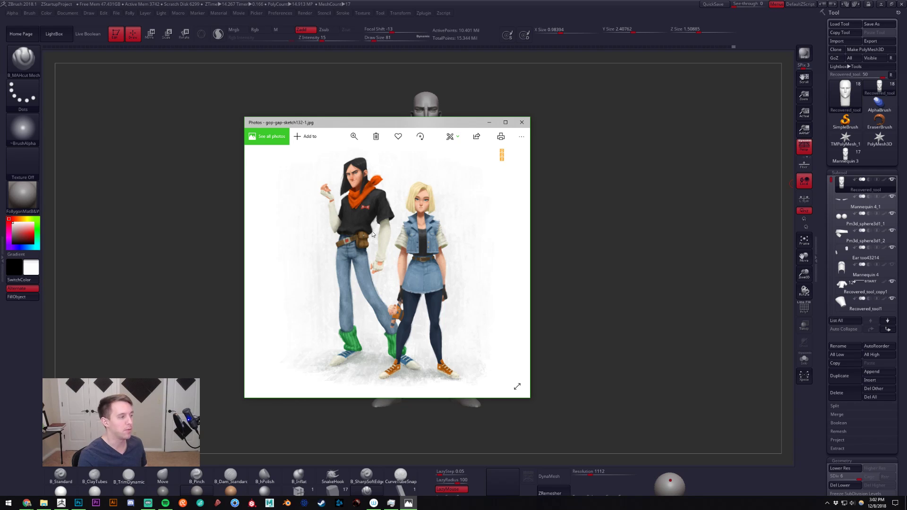
click(586, 183)
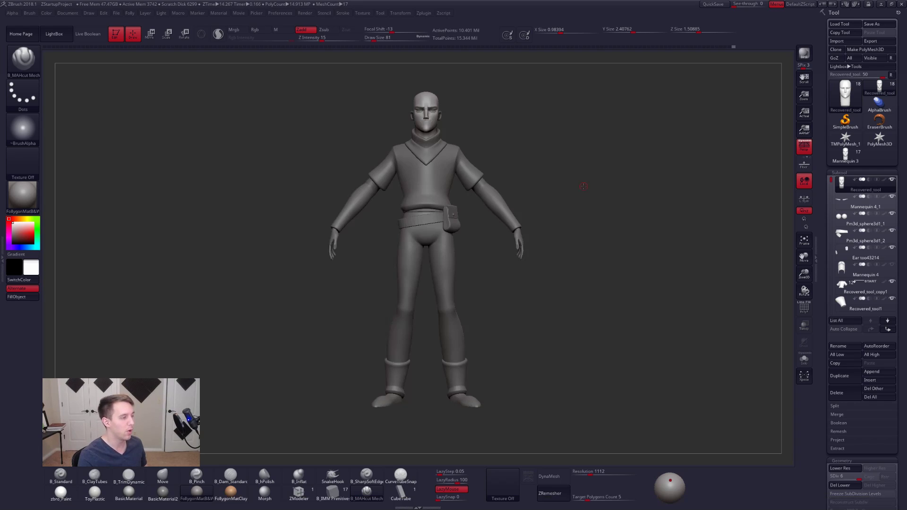